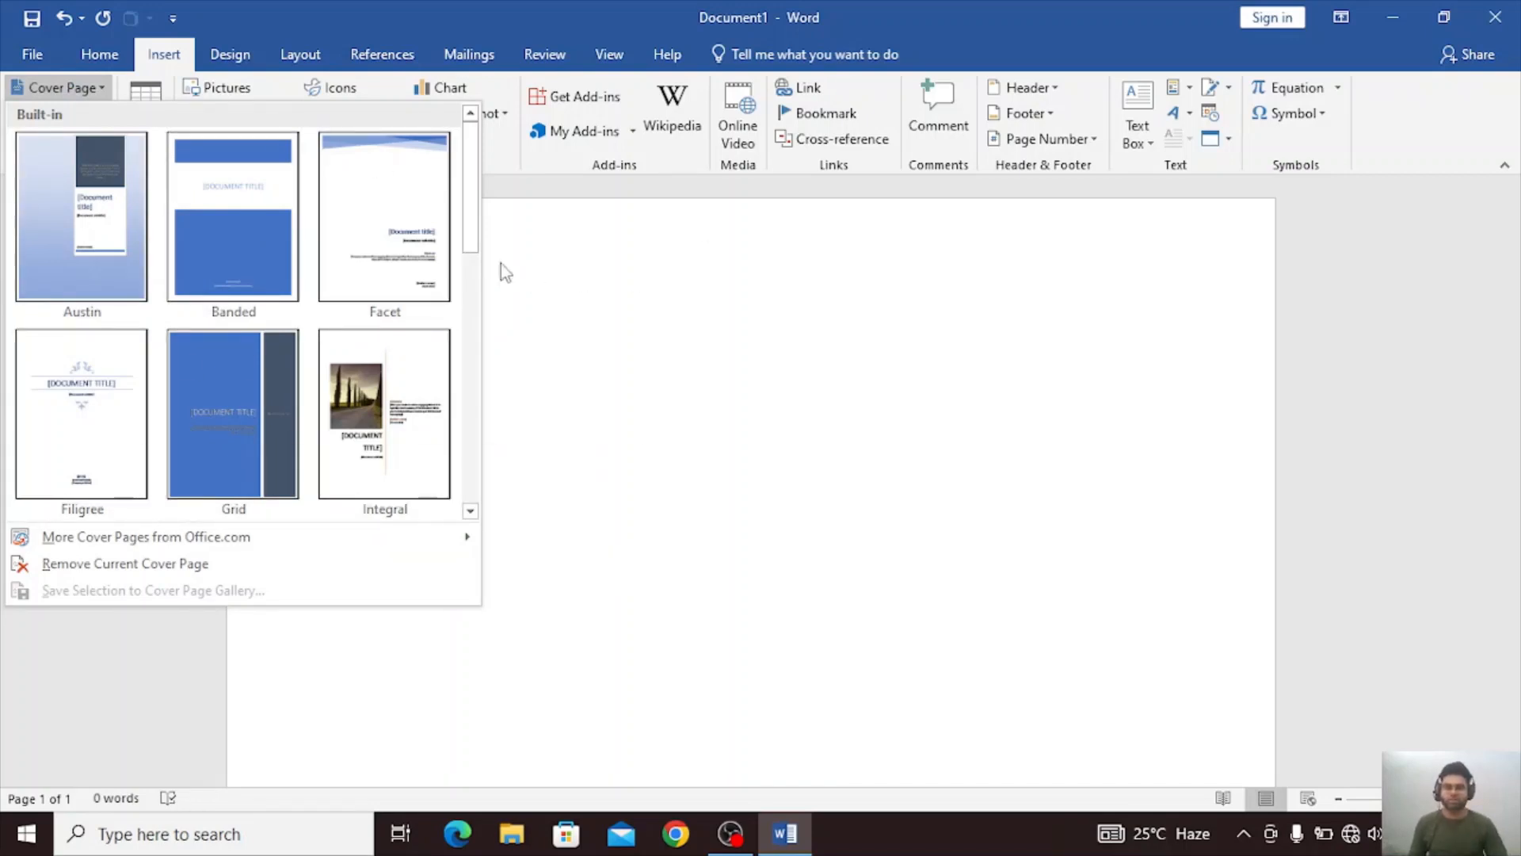
Insert the Integral cover page and replace its document title placeholder with HINDI.
left_click(390, 431)
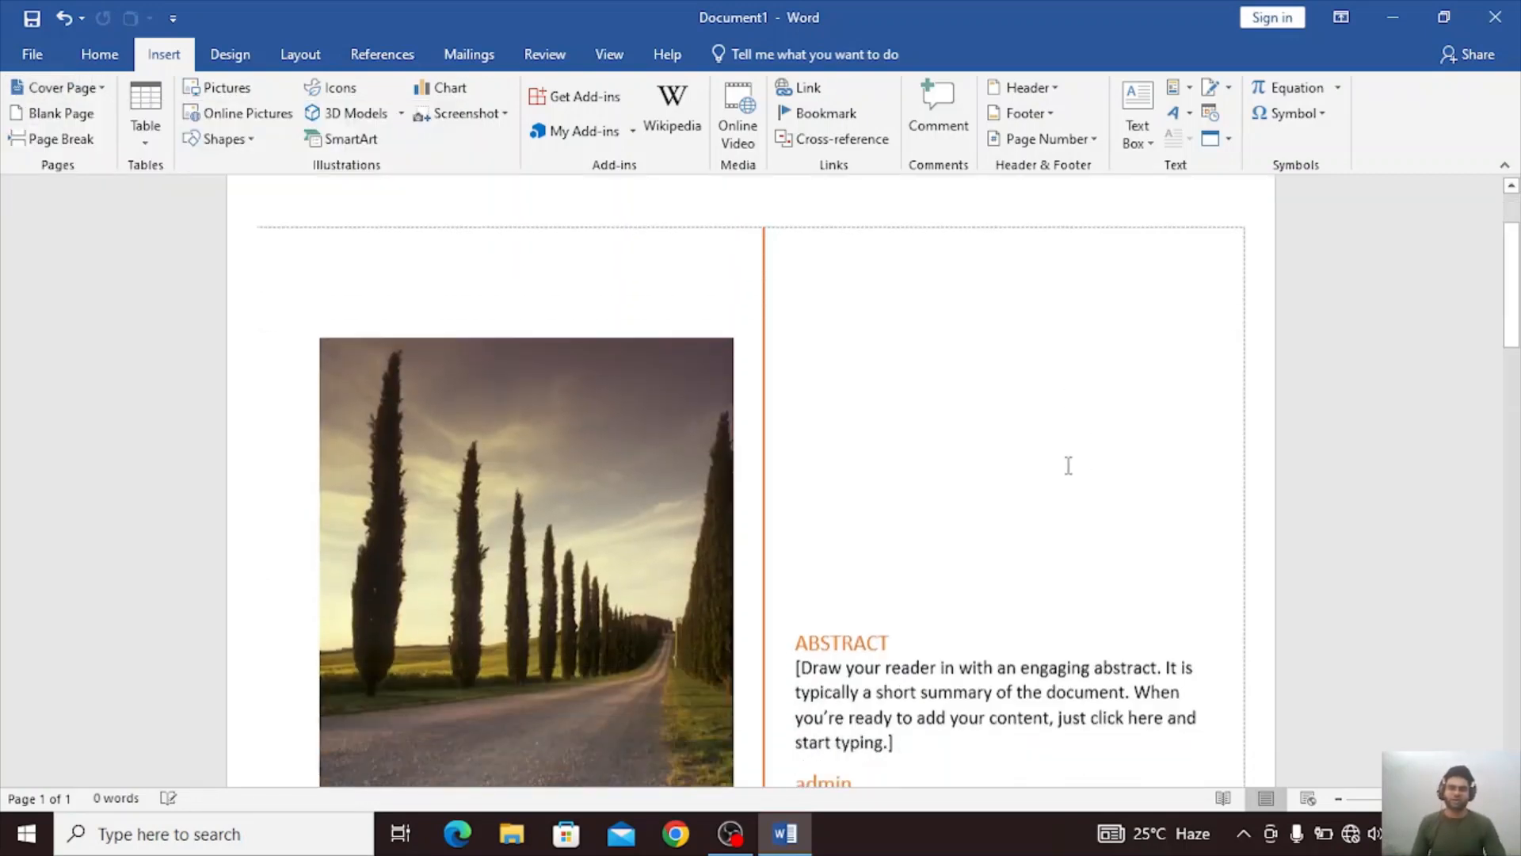
scroll(884, 570, "down", 4)
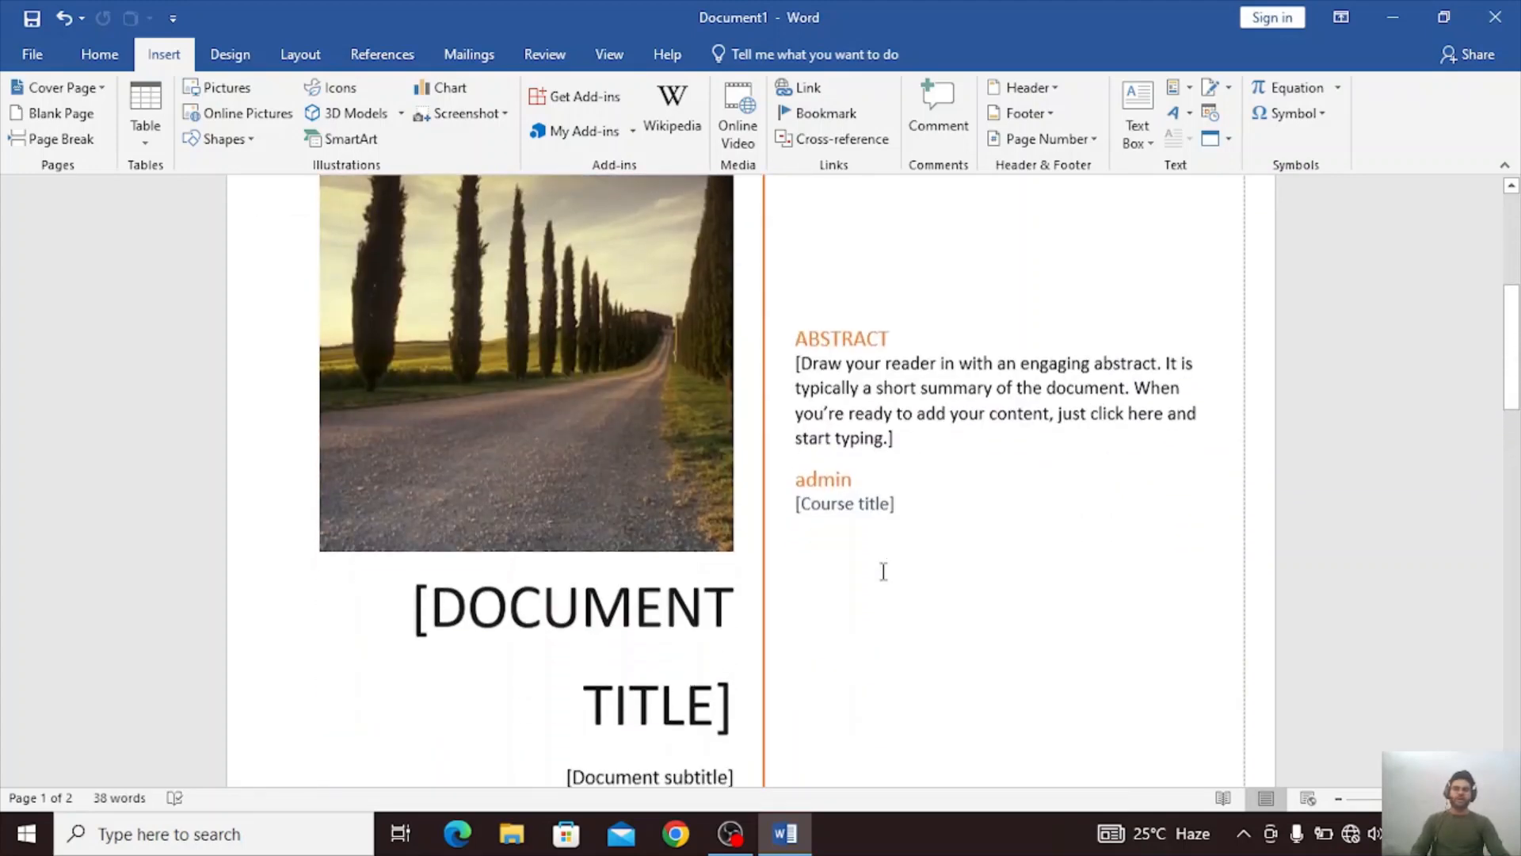
left_click(457, 560)
left_click(457, 560)
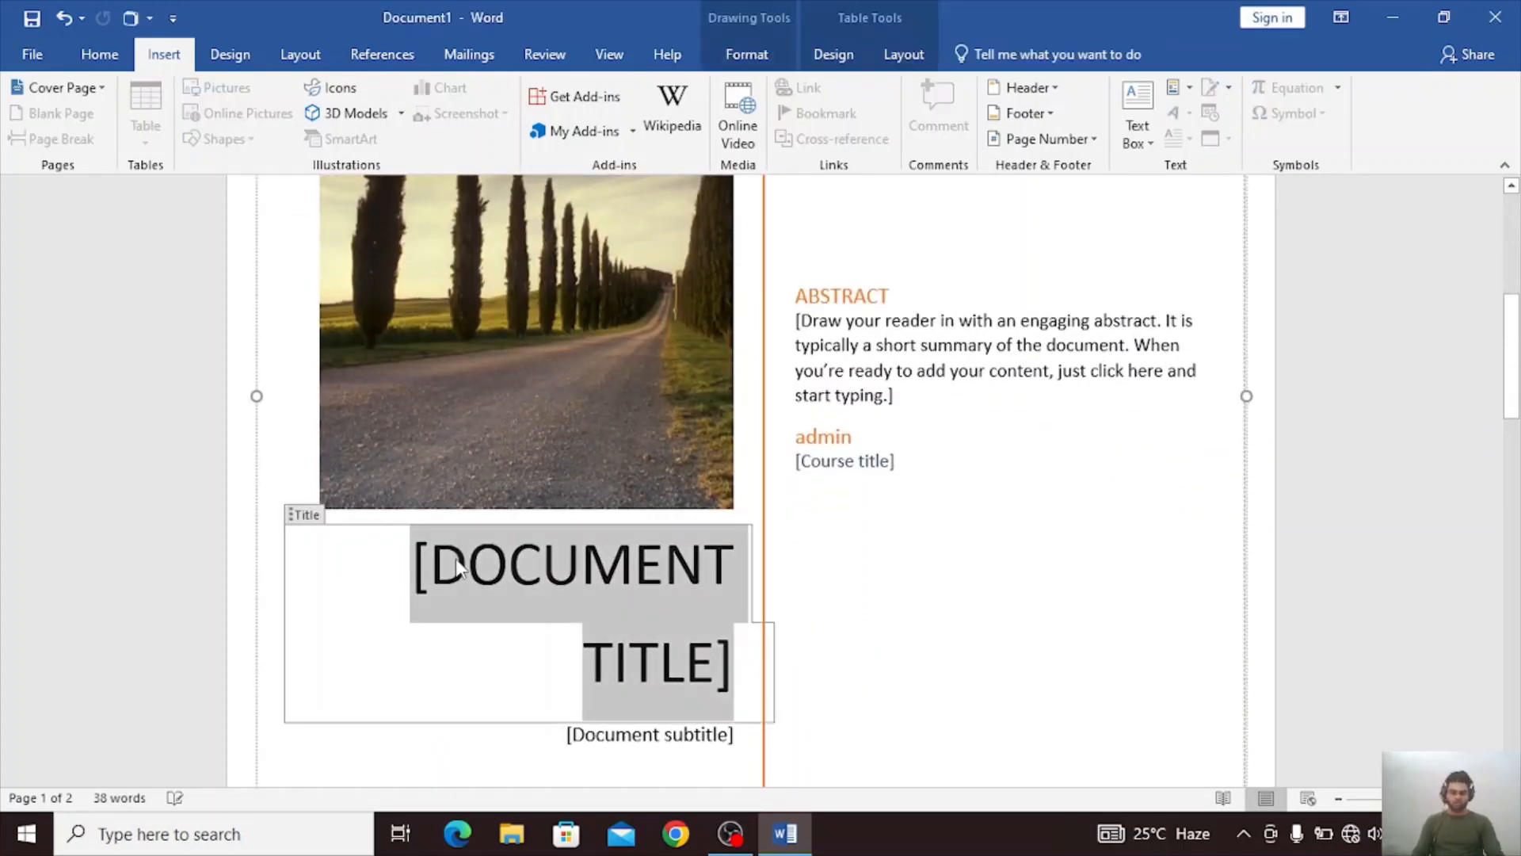
key("Delete")
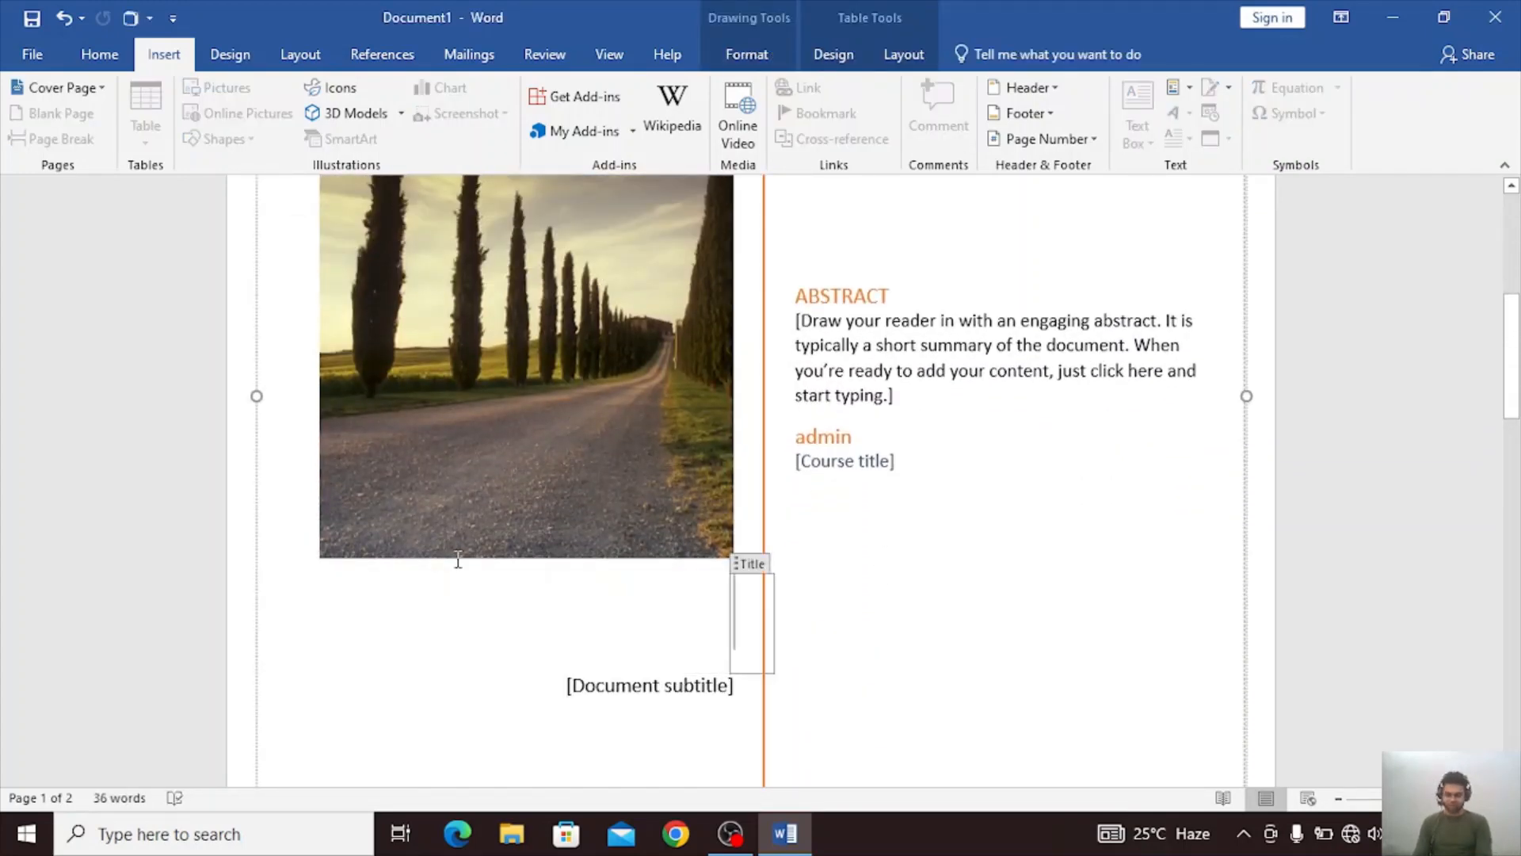
type("HINDI")
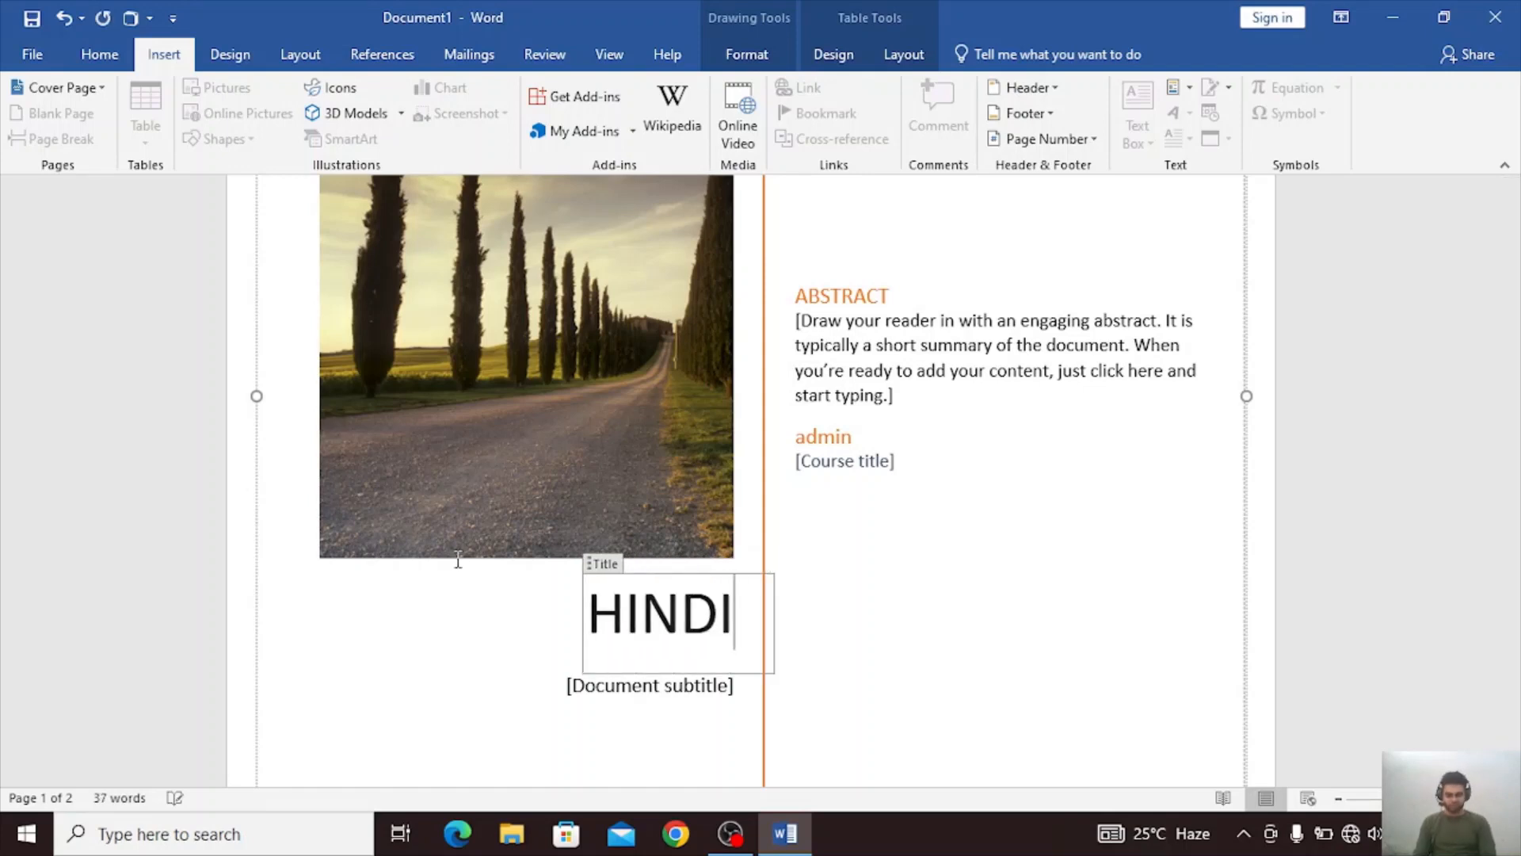
left_click(1044, 568)
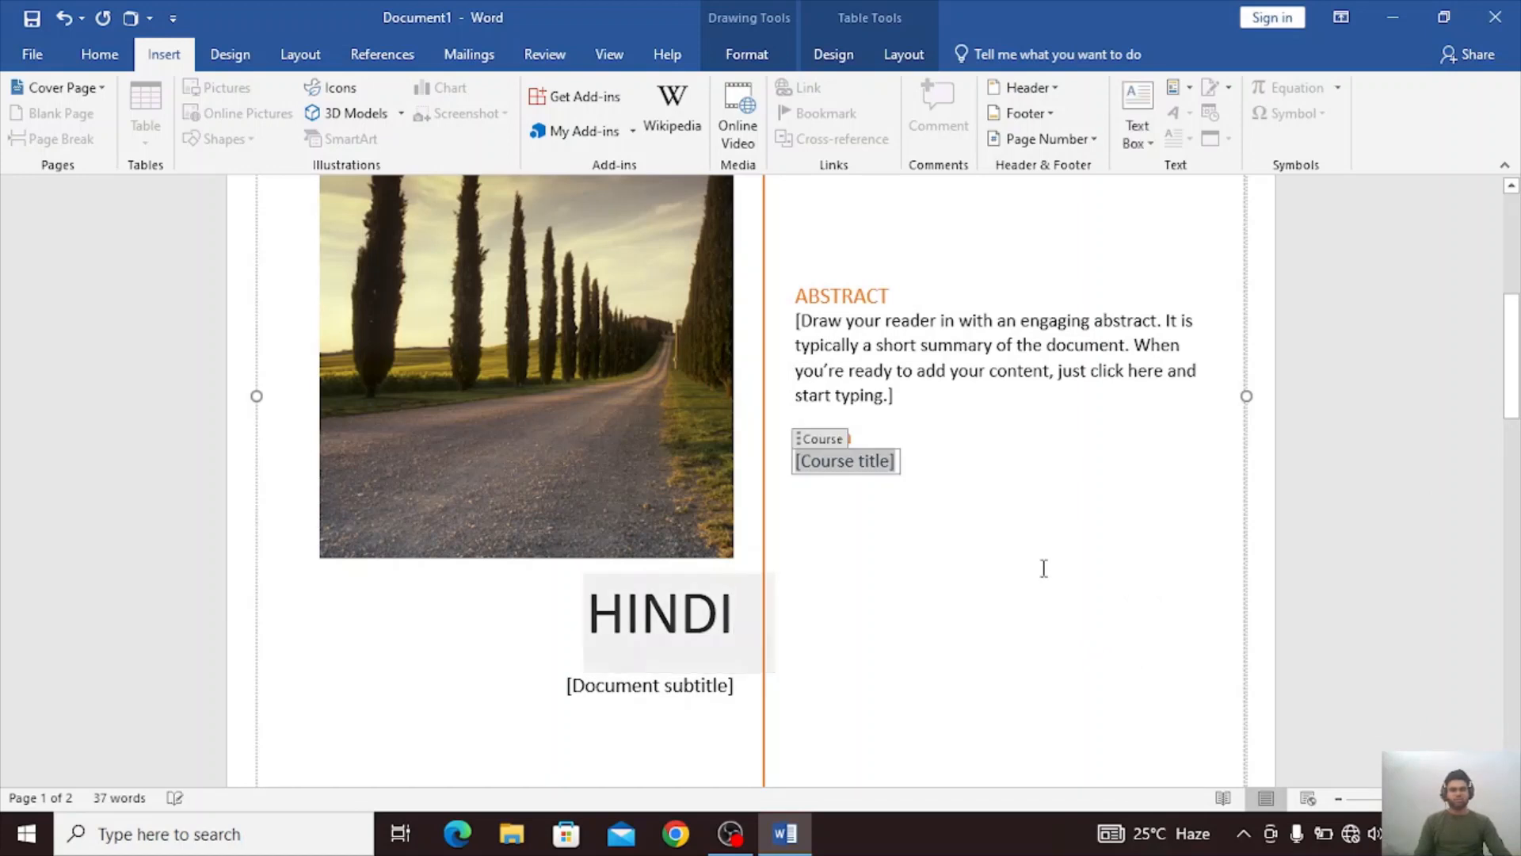
Replace the abstract placeholder text on the cover page with "Class 10th".
left_click(431, 422)
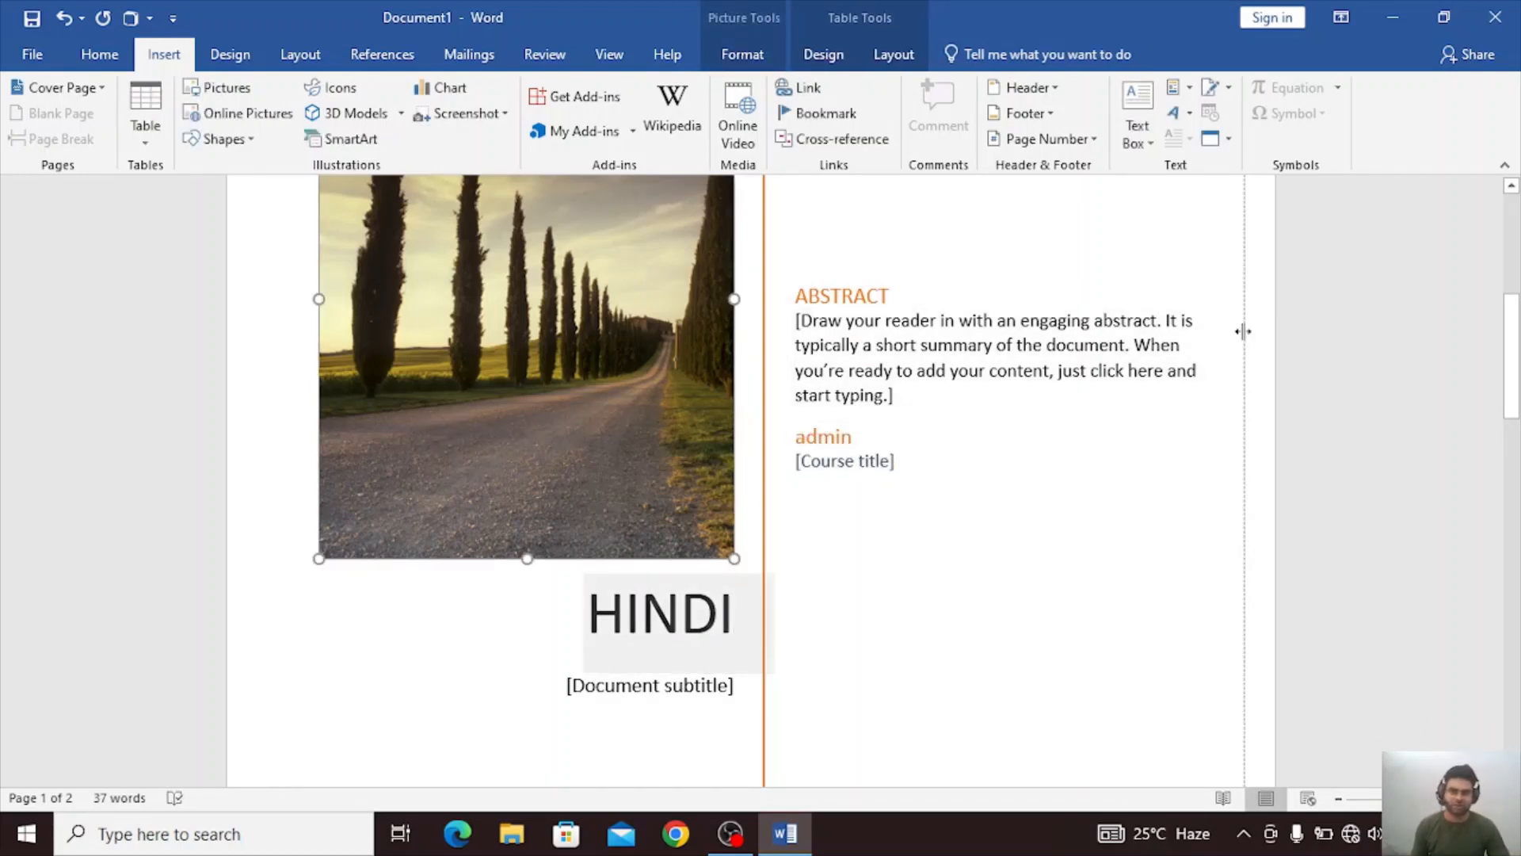
left_click(1081, 344)
key("Delete")
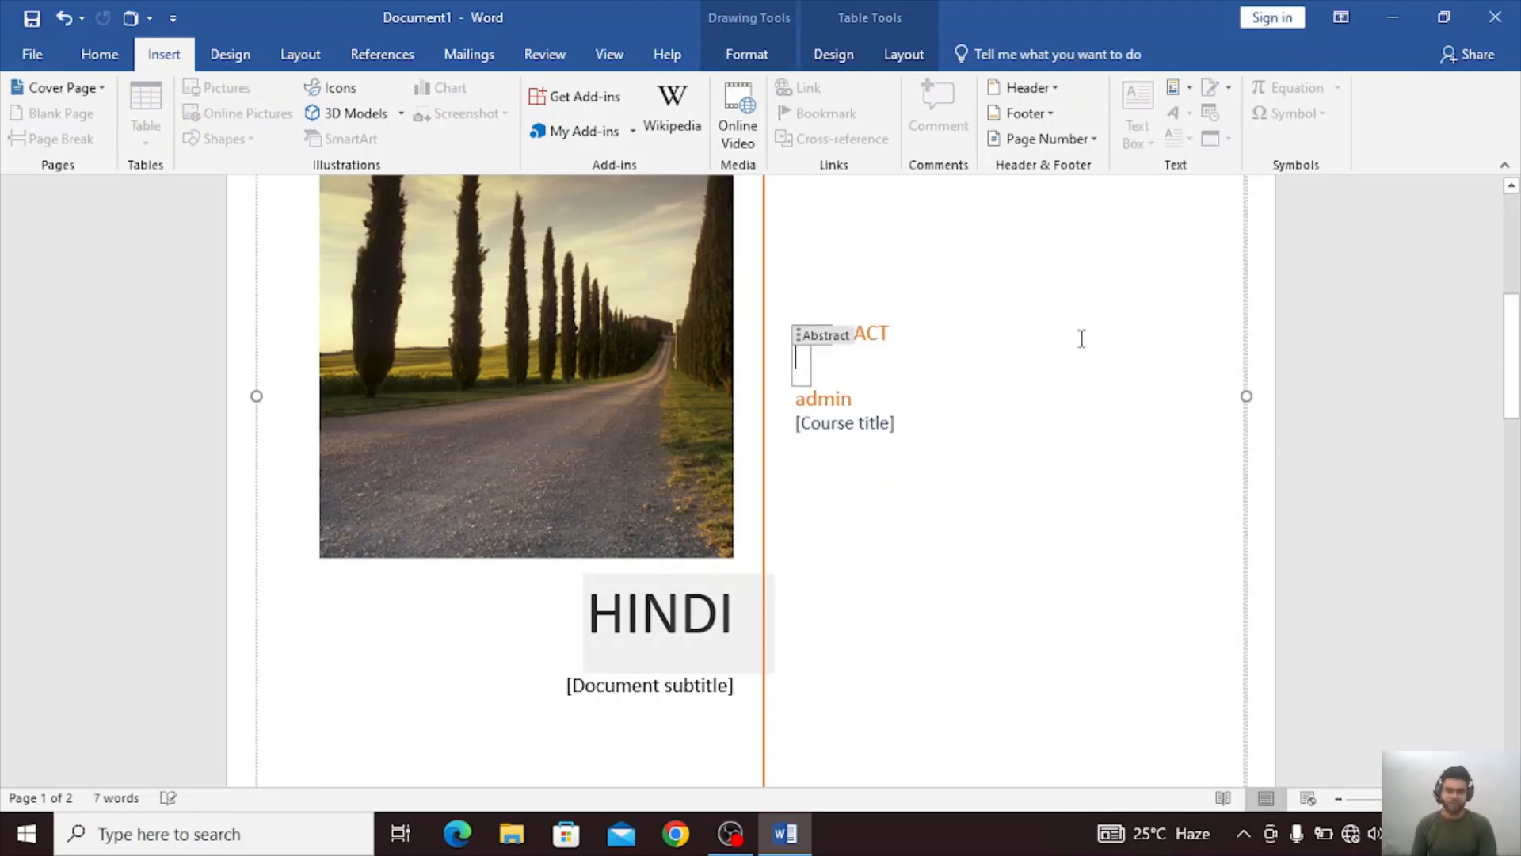
type("Class")
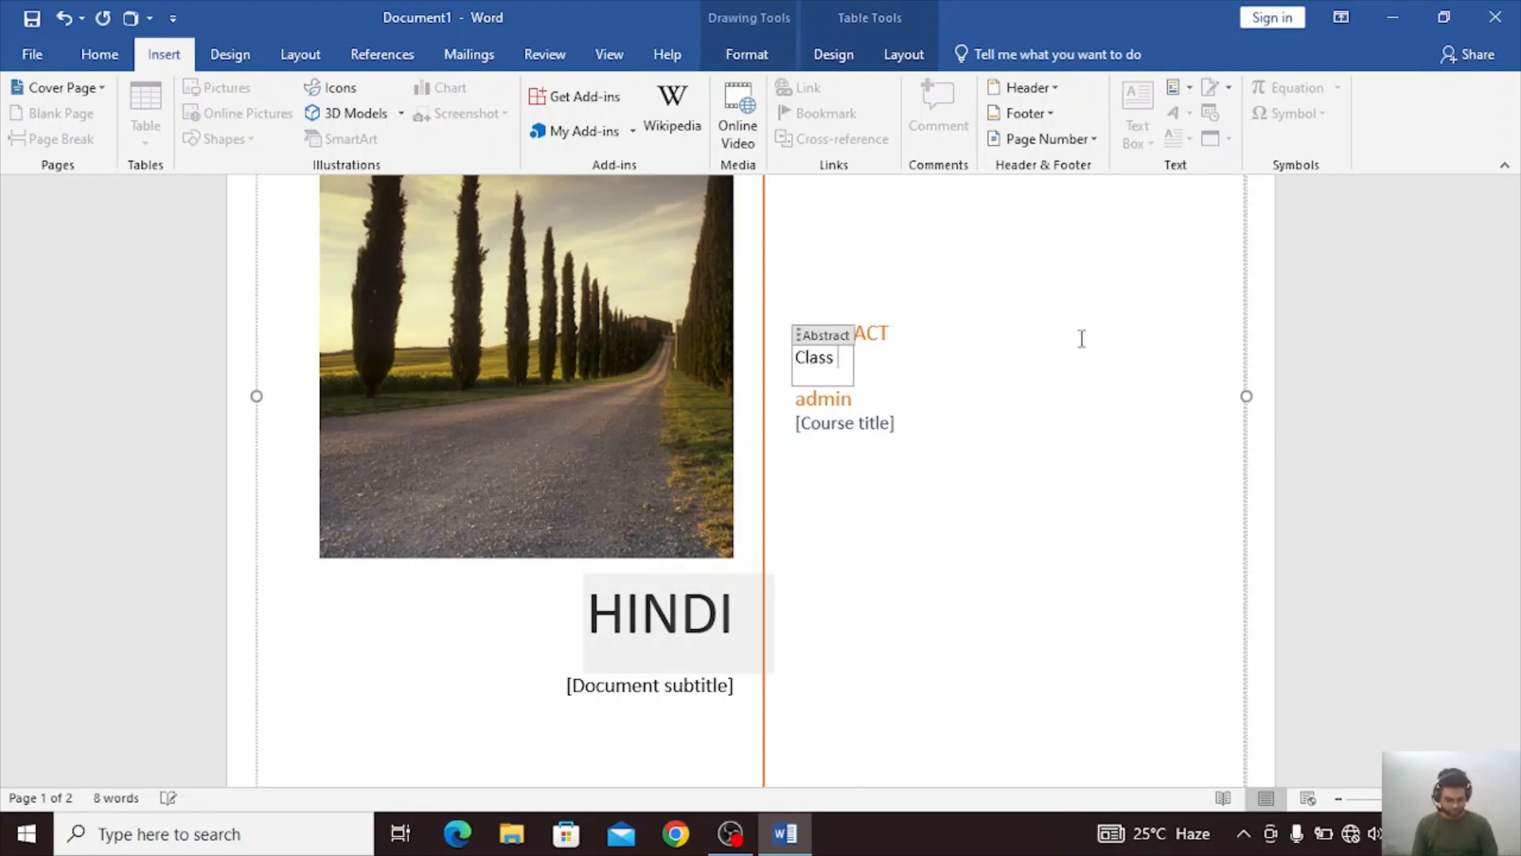
type(" 10th")
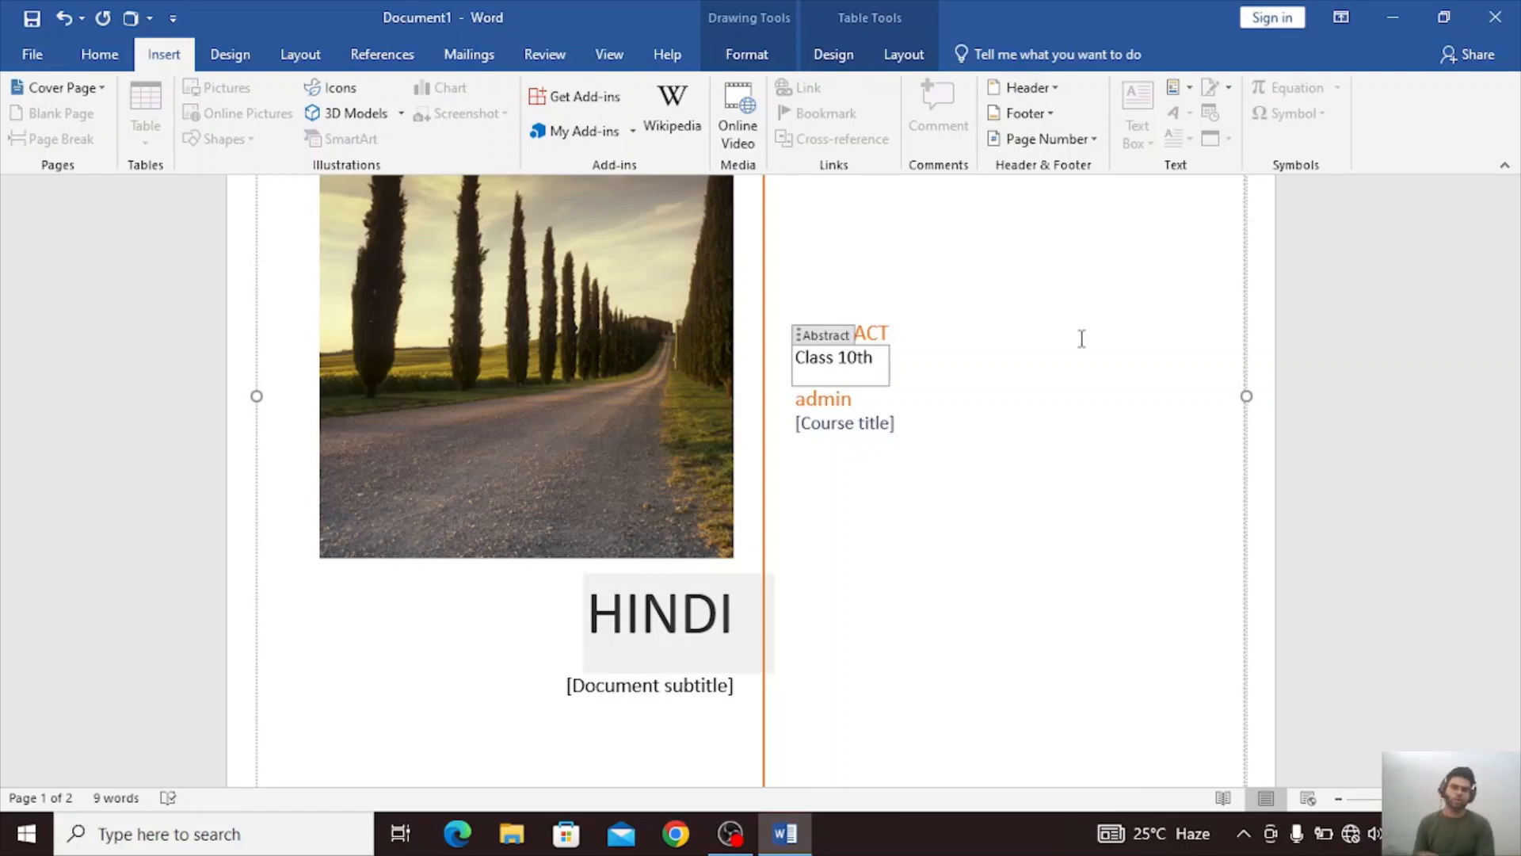
Replace the course title placeholder on the cover page with a single period.
left_click(866, 426)
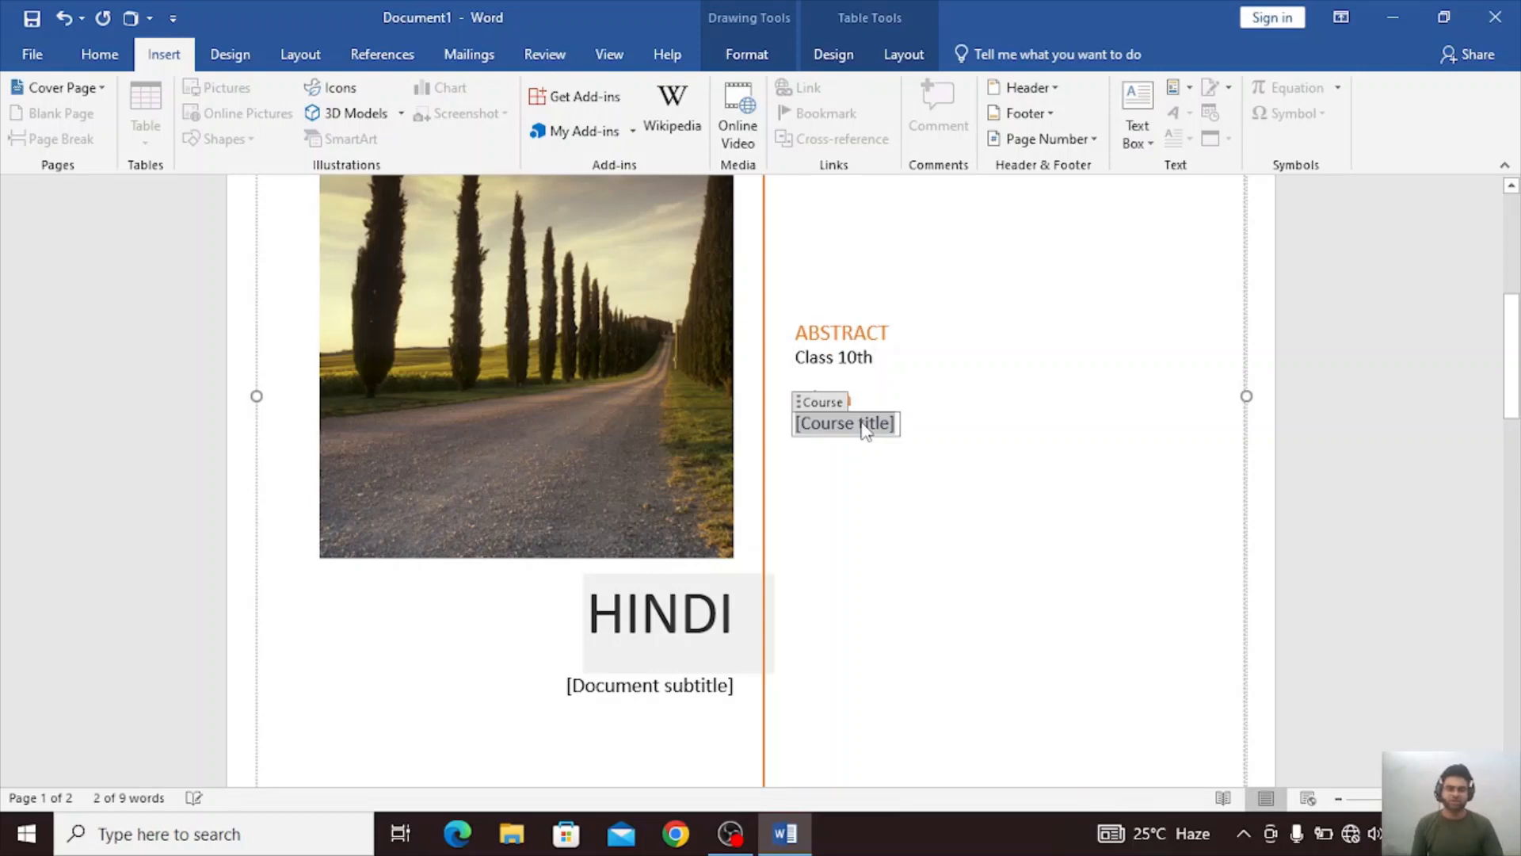
key("BackSpace")
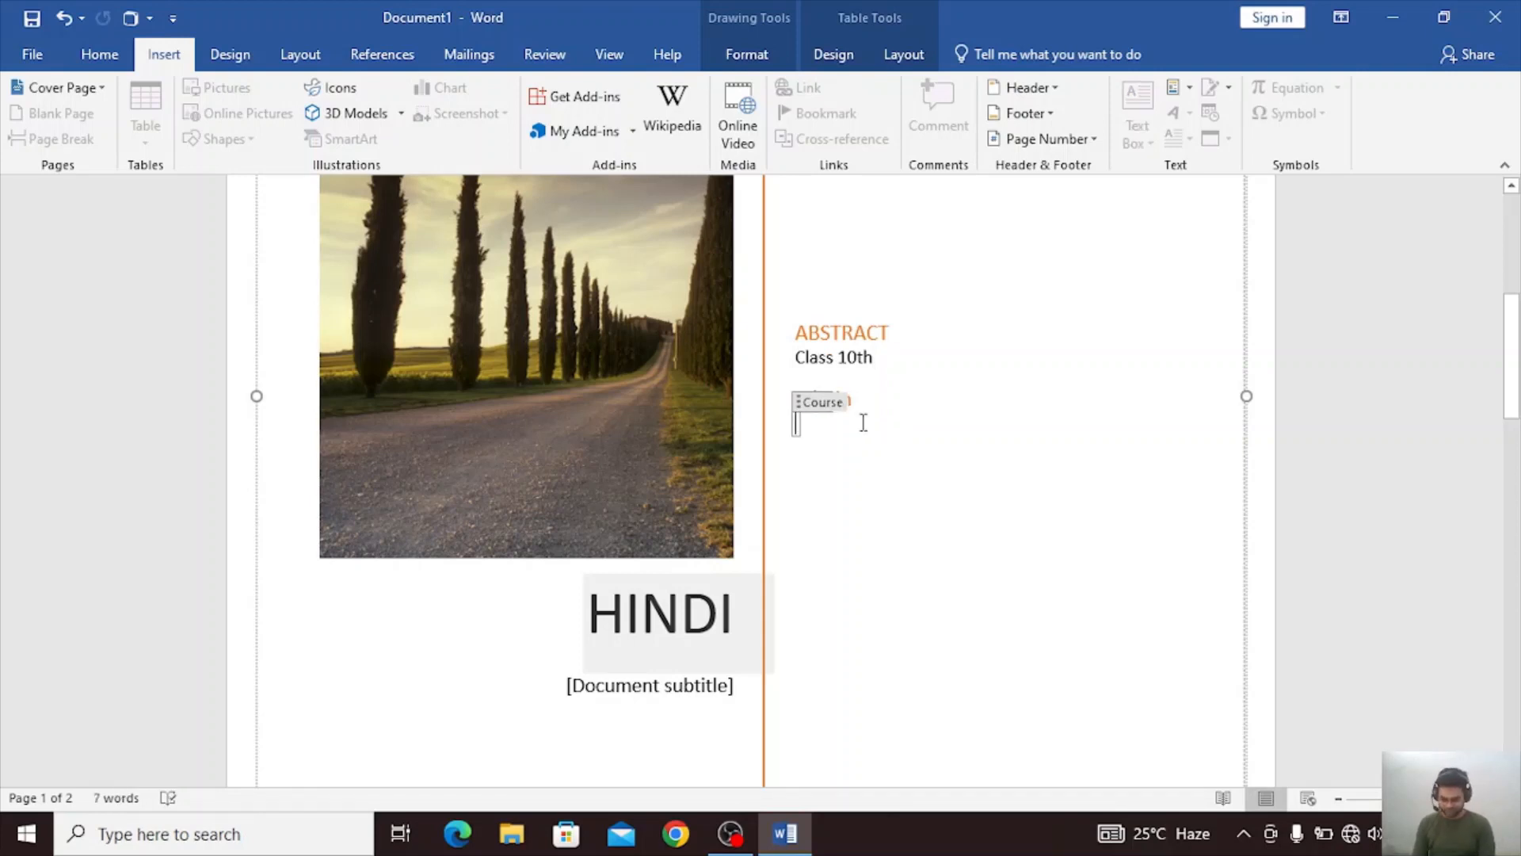
type("mbd")
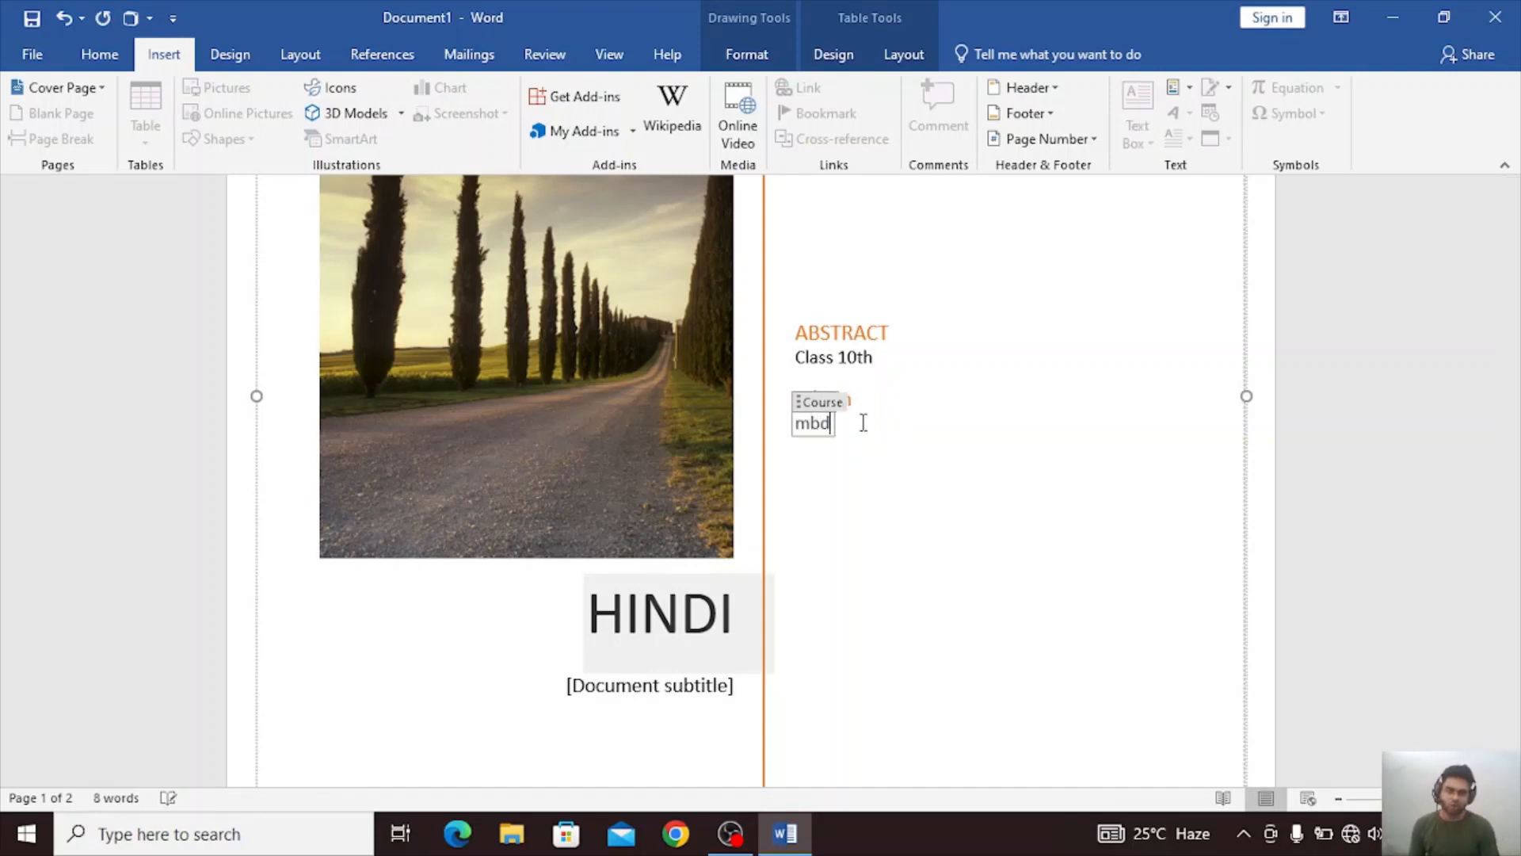
key("BackSpace")
key("BackSpace")
key("BackSpace")
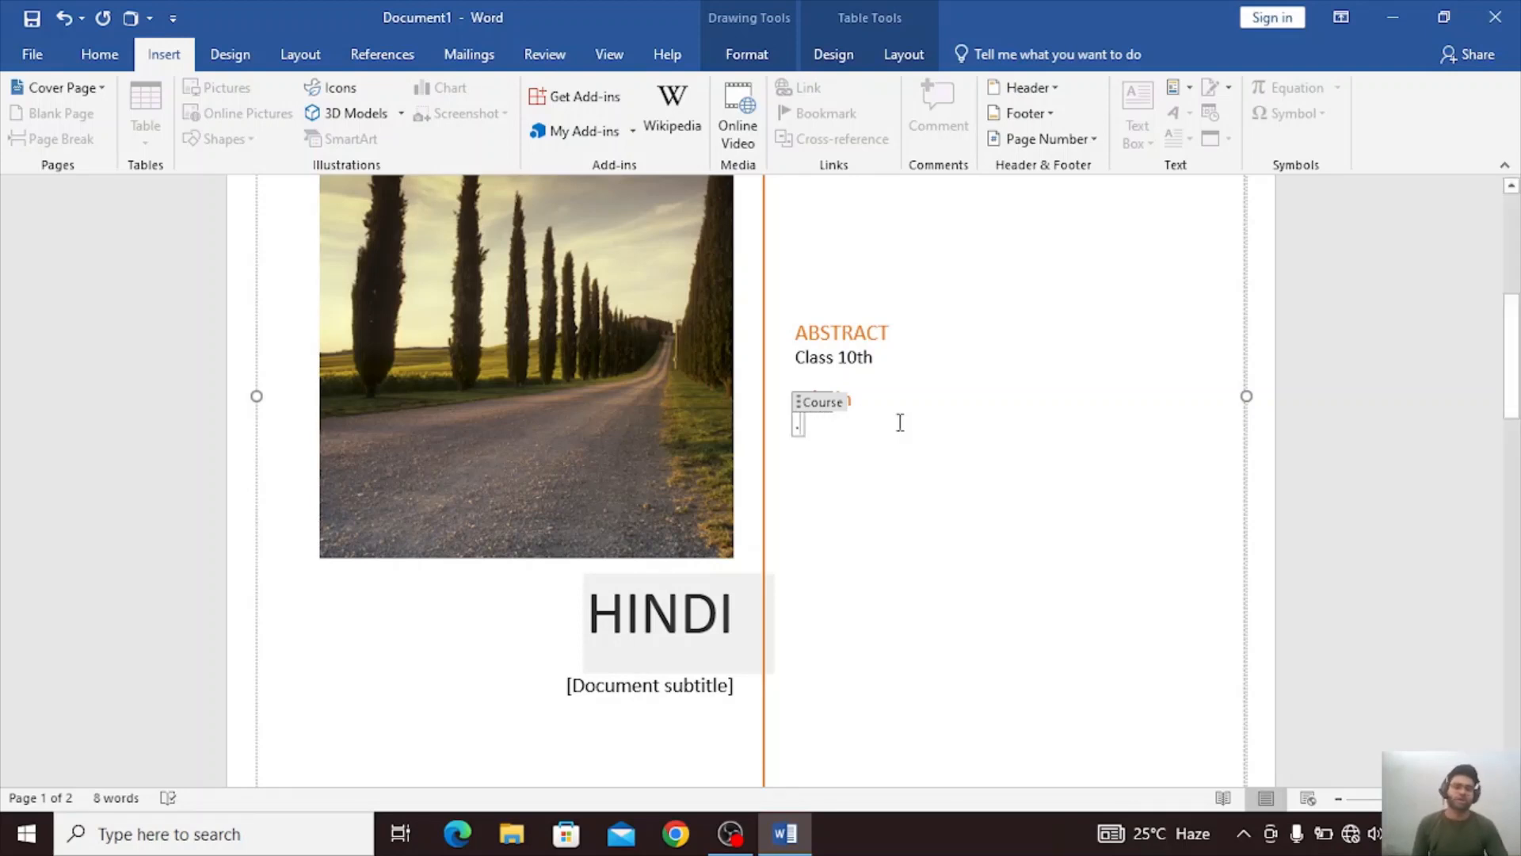
key("BackSpace")
key("Up")
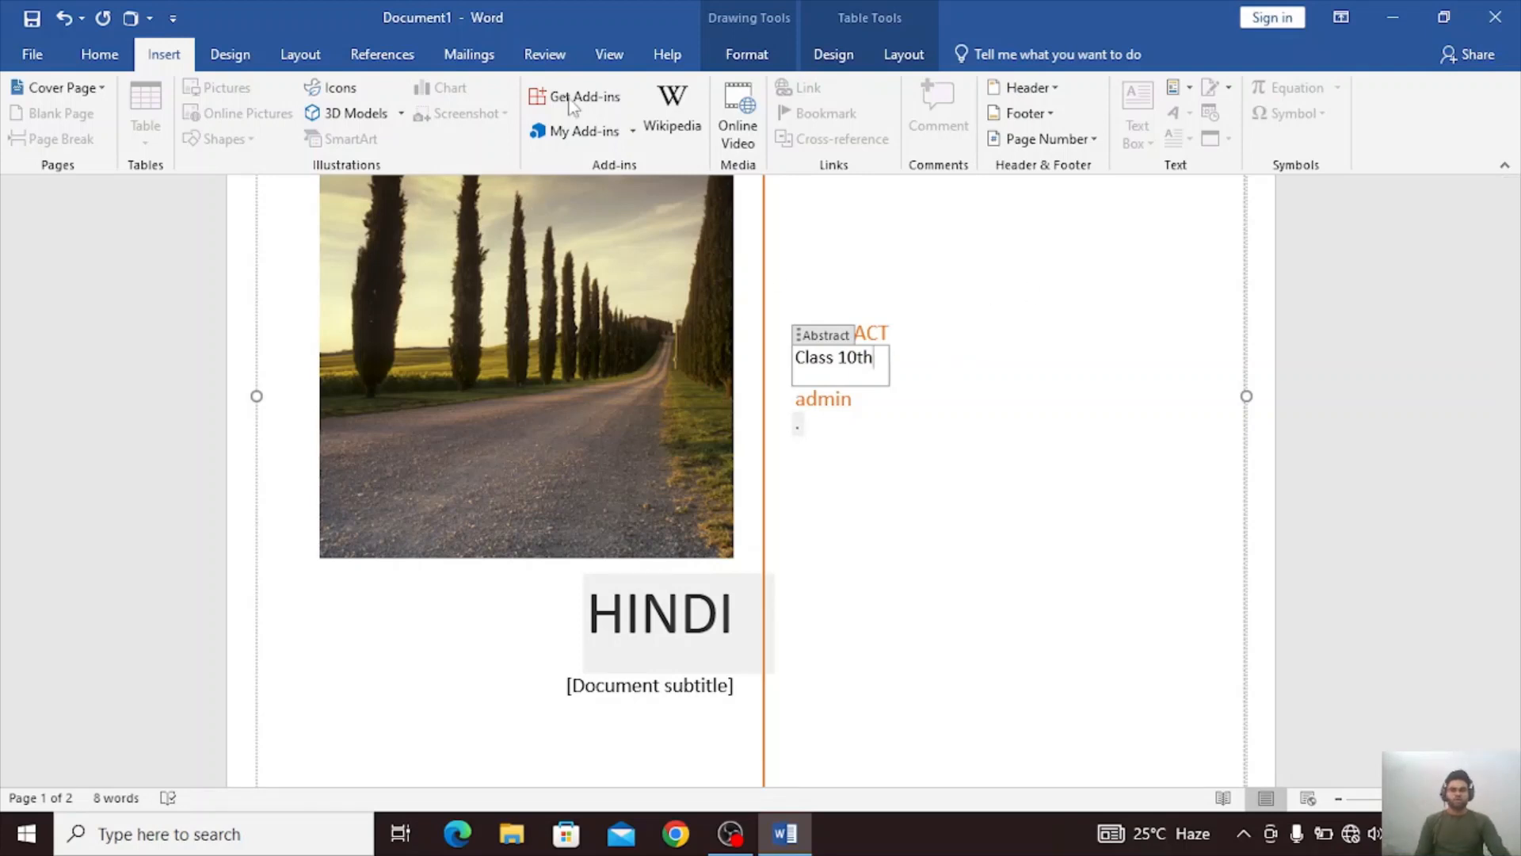
left_click(834, 54)
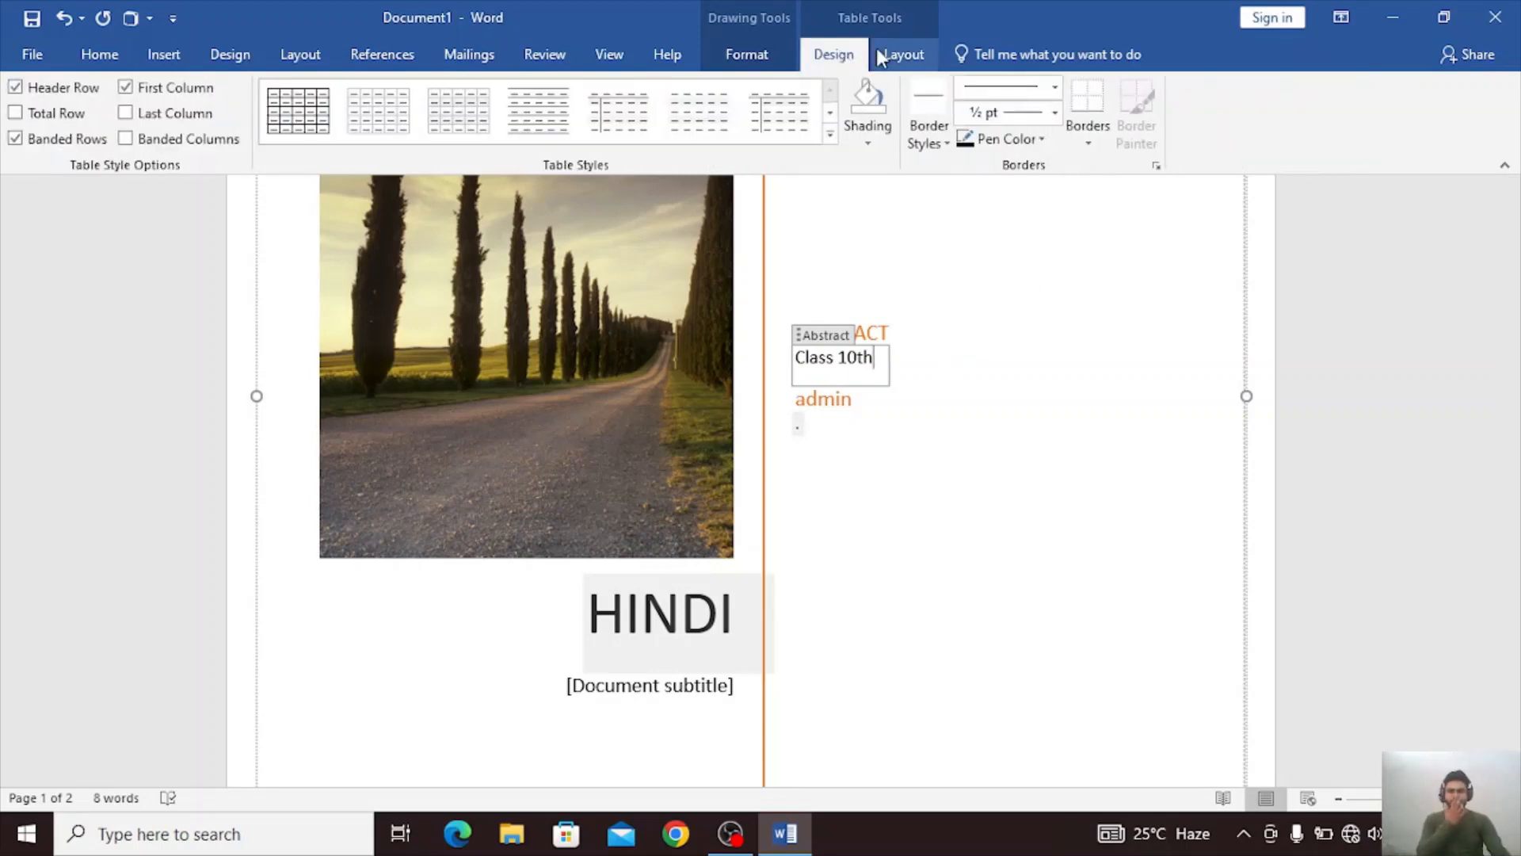
left_click(923, 55)
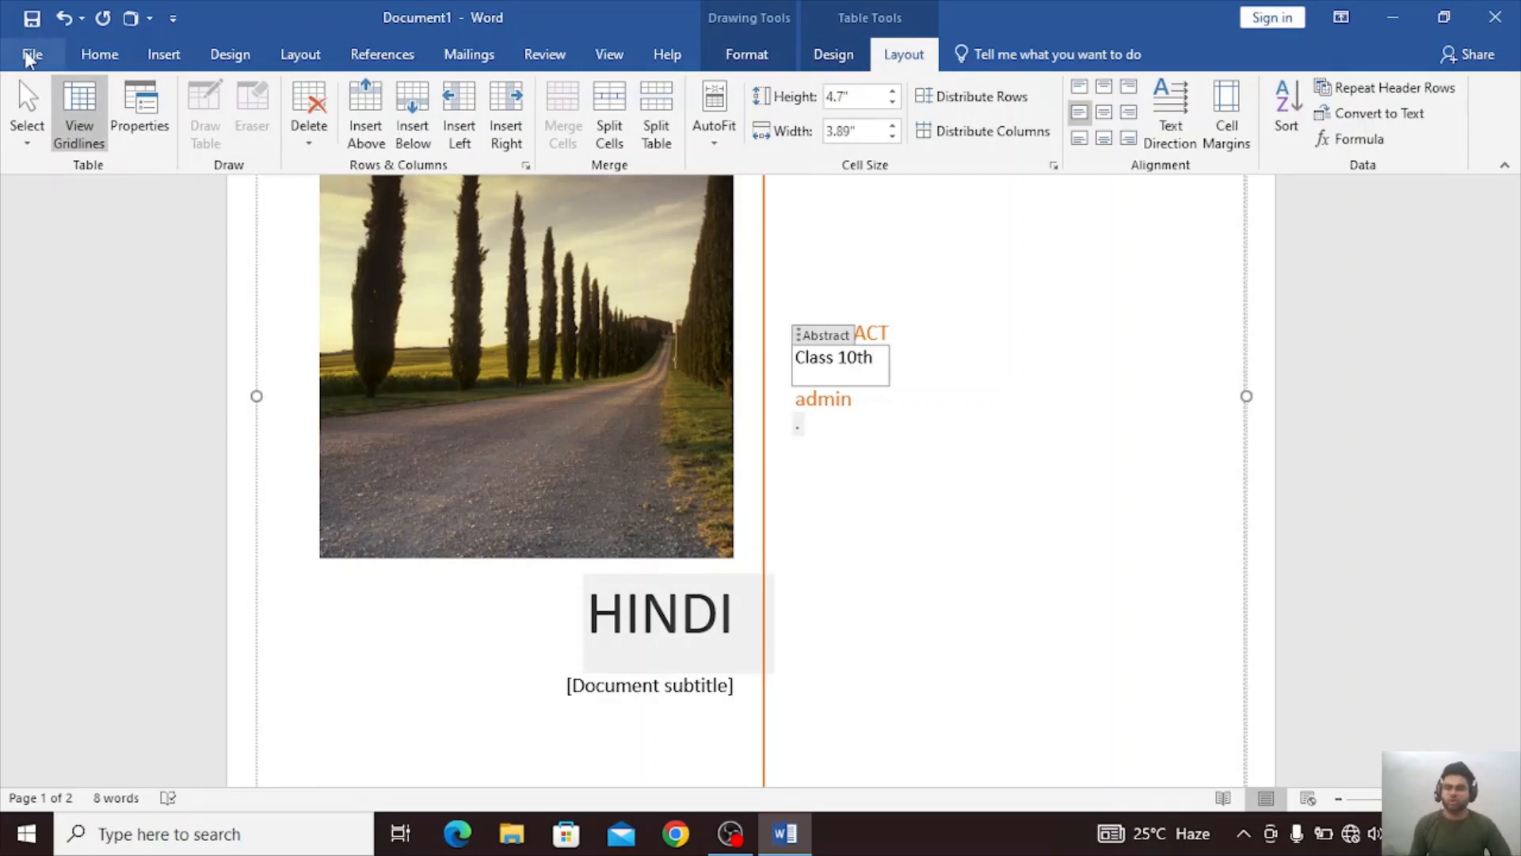
left_click(30, 57)
left_click(23, 30)
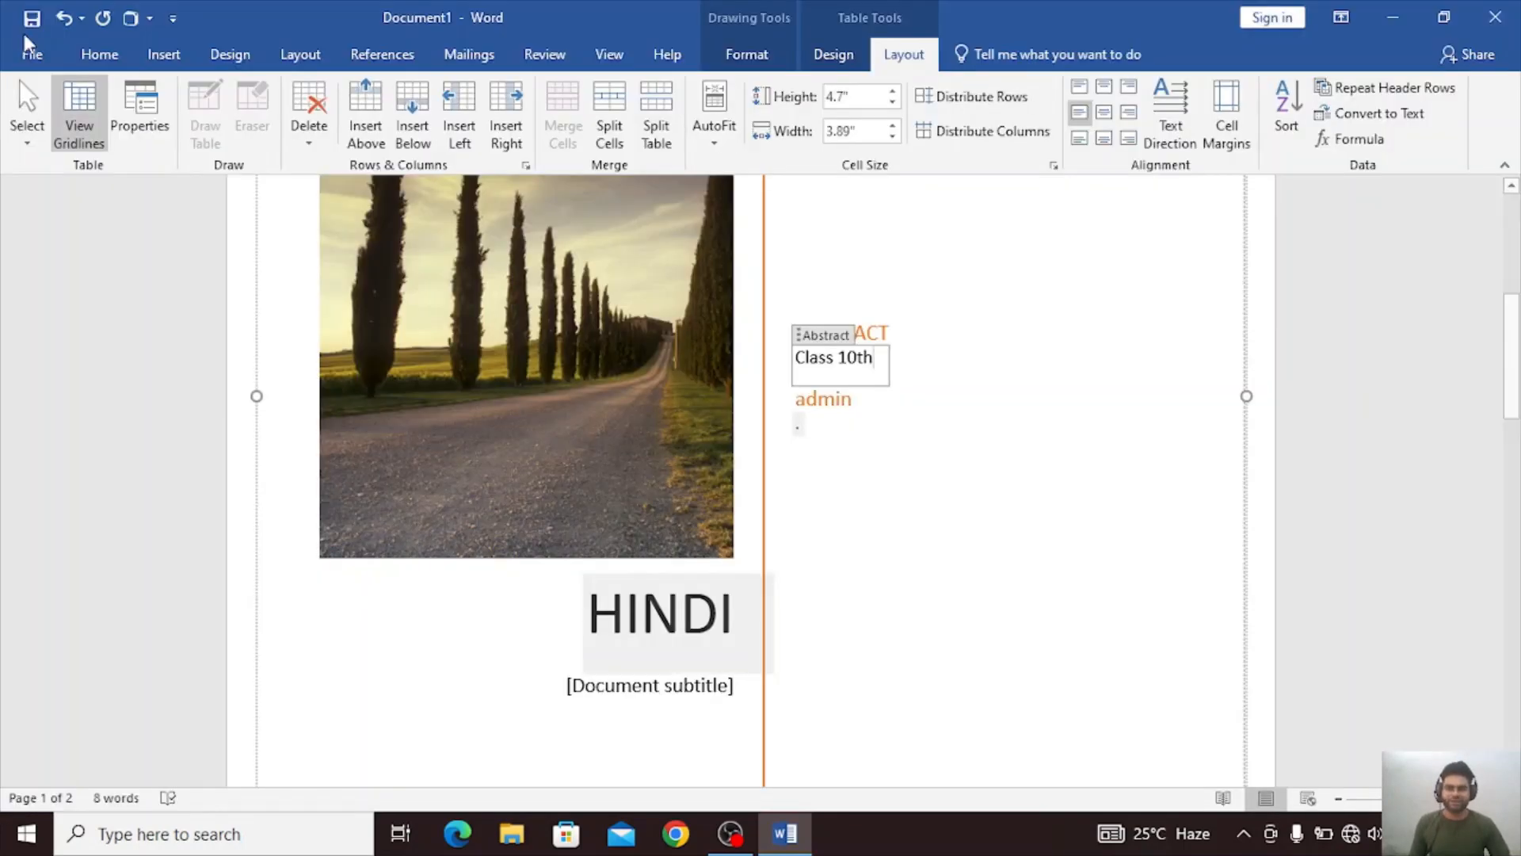
Fill the empty second page, after the cover page, with sample paragraphs generated by =rand().
left_click(876, 455)
scroll(884, 468, "down", 7)
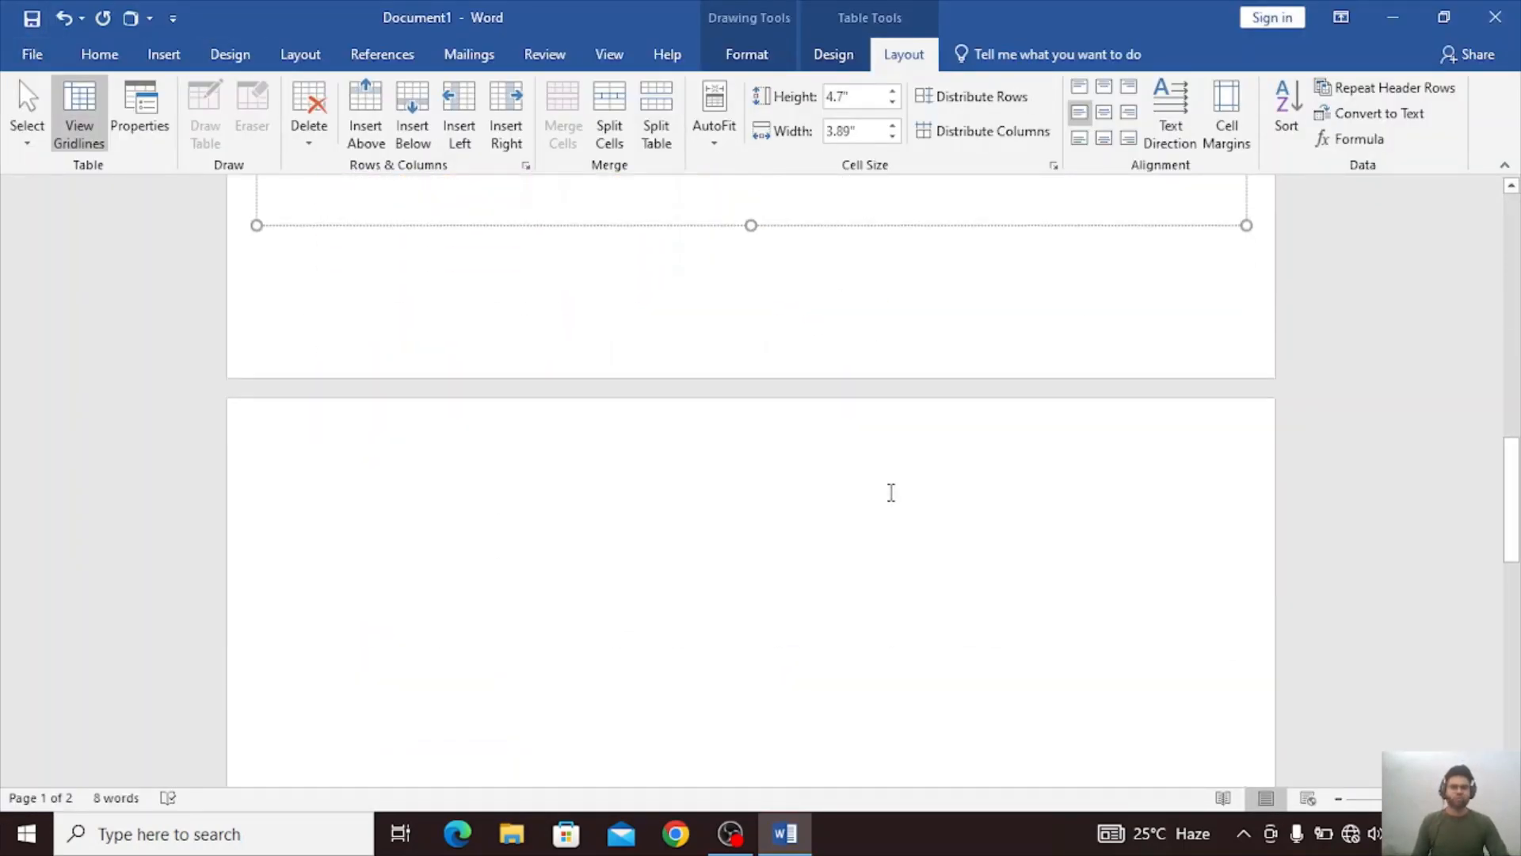
left_click(163, 55)
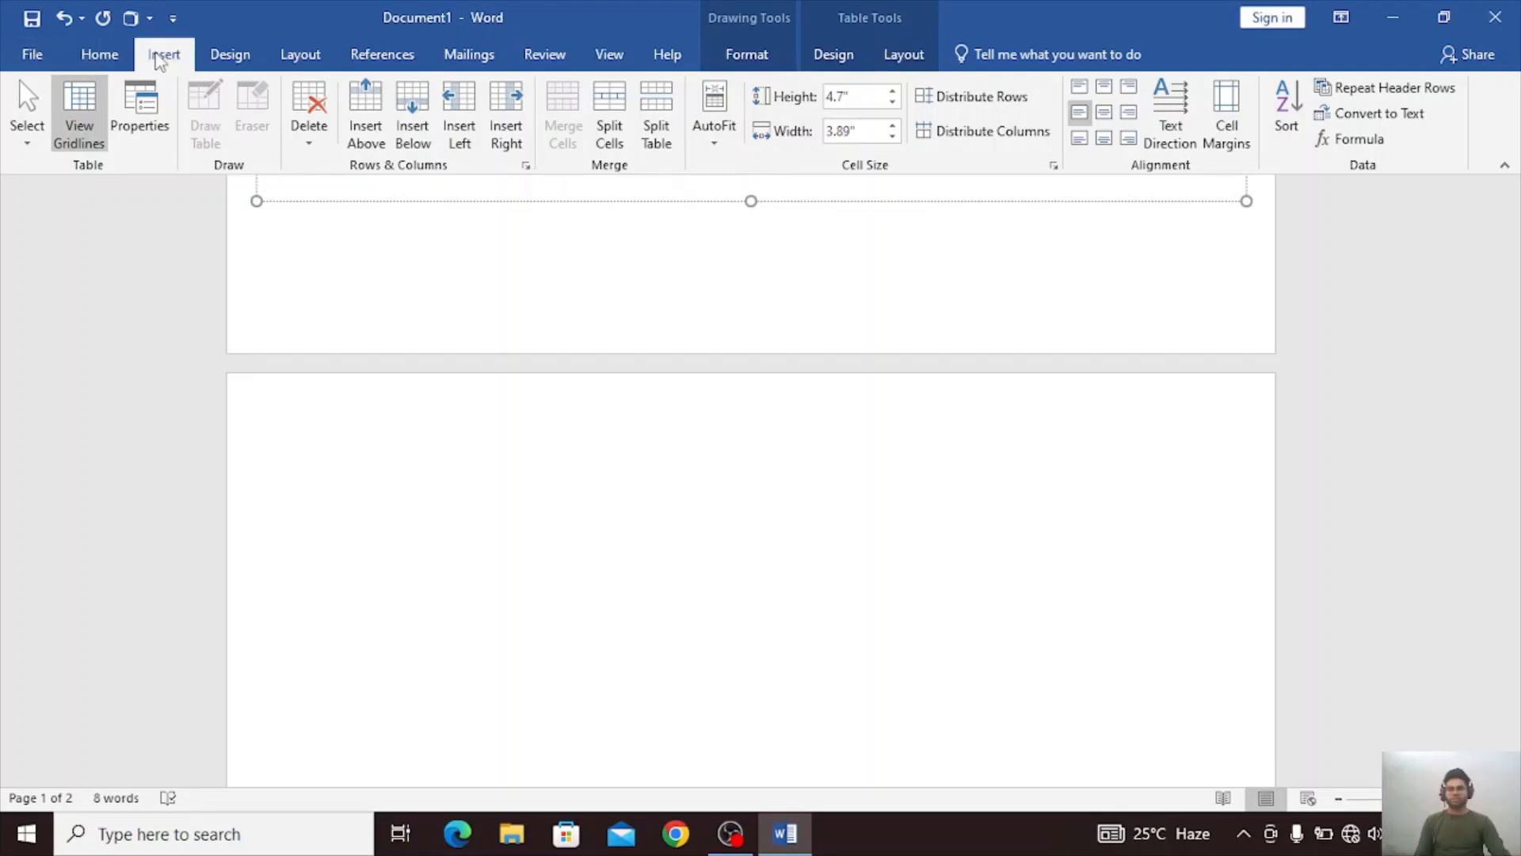
left_click(536, 461)
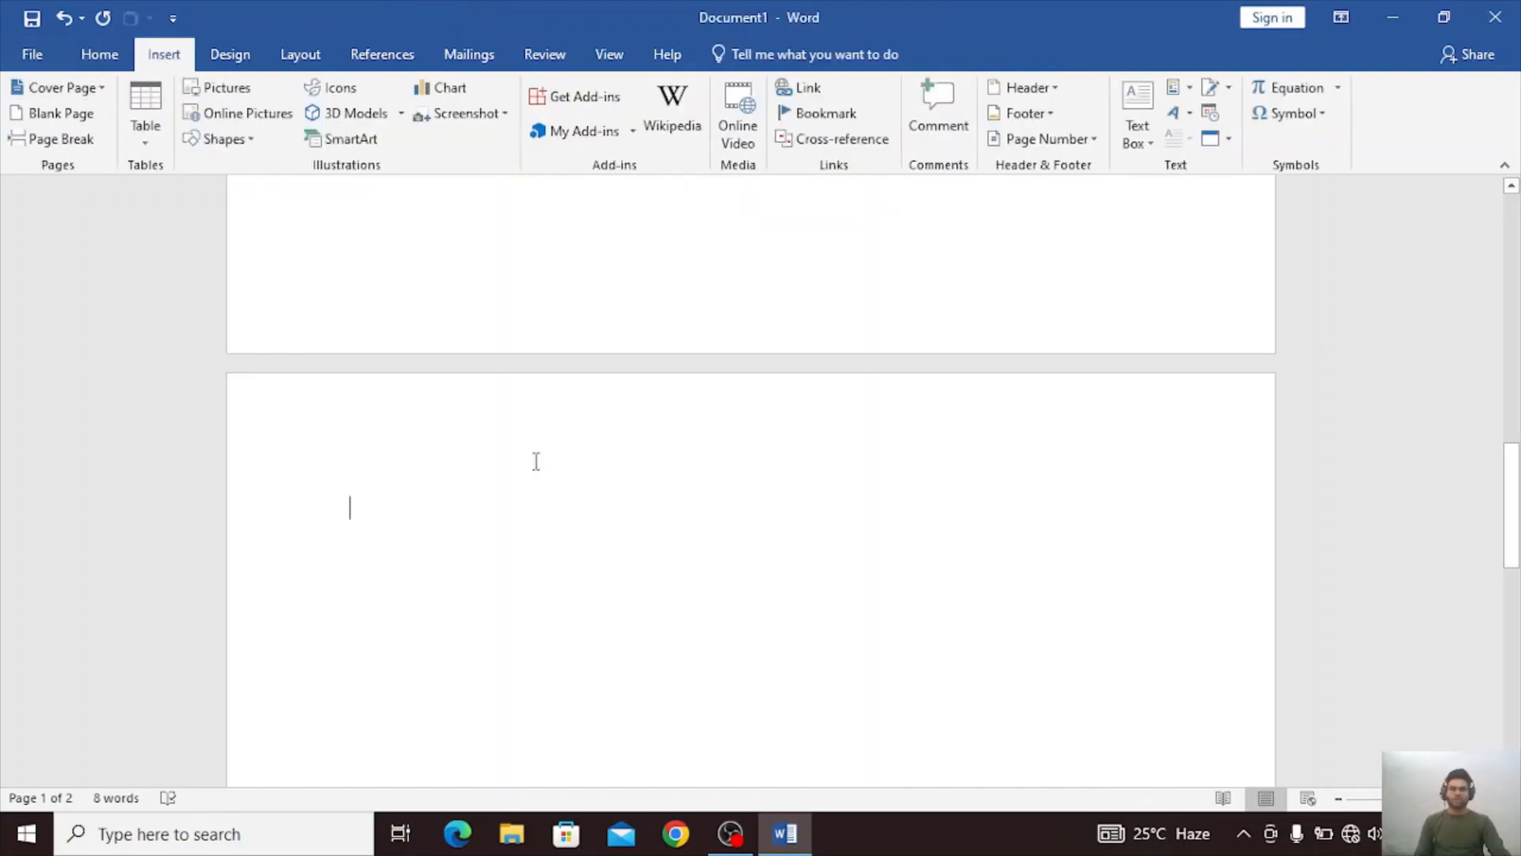
left_click(69, 119)
scroll(700, 418, "up", 3)
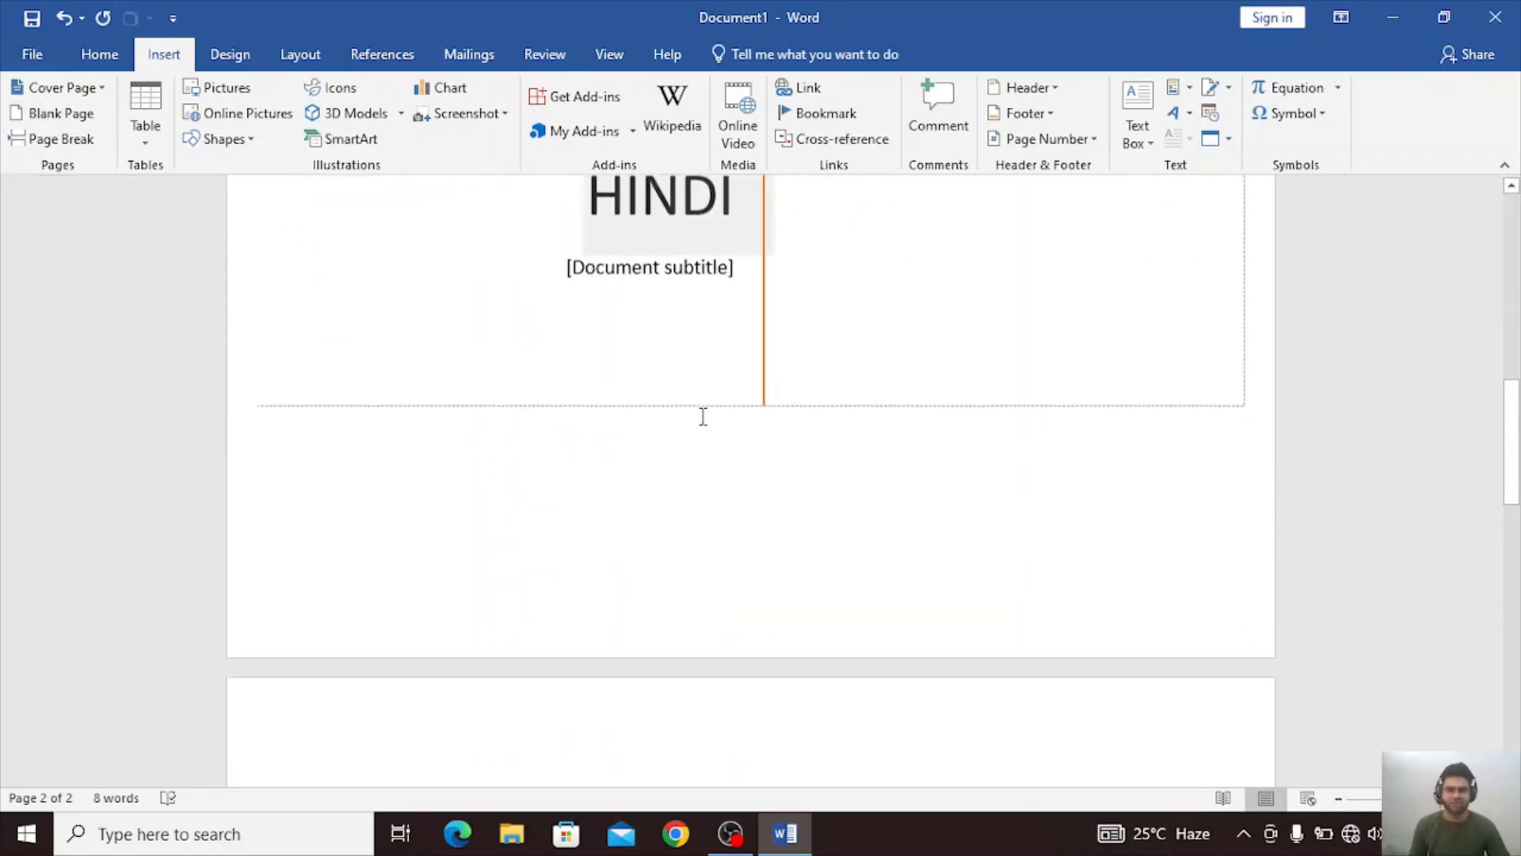
scroll(608, 628, "down", 3)
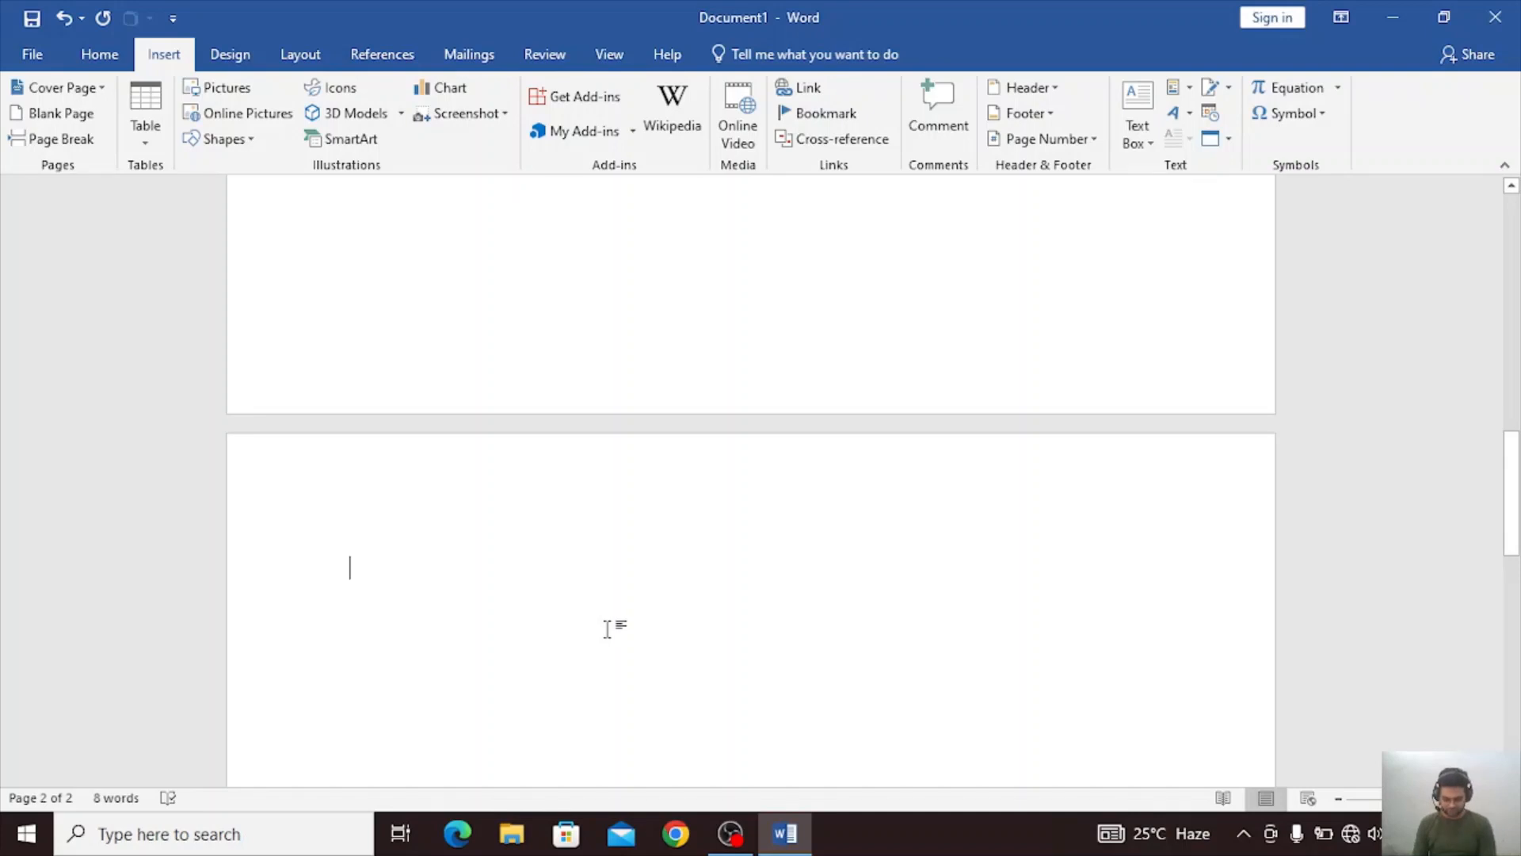
type("=rand")
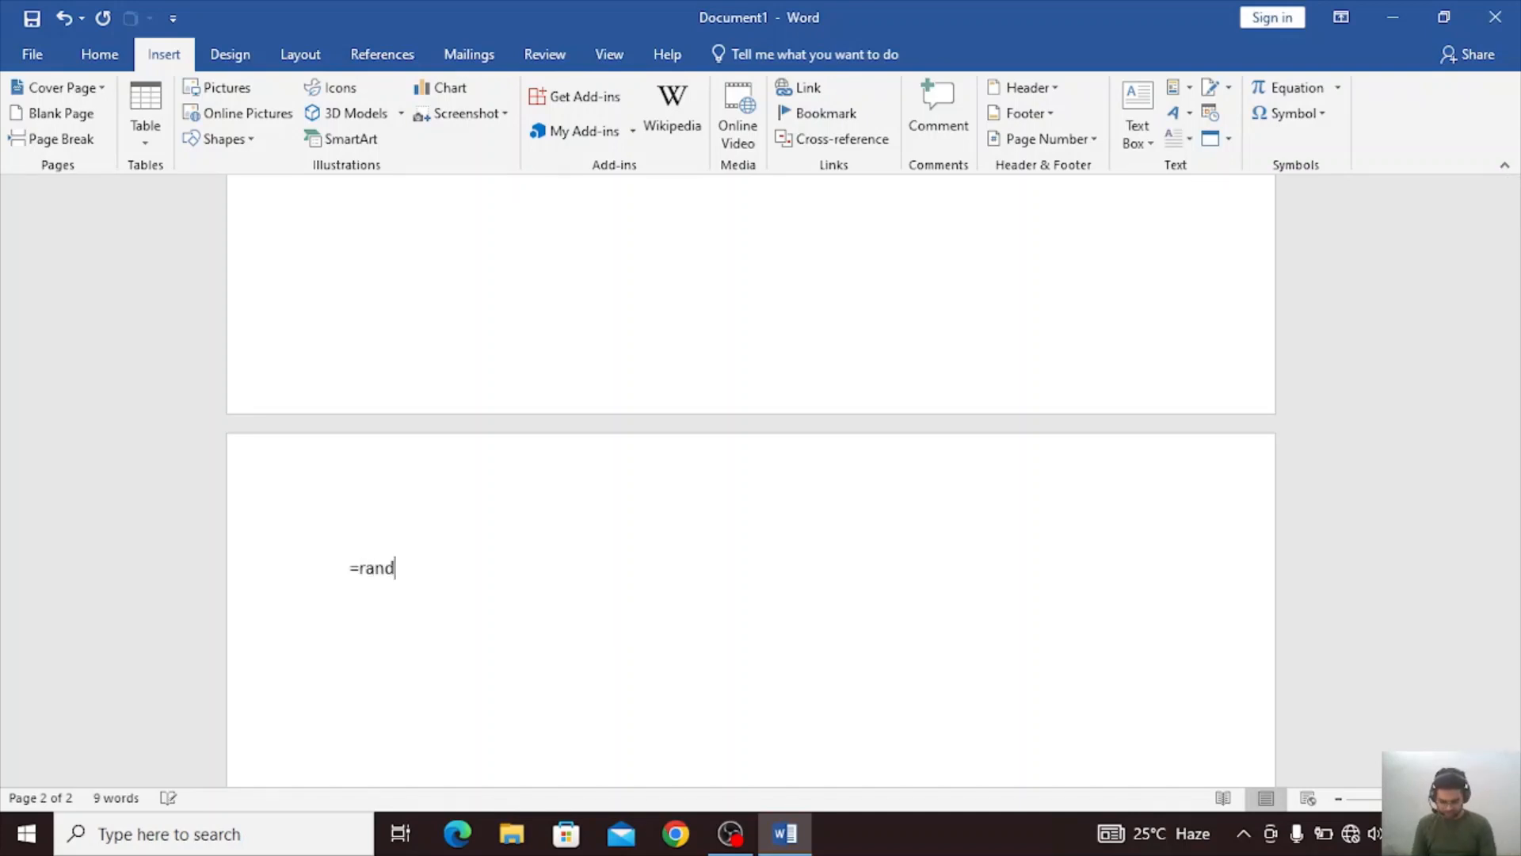
type("()")
key("Return")
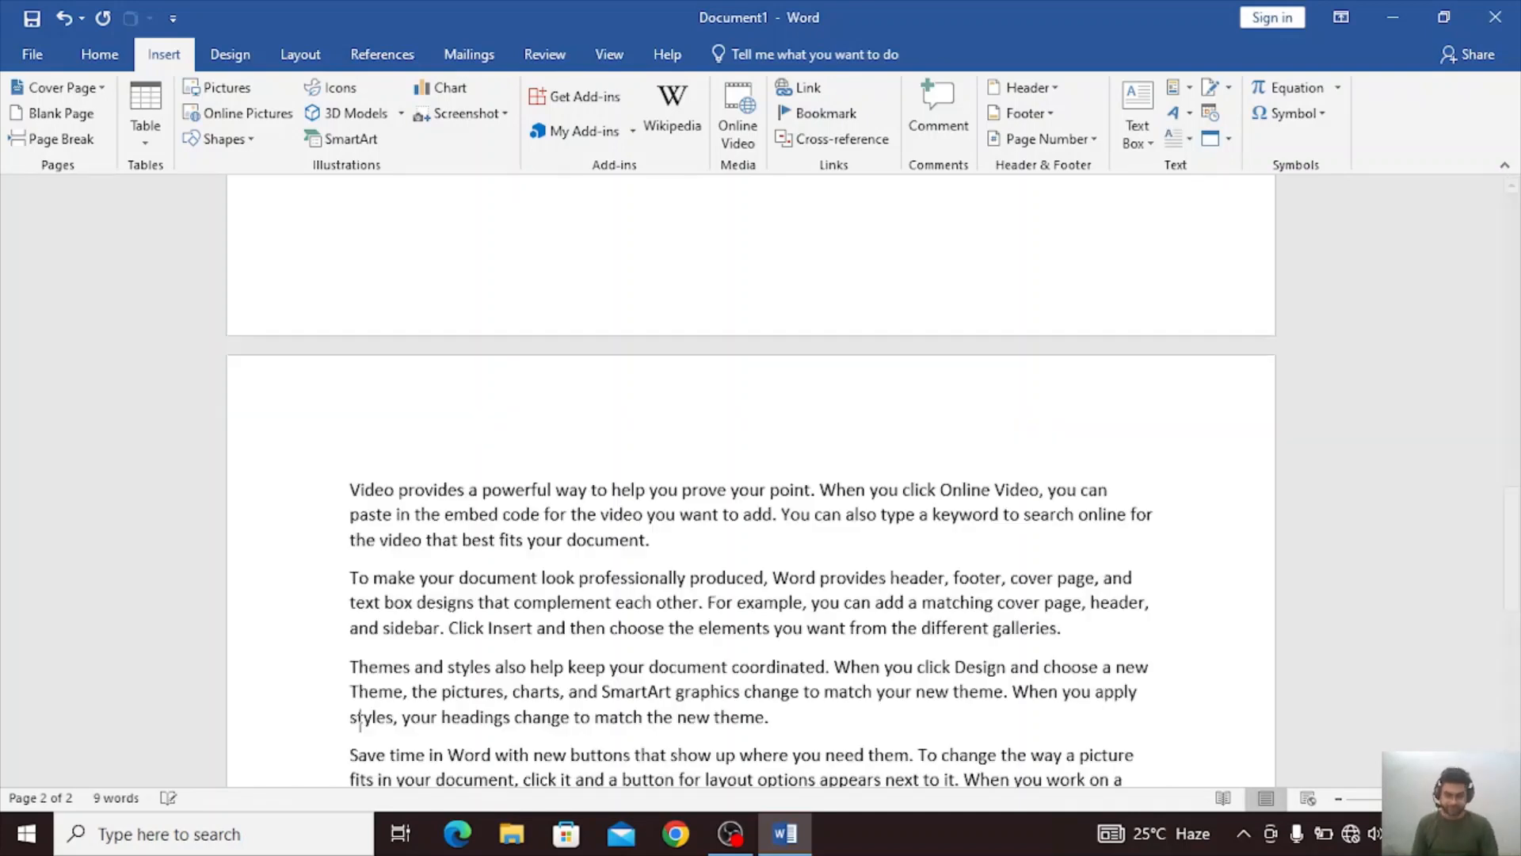
Add empty lines below the sample paragraphs until the document extends onto a third page.
key("Return")
key("Return")
key("Return")
key("Return")
key("Return")
key("Return")
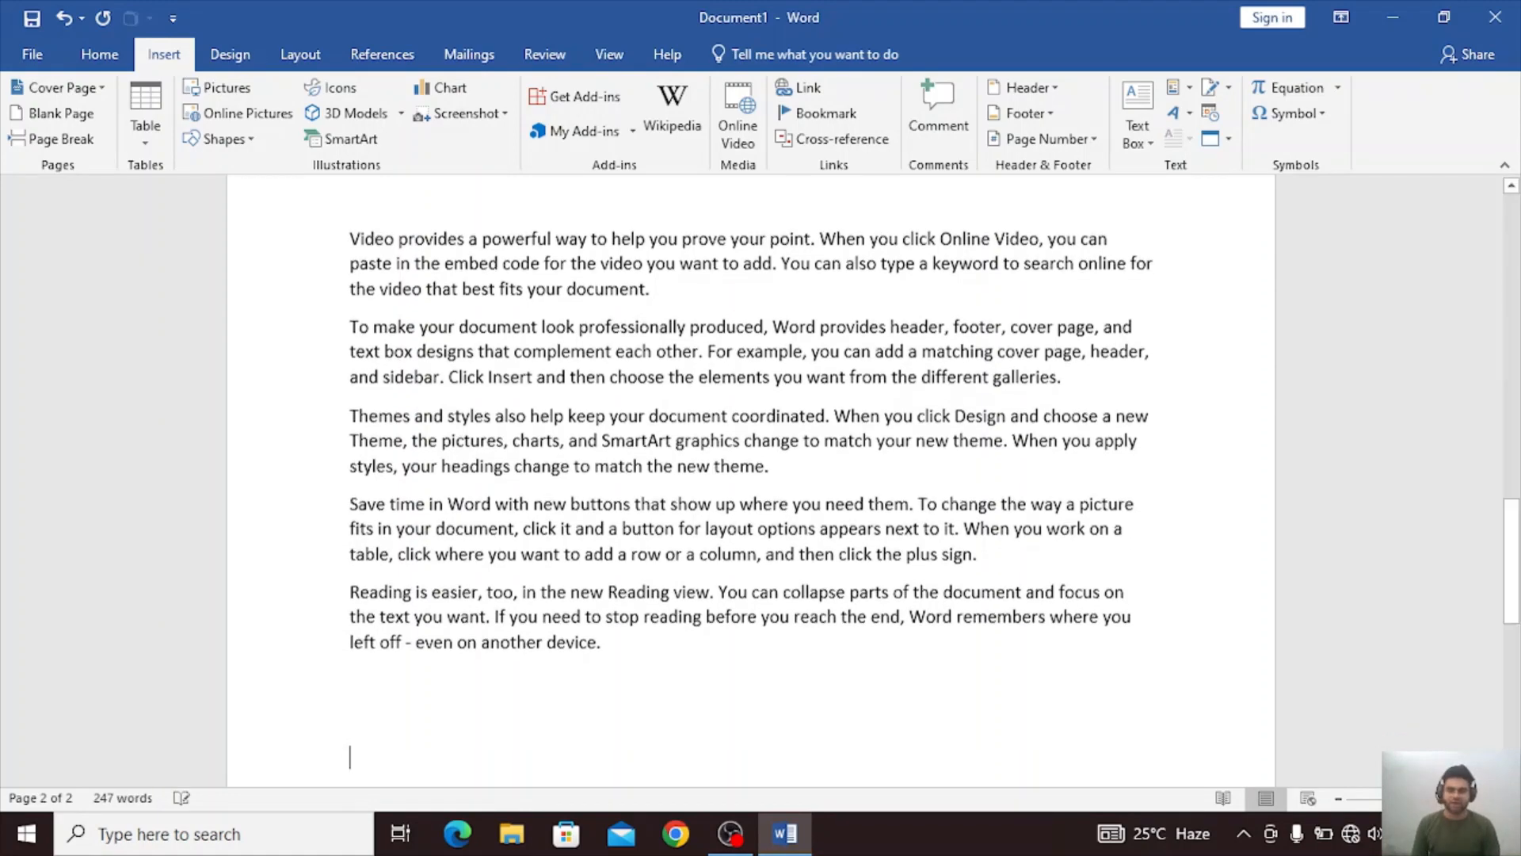
key("Return")
key("Return")
key("Return")
key("Return")
key("Return")
key("Return")
key("Return")
key("Return")
key("Return")
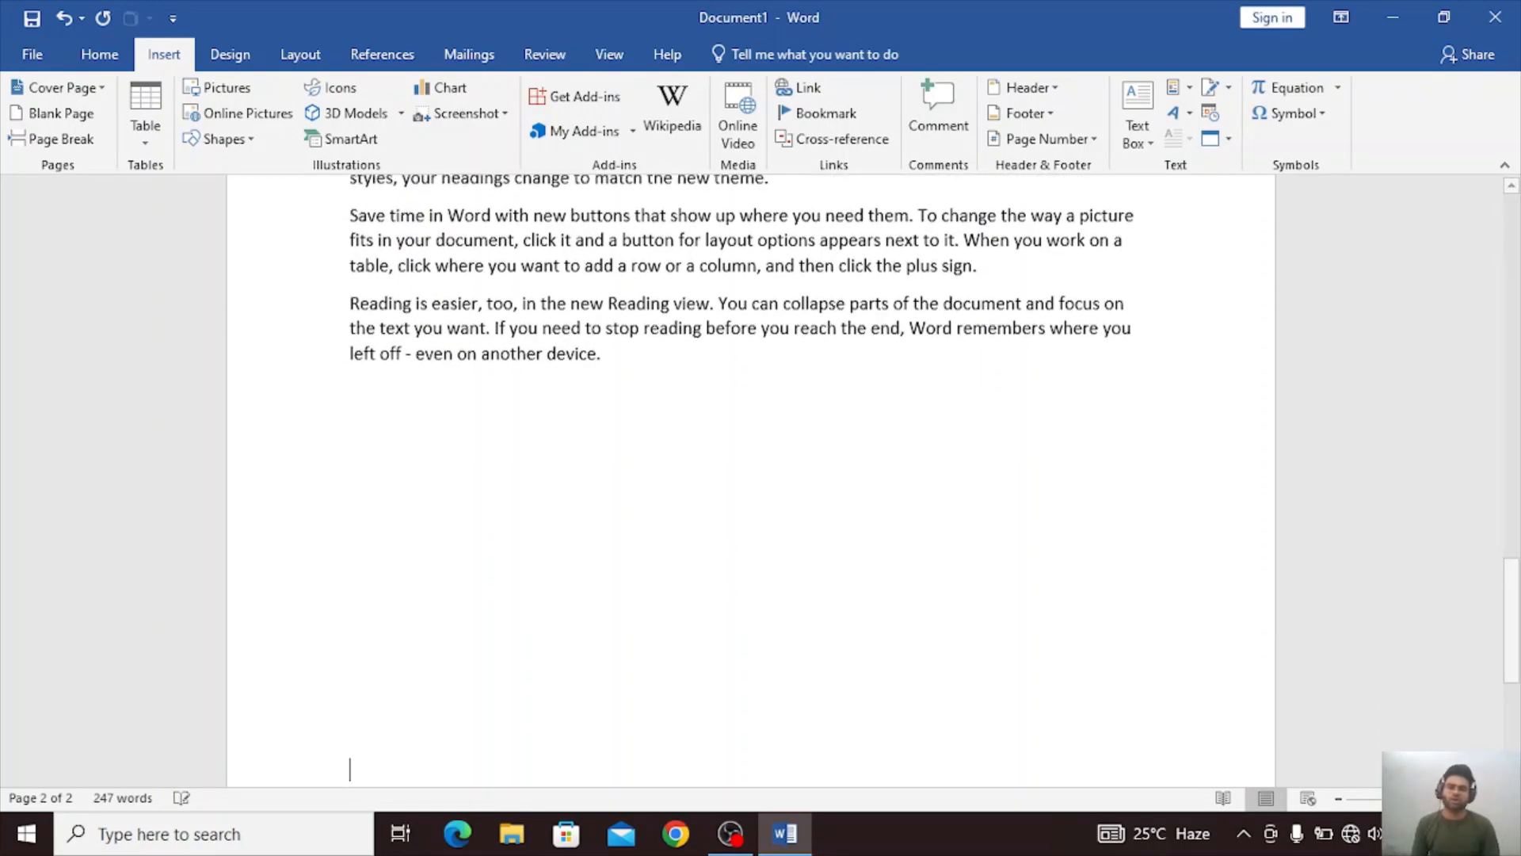
key("Return")
key("Return")
key("Return")
key("Return")
key("Return")
key("Return")
key("Return")
key("Return")
key("Return")
key("Return")
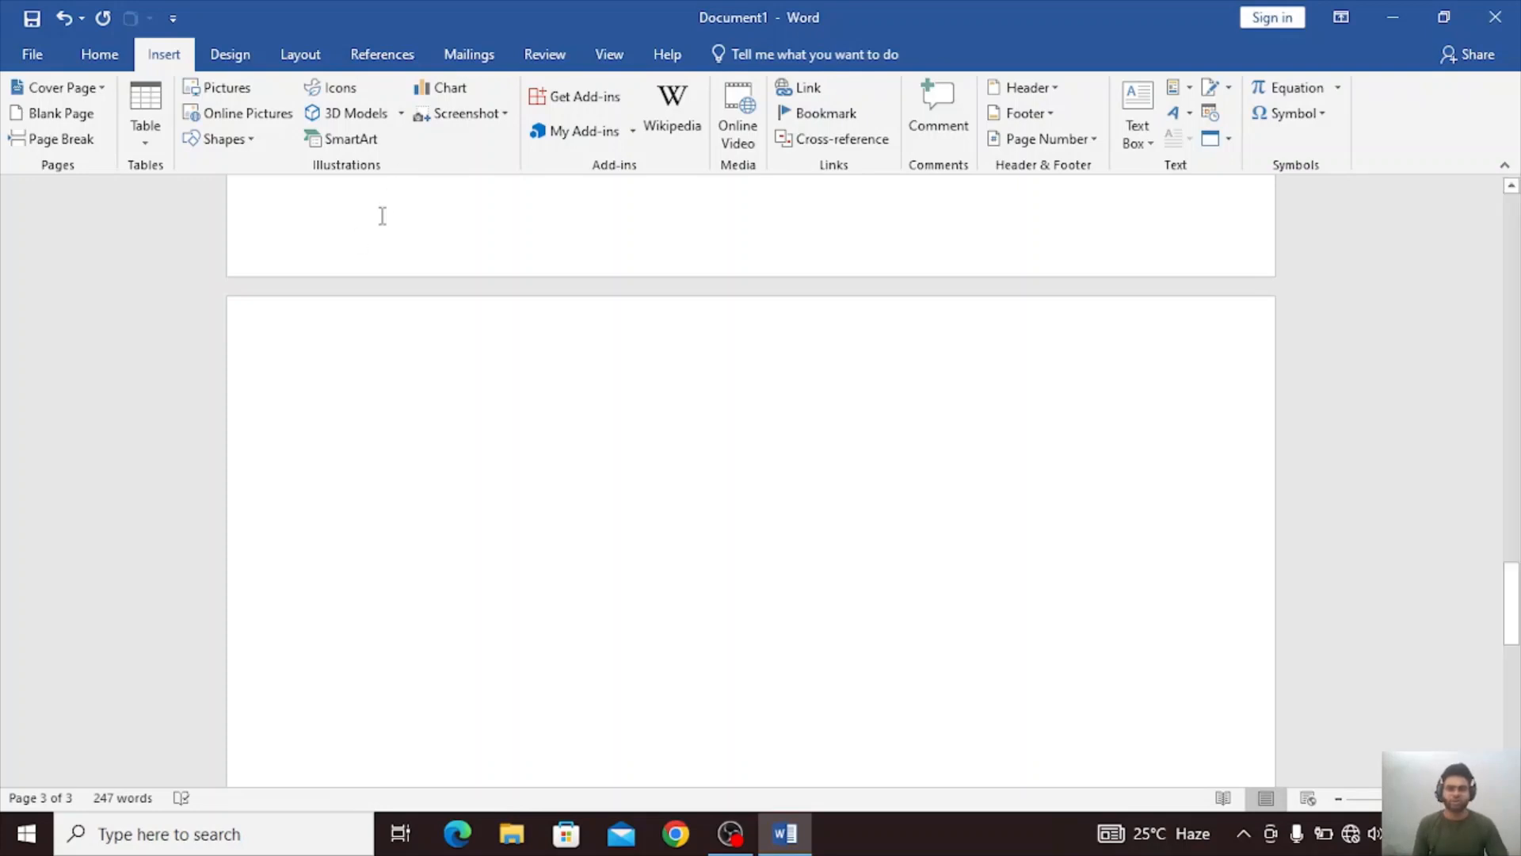
Generate sample paragraphs with =rand() at the start of the third page.
scroll(934, 764, "down", 7)
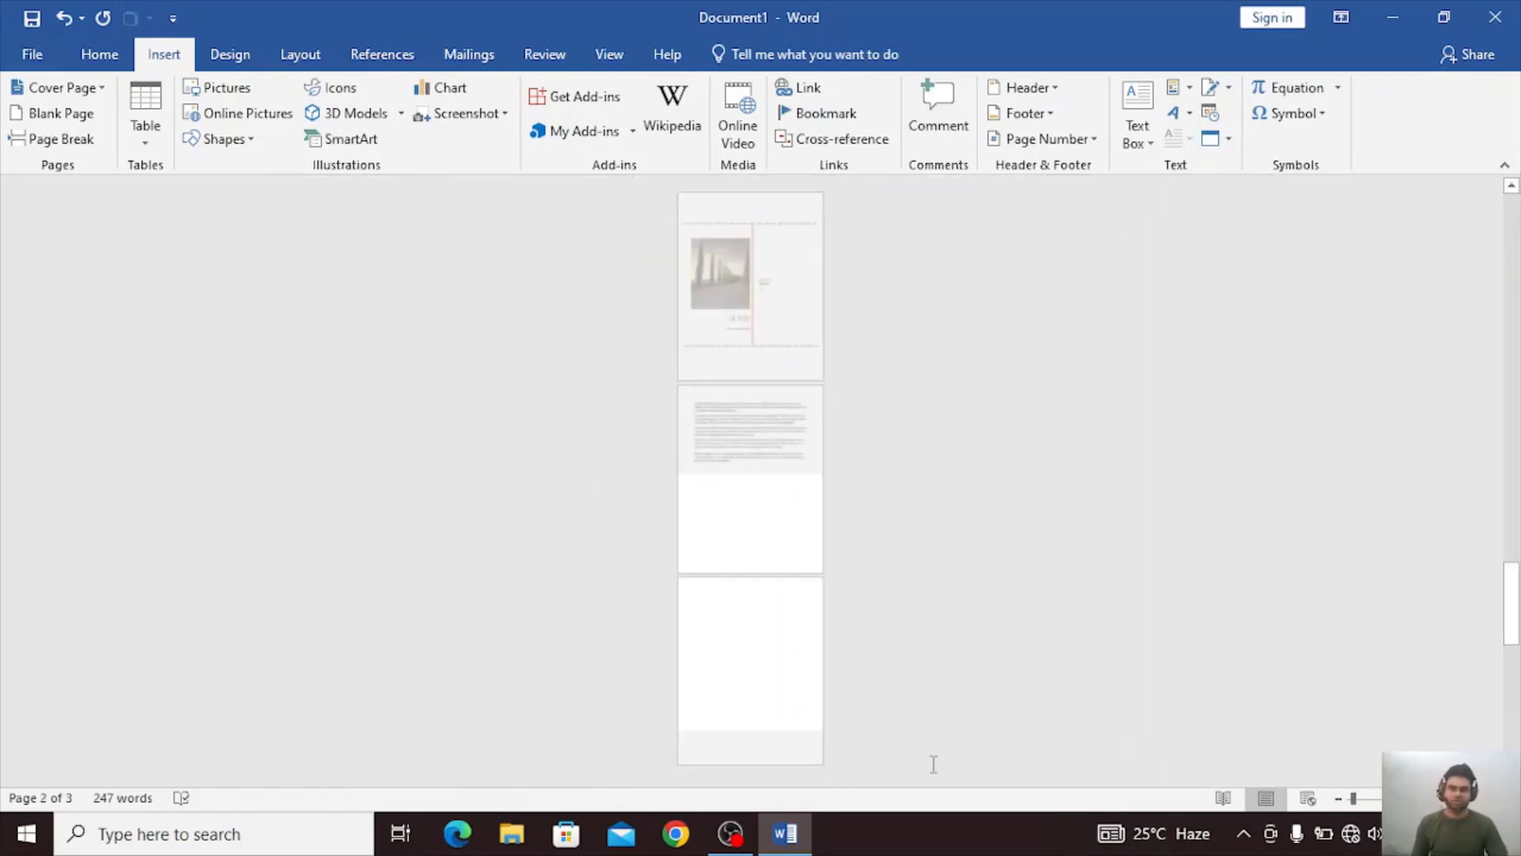
scroll(933, 764, "down", 2)
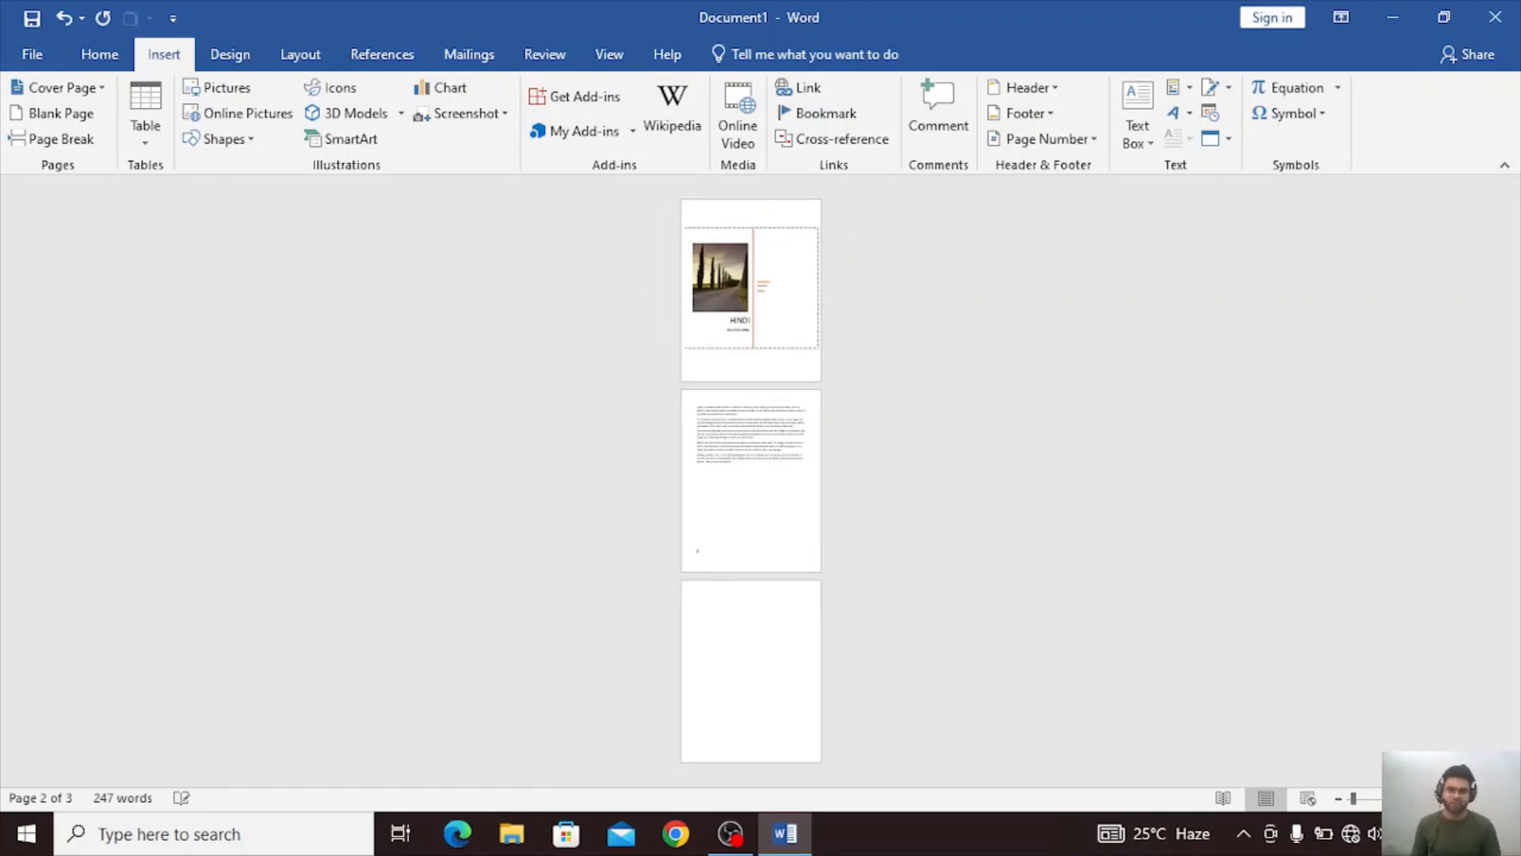
scroll(737, 538, "up", 8)
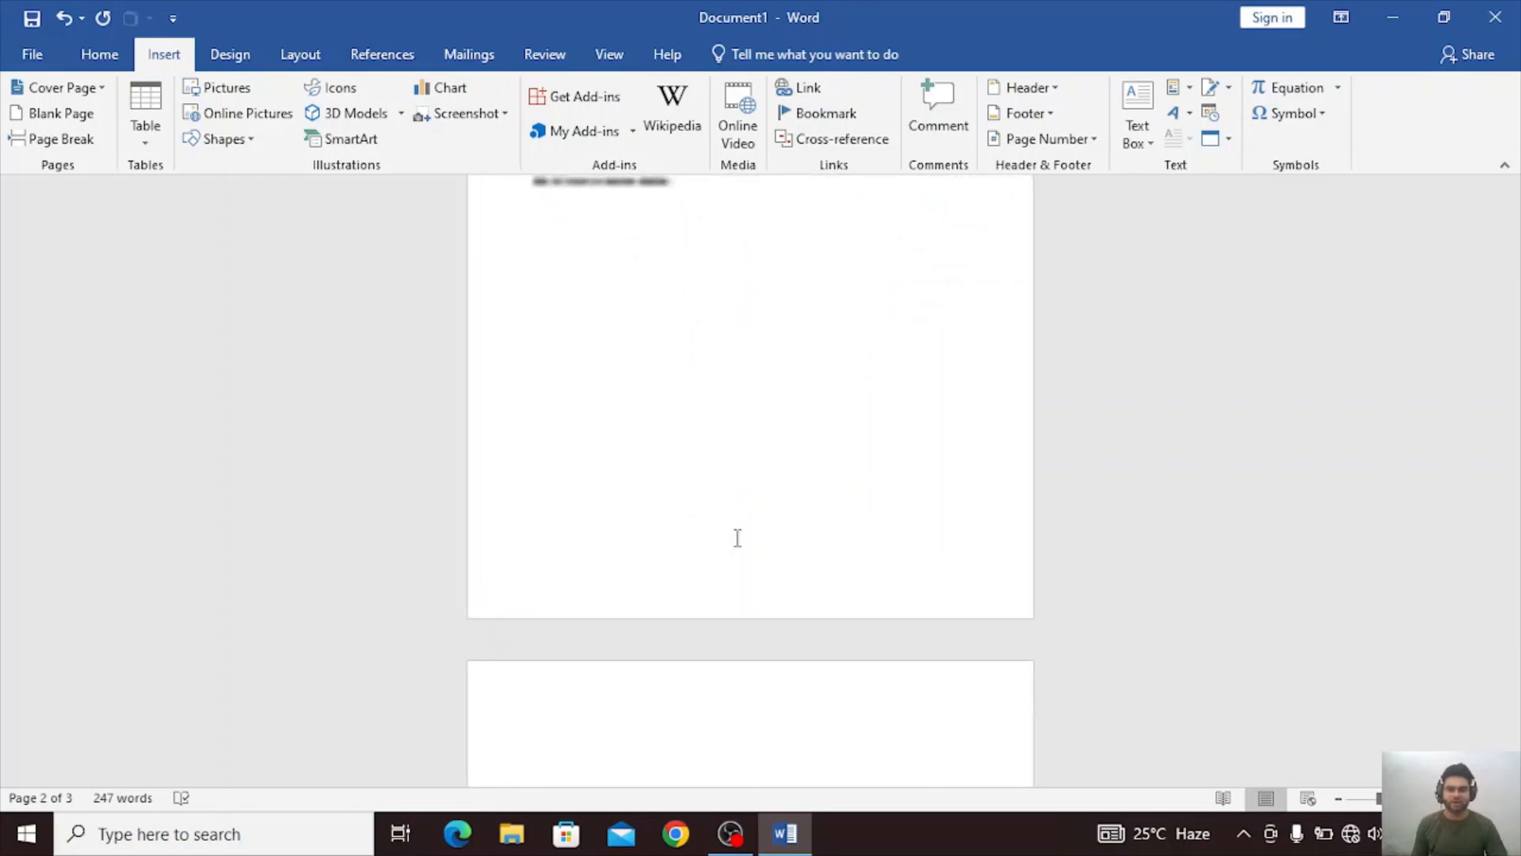
key("Return")
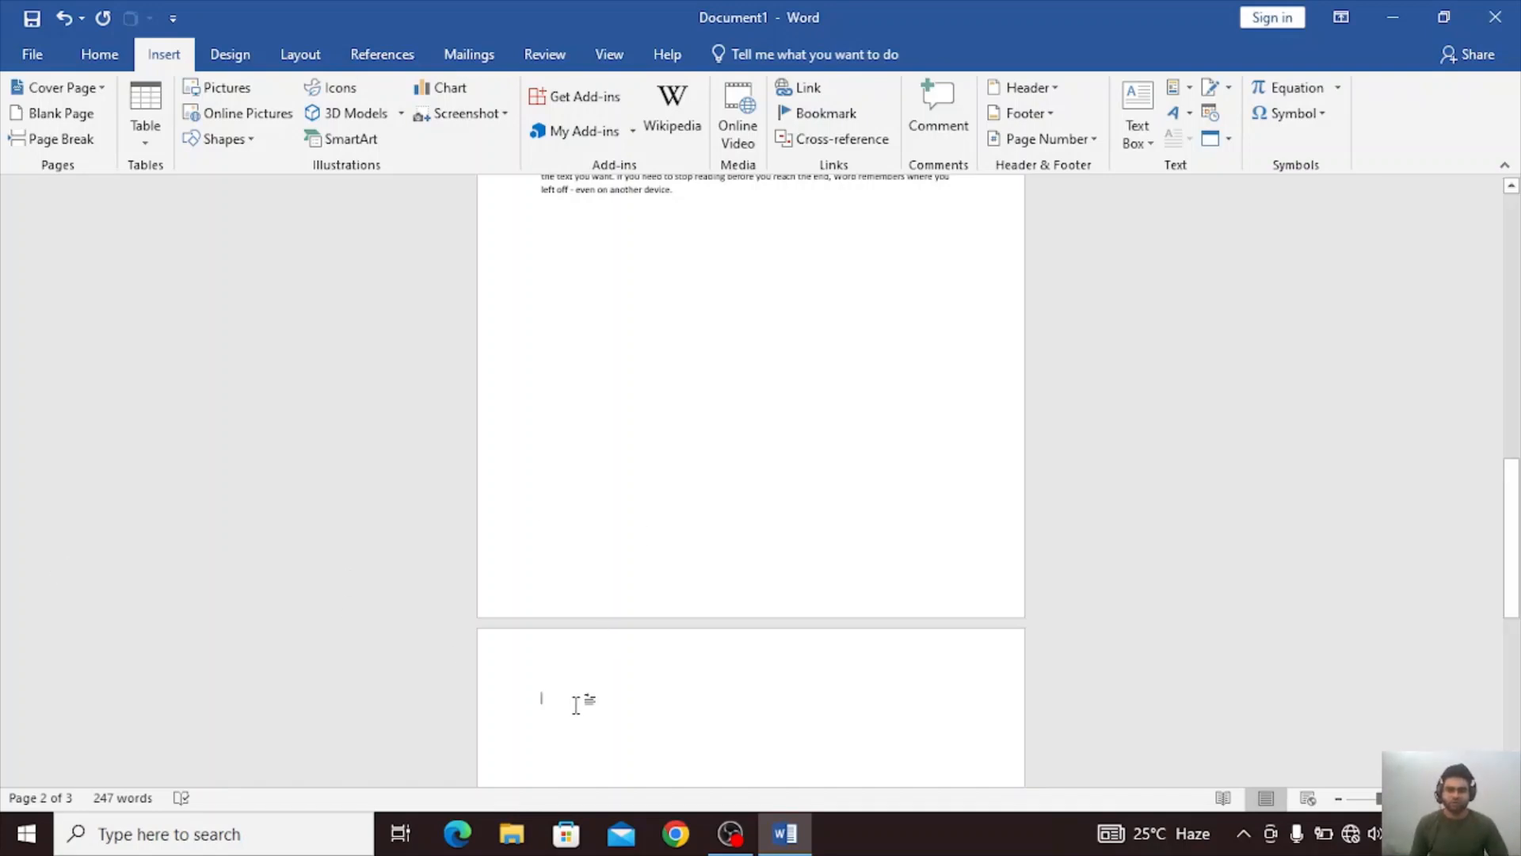
scroll(584, 703, "up", 2)
scroll(587, 724, "down", 1)
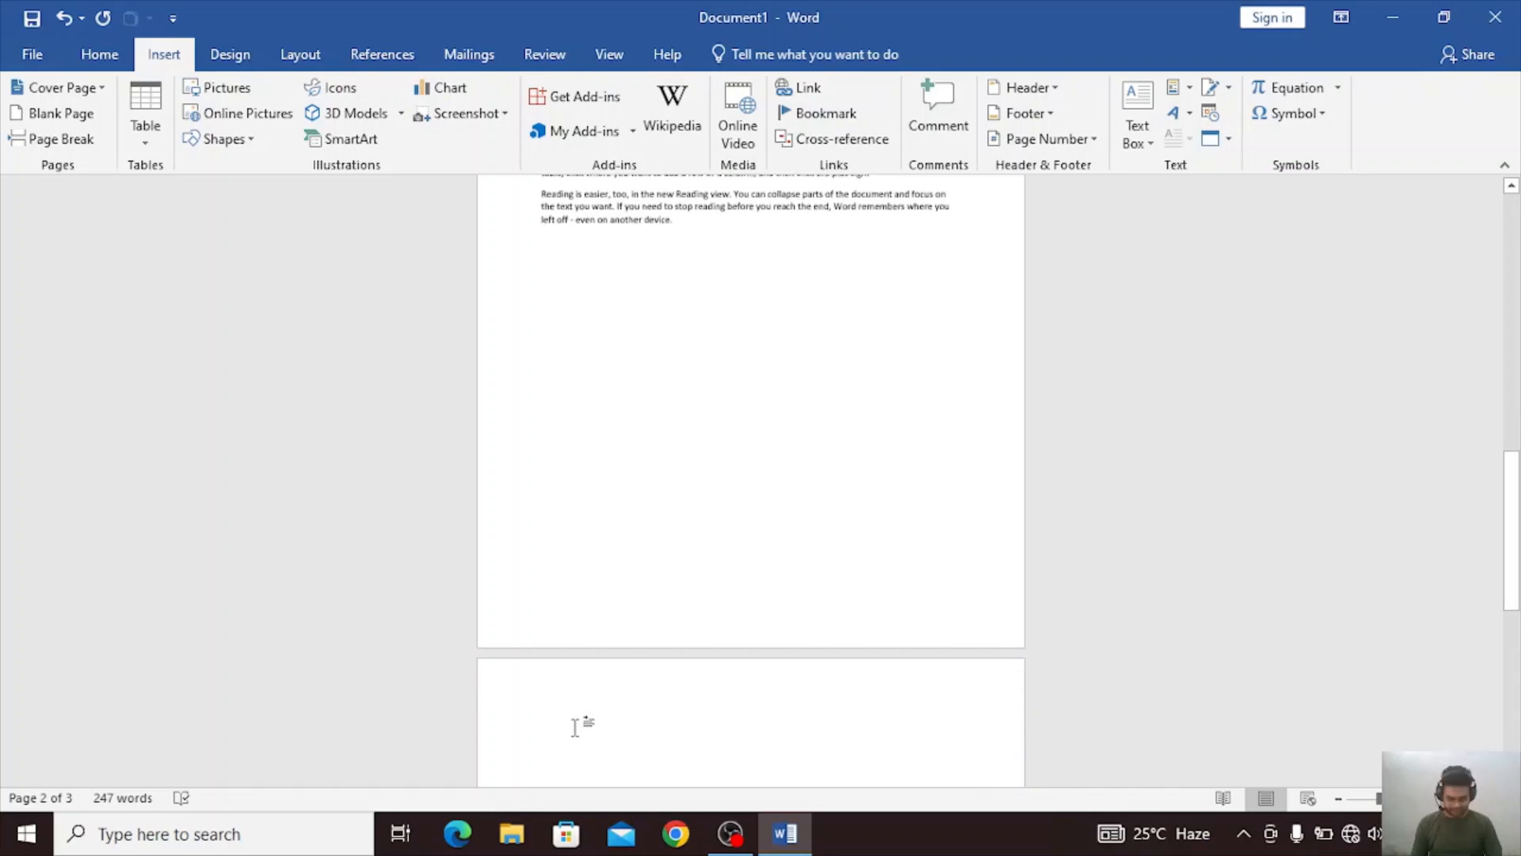
left_click(575, 727)
type("=rand(")
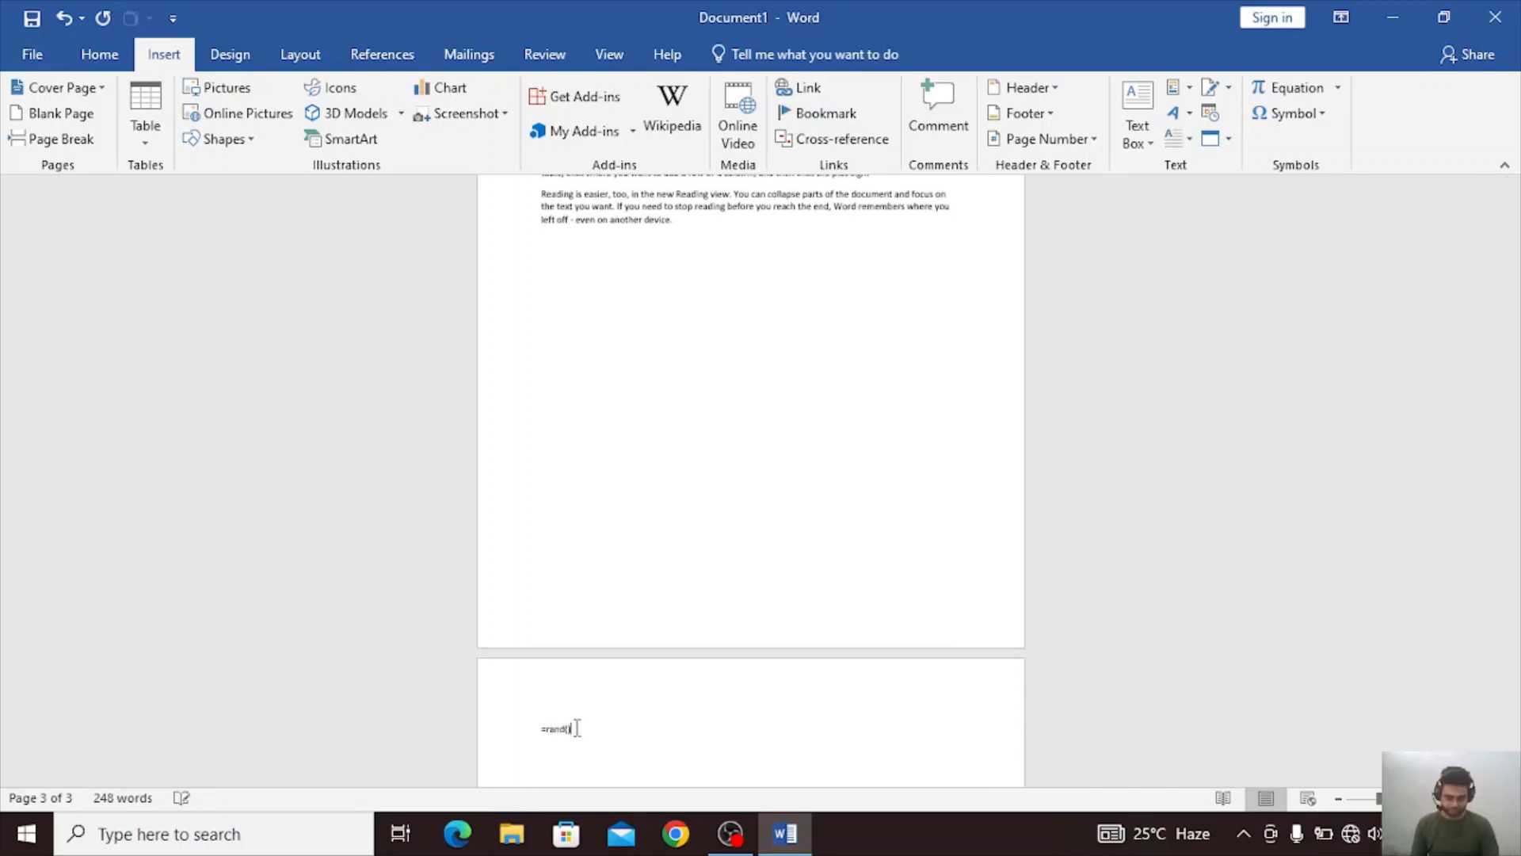
key("Return")
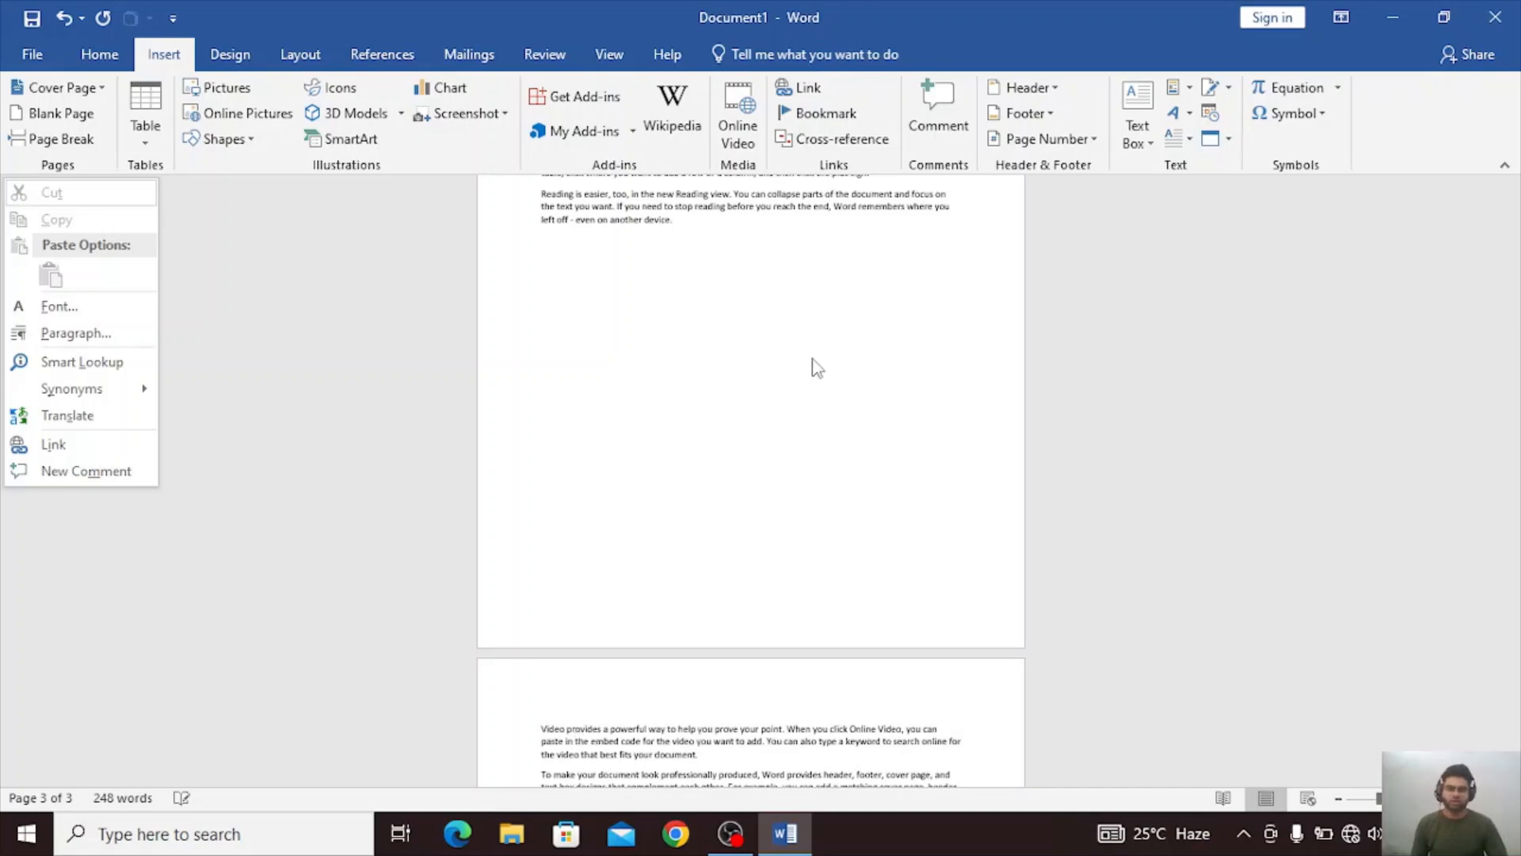
Add a line reading 0 and several empty lines below the sample paragraphs on the third page.
scroll(810, 379, "down", 5)
scroll(809, 410, "up", 2)
scroll(809, 406, "down", 3)
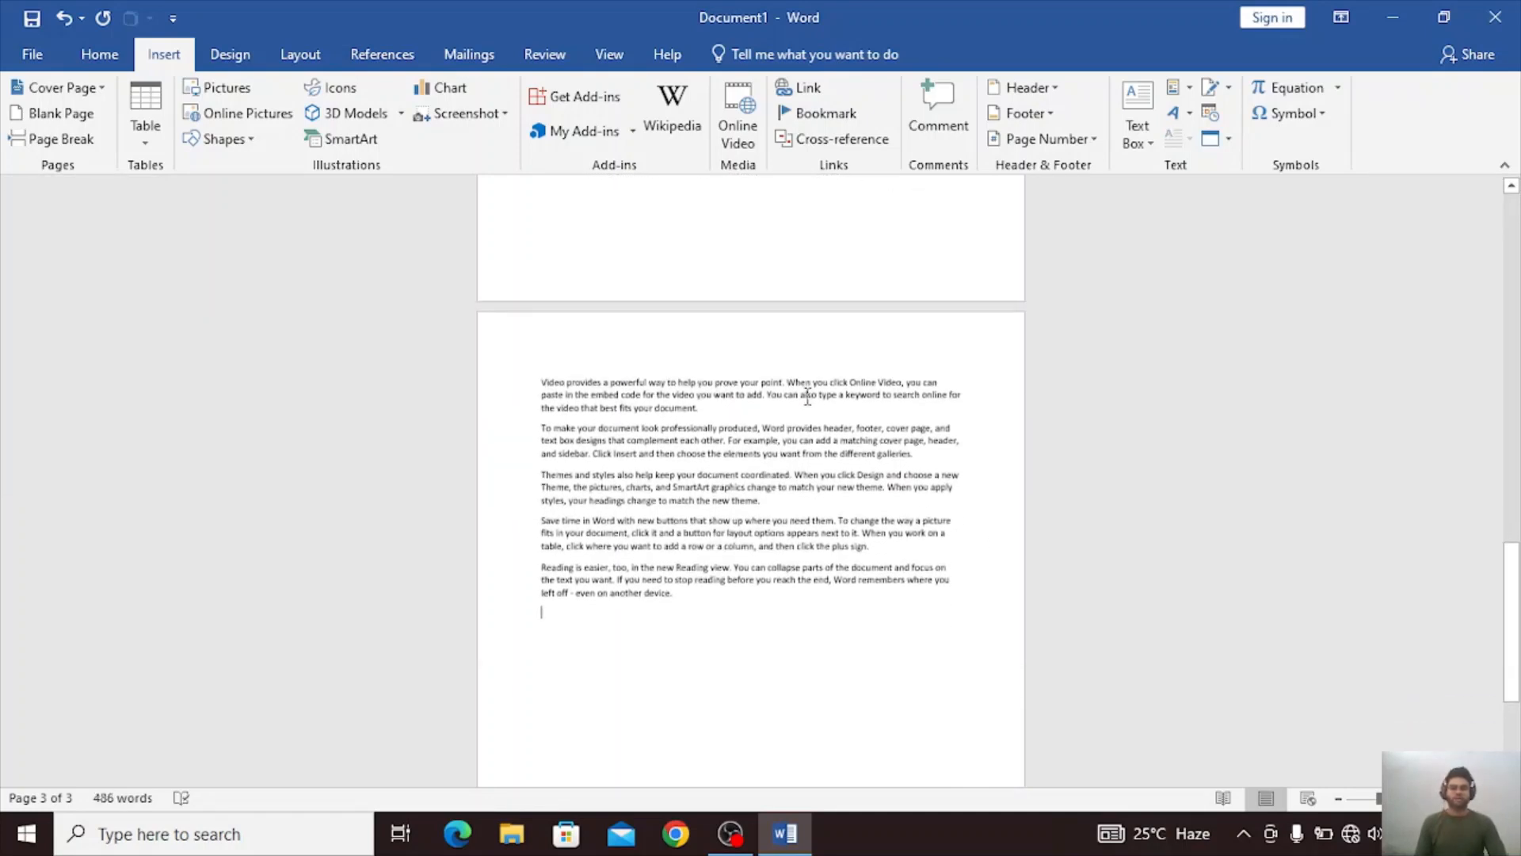
key("Return")
type("0")
key("Return")
key("Return")
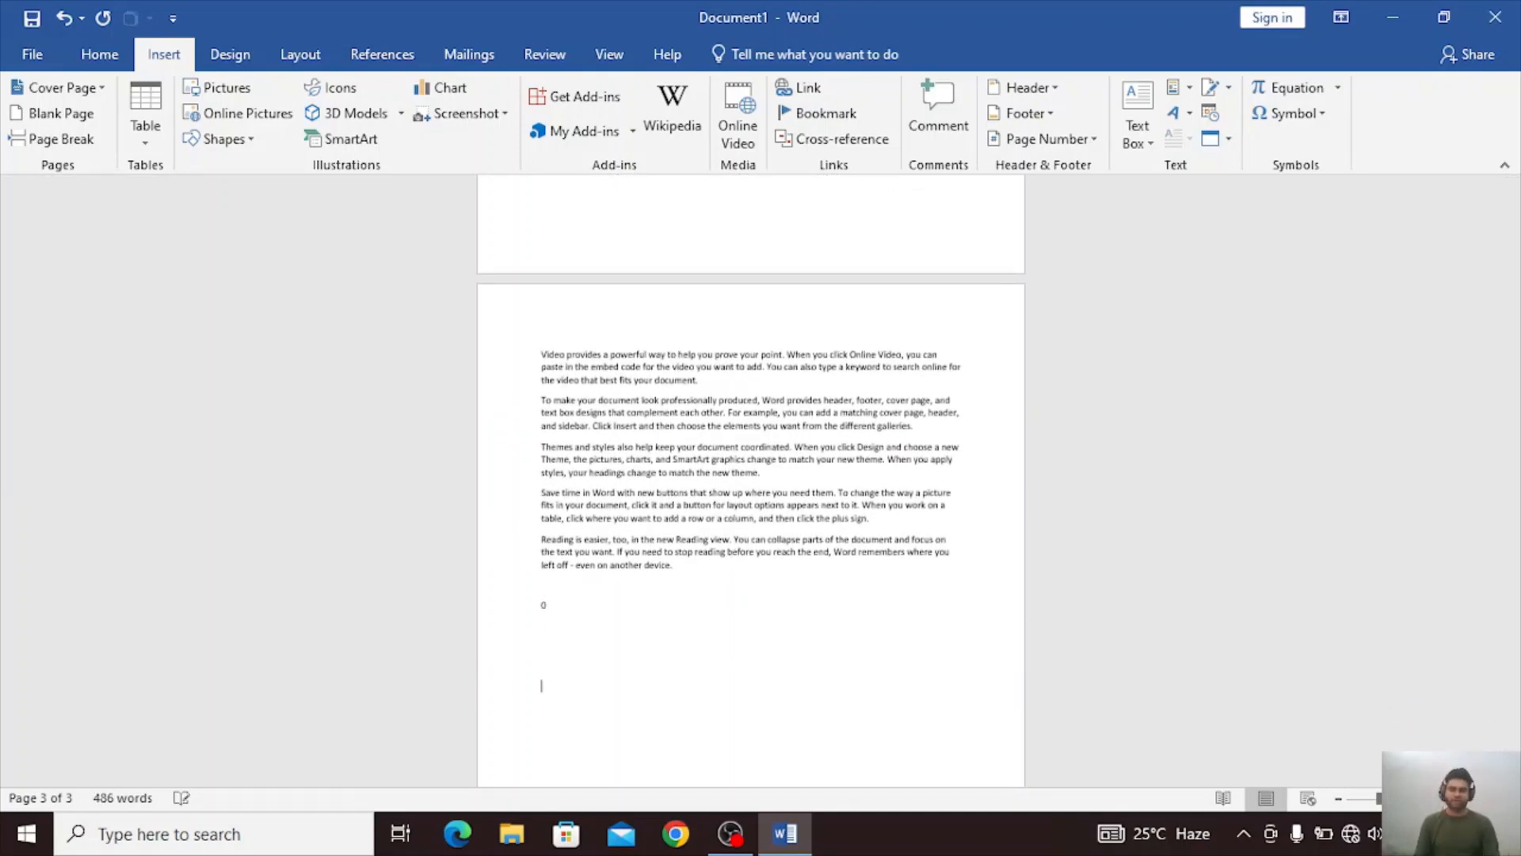
Insert blank pages at the end of the document, after the sample text and empty lines.
scroll(661, 728, "up", 4)
scroll(661, 727, "down", 5)
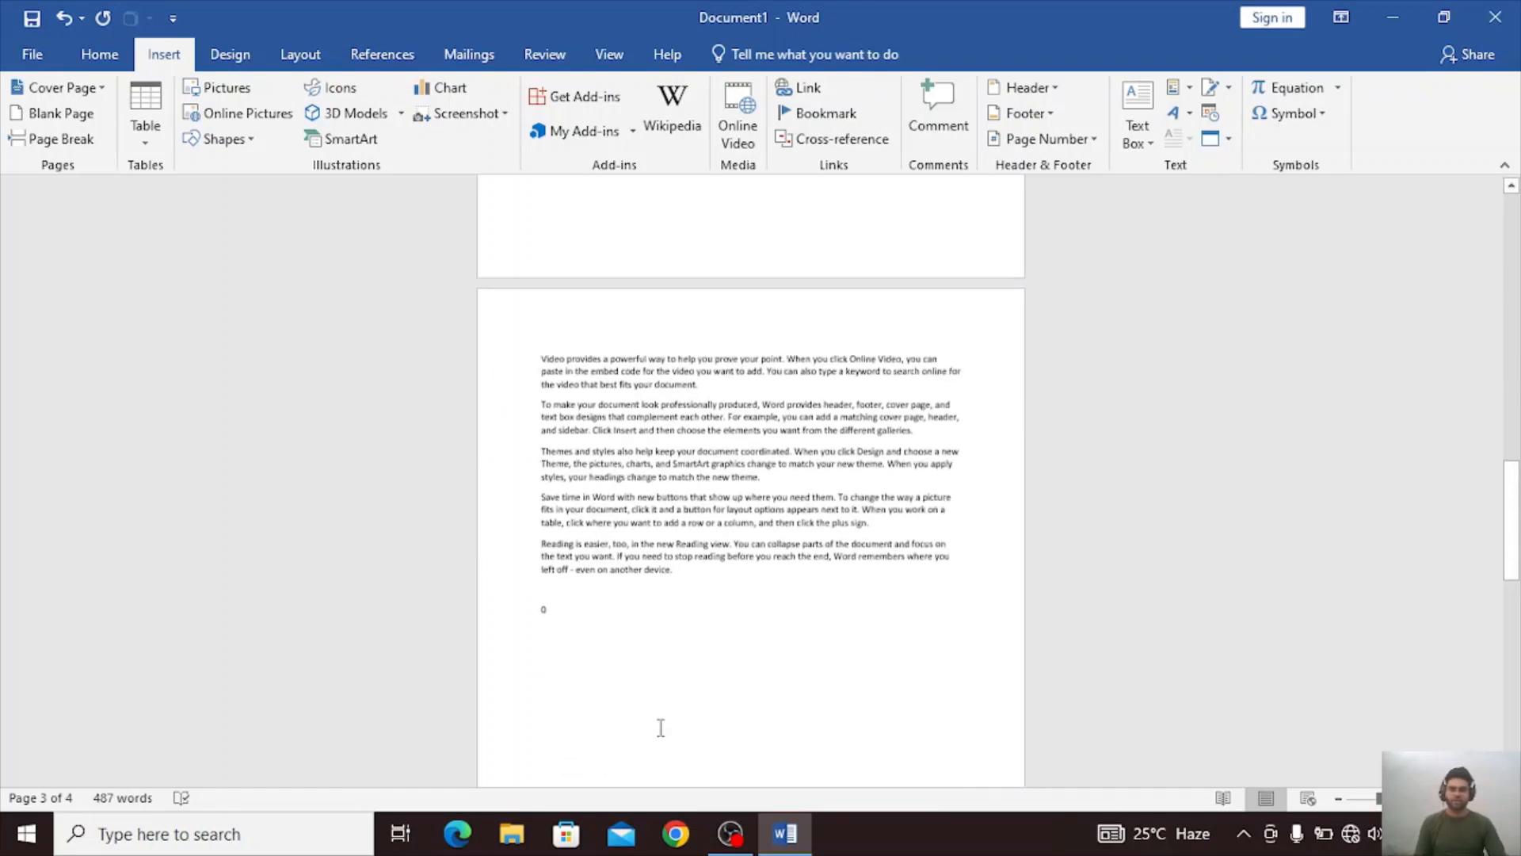
scroll(661, 727, "up", 1)
scroll(597, 432, "up", 4)
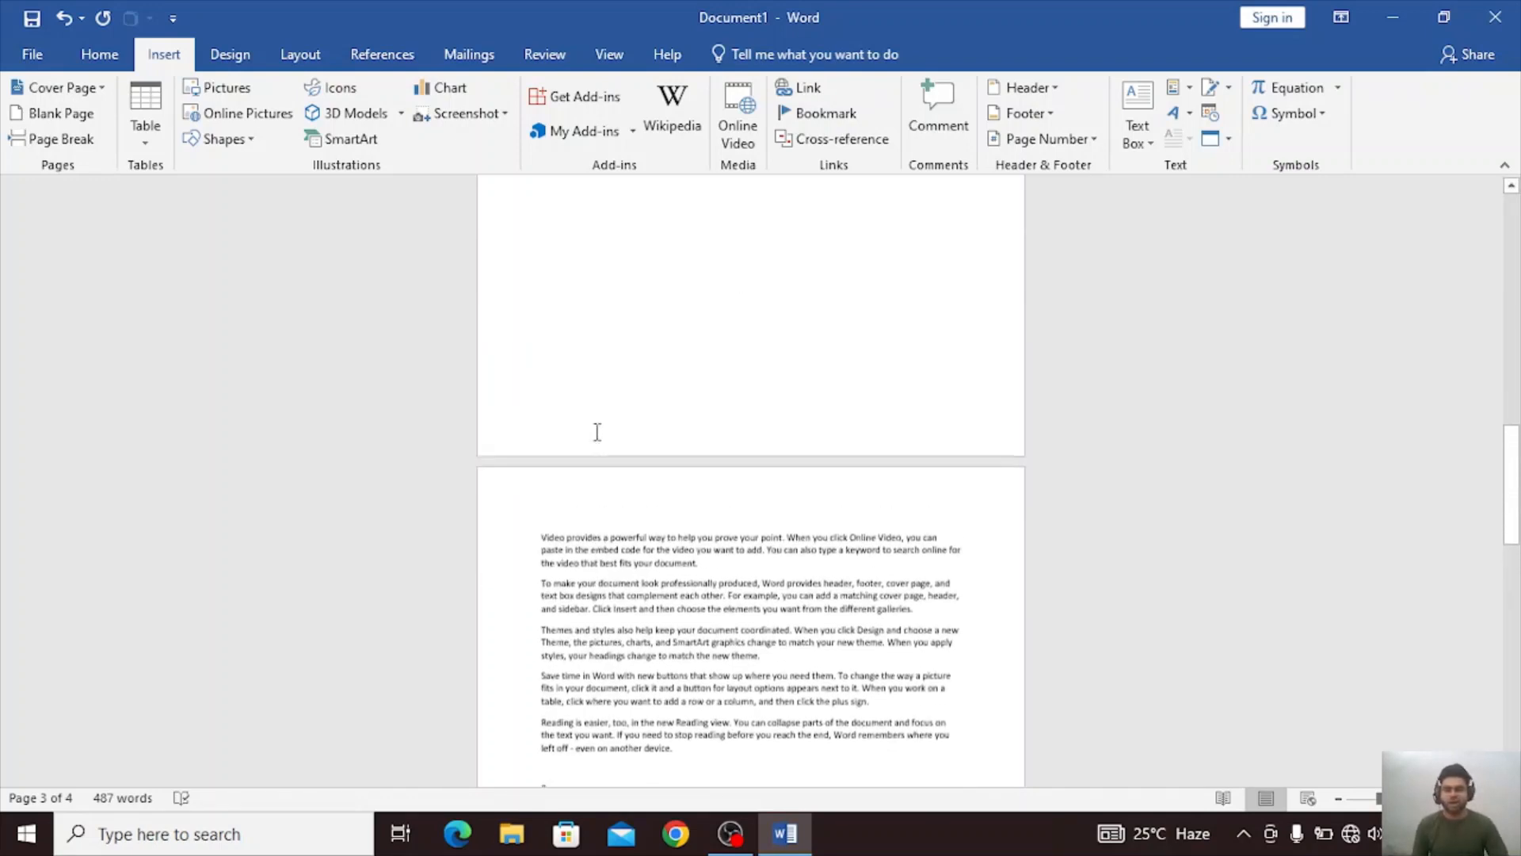
scroll(569, 394, "down", 2)
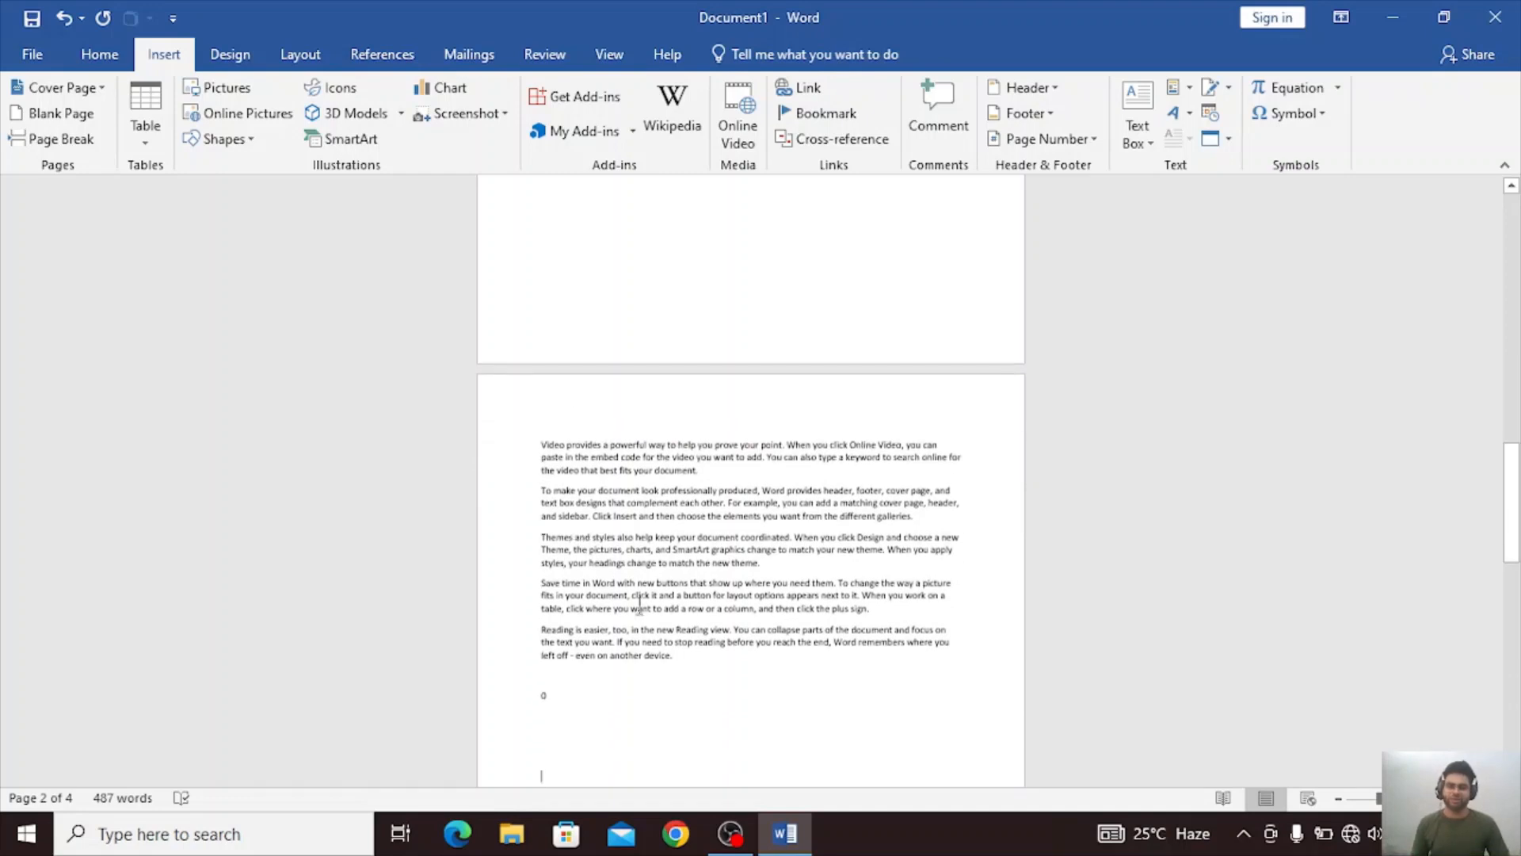
left_click(54, 116)
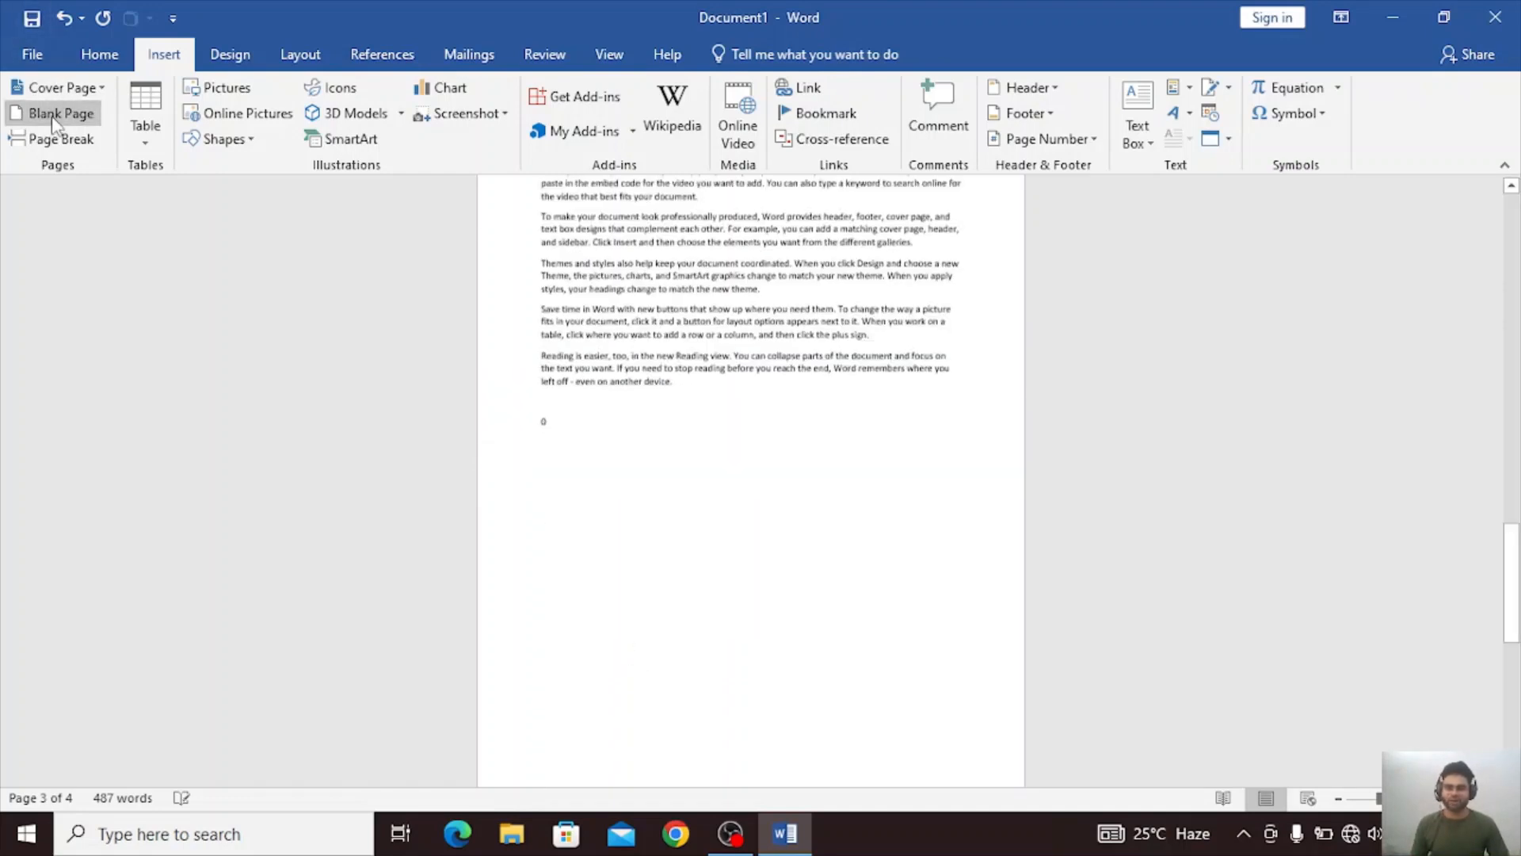
left_click(53, 117)
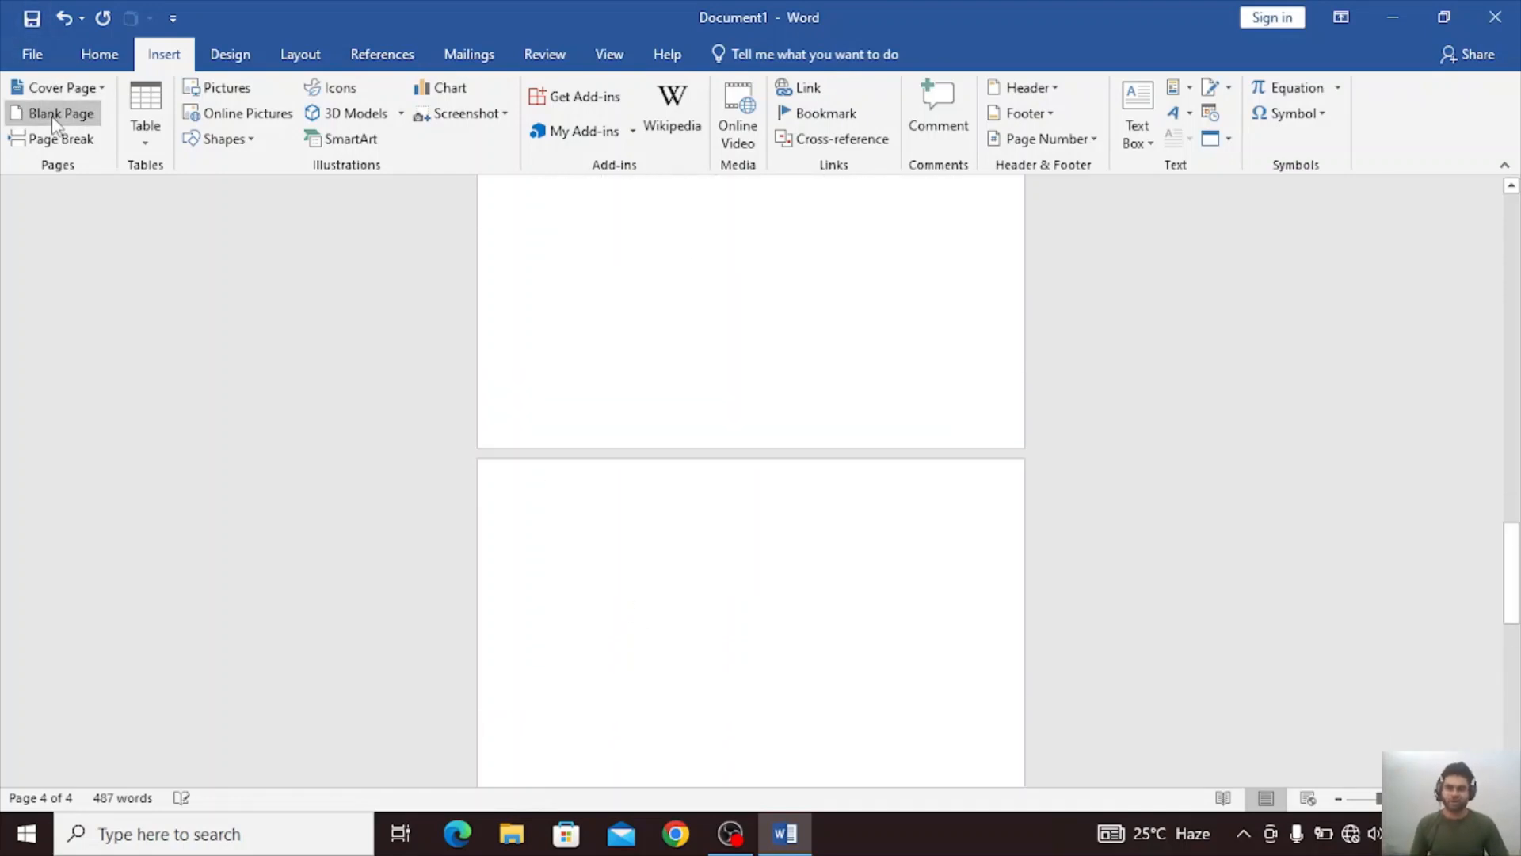
left_click(54, 117)
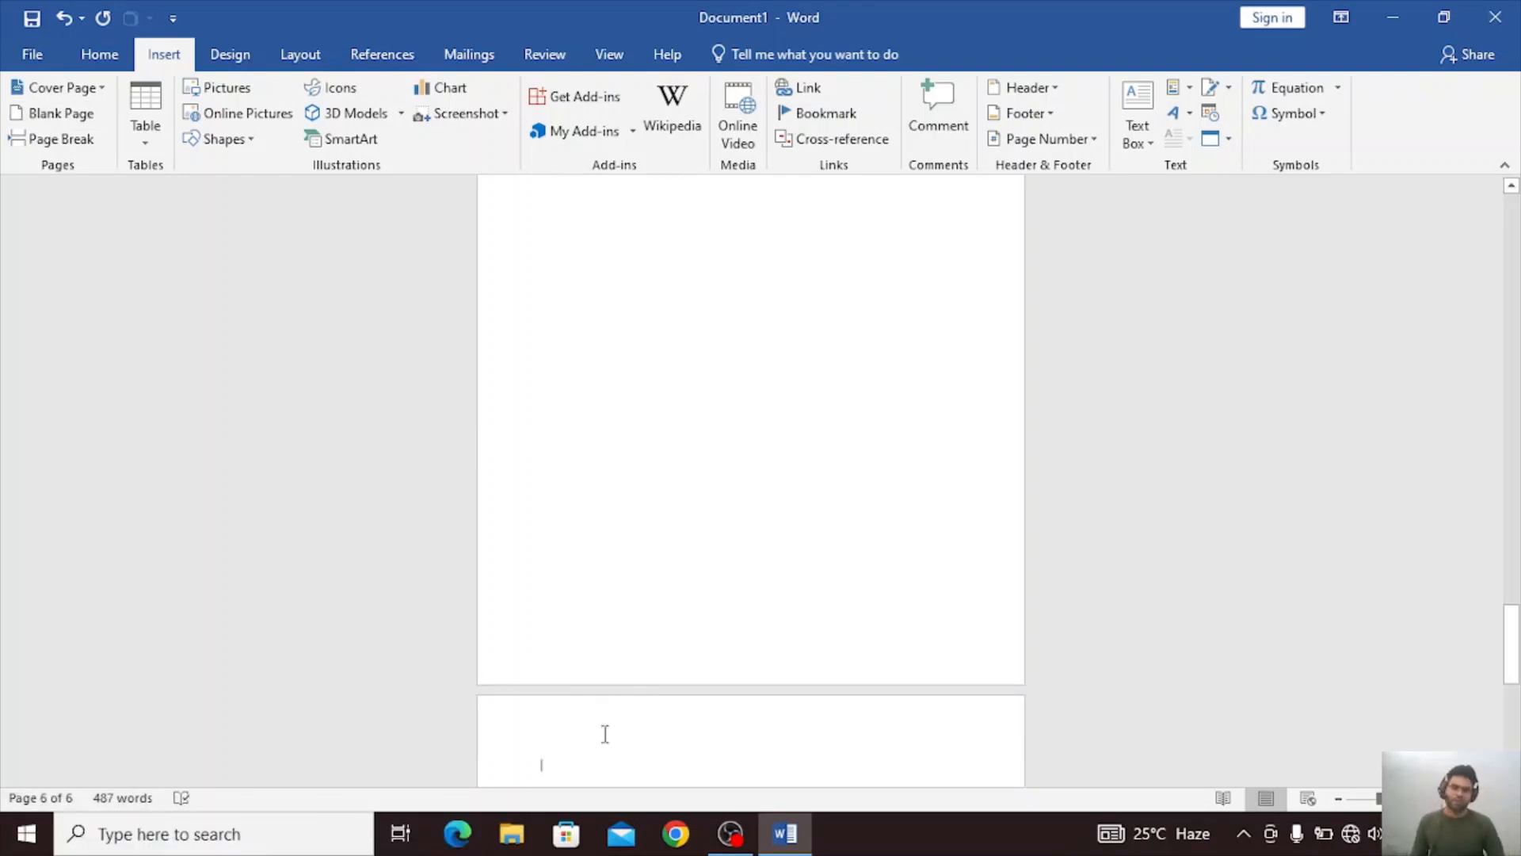
Insert a page break on the second page before the paragraph starting "Reading is easier".
scroll(605, 733, "up", 10)
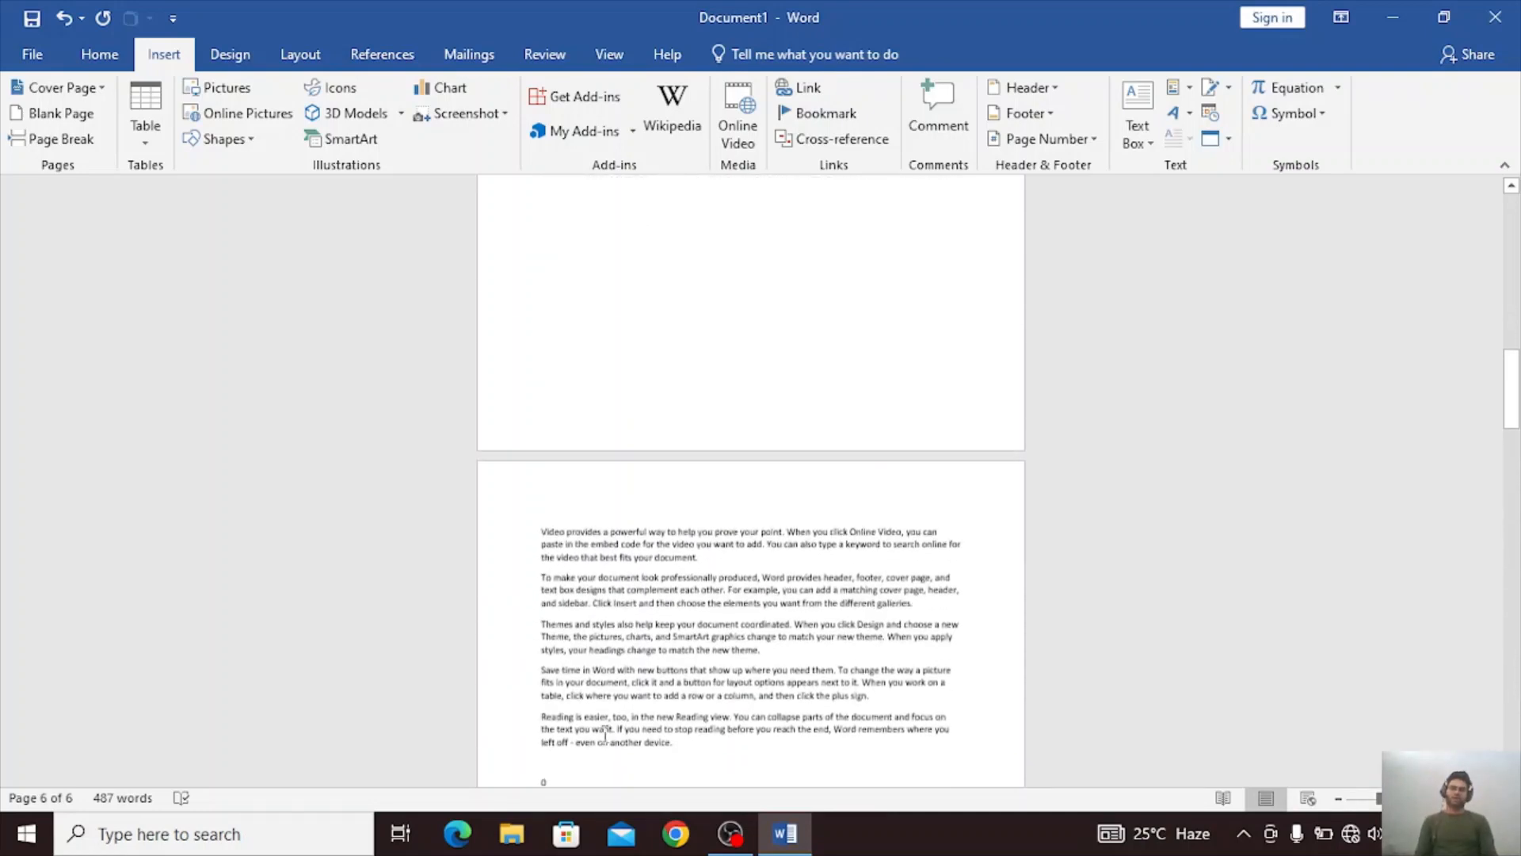
scroll(604, 734, "up", 10)
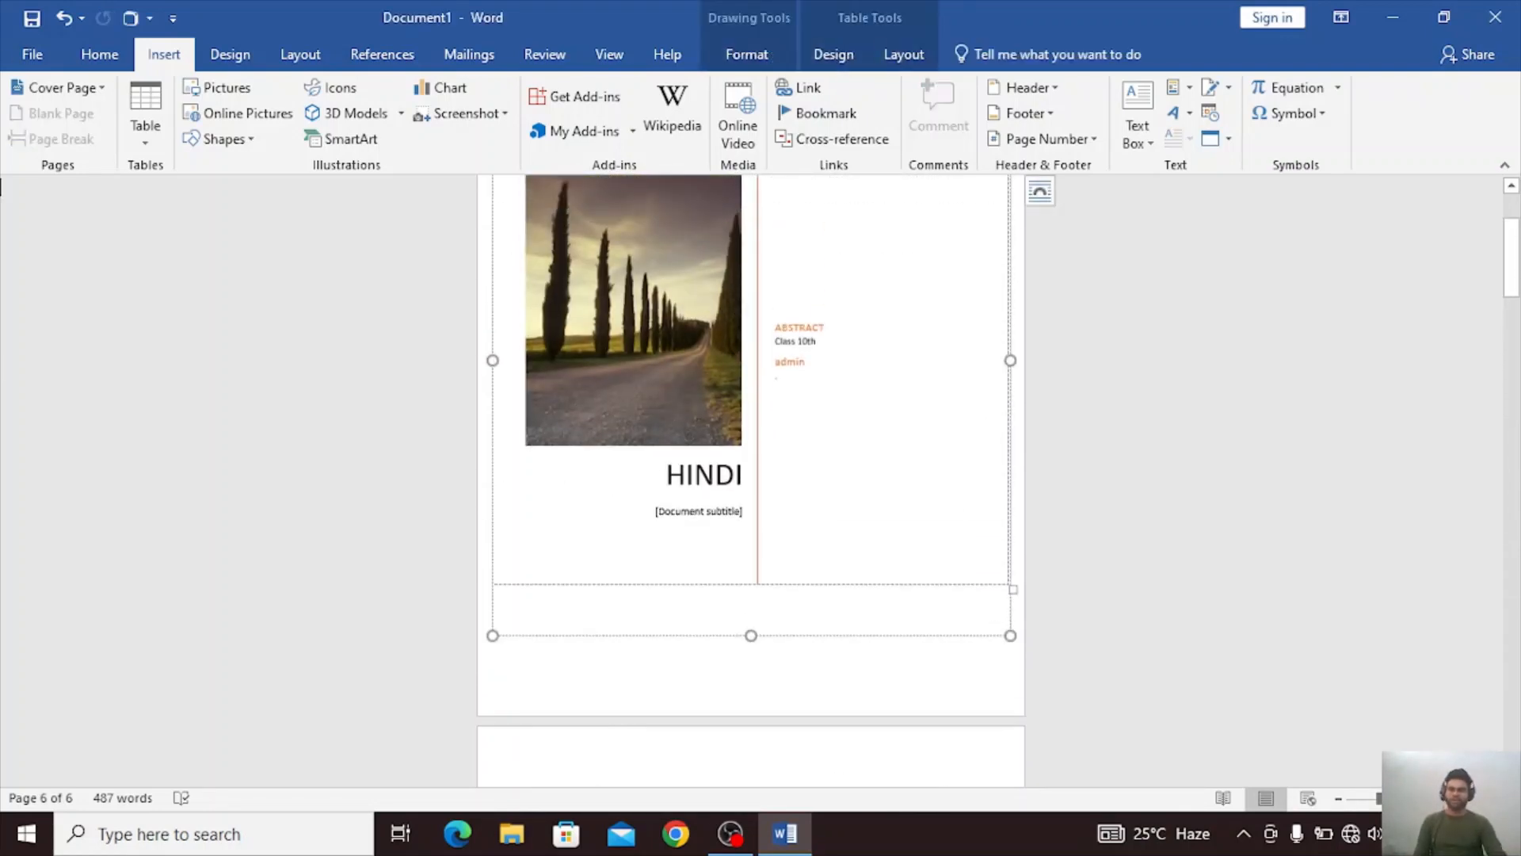
left_click(606, 763)
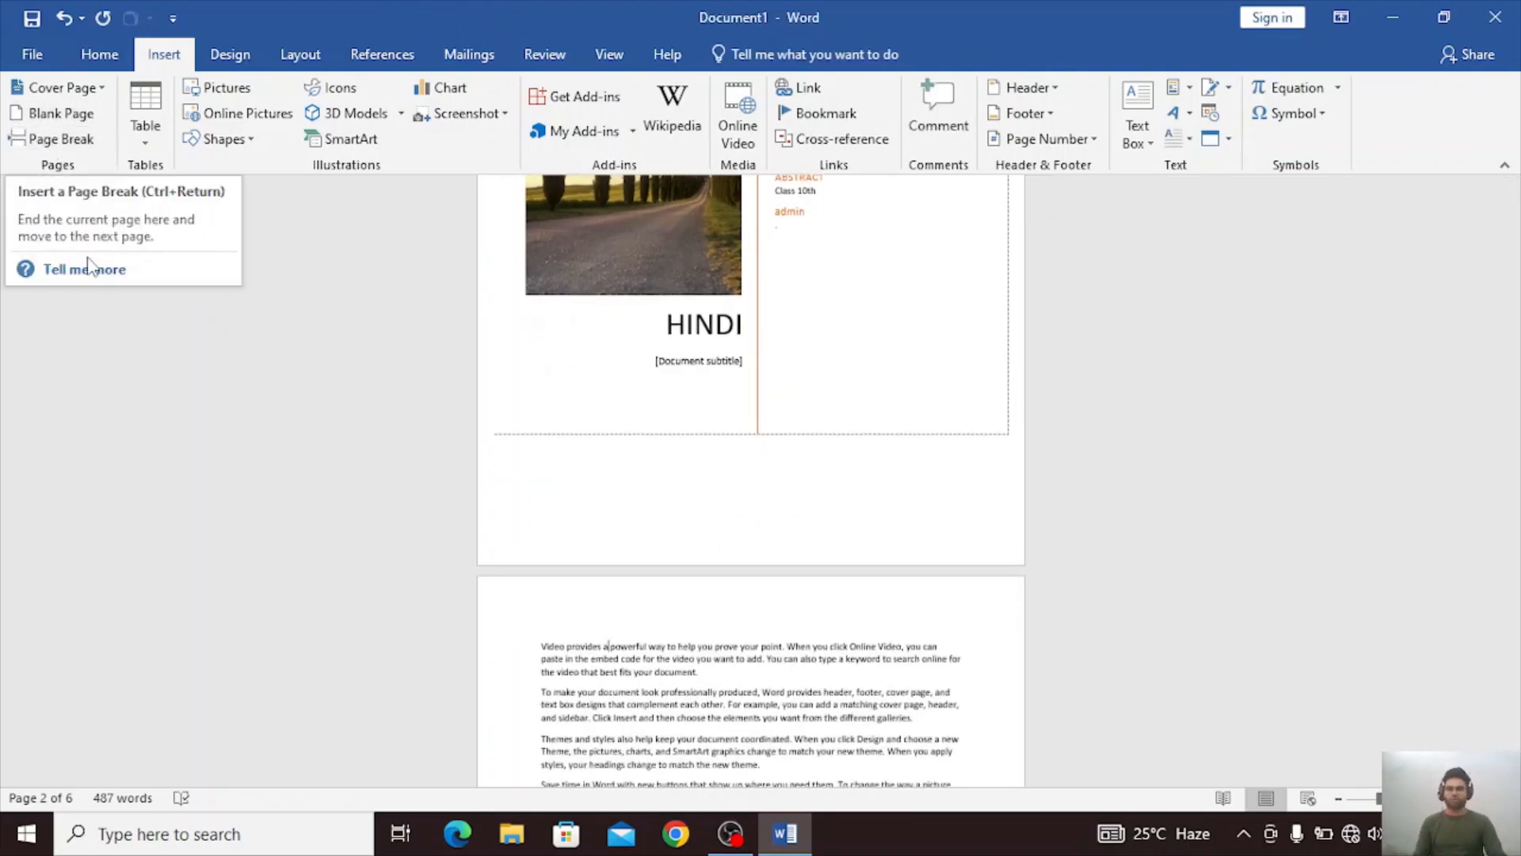
scroll(772, 733, "down", 2)
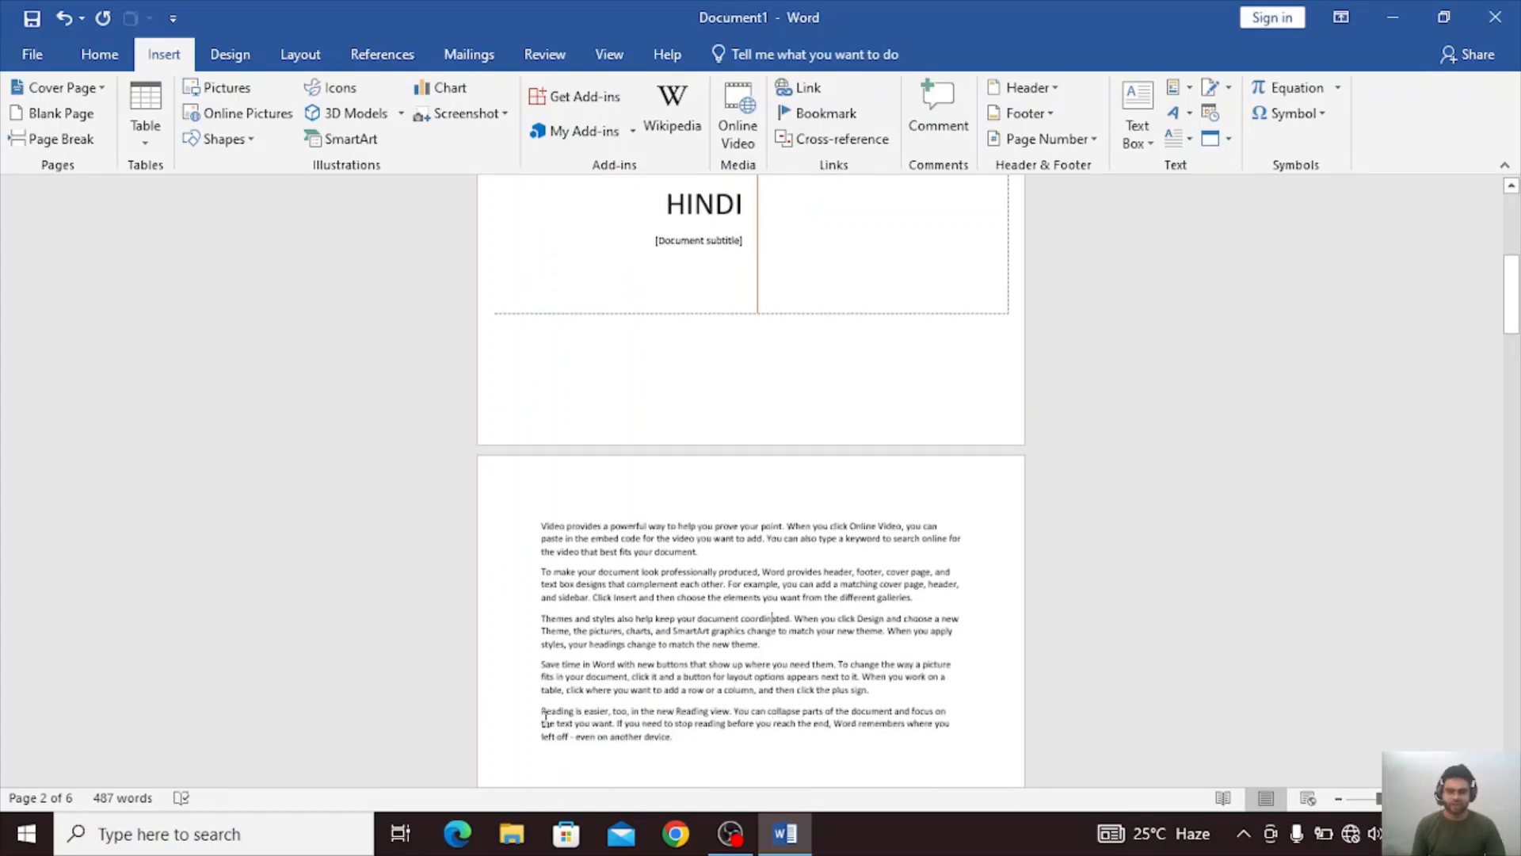
scroll(670, 732, "up", 10)
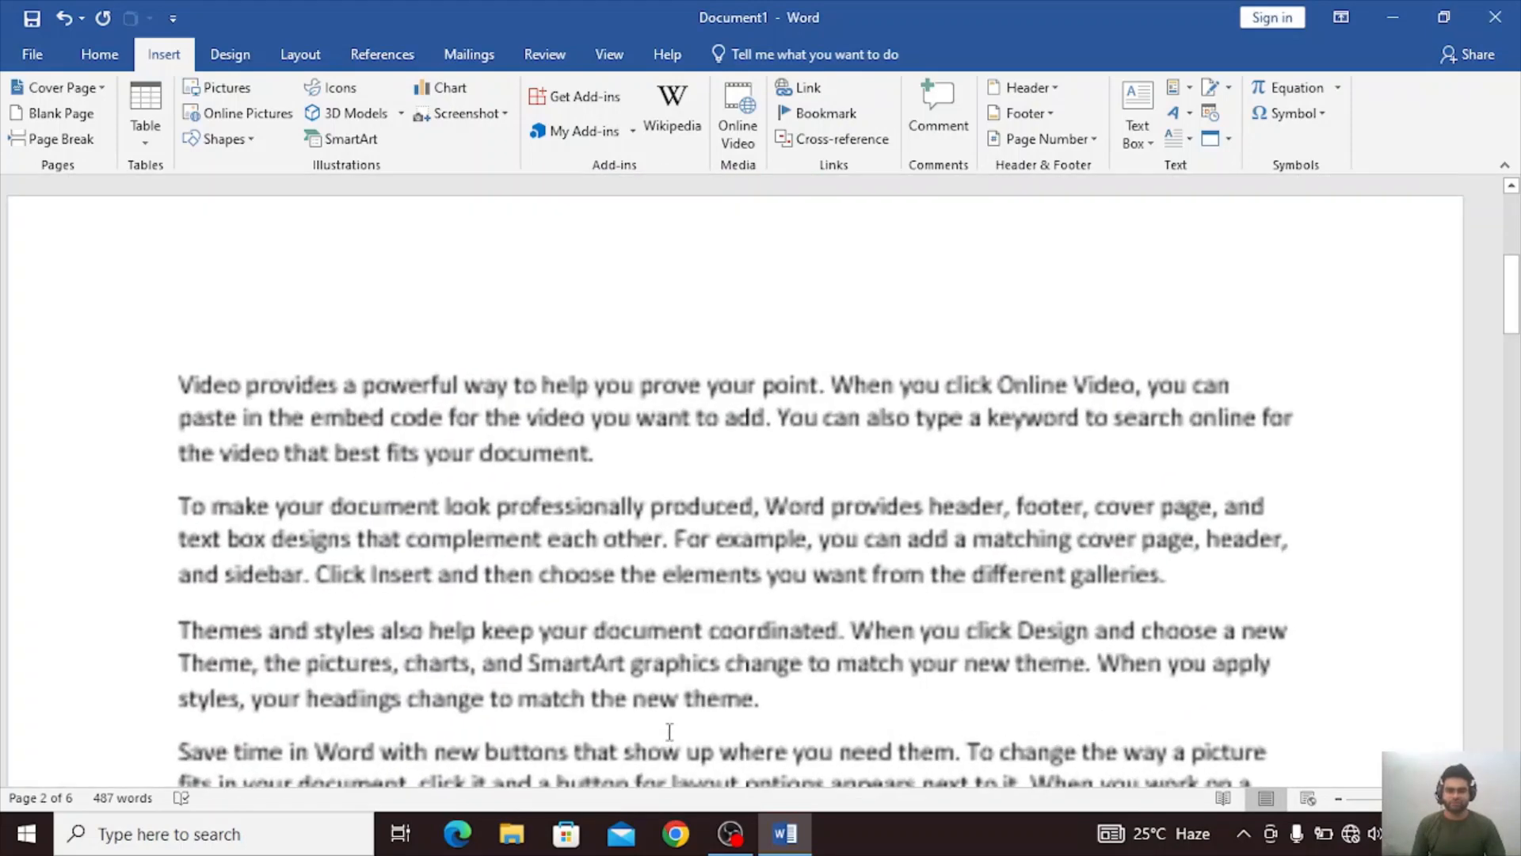
scroll(670, 733, "down", 2)
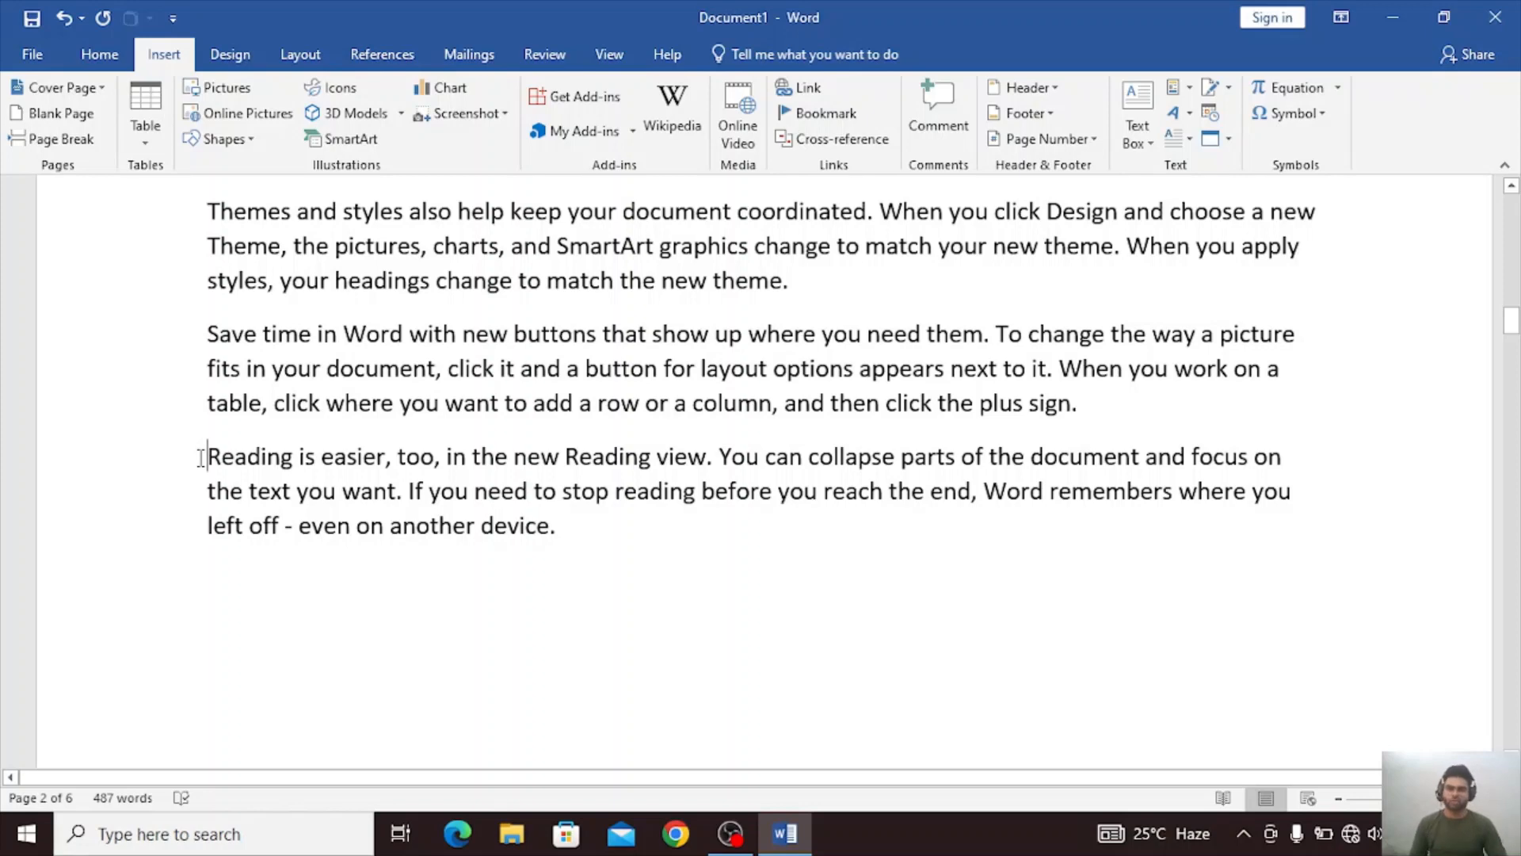
left_click(38, 139)
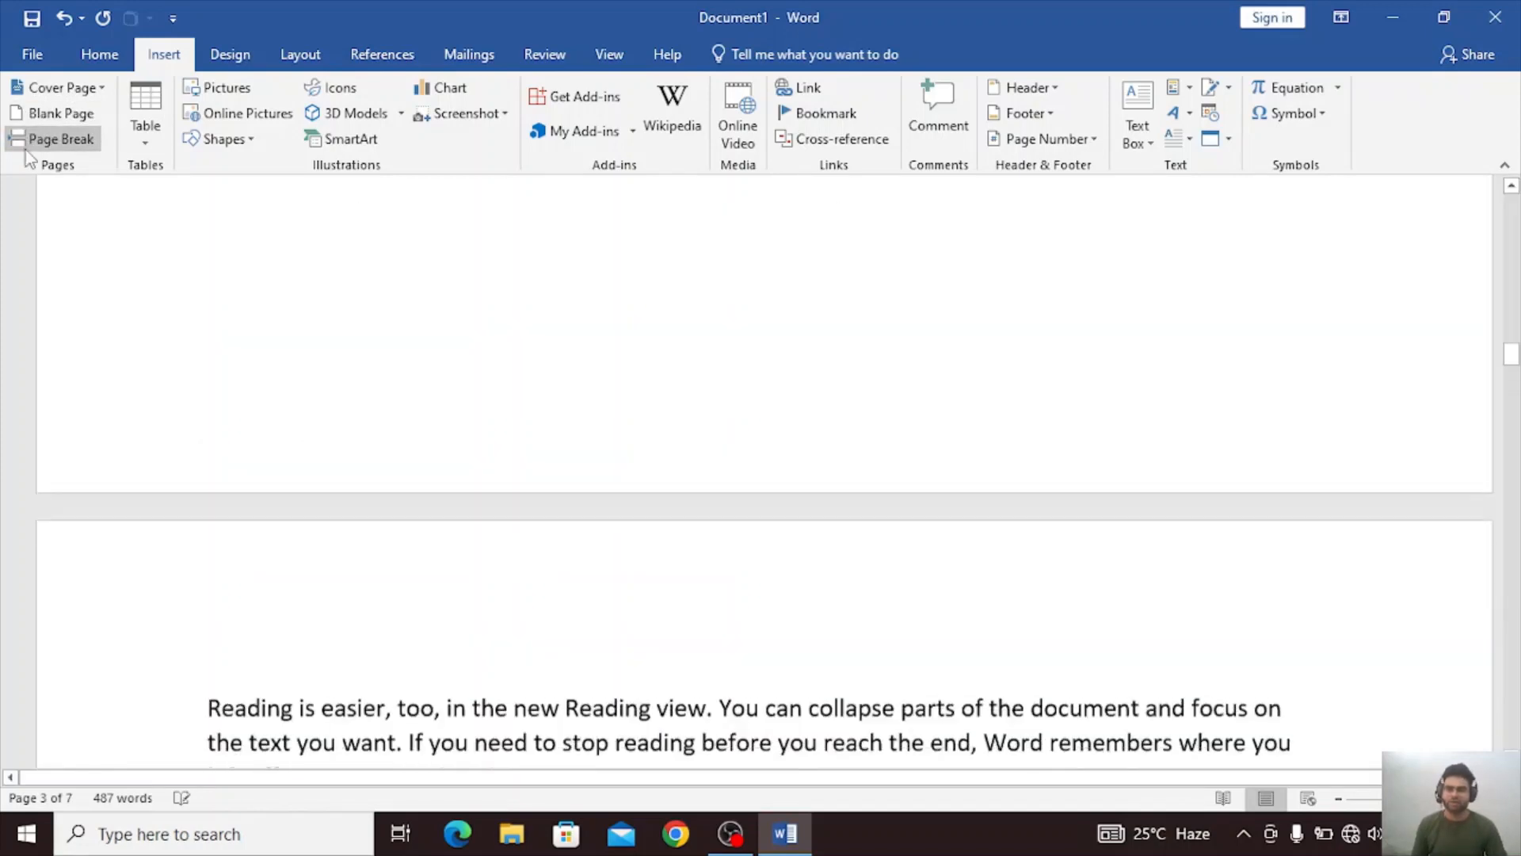
Examine the second and third pages around the inserted page break.
scroll(414, 325, "down", 2)
scroll(299, 546, "up", 5)
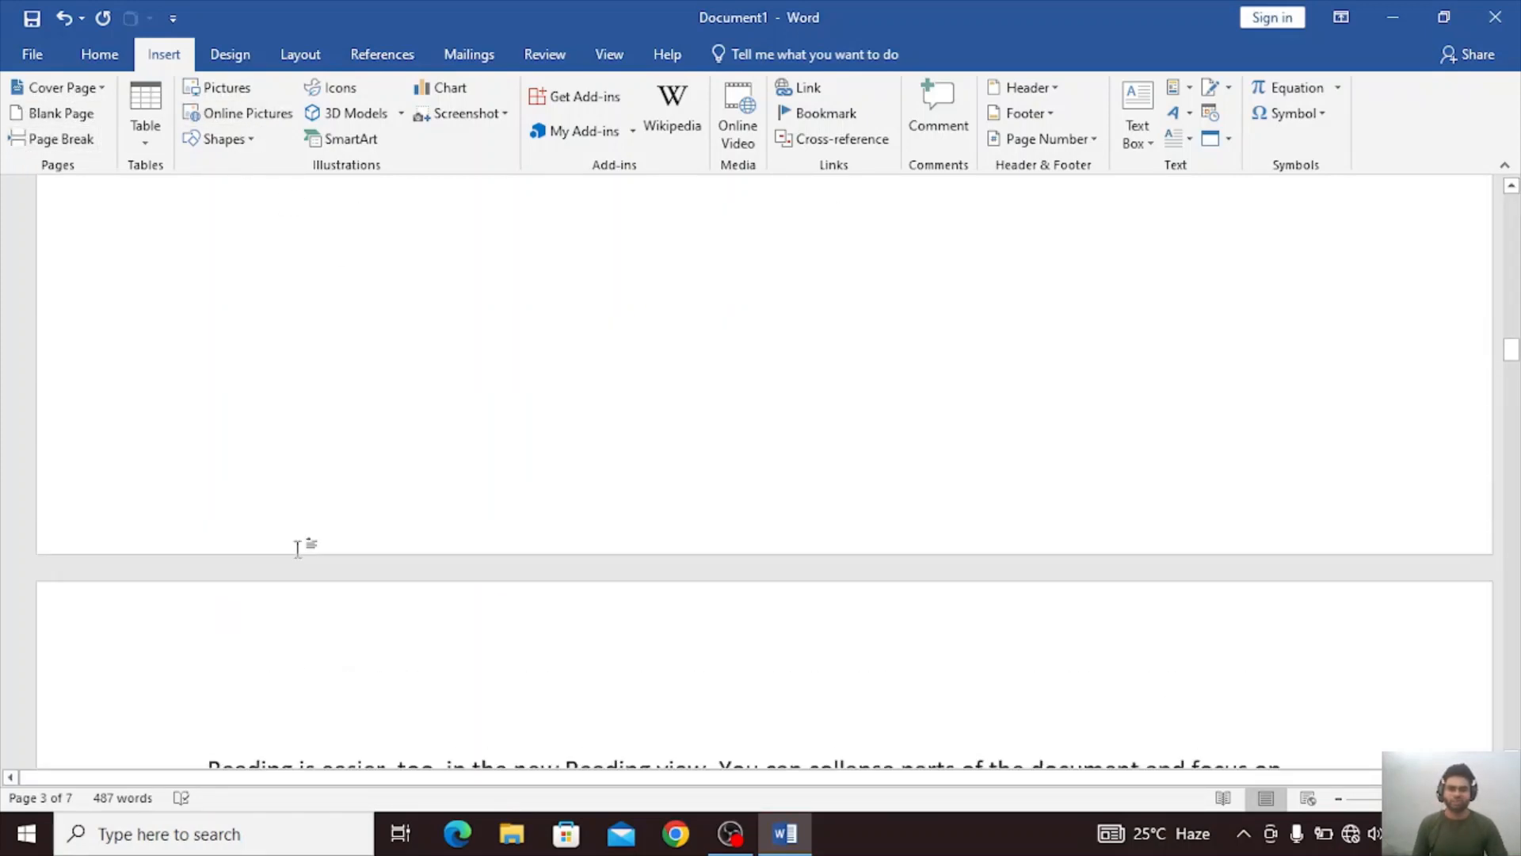
scroll(300, 546, "up", 4)
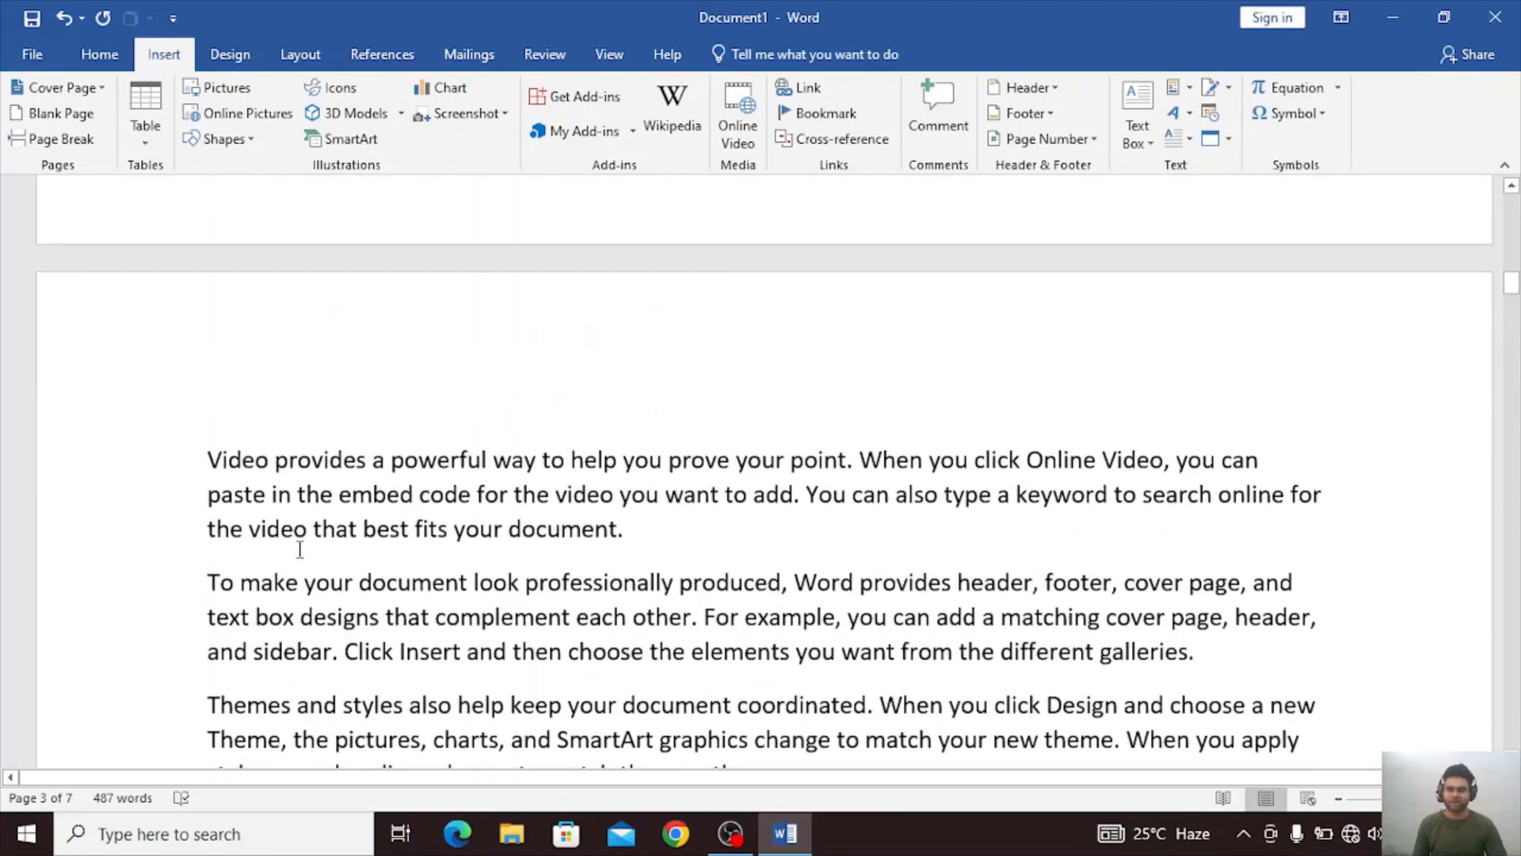
scroll(299, 544, "down", 9)
scroll(310, 543, "down", 5)
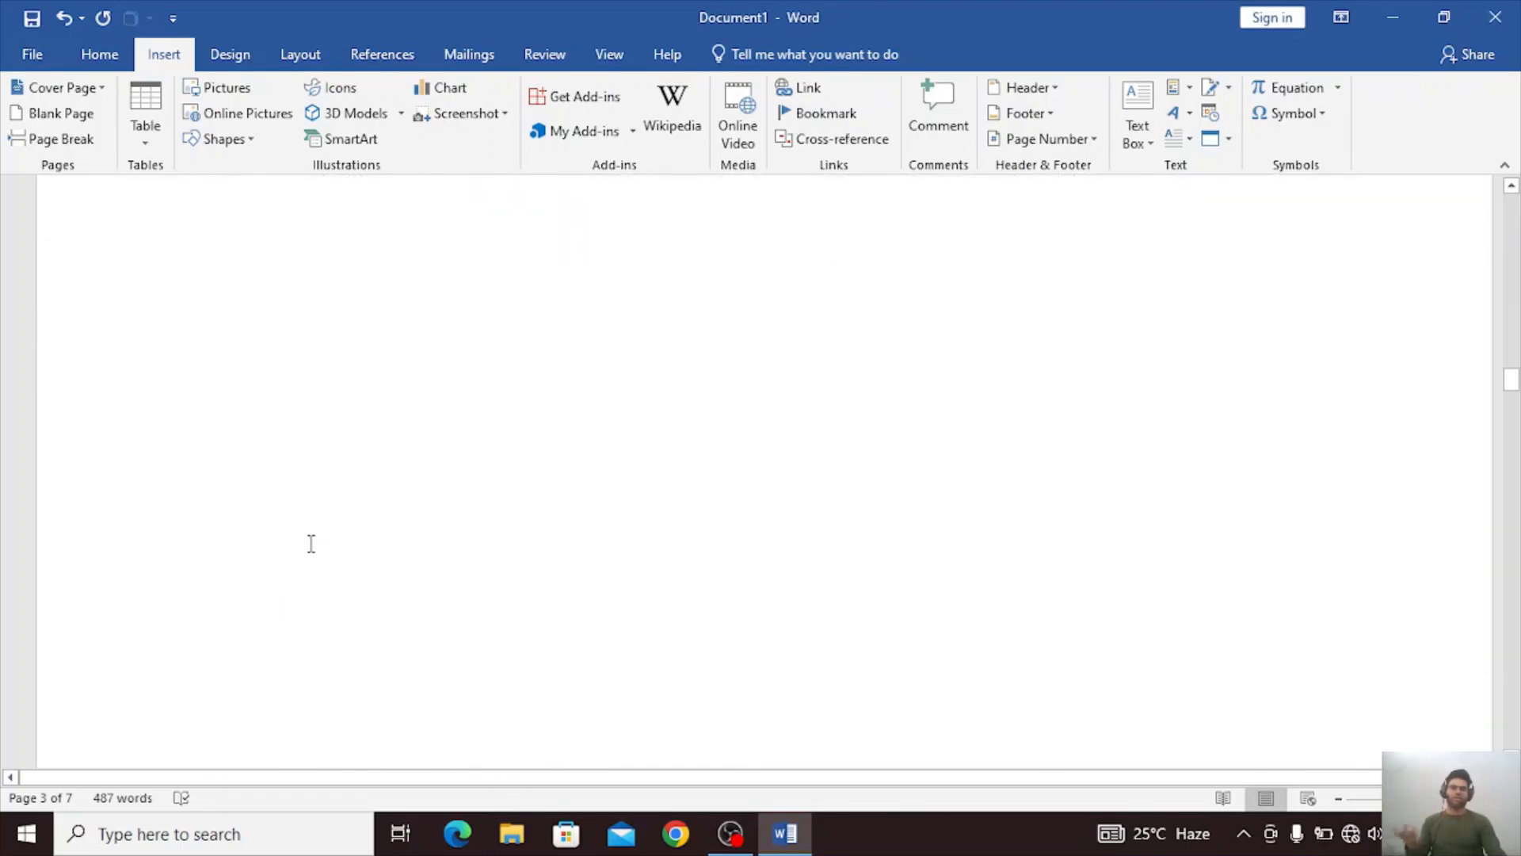
scroll(311, 544, "up", 6)
scroll(310, 543, "up", 5)
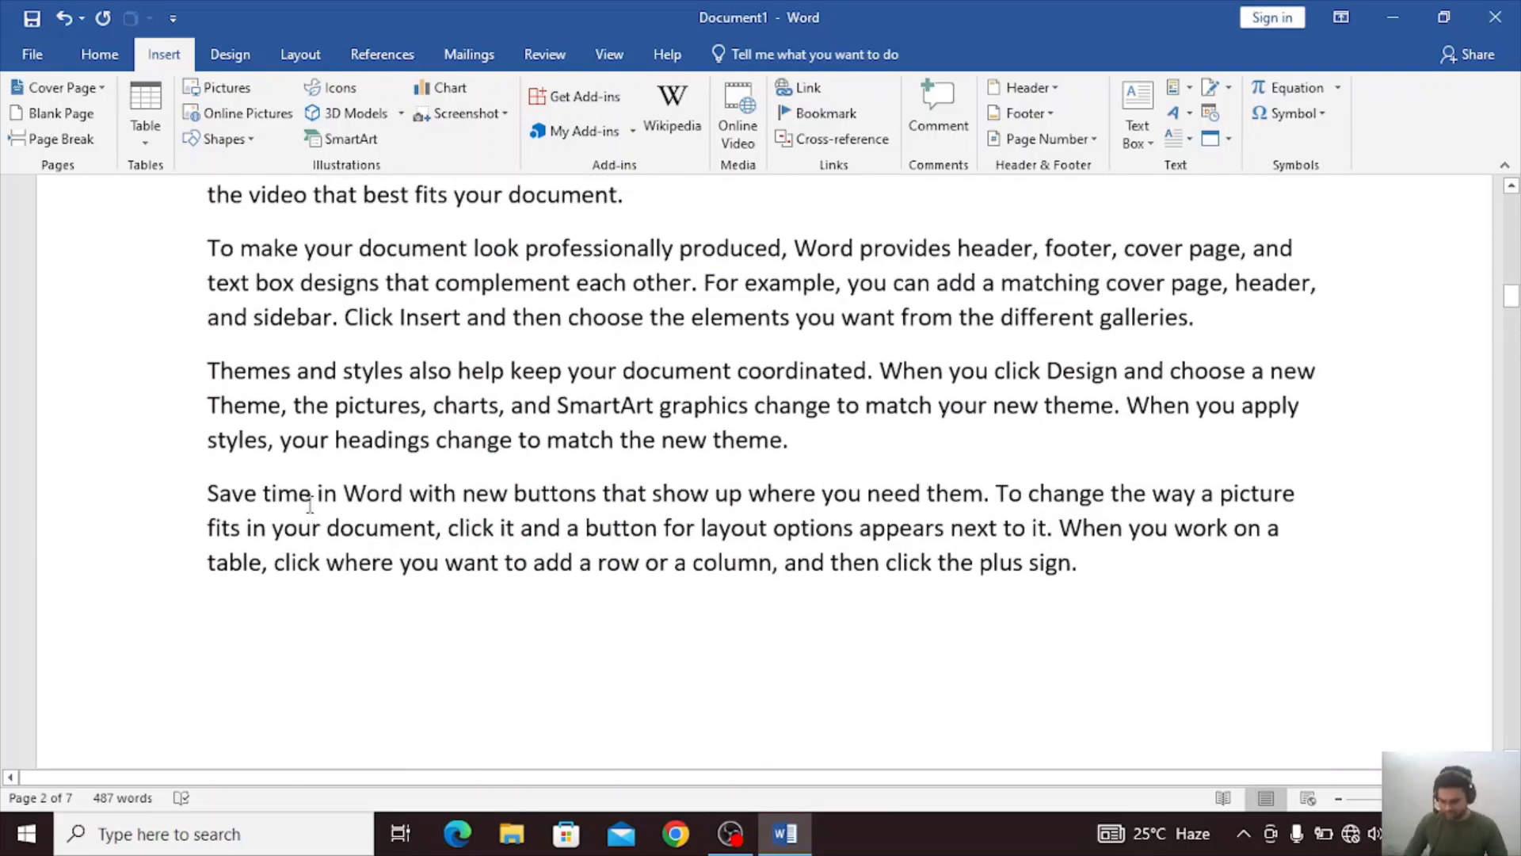
Undo all edits back through the cover page insertion and delete the remaining word, leaving the document empty.
key("ctrl+z")
key("ctrl+z")
key("ctrl+z")
key("ctrl+z")
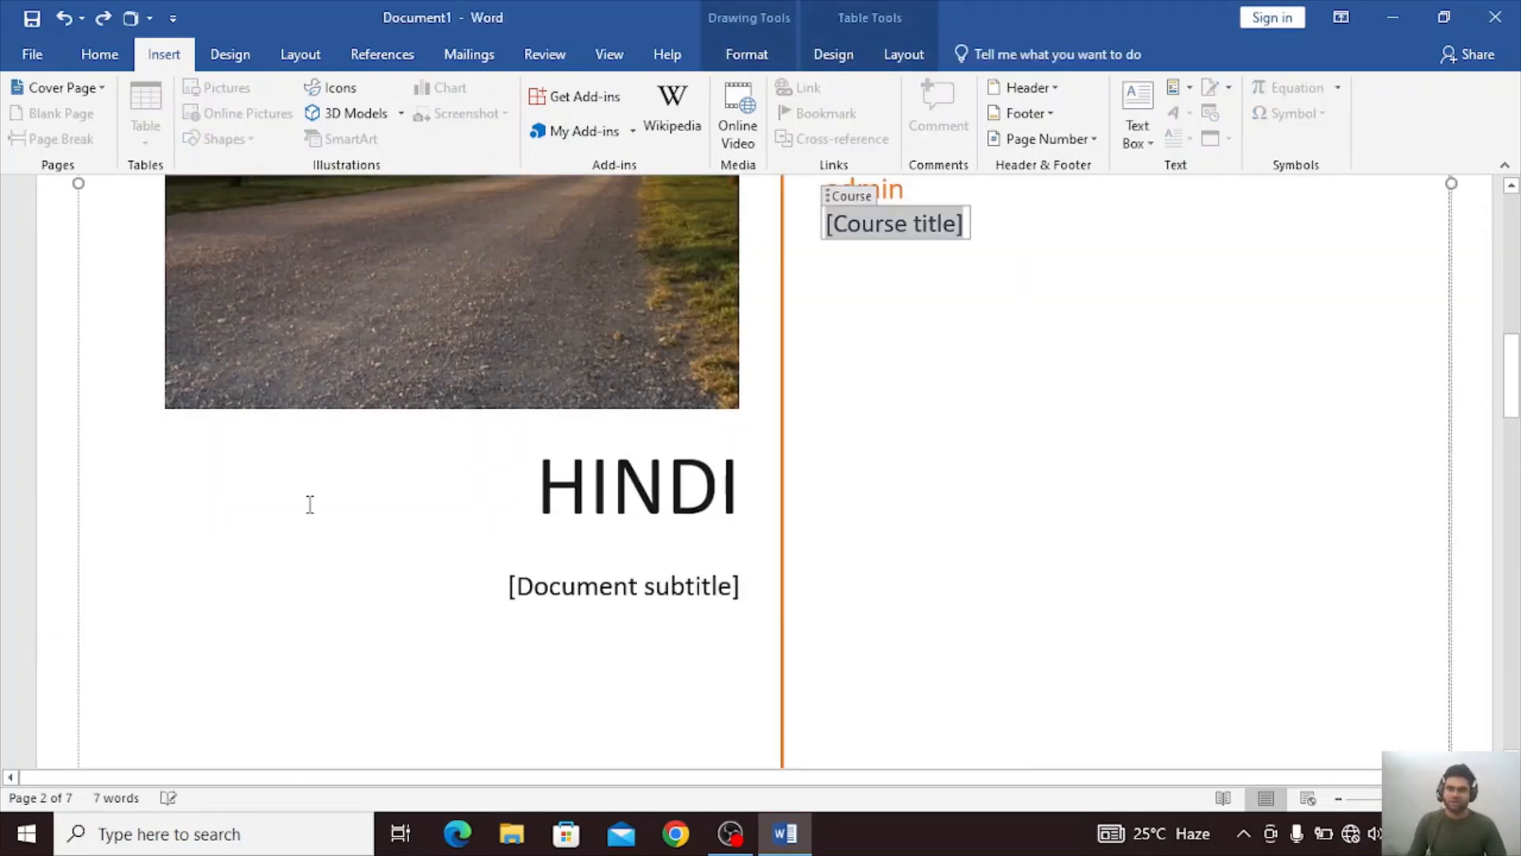
key("ctrl+z")
key("ctrl+z")
key("ctrl+z")
key("ctrl+z")
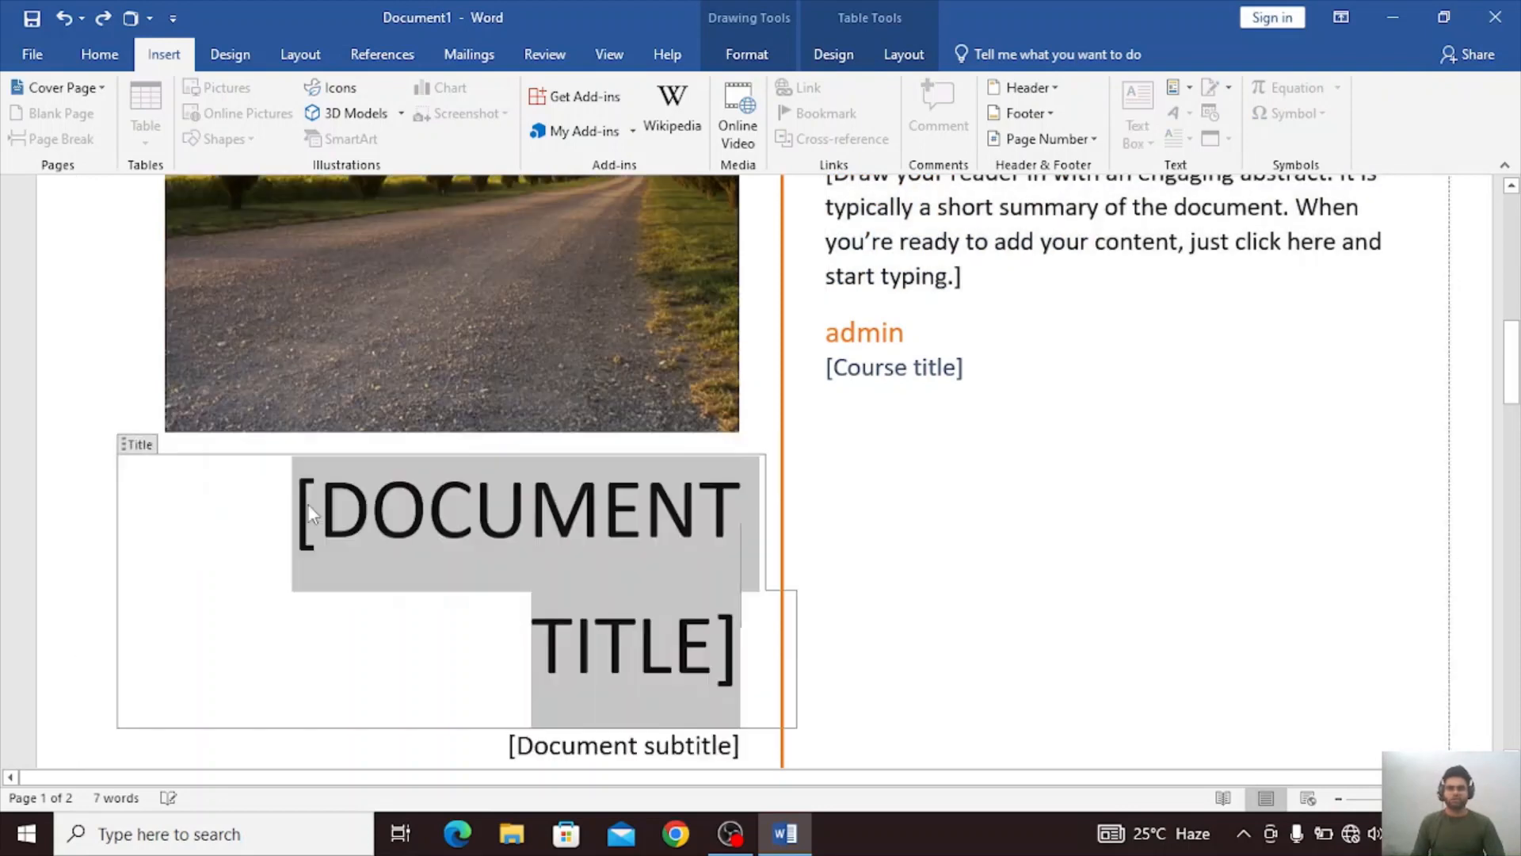
key("ctrl+z")
type("Shy")
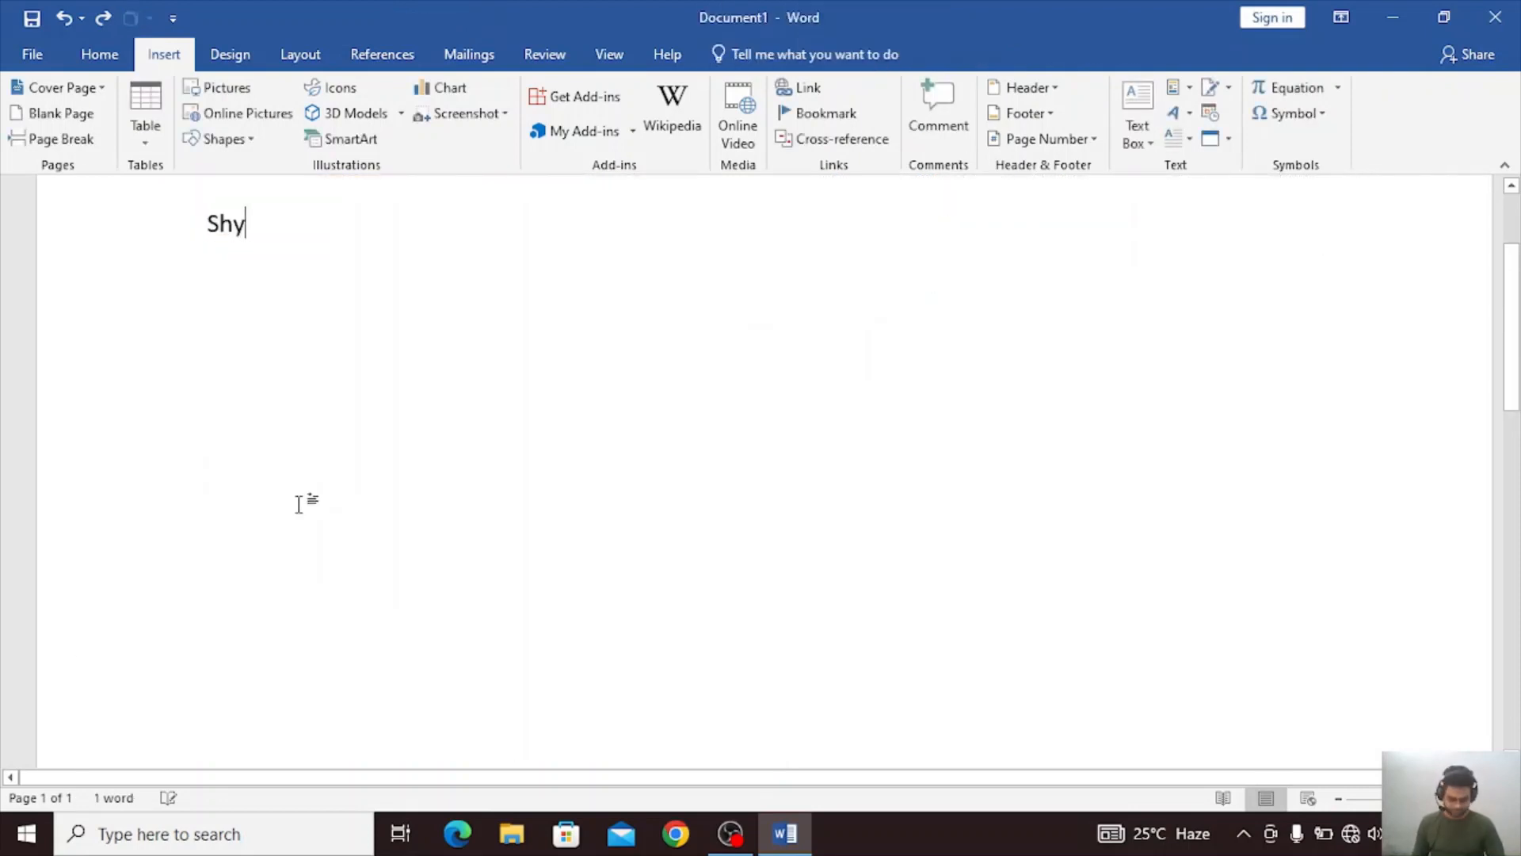
key("BackSpace")
key("BackSpace")
key("BackSpace")
Insert a table of 10 columns and 8 rows on the empty page.
scroll(298, 505, "down", 9)
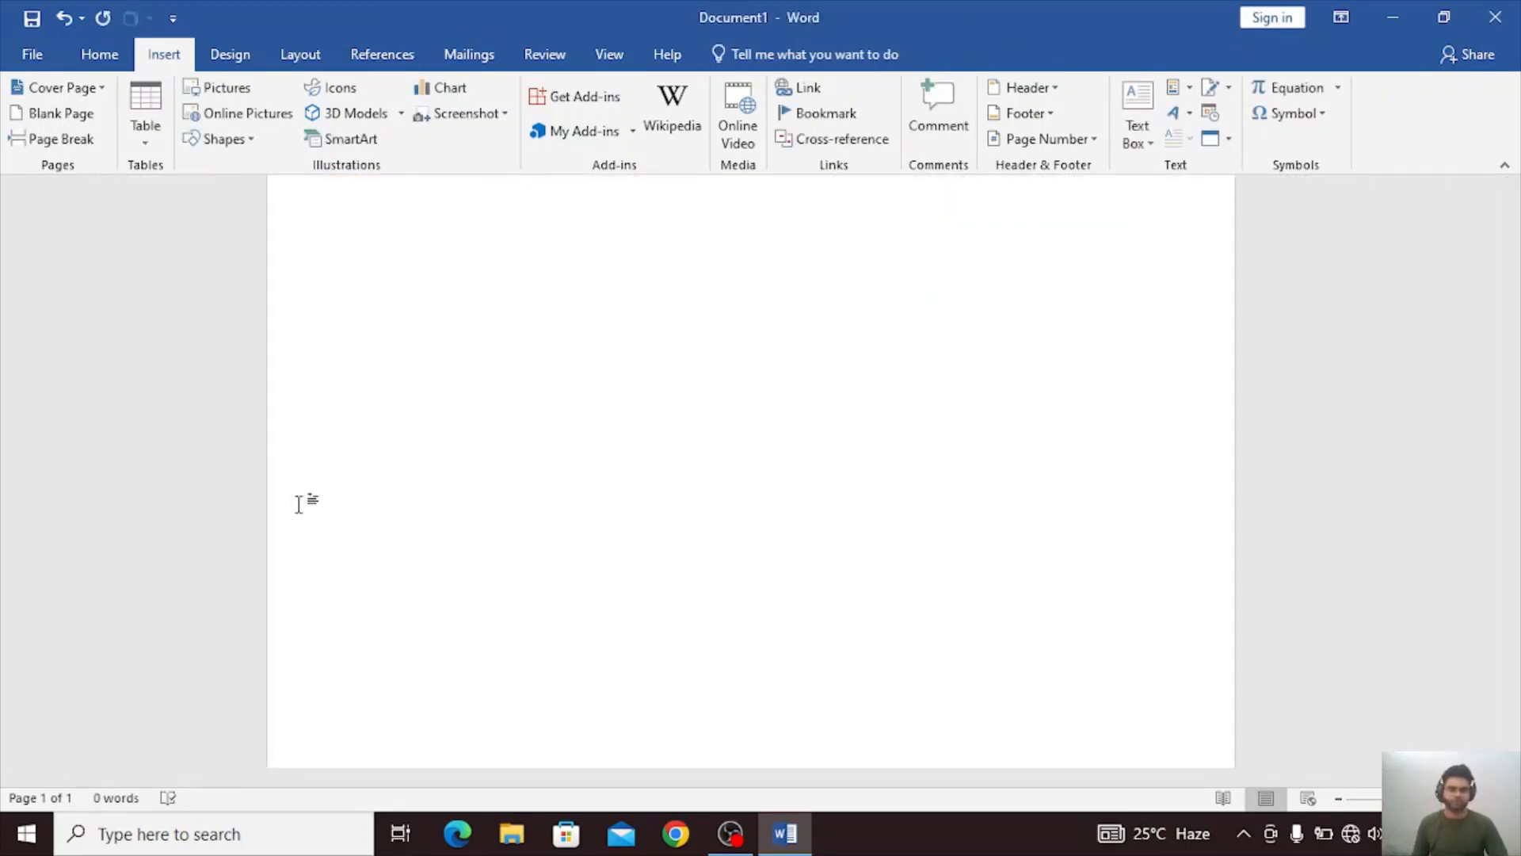
scroll(293, 514, "up", 8)
scroll(293, 514, "down", 2)
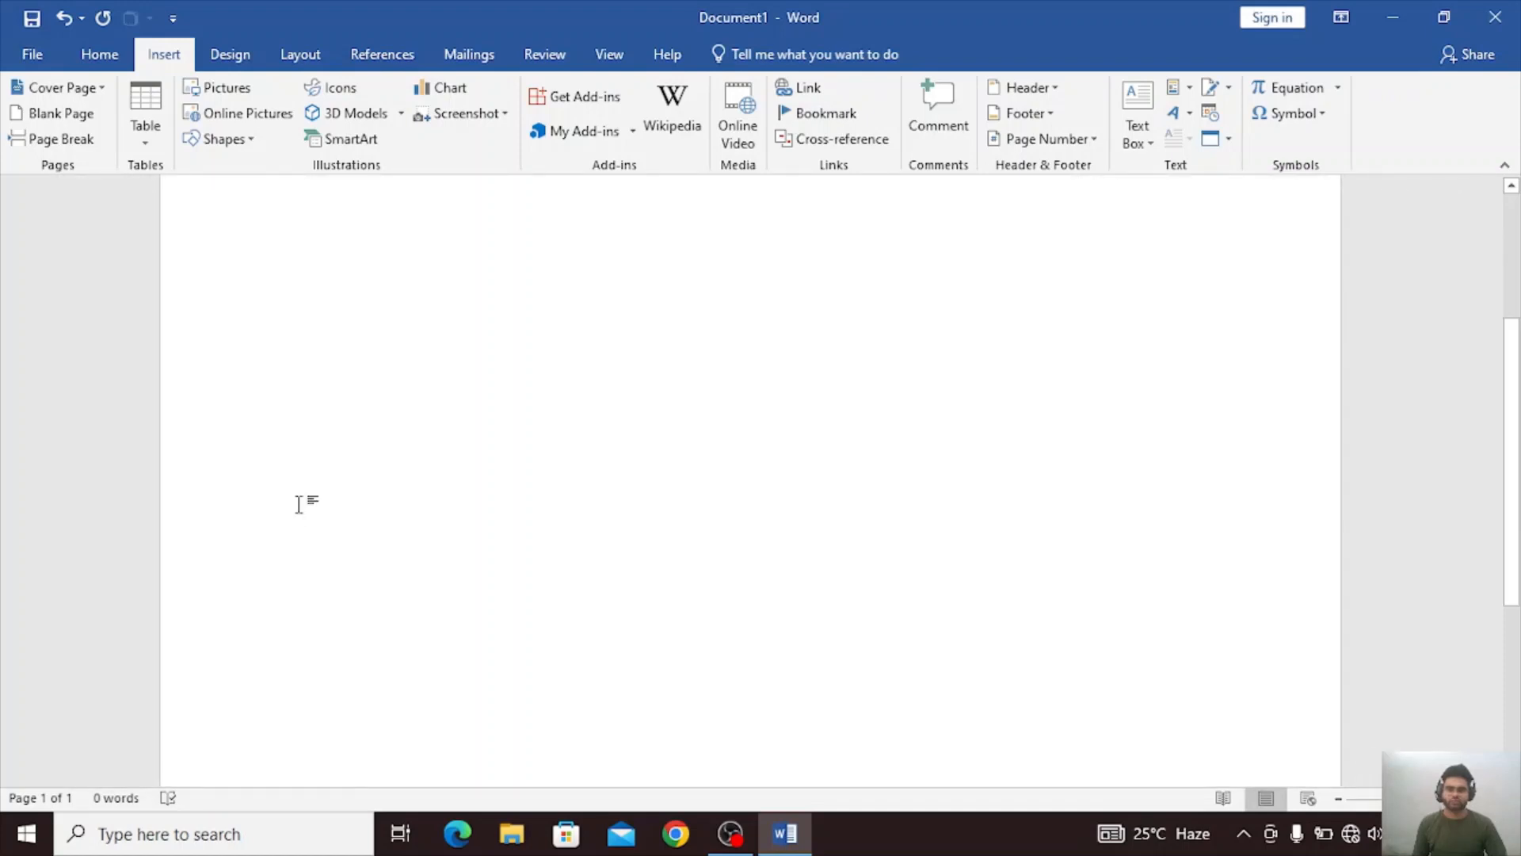
scroll(297, 503, "up", 3)
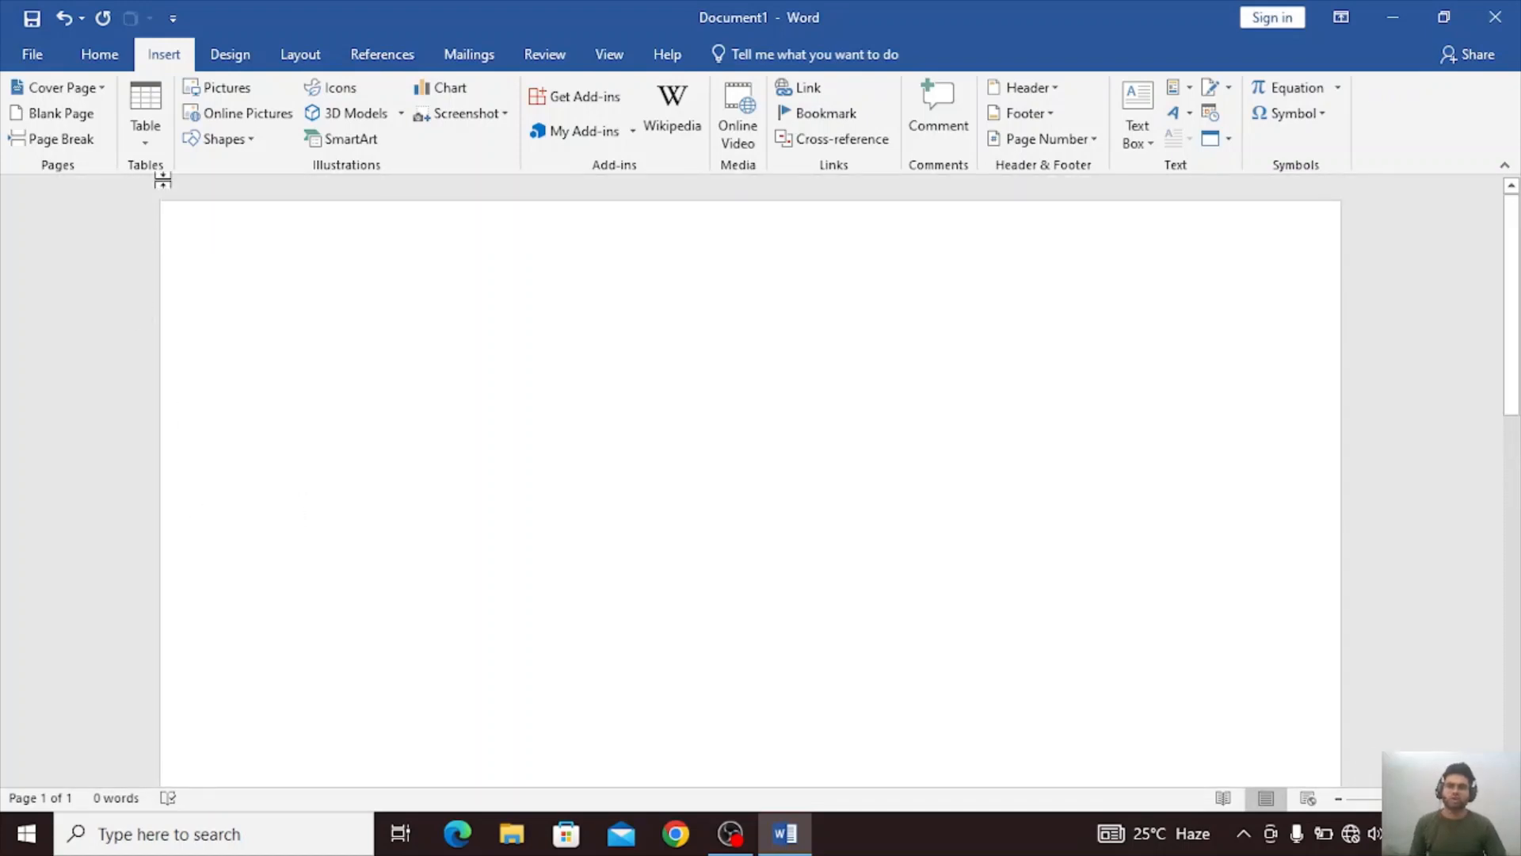
left_click(137, 145)
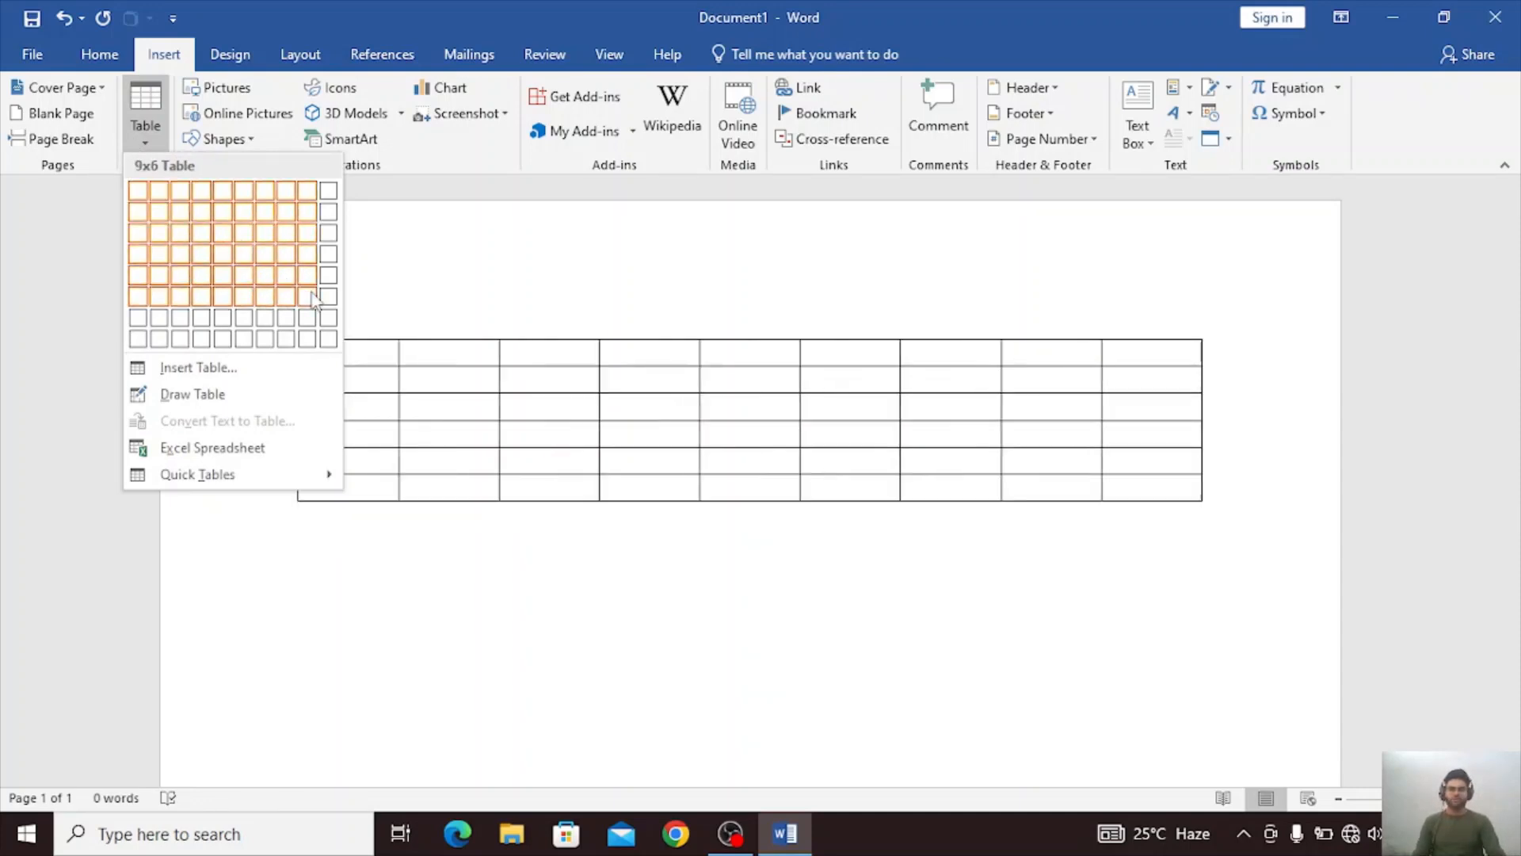
left_click(328, 338)
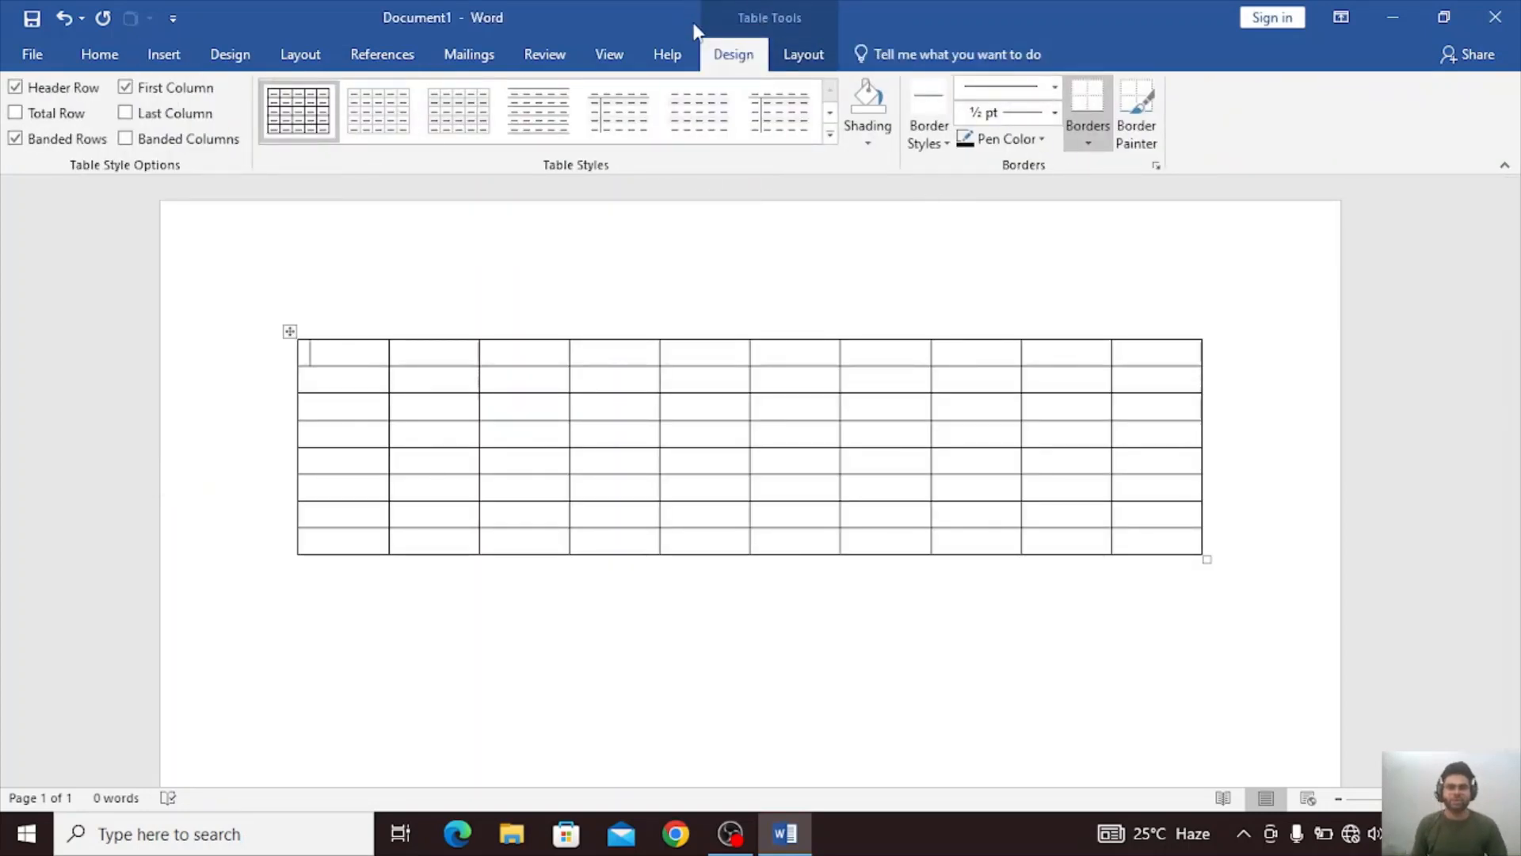
Apply a plain table style with grey banded rows to the new table.
left_click(16, 113)
left_click(468, 117)
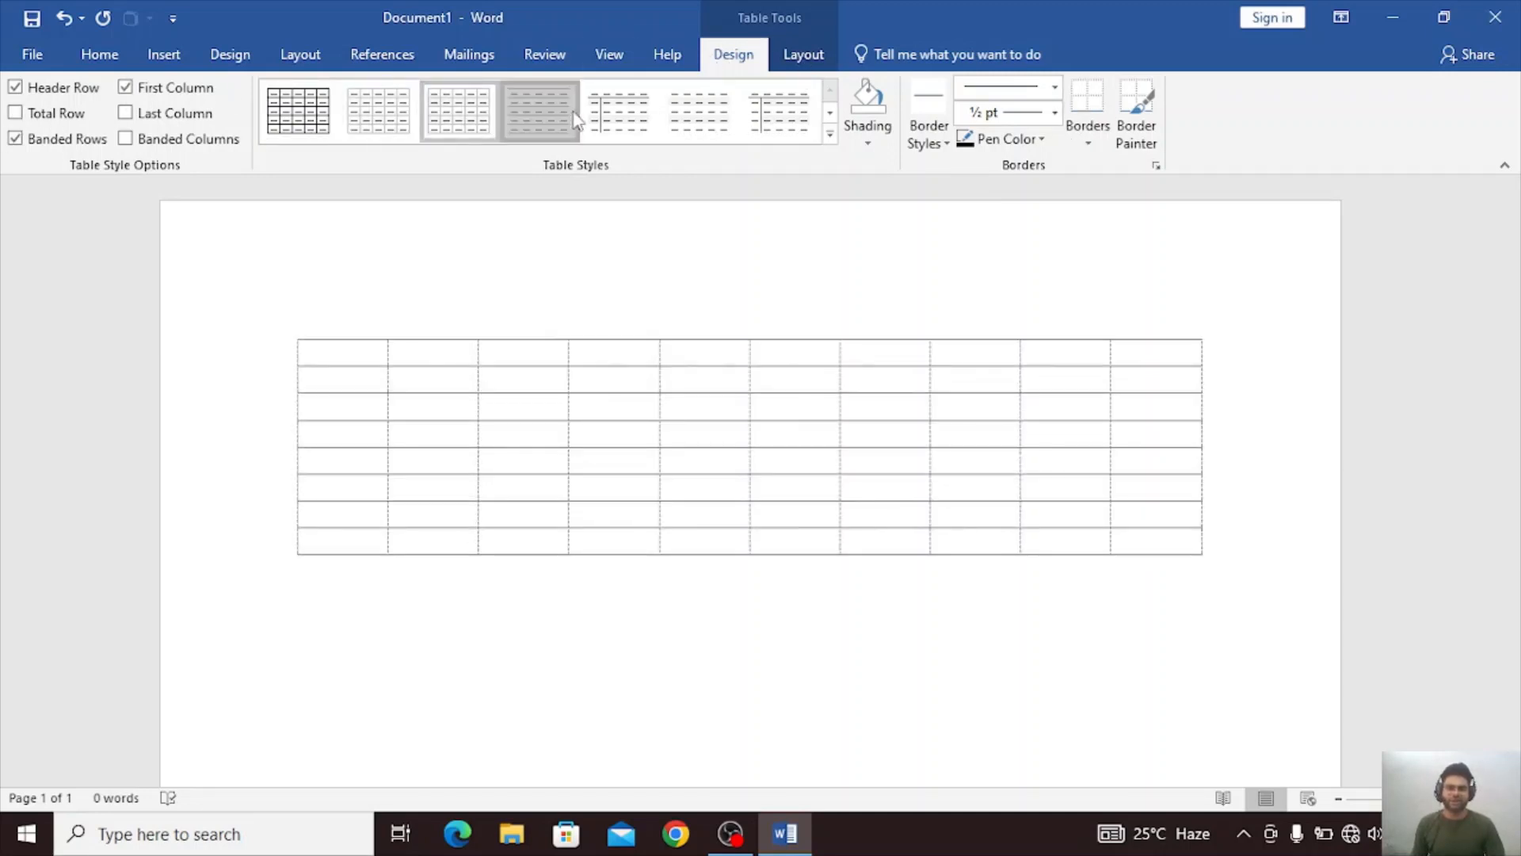
left_click(698, 111)
Preview shading colours on the table's first cell without applying any, and set the border line weight to 3 pt.
left_click(876, 135)
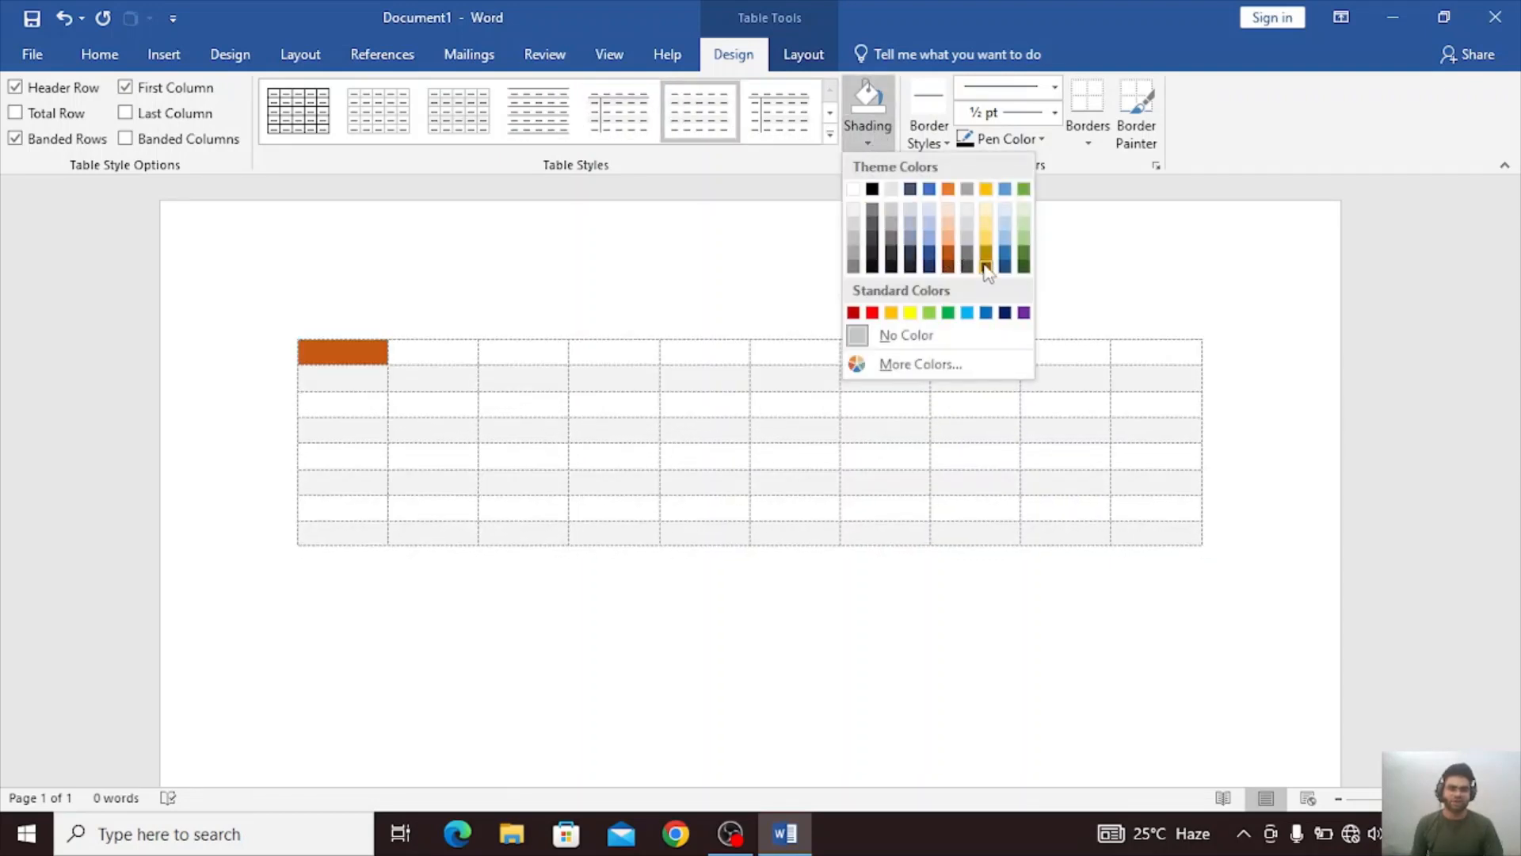
left_click(701, 219)
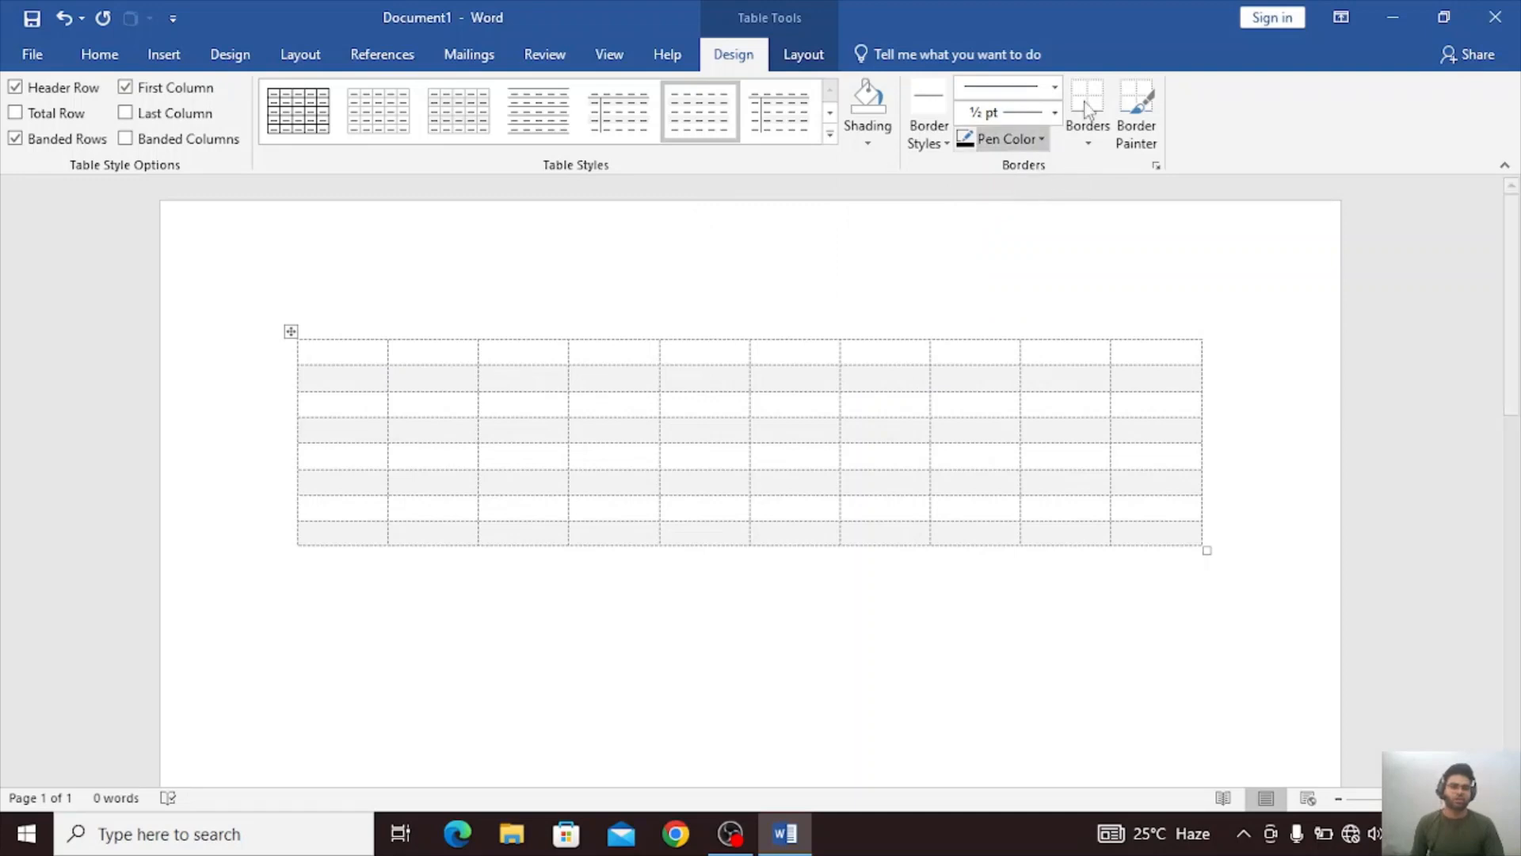
left_click(1054, 112)
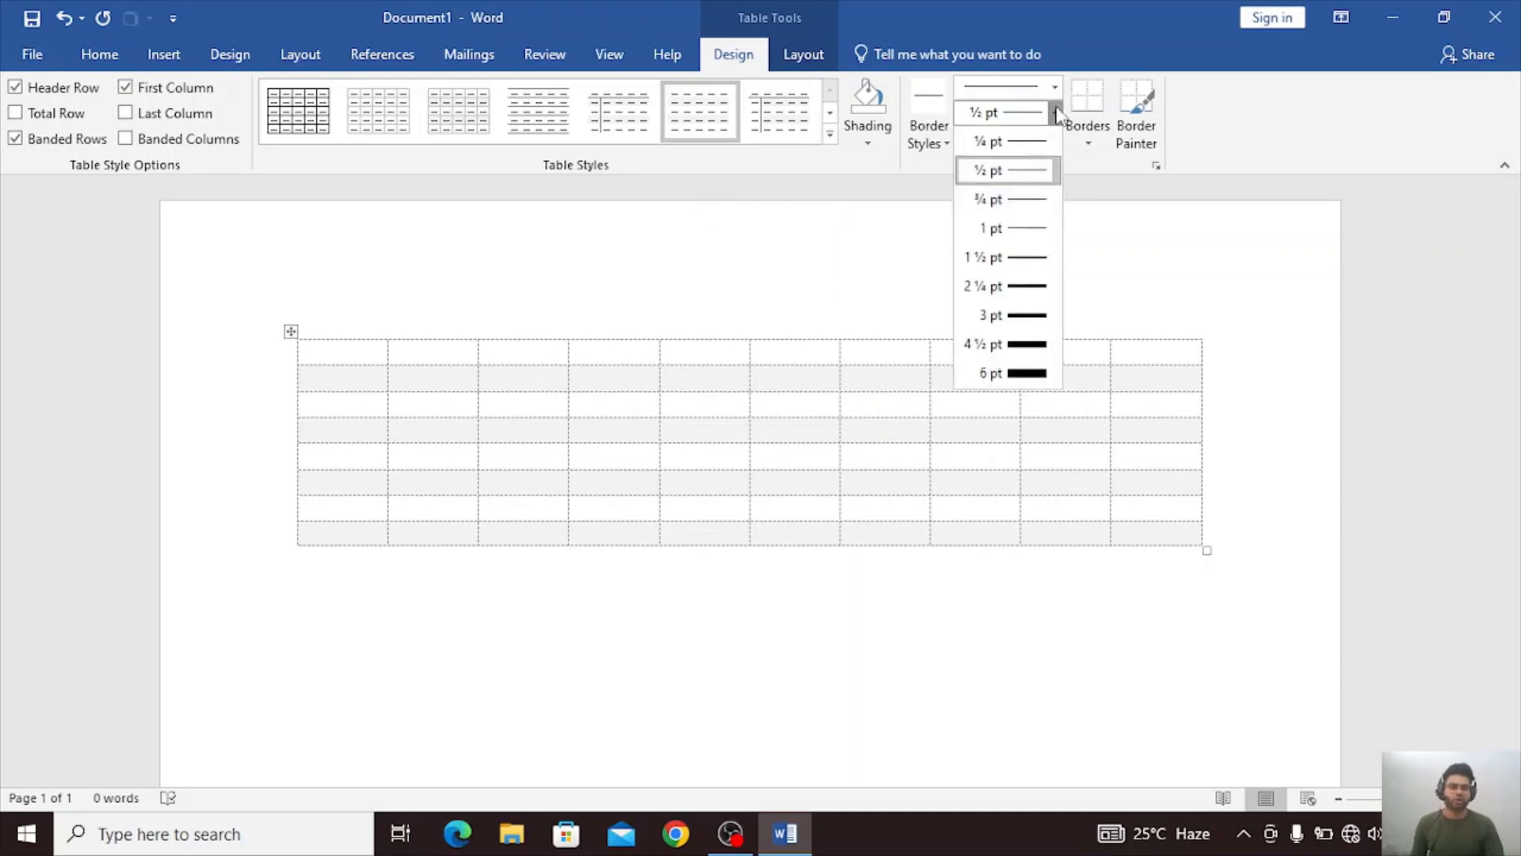
left_click(1014, 317)
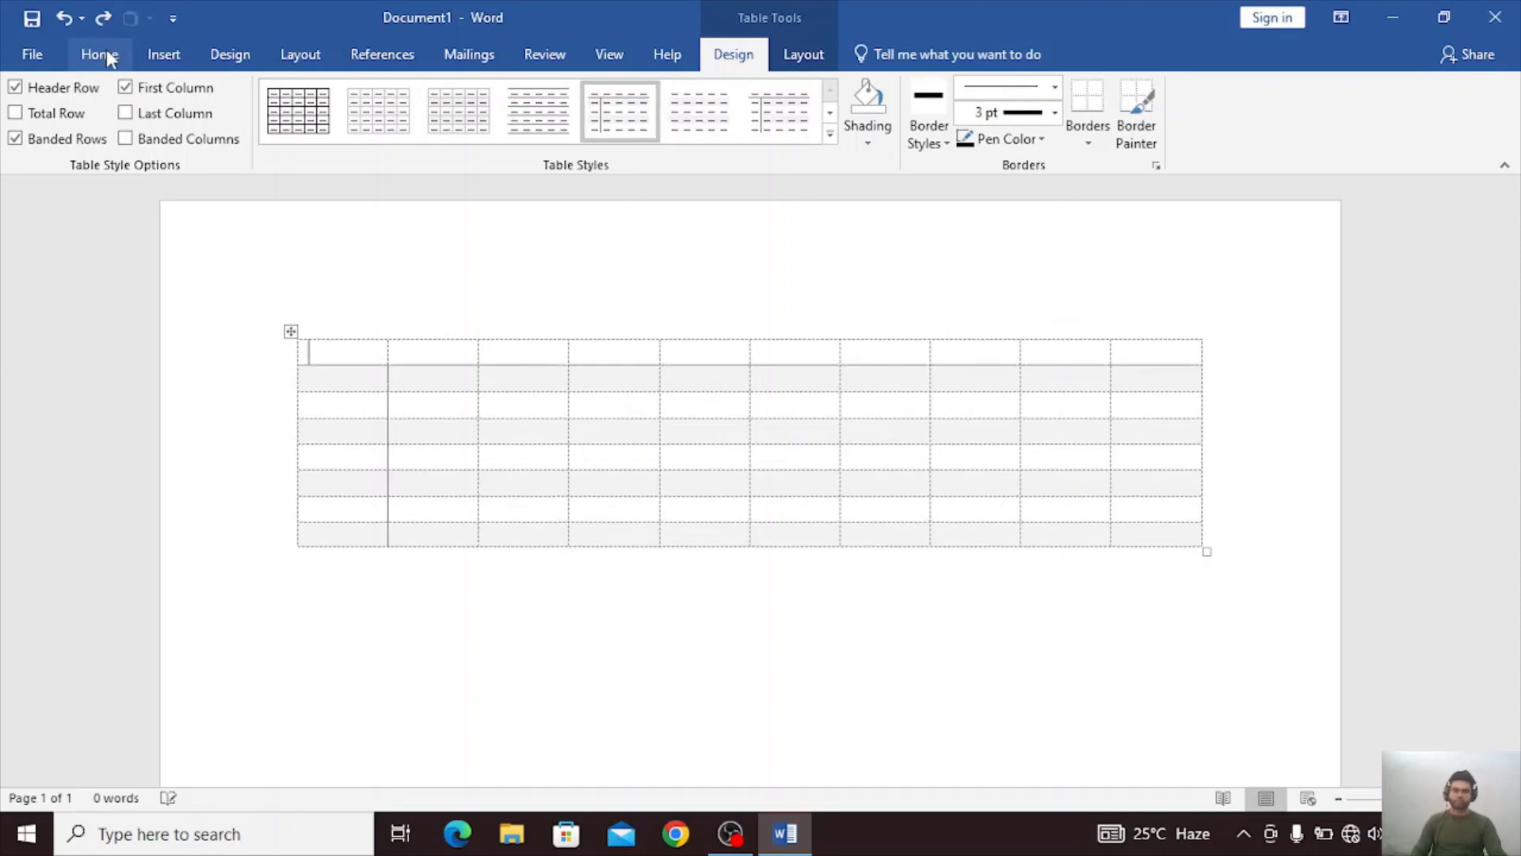
Undo the table's styling and its insertion, leaving the page empty.
left_click(147, 50)
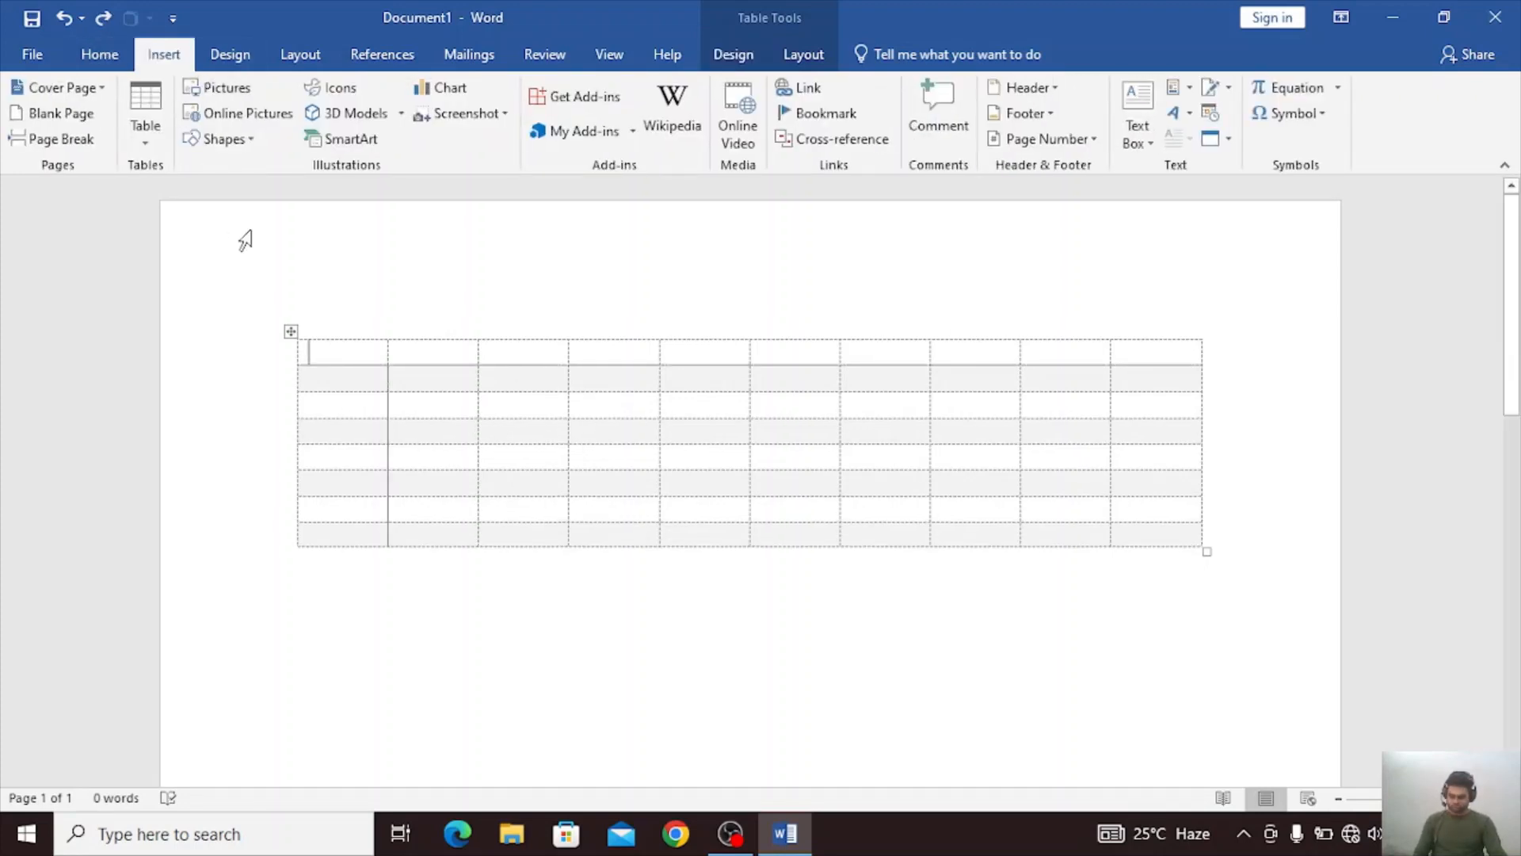
left_click(276, 342)
left_click_drag(276, 342, 303, 557)
left_click(301, 553)
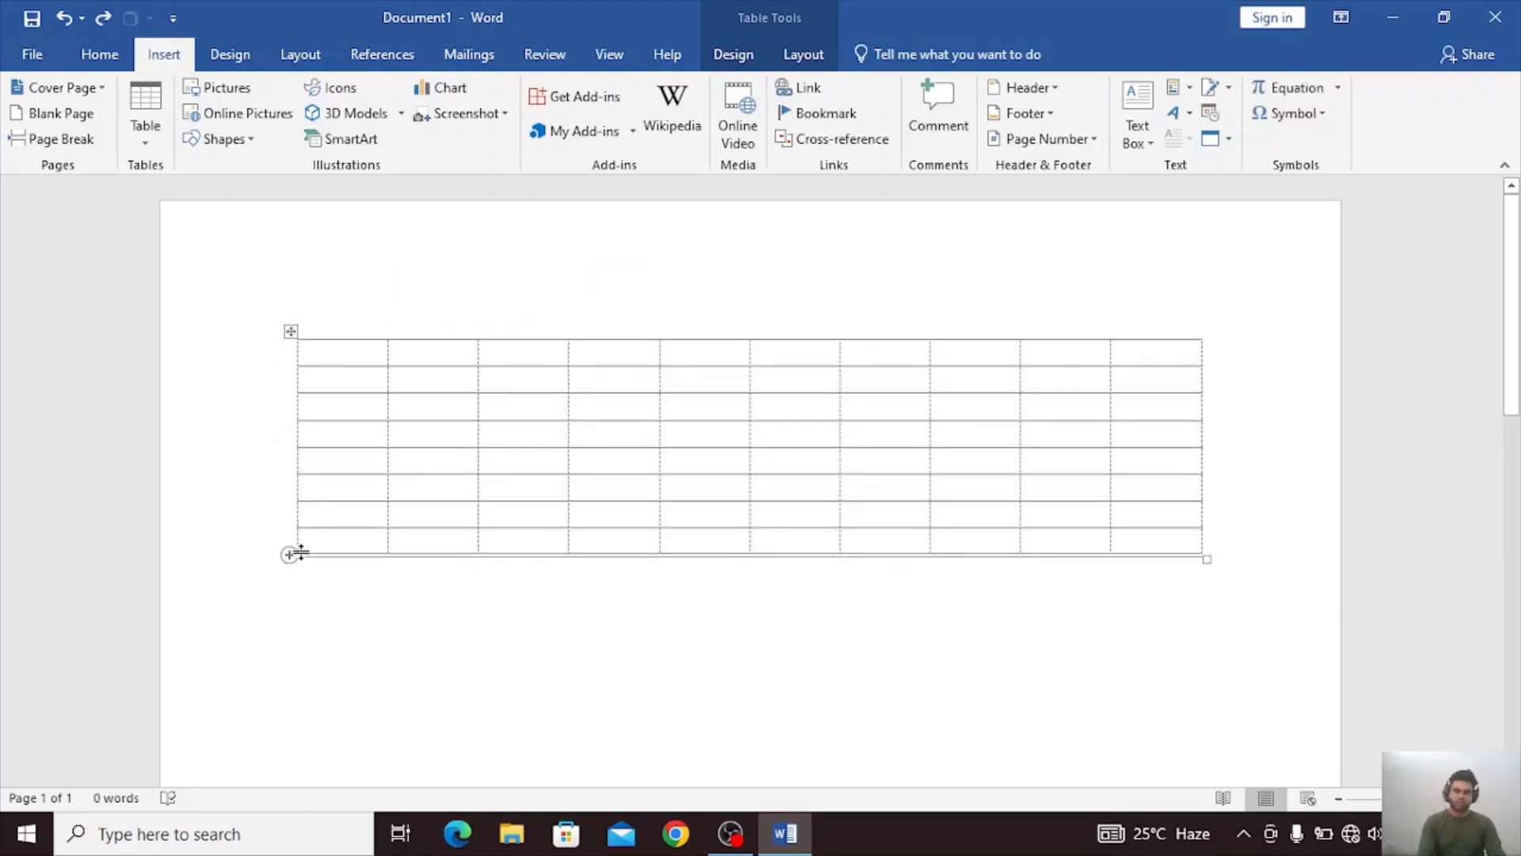
left_click(773, 12)
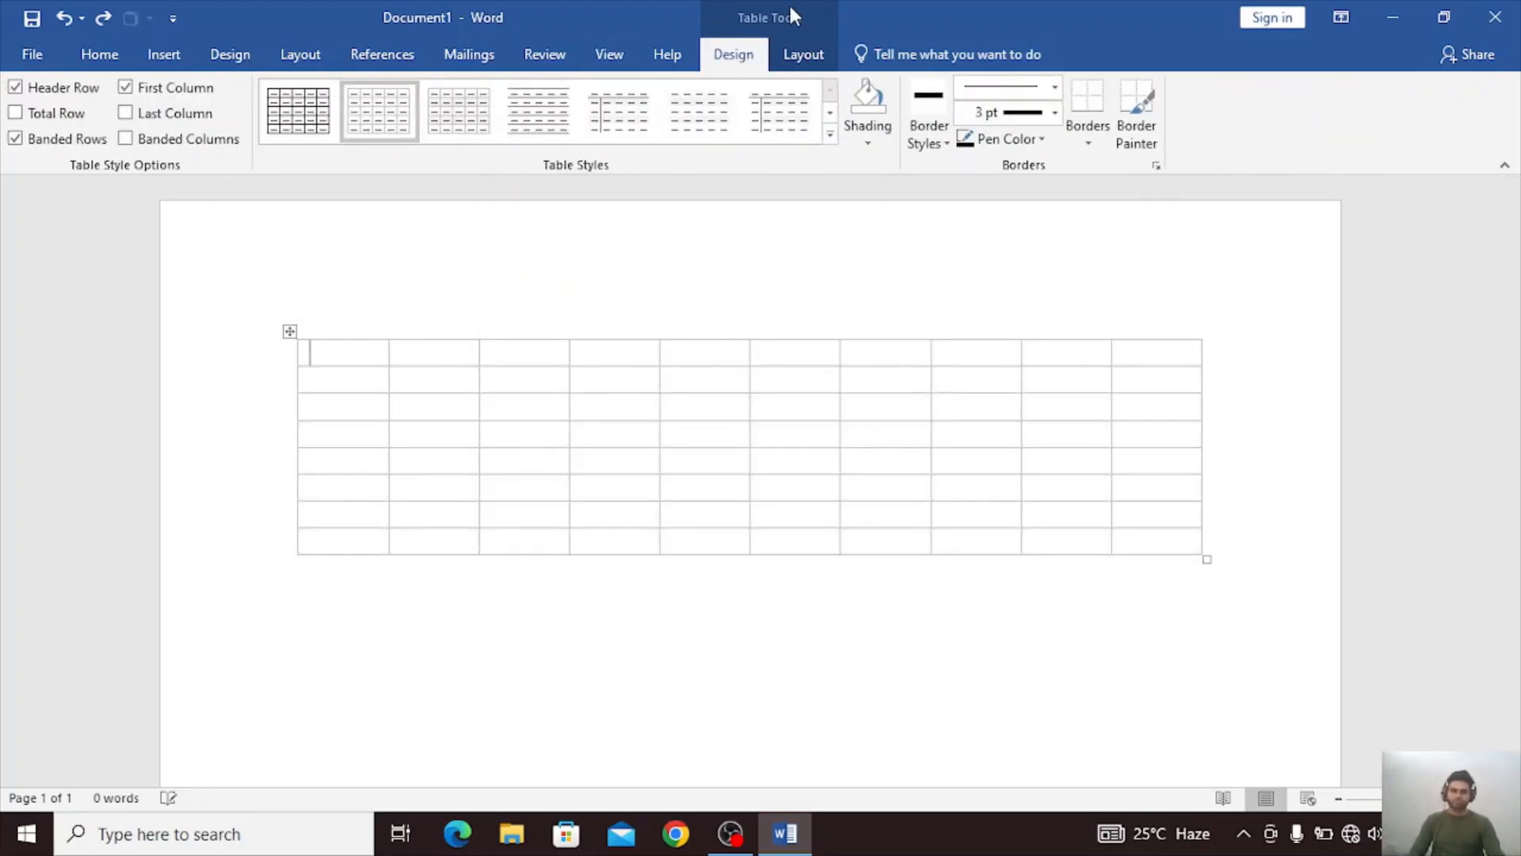
key("ctrl+z")
key("ctrl+z")
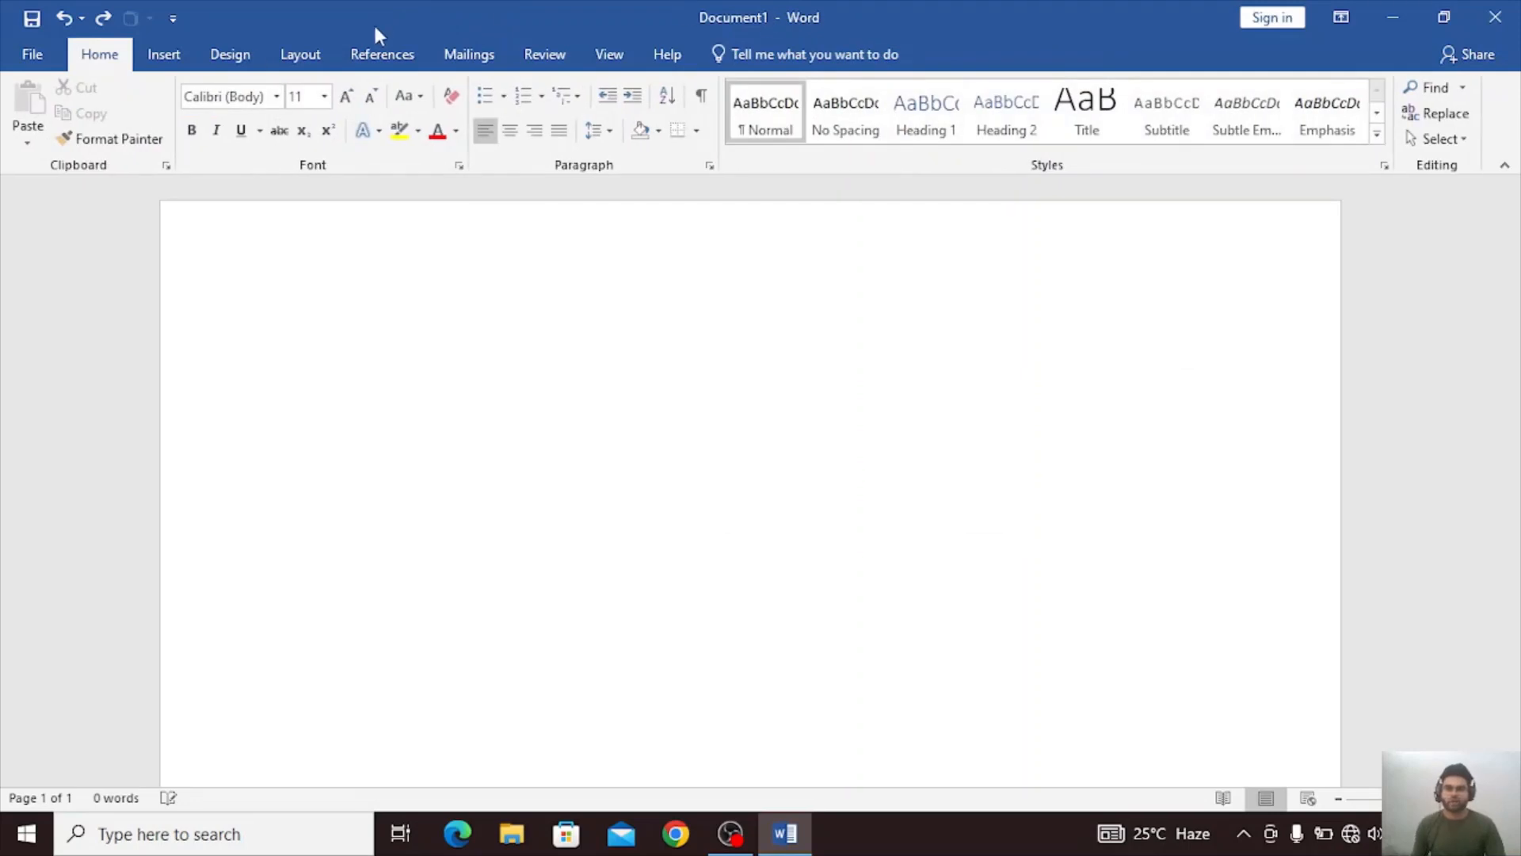
left_click(161, 52)
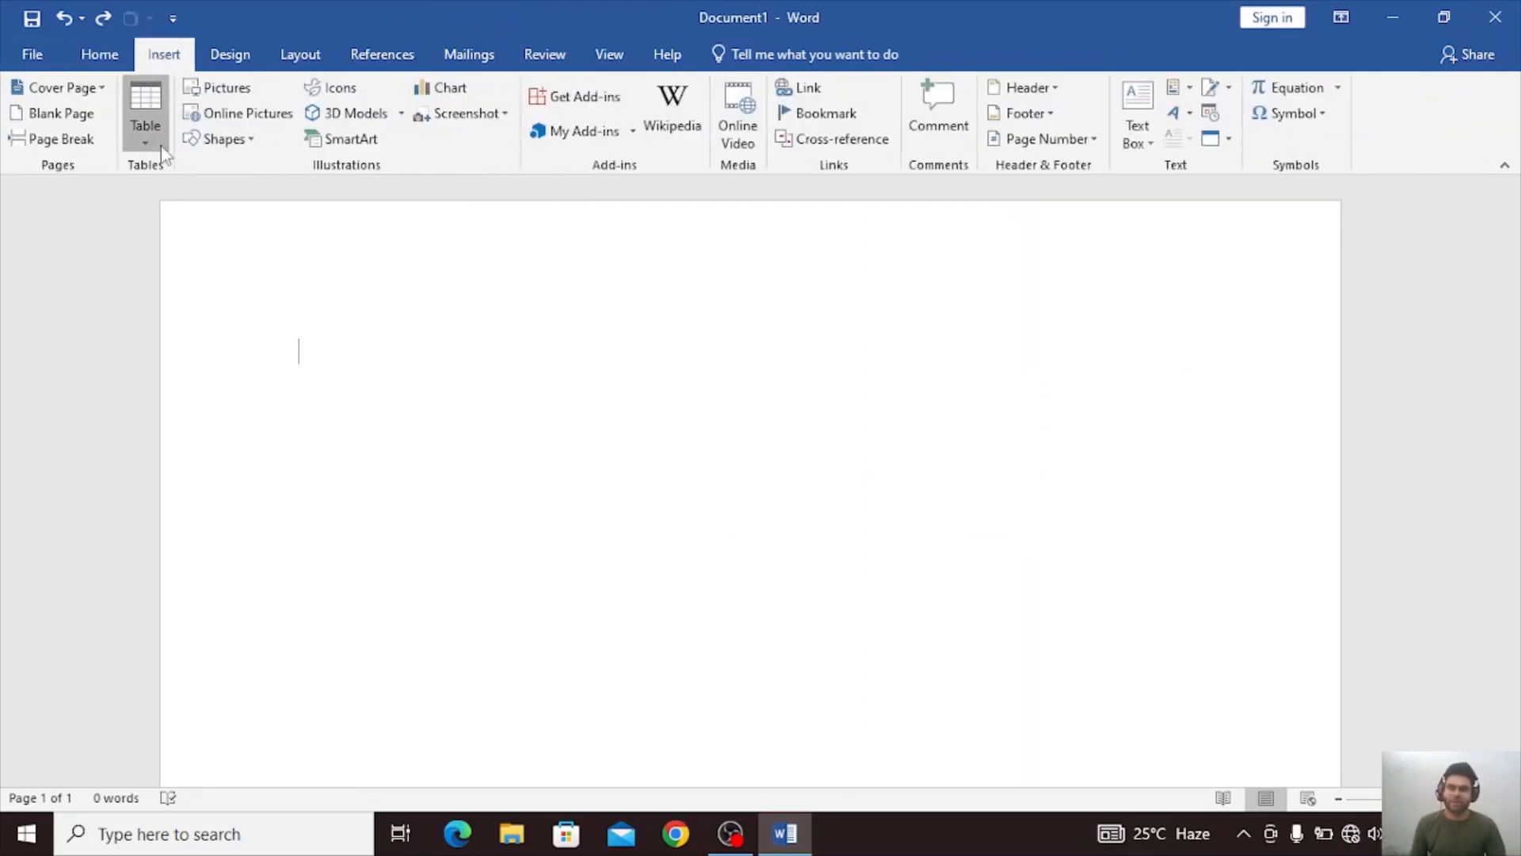
left_click(146, 123)
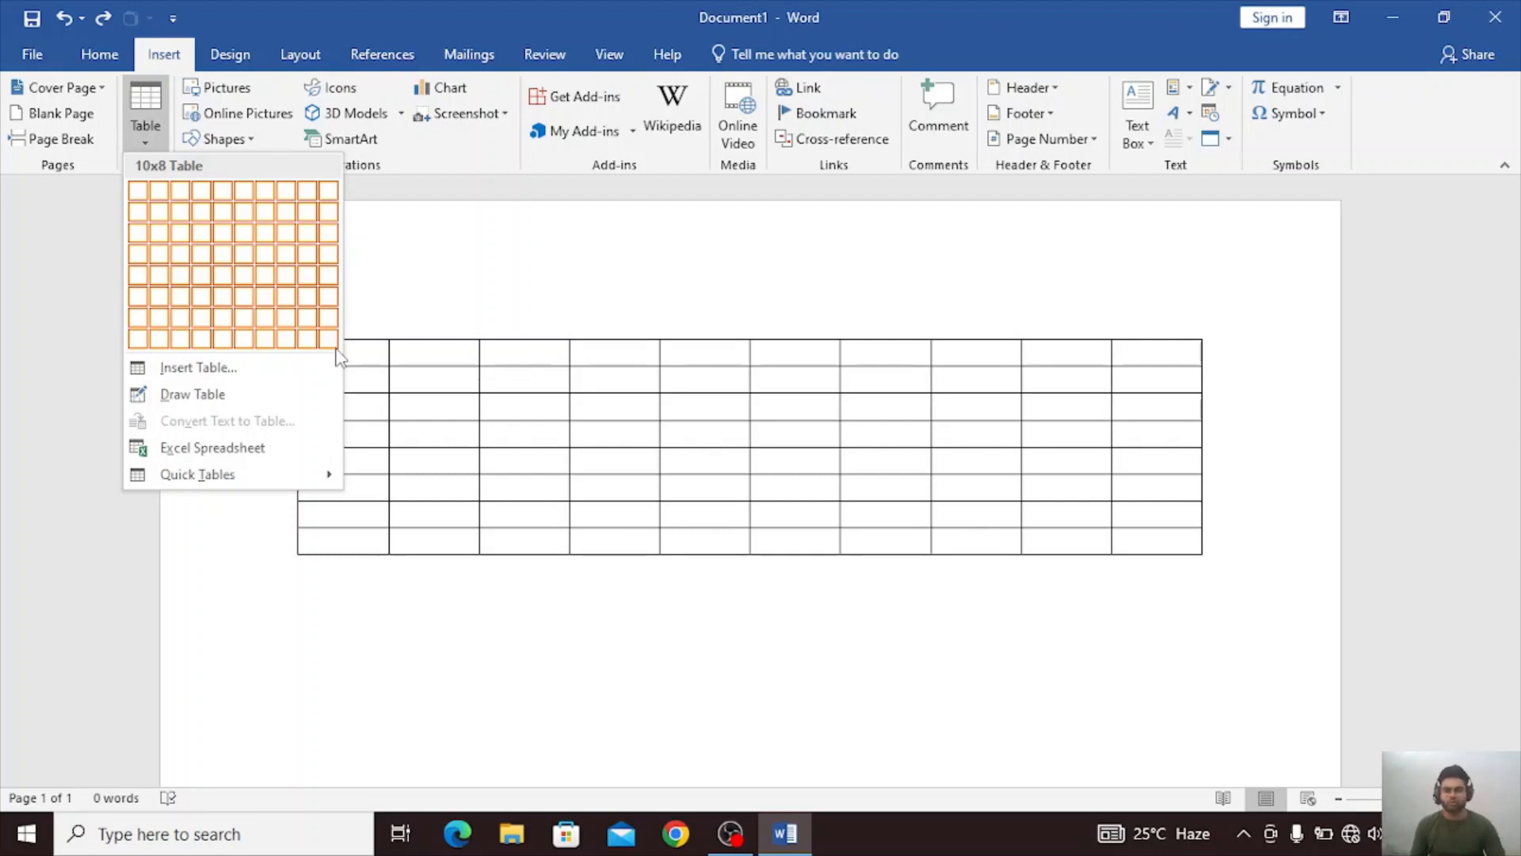
left_click(235, 370)
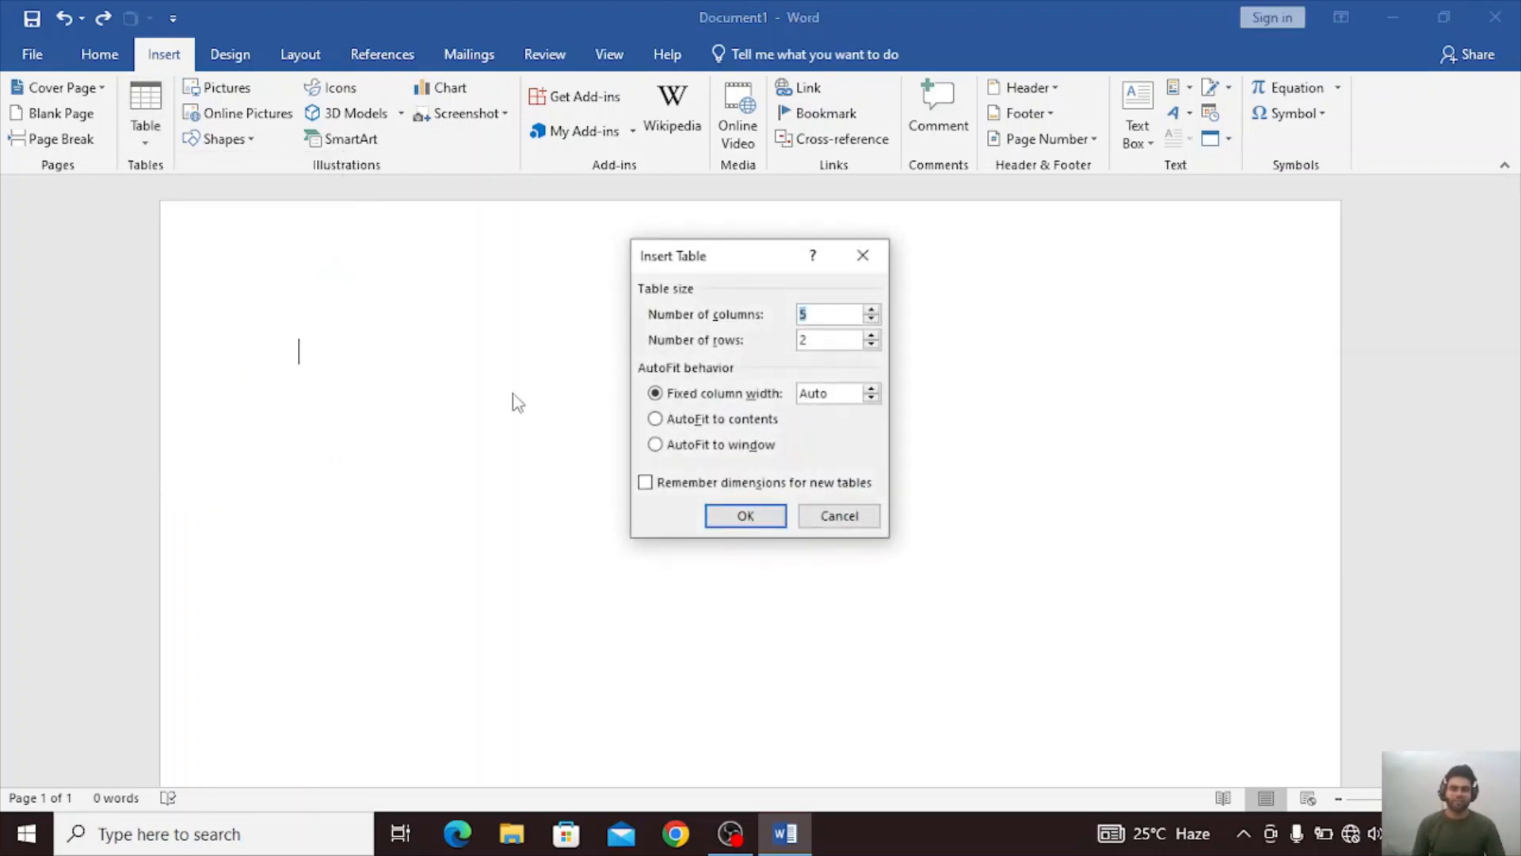
left_click(817, 316)
key("BackSpace")
left_click(863, 255)
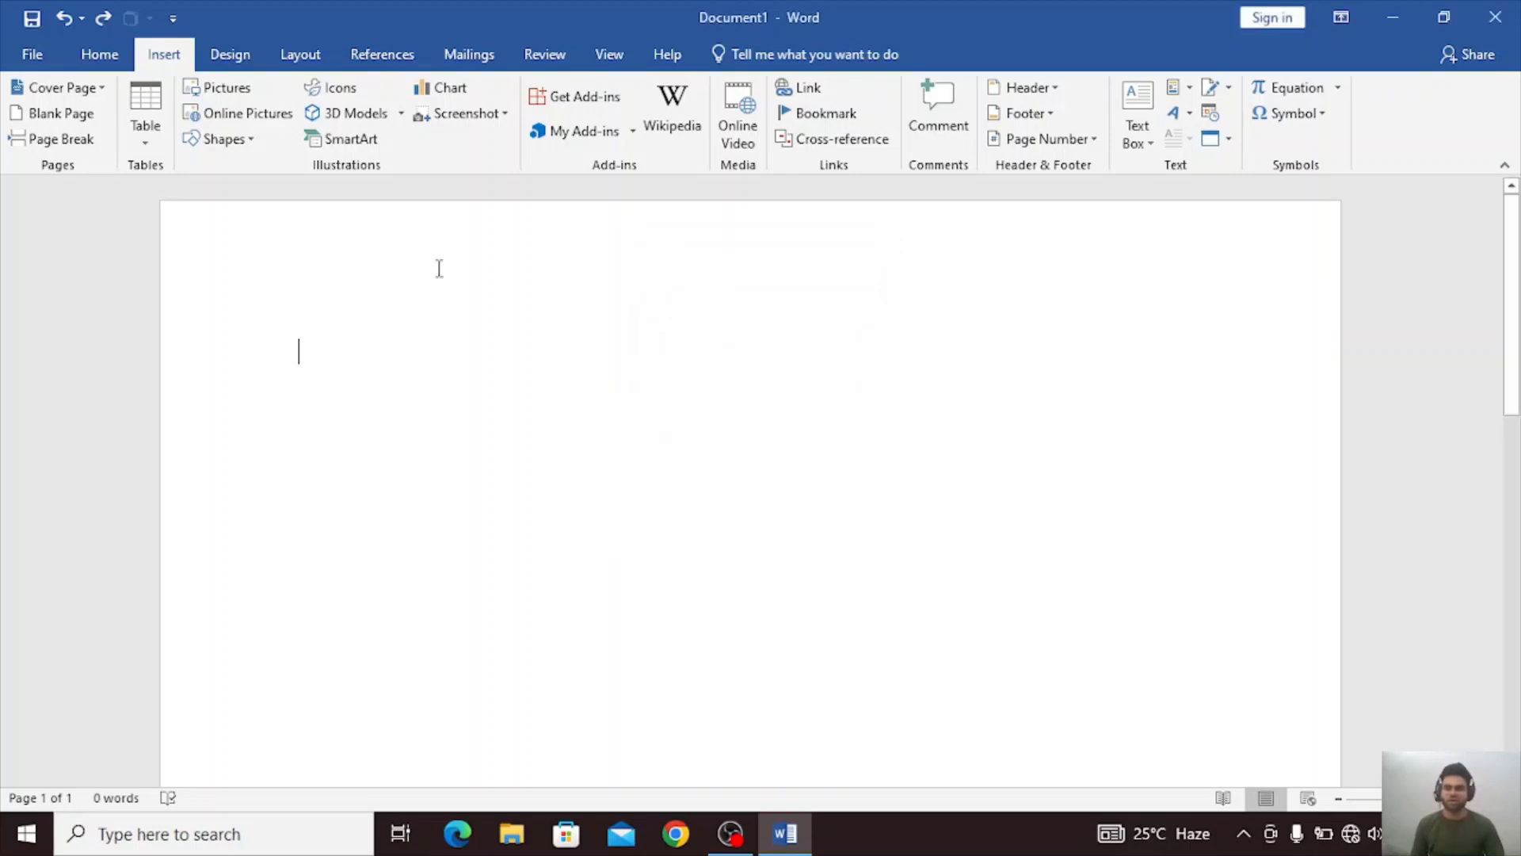
Insert a table with 12 columns and 13 rows by specifying its size, and undo the insertion.
left_click(145, 125)
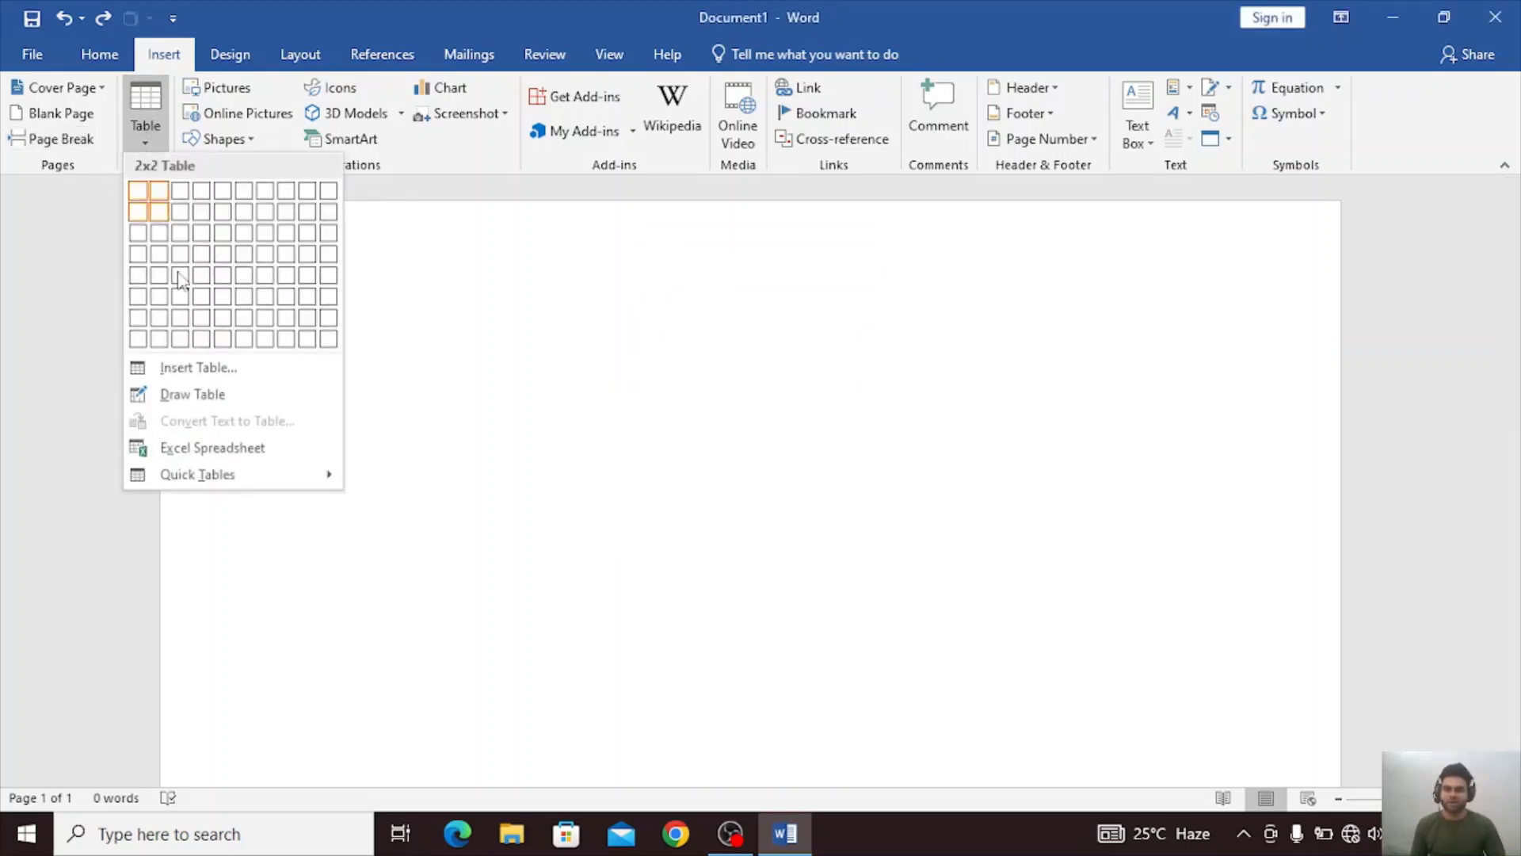
left_click(226, 371)
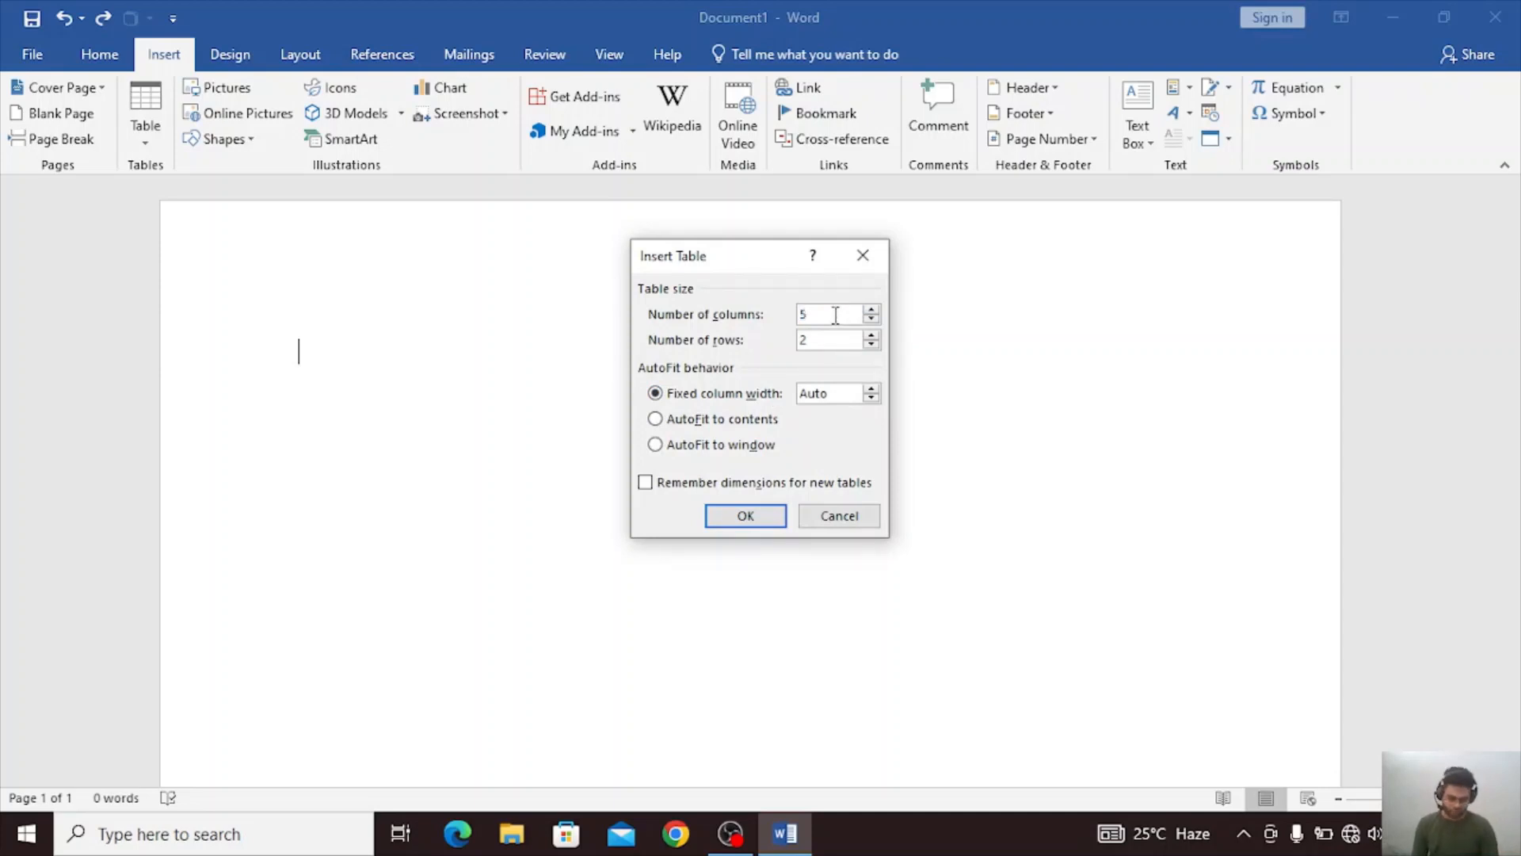
key("BackSpace")
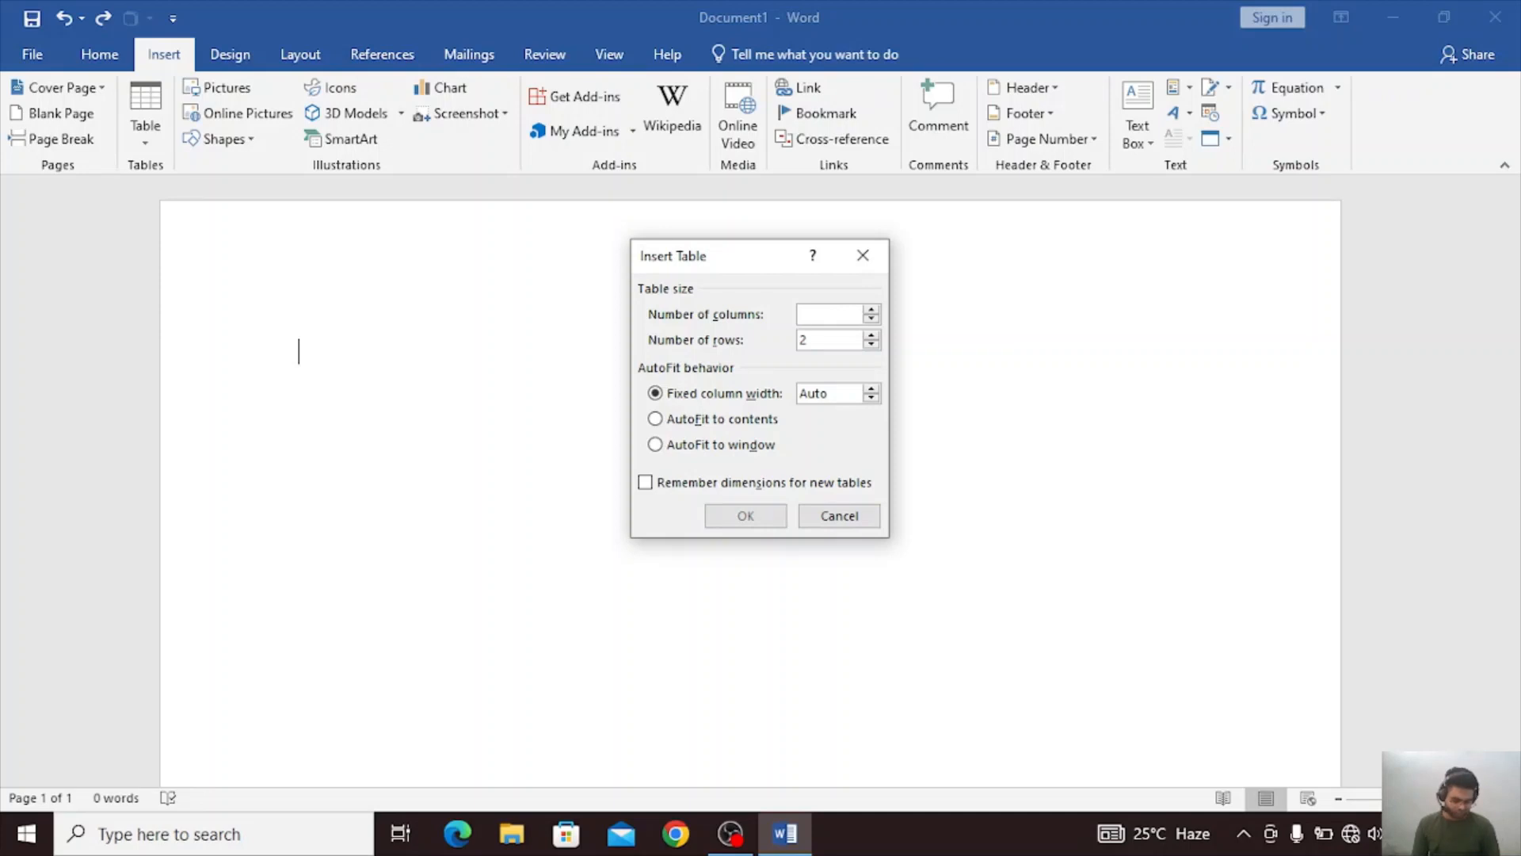
type("12")
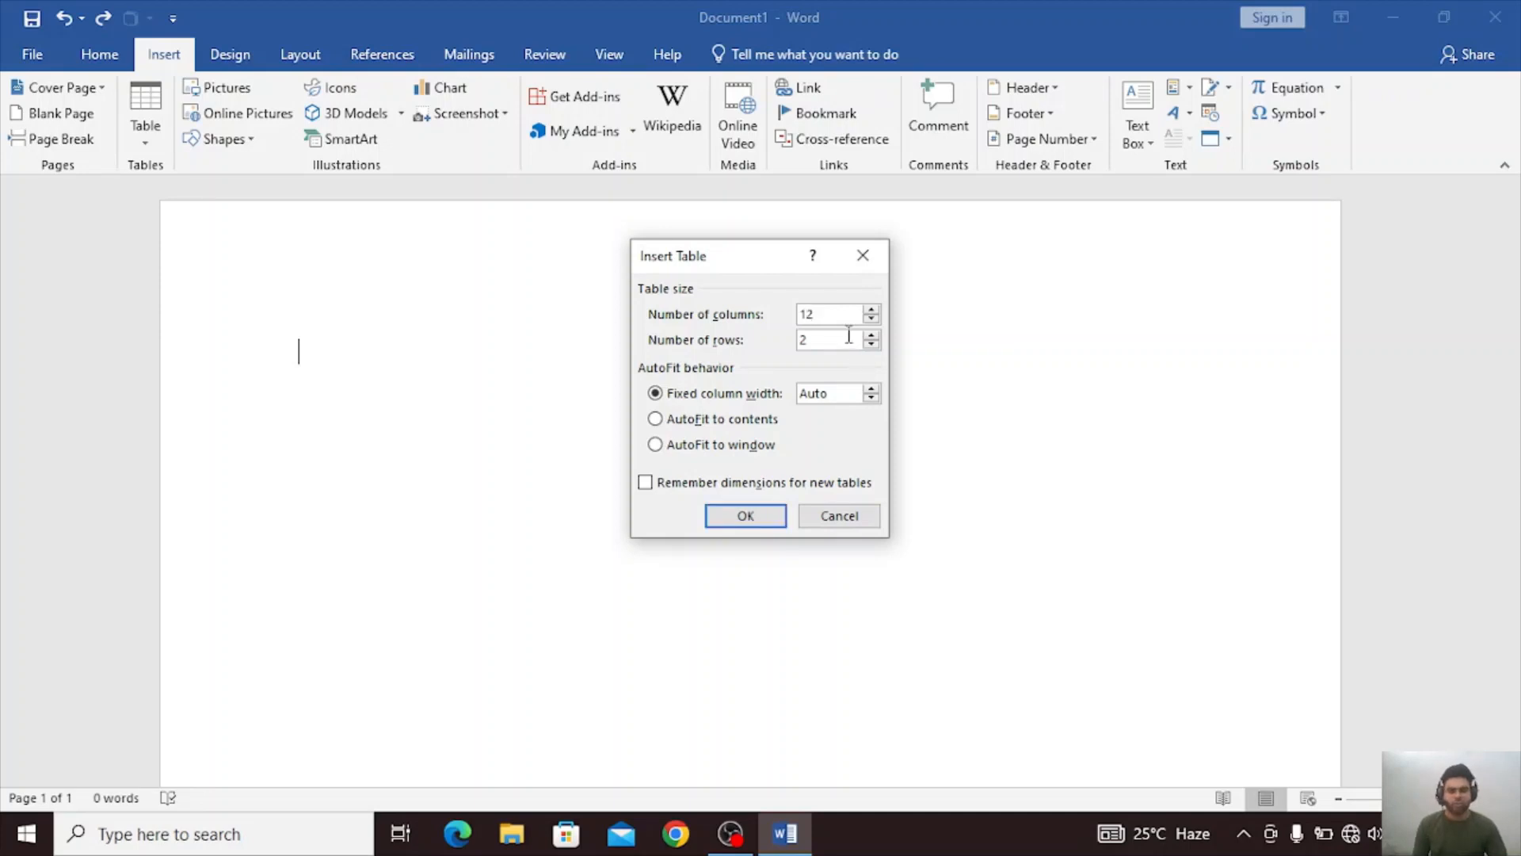
left_click(845, 338)
key("BackSpace")
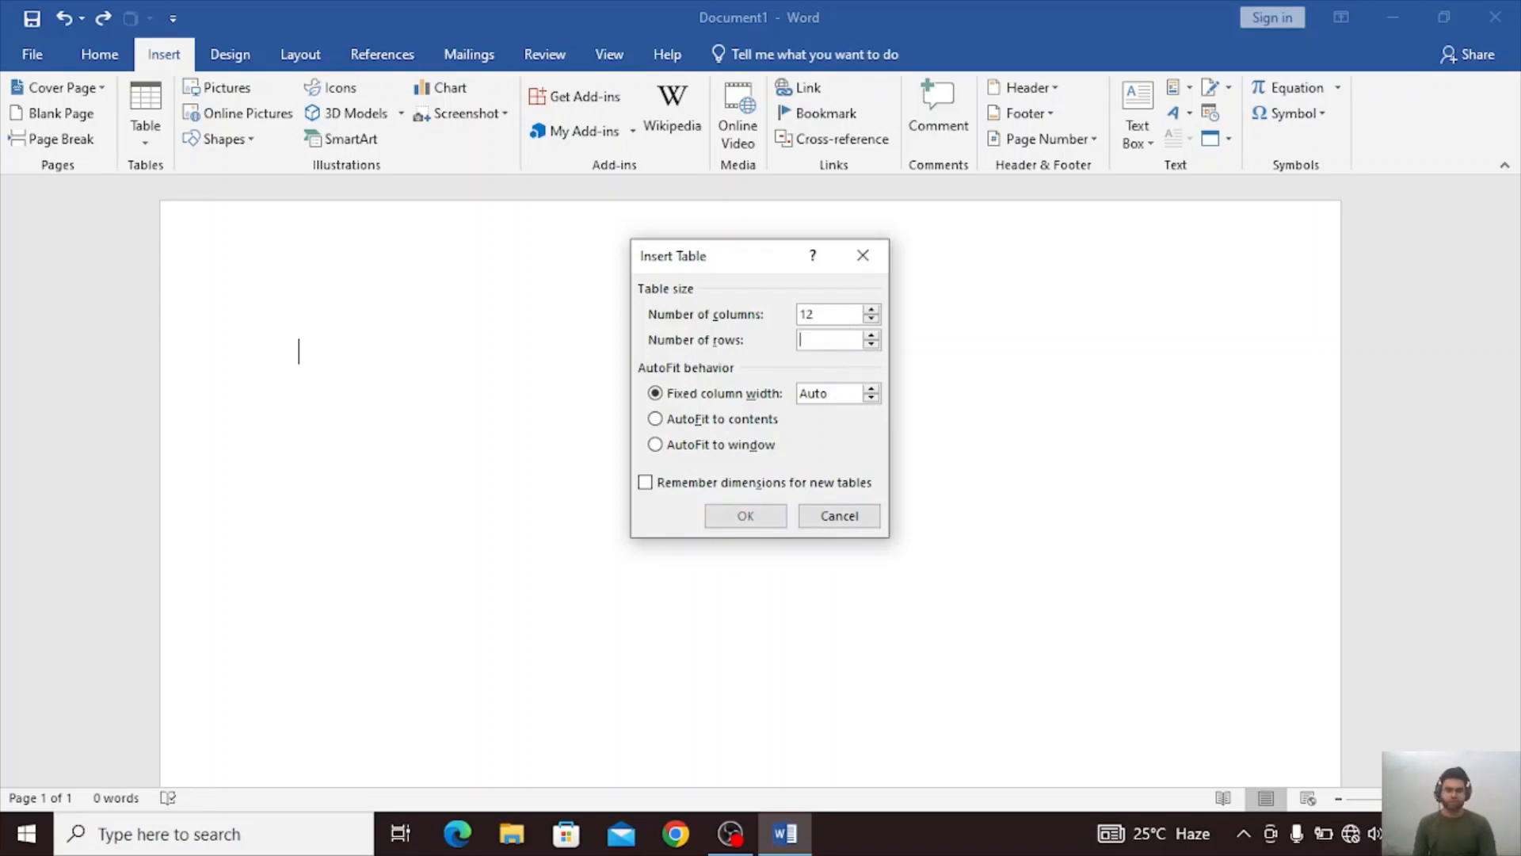
type("13")
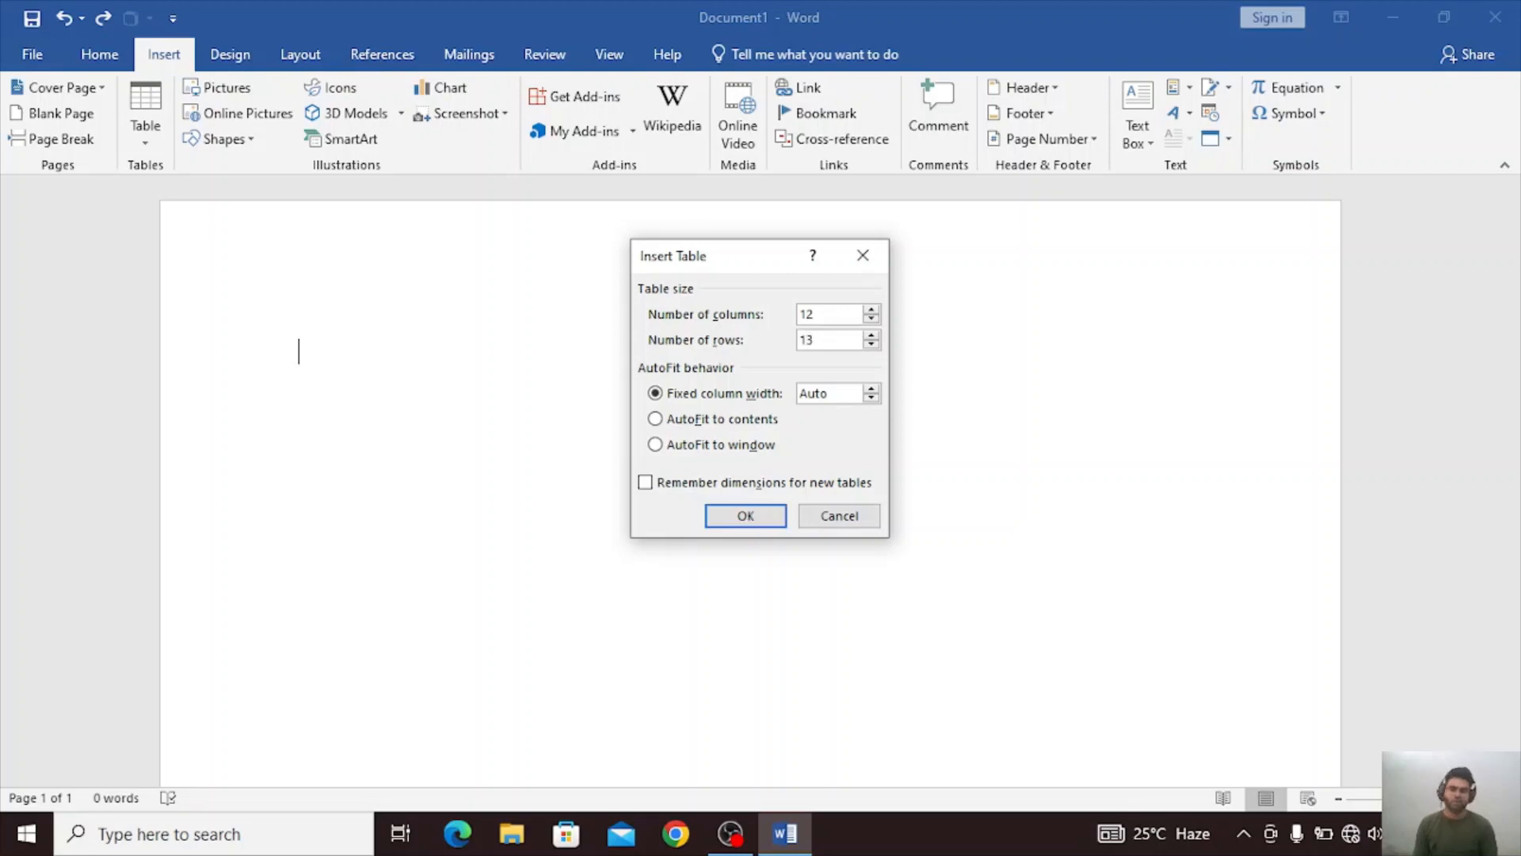
left_click(743, 519)
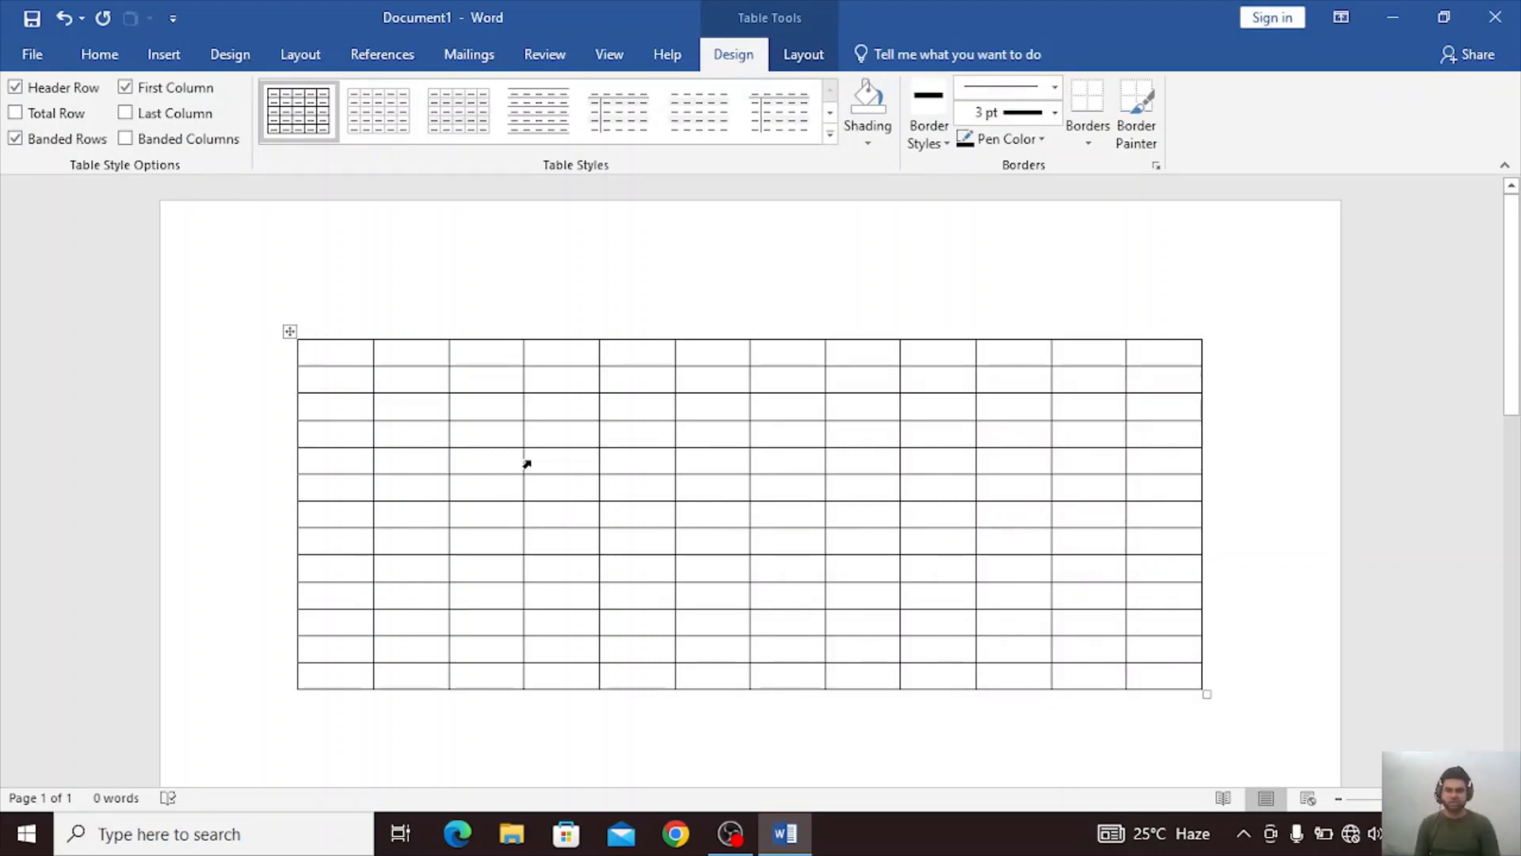
key("ctrl+z")
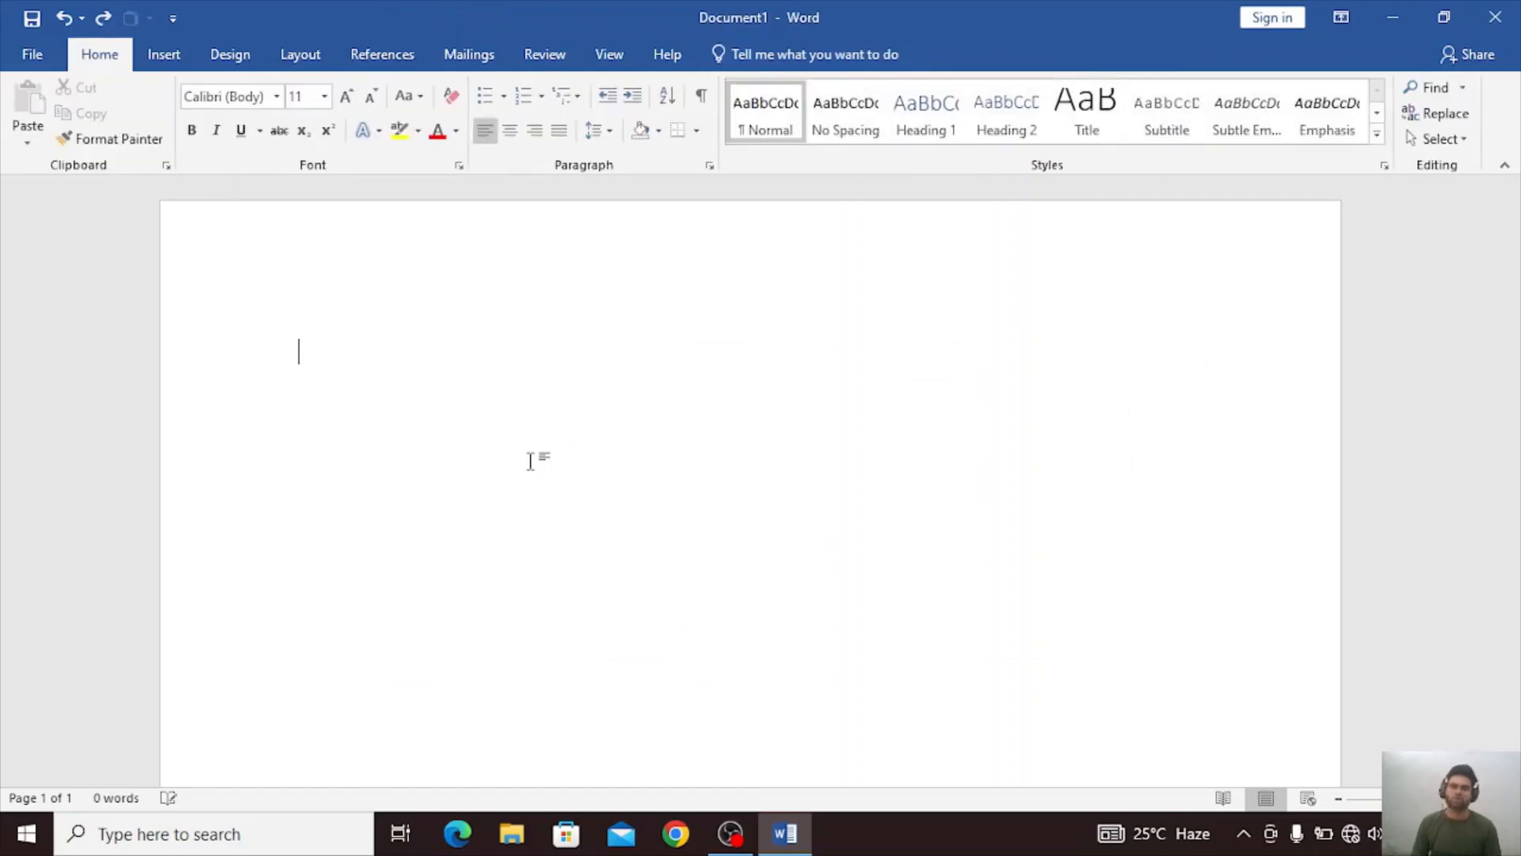
Draw a table outline about 6.46" wide and 1.56" high on the empty page with Draw Table.
left_click(163, 53)
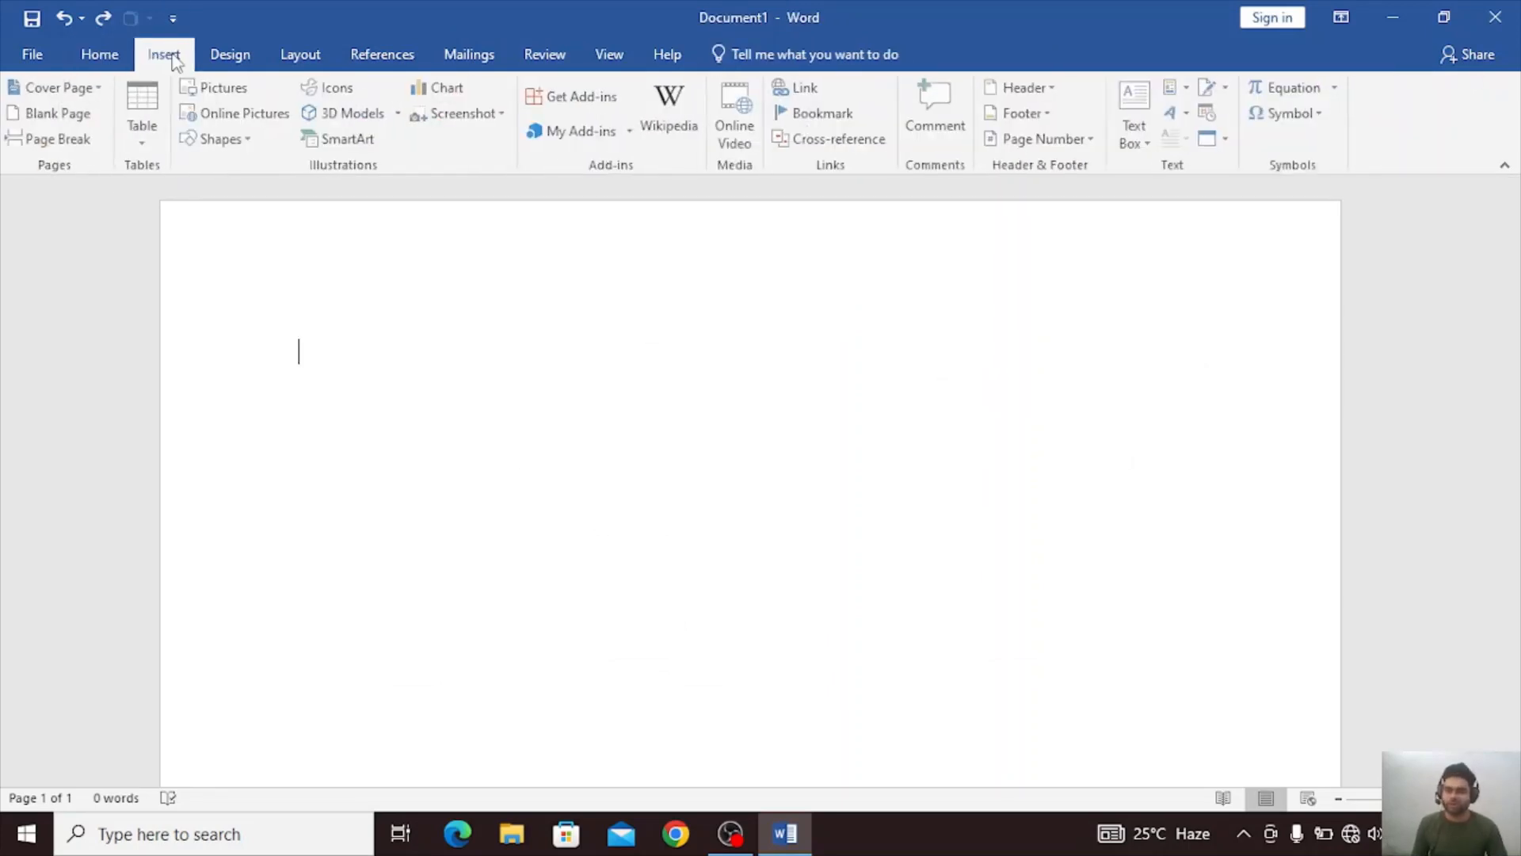
left_click(147, 126)
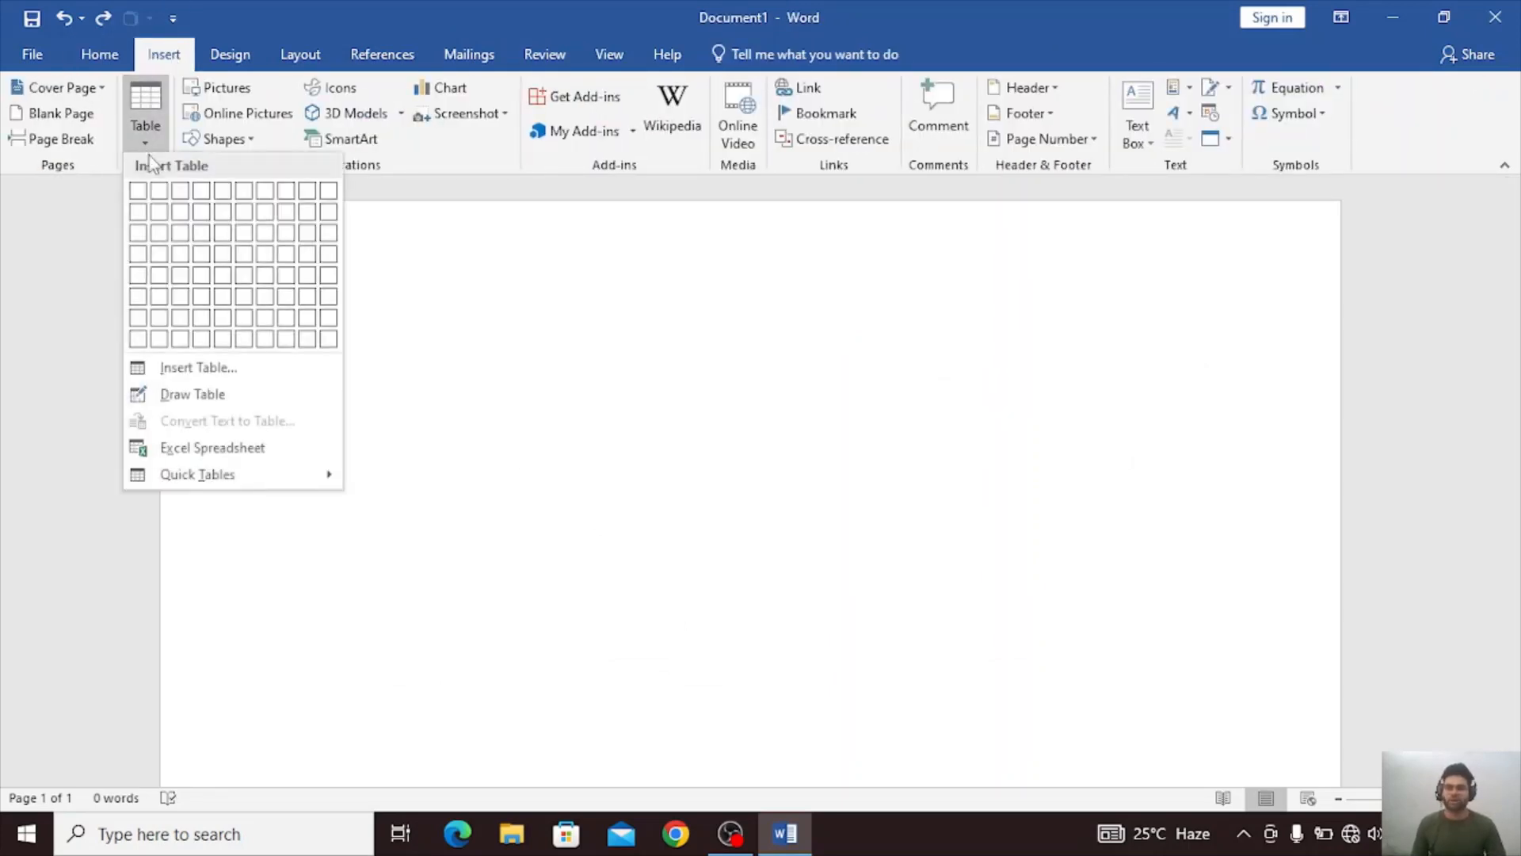
left_click(217, 404)
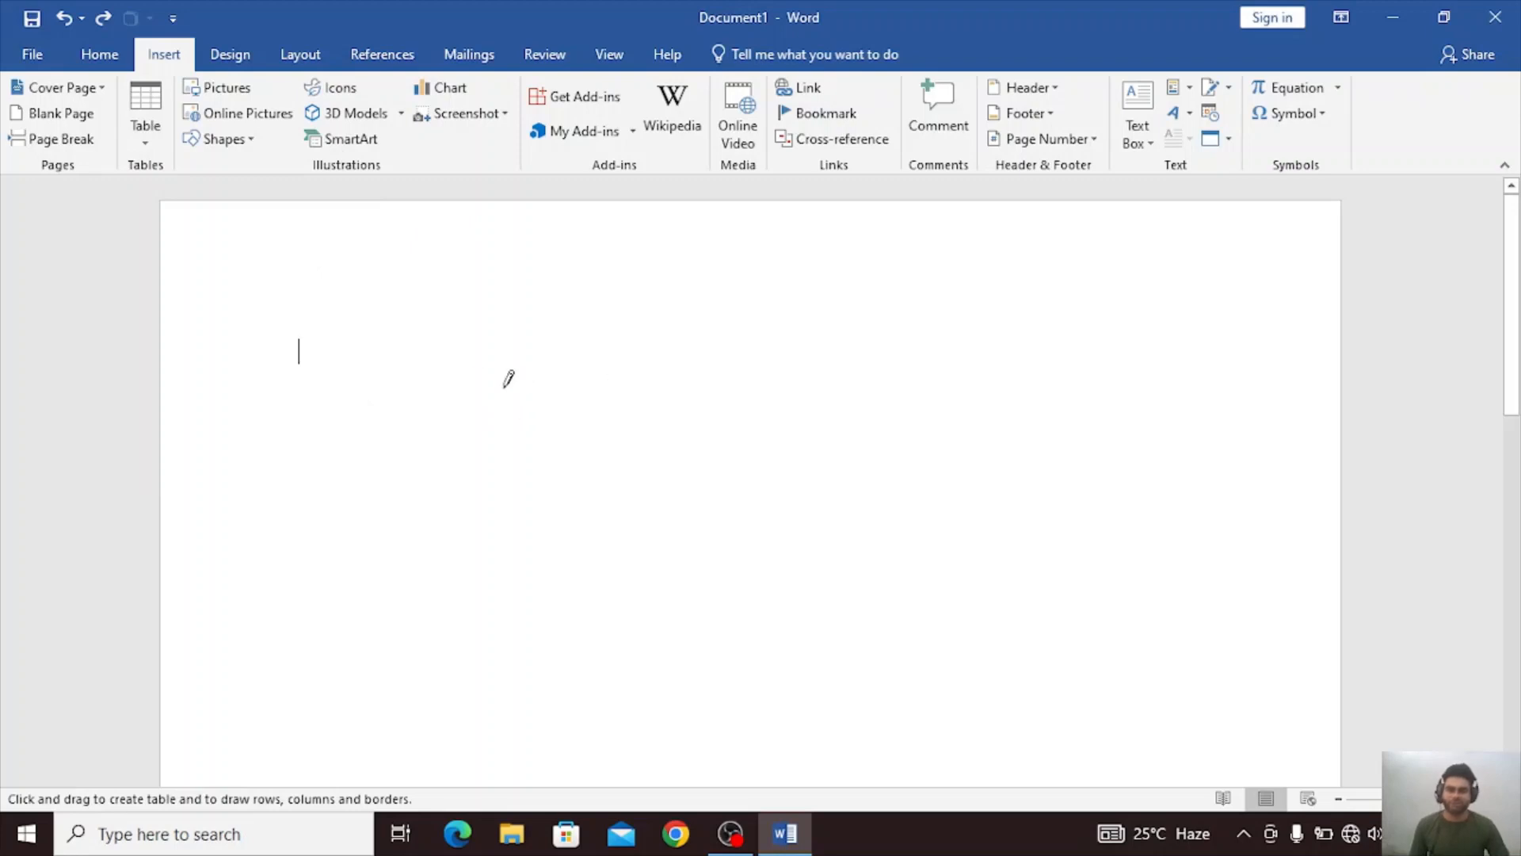
left_click(145, 119)
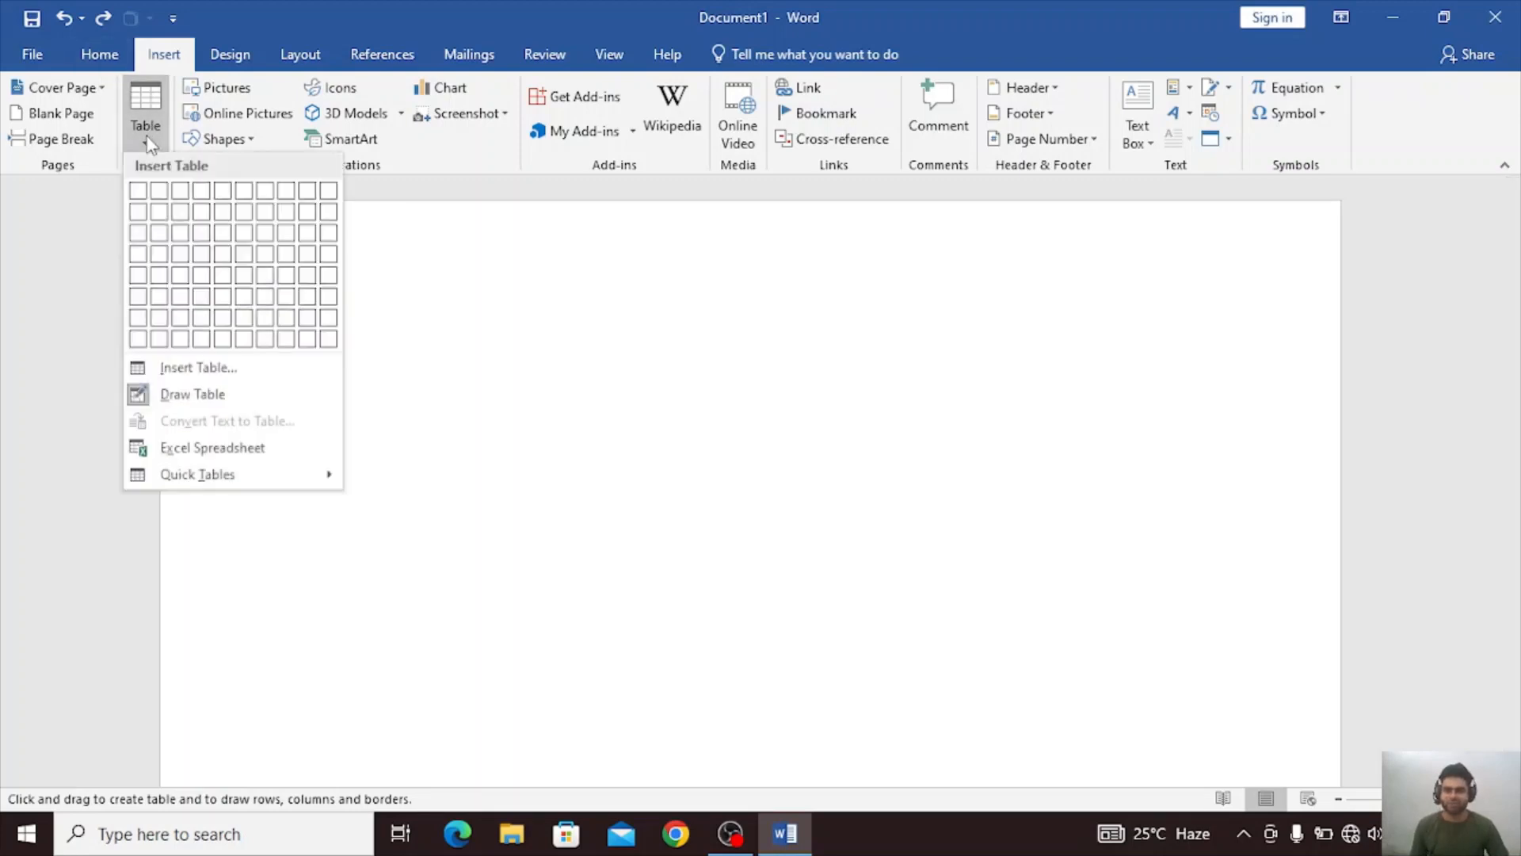
left_click(241, 400)
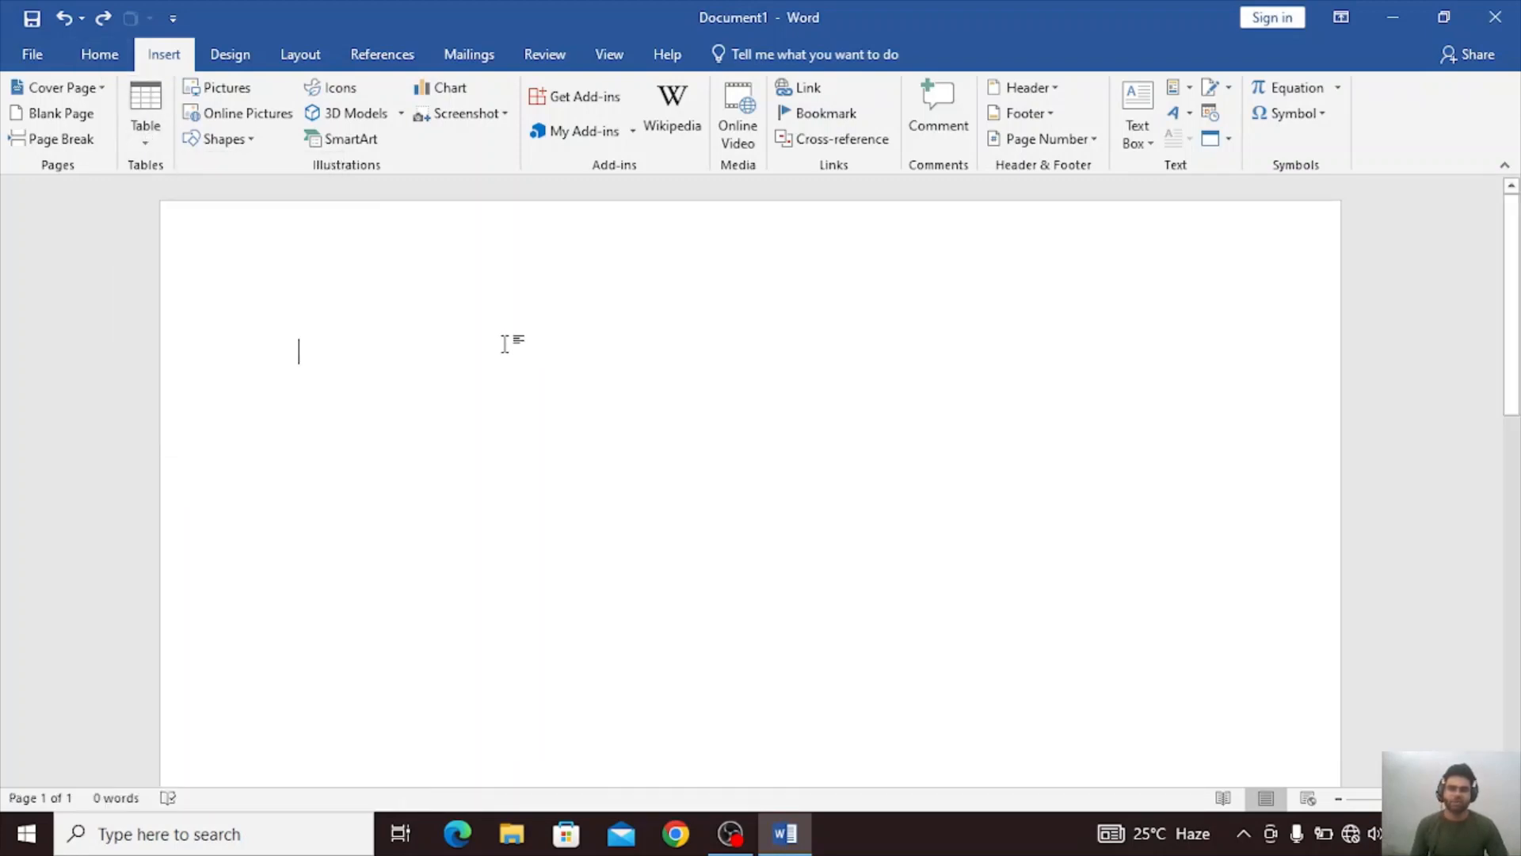
left_click(145, 119)
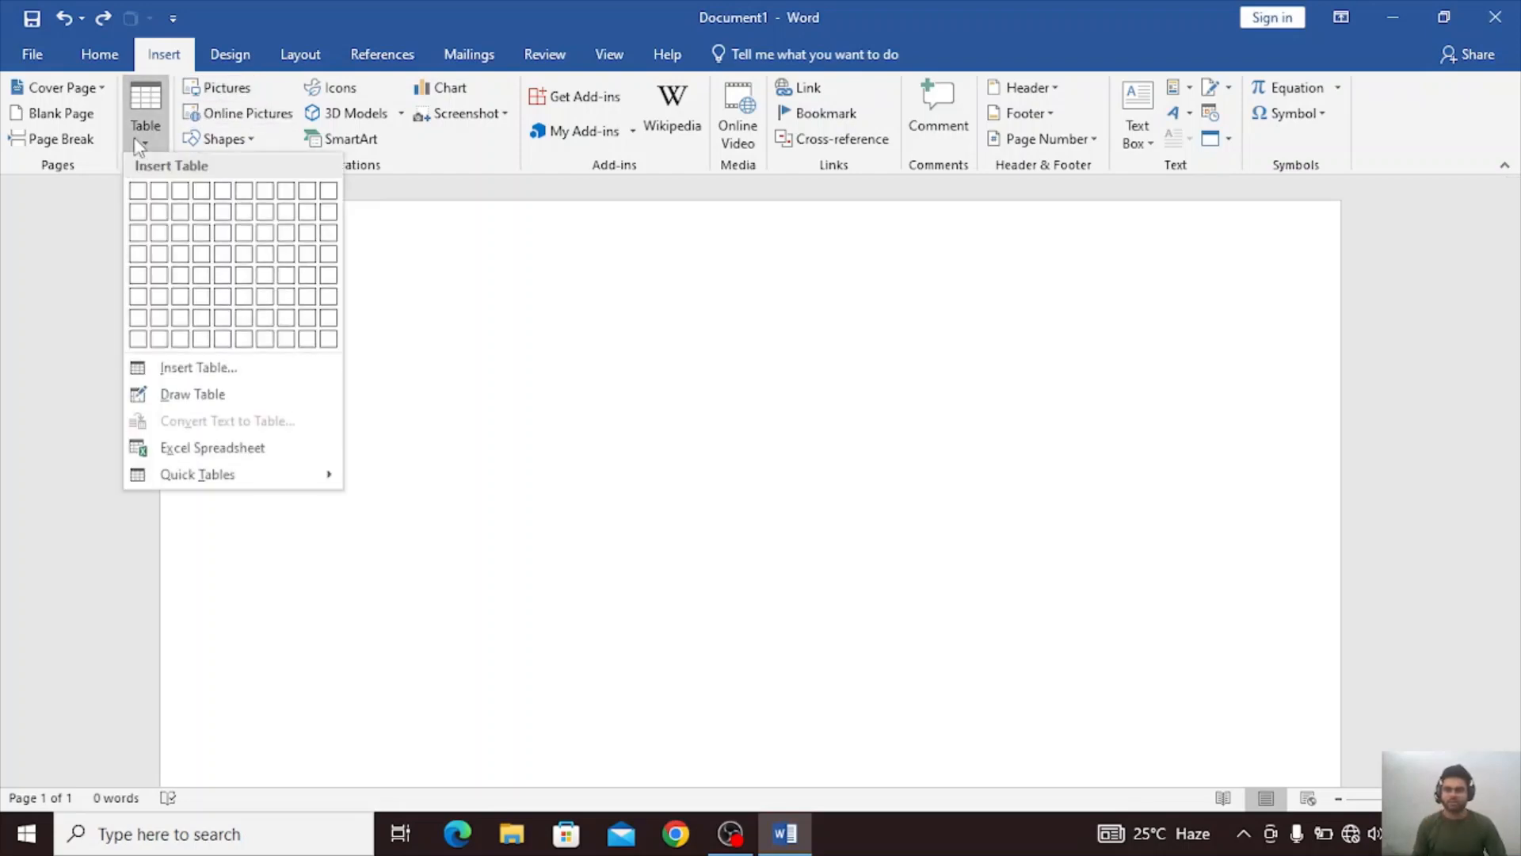
left_click(151, 400)
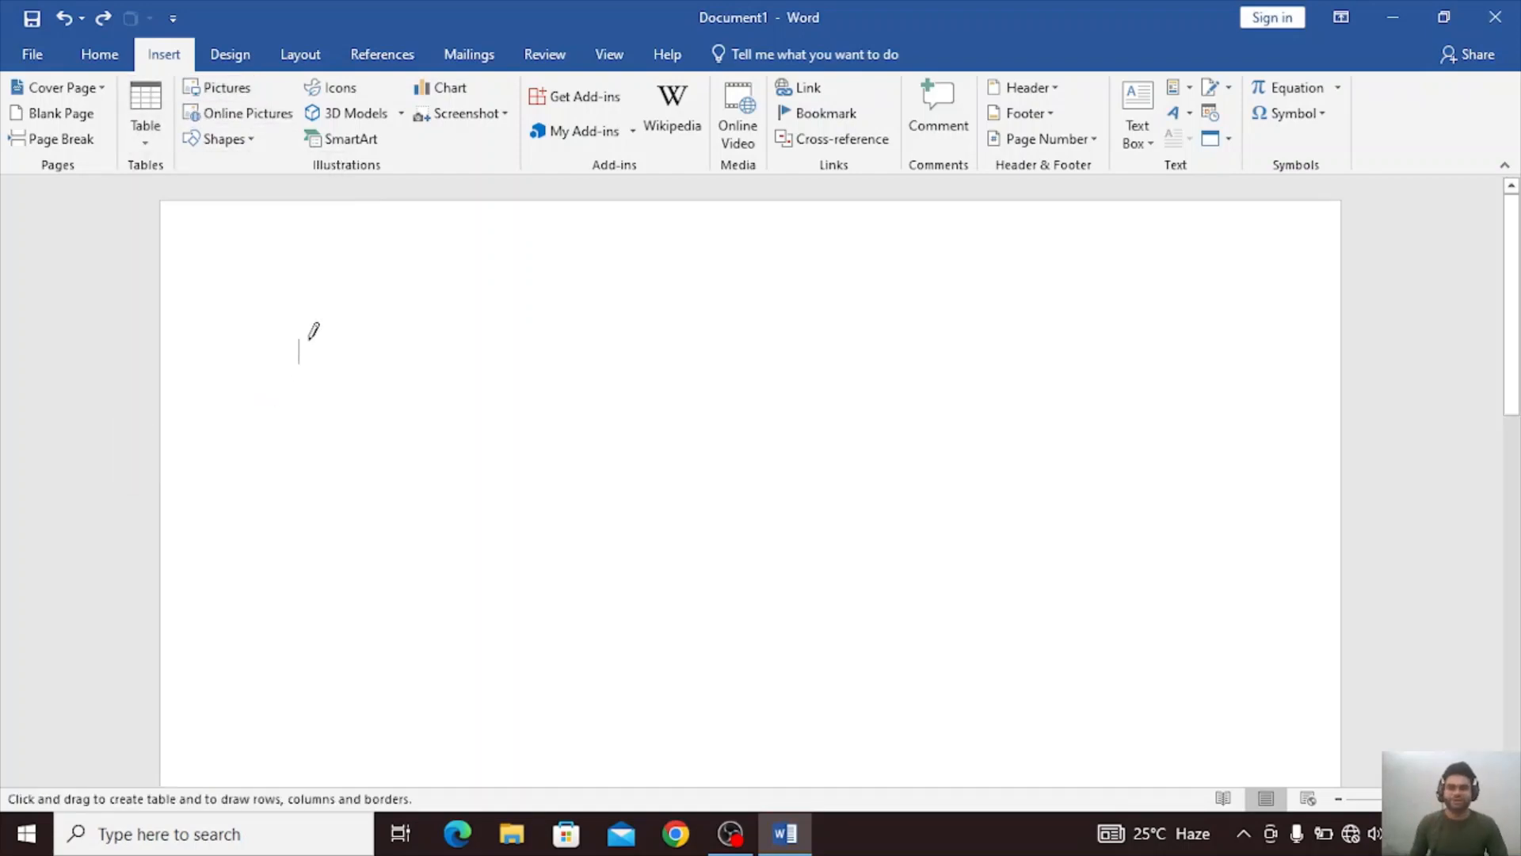
mouse_move(308, 326)
left_mouse_down()
mouse_move(893, 333)
mouse_move(1176, 390)
mouse_move(1174, 498)
mouse_move(1206, 561)
left_mouse_up()
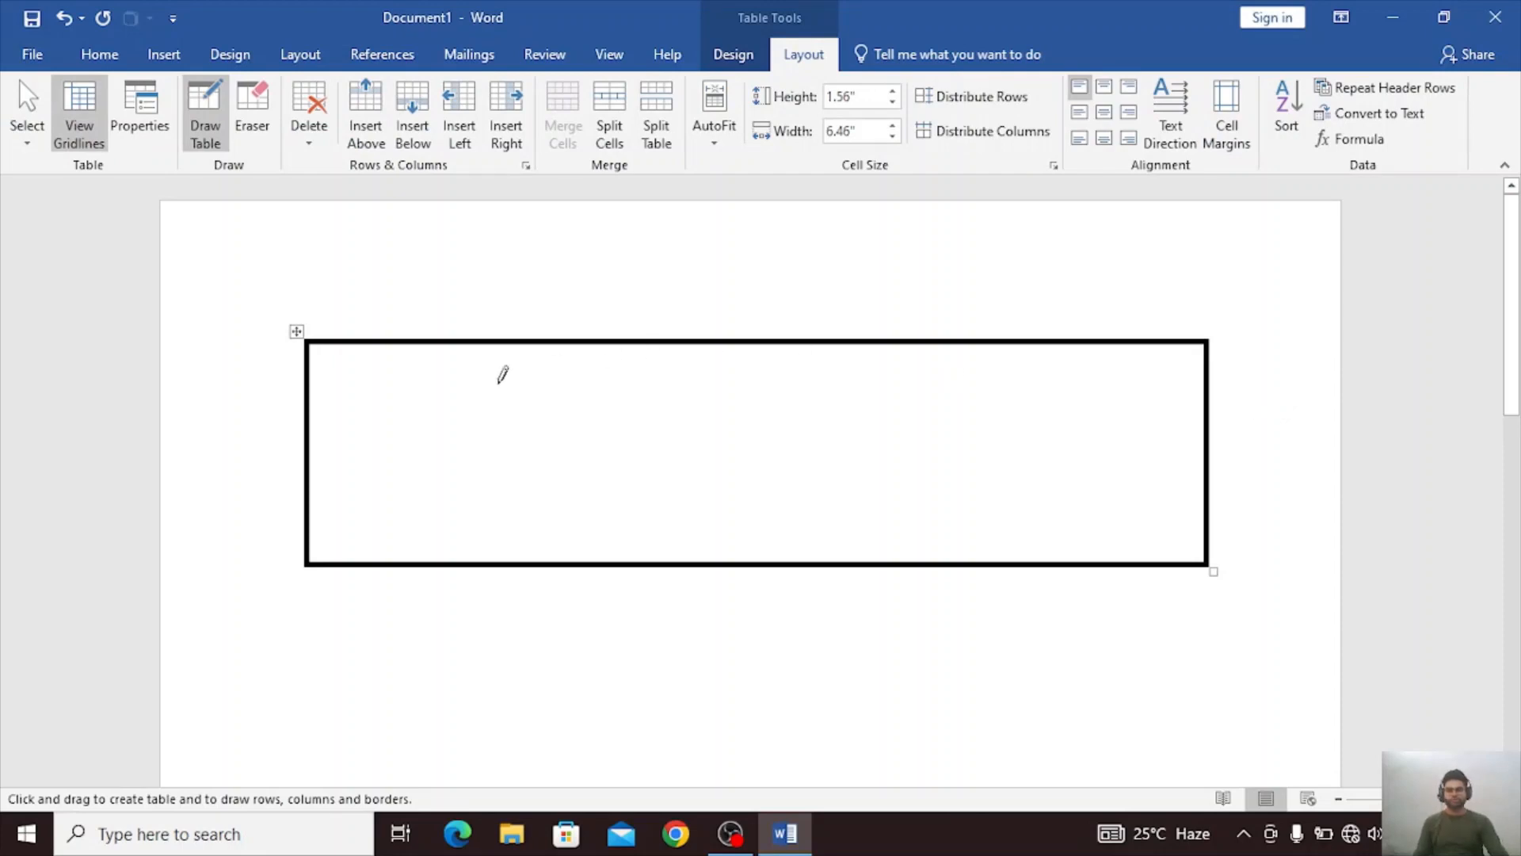
Draw a first column about 0.58" wide with a divider about 0.38" down, and a full-width bottom row split near its middle.
mouse_move(388, 340)
left_mouse_down()
mouse_move(367, 530)
mouse_move(378, 555)
left_mouse_up()
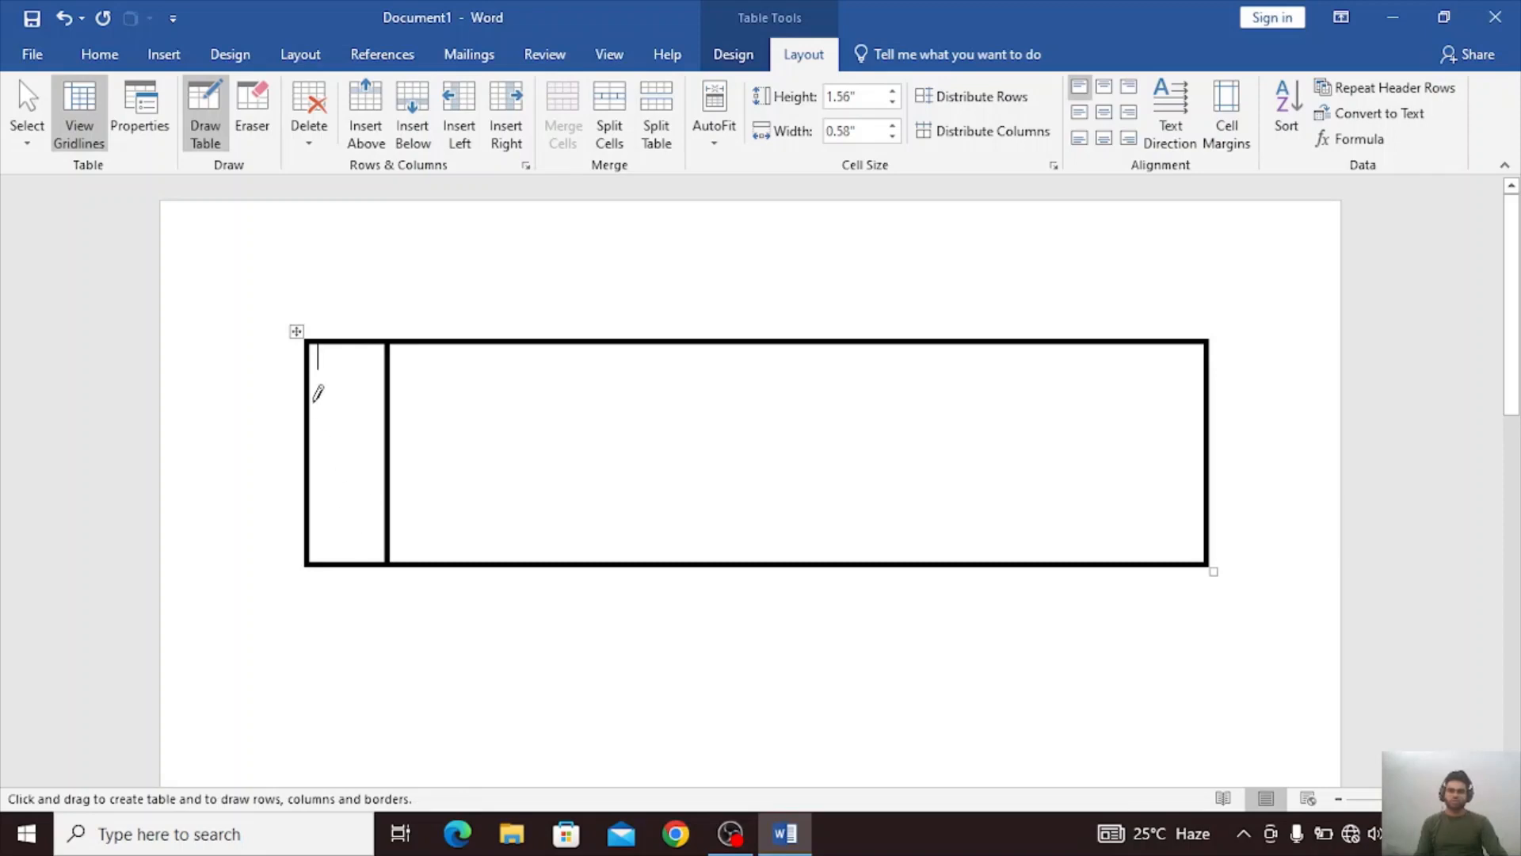
left_click_drag(314, 400, 388, 399)
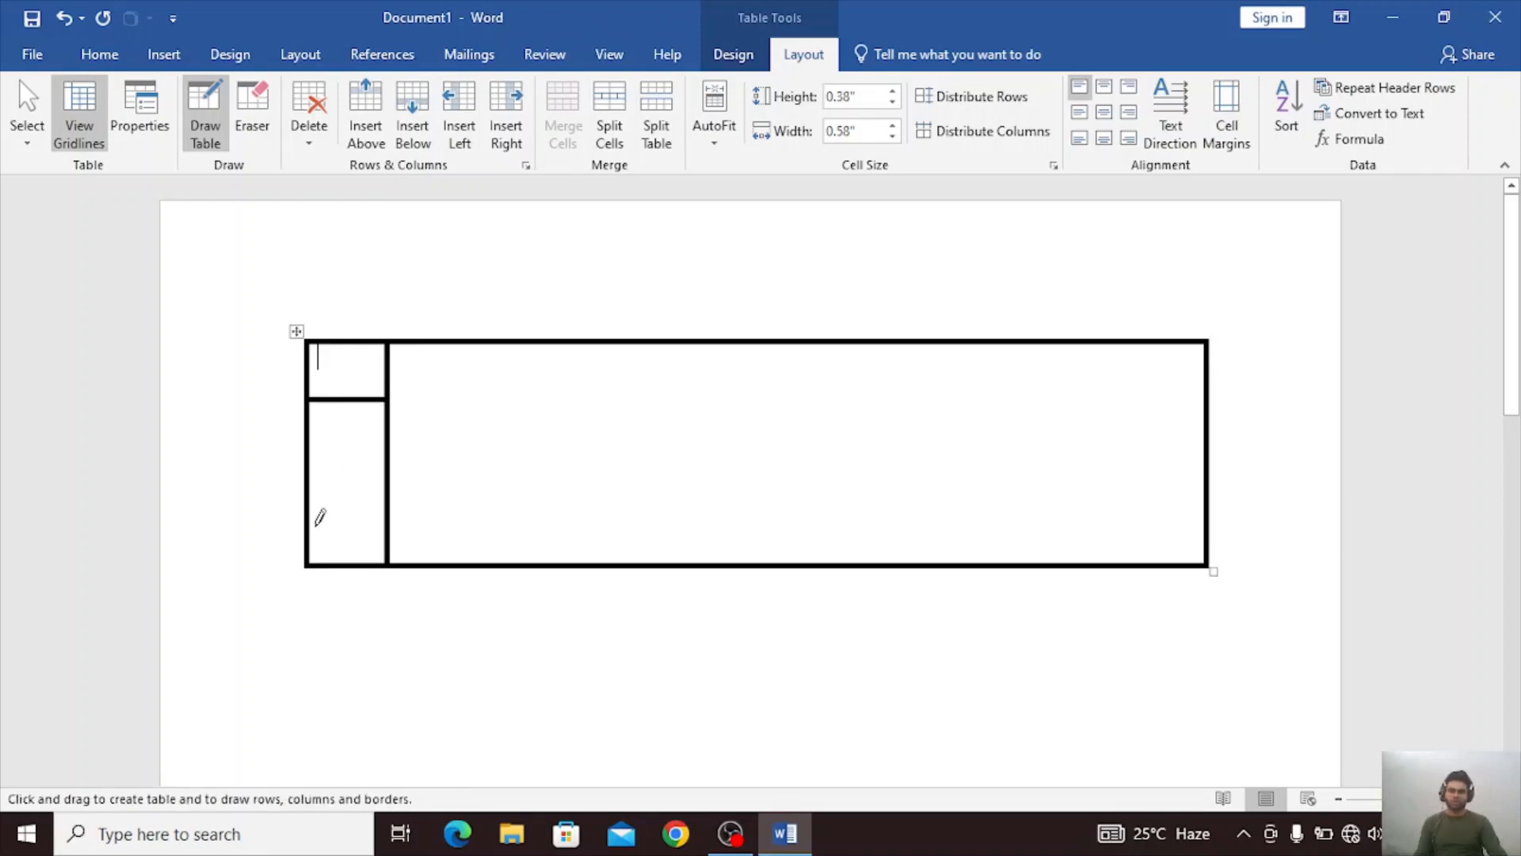
mouse_move(317, 524)
left_mouse_down()
mouse_move(982, 574)
mouse_move(1163, 519)
left_mouse_up()
left_click_drag(752, 525, 754, 580)
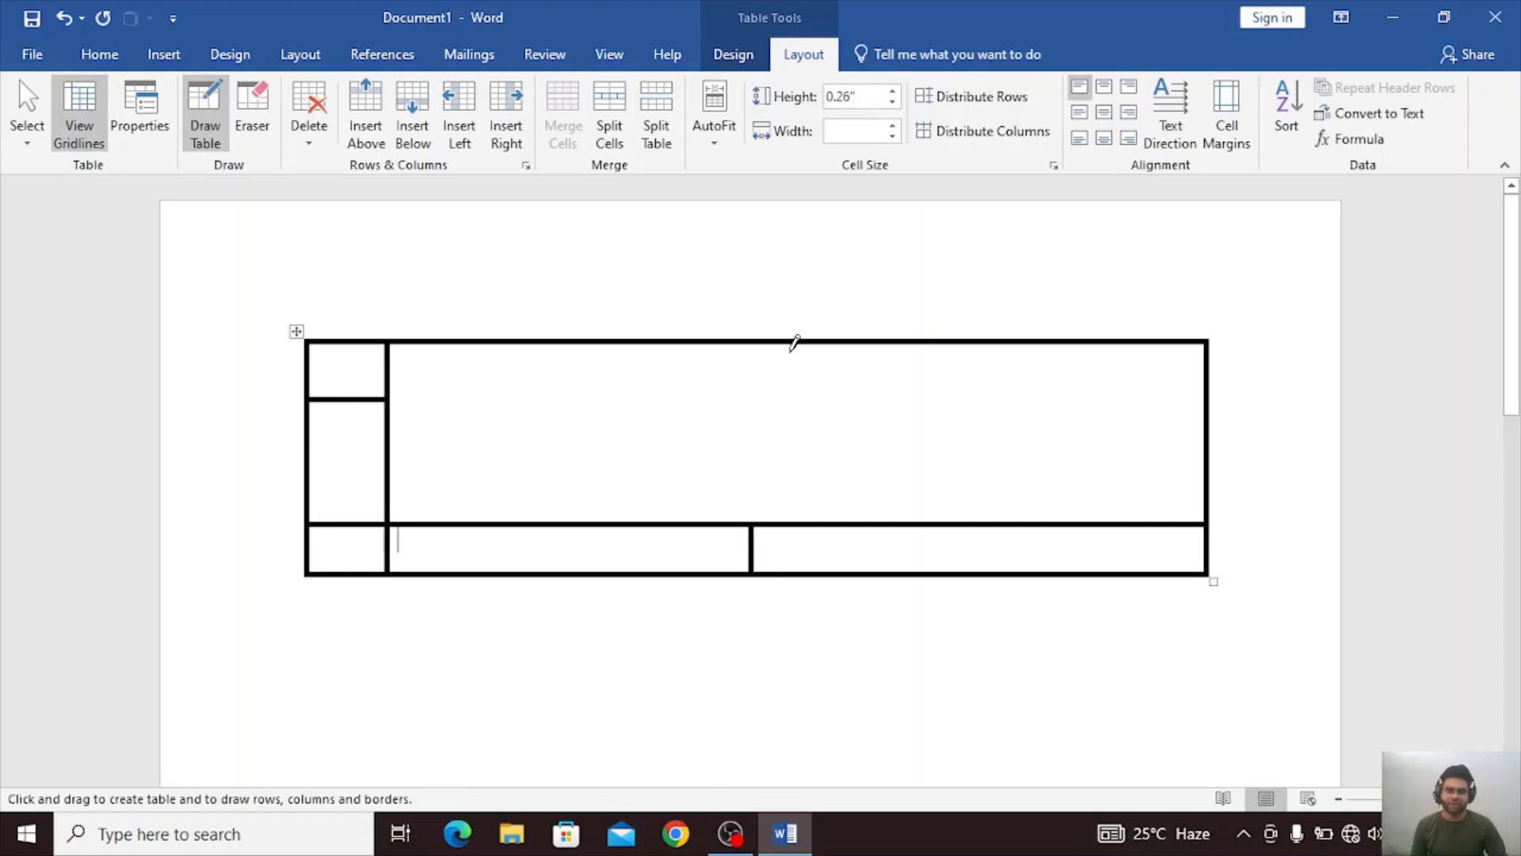
Subdivide the middle and right parts of the drawn table with more lines, and insert a row above and four columns to the left.
mouse_move(779, 342)
left_mouse_down()
mouse_move(774, 543)
mouse_move(772, 528)
left_mouse_up()
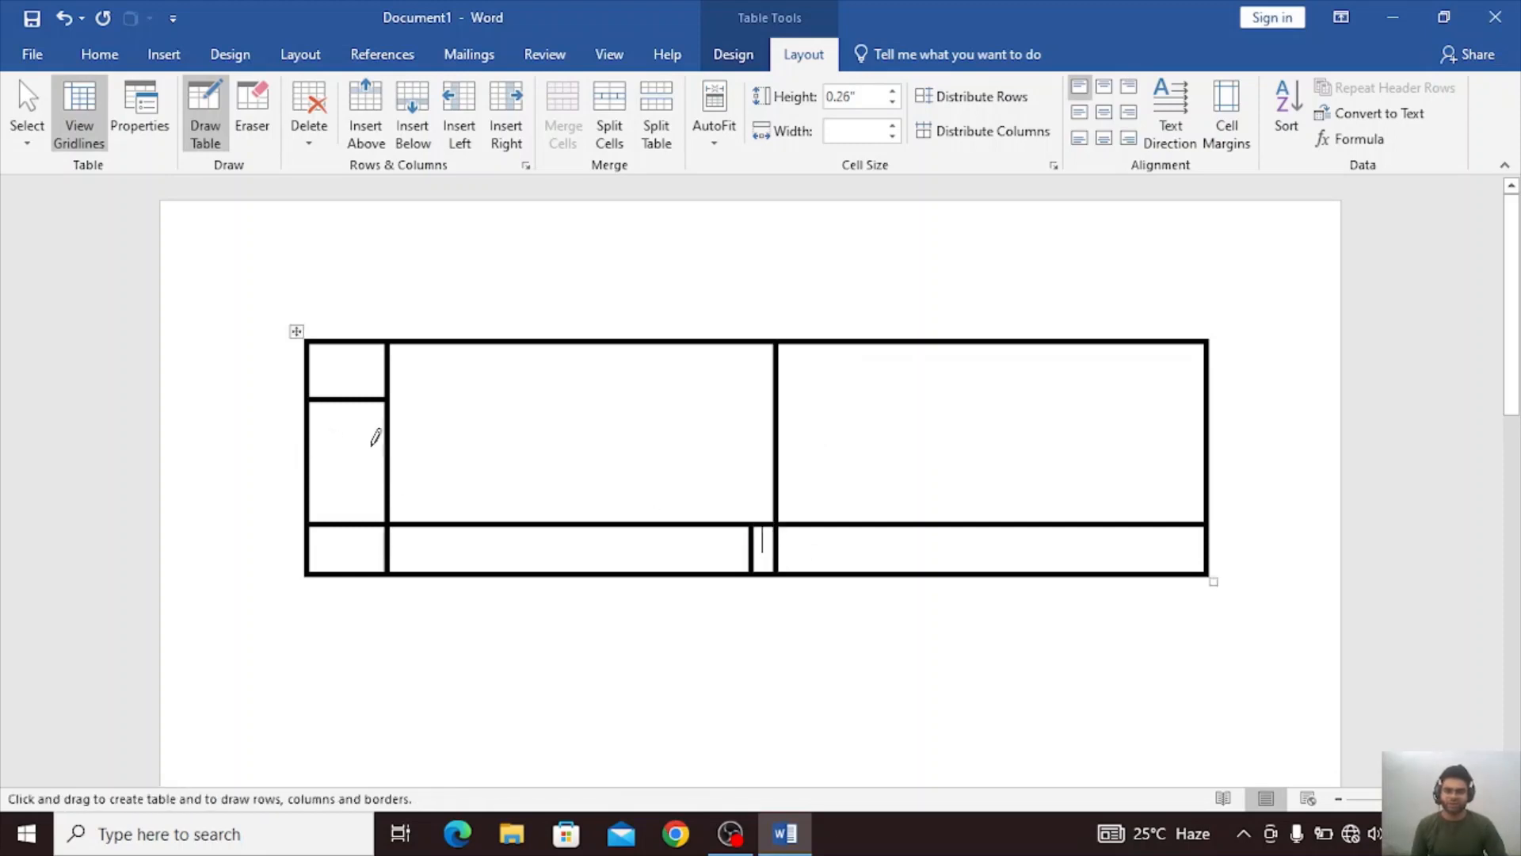
mouse_move(391, 438)
left_mouse_down()
mouse_move(520, 435)
mouse_move(714, 469)
mouse_move(775, 435)
left_mouse_up()
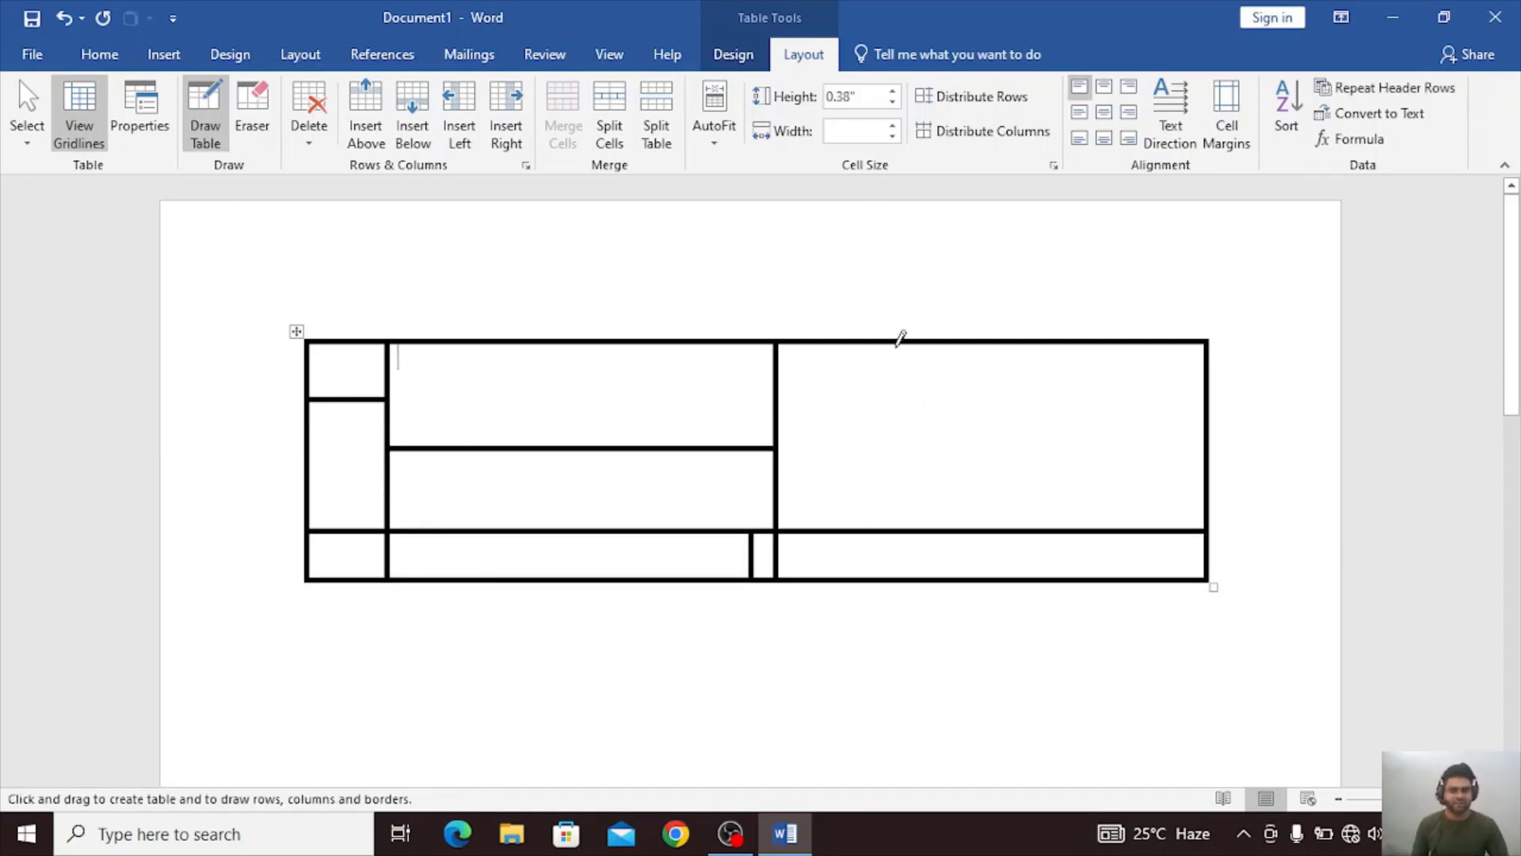
mouse_move(898, 342)
left_mouse_down()
mouse_move(930, 570)
mouse_move(910, 524)
left_mouse_up()
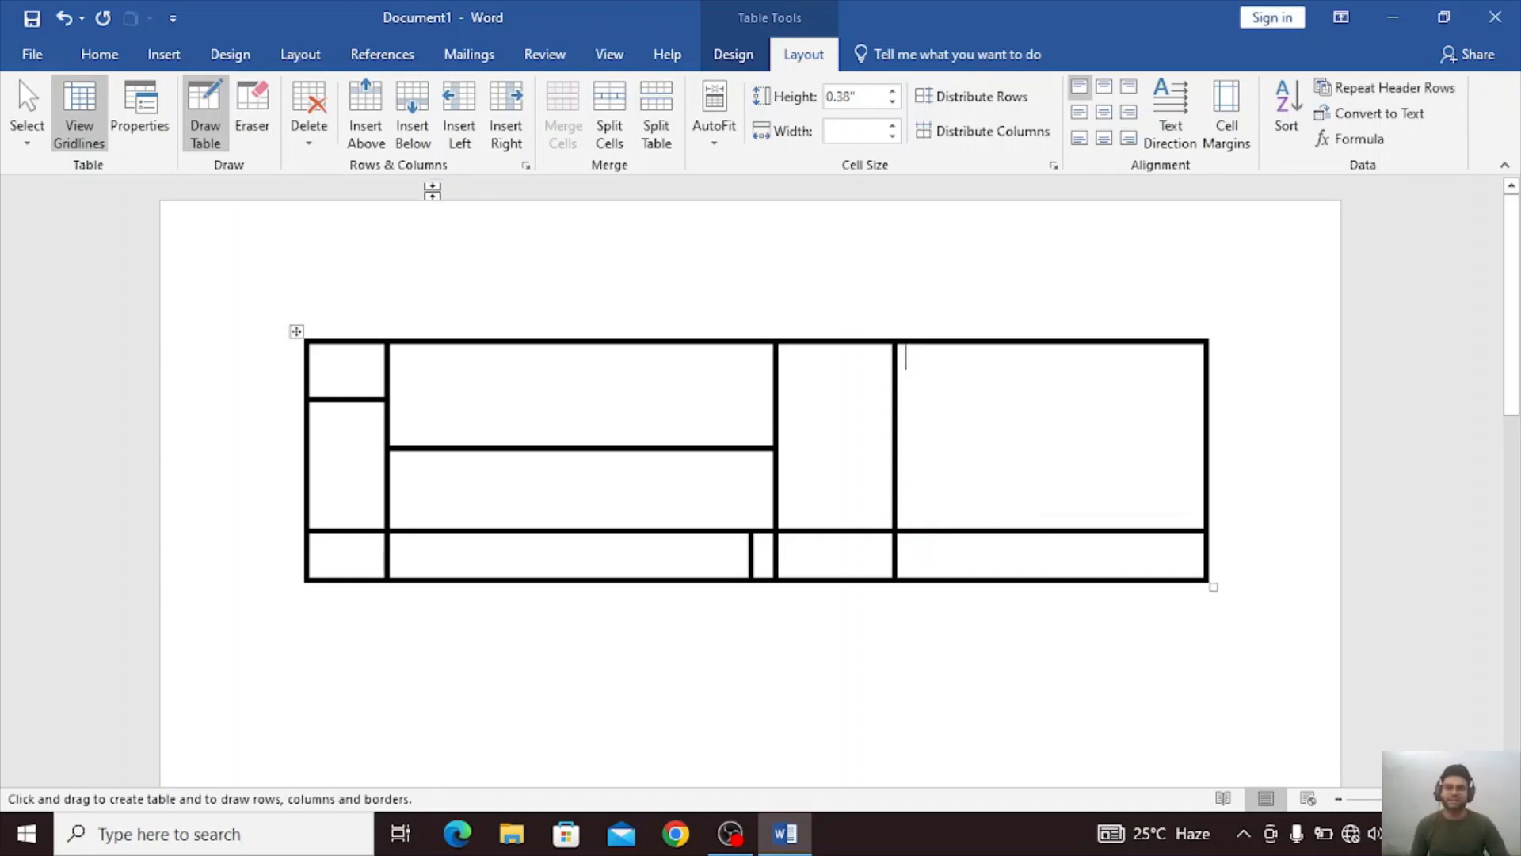
left_click(365, 111)
left_click(459, 111)
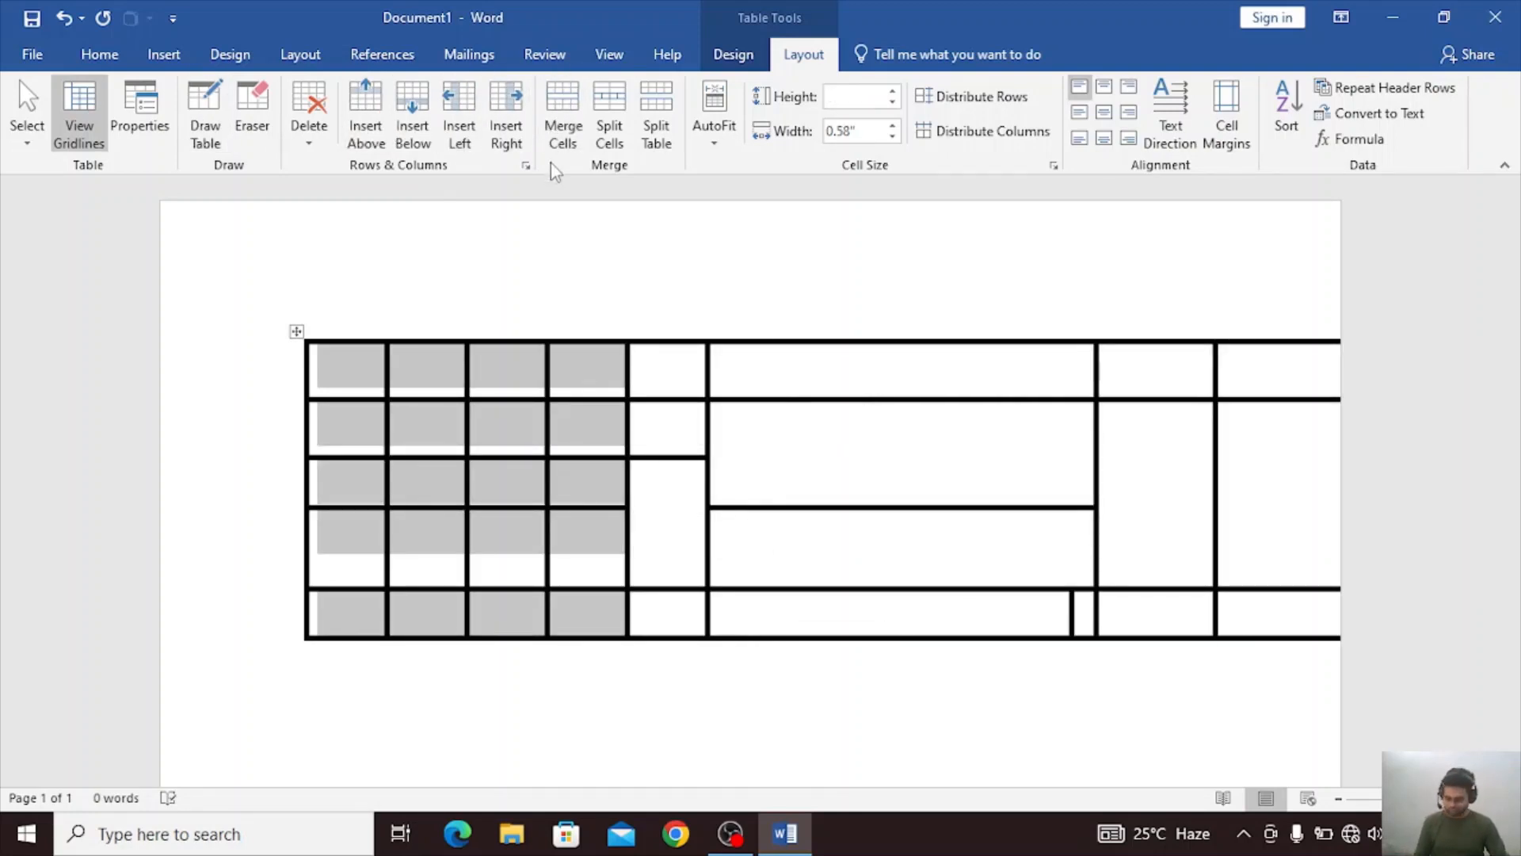
Undo all edits back past the drawn table until the previously deleted word is restored.
key("ctrl+z")
key("ctrl+z")
key("ctrl+z")
key("ctrl+z")
key("ctrl+z")
key("ctrl+z")
key("ctrl+z")
key("ctrl+z")
key("ctrl+z")
key("ctrl+z")
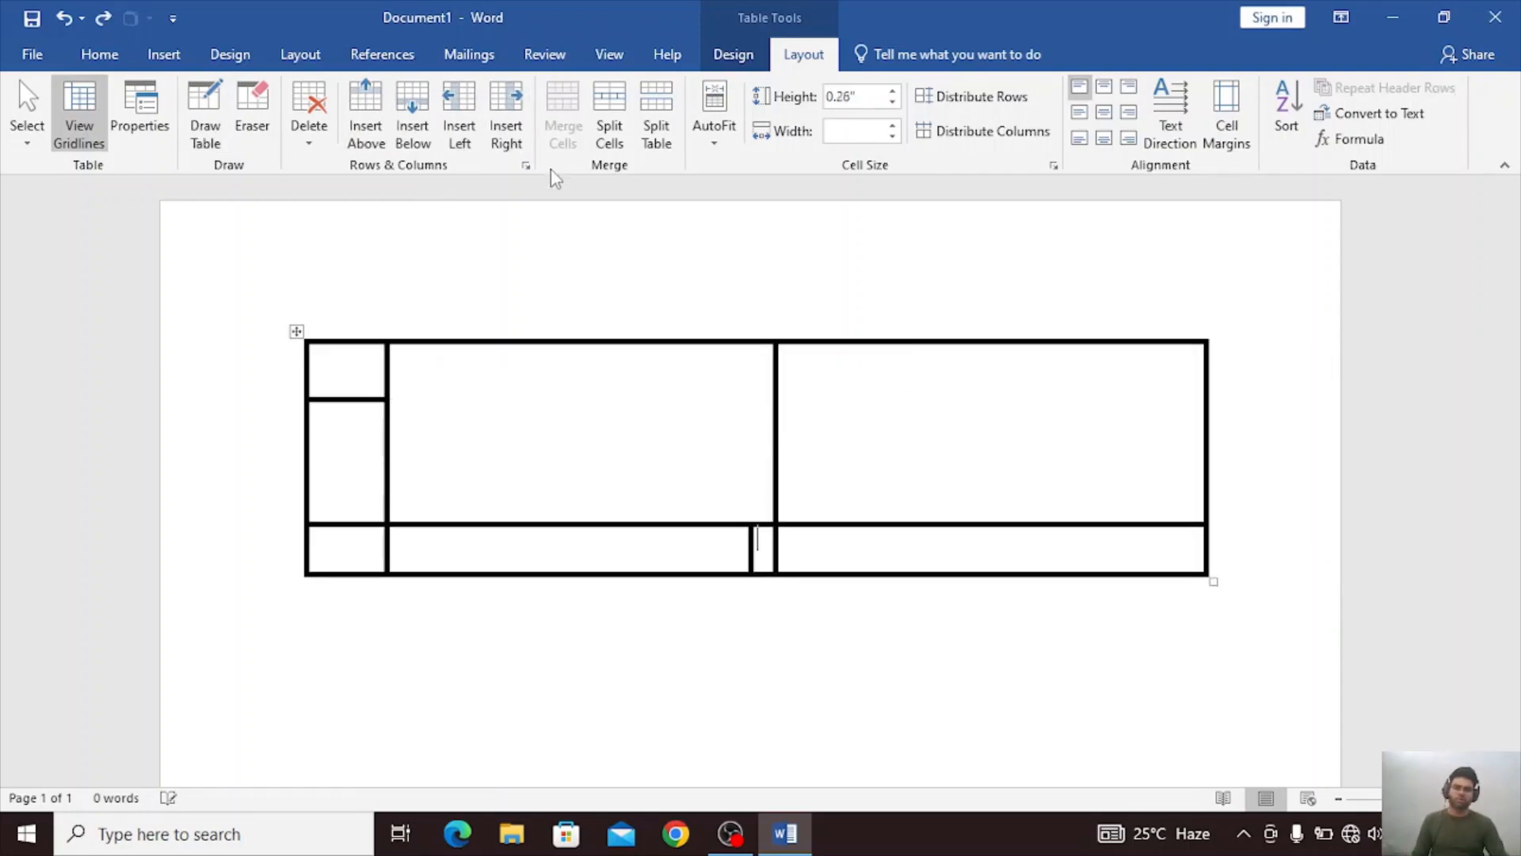
key("ctrl+z")
key("ctrl+z")
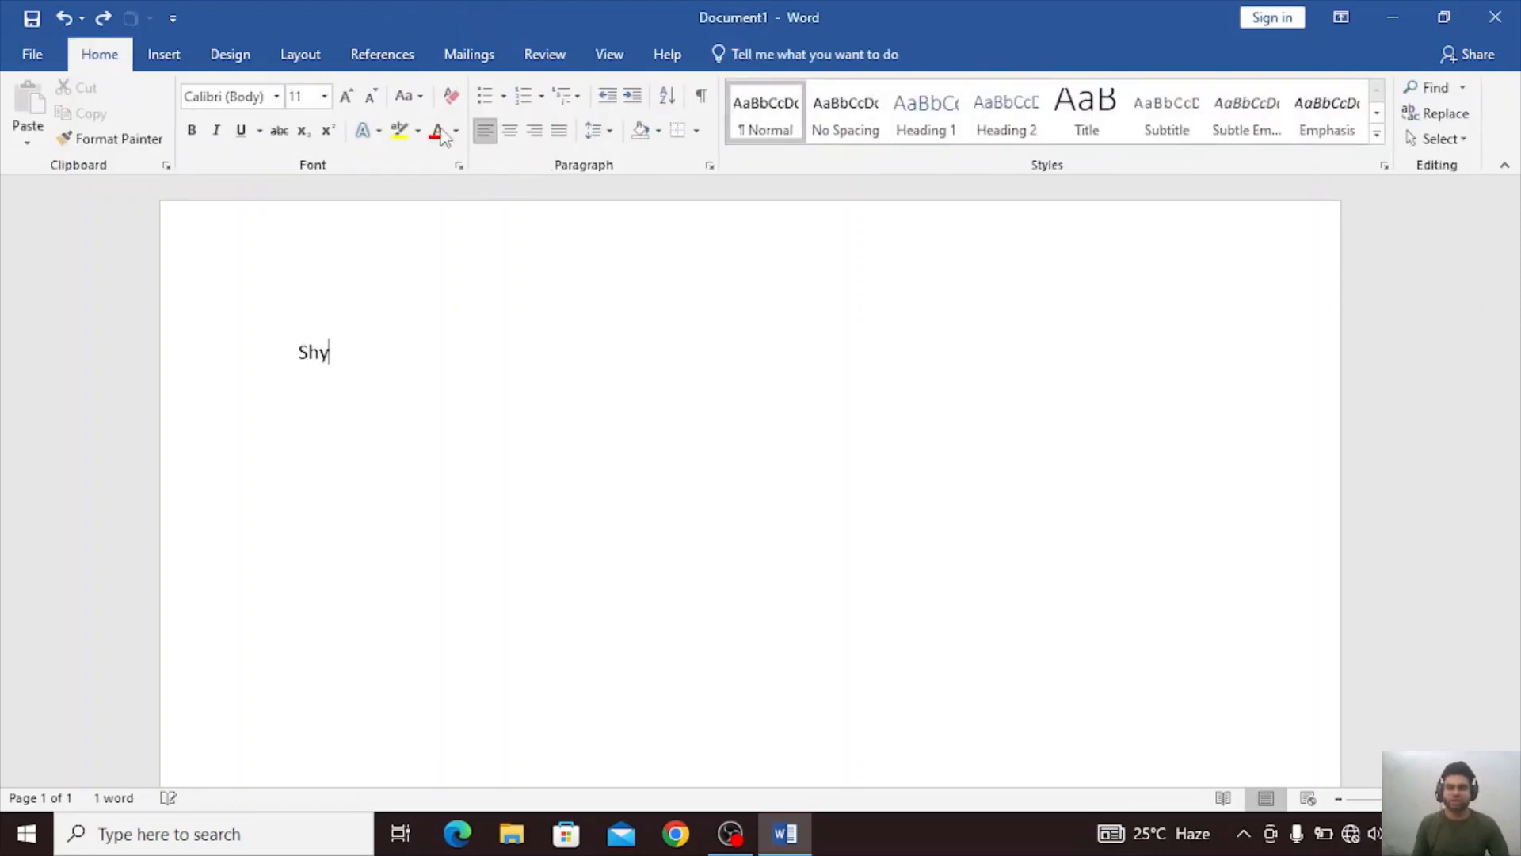
left_click(155, 53)
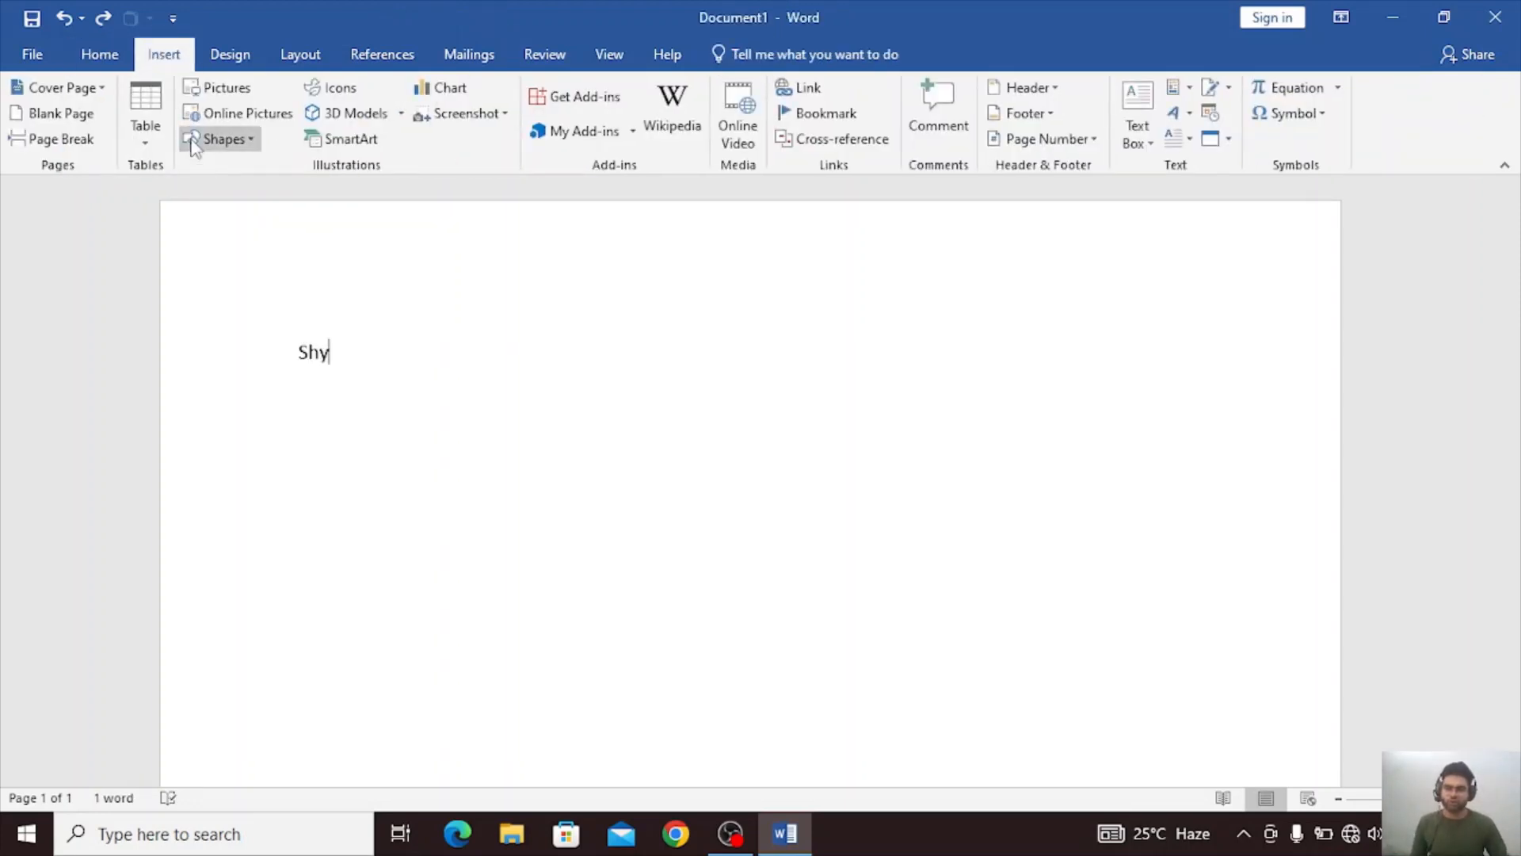
left_click(142, 126)
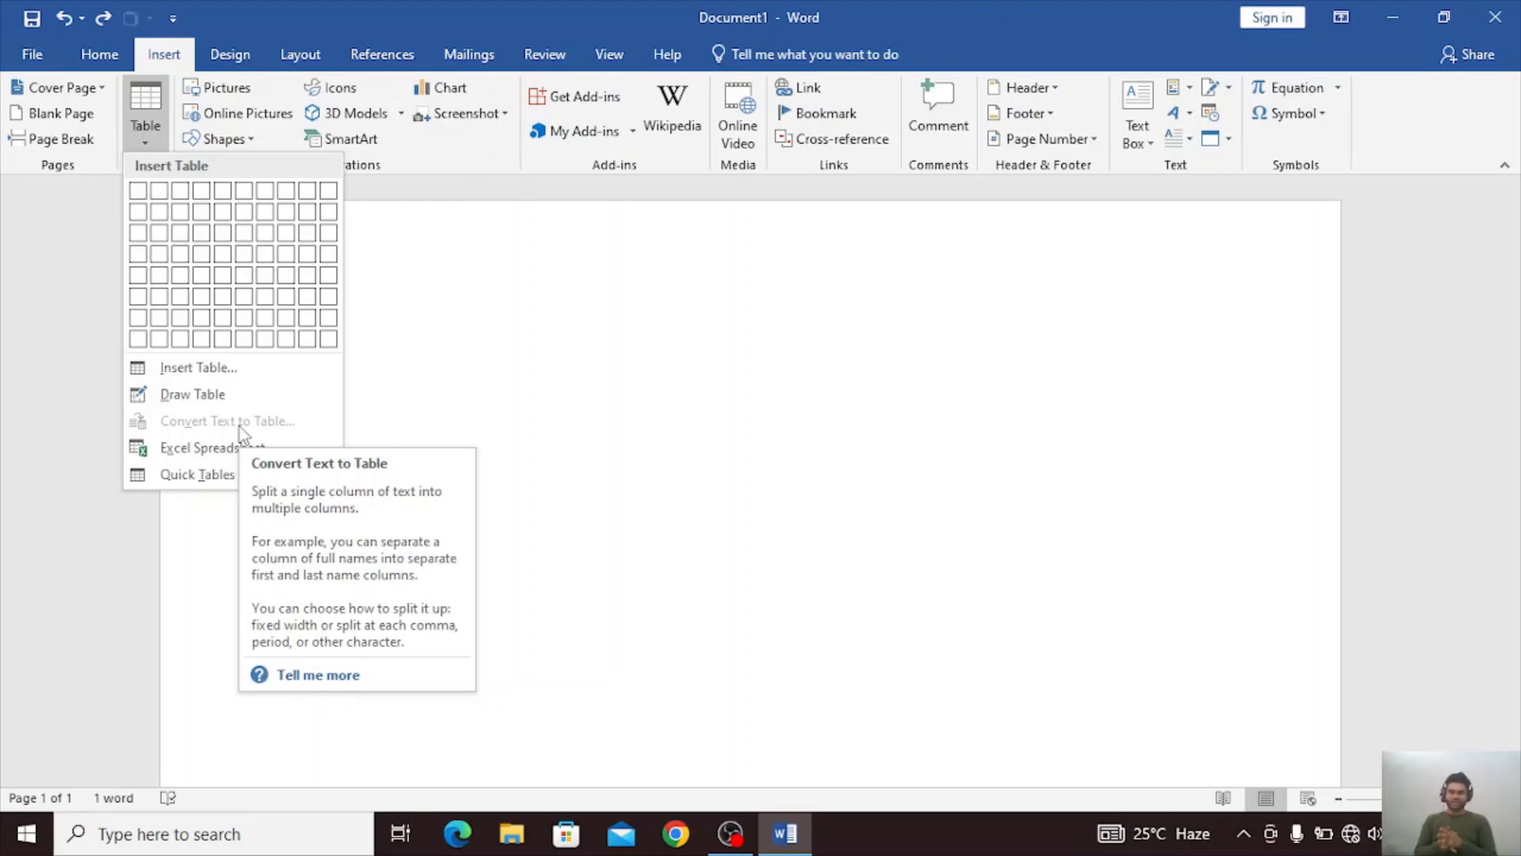
left_click(615, 454)
Delete the existing word and generate sample paragraphs in its place with =rand().
key("BackSpace")
key("BackSpace")
key("BackSpace")
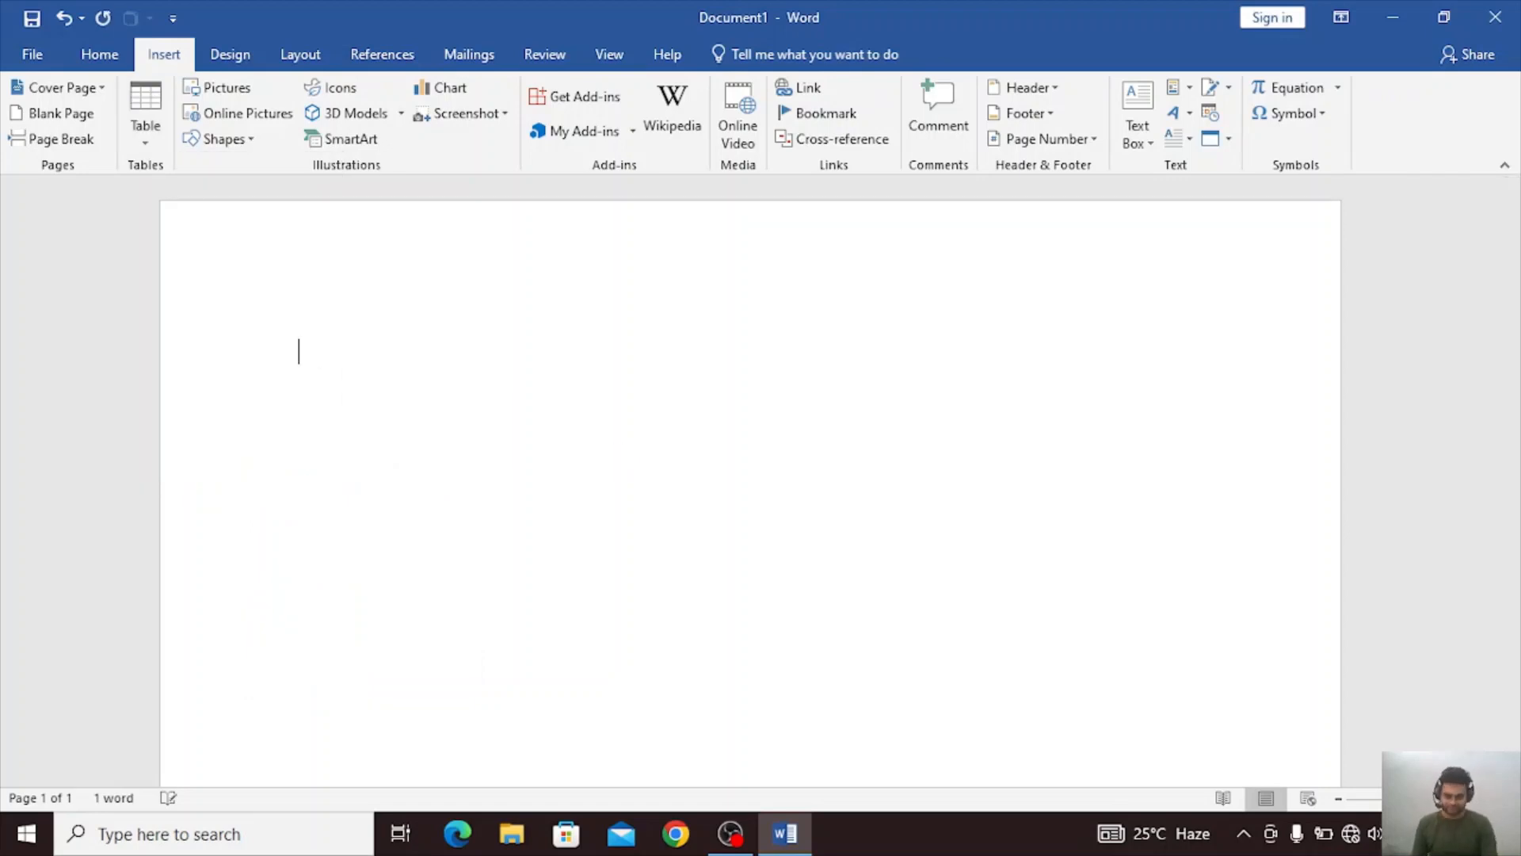
type("=ran")
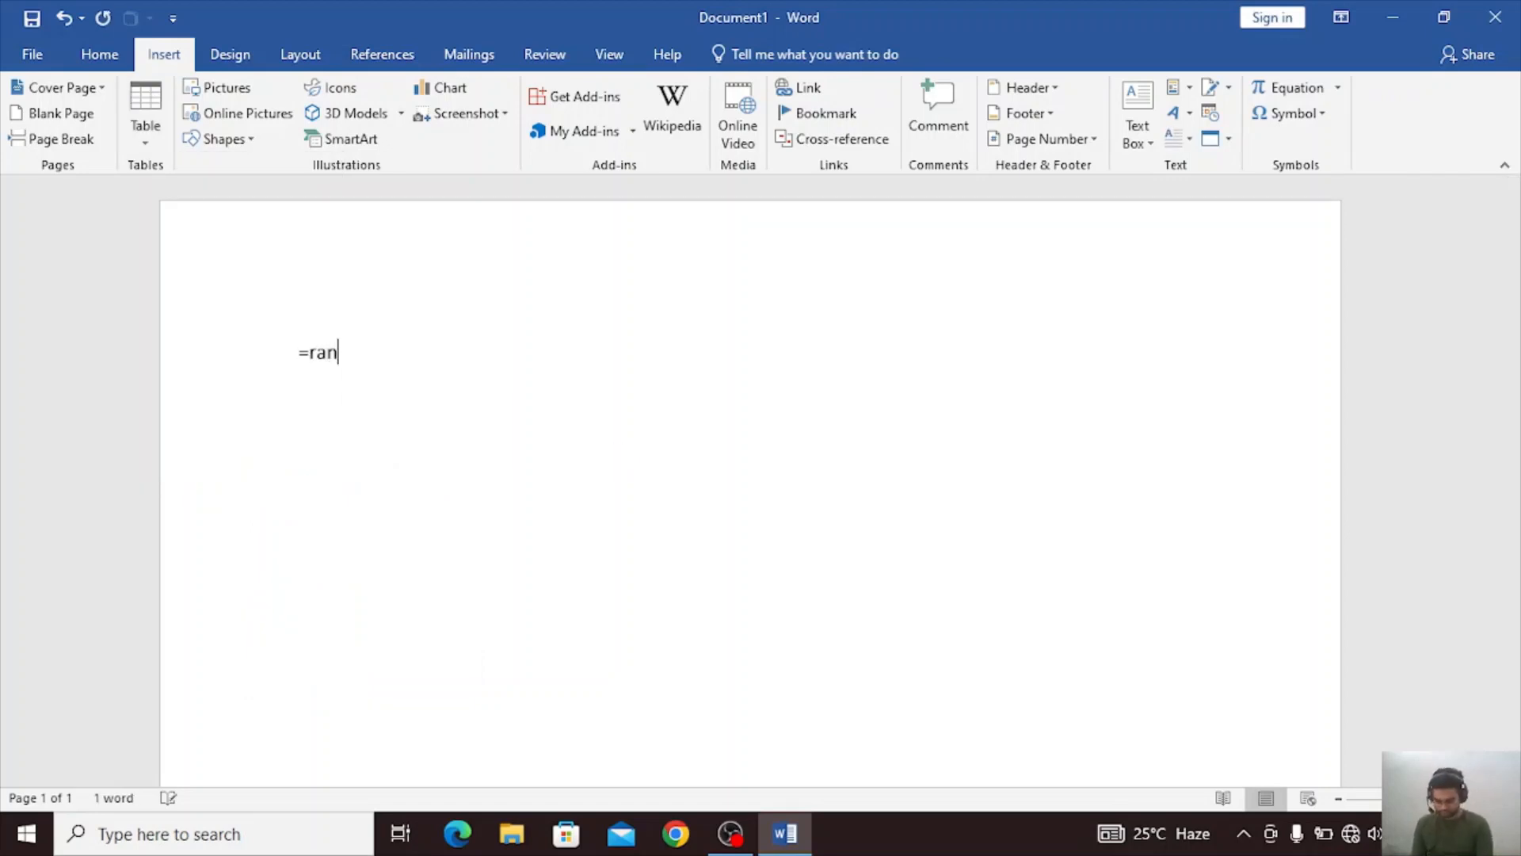
type("d()")
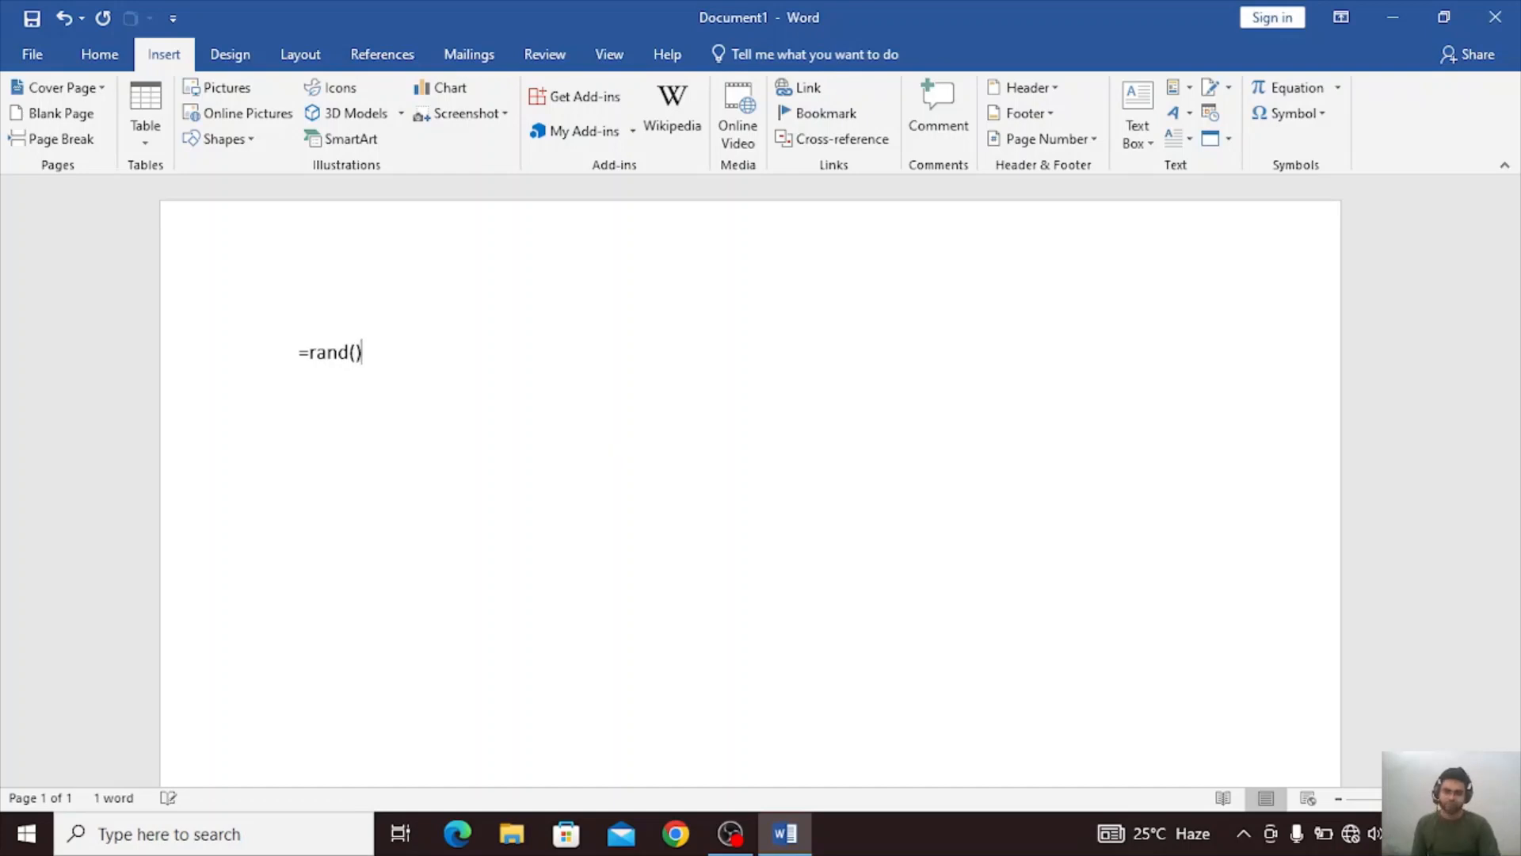
key("Return")
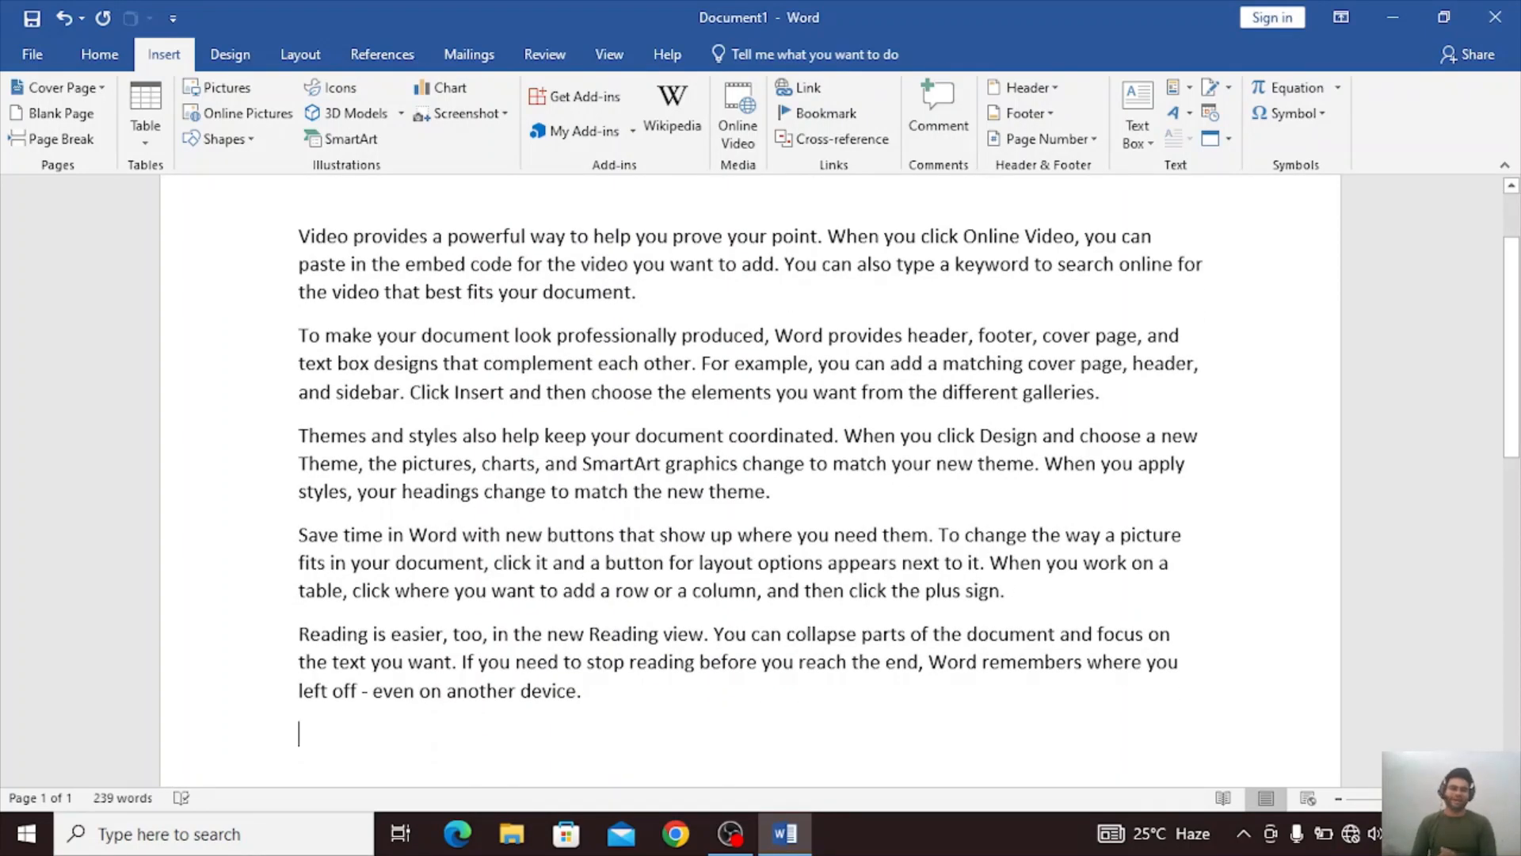
Select all the sample text and open the Convert Text to Table settings.
scroll(750, 476, "up", 3)
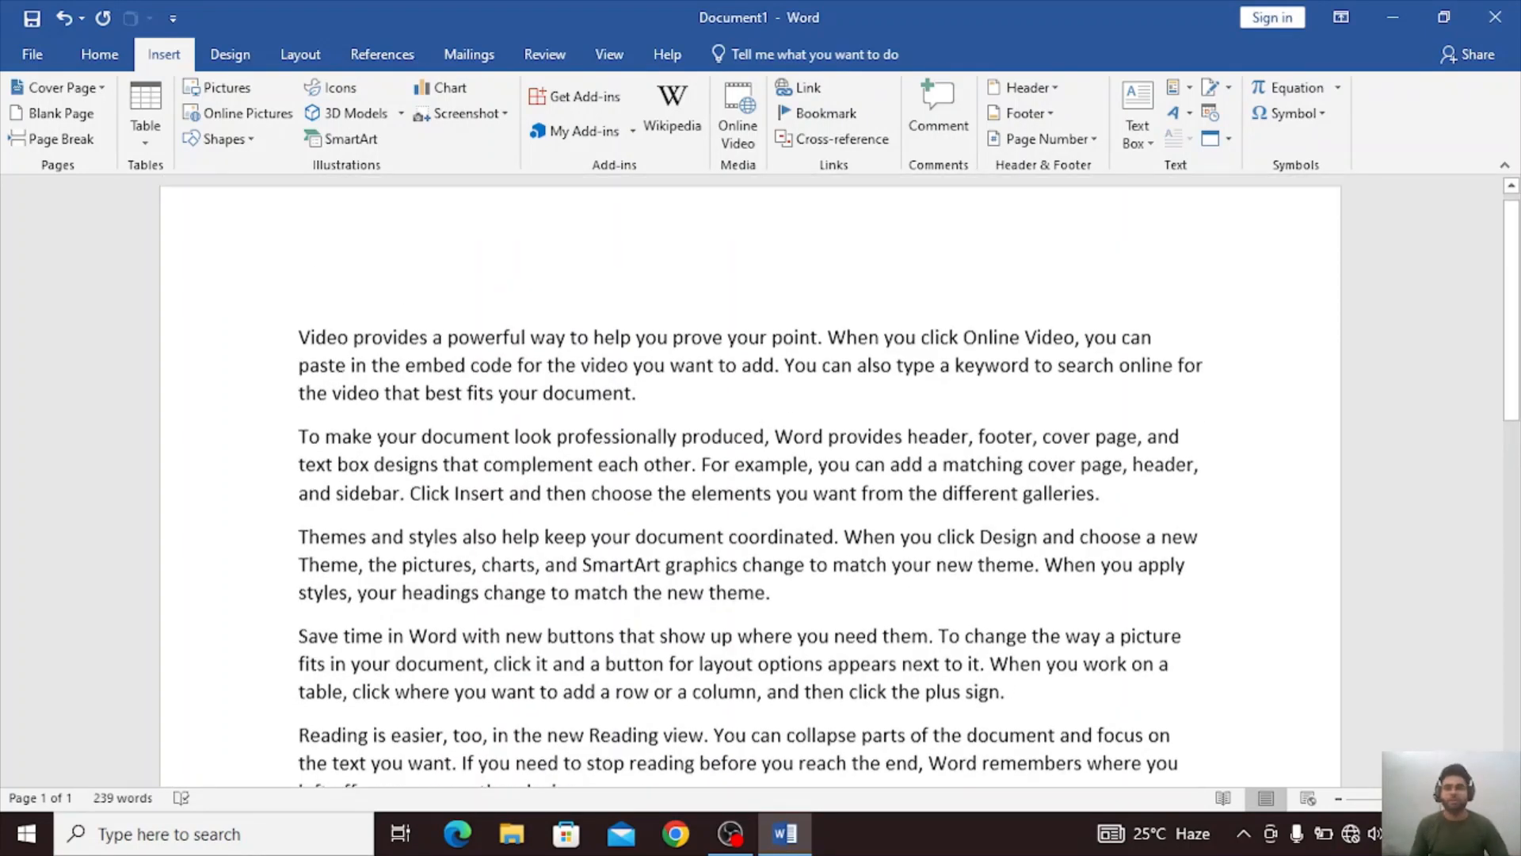
left_click(155, 102)
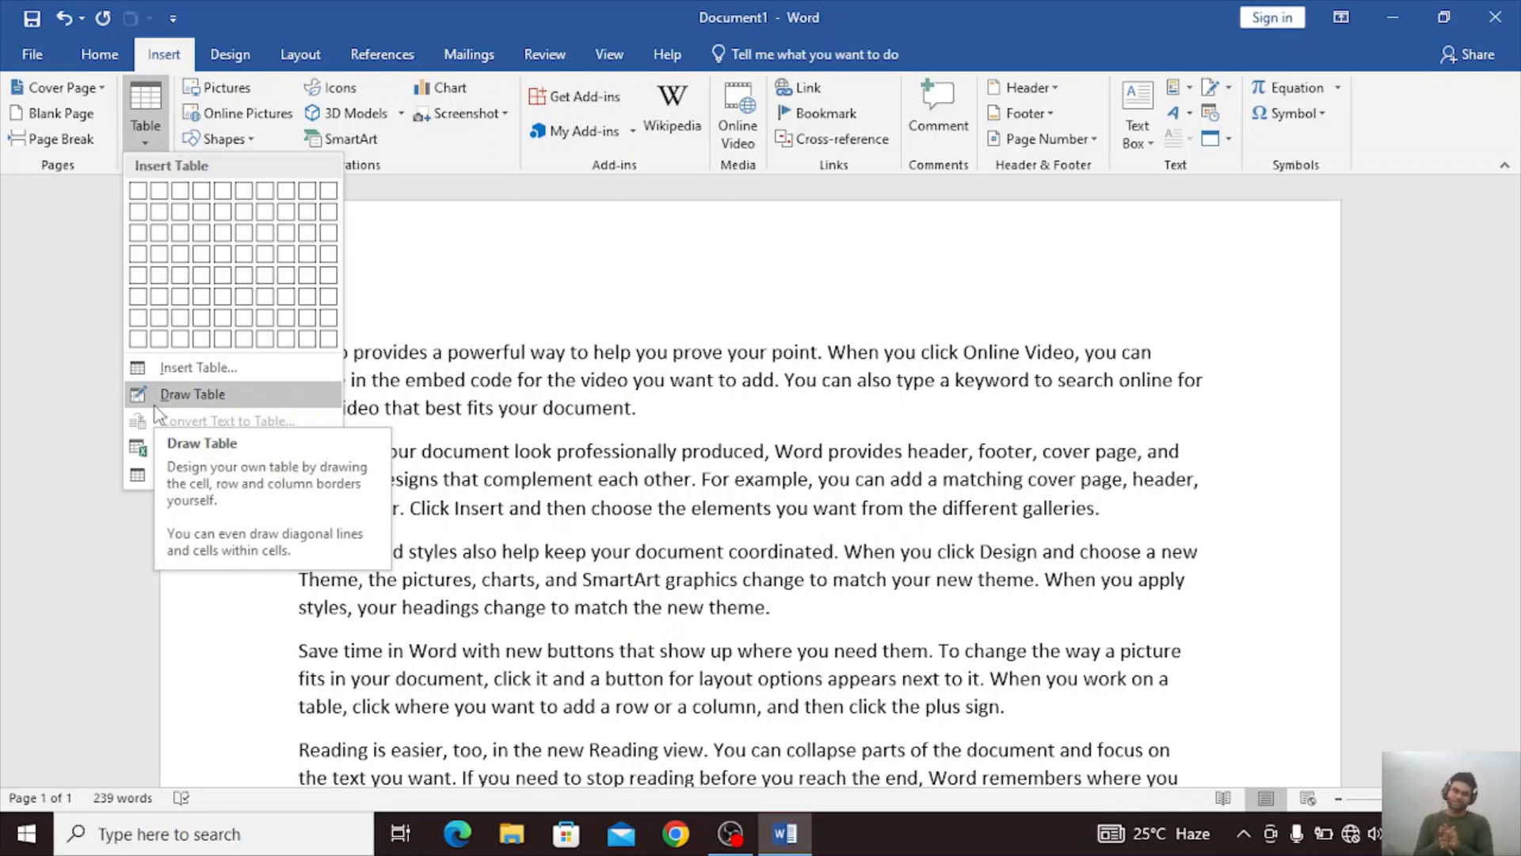
left_click(1055, 235)
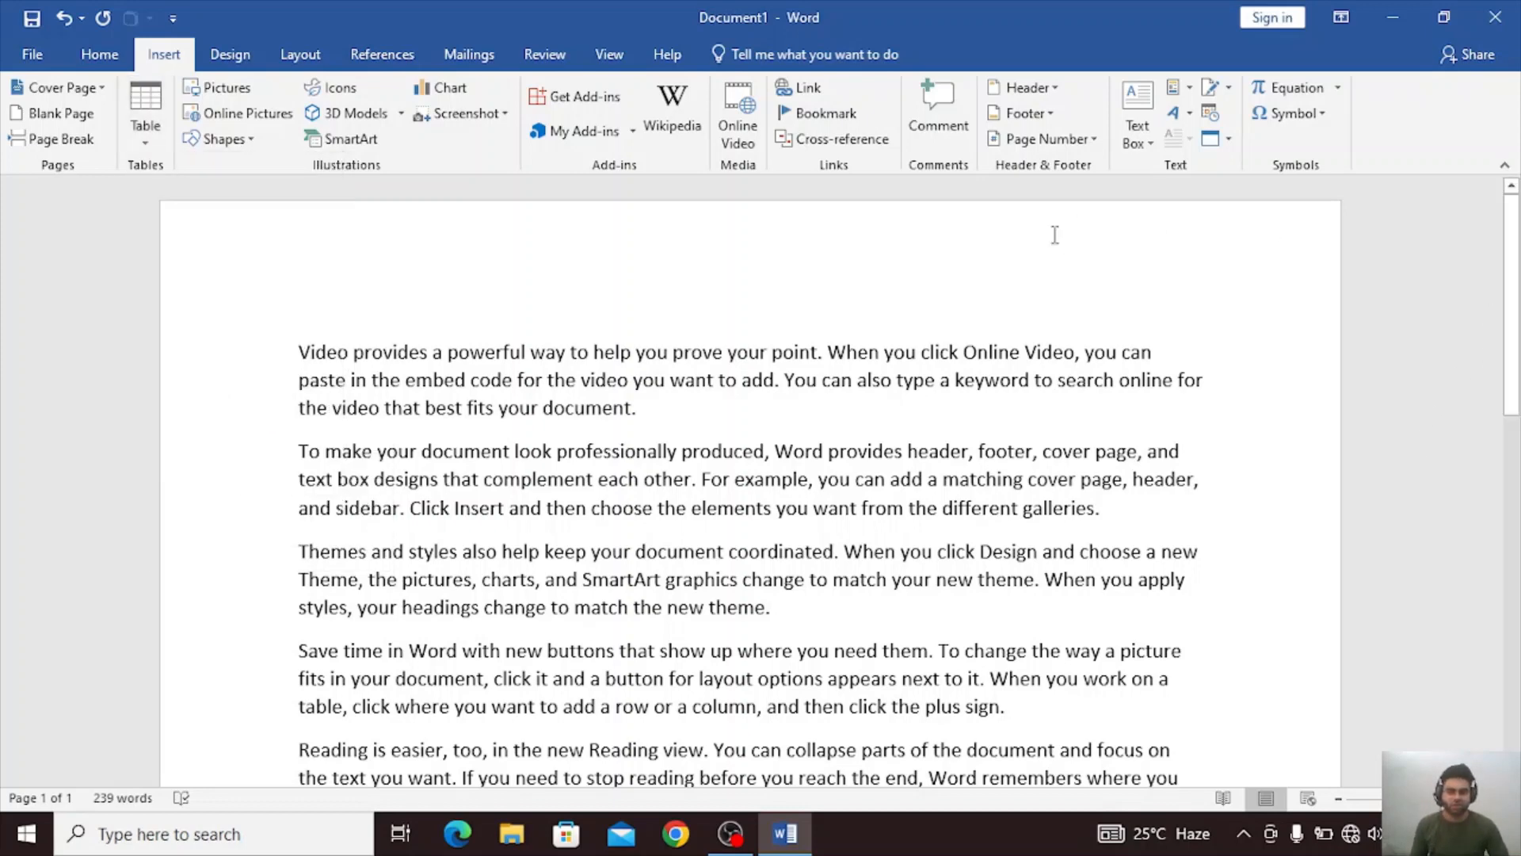
key("ctrl+a")
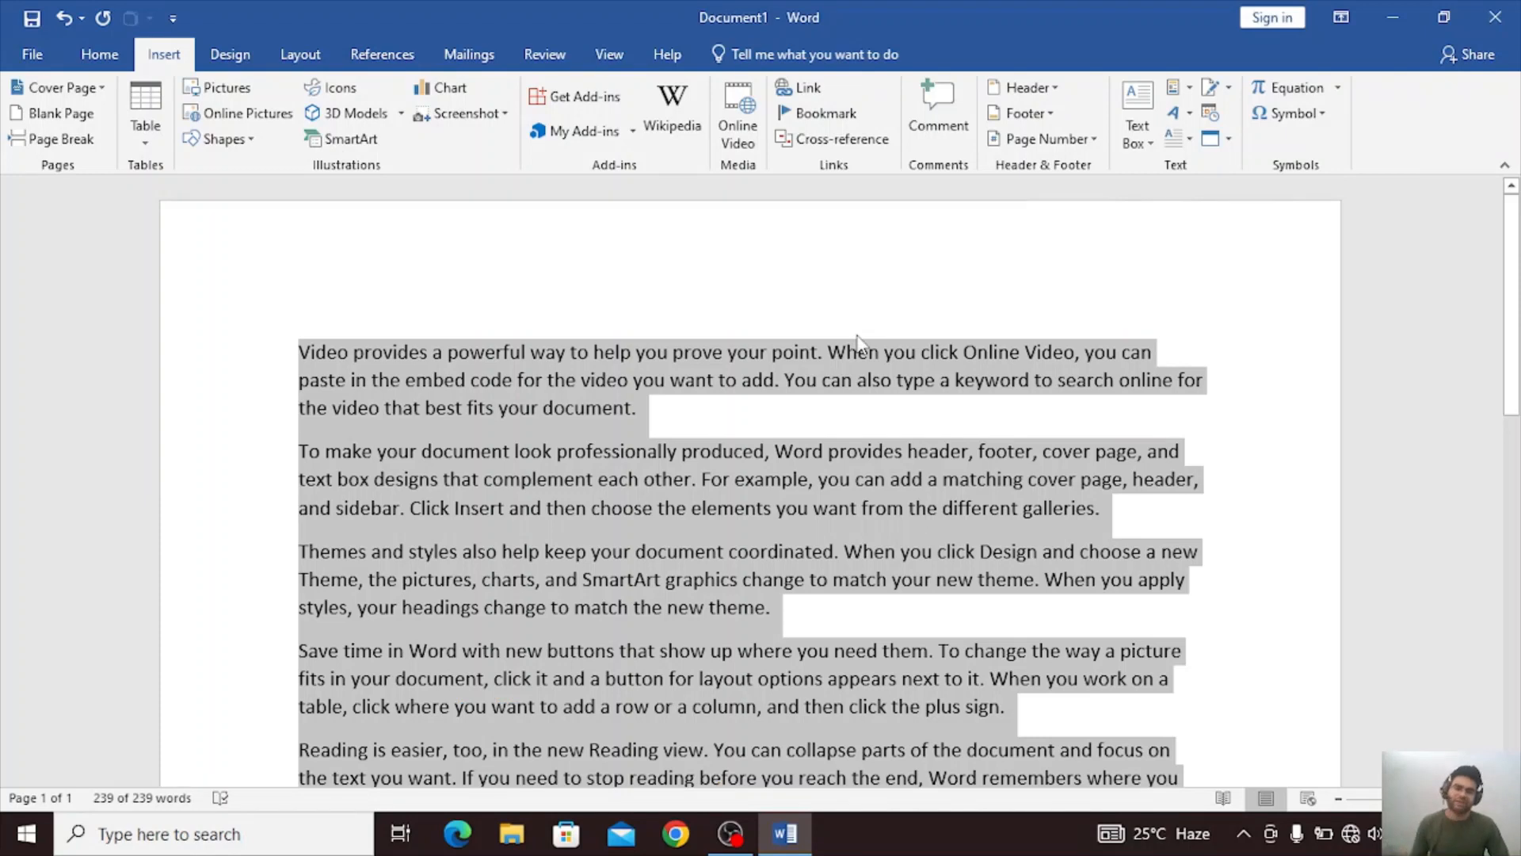
scroll(683, 411, "down", 2)
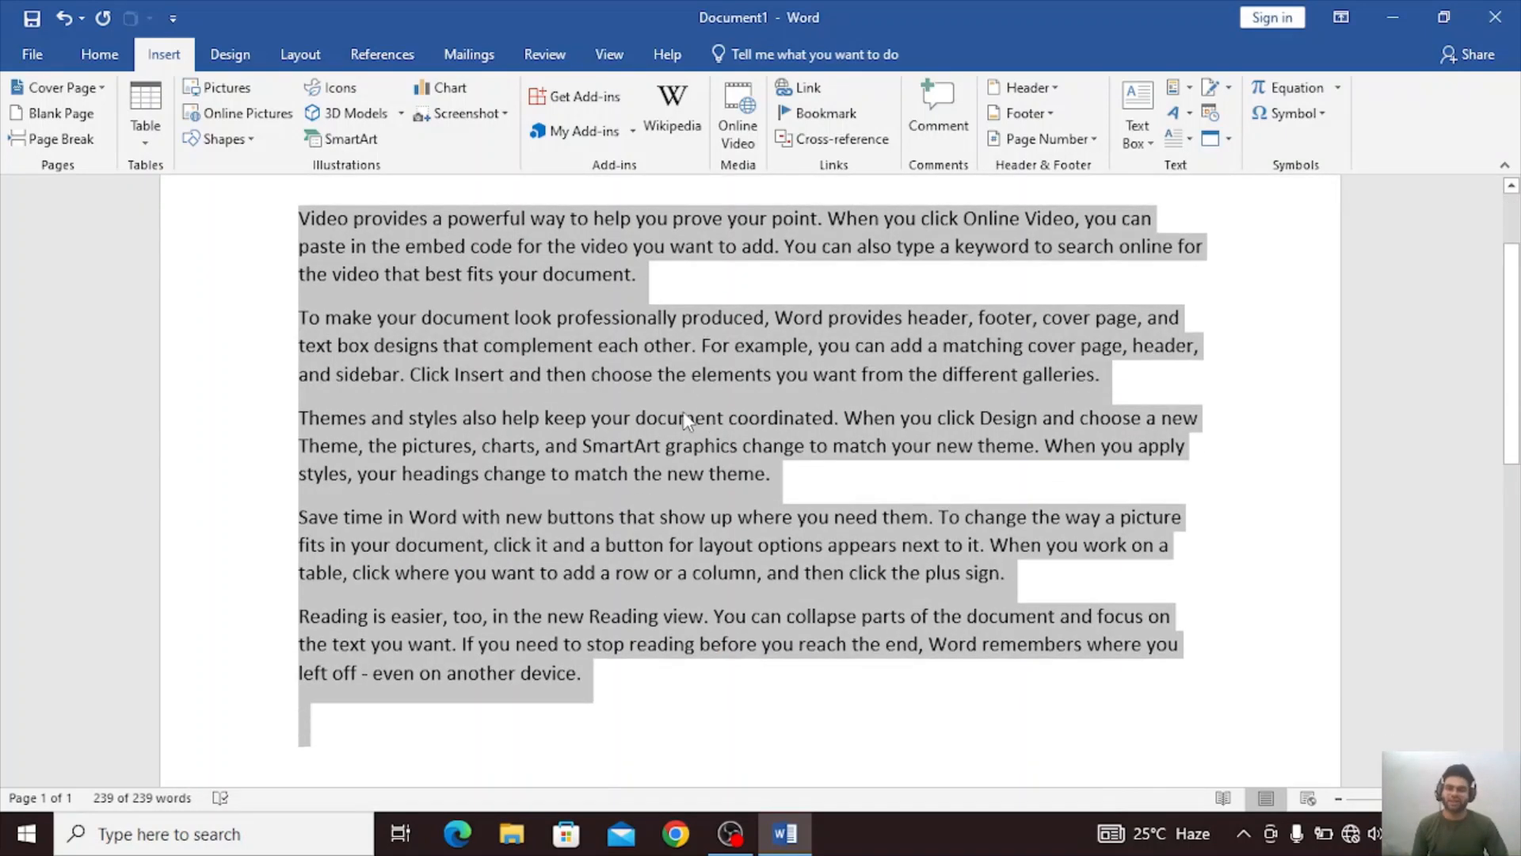
left_click(137, 132)
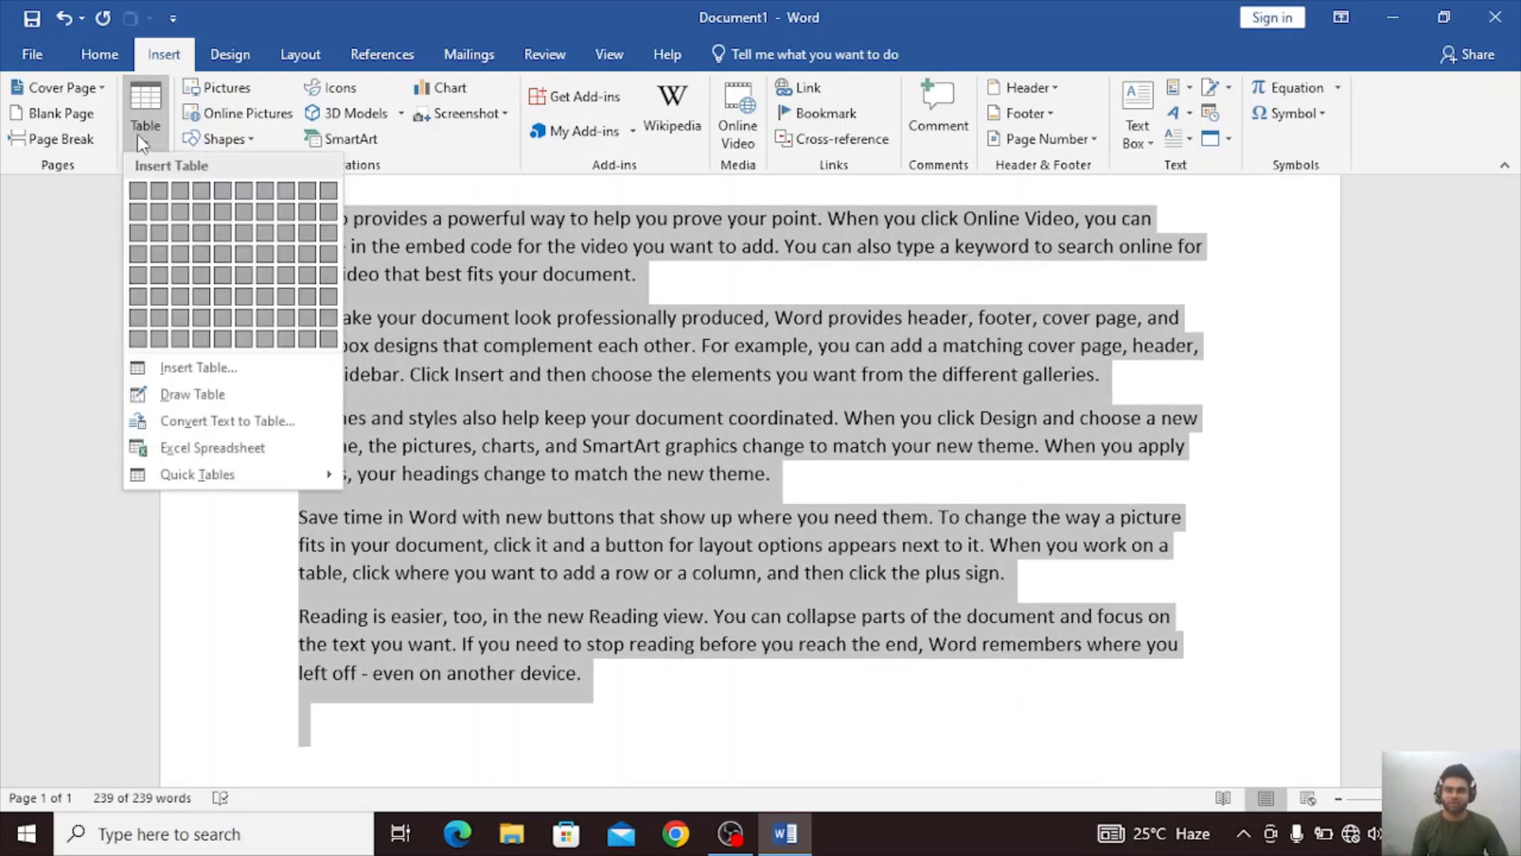
left_click(176, 420)
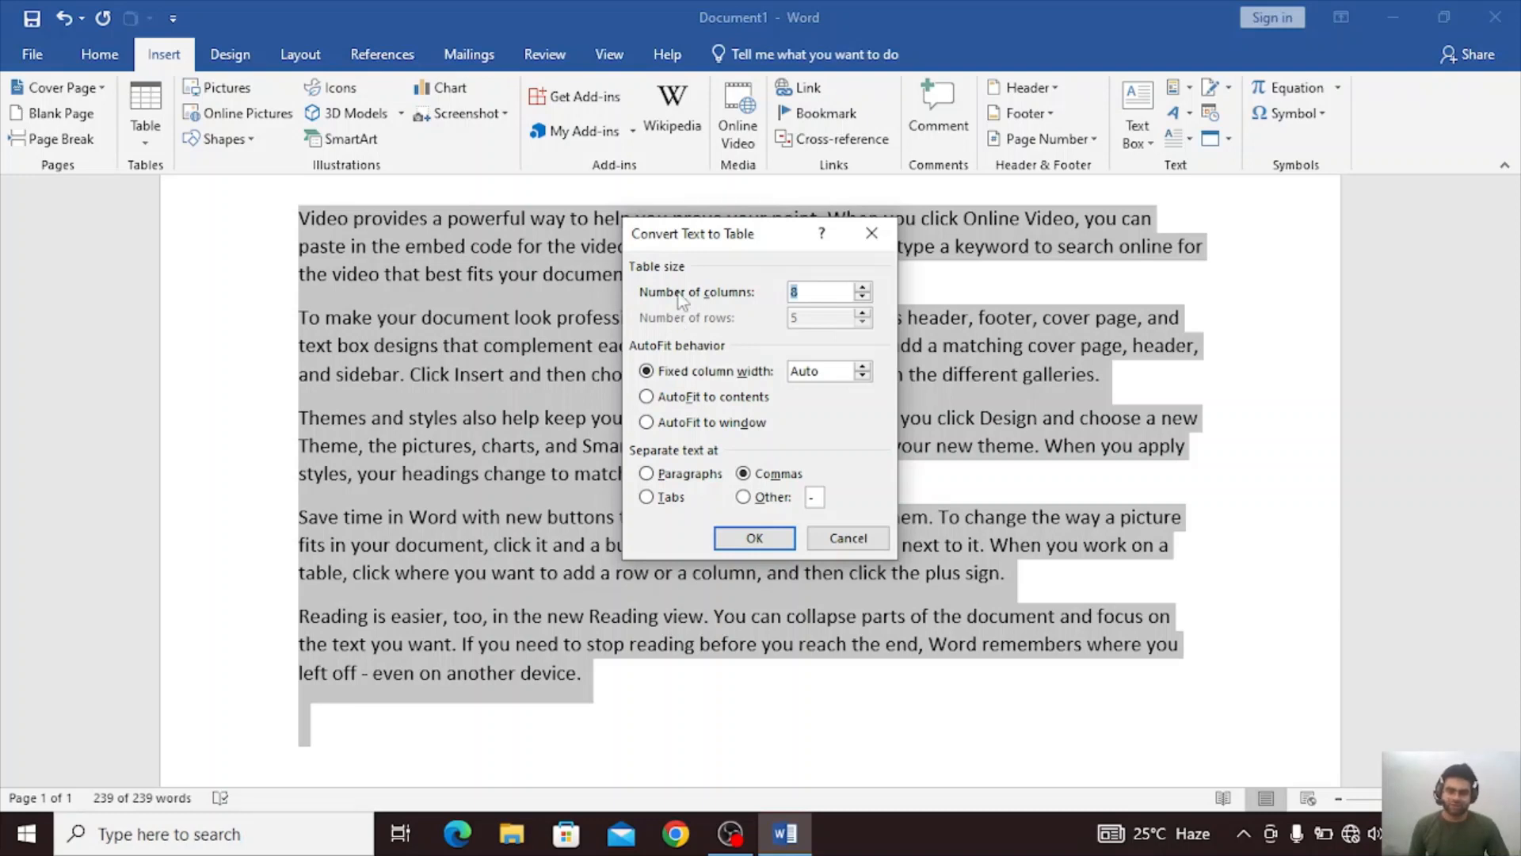
Convert the selected text to a table with 5 columns, Auto fixed column width and commas as the separator.
key("BackSpace")
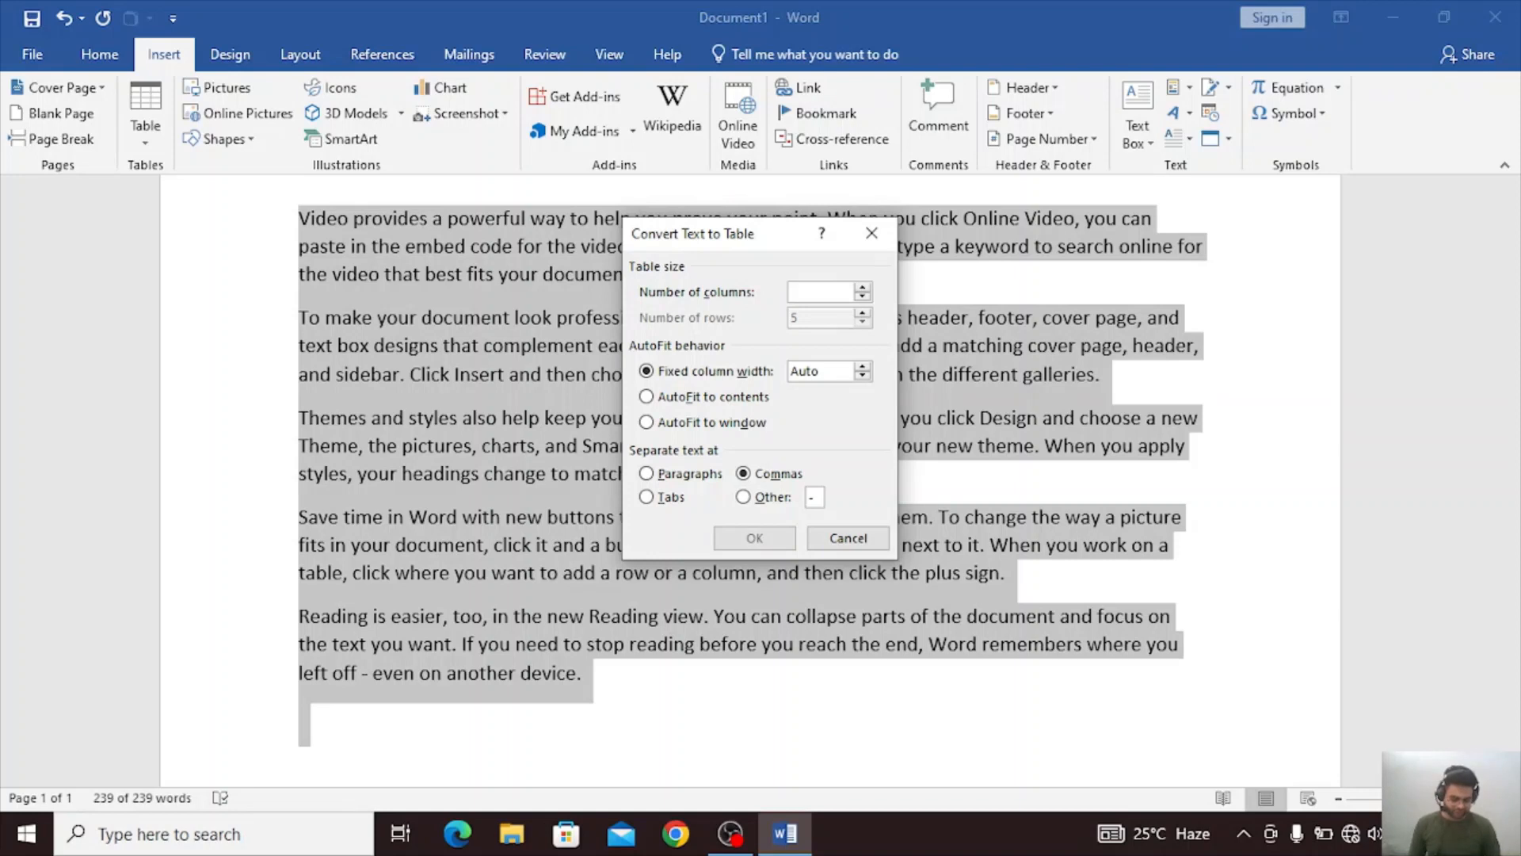
type("5")
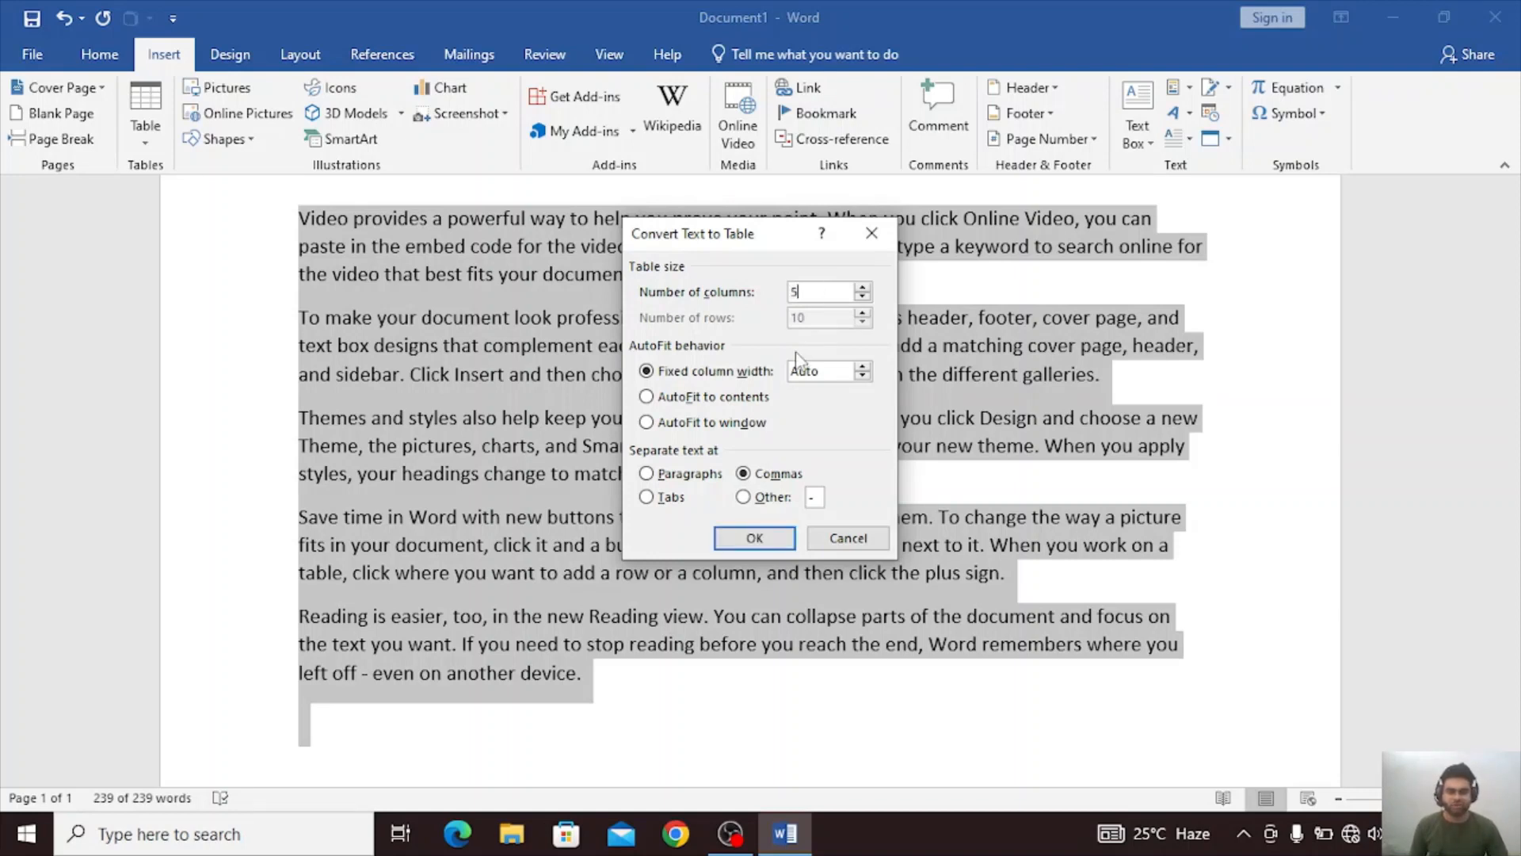
key("BackSpace")
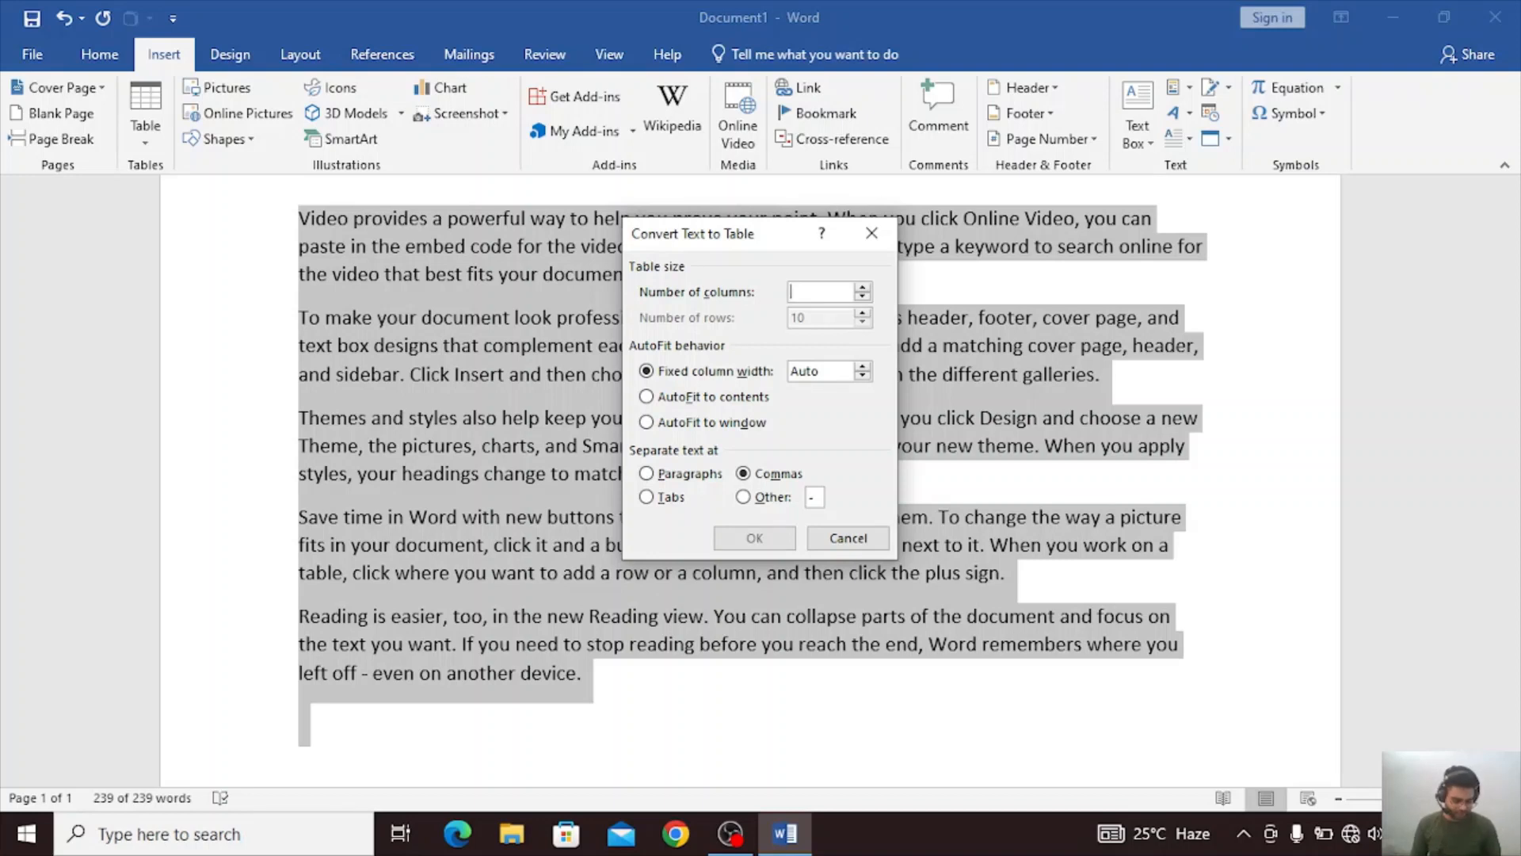
type("8")
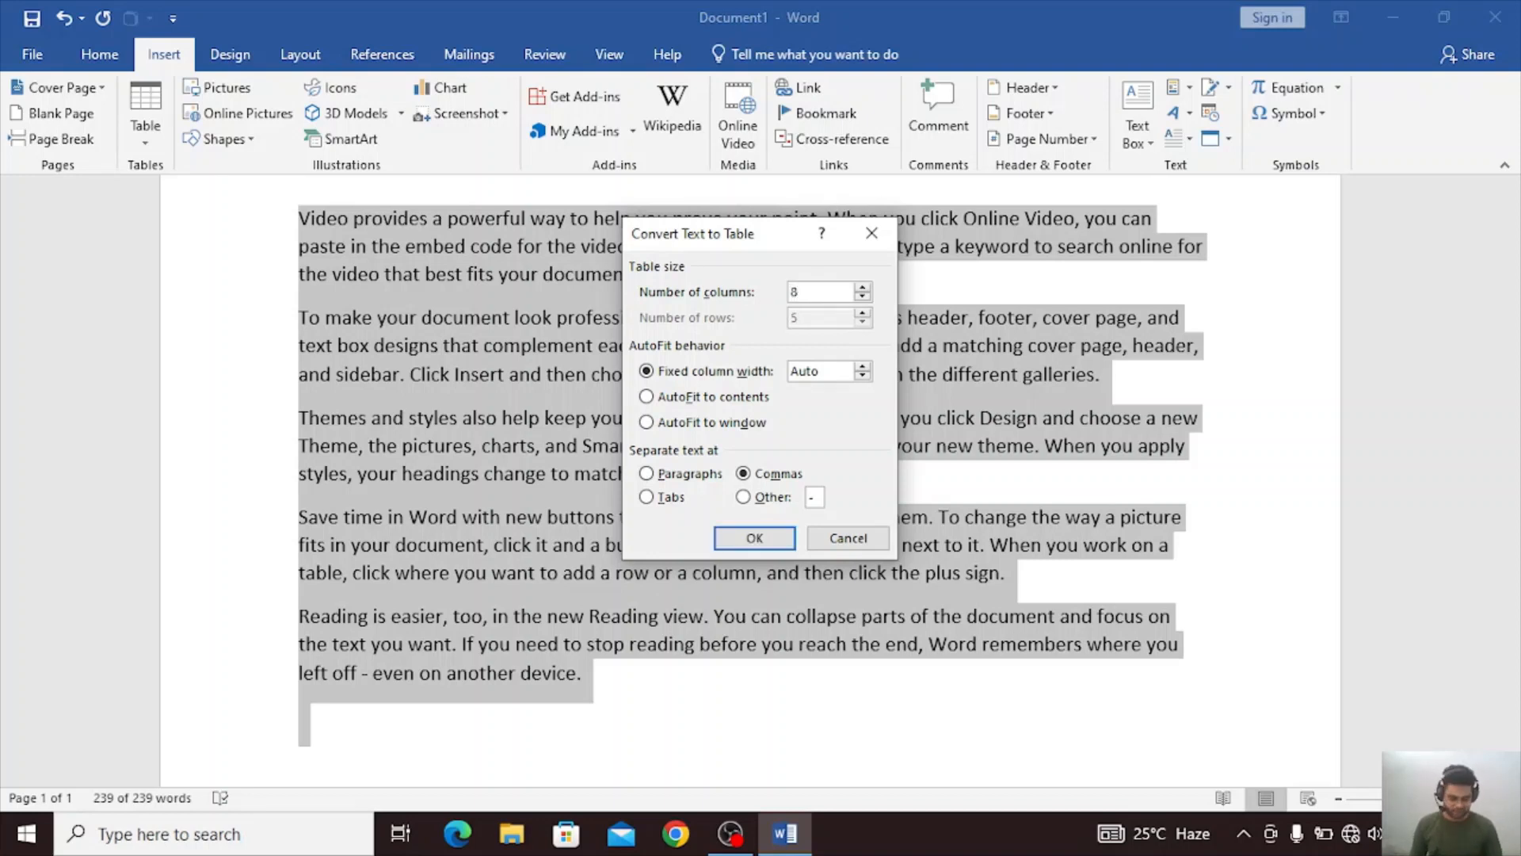
key("BackSpace")
type("4")
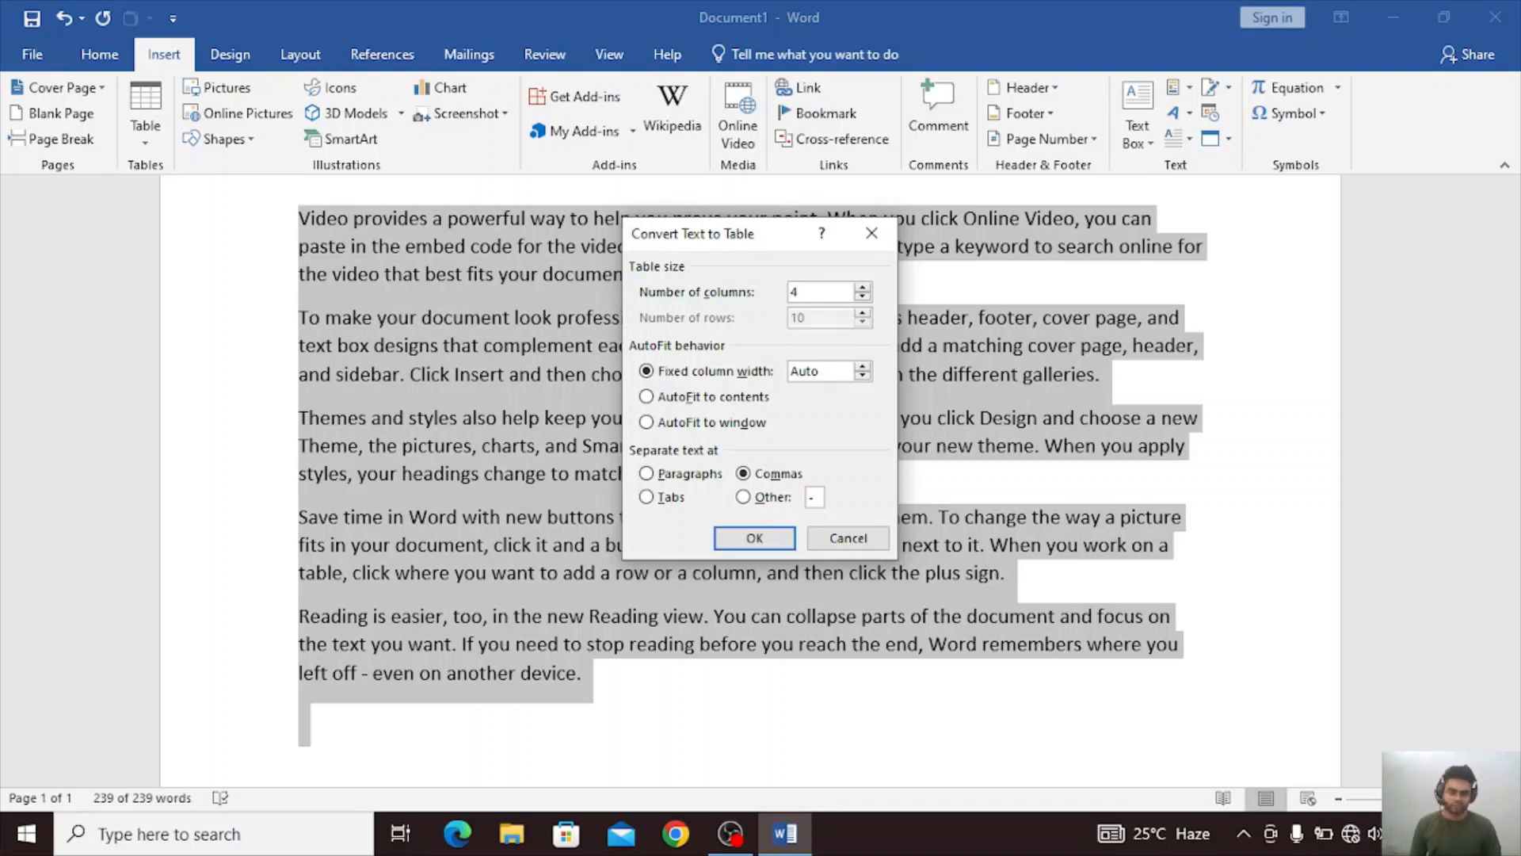
key("BackSpace")
type("5")
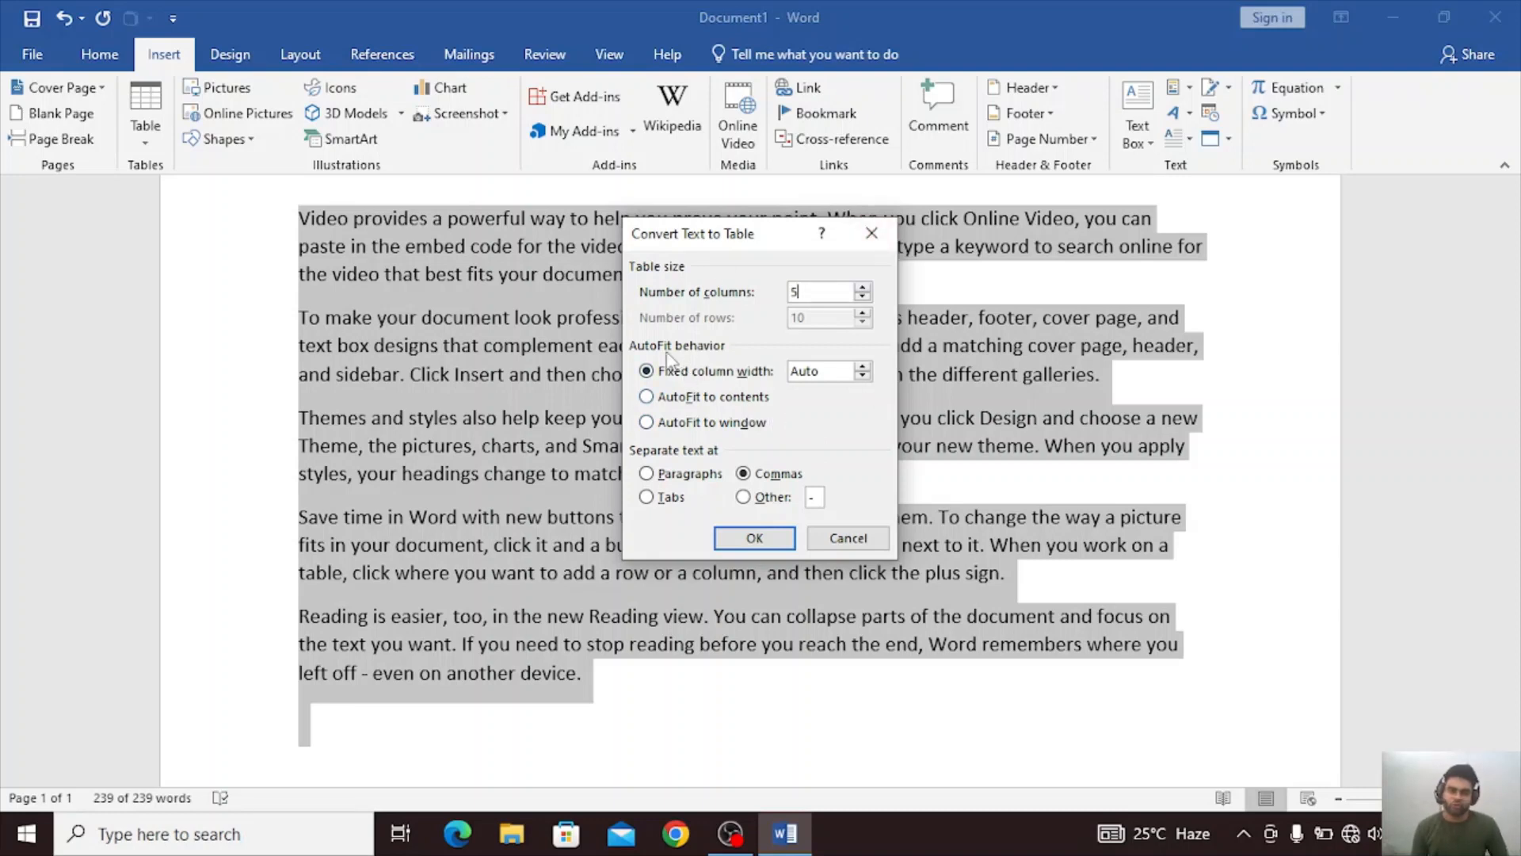
left_click(862, 377)
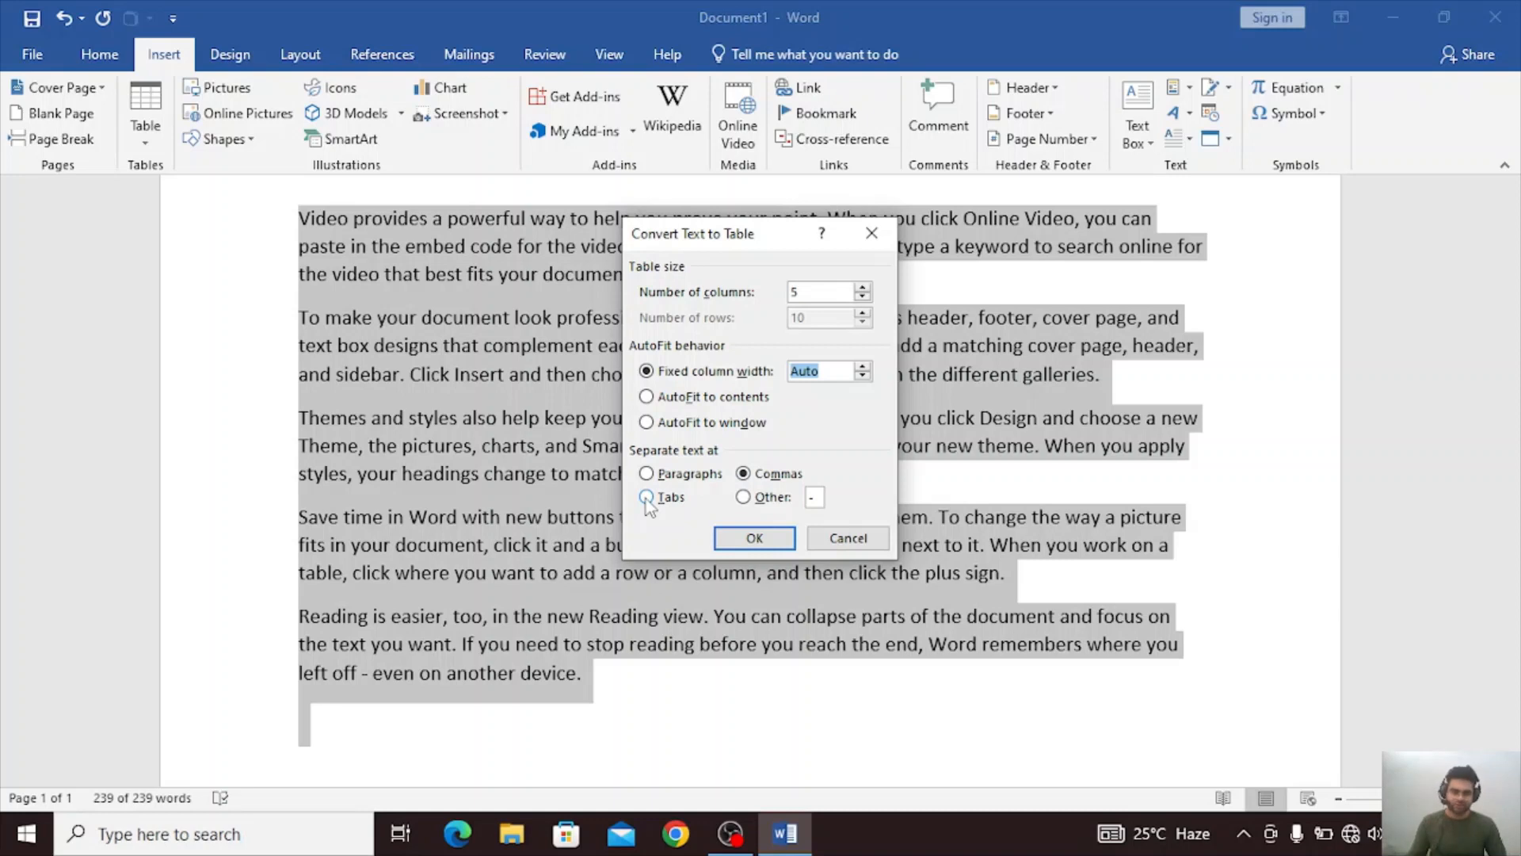
left_click(813, 498)
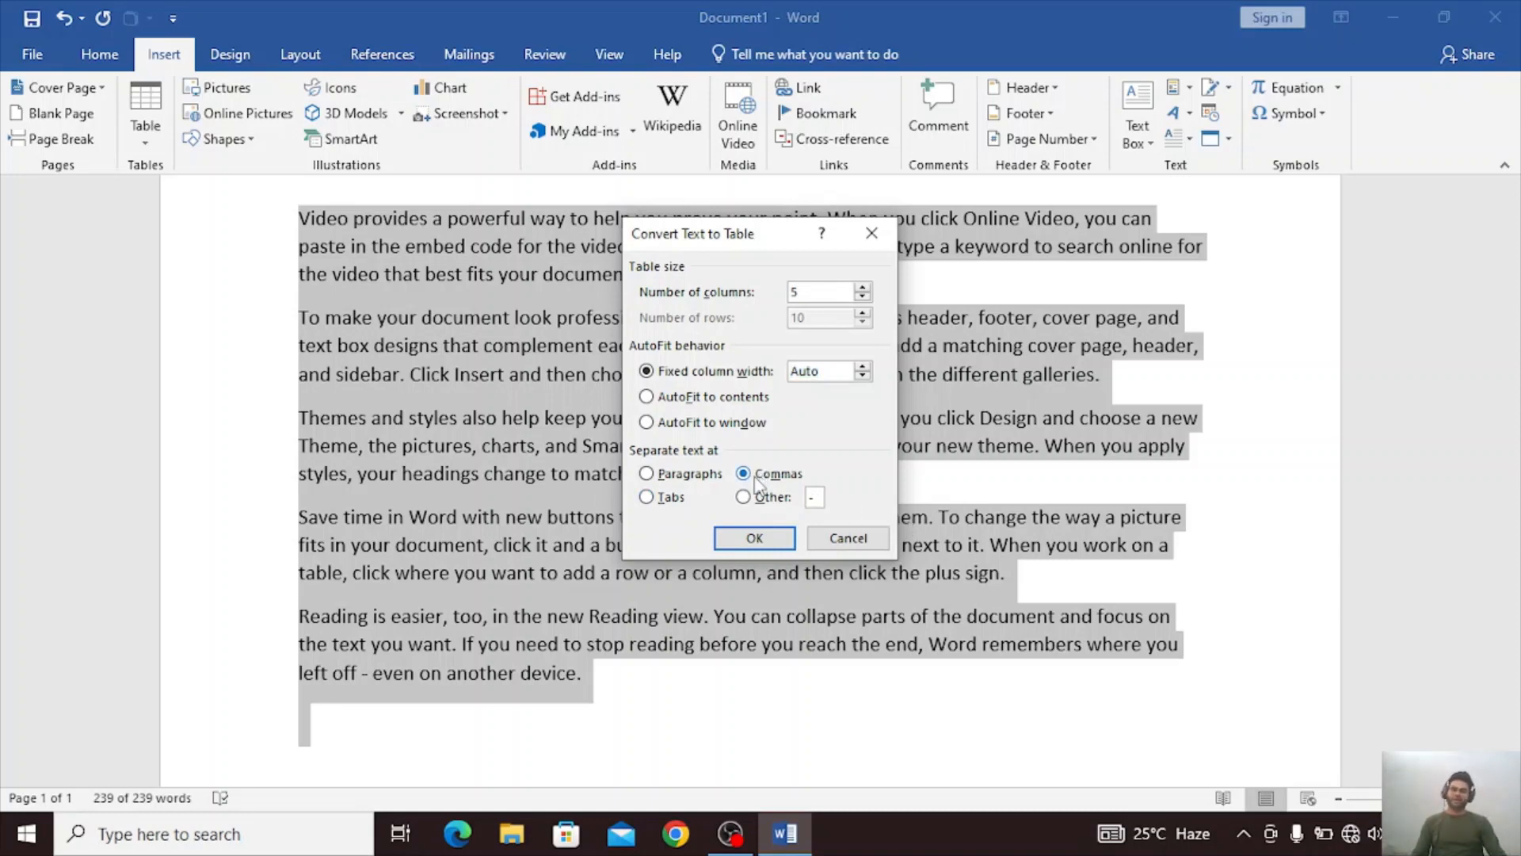
left_click(755, 538)
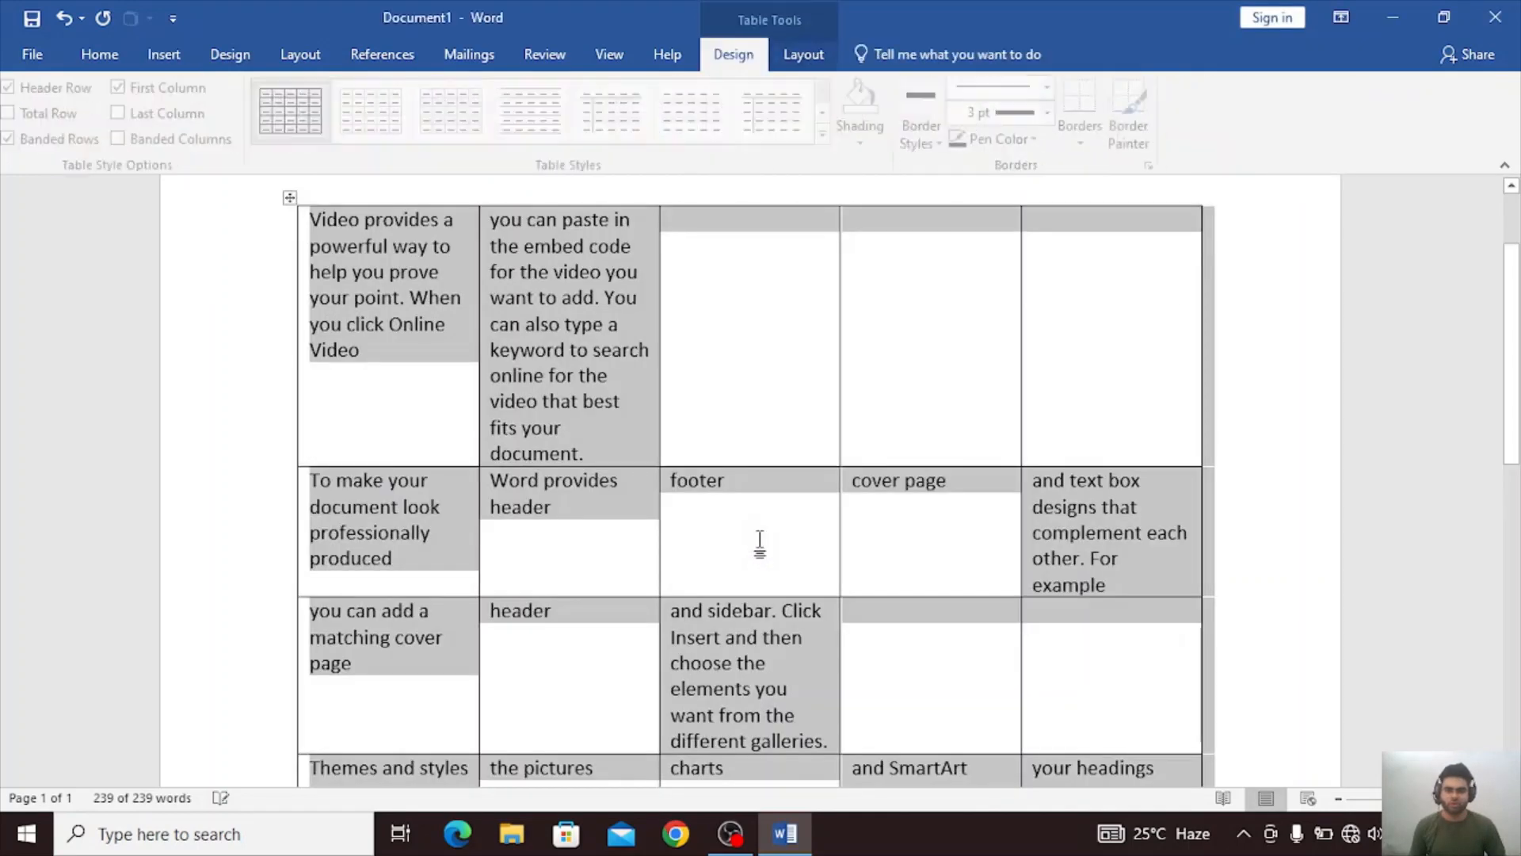
Examine how the text is distributed across the cells of the converted table, down to its last row.
scroll(713, 444, "down", 1)
scroll(714, 444, "up", 1)
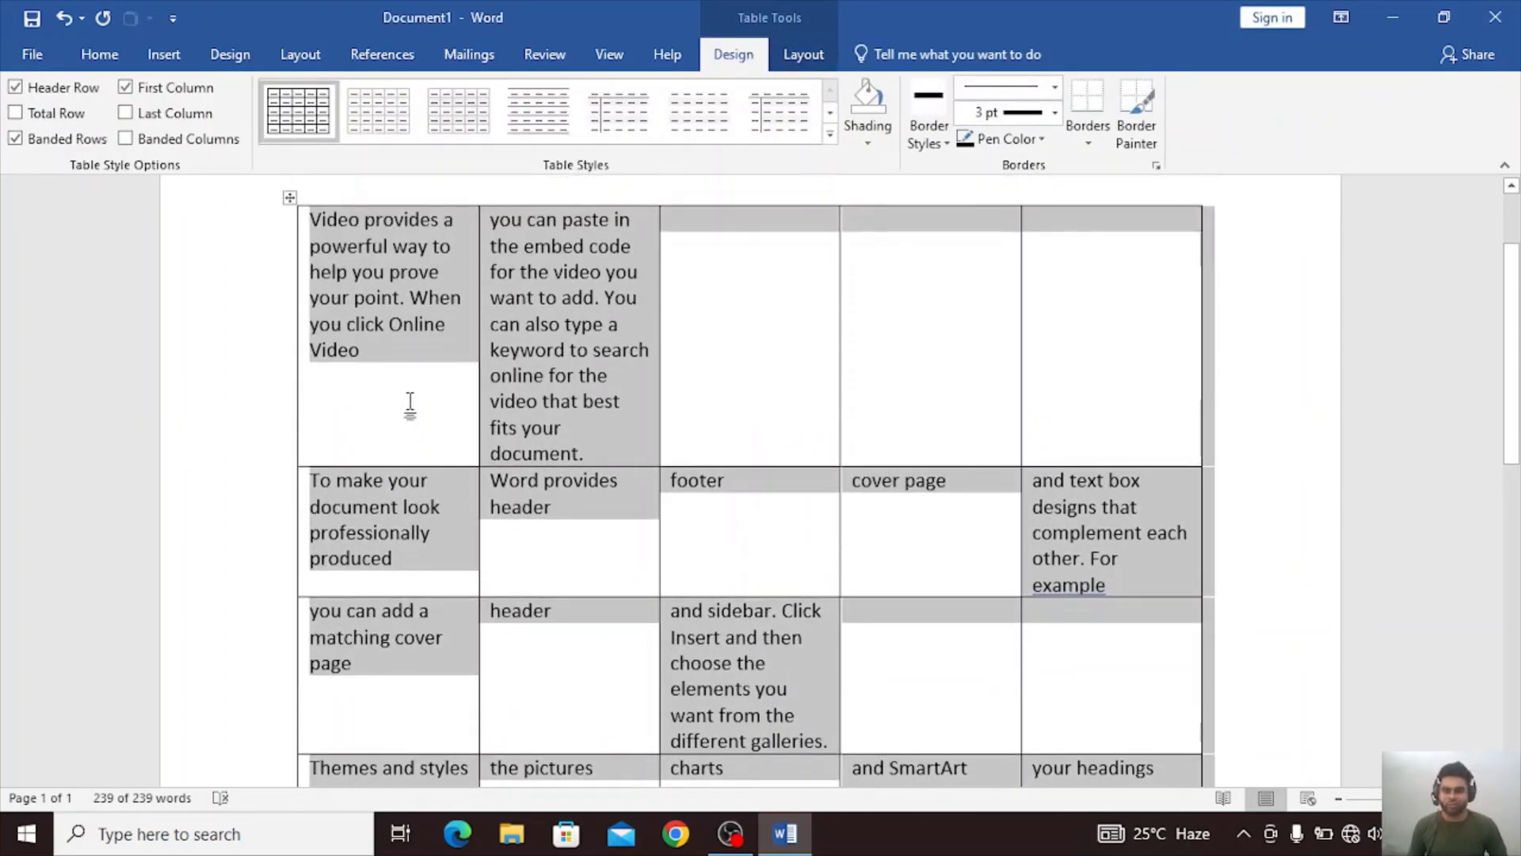
left_click(408, 401)
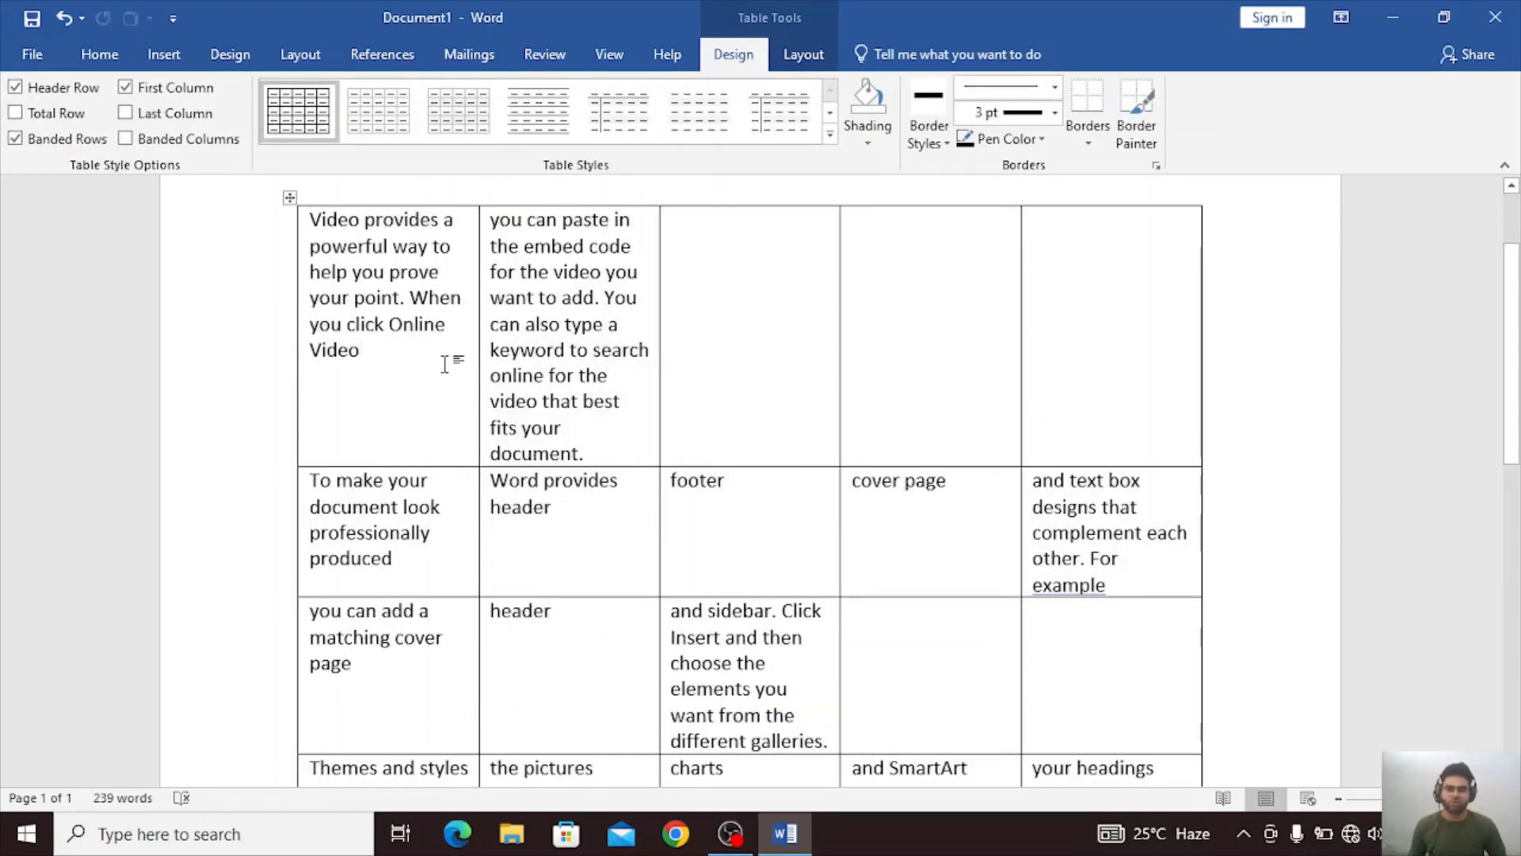
scroll(766, 381, "down", 1)
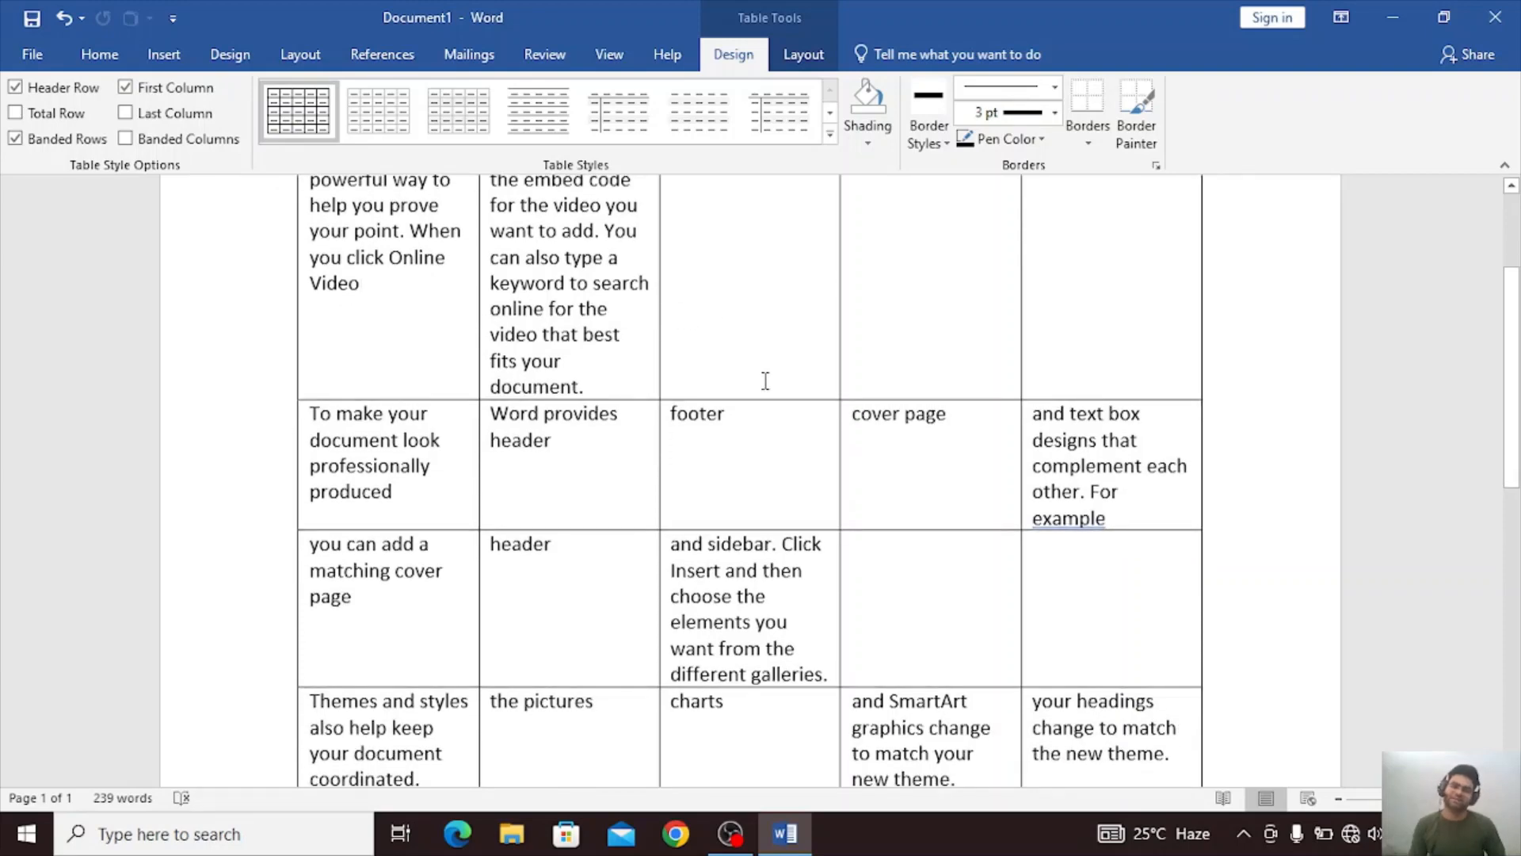
scroll(765, 381, "down", 6)
scroll(766, 382, "down", 3)
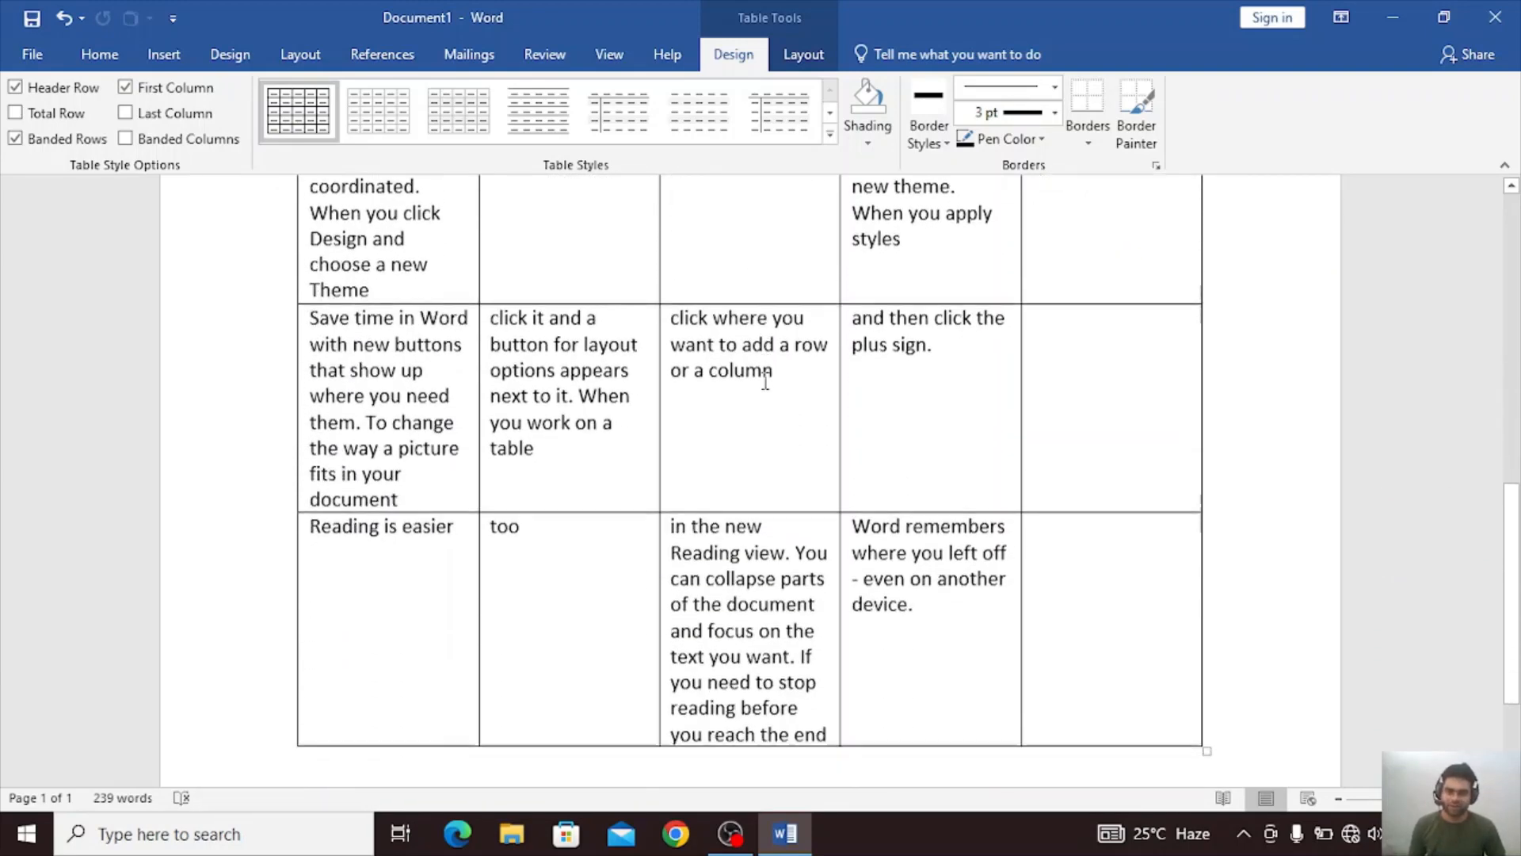
scroll(766, 381, "up", 7)
scroll(766, 382, "down", 3)
scroll(766, 383, "down", 6)
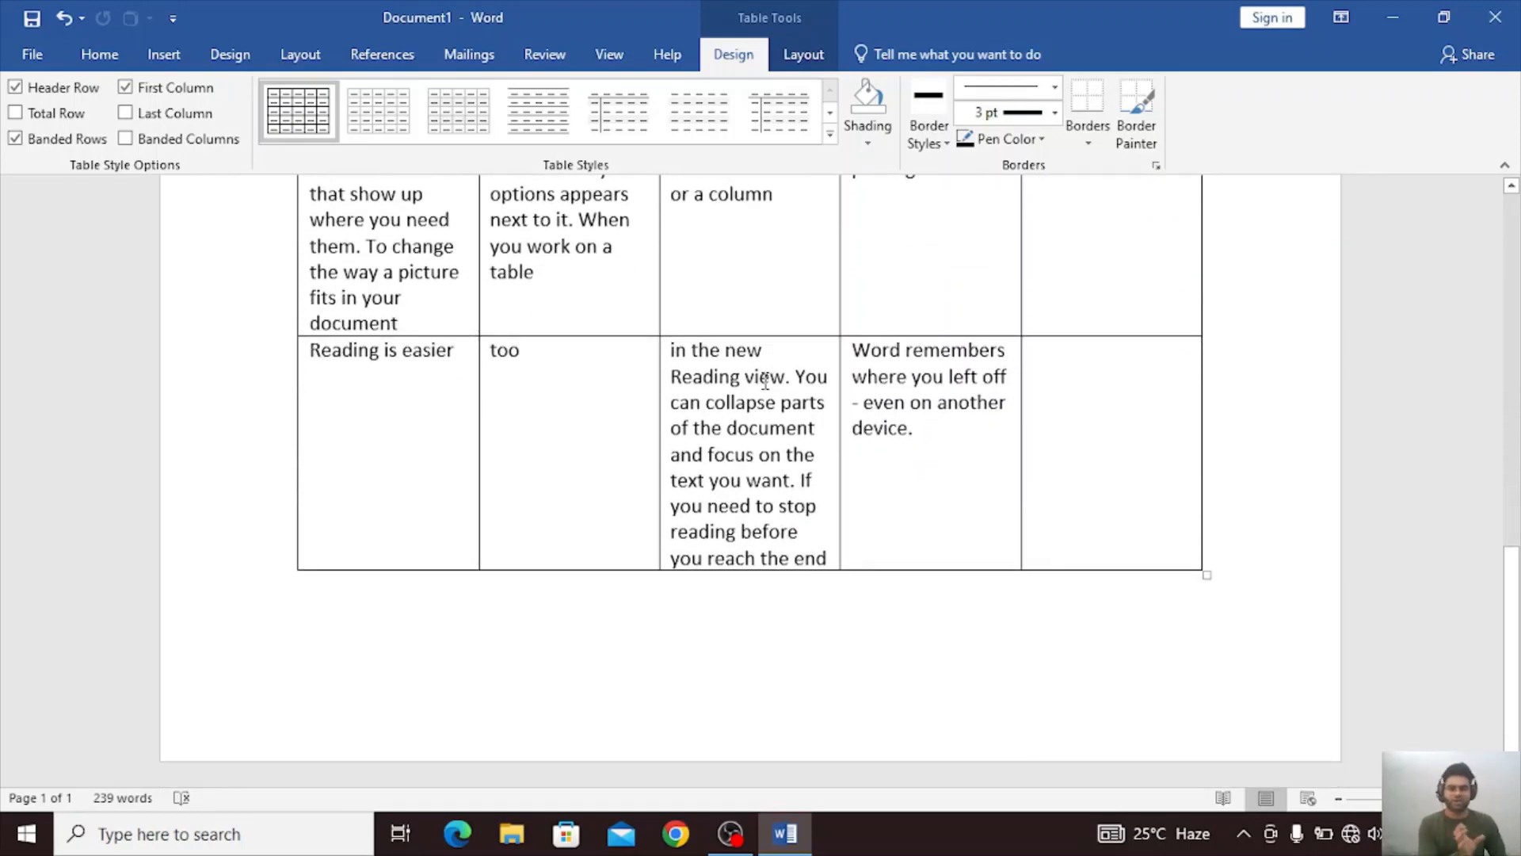
scroll(765, 384, "up", 10)
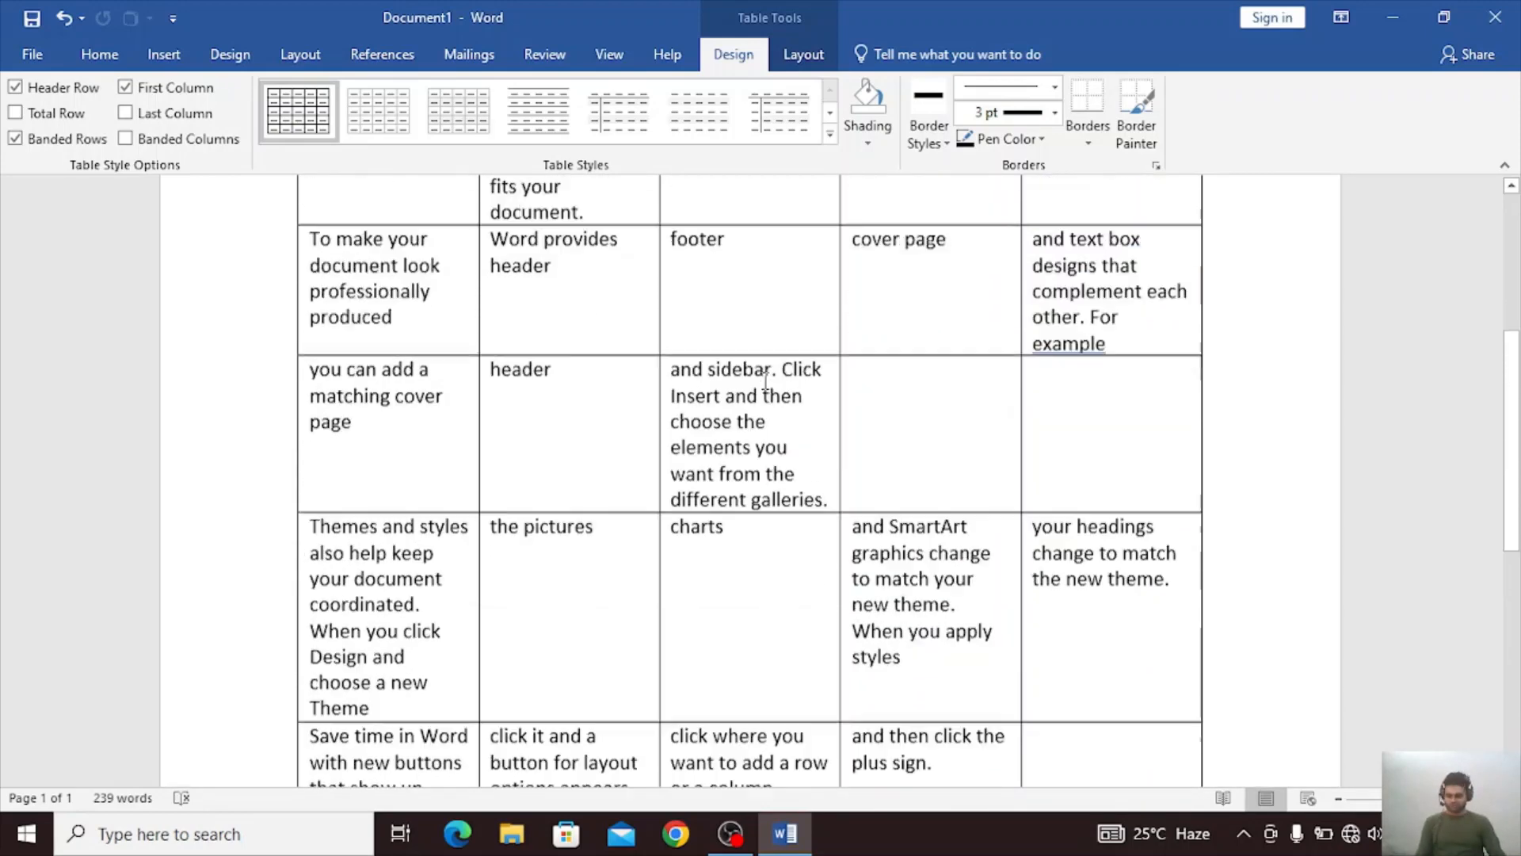
Undo the text-to-table conversion and clear the text selection.
key("ctrl+z")
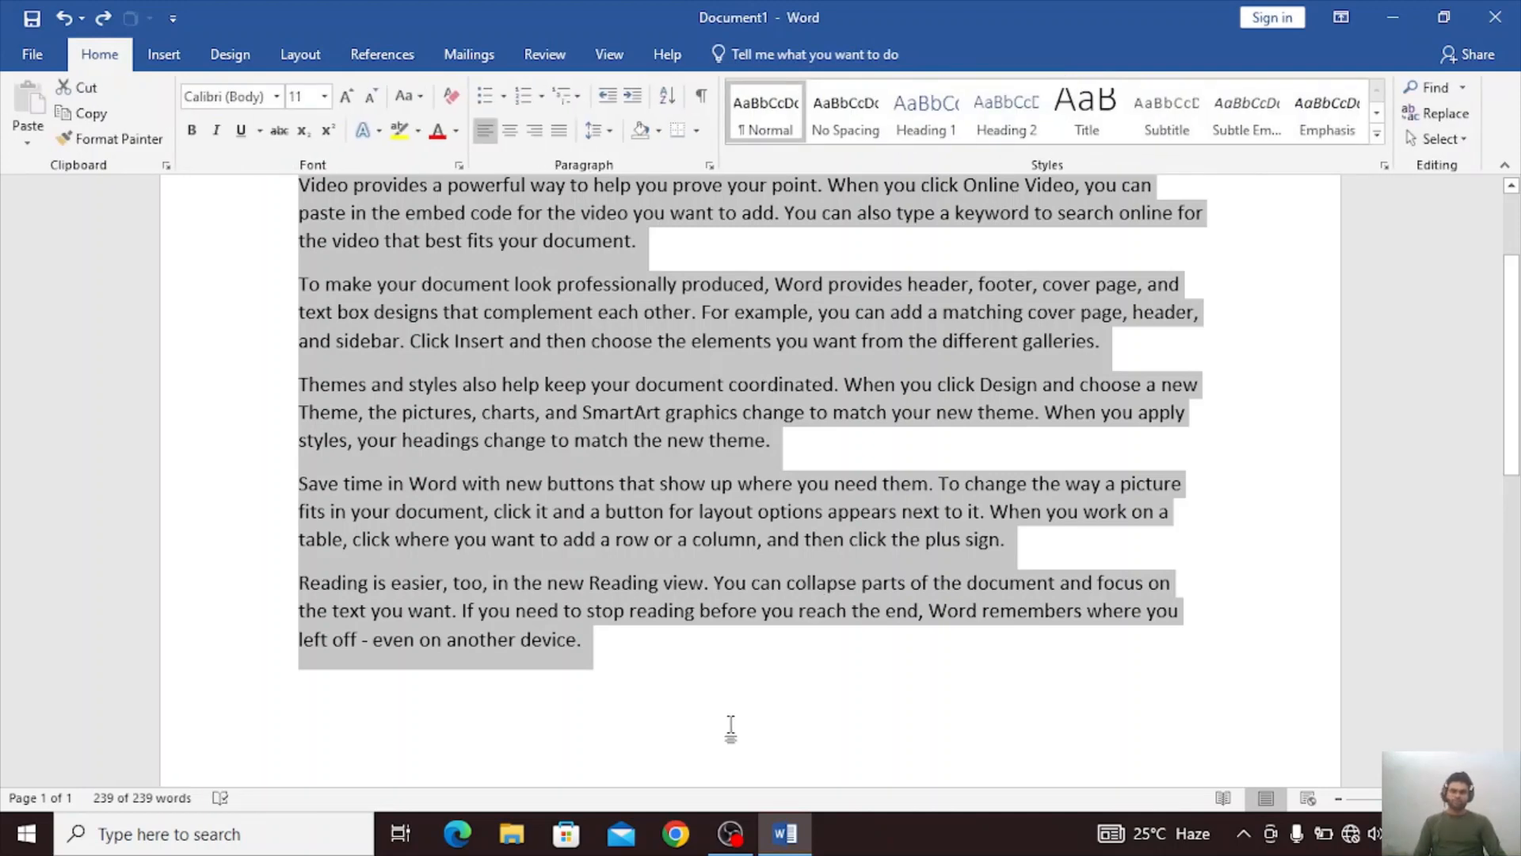
left_click(733, 726)
scroll(656, 270, "up", 3)
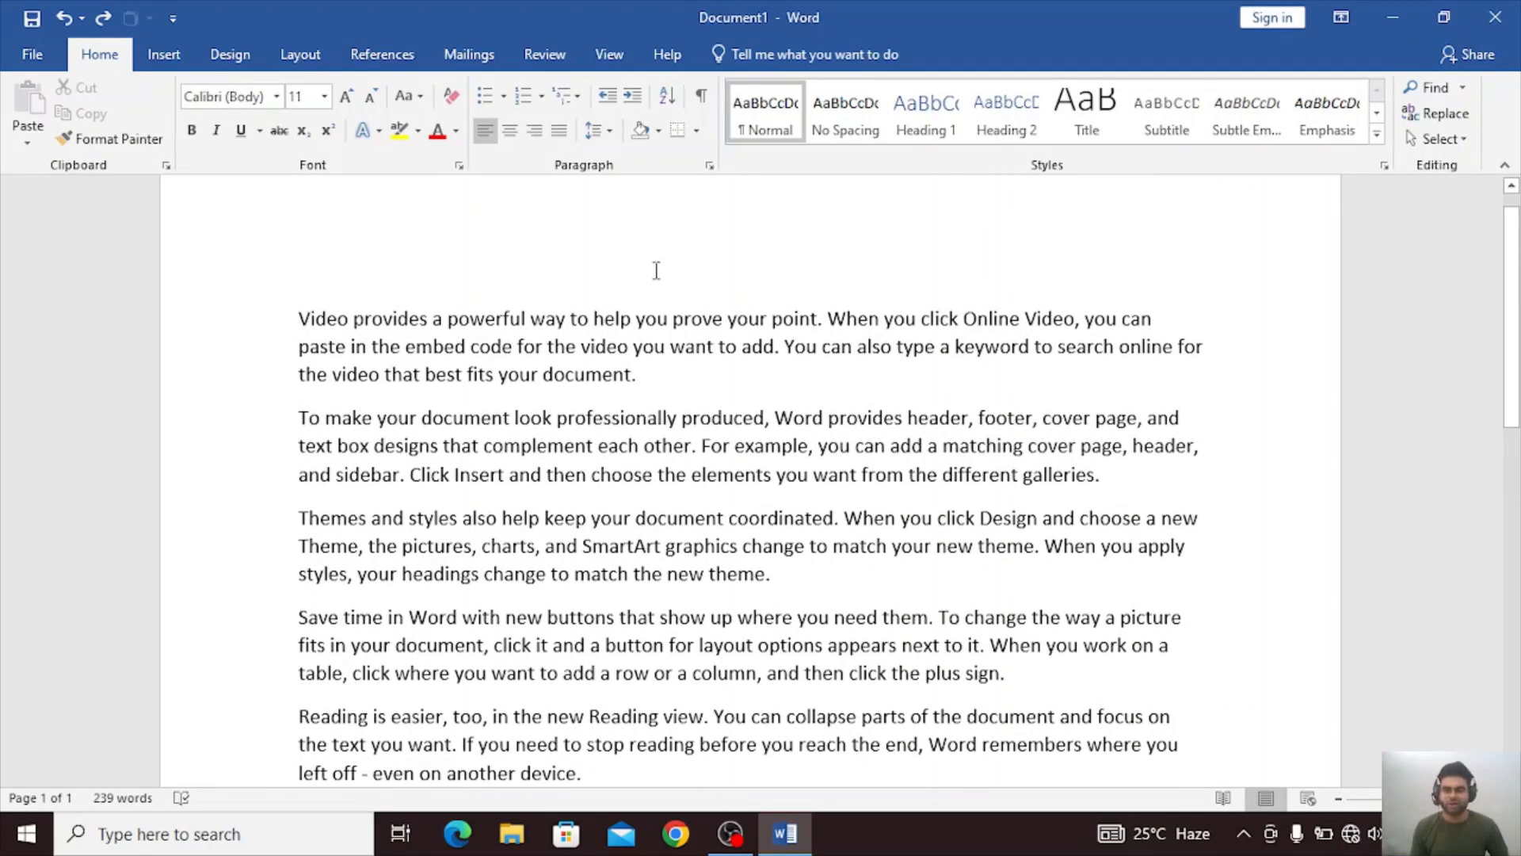
Insert tabs after "point." and "want to add." in the first paragraph, and after "produced," and "matching cover page" in the second.
left_click(823, 318)
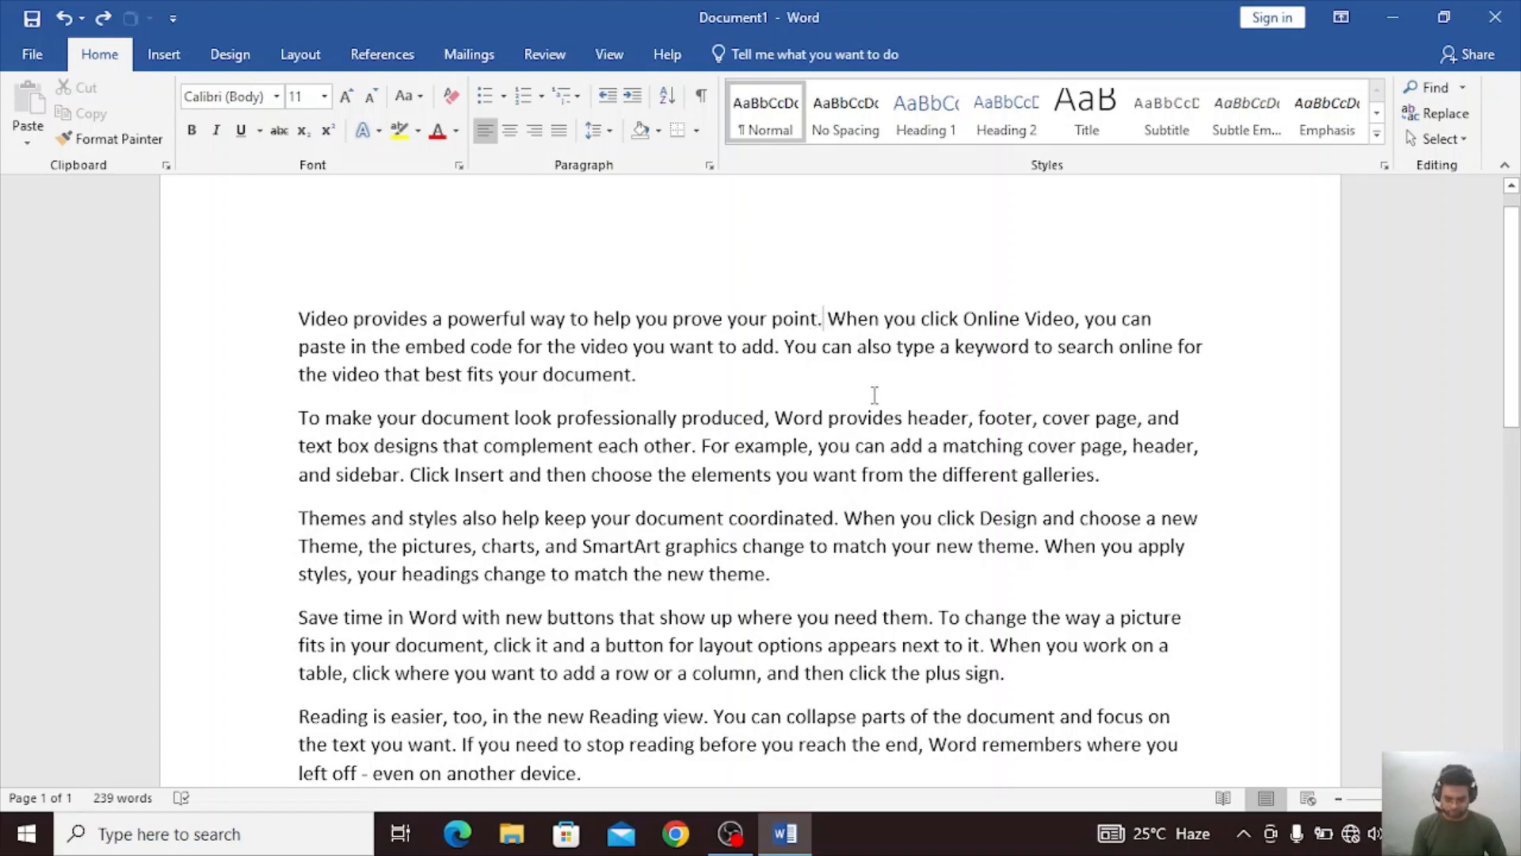
key("Tab")
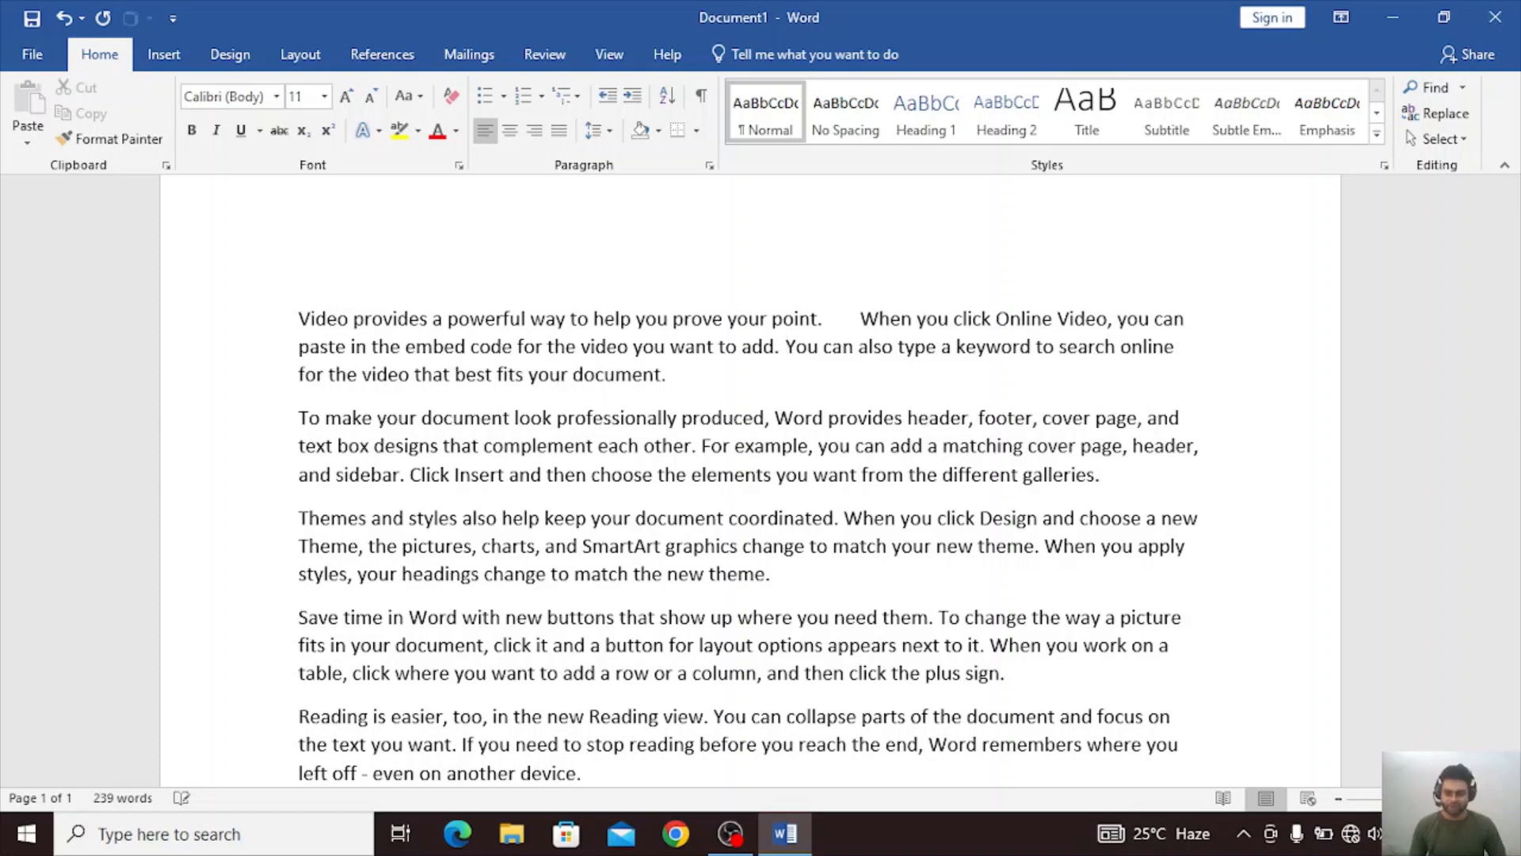
key("Tab")
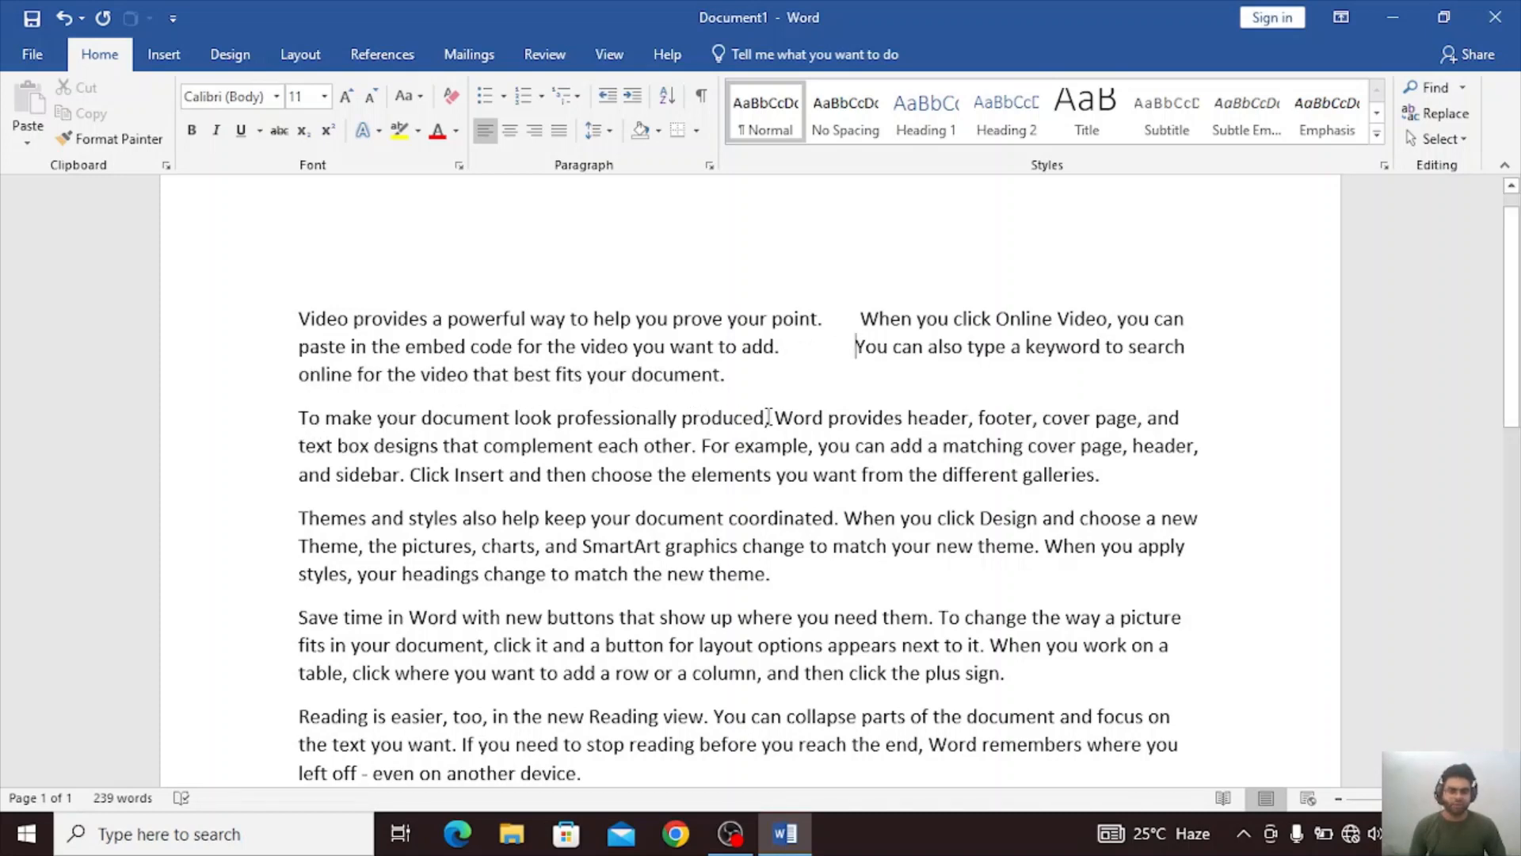
left_click(775, 417)
key("Tab")
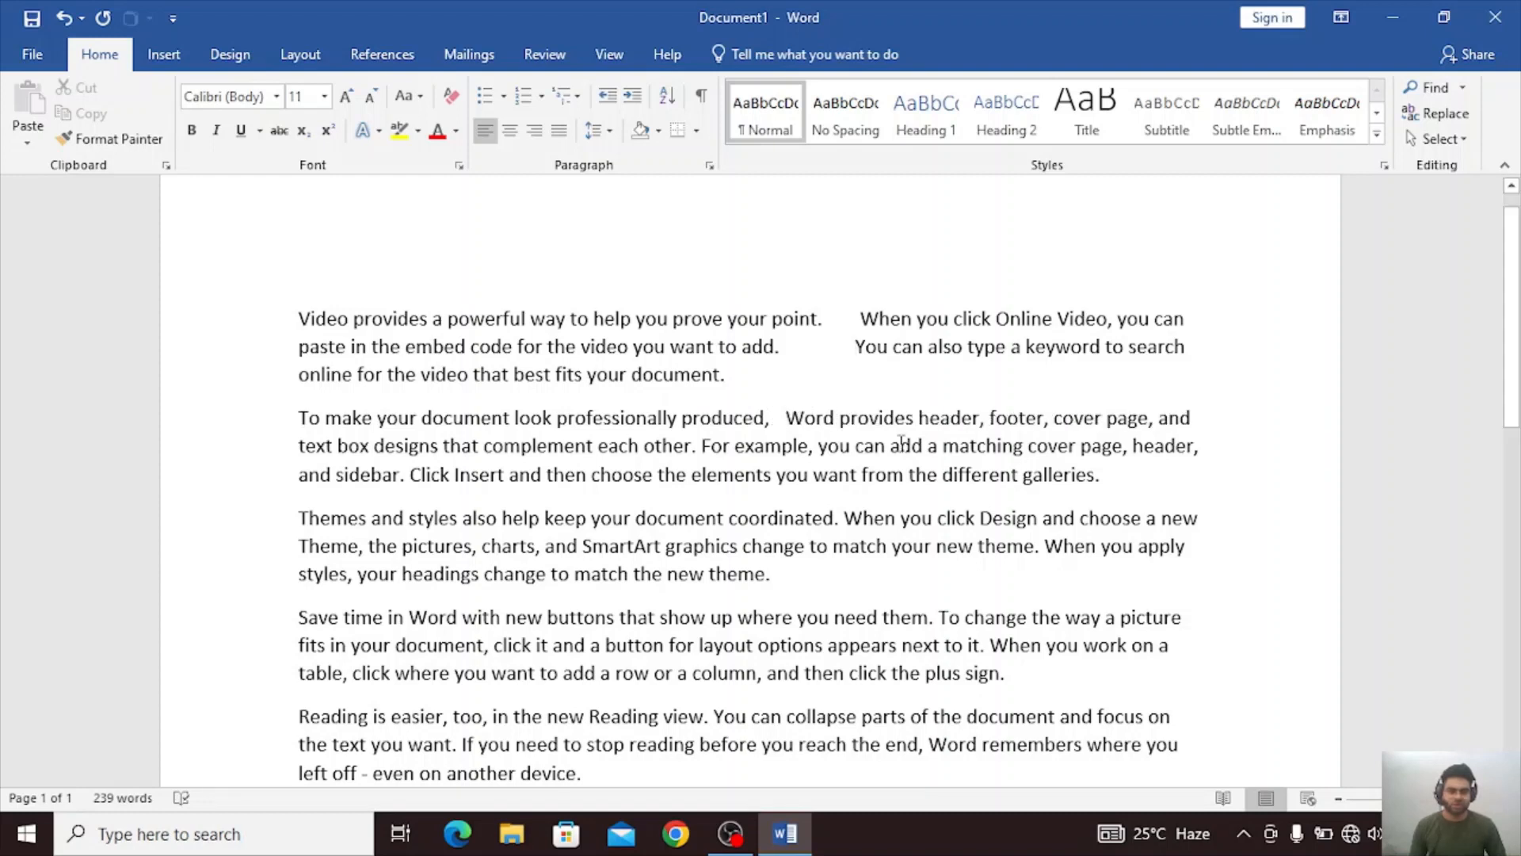
left_click(1126, 445)
key("Tab")
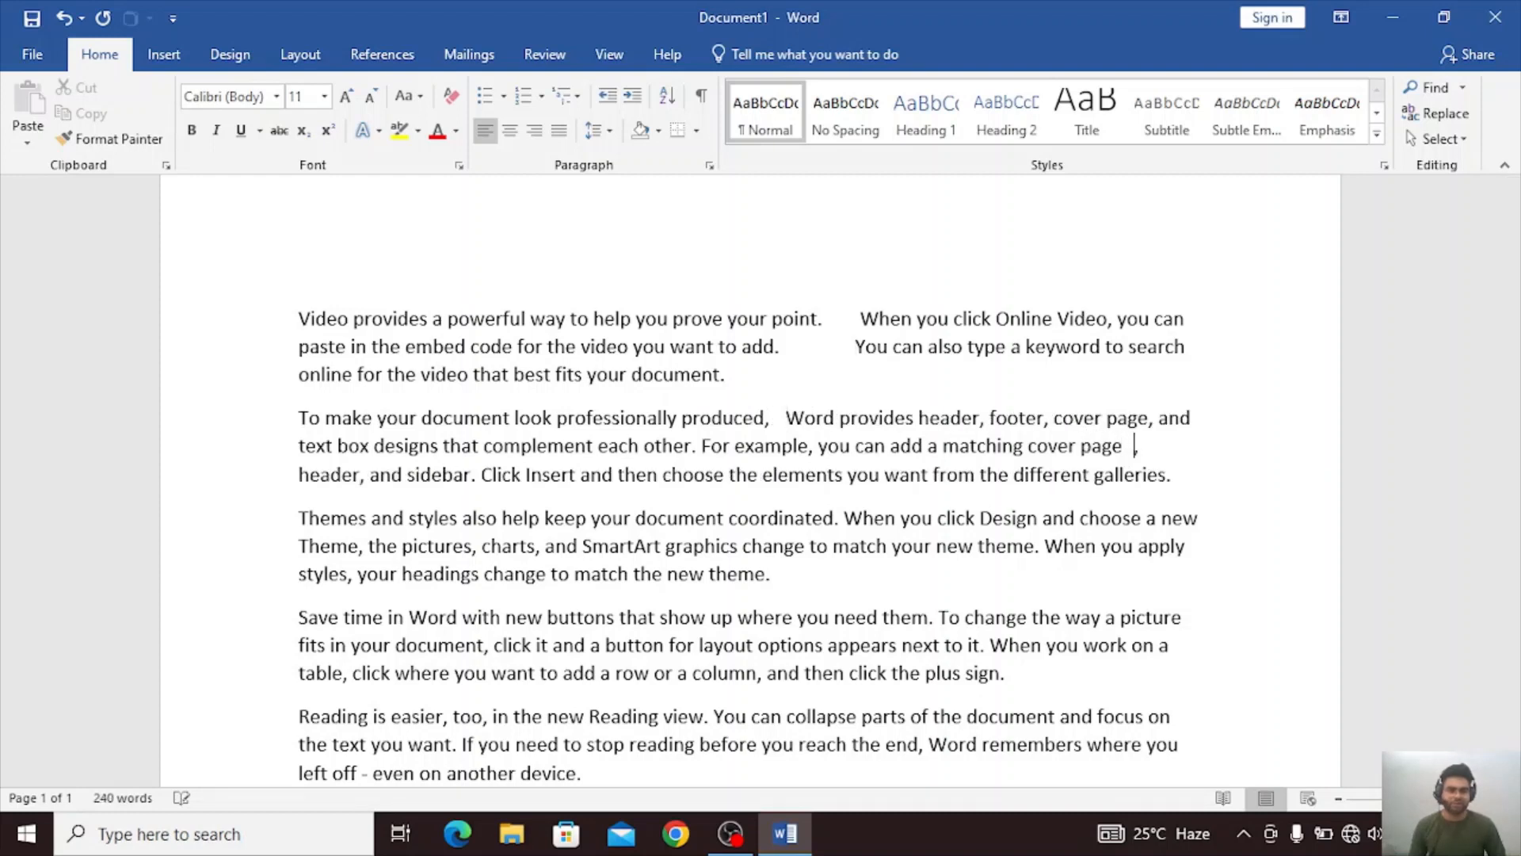
Insert tabs after "Themes", before "also help keep" and before "SmartArt graphics" in the third paragraph.
left_click(369, 520)
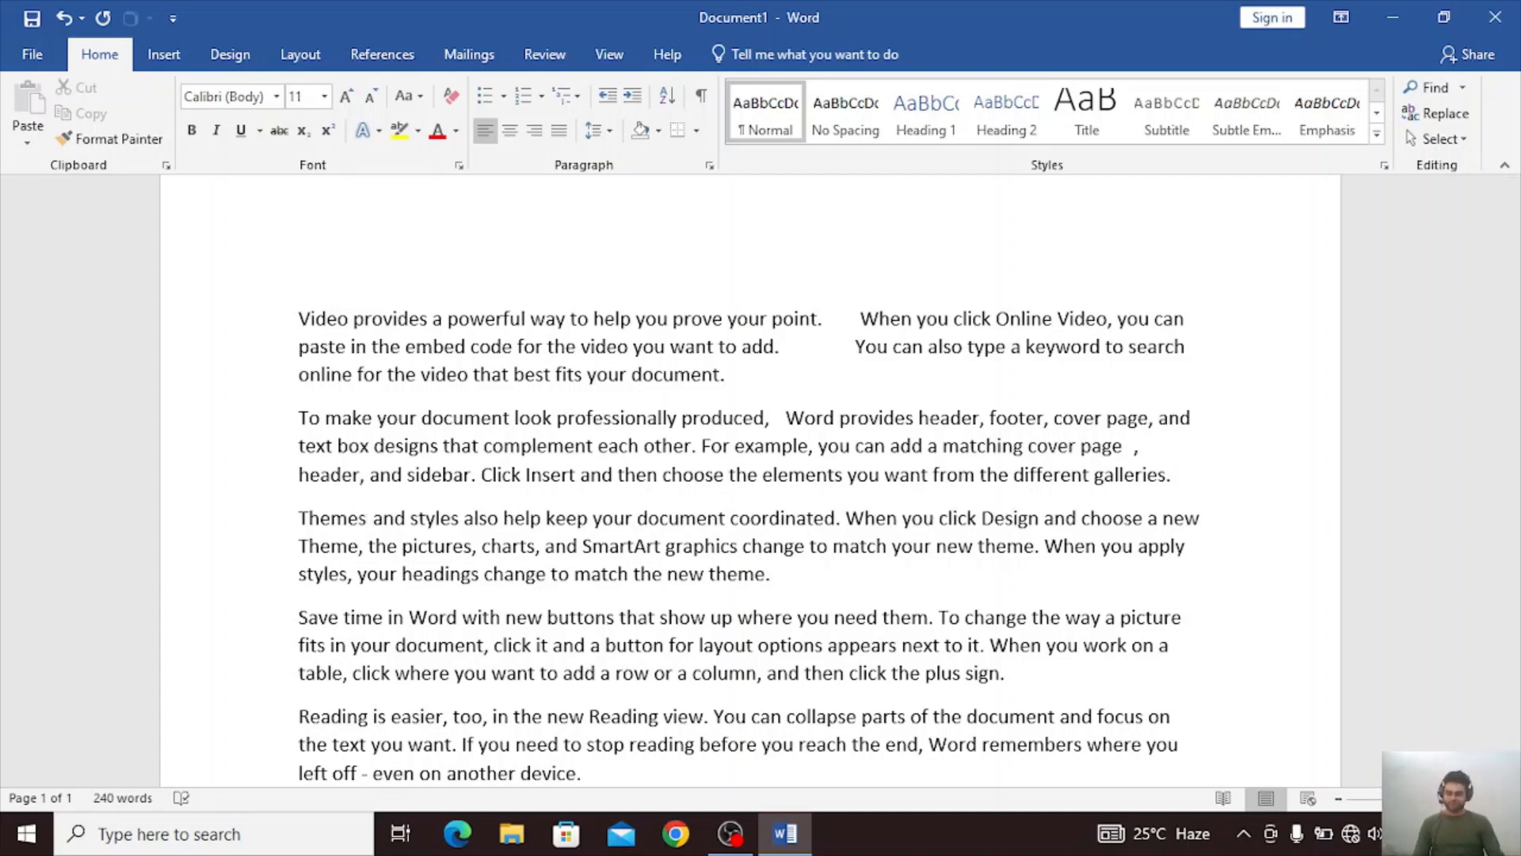
key("Tab")
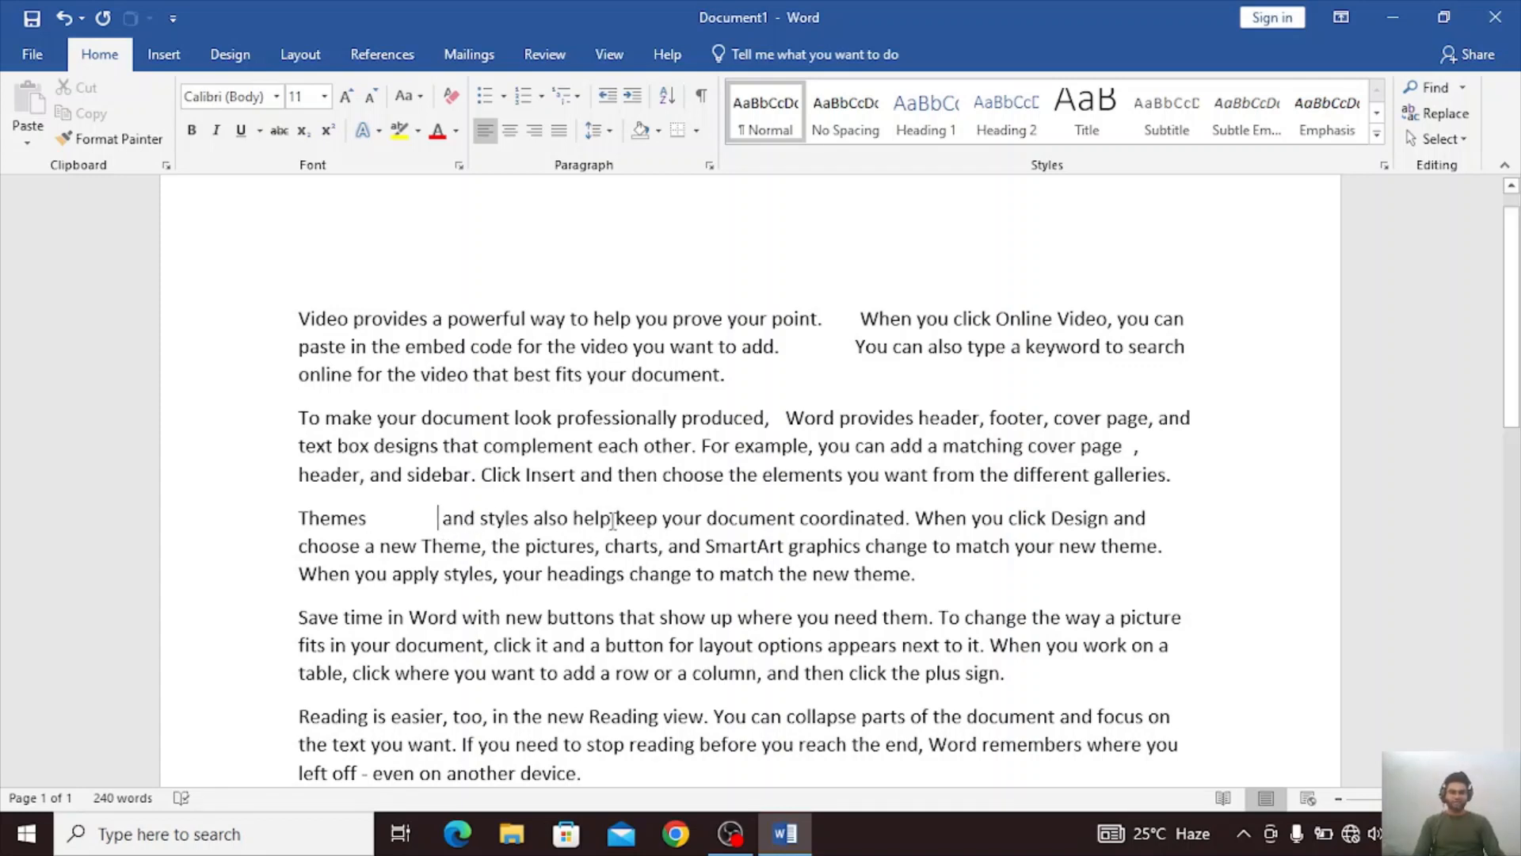
left_click(534, 518)
key("Tab")
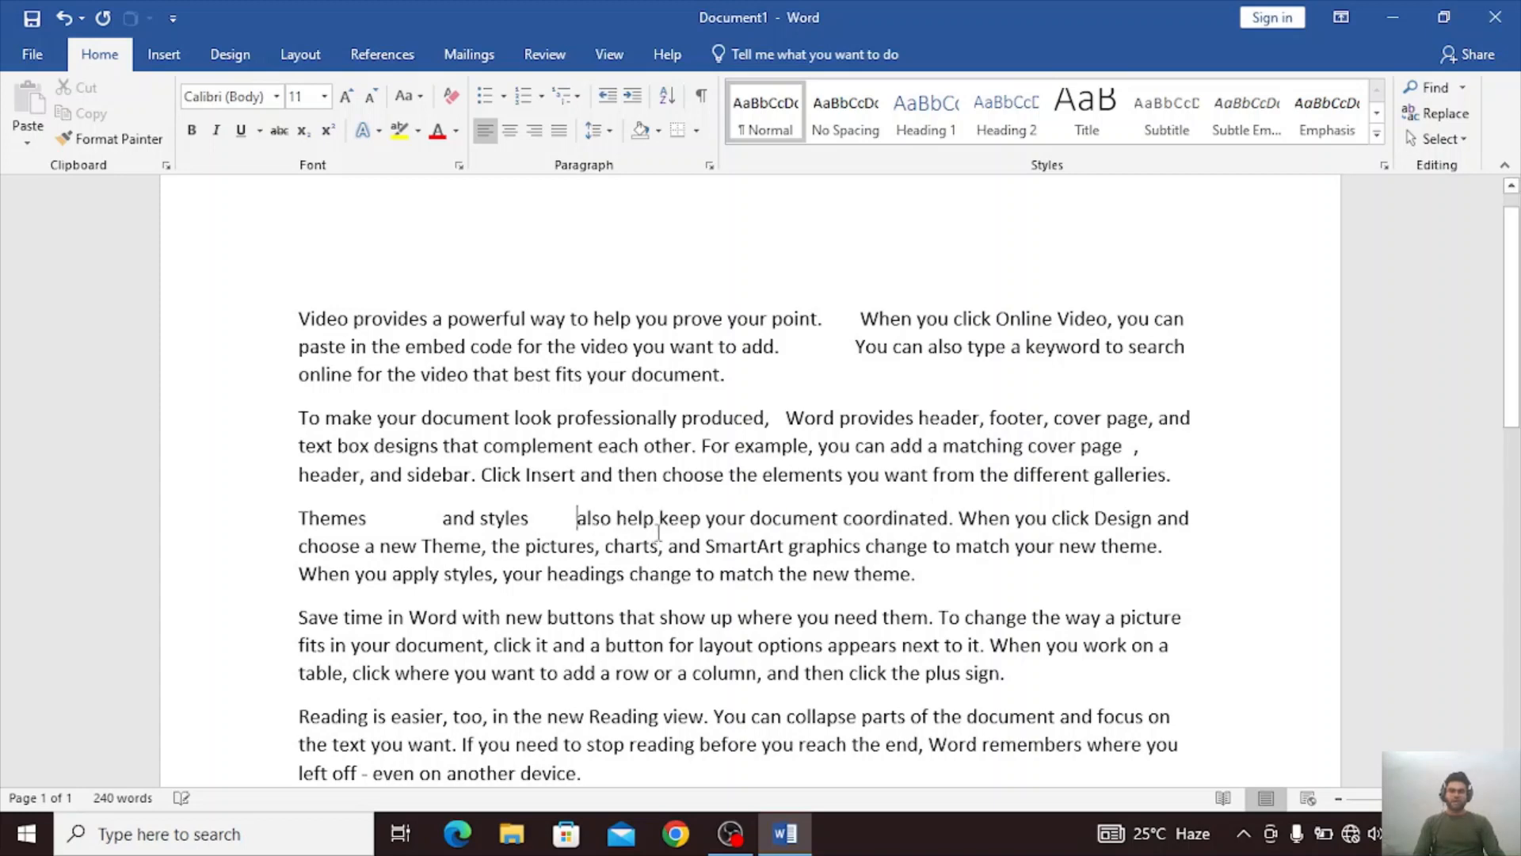
left_click(708, 546)
key("Tab")
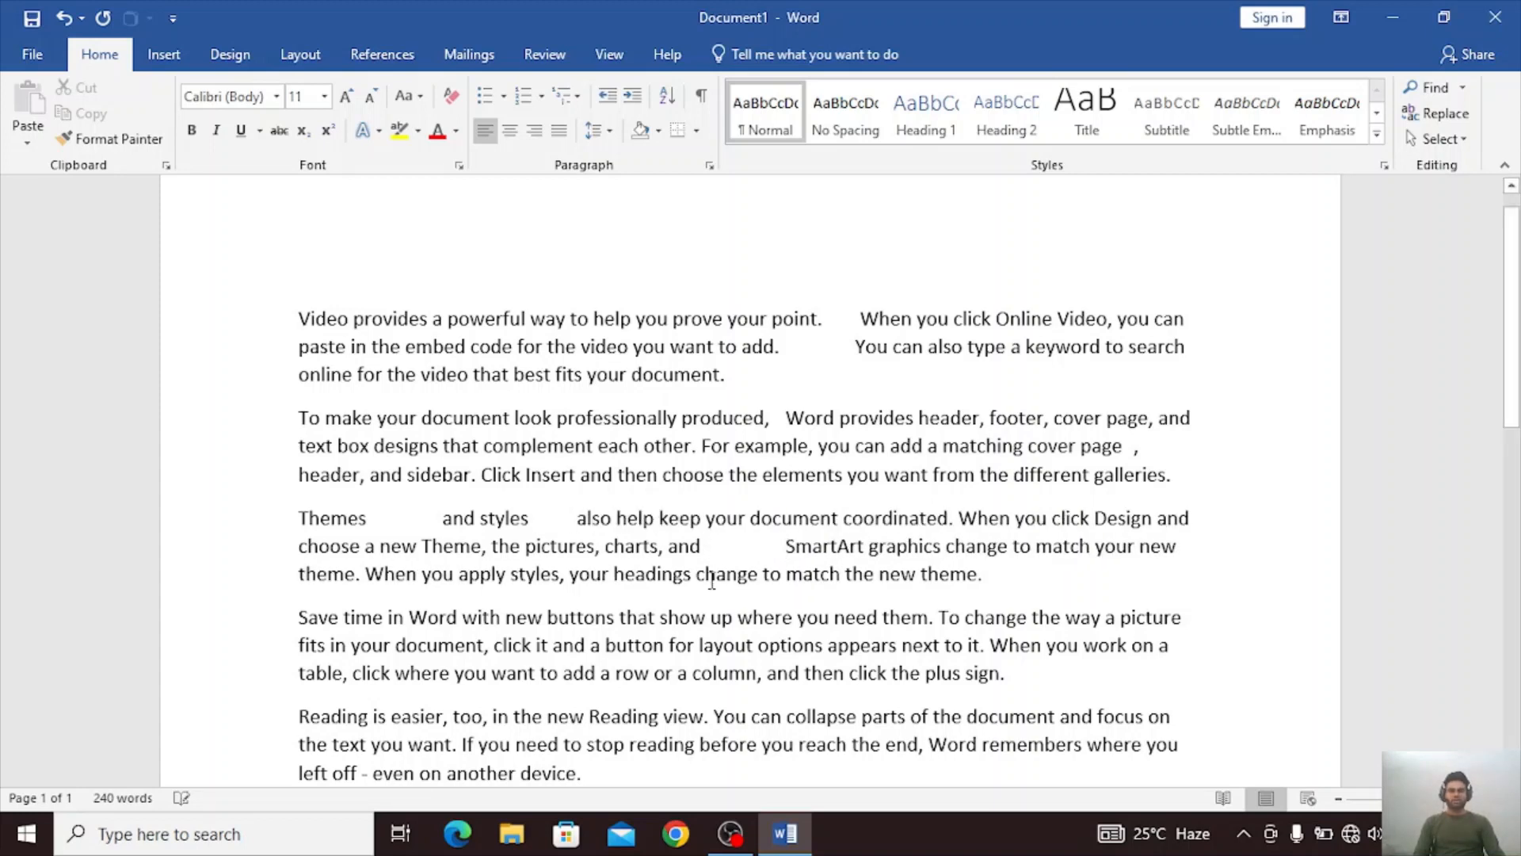
Insert tabs before "for layout options" and before "a row or a column" in the fourth paragraph.
left_click(671, 646)
key("Tab")
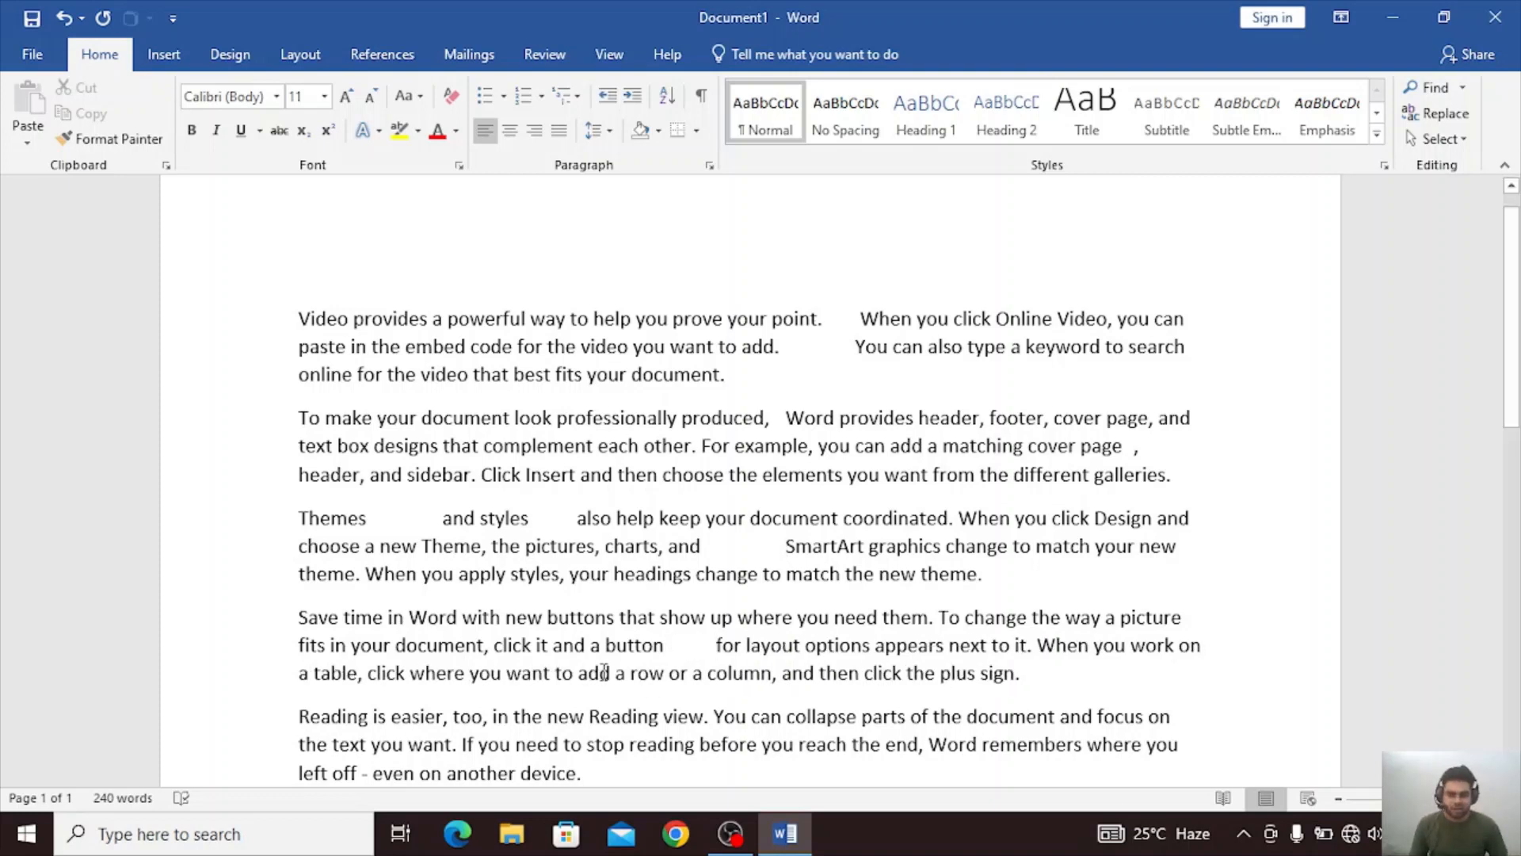
left_click(647, 673)
key("Tab")
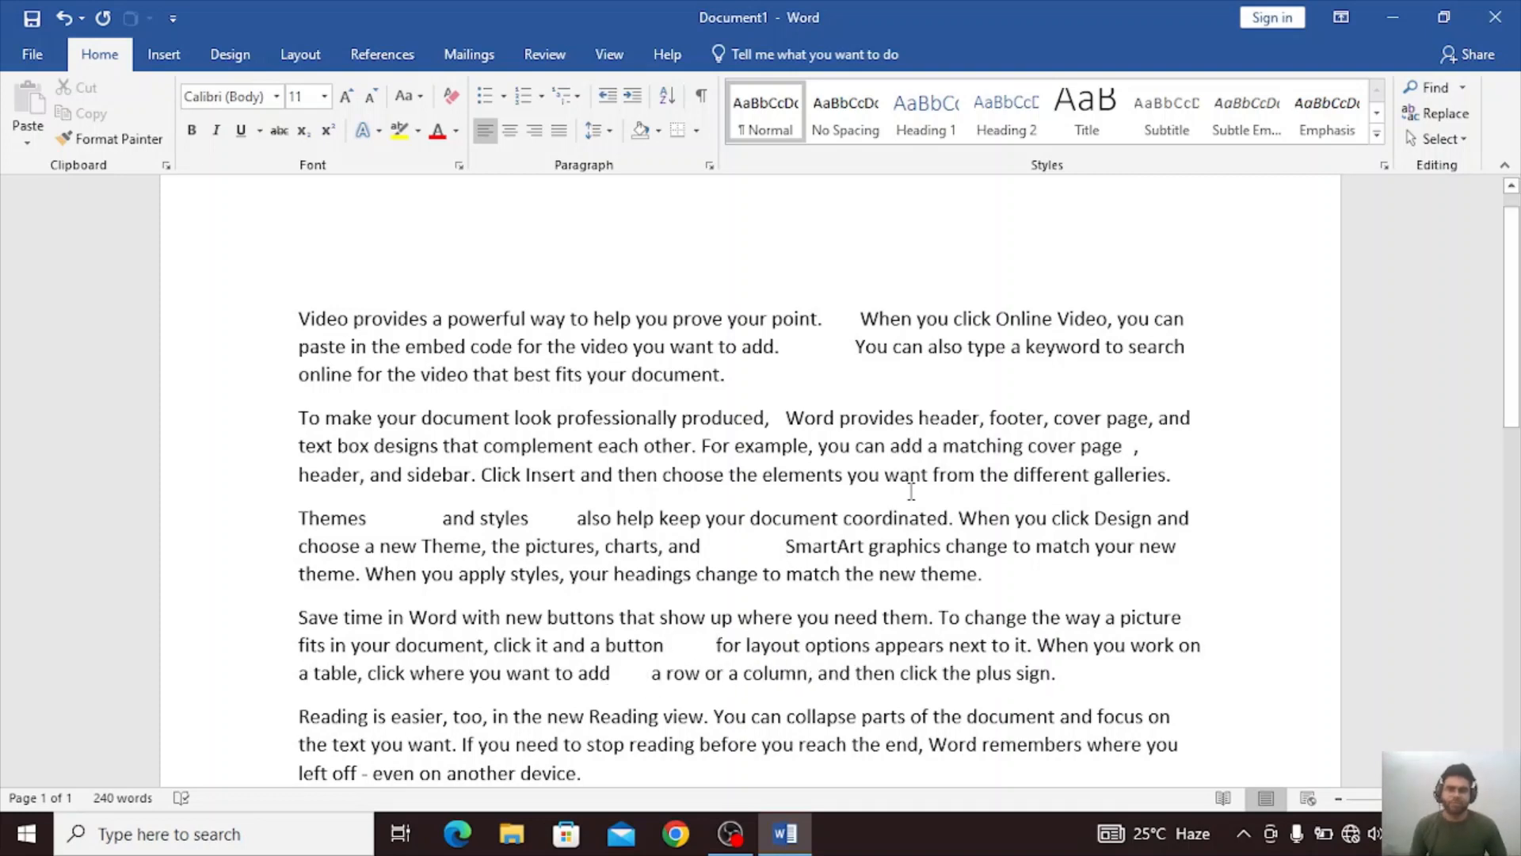
scroll(807, 470, "down", 3)
scroll(807, 470, "up", 3)
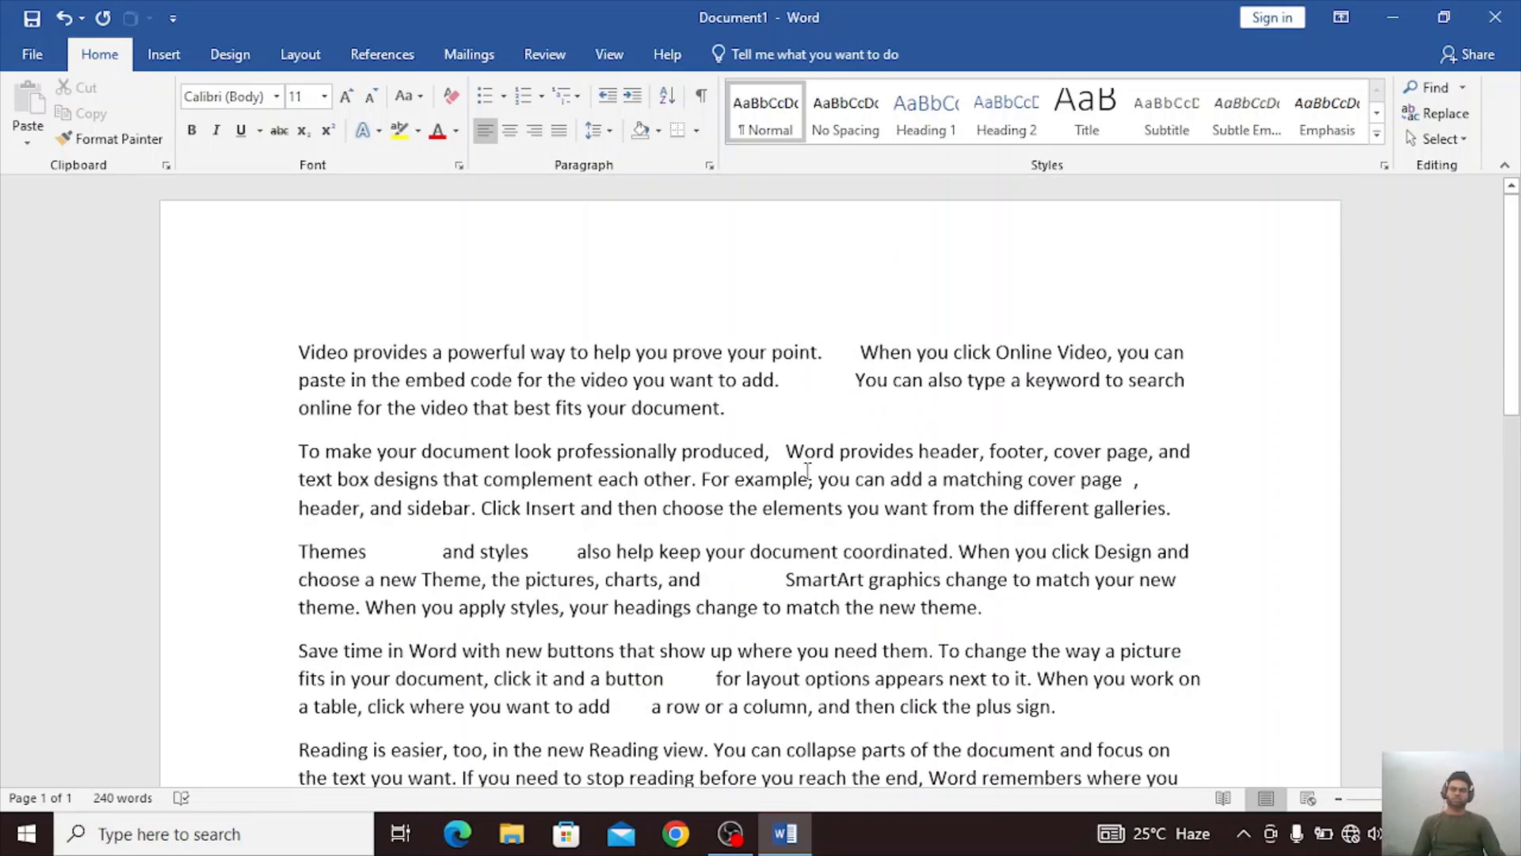
Select all the text and convert it to a table with Auto fixed column width and tabs as the separator.
left_click(159, 56)
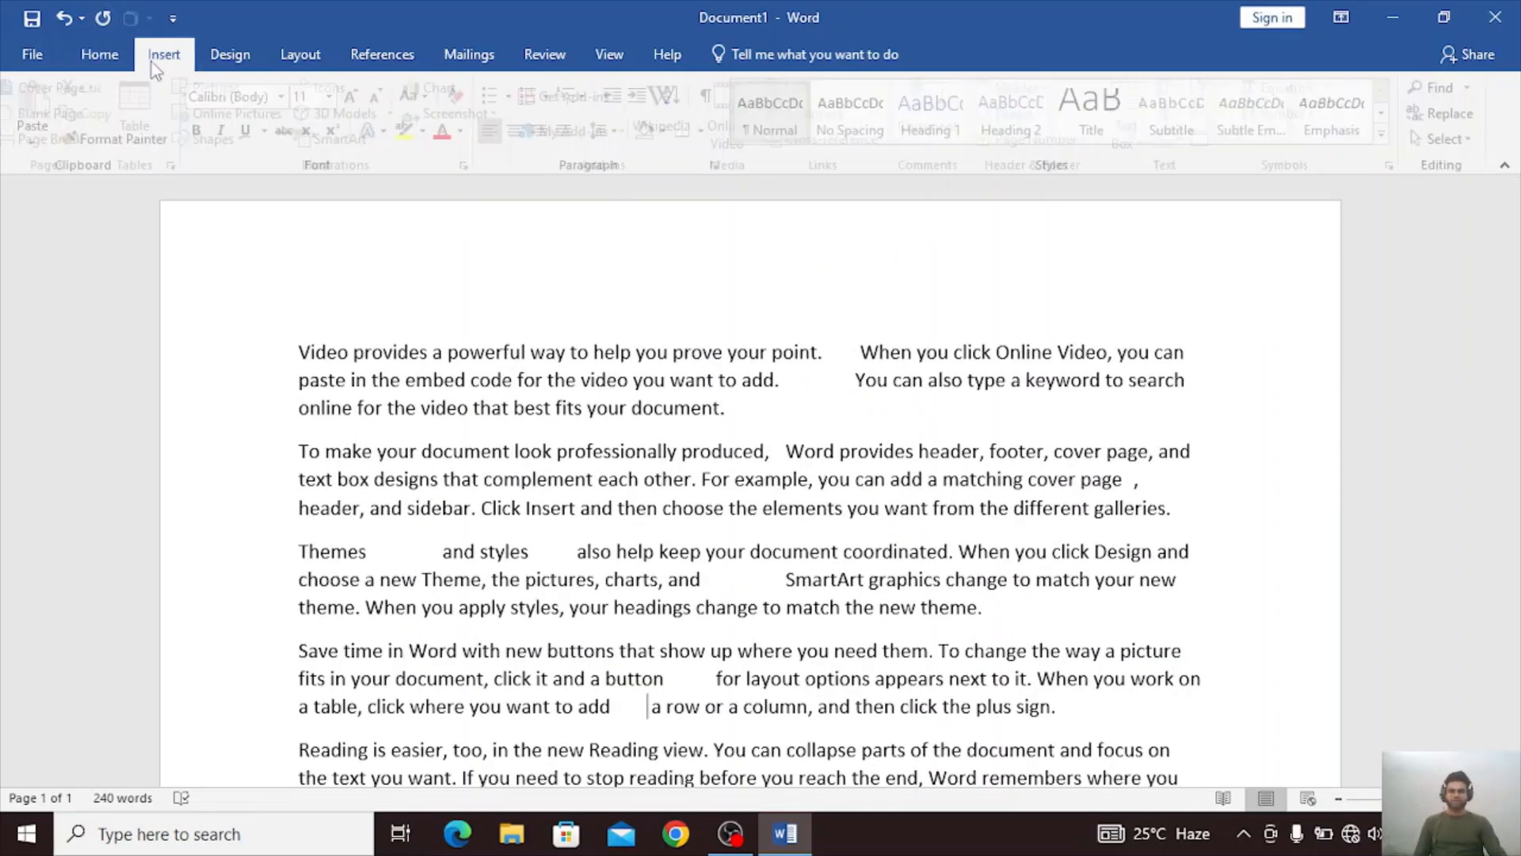
left_click(162, 147)
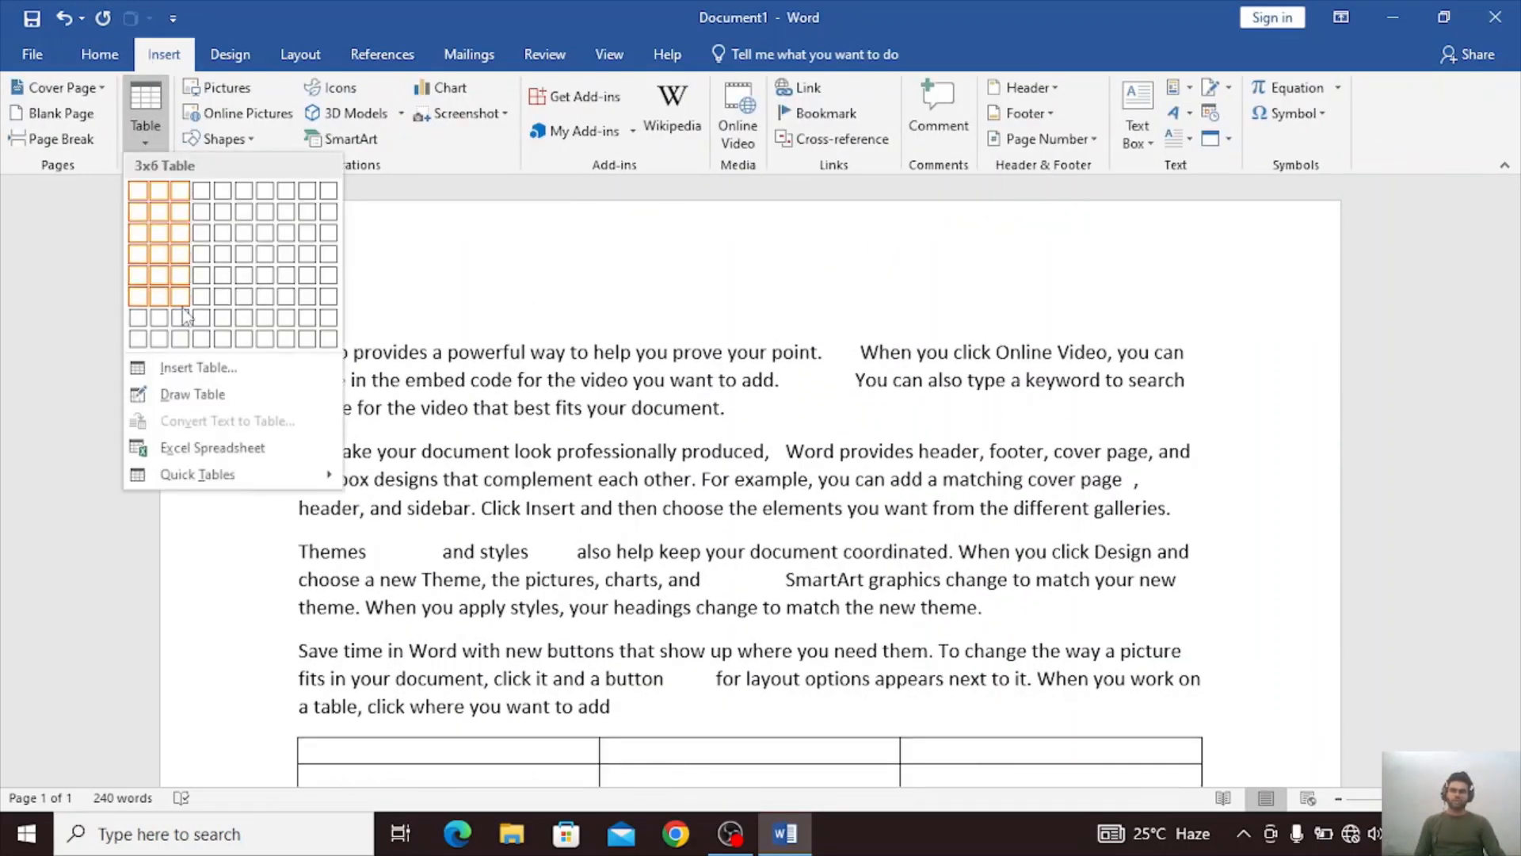
left_click(596, 299)
left_click_drag(333, 317, 1066, 485)
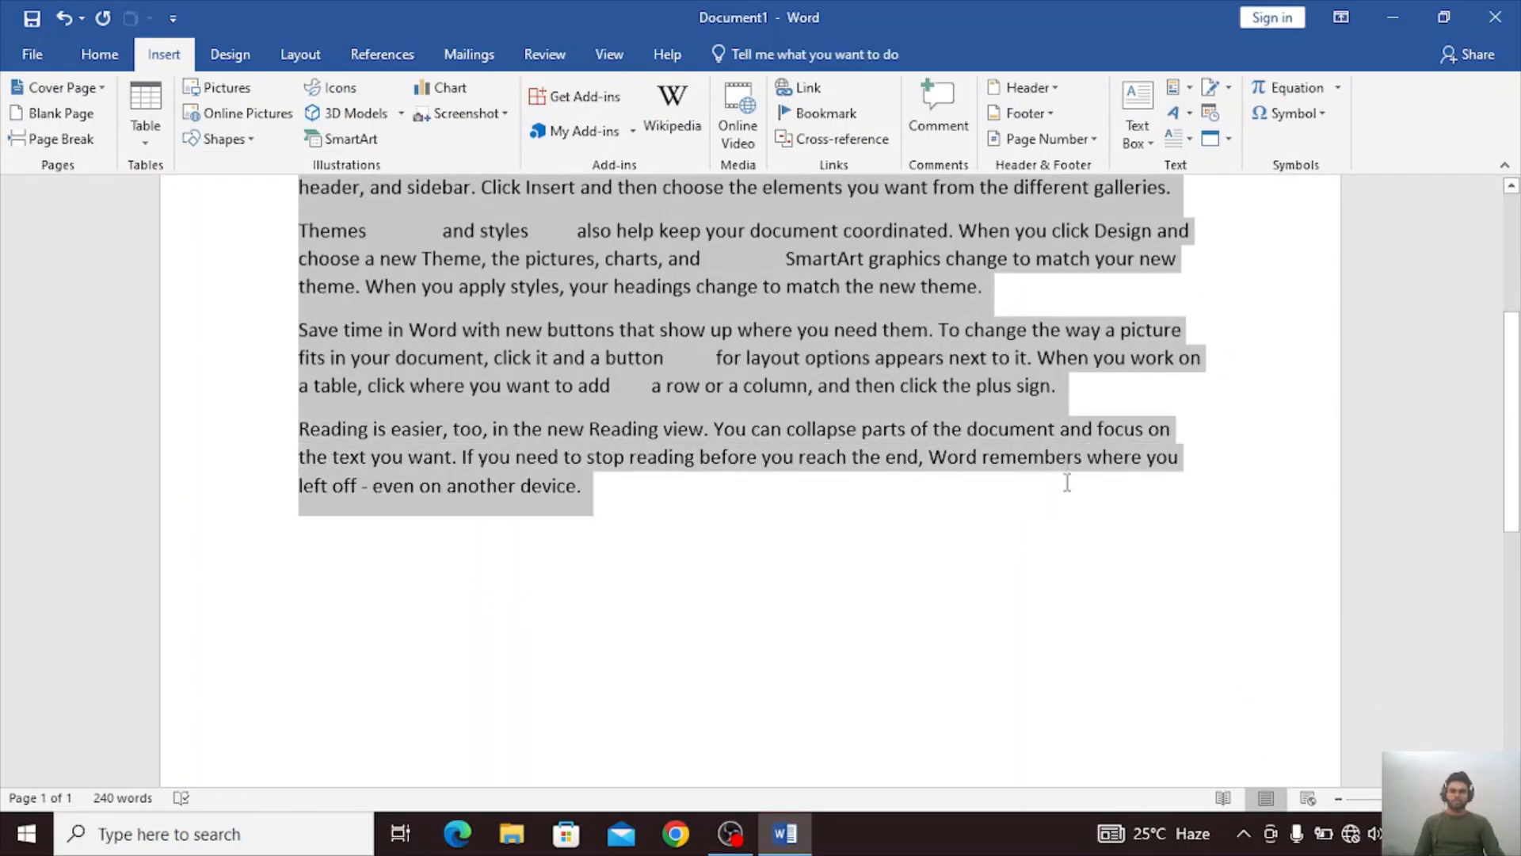
left_click(155, 128)
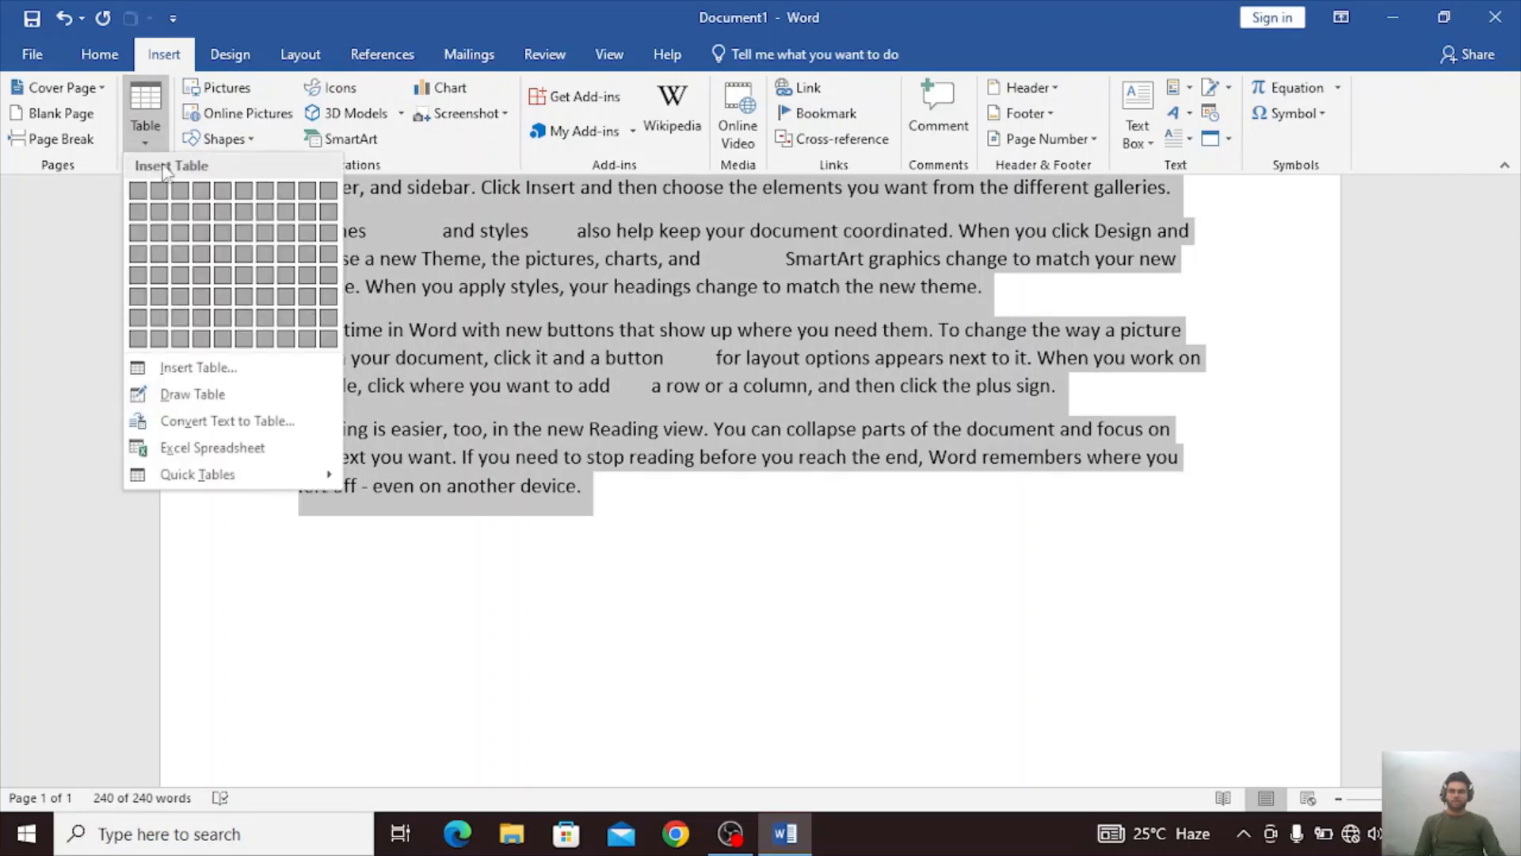
left_click(219, 425)
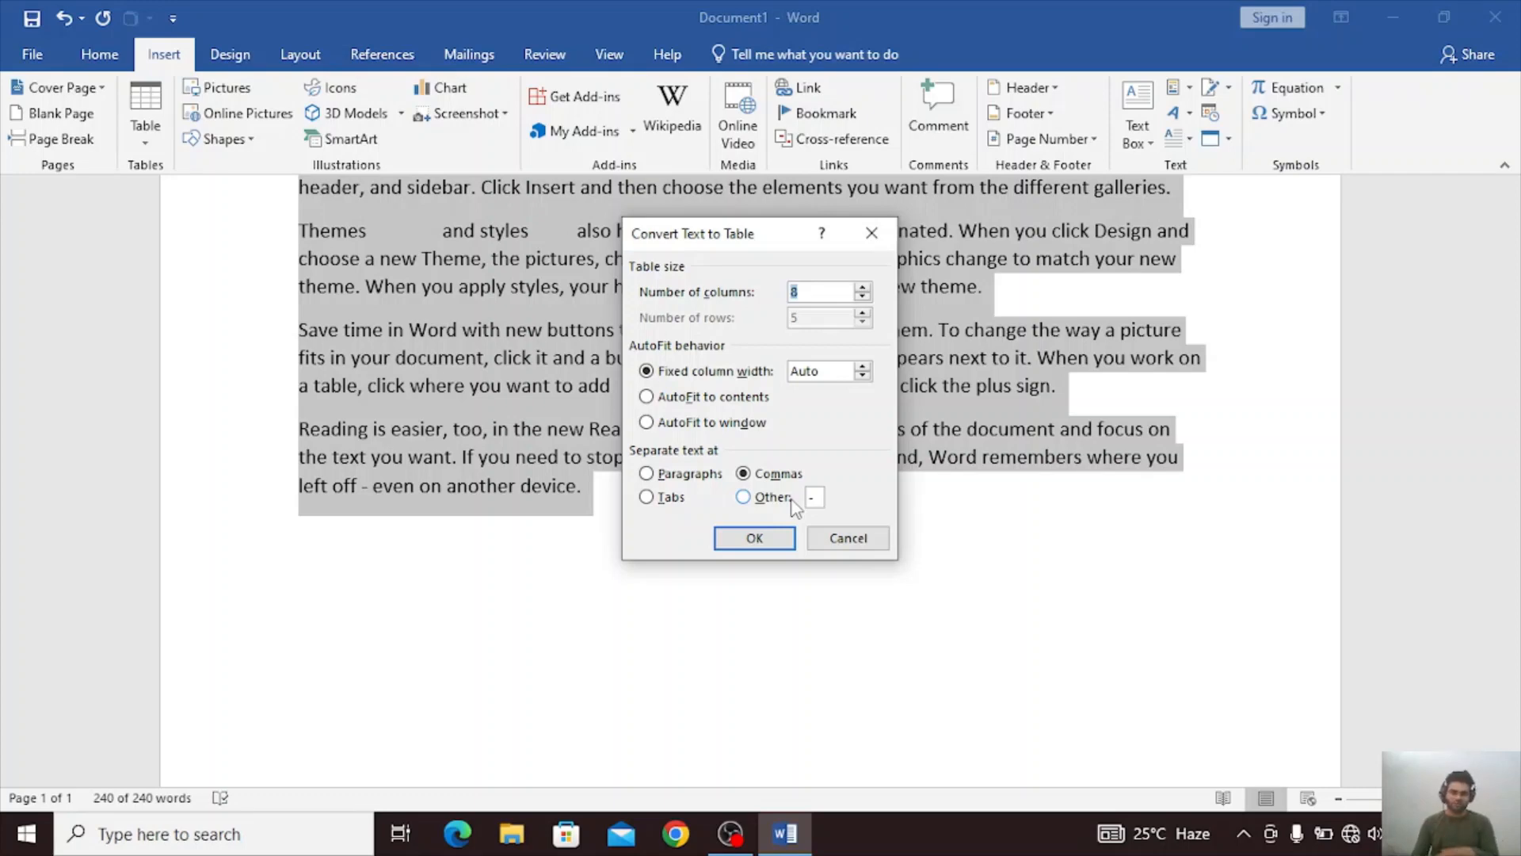
left_click(644, 498)
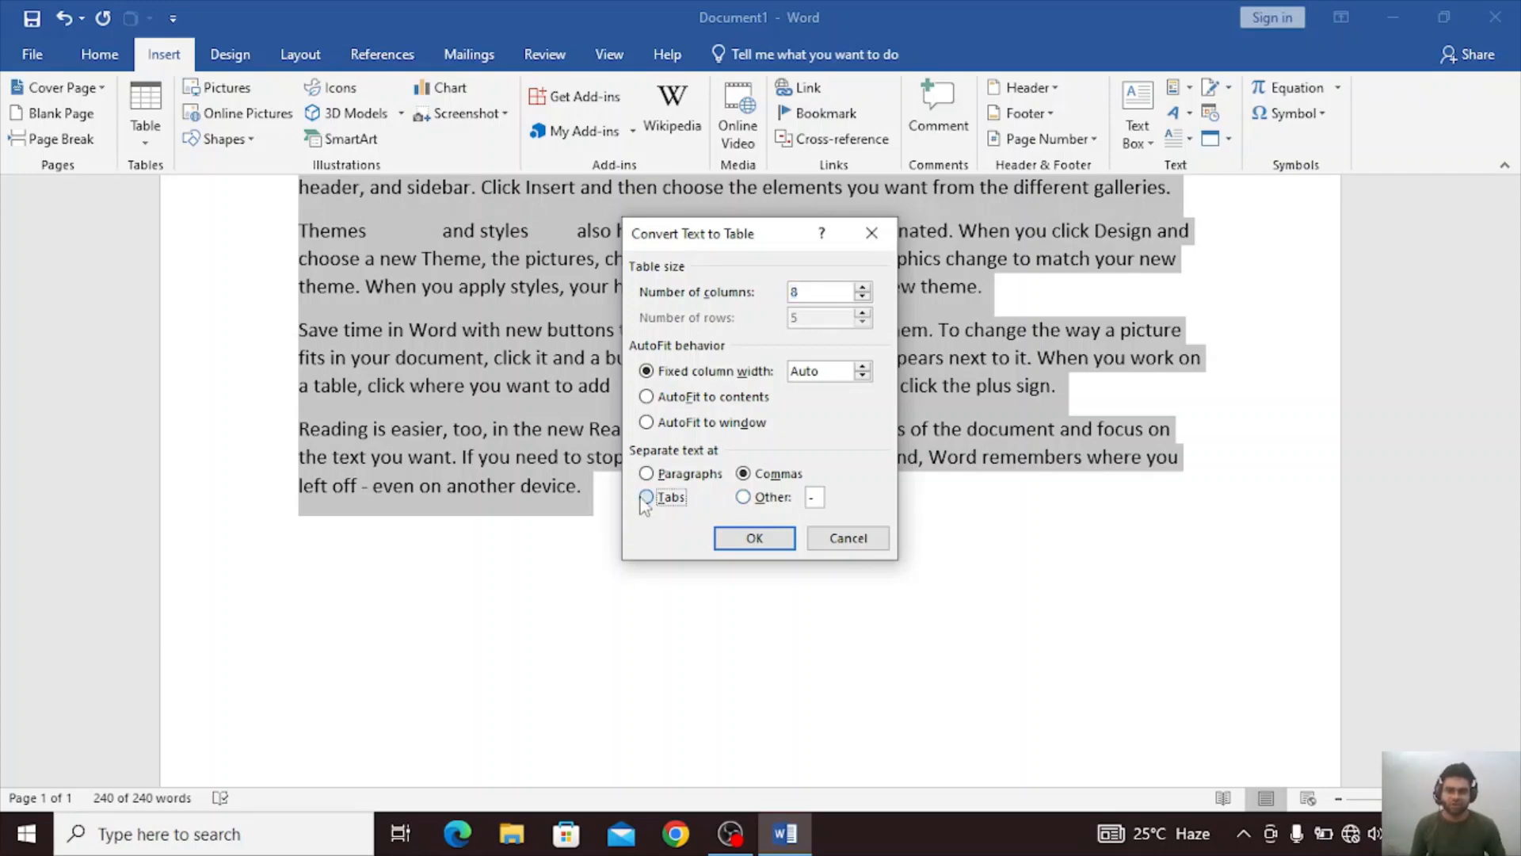
left_click(748, 541)
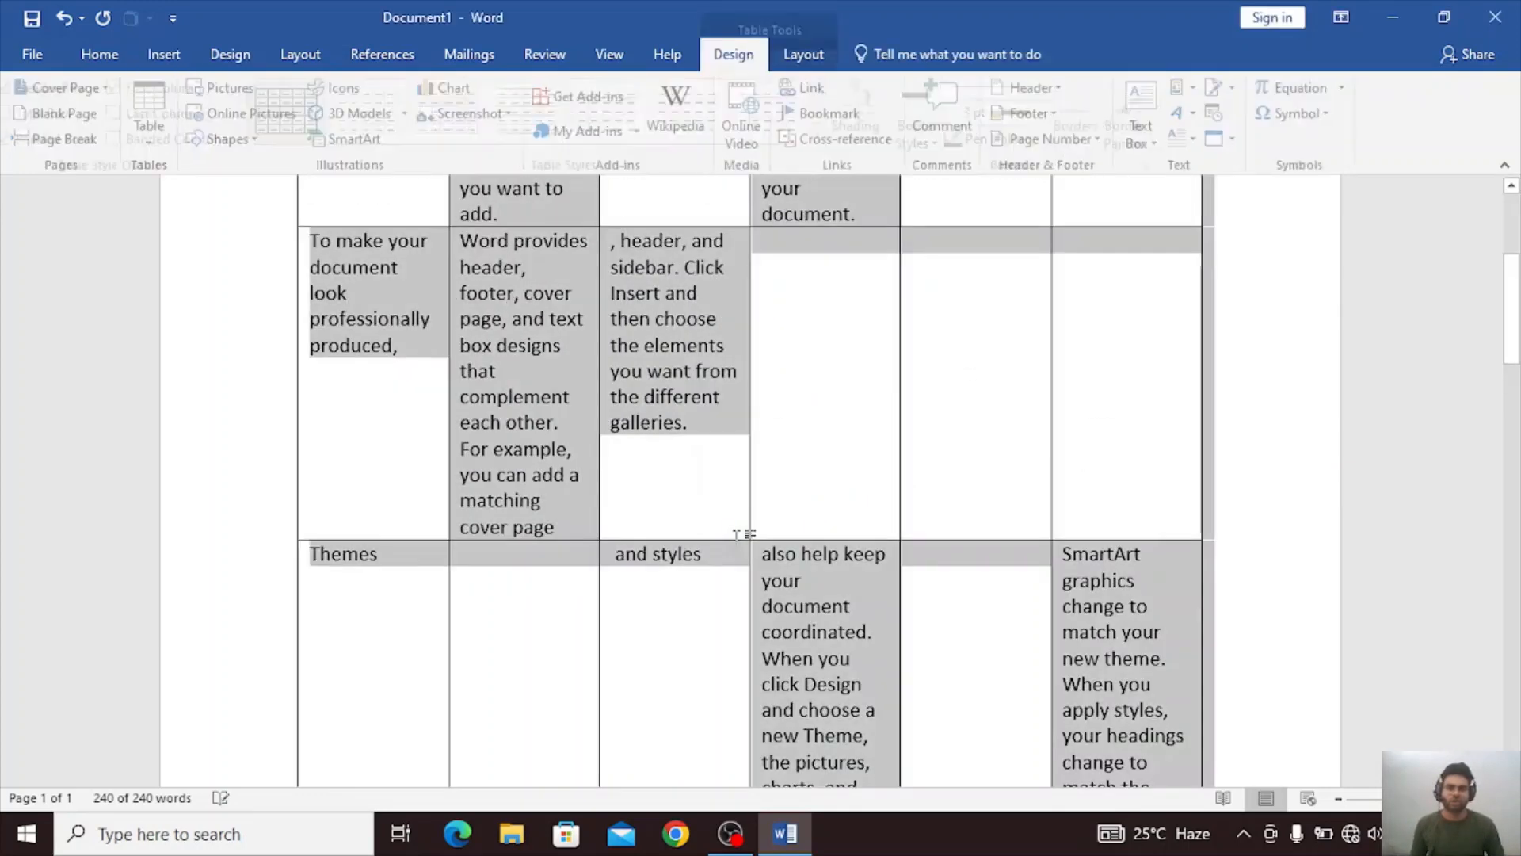
Examine how the tabs distribute the text across the cells in the first three rows of the converted table.
scroll(738, 546, "up", 3)
left_click(739, 541)
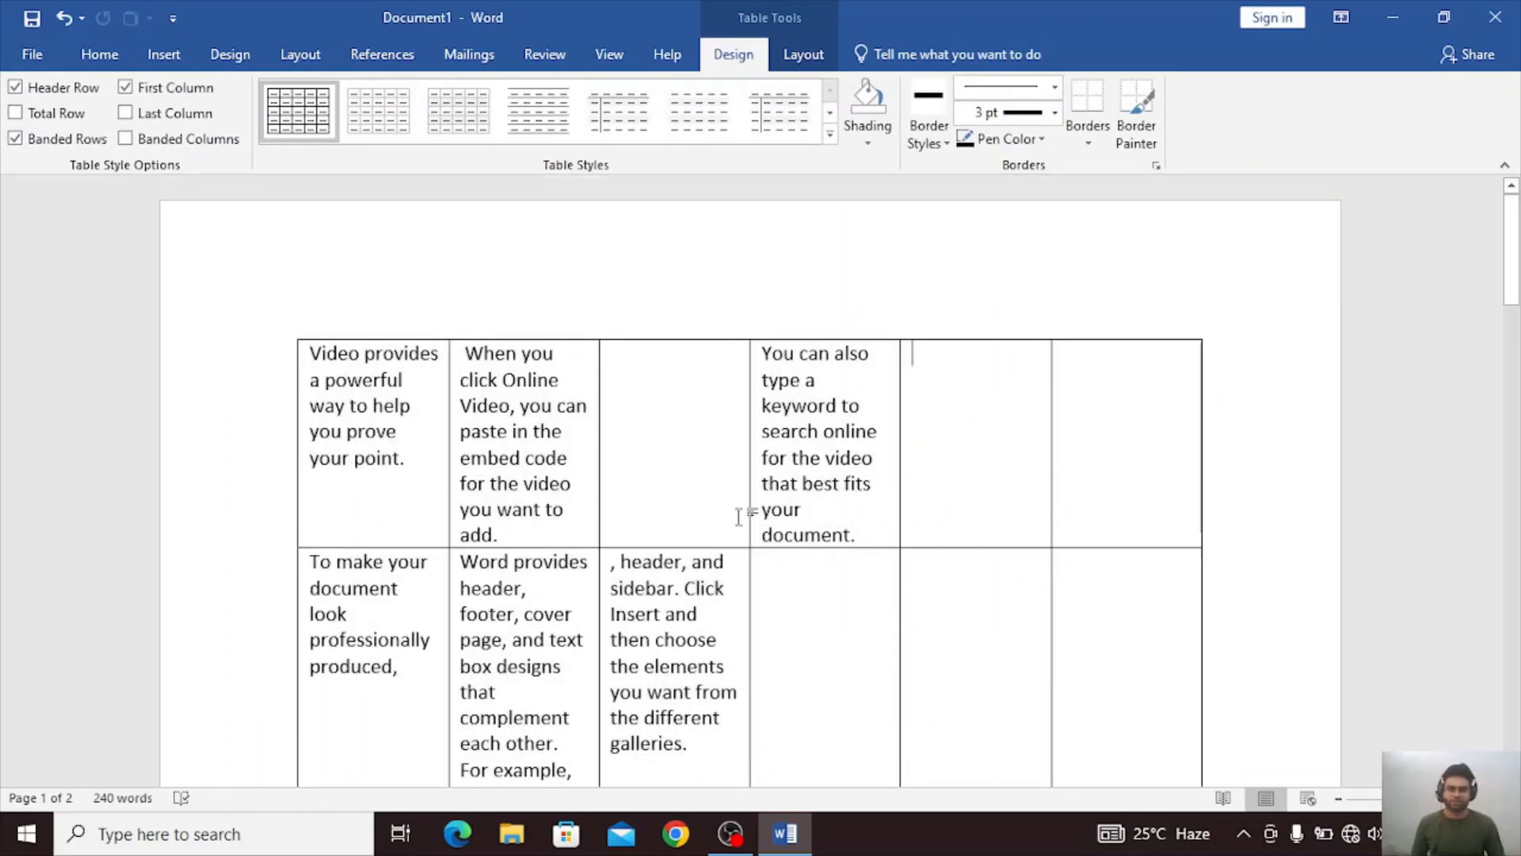
double_click(400, 459)
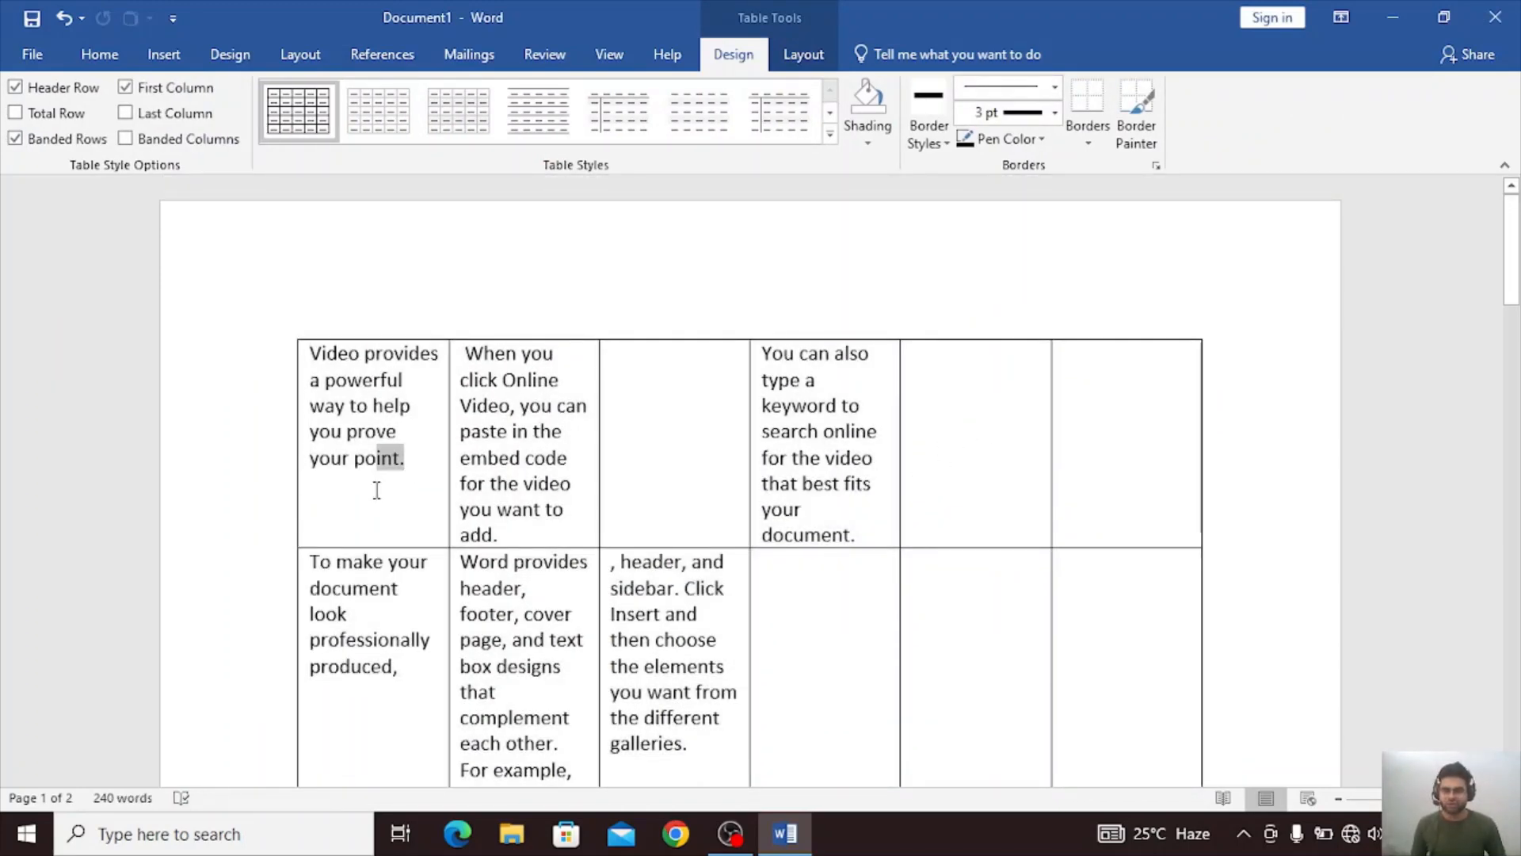
left_click(655, 526)
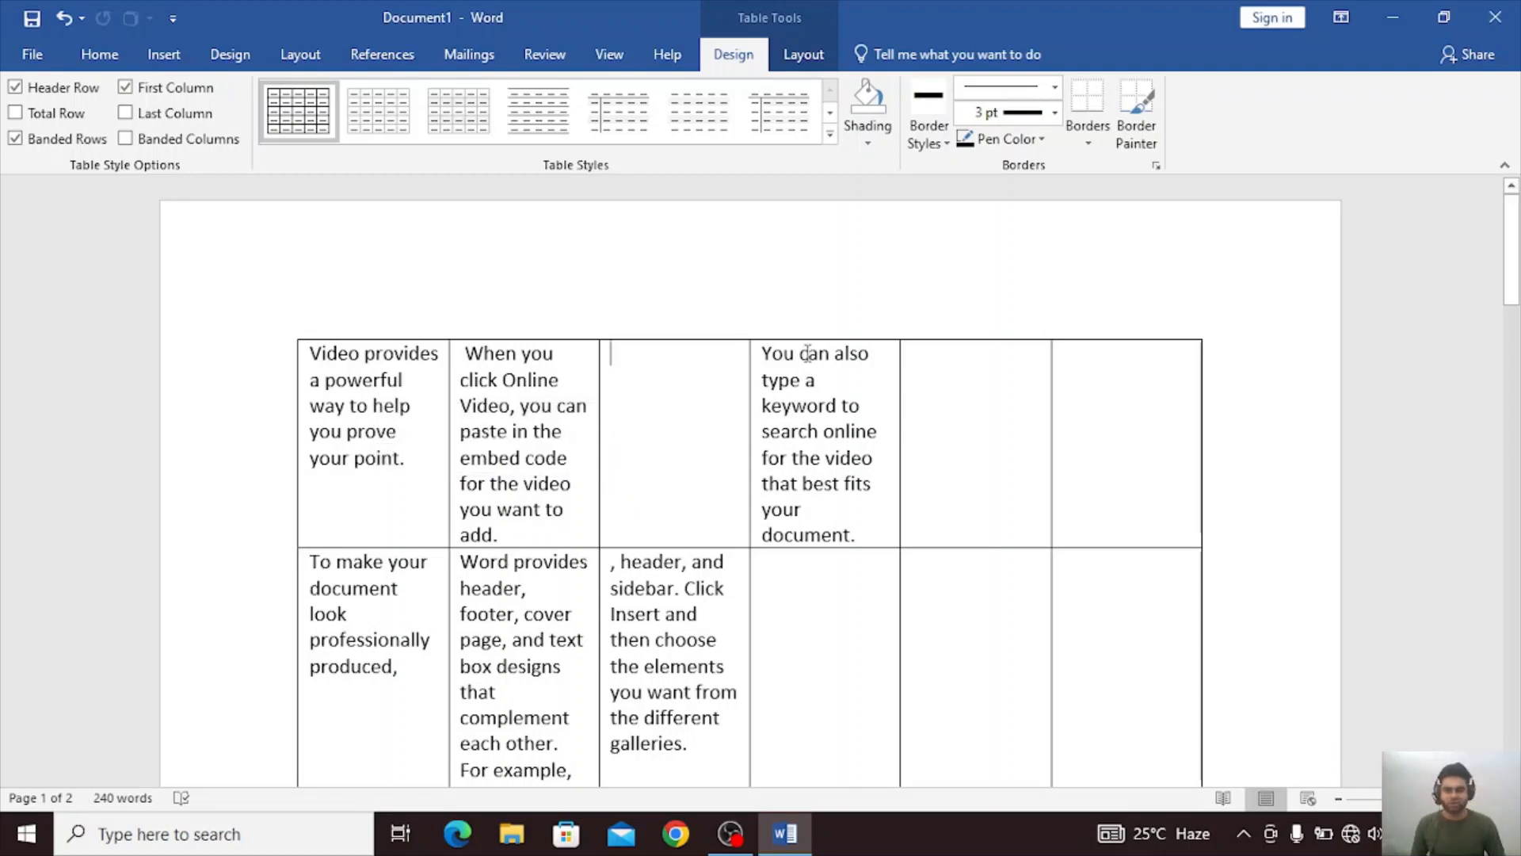
scroll(806, 353, "down", 2)
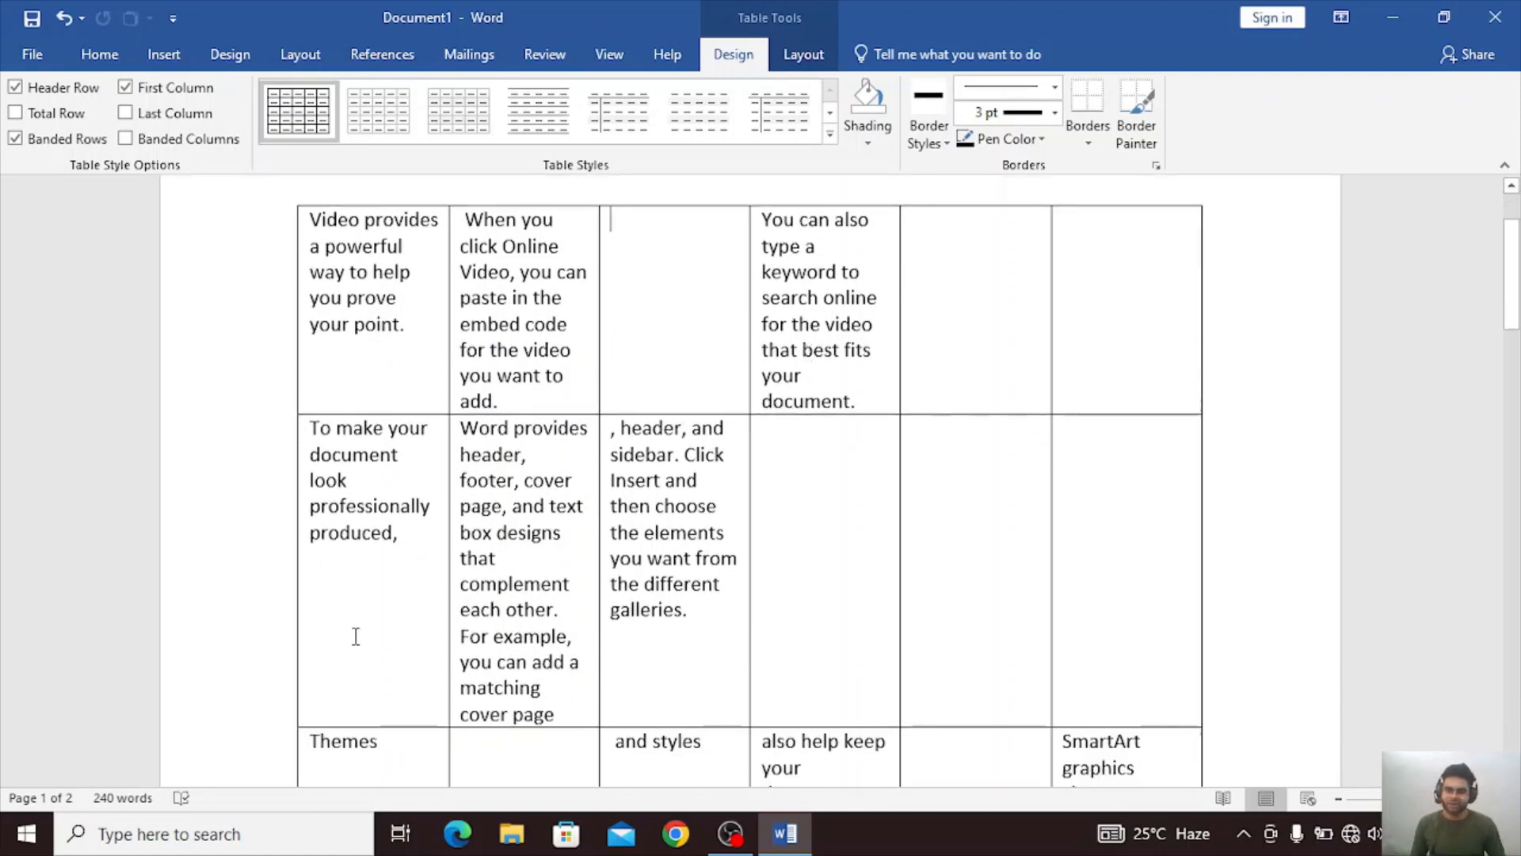
scroll(355, 636, "down", 2)
left_click_drag(399, 607, 299, 621)
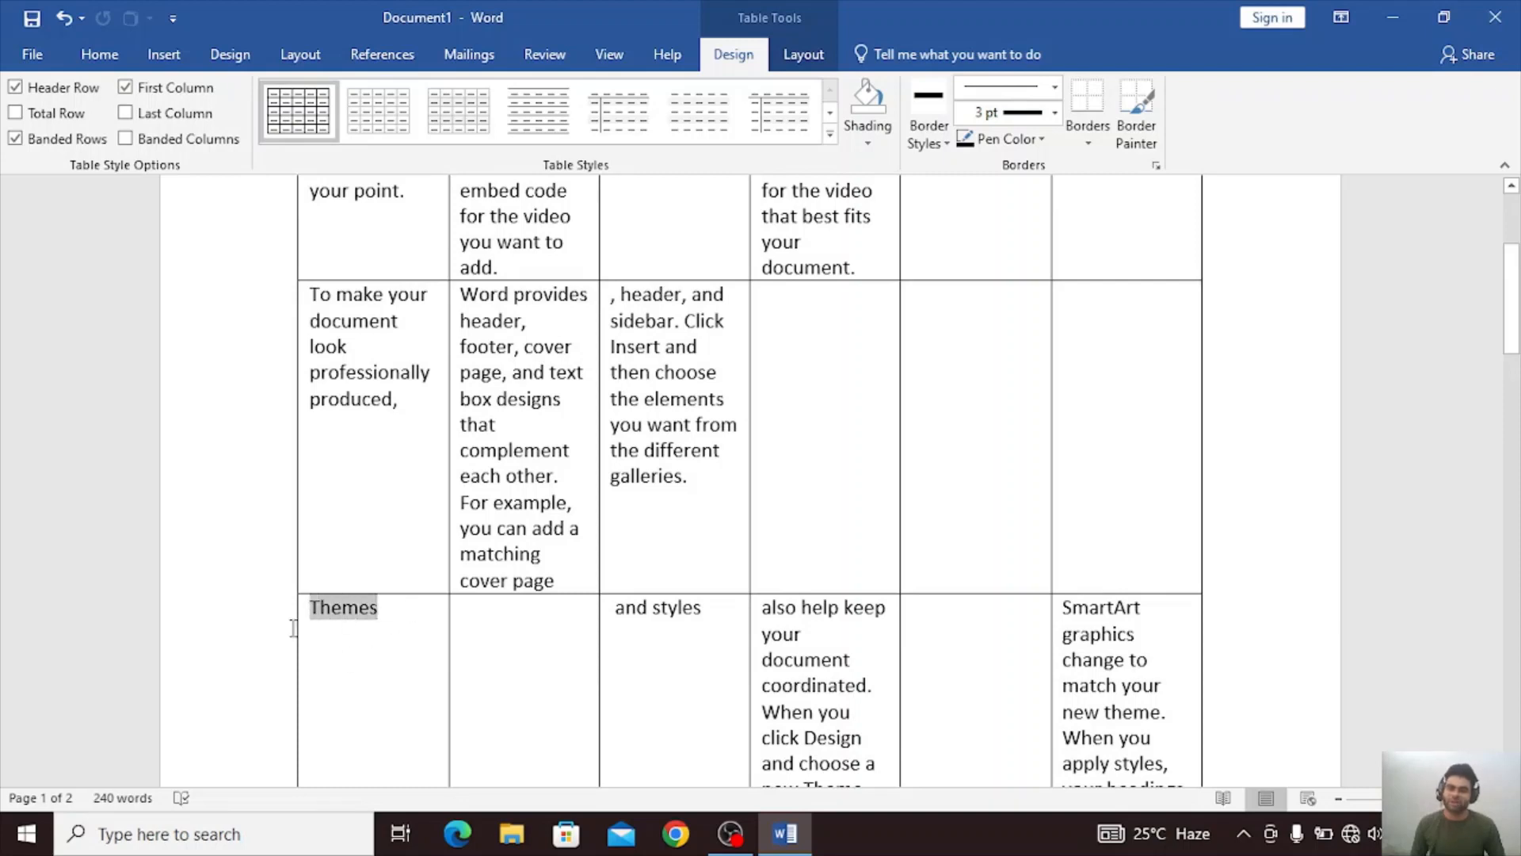
left_click(739, 631)
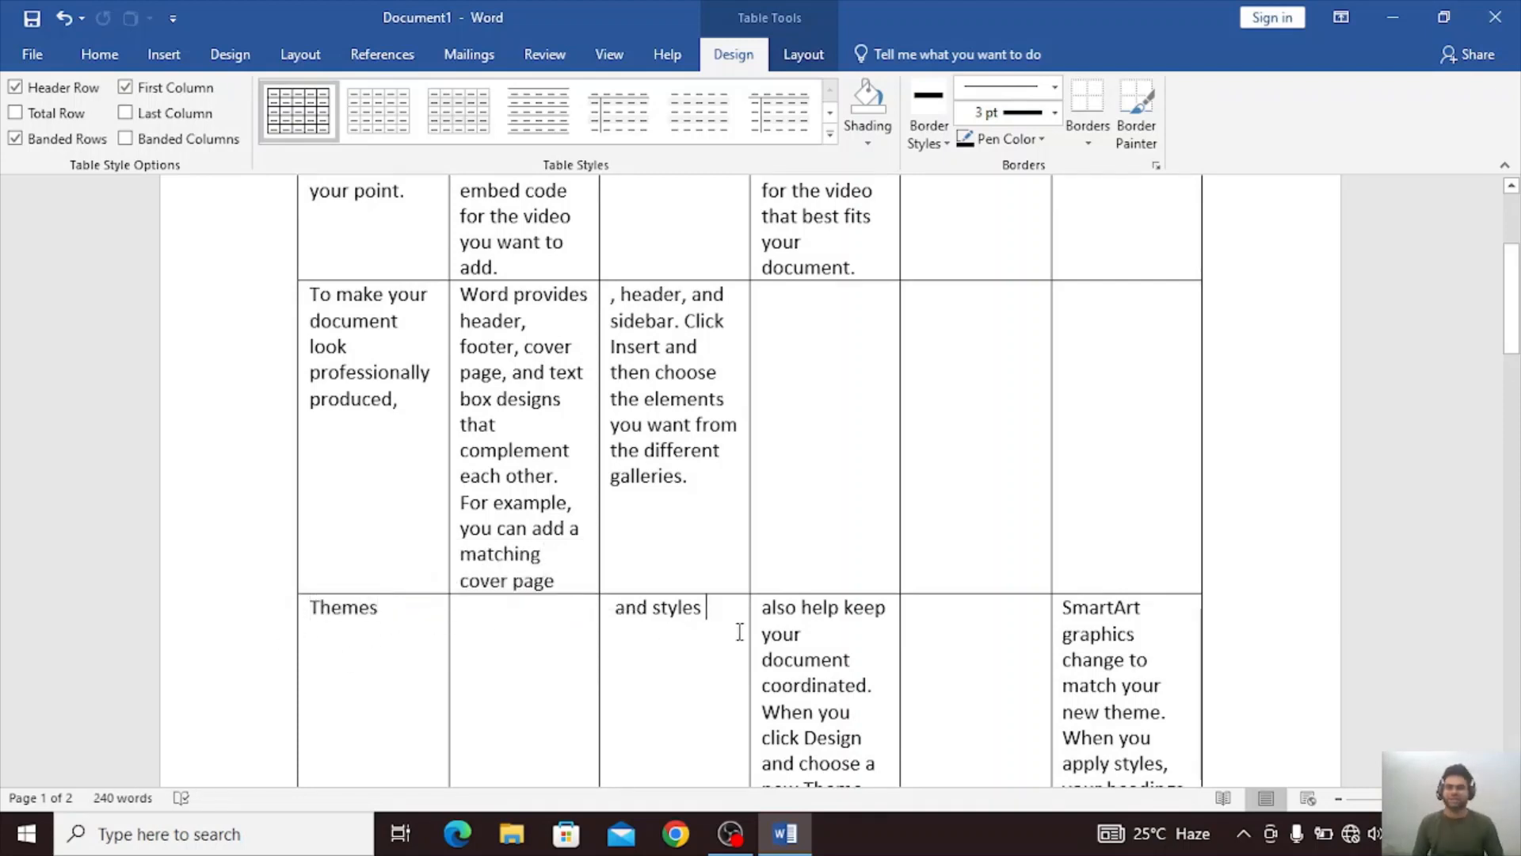
Examine the remaining rows of the table, including the last row that continues on the second page.
scroll(741, 681, "down", 3)
scroll(741, 682, "down", 1)
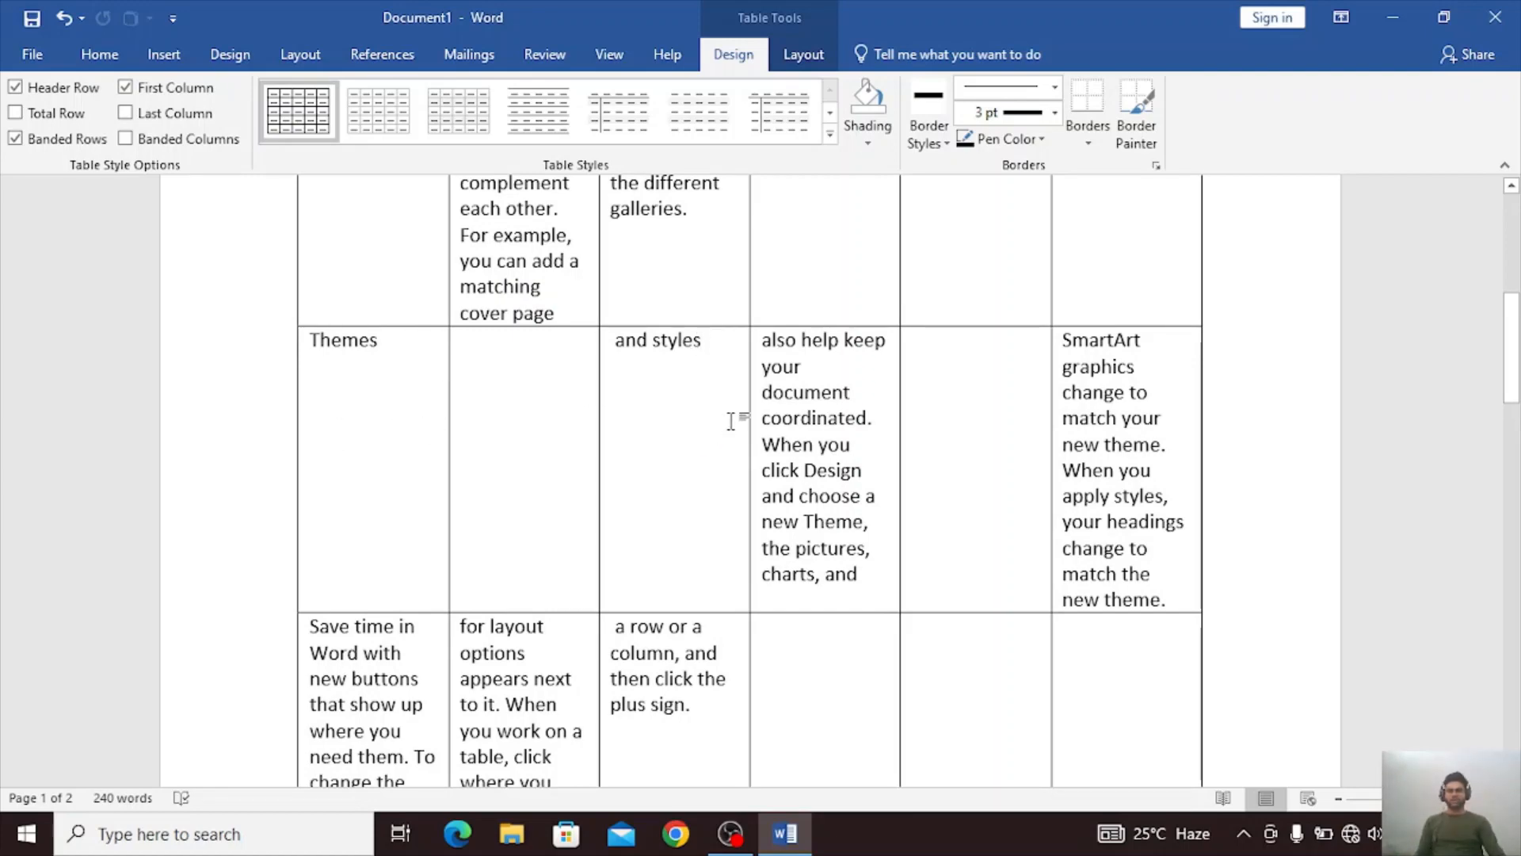
scroll(730, 421, "down", 7)
scroll(730, 420, "down", 9)
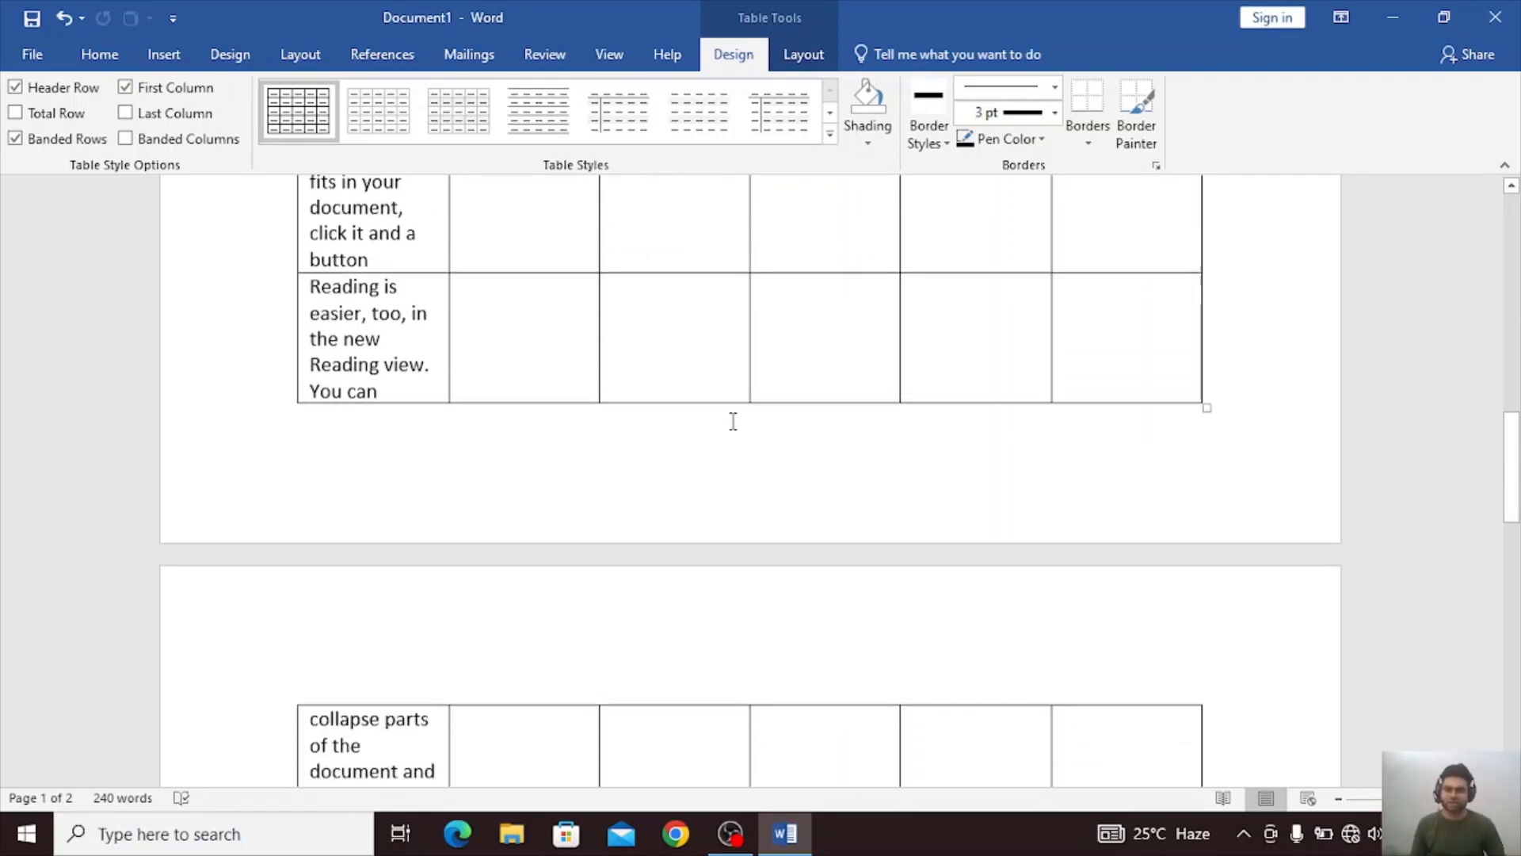
scroll(530, 443, "up", 5)
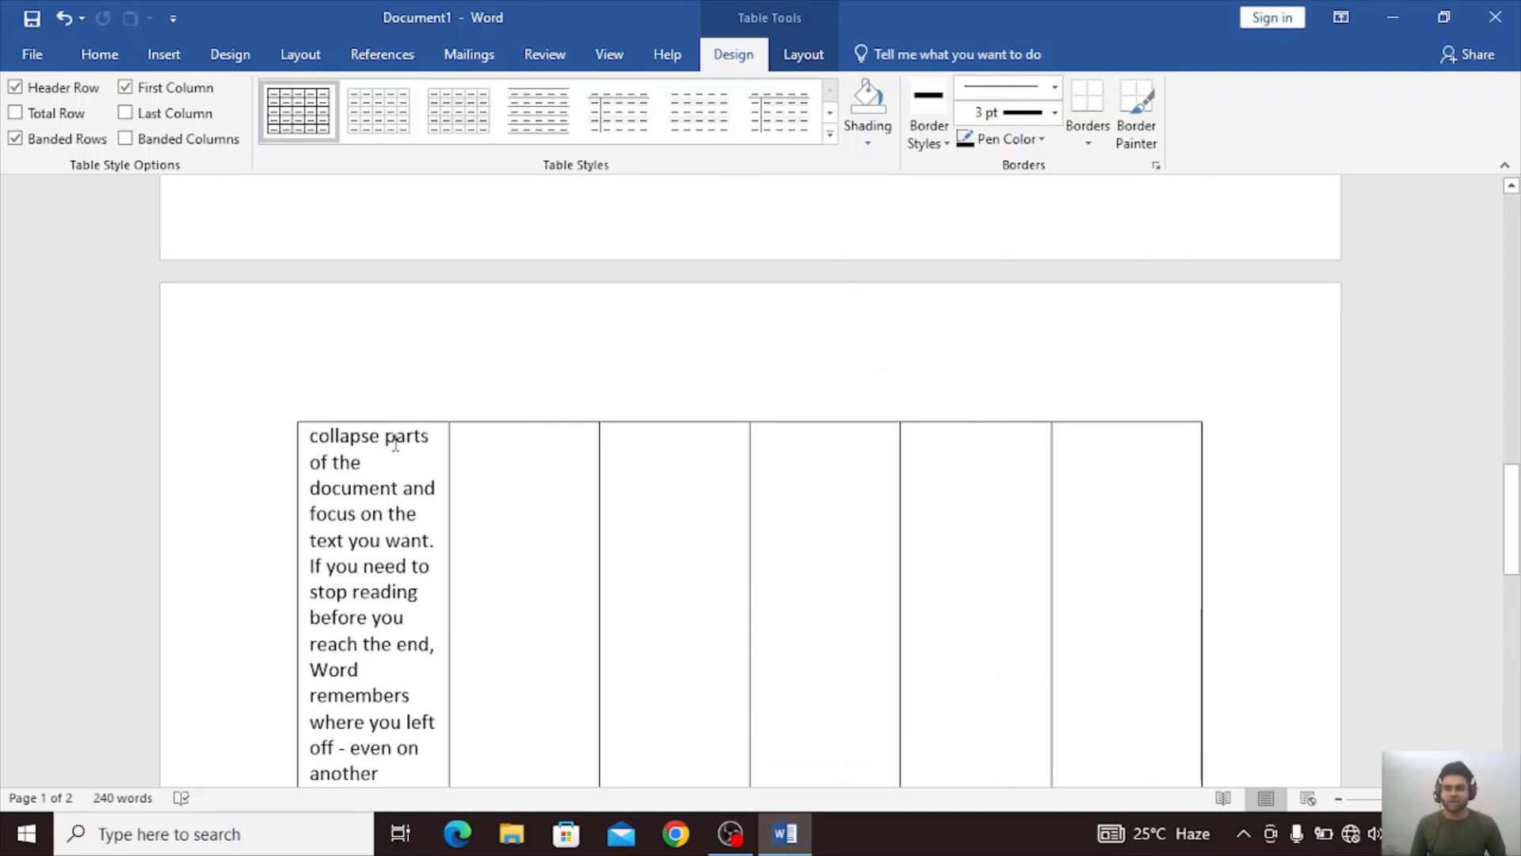
left_click_drag(395, 445, 379, 751)
scroll(711, 573, "up", 1)
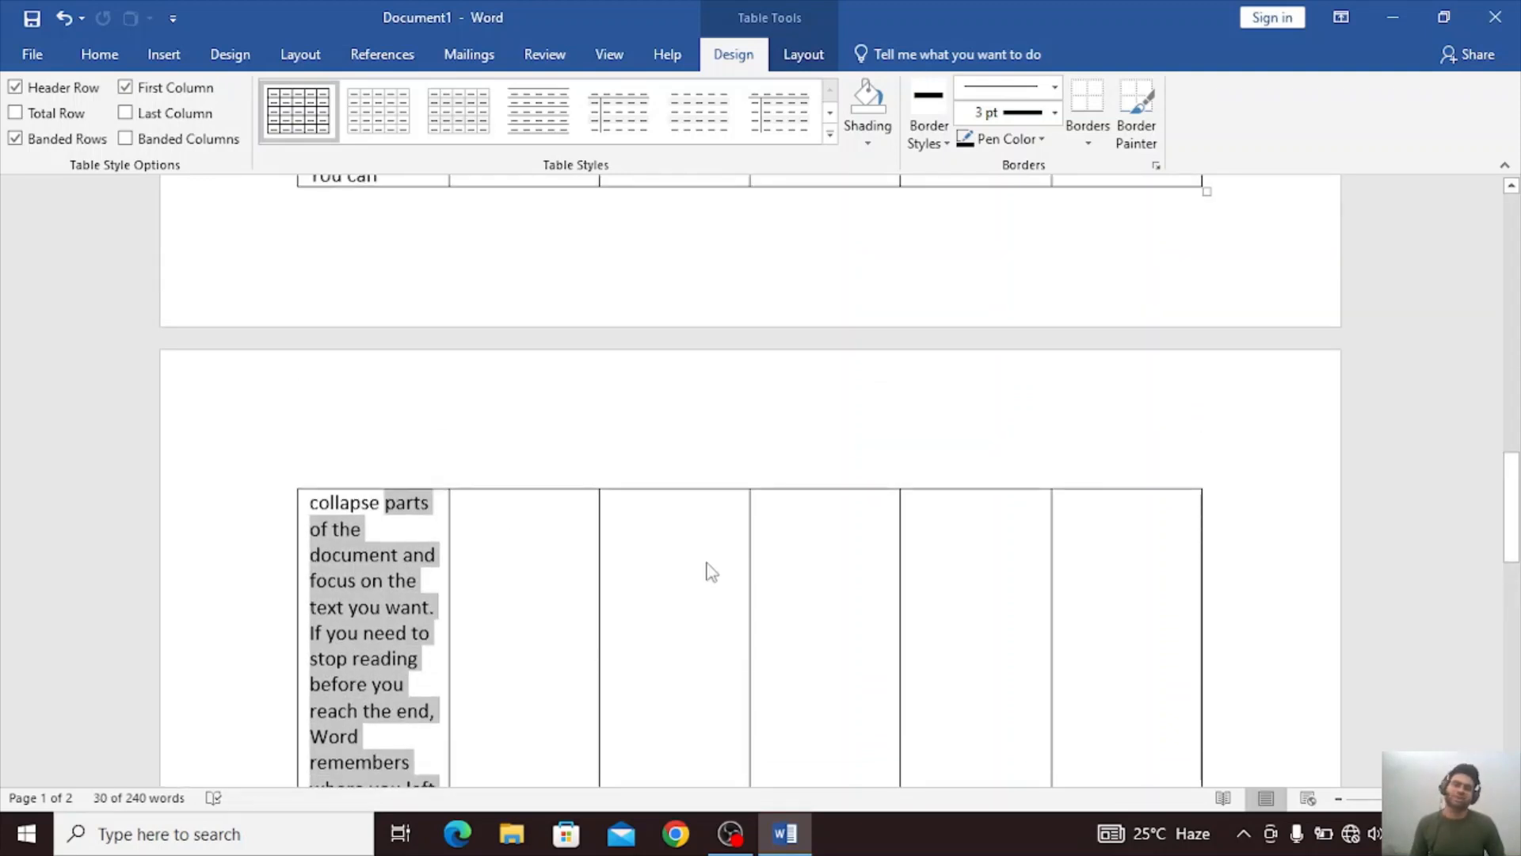
scroll(711, 572, "up", 9)
left_click(707, 495)
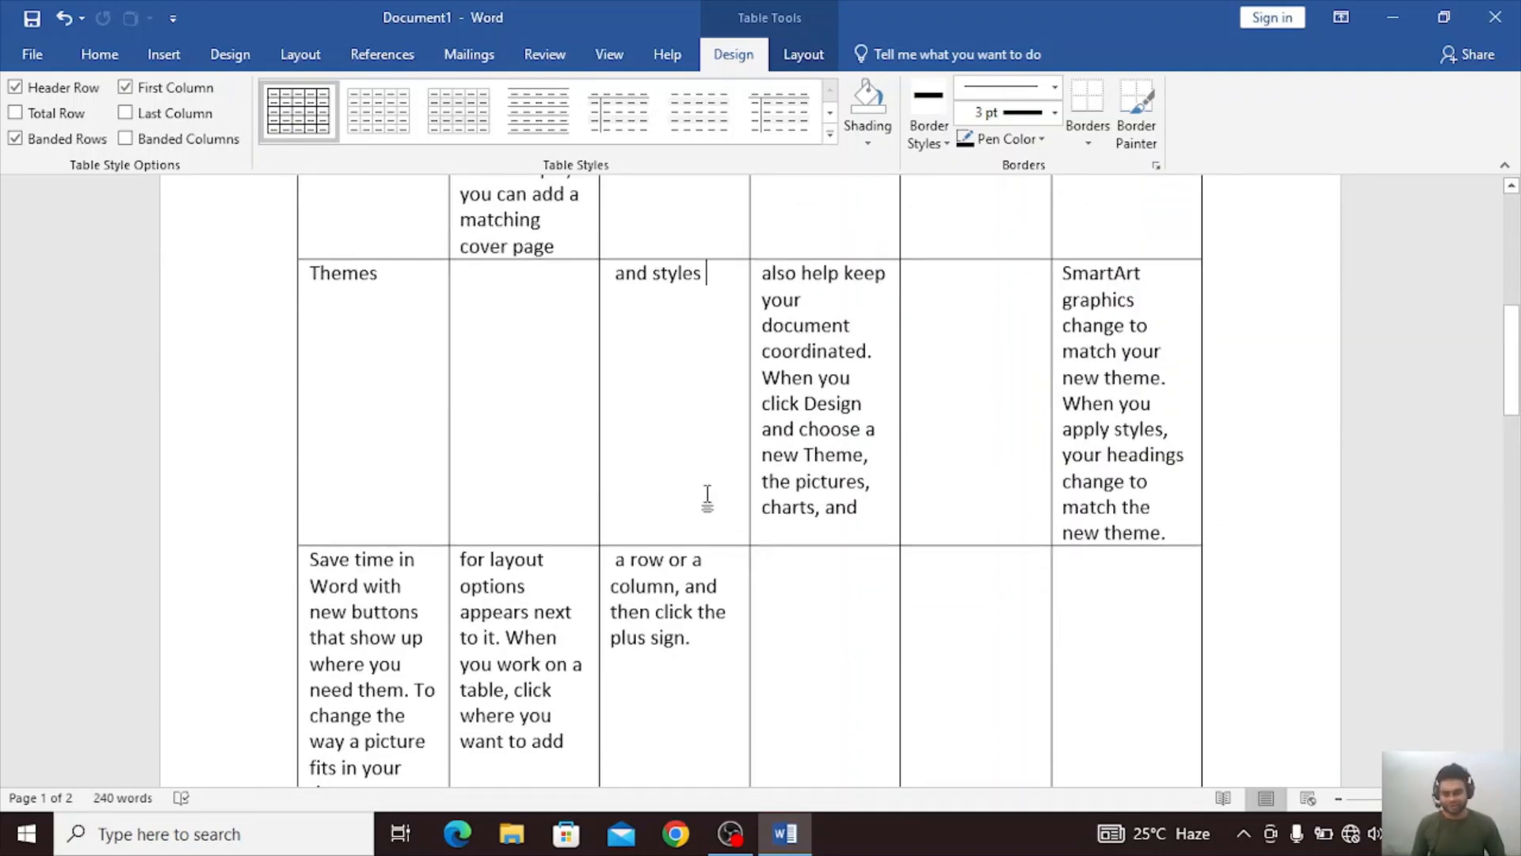
Undo the text-to-table conversion and all the tab insertions in the first four paragraphs.
key("ctrl+z")
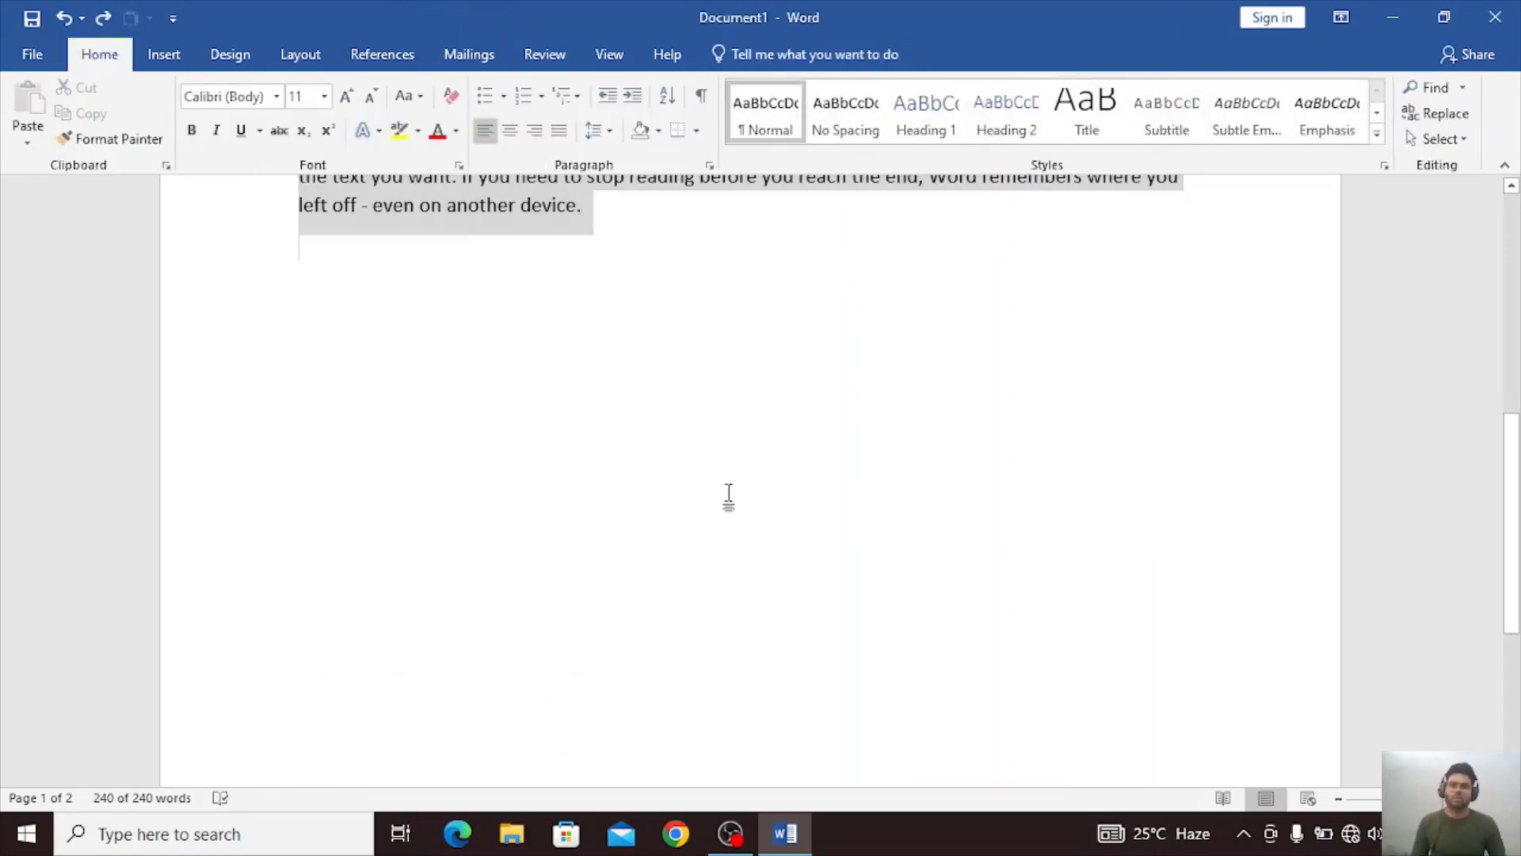
left_click(729, 492)
scroll(716, 498, "up", 4)
key("ctrl+z")
key("ctrl+z")
key("ctrl+z")
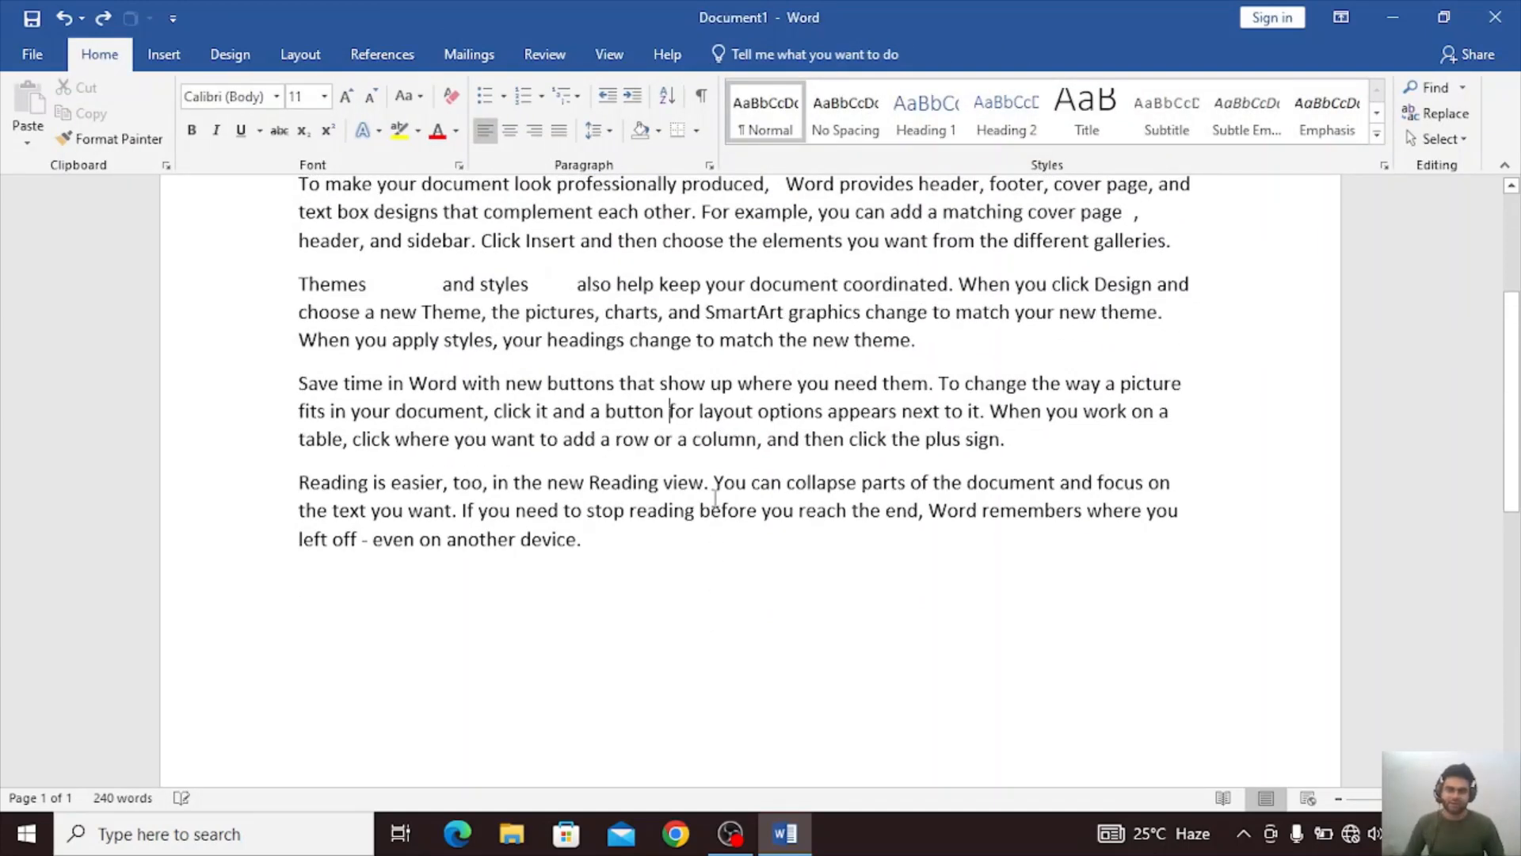
key("ctrl+z")
key("ctrl+z")
key("ctrl+z")
key("ctrl+z")
Convert the entire text without inserted tabs to a table, using Auto fixed column width and tabs as the separator.
scroll(716, 498, "up", 5)
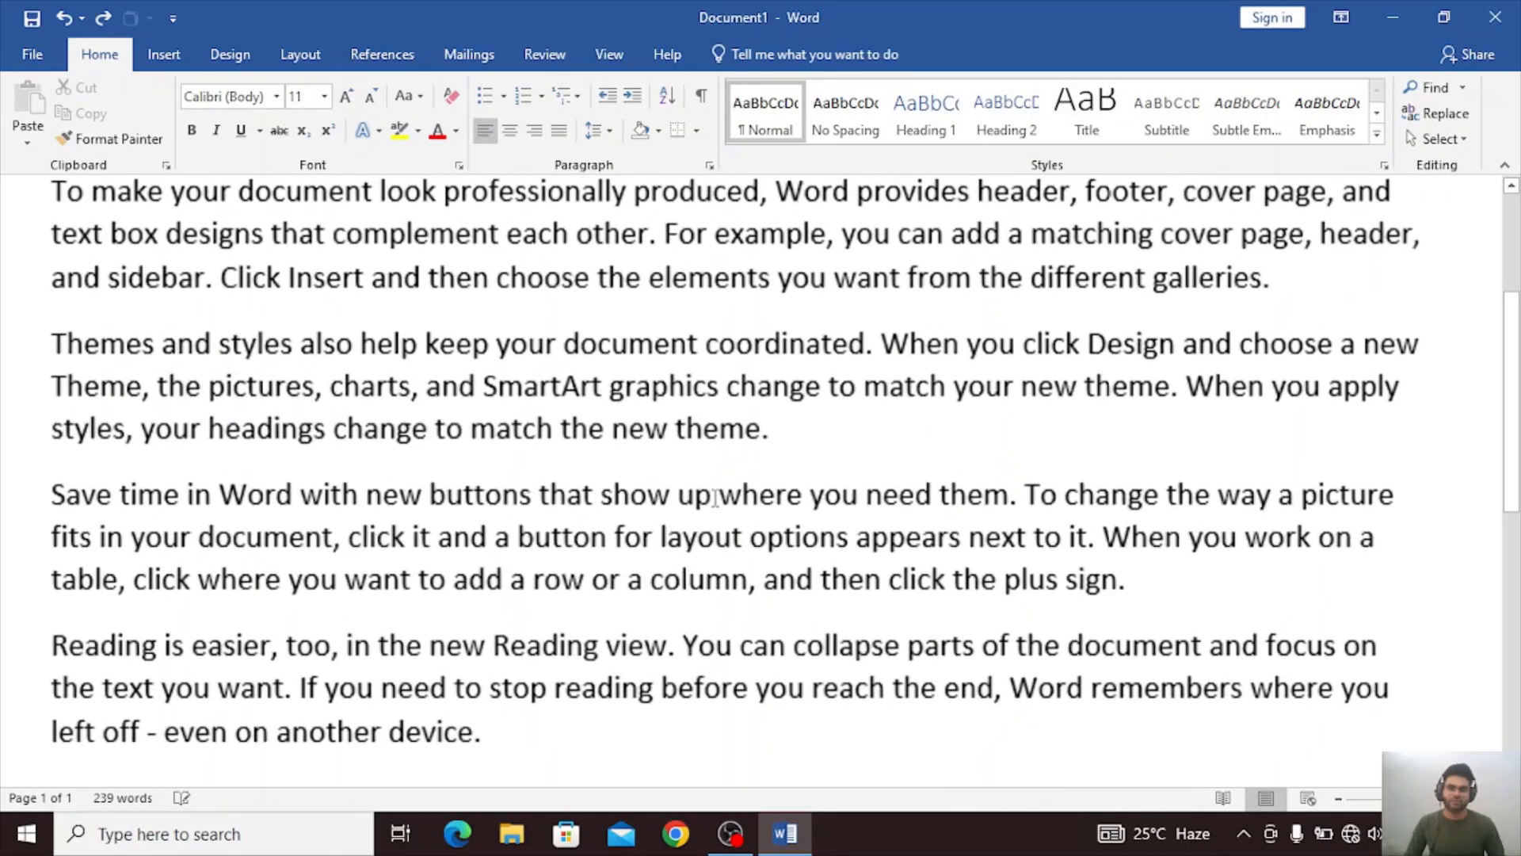
scroll(716, 498, "down", 5)
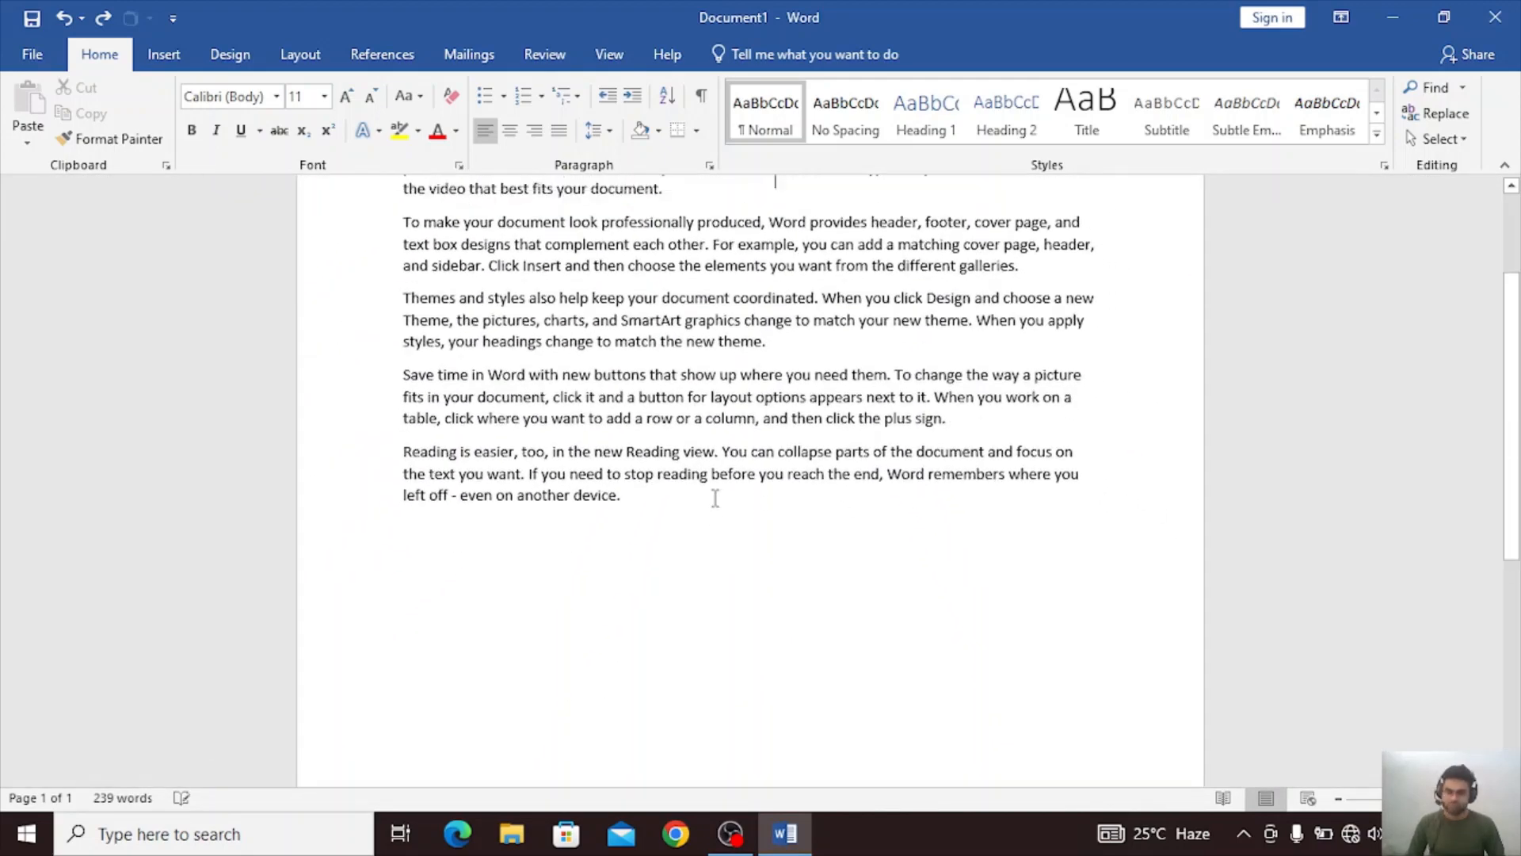
scroll(715, 497, "up", 1)
scroll(716, 498, "up", 5)
scroll(715, 497, "up", 3)
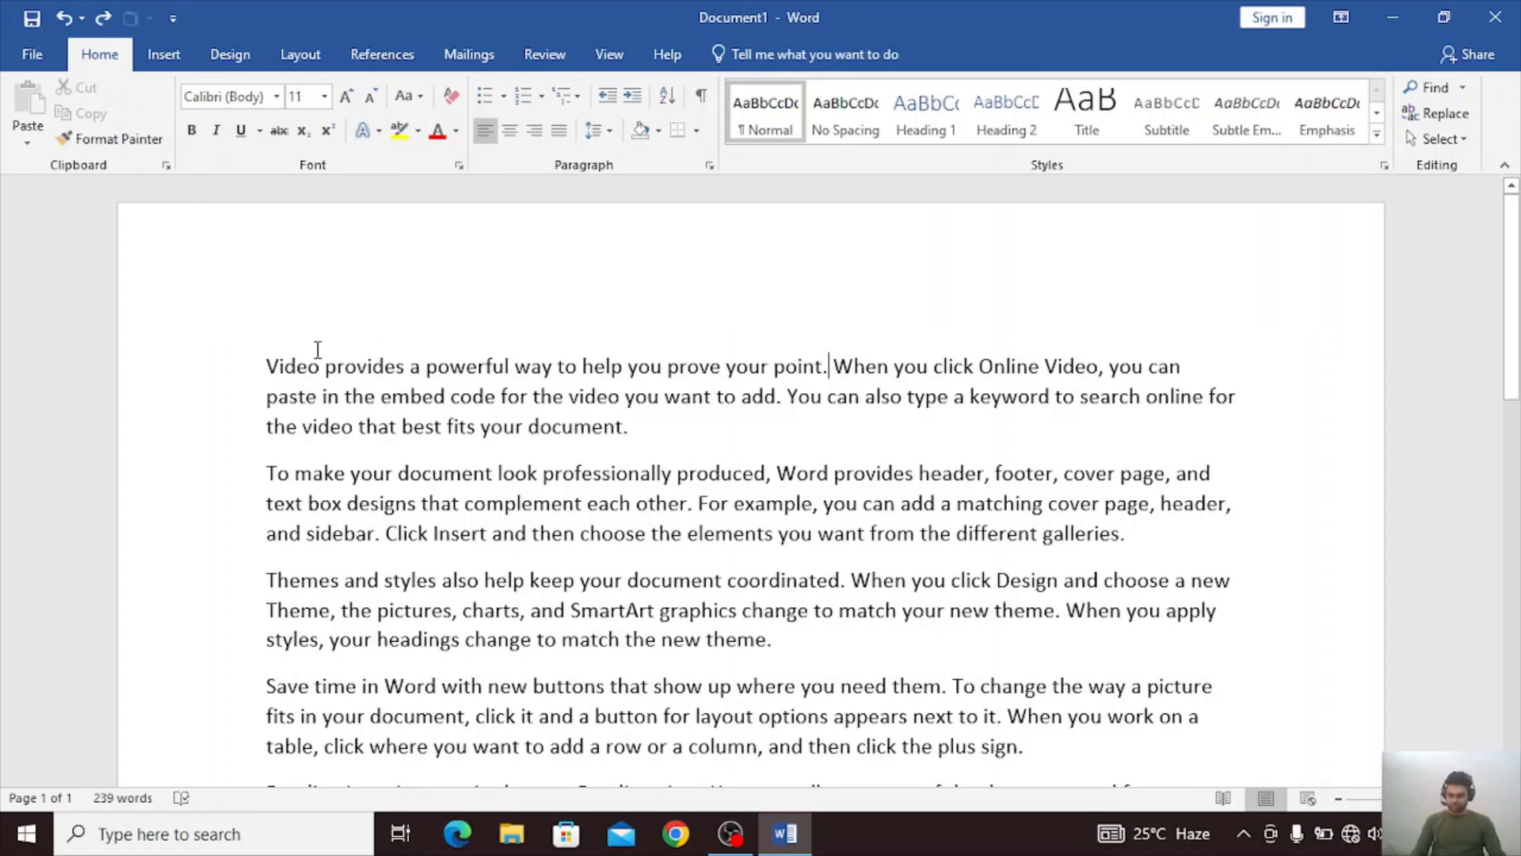
key("ctrl+a")
left_click(163, 54)
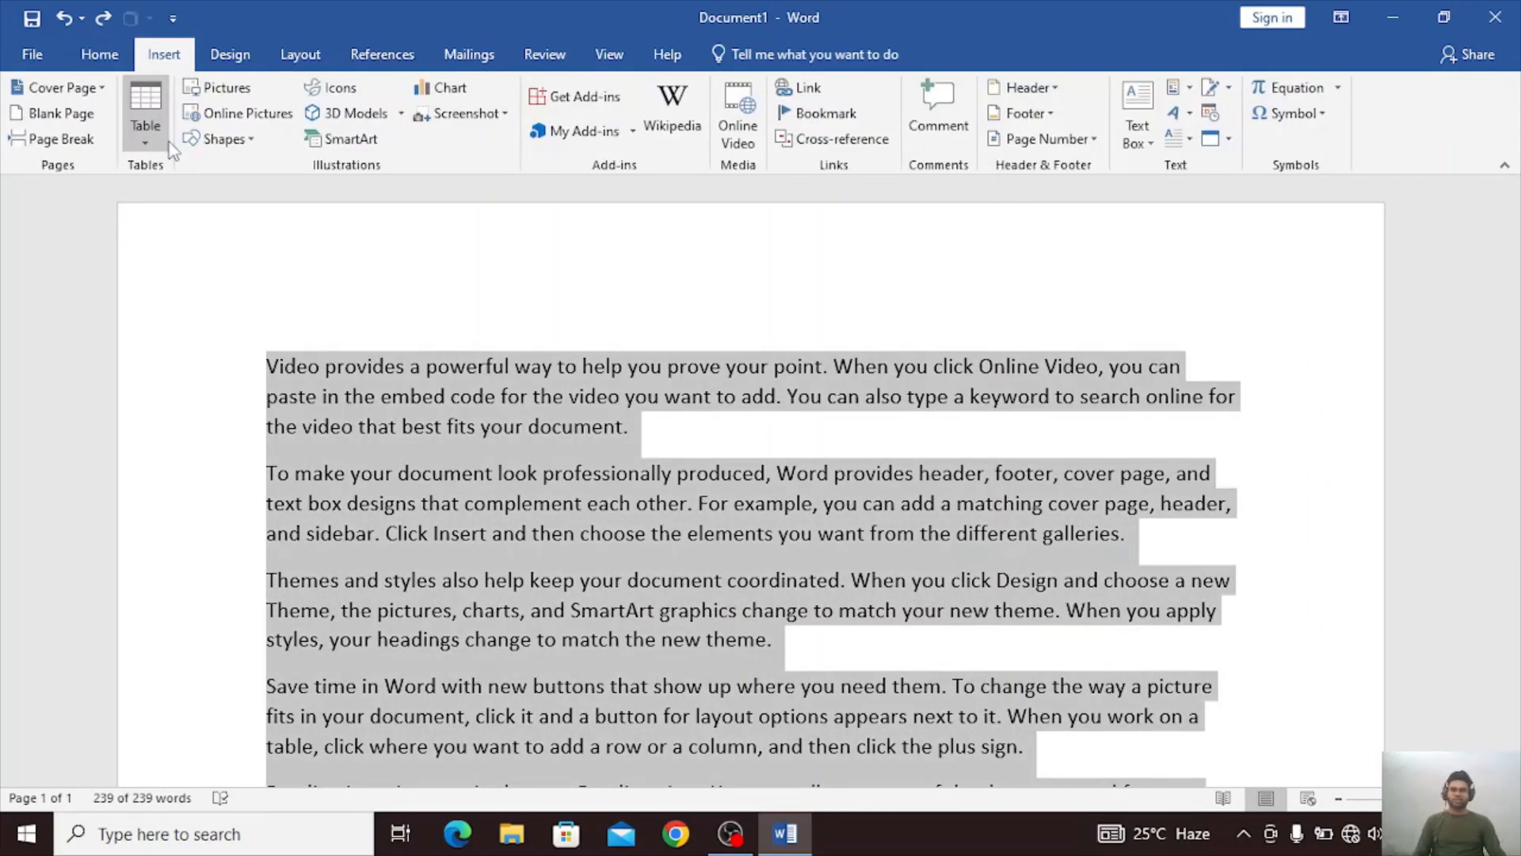
left_click(145, 127)
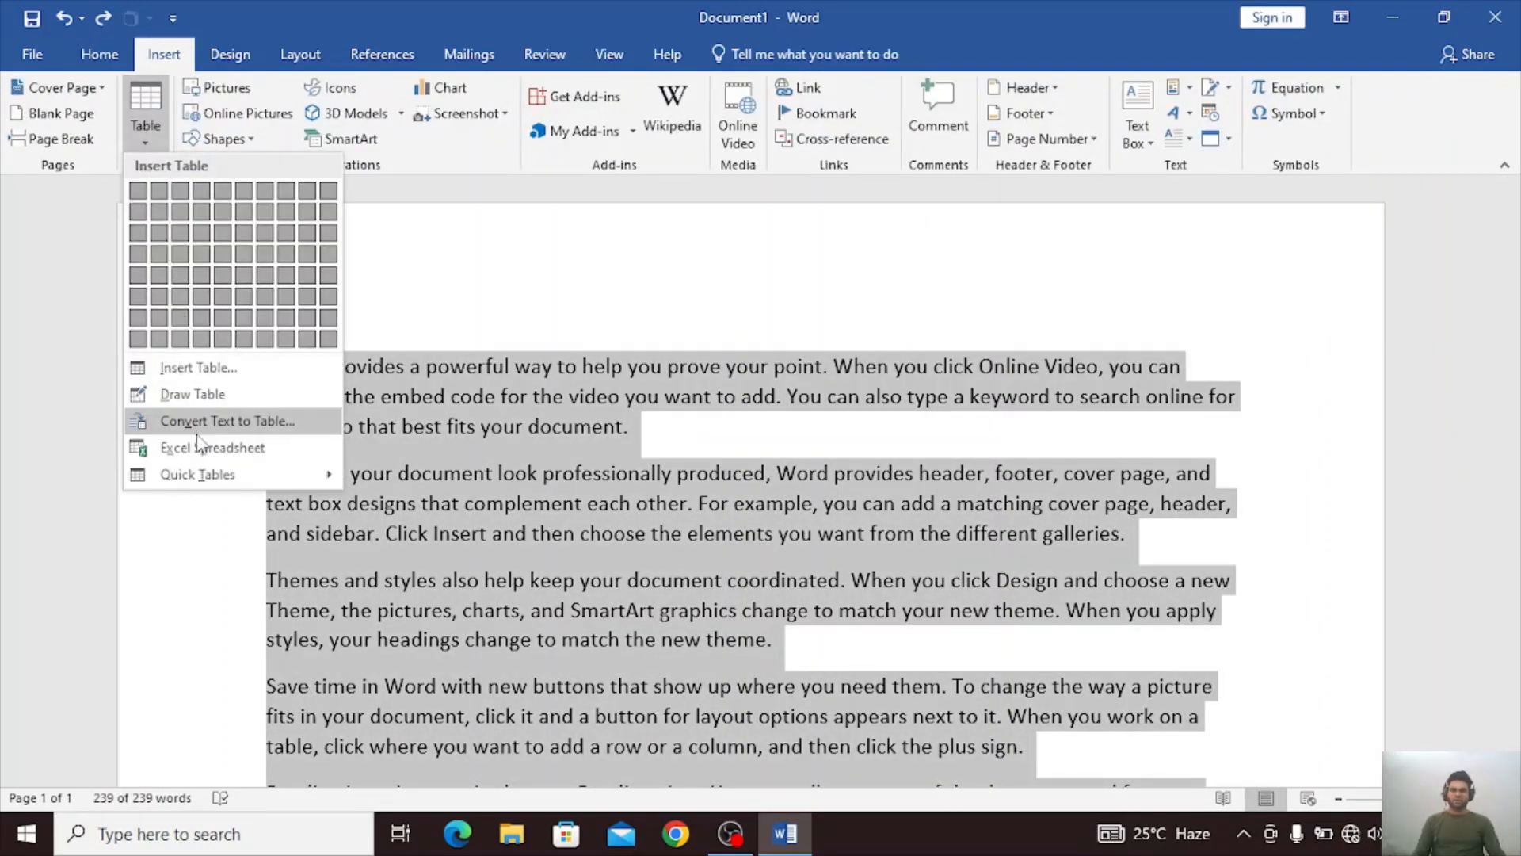
left_click(197, 432)
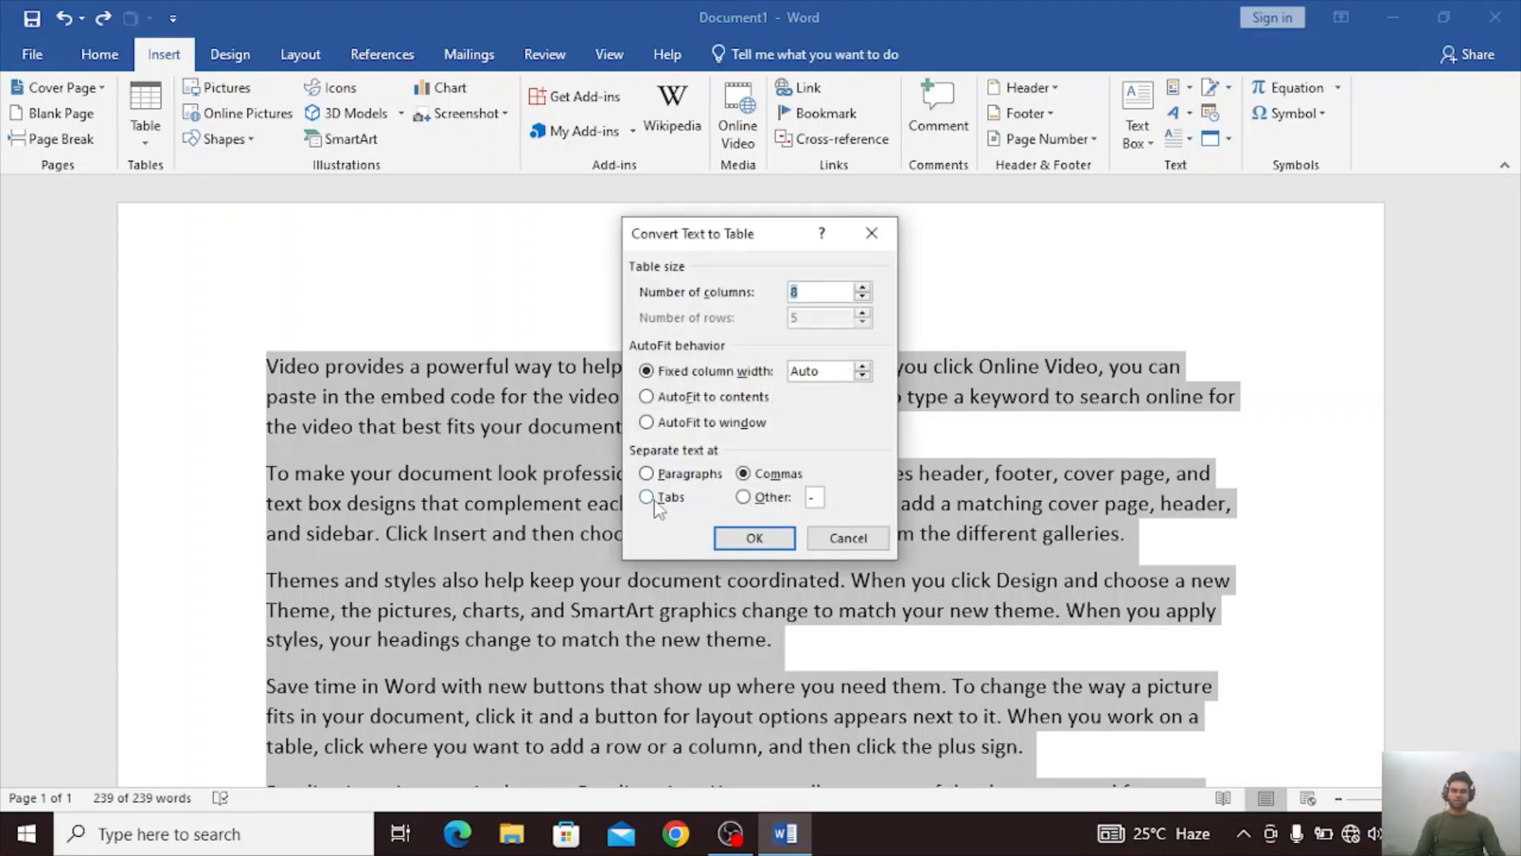
left_click(650, 498)
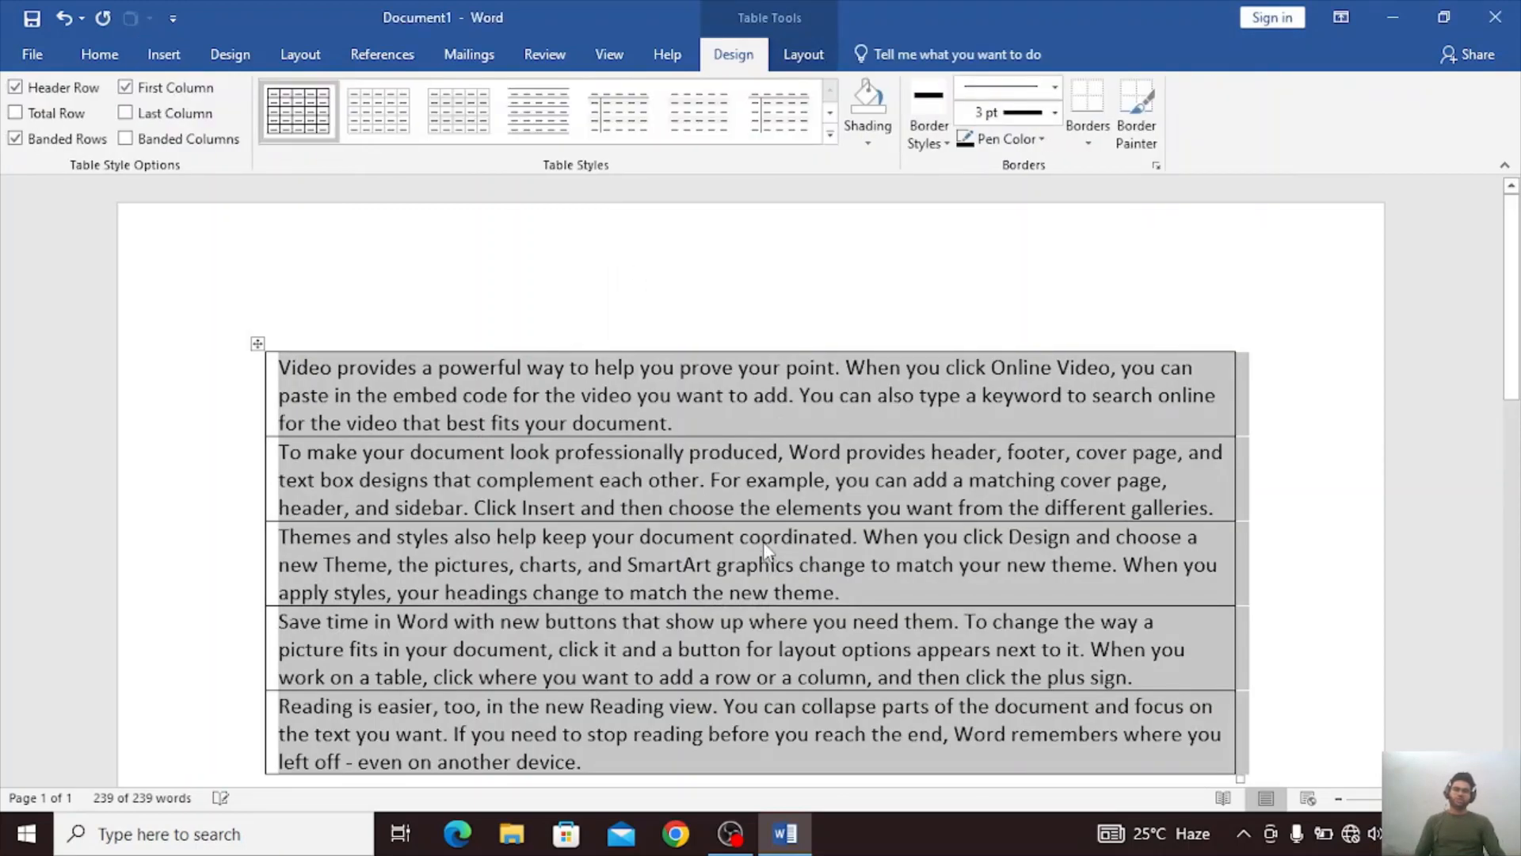
scroll(763, 539, "down", 4)
scroll(763, 539, "up", 3)
scroll(763, 535, "up", 2)
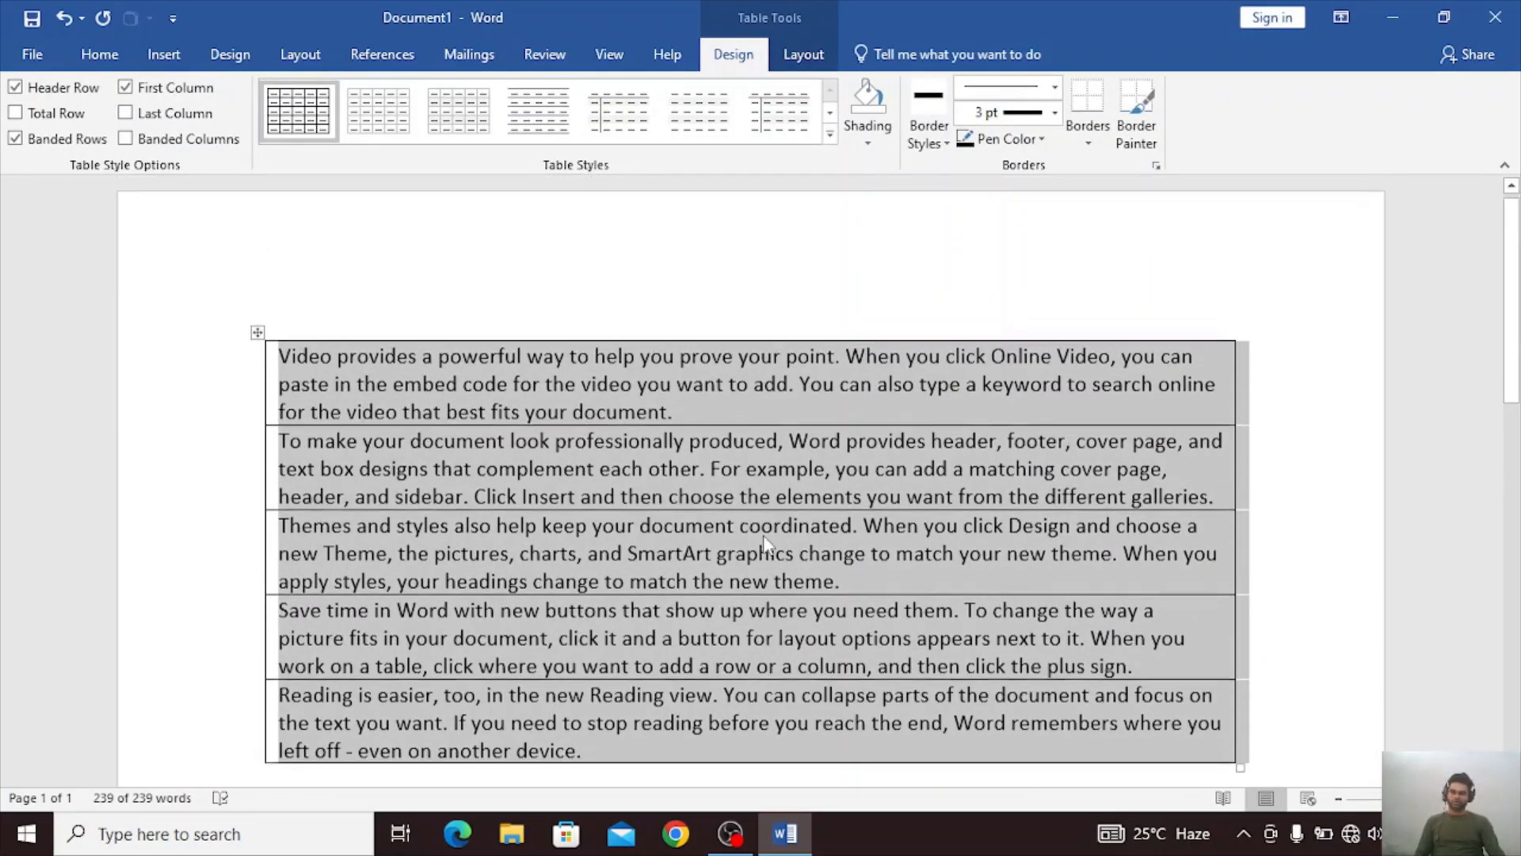
Undo the text-to-table conversion and deselect the restored paragraphs.
key("ctrl+z")
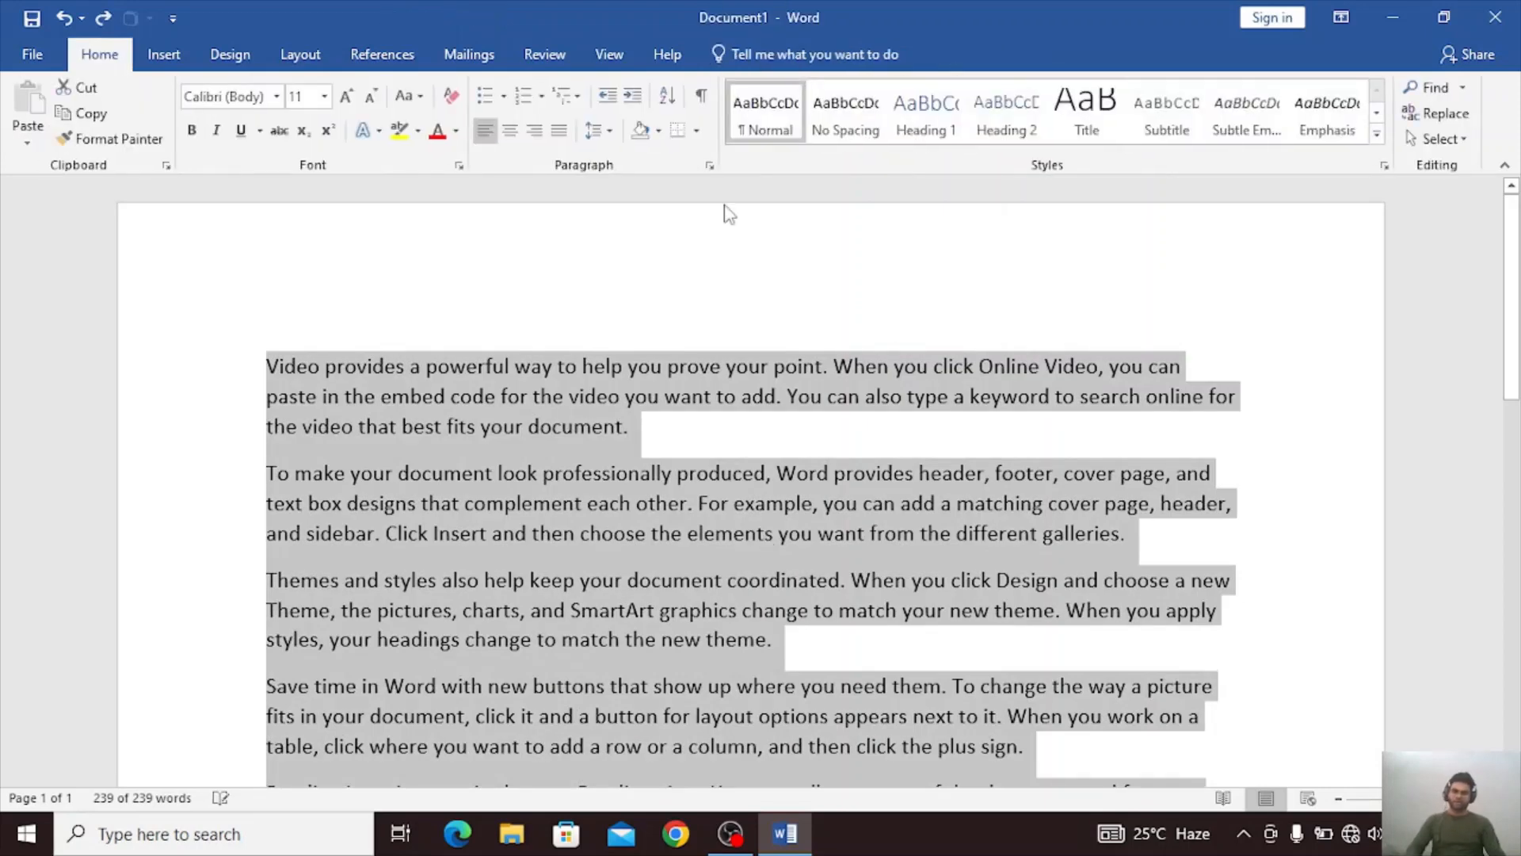
left_click(689, 302)
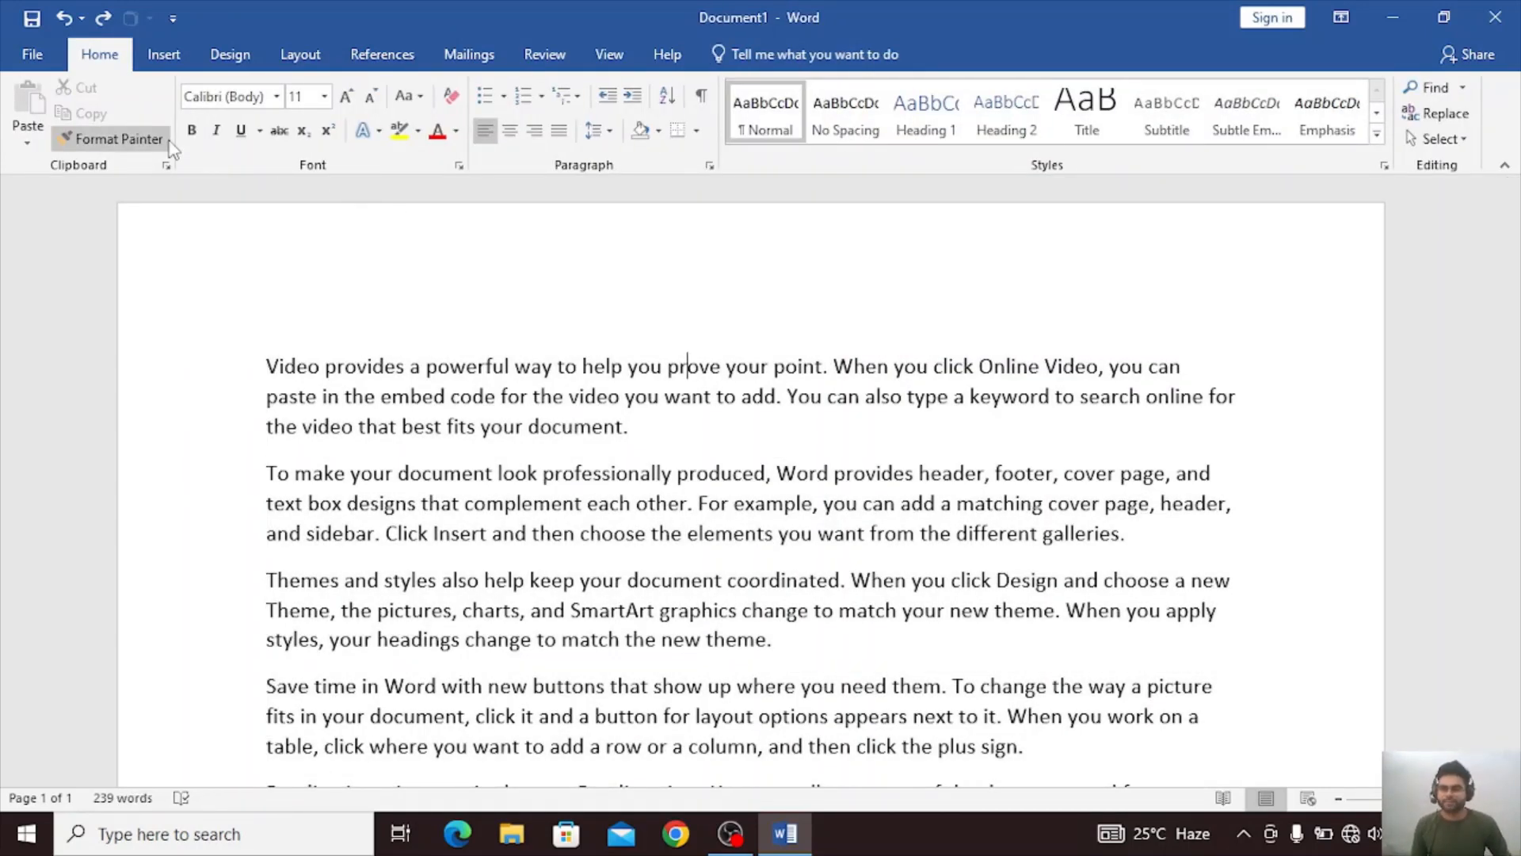
Insert an Excel spreadsheet inside the first sentence of the text and look through its rows.
left_click(164, 62)
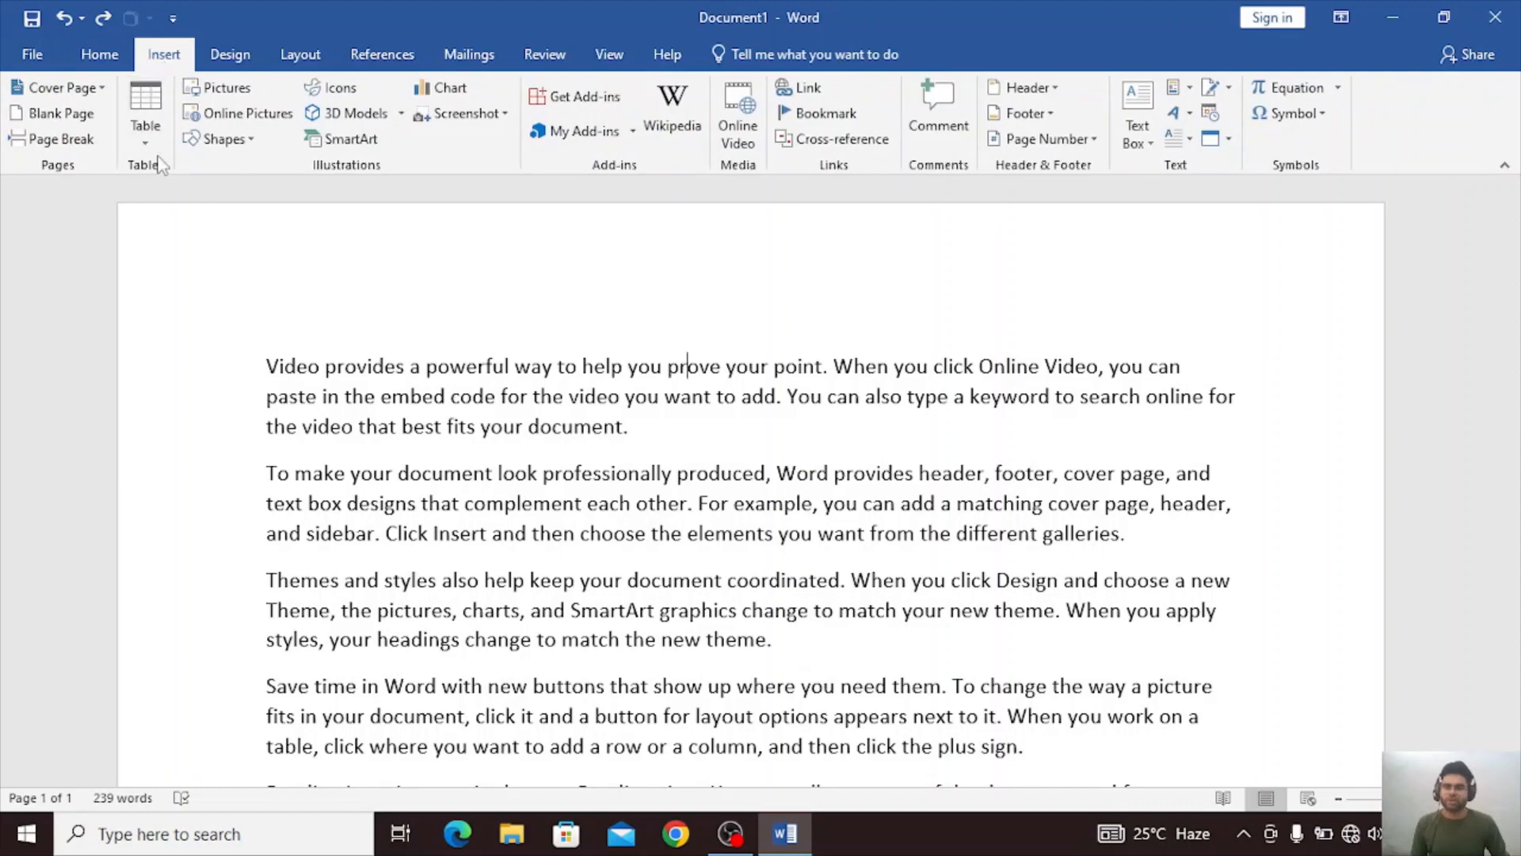
left_click(145, 127)
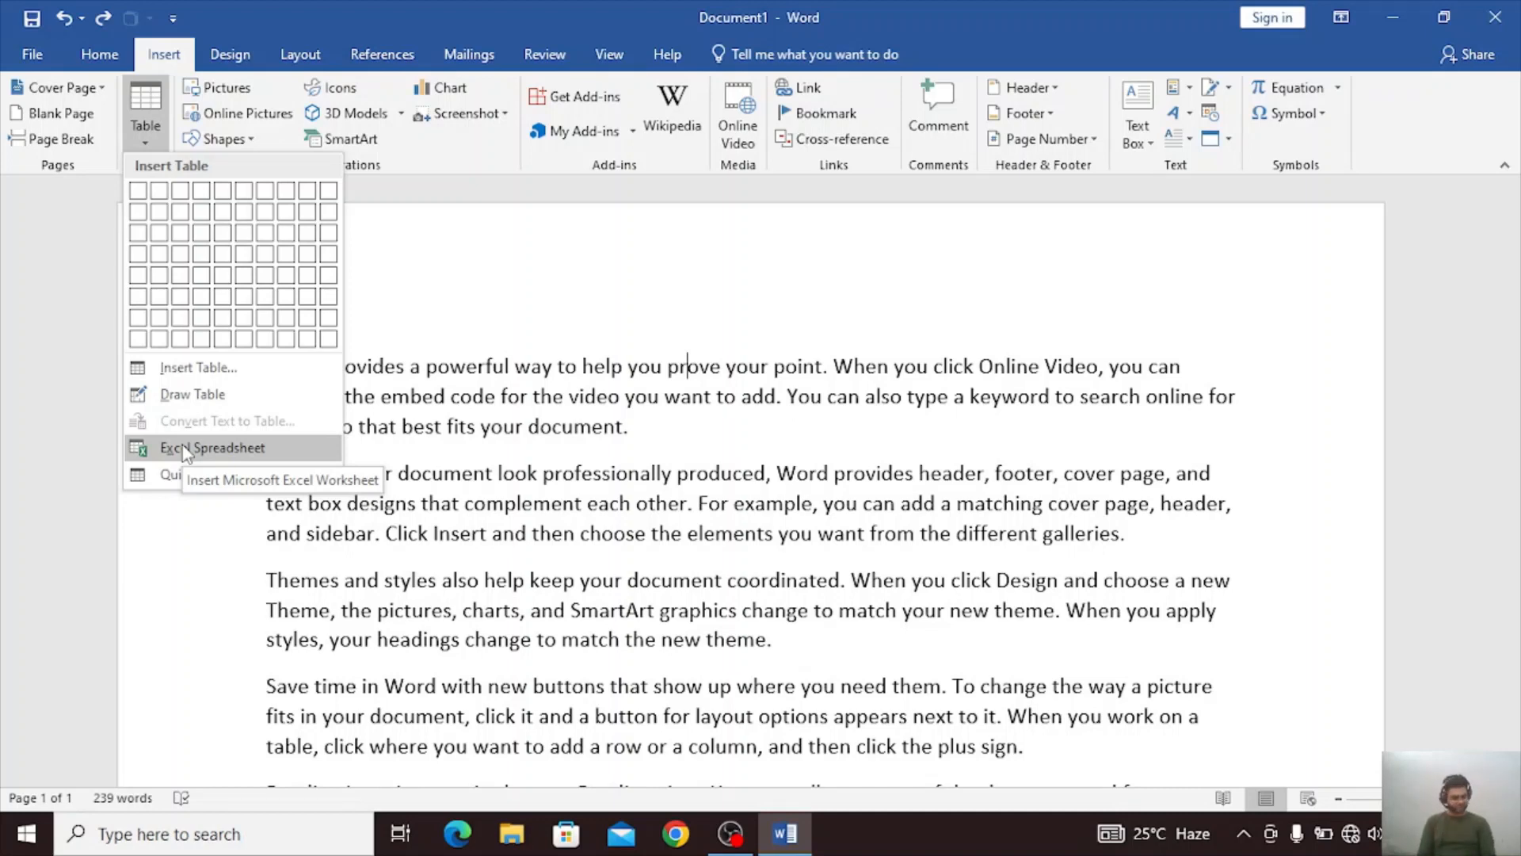
left_click(185, 450)
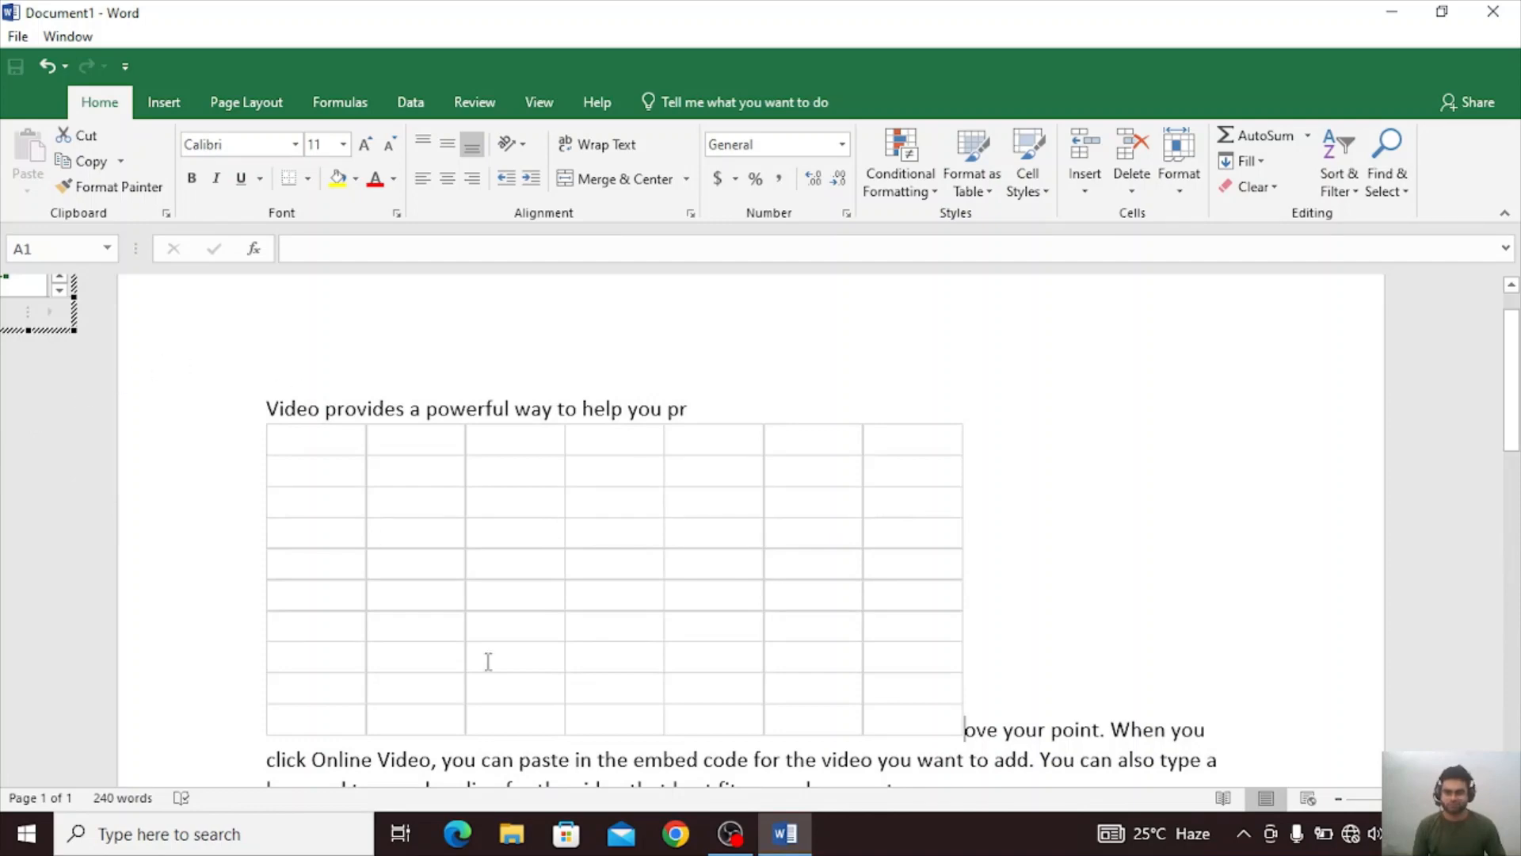
left_click(492, 618)
scroll(622, 592, "down", 4)
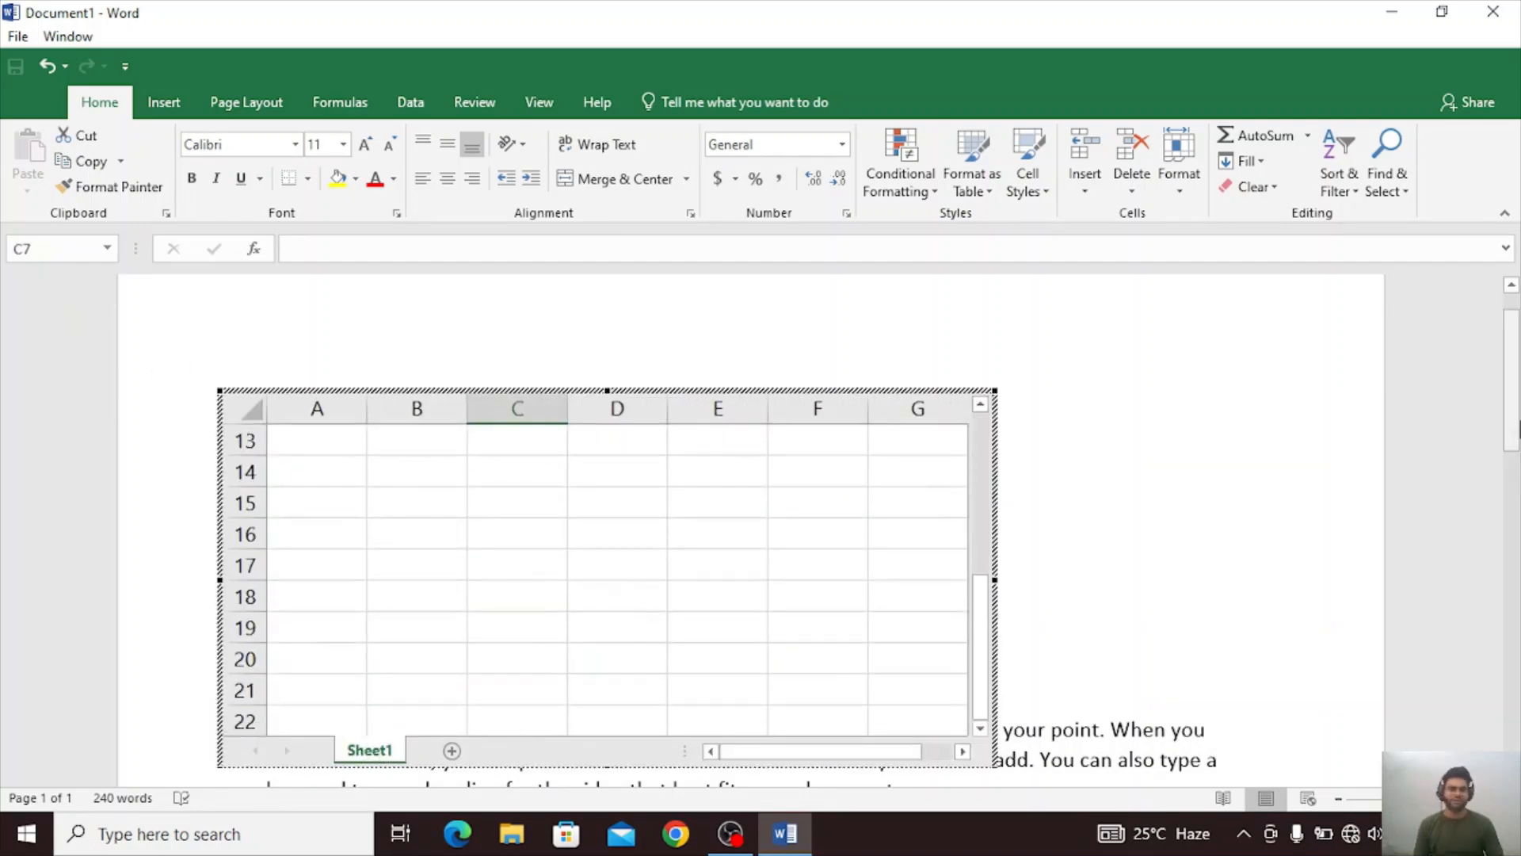
mouse_move(1519, 342)
left_mouse_down()
mouse_move(1519, 461)
mouse_move(1519, 336)
left_mouse_up()
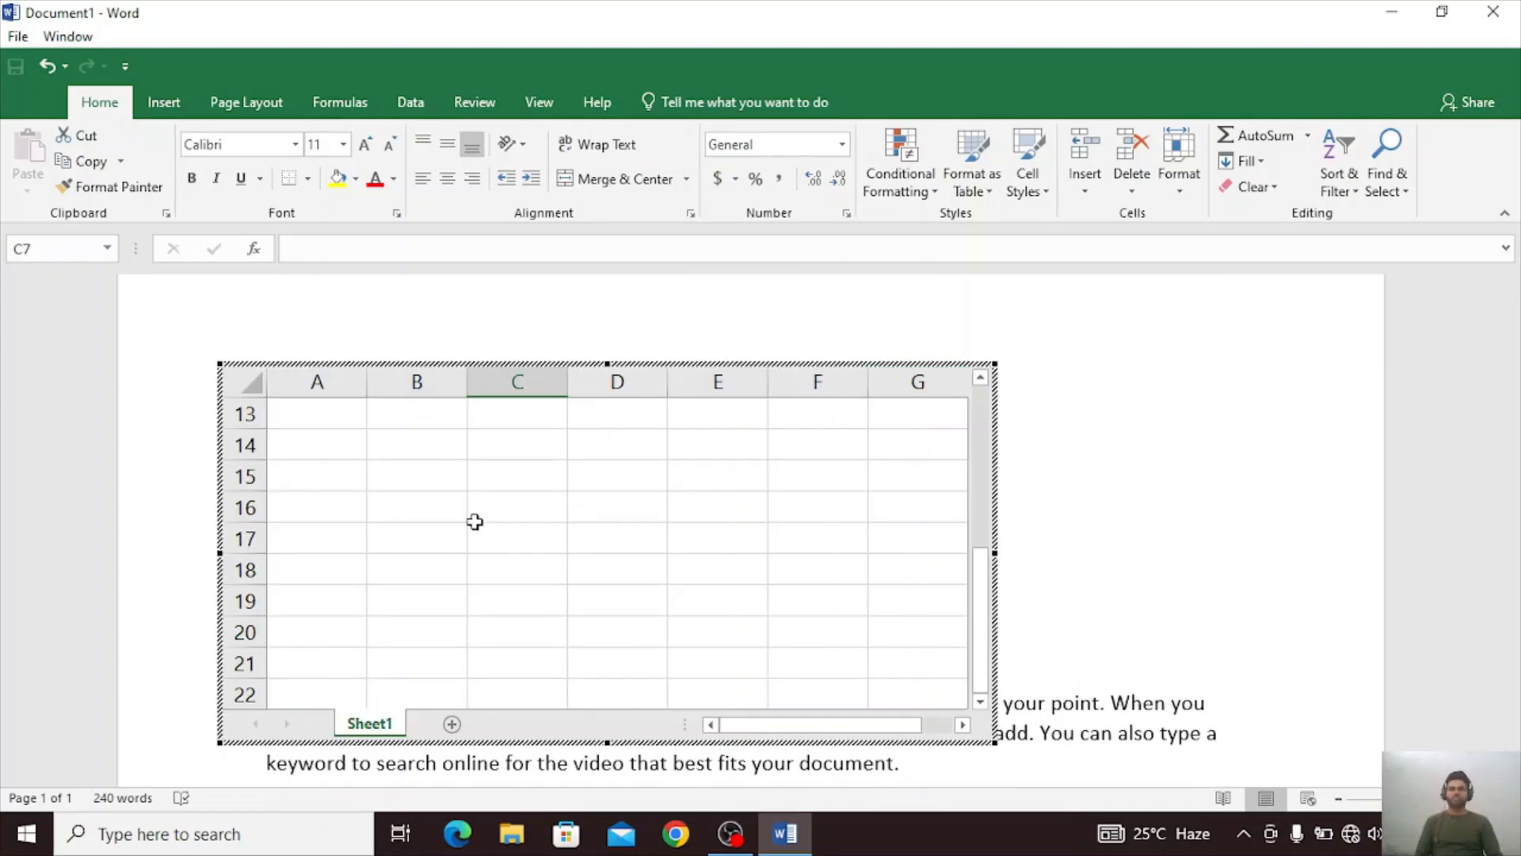
scroll(474, 521, "up", 4)
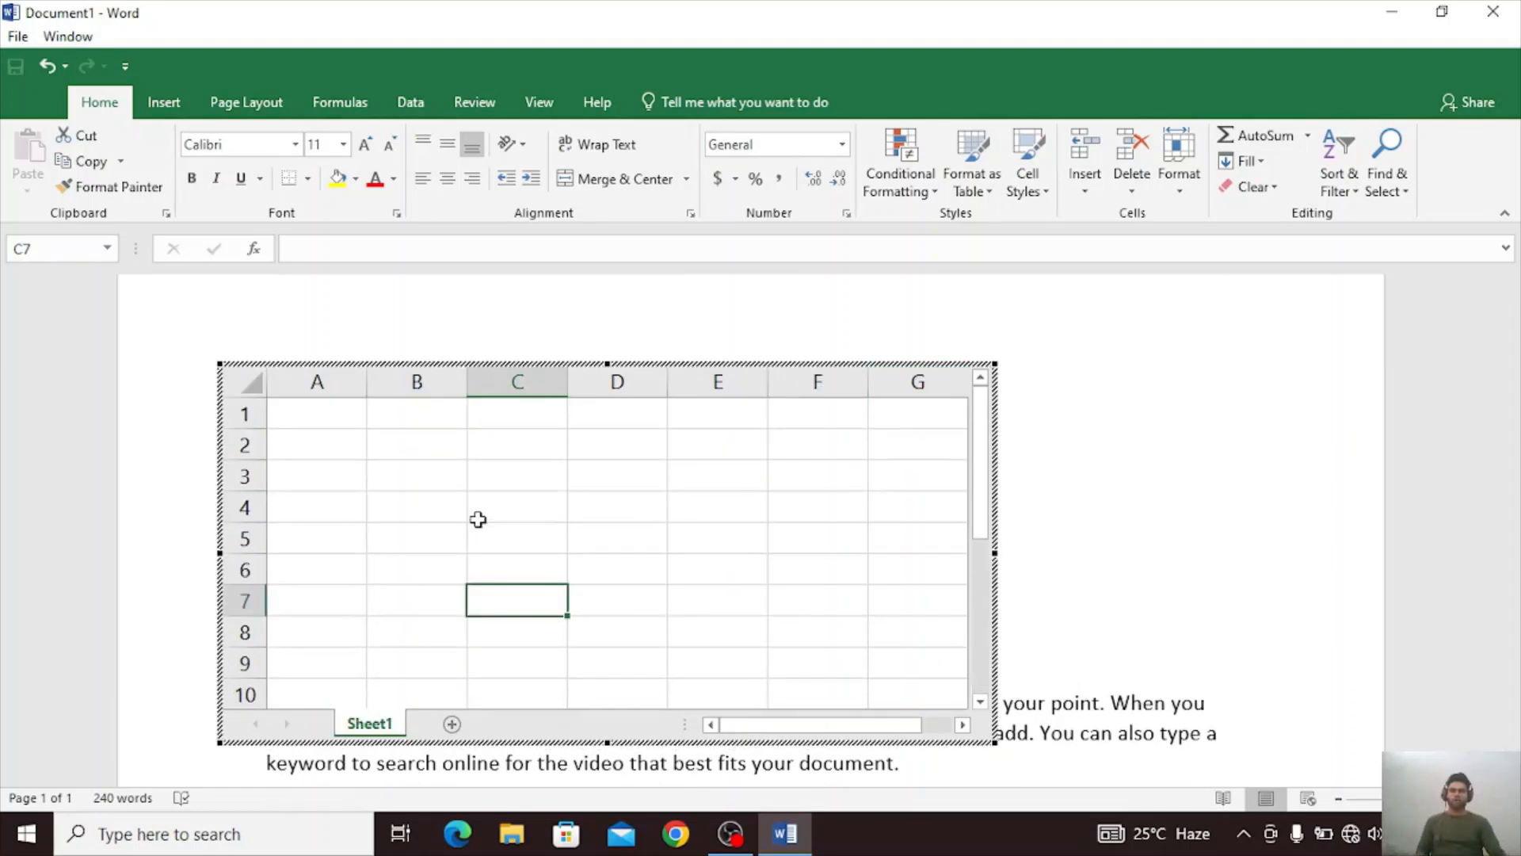
Enter the column headings math, hindi and sci in cells A1, B1 and C1 of the embedded spreadsheet.
left_click(351, 431)
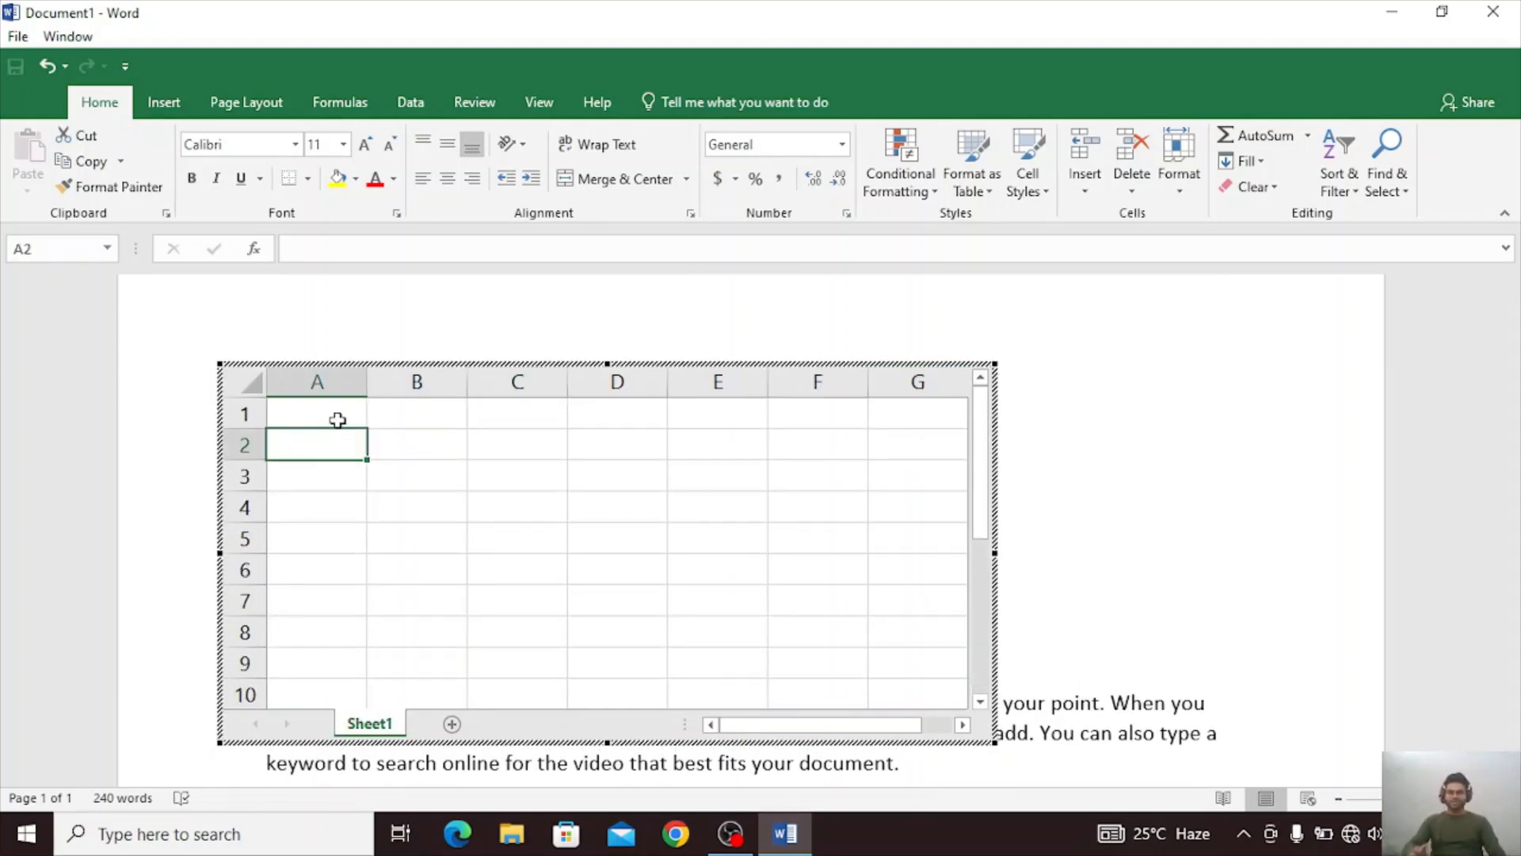
left_click(336, 417)
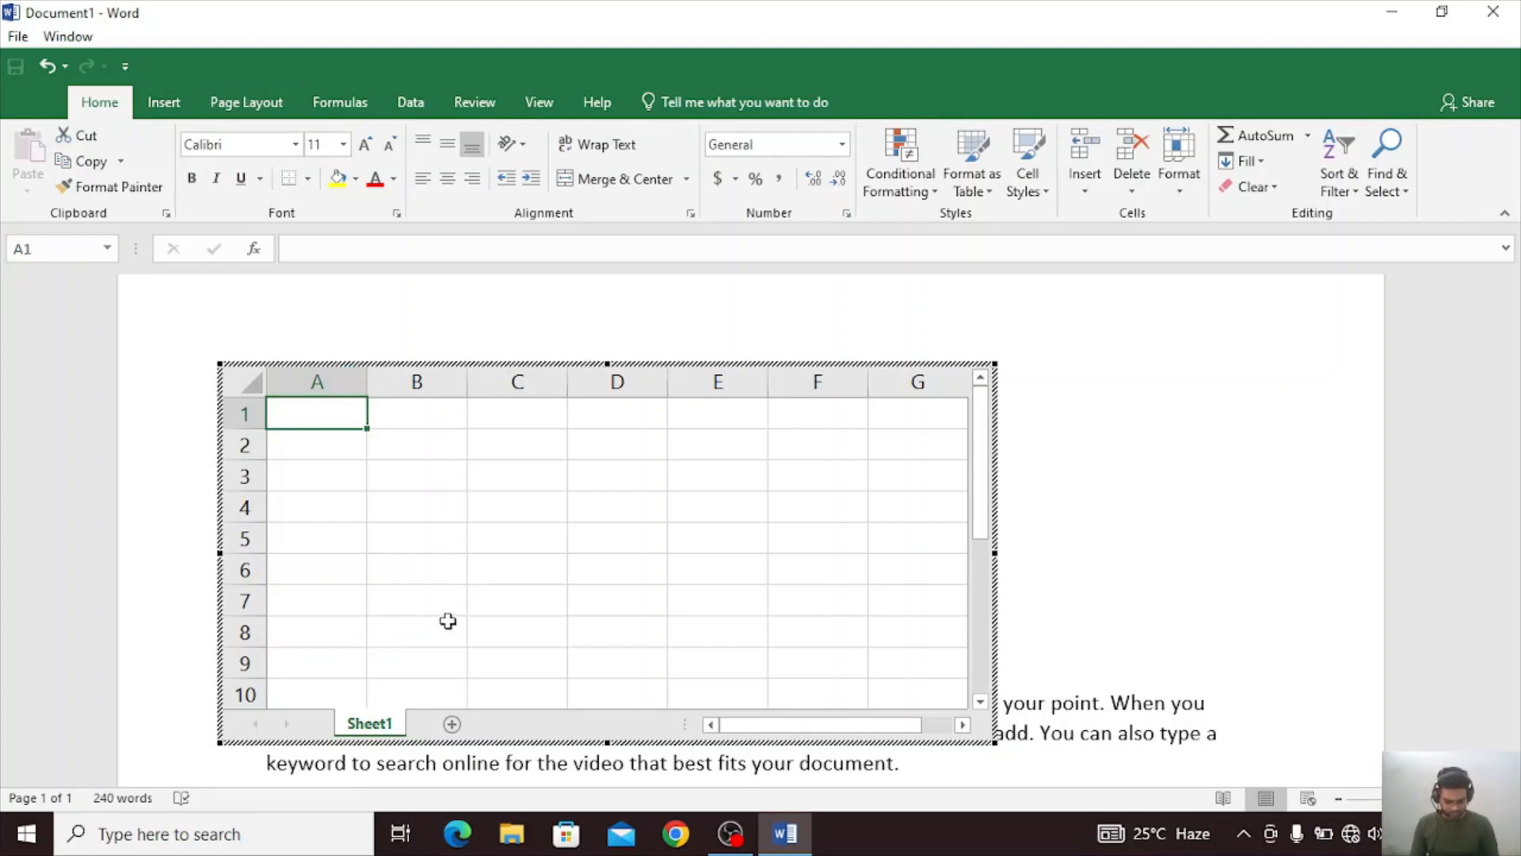
type("math")
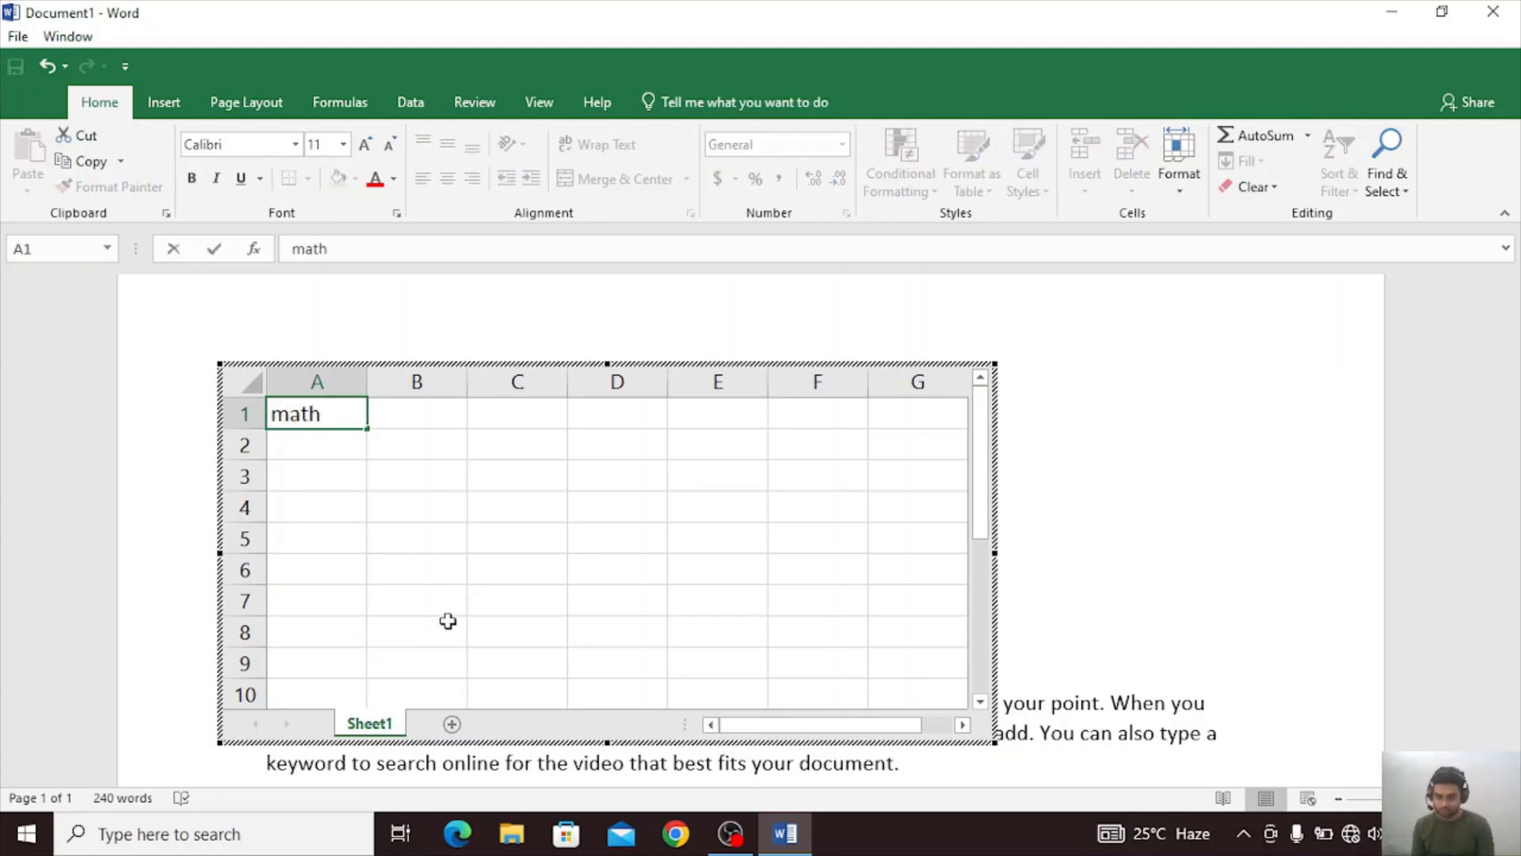
key("Tab")
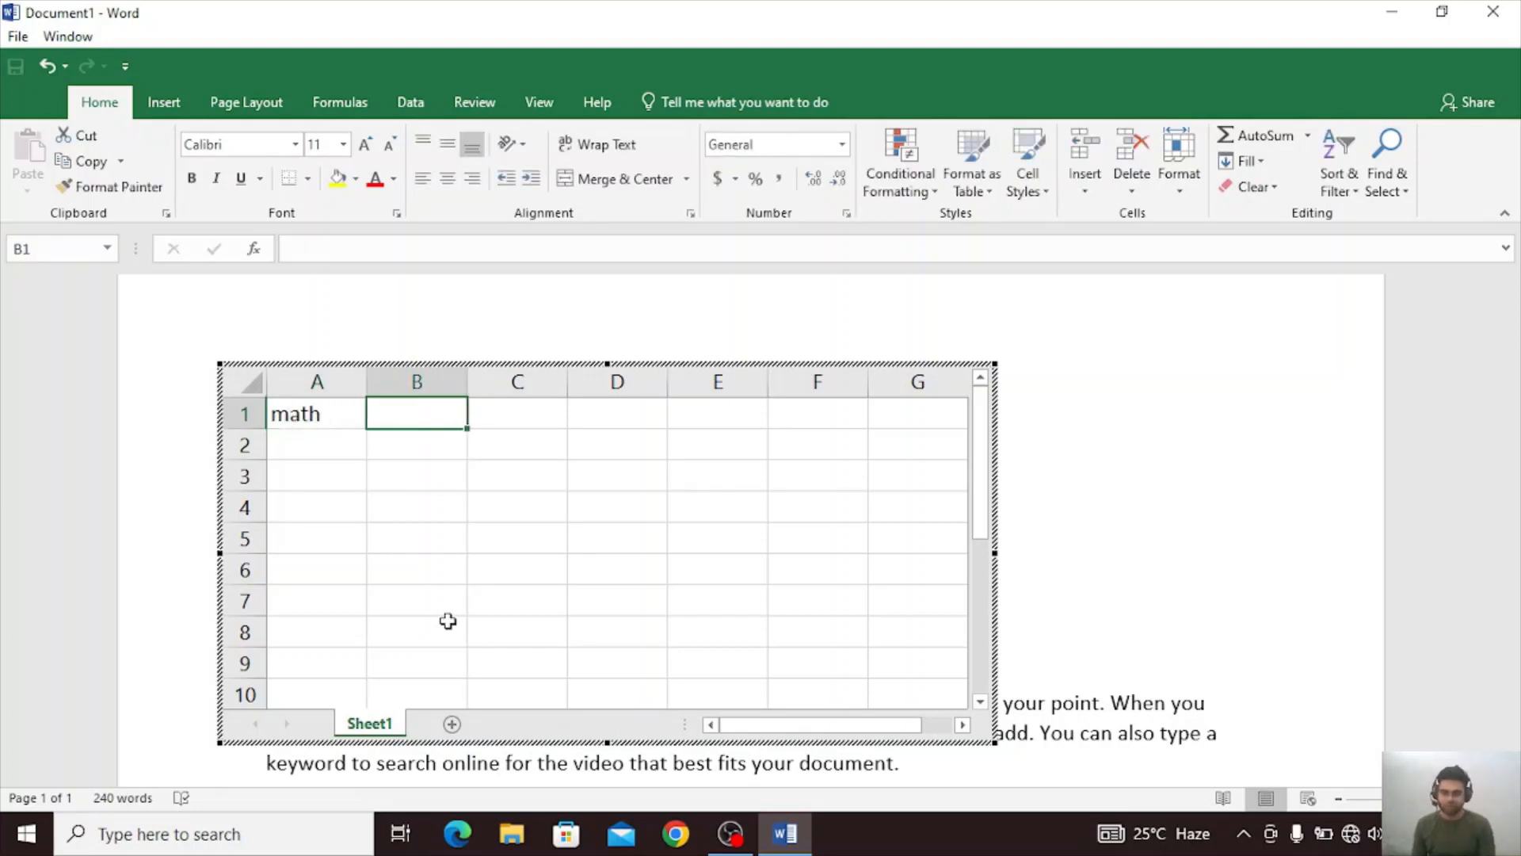
type("hiu")
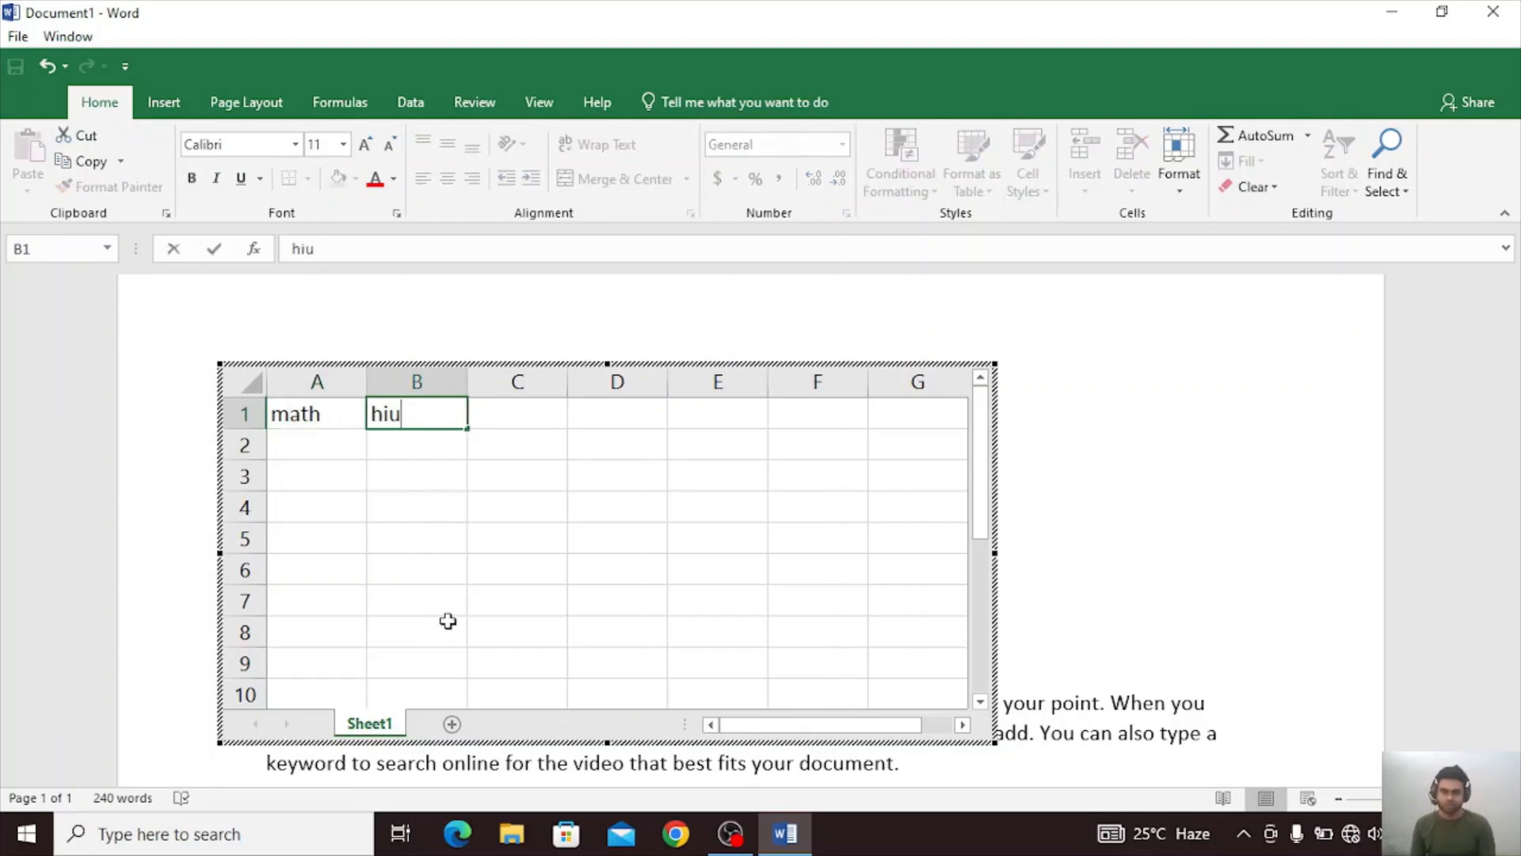
key("BackSpace")
type("ndi sc")
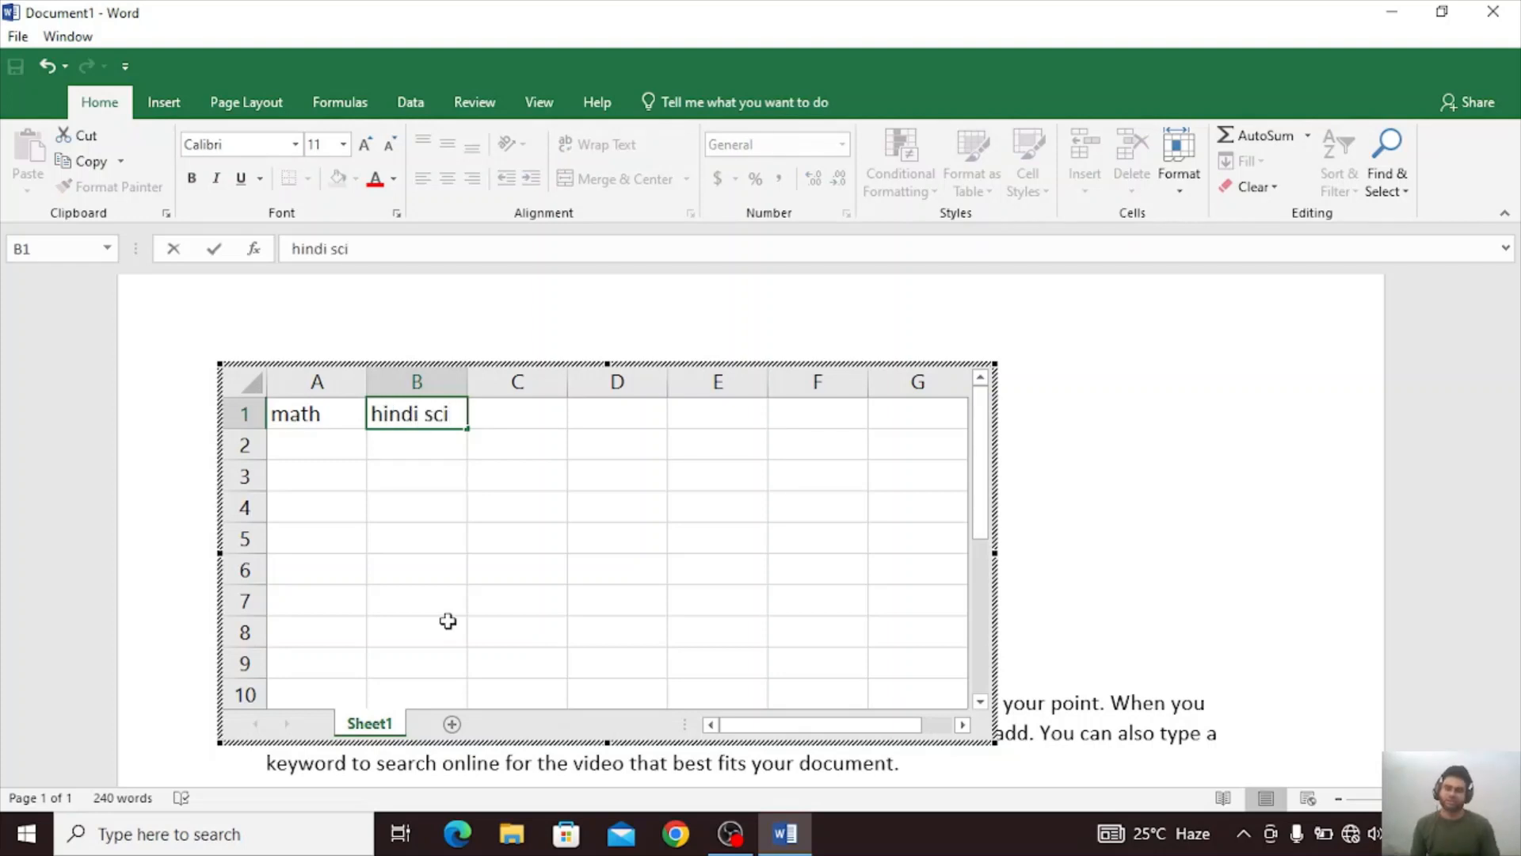
key("BackSpace")
key("Tab")
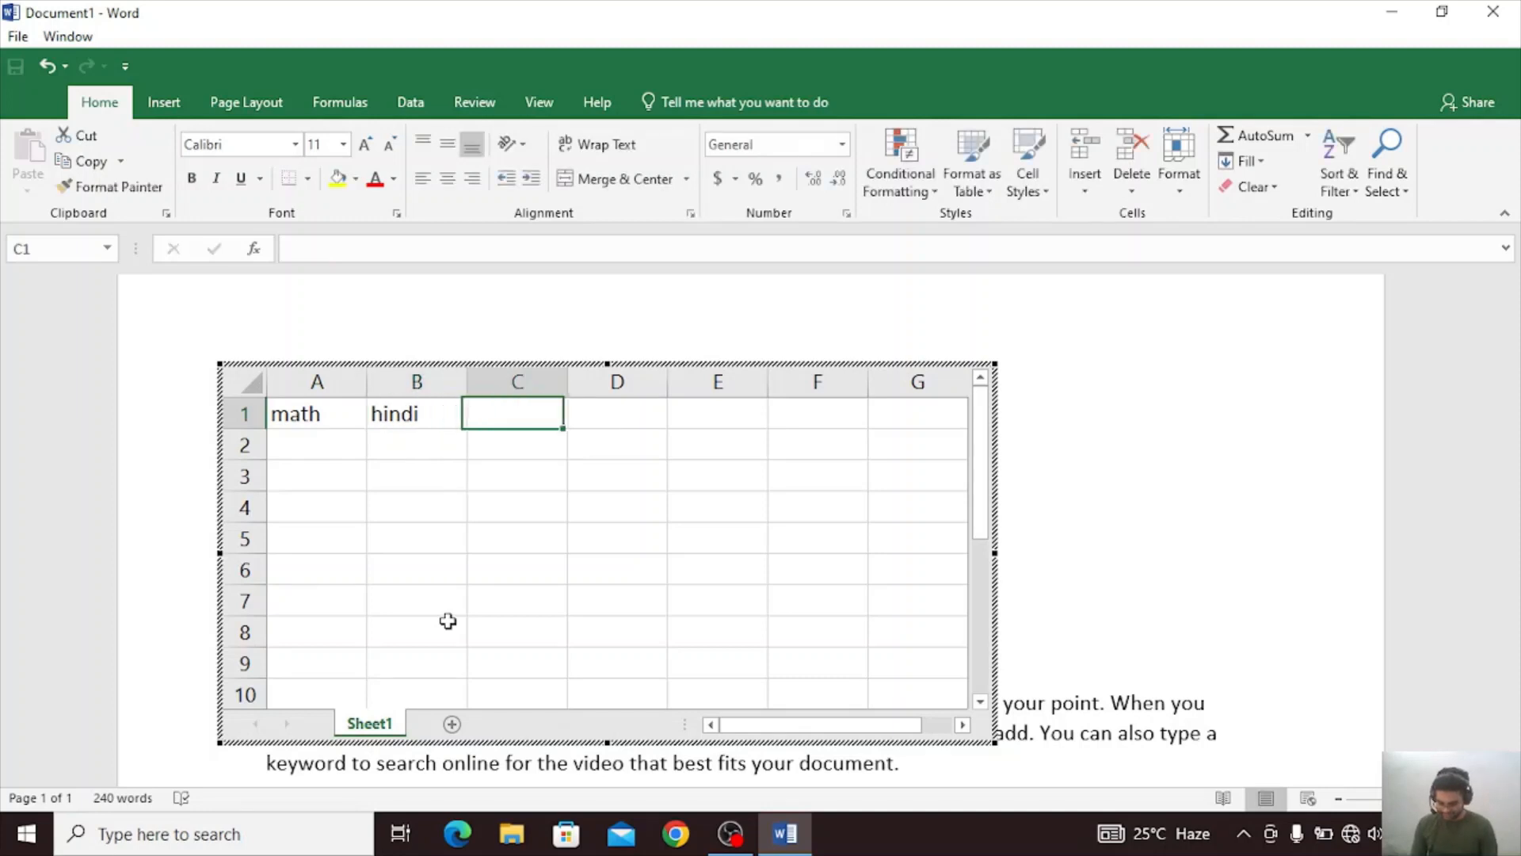
type("sci")
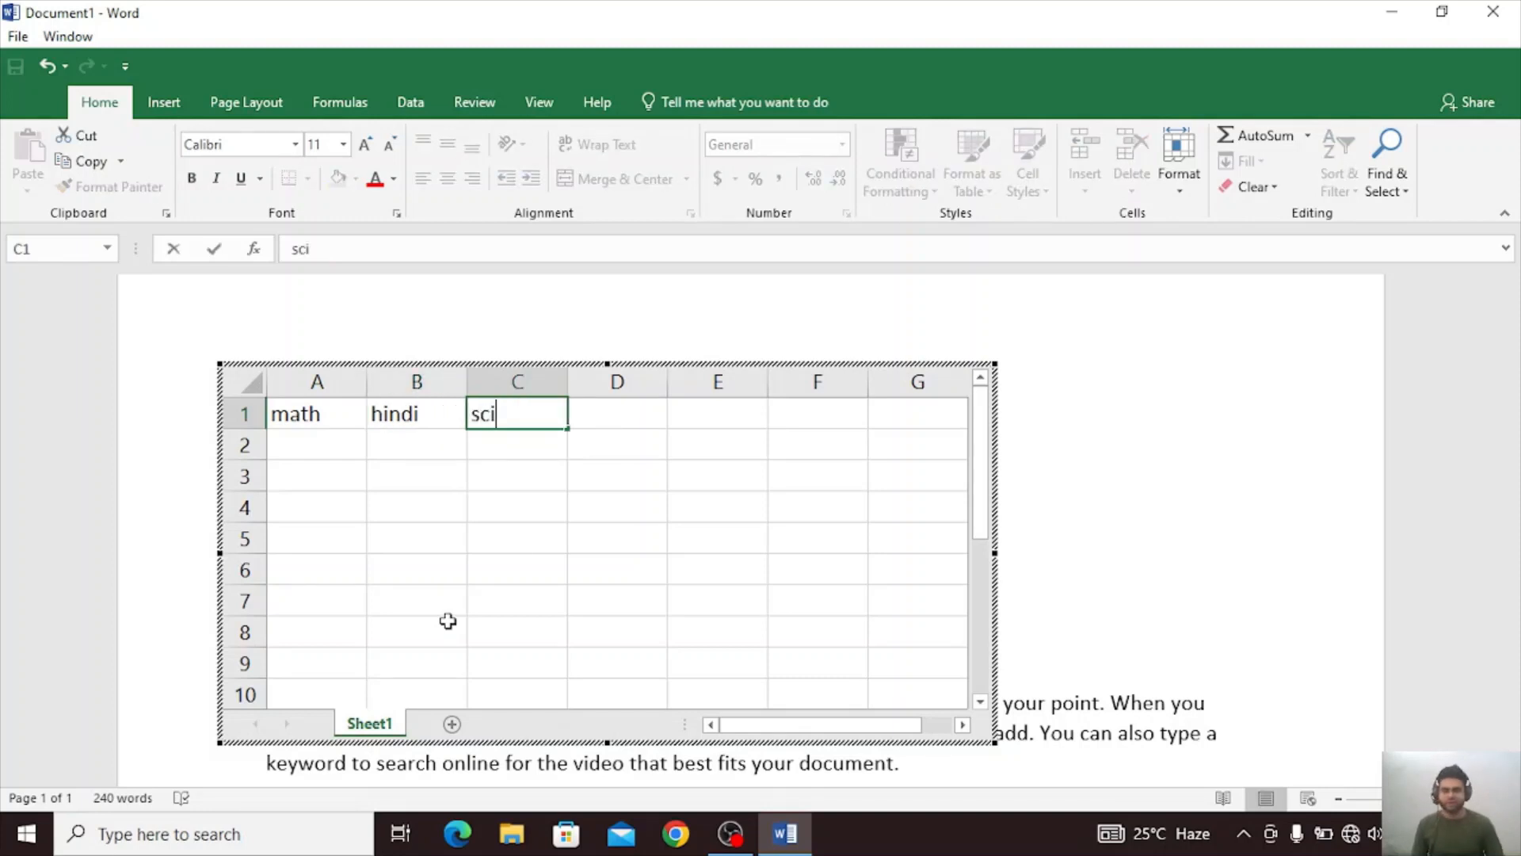
Fill row 2 of the spreadsheet with 1 under math, 11 under hindi and 1 under sci.
left_click(346, 445)
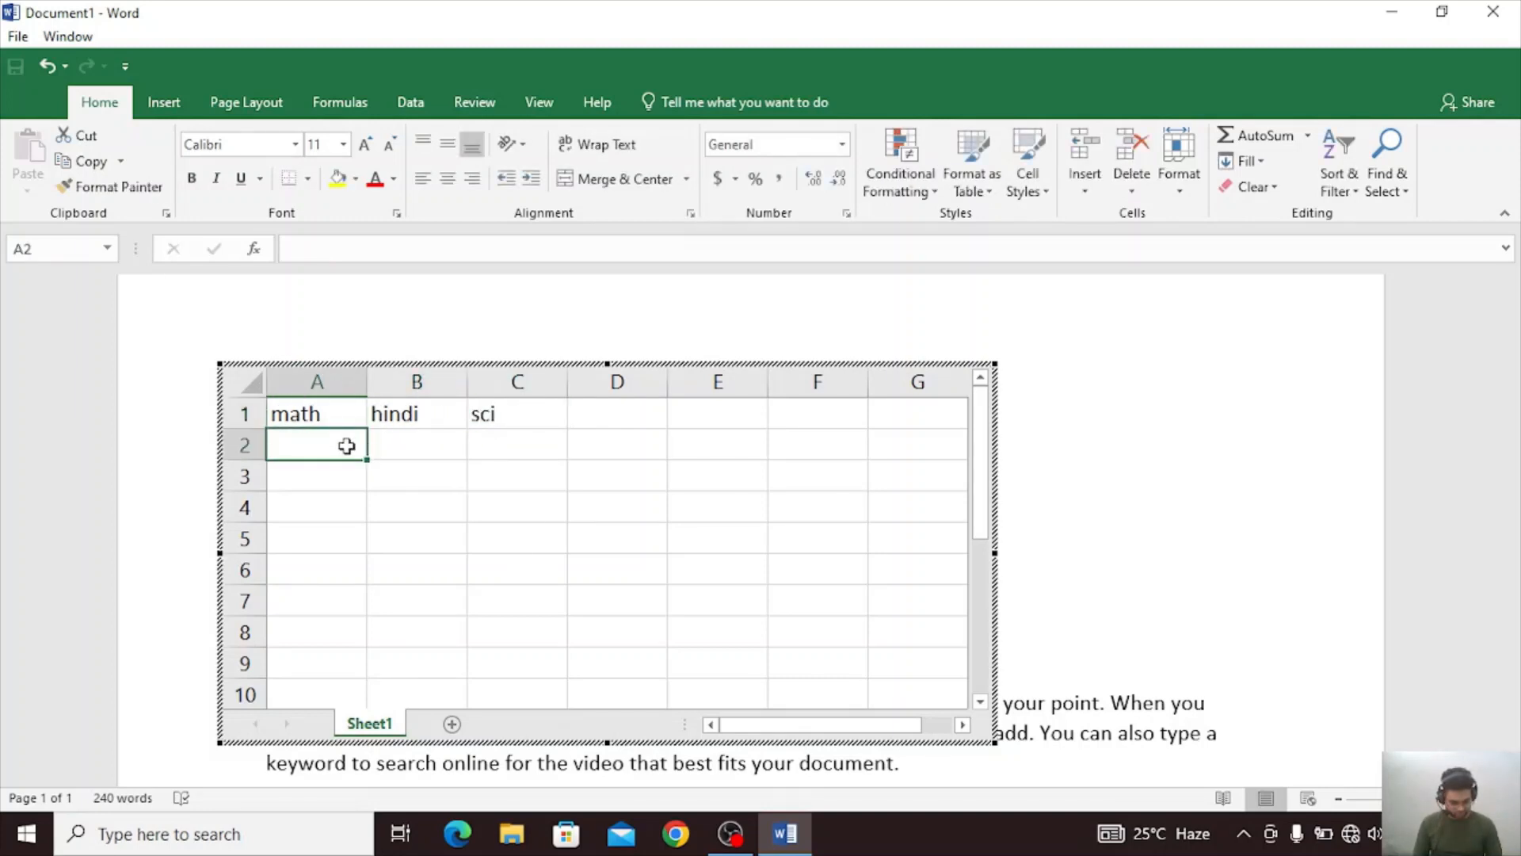
type("1")
key("Tab")
type("11")
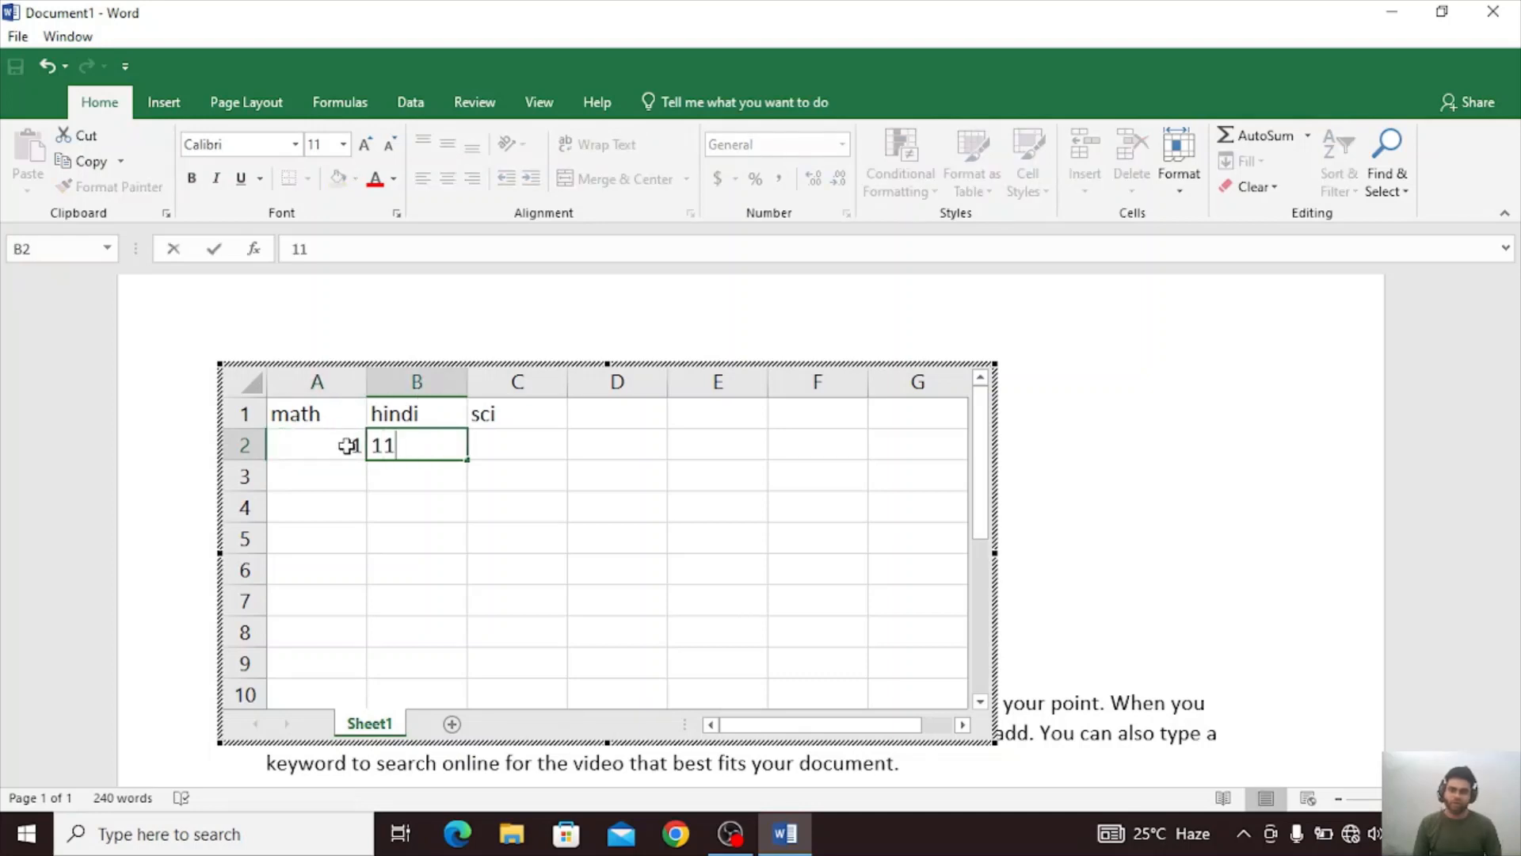
key("Tab")
type("1")
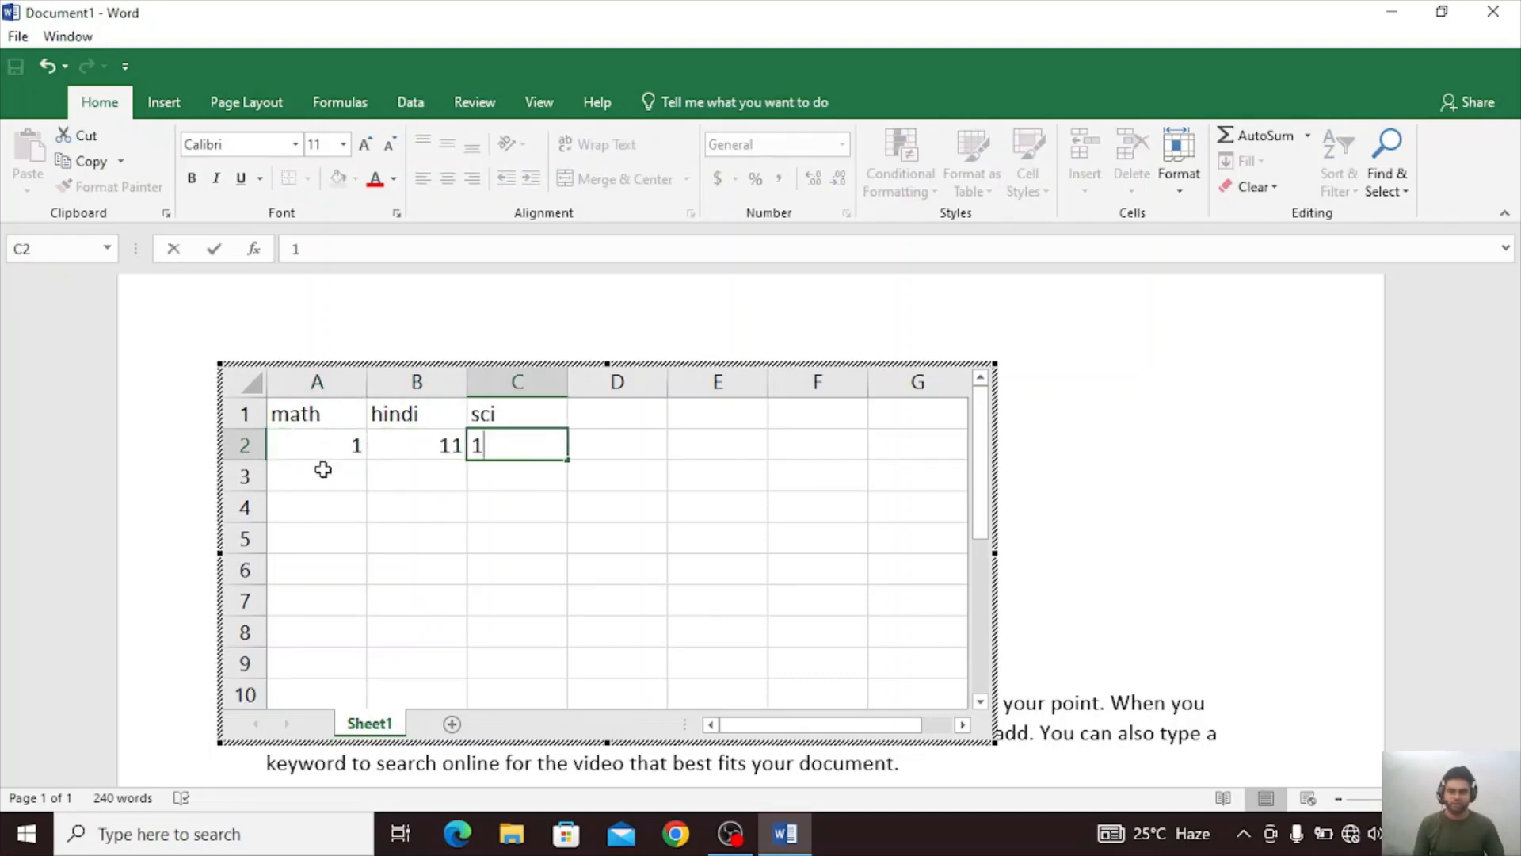
Fill row 3 of the spreadsheet with 2 under math, 22 under hindi and 2 under sci.
left_click(324, 470)
type("2")
key("Tab")
type("22")
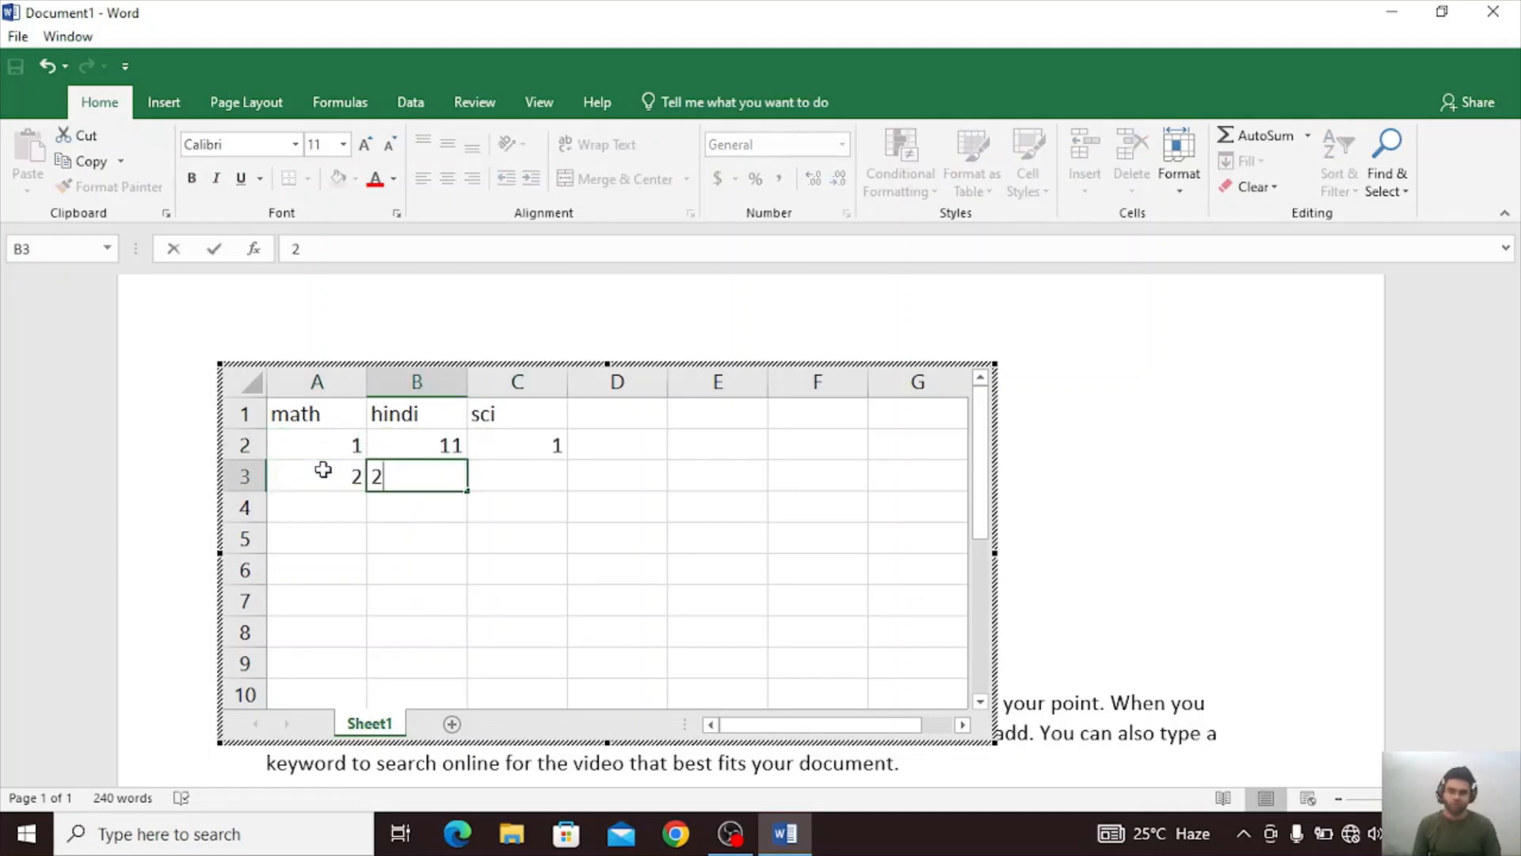
key("Tab")
type("2")
Fill row 4 of the spreadsheet with 3, 33 and 3, and finish editing to return to the document.
left_click(327, 513)
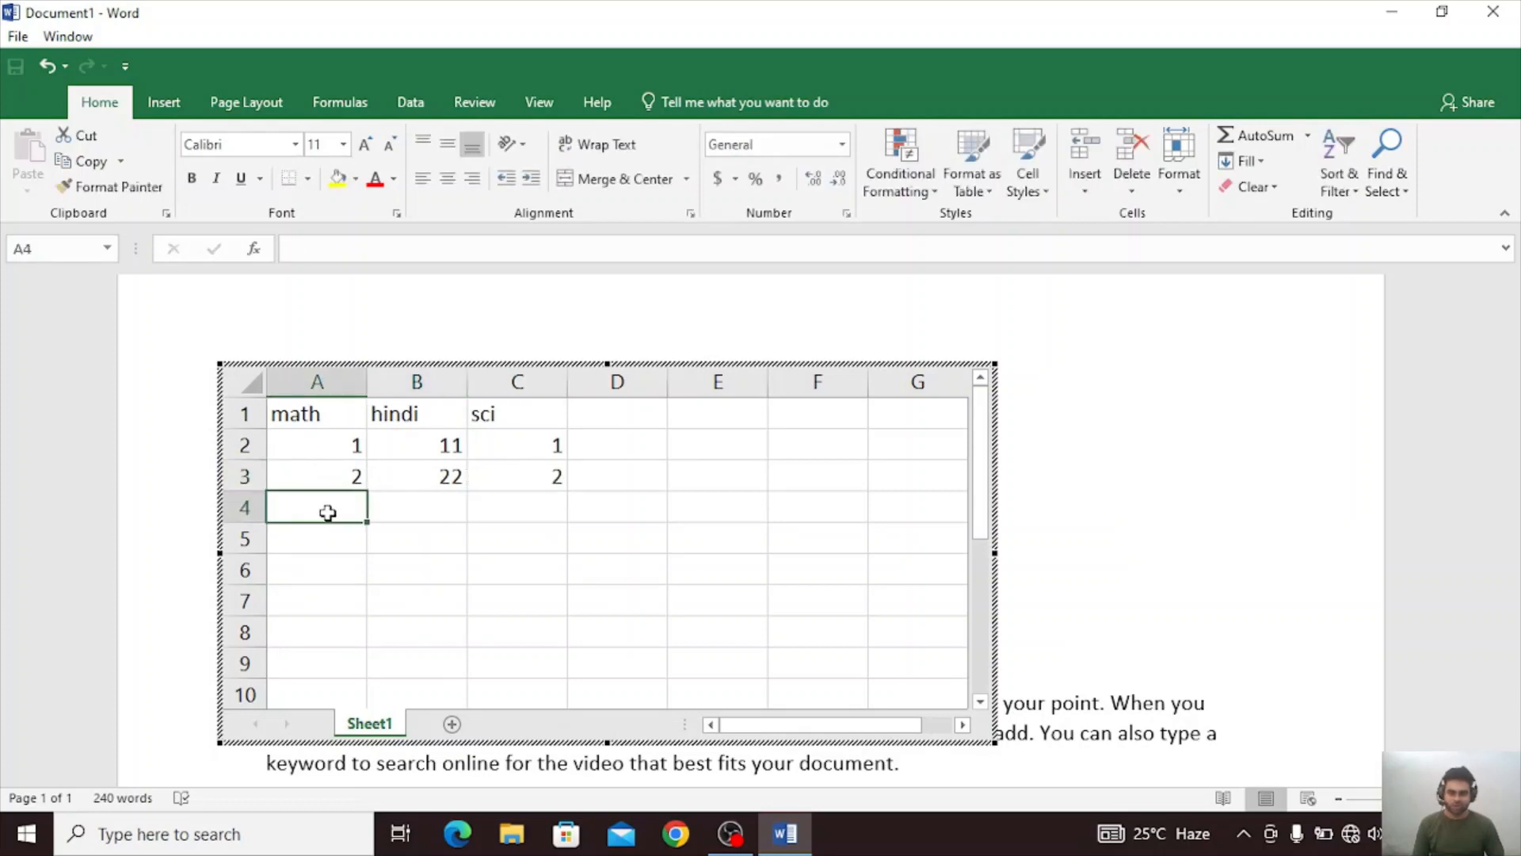
type("3")
key("Tab")
type("33")
key("Tab")
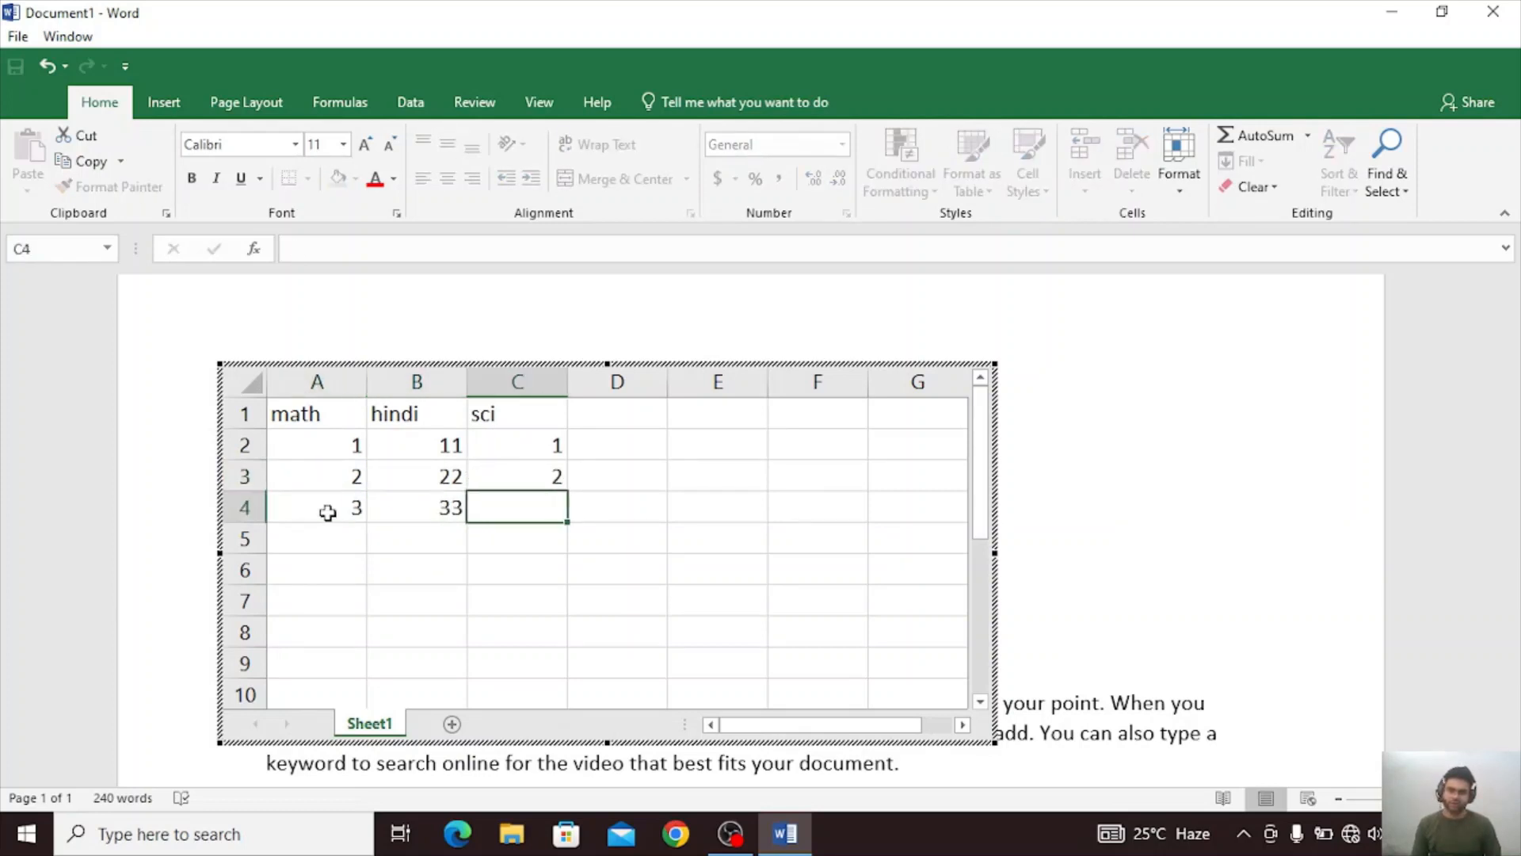
type("3")
key("Return")
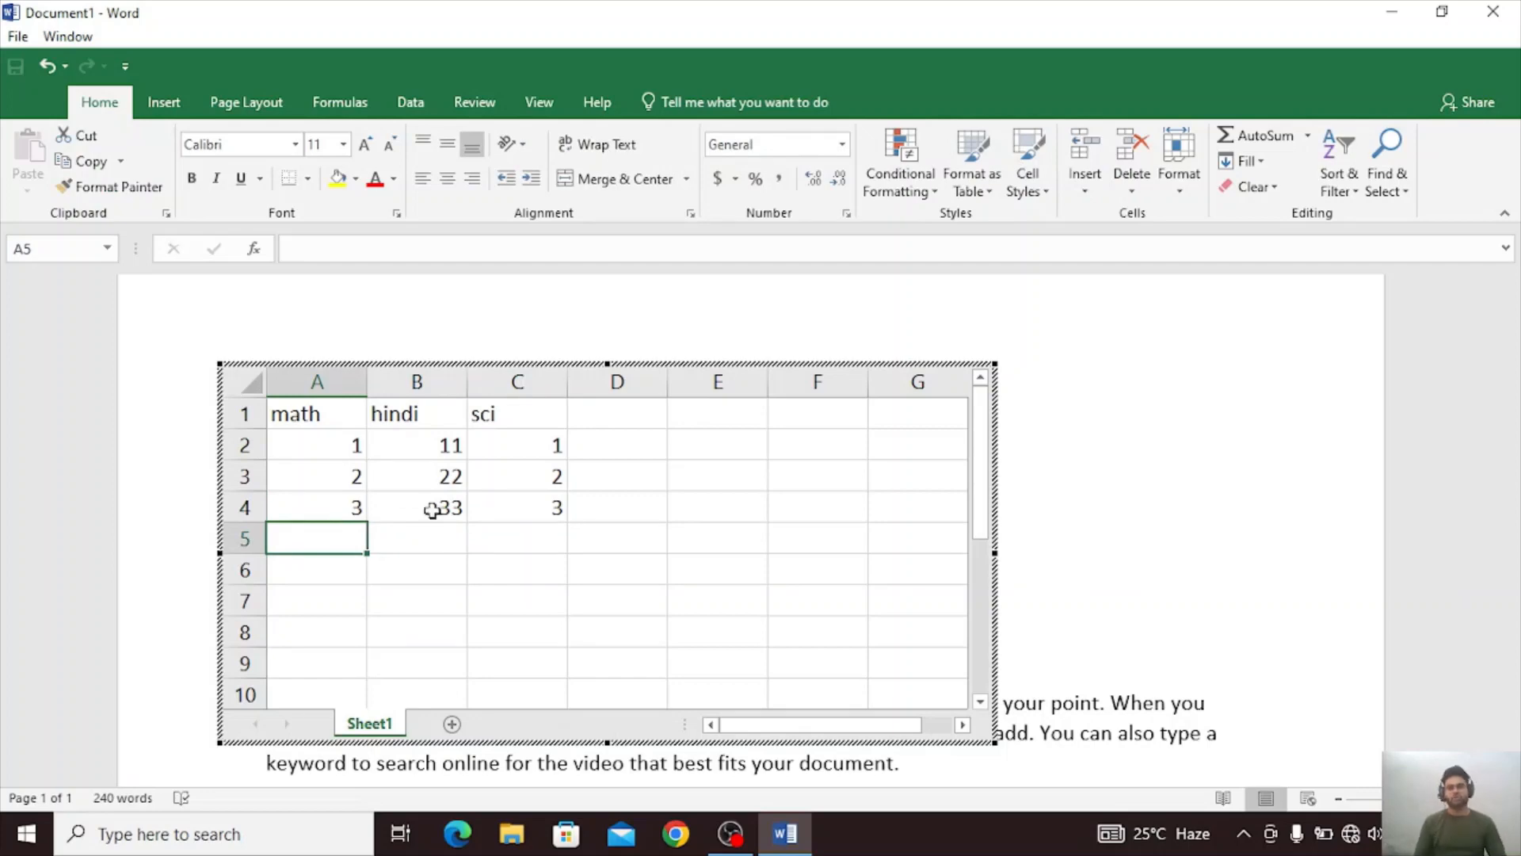
key("Return")
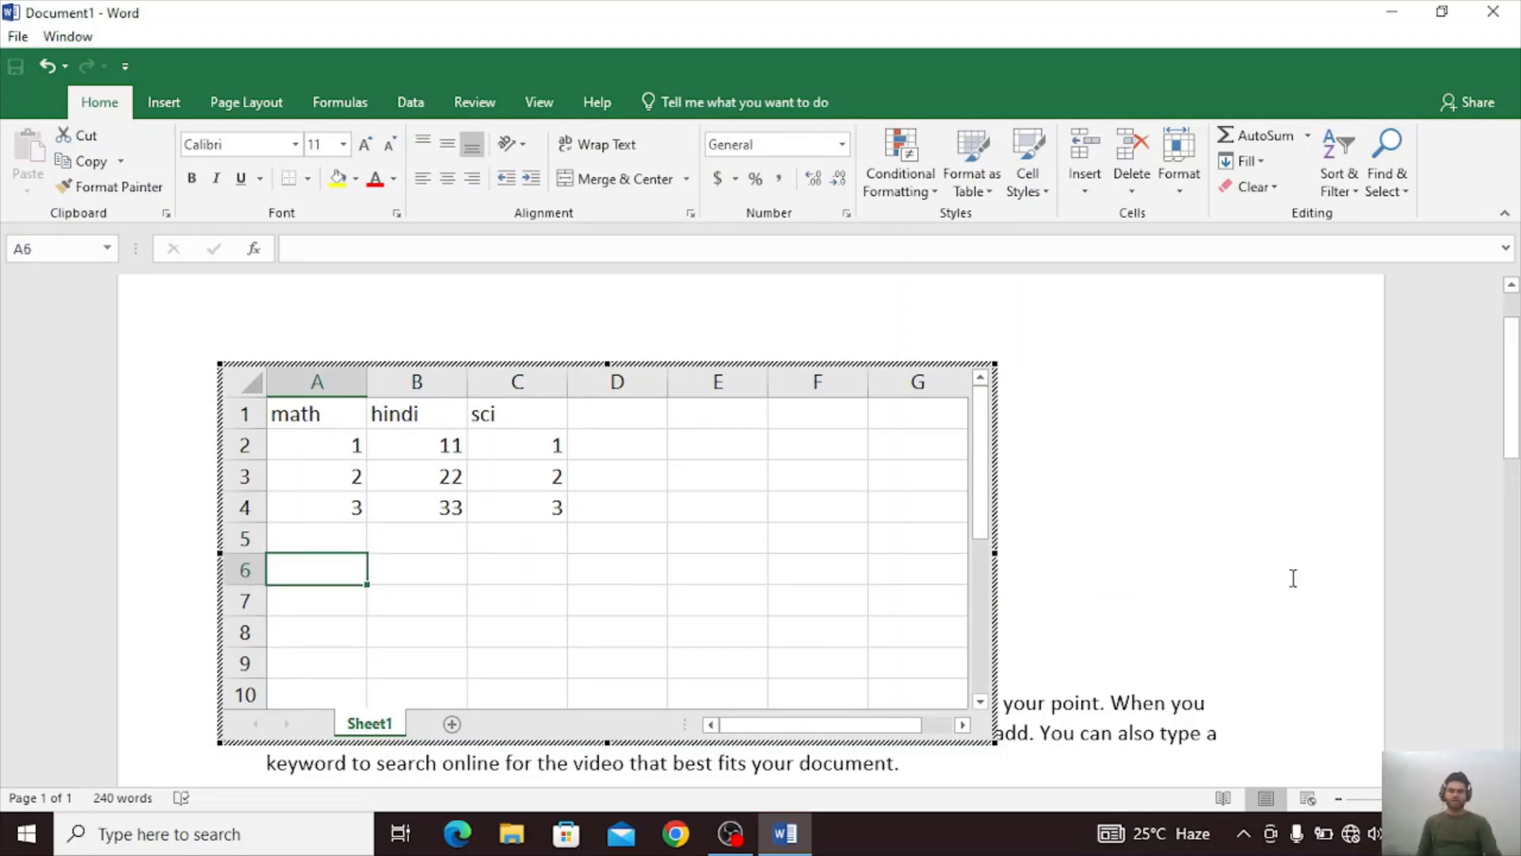
left_click(1230, 555)
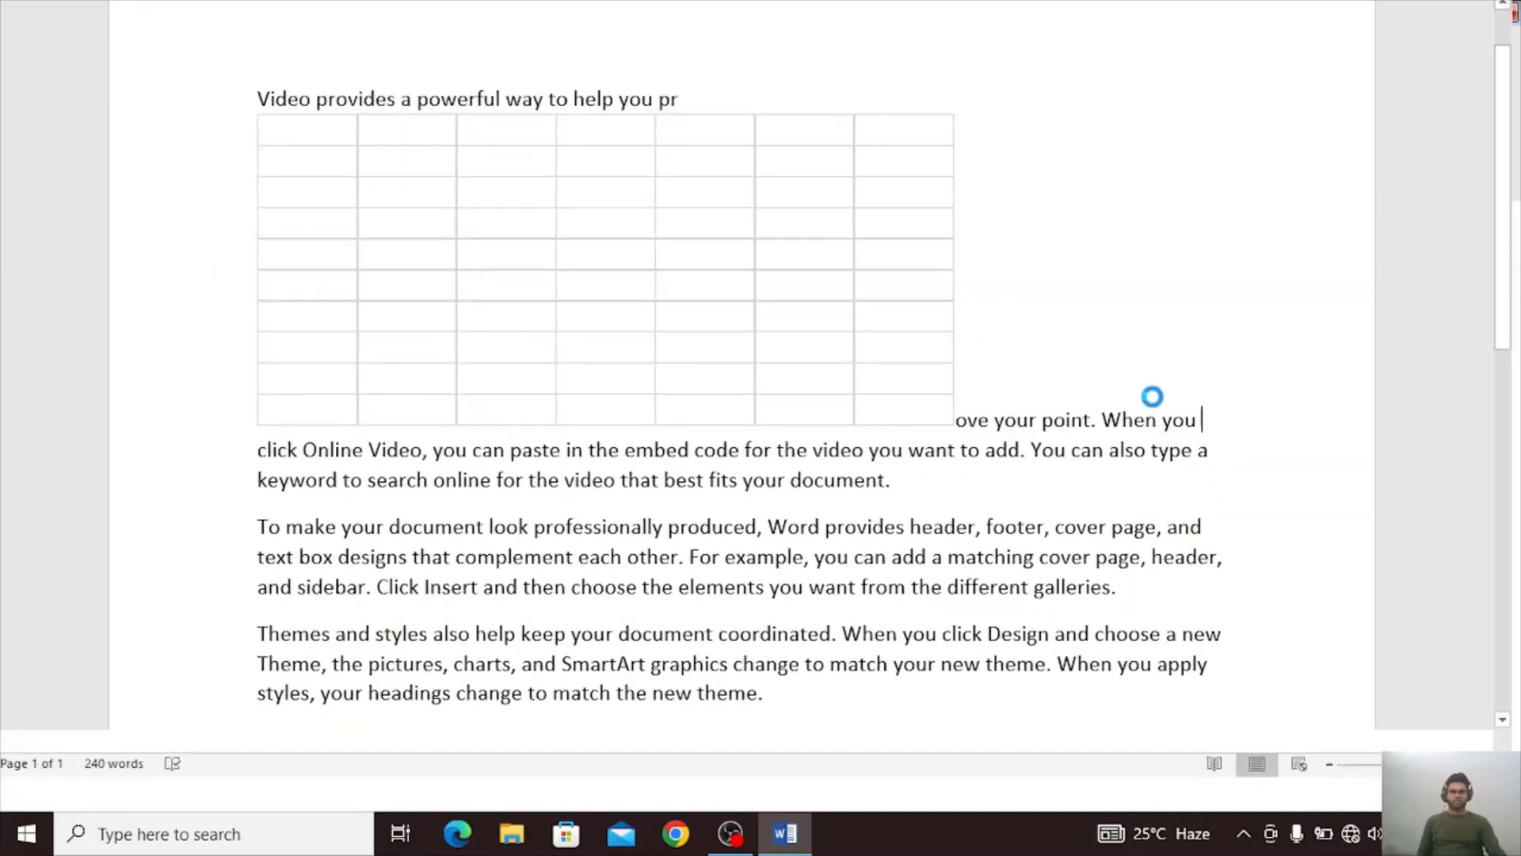
scroll(1153, 396, "up", 1)
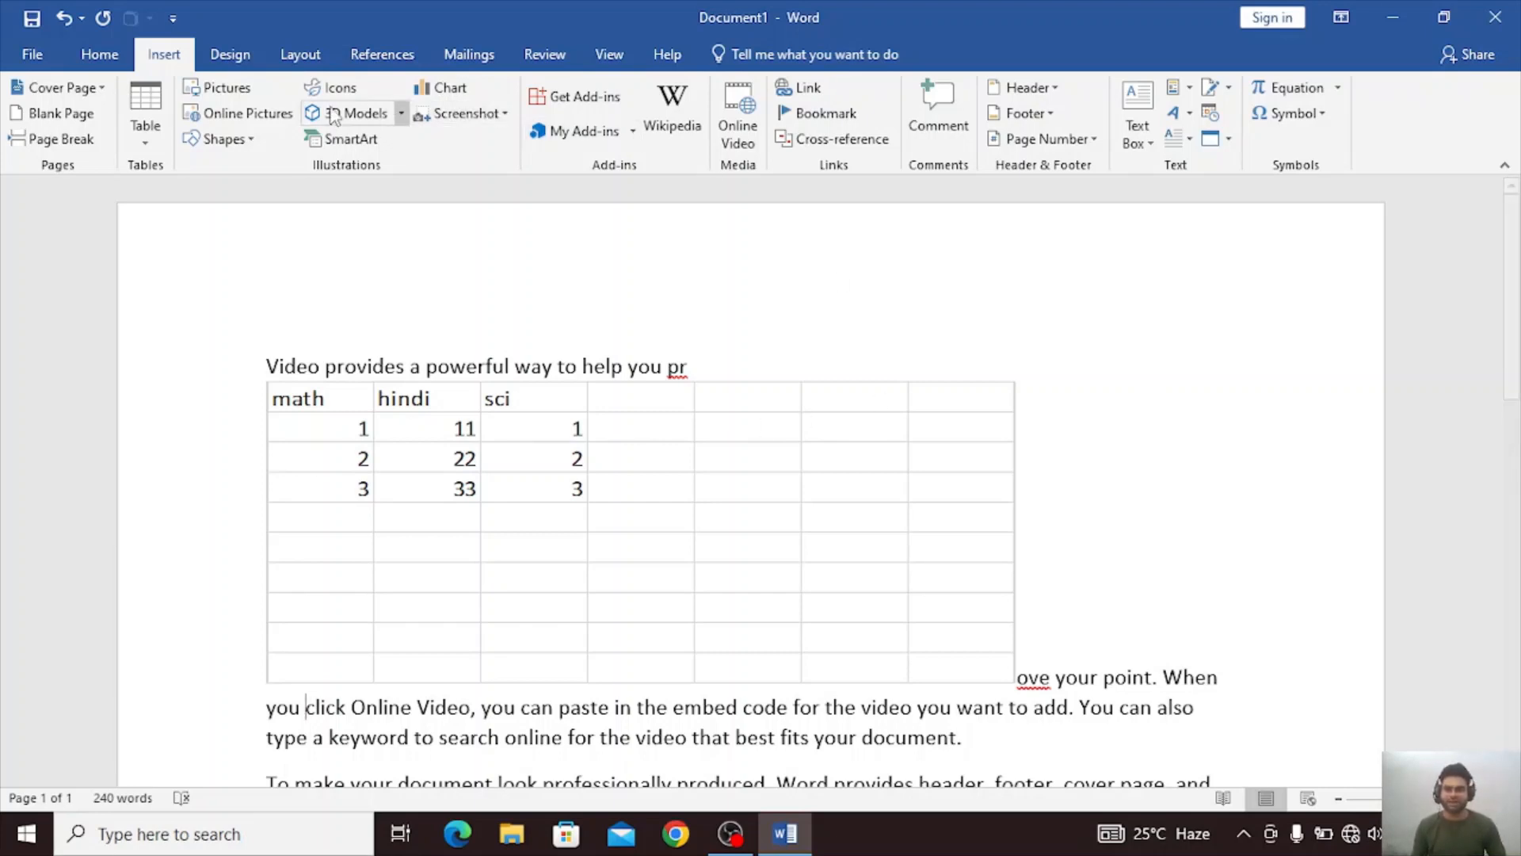
left_click(145, 119)
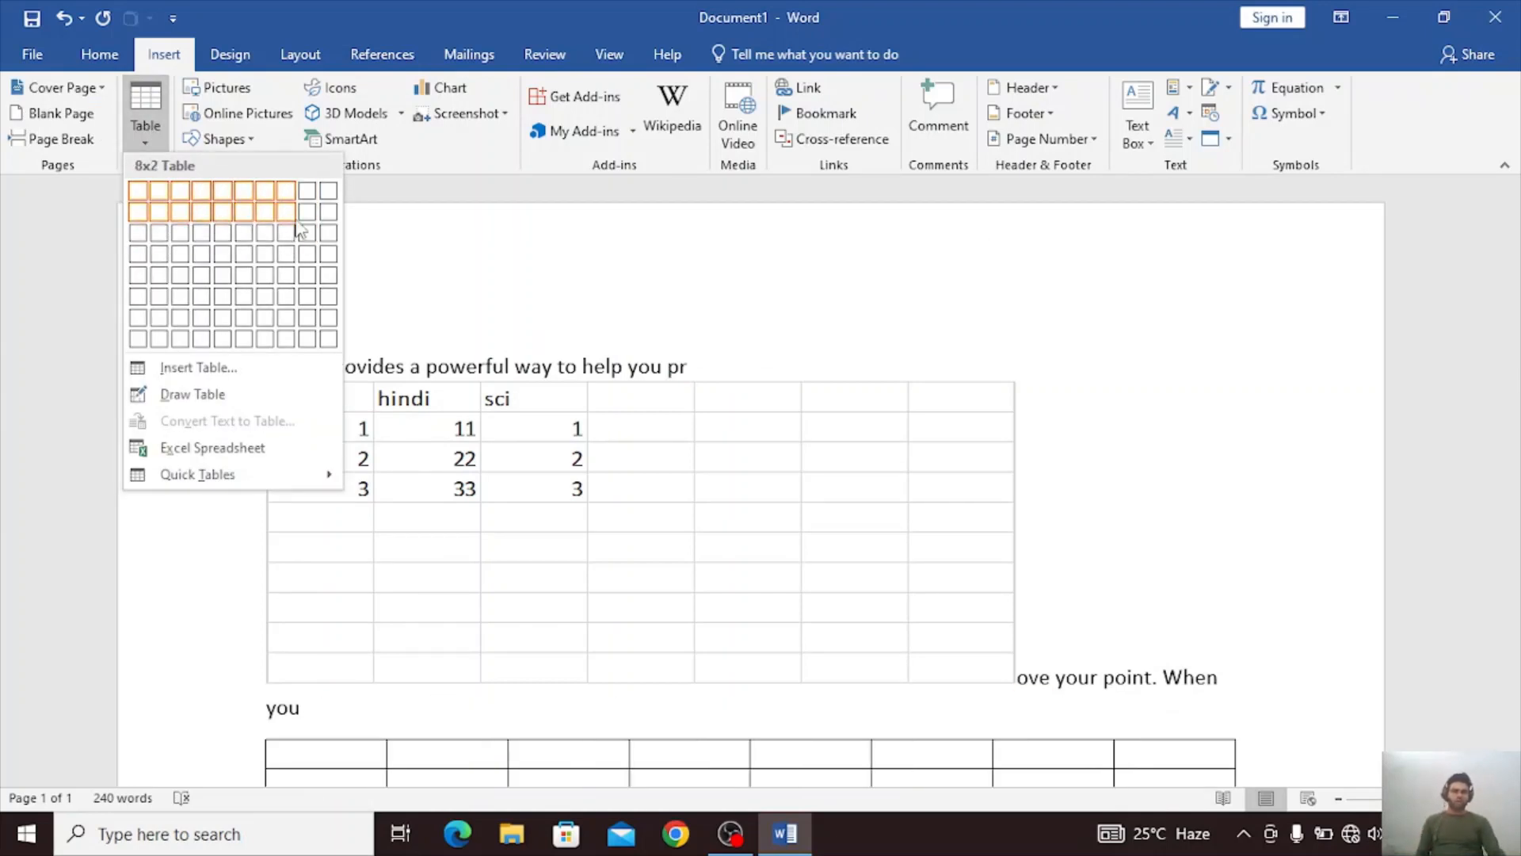
left_click(1366, 466)
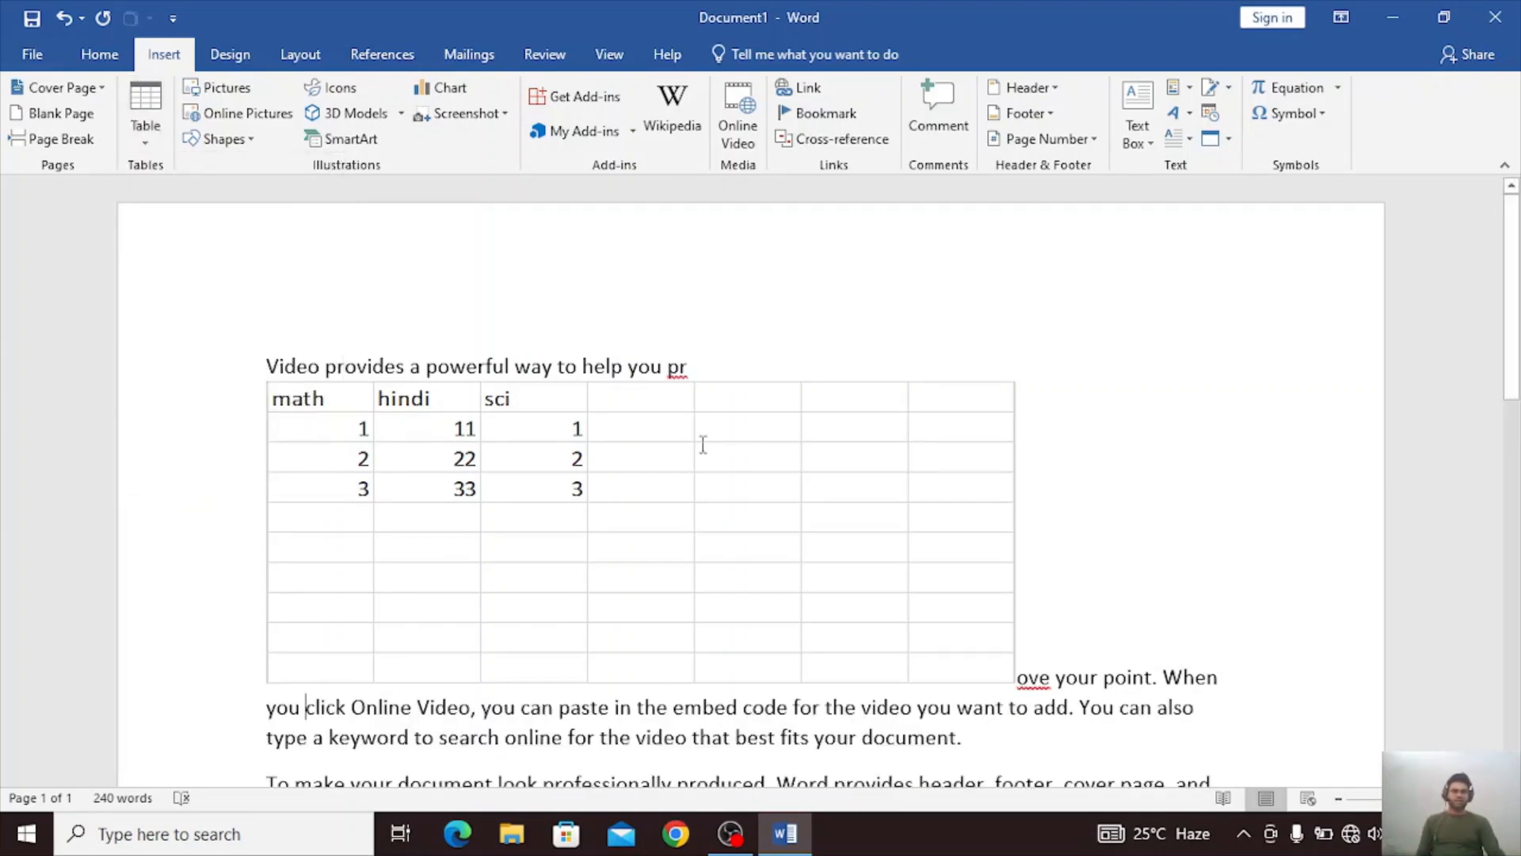
Reopen the embedded spreadsheet for editing from within the document, and return to the document text.
double_click(703, 444)
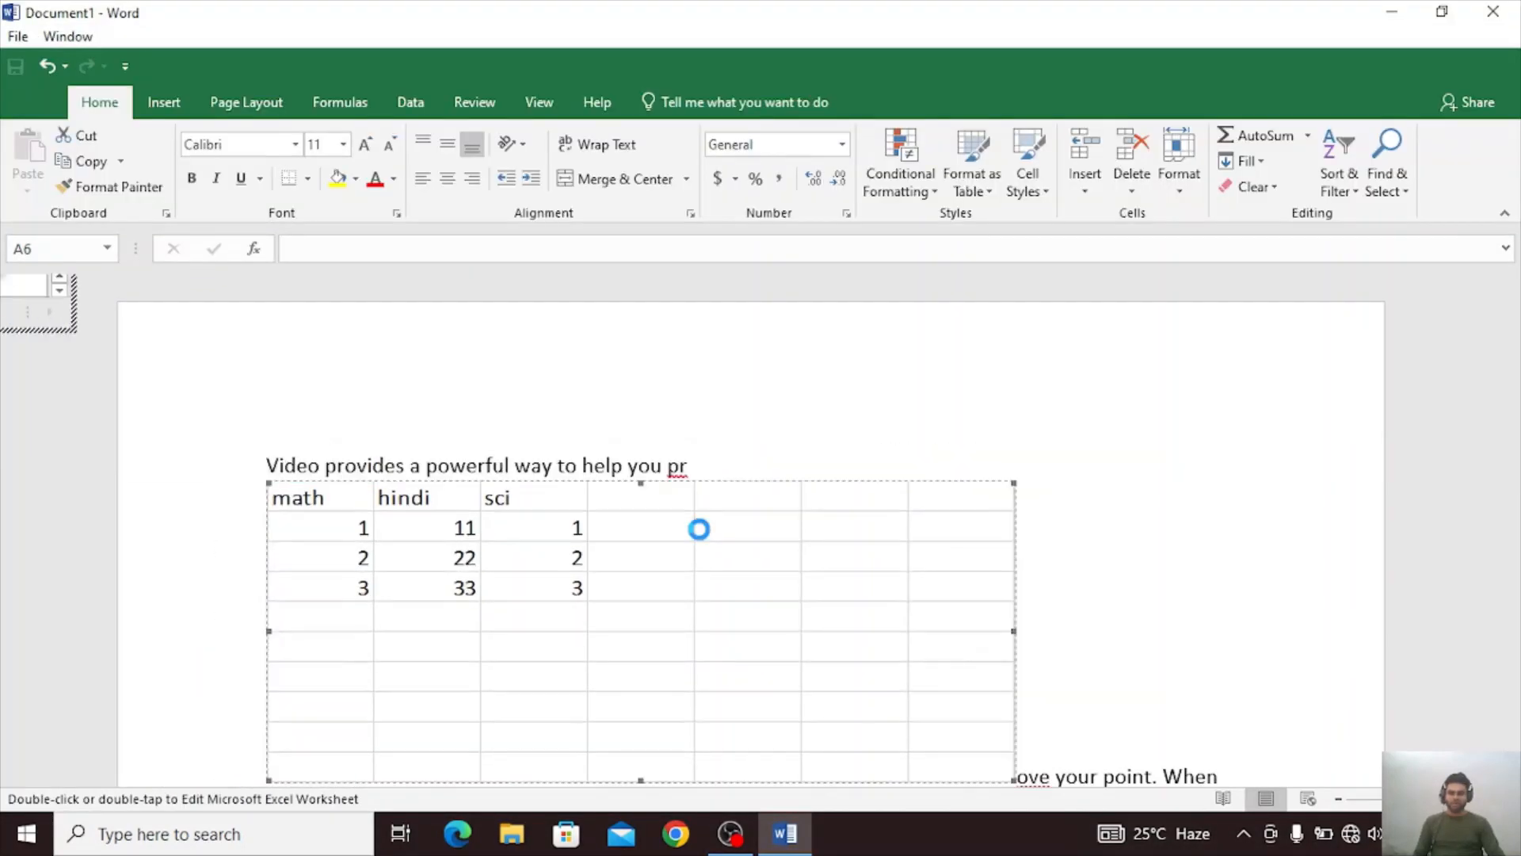
left_click(607, 556)
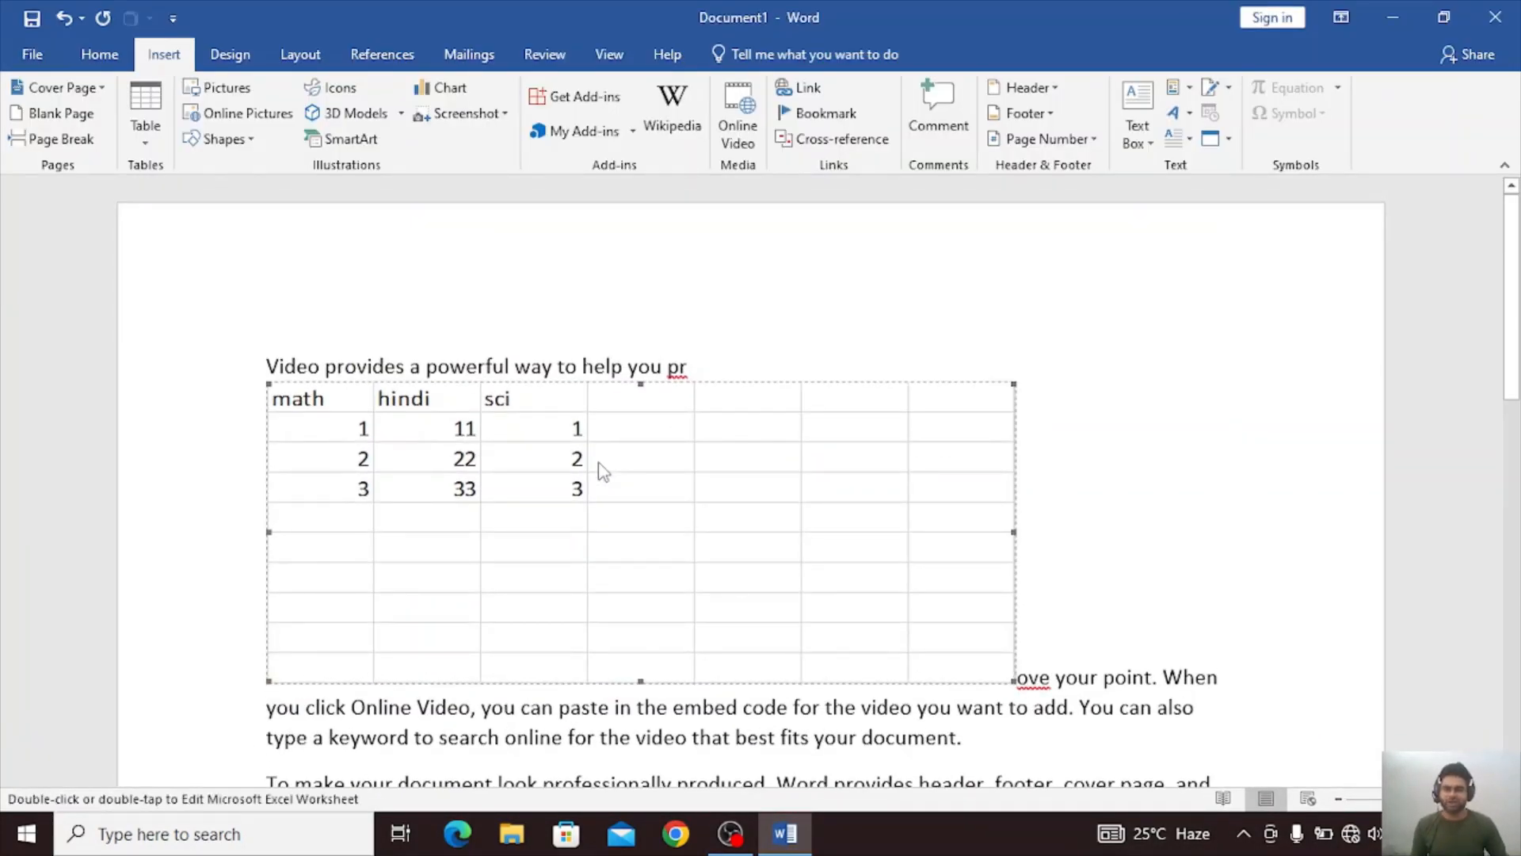
double_click(604, 471)
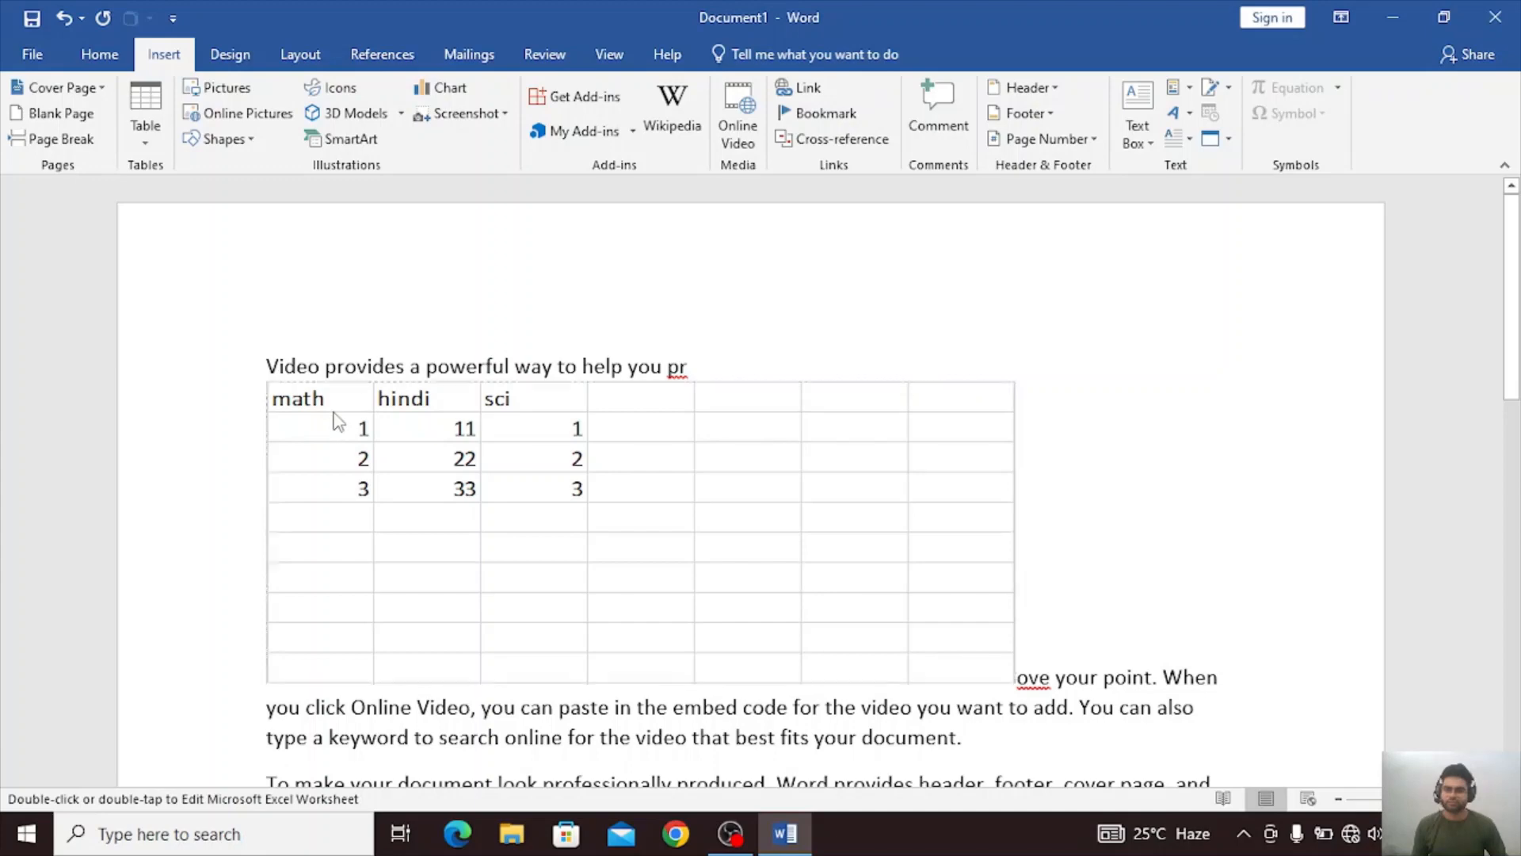
double_click(336, 418)
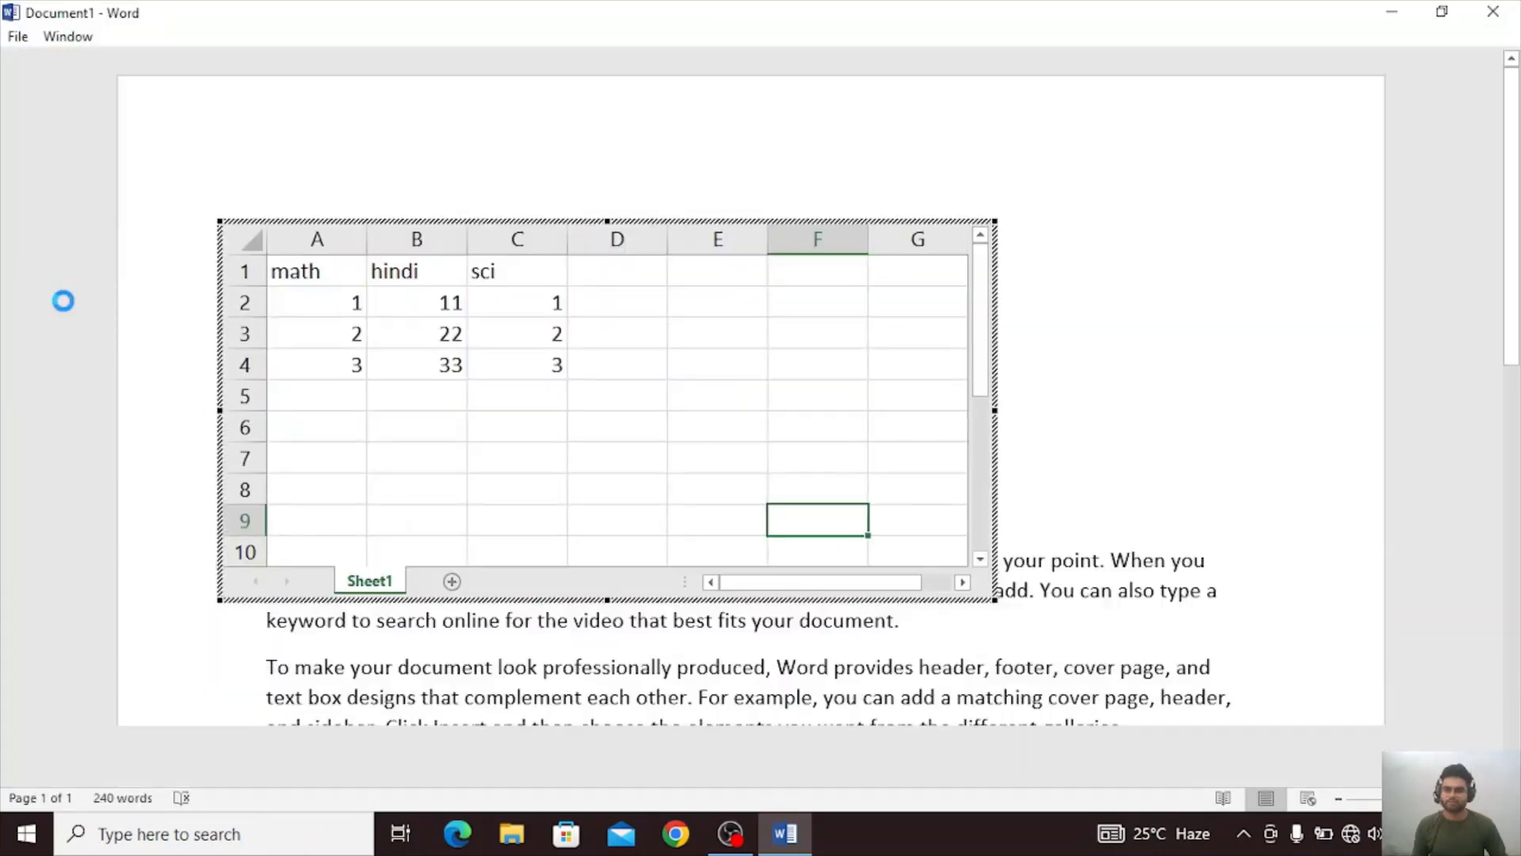
left_click(61, 311)
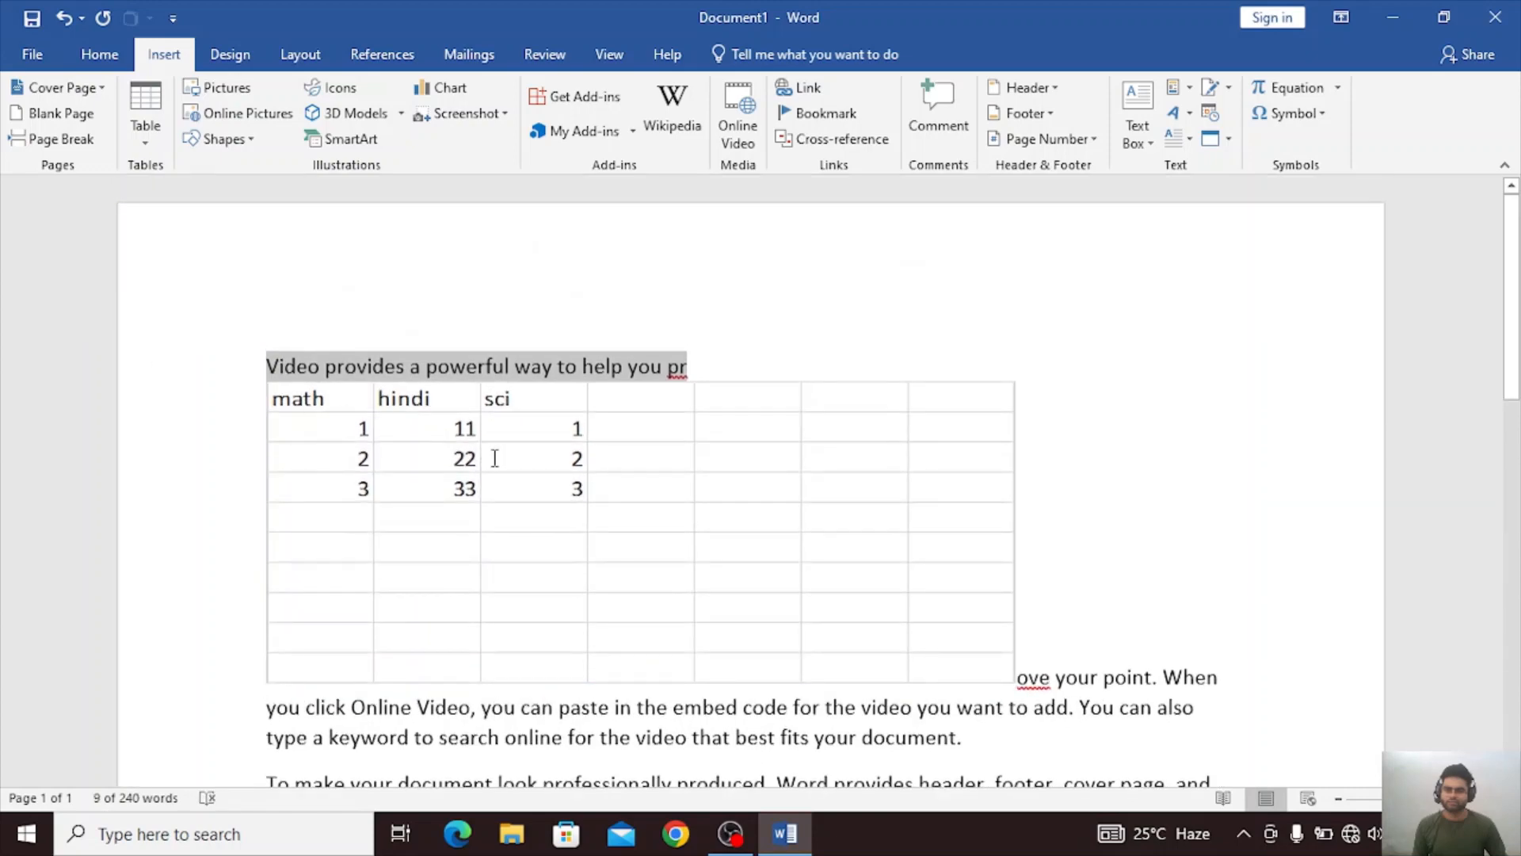
Undo the spreadsheet insertion and the sample text generation, back to the =rand() formula.
left_click(498, 467)
key("ctrl+z")
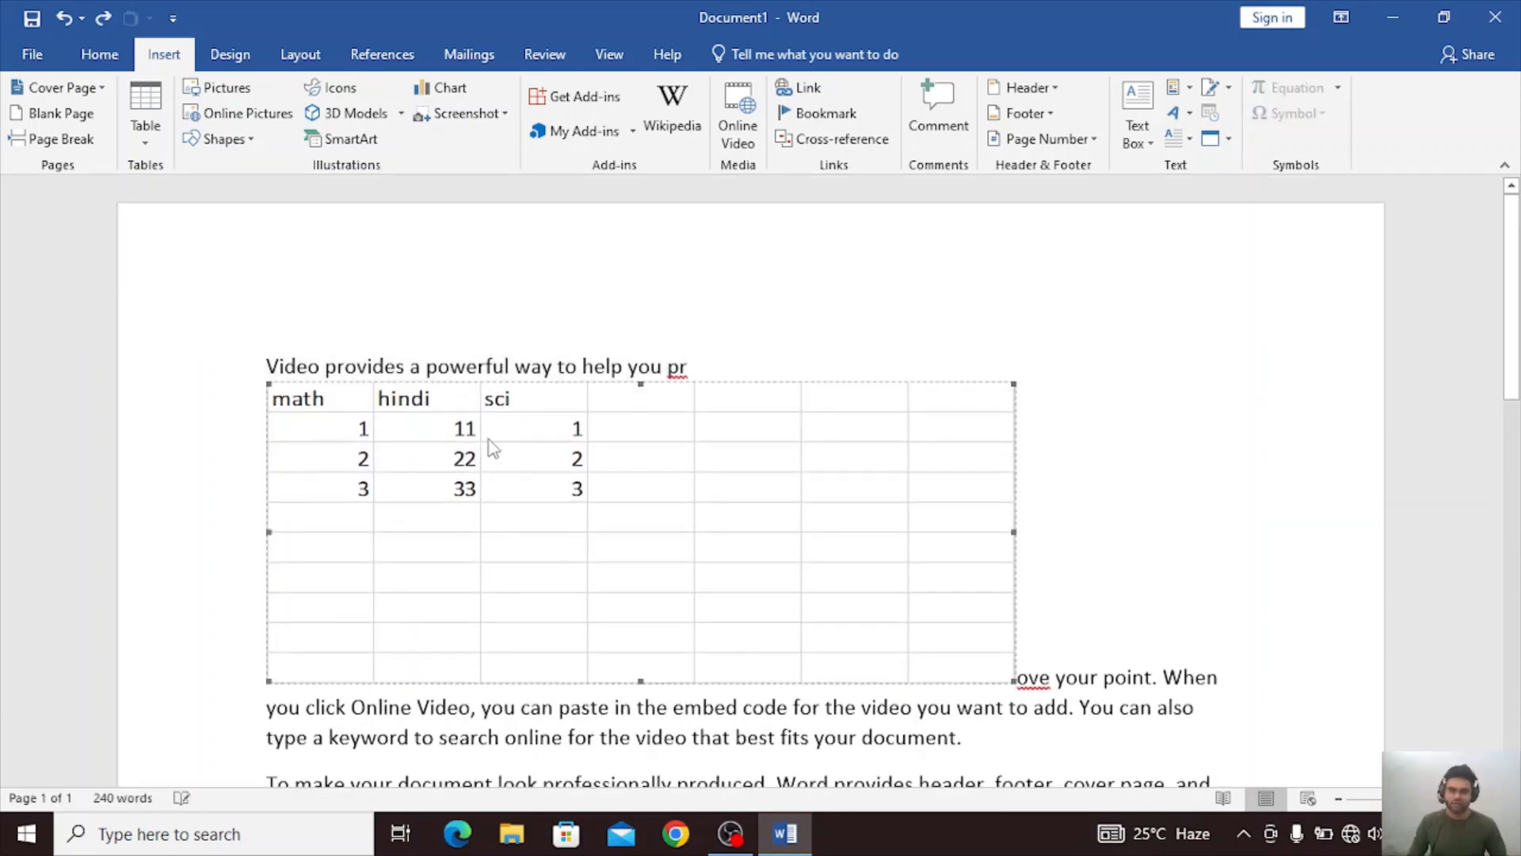
key("ctrl+z")
key("ctrl+z")
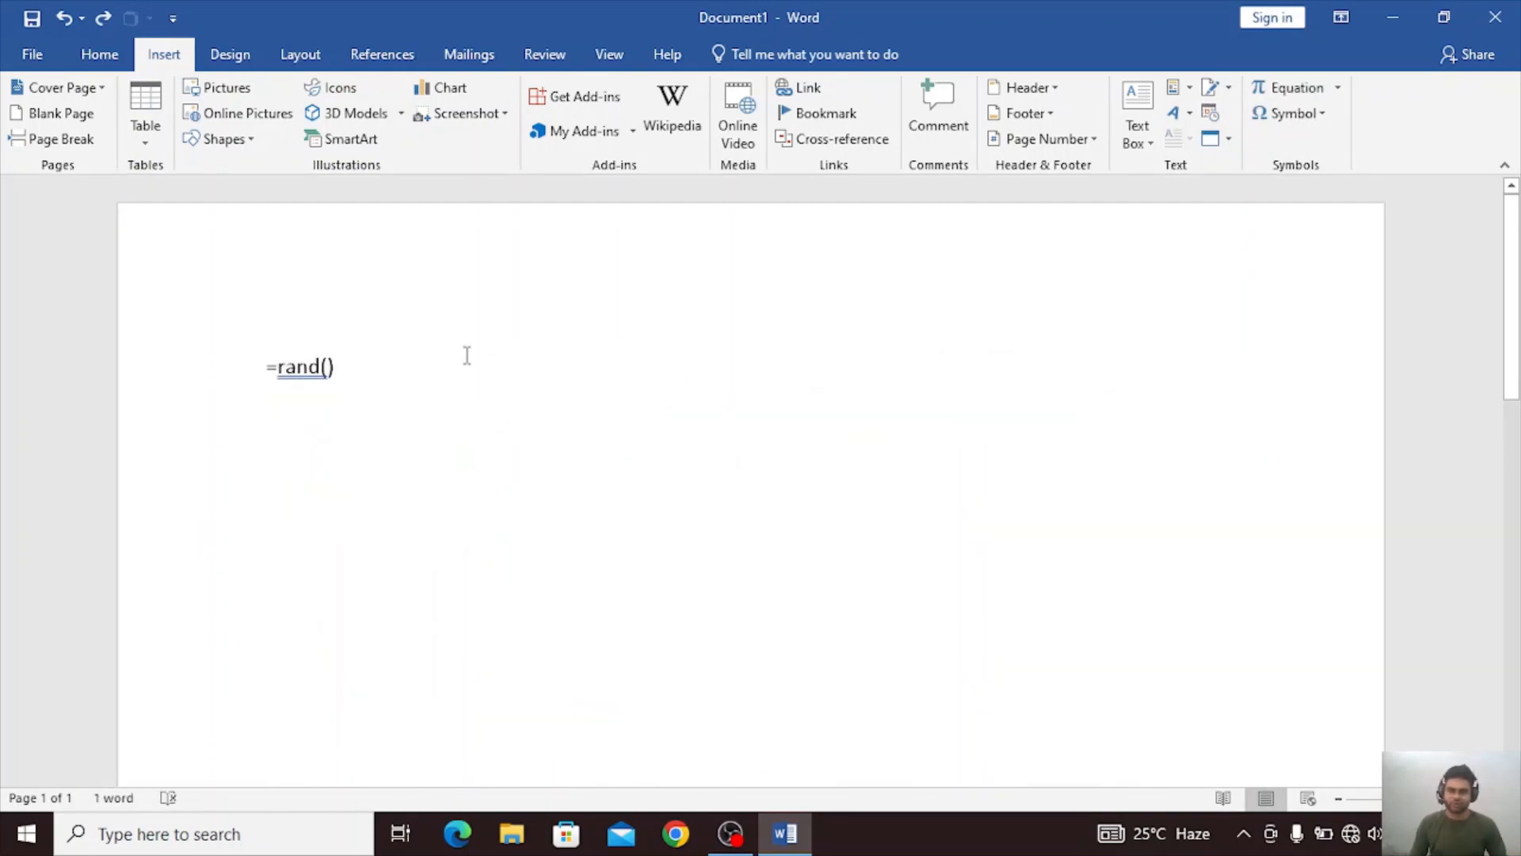
Undo the entry of the =rand() formula.
key("ctrl+z")
key("ctrl+z")
type("Sh")
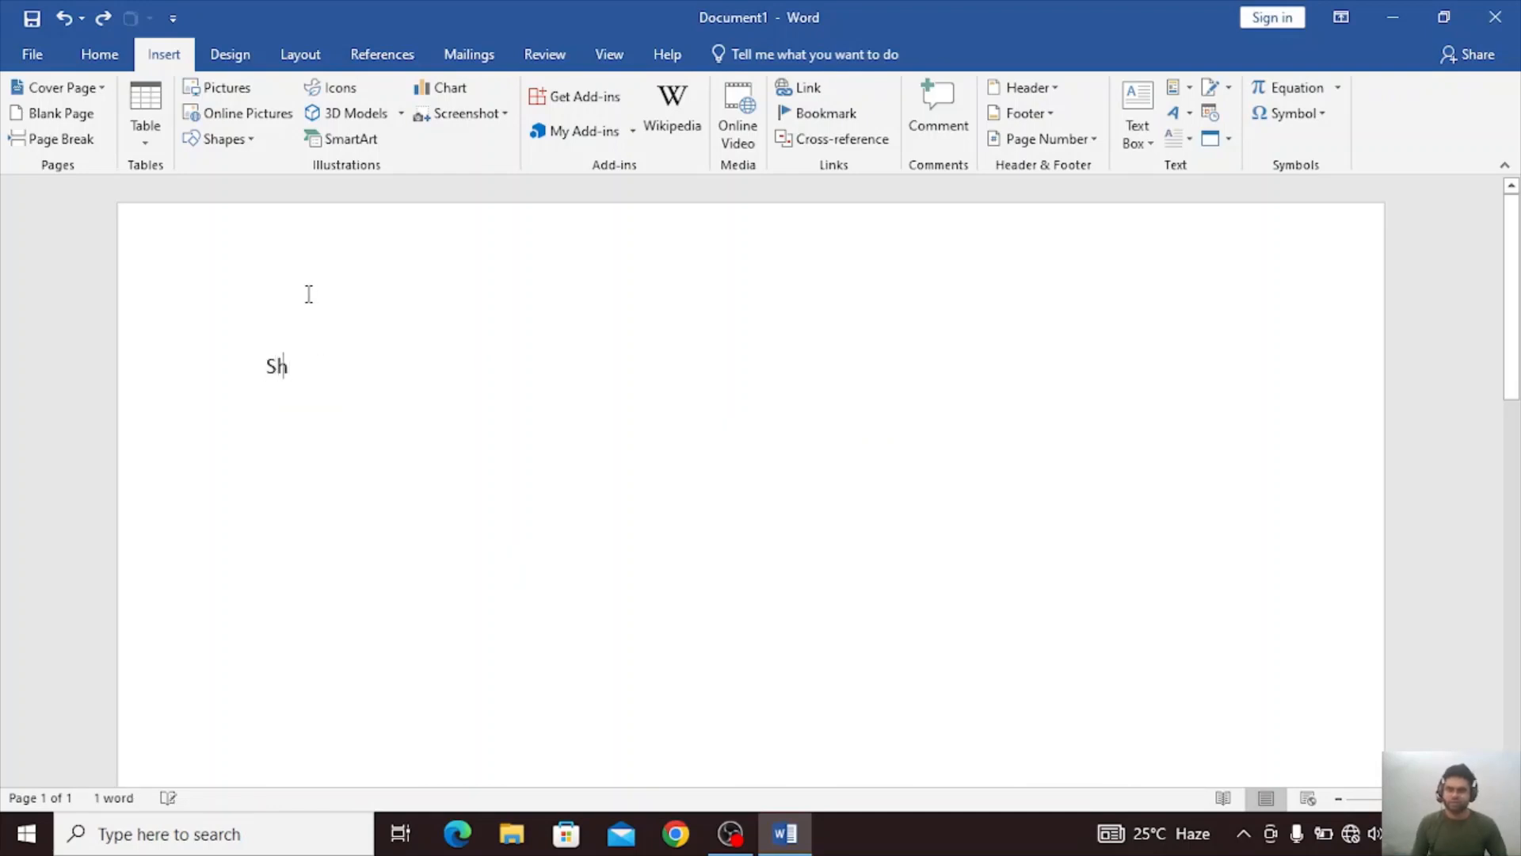
type("ya")
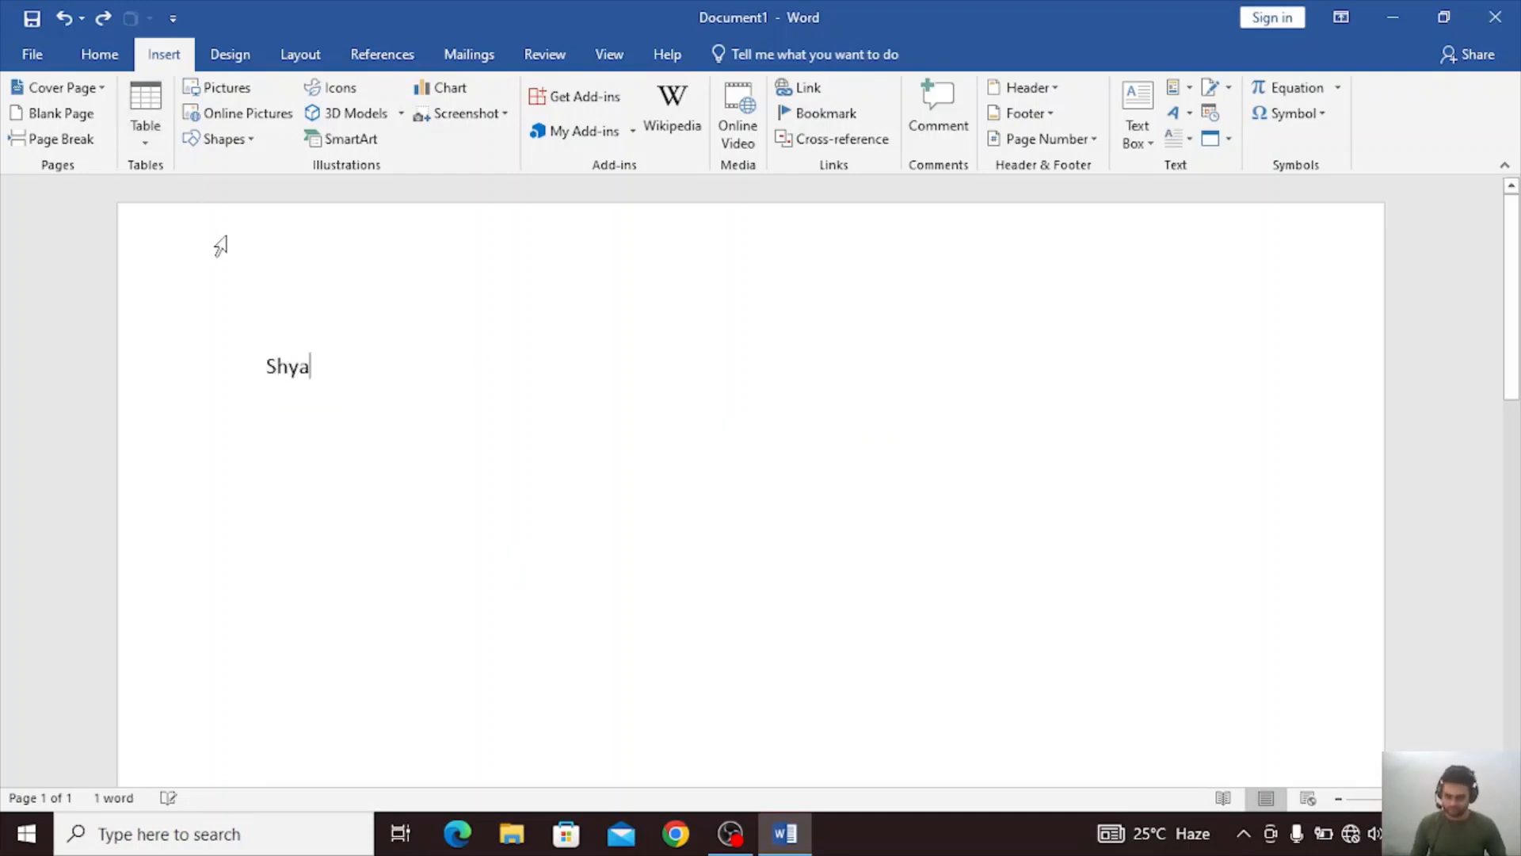
type("m p")
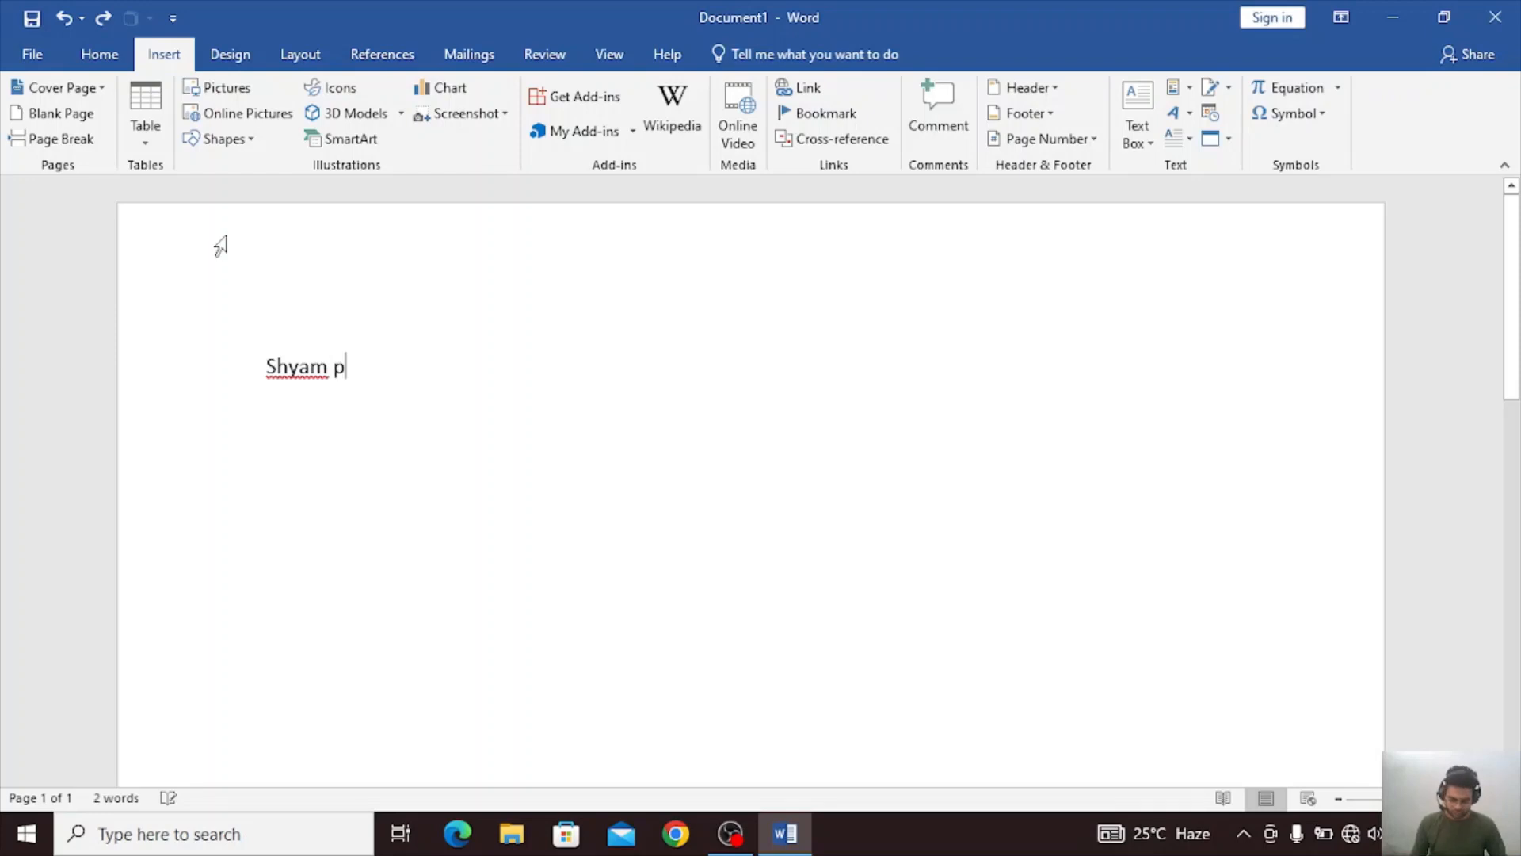
key("BackSpace")
key("BackSpace")
key("BackSpace")
key("BackSpace")
key("BackSpace")
key("BackSpace")
key("BackSpace")
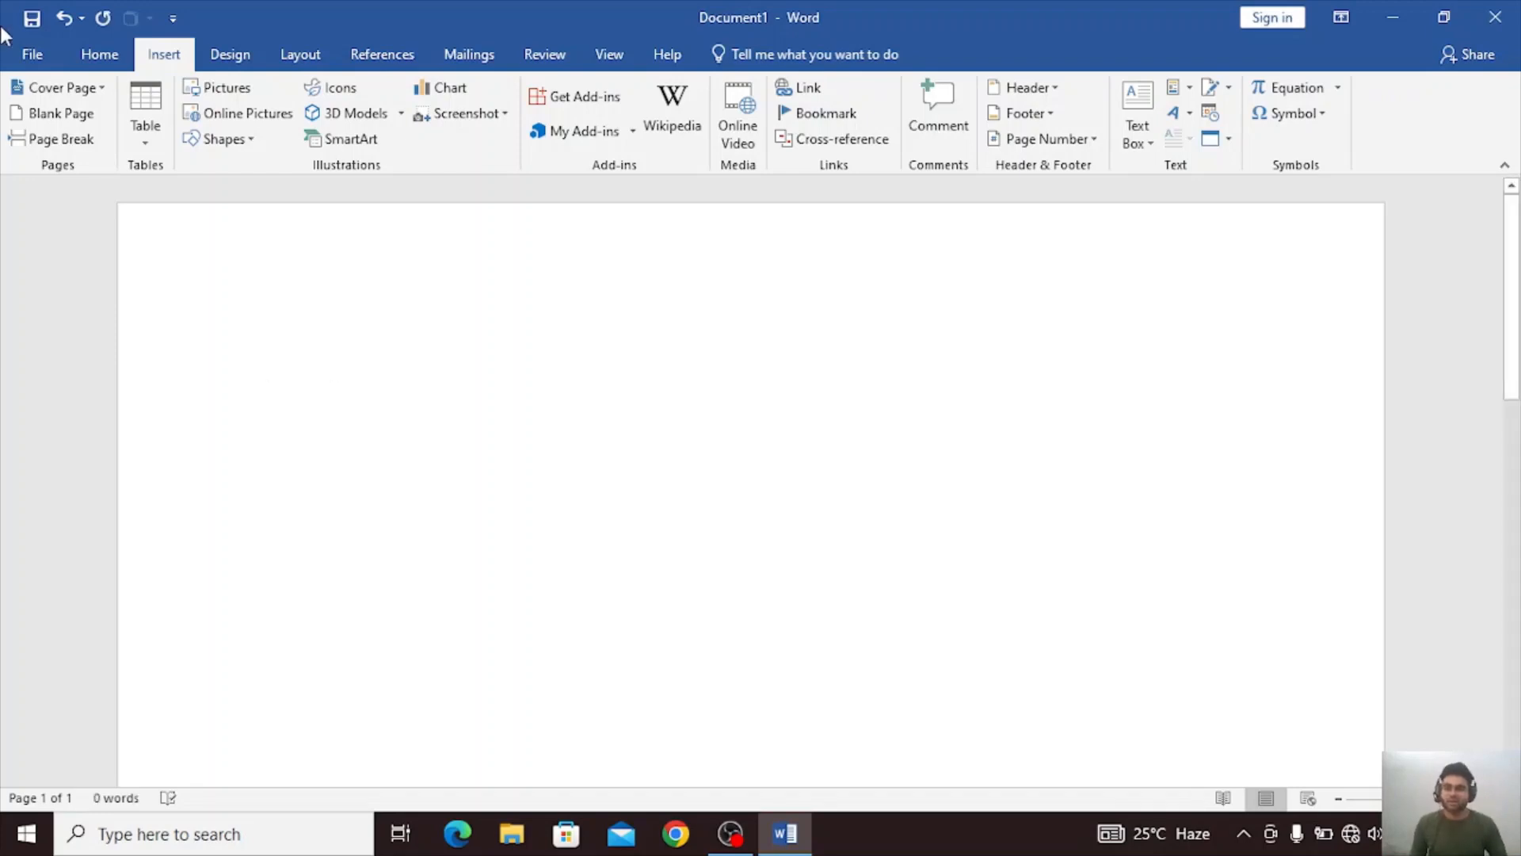
Insert an embedded Excel spreadsheet in the blank document and open it for editing.
left_click(145, 119)
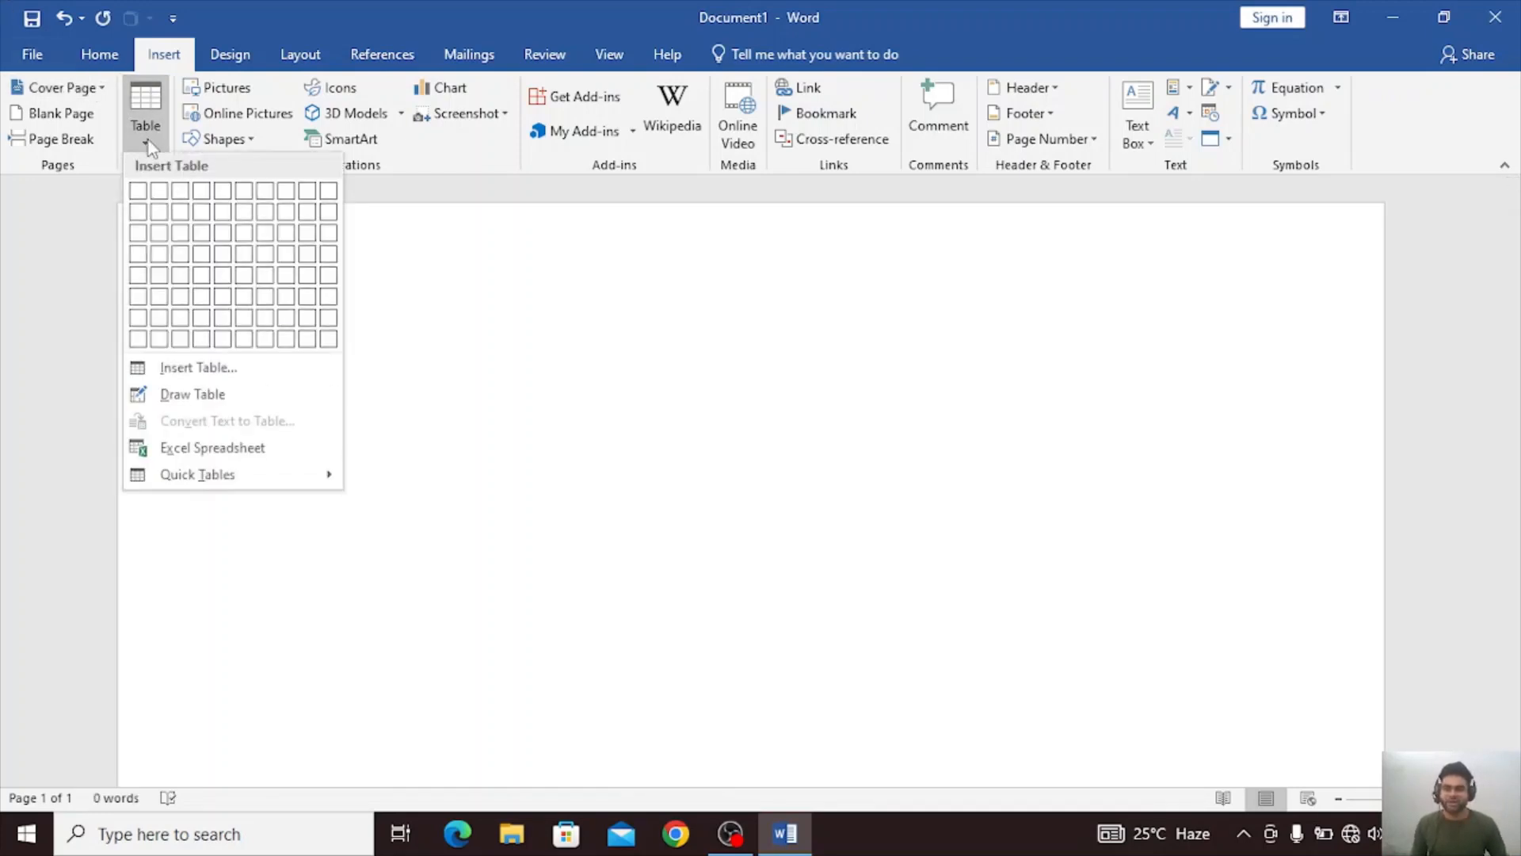
left_click(184, 447)
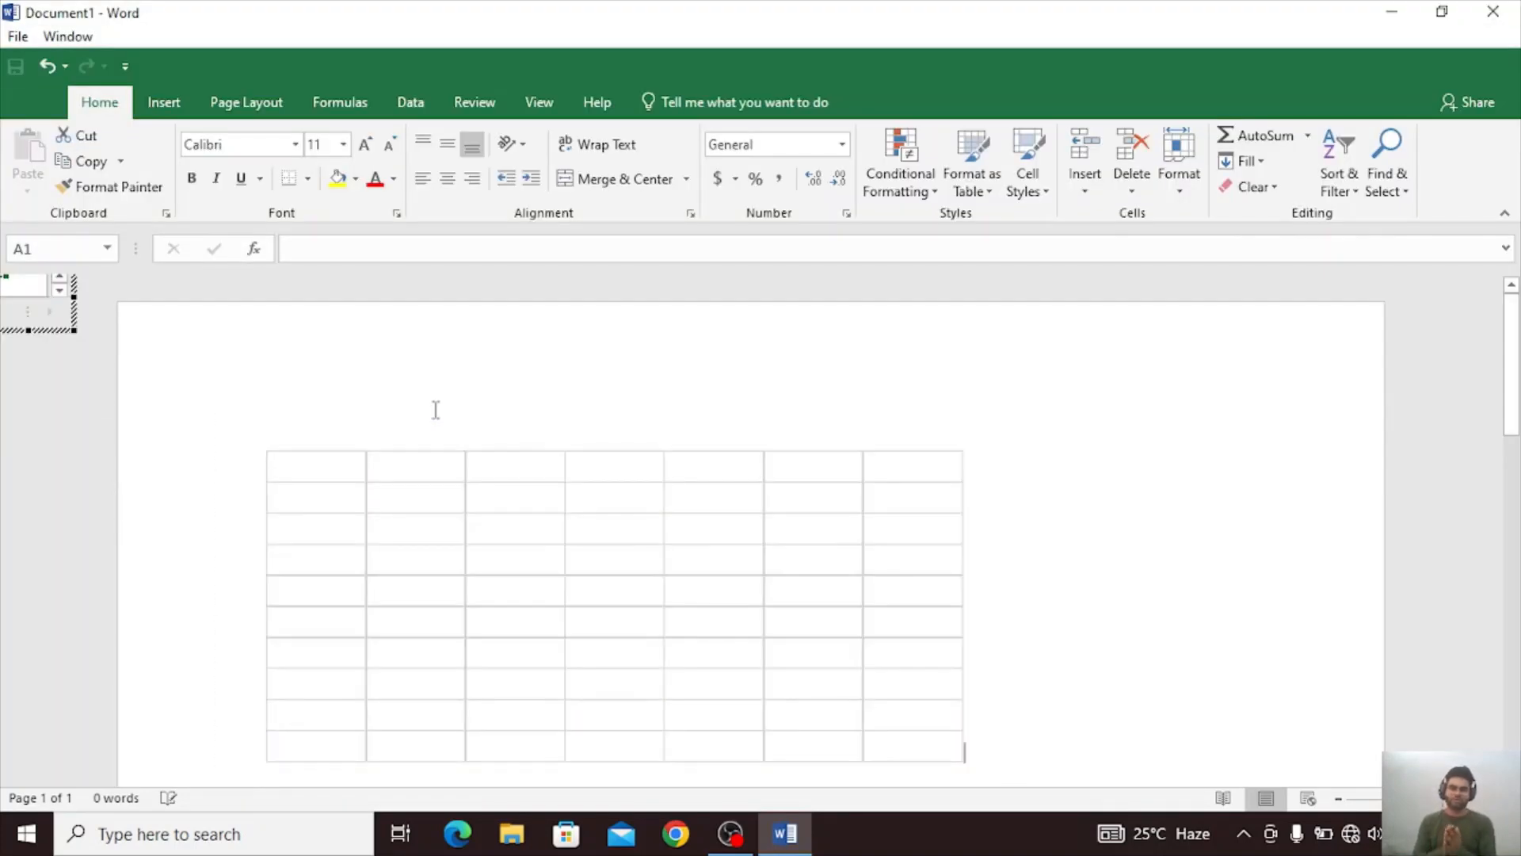
left_click(438, 495)
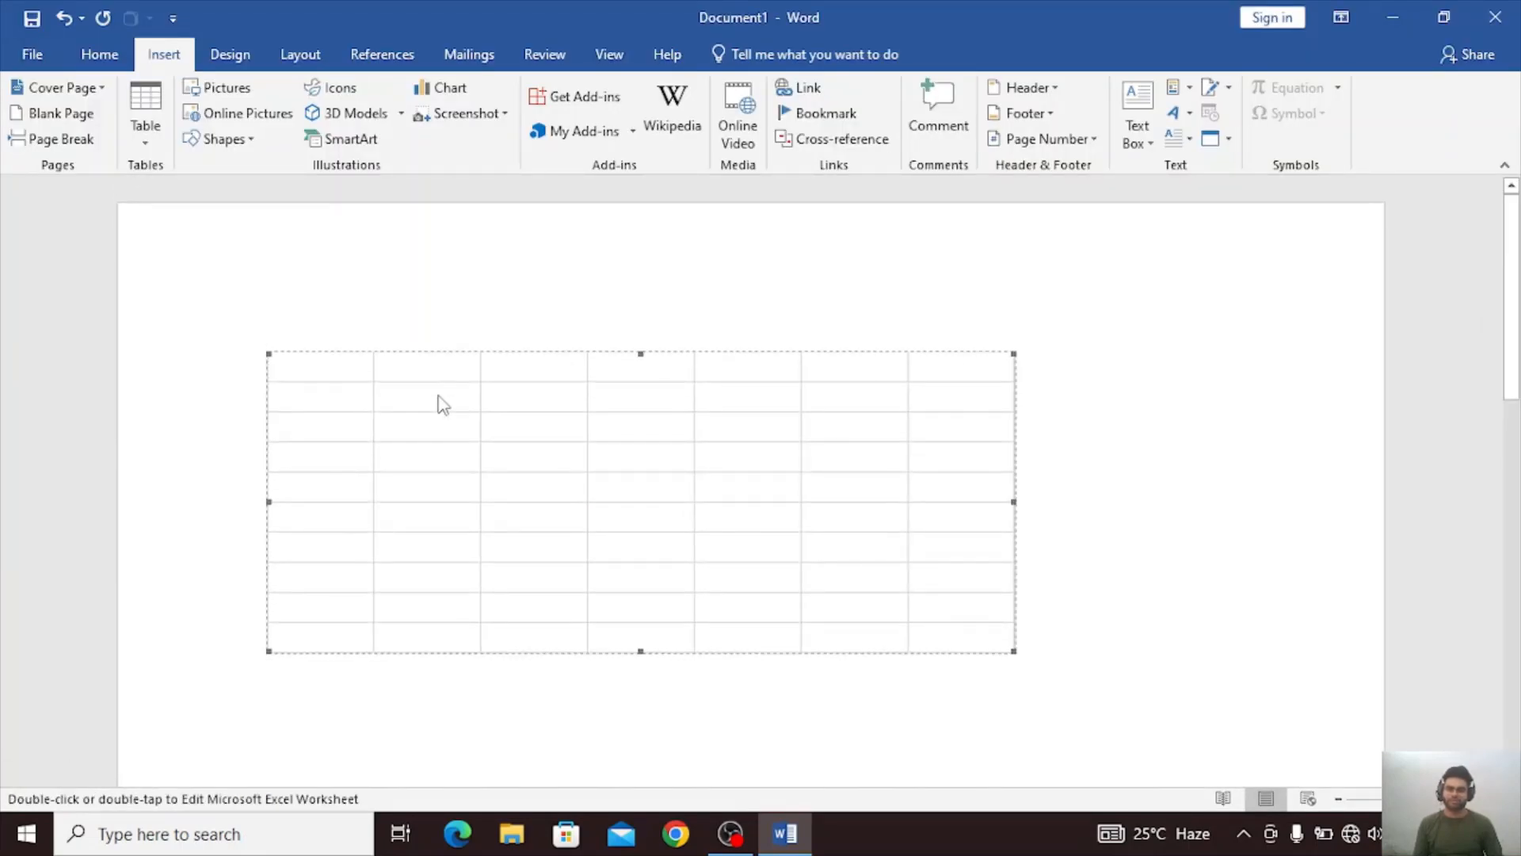
double_click(436, 398)
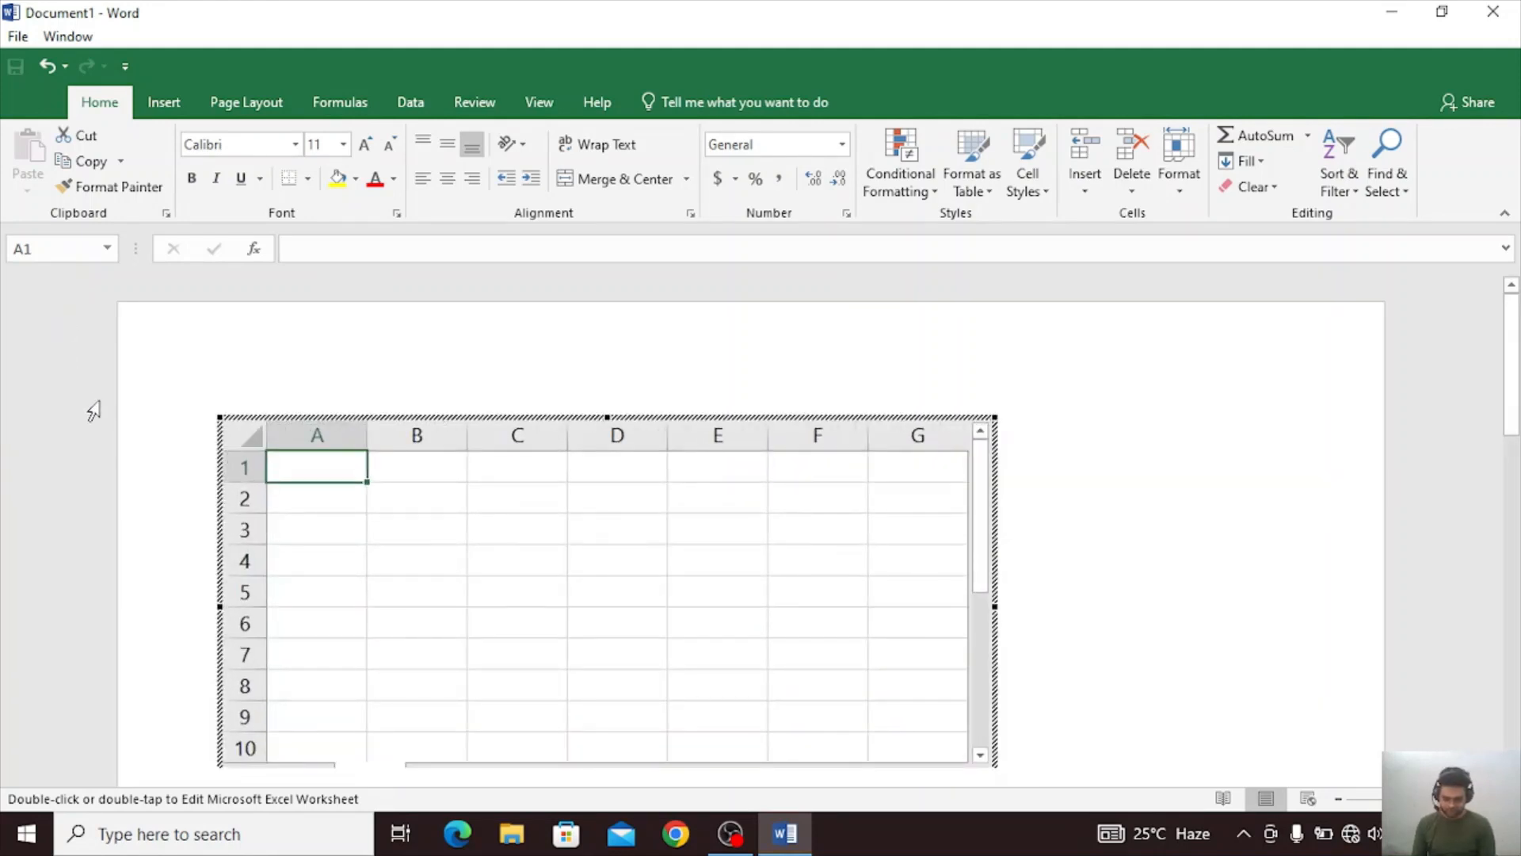
Fill row 1 of the spreadsheet with 45, 45, 4 and 5 in columns A to D.
type("45")
key("Tab")
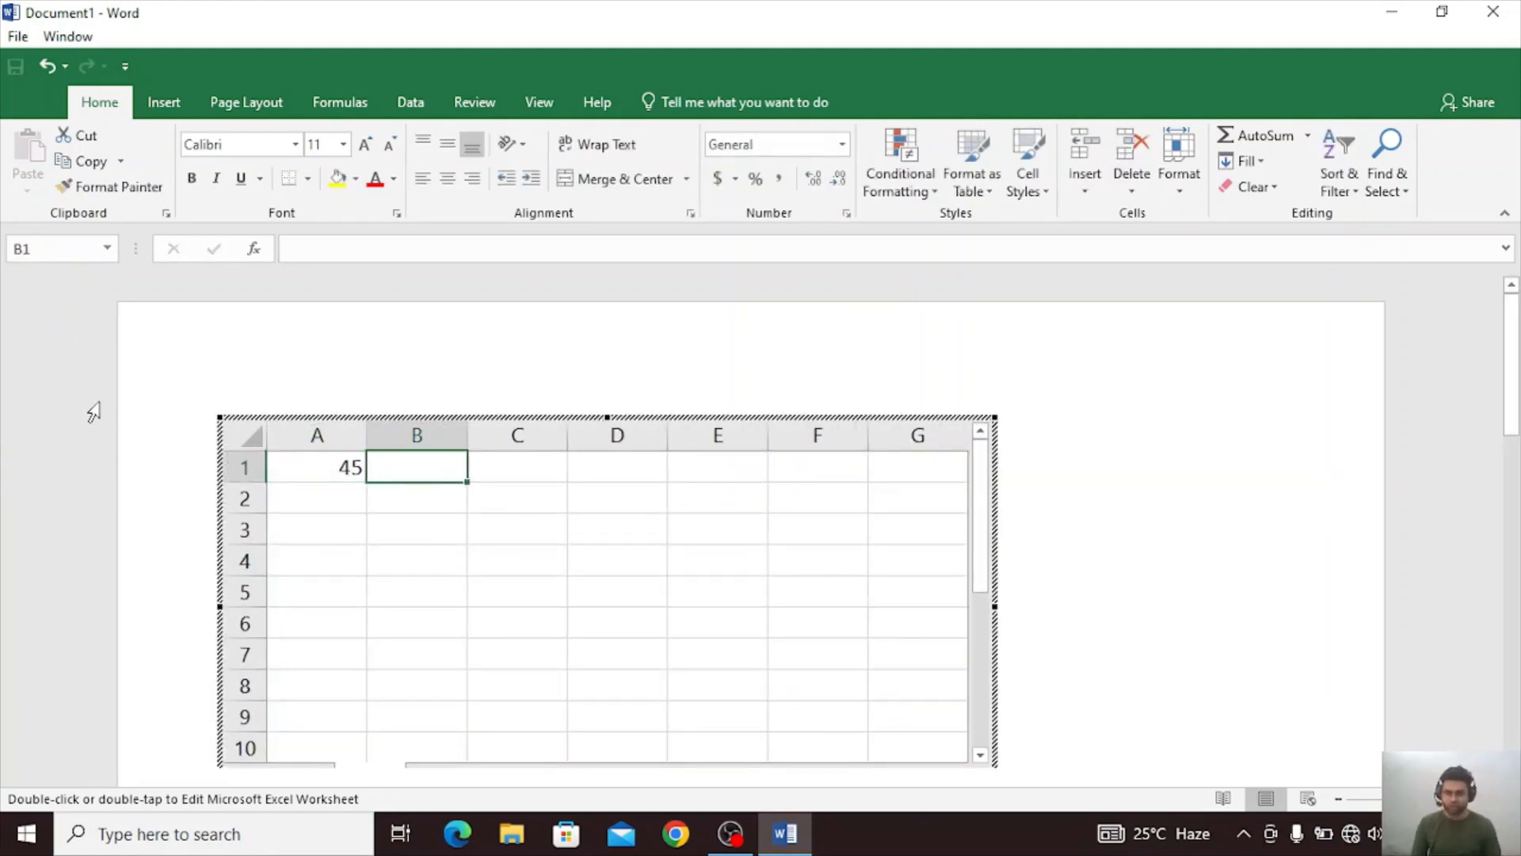
type("45")
key("Tab")
type("4")
key("Tab")
type("5")
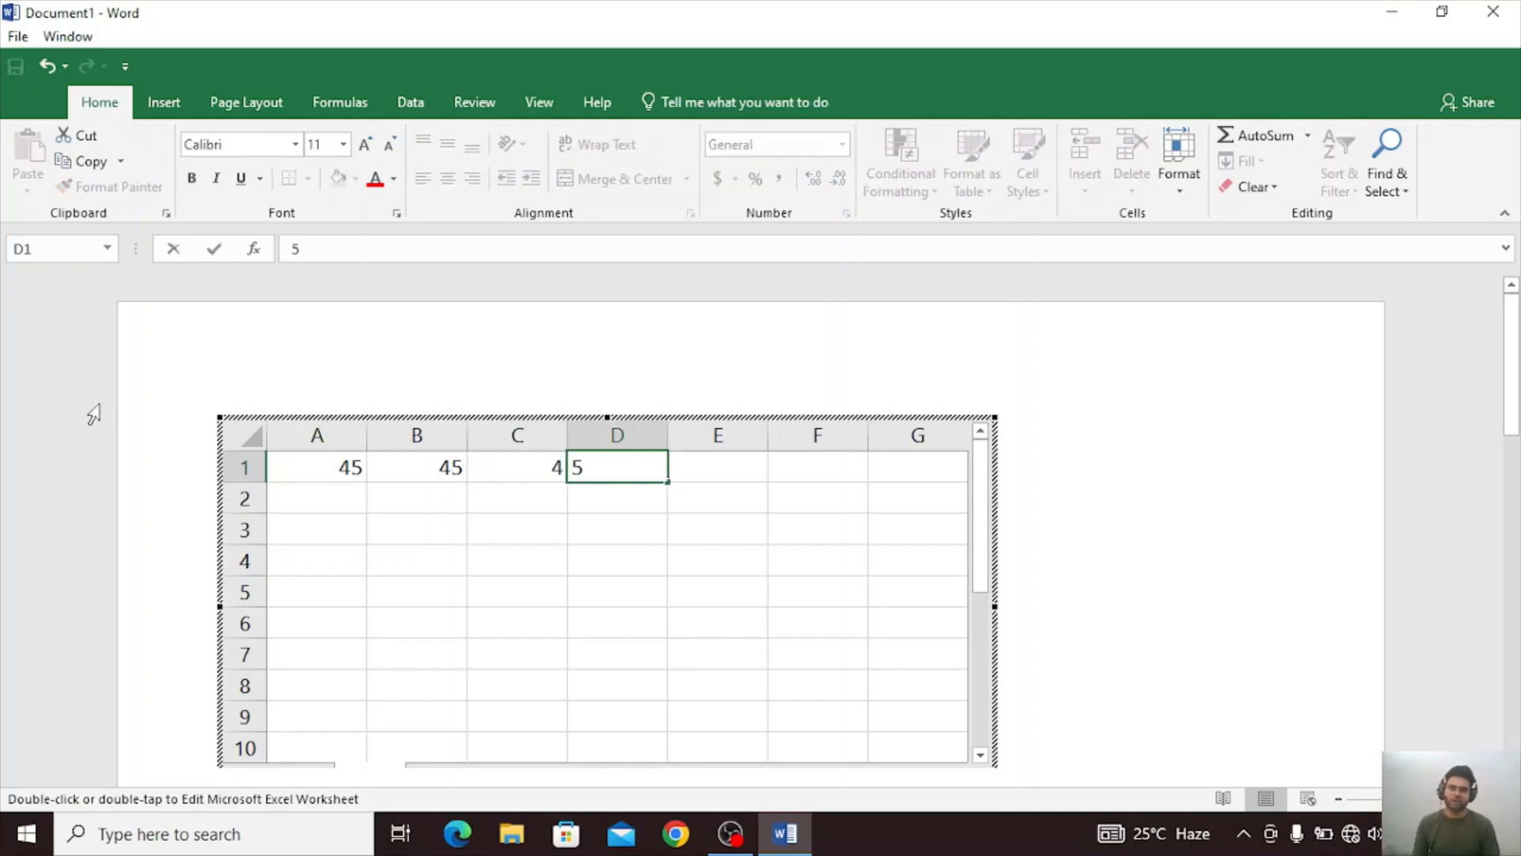
key("Tab")
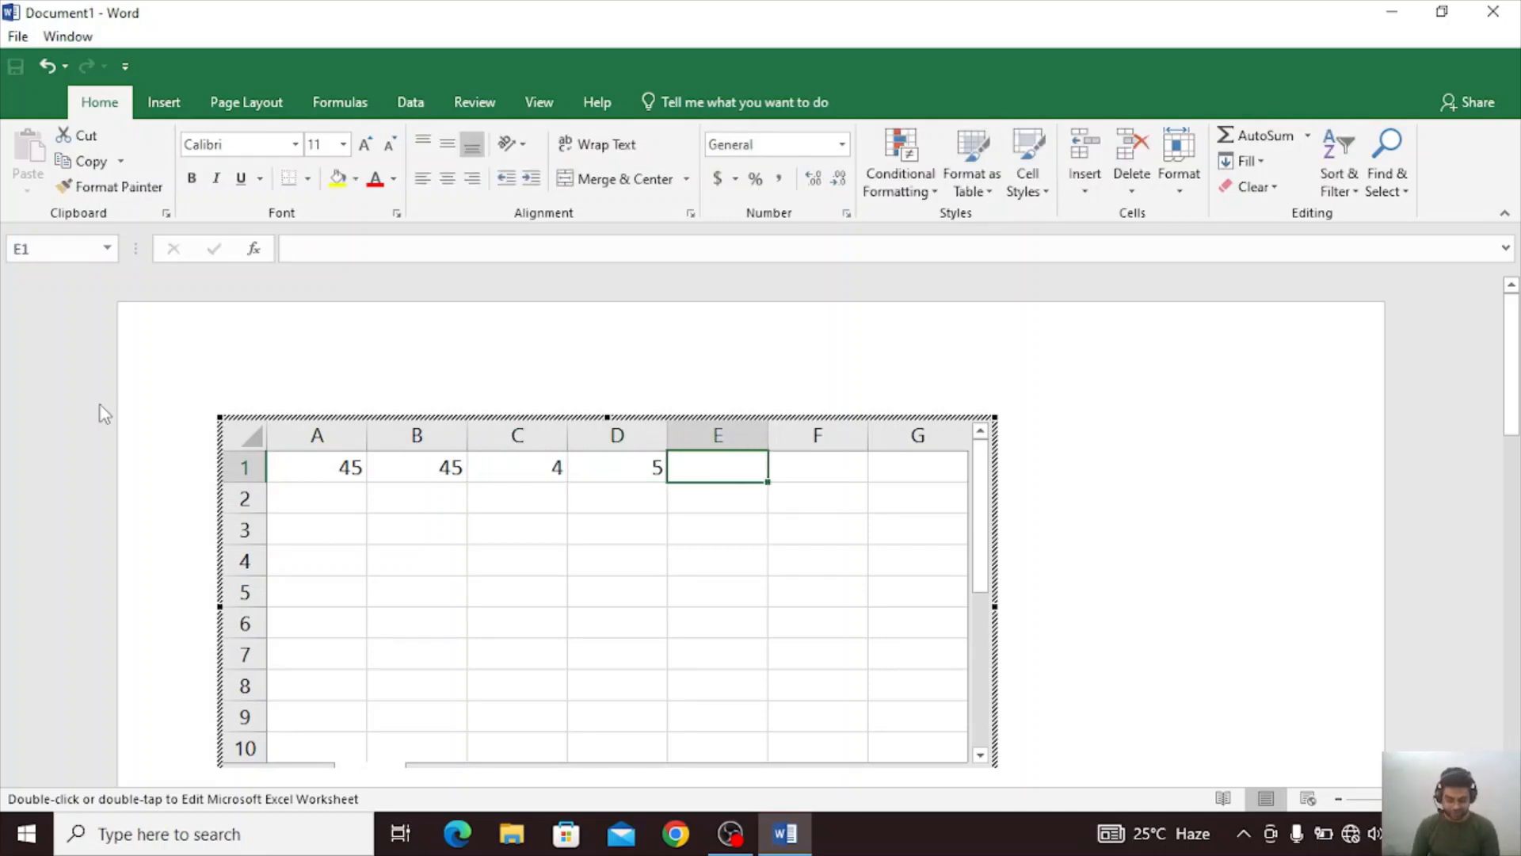
Enter =SUM(A1:D1) in cell E1 and finish editing the spreadsheet to return to the document.
type("=")
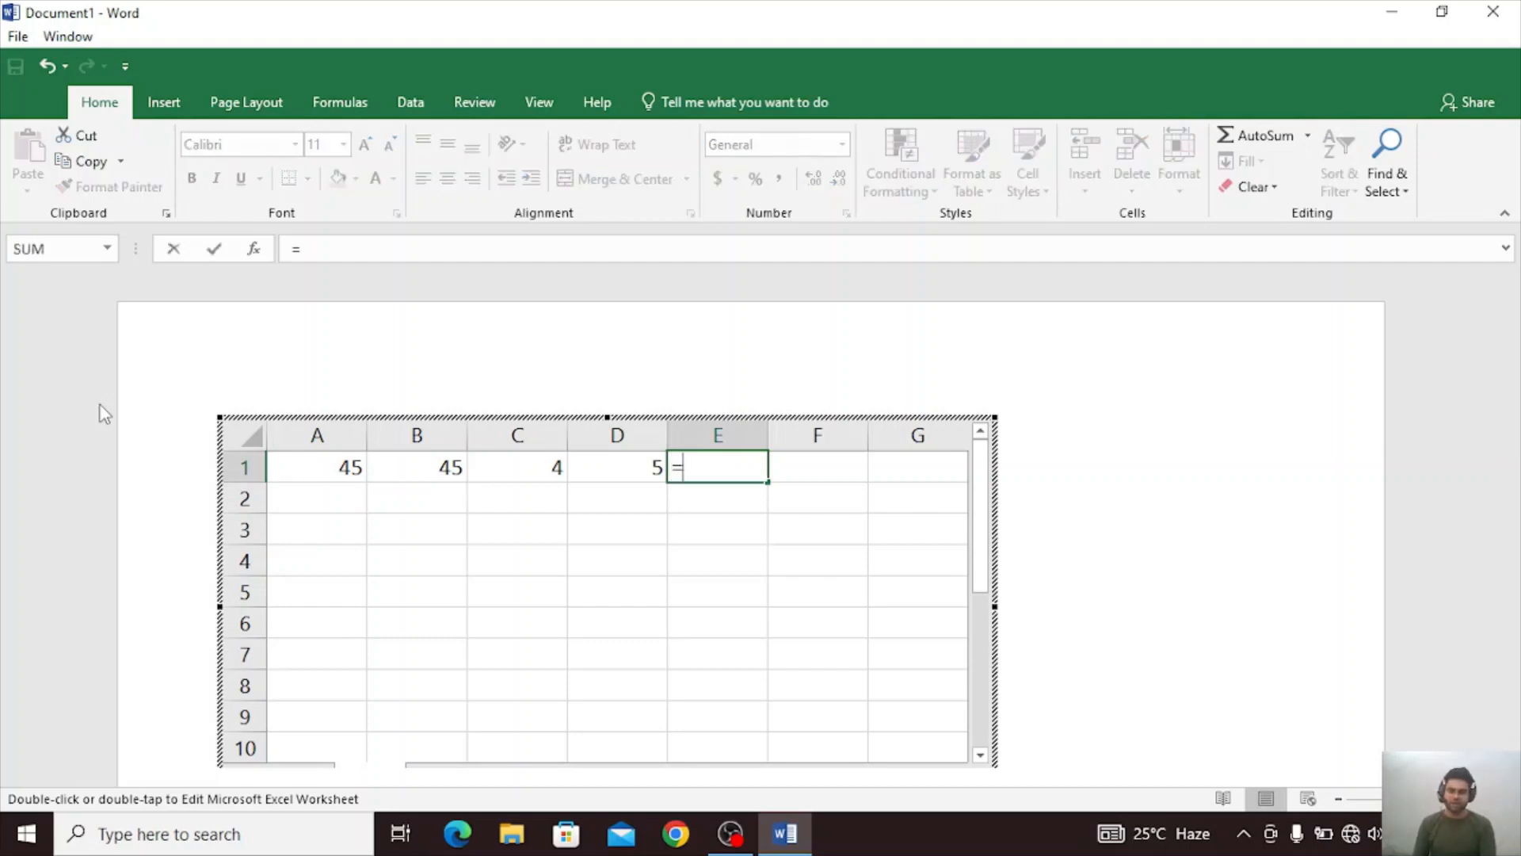
type("sum")
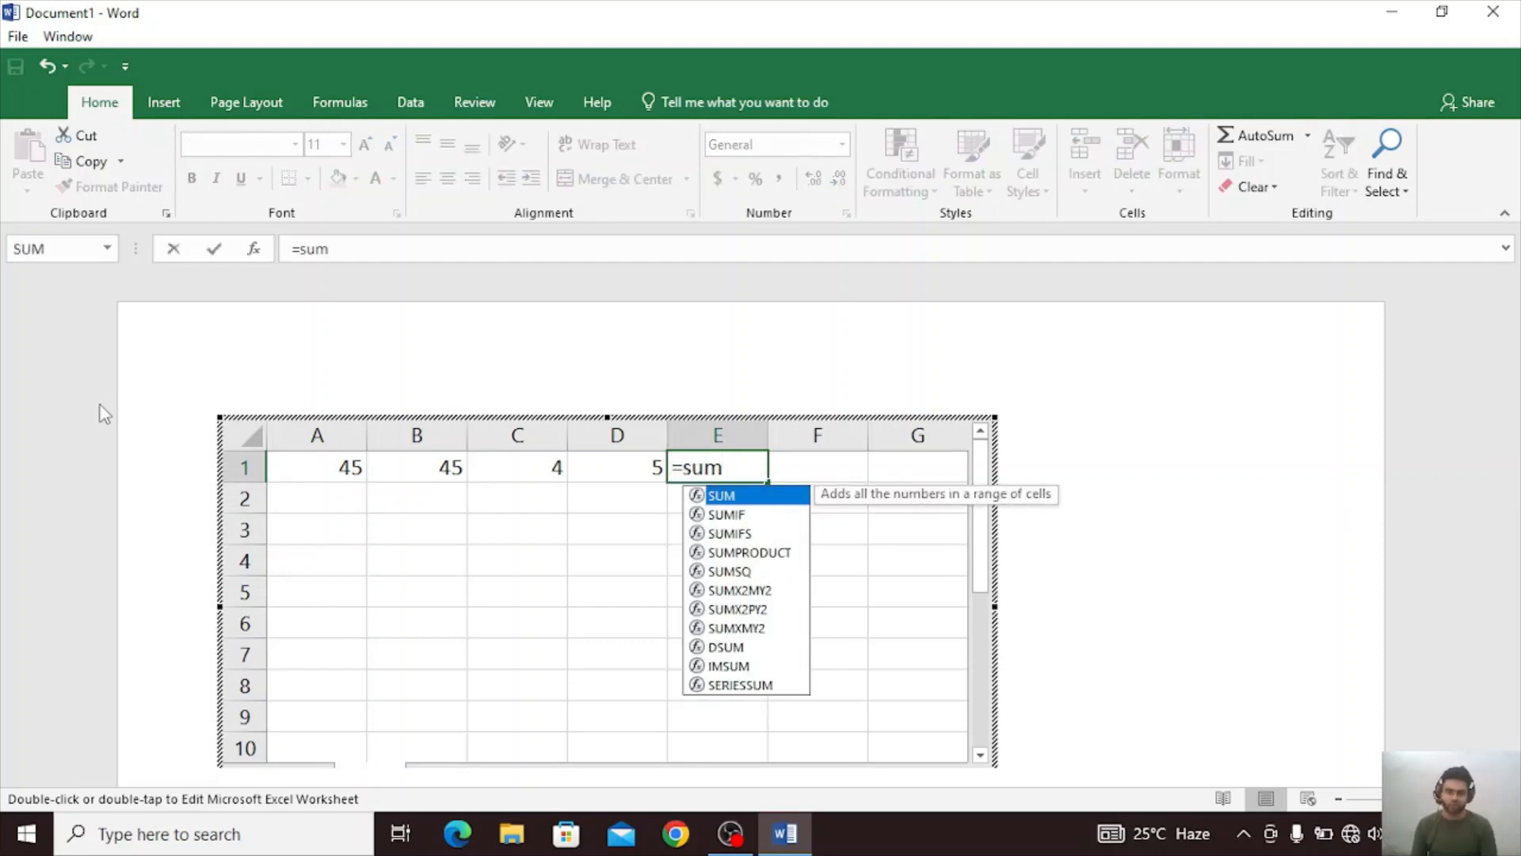
key("Tab")
key("Left")
key("Left")
key("Left")
key("Left")
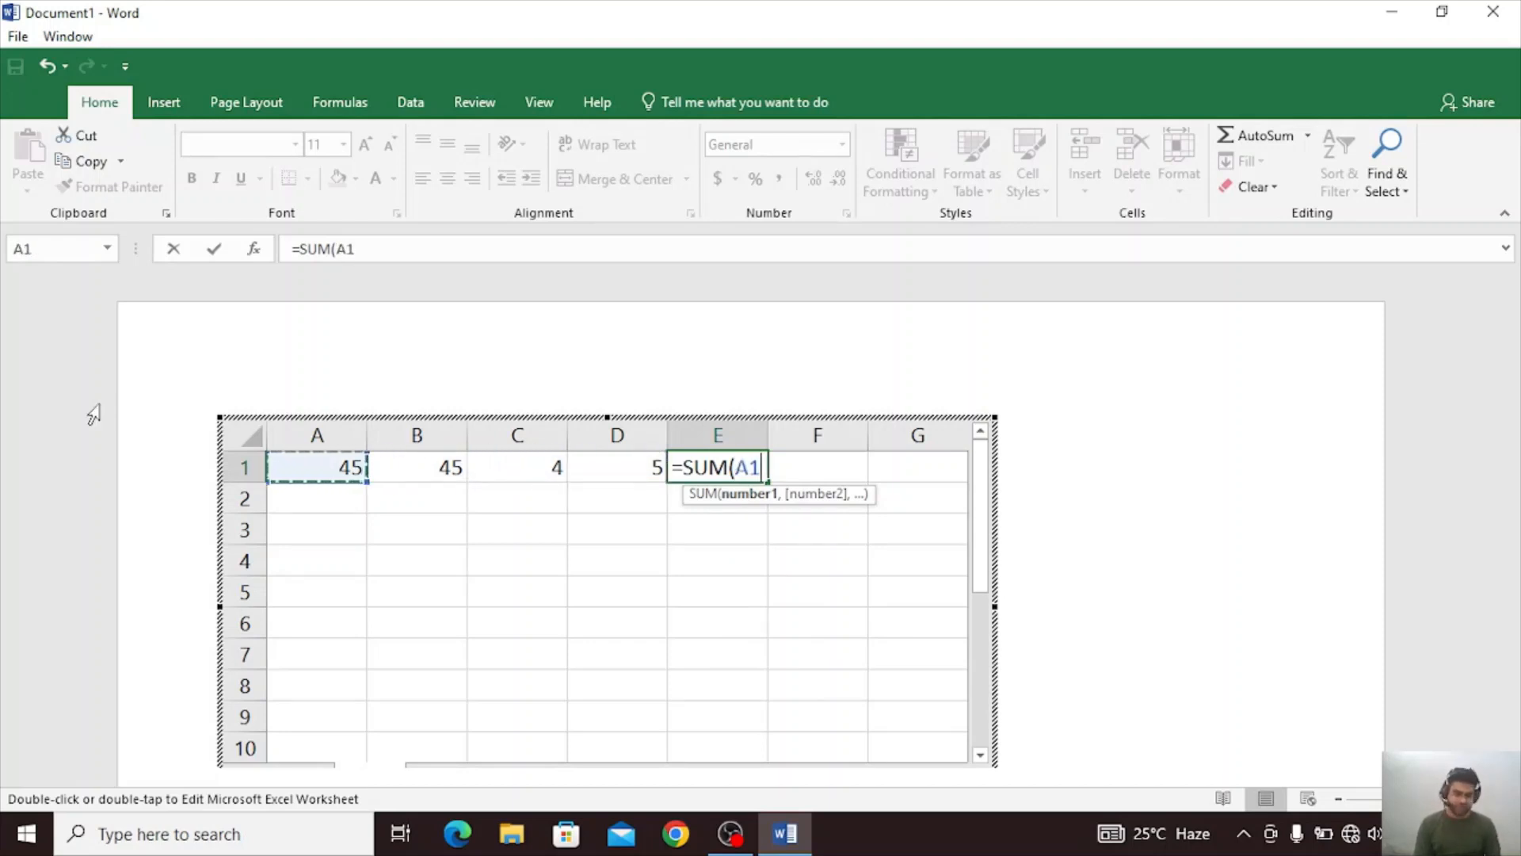
key("shift+Right")
key("shift+Right")
key("shift+Right")
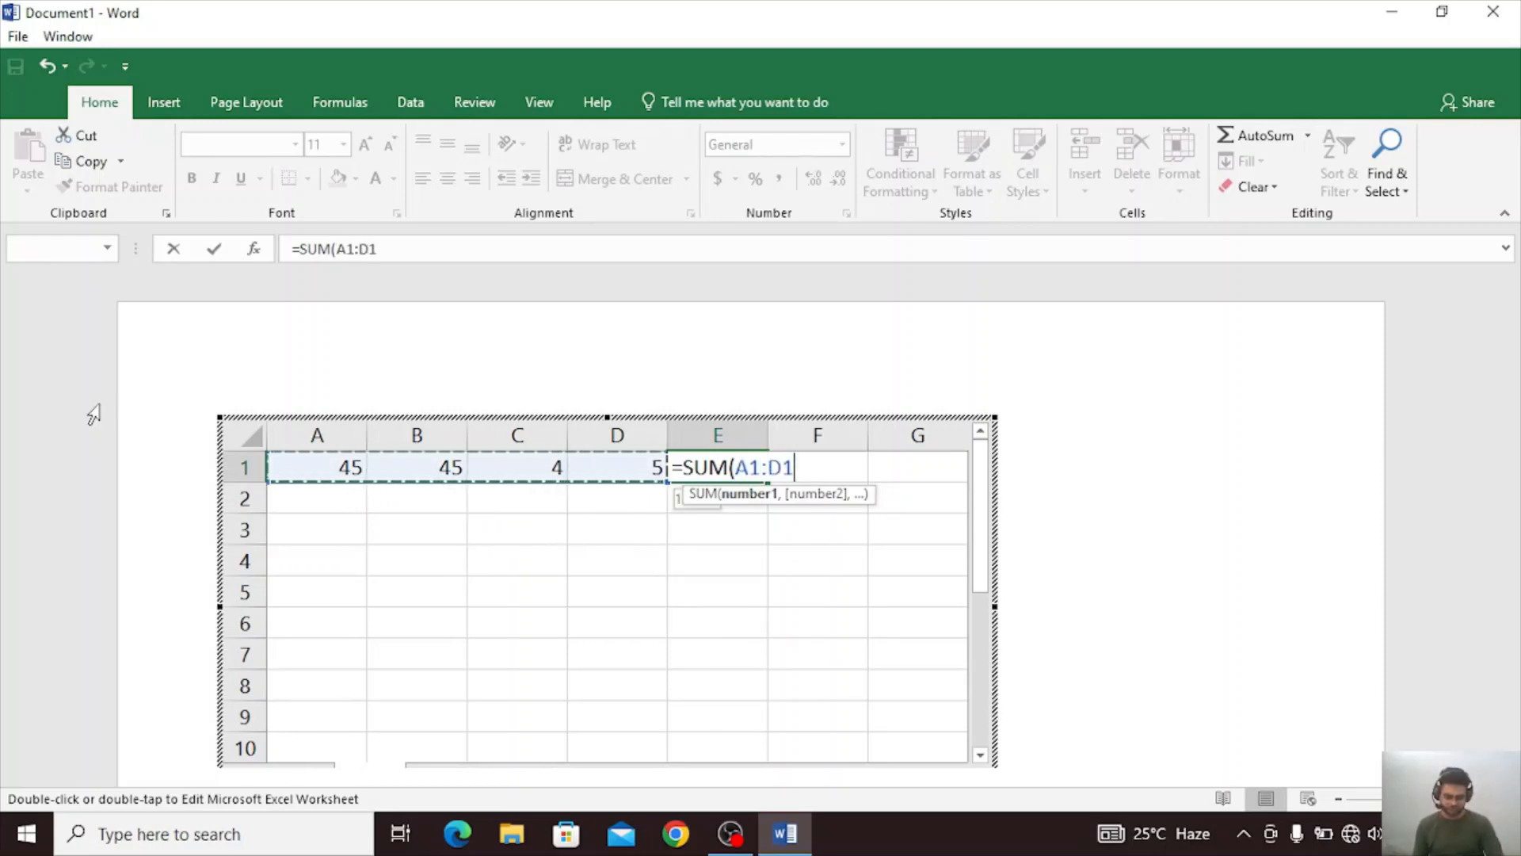
type(")")
key("Return")
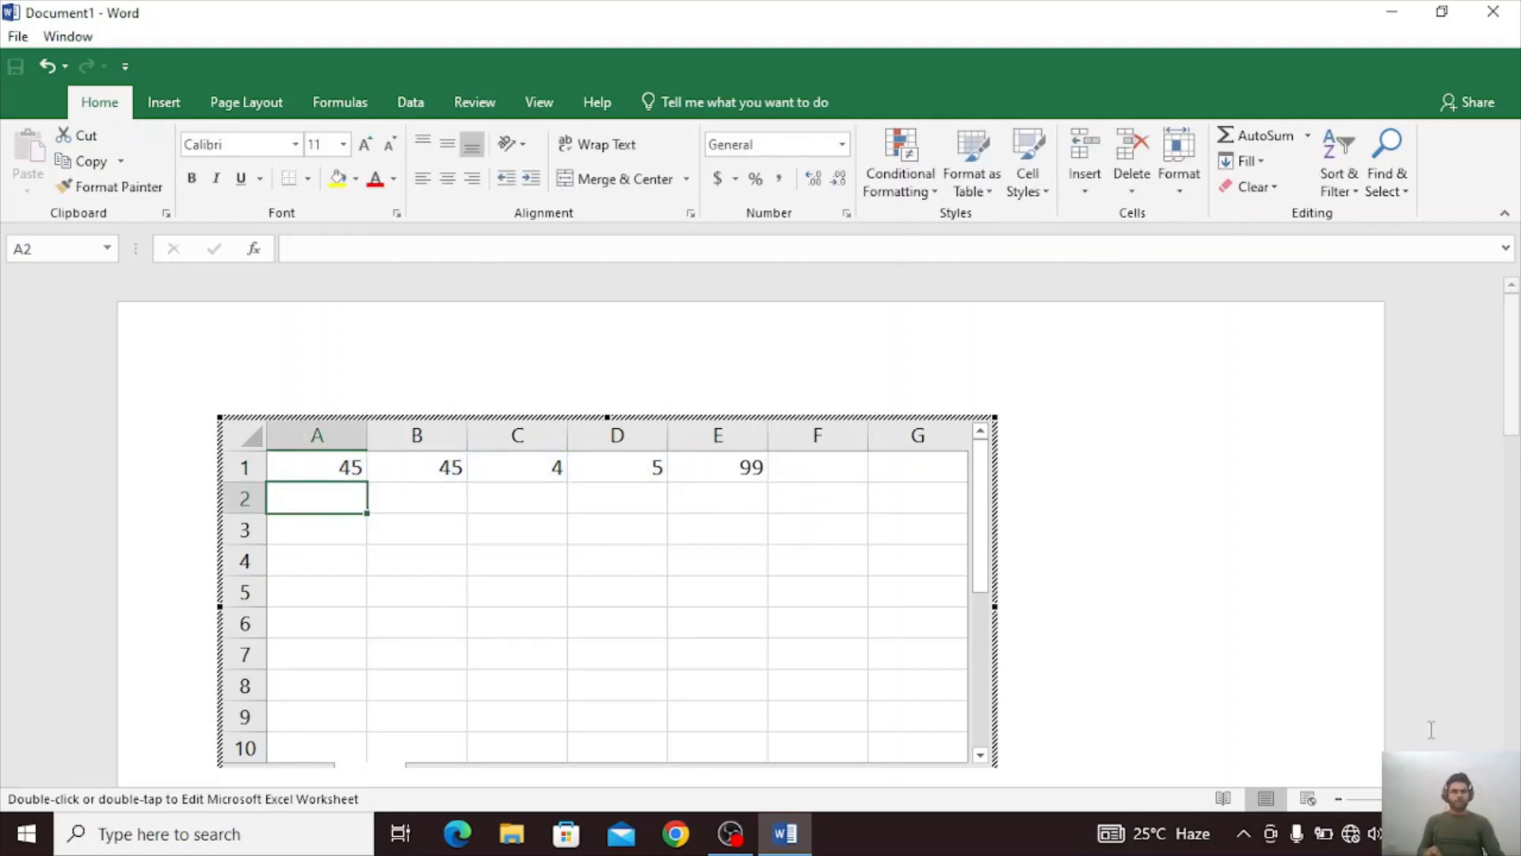
left_click(1248, 622)
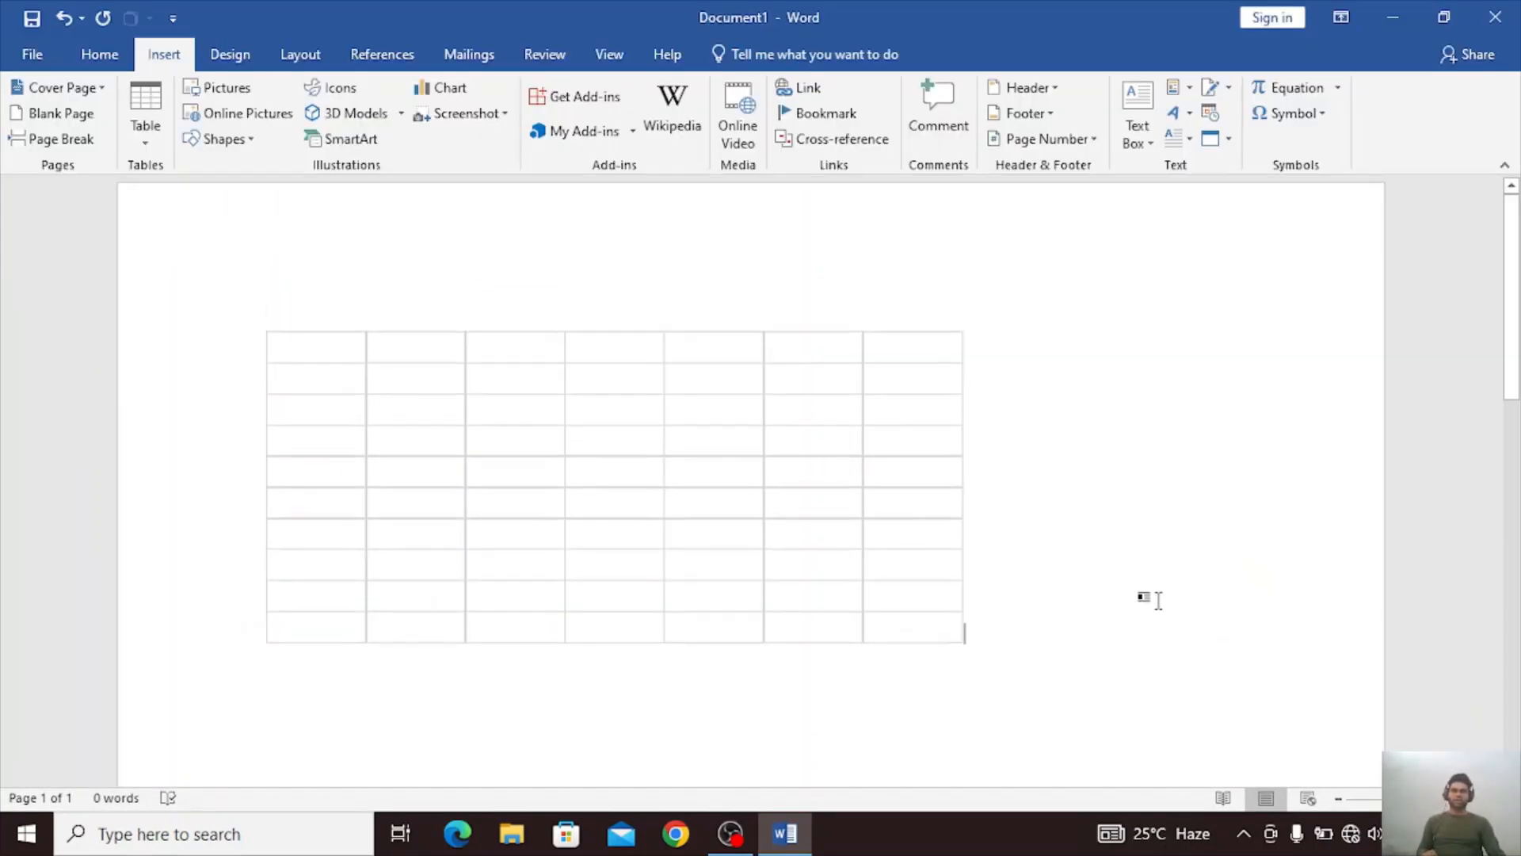
Insert the built-in Tabular List quick table below the embedded spreadsheet.
left_click(145, 141)
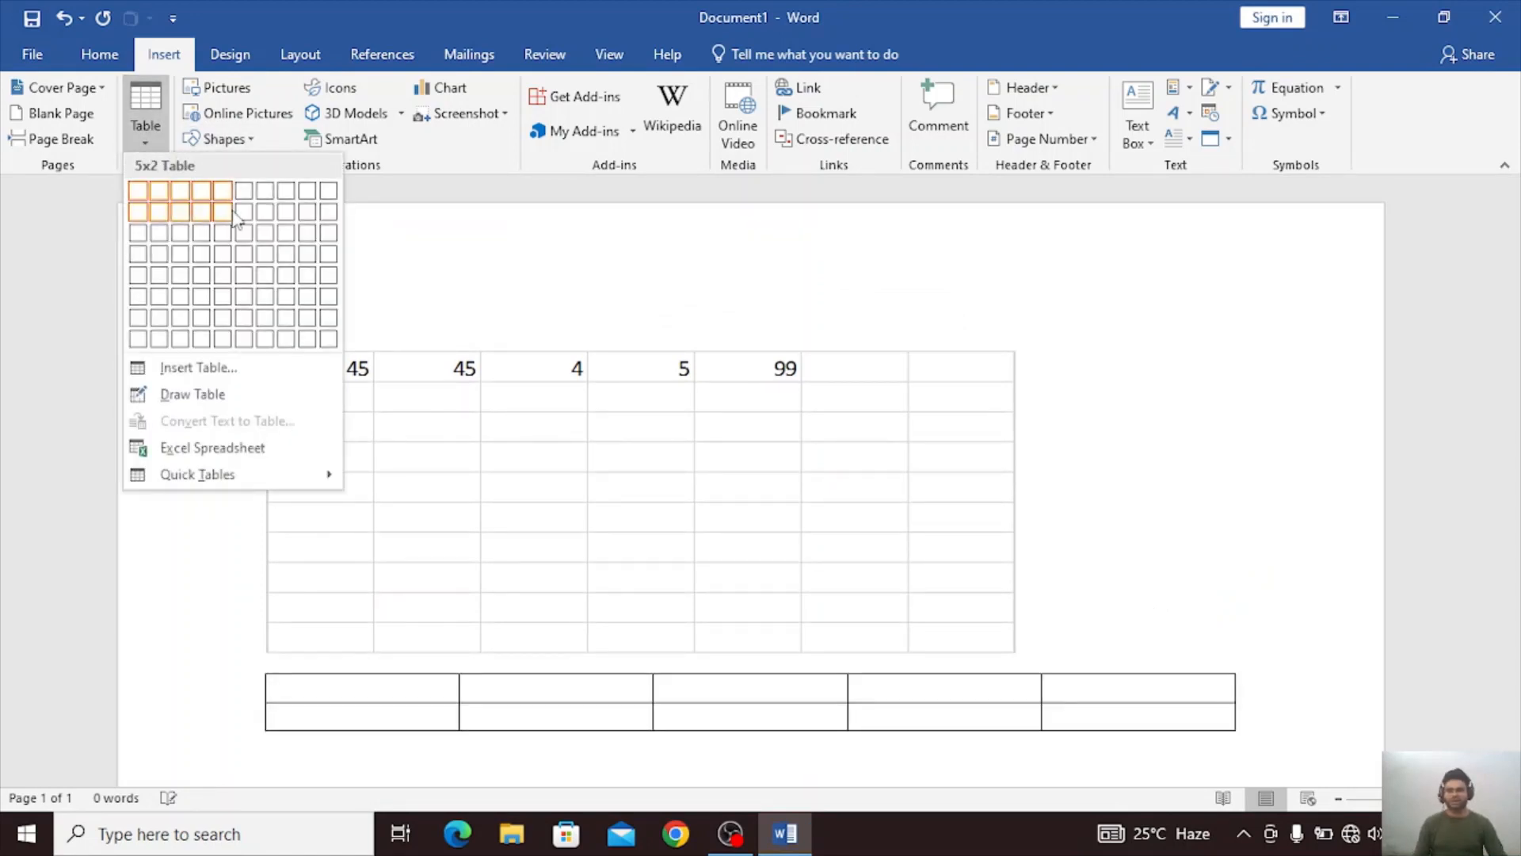
left_click(1216, 581)
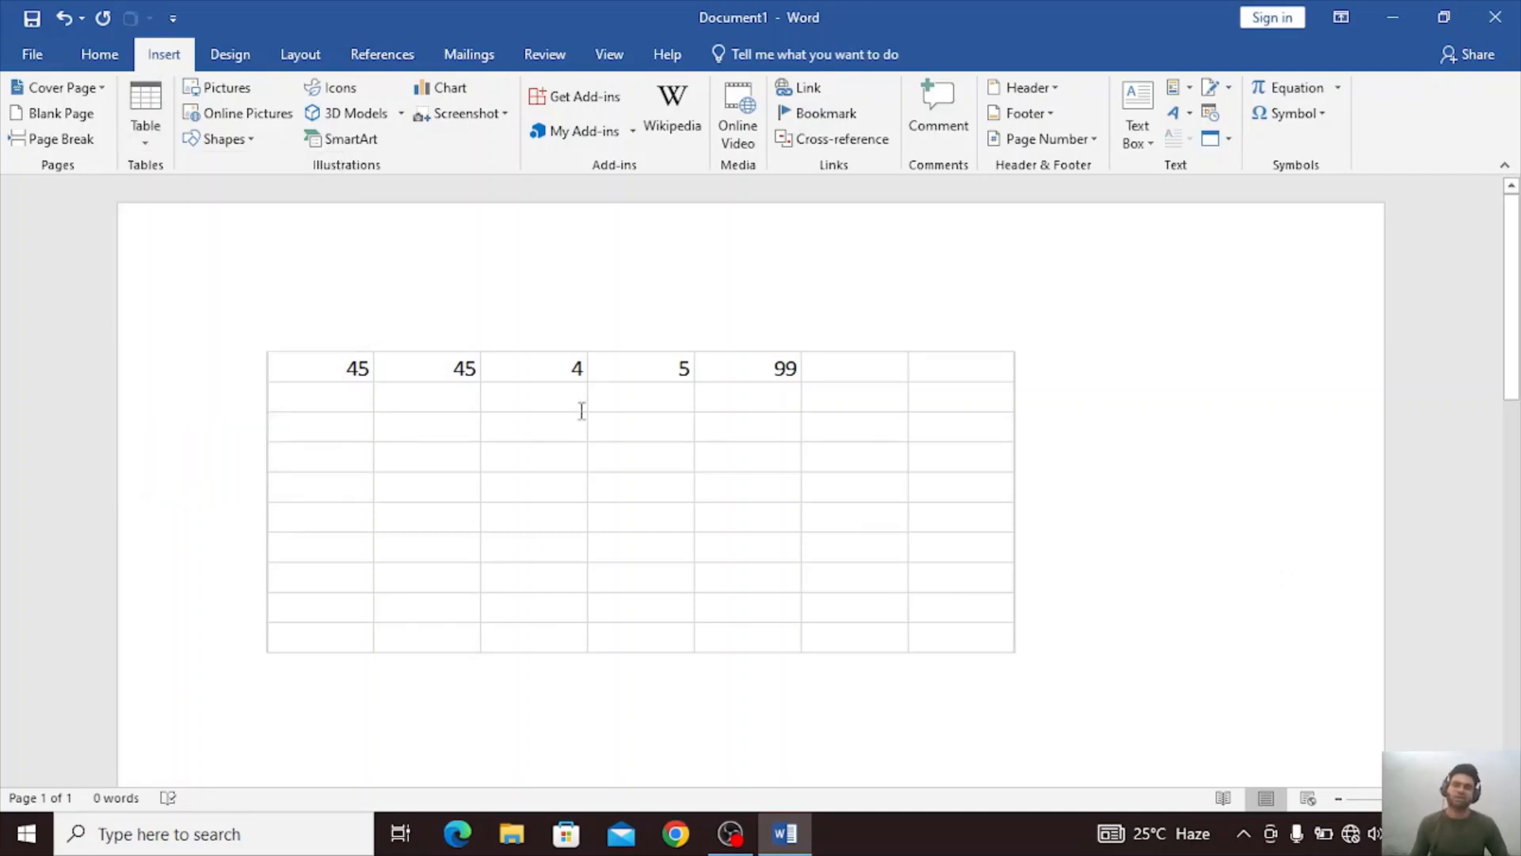
left_click(142, 130)
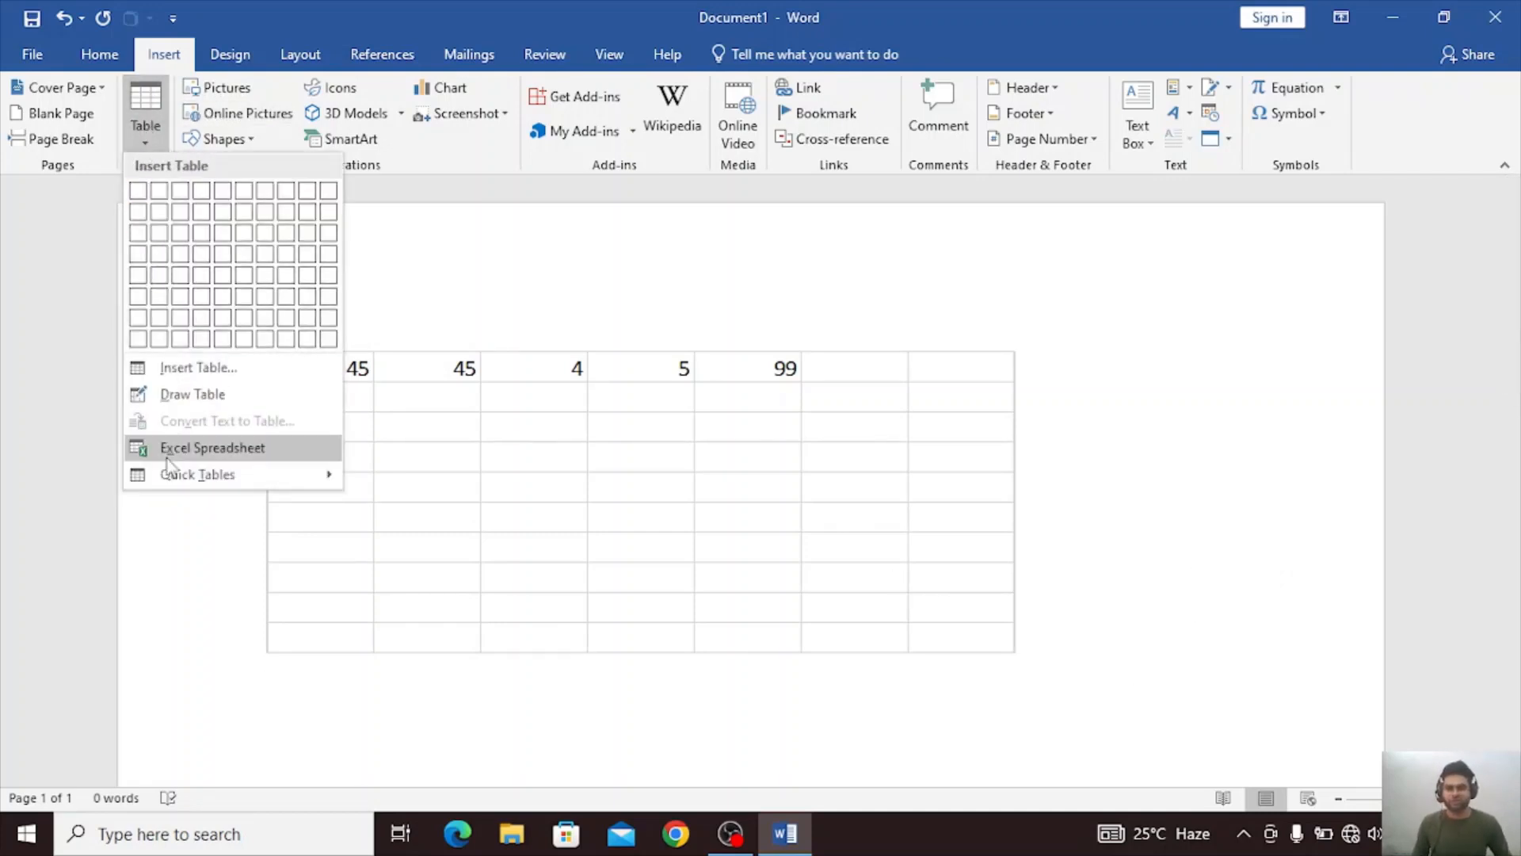
mouse_move(167, 469)
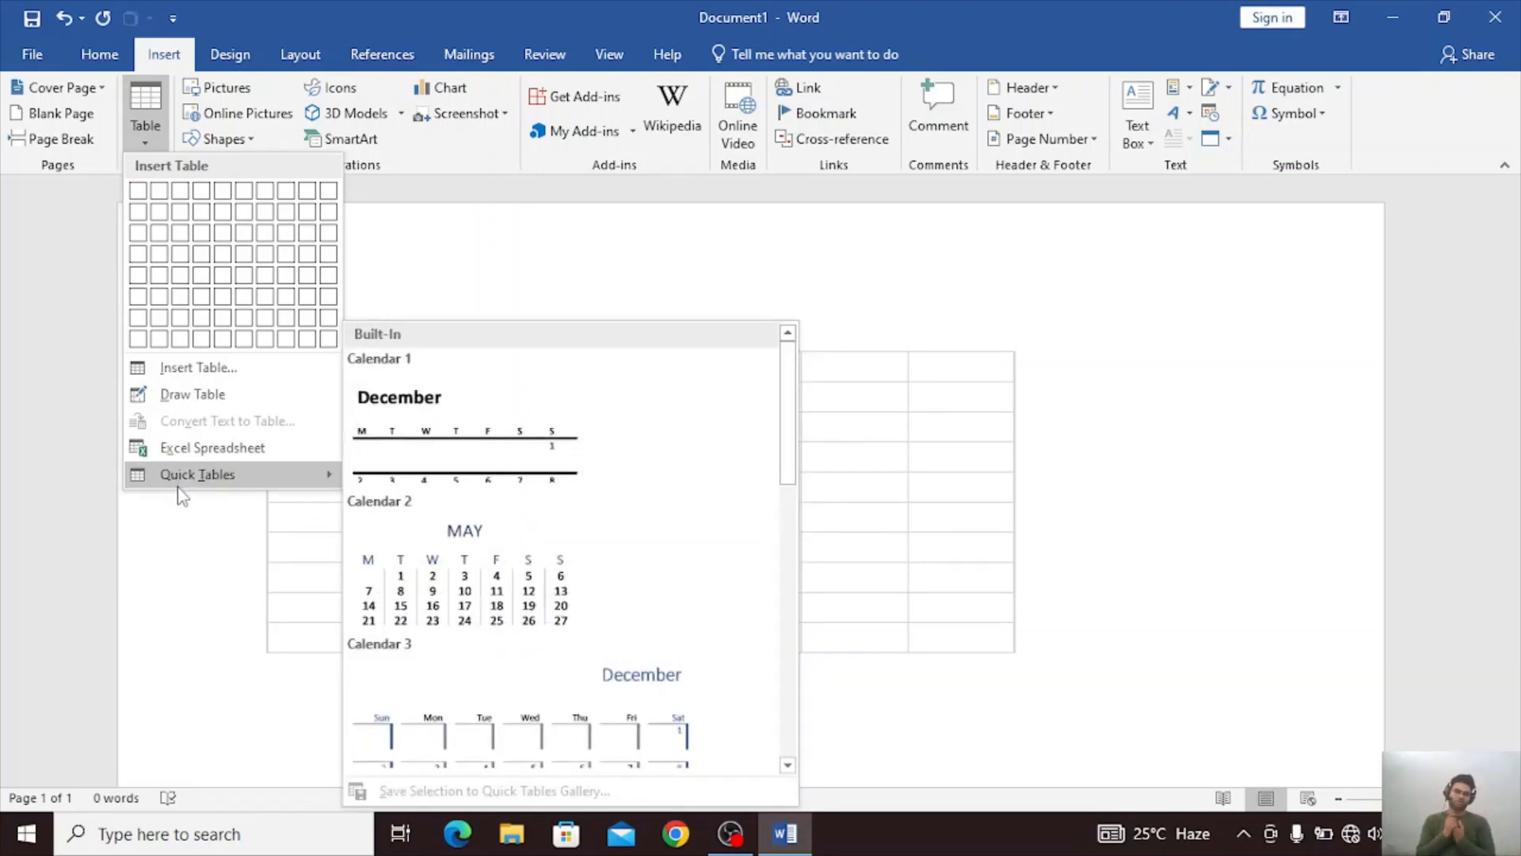
scroll(523, 496, "down", 6)
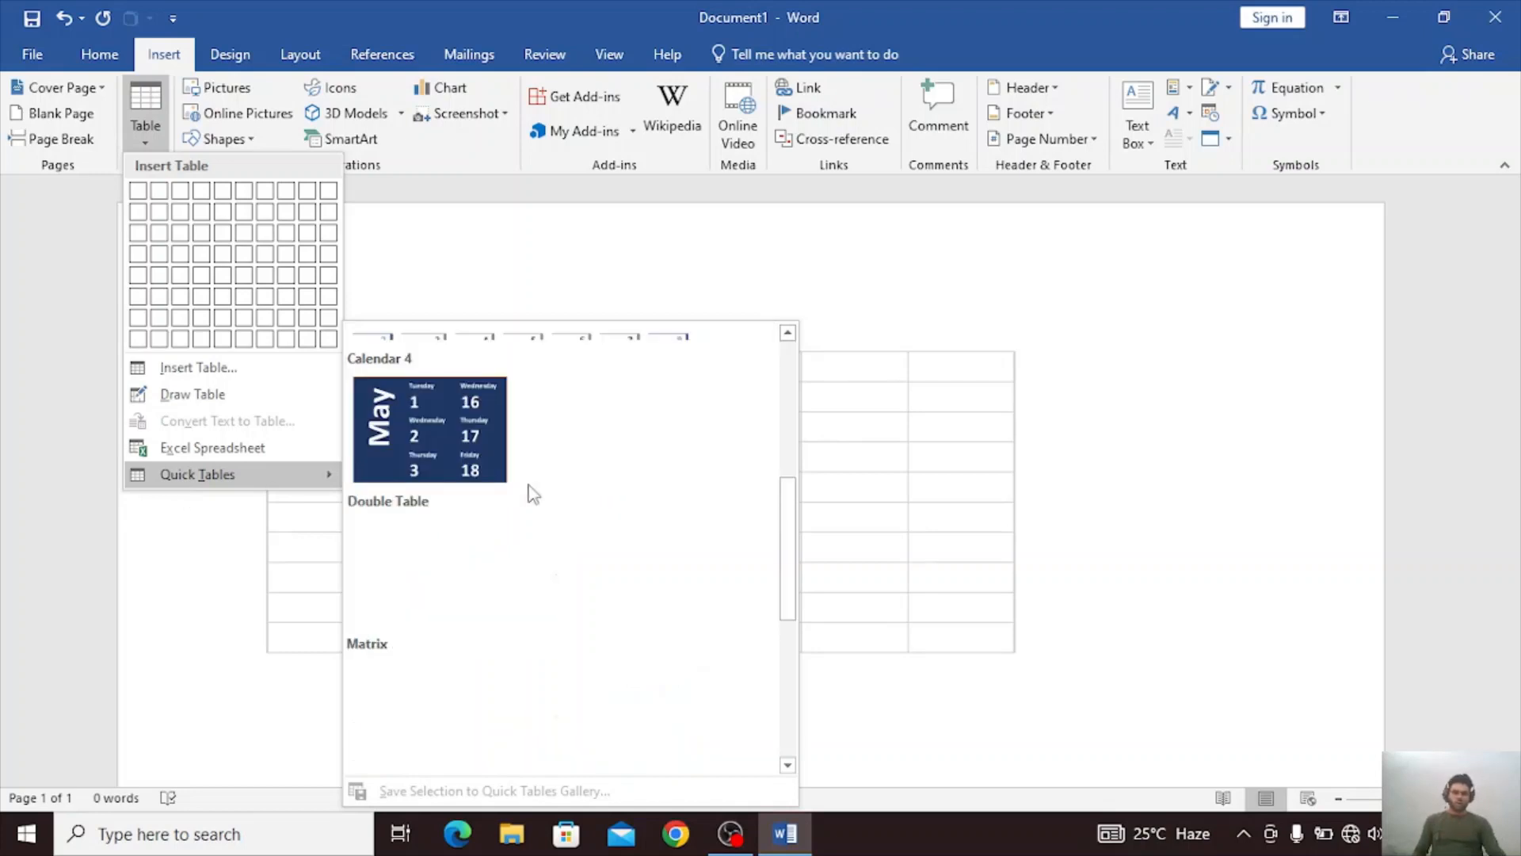
scroll(505, 515, "up", 3)
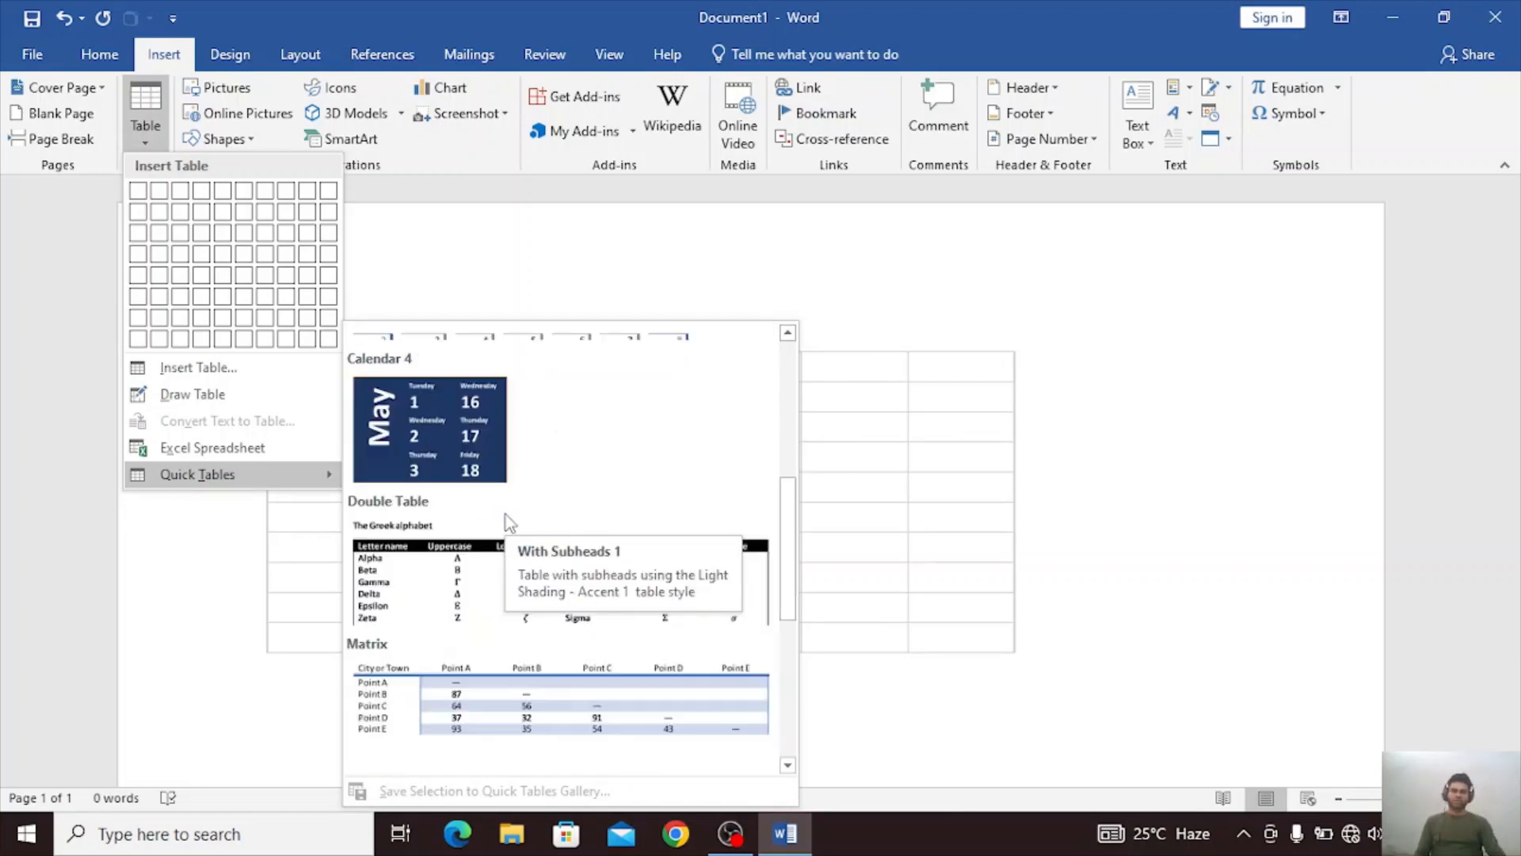
scroll(506, 515, "down", 3)
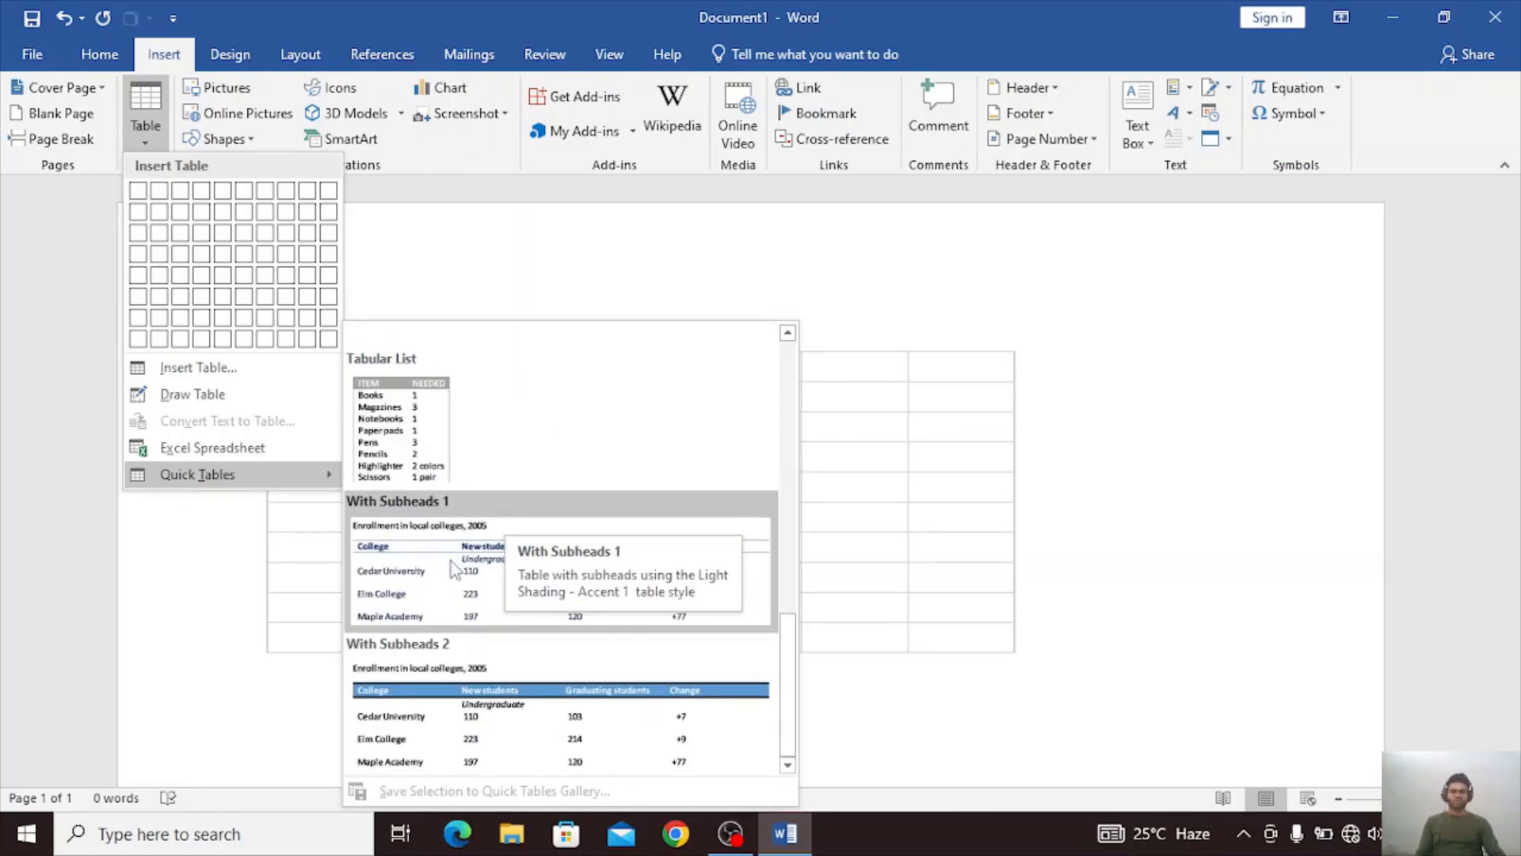
left_click(426, 471)
scroll(424, 463, "down", 3)
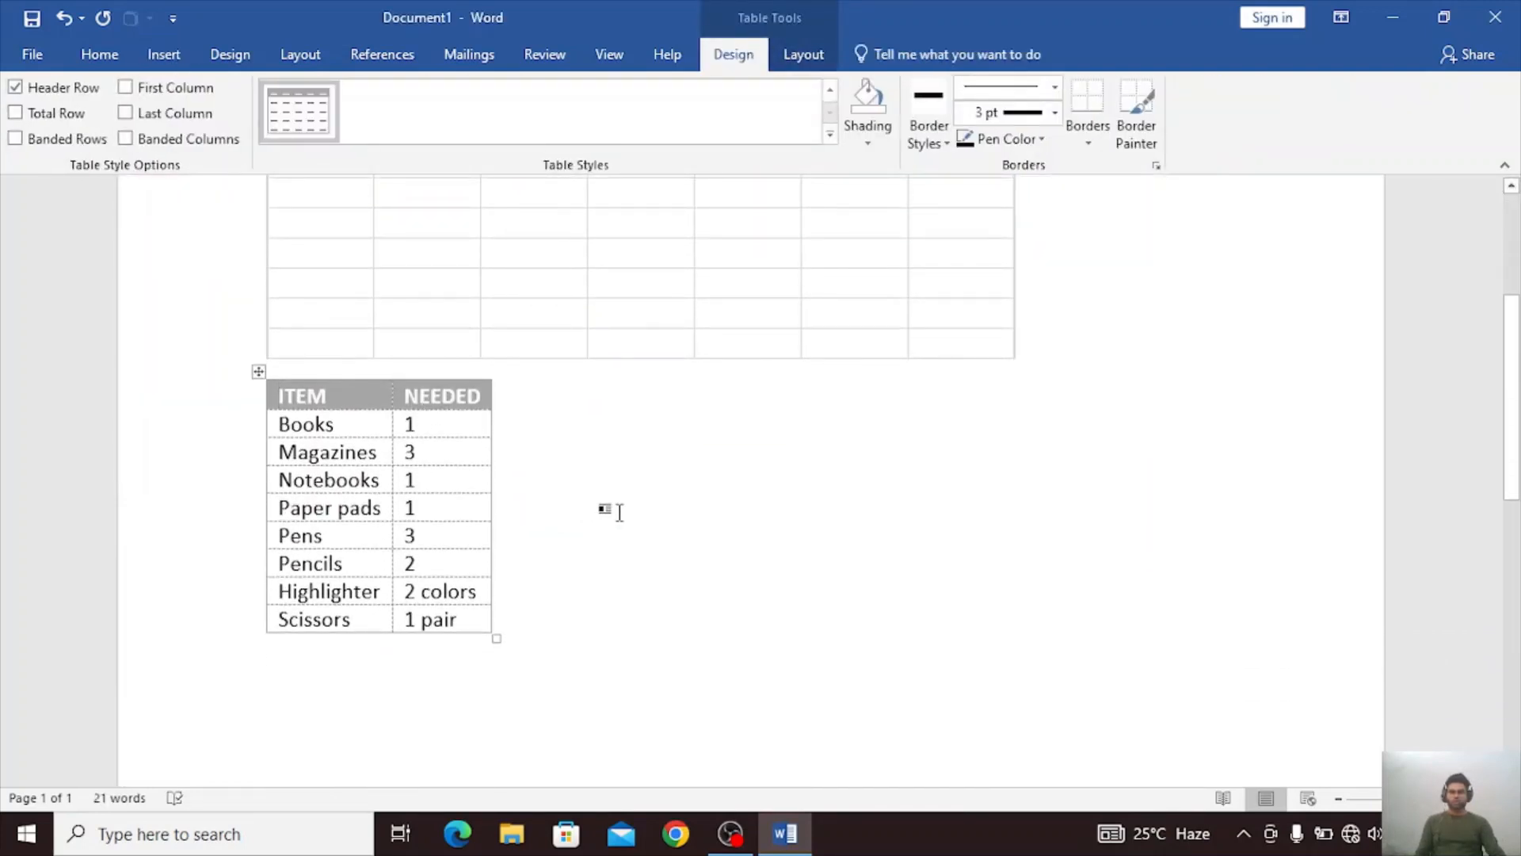
Replace the quick table's two header texts with "material" and "saLES".
left_click(620, 513)
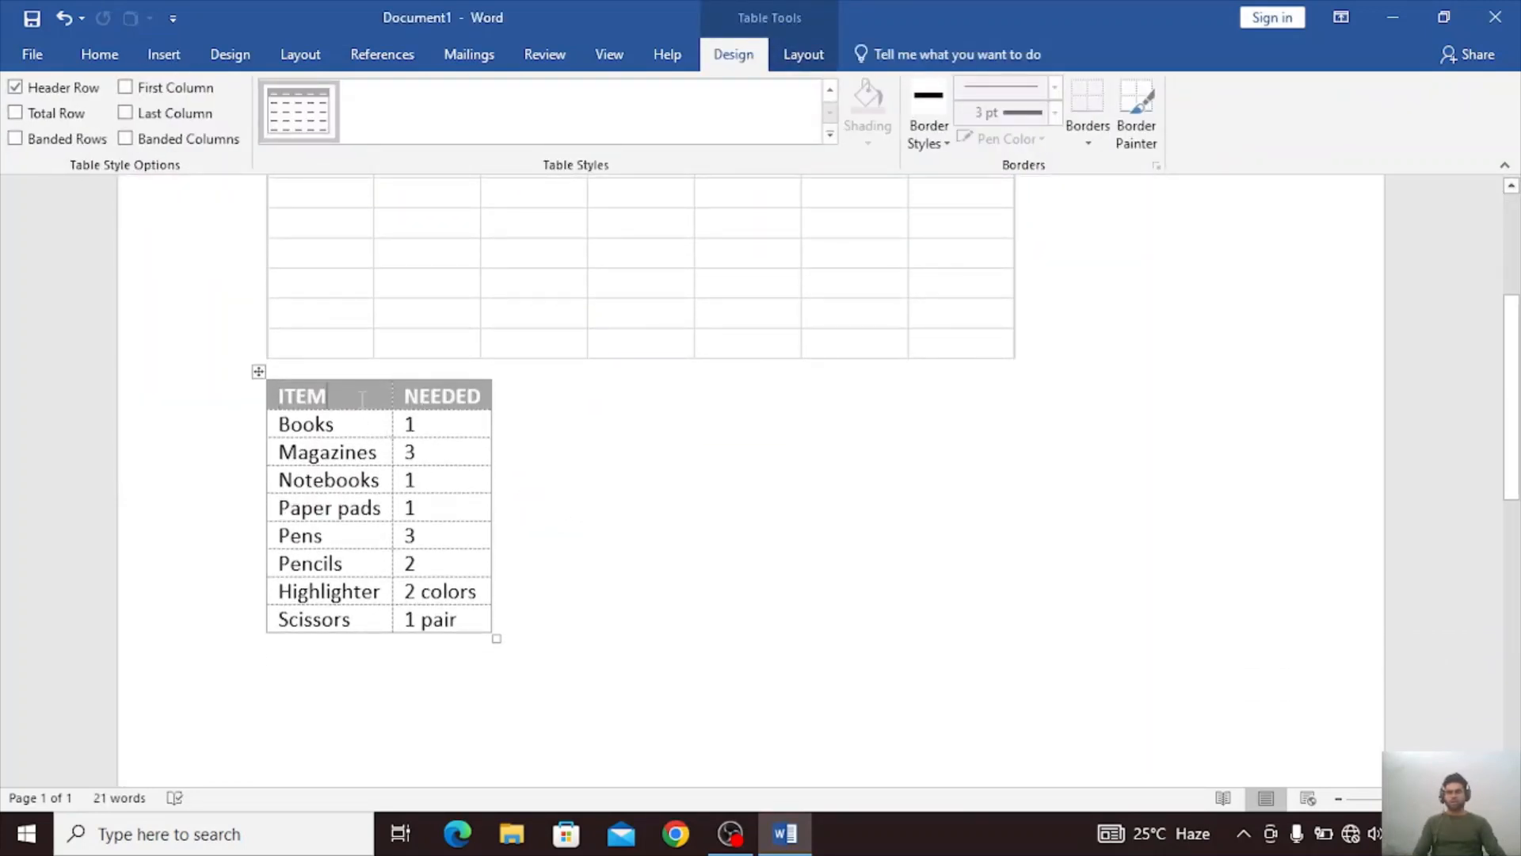
key("BackSpace")
key("BackSpace")
key("BackSpace")
key("BackSpace")
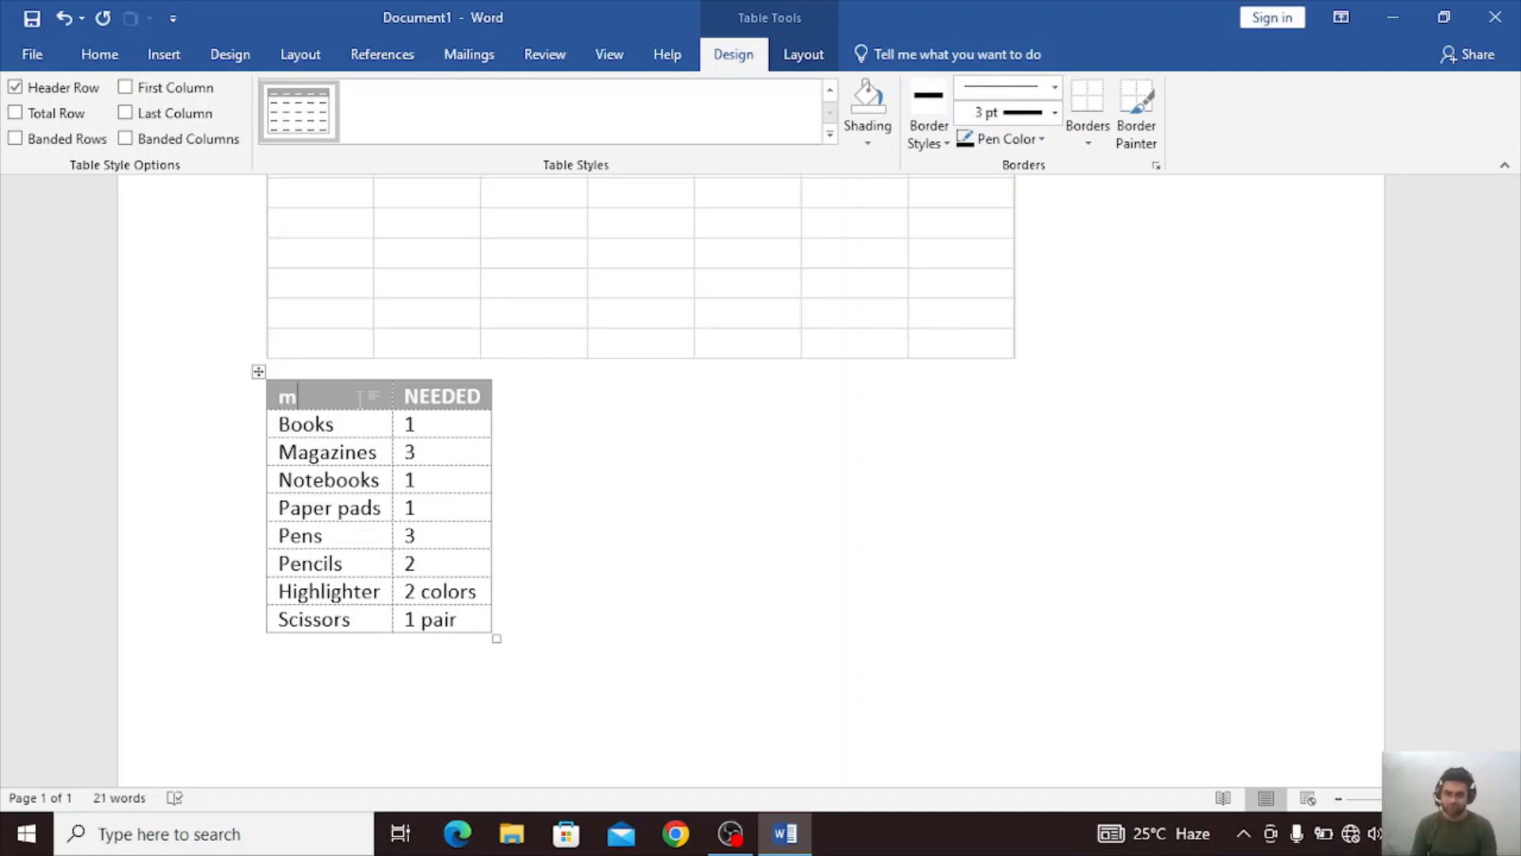
type("material")
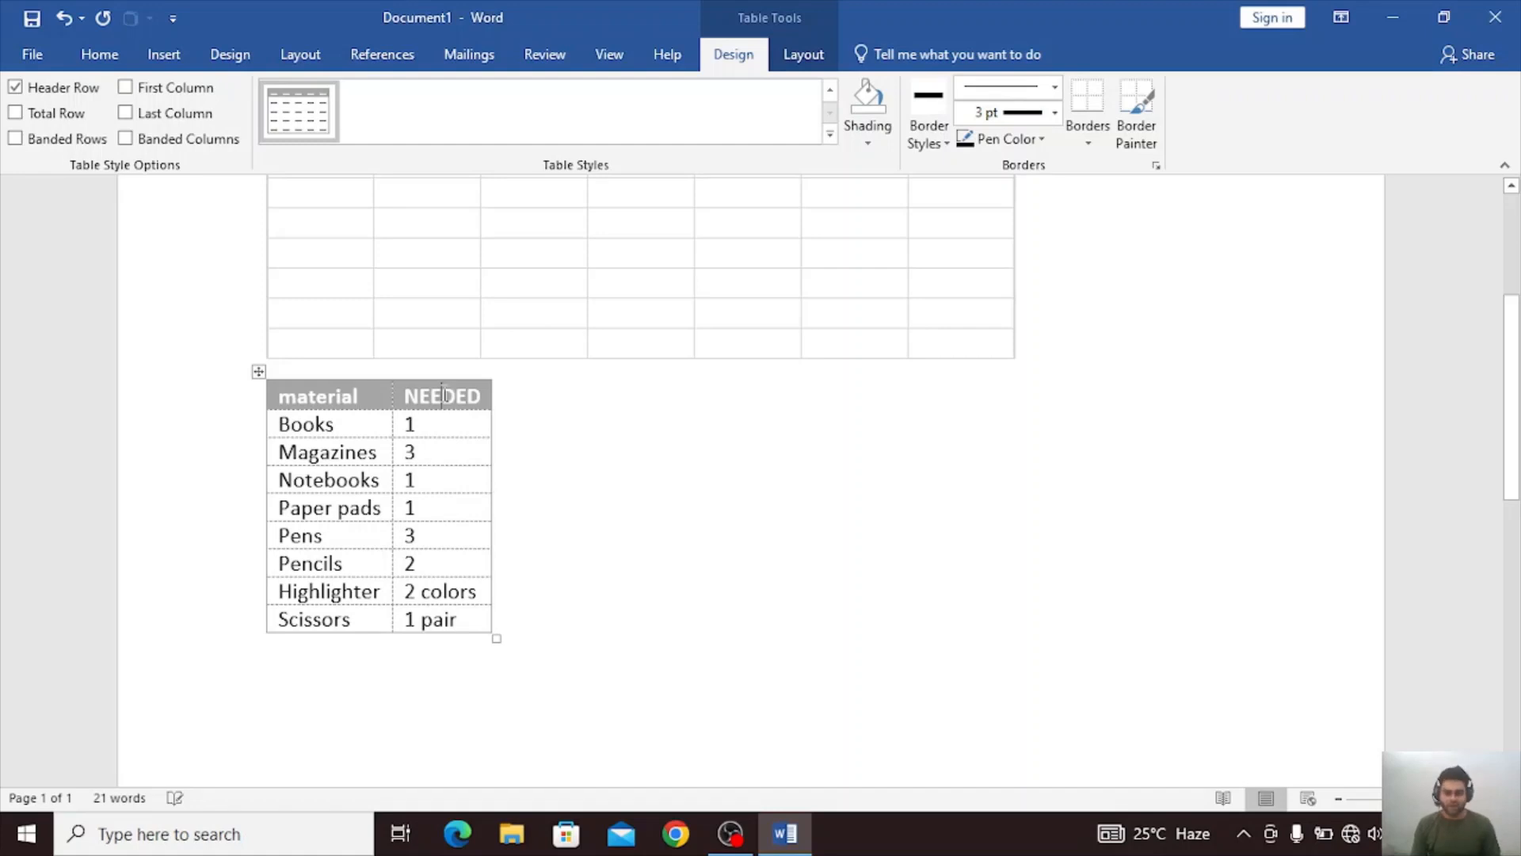
key("BackSpace")
key("BackSpace")
key("BackSpace")
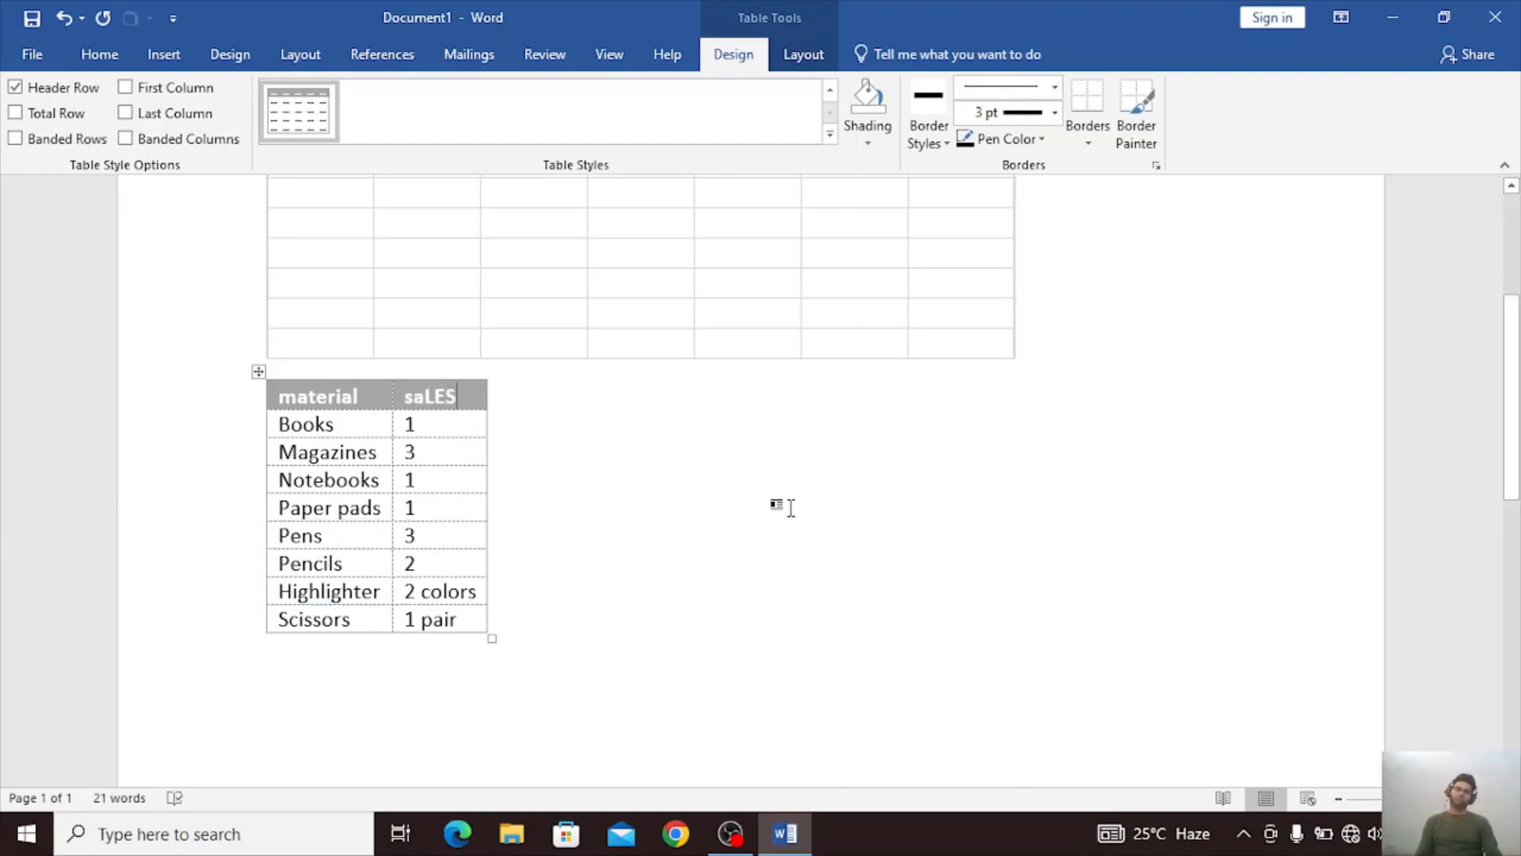
Add an empty row between the Highlighter and Scissors rows of the quick table.
left_click(791, 507)
key("Return")
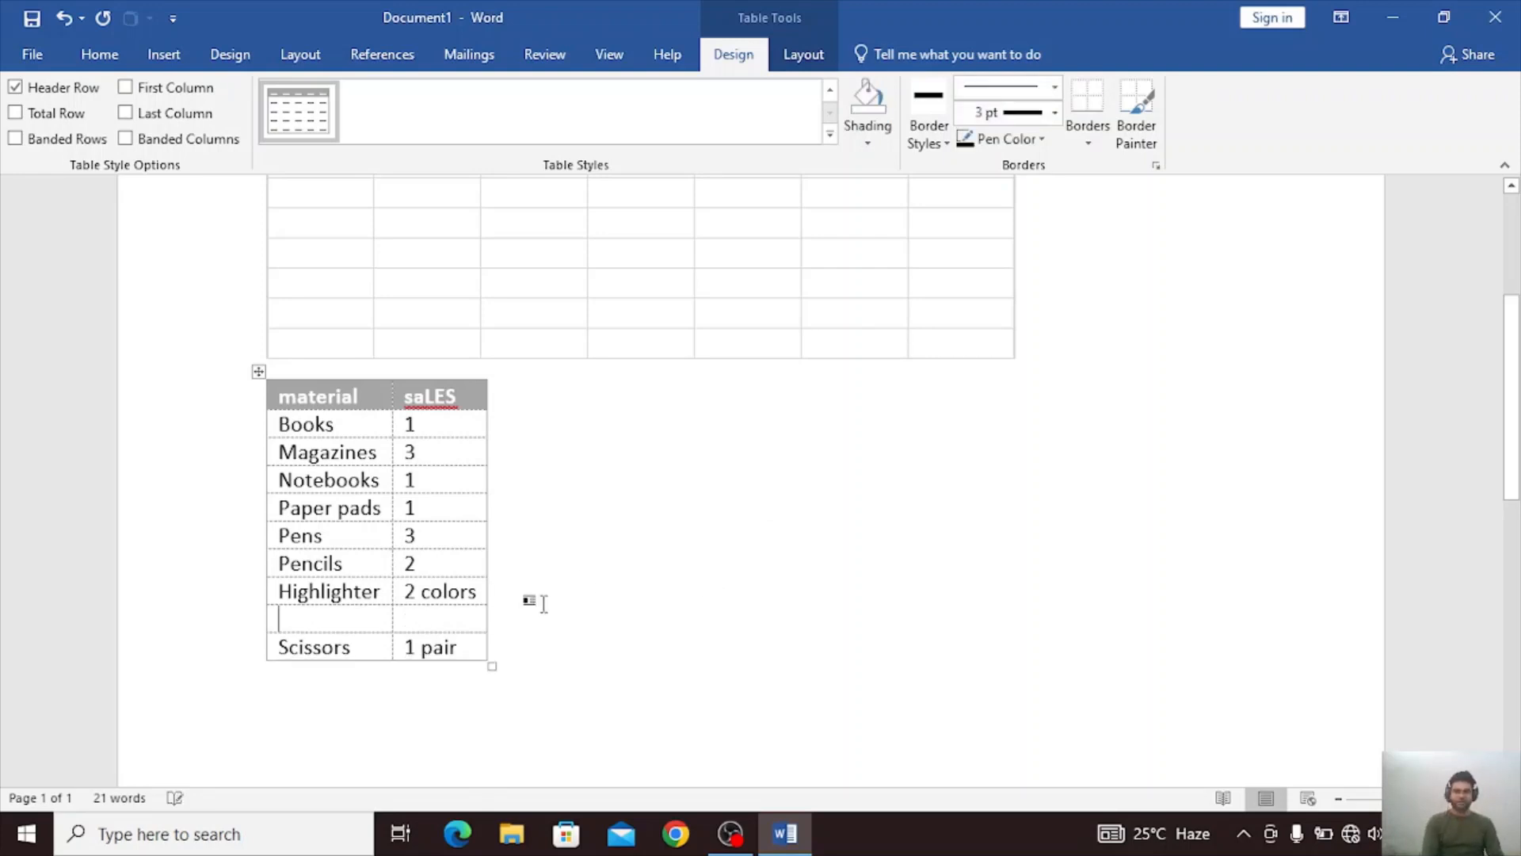
Try adding more space in the empty row with extra line breaks, and remove them again.
key("Return")
key("Return")
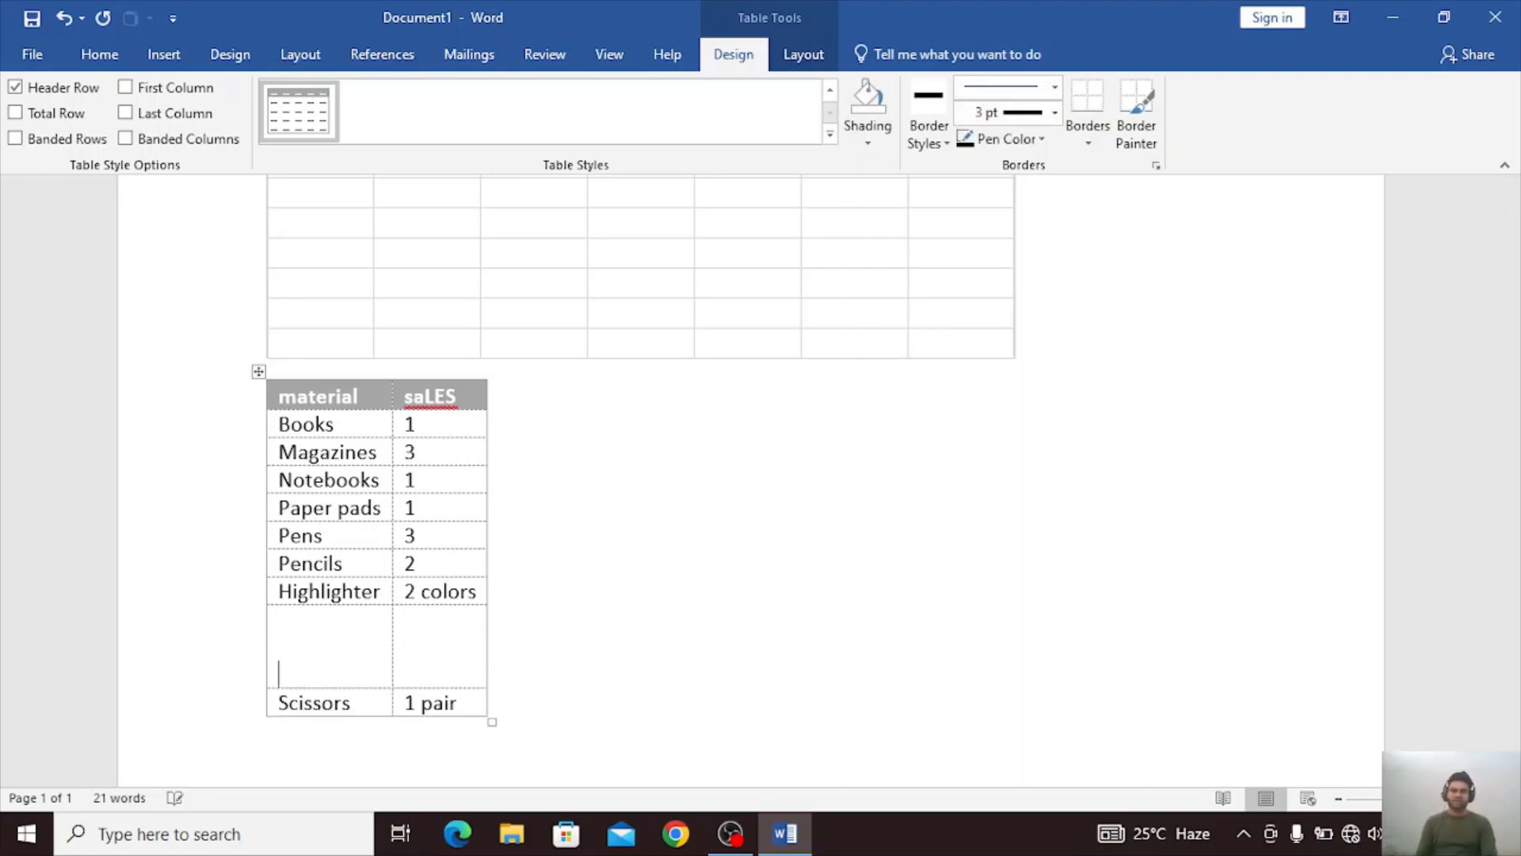
key("Return")
key("BackSpace")
key("BackSpace")
key("BackSpace")
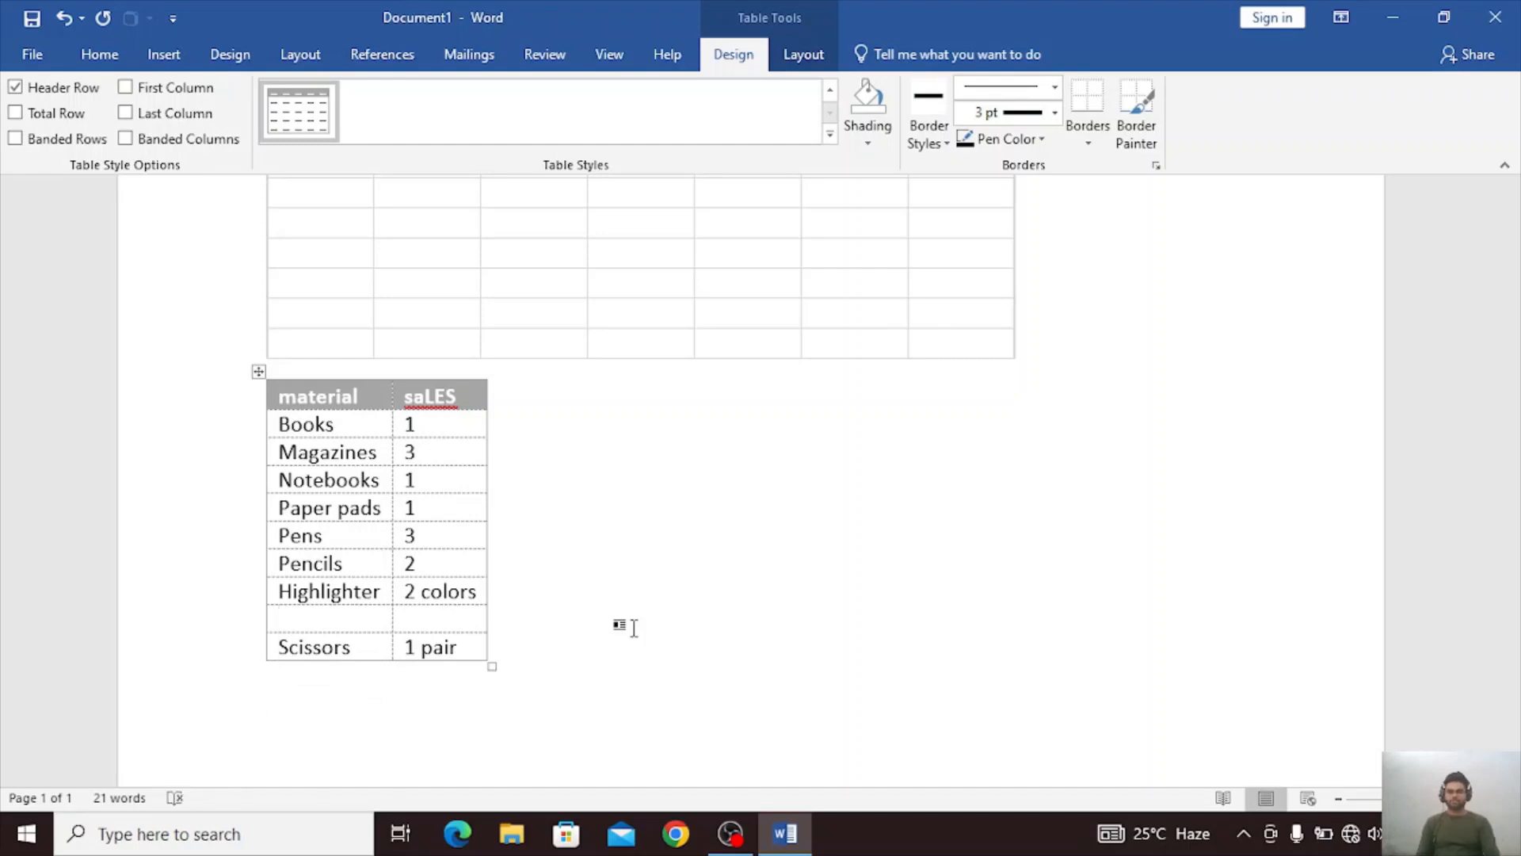
key("Return")
key("ctrl+z")
key("ctrl+z")
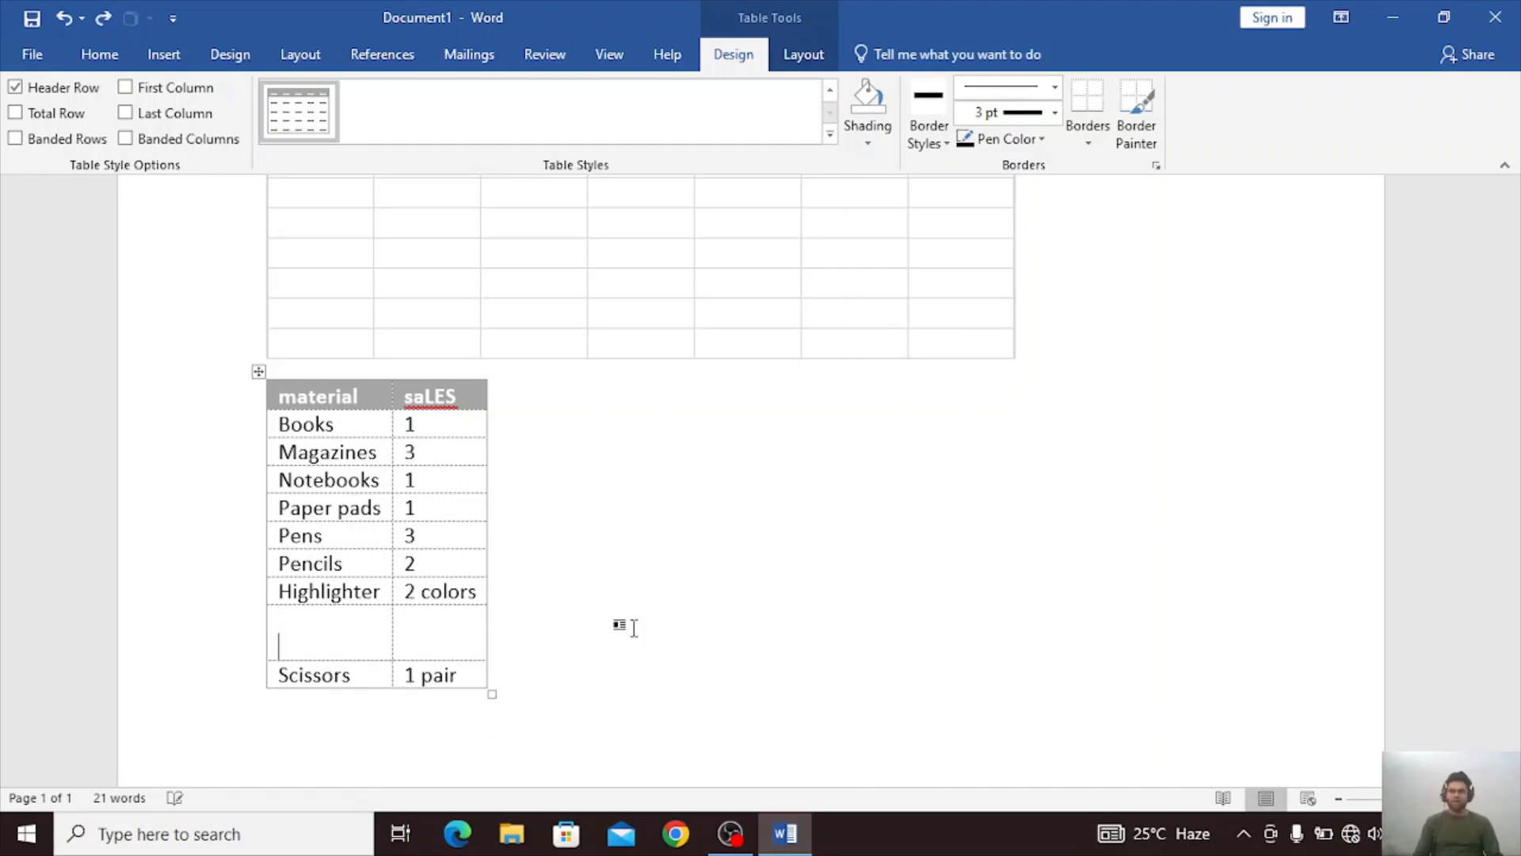
key("Return")
key("ctrl+z")
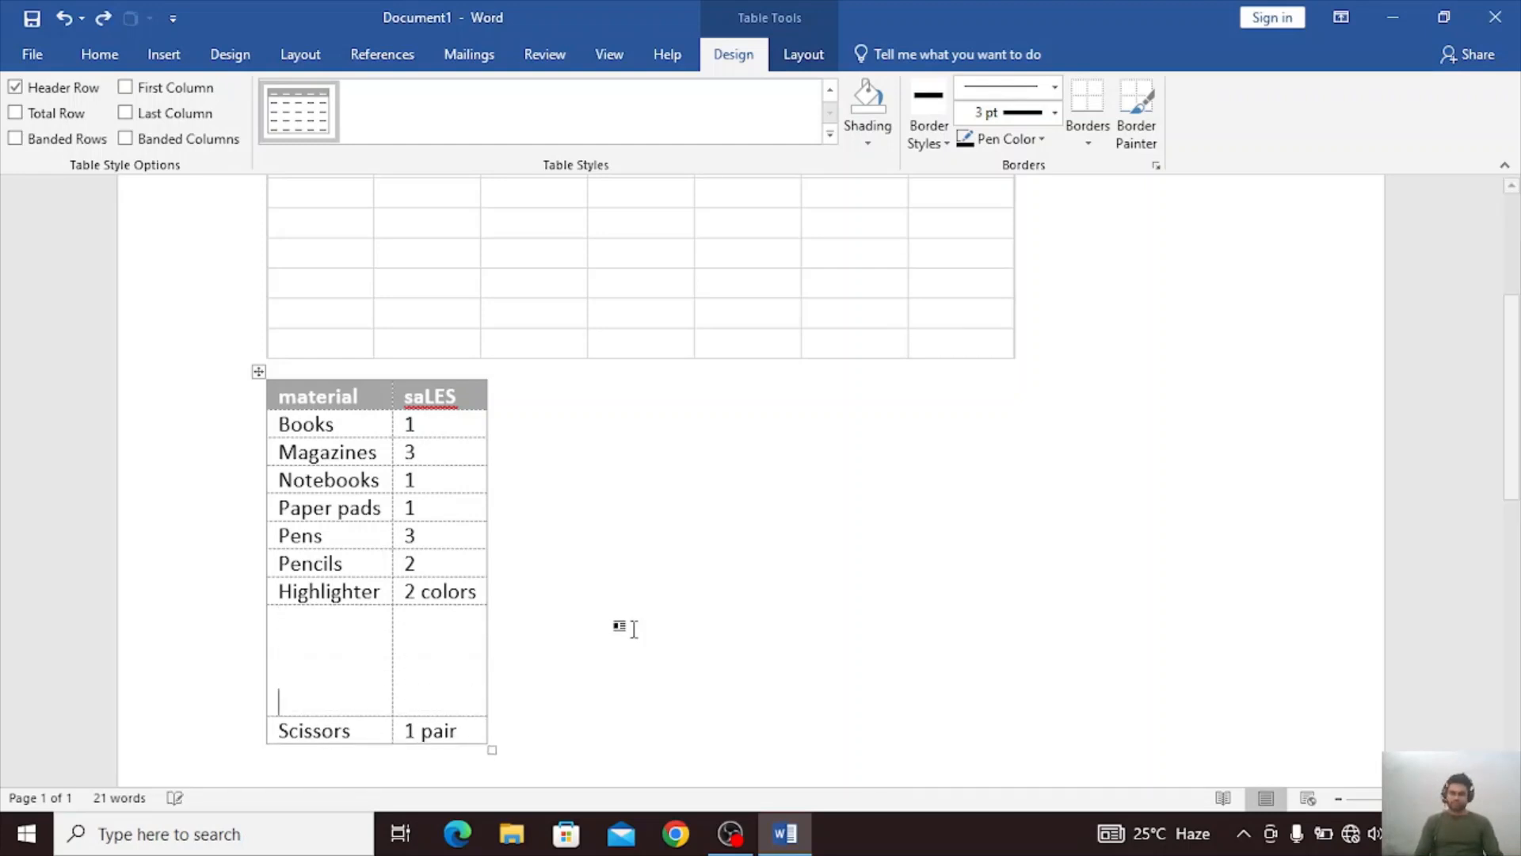
key("ctrl+z")
Place the cursor in the empty row above Scissors and show the table layout tools.
left_click(624, 627)
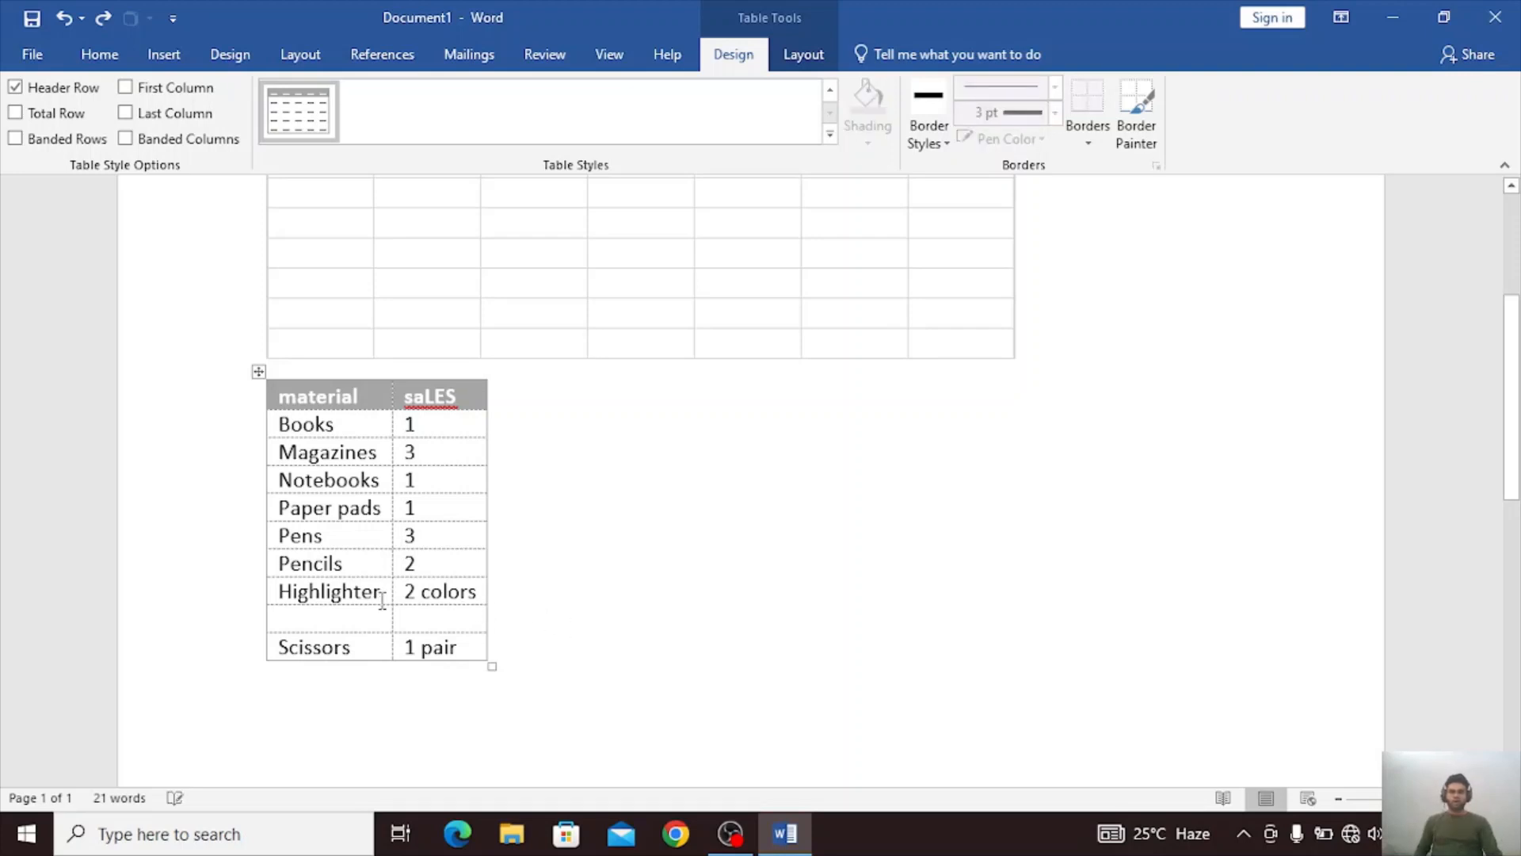
left_click(803, 64)
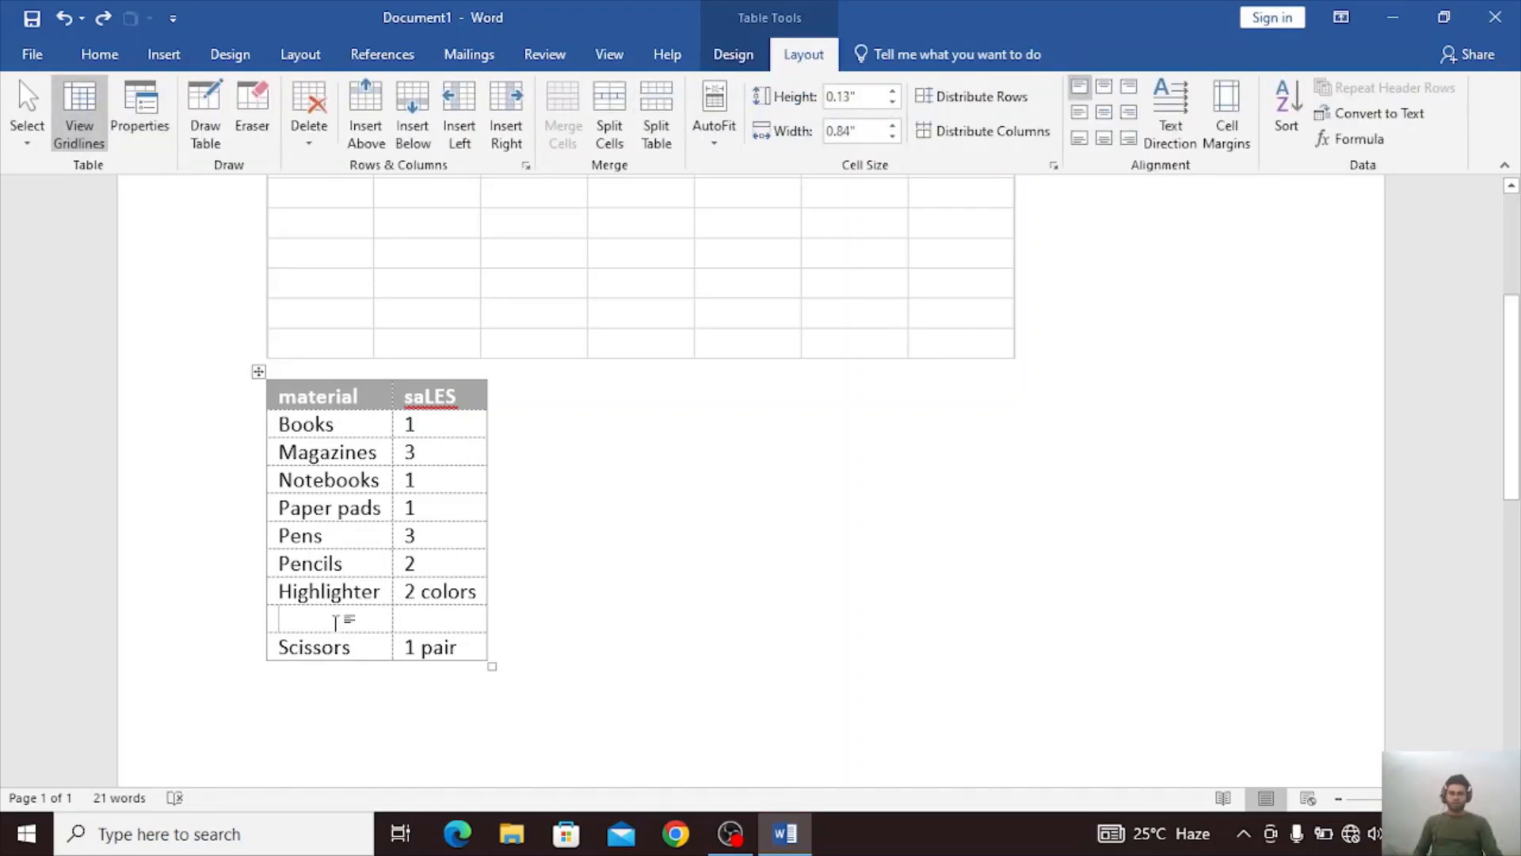
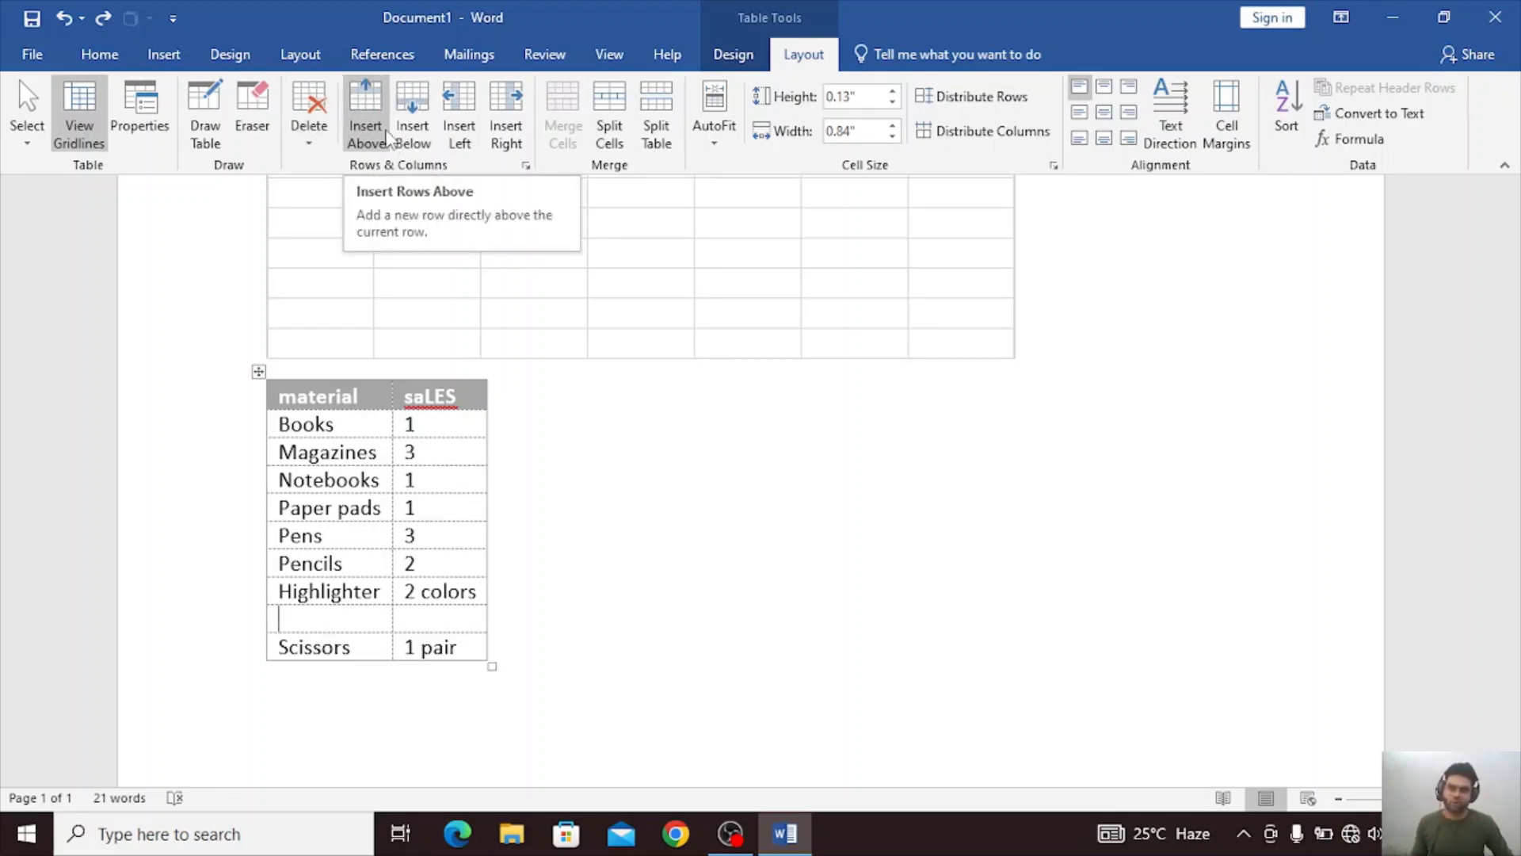
Insert empty rows above and below the quick table's blank row, and empty columns to the left of the material column.
left_click(366, 115)
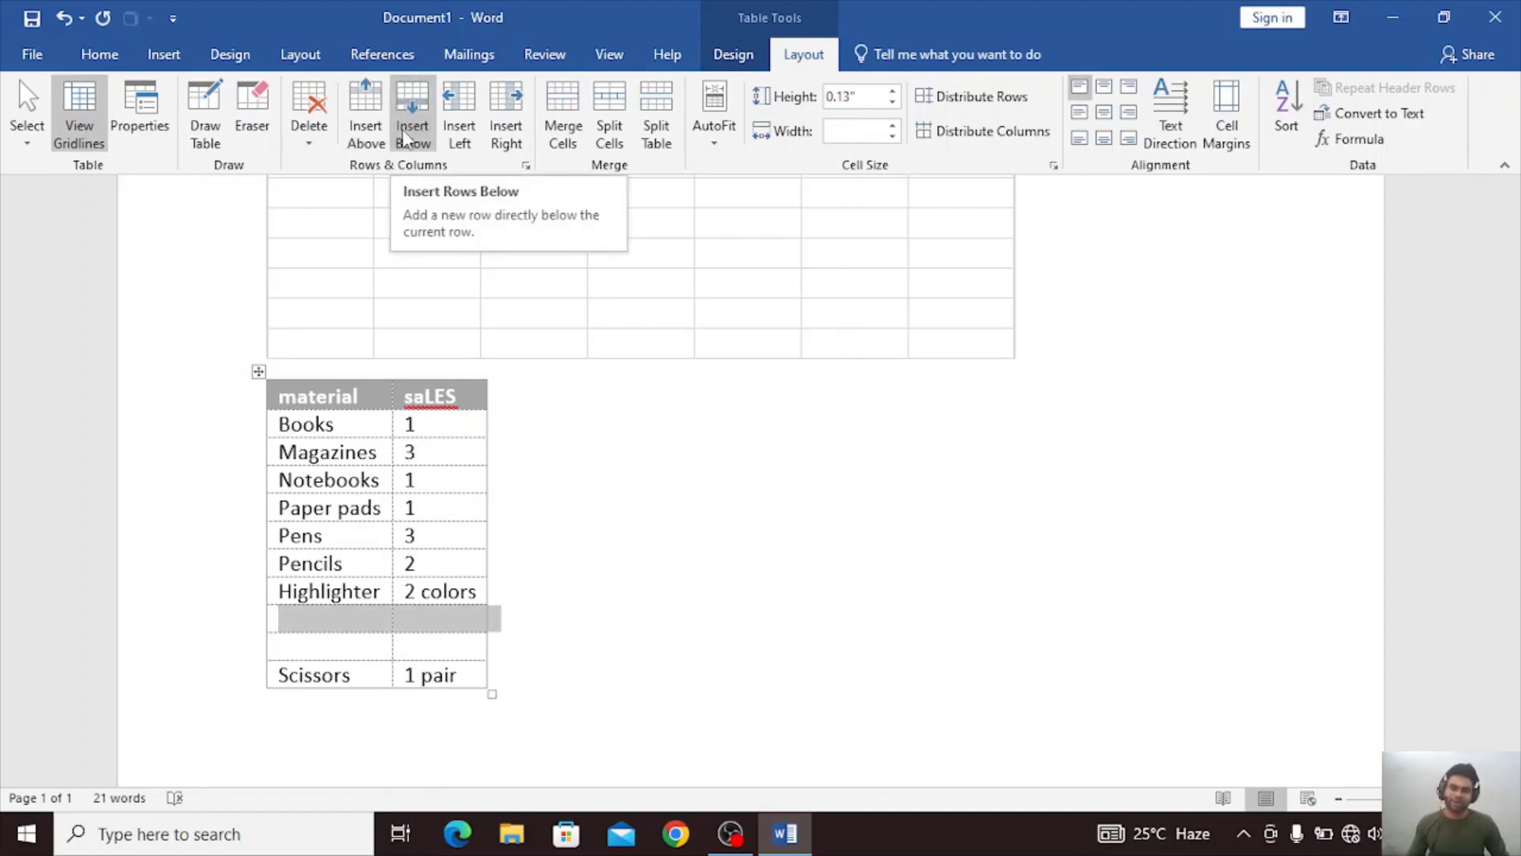
left_click(406, 136)
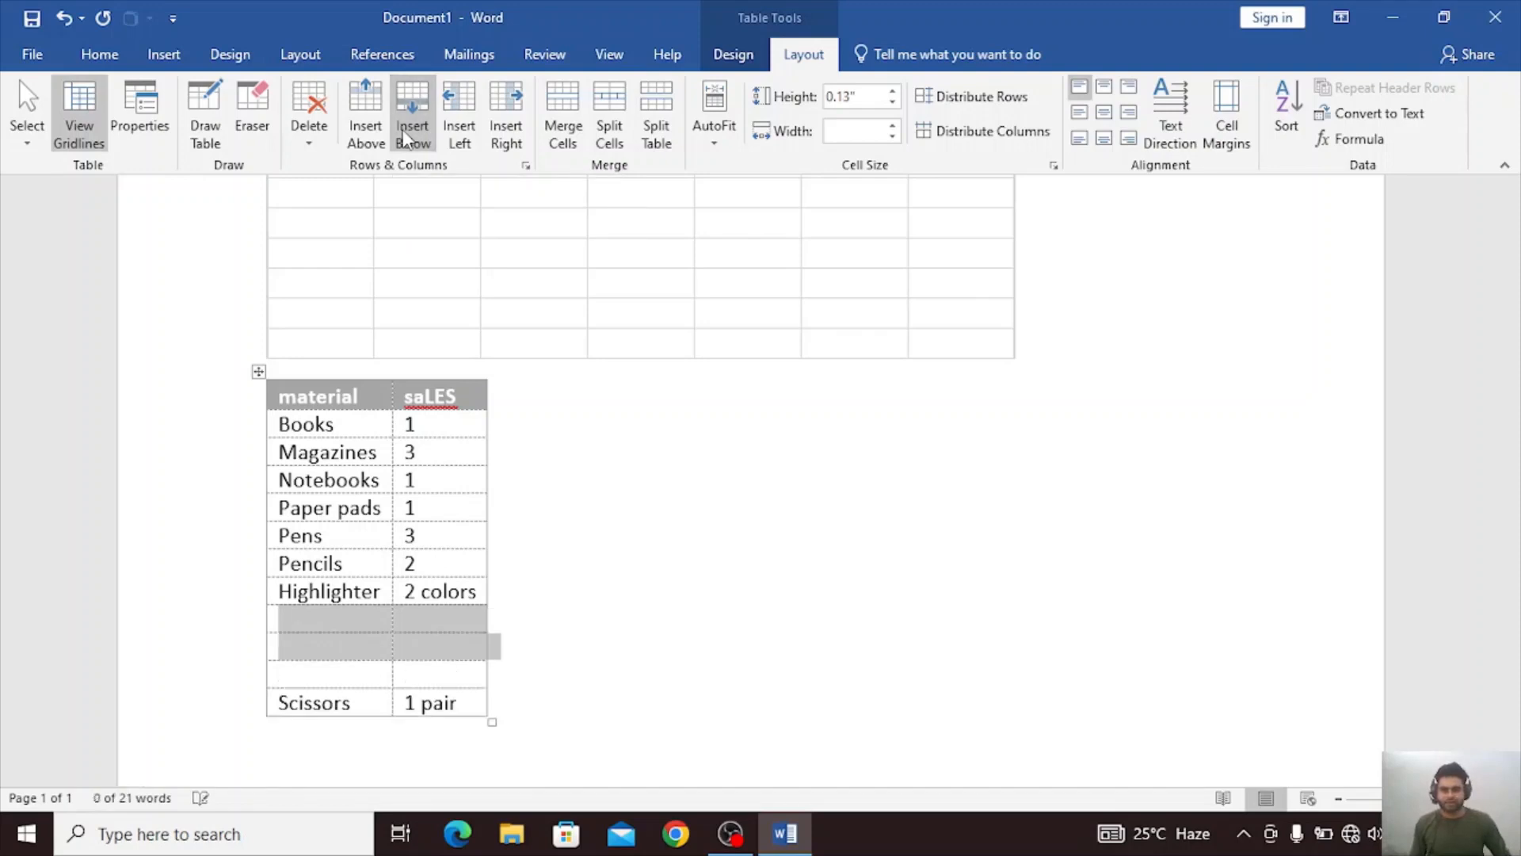
left_click(459, 134)
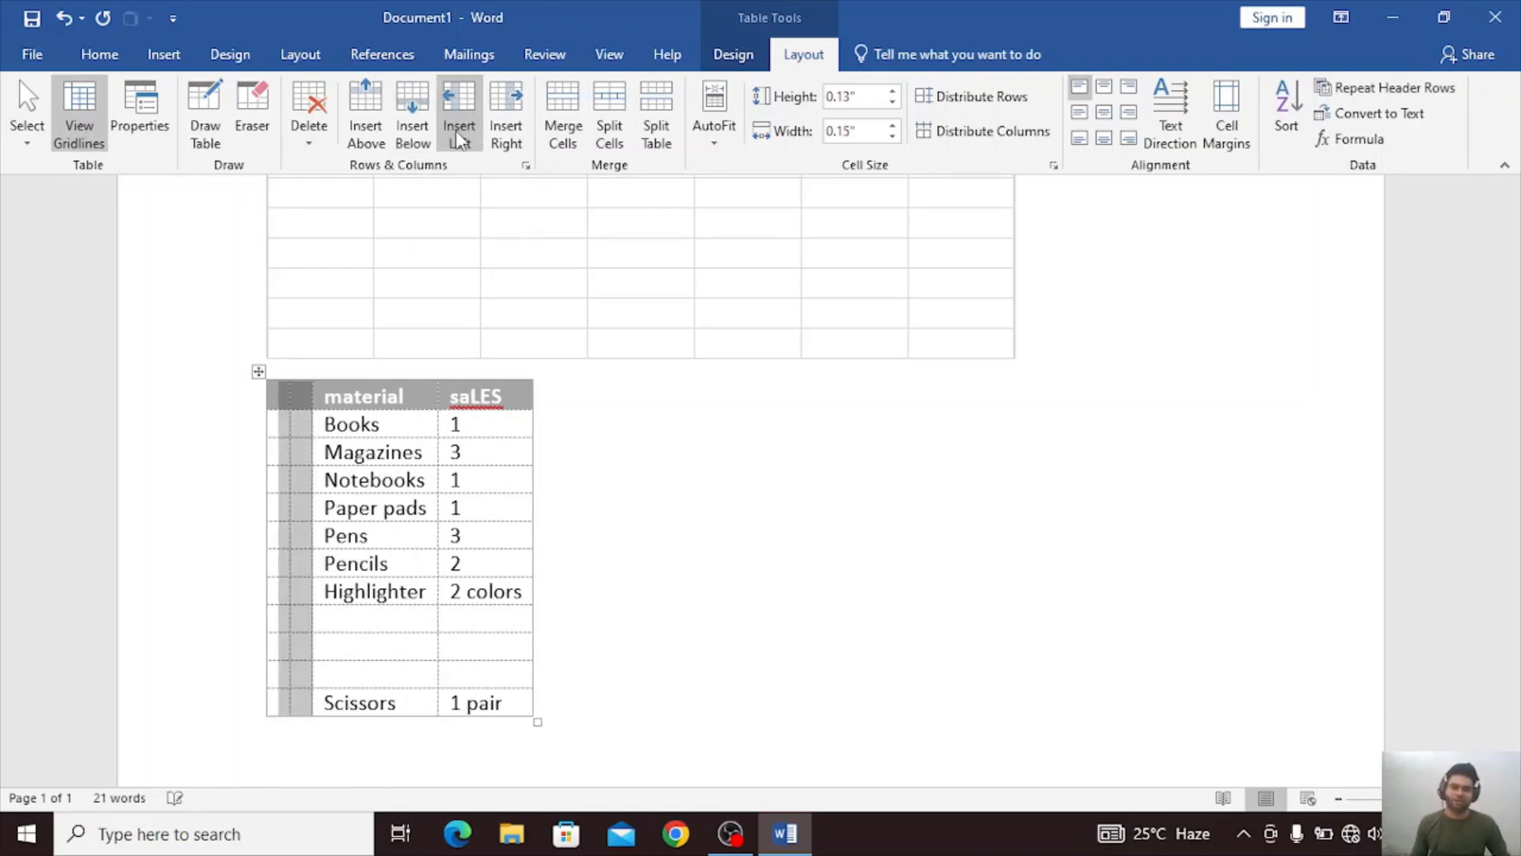
left_click(505, 134)
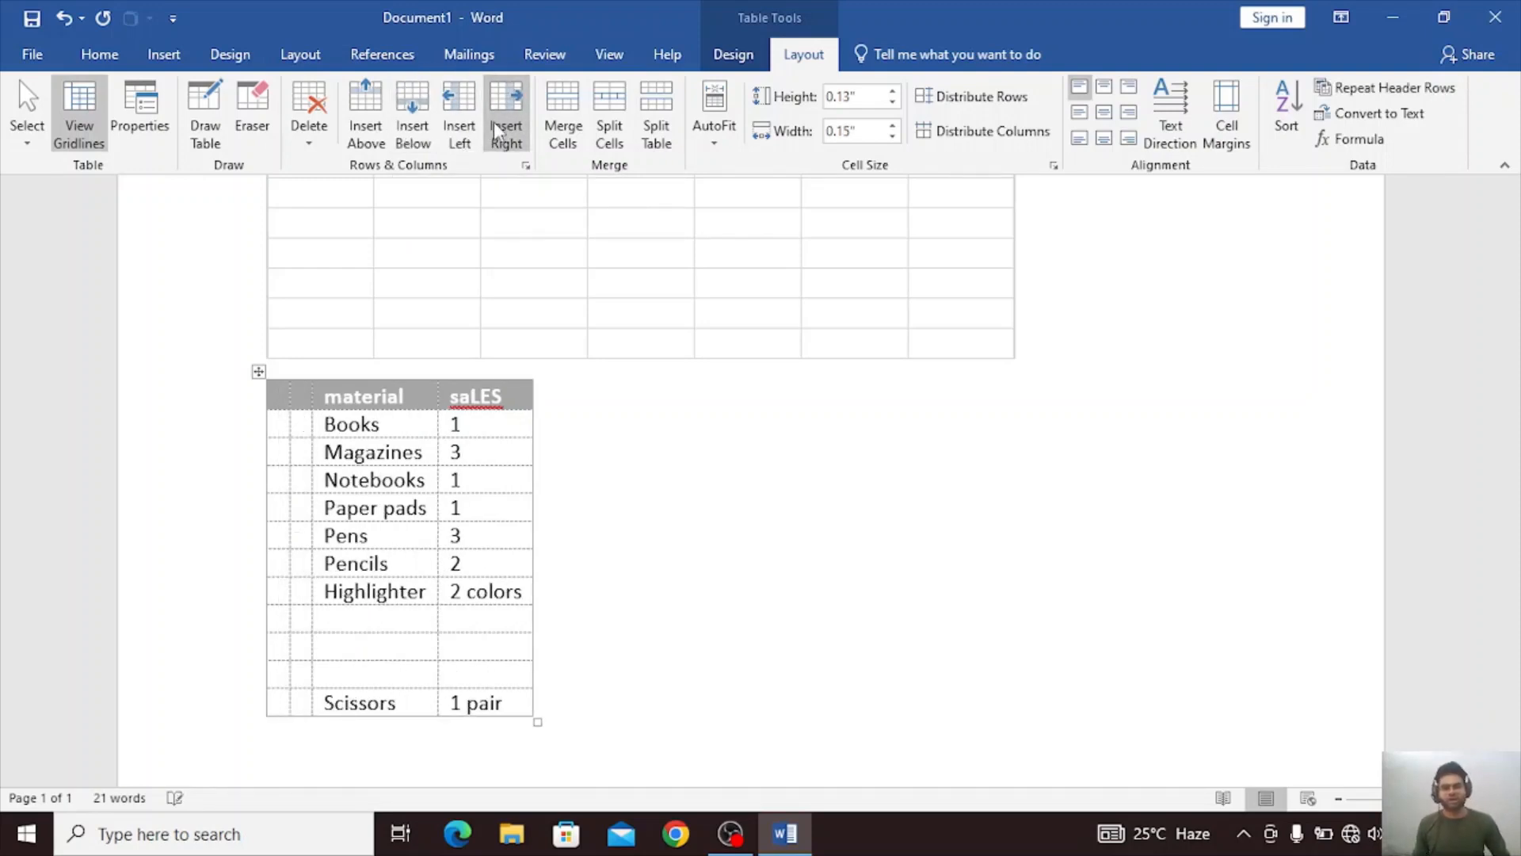
Merge the selected empty column cells of the quick table, and split the table off from the content above.
left_click(545, 134)
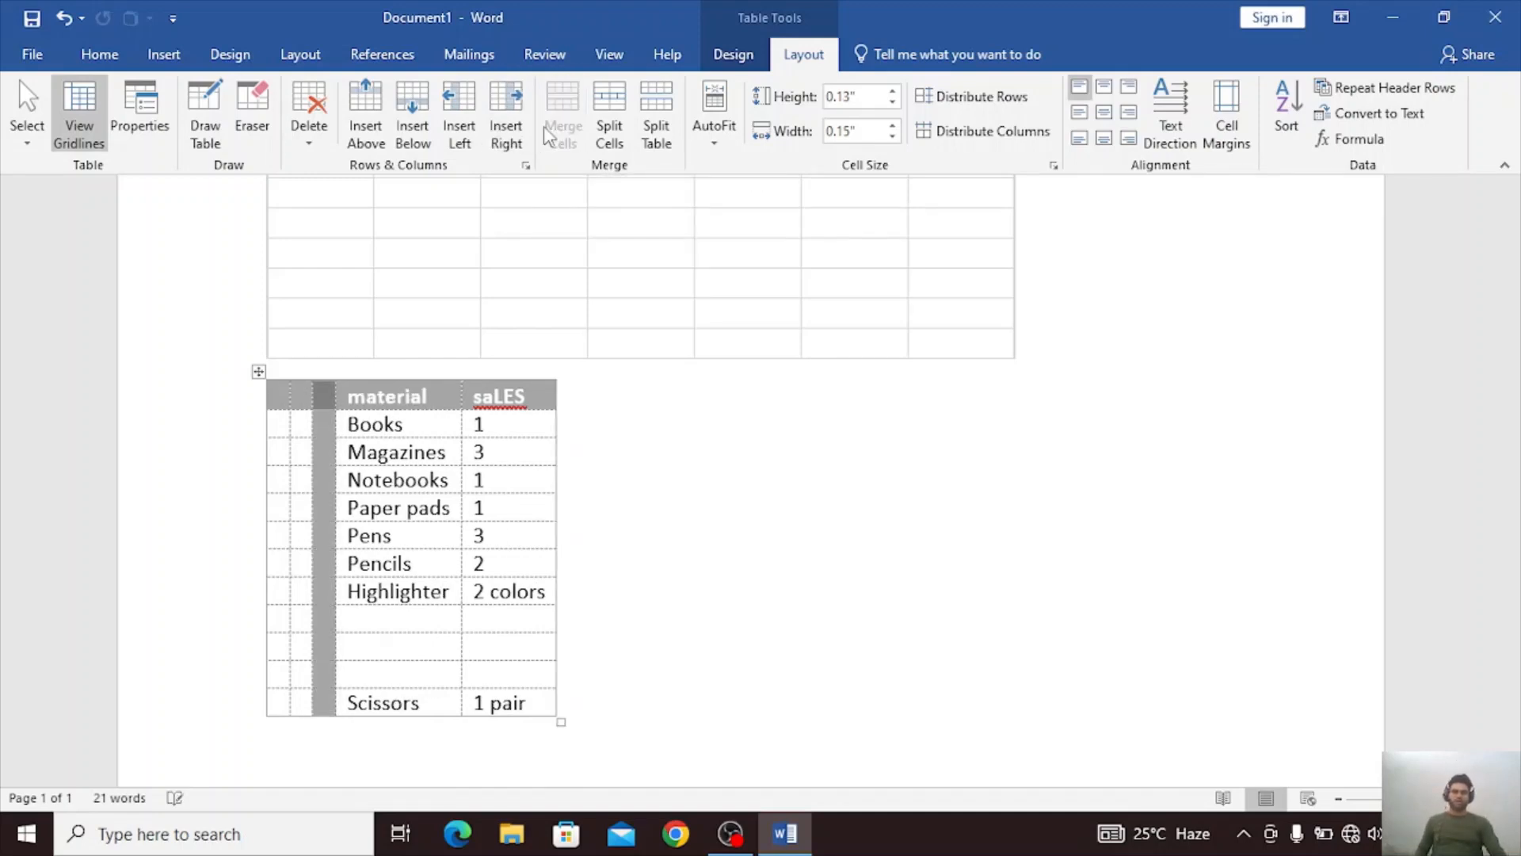
left_click(596, 133)
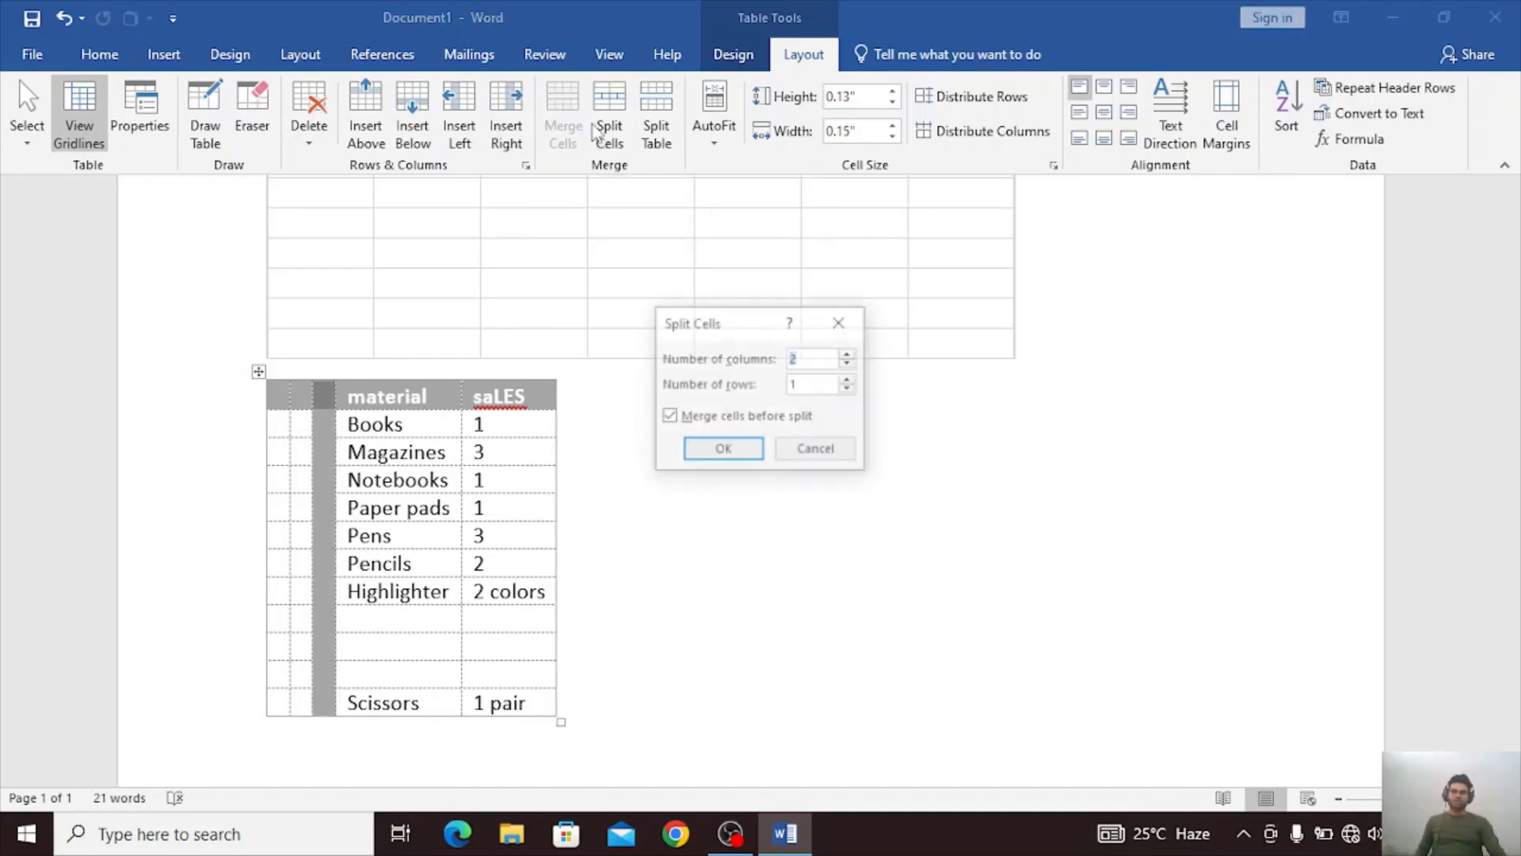
left_click(841, 321)
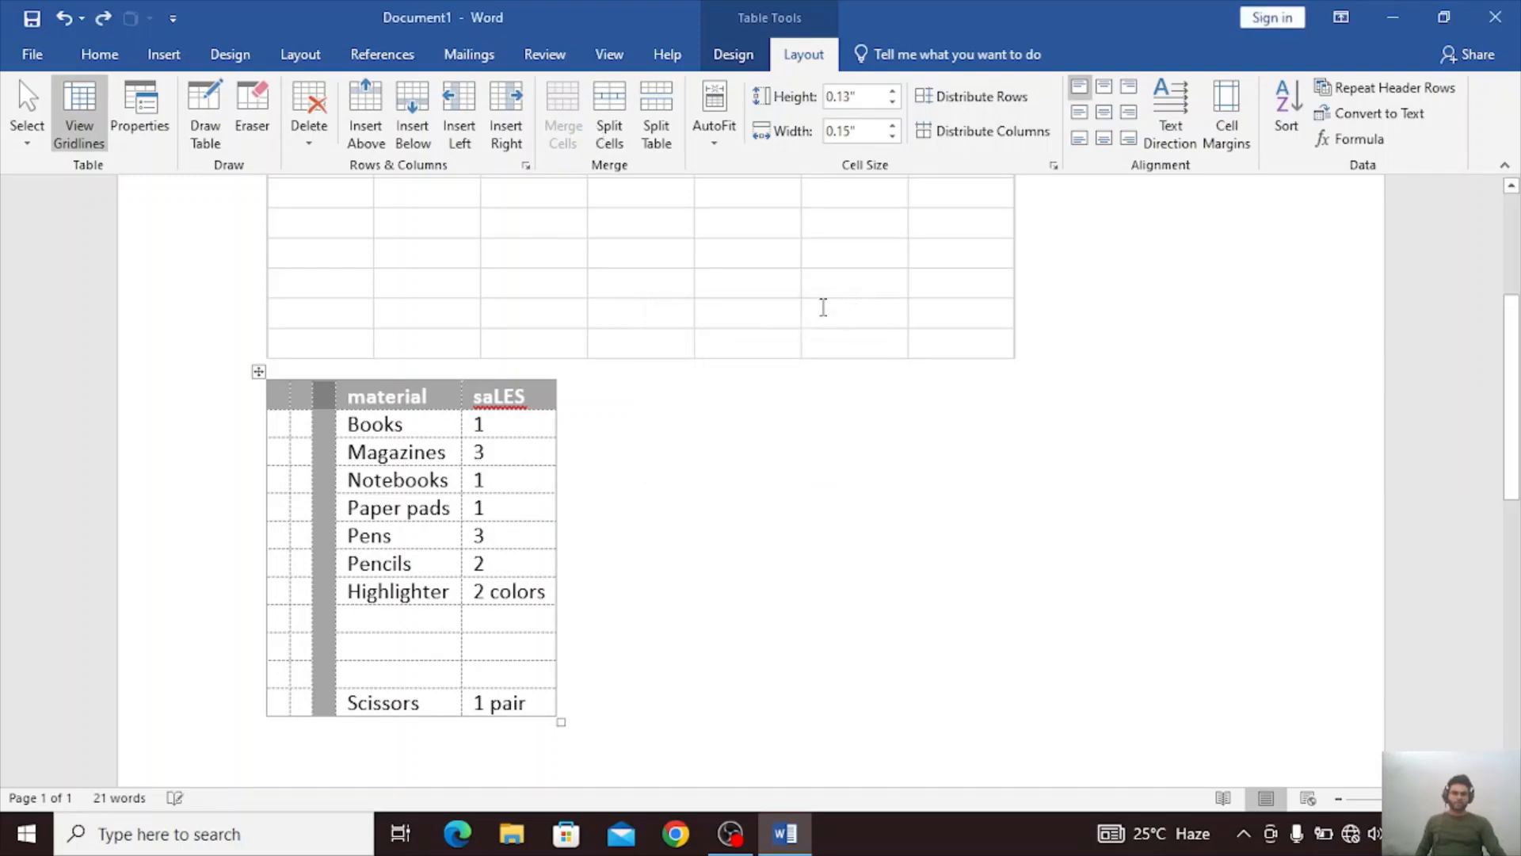
left_click(670, 151)
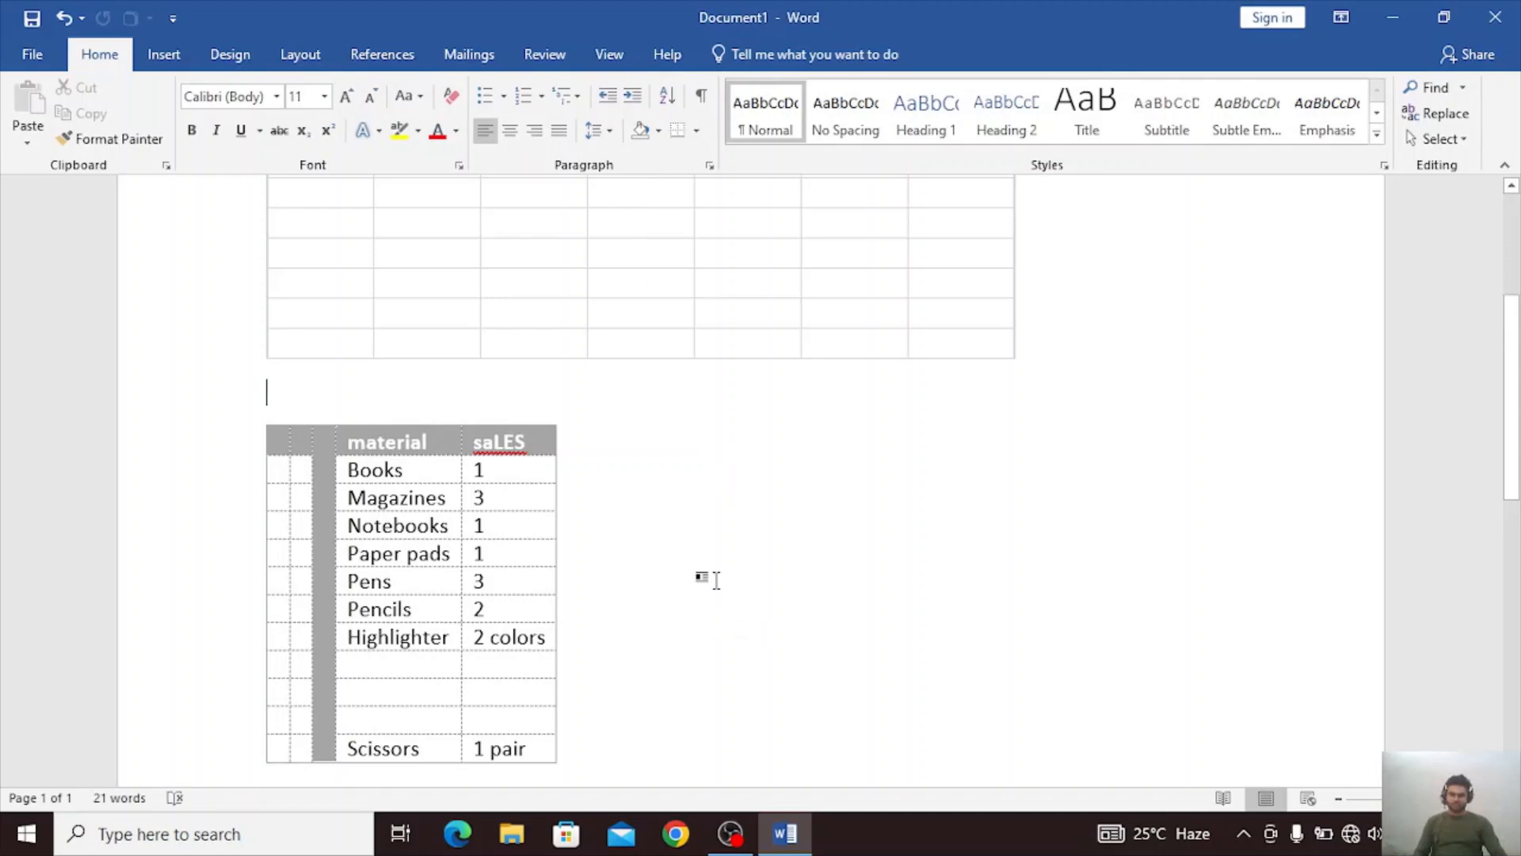
left_click(716, 578)
scroll(714, 576, "down", 3)
scroll(713, 576, "up", 1)
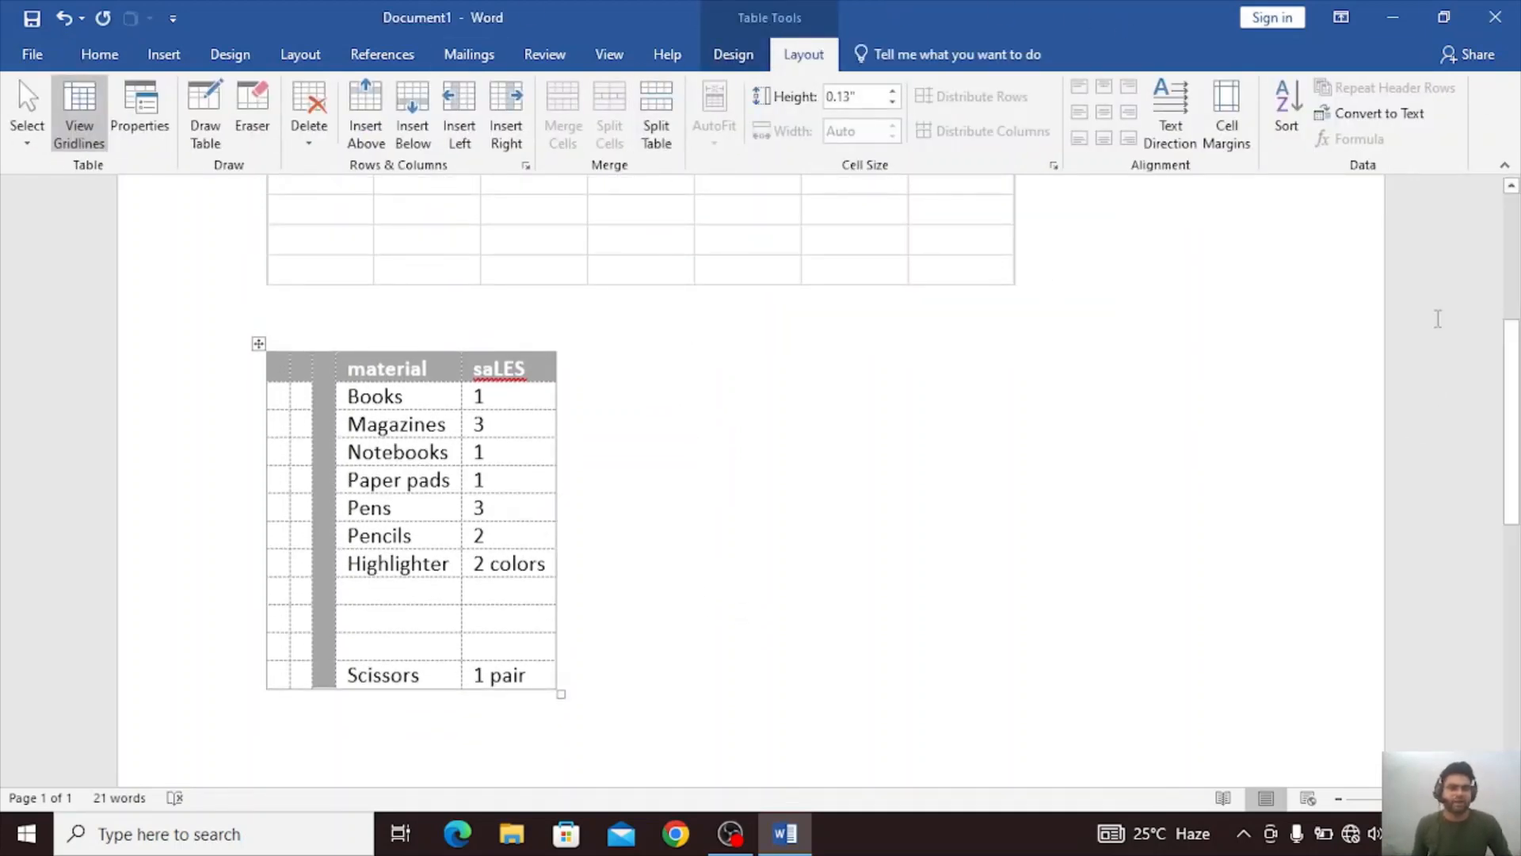
left_click(101, 54)
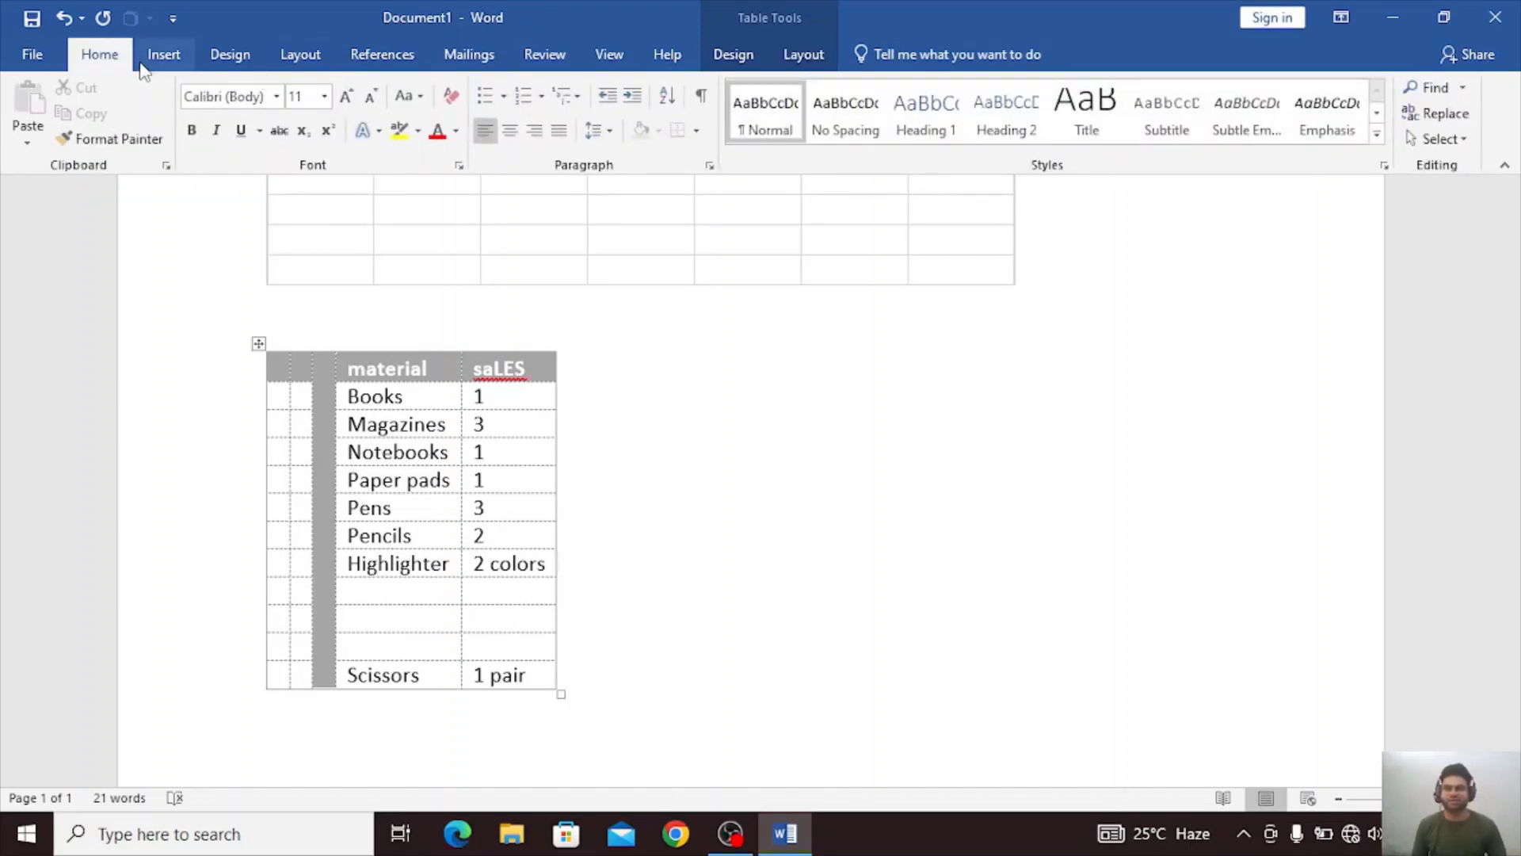
left_click(165, 54)
left_click(166, 138)
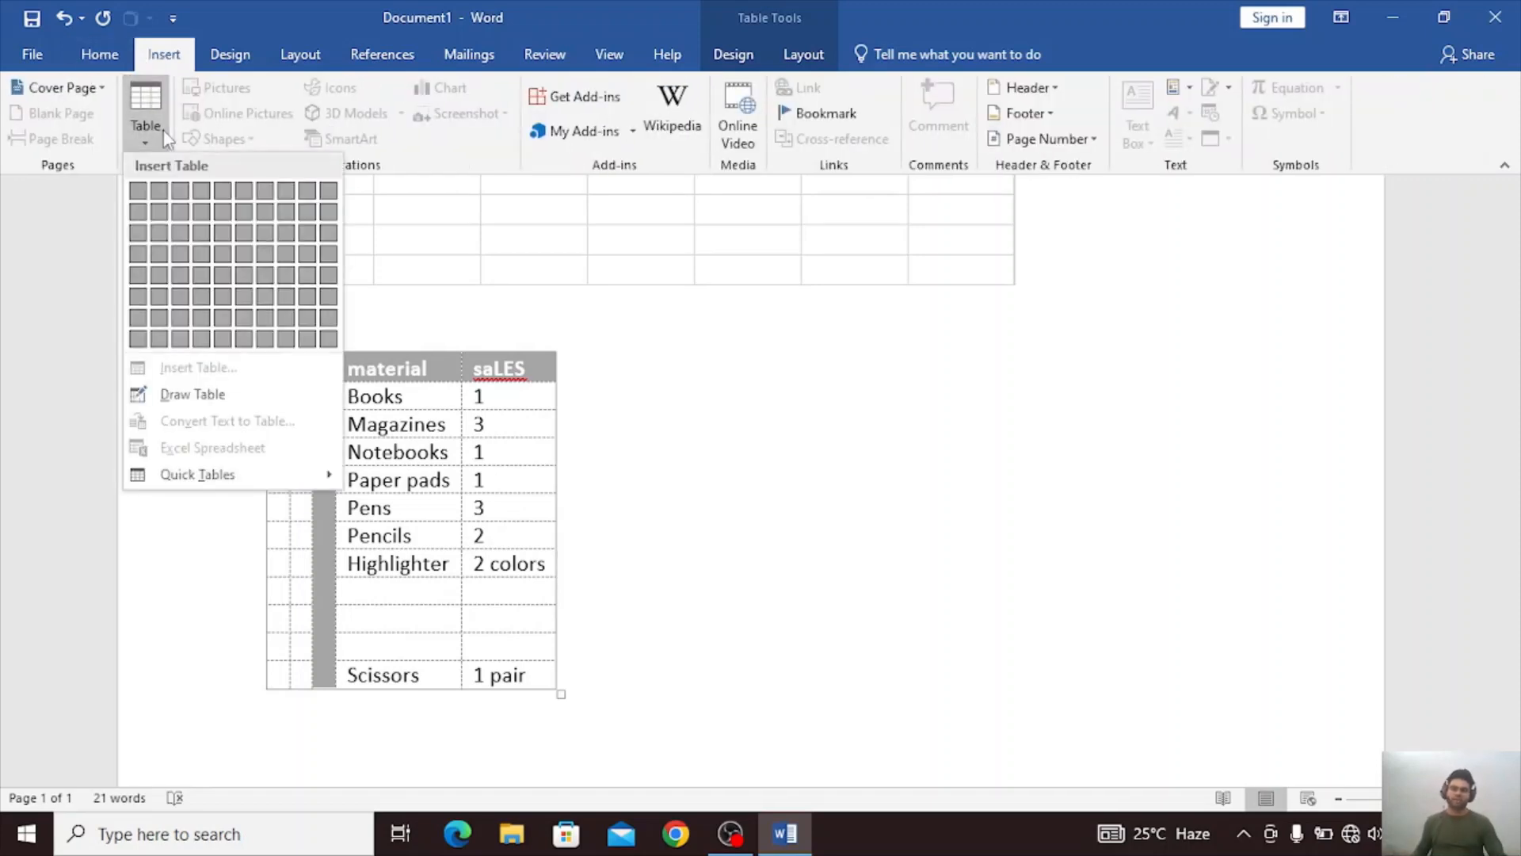
left_click(706, 488)
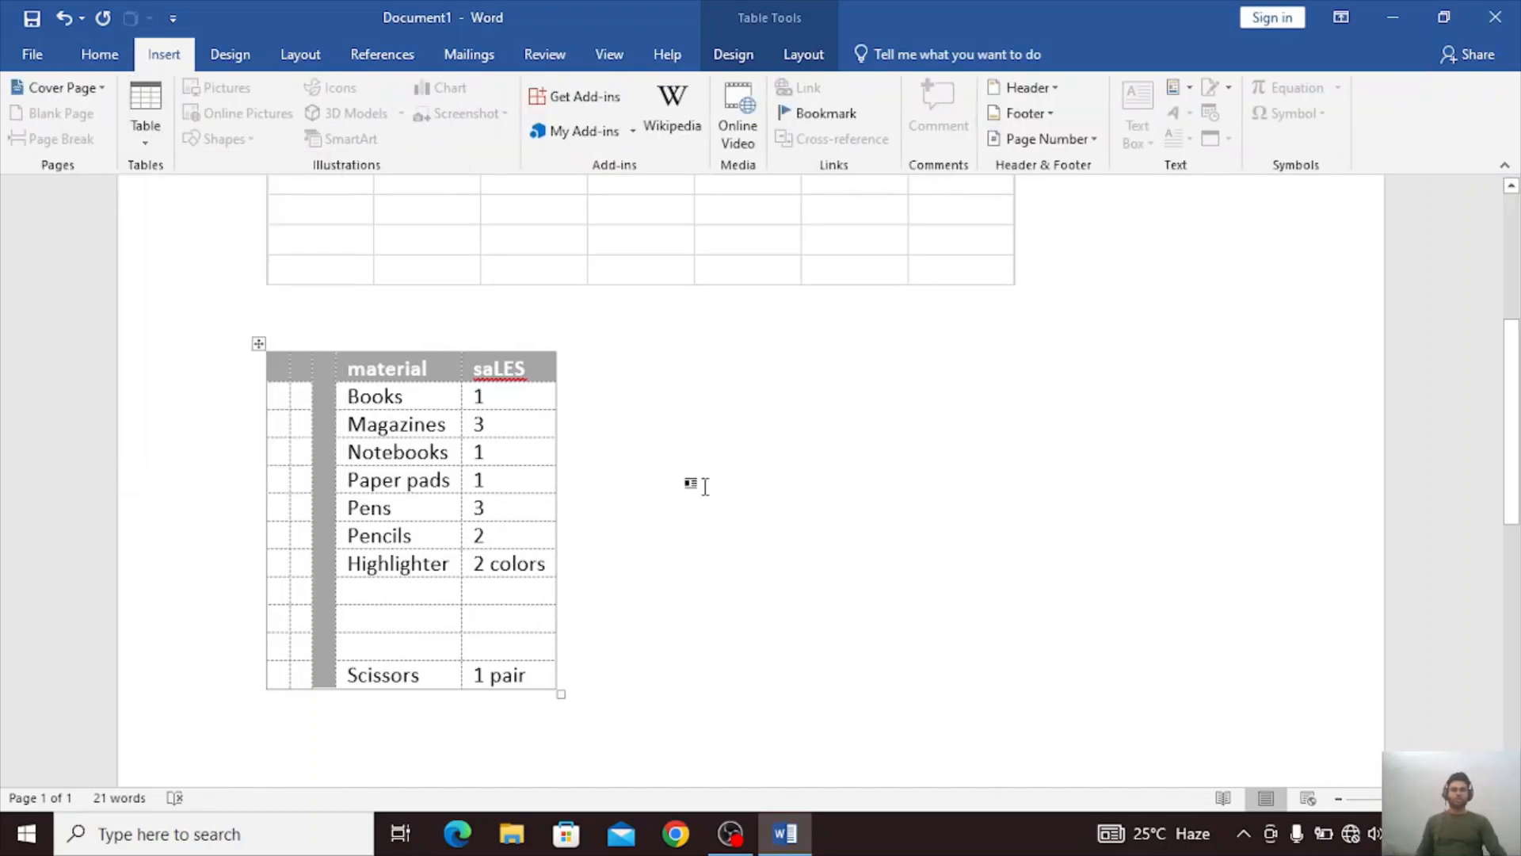
left_click(638, 478)
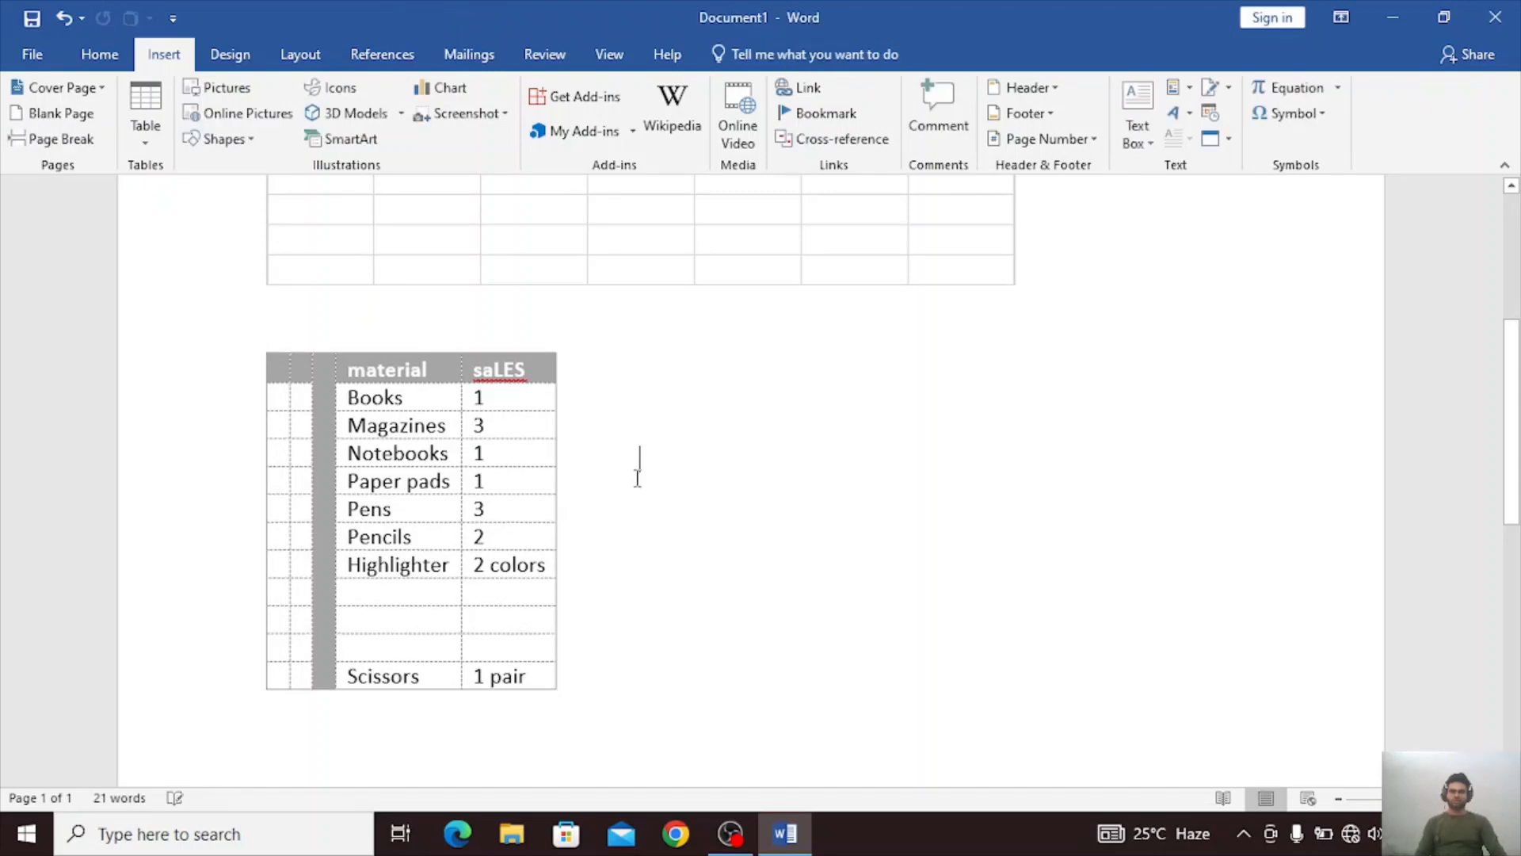
type("\\")
key("Return")
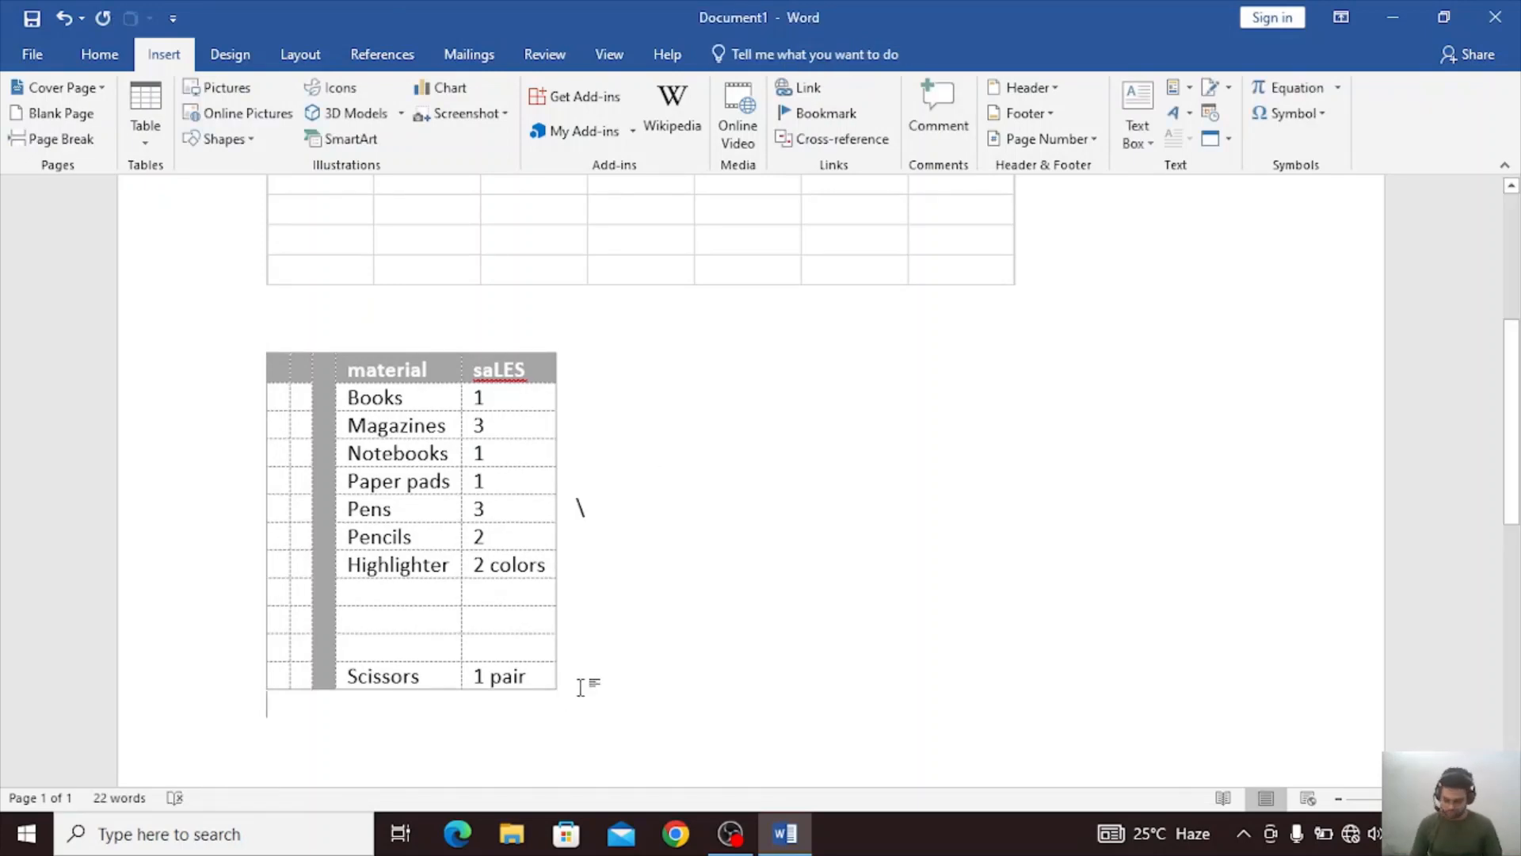
Undo all the table insertions and edits back to an empty document.
key("ctrl+z")
key("ctrl+z")
key("ctrl+z")
key("ctrl+z")
key("ctrl+z")
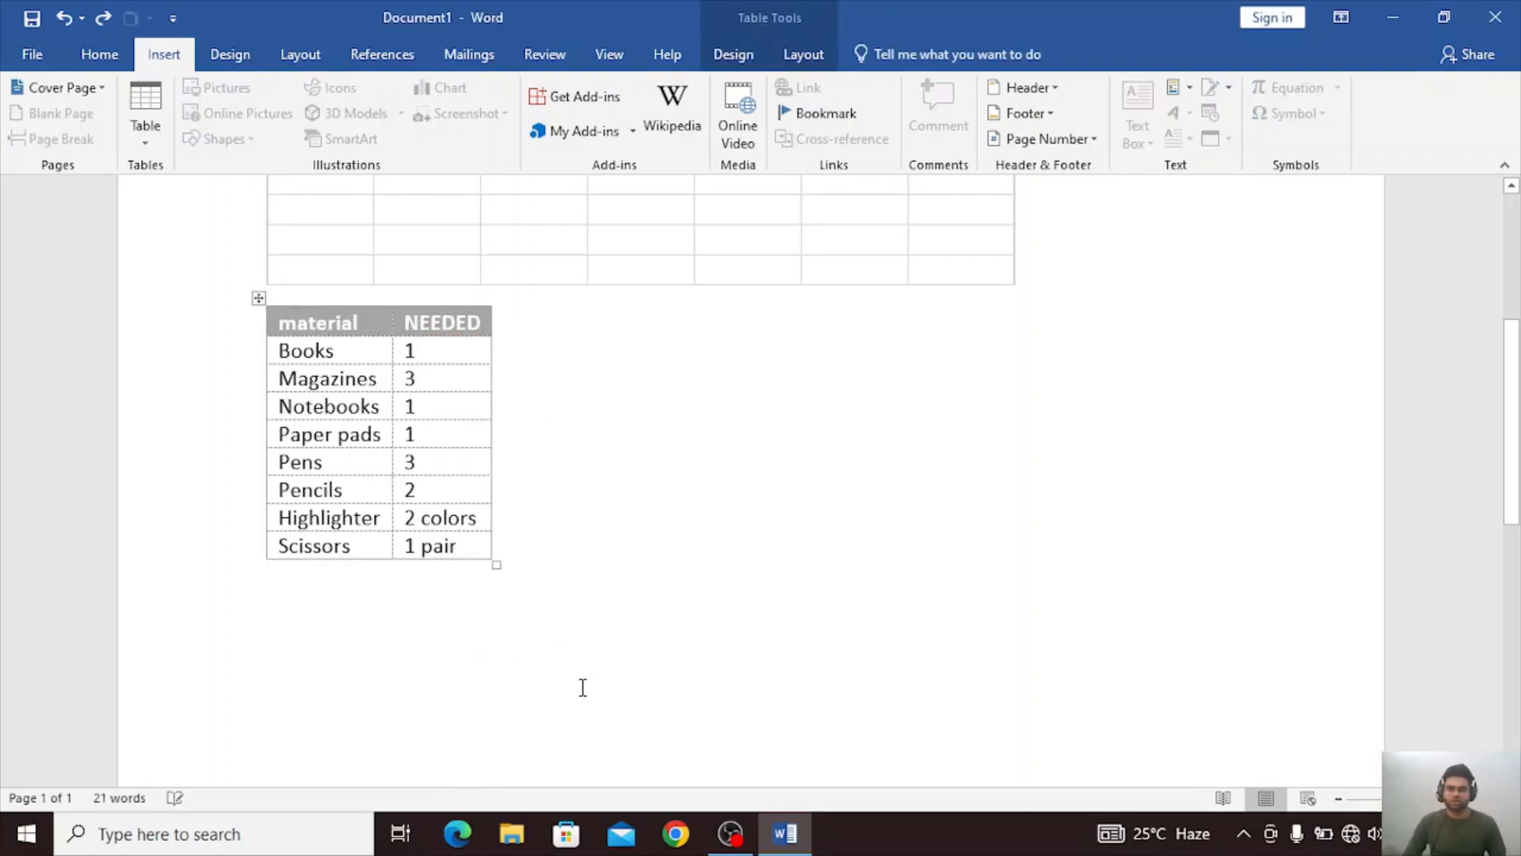
key("ctrl+z")
key("ctrl+z")
key("ctrl+z")
key("ctrl+z")
key("ctrl+z")
key("ctrl+z")
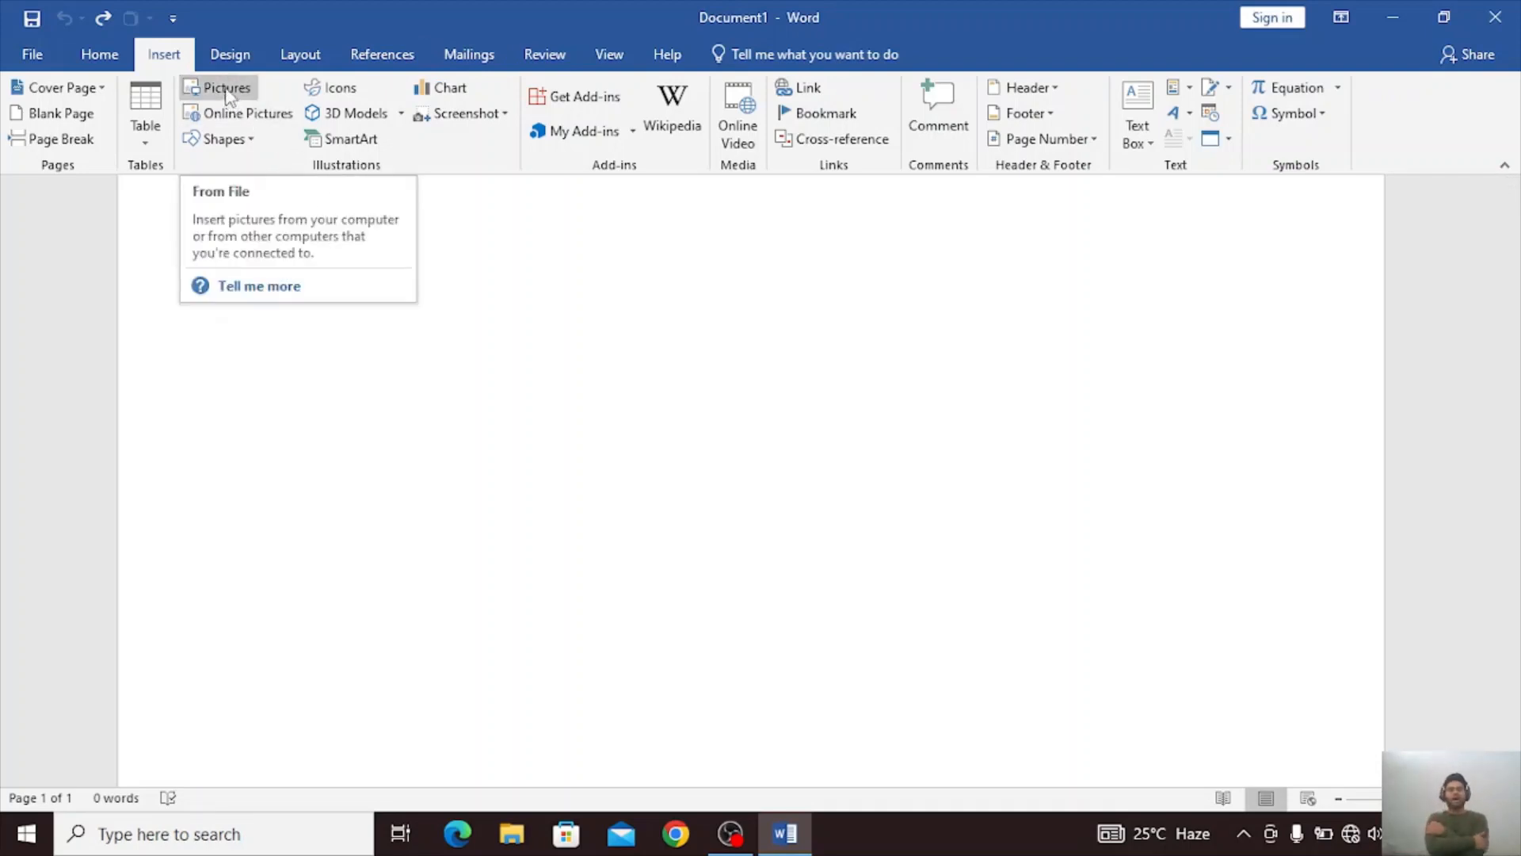
Fill the blank document with random sample paragraphs using =RAND().
type("K")
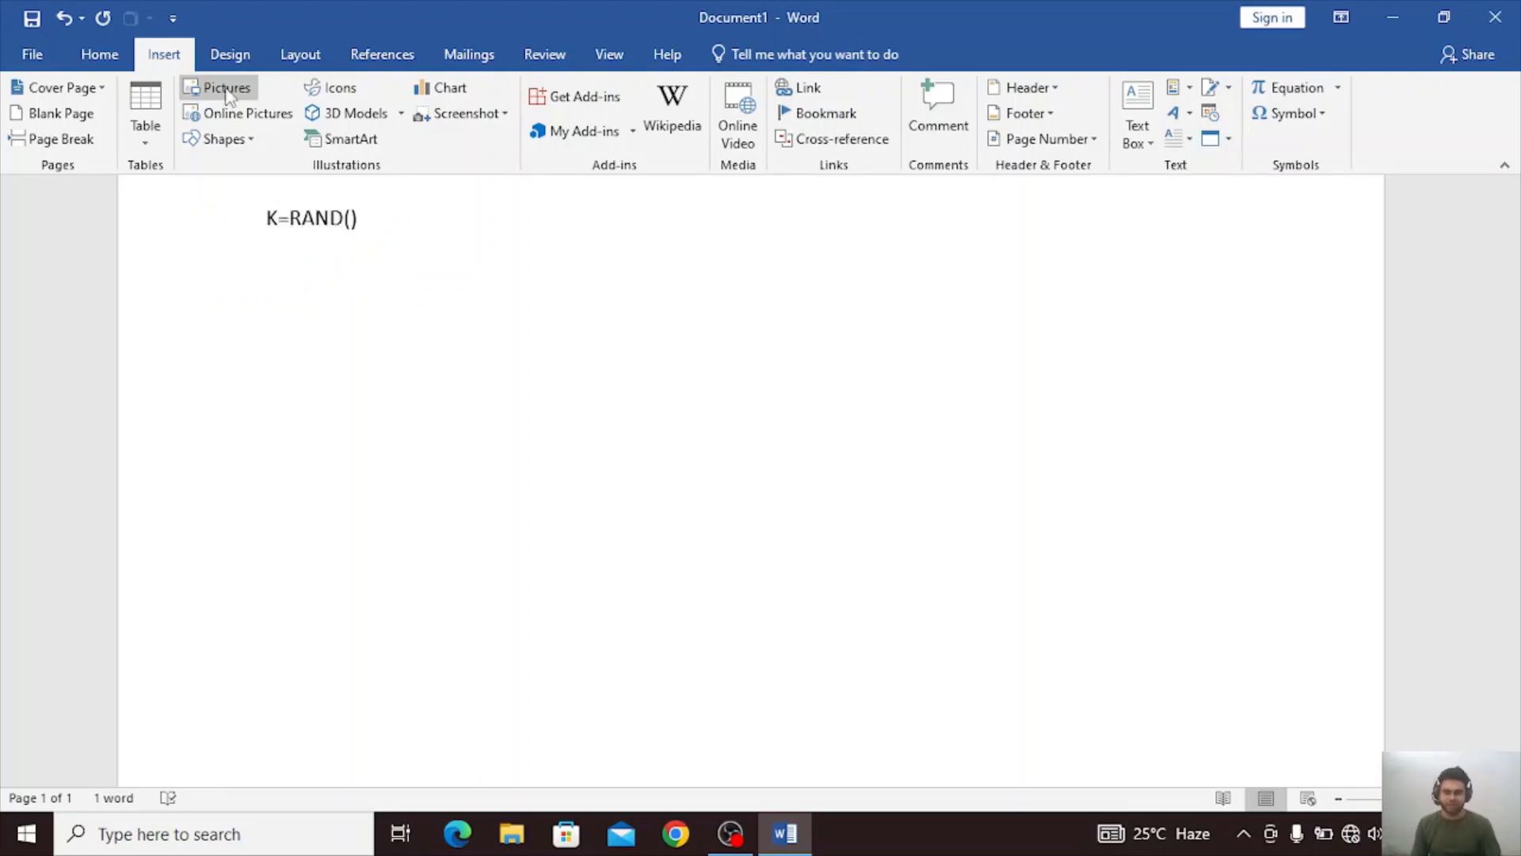
type("=RAND()")
key("Return")
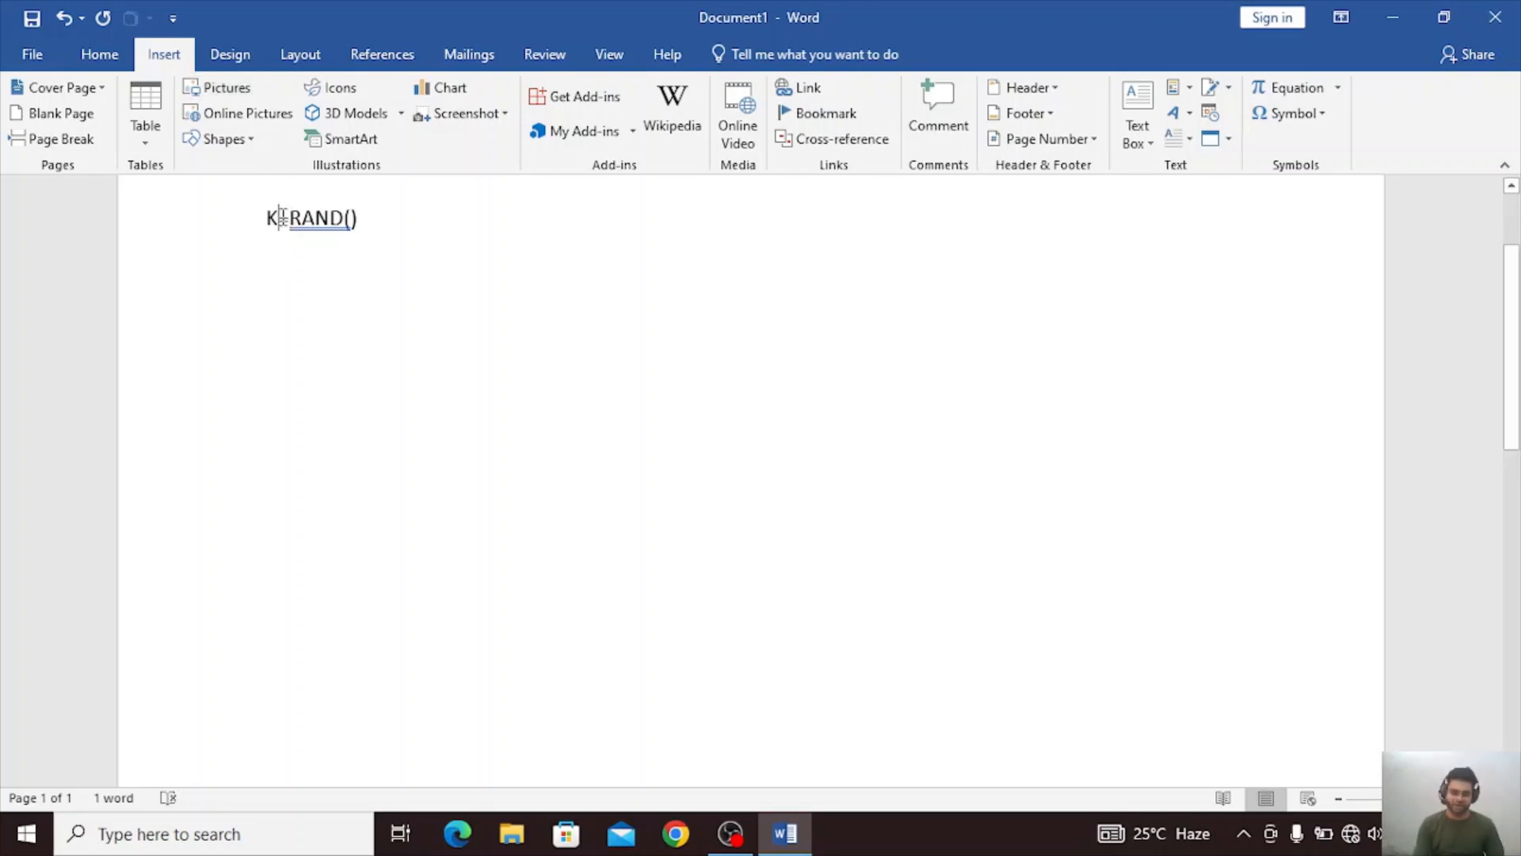
left_click(281, 217)
key("BackSpace")
key("Return")
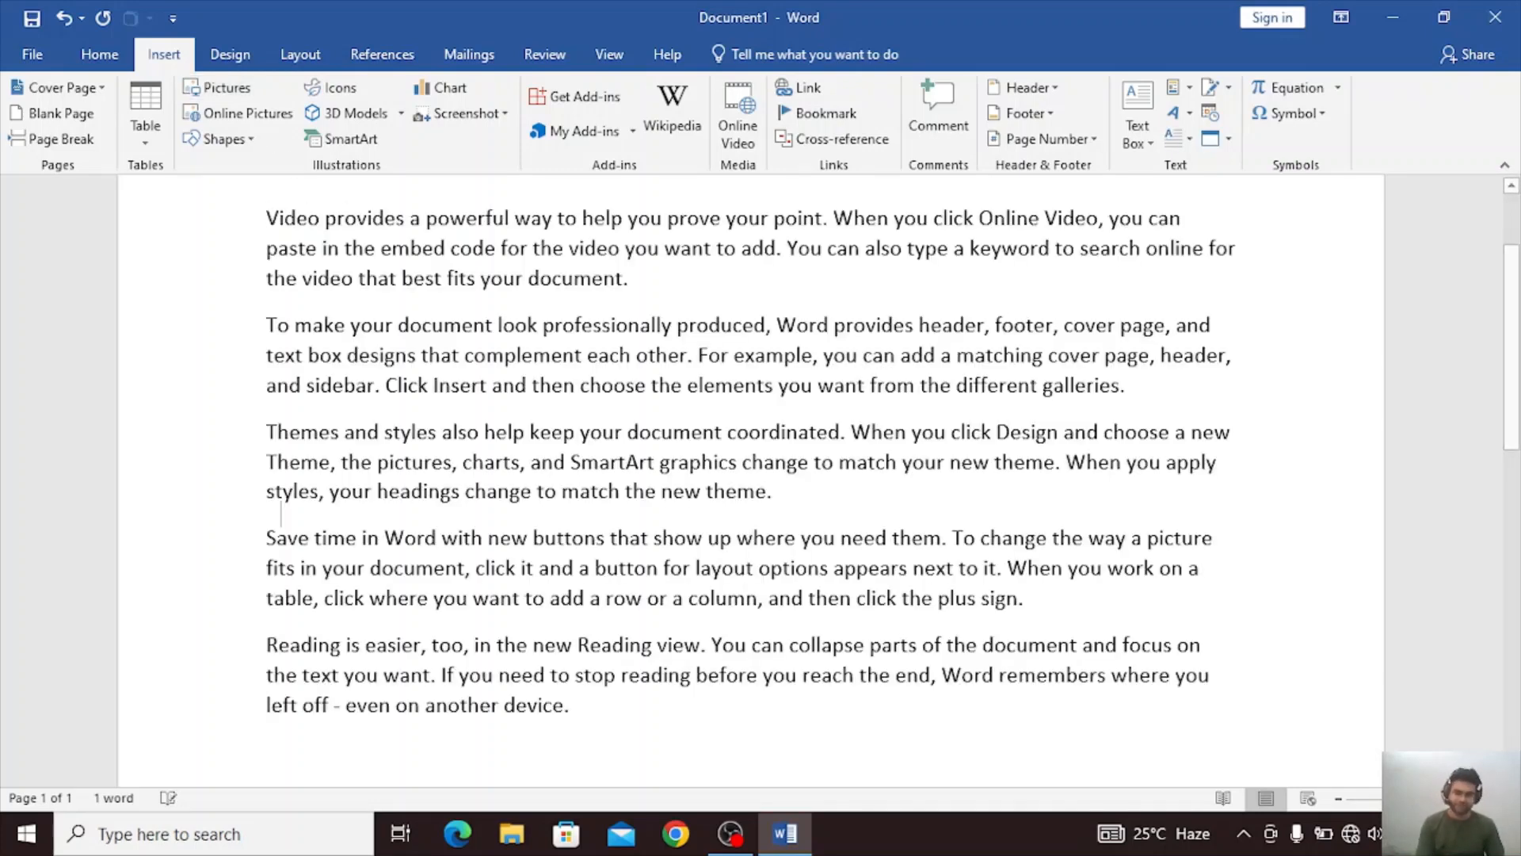
Insert the picture "Wordpad8 - Copy" from the Video Projects folder below the sample text.
left_click(239, 89)
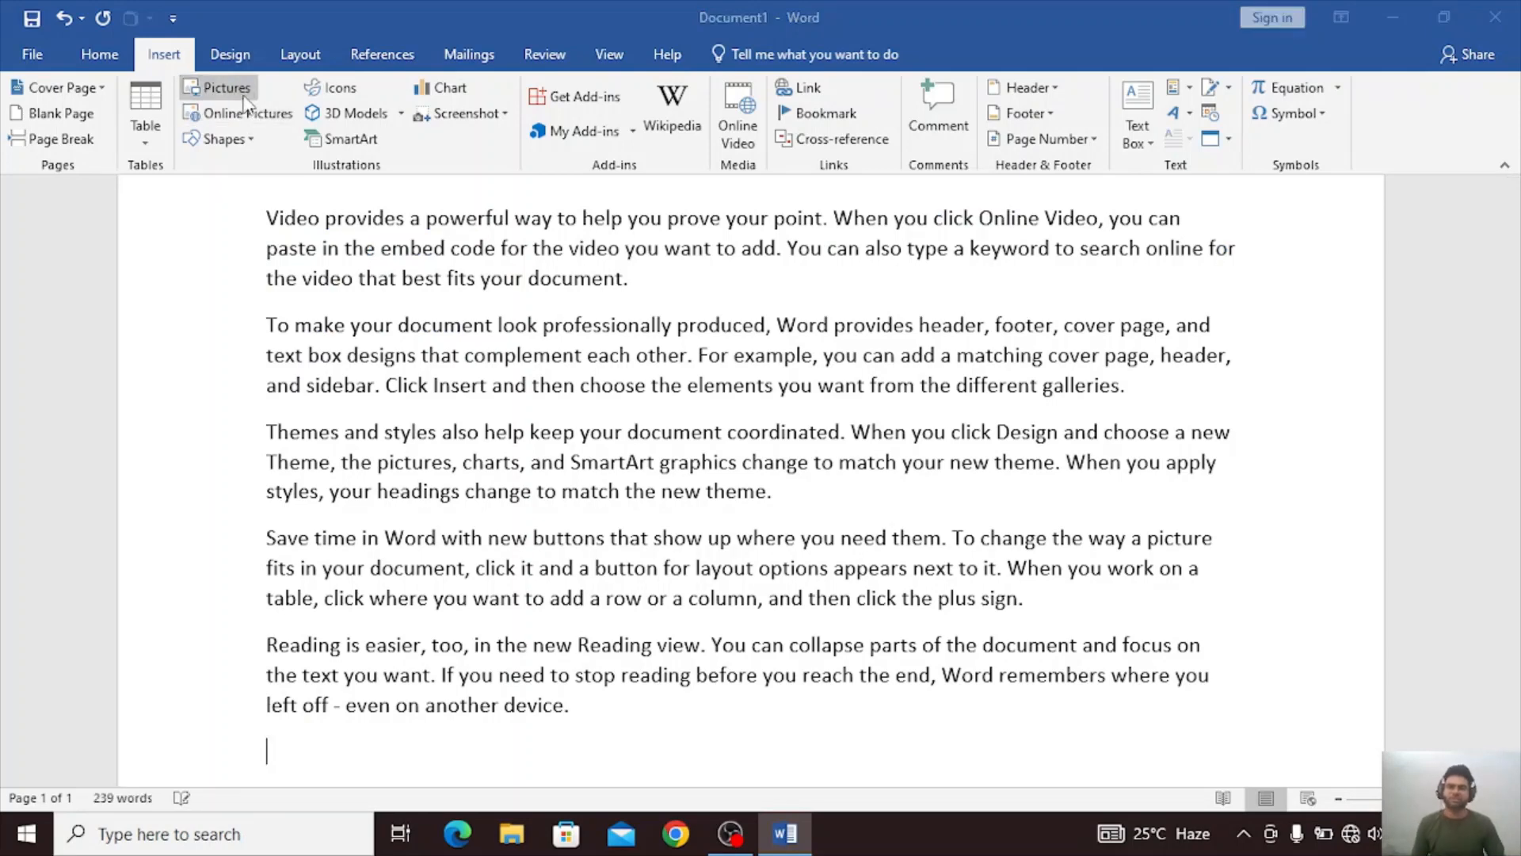
double_click(495, 210)
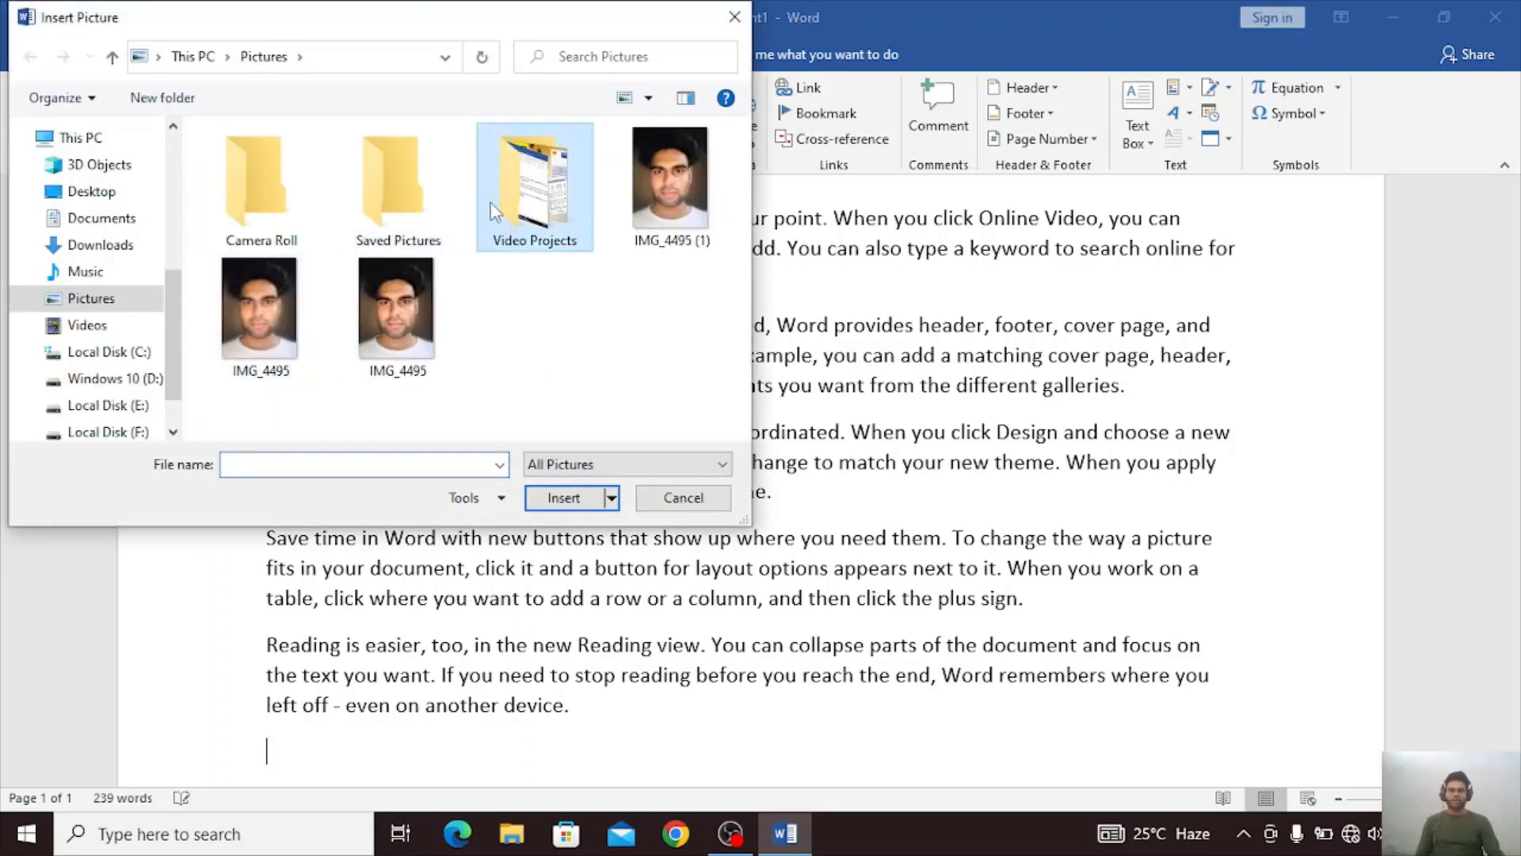
left_click(287, 226)
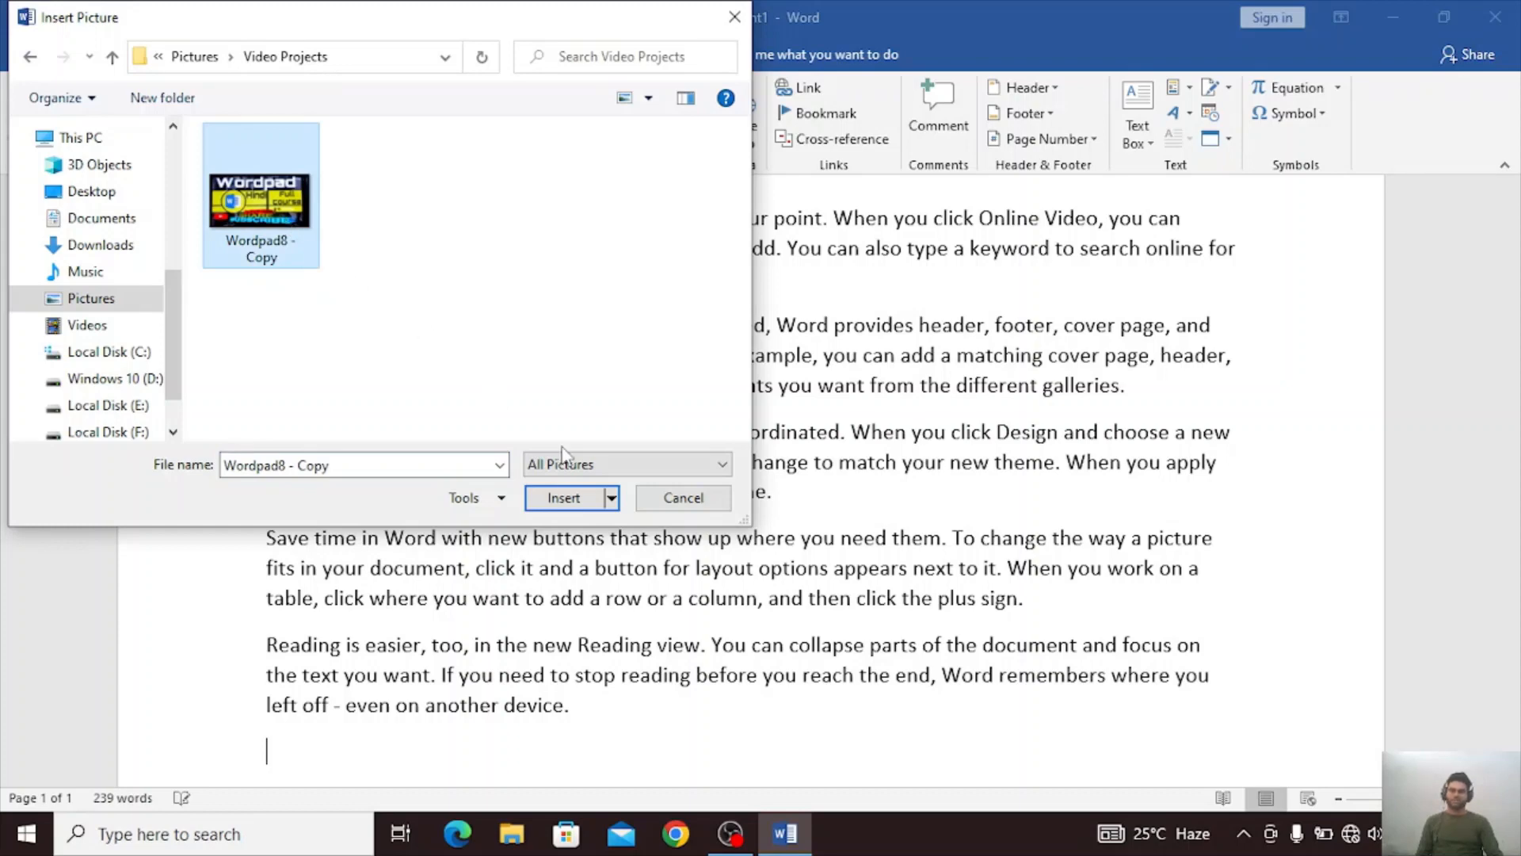
left_click(564, 498)
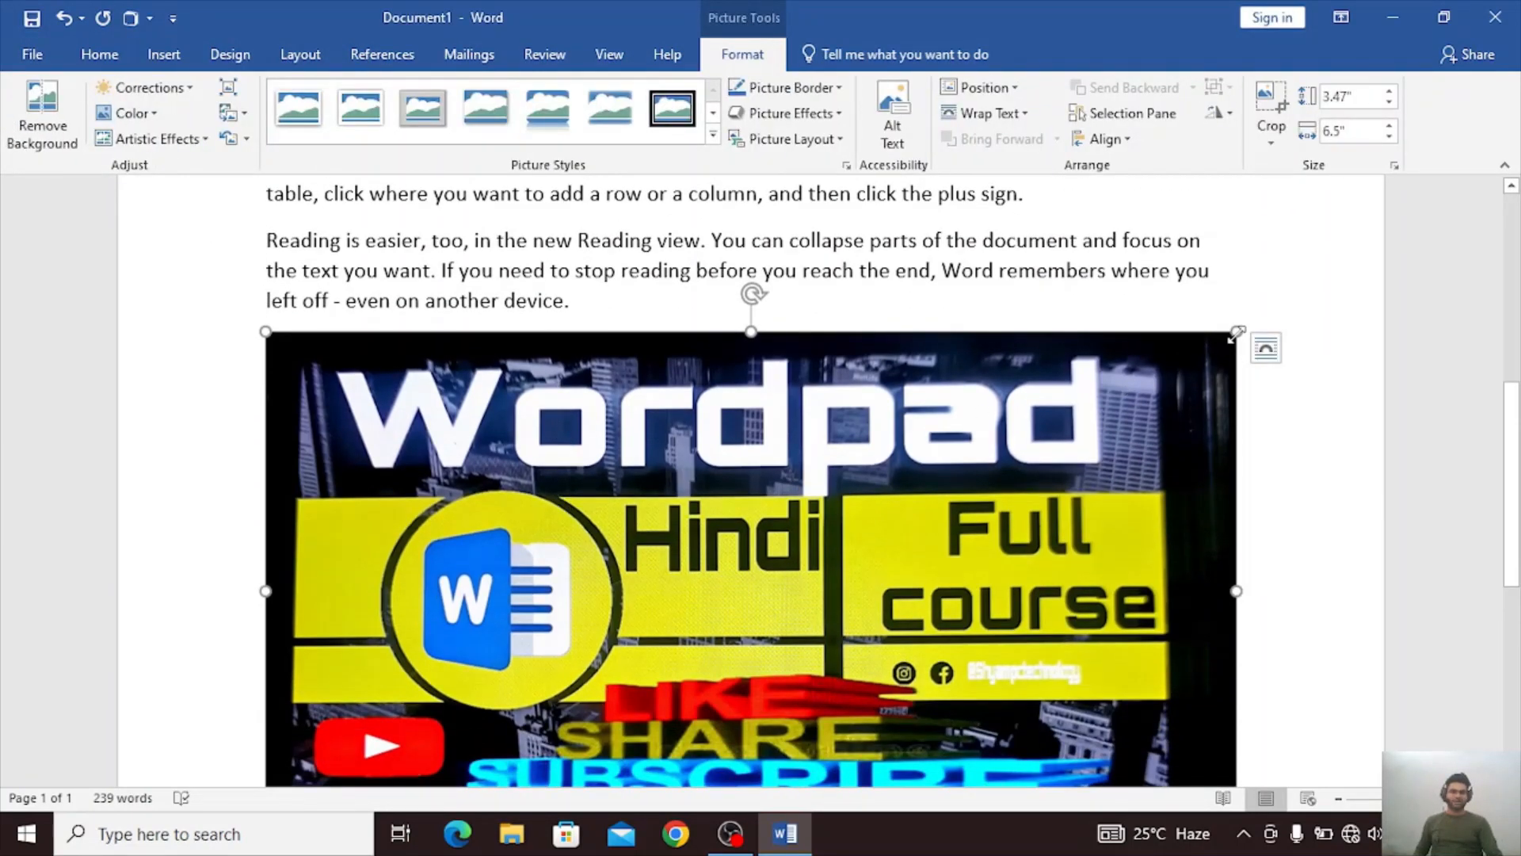
Shrink the picture to about 2.18" by 1.16" and apply the correction Brightness: -20% Contrast: 0% (Normal).
left_click_drag(1237, 333, 691, 596)
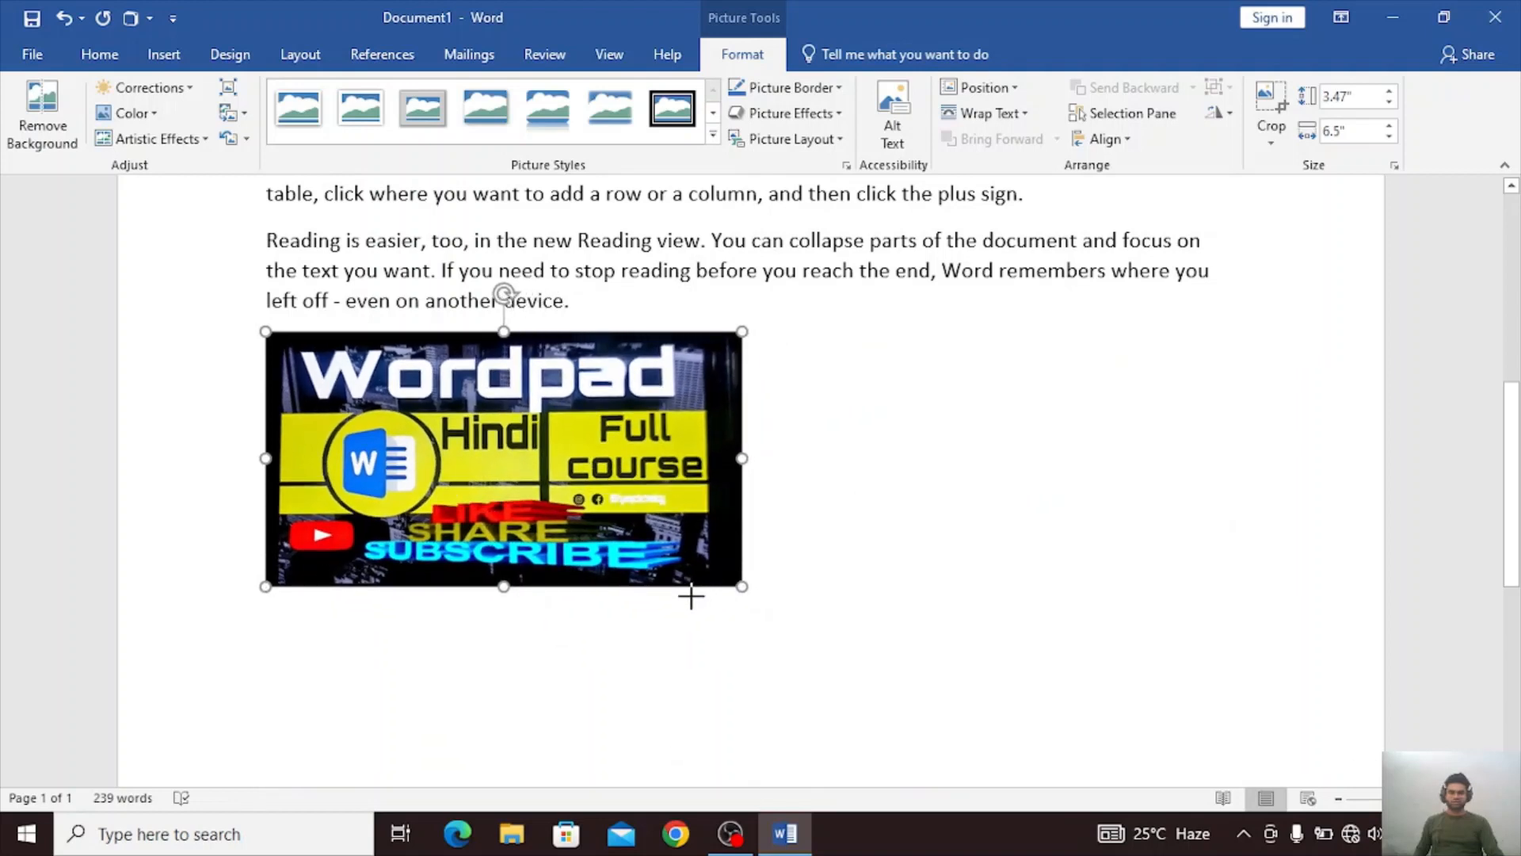
left_click_drag(644, 543, 619, 597)
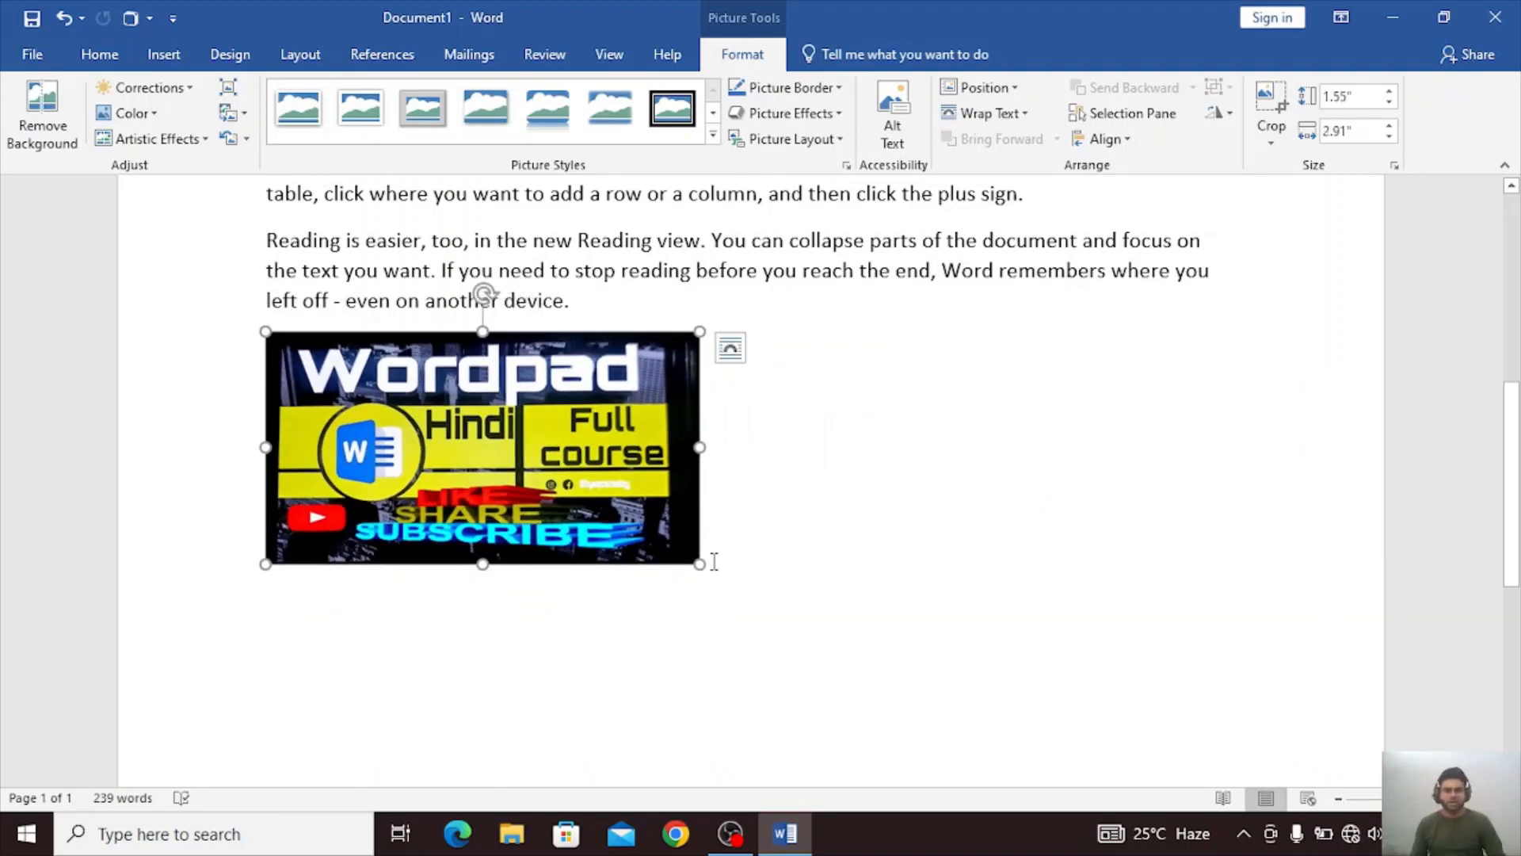
left_click_drag(697, 564, 592, 506)
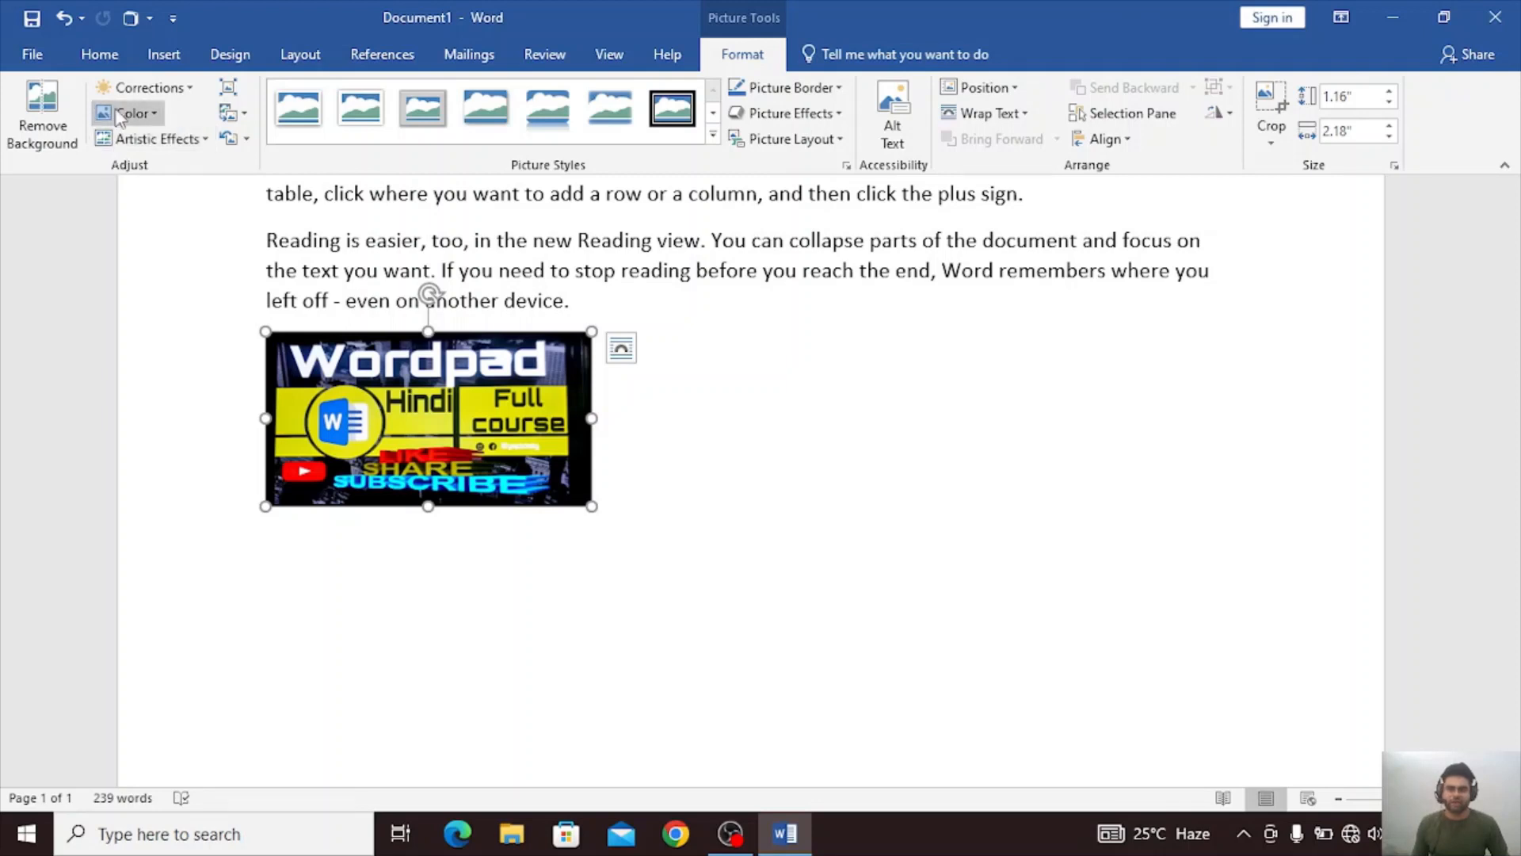
left_click(174, 89)
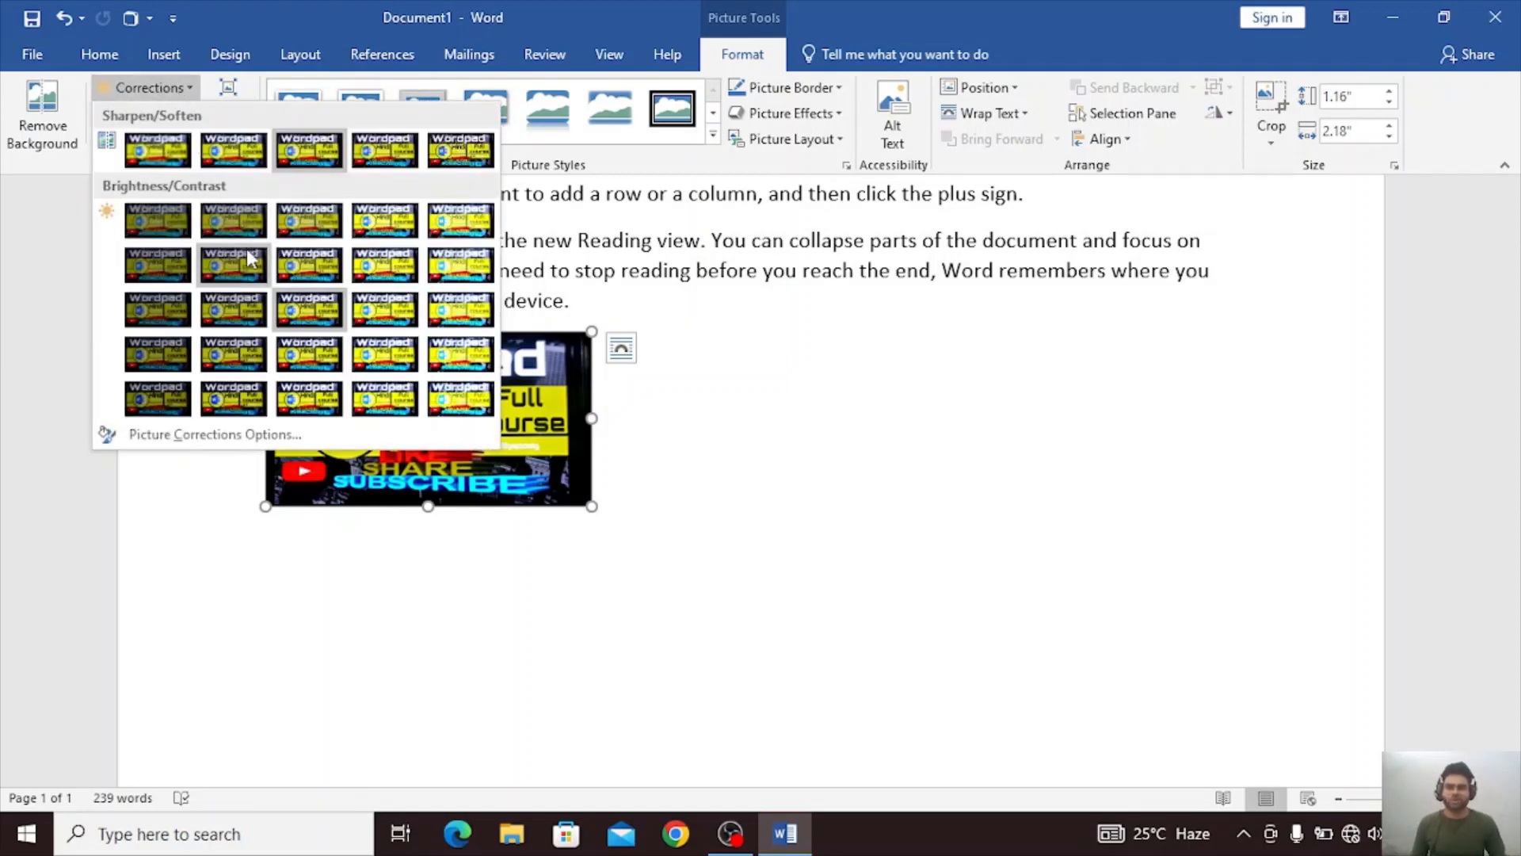
left_click(238, 309)
Try removing the picture's background, and undo the removal.
left_click(41, 119)
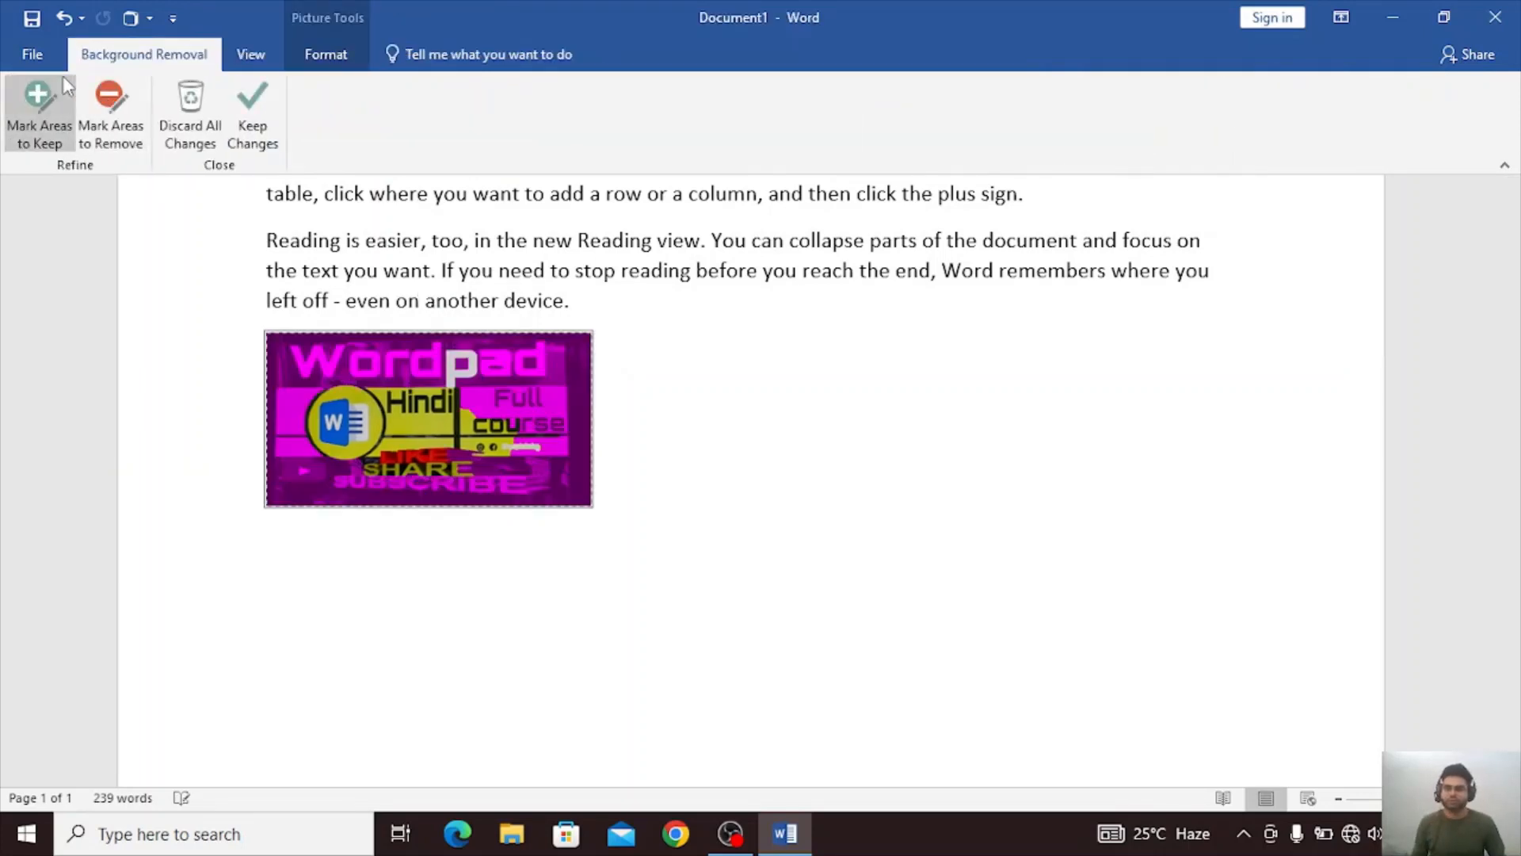
left_click(668, 364)
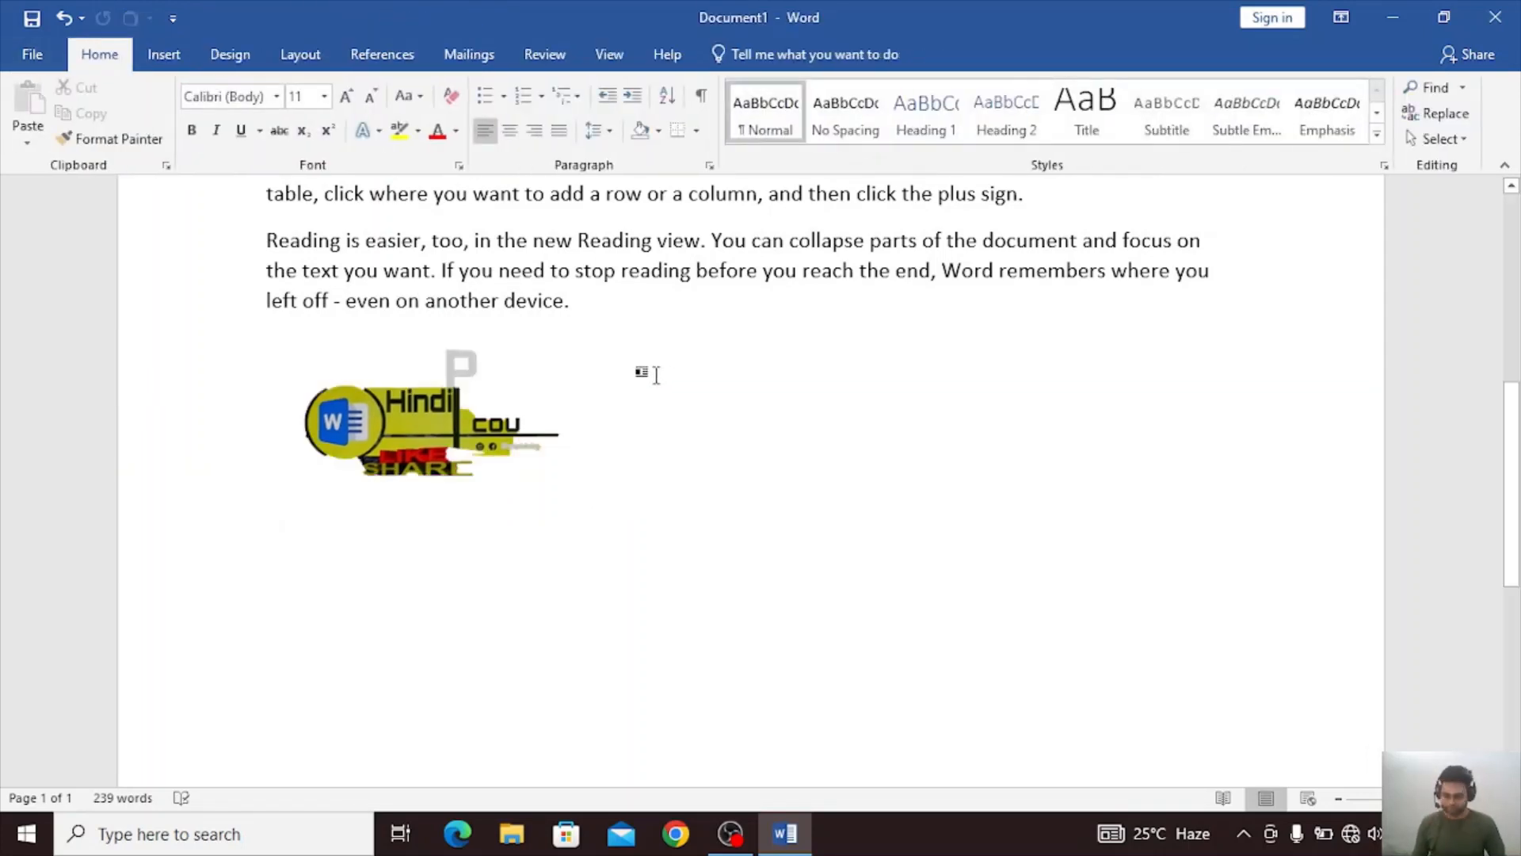
key("ctrl+z")
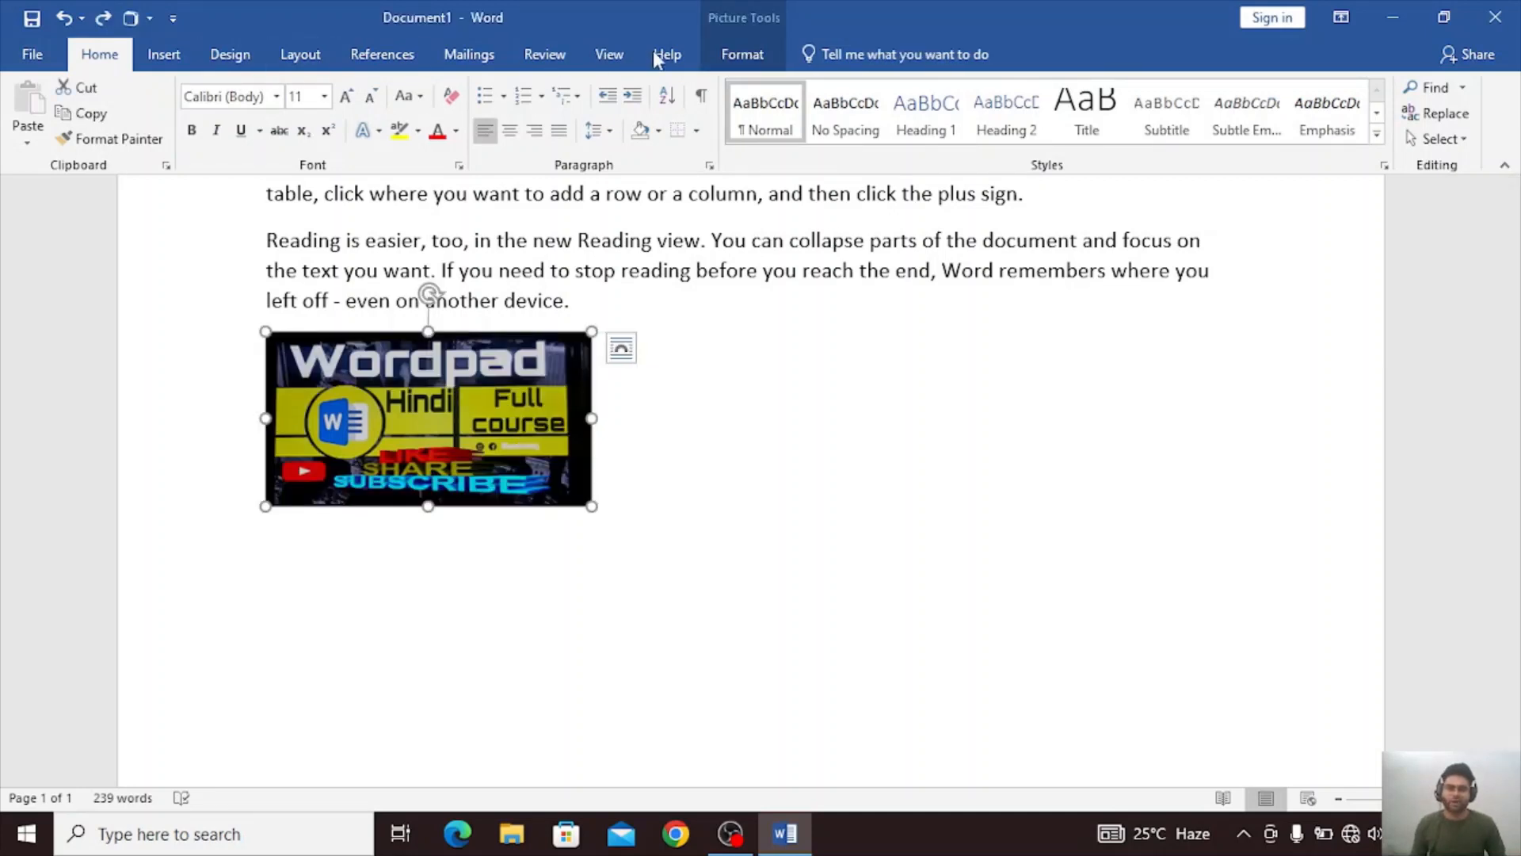
Apply the soft-edged picture style to the picture and give it a blue theme-colour border.
left_click(753, 55)
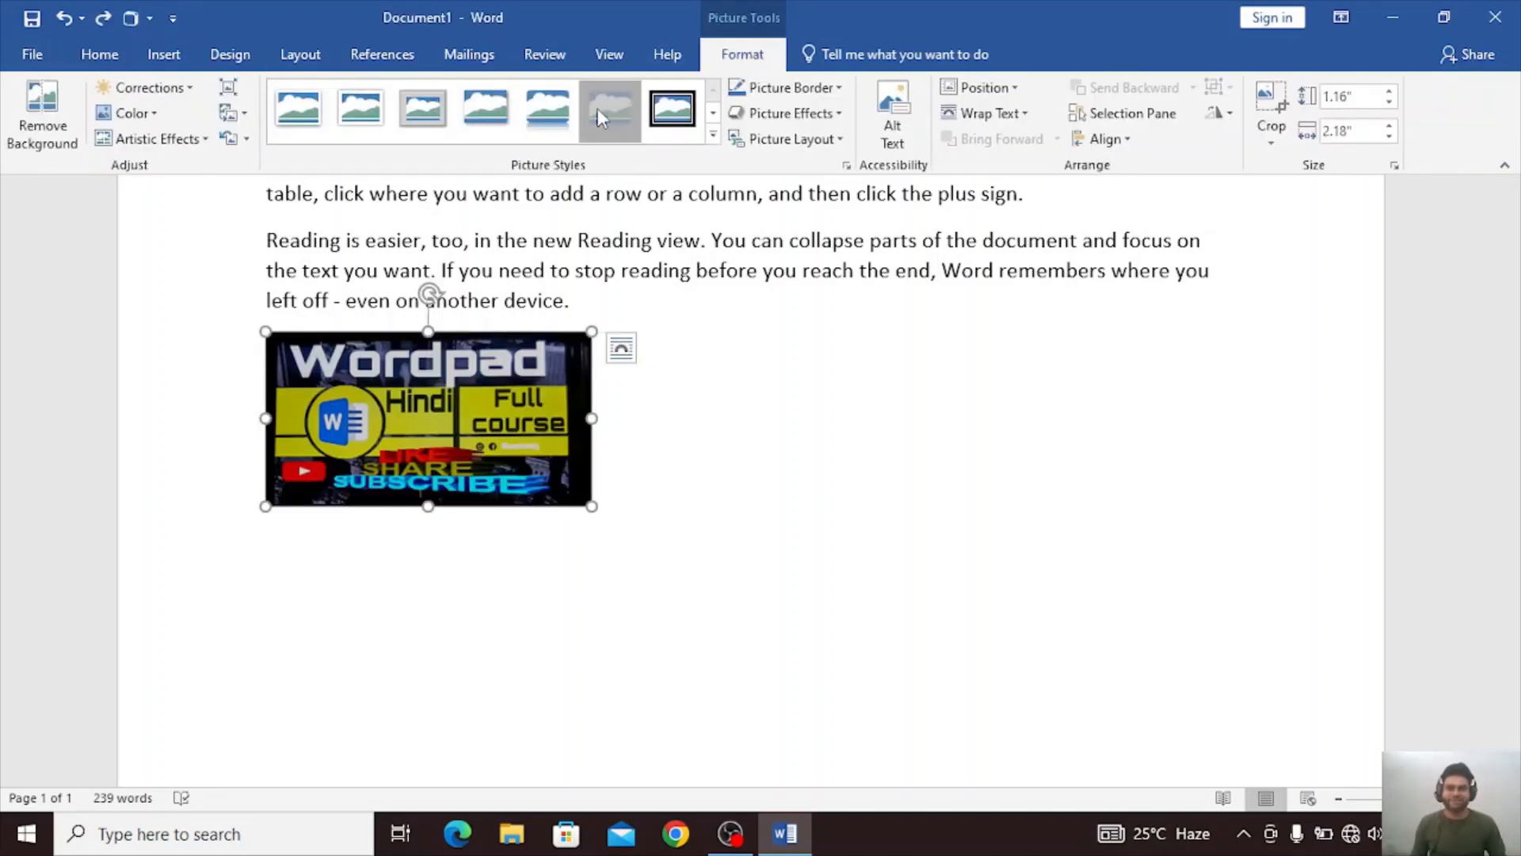
left_click(445, 123)
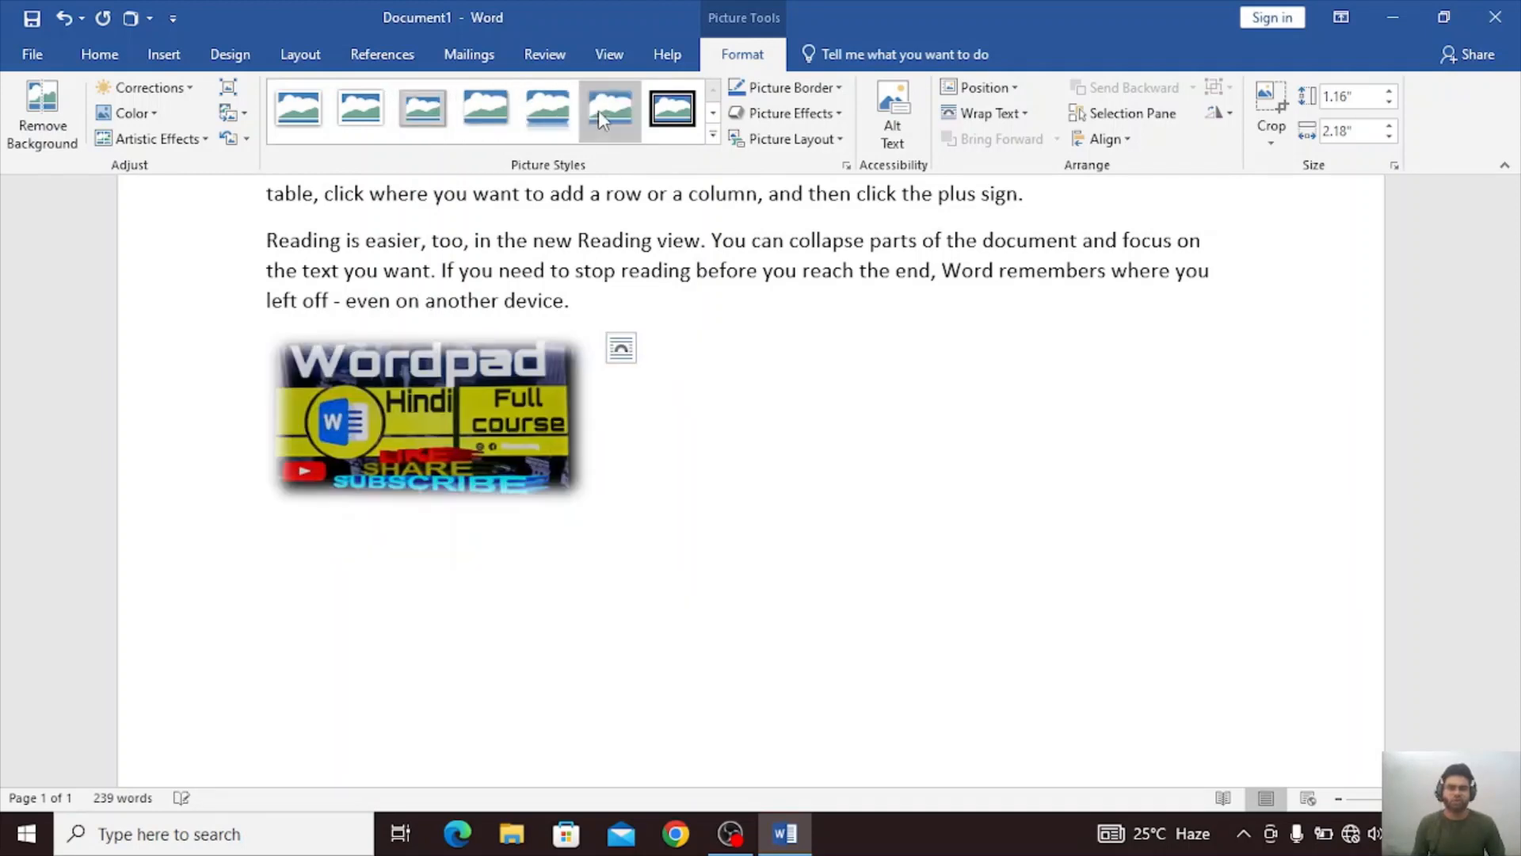
left_click(832, 91)
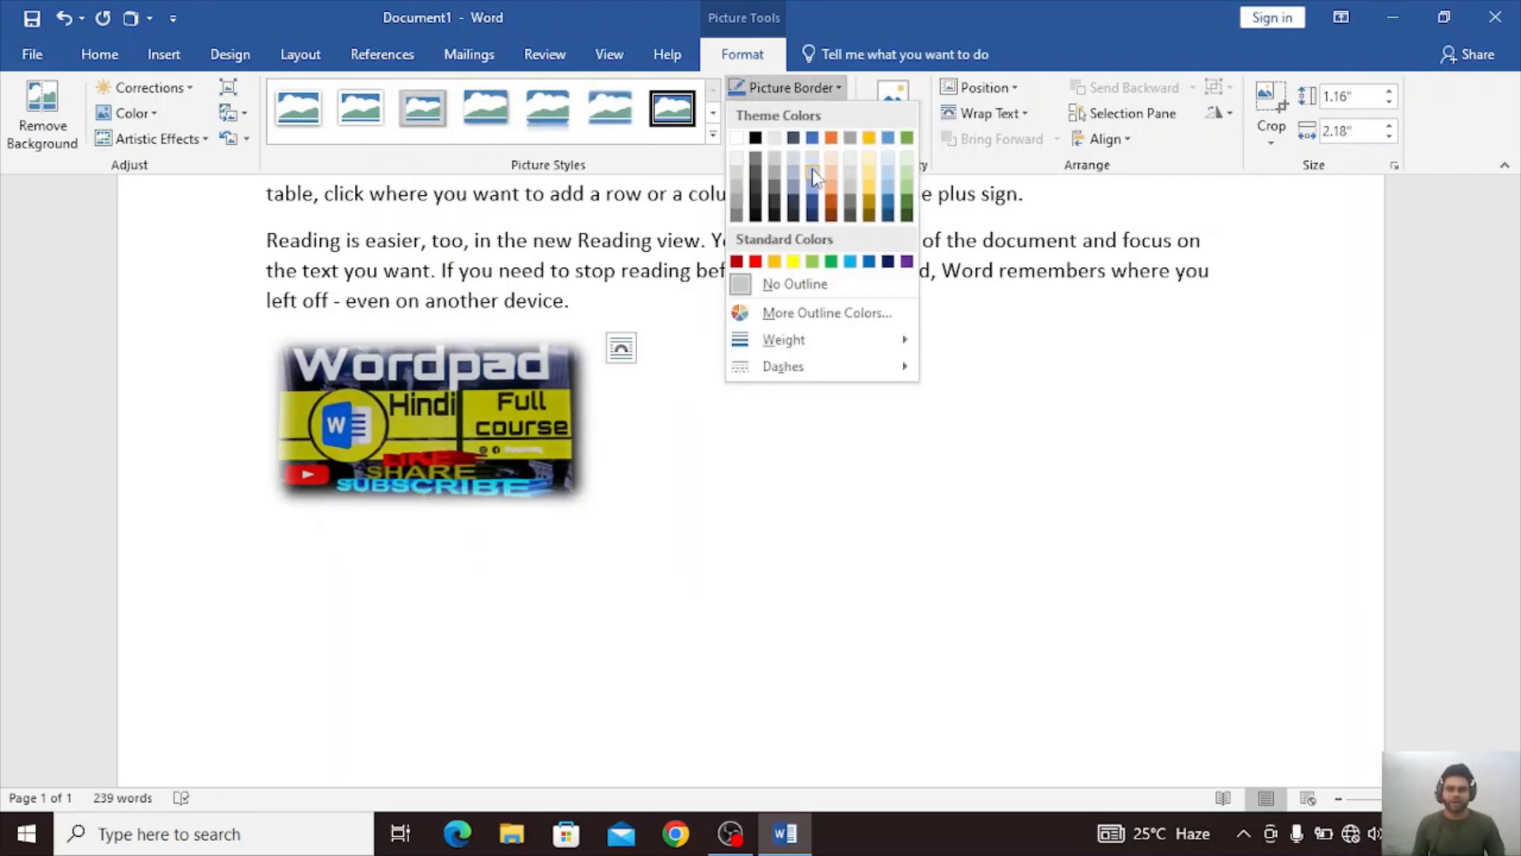
left_click(808, 215)
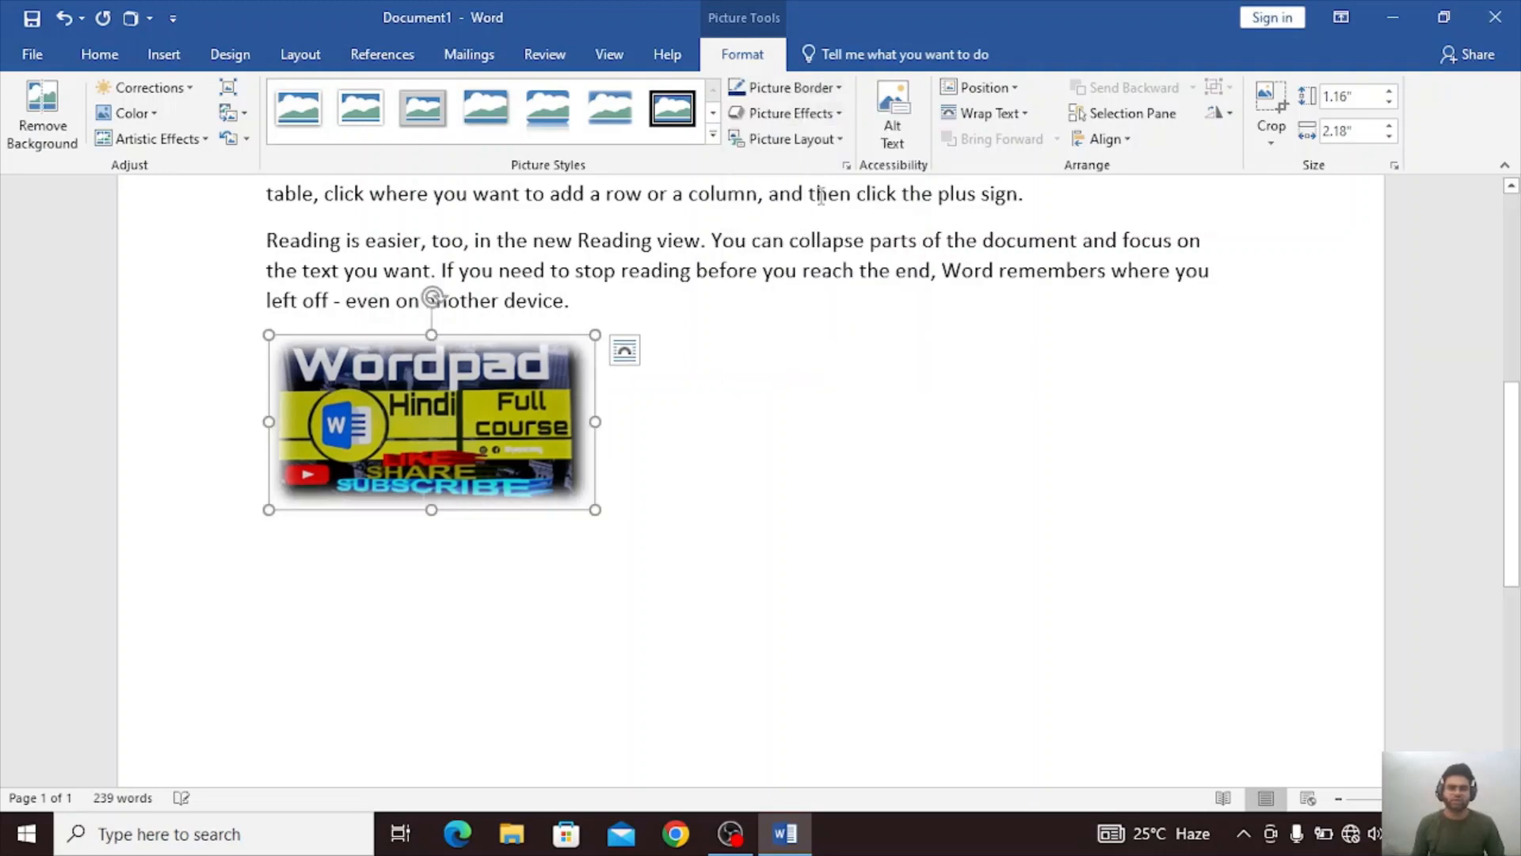
Check the picture's alt text settings, and position the picture at the top left of the page with text wrapping.
left_click(893, 130)
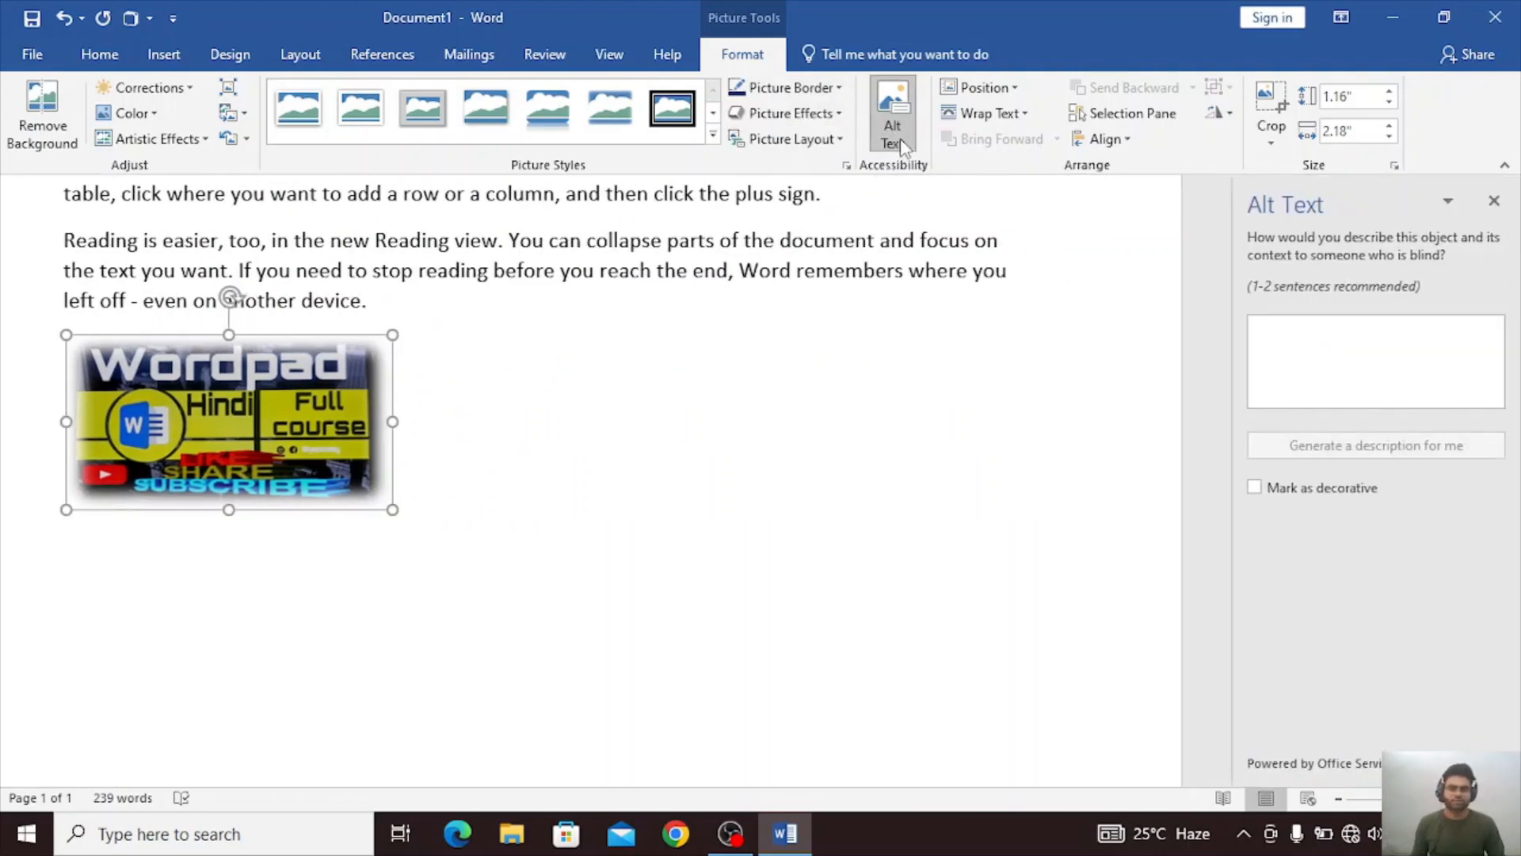
left_click(1492, 202)
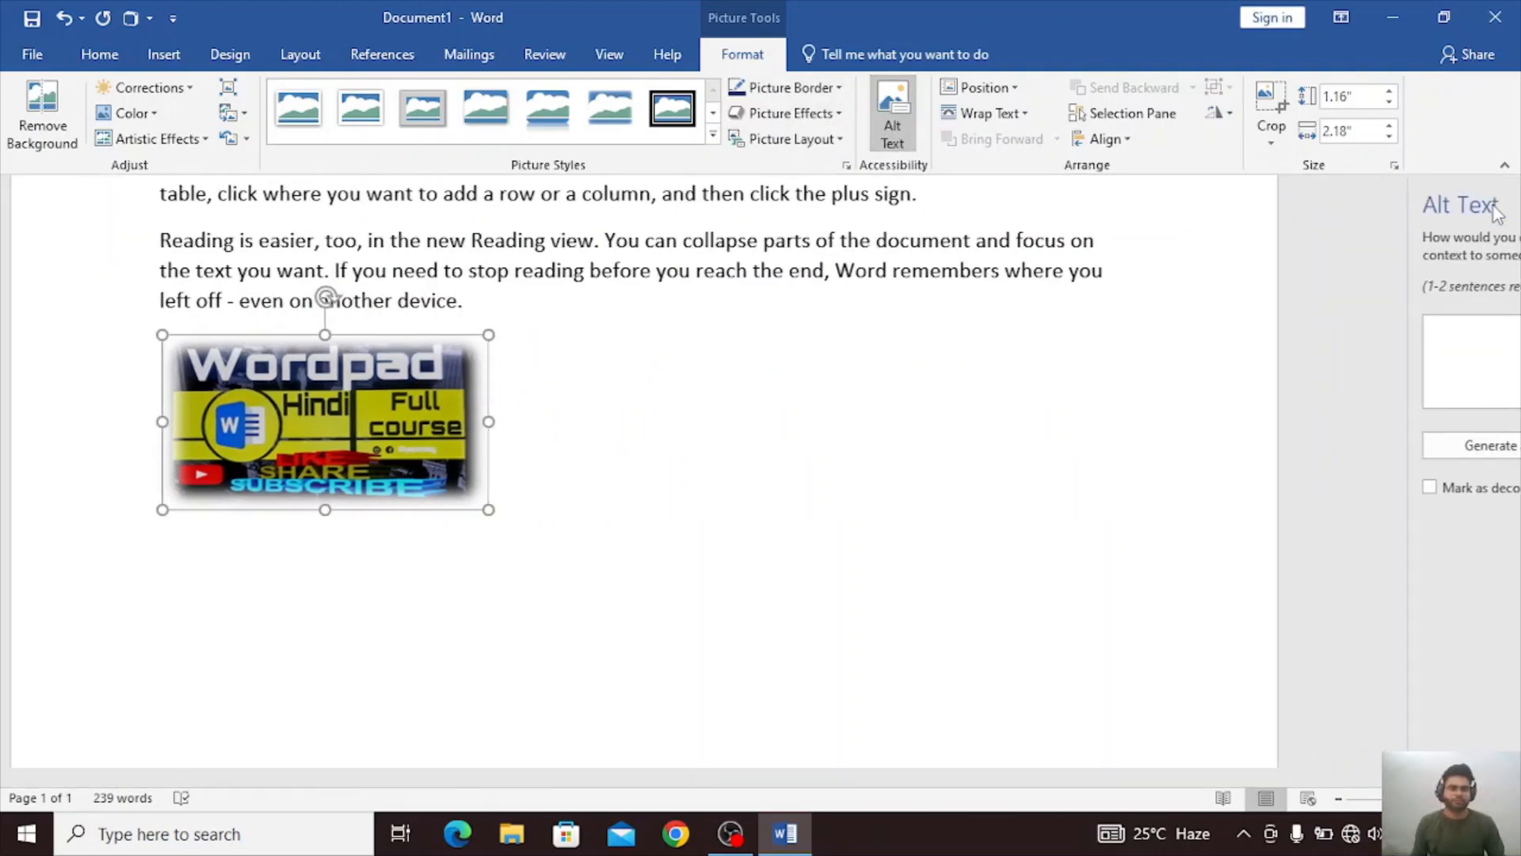
left_click(982, 88)
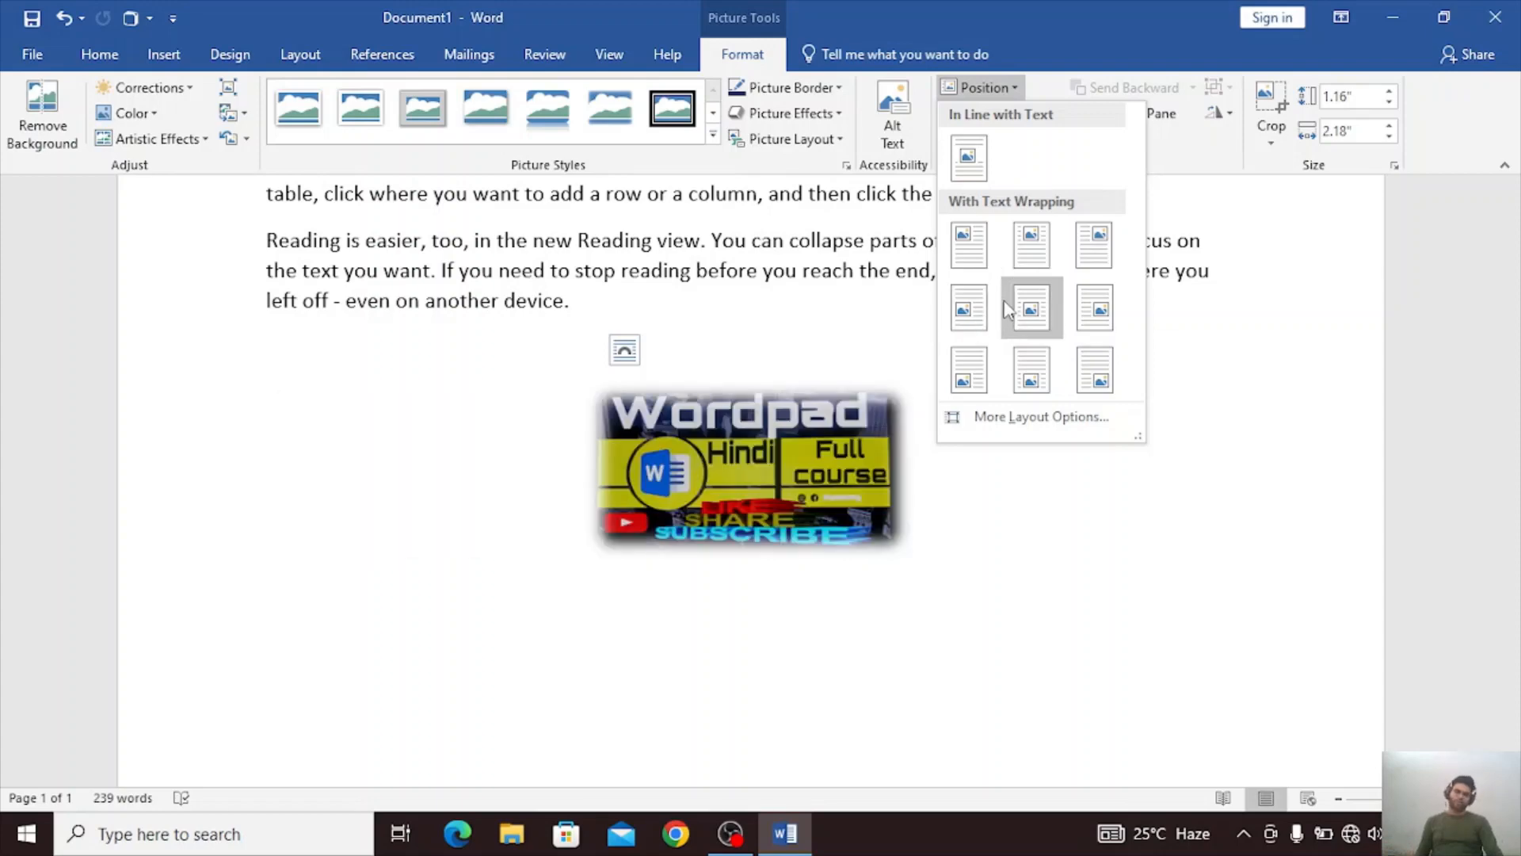
left_click(975, 266)
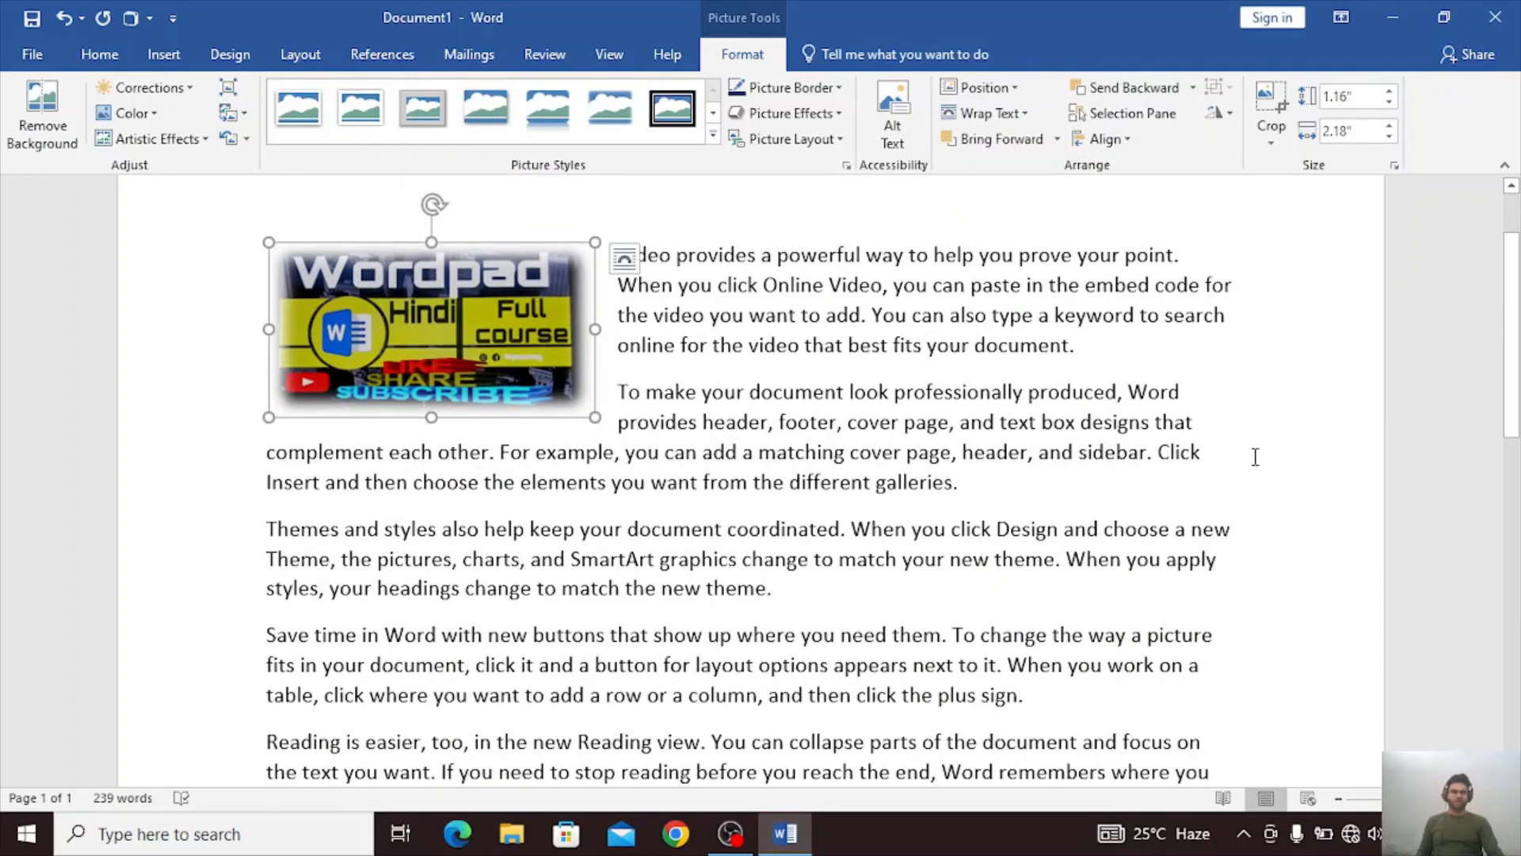
left_click(1255, 457)
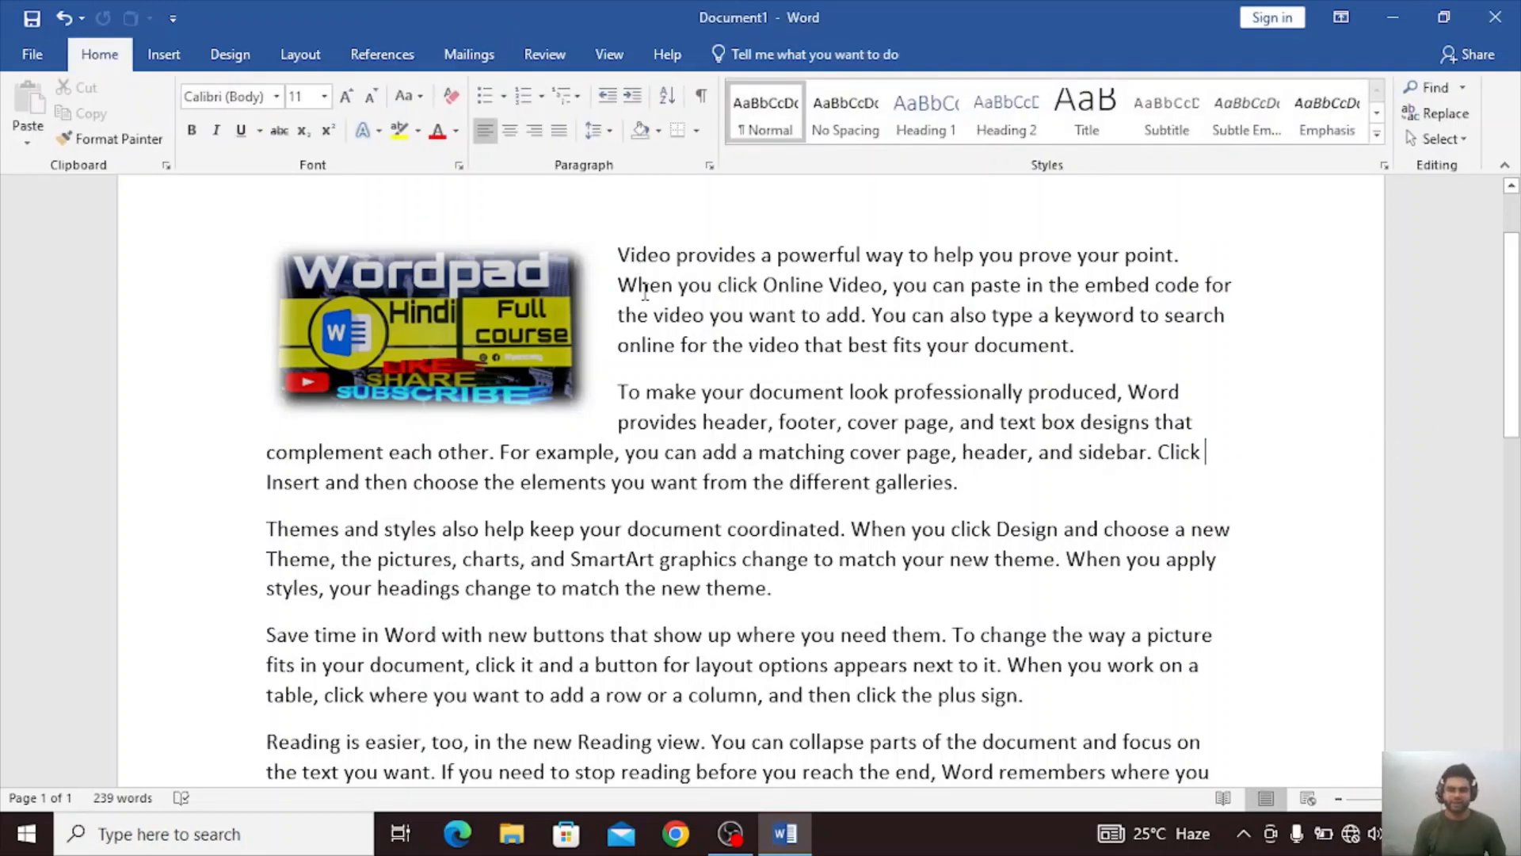
Position the Wordpad picture in the middle centre of the page with text wrapping, and view the whole page.
left_click(524, 327)
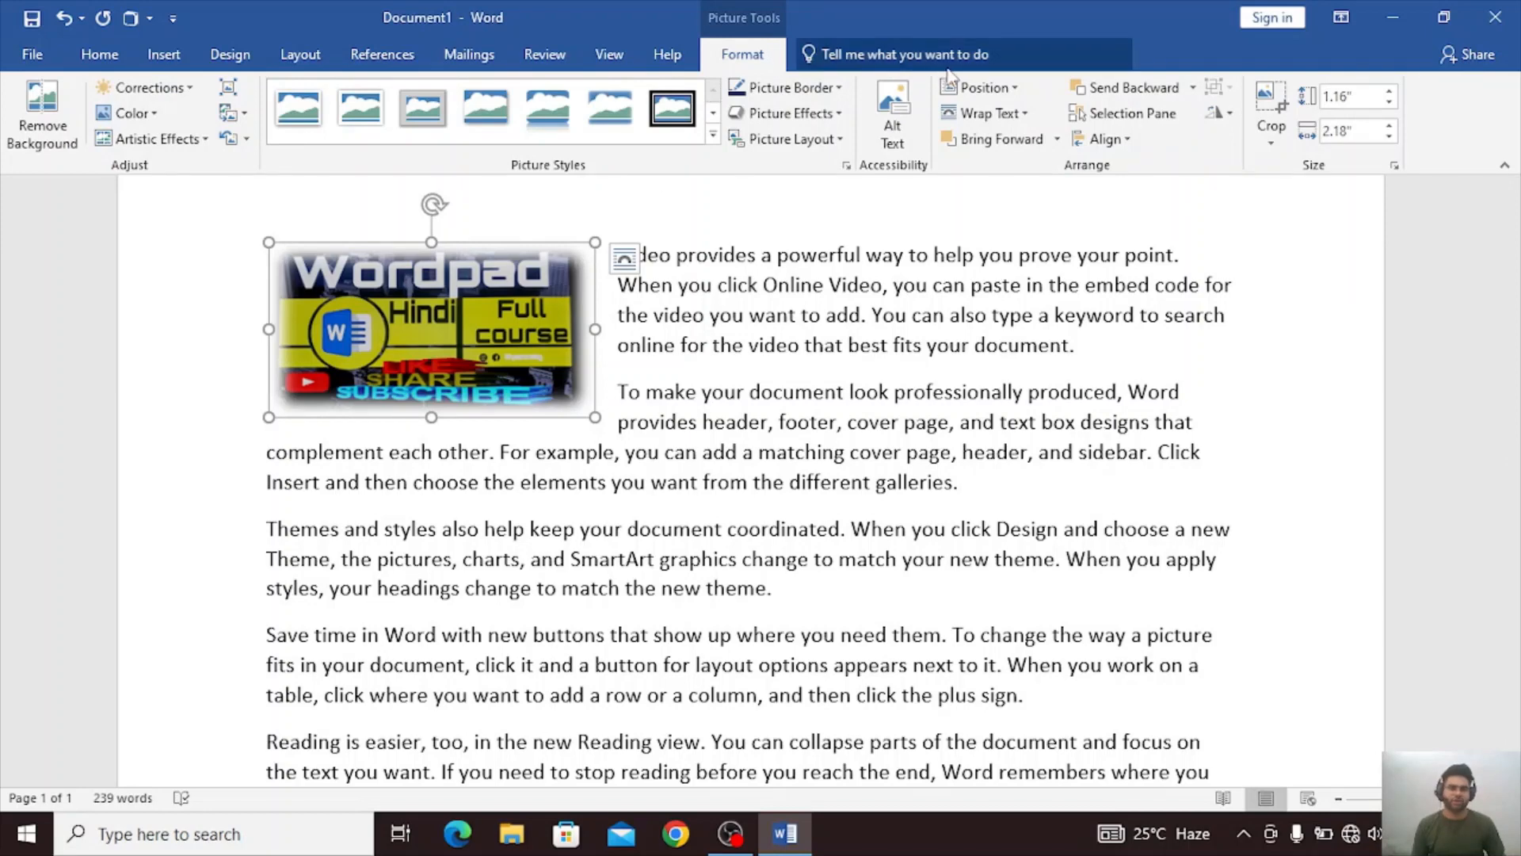
left_click(983, 88)
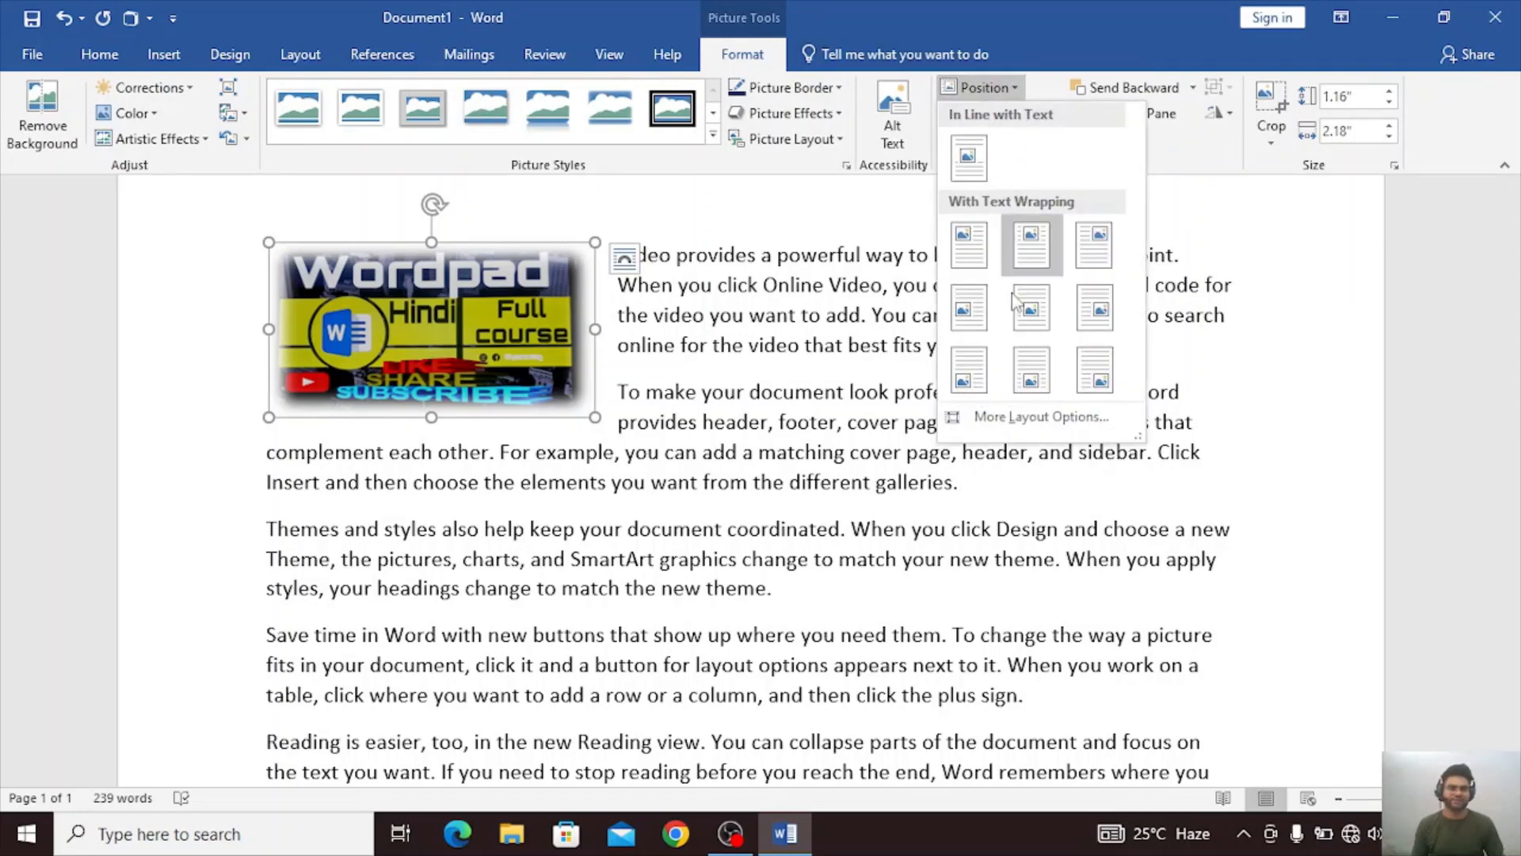
left_click(1017, 308)
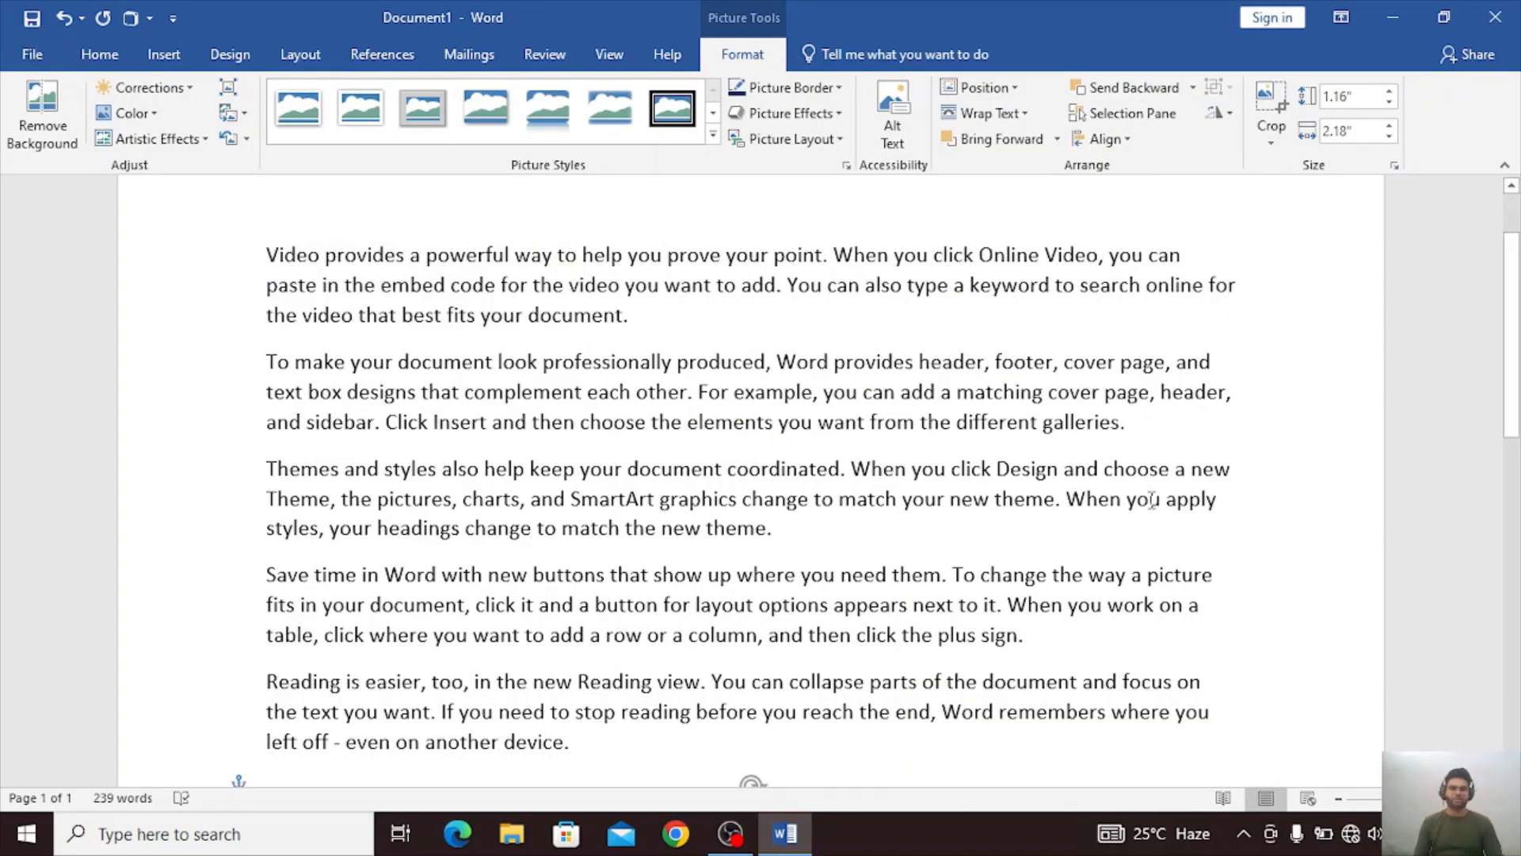
scroll(1015, 246, "down", 3)
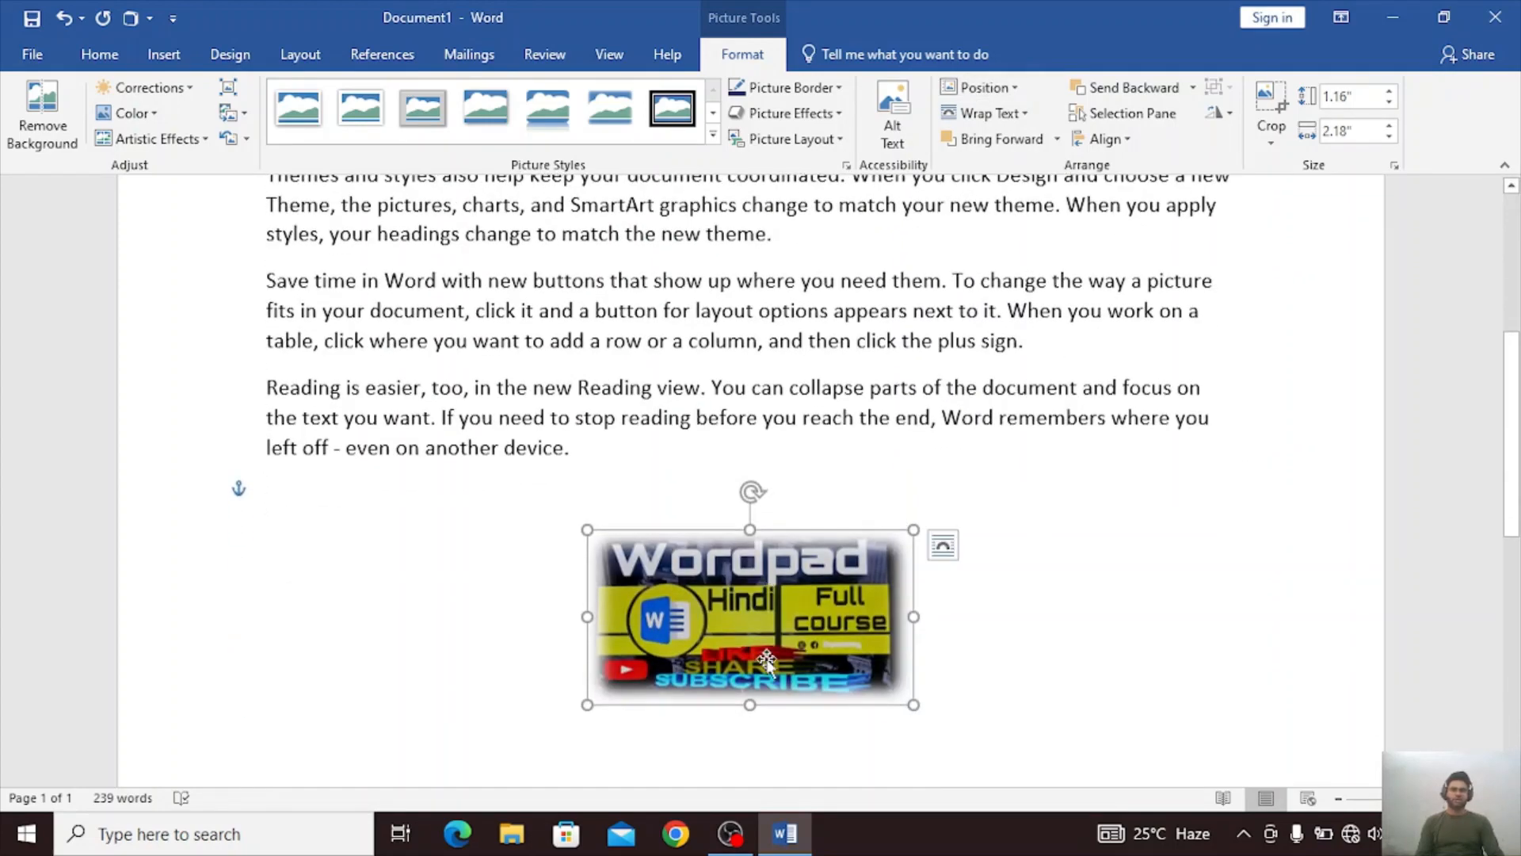
scroll(997, 604, "down", 8, "ctrl")
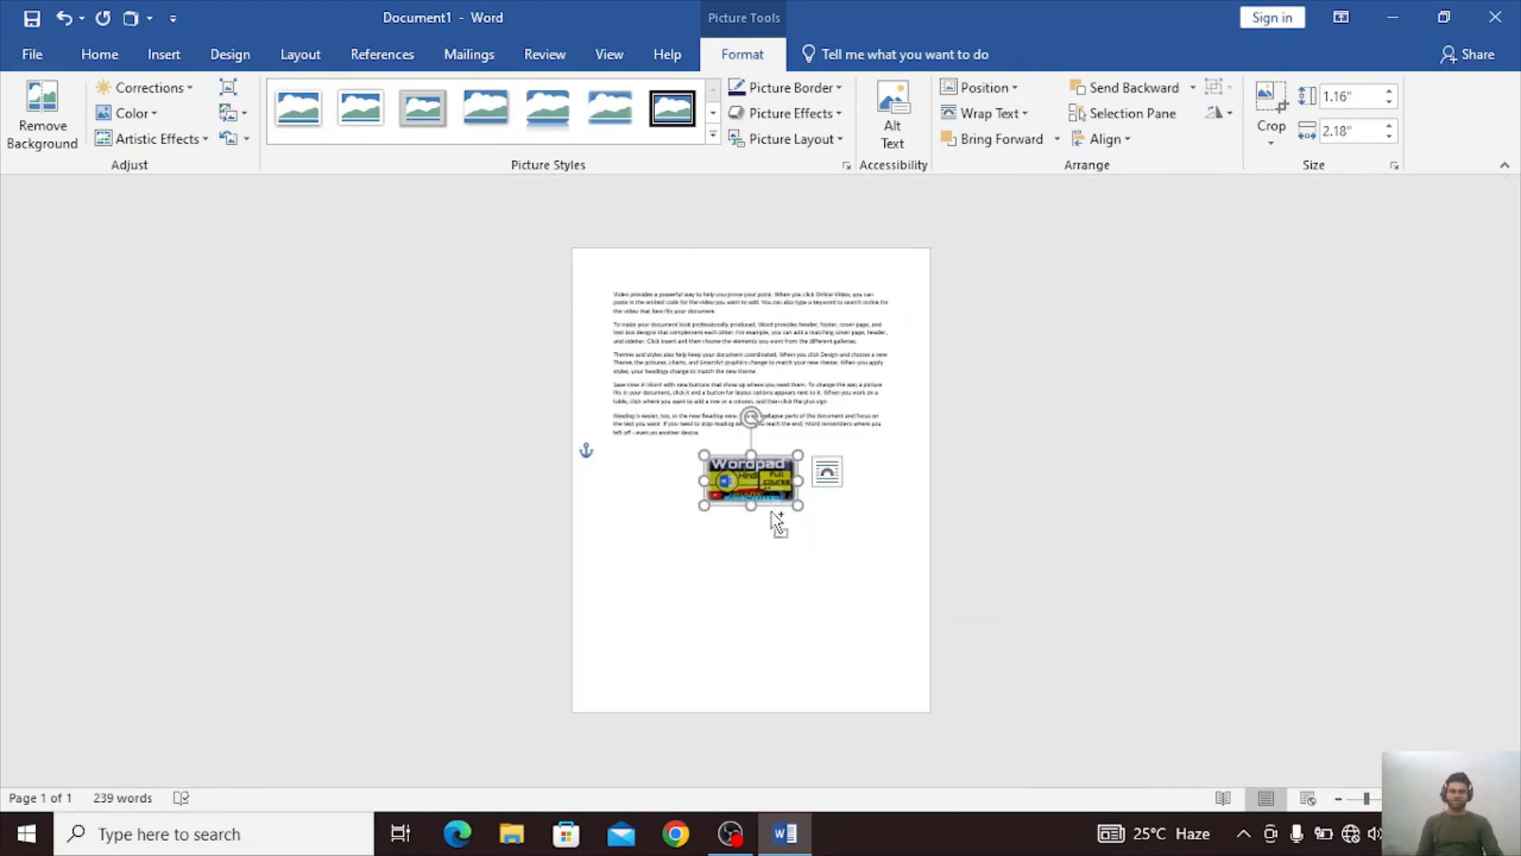
left_click(849, 593)
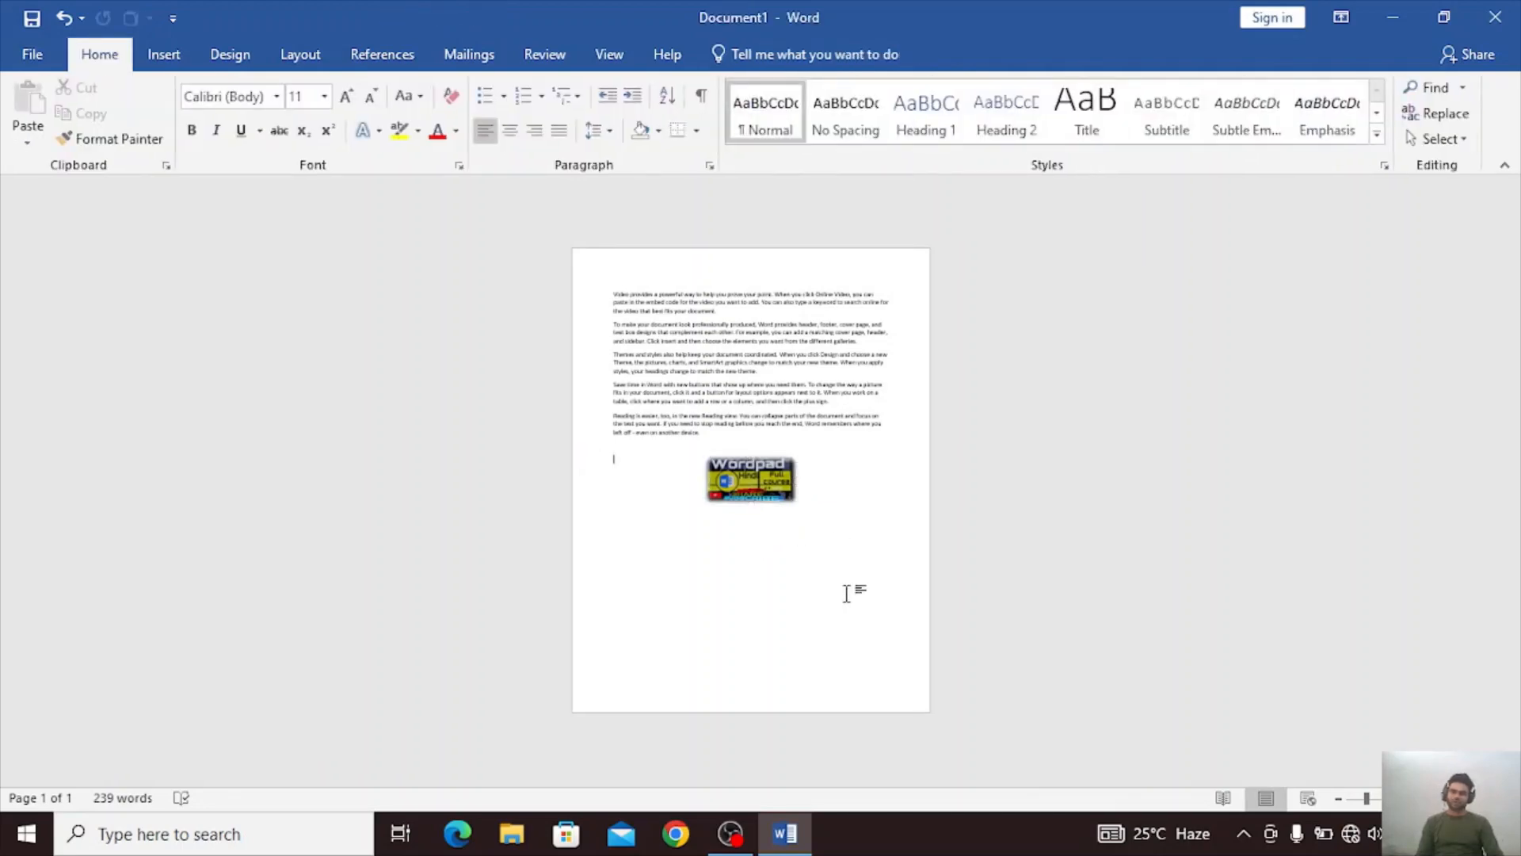
scroll(846, 593, "up", 6, "ctrl")
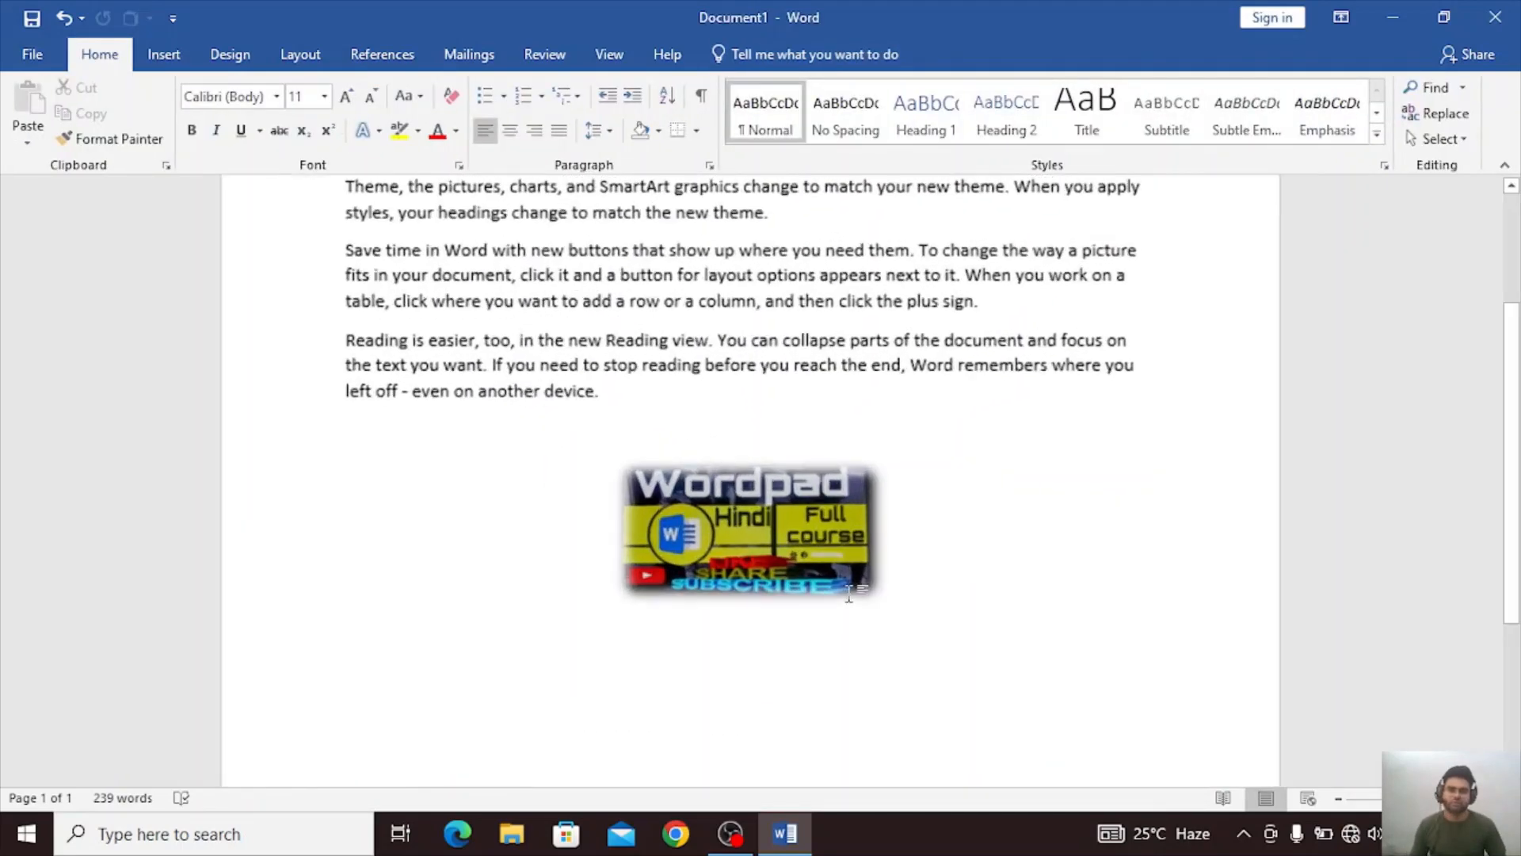
Move the Wordpad picture back to the top-left position of the page with text wrapping, and deselect it.
left_click(803, 572)
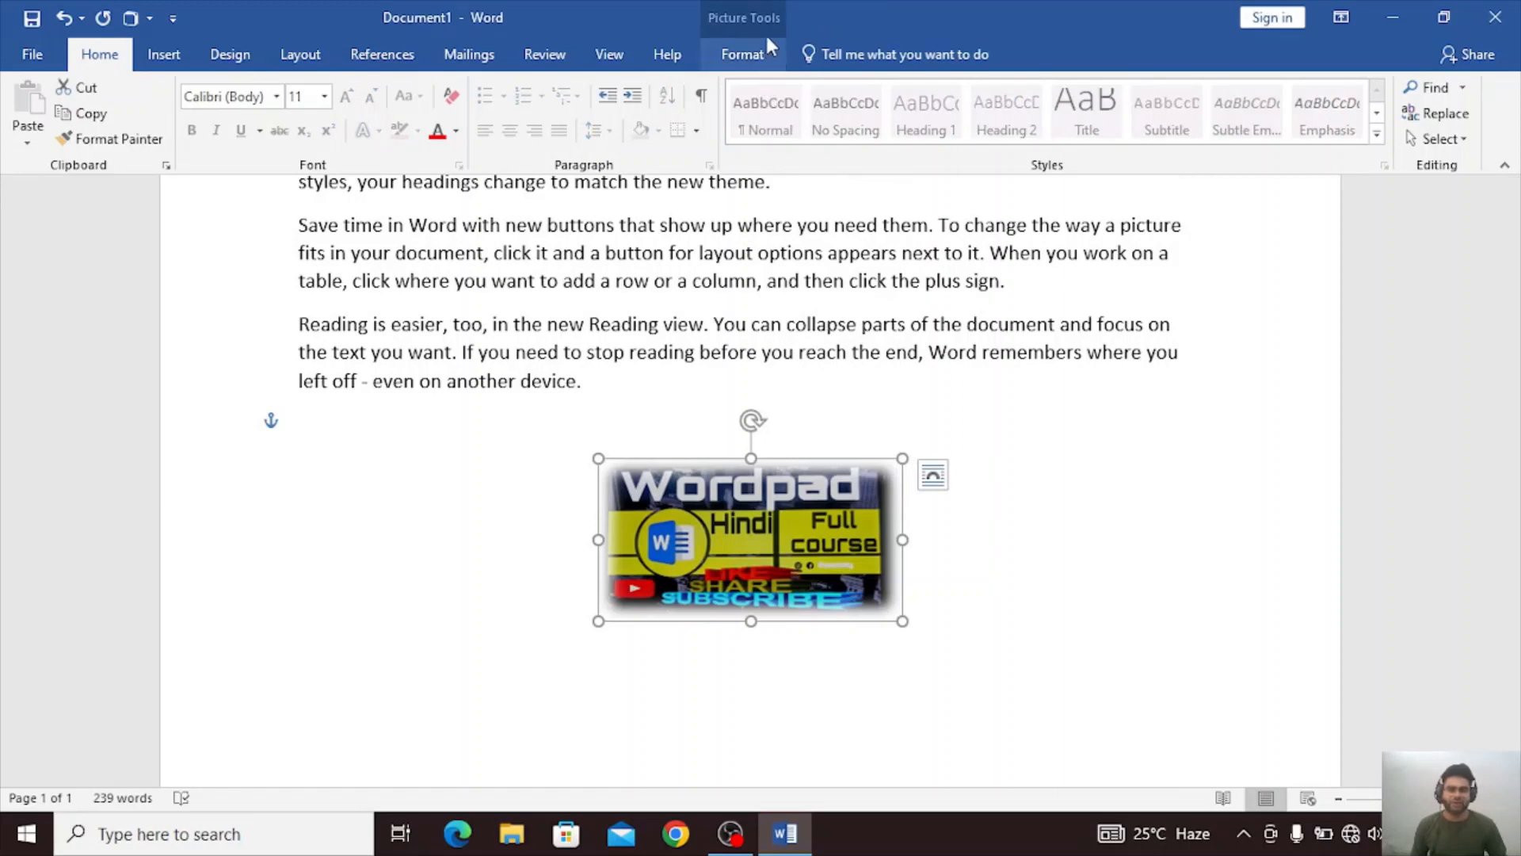
left_click(759, 57)
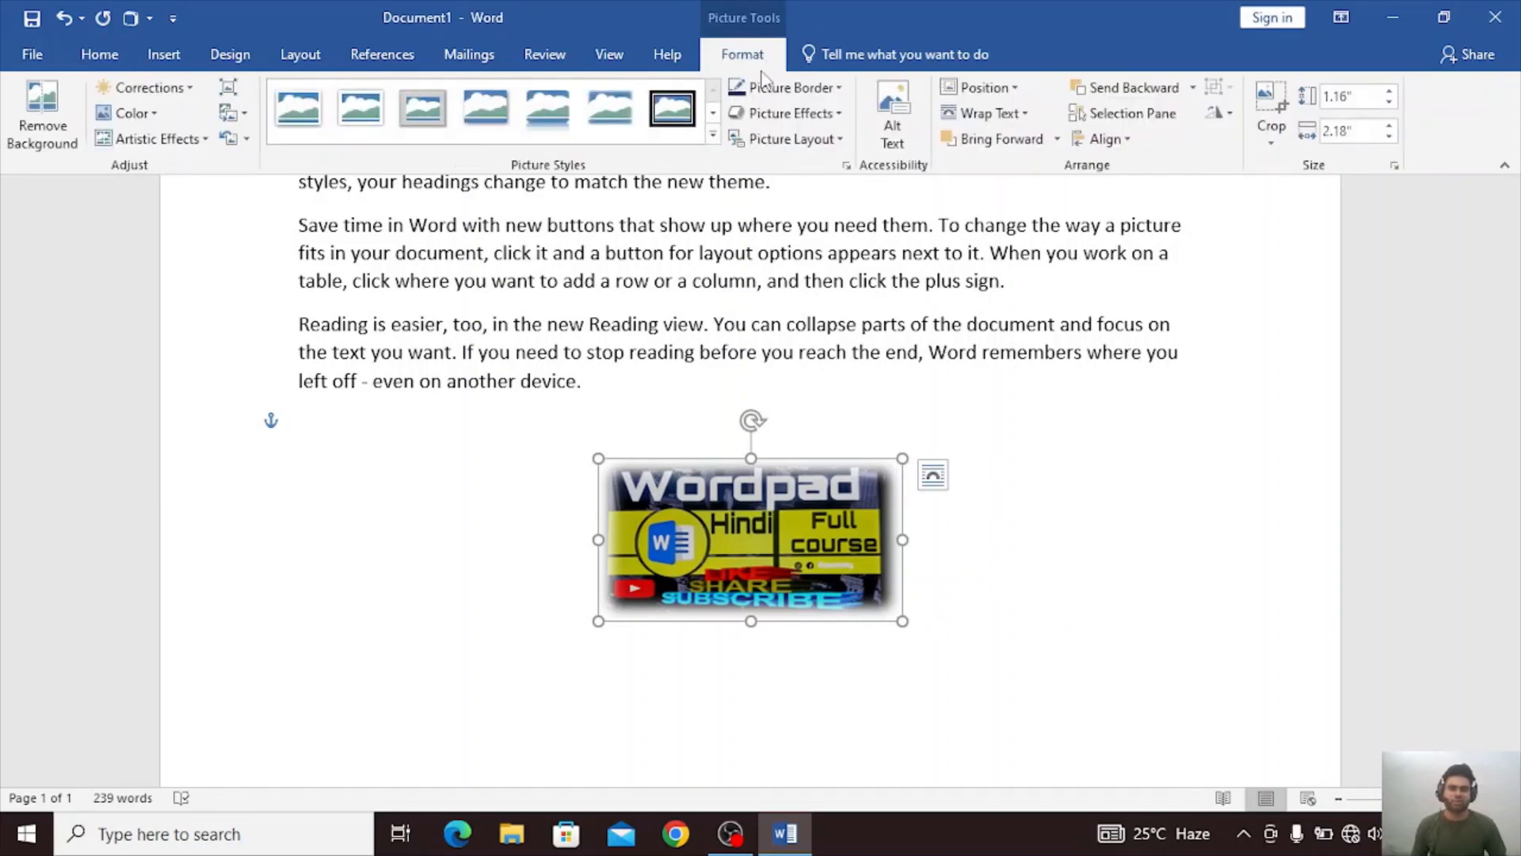
left_click(977, 88)
left_click(990, 255)
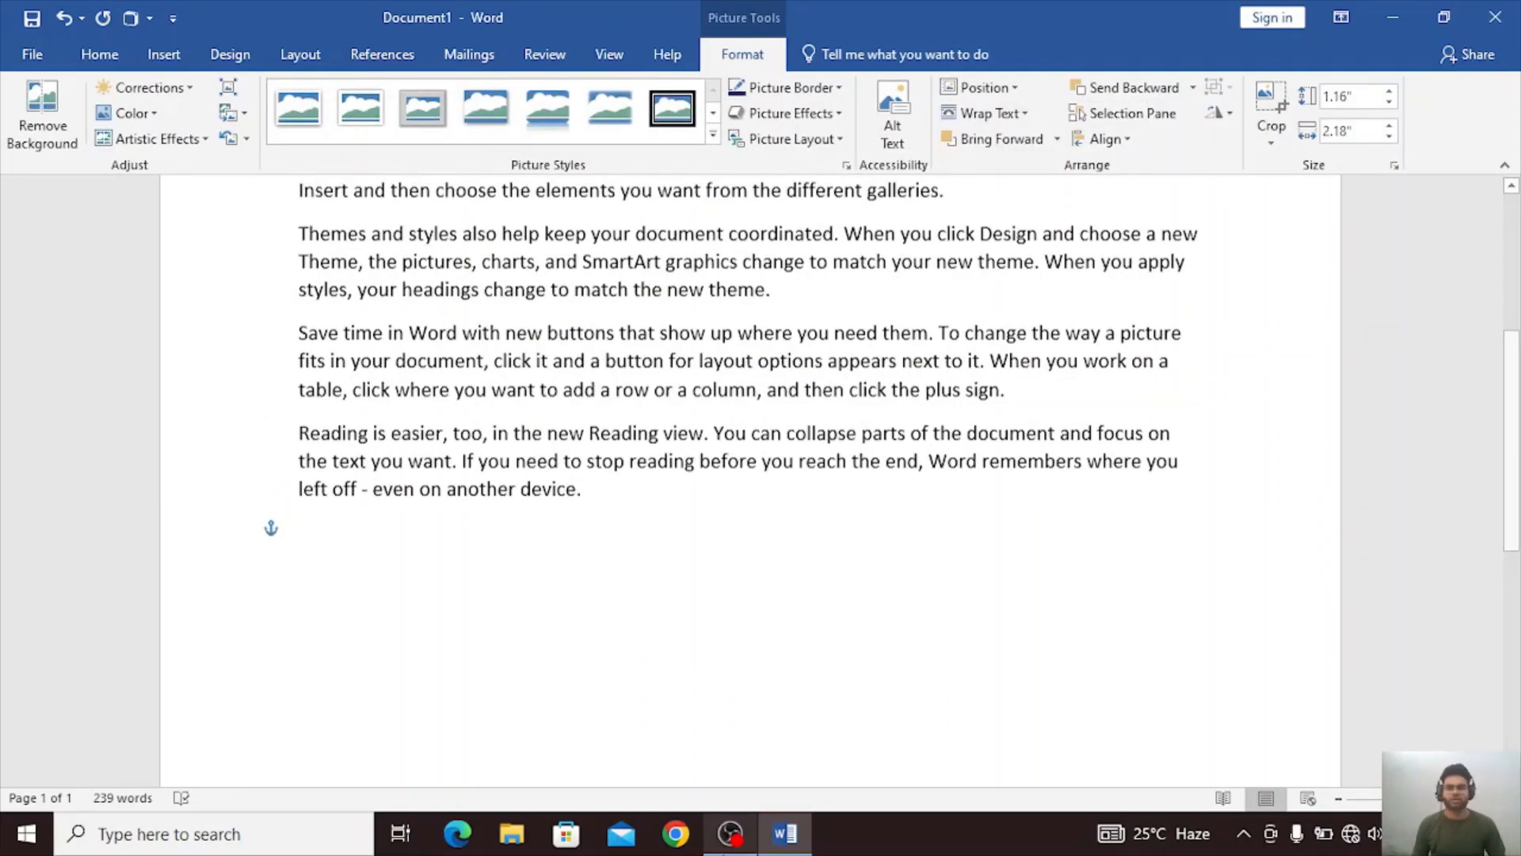
scroll(733, 695, "up", 5)
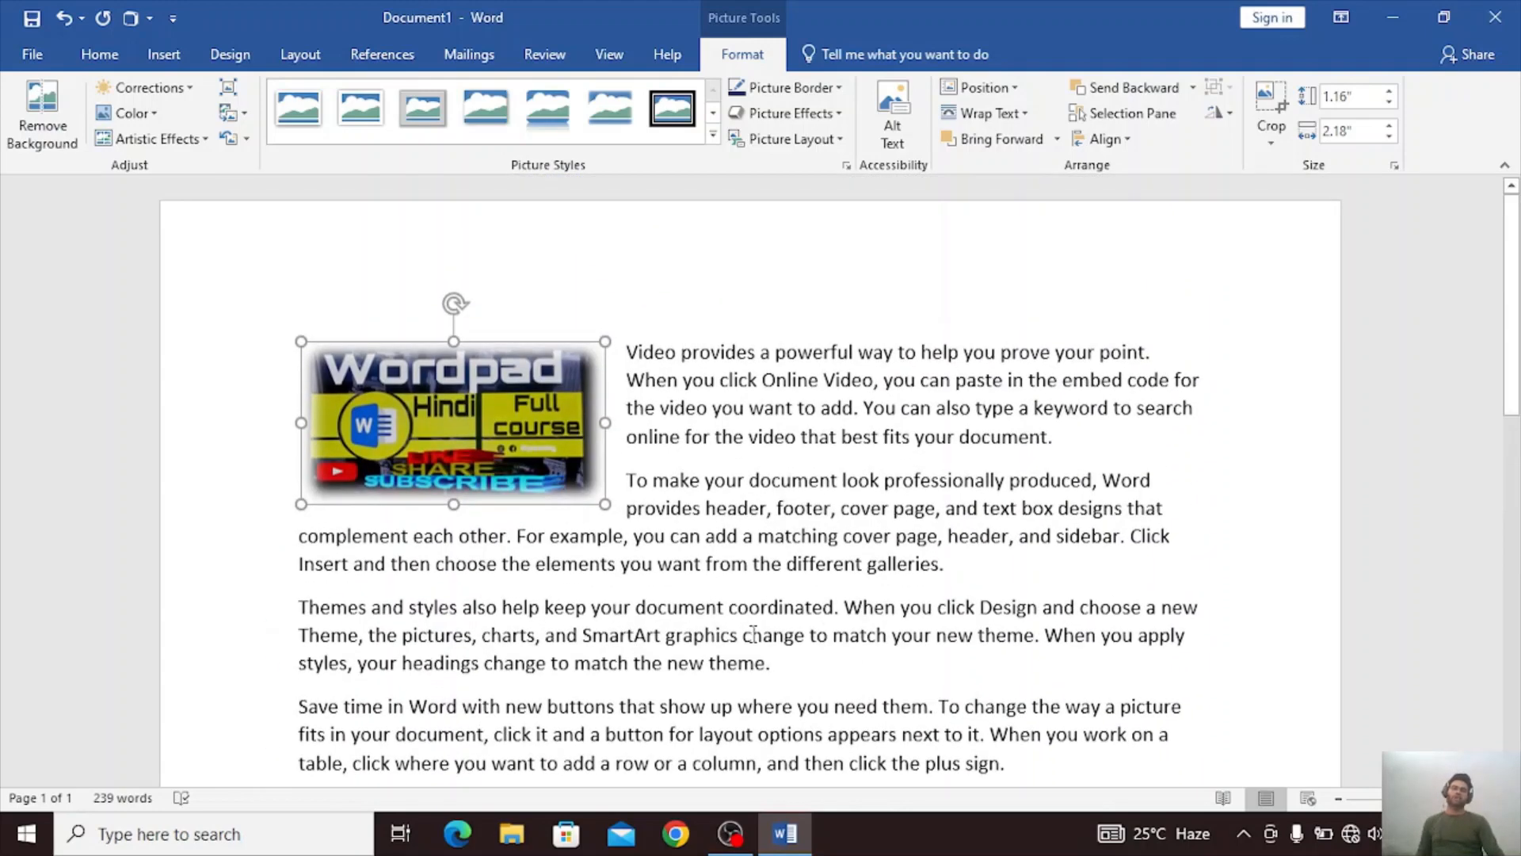
left_click(855, 281)
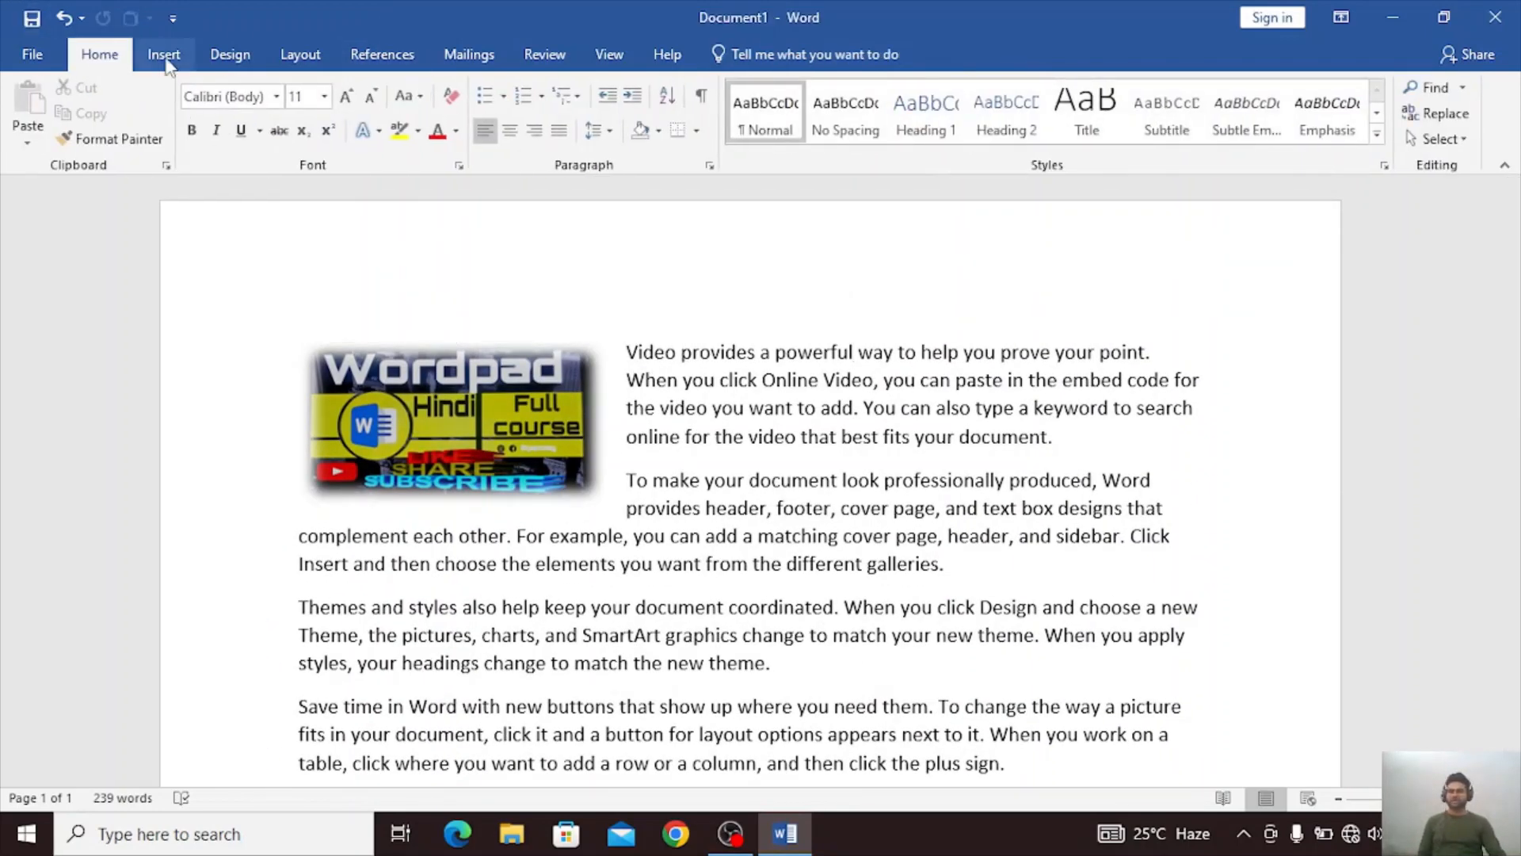
Try to open the online picture search.
left_click(166, 55)
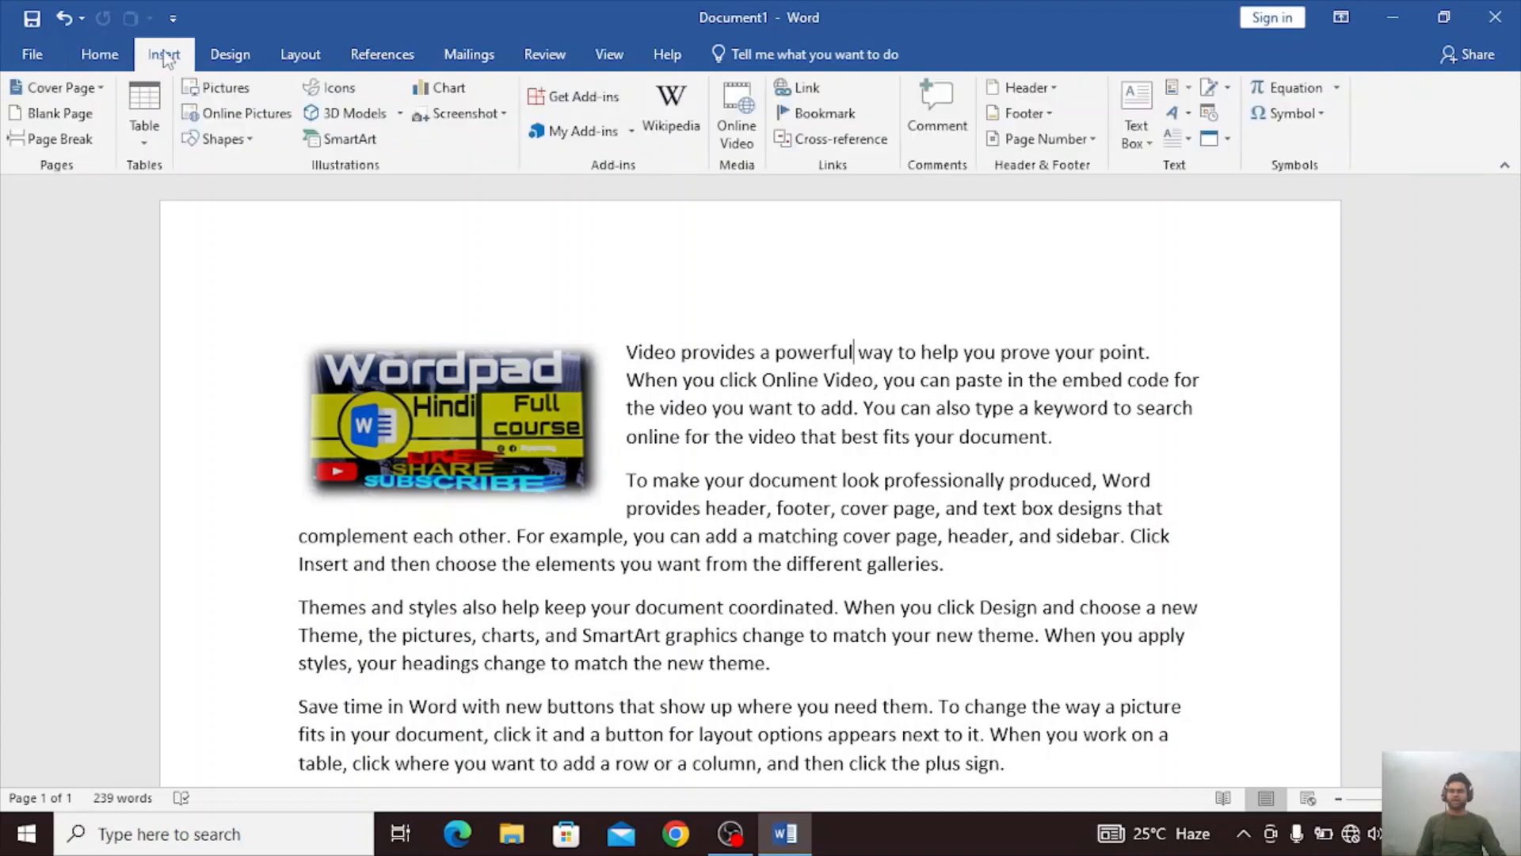
left_click(214, 118)
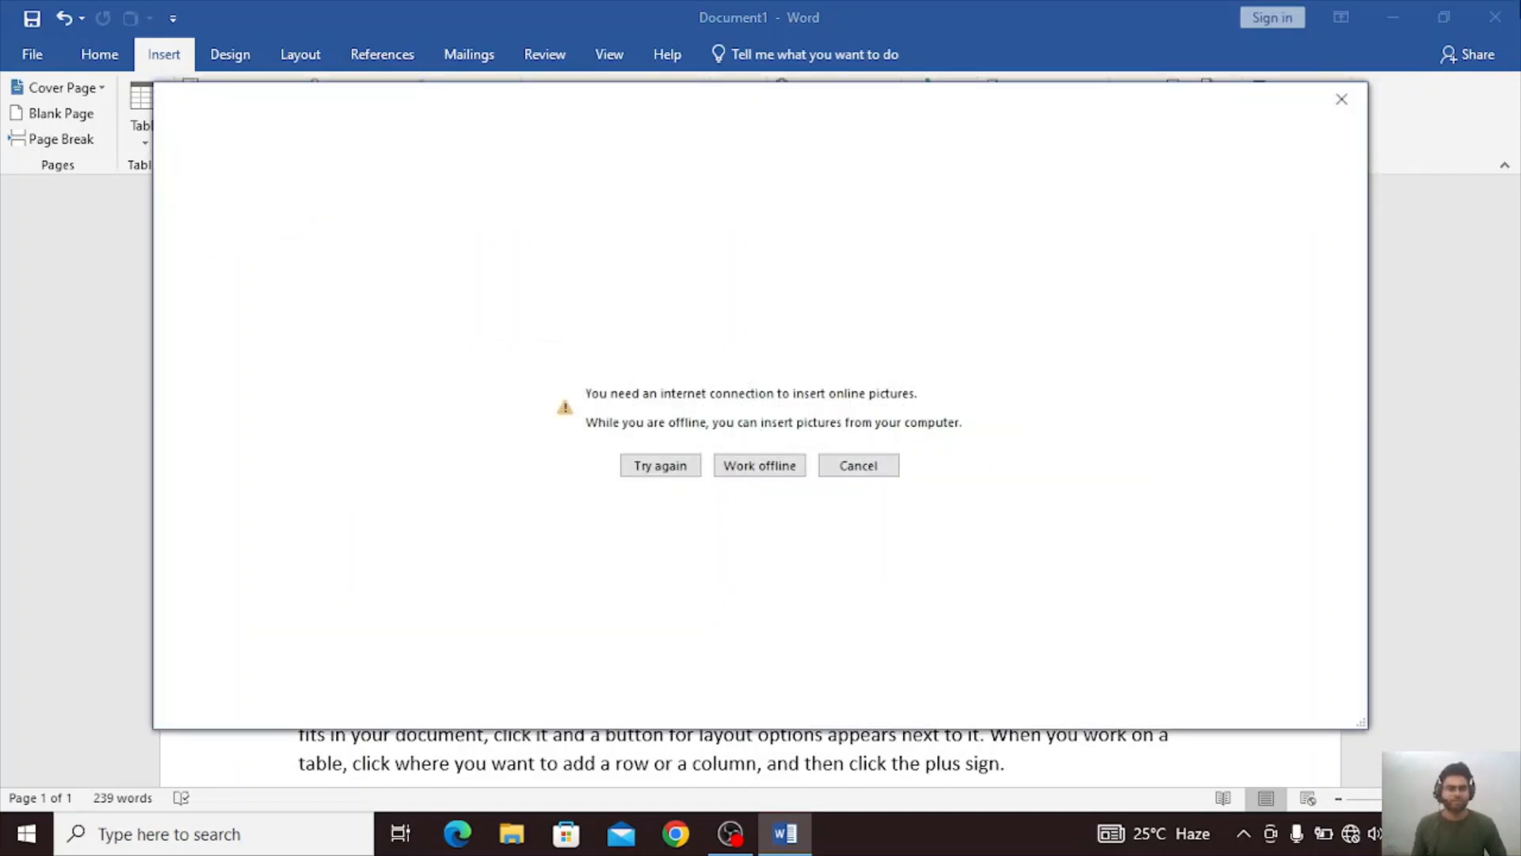
left_click(1346, 98)
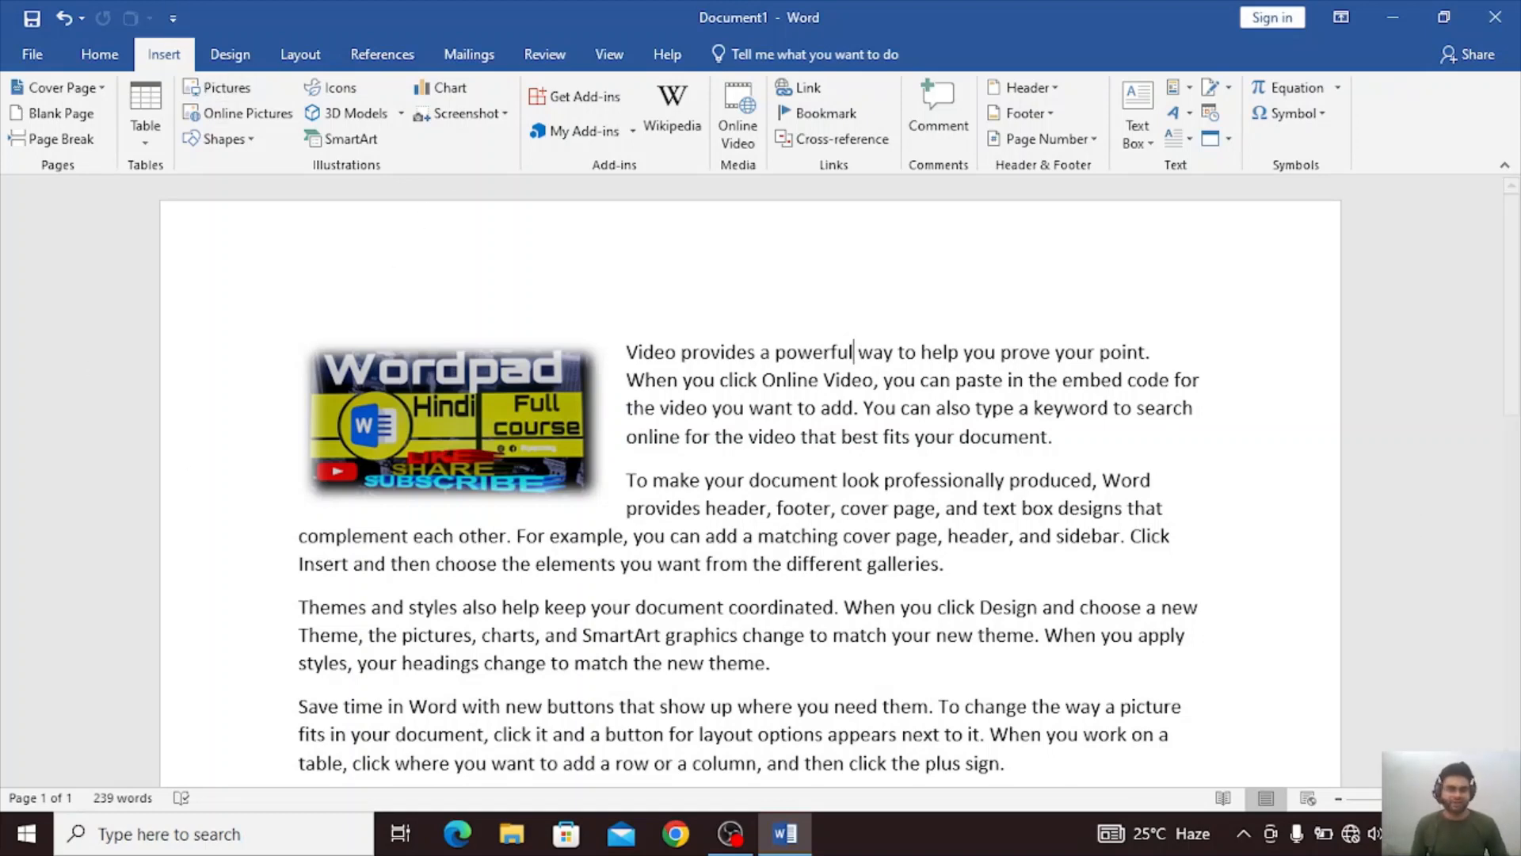
Connect the computer to the Wi-Fi network "iPhone".
left_click(1496, 834)
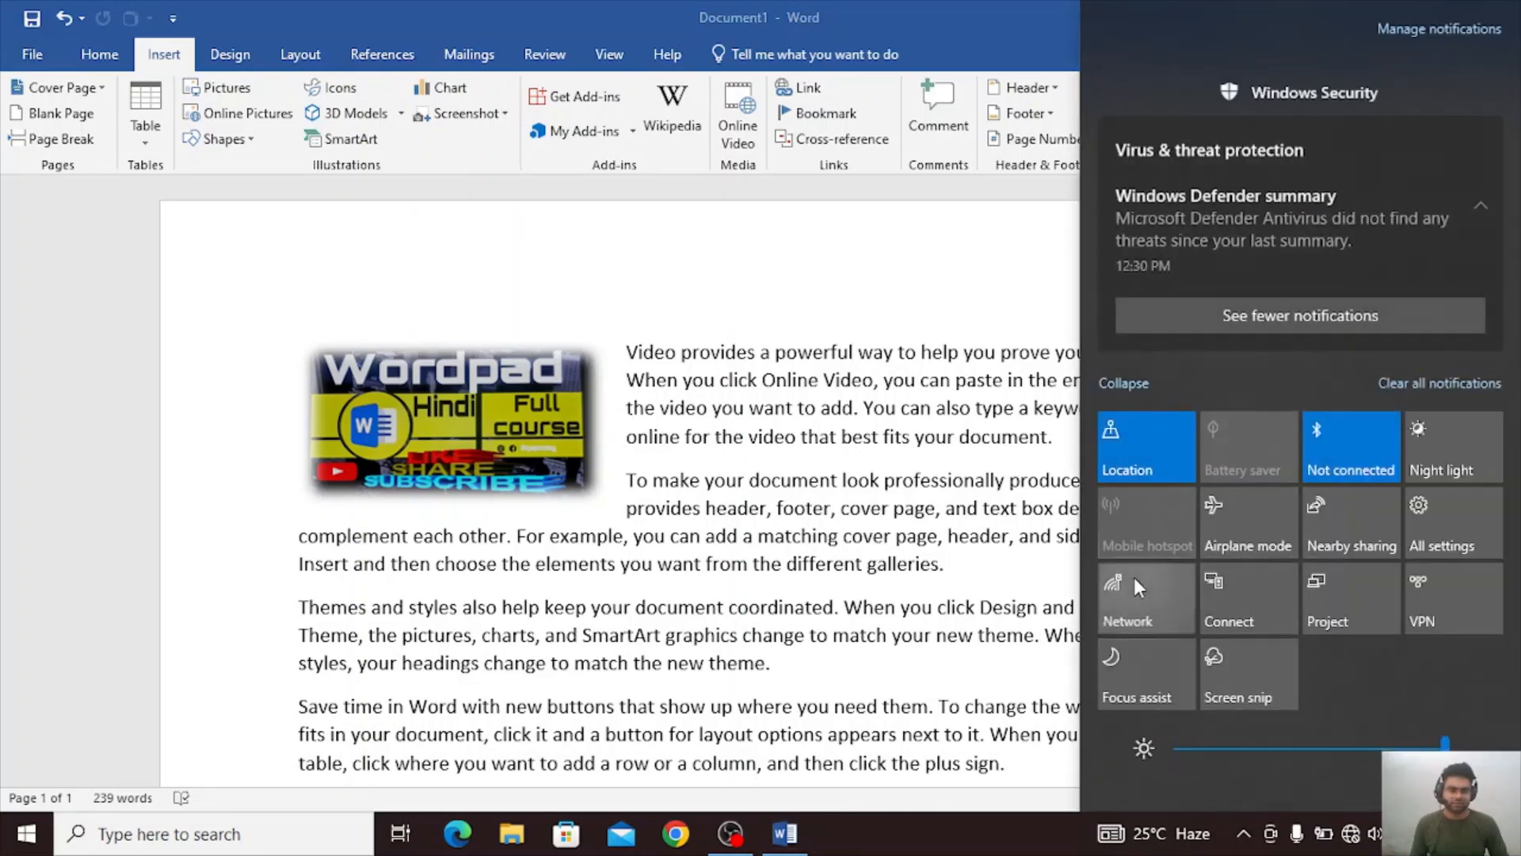
left_click(1134, 577)
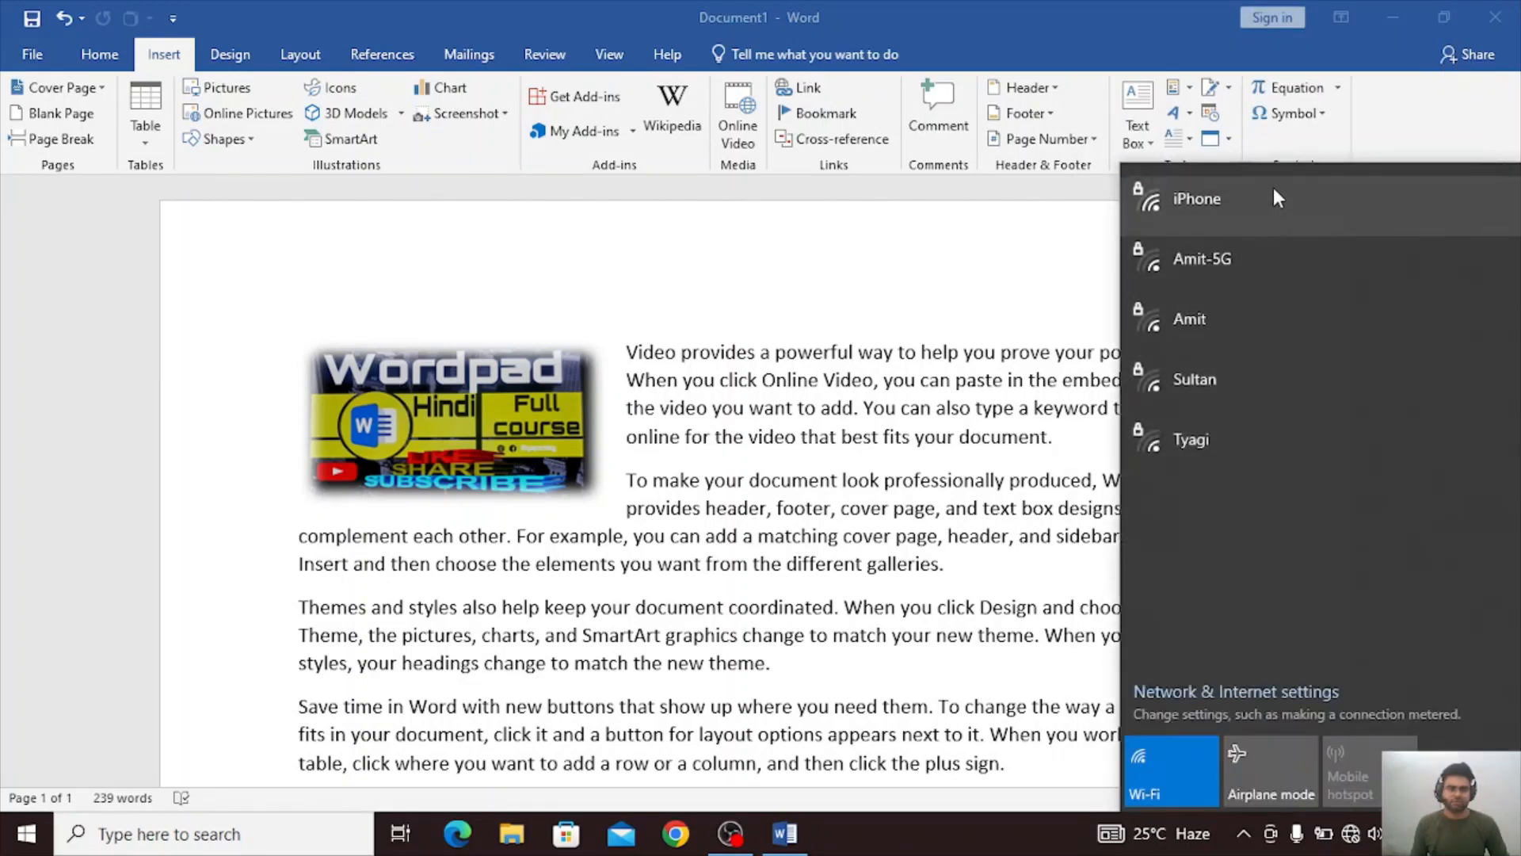
left_click(1272, 186)
left_click(1371, 298)
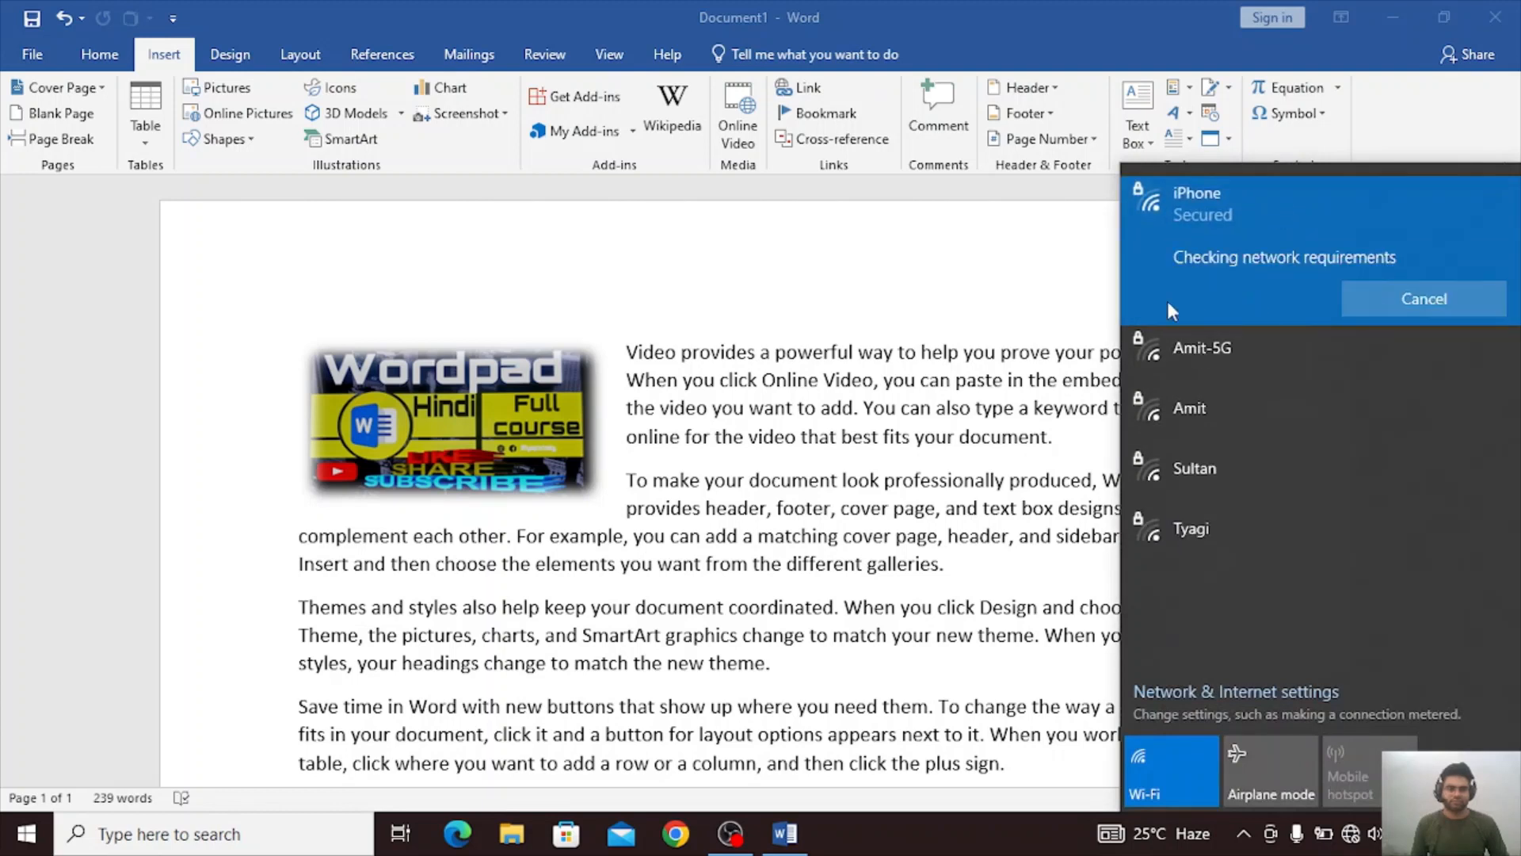
left_click(978, 272)
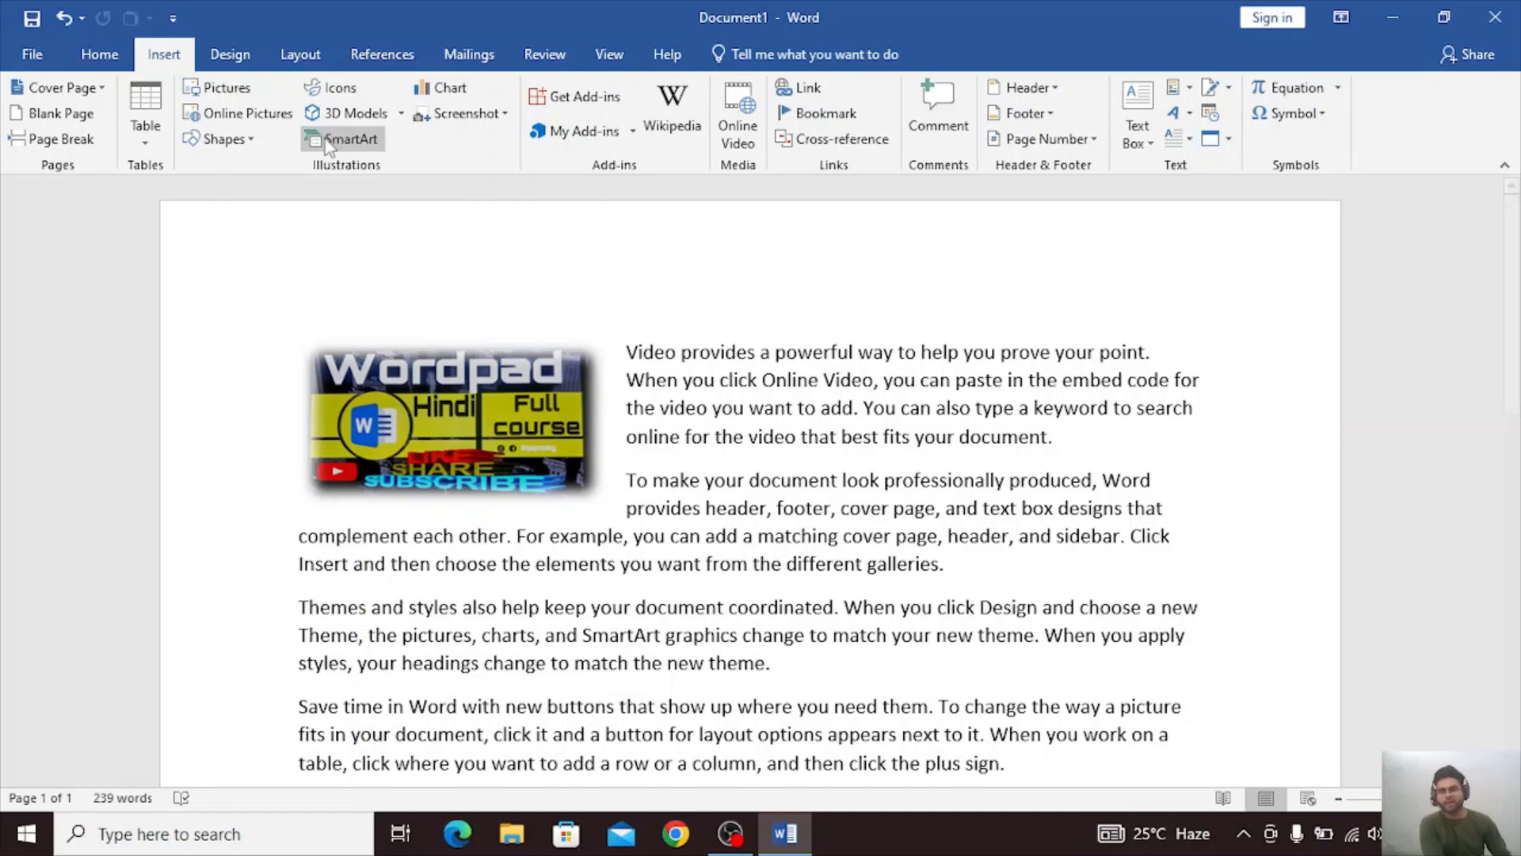
Search online pictures for "CAR" and try to insert the red Tesla picture from the first row.
left_click(285, 113)
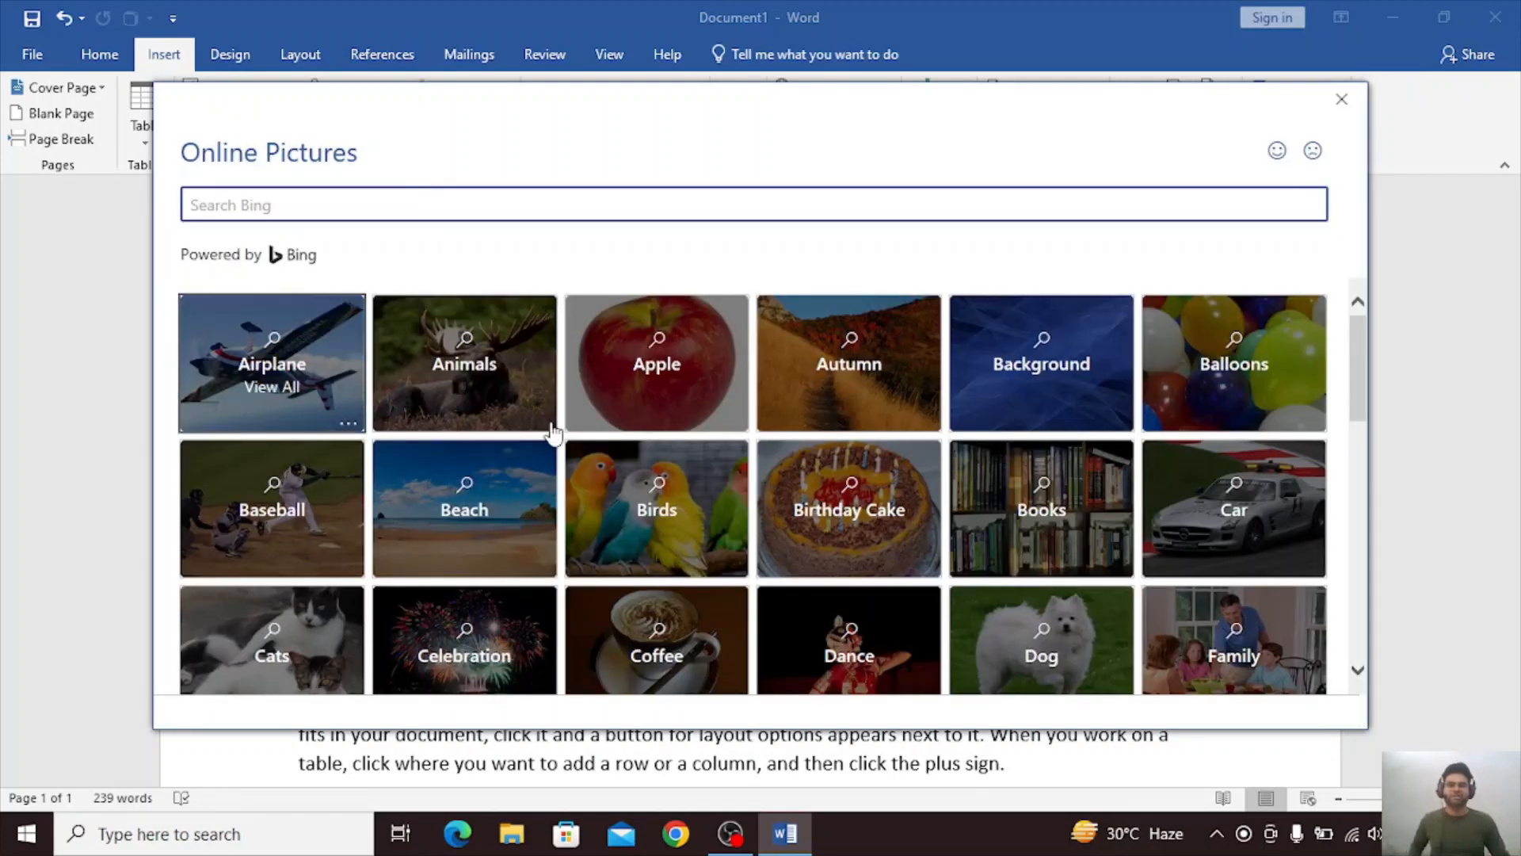
left_click(260, 198)
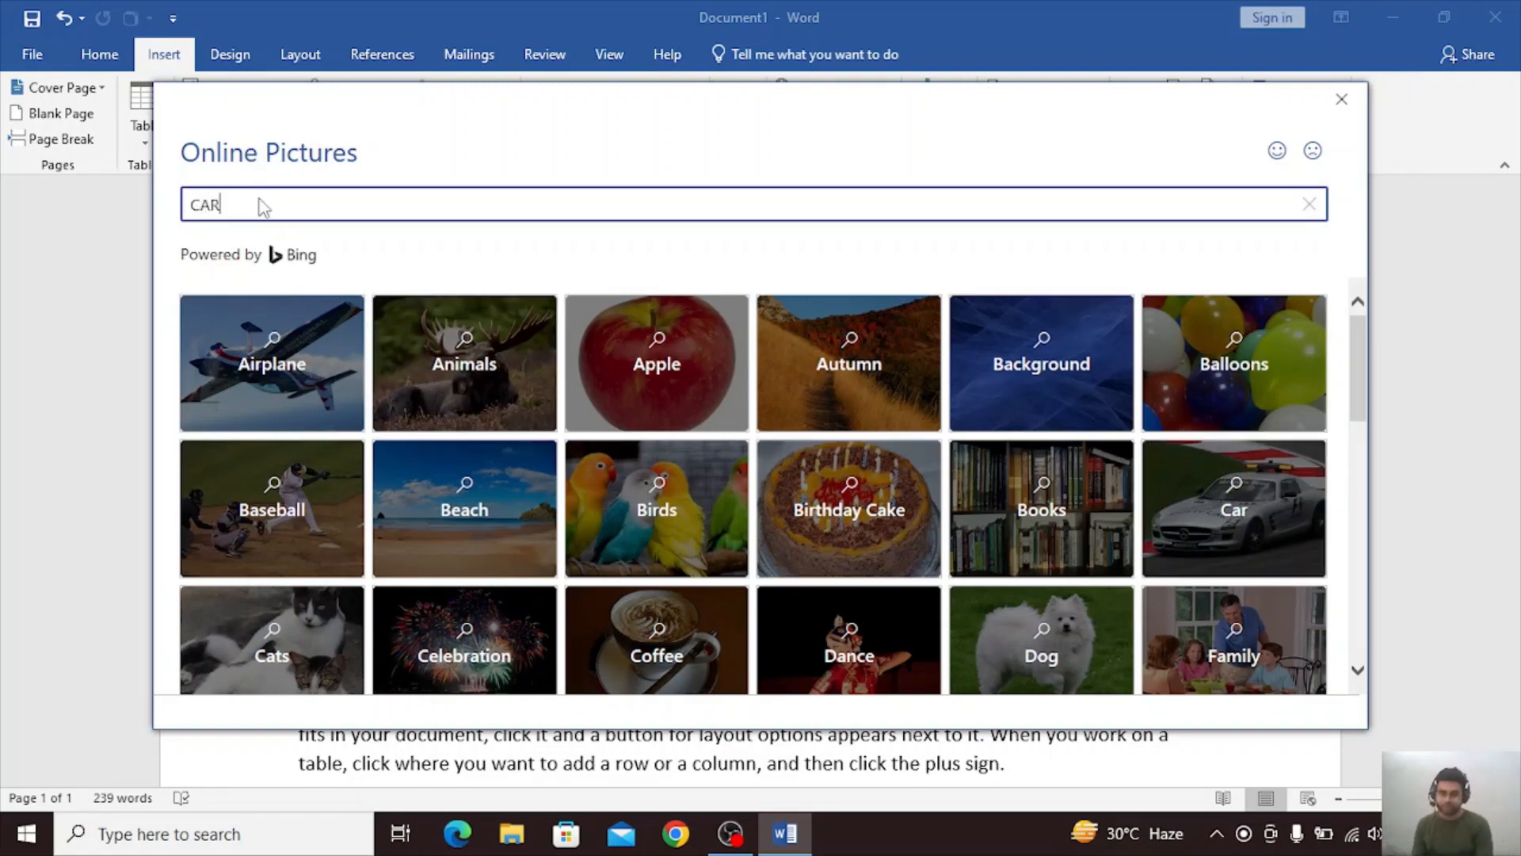
key("Return")
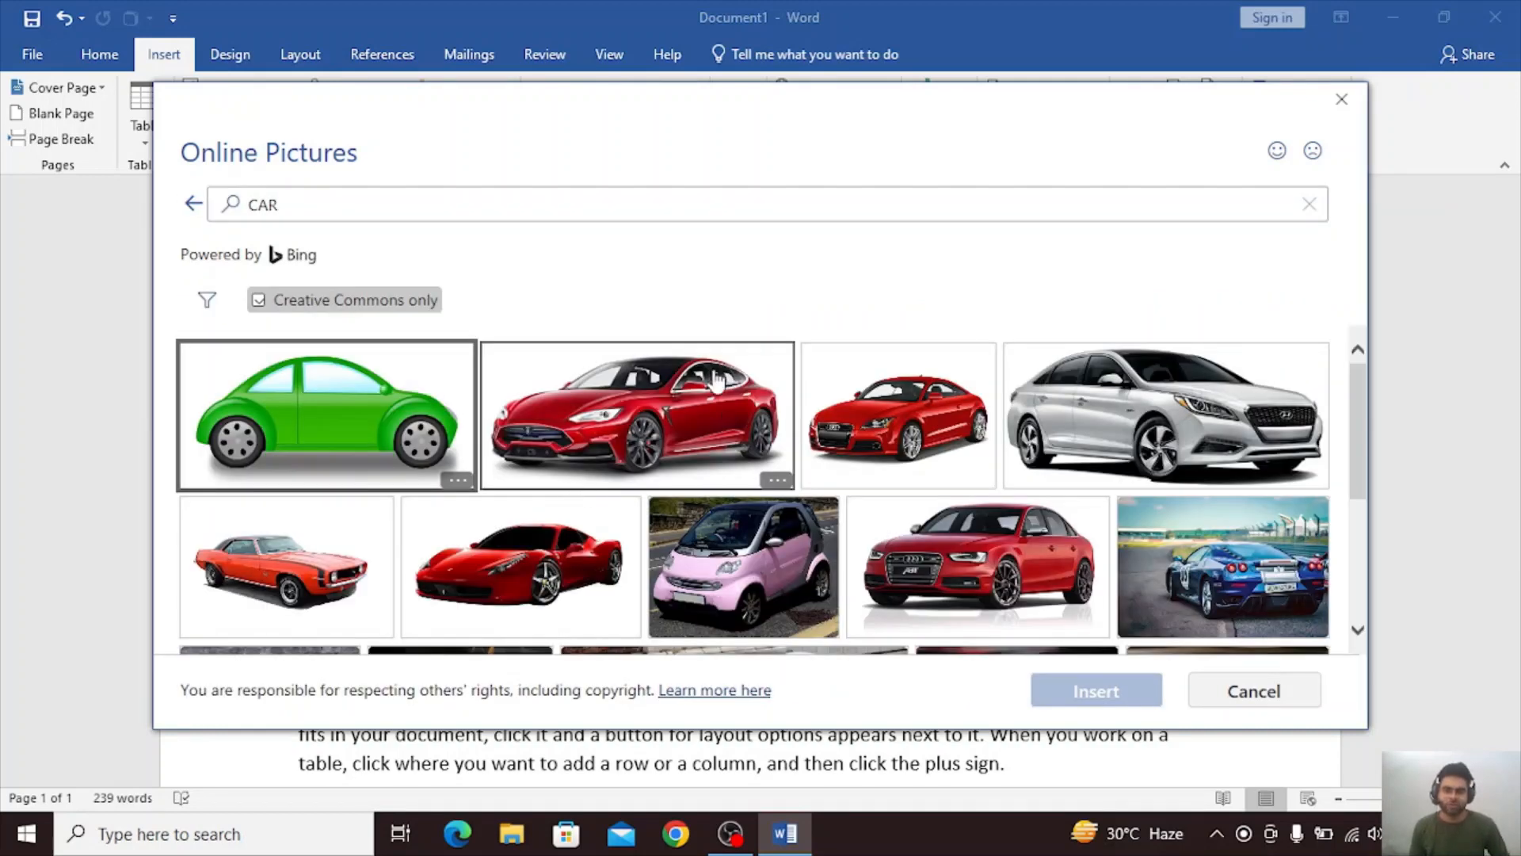
left_click(619, 422)
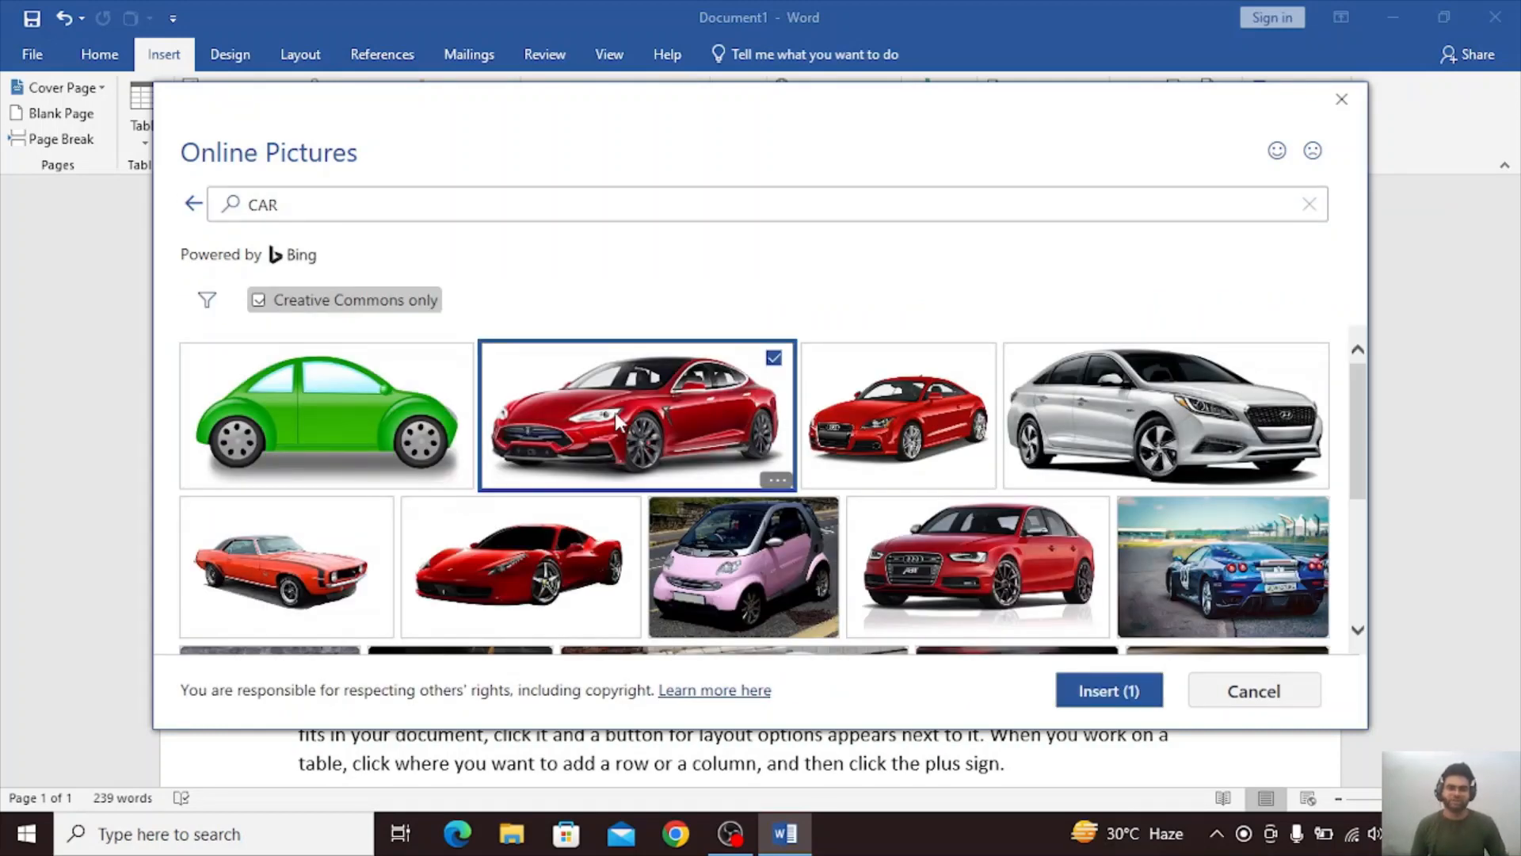
left_click(1109, 690)
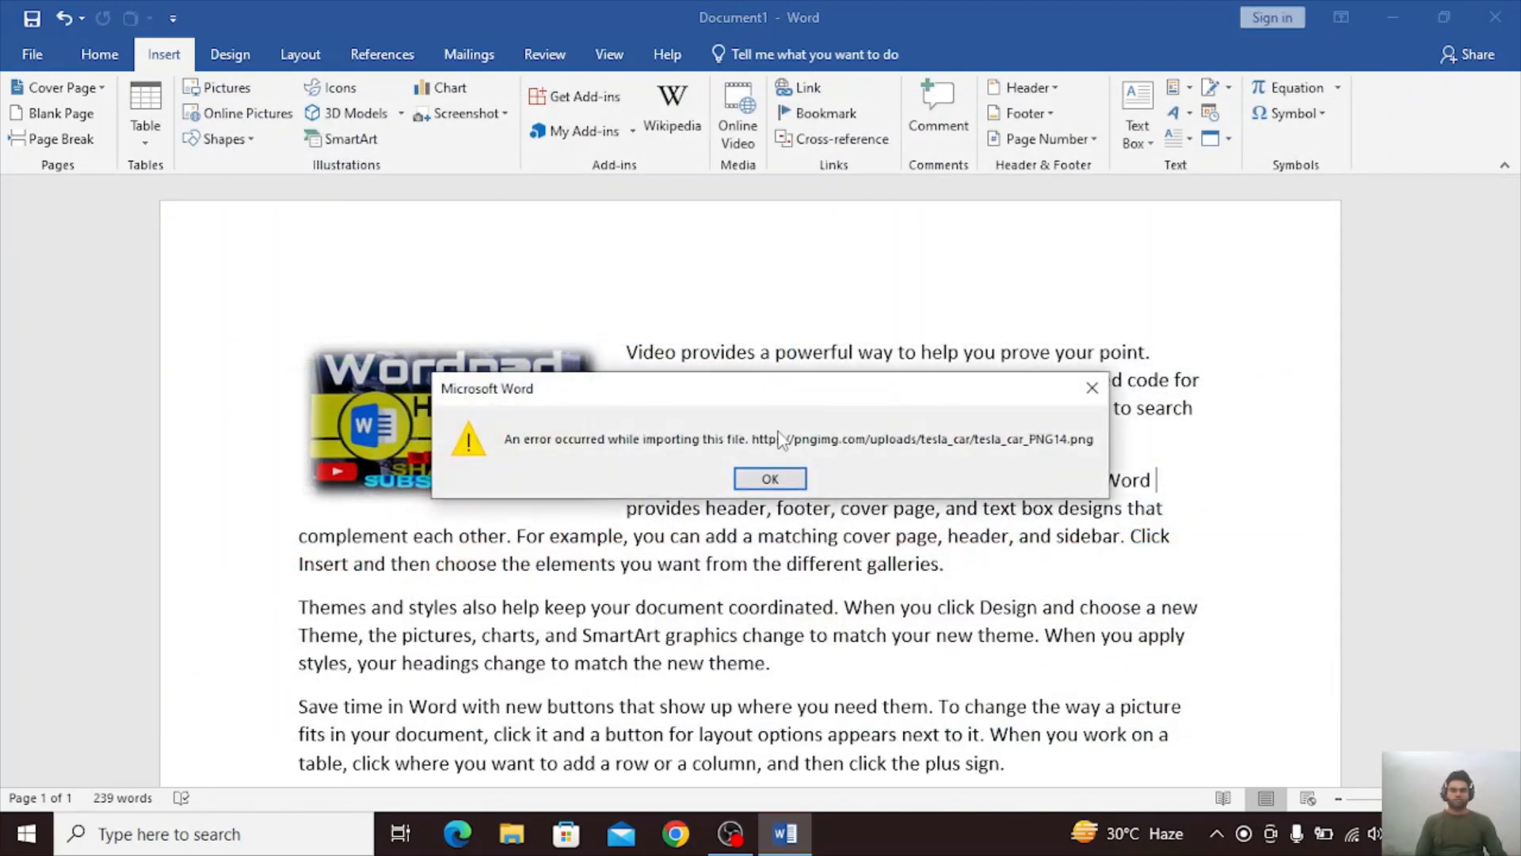
left_click(762, 479)
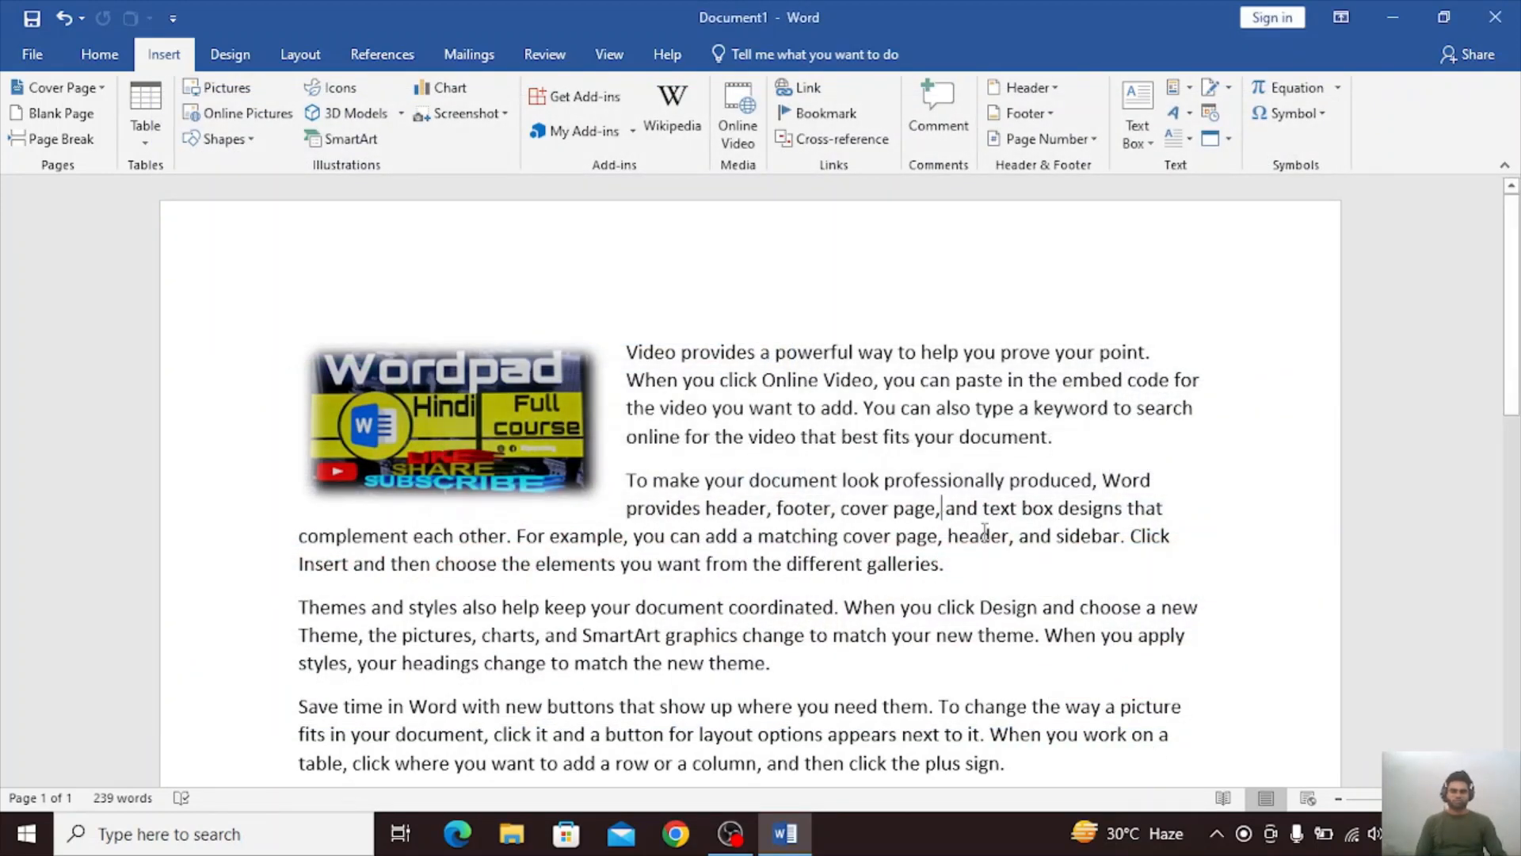
Insert the online picture of two ducklings on grass from the Animals category below the last paragraph.
scroll(984, 531, "down", 5)
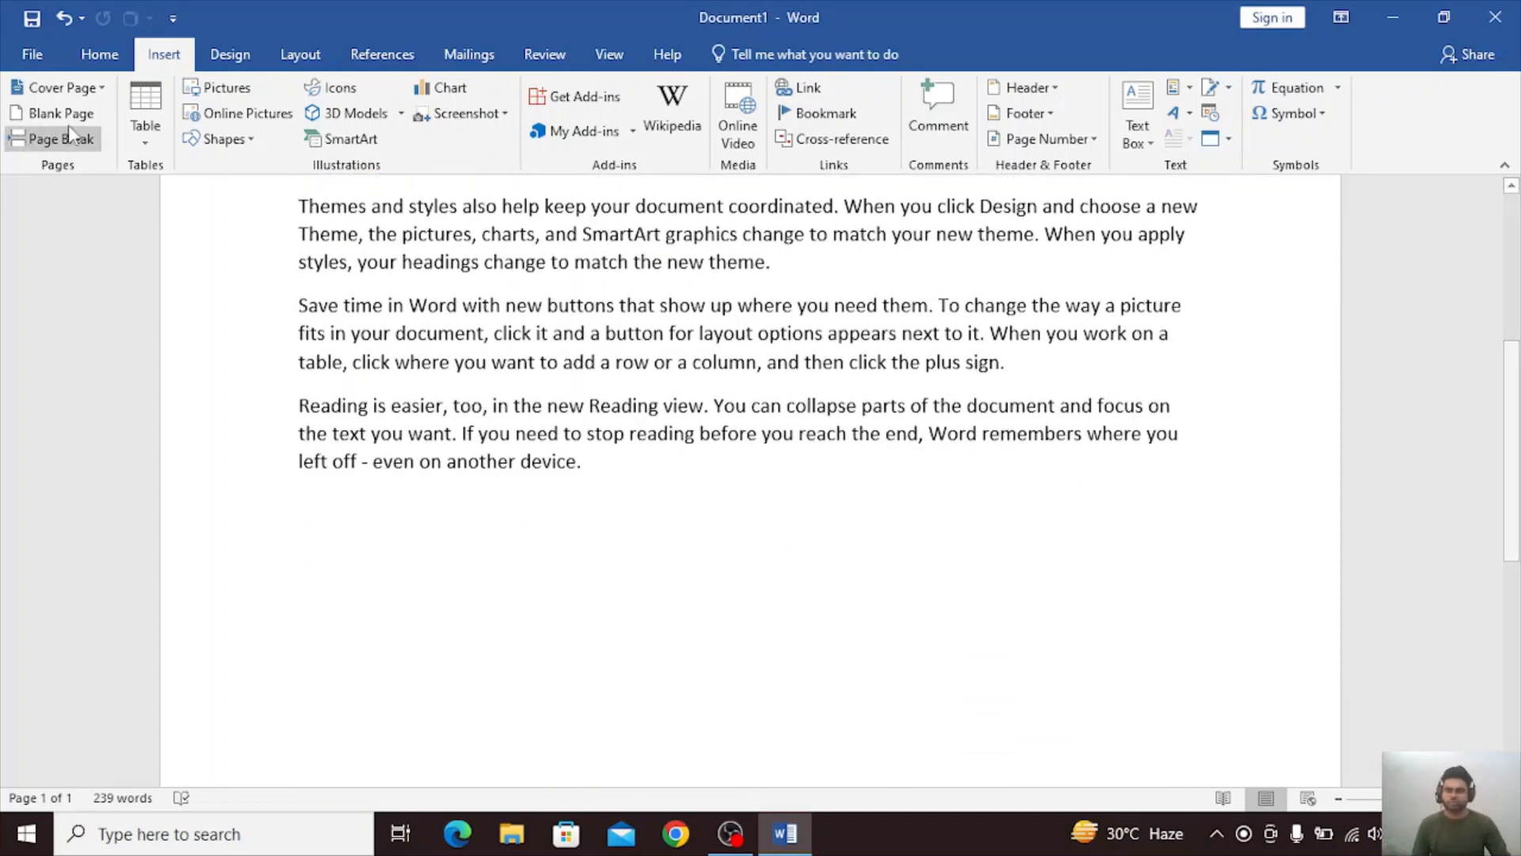
left_click(238, 112)
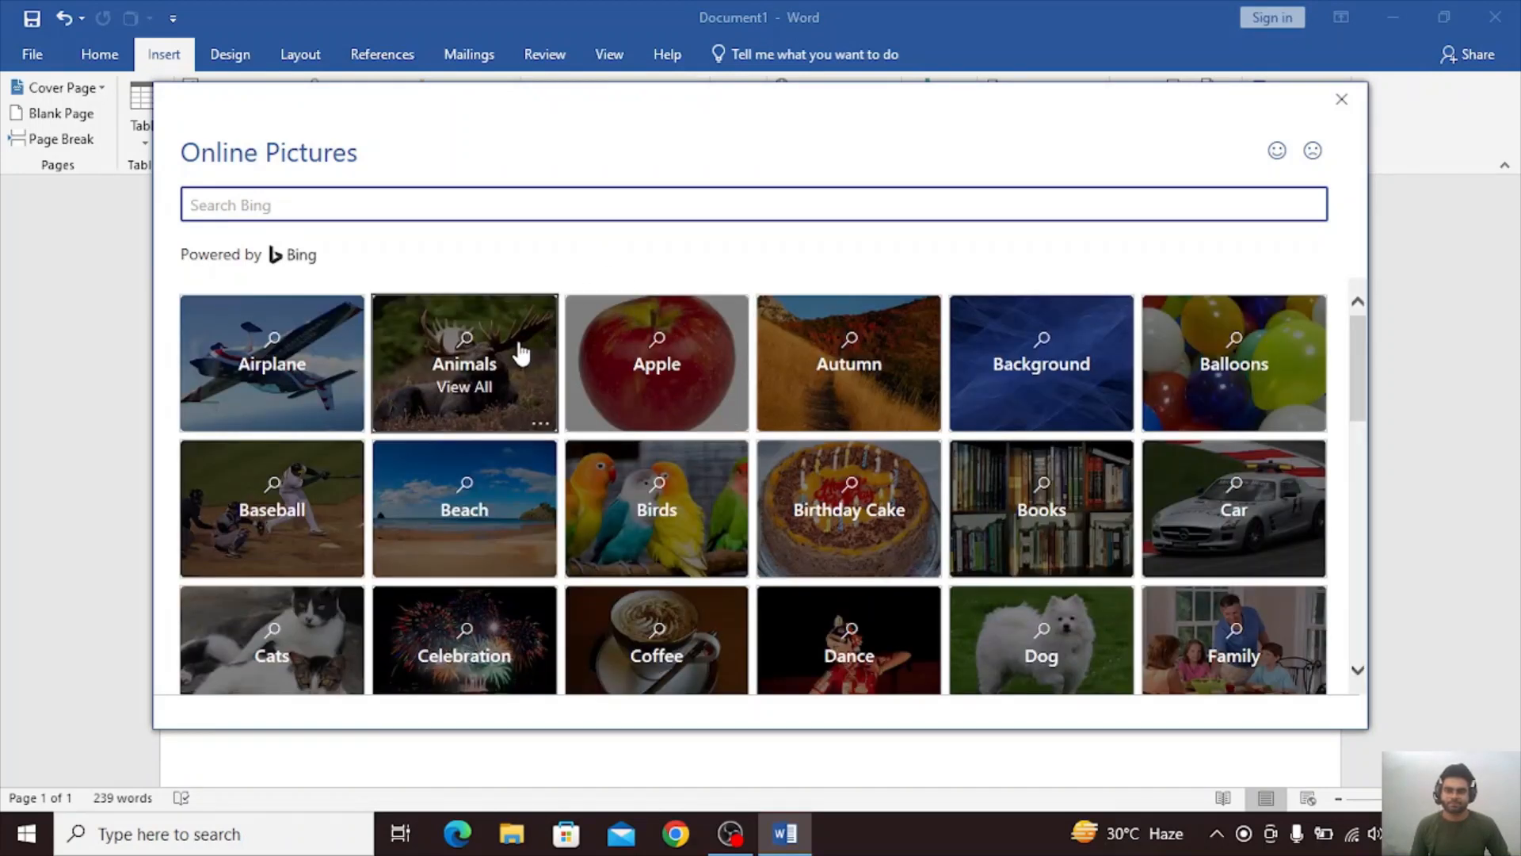
left_click(520, 353)
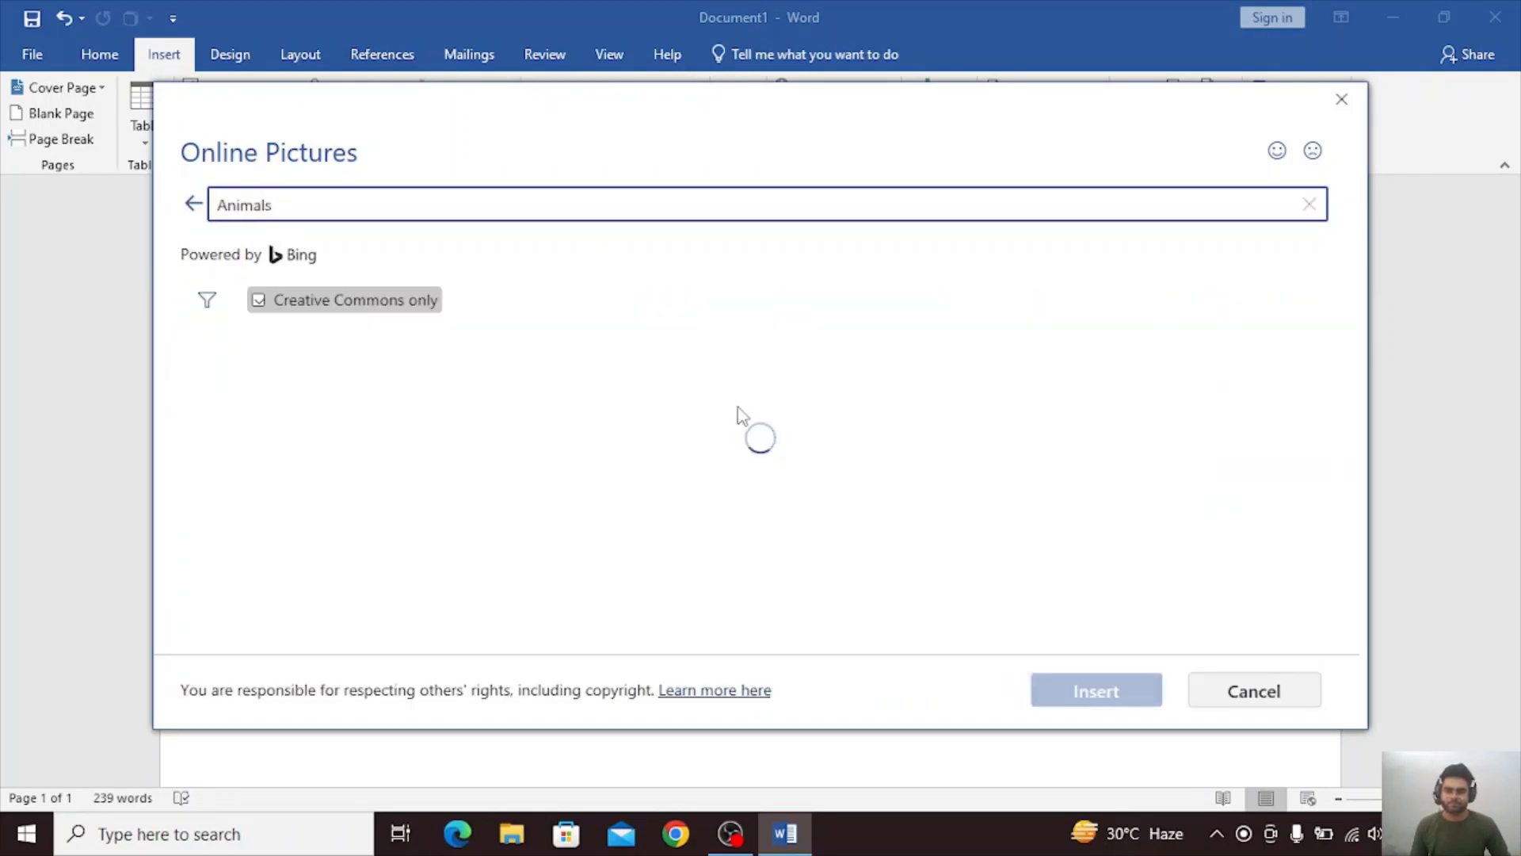
left_click(702, 467)
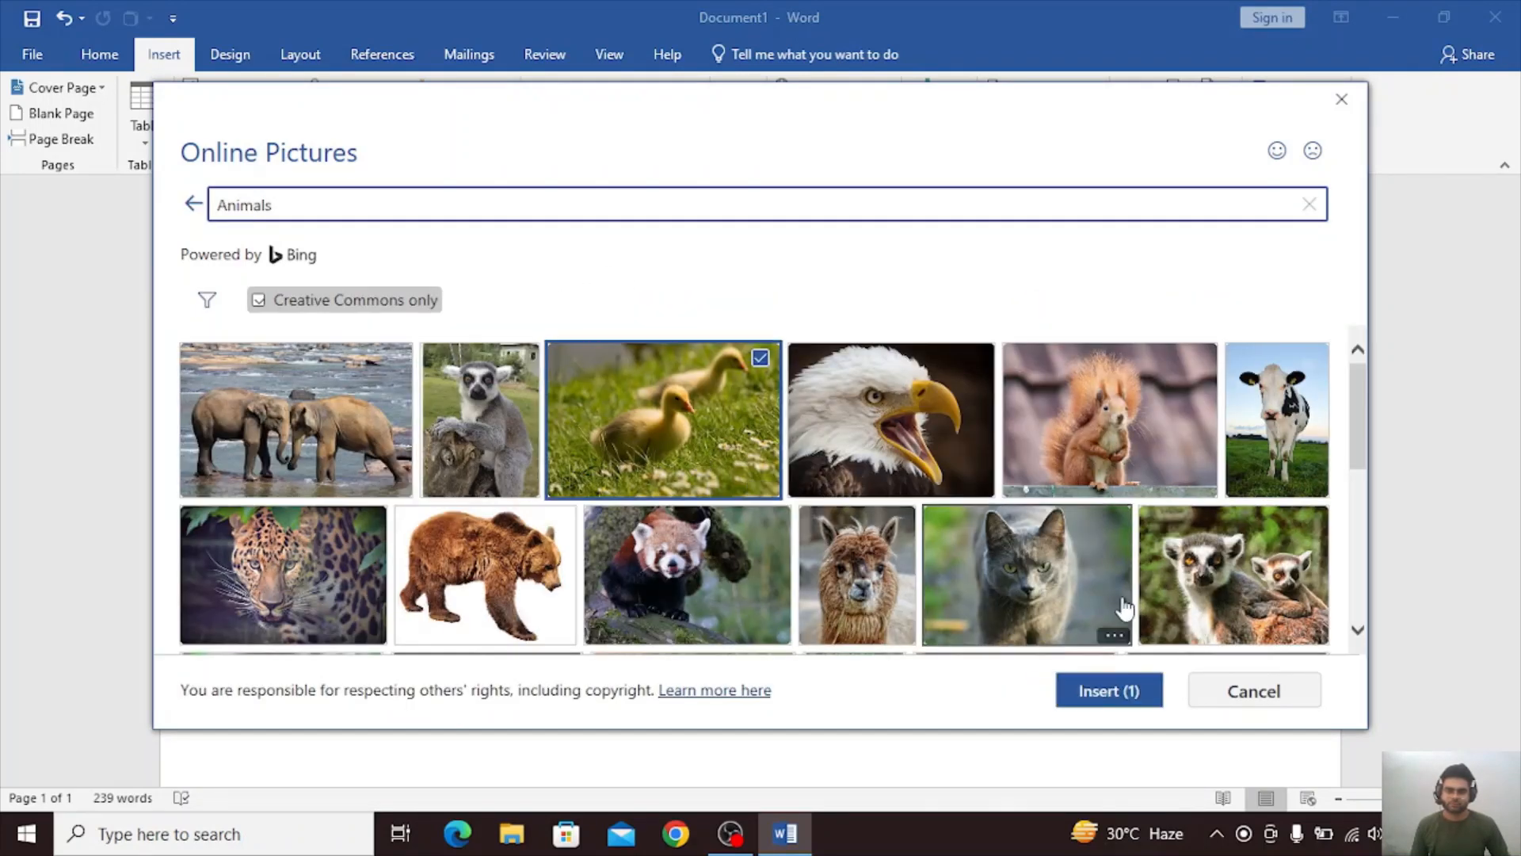
left_click(1112, 688)
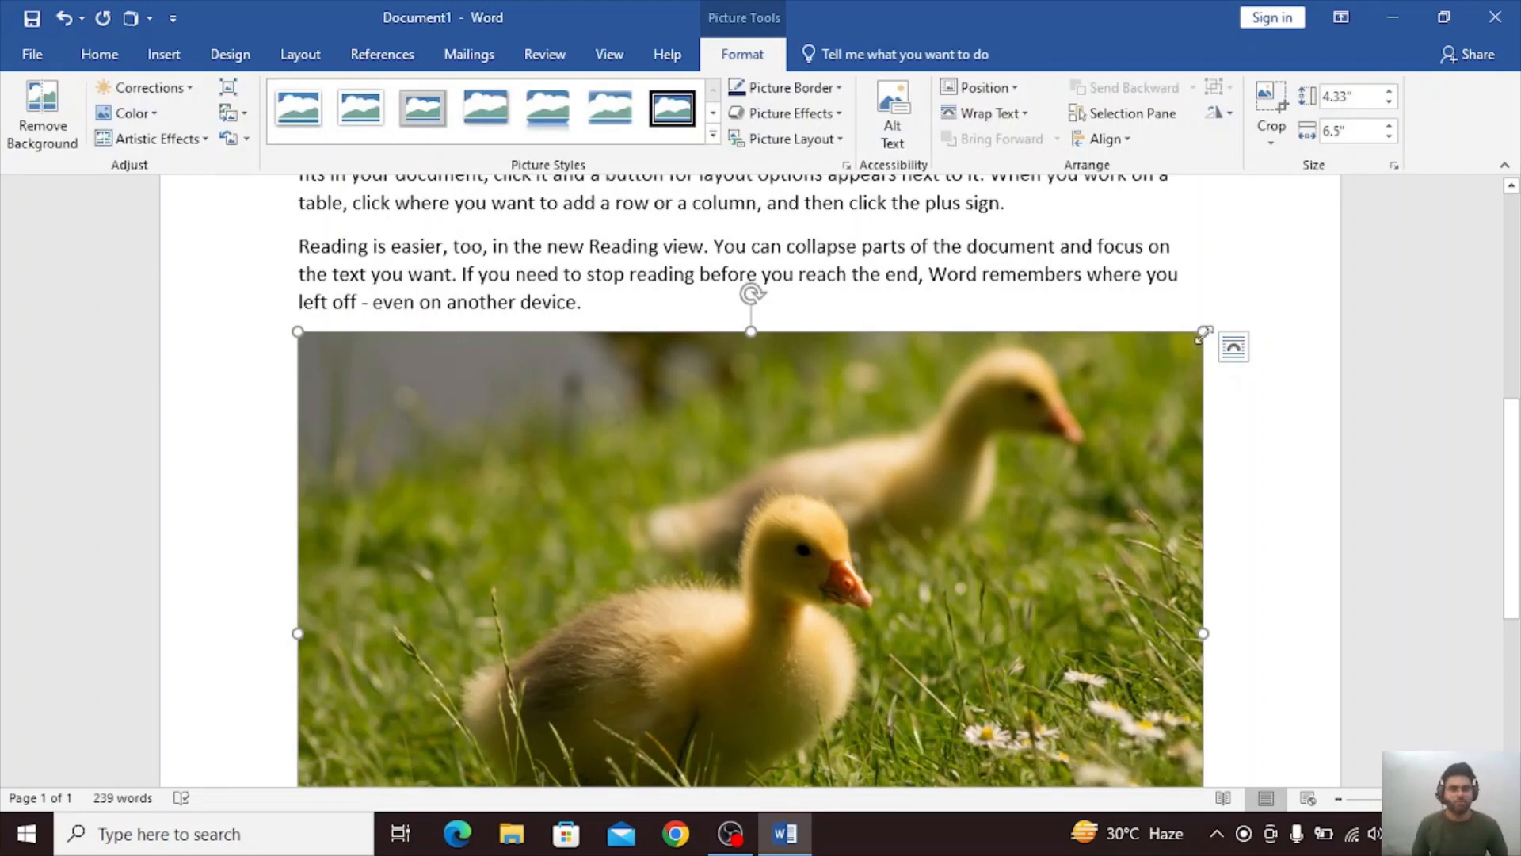
Shrink the duckling picture proportionally to about 2.06 by 3.09 inches.
left_click_drag(1204, 334, 339, 649)
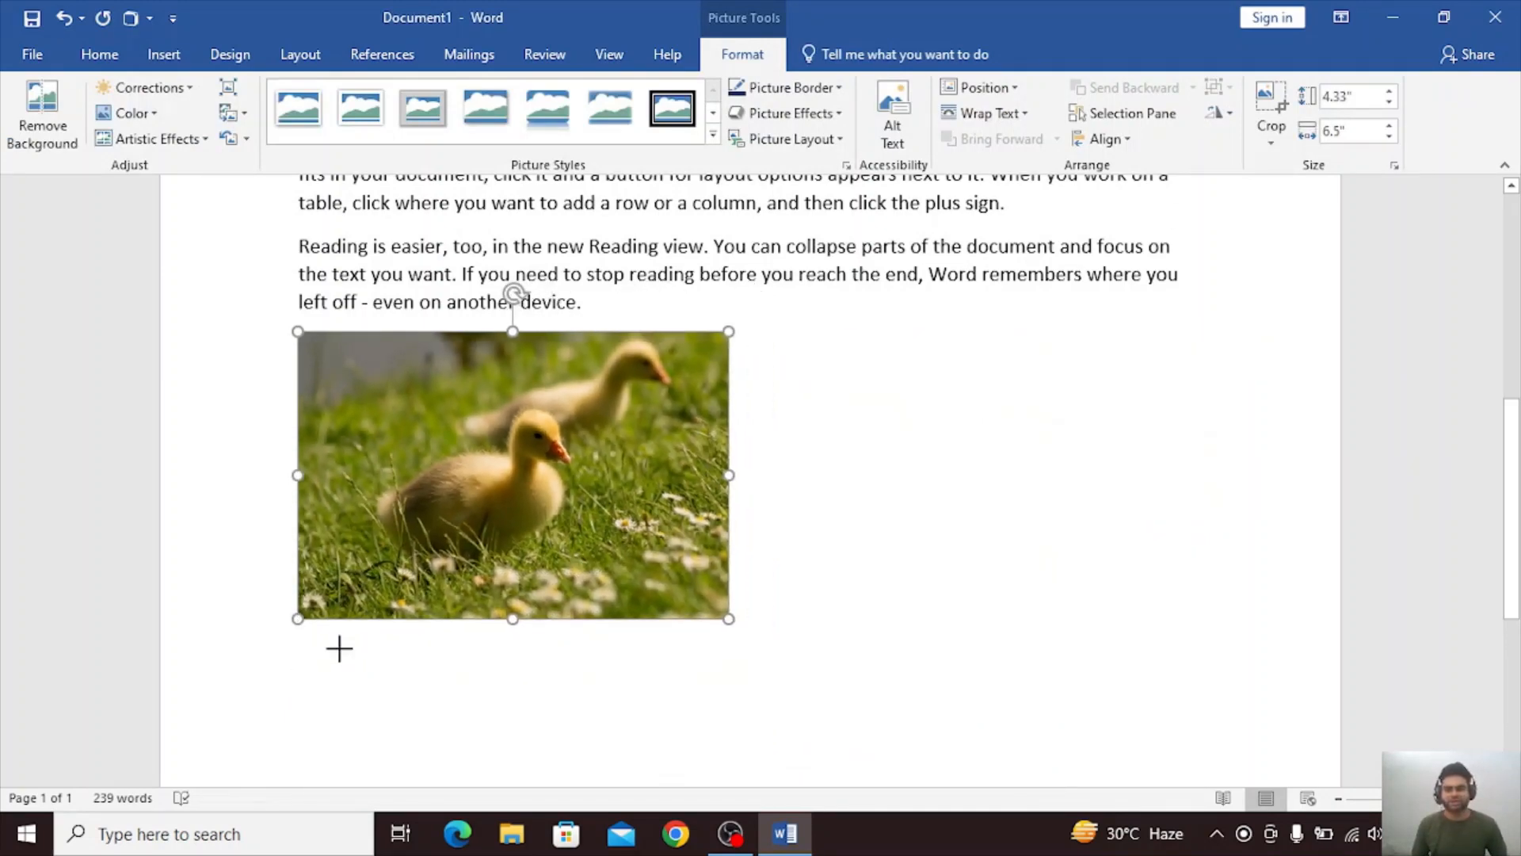
left_click(1062, 435)
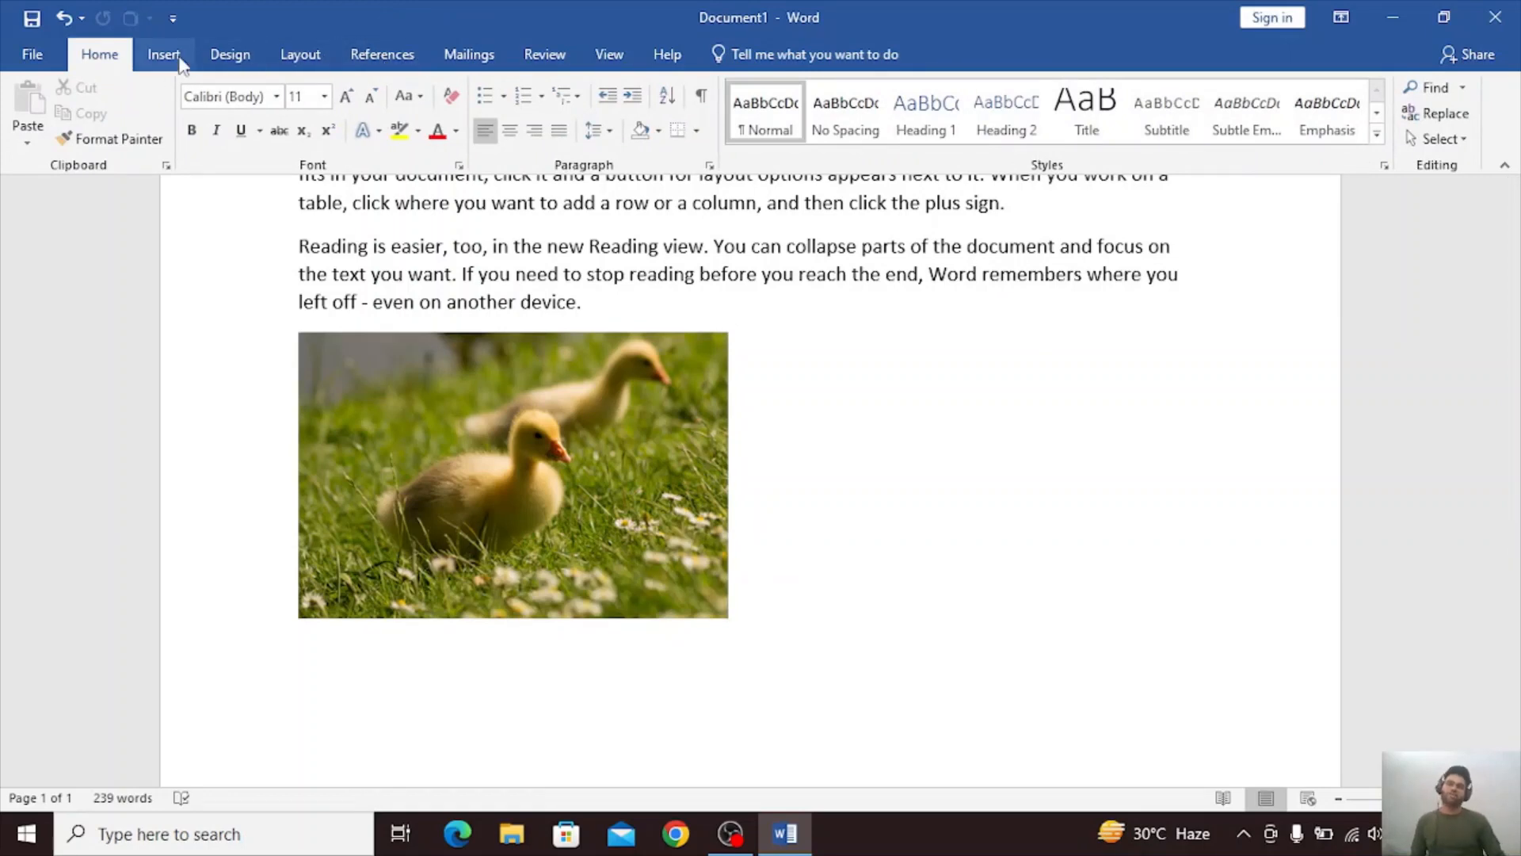
Draw a rounded rectangle about 1.58 inches high and 3.03 inches wide below the duckling picture, and select it.
left_click(164, 55)
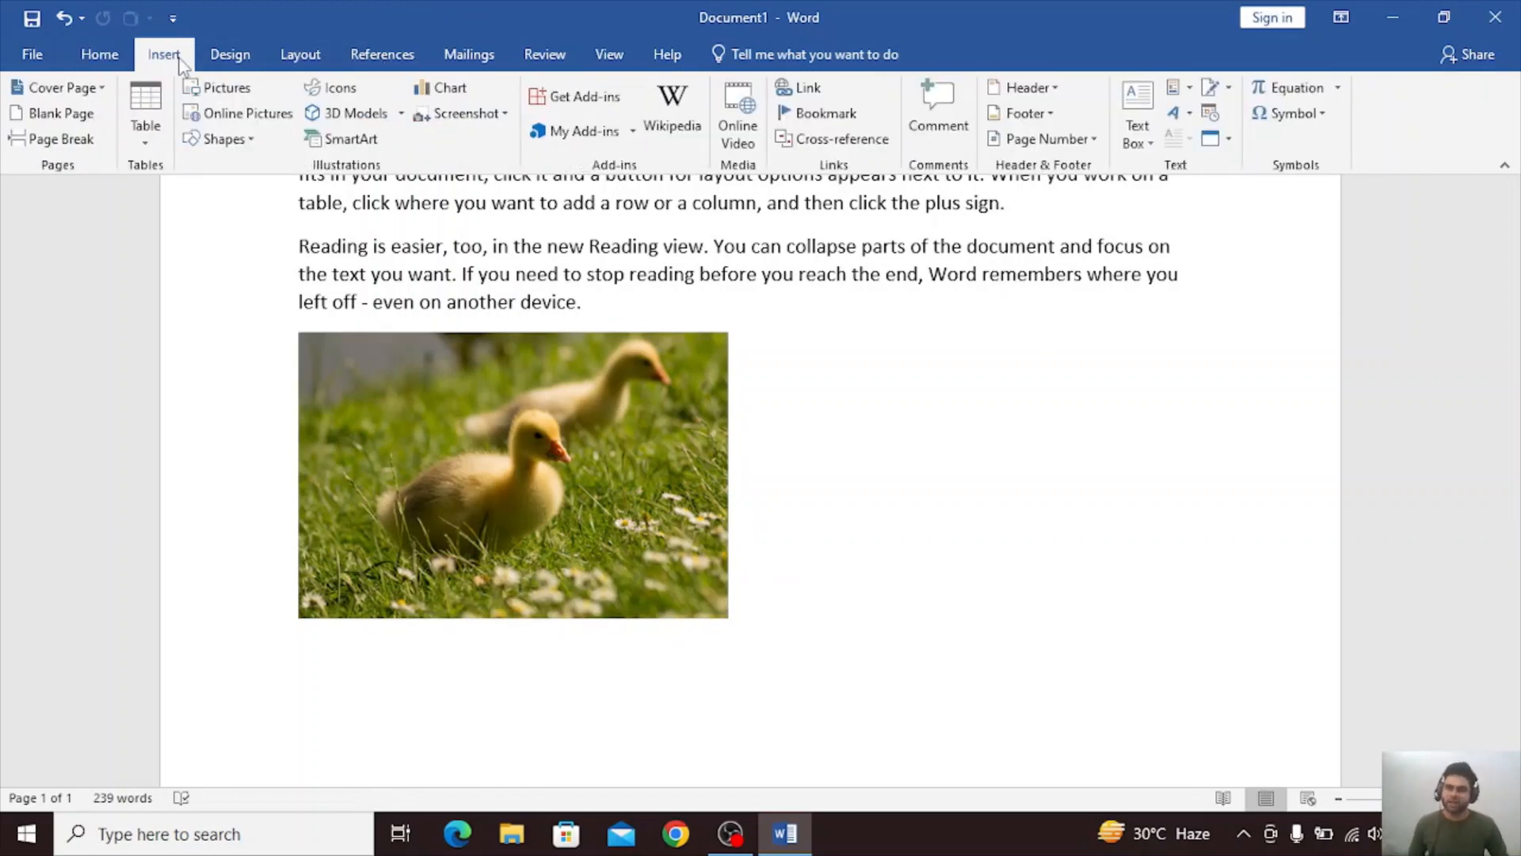
left_click(235, 147)
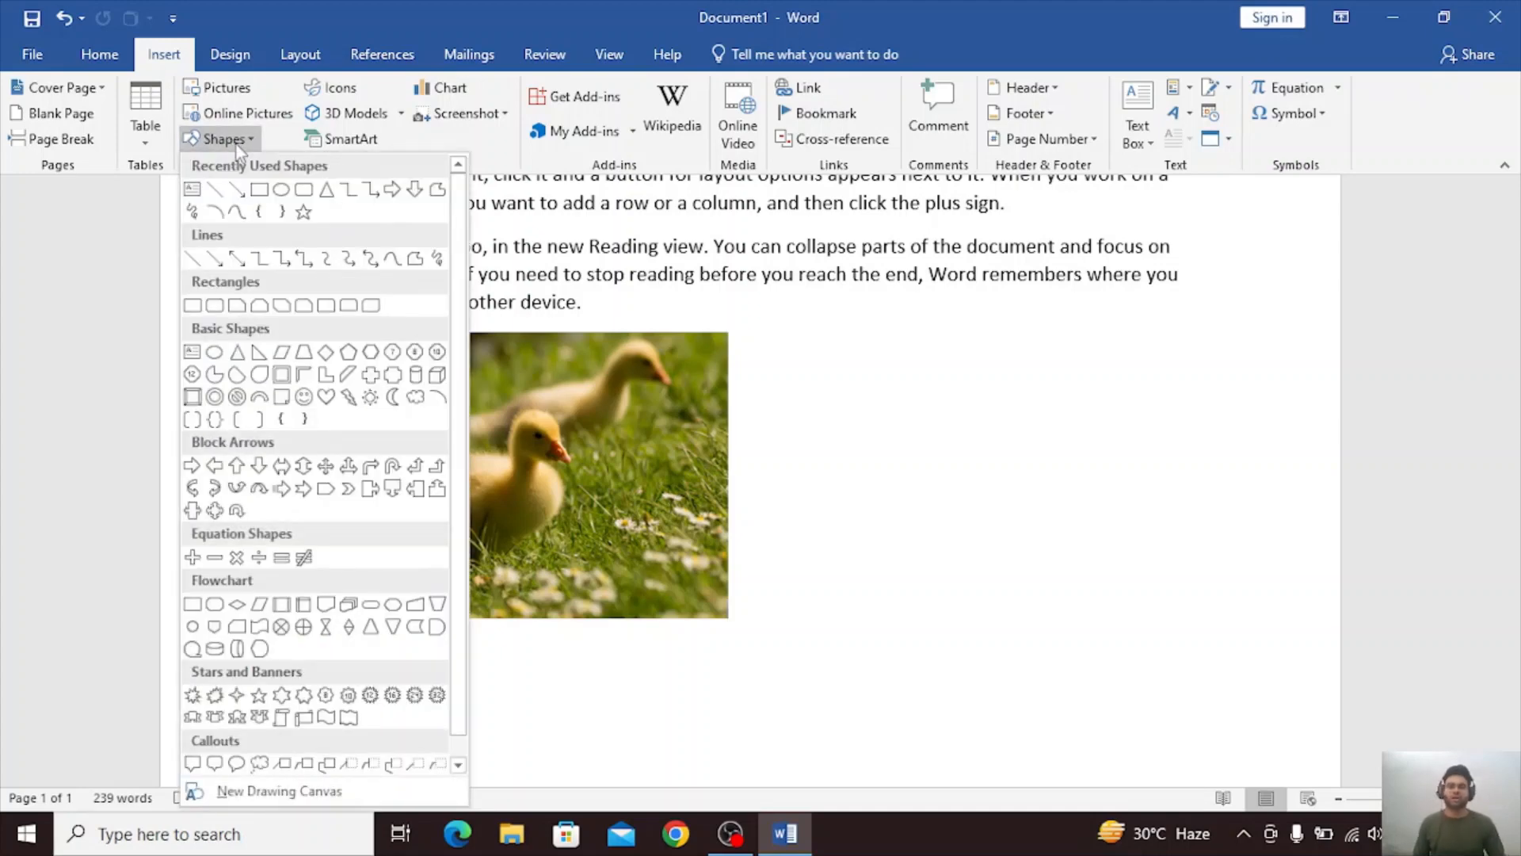
left_click(302, 193)
scroll(592, 351, "down", 3)
left_click_drag(588, 455, 1010, 675)
left_click(1141, 574)
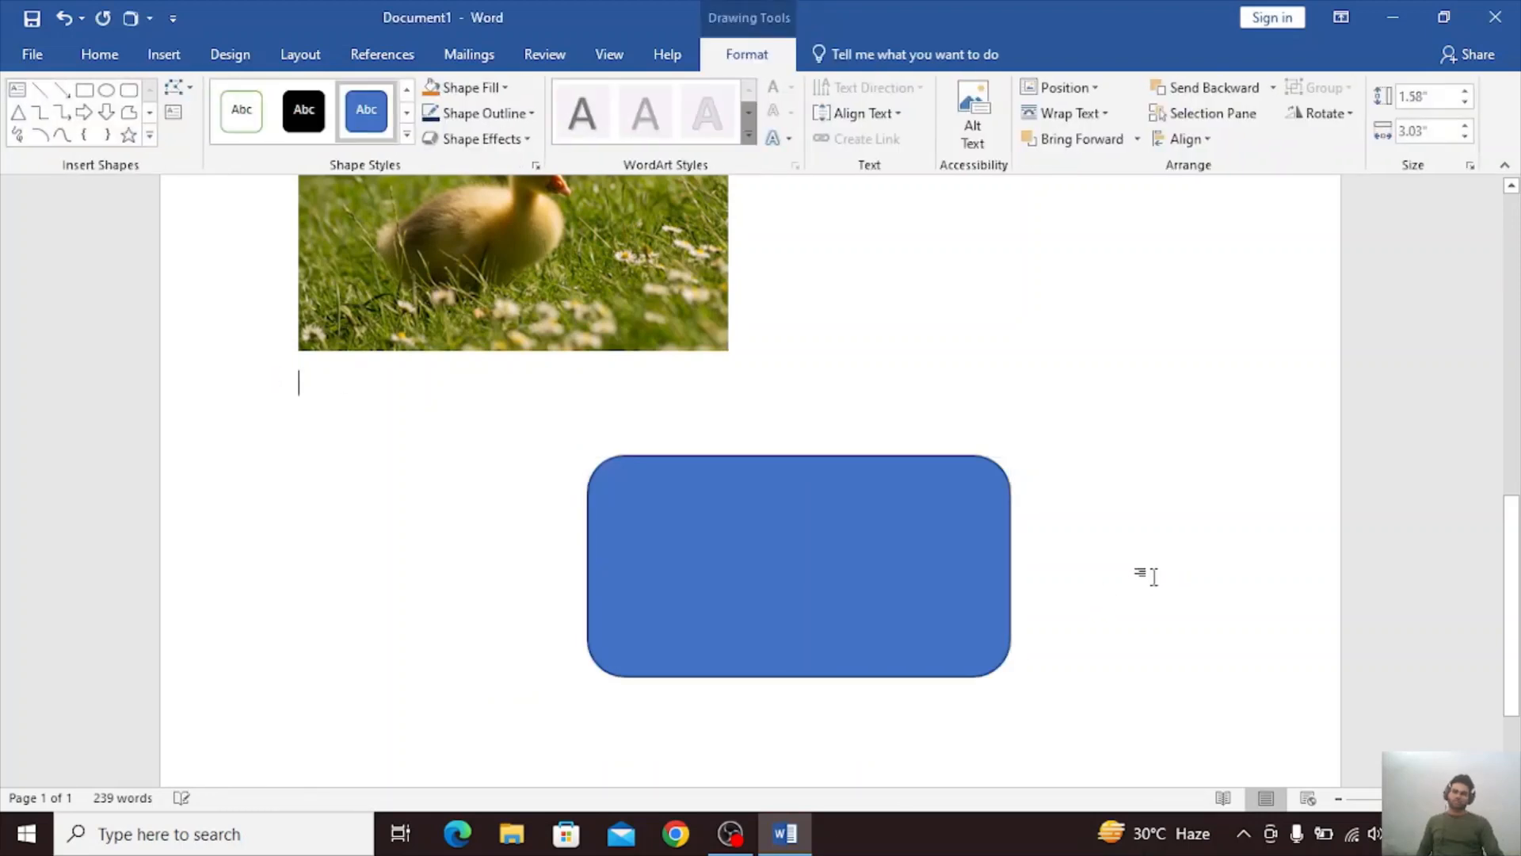
left_click(649, 569)
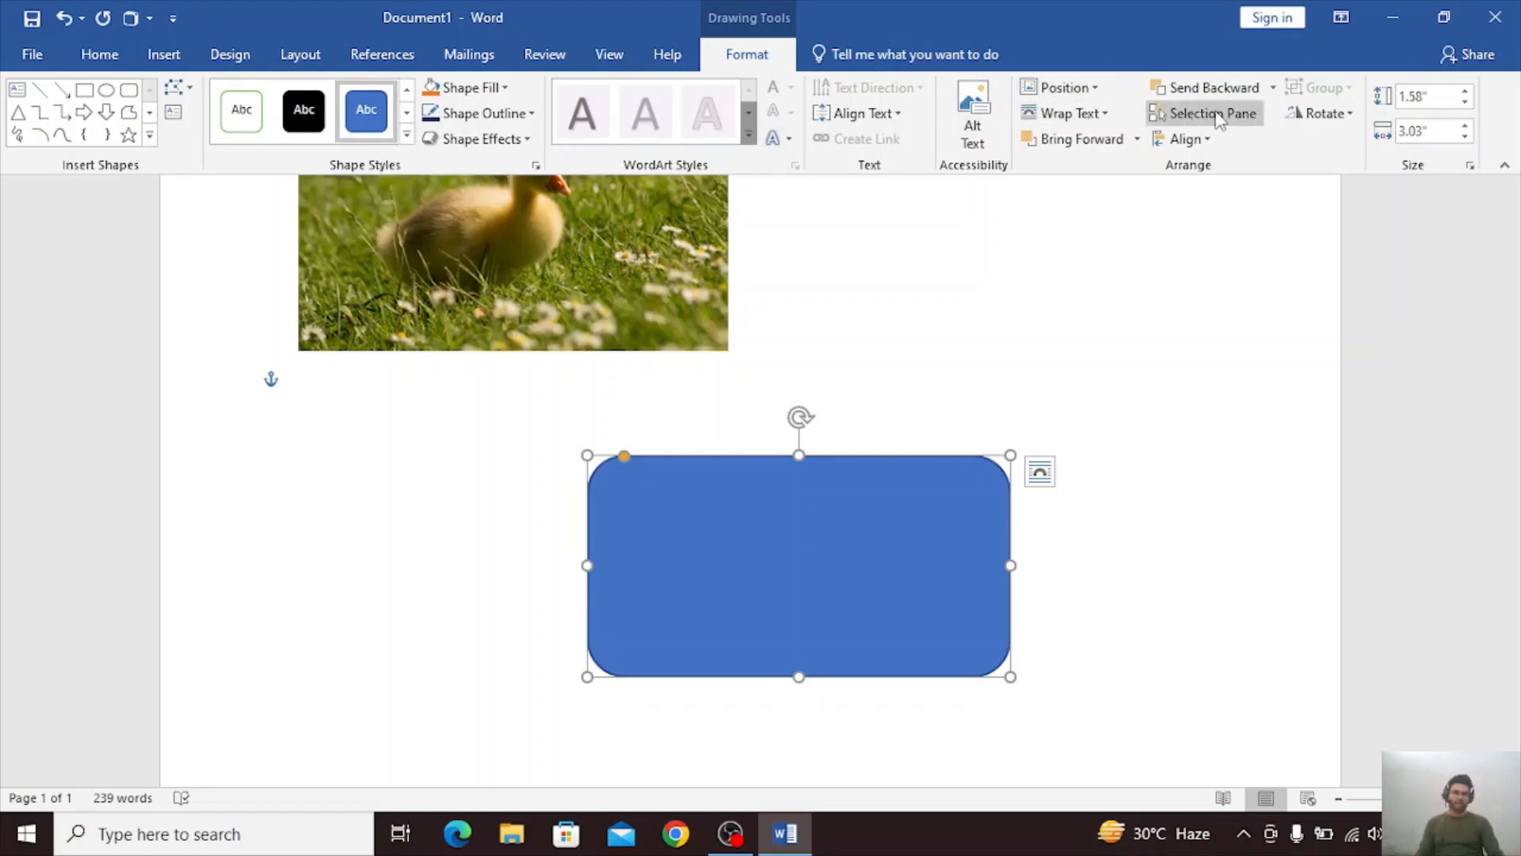
Insert the whale icon from the Animals category of the icon library below the duckling picture.
left_click(101, 55)
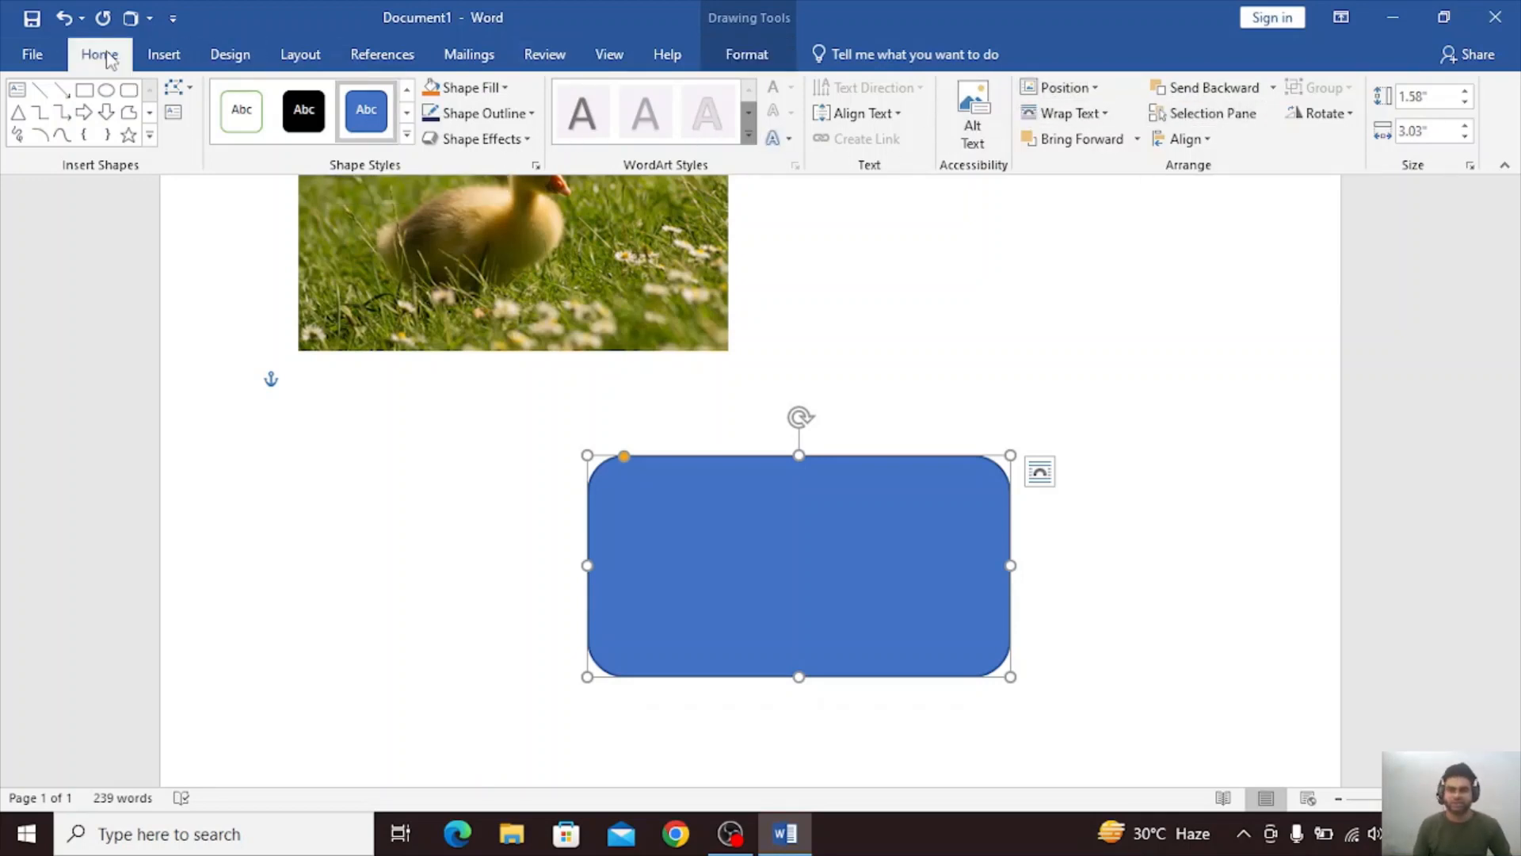
left_click(156, 57)
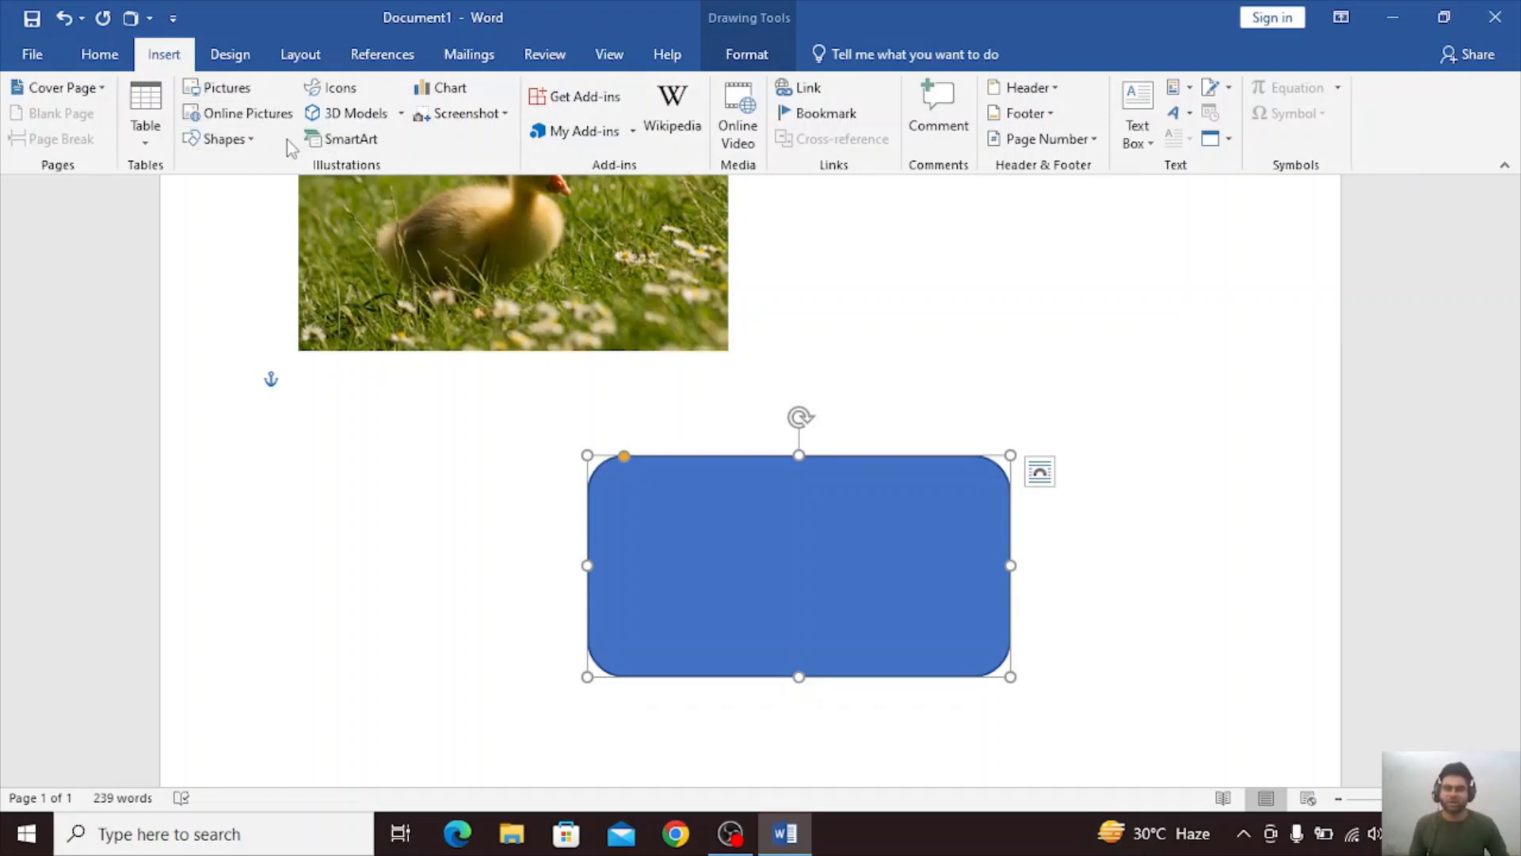
left_click(366, 93)
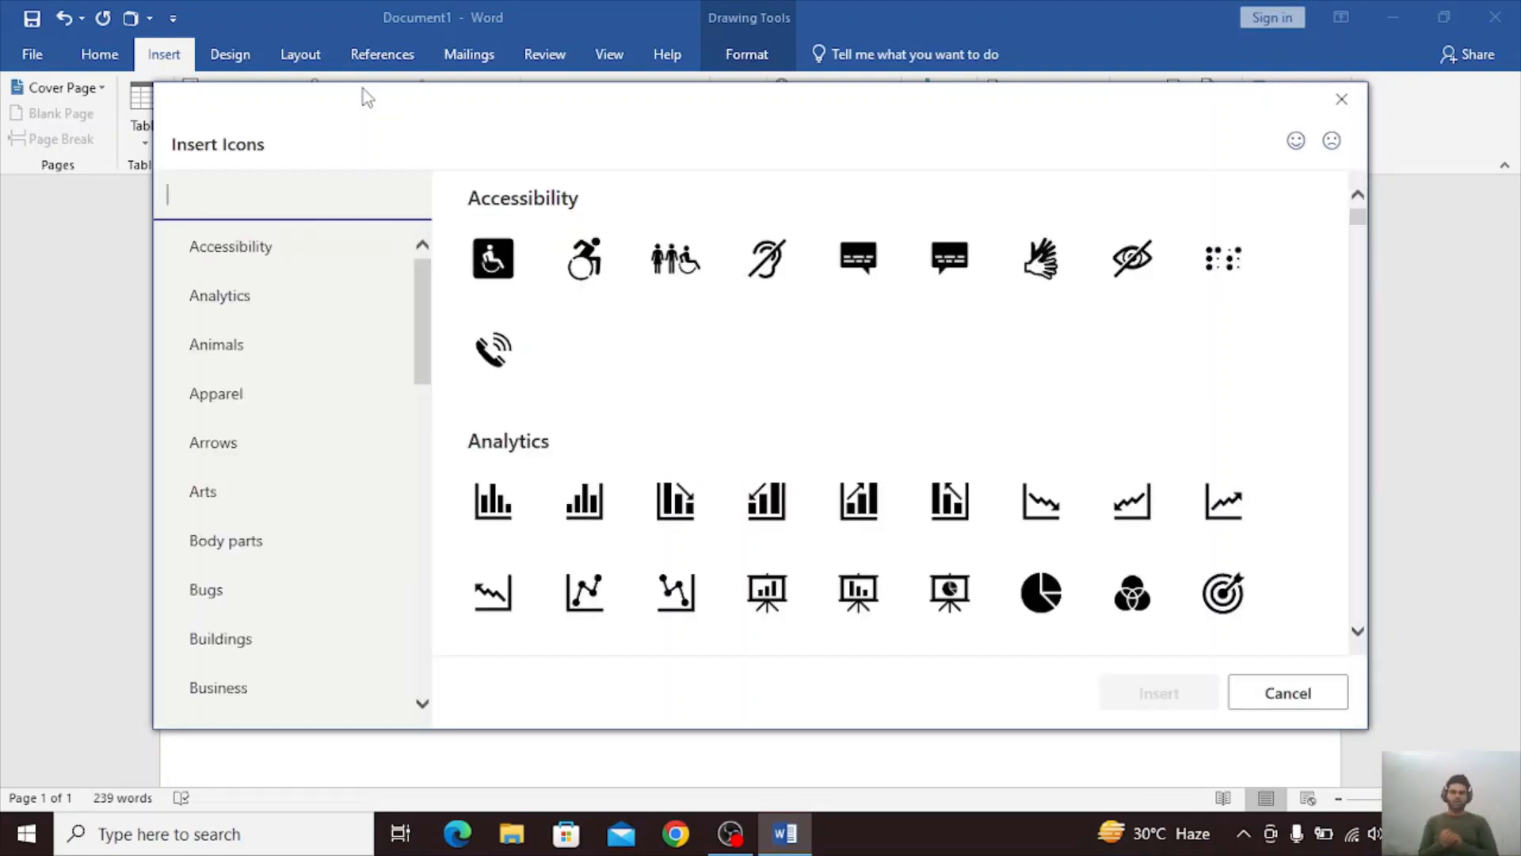
scroll(724, 442, "down", 6)
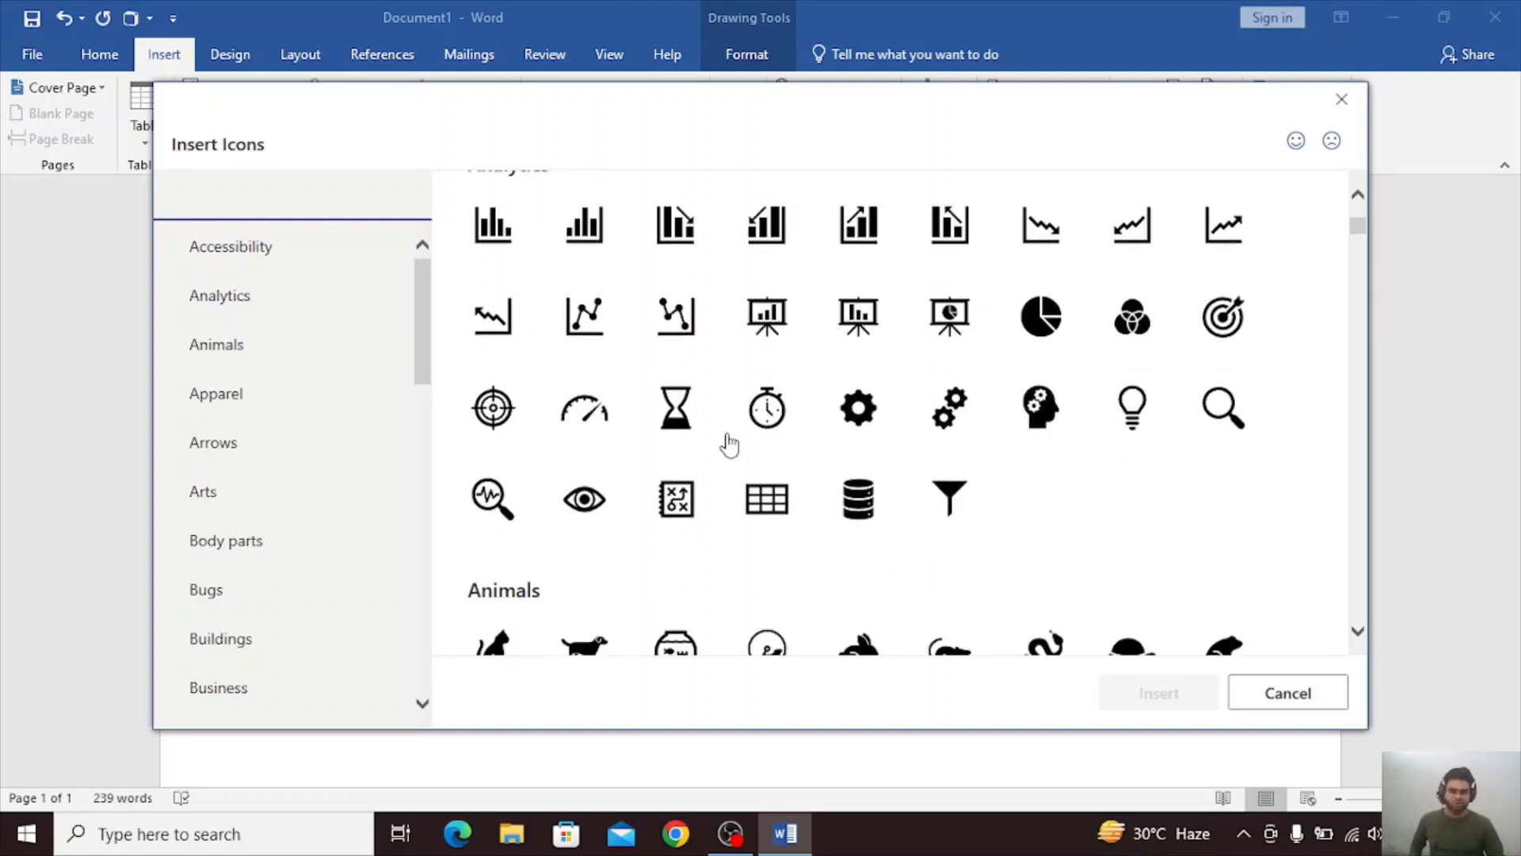
scroll(577, 435, "down", 3)
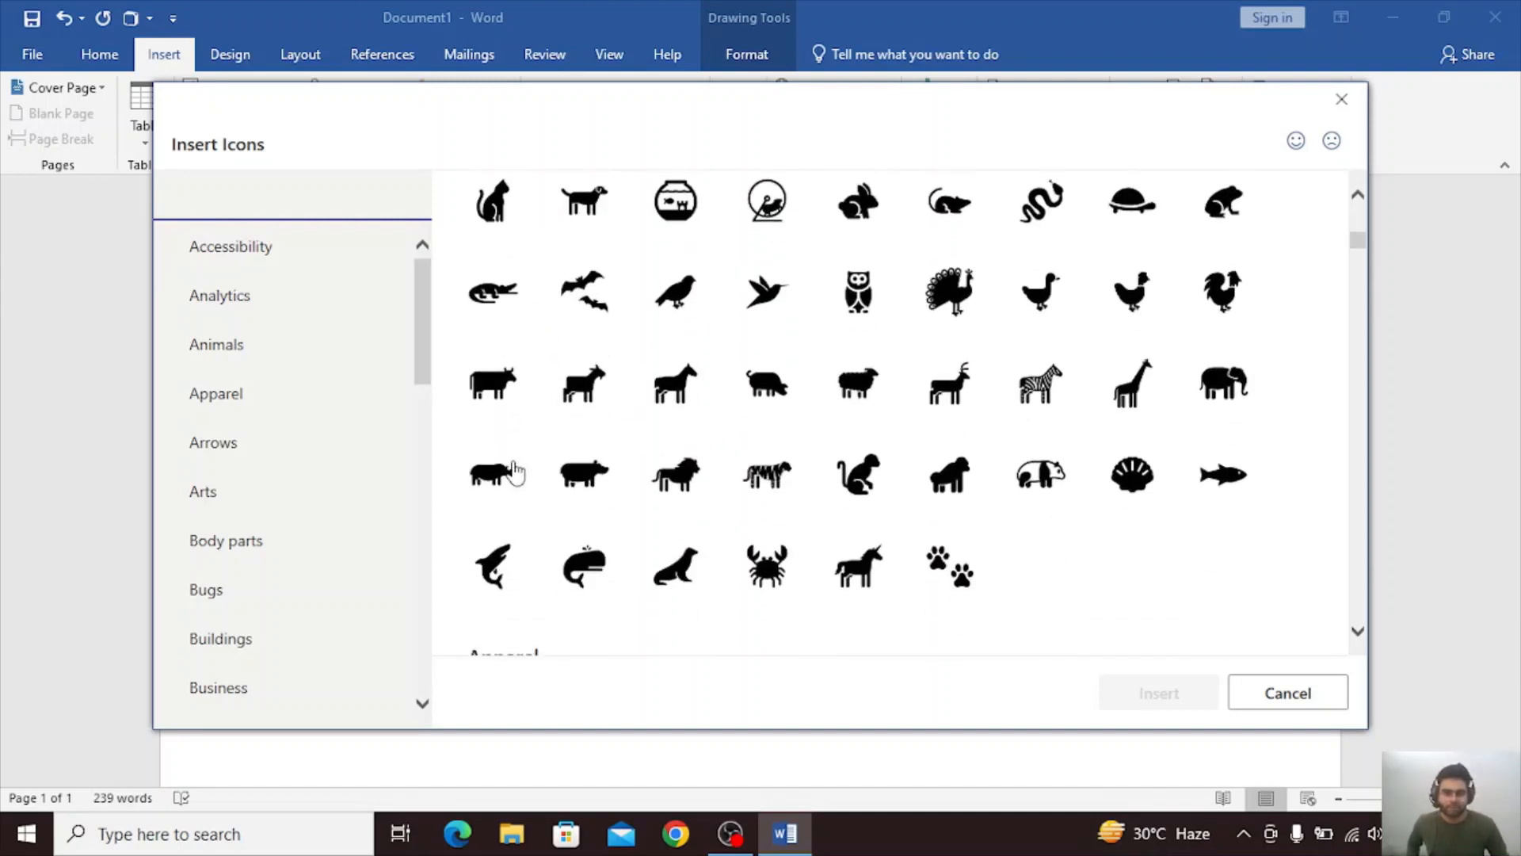
scroll(554, 503, "down", 1)
scroll(634, 507, "down", 2)
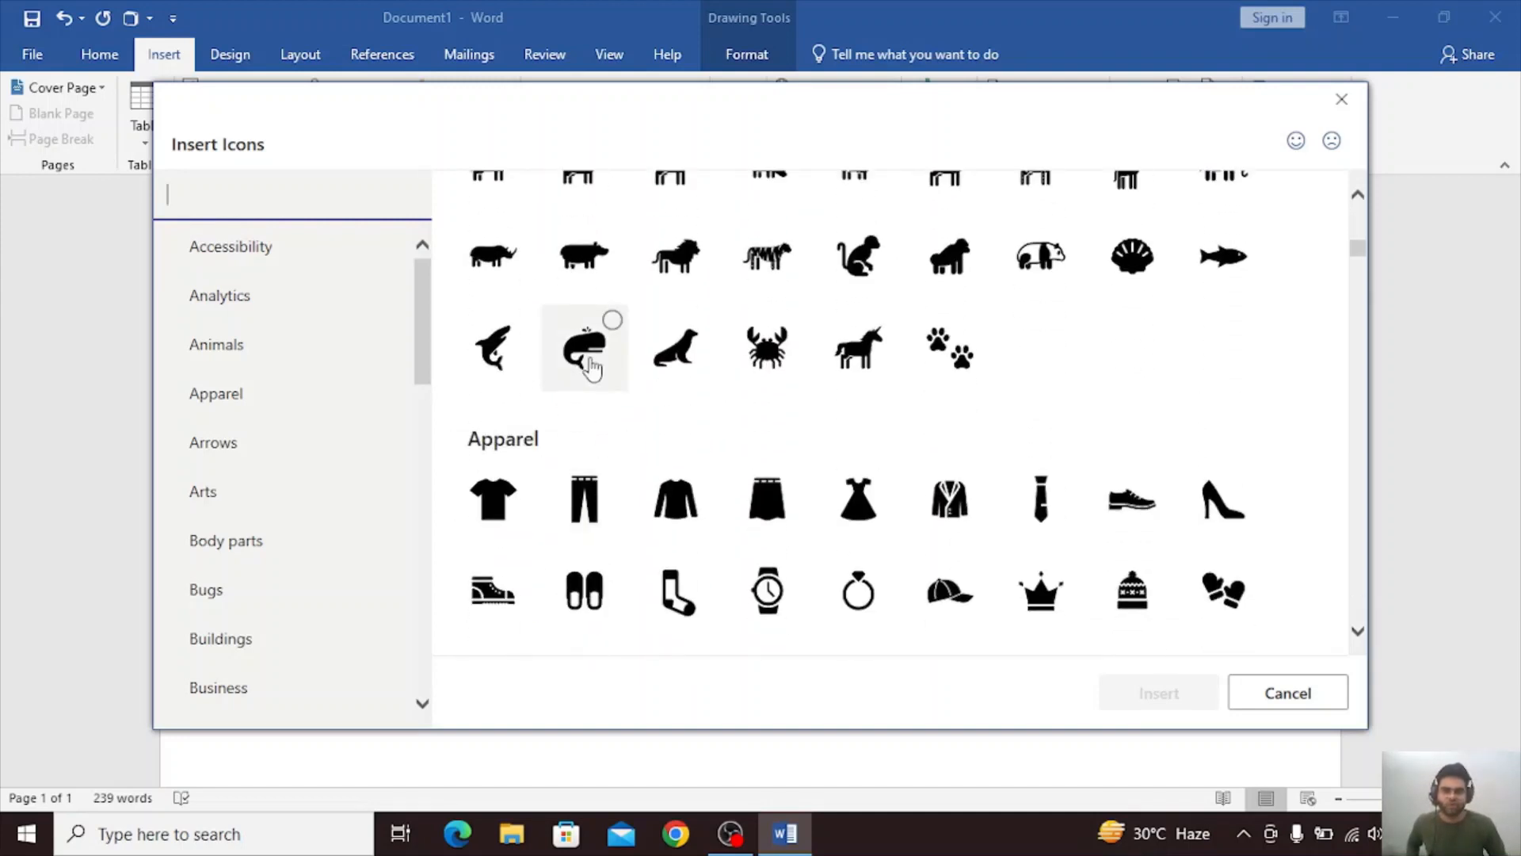
left_click(604, 370)
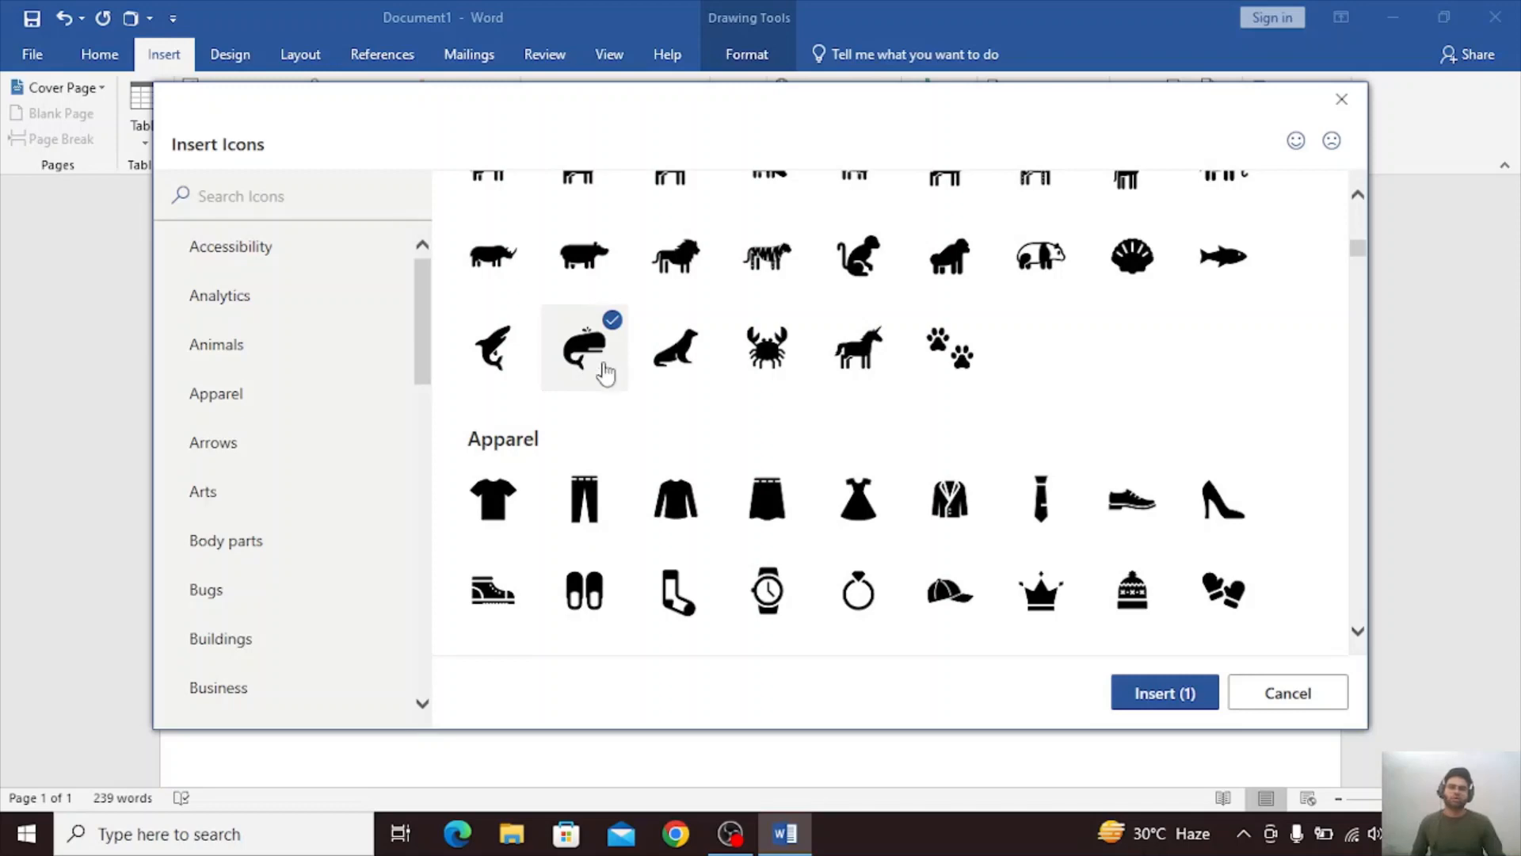
left_click(1176, 705)
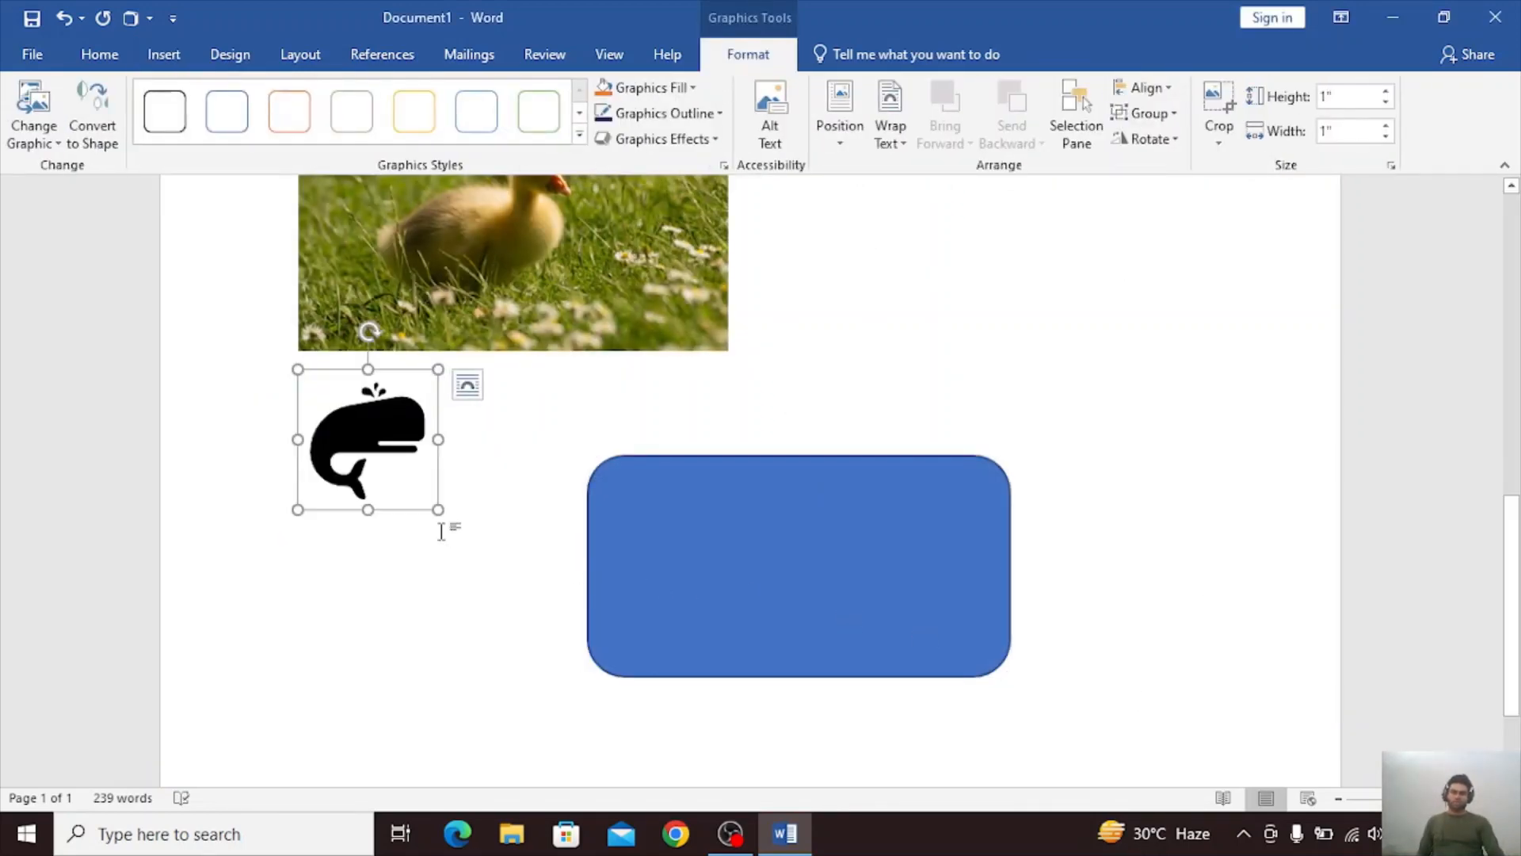
Enlarge the whale icon proportionally to about 1.78 by 1.78 inches and deselect it.
left_click_drag(438, 507, 489, 618)
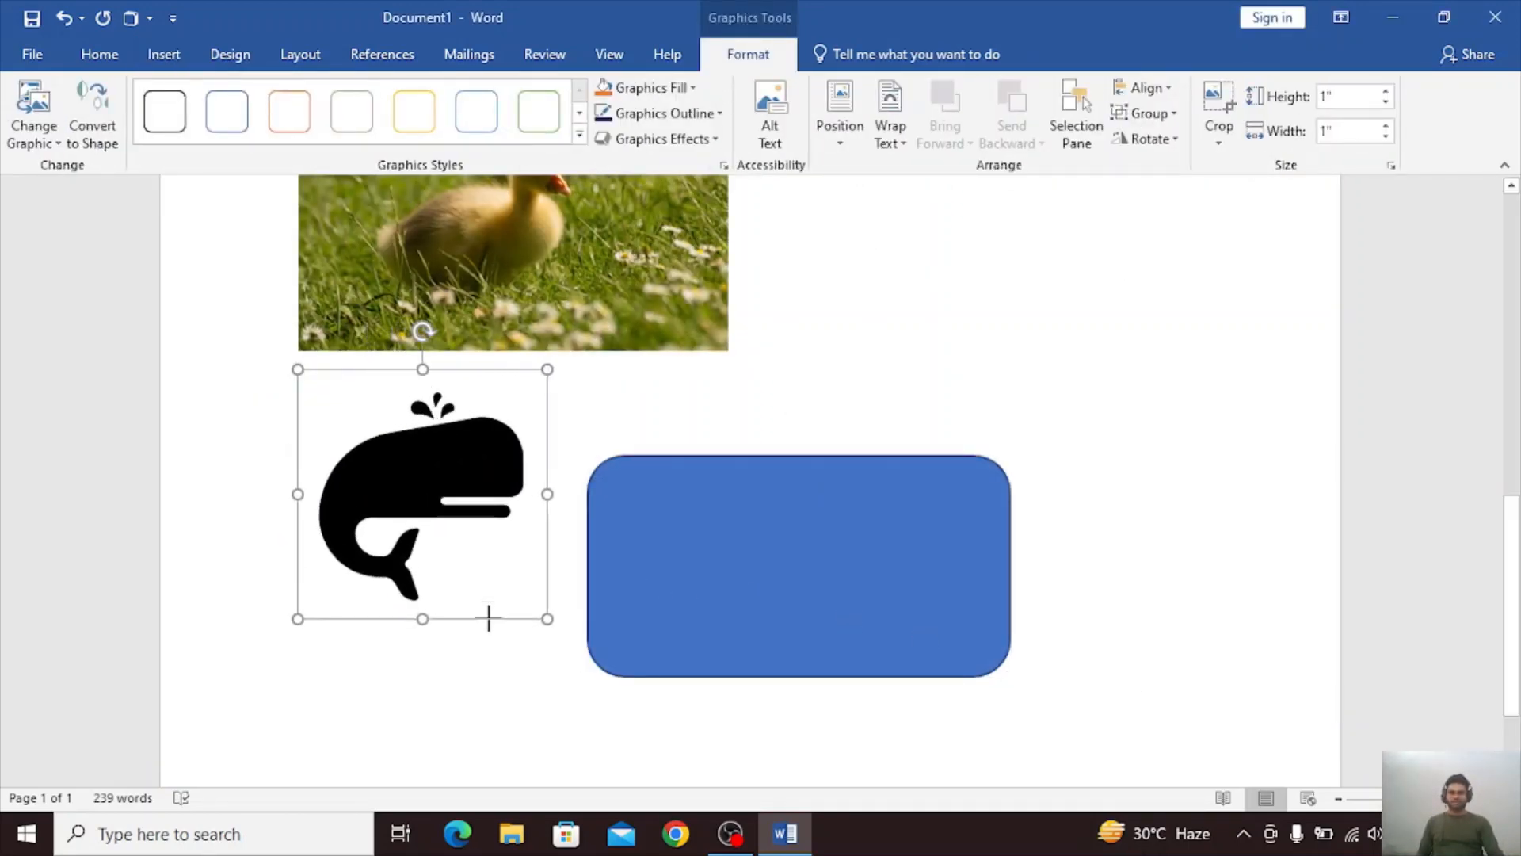
left_click(915, 361)
scroll(915, 362, "up", 2)
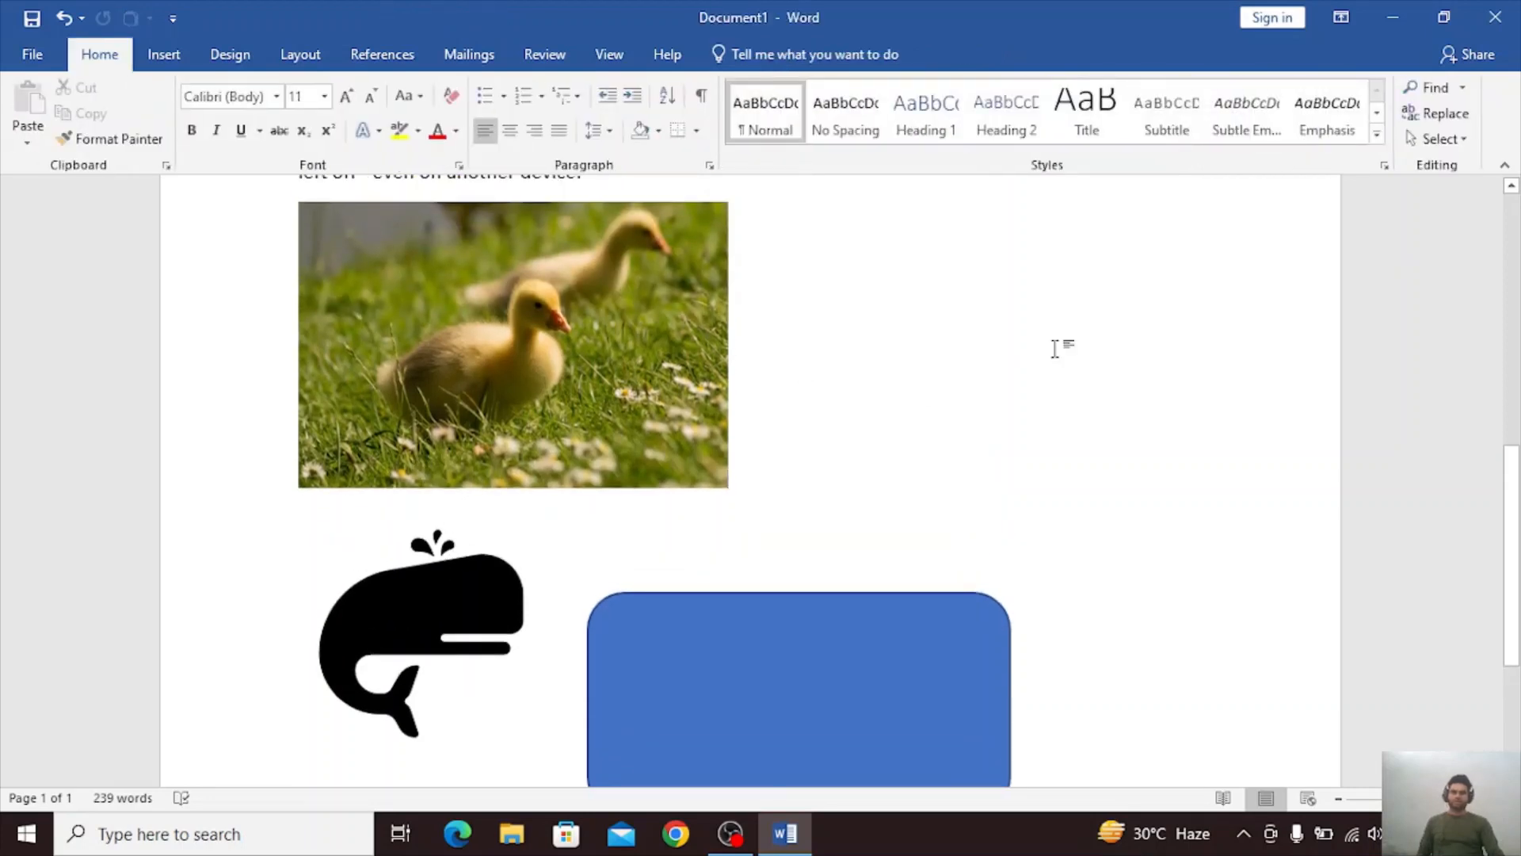
Compare the formatting tools offered for the whale icon, the rounded rectangle and the duckling picture.
double_click(364, 638)
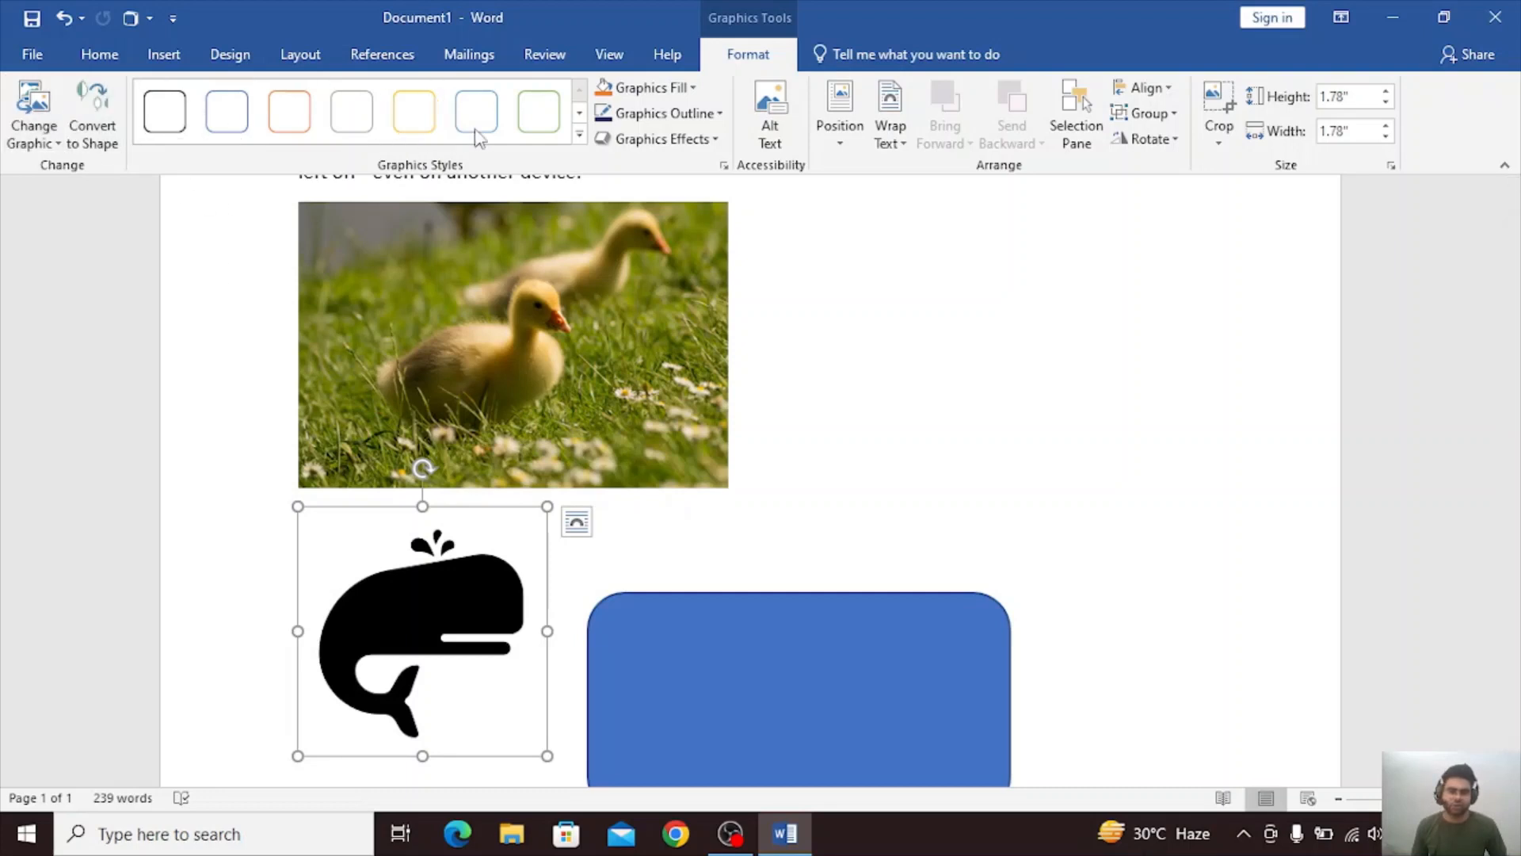
left_click(834, 707)
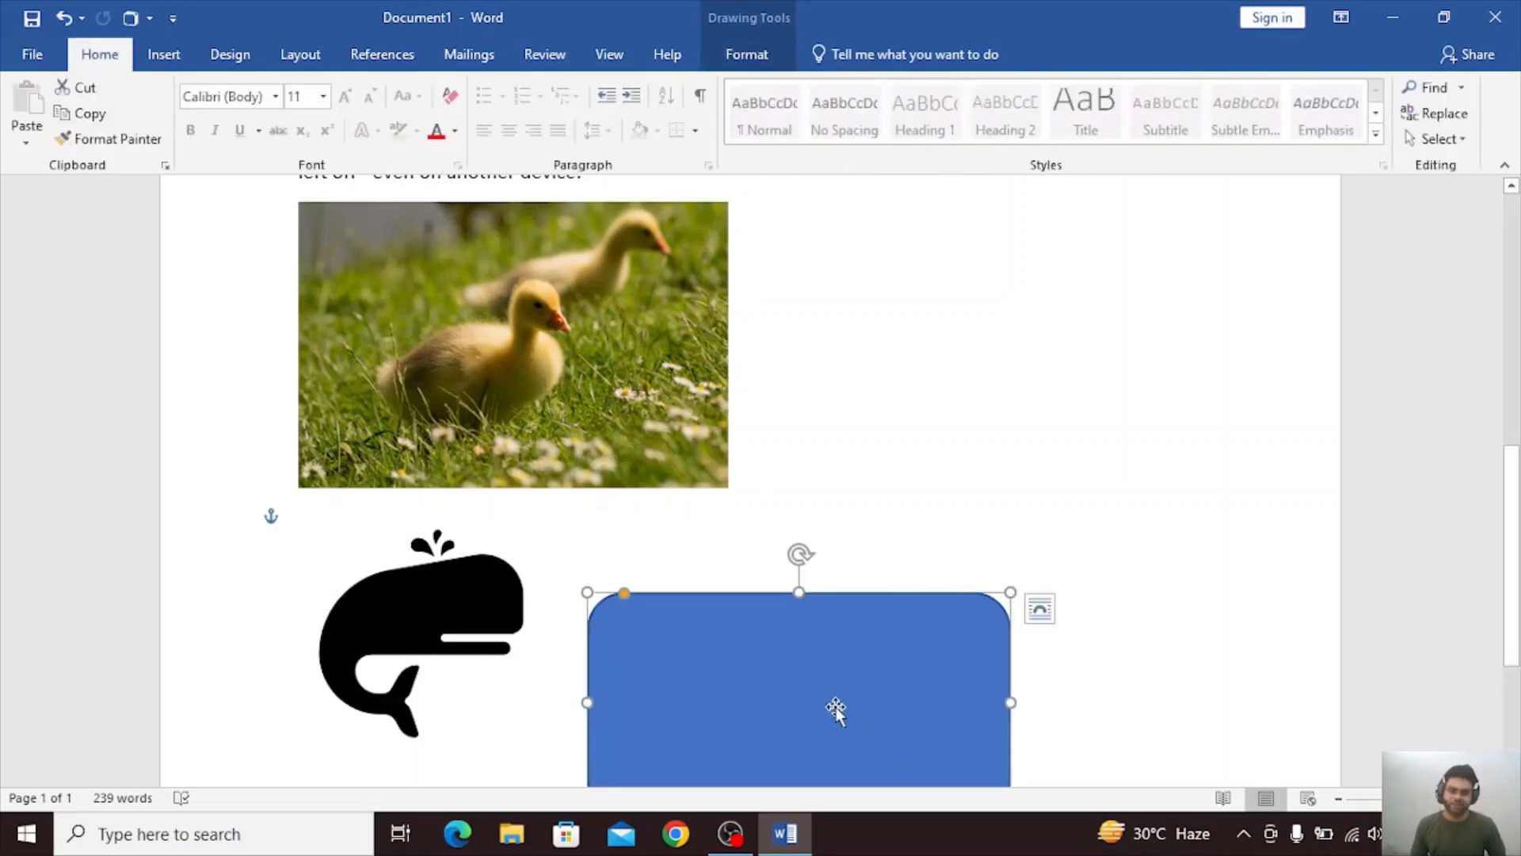
left_click(745, 54)
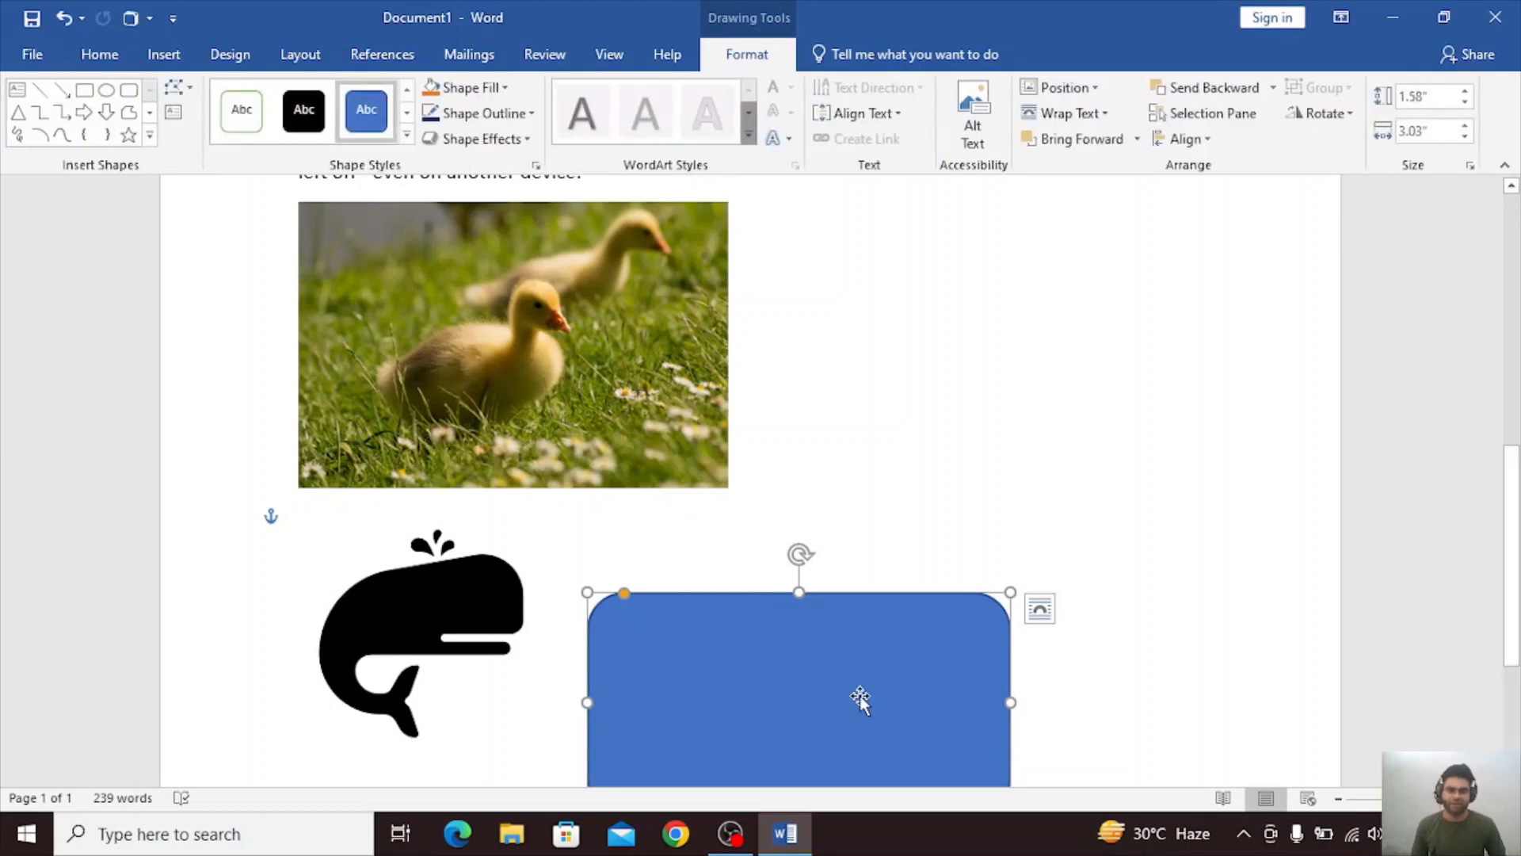
left_click(555, 390)
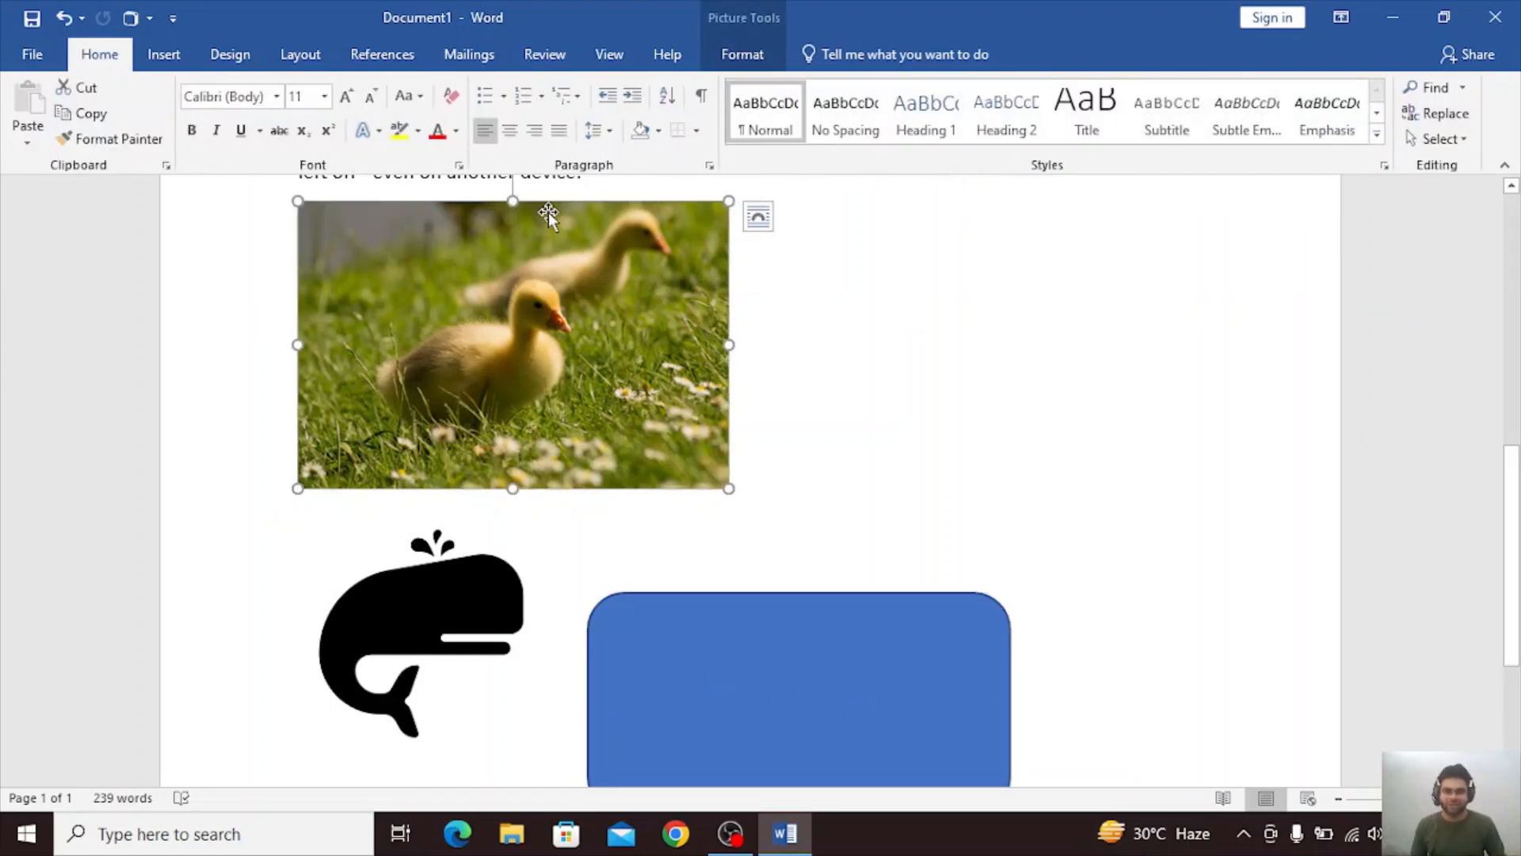
left_click(742, 54)
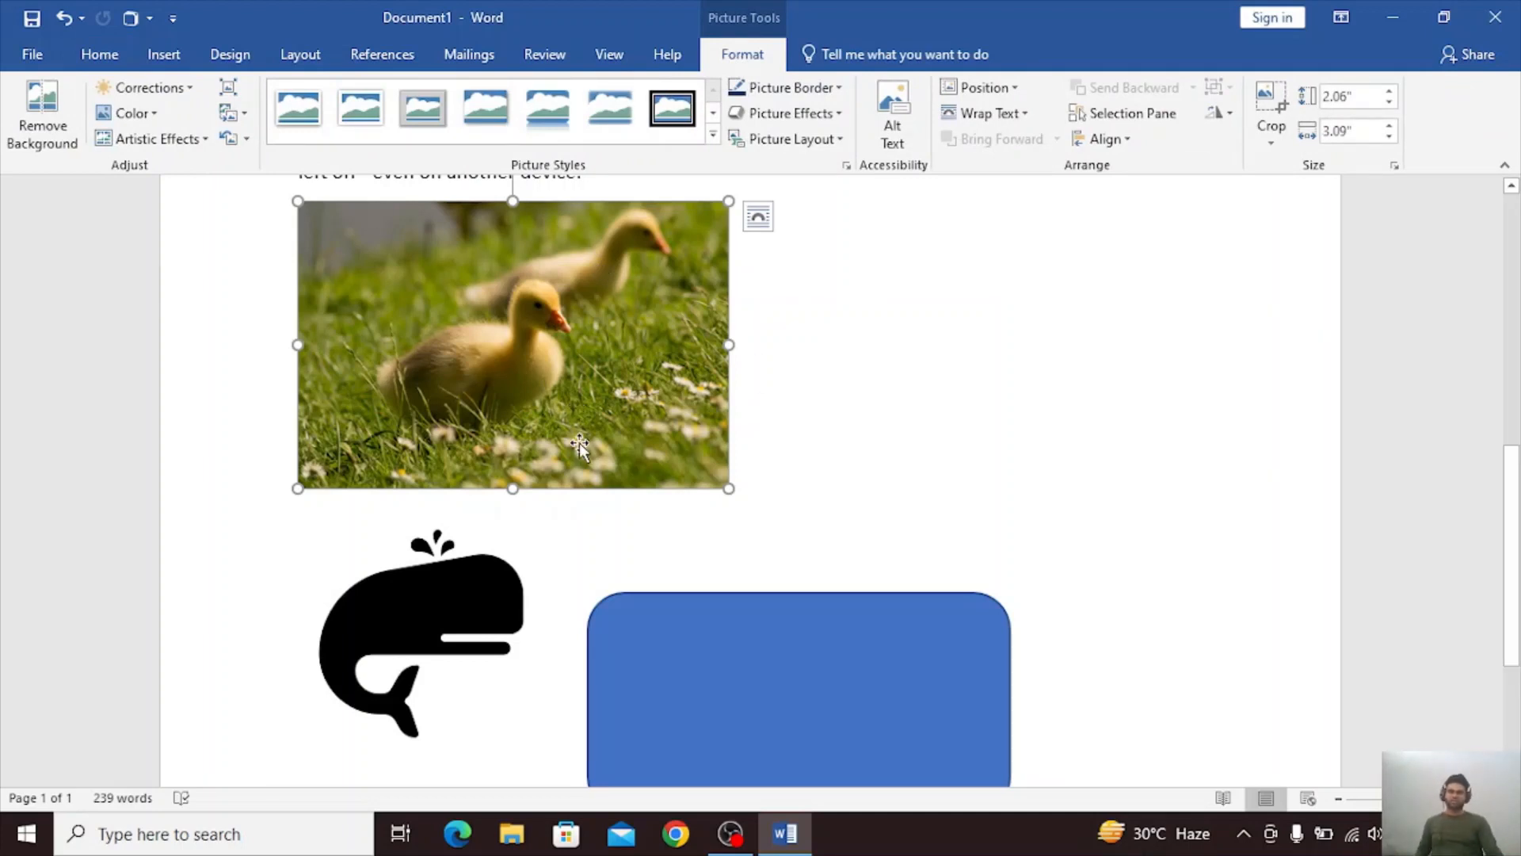
left_click(828, 427)
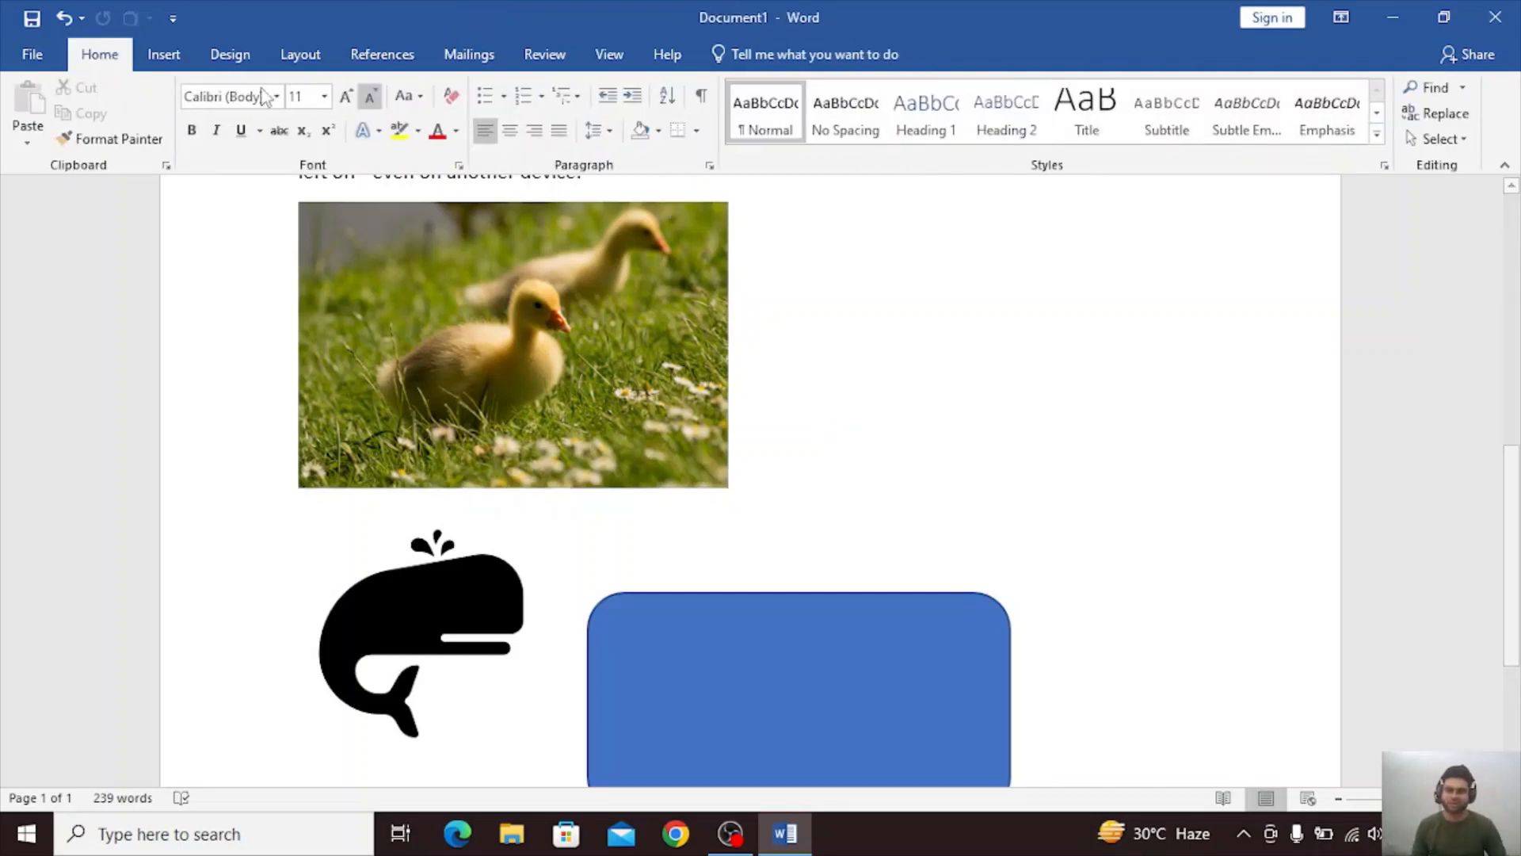
Insert the wooden toy biplane from the Toys category of the online 3D models.
left_click(156, 57)
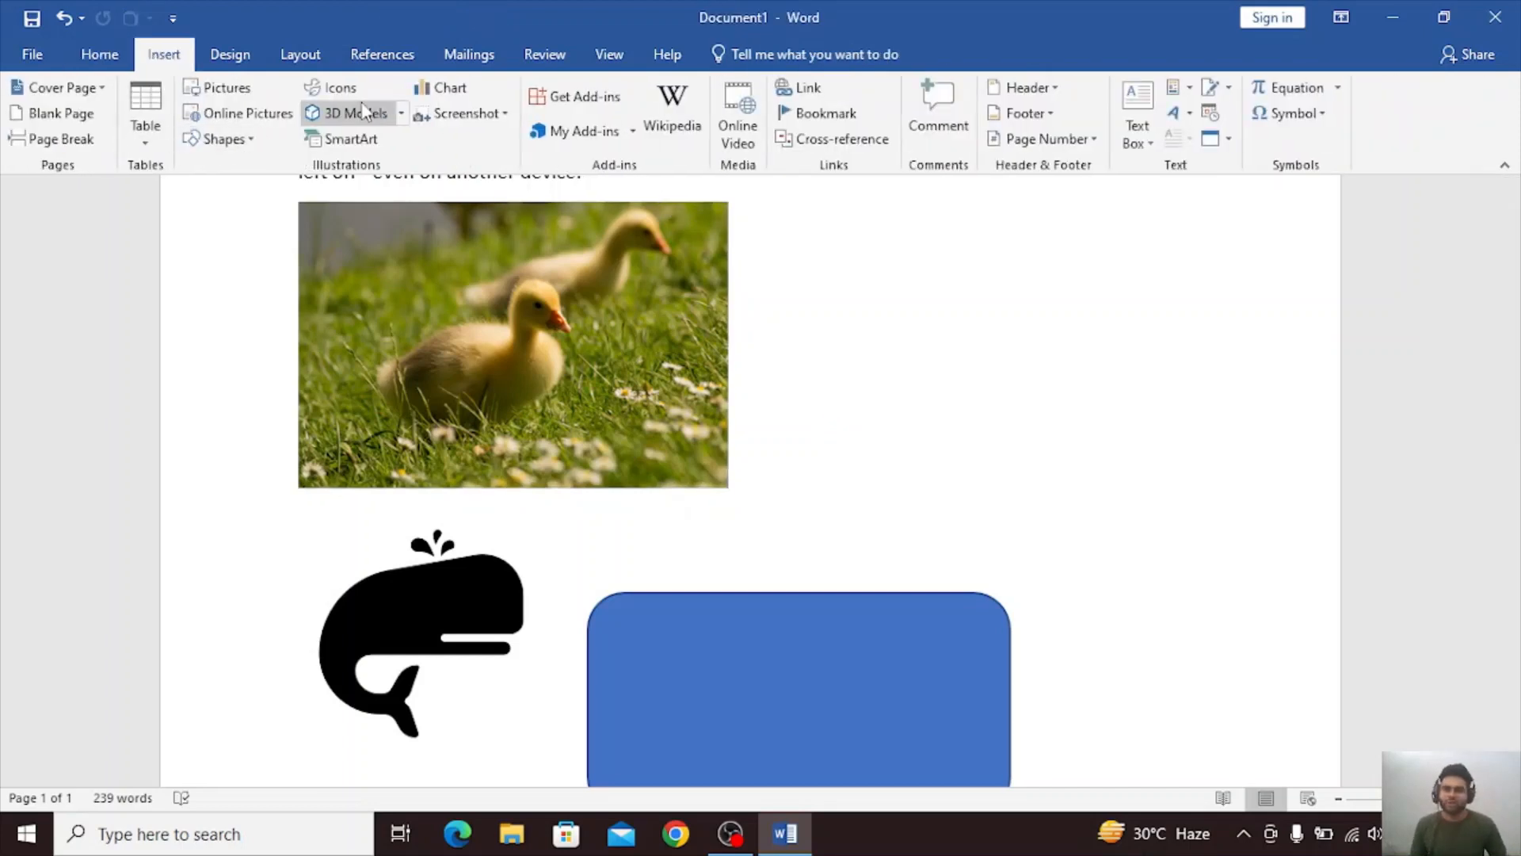
left_click(400, 117)
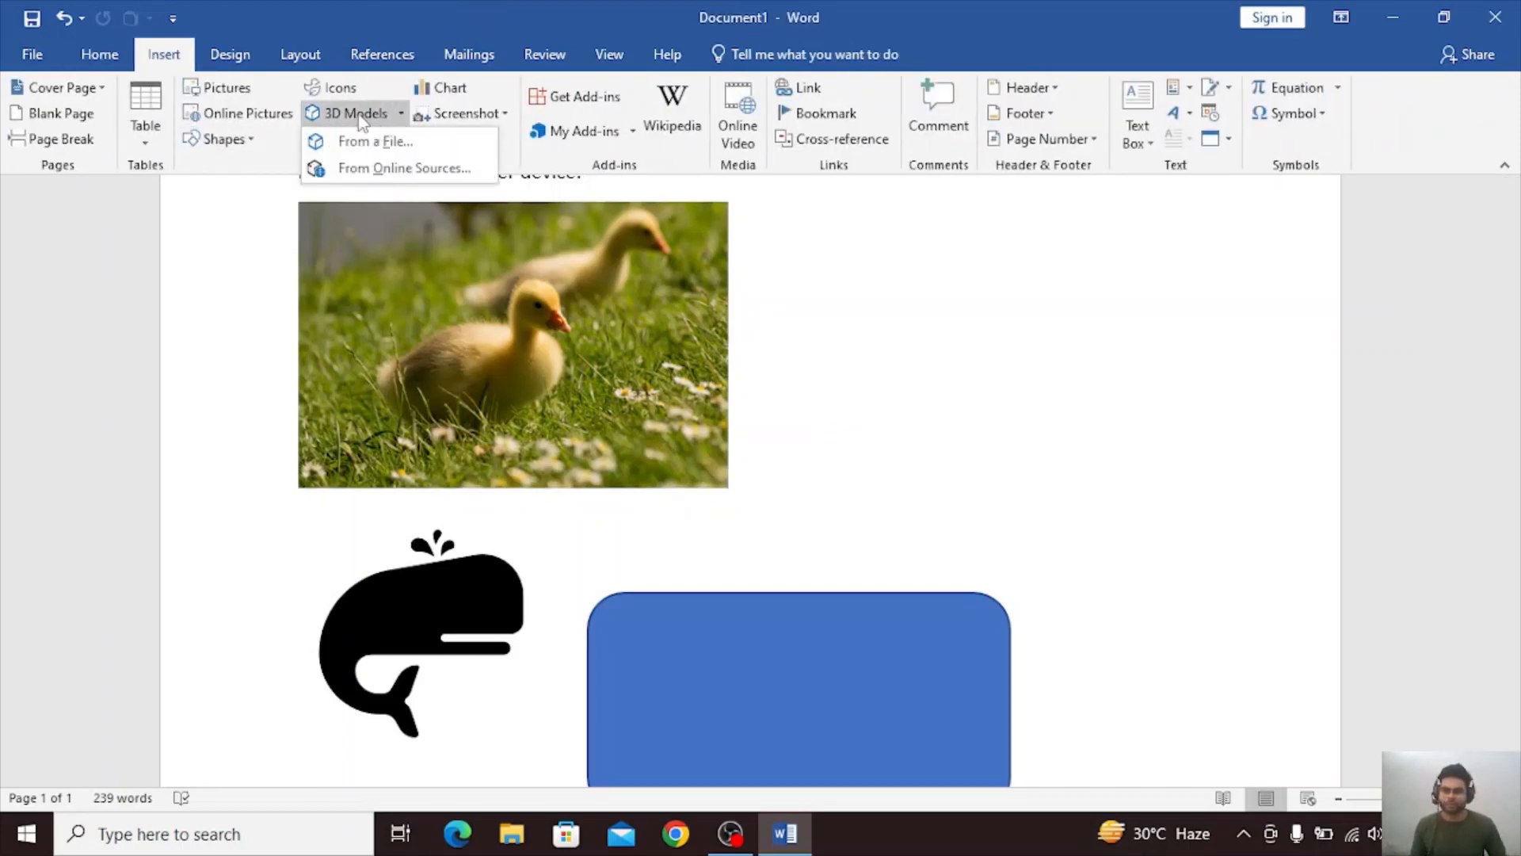
left_click(354, 168)
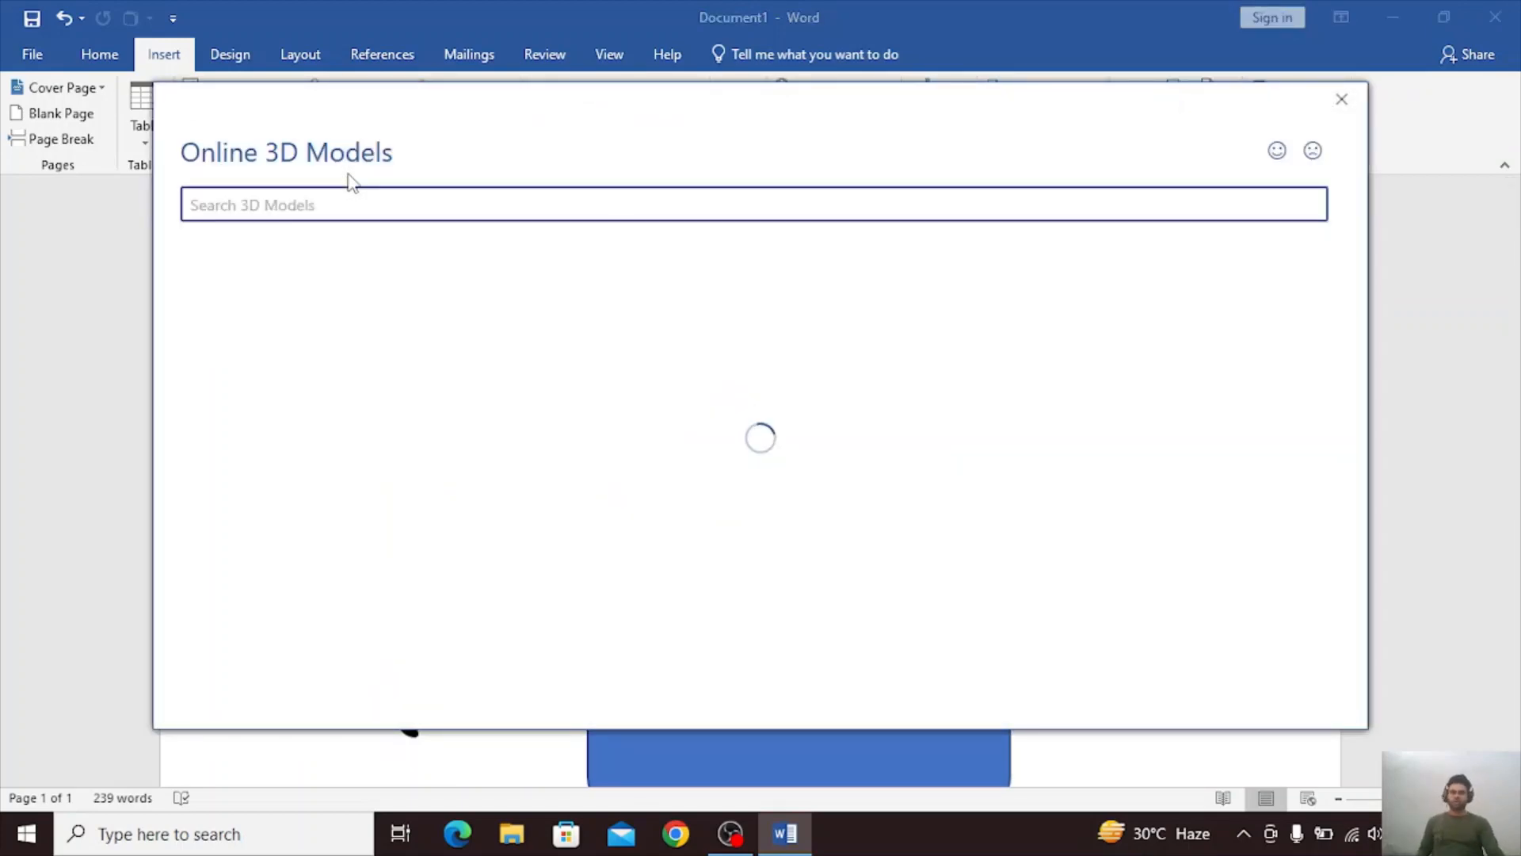
scroll(492, 343, "down", 2)
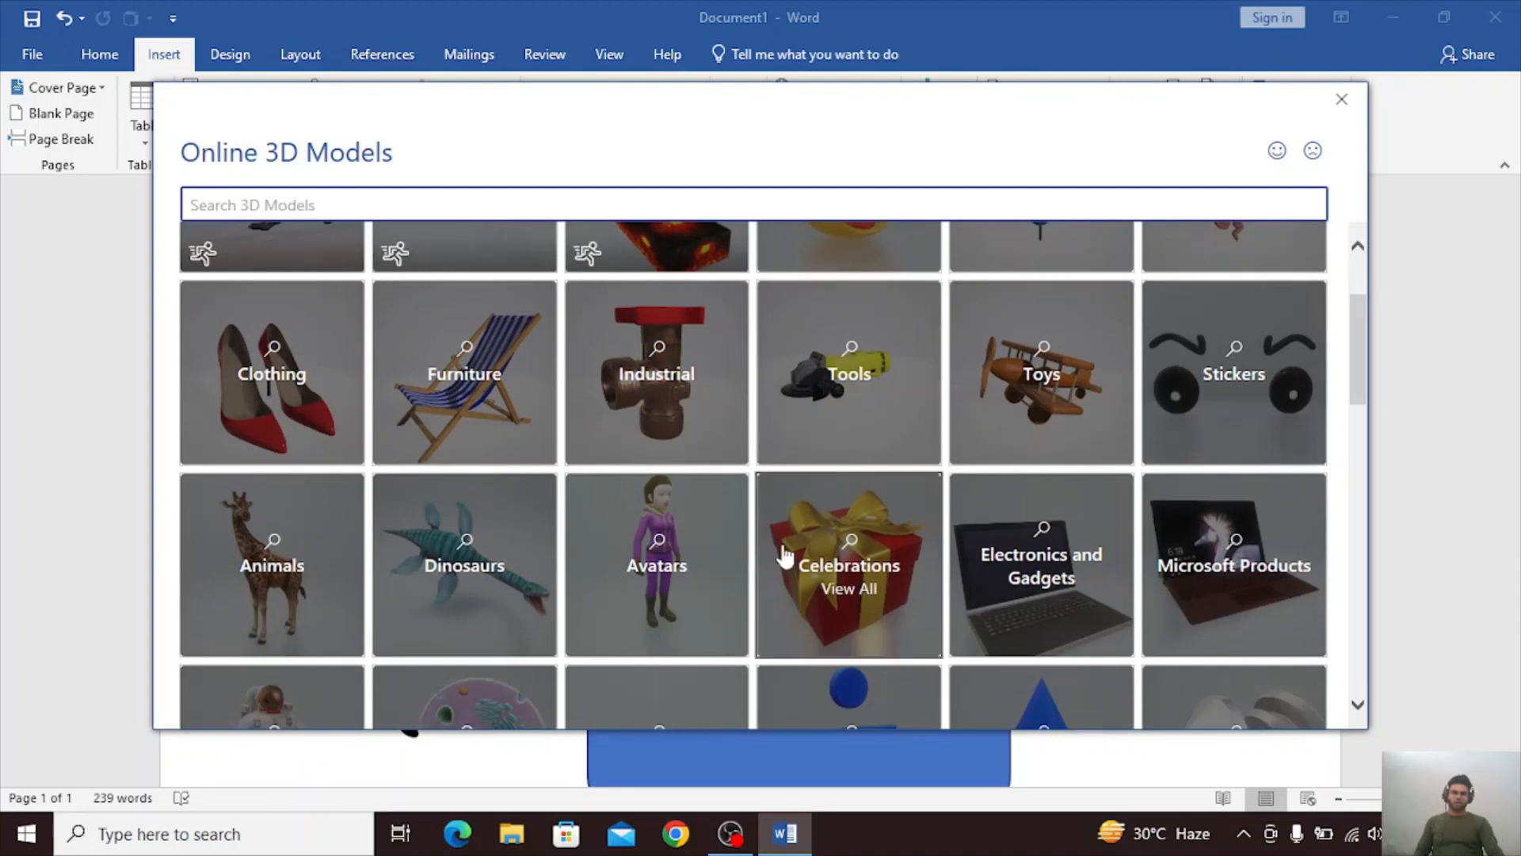
left_click(1060, 413)
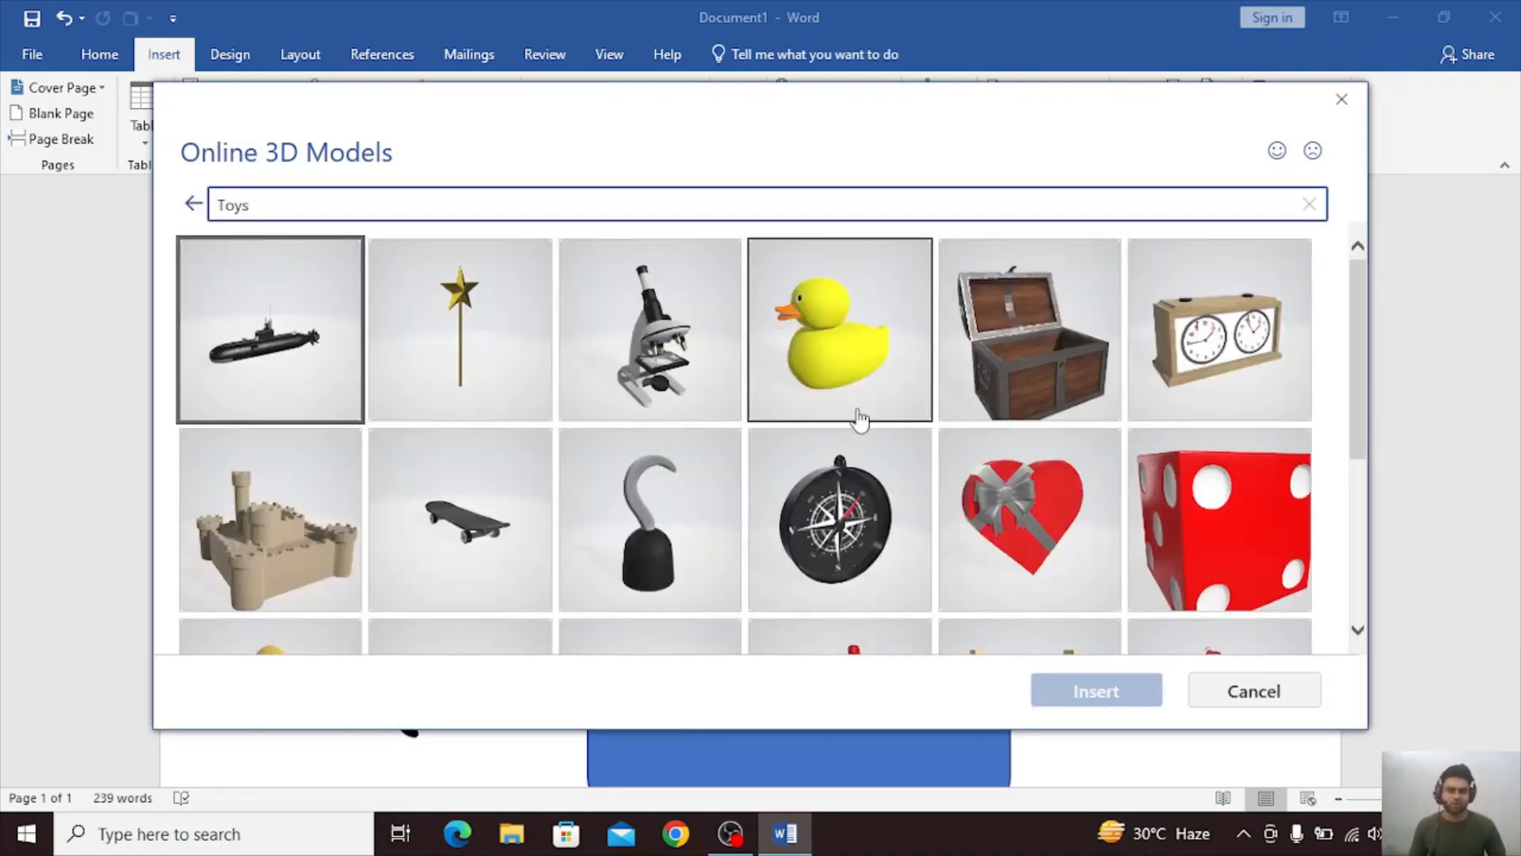
scroll(954, 401, "down", 1)
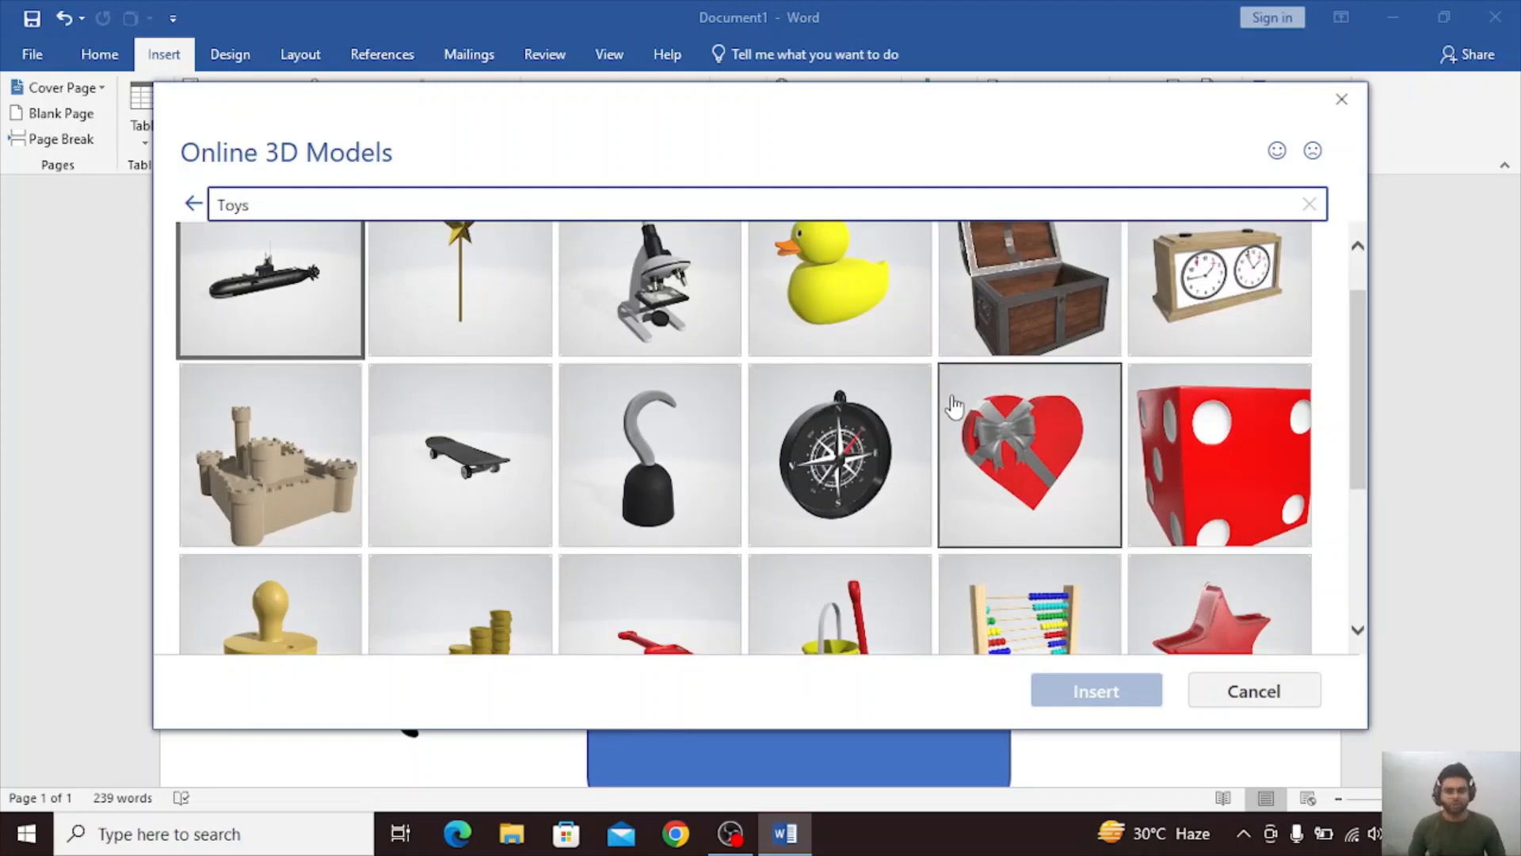
scroll(853, 411, "down", 3)
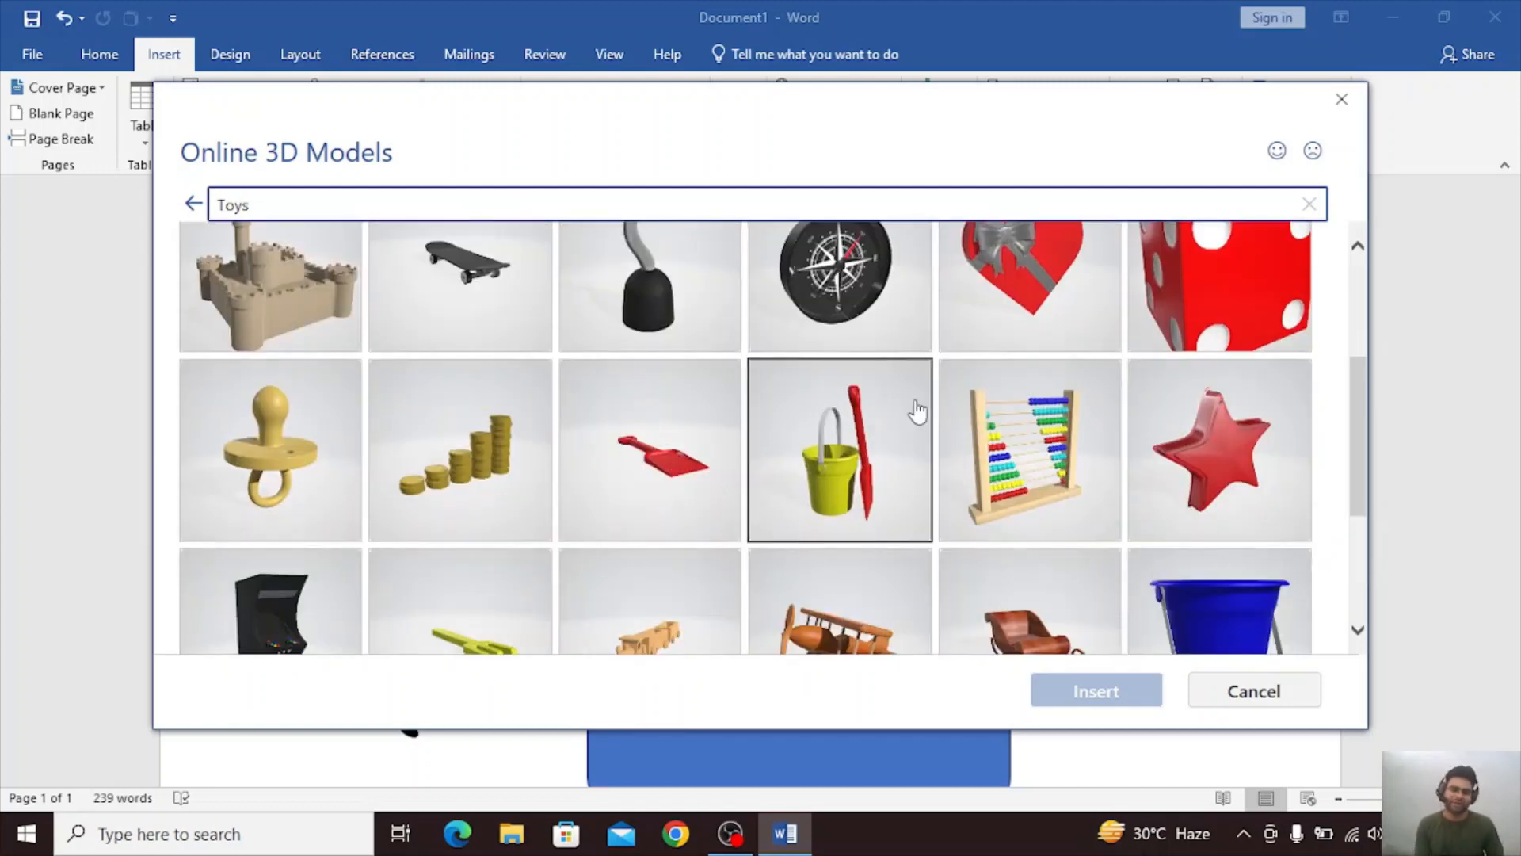
scroll(1183, 473, "down", 4)
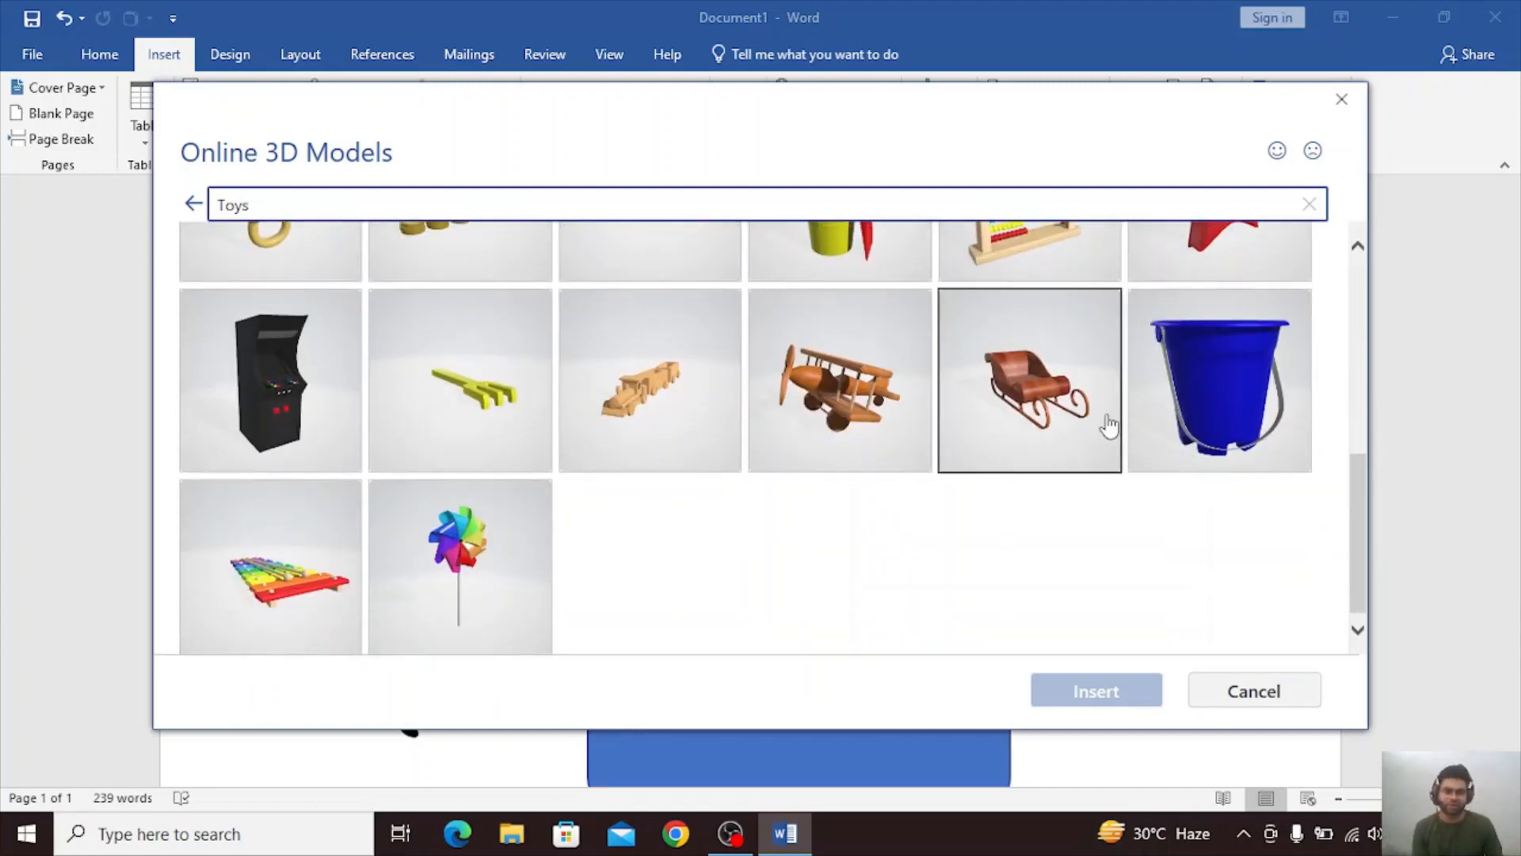
left_click(824, 400)
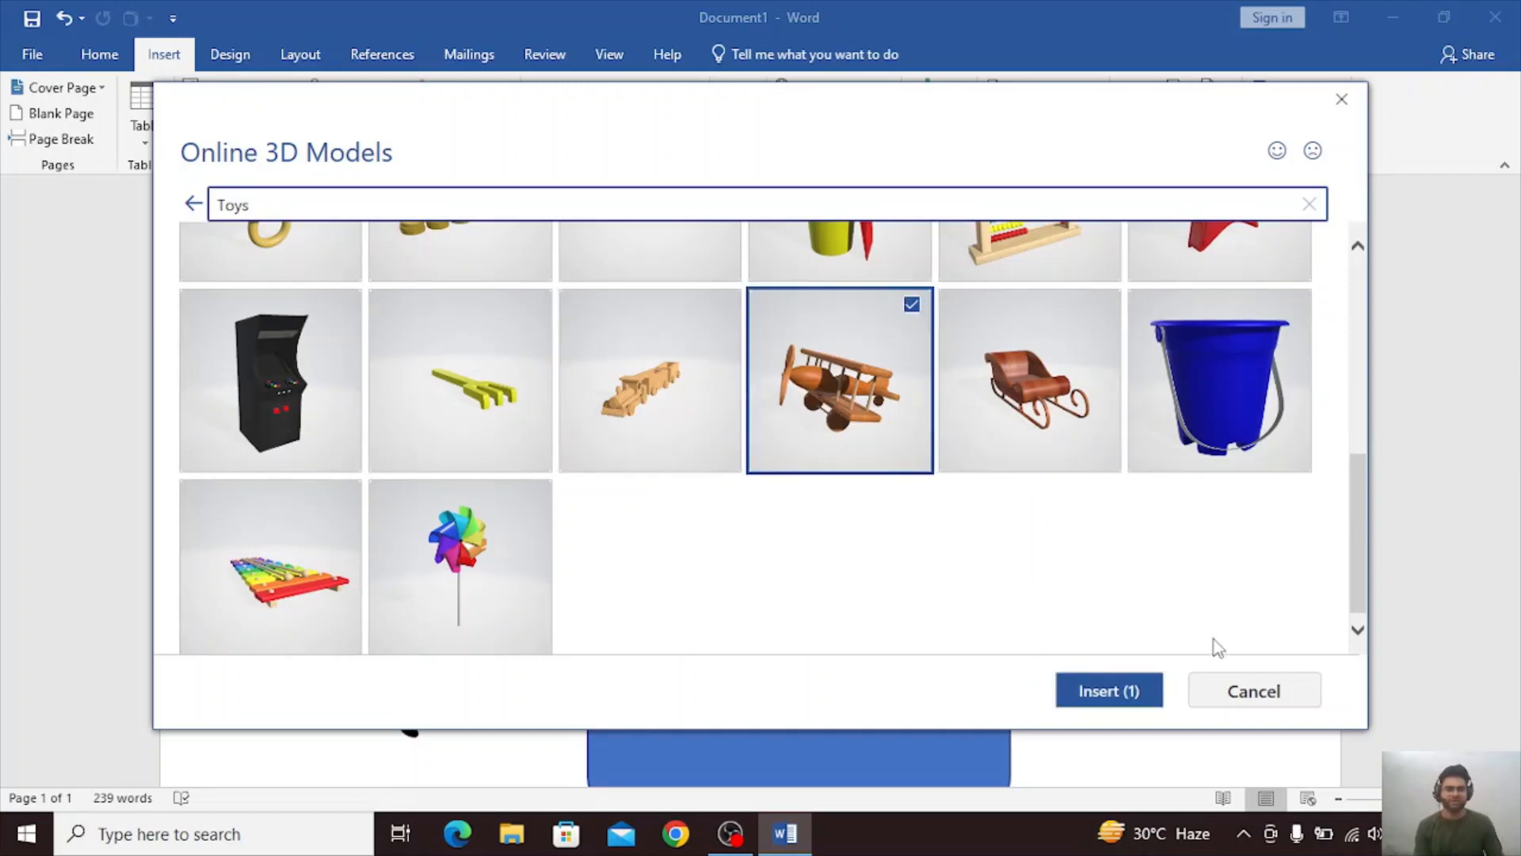
left_click(1108, 697)
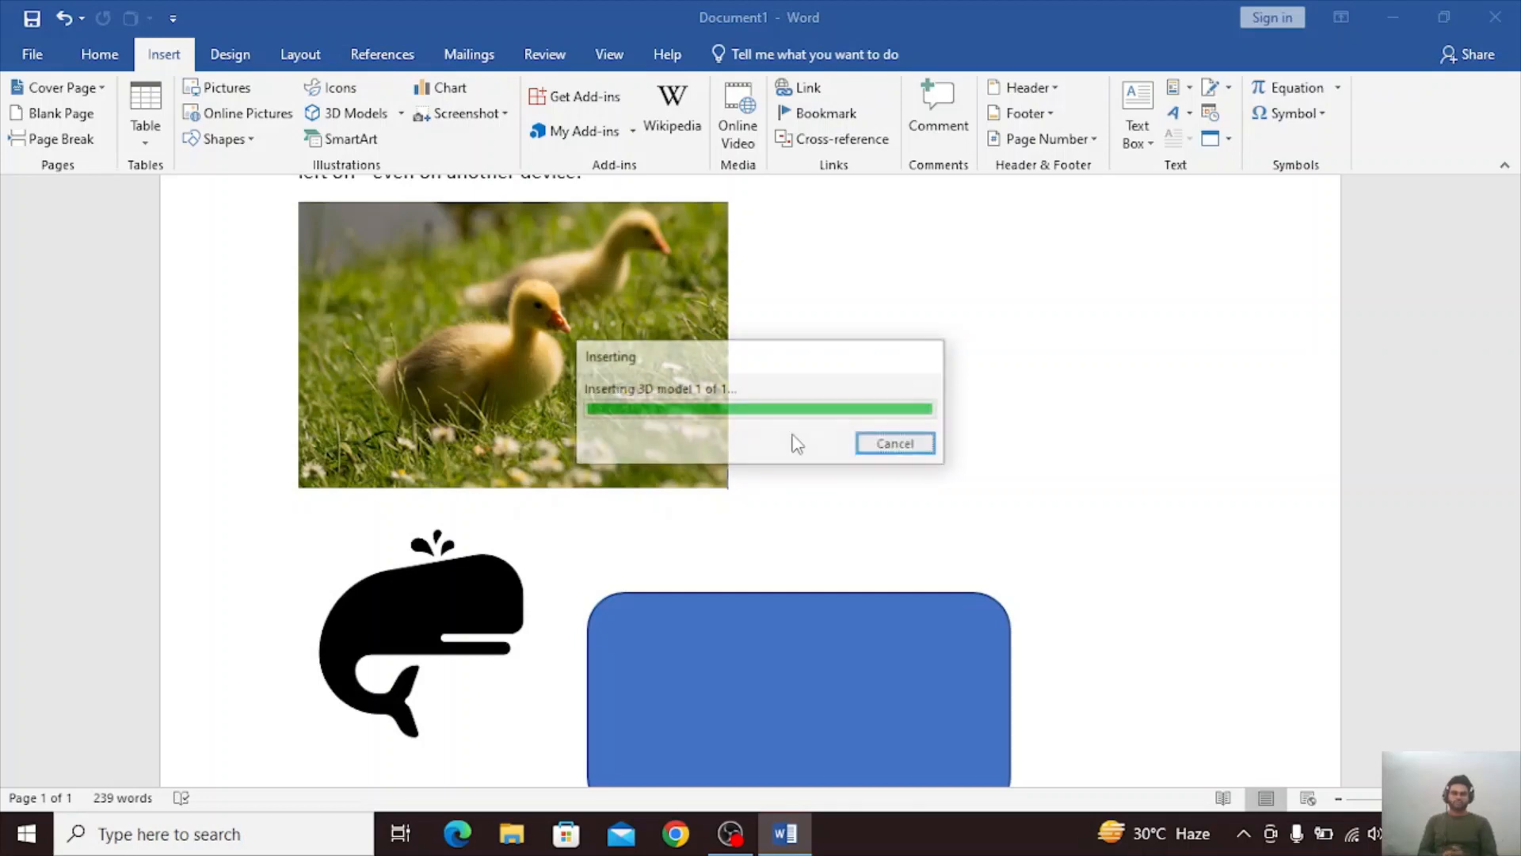
Move the biplane model to the right of the duckling picture and resize it to about 1.5 by 2.25 inches.
left_click_drag(459, 344, 1043, 418)
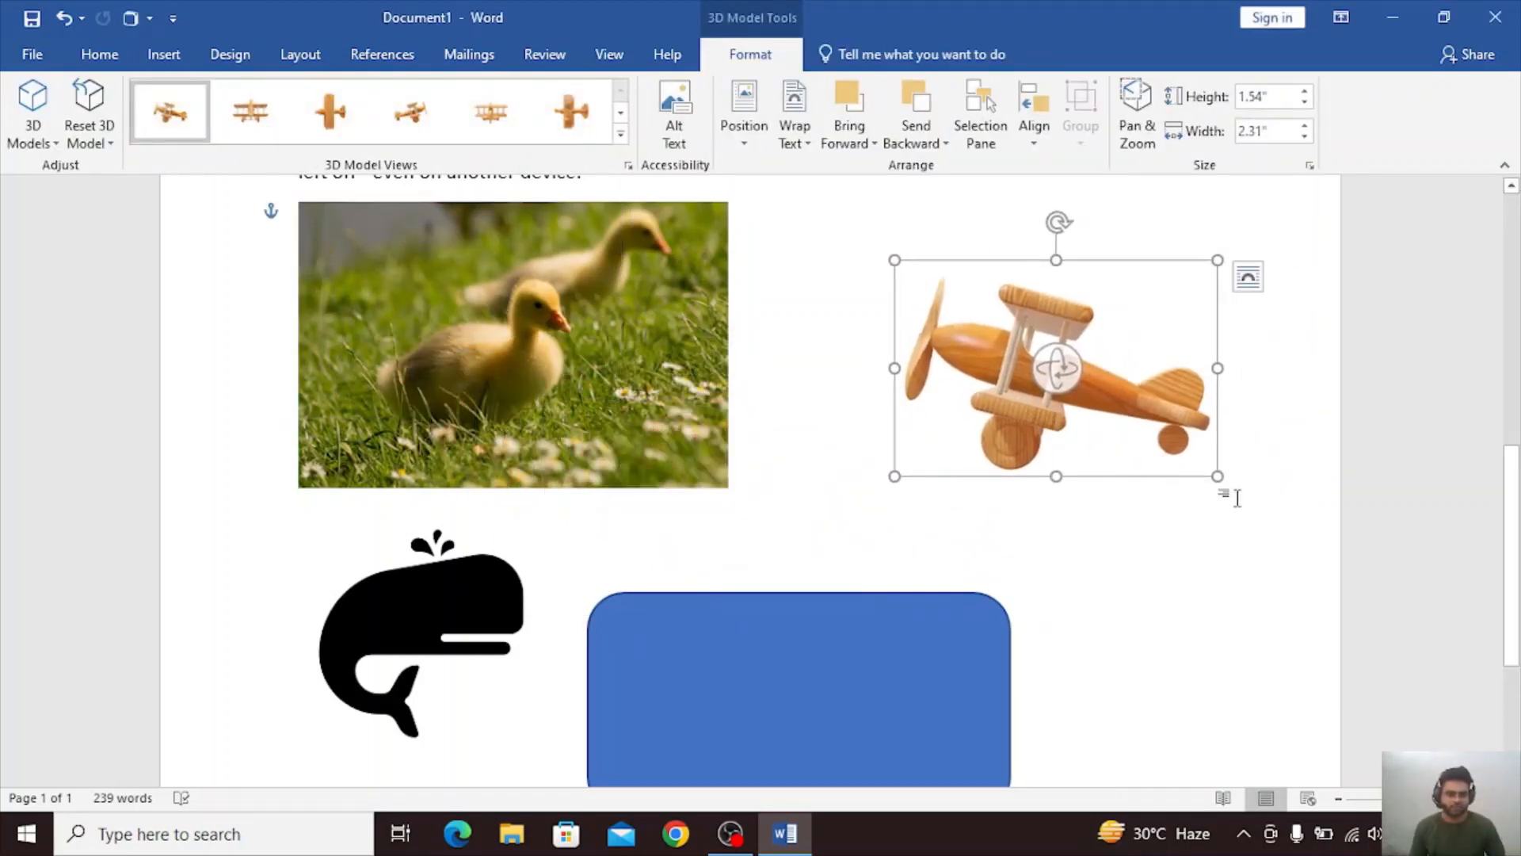
left_click_drag(1220, 478, 1209, 468)
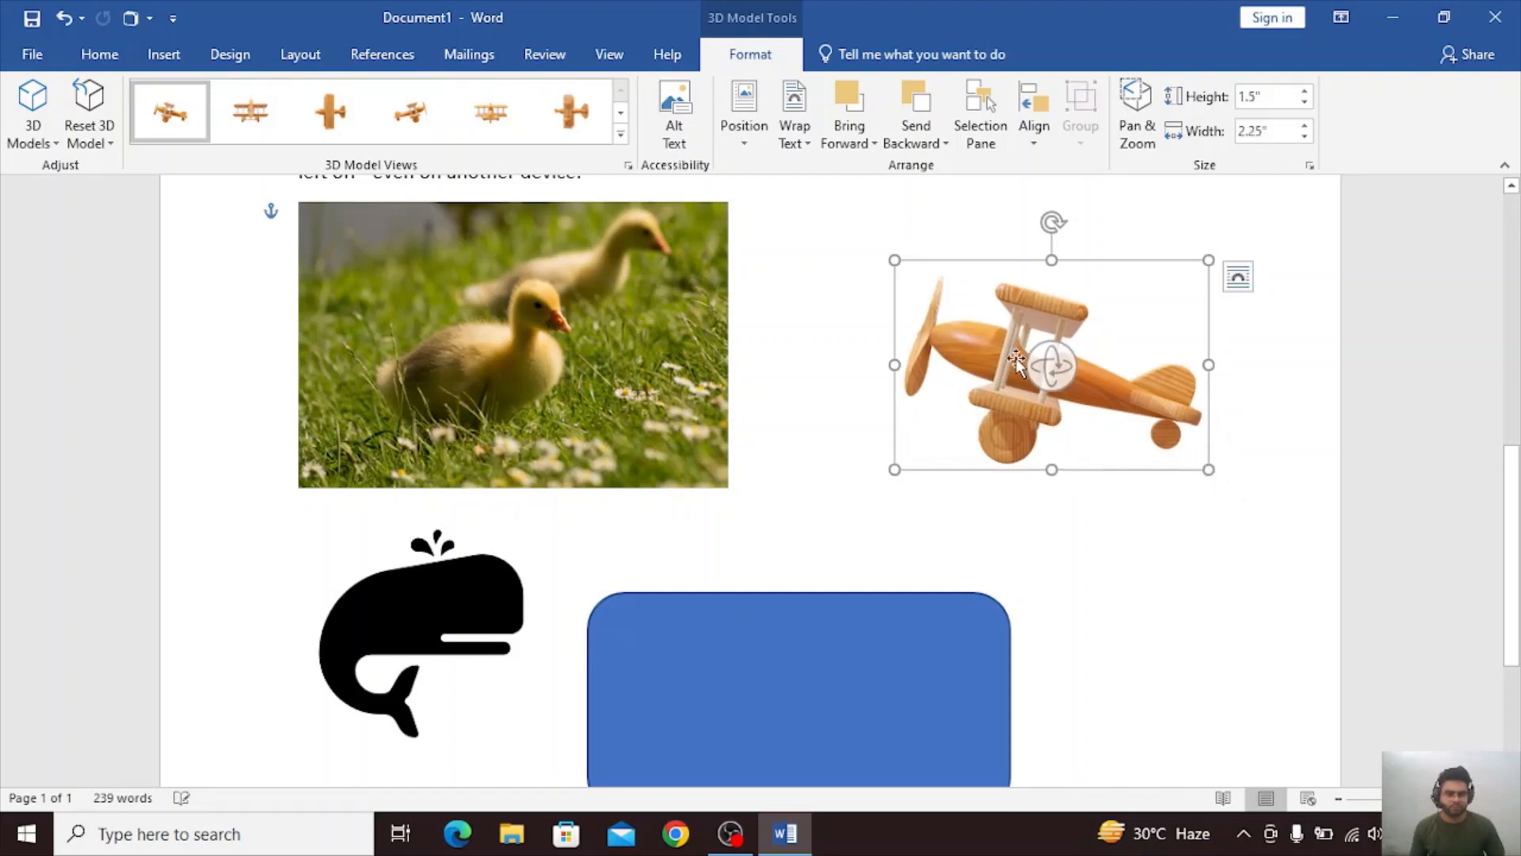
Rotate the biplane model in 3D so its propeller and both wings face forward at an angle.
left_click_drag(1049, 357, 1096, 319)
left_click_drag(939, 489, 1208, 424)
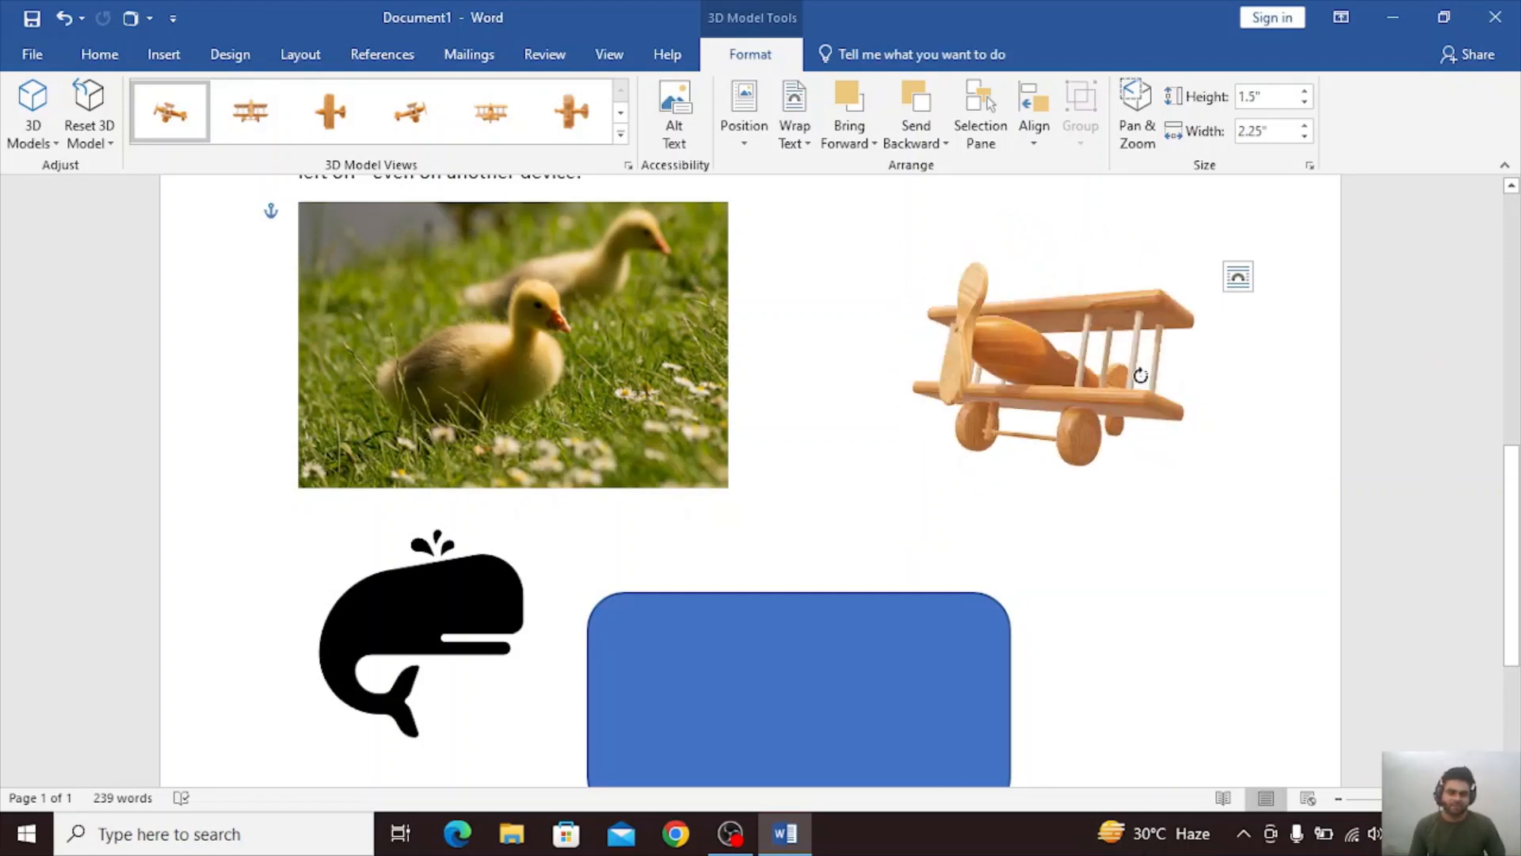
Try free 3D rotation and several preset views on the wooden biplane model.
left_click_drag(758, 321, 936, 294)
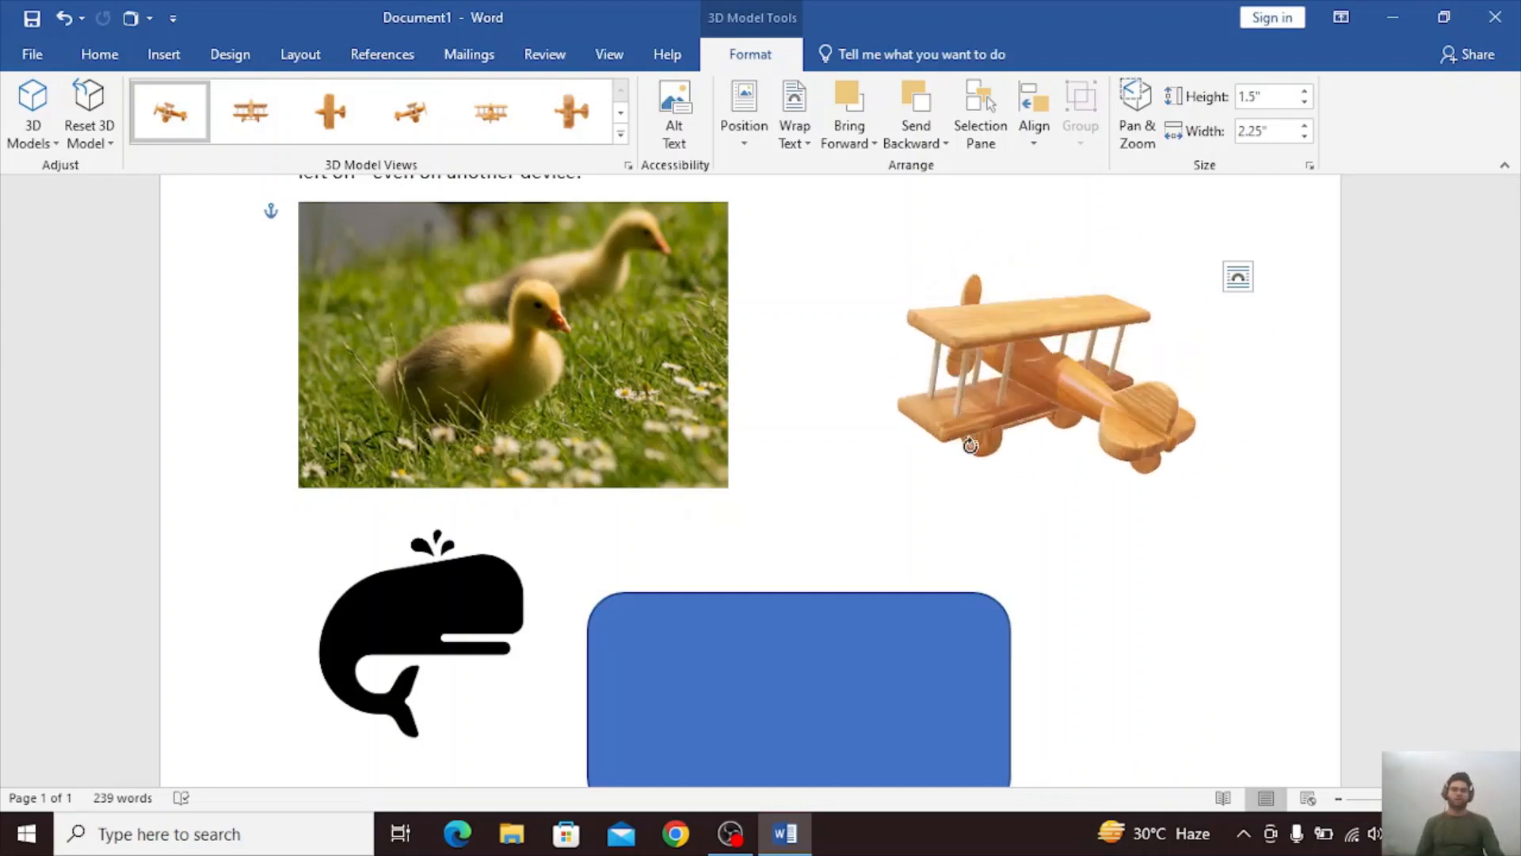
left_click_drag(1068, 448, 1053, 428)
left_click(251, 111)
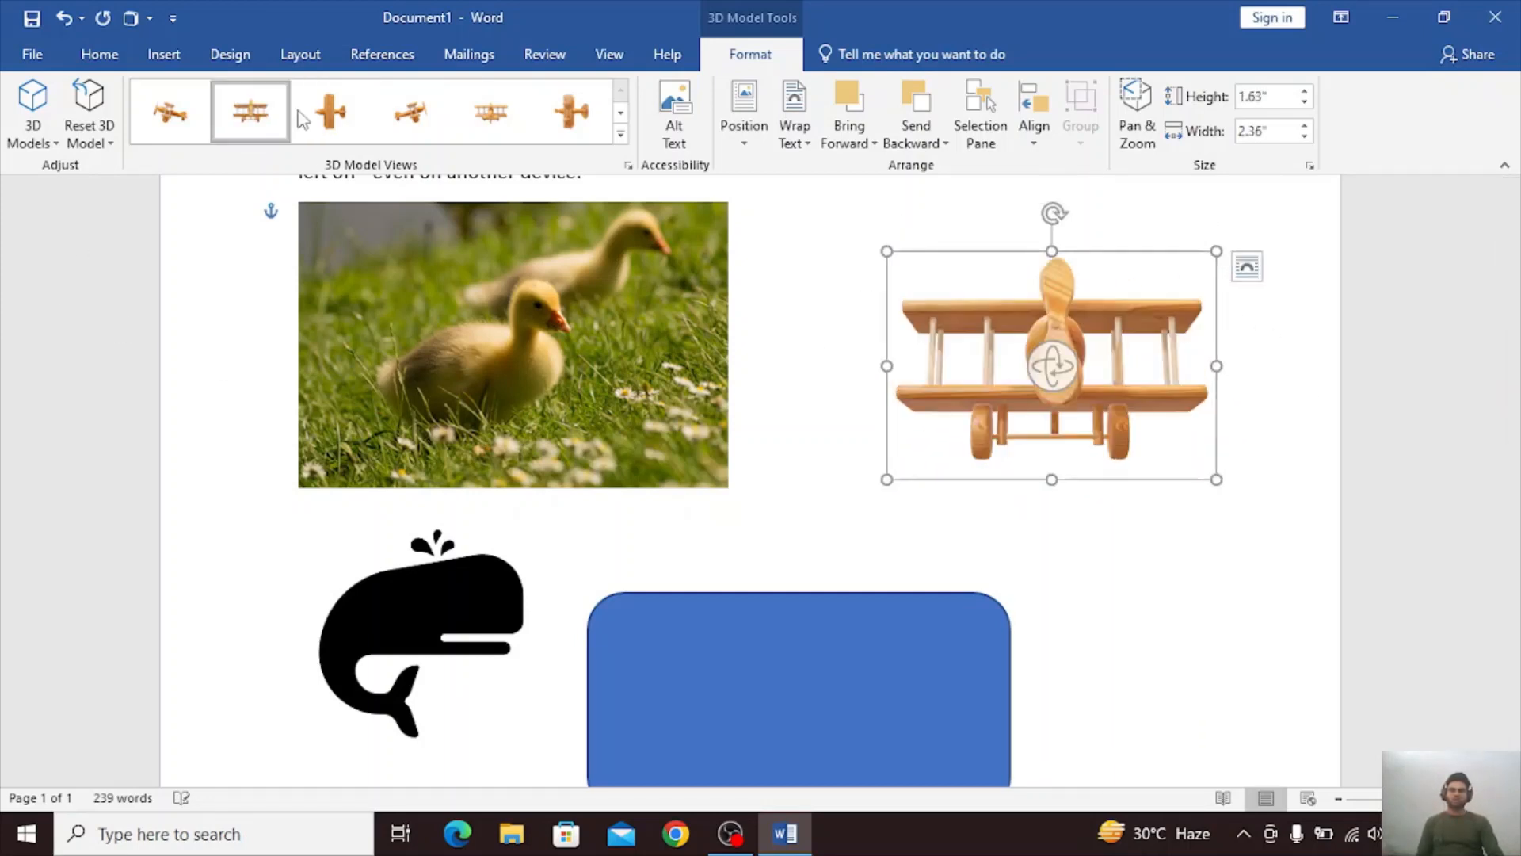
left_click(332, 113)
left_click(411, 112)
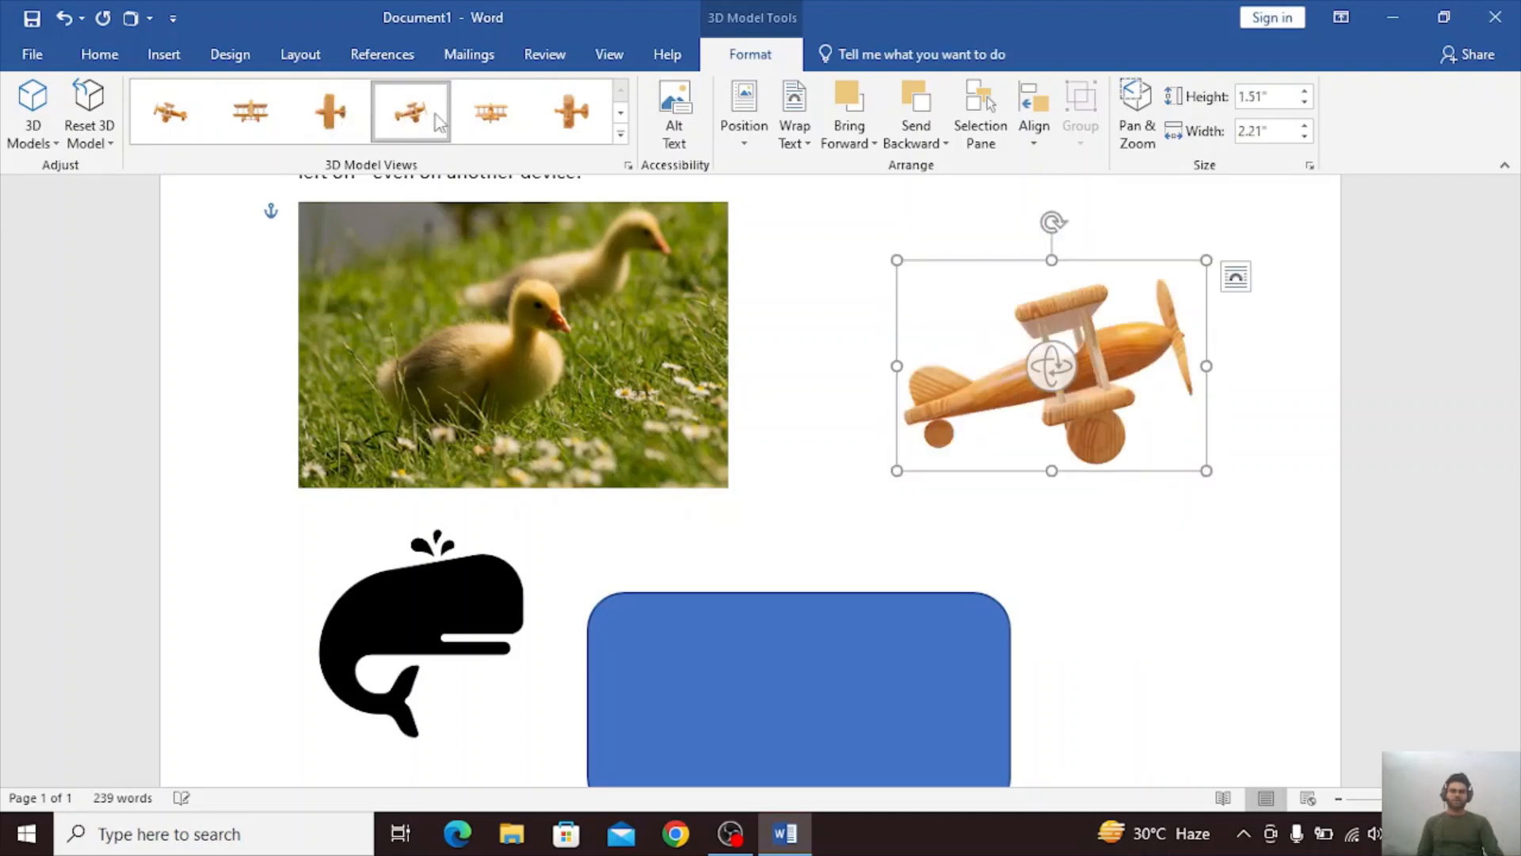
left_click(487, 111)
Apply the preset view of the biplane's underside and rotate the model in 3D so it lies diagonally with its wheels facing forward.
left_click(573, 115)
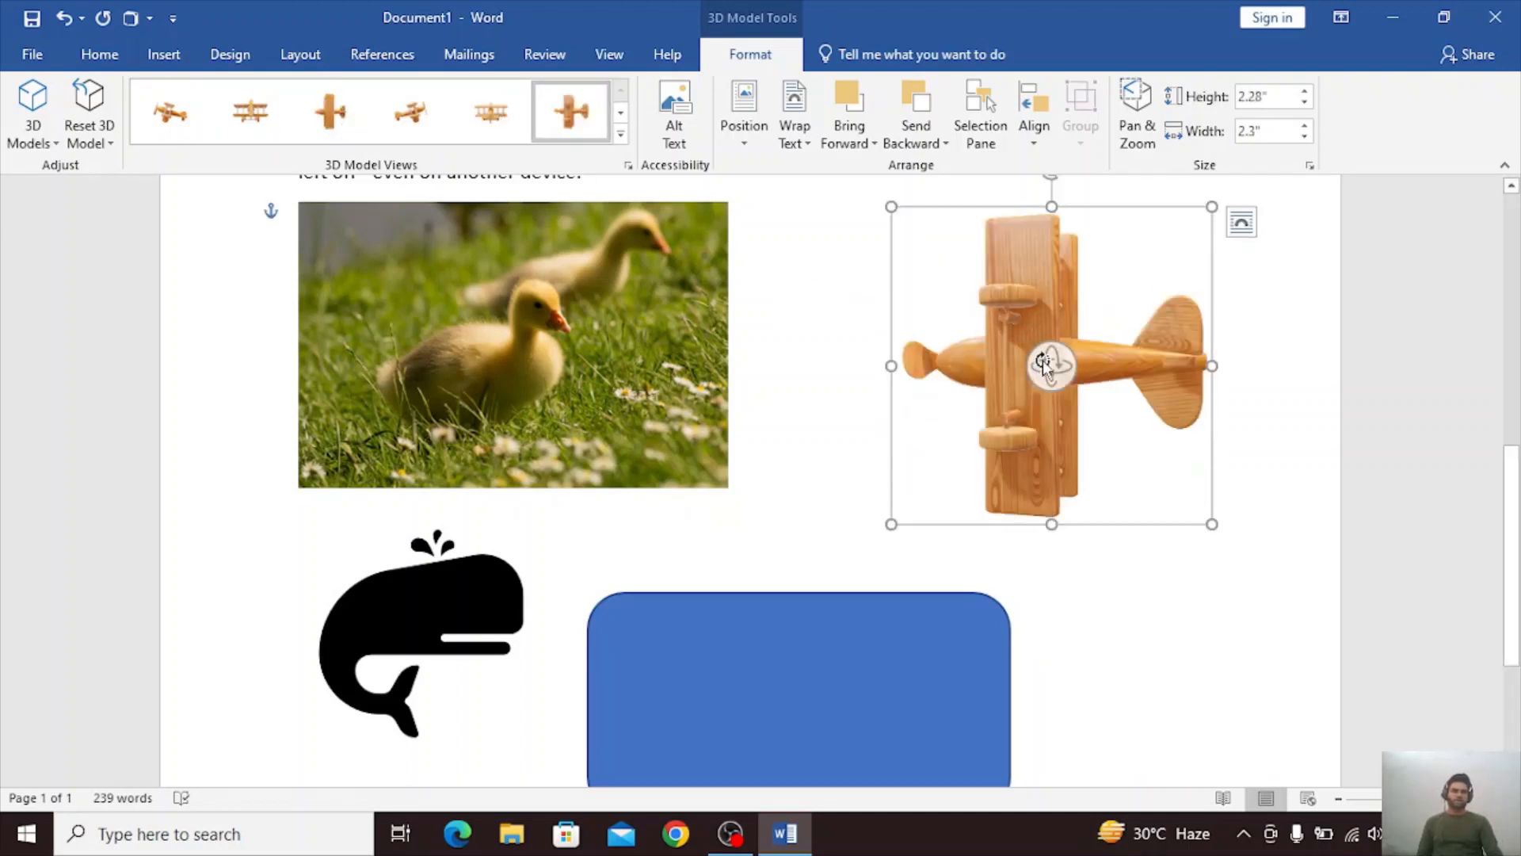
left_click_drag(1054, 361, 1046, 312)
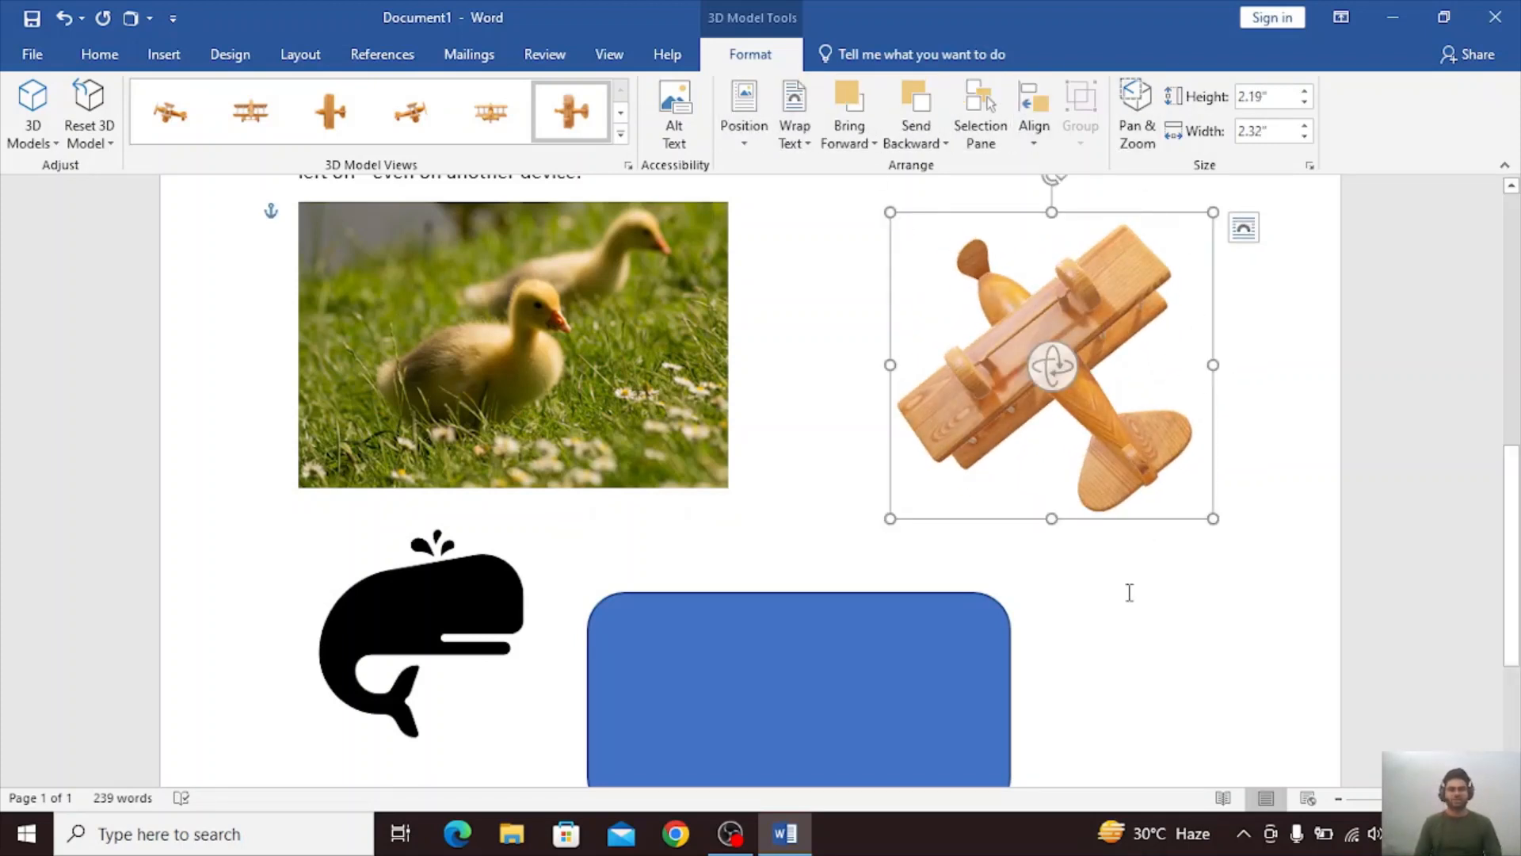
left_click(160, 56)
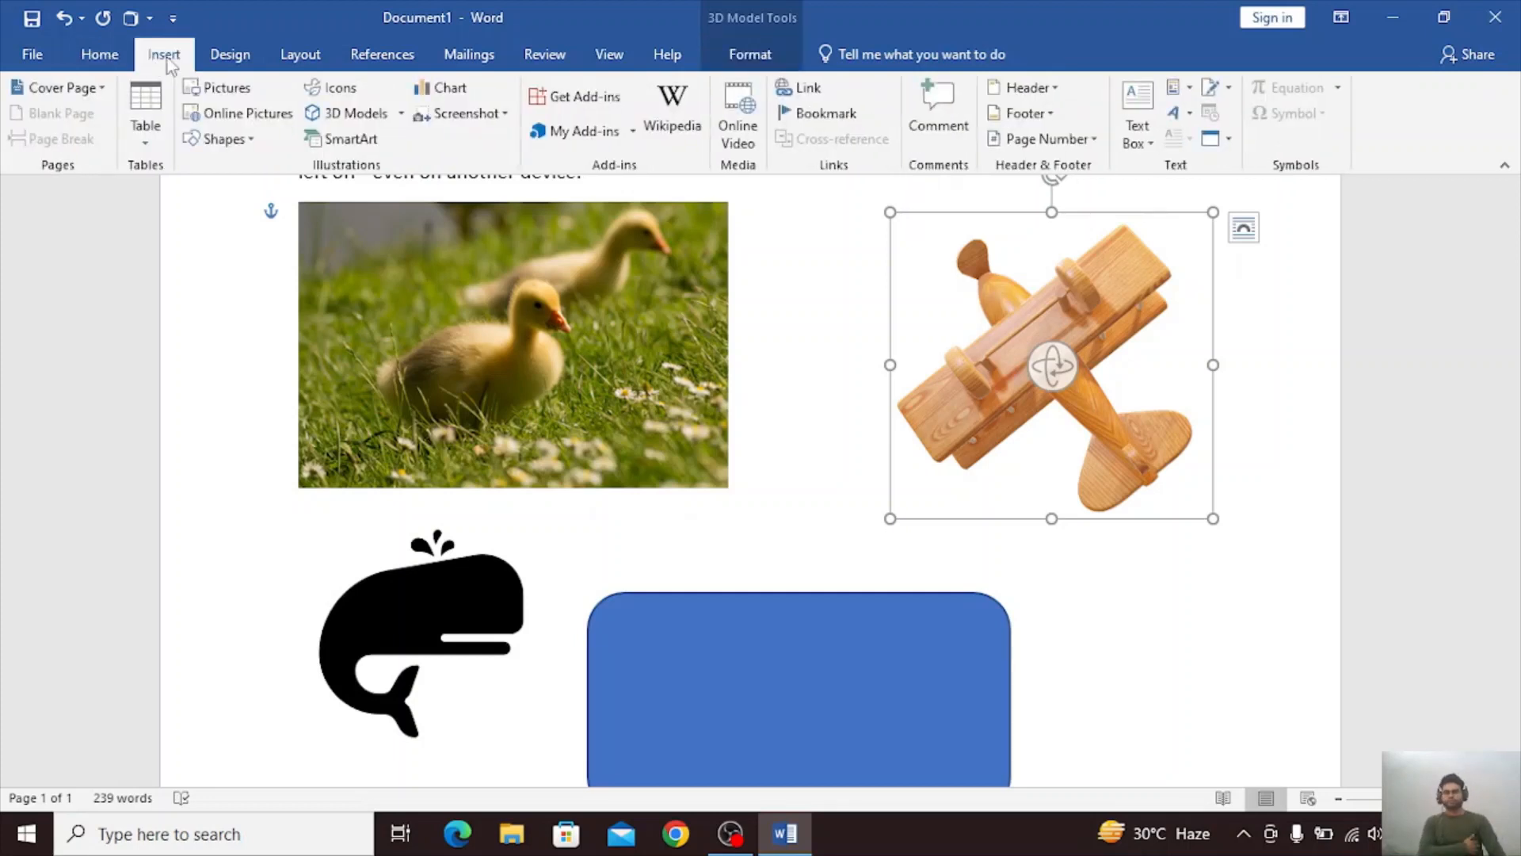
left_click(145, 119)
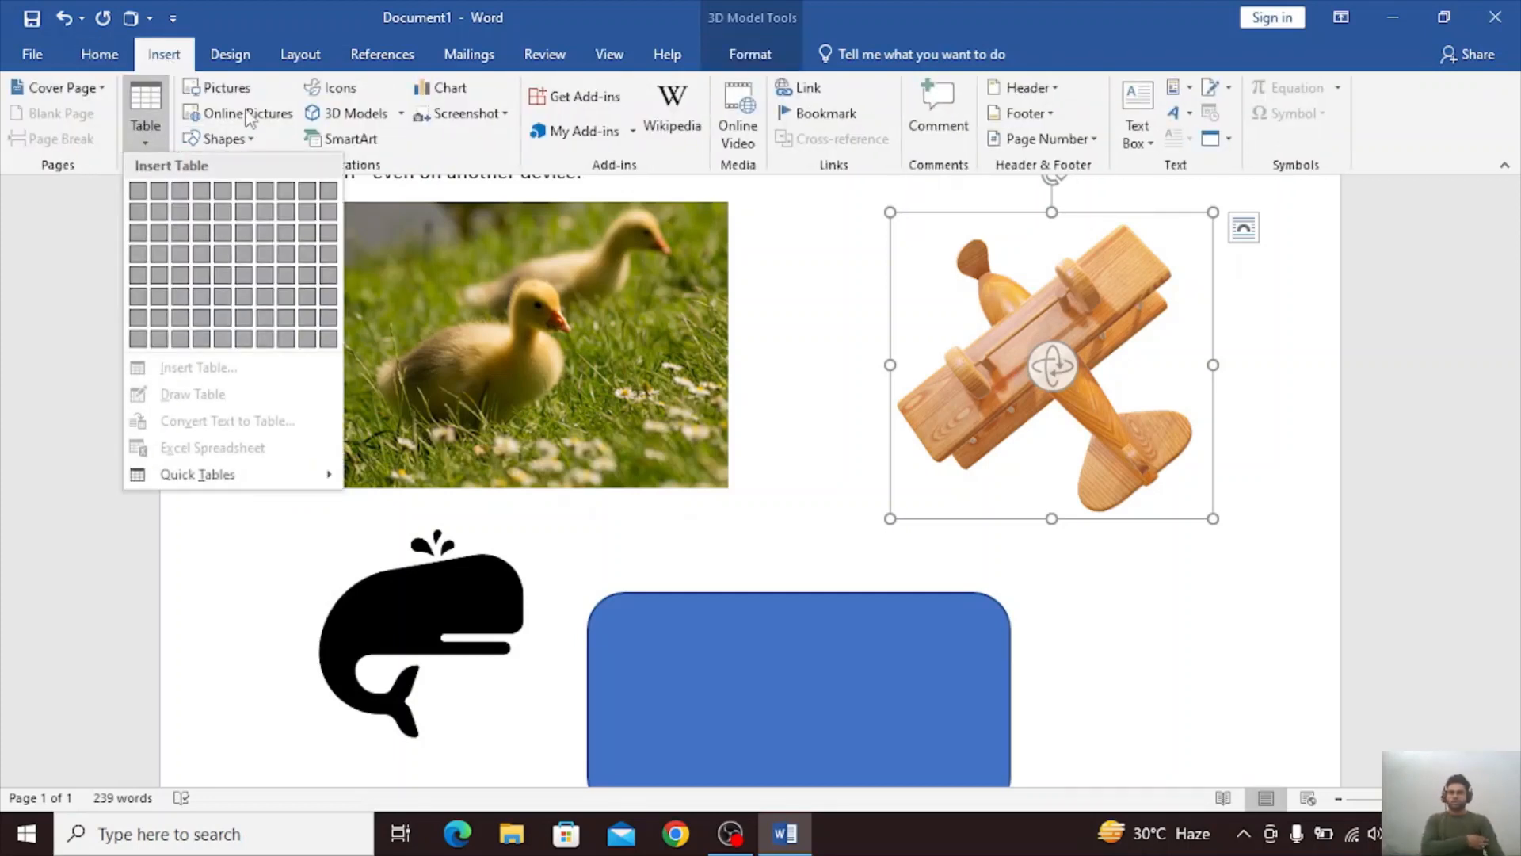
left_click(367, 142)
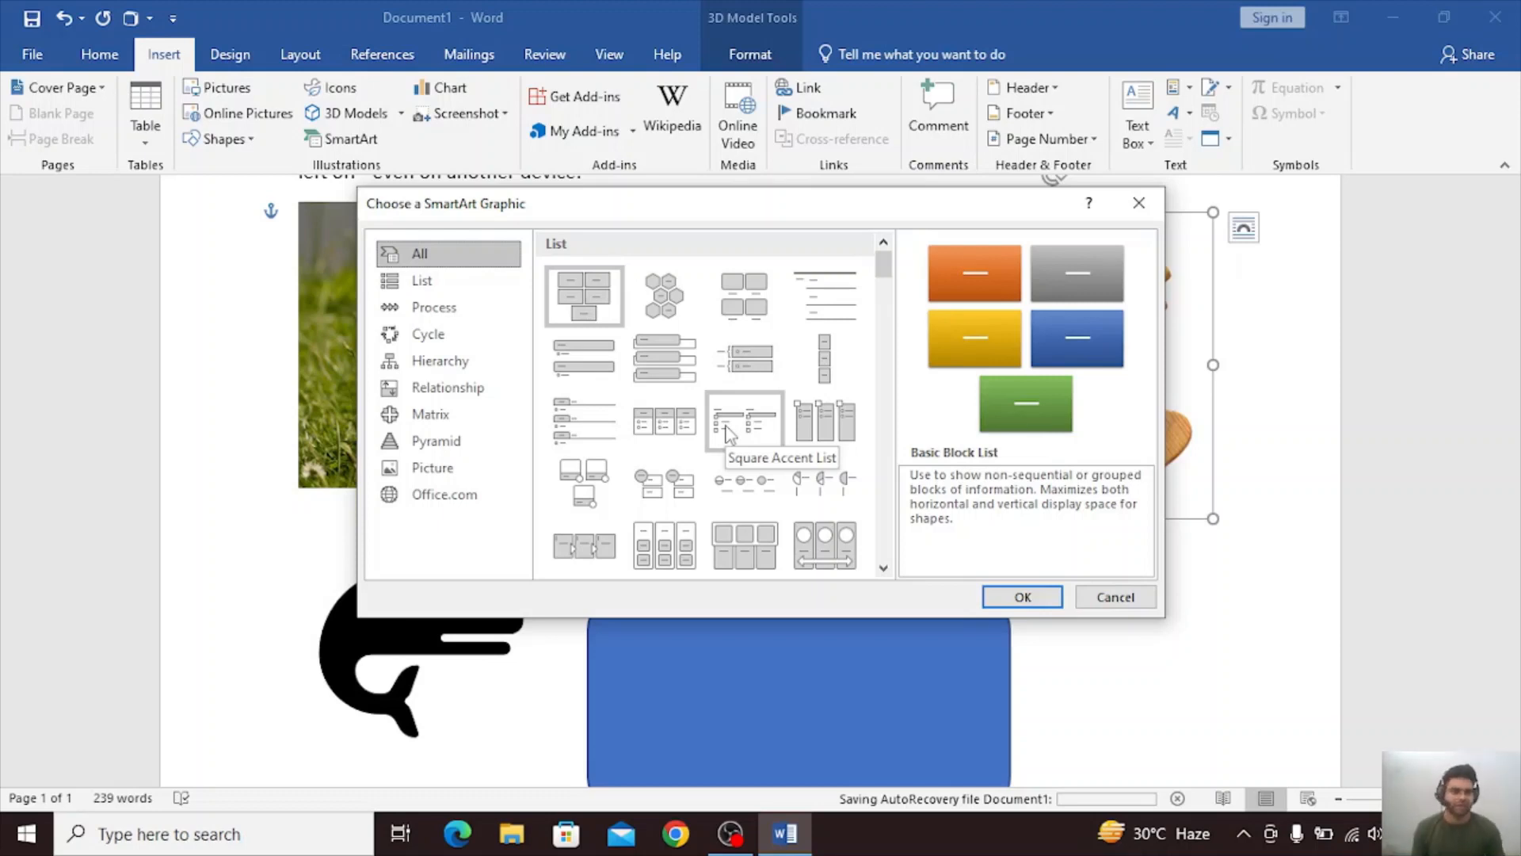
left_click(440, 307)
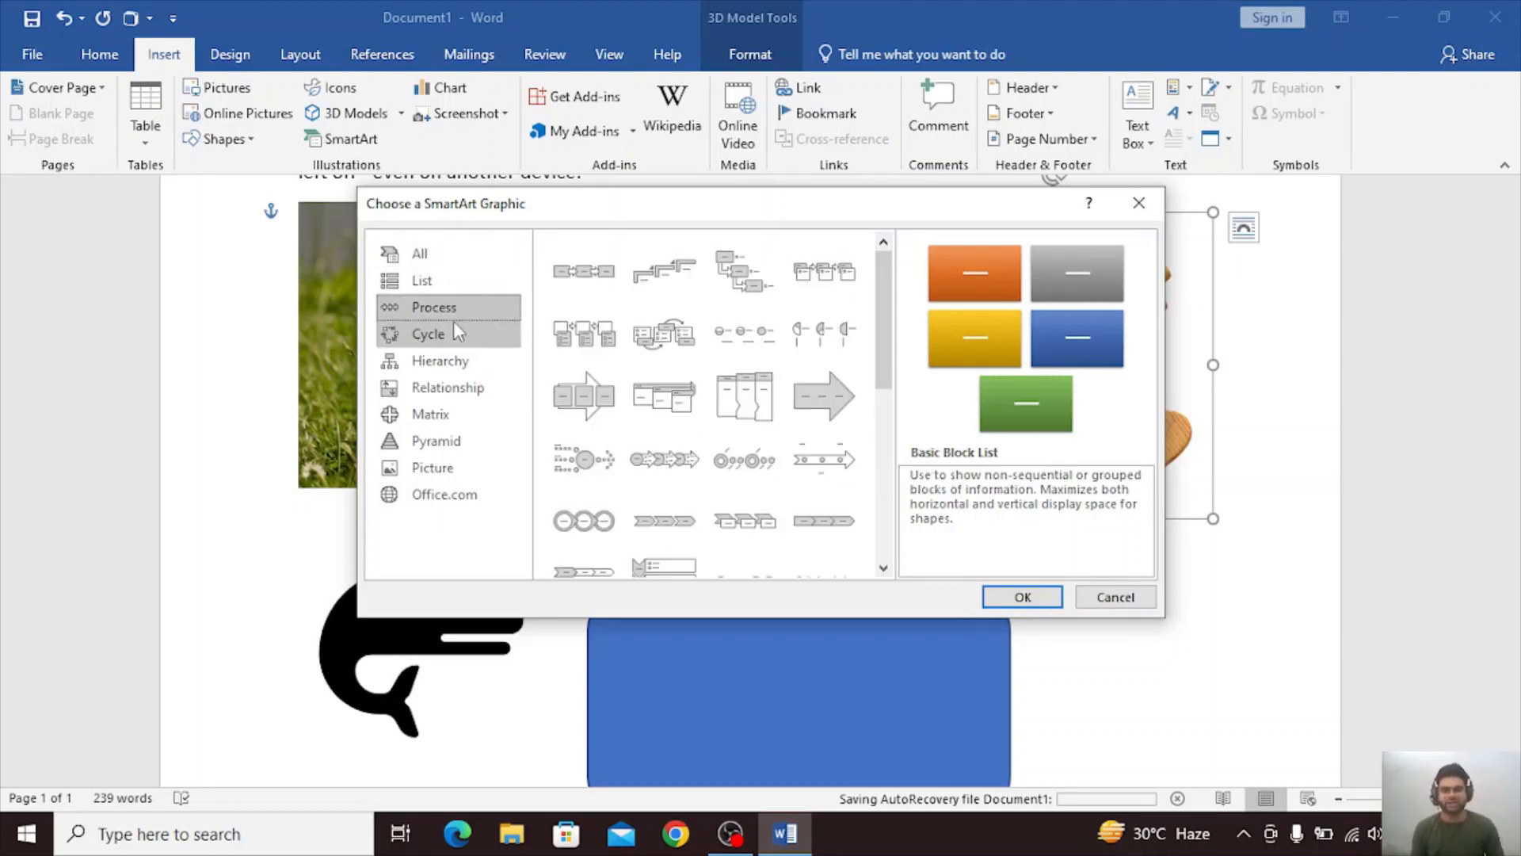
left_click(458, 331)
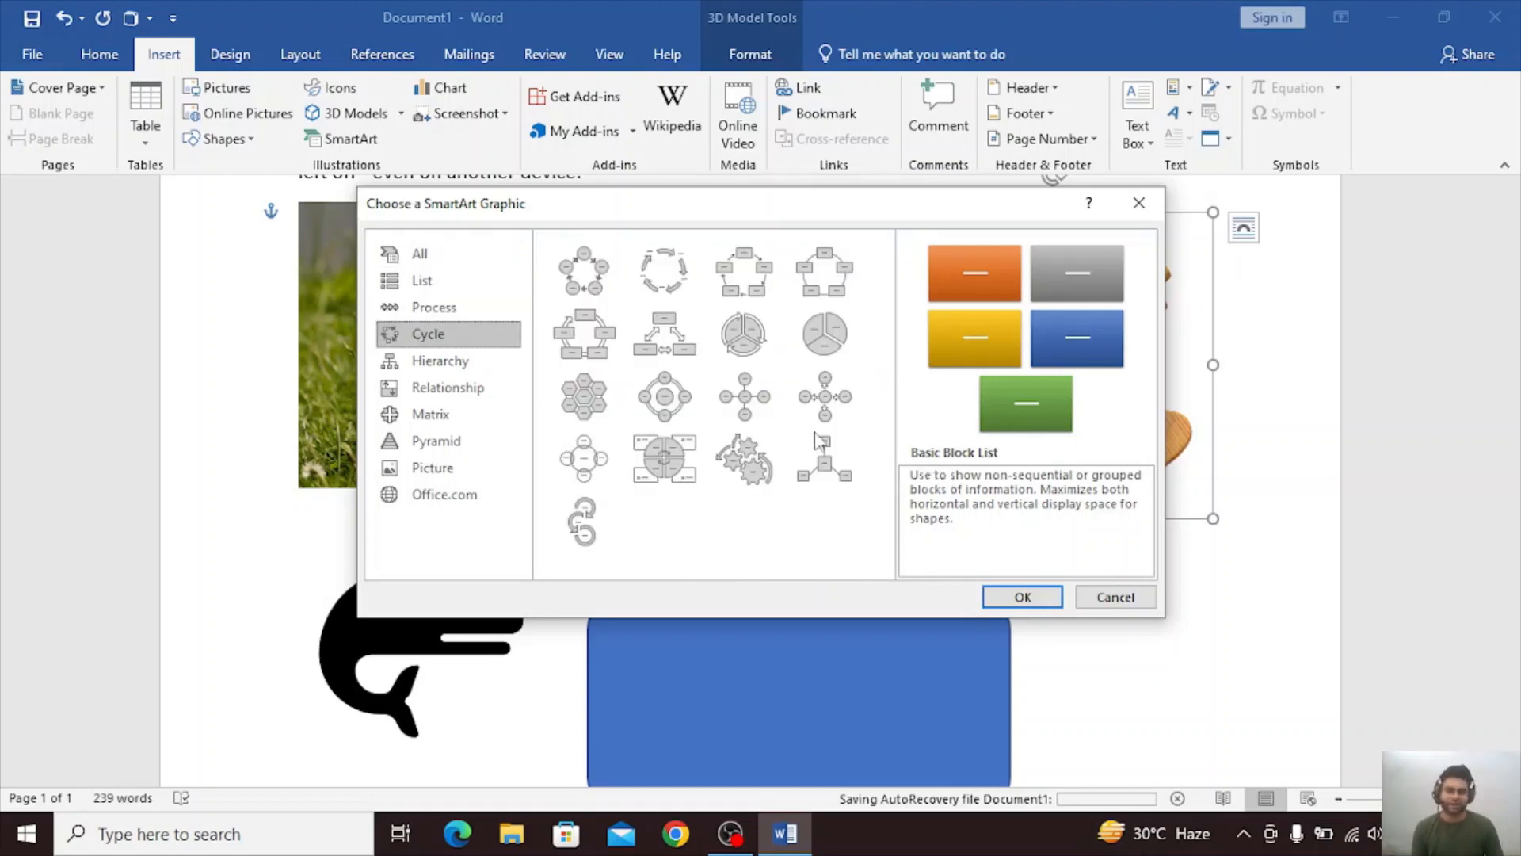
left_click(1115, 597)
Add three empty lines after the whale icon to make room beneath it.
scroll(1130, 591, "down", 4)
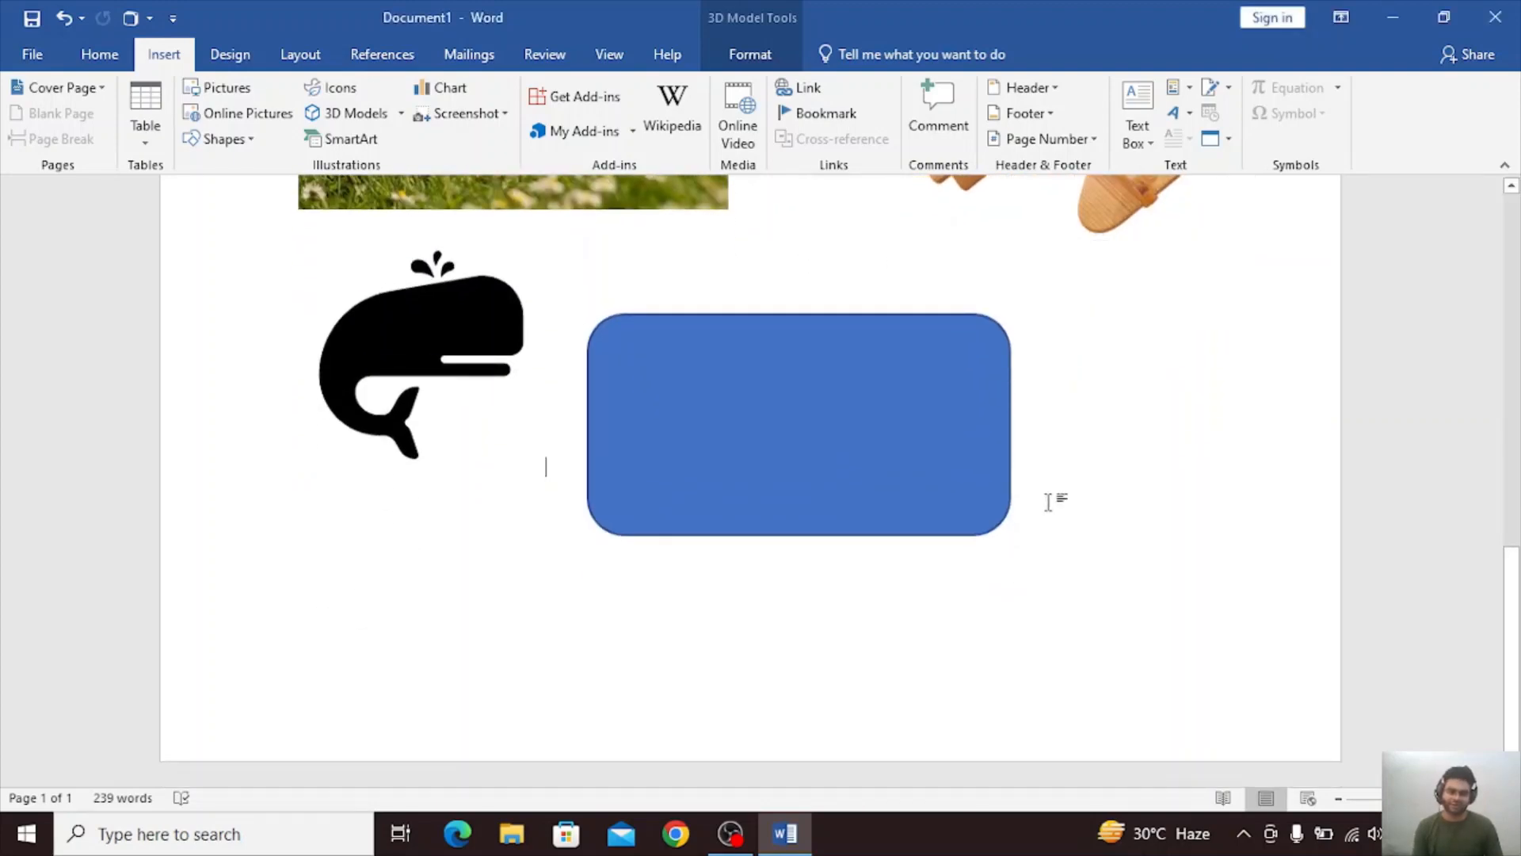
key("Return")
key("Return")
key("Return")
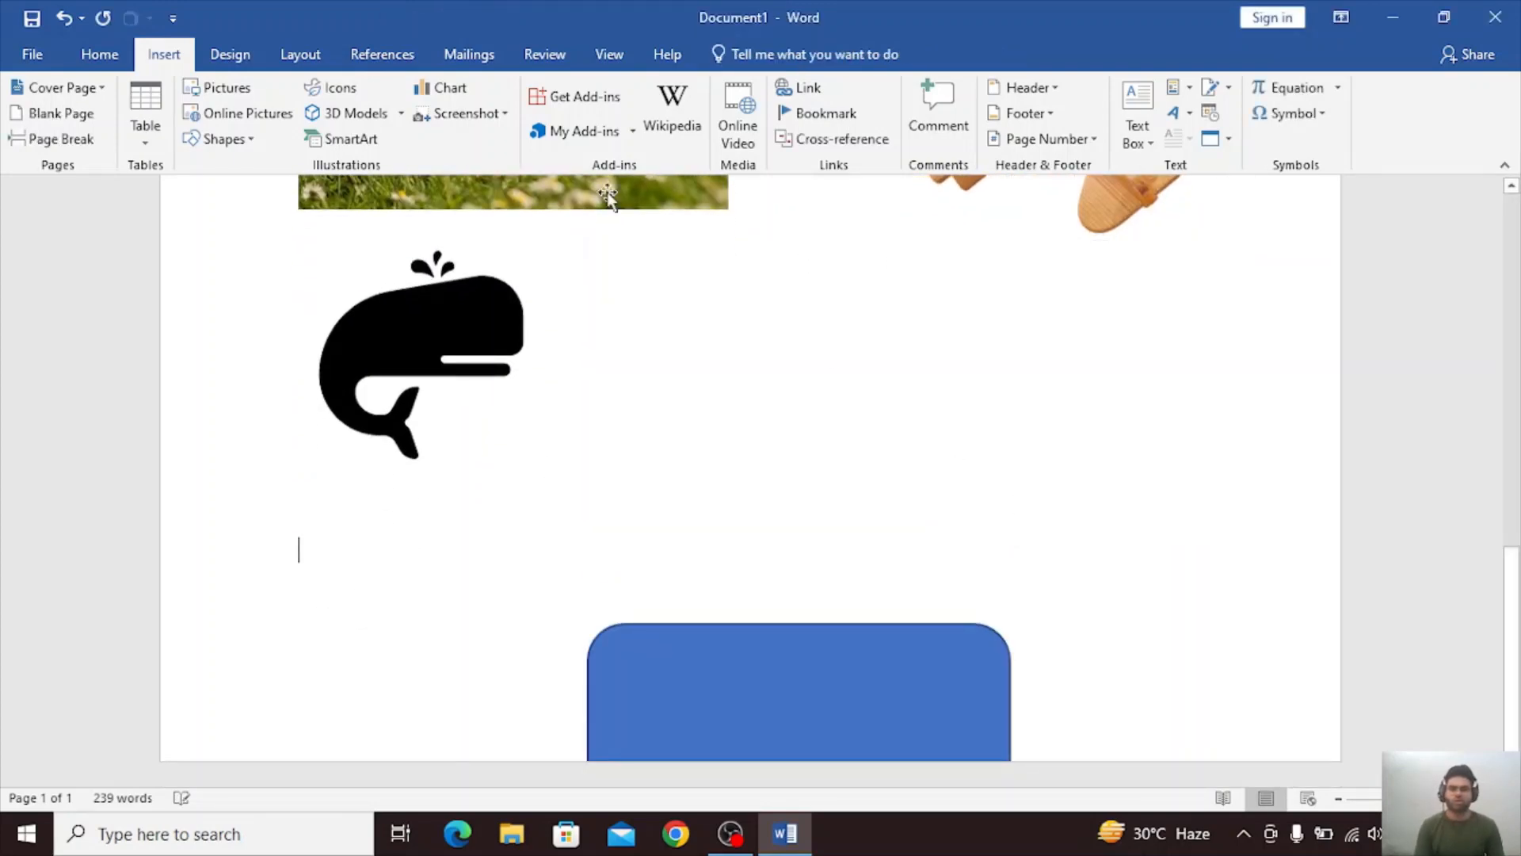
Browse the Process, Cycle, Matrix, Pyramid, Picture, Relationship and Hierarchy categories of SmartArt graphics and preview the Basic Cycle layout.
left_click(346, 141)
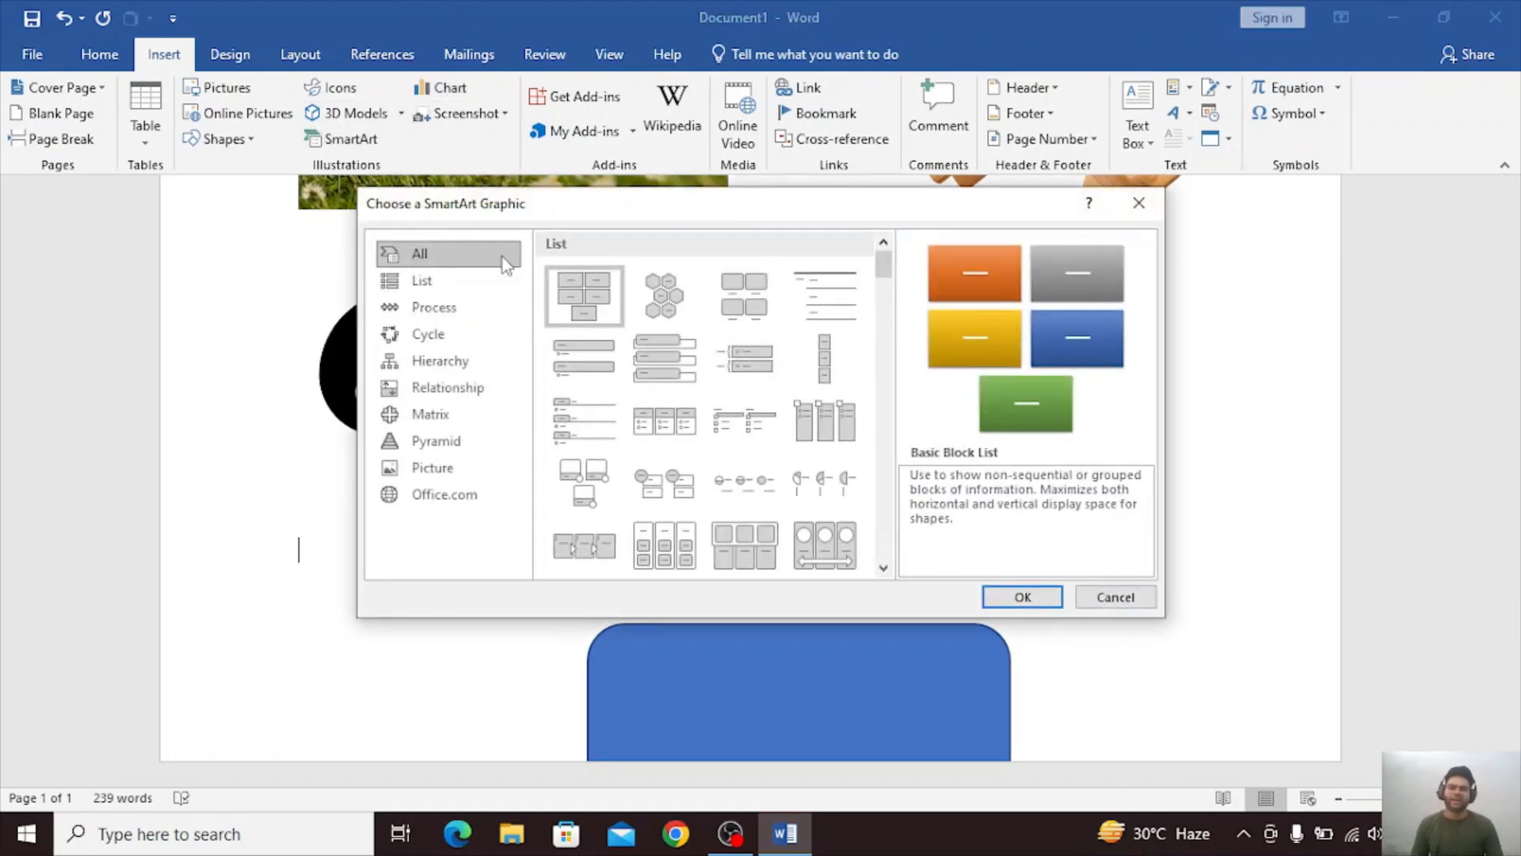
left_click(441, 311)
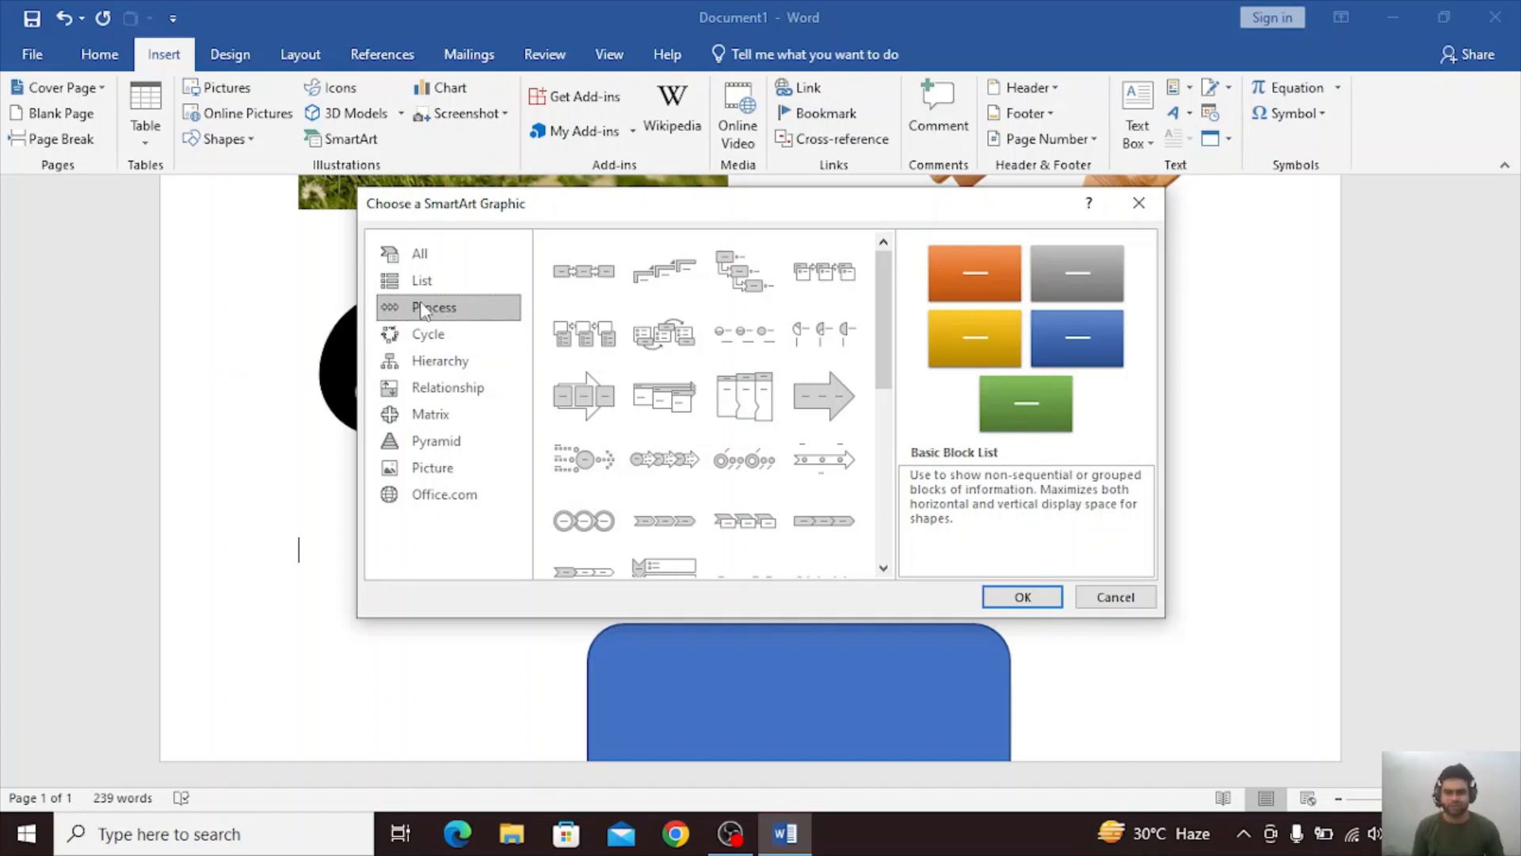
left_click(417, 337)
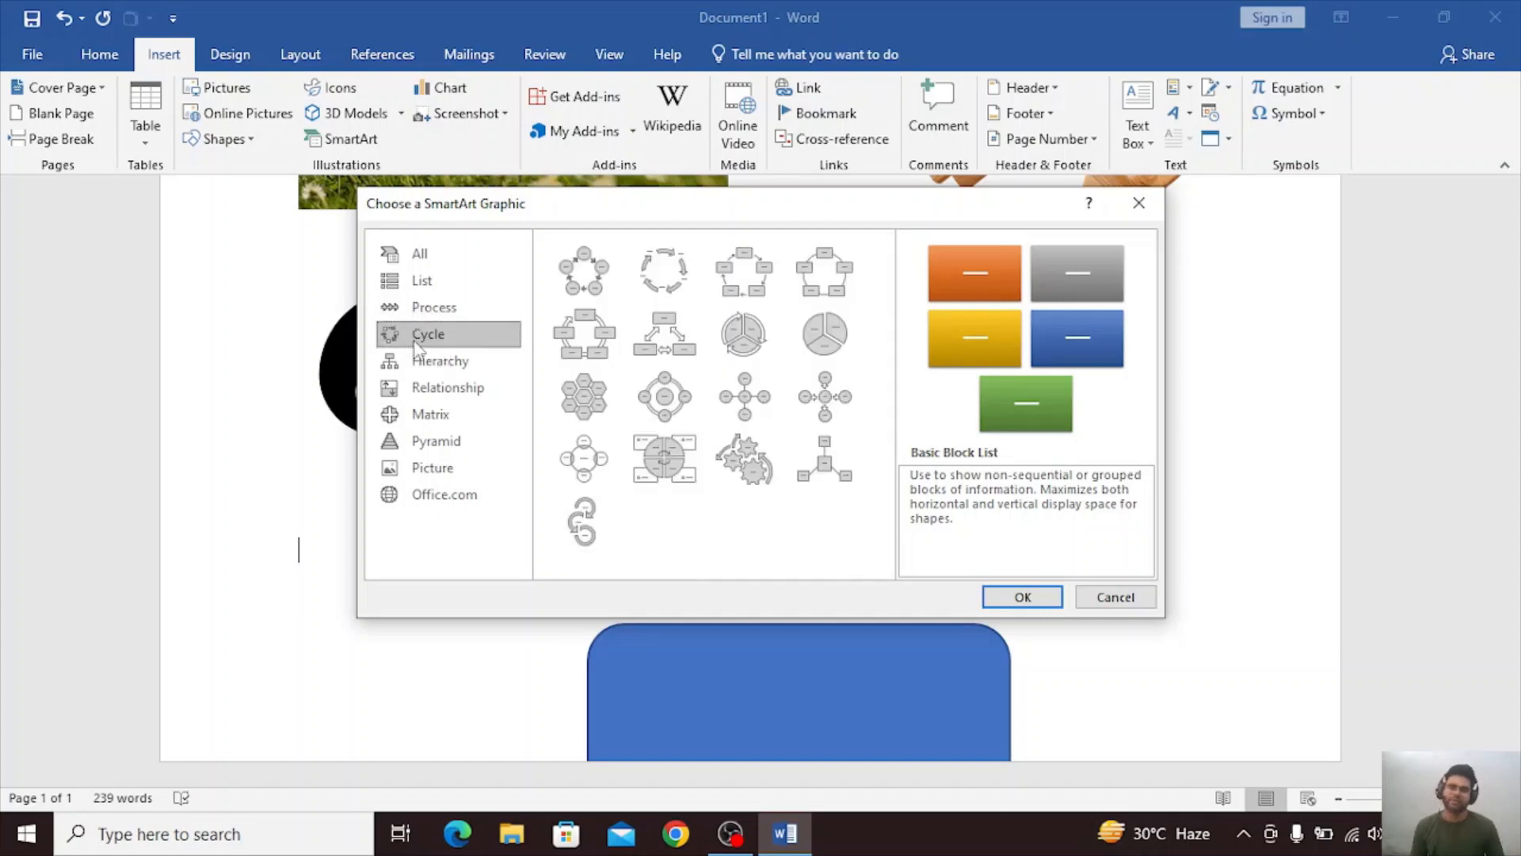
left_click(572, 274)
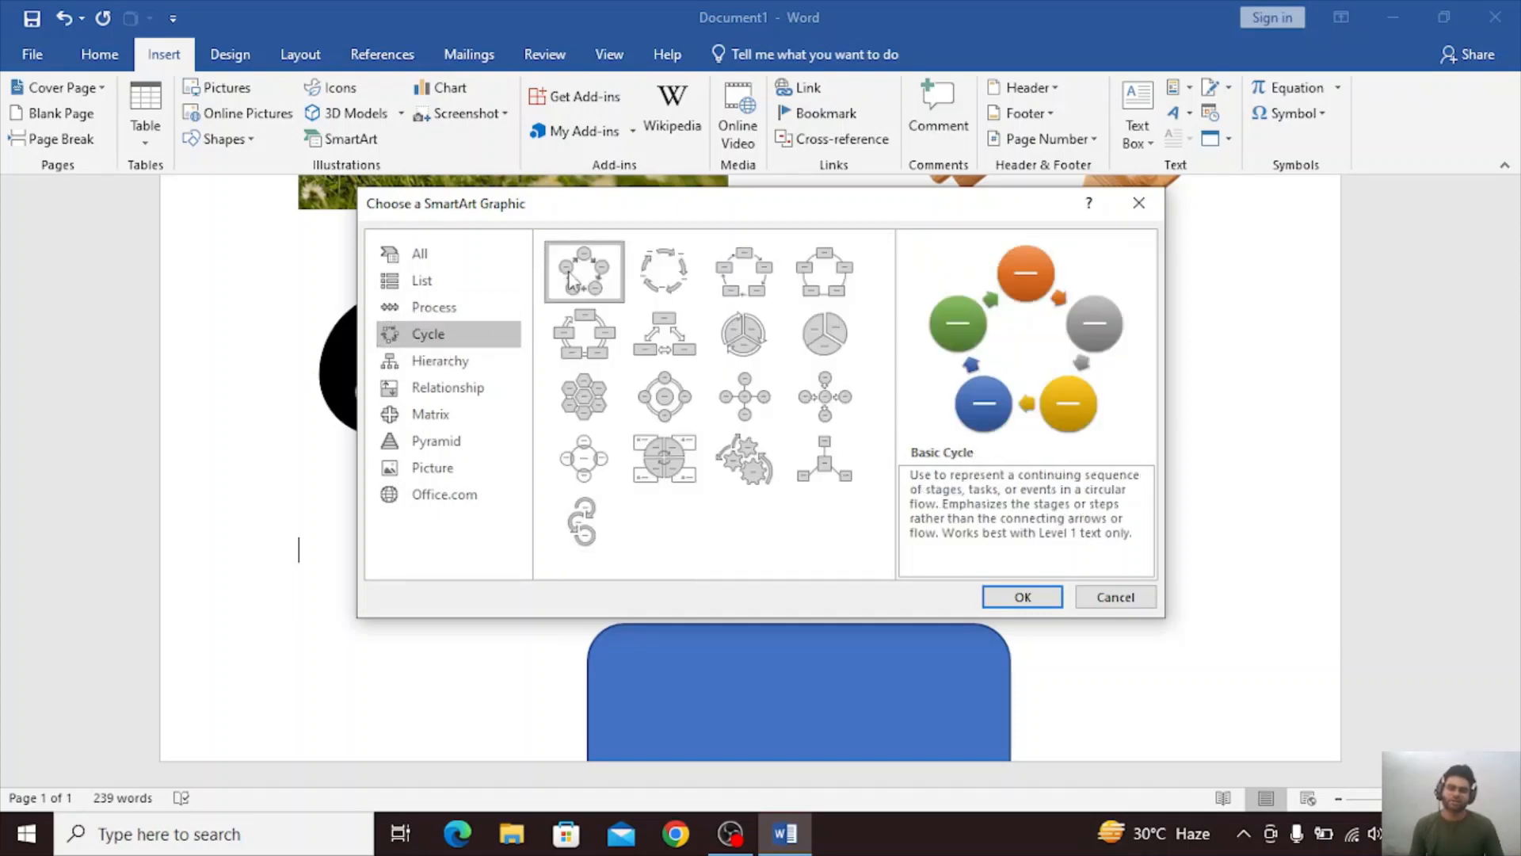
left_click(442, 416)
left_click(444, 441)
left_click(452, 471)
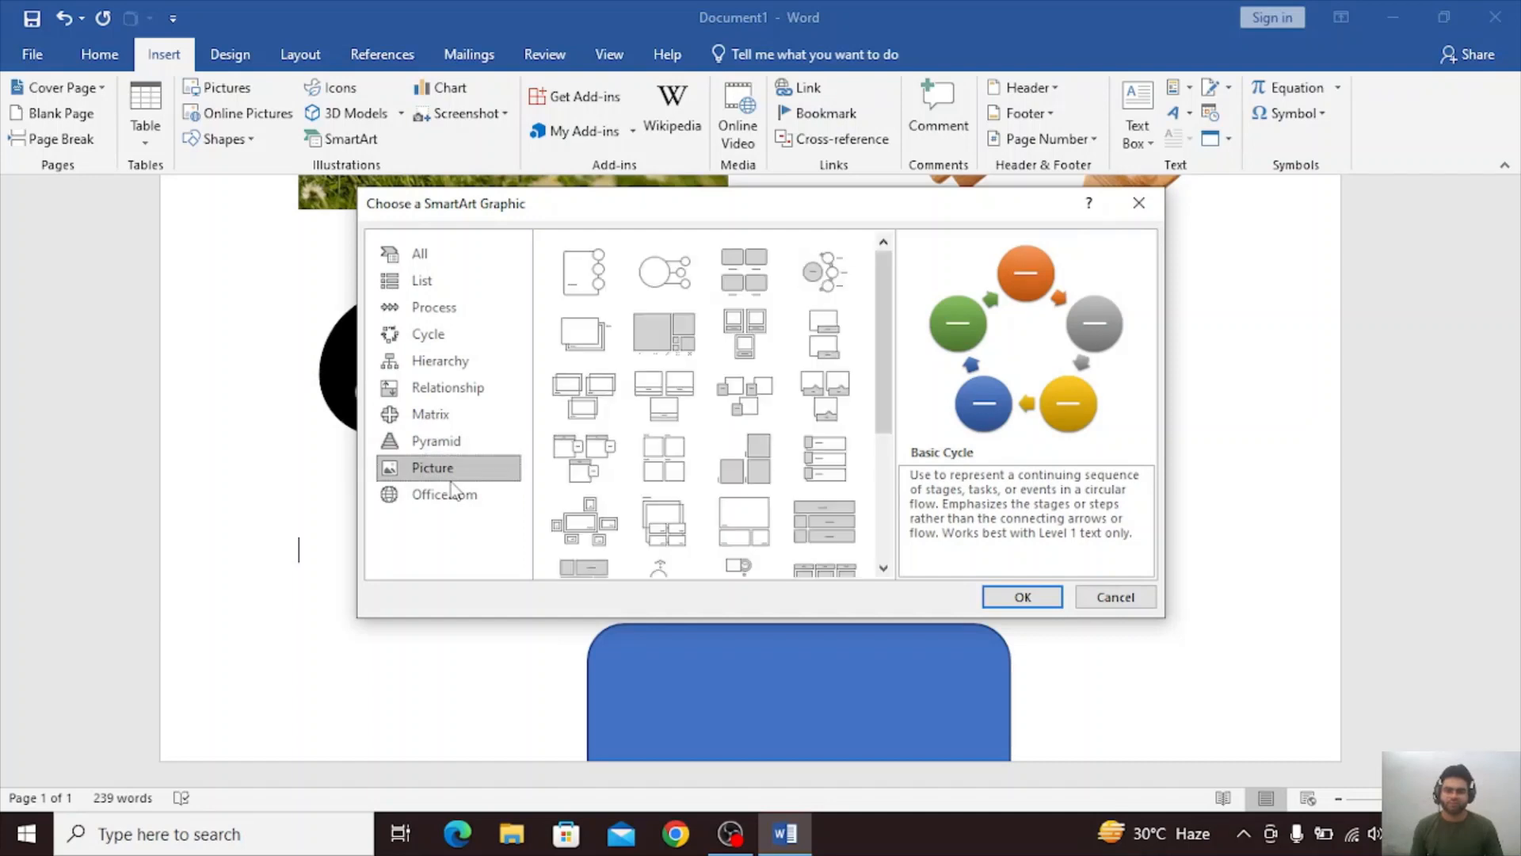
left_click(452, 491)
left_click(454, 466)
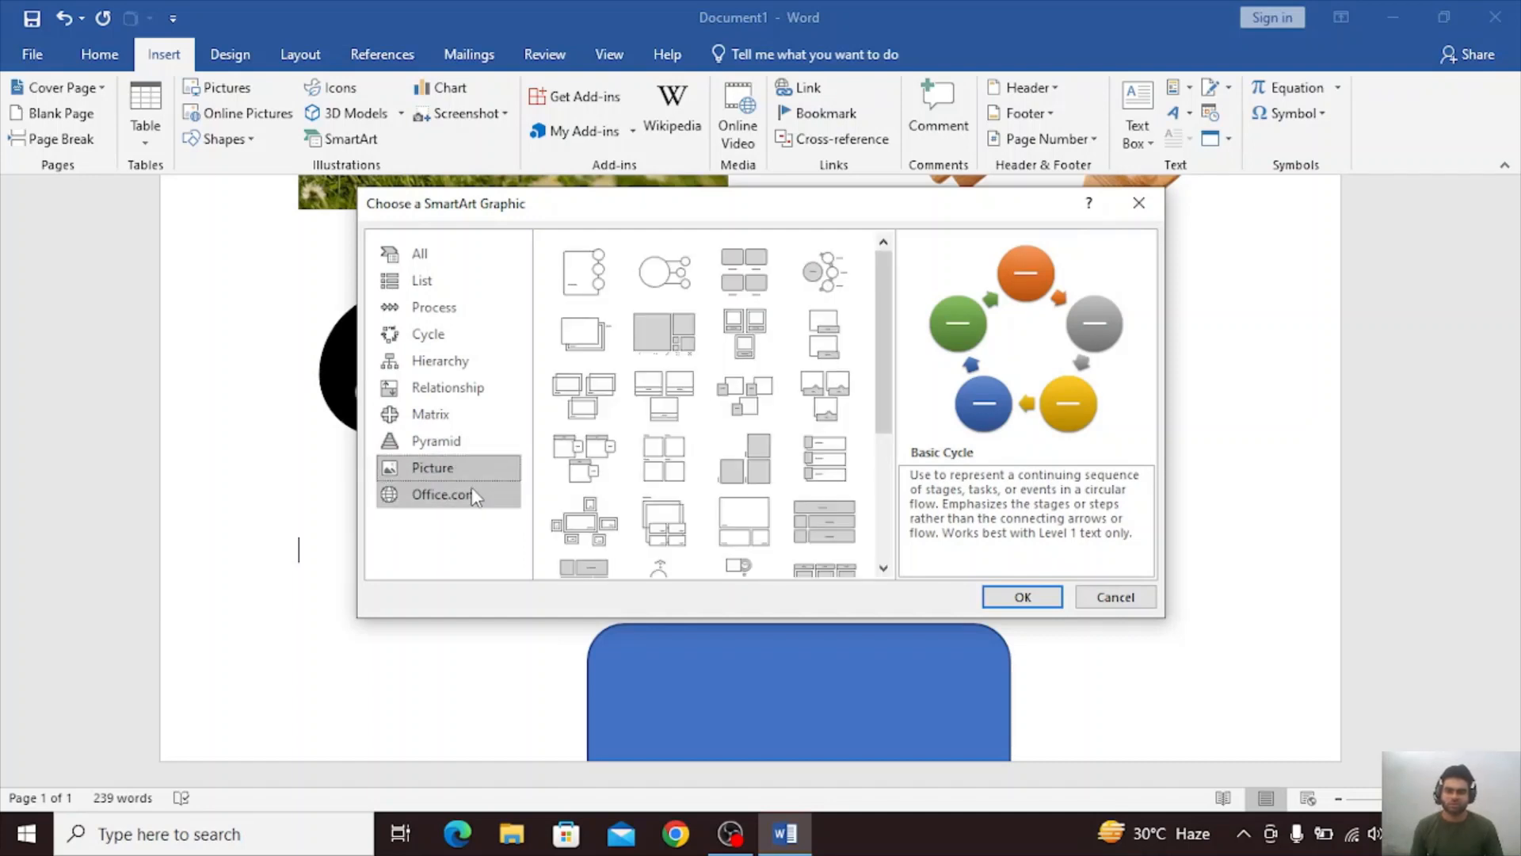
left_click(473, 493)
left_click(461, 467)
left_click(450, 387)
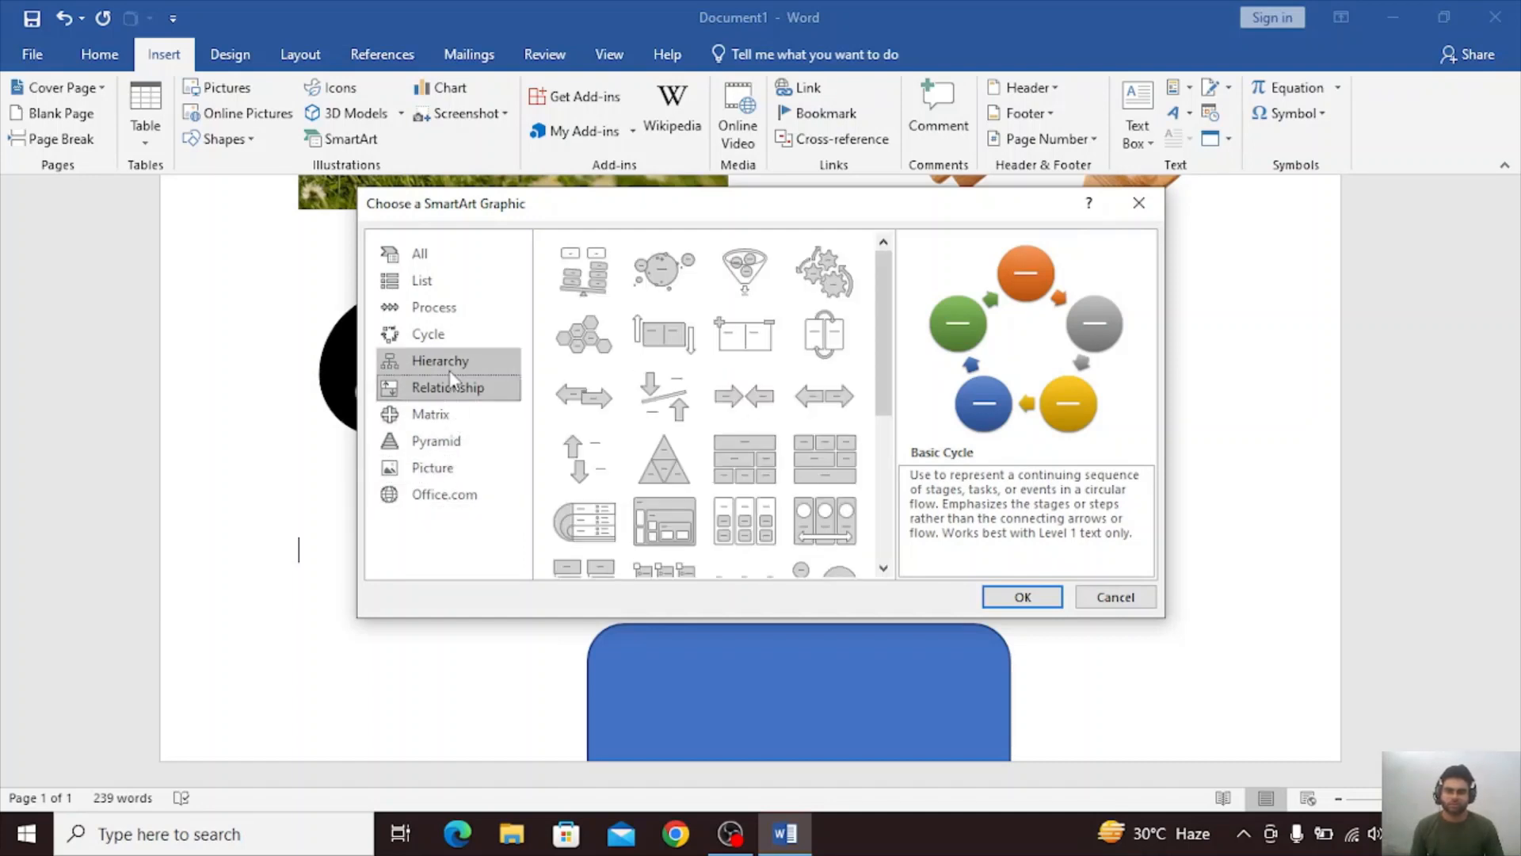
left_click(443, 360)
Insert a Block Cycle SmartArt graphic from the Cycle category at the empty line below the whale icon.
left_click(461, 339)
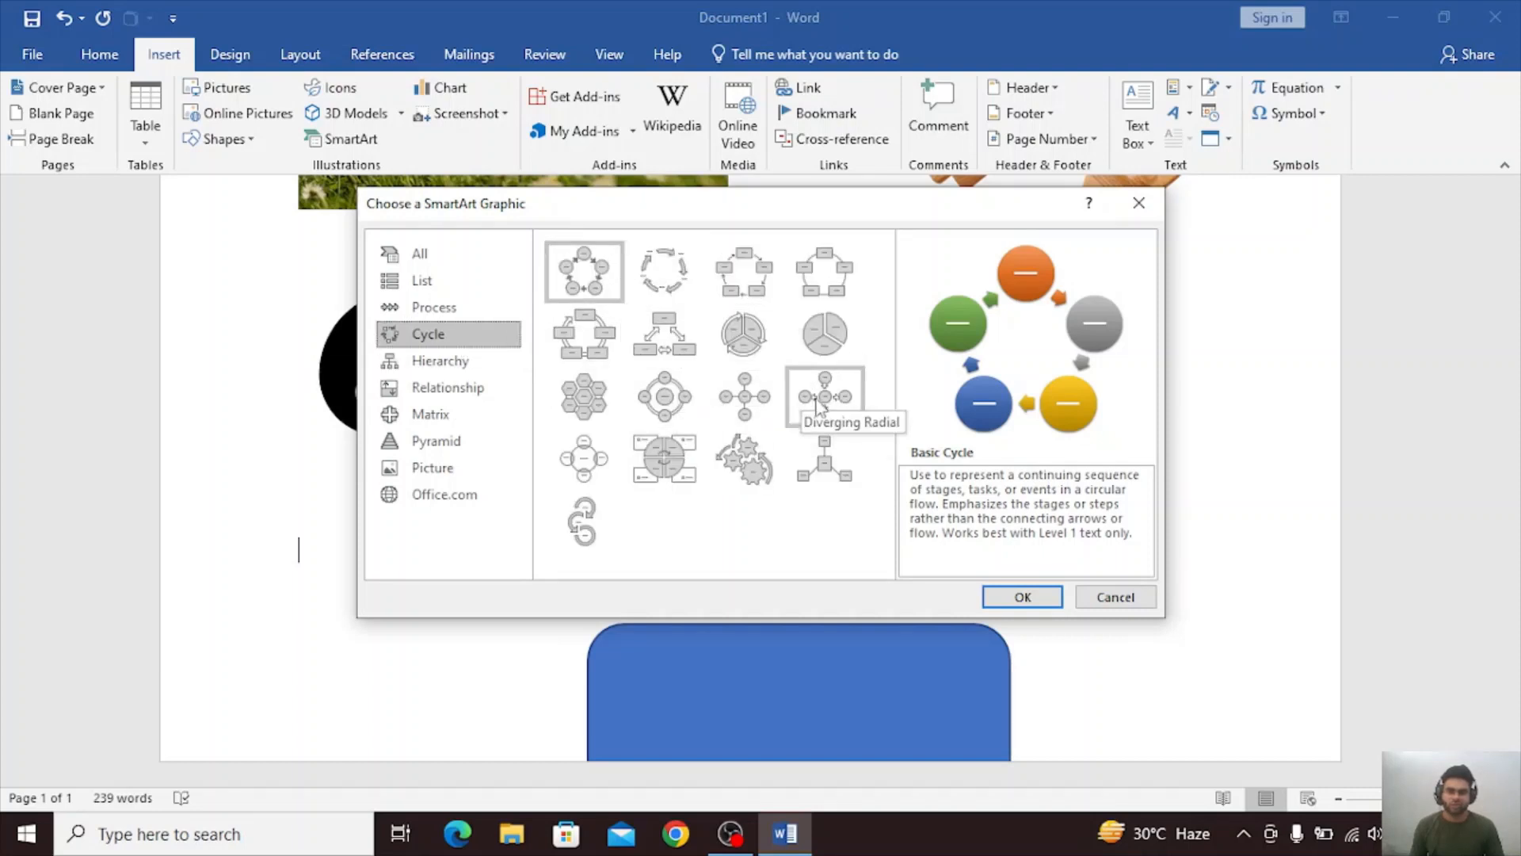
left_click(759, 277)
left_click(1044, 602)
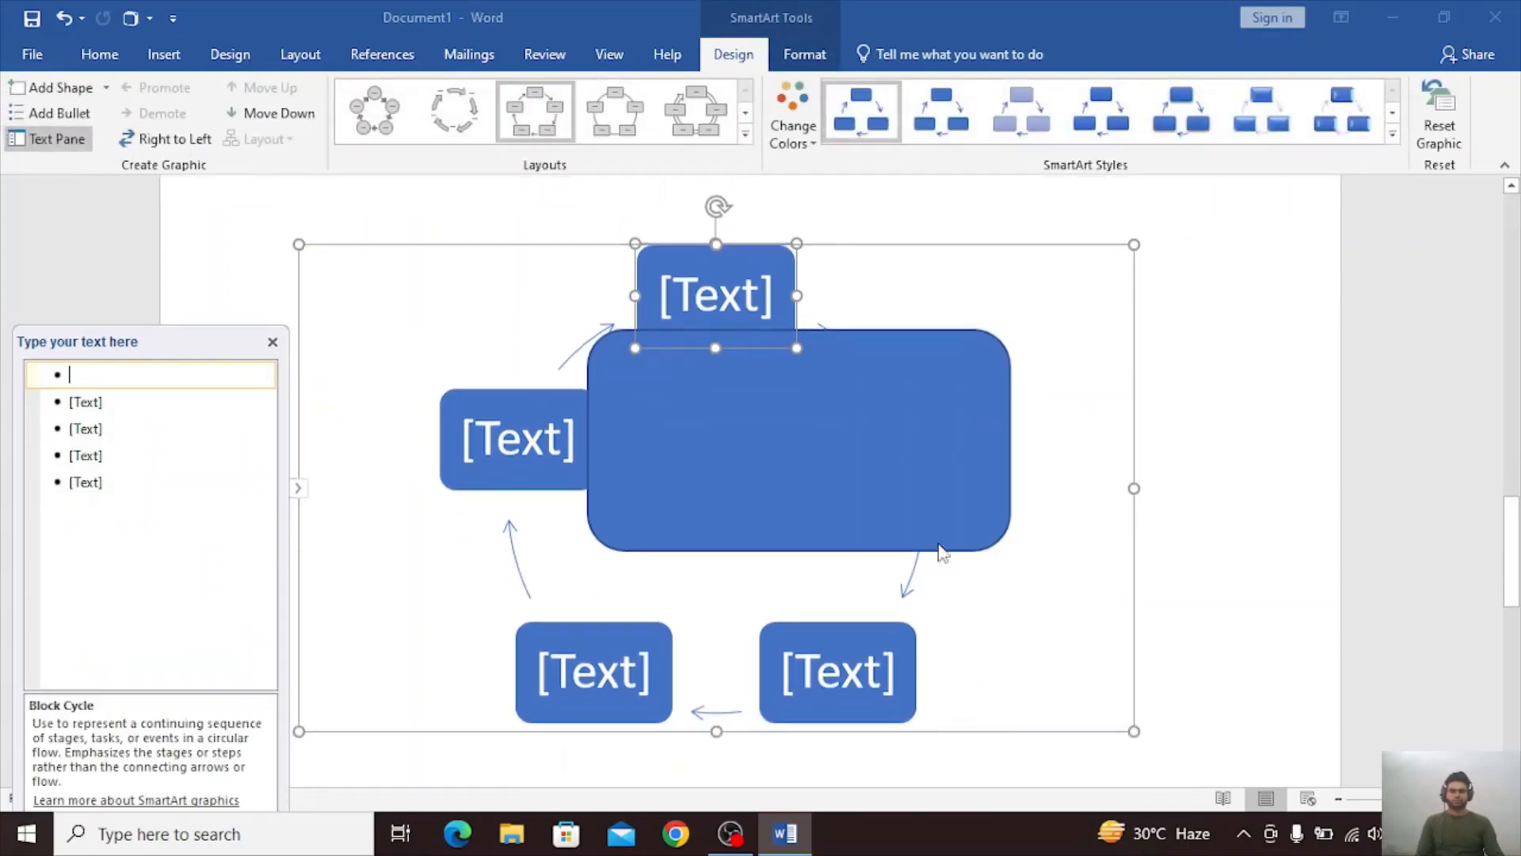
Enter the text "CO" in the blue rounded rectangle that overlaps the SmartArt cycle.
scroll(938, 543, "down", 2)
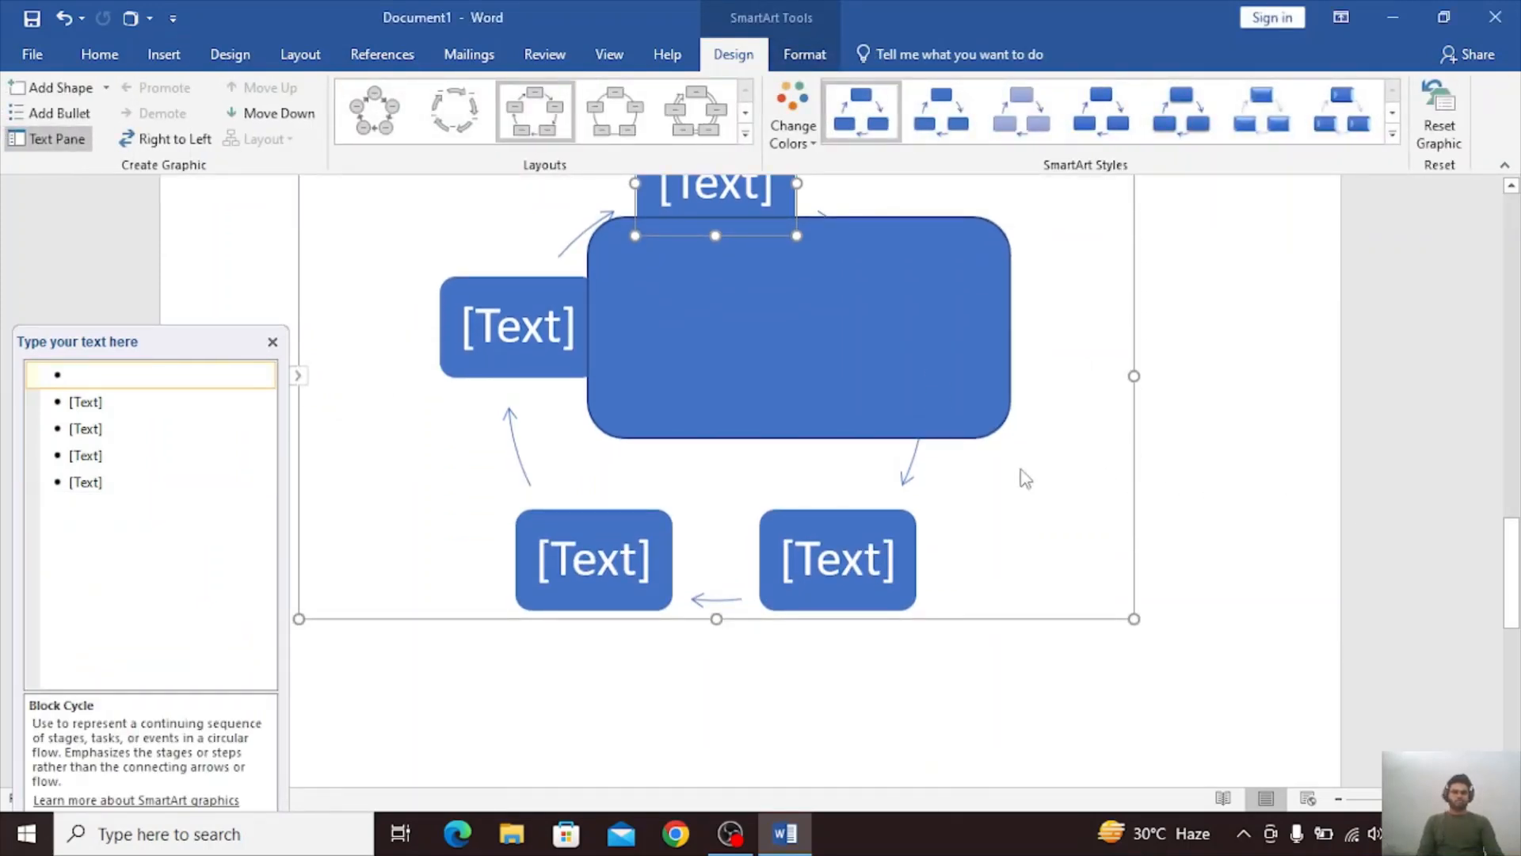
left_click(833, 396)
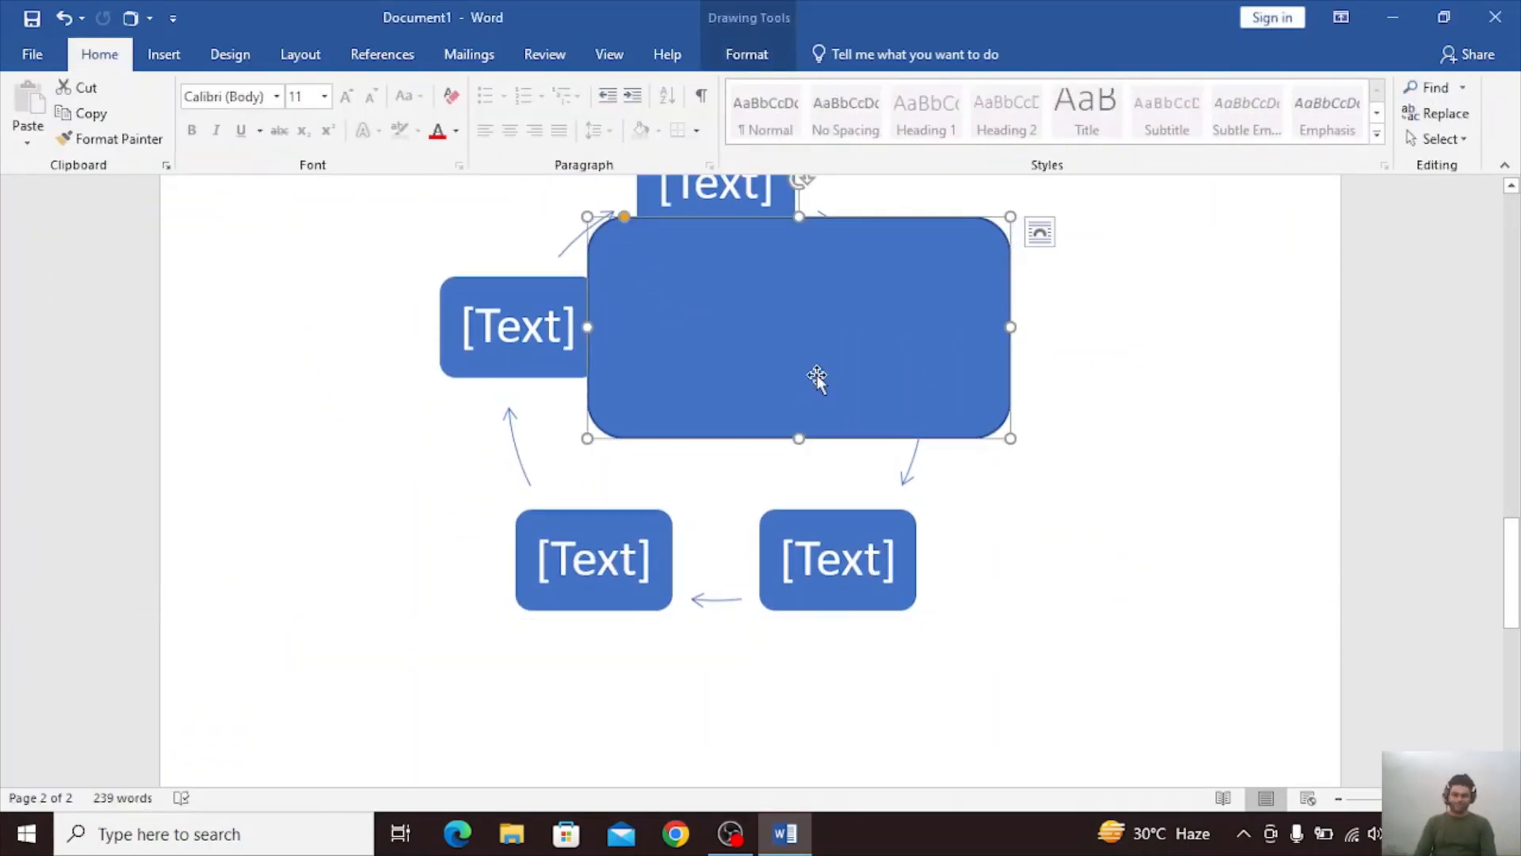
type("co")
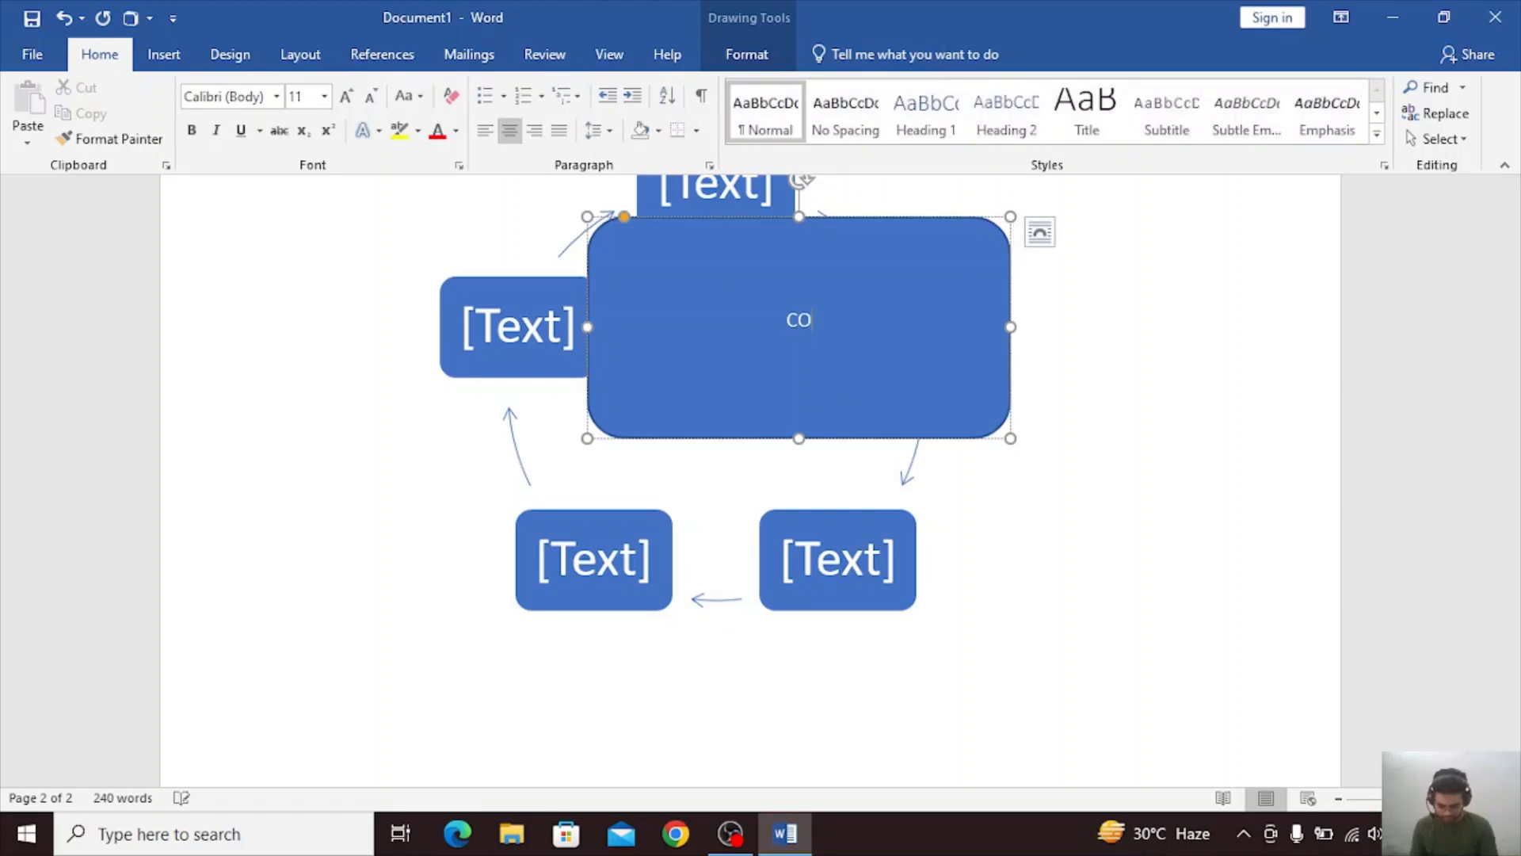
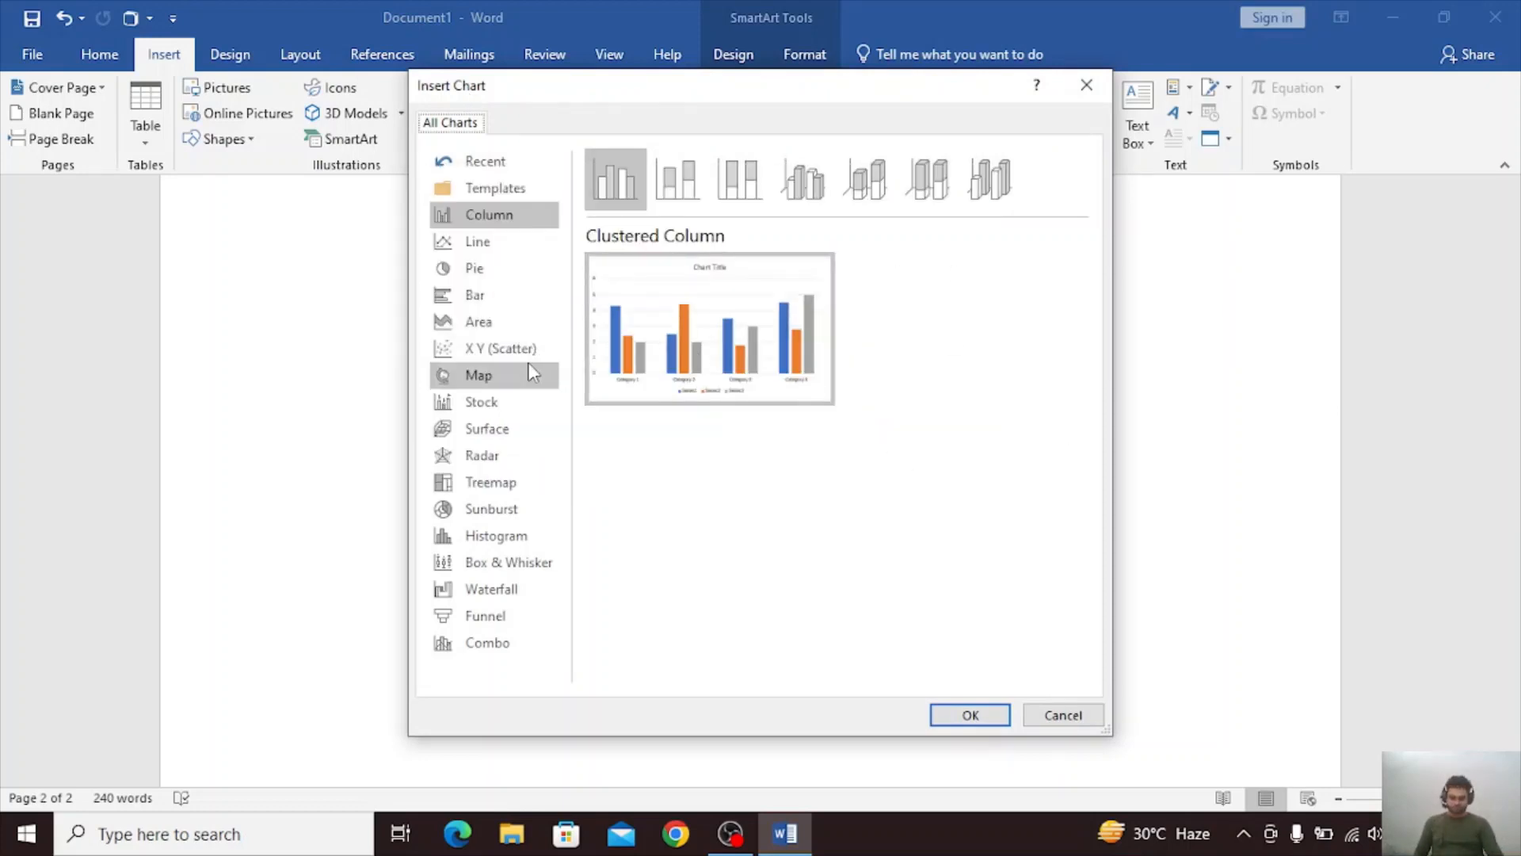
Insert a pie chart on page 2 and enter SHOP in cell A1 of its data sheet.
left_click(497, 272)
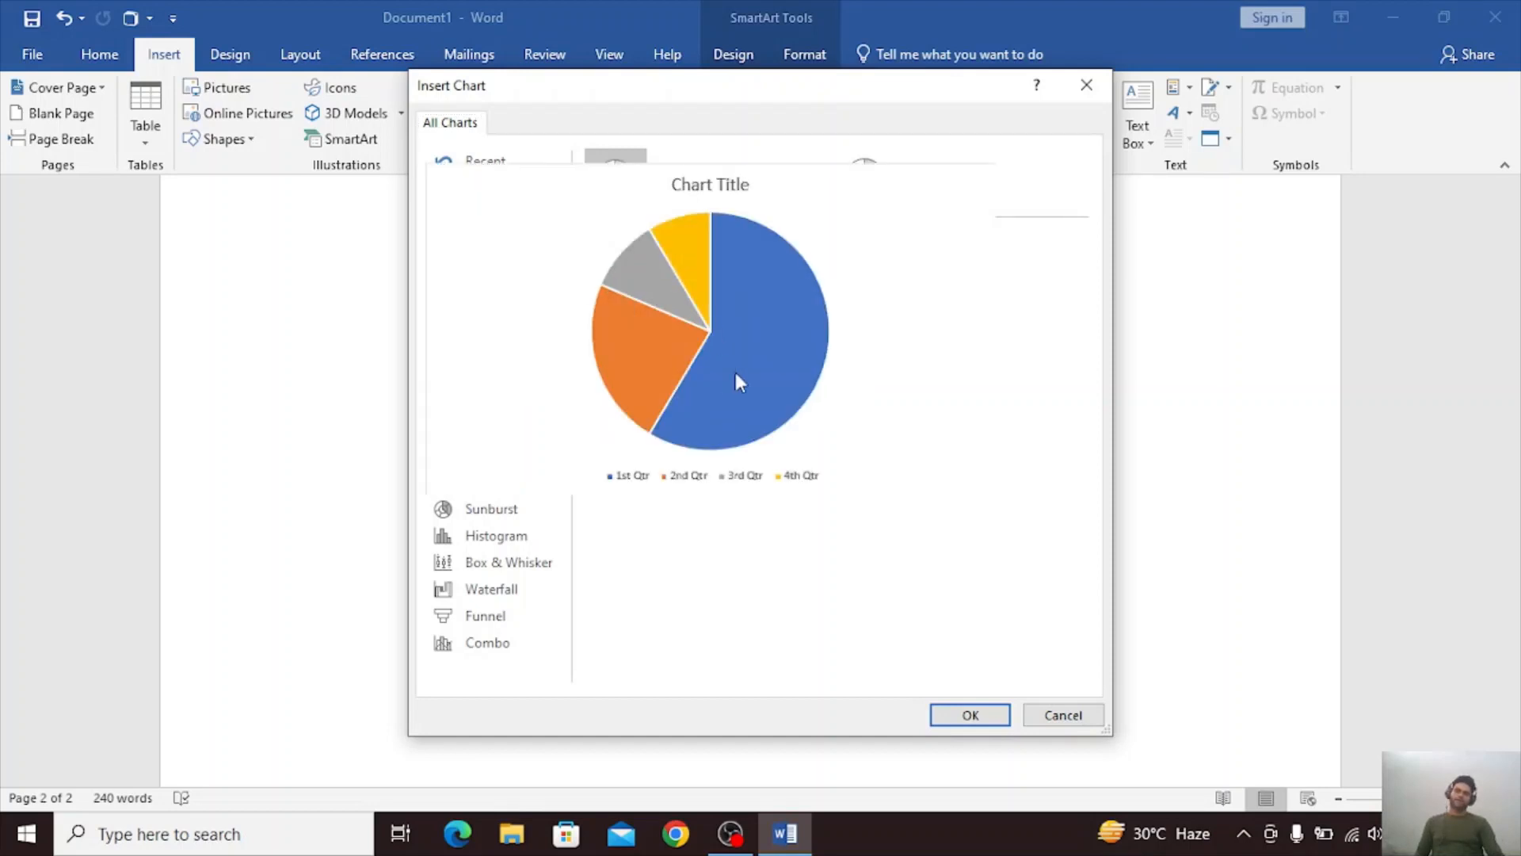
left_click(969, 715)
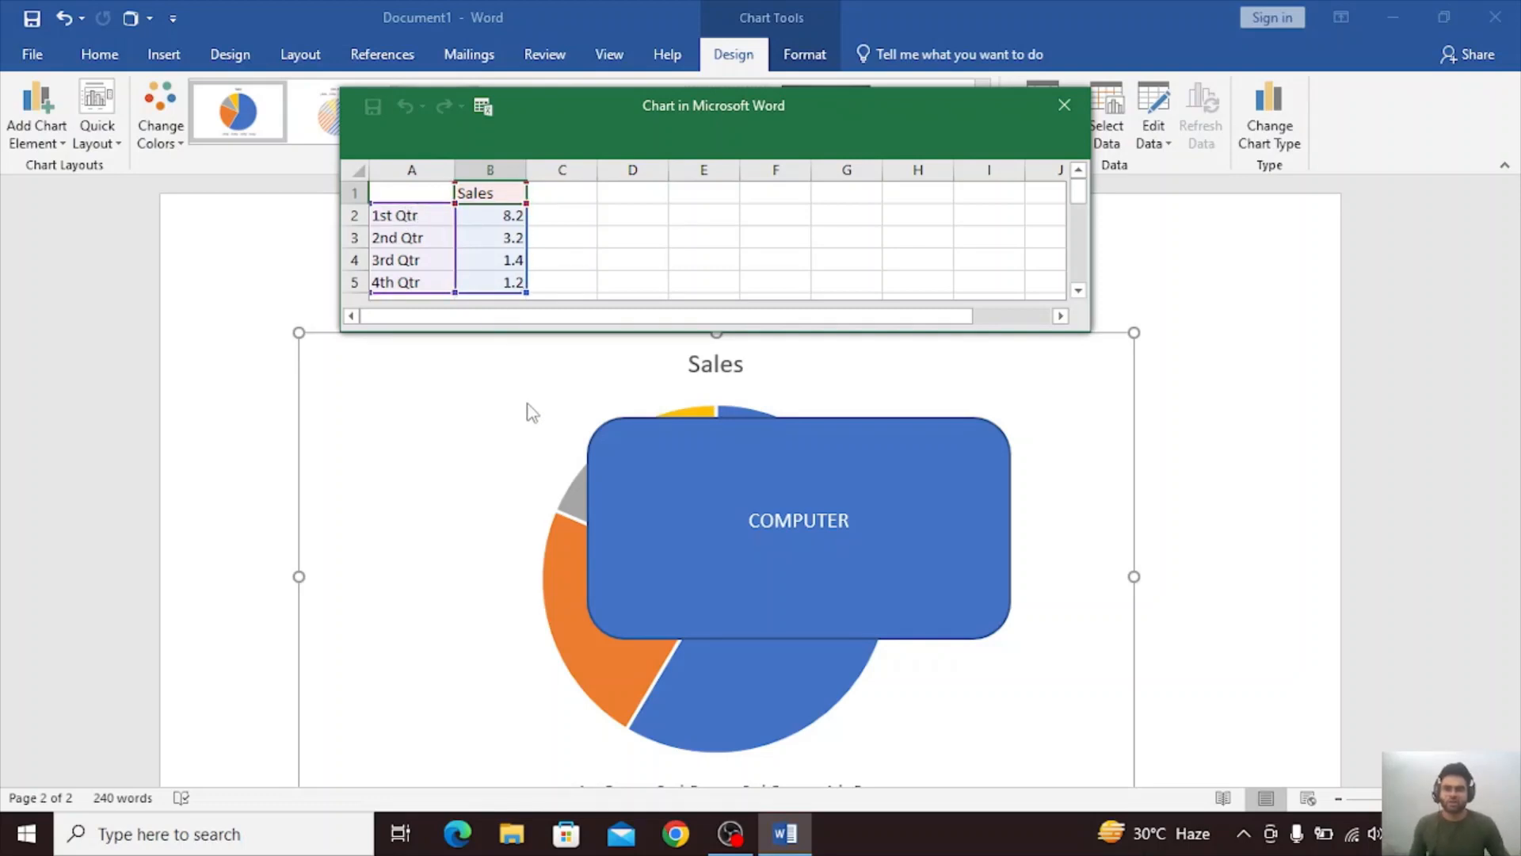
left_click(418, 192)
type("SHOP")
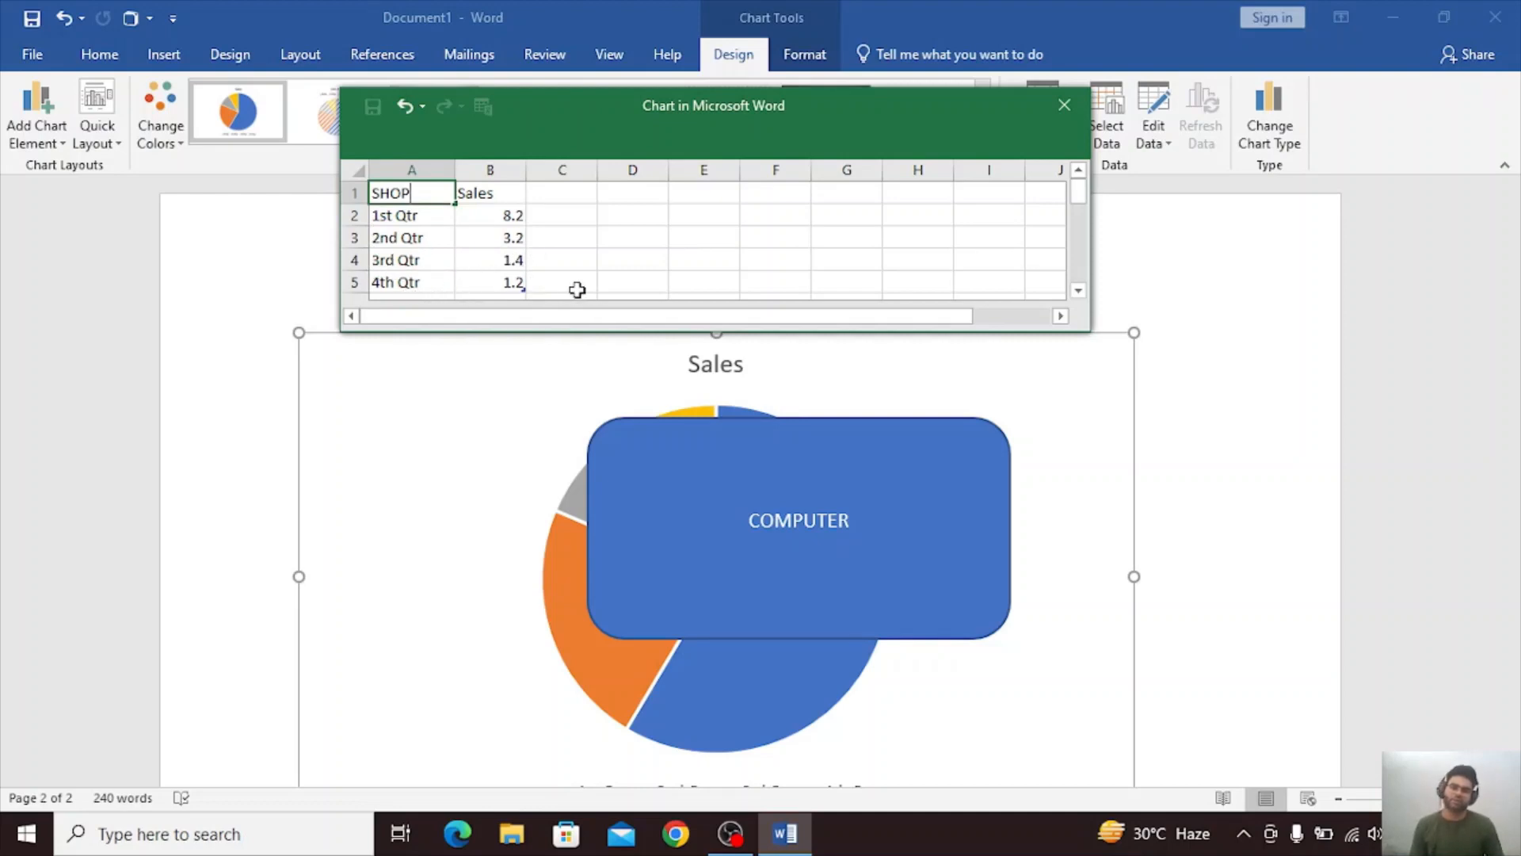
left_click(527, 416)
Clear the text from the blue rounded rectangle, shrink it to a small bar and move it off the pie chart into the page margin.
left_click(784, 491)
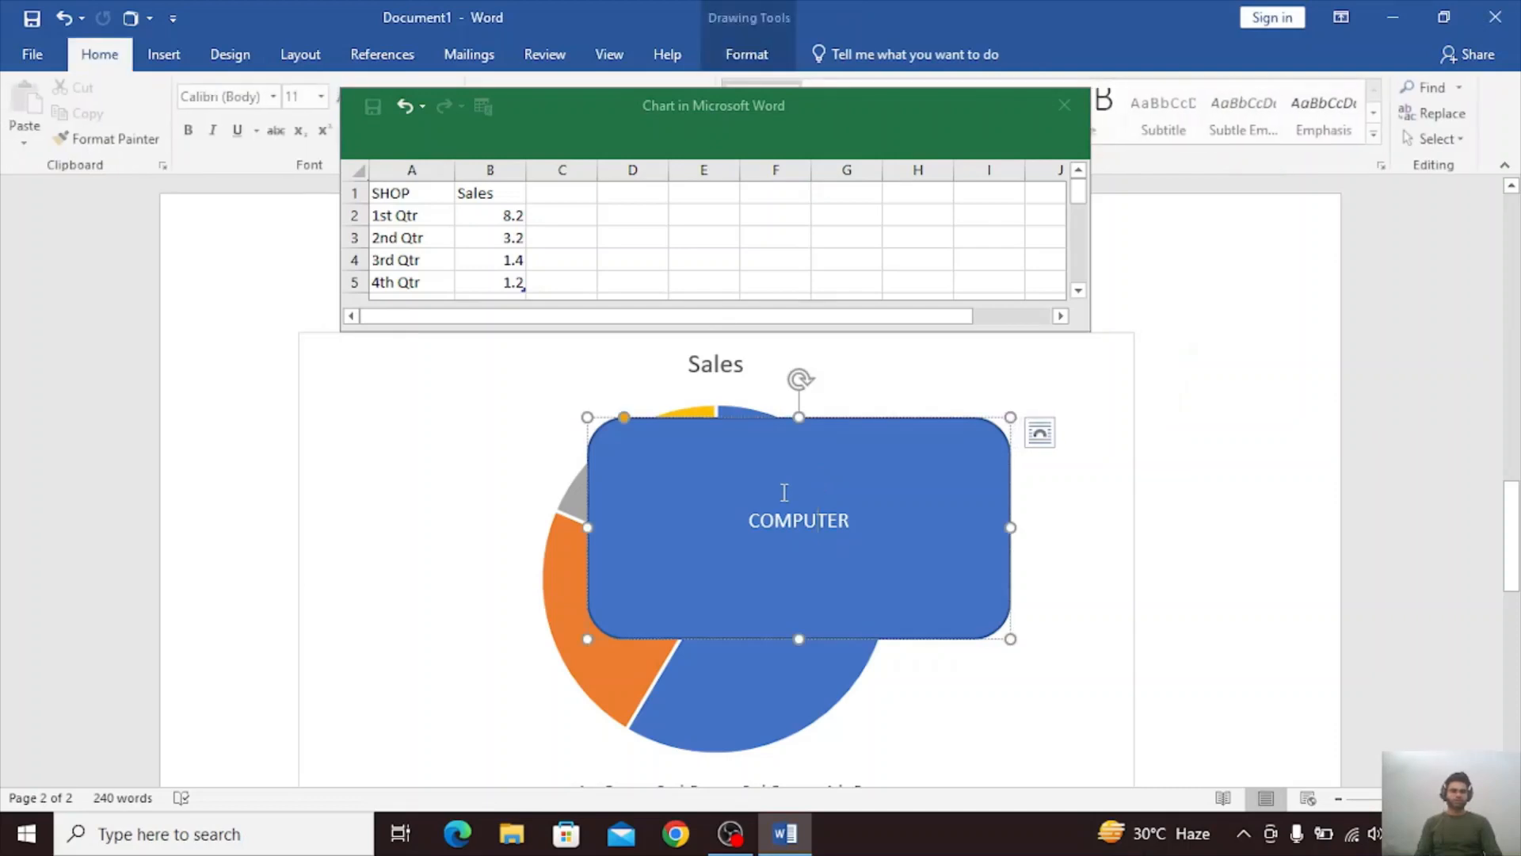
key("BackSpace")
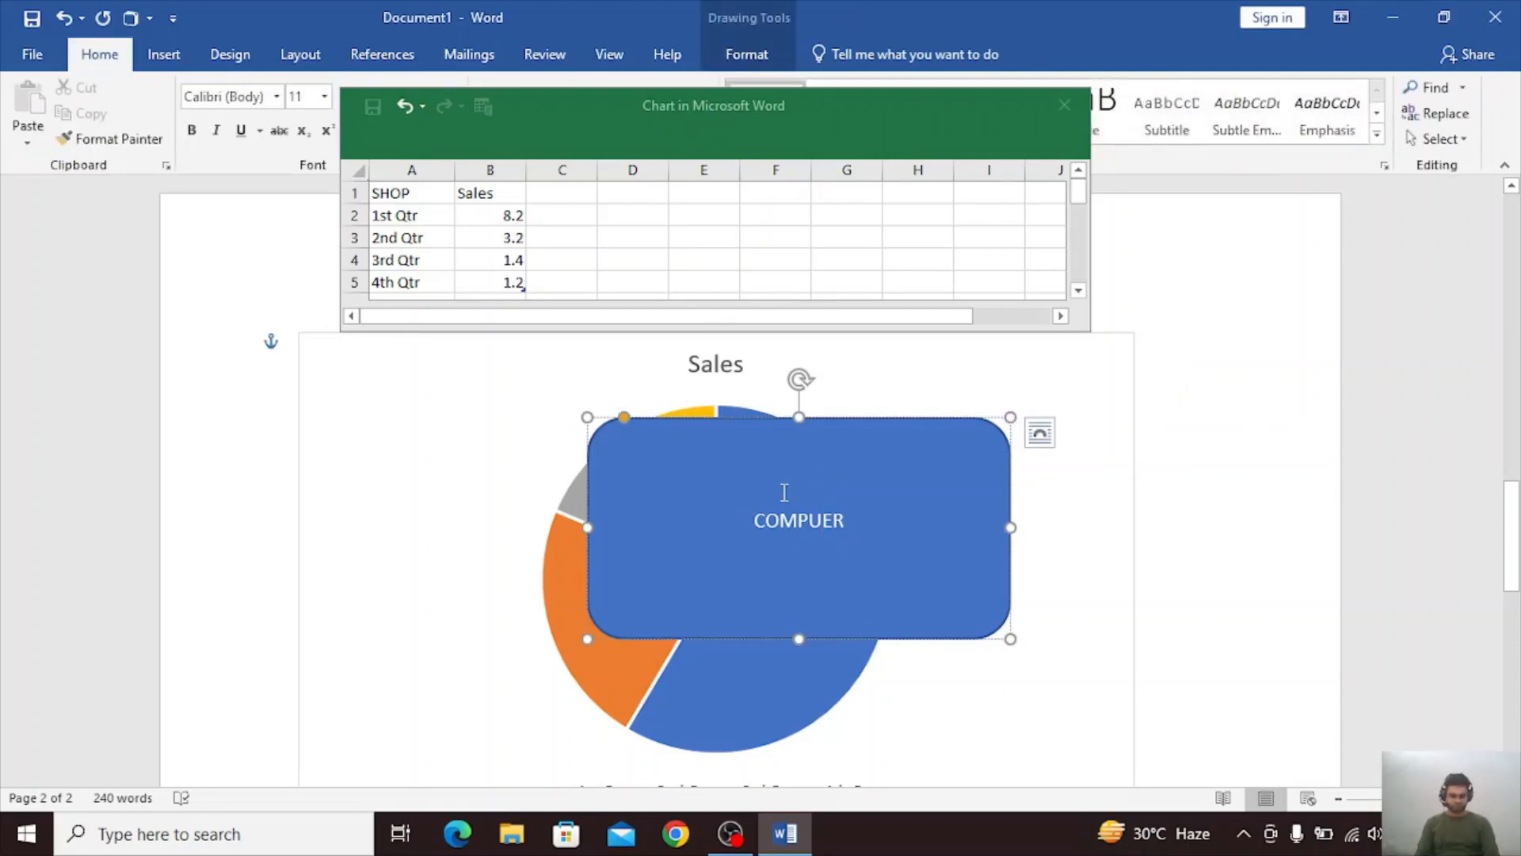
key("Delete")
key("Delete")
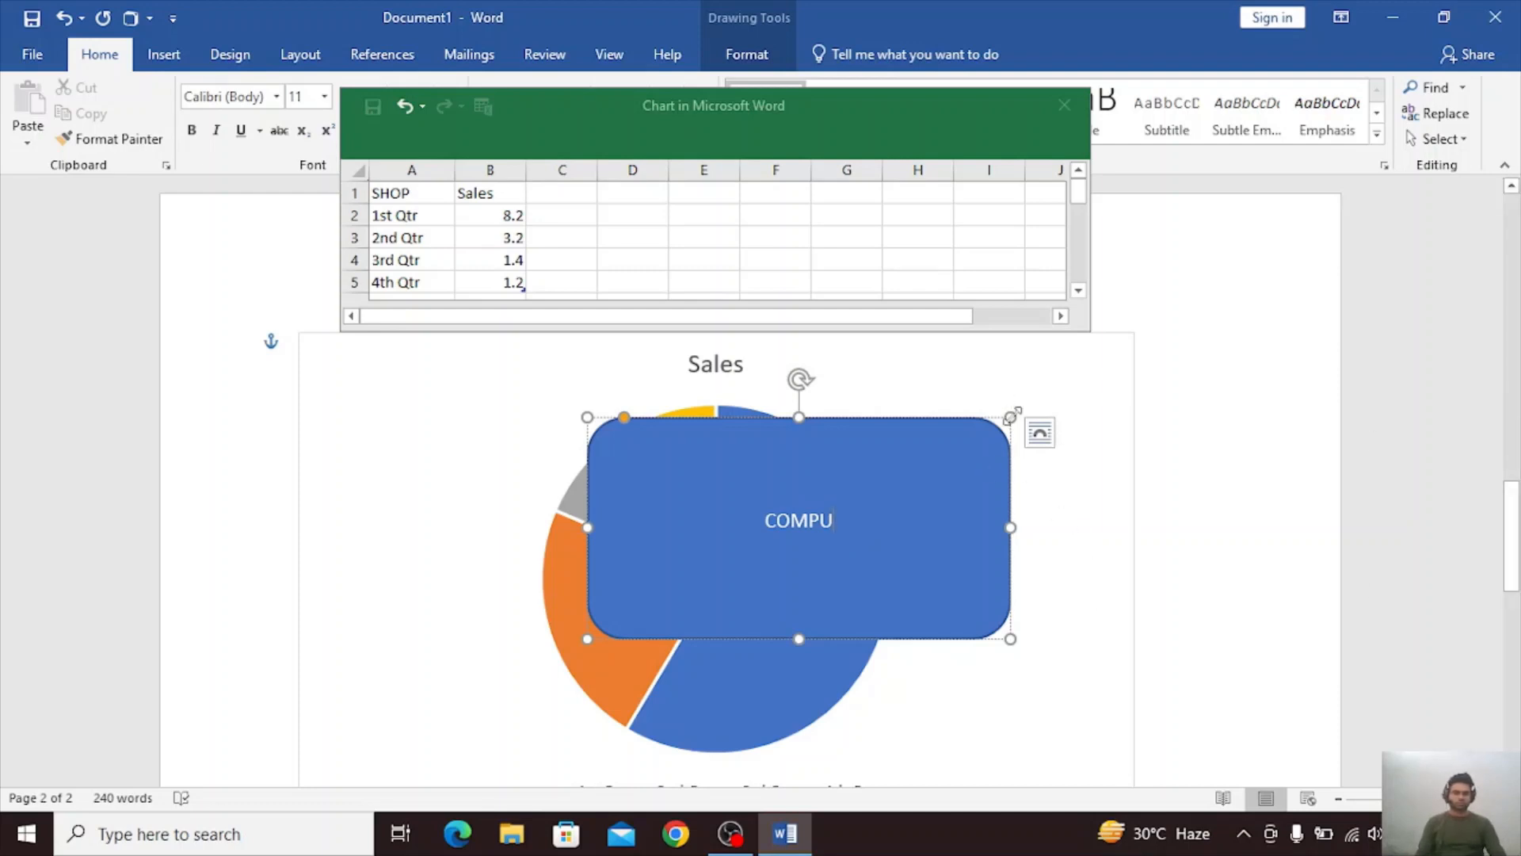
left_click_drag(1010, 417, 517, 606)
key("Delete")
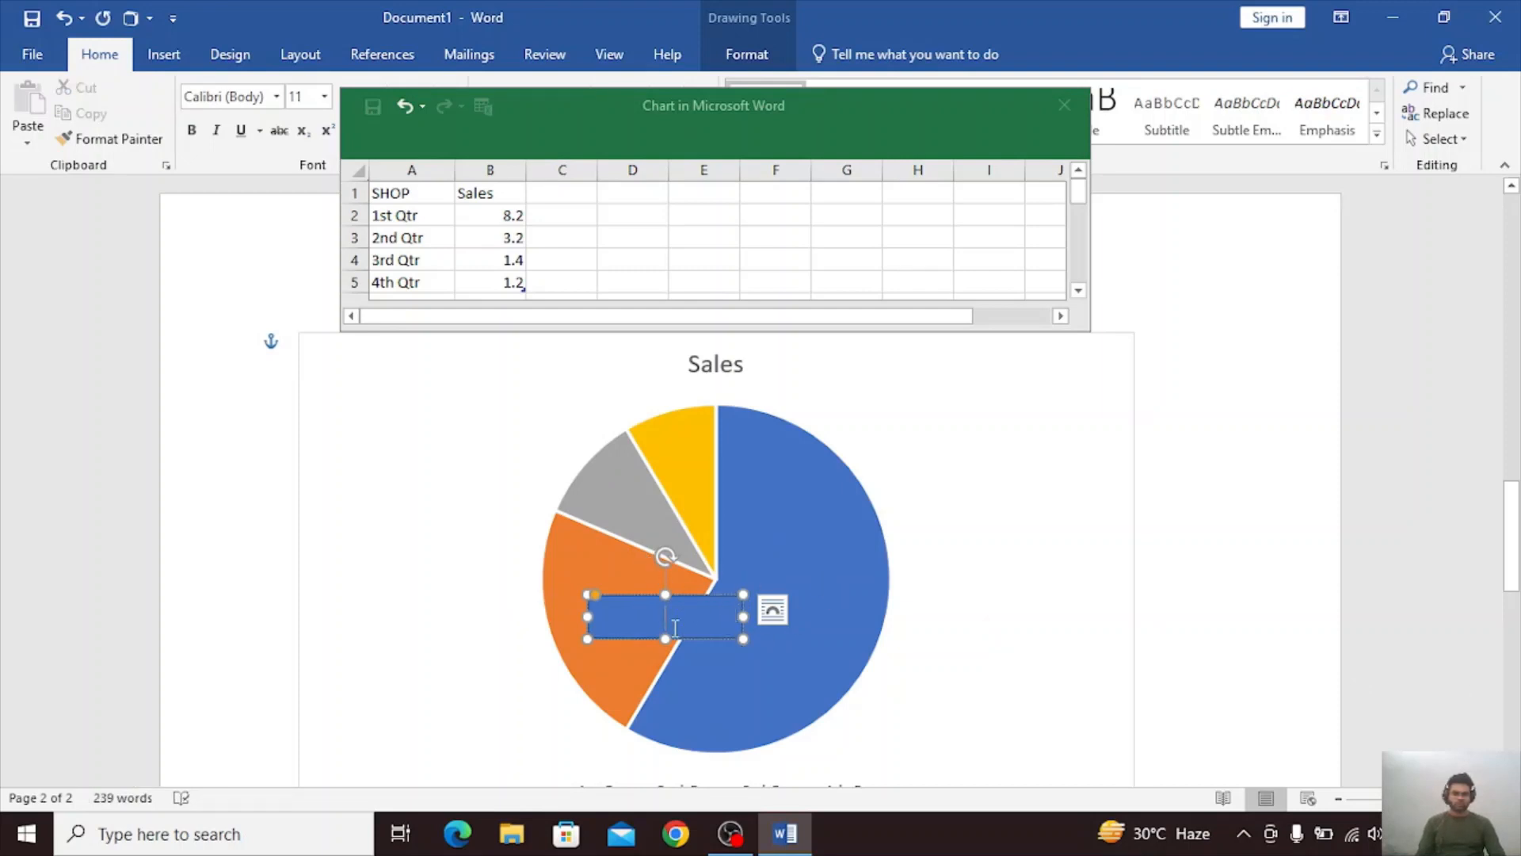
left_click_drag(686, 608, 1216, 739)
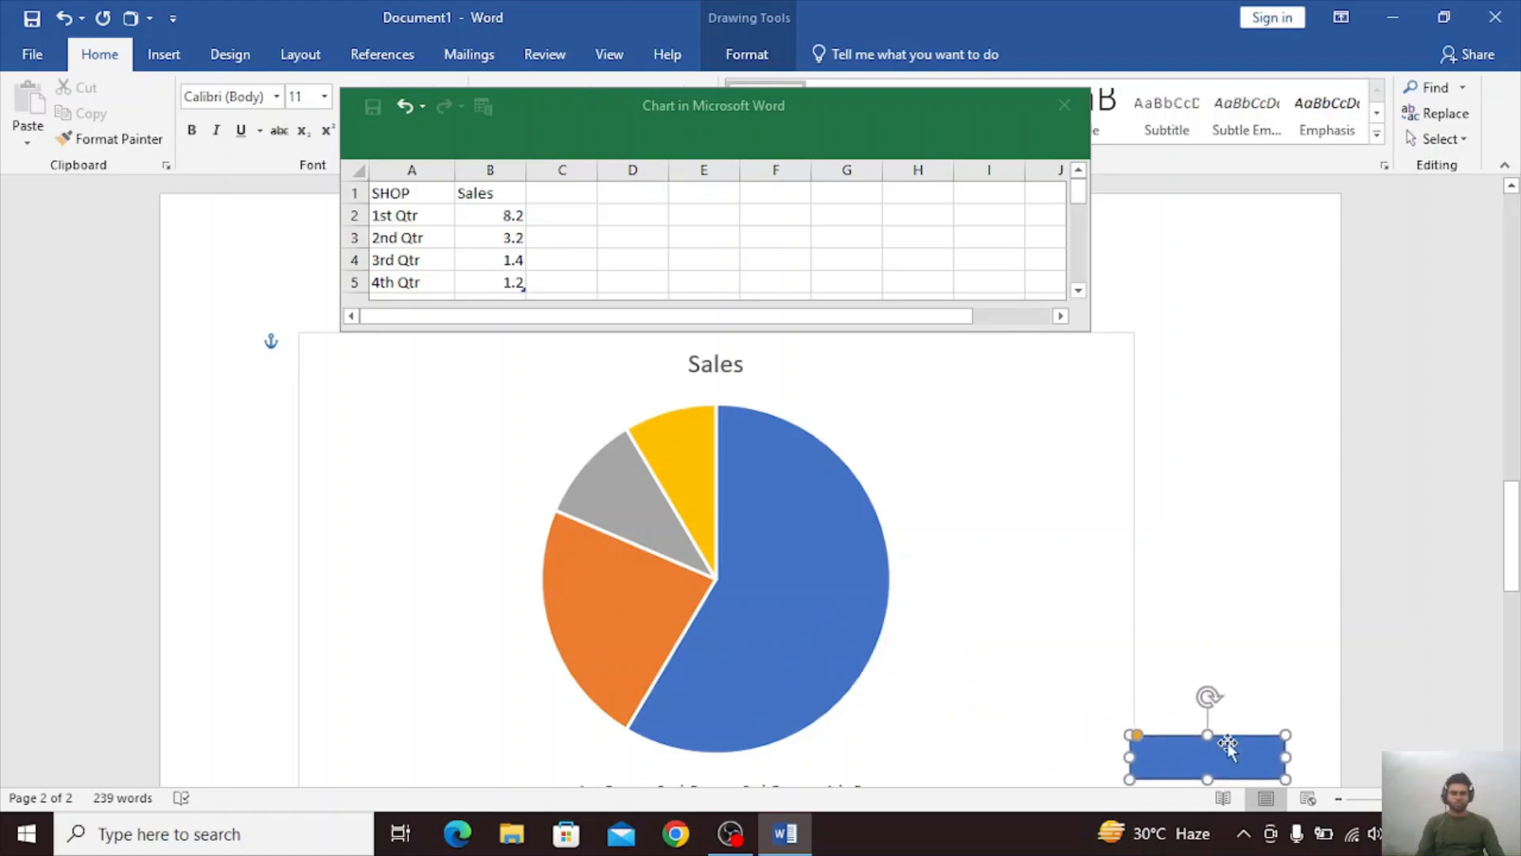
Examine the pie chart's legend and the values of its 1st Qtr and 4th Qtr slices.
left_click(836, 600)
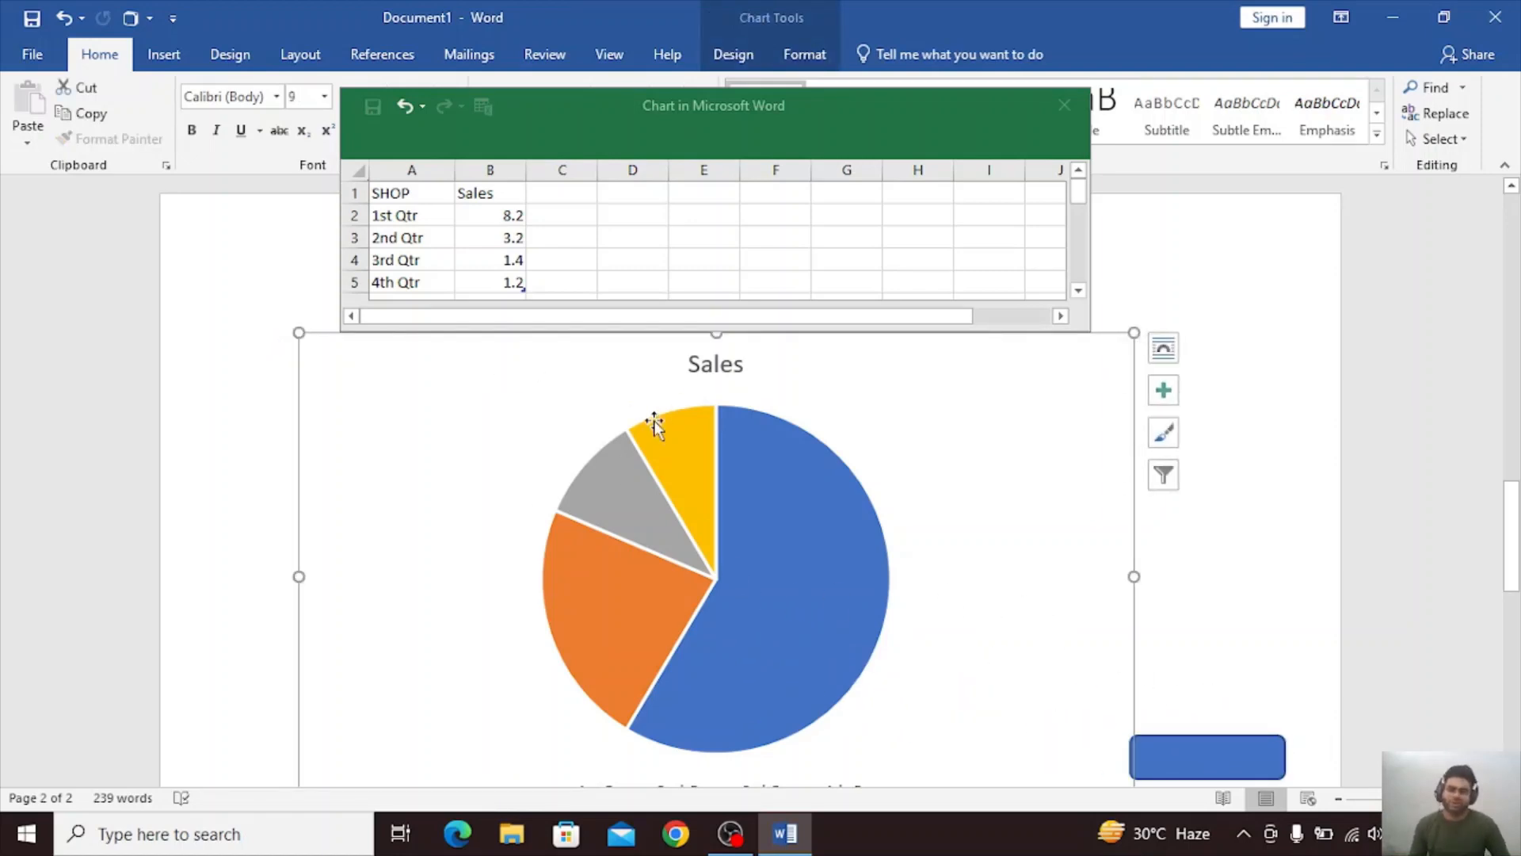
scroll(1120, 533, "down", 4)
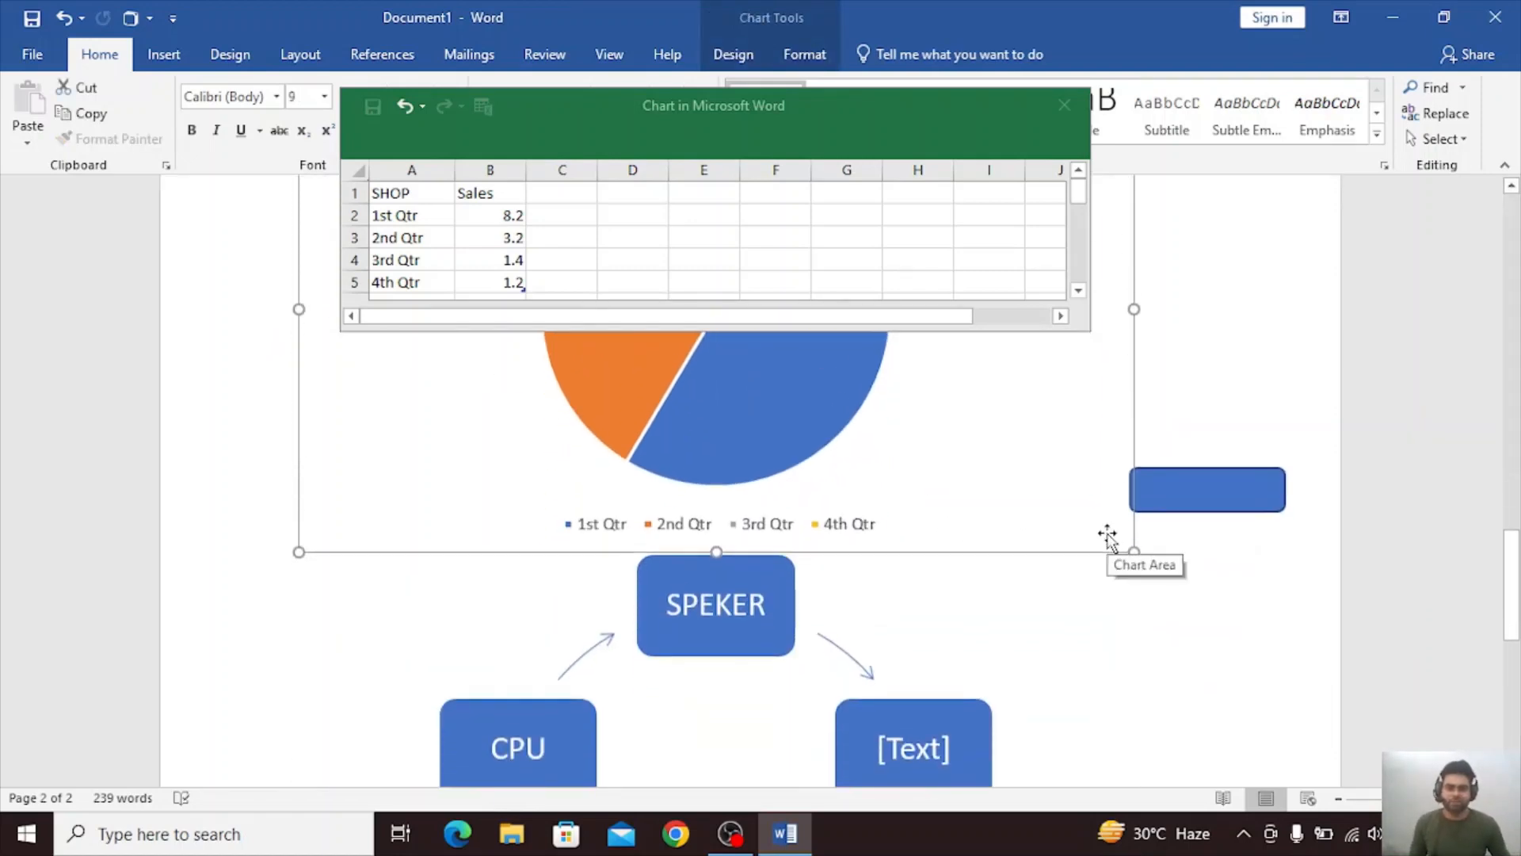
scroll(1107, 535, "up", 1)
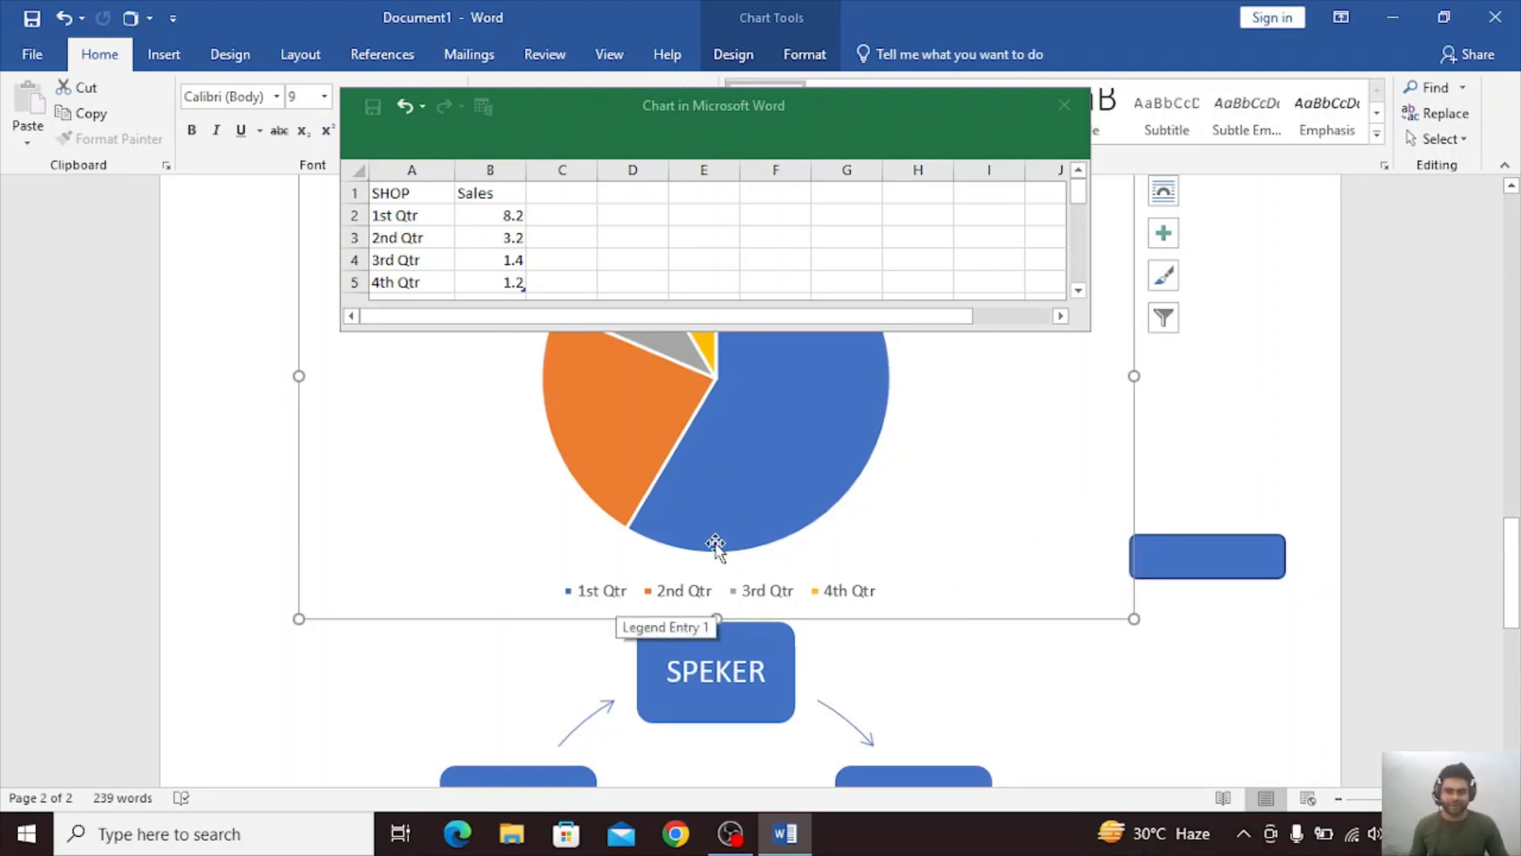
scroll(725, 539, "up", 1)
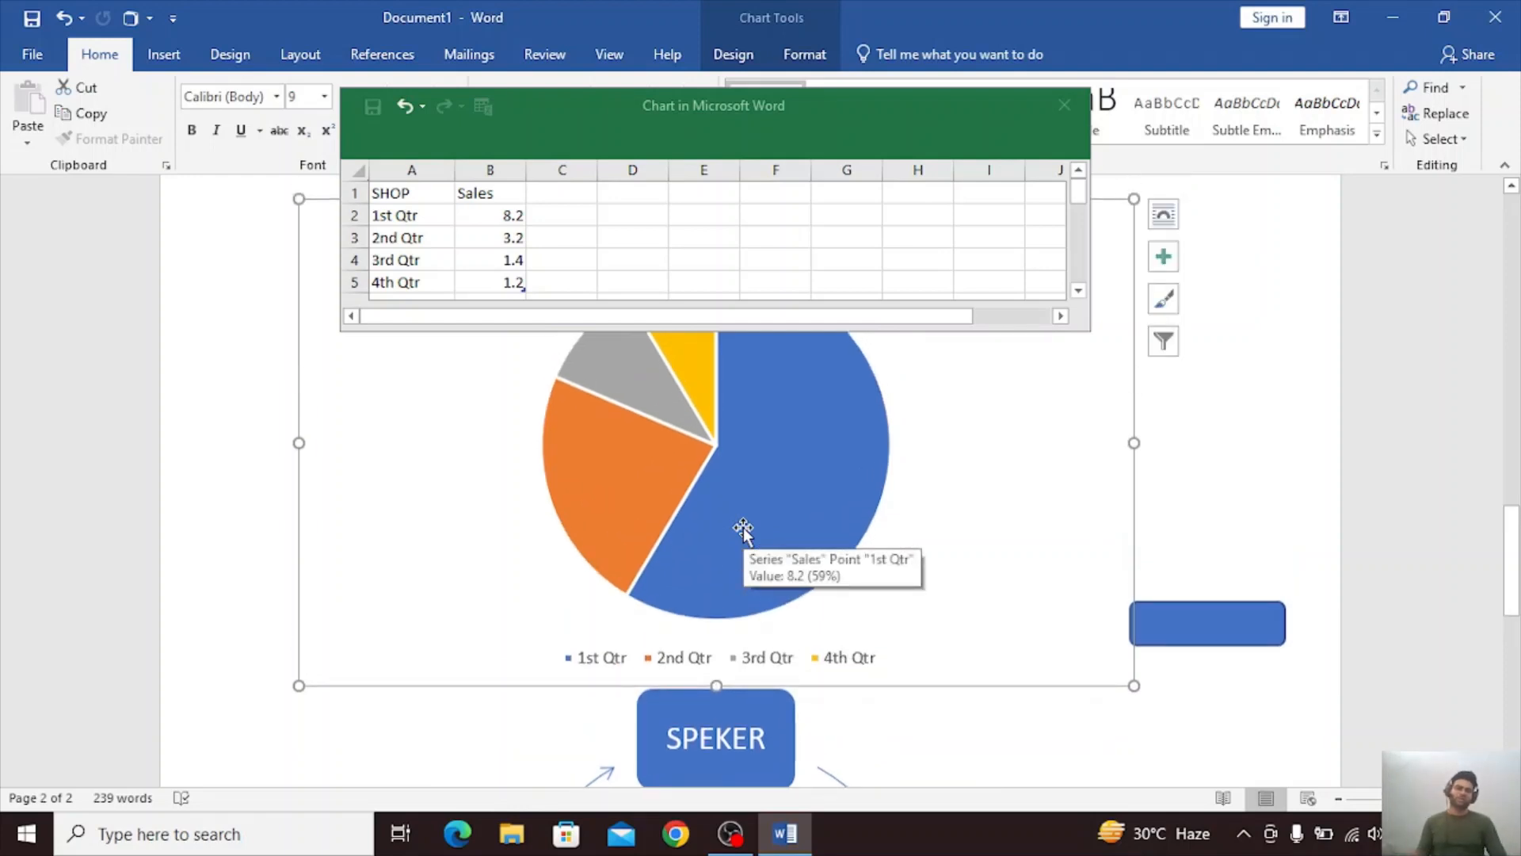
scroll(743, 529, "up", 1)
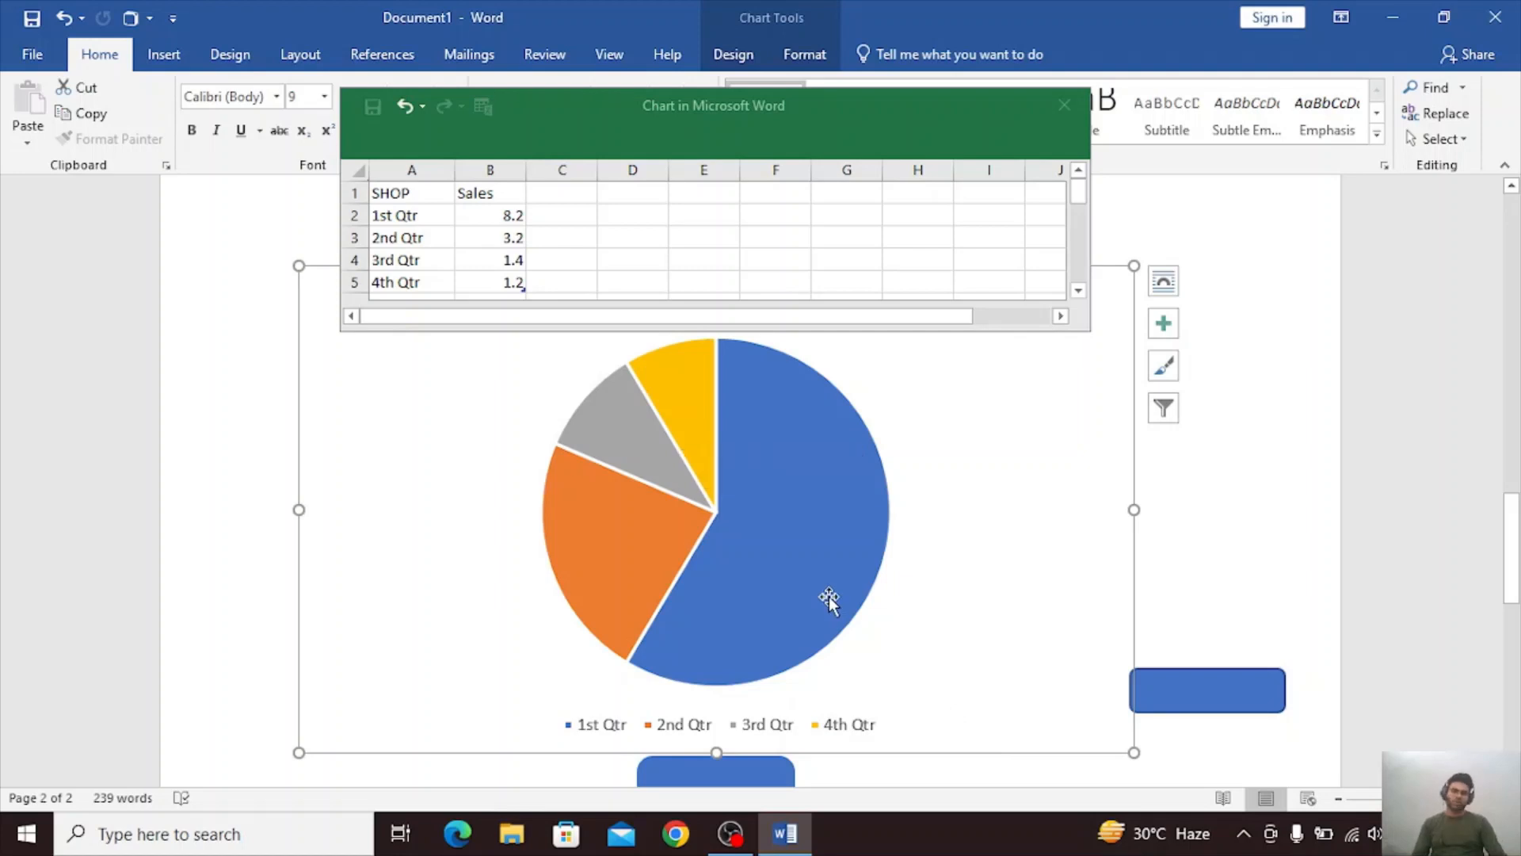
mouse_move(829, 600)
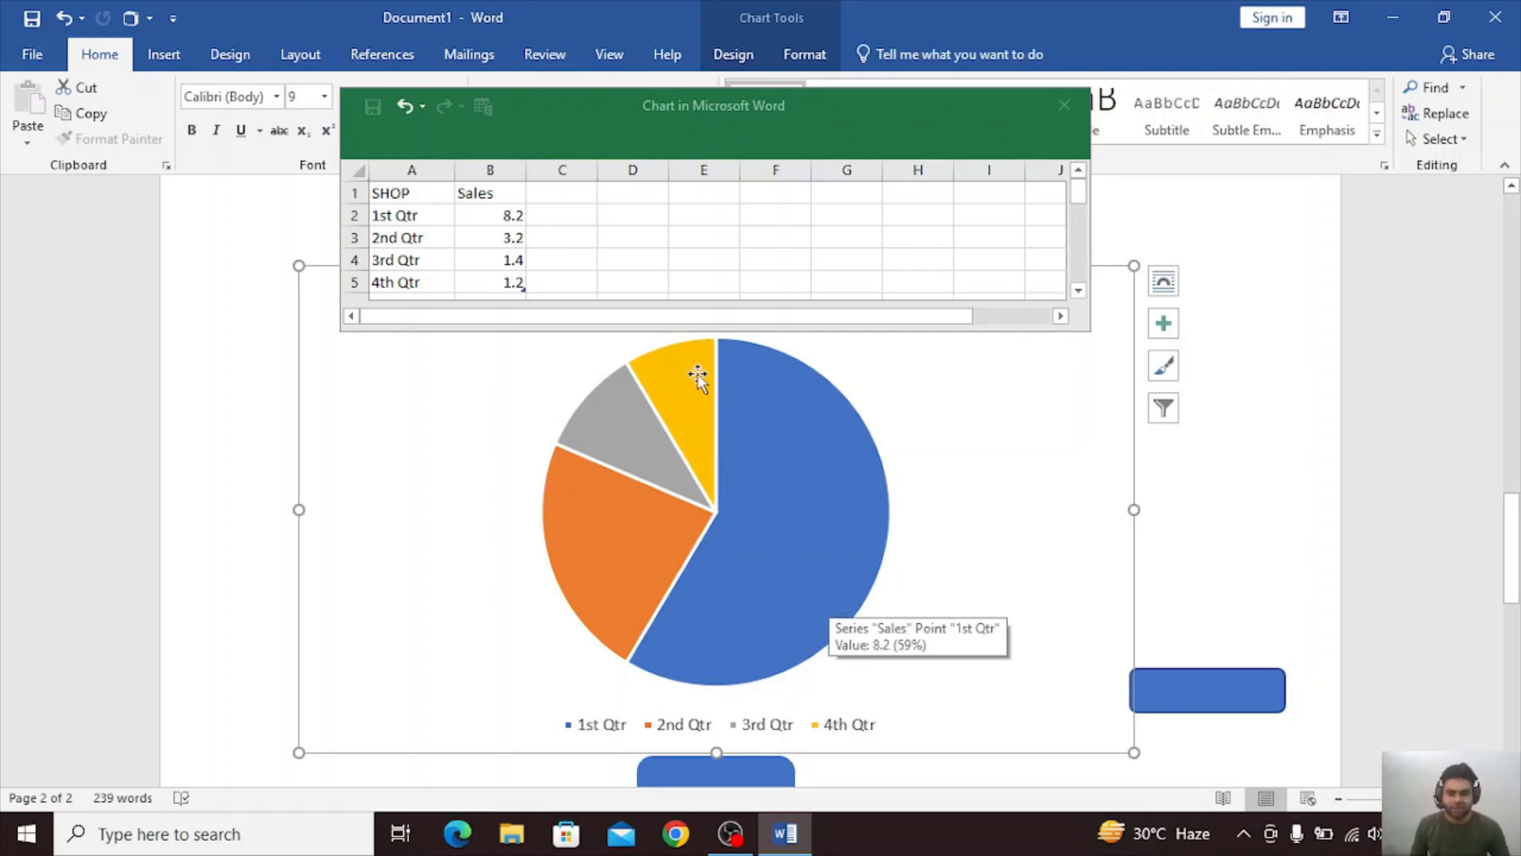
mouse_move(684, 389)
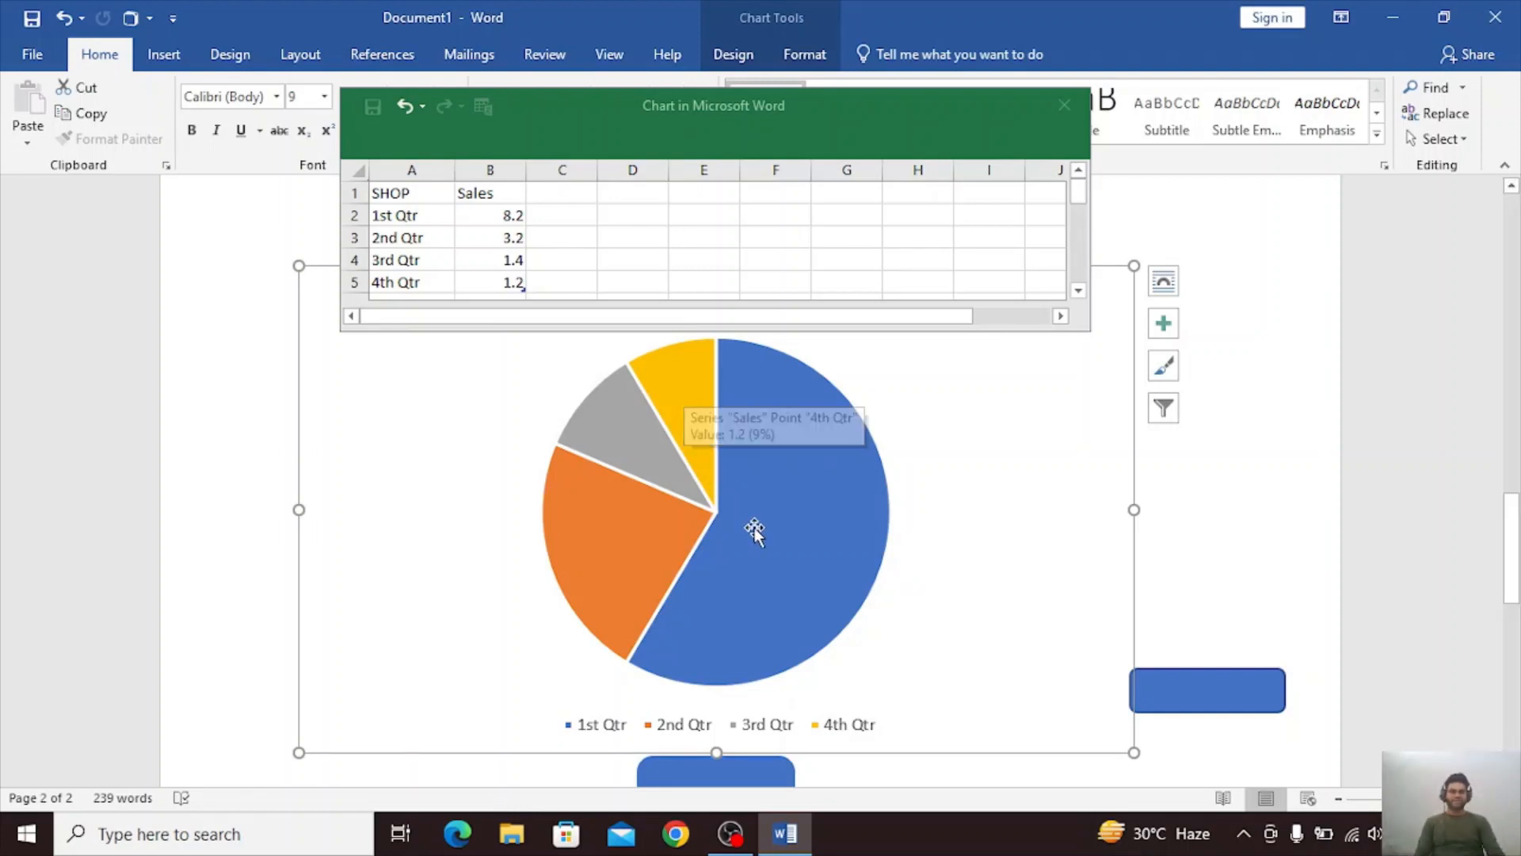
mouse_move(755, 529)
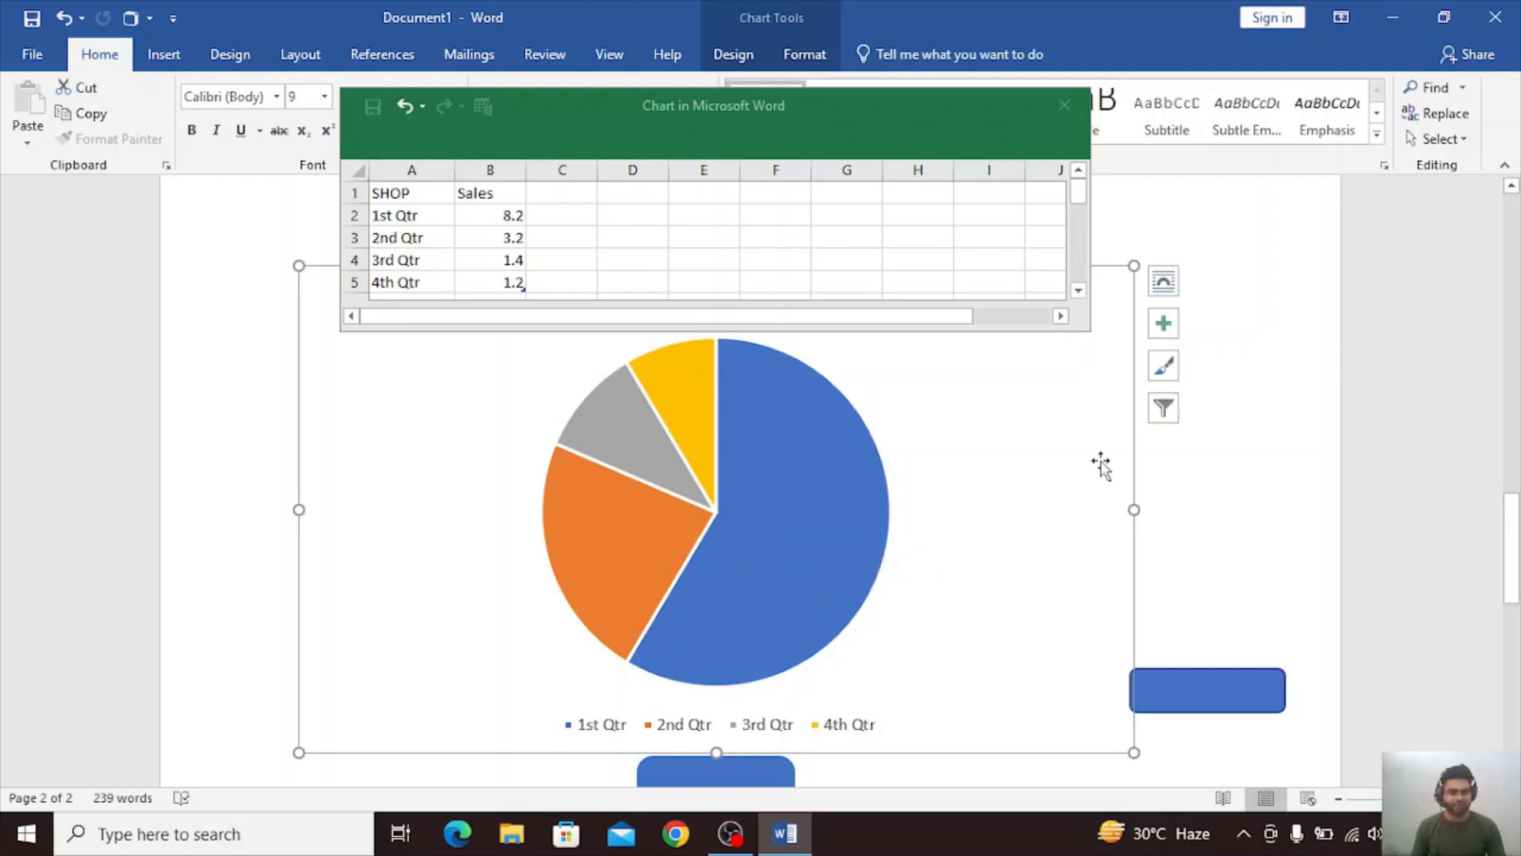
Start a new page below the SmartArt cycle and close the chart's data sheet.
left_click(1211, 479)
scroll(1197, 480, "down", 5)
scroll(1189, 481, "down", 5)
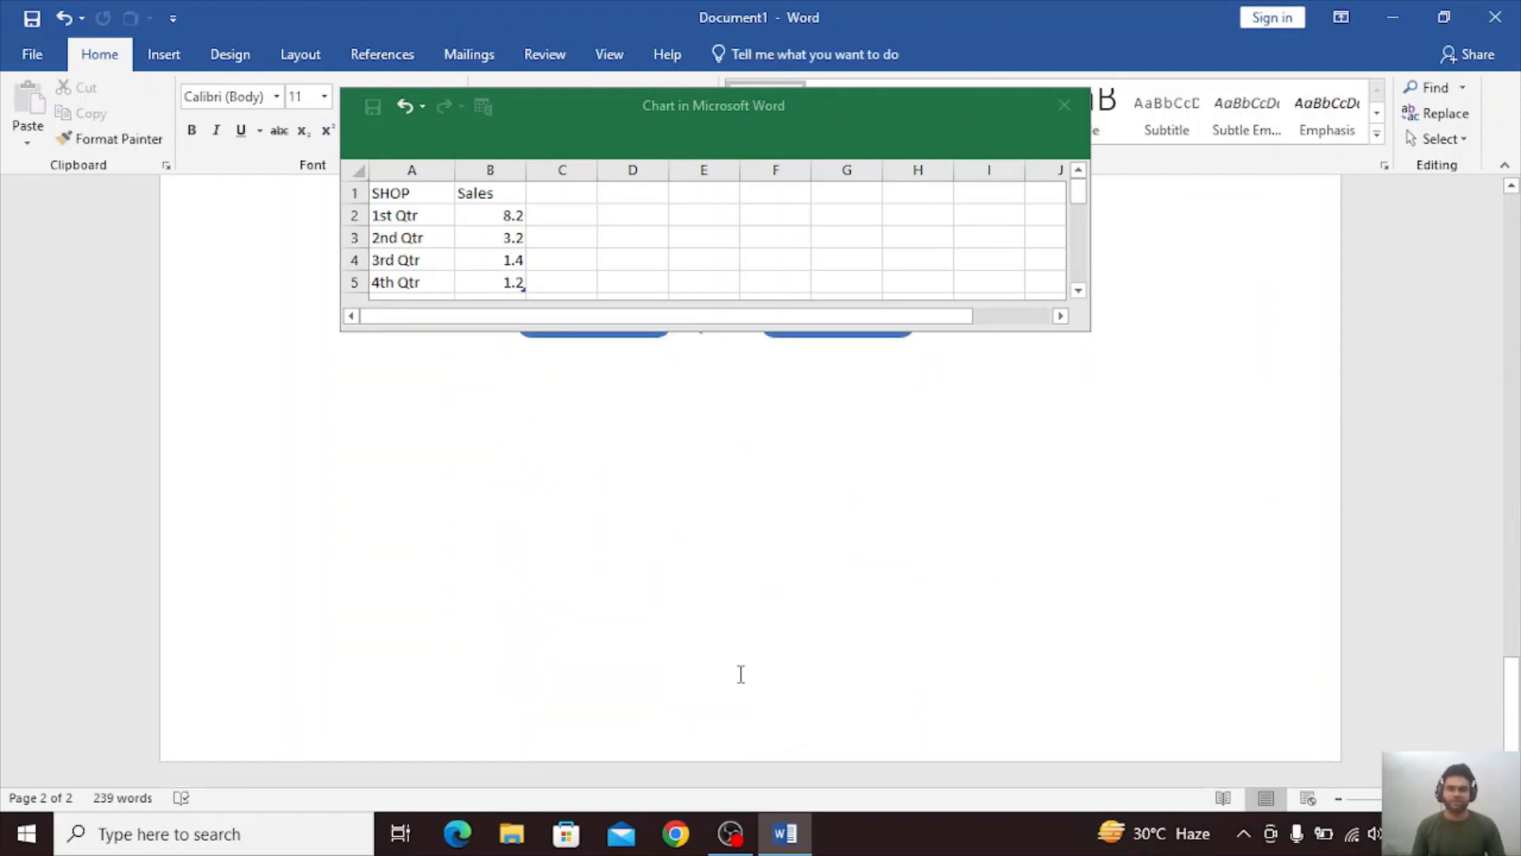
left_click(749, 644)
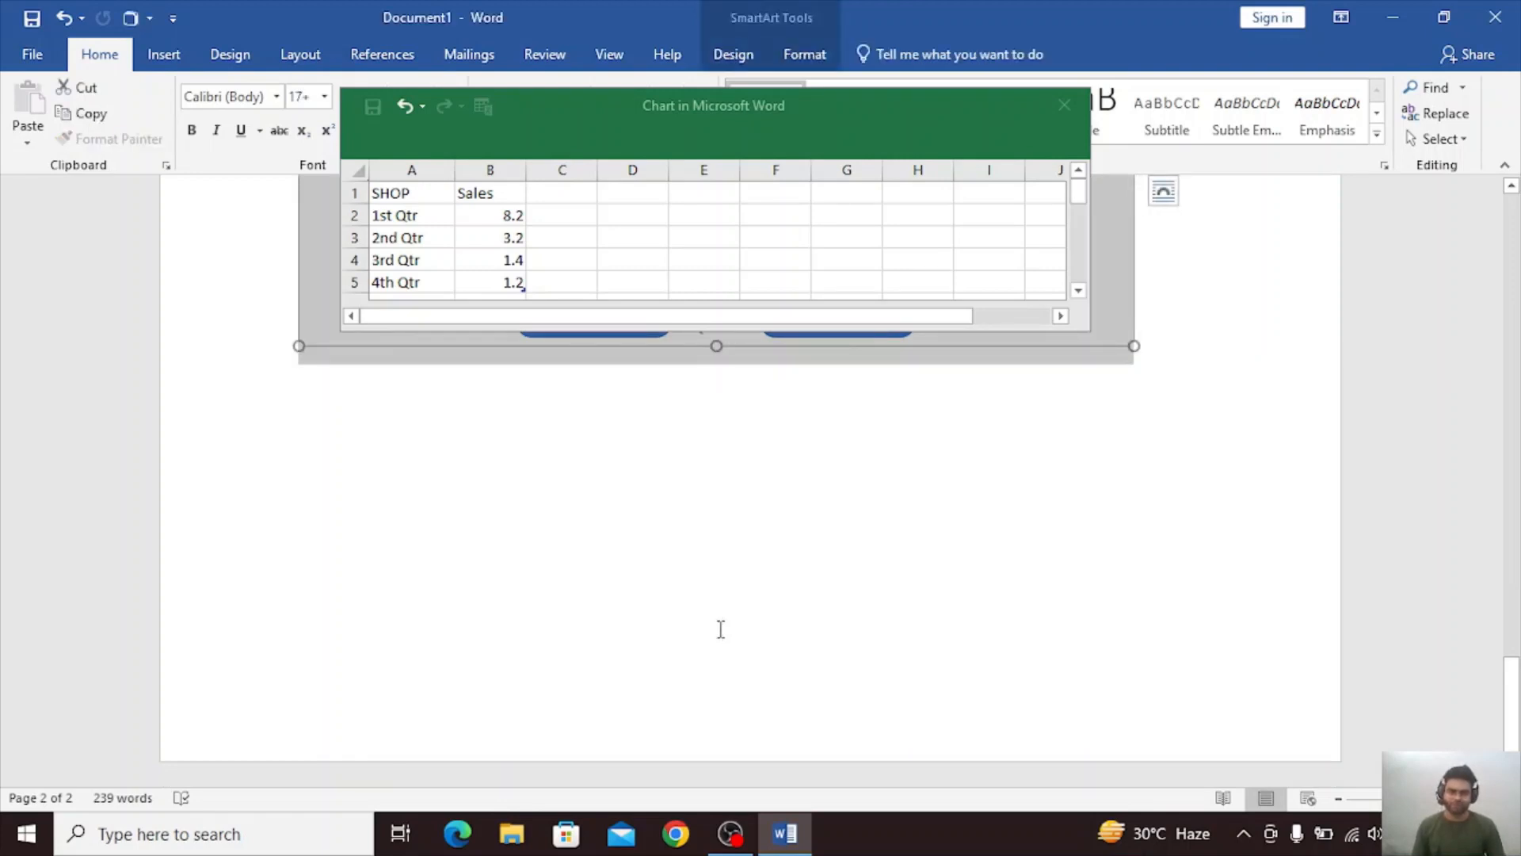
scroll(721, 630, "up", 6)
scroll(1073, 635, "down", 6)
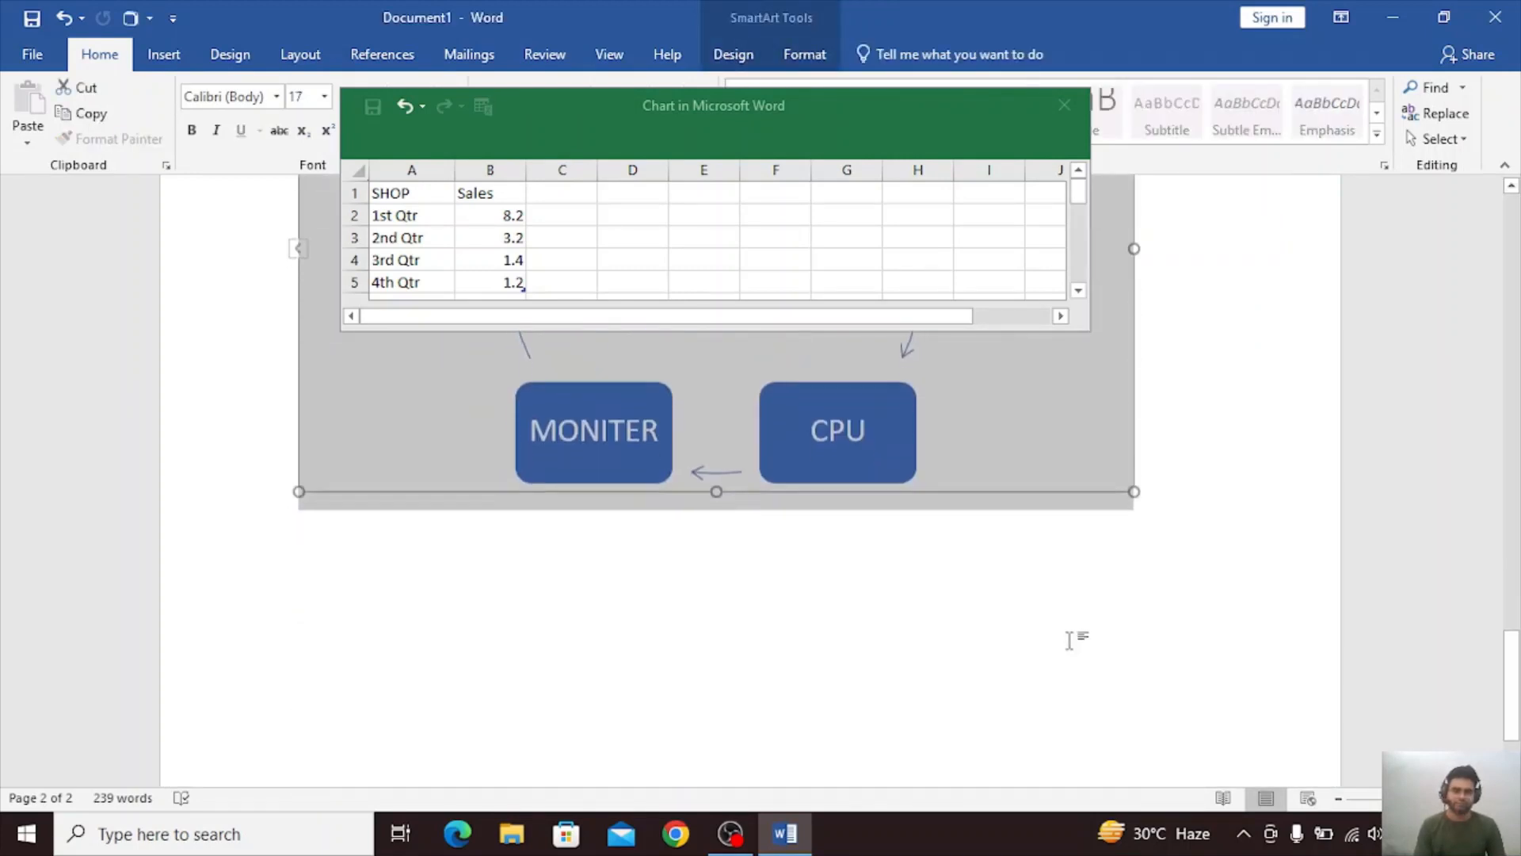
left_click(1196, 345)
key("Return")
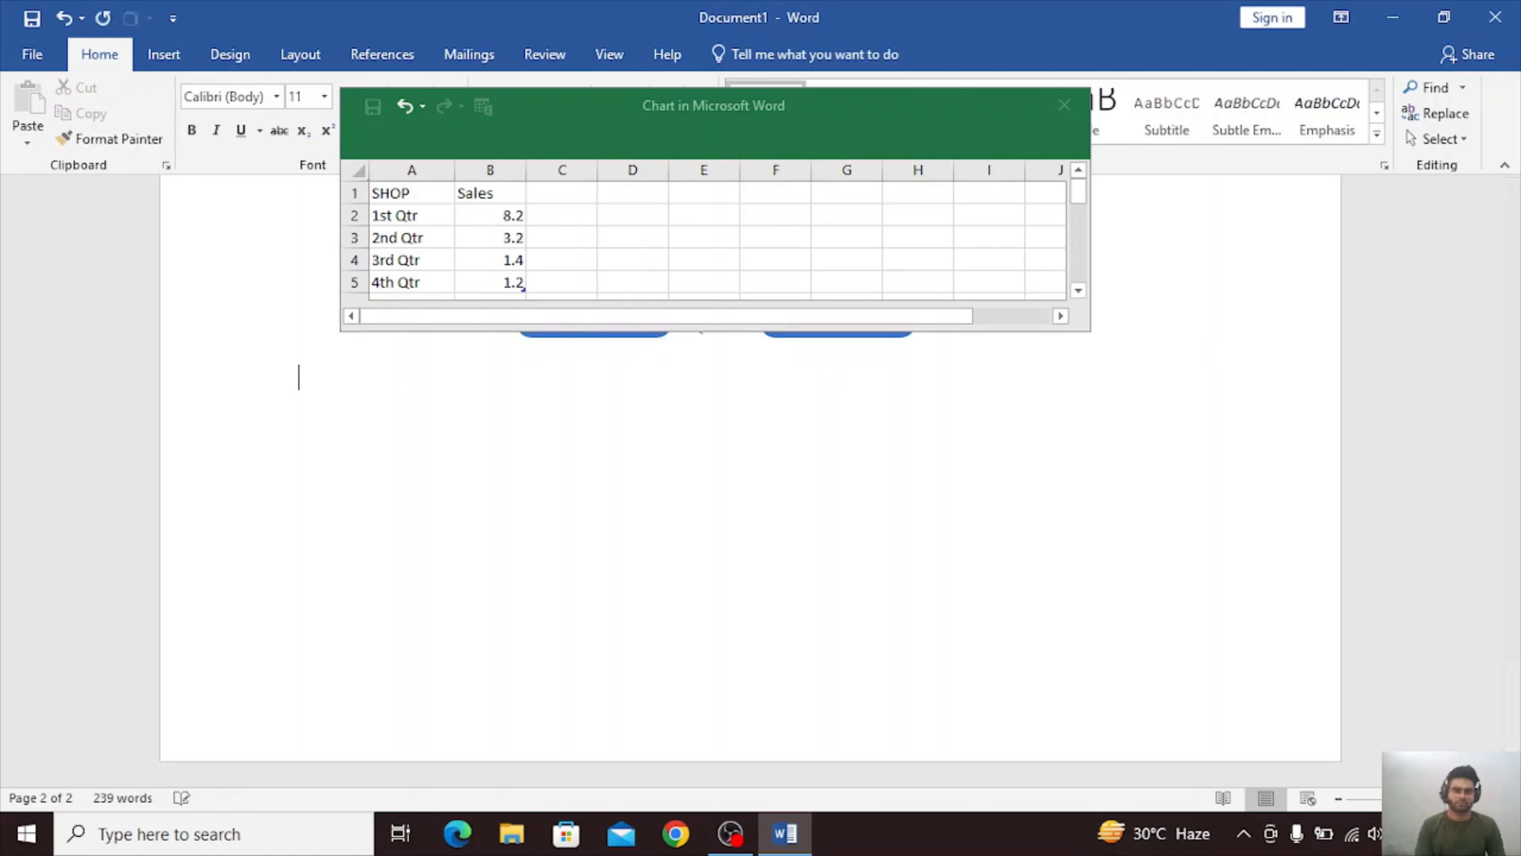
key("ctrl+Return")
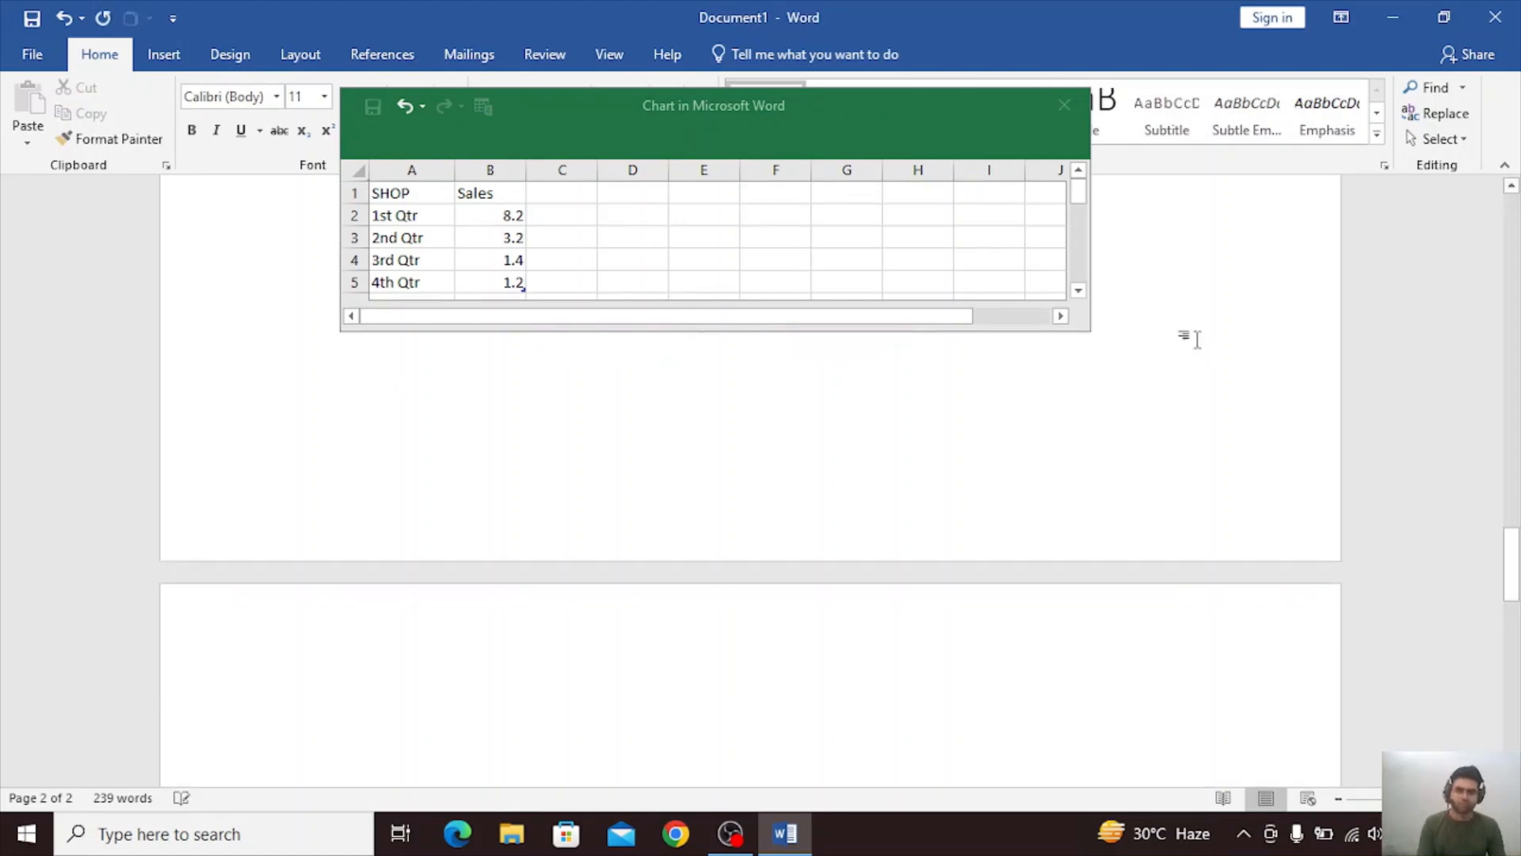
scroll(547, 711, "down", 3)
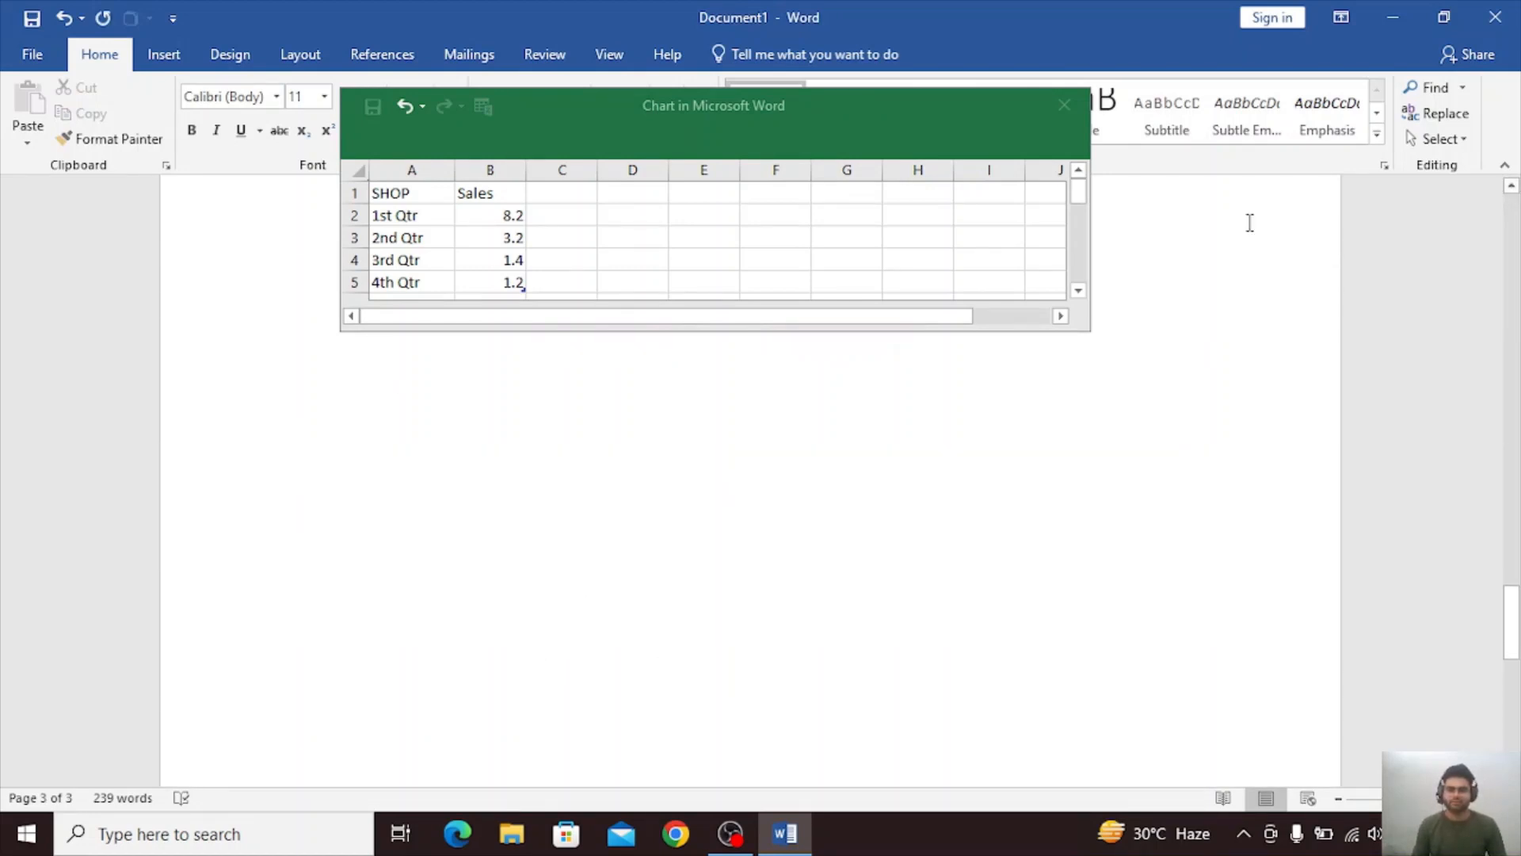
left_click(1064, 105)
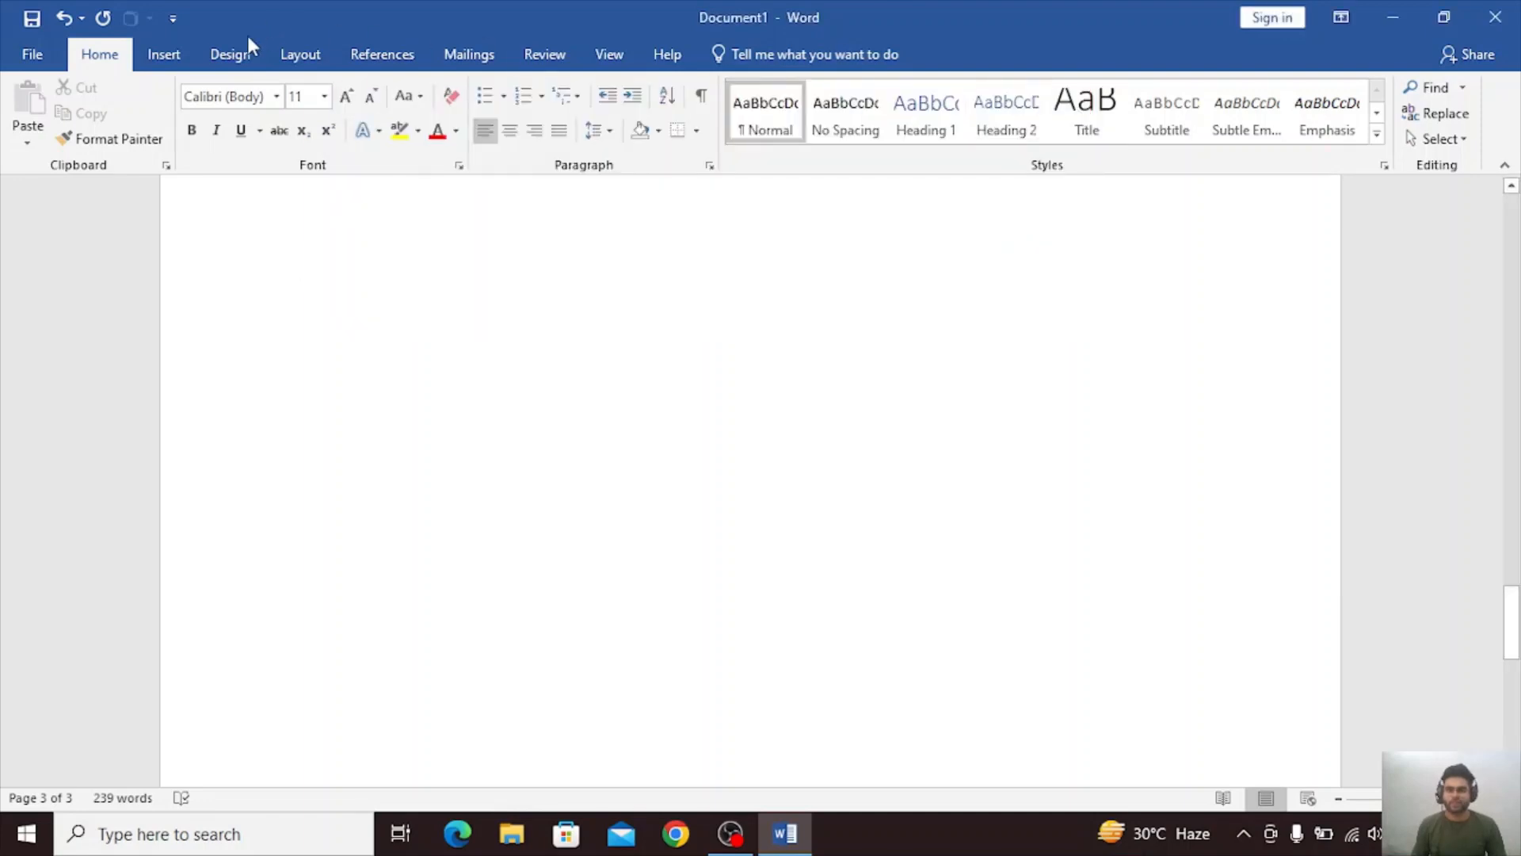
Insert a screen clipping of the desktop wallpaper, about 6.42 by 5.02 inches, on the empty third page.
left_click(237, 44)
left_click(164, 54)
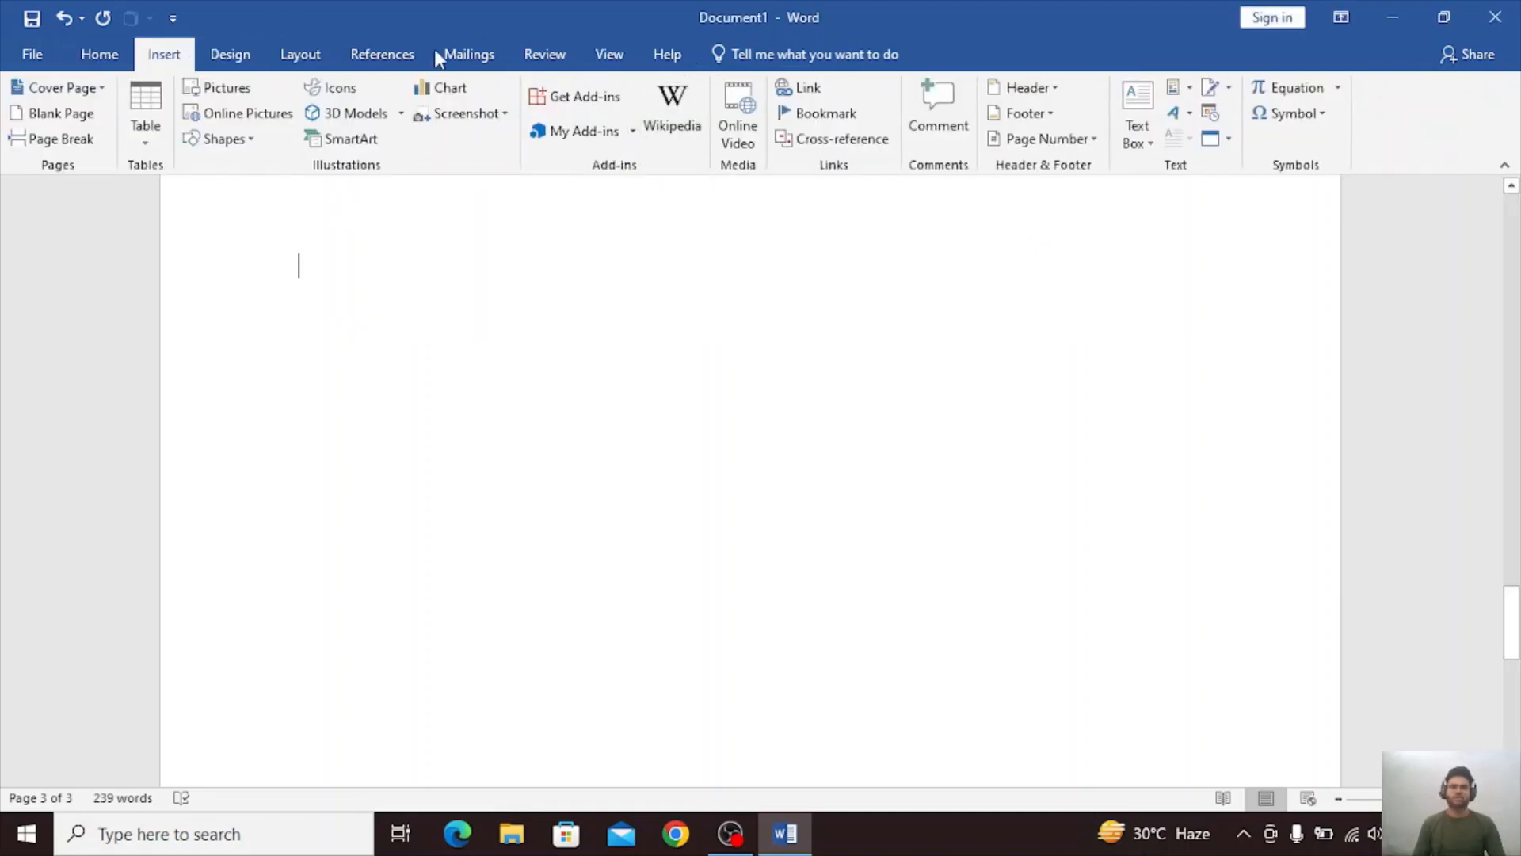
left_click(469, 115)
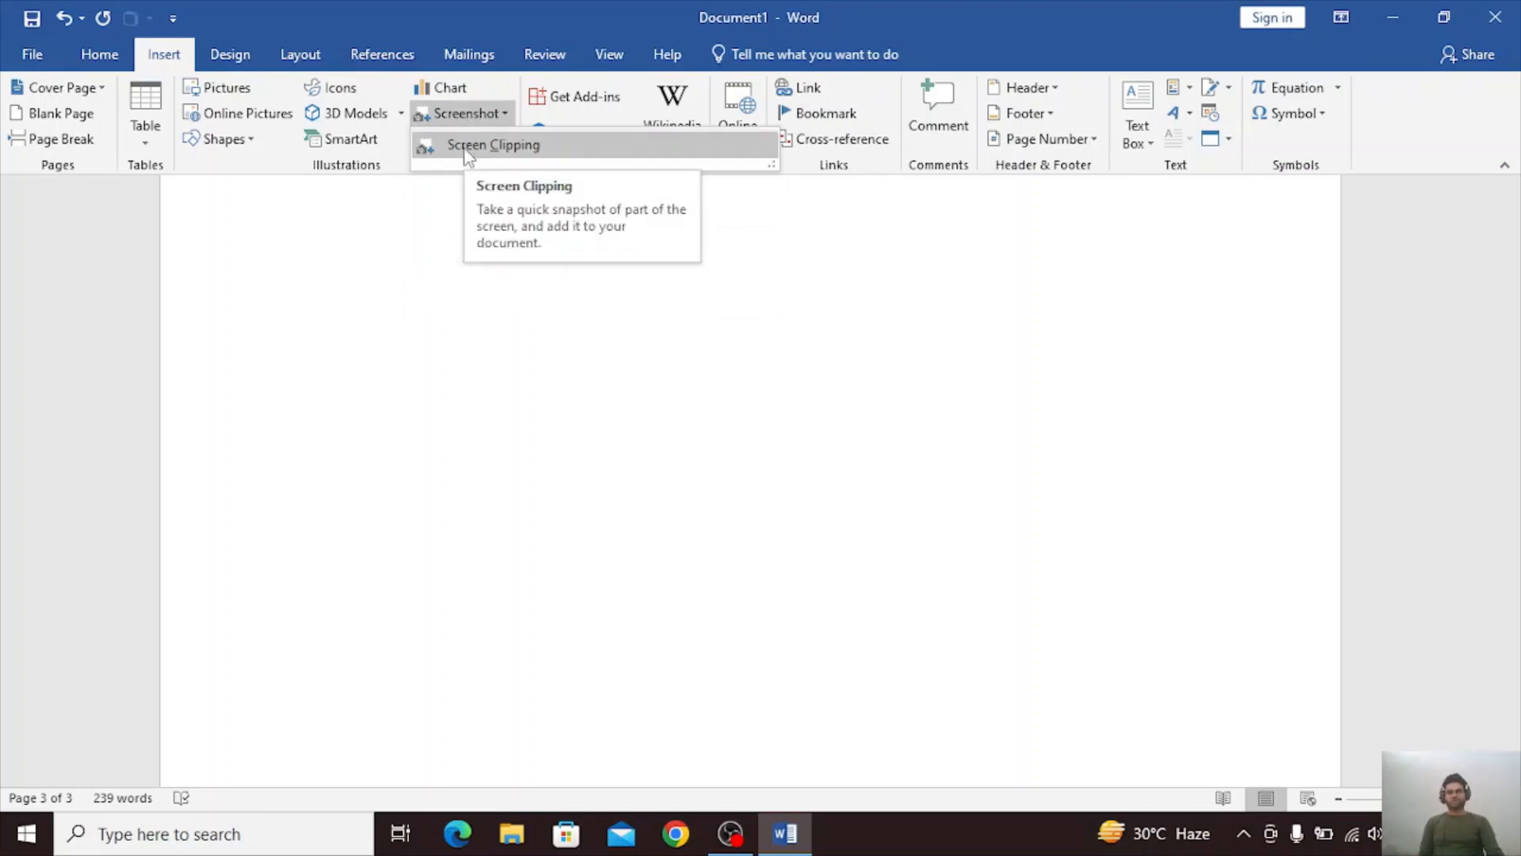
left_click(468, 149)
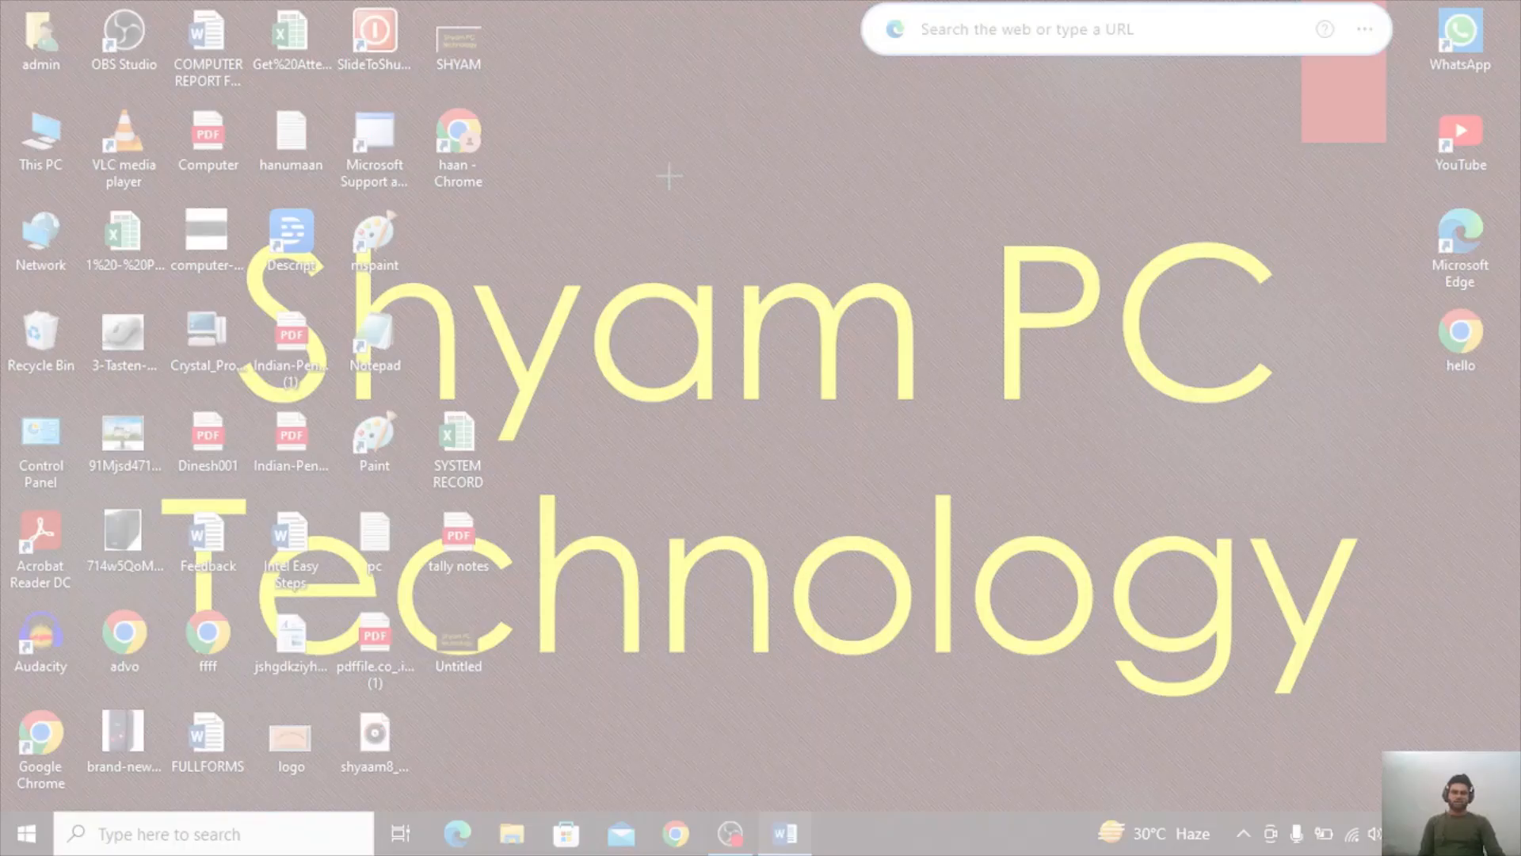
left_click_drag(670, 176, 1358, 726)
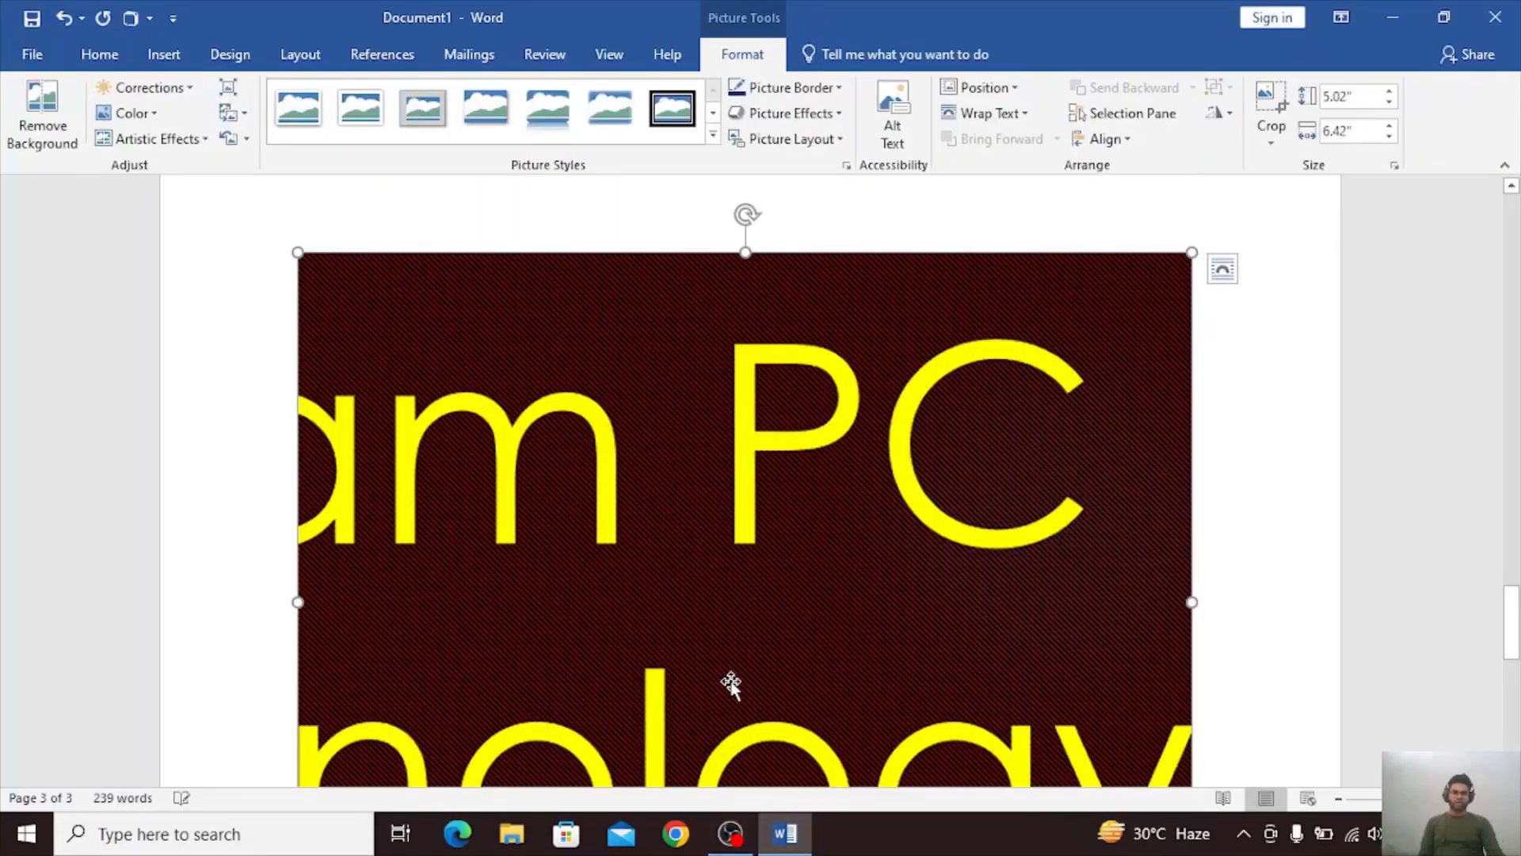
Shrink the screen clipping to about 4.46 by 3.49 inches, then delete it from the page.
scroll(1019, 510, "down", 3)
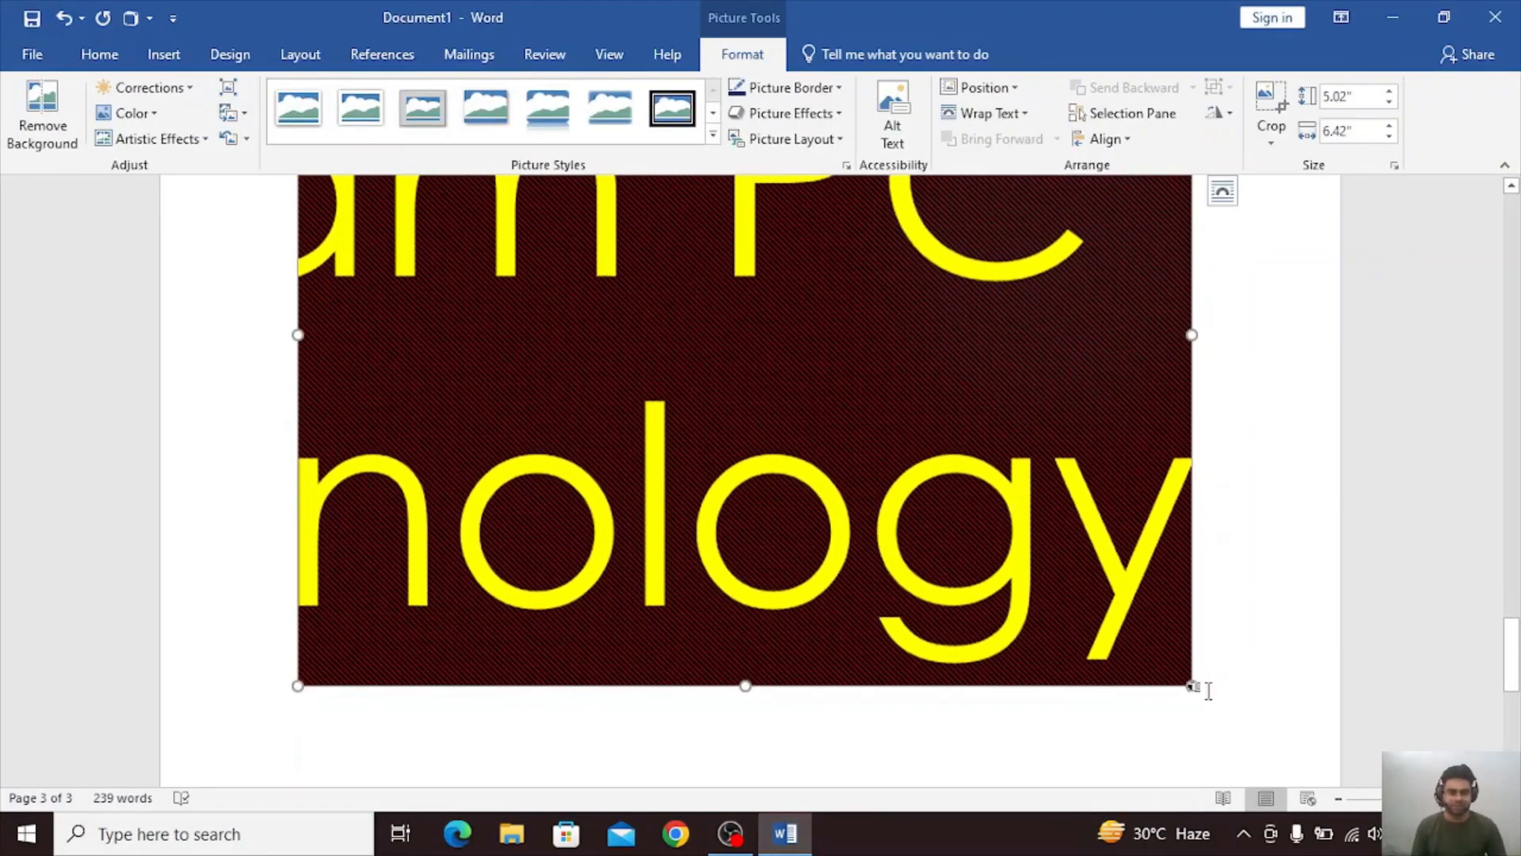
left_click_drag(1192, 685, 916, 468)
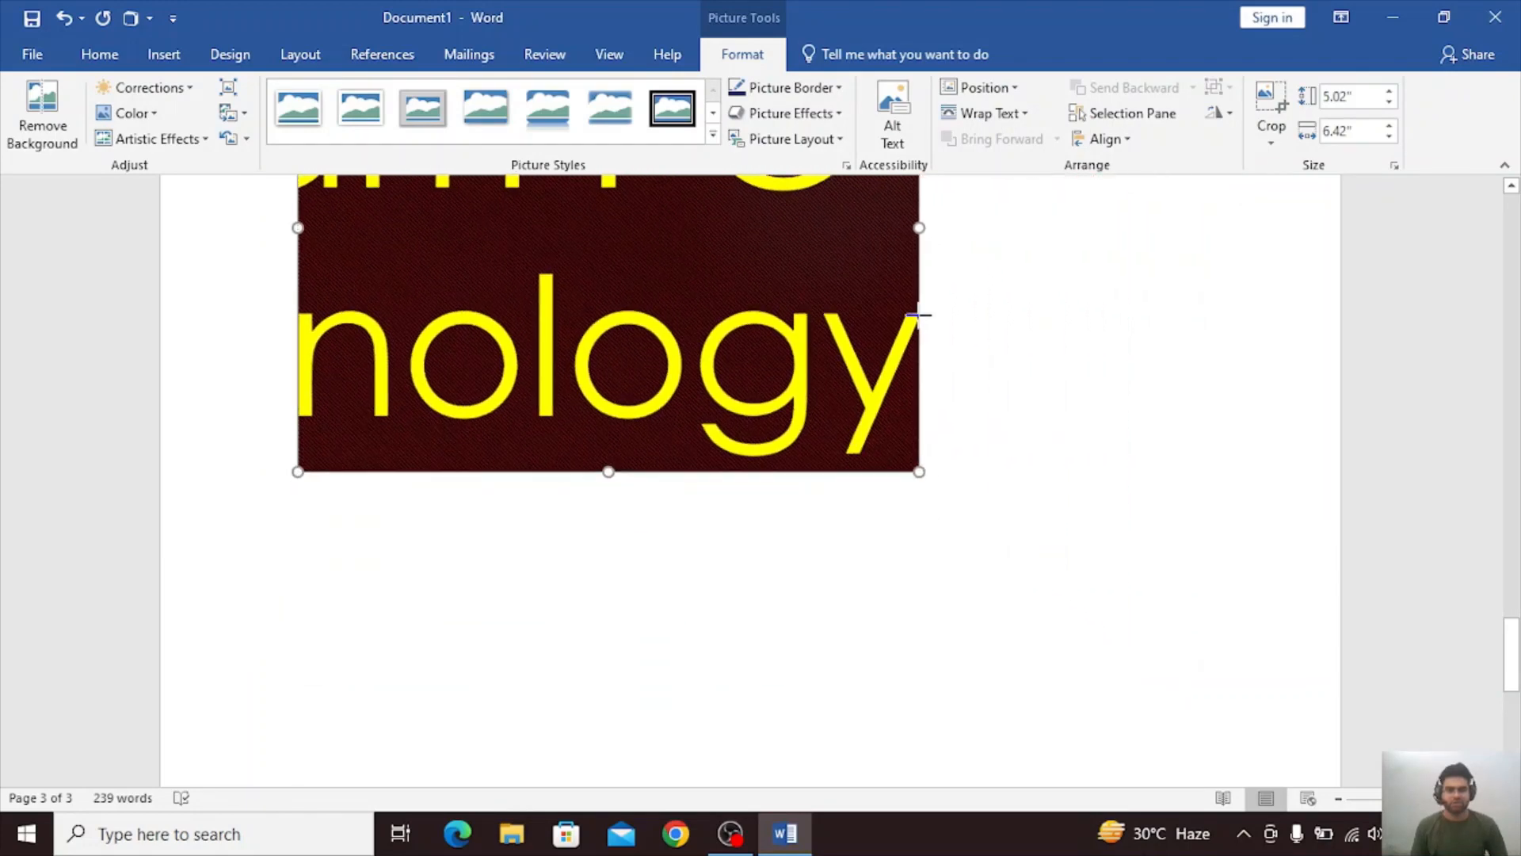
scroll(977, 364, "up", 5)
key("Delete")
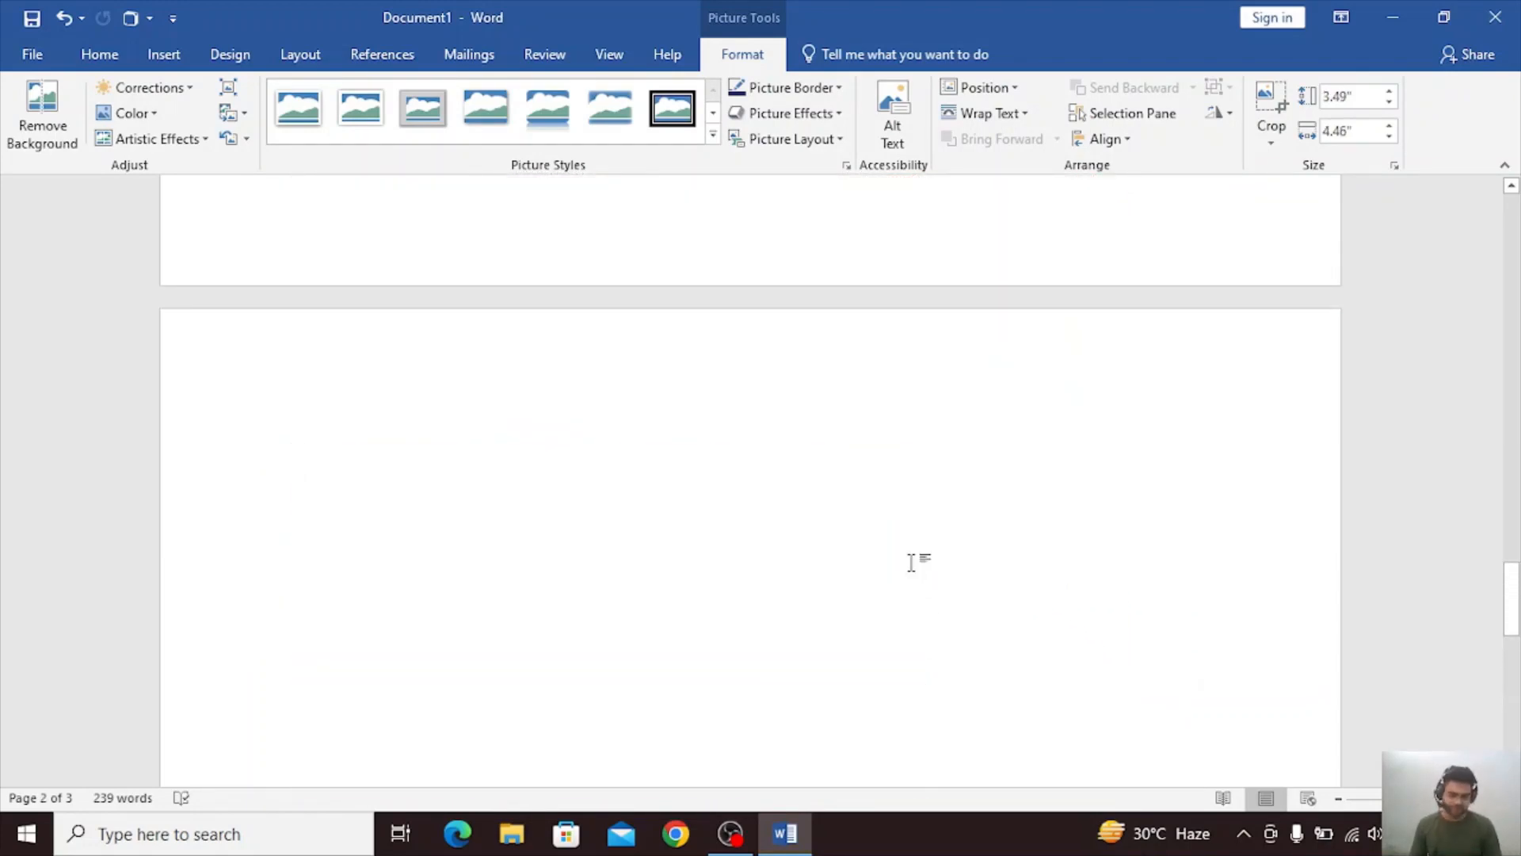
Open Office Add-ins and look through the My Add-ins, Admin Managed and Store sections.
left_click(163, 55)
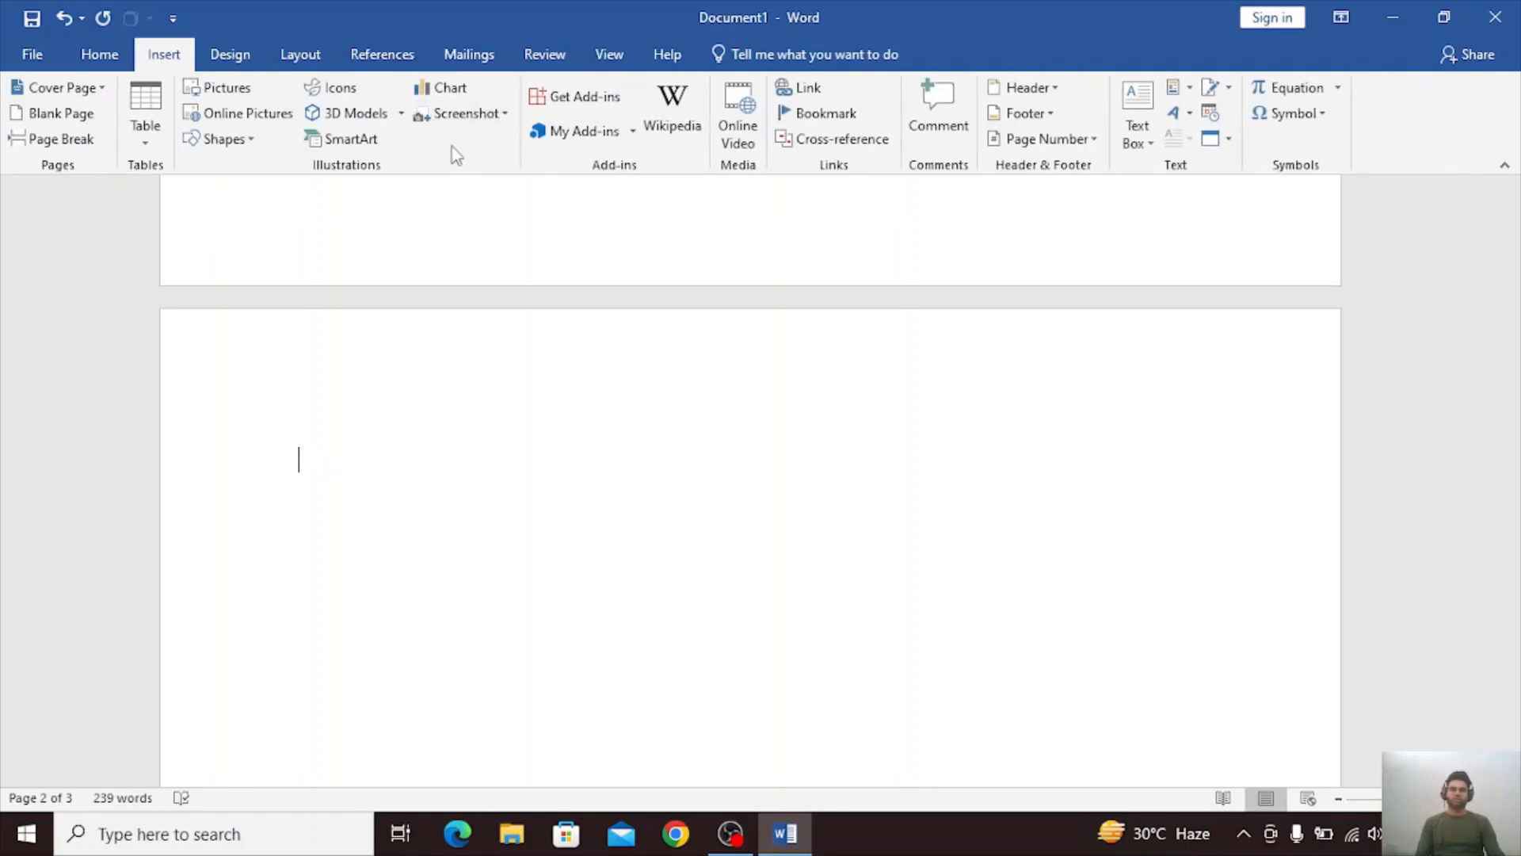
left_click(595, 98)
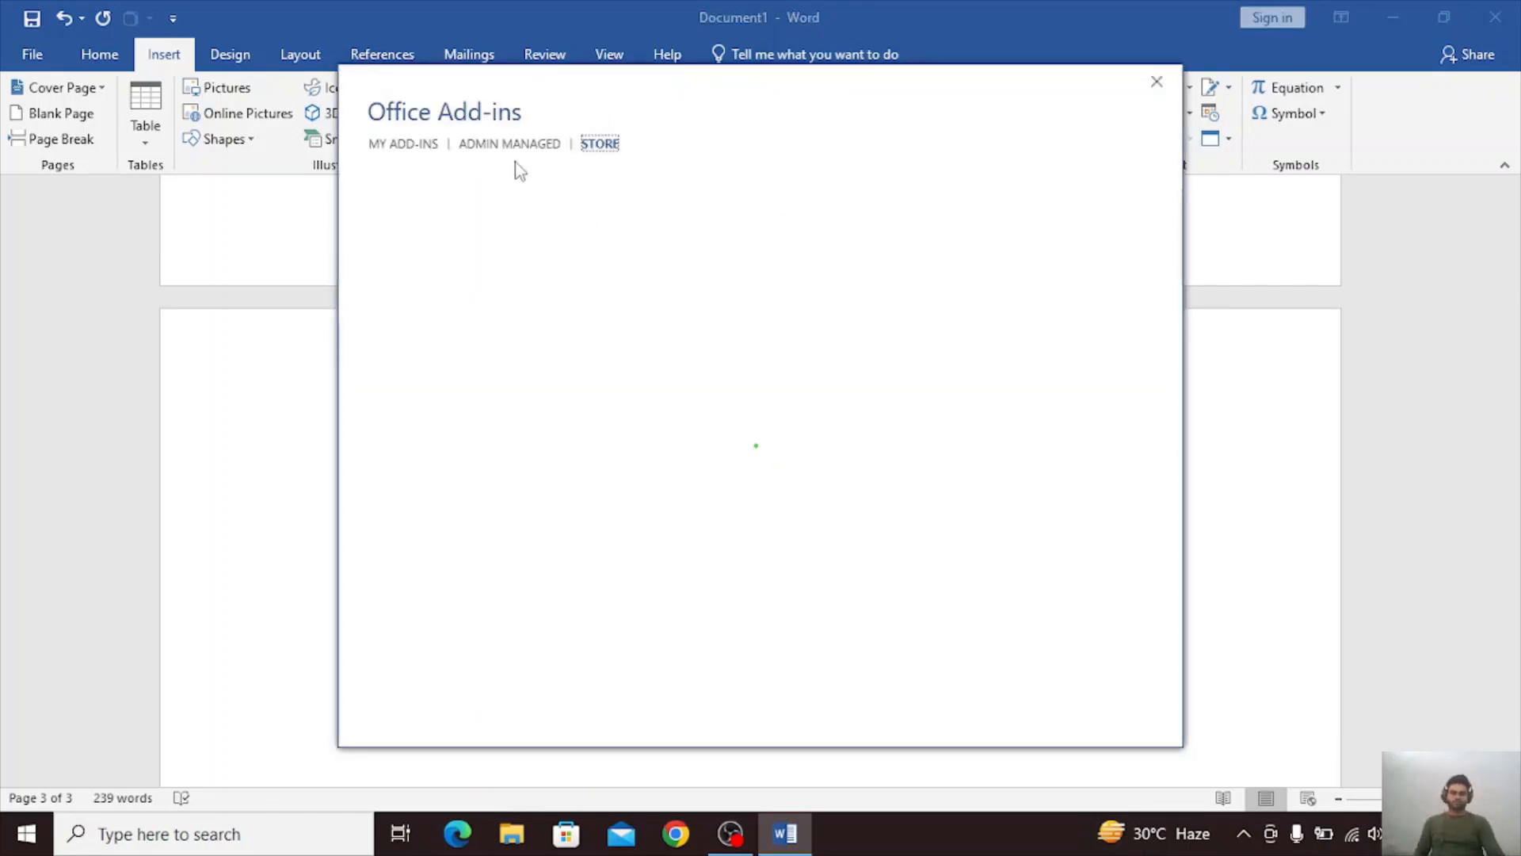
left_click(417, 153)
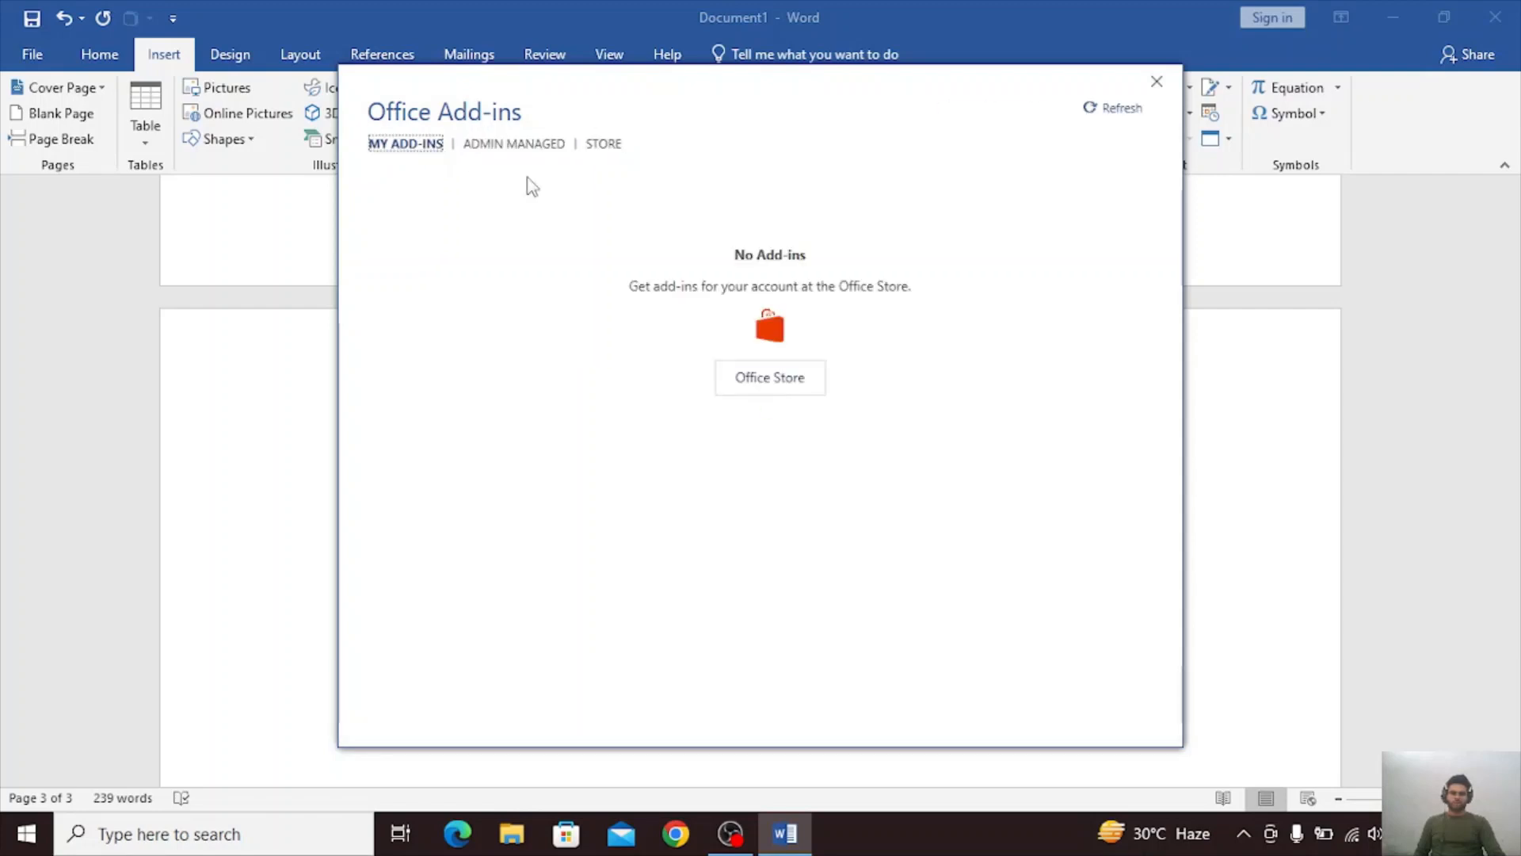
left_click(480, 151)
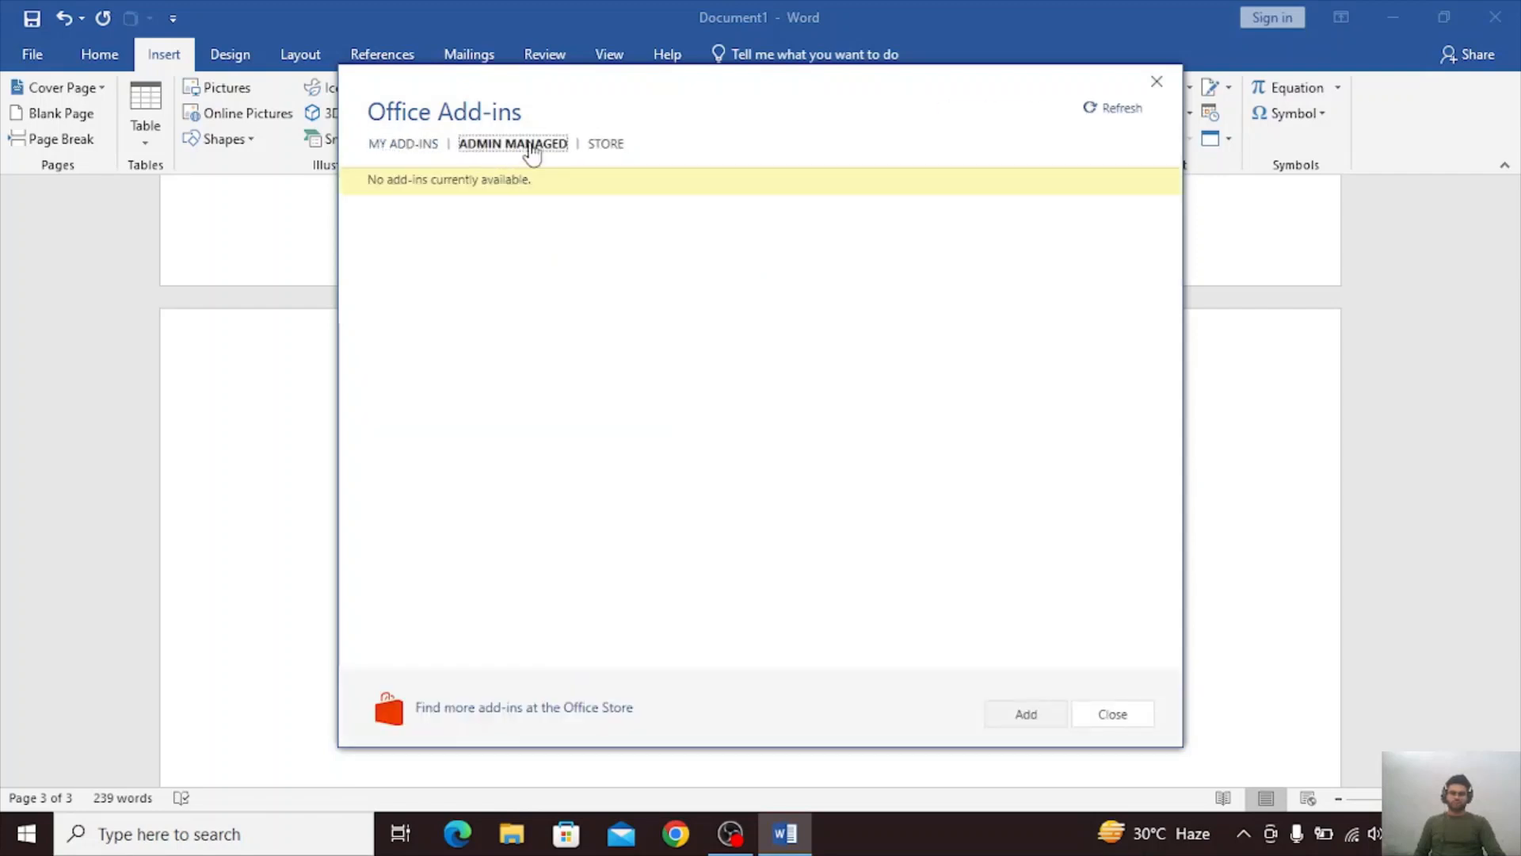
left_click(603, 147)
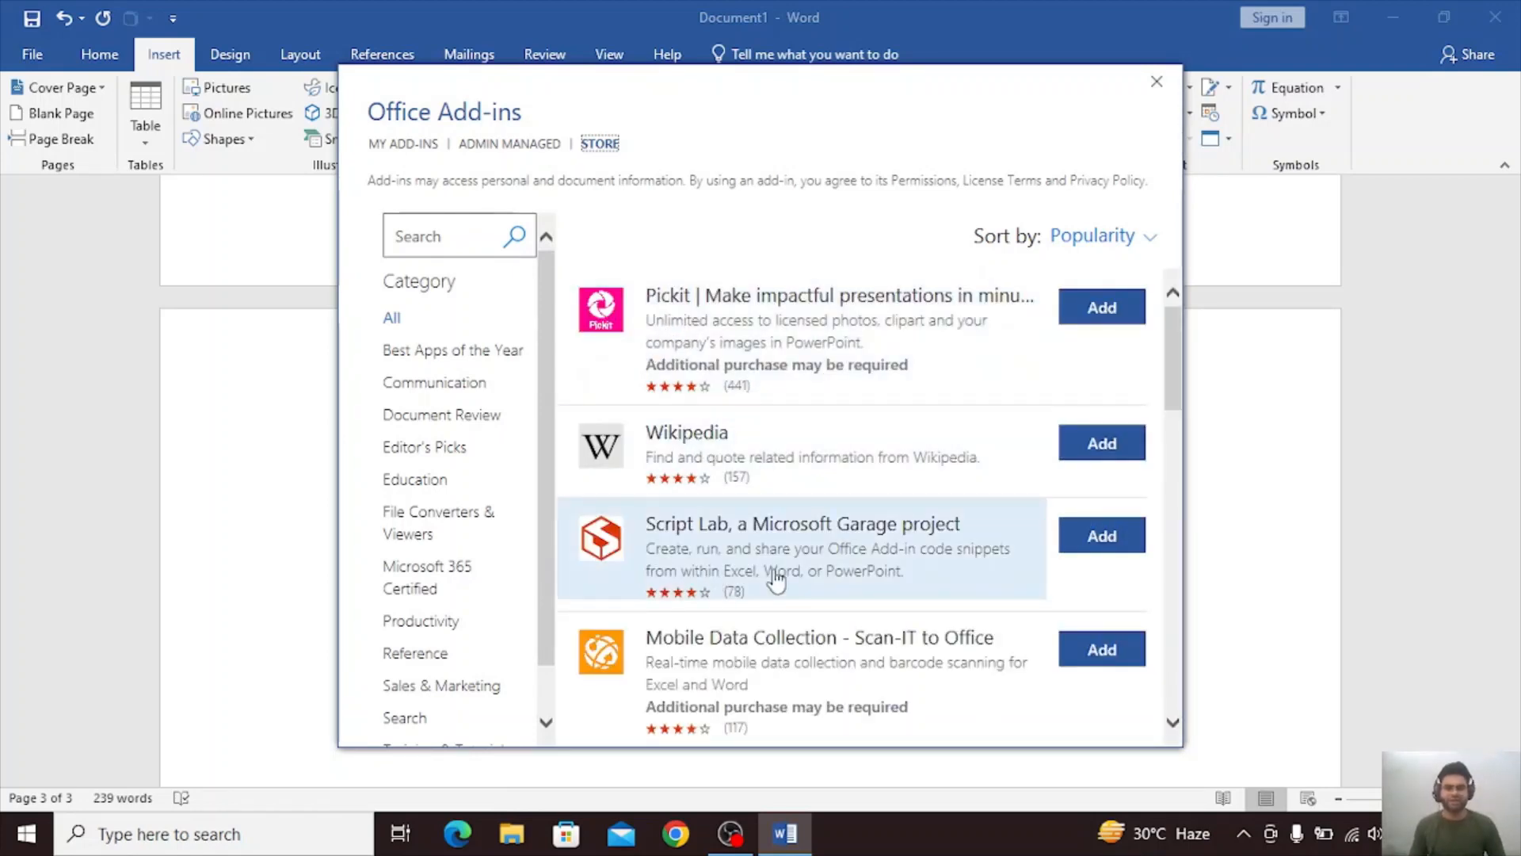
Examine the full list of store add-ins sorted by popularity, moving the Office Add-ins window lower on the screen.
scroll(774, 583, "down", 3)
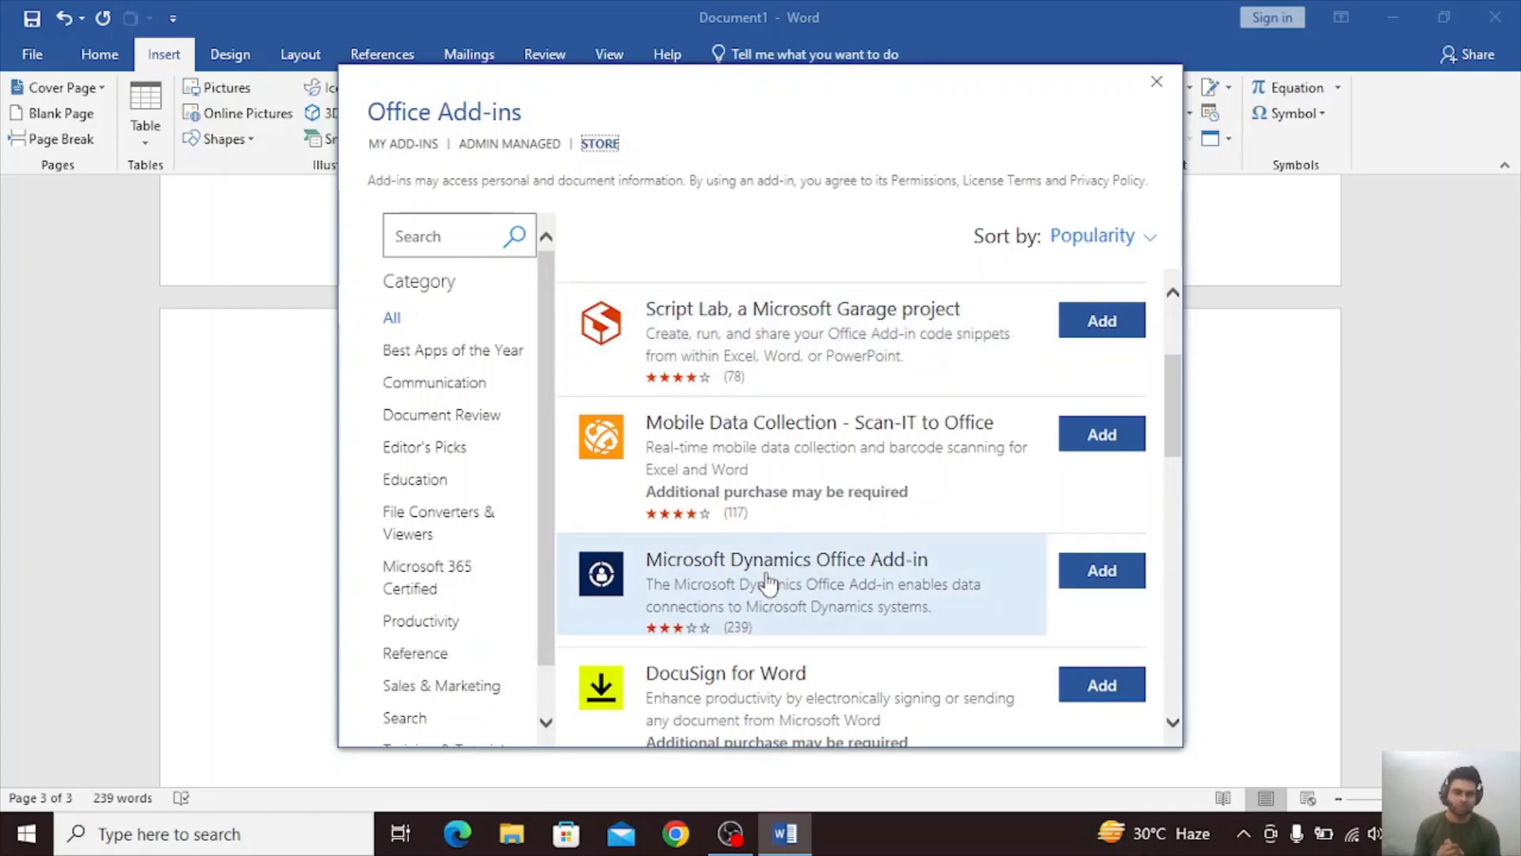
scroll(767, 582, "down", 6)
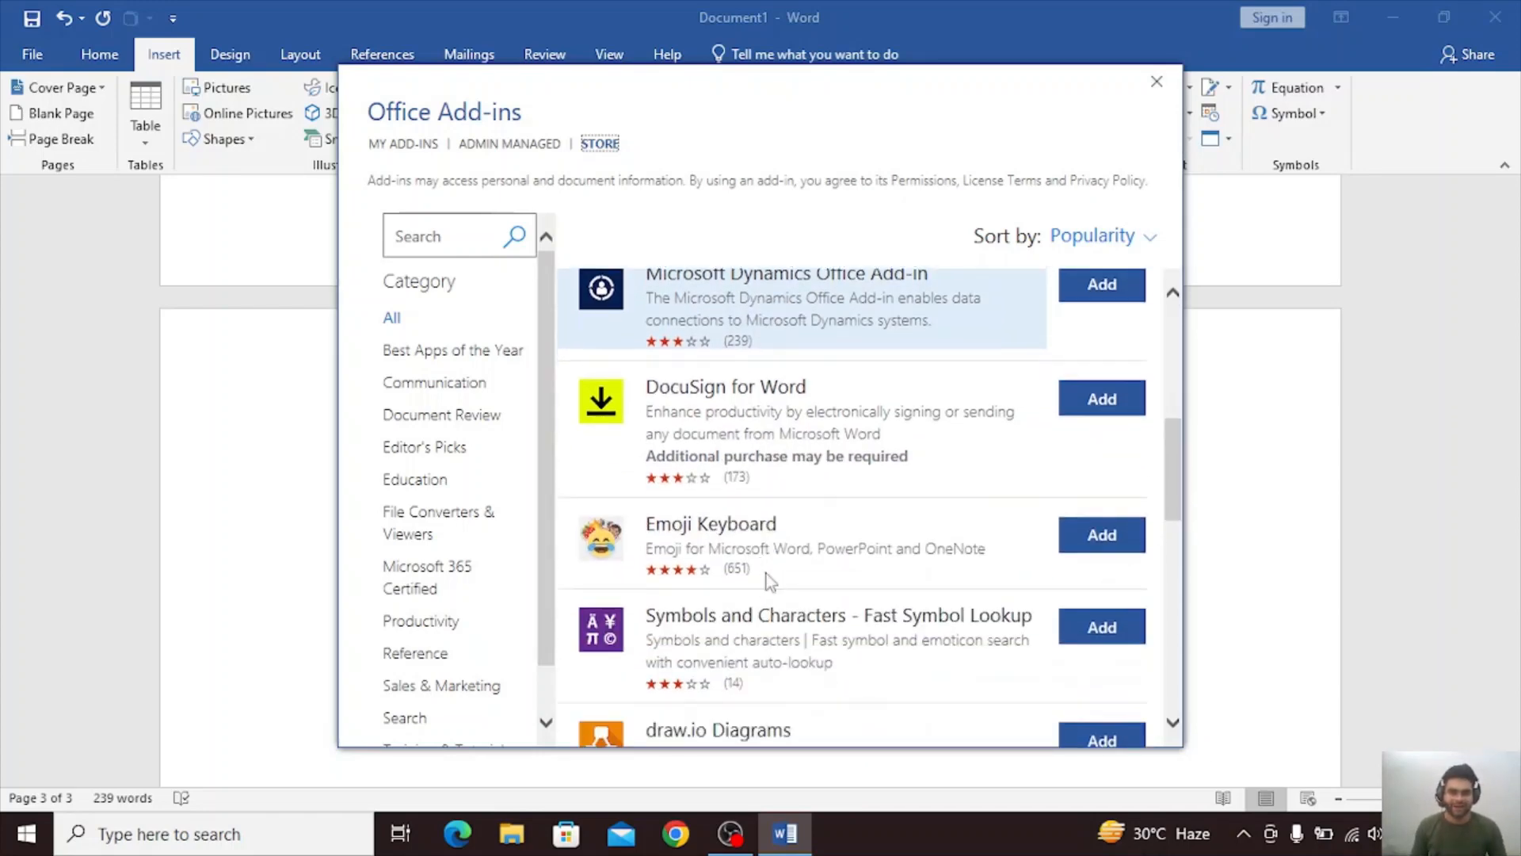
scroll(767, 579, "down", 6)
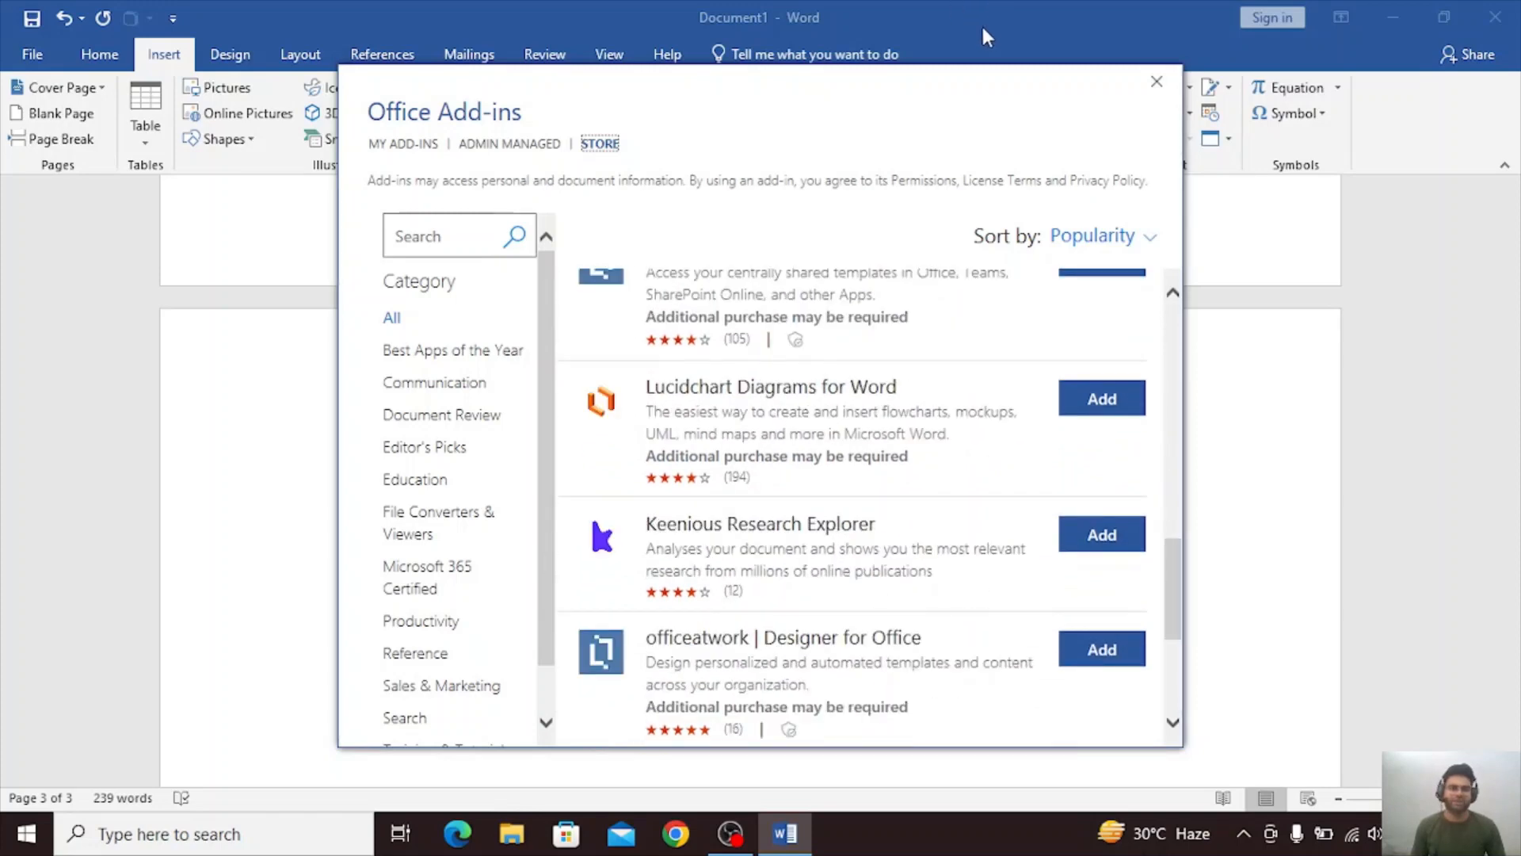
left_click_drag(971, 82, 904, 265)
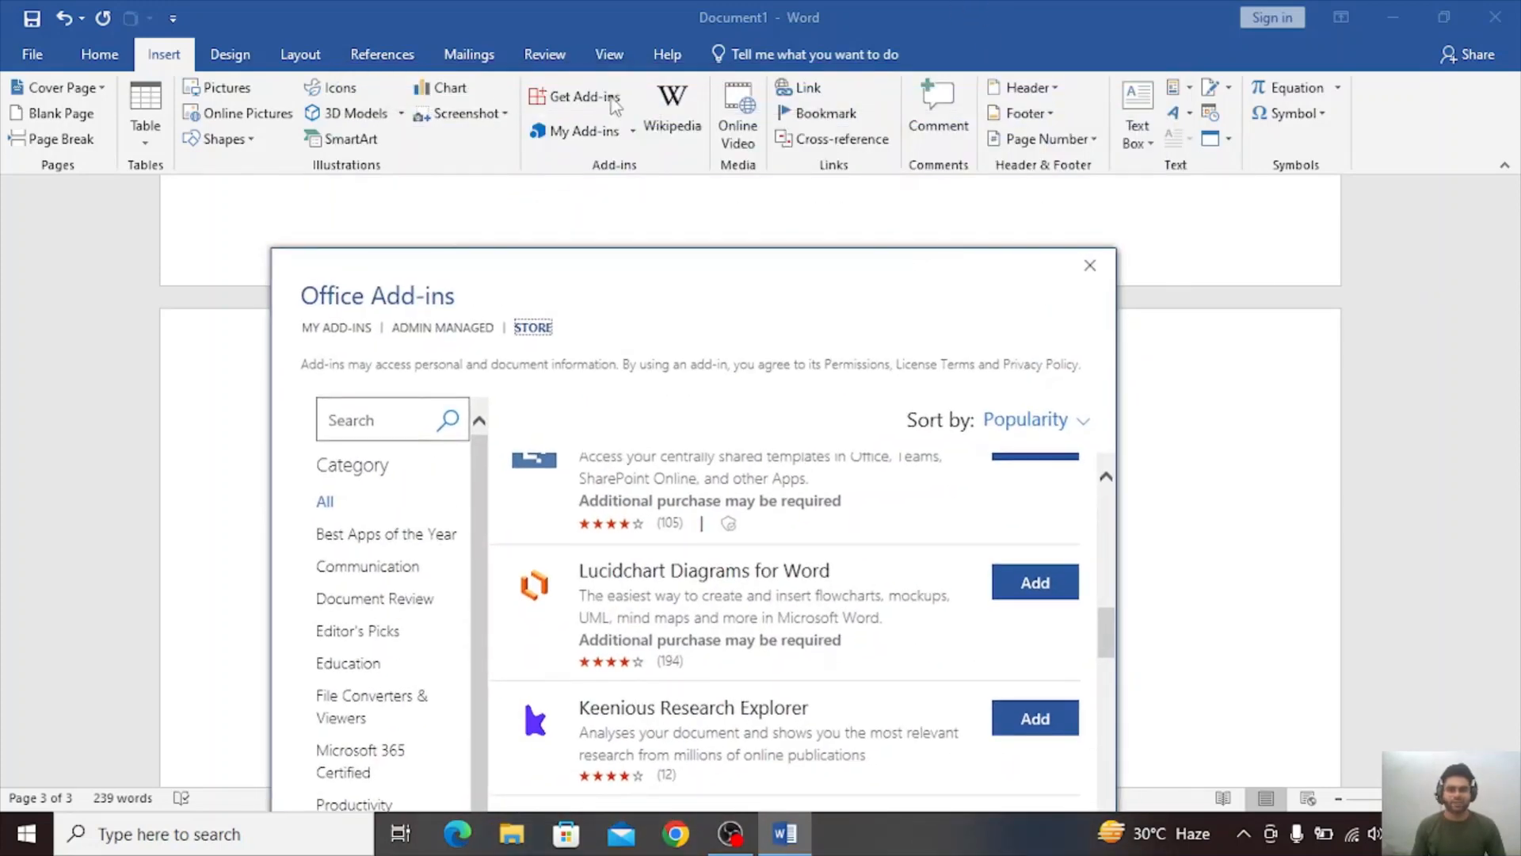
scroll(677, 507, "down", 8)
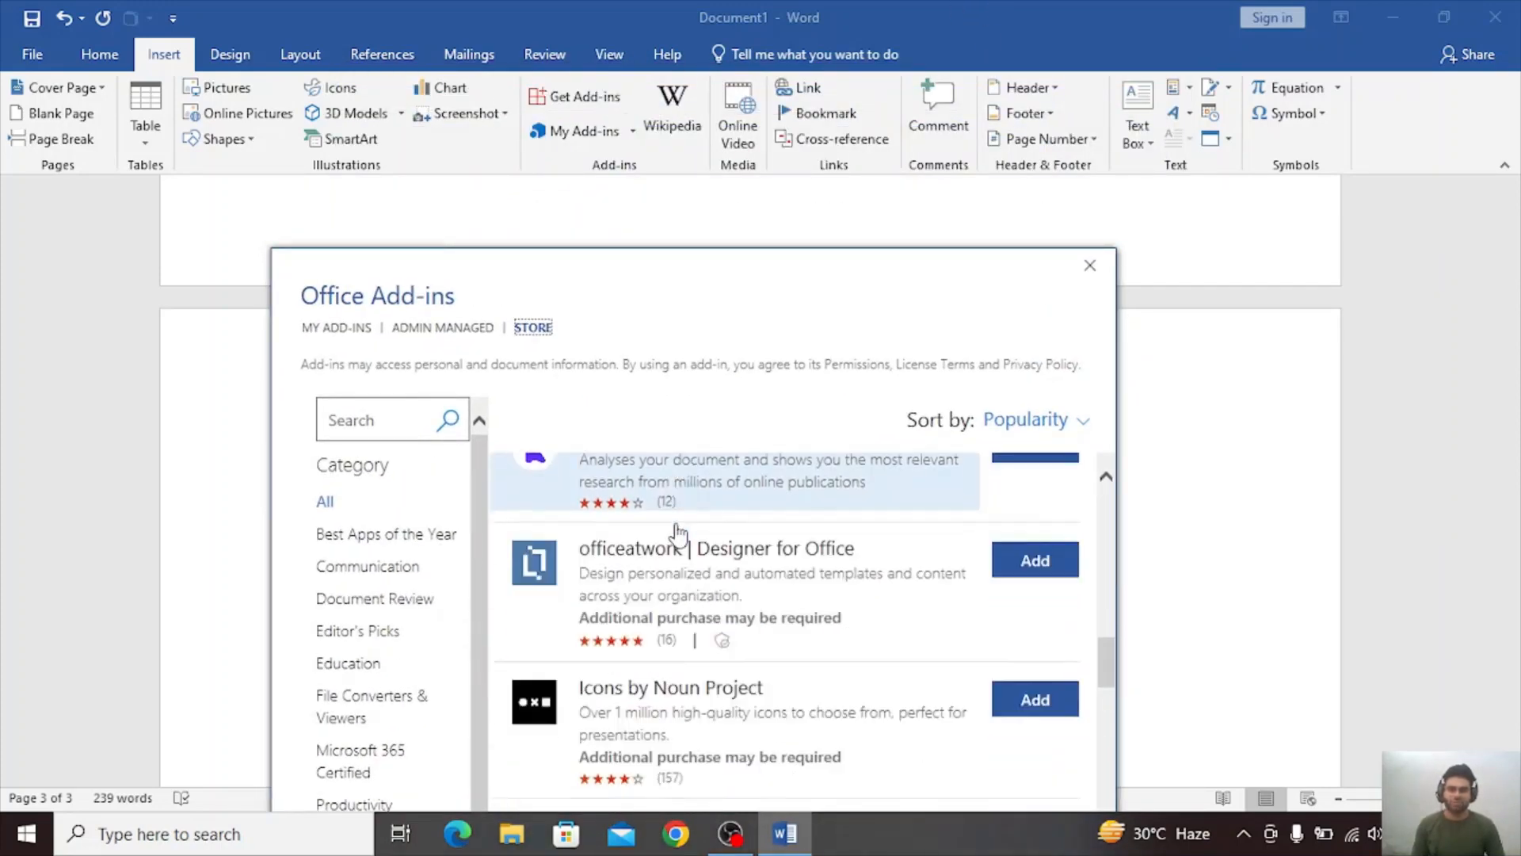
scroll(677, 534, "down", 8)
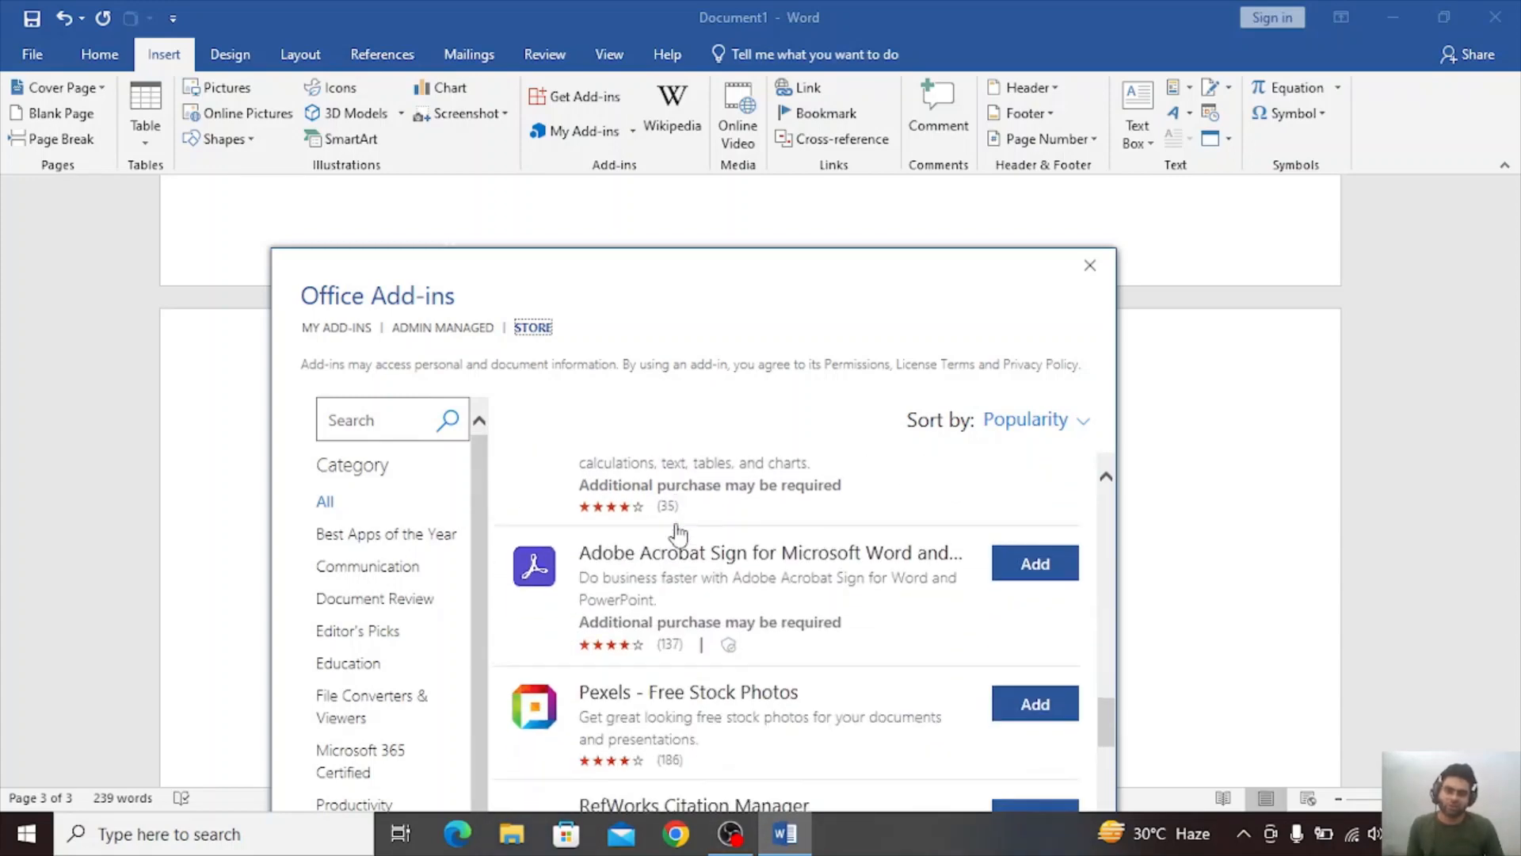
scroll(678, 535, "down", 8)
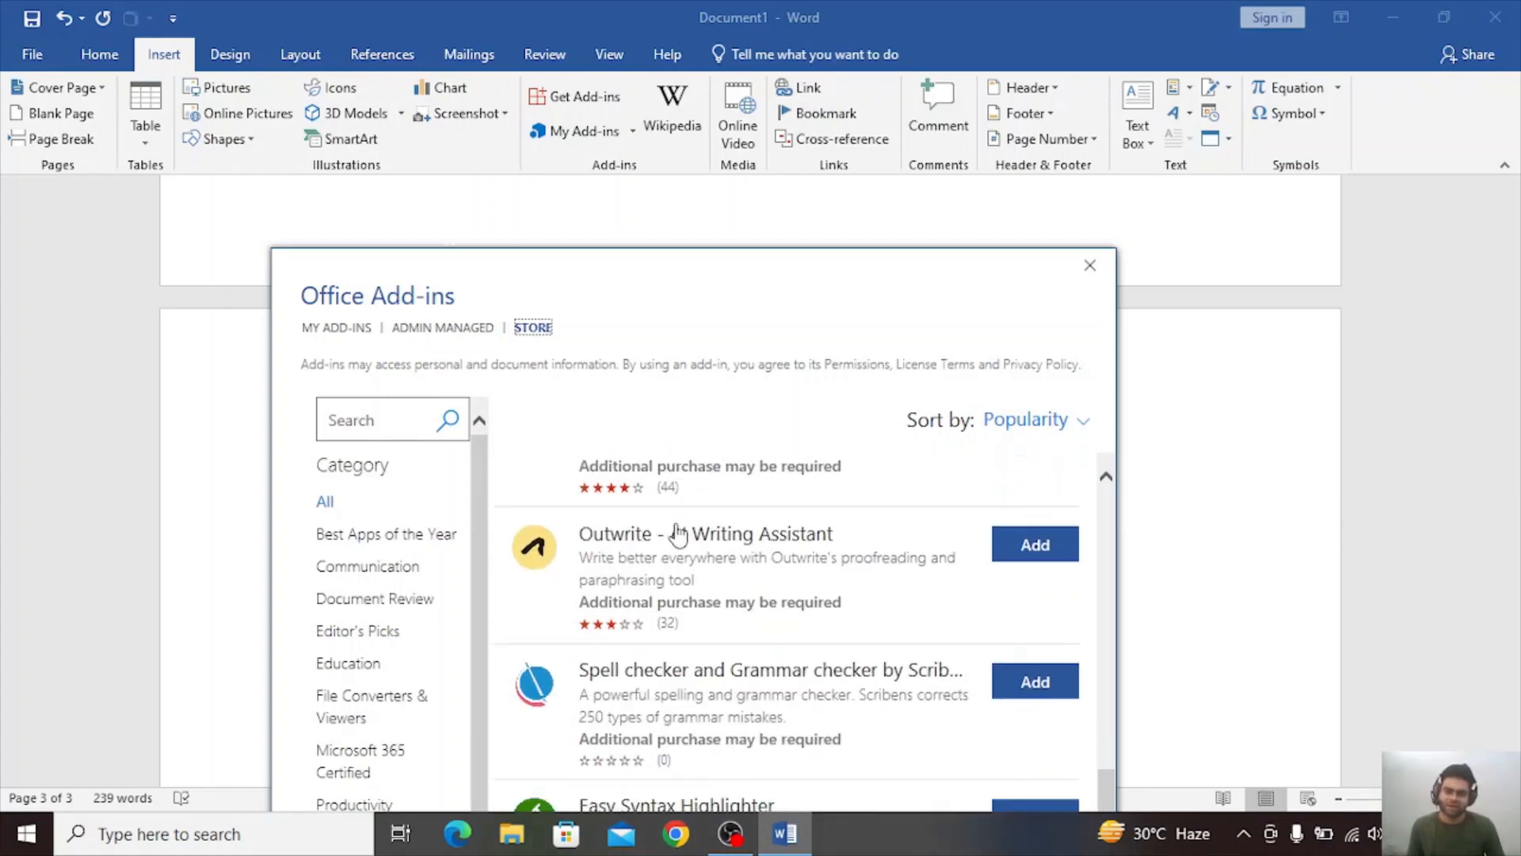
scroll(678, 533, "down", 8)
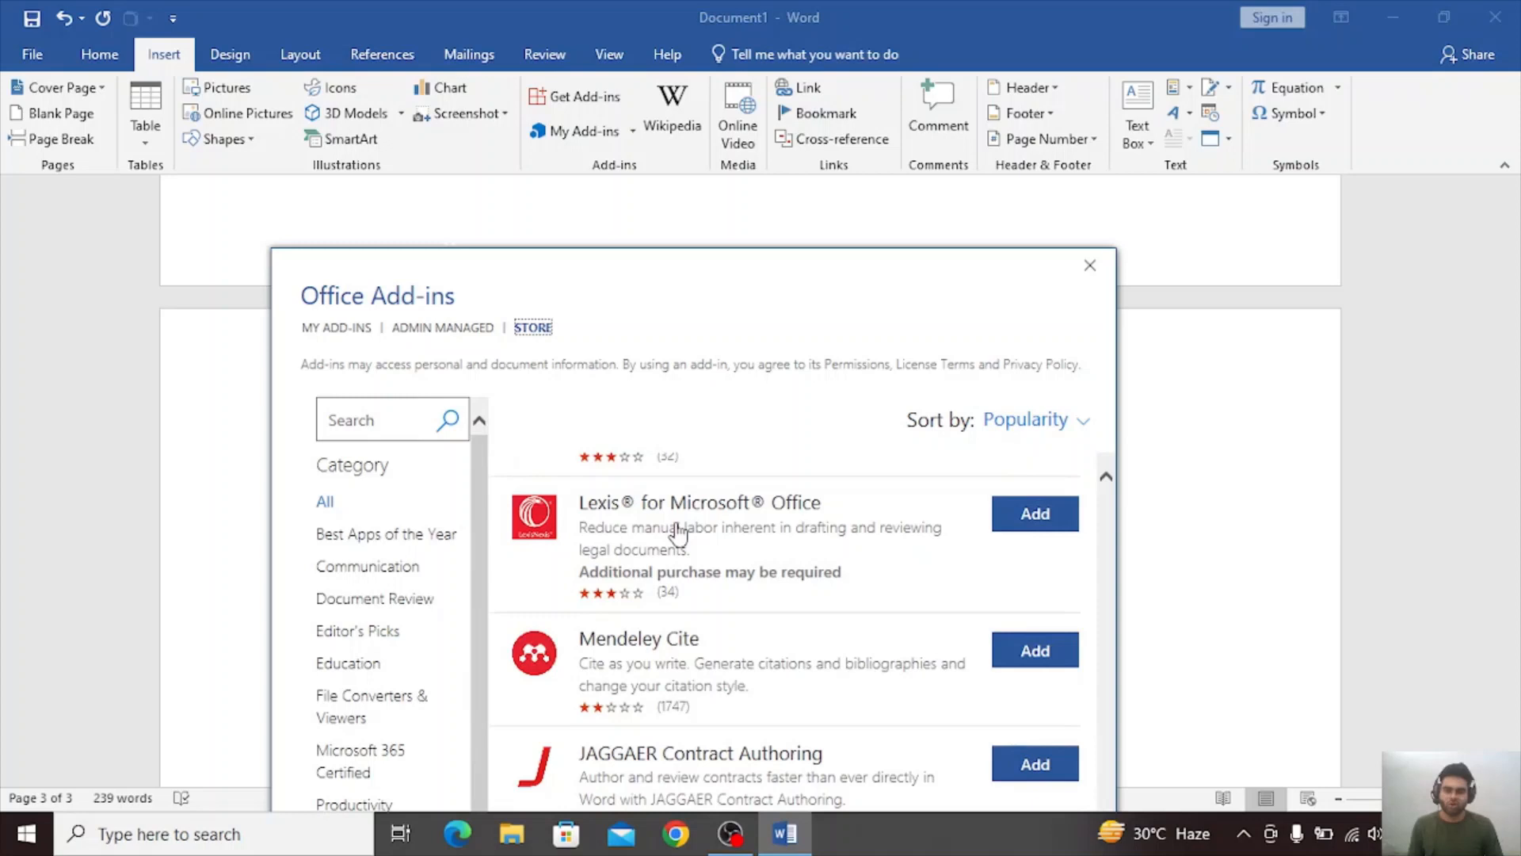
Look through the Best Apps of the Year and Communication add-in categories and close the Office Add-ins window.
left_click(413, 536)
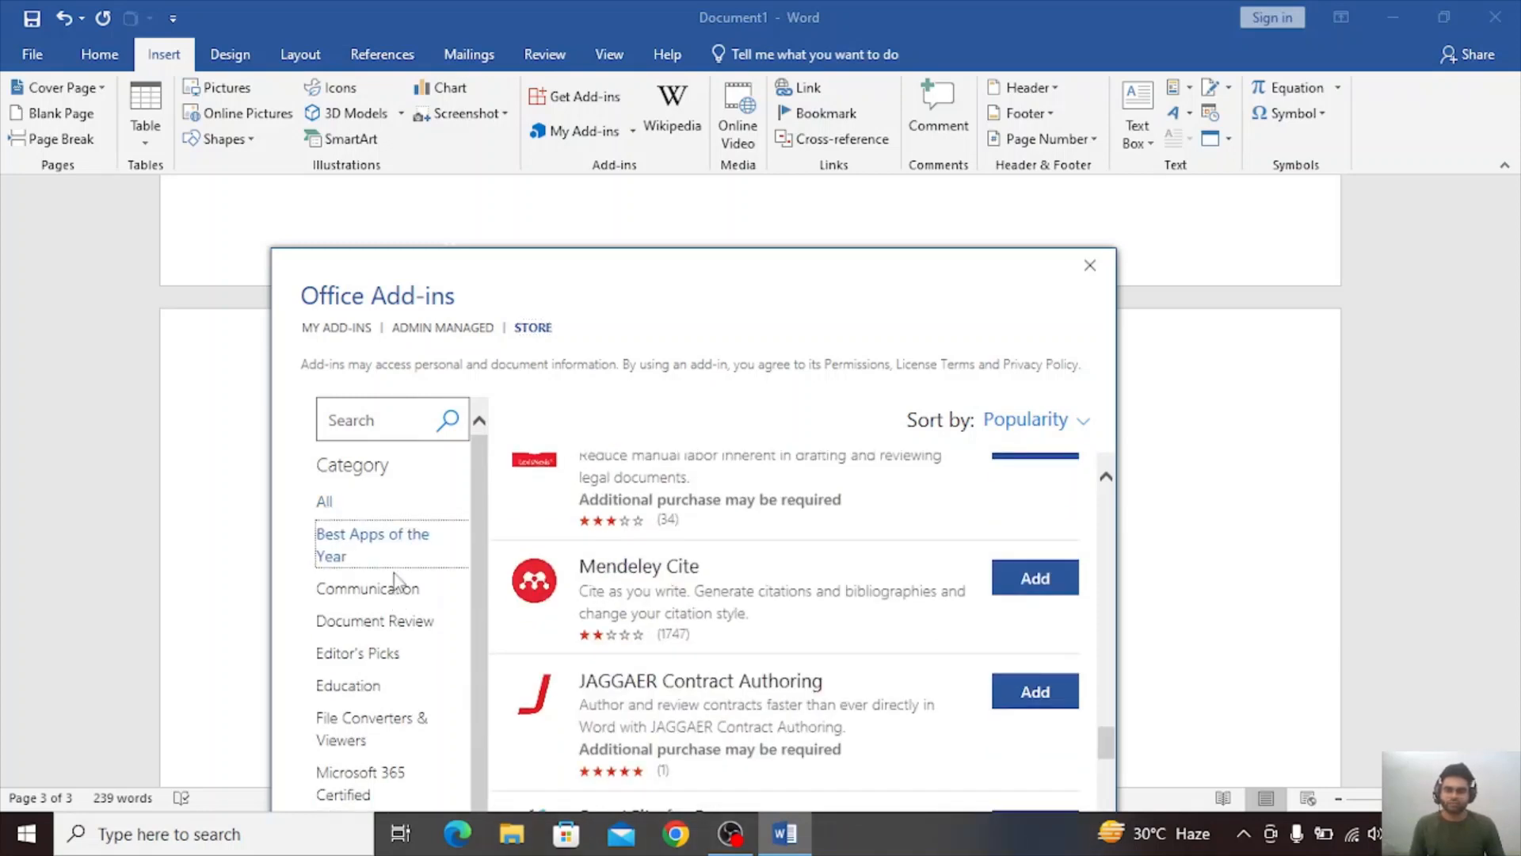
left_click(395, 593)
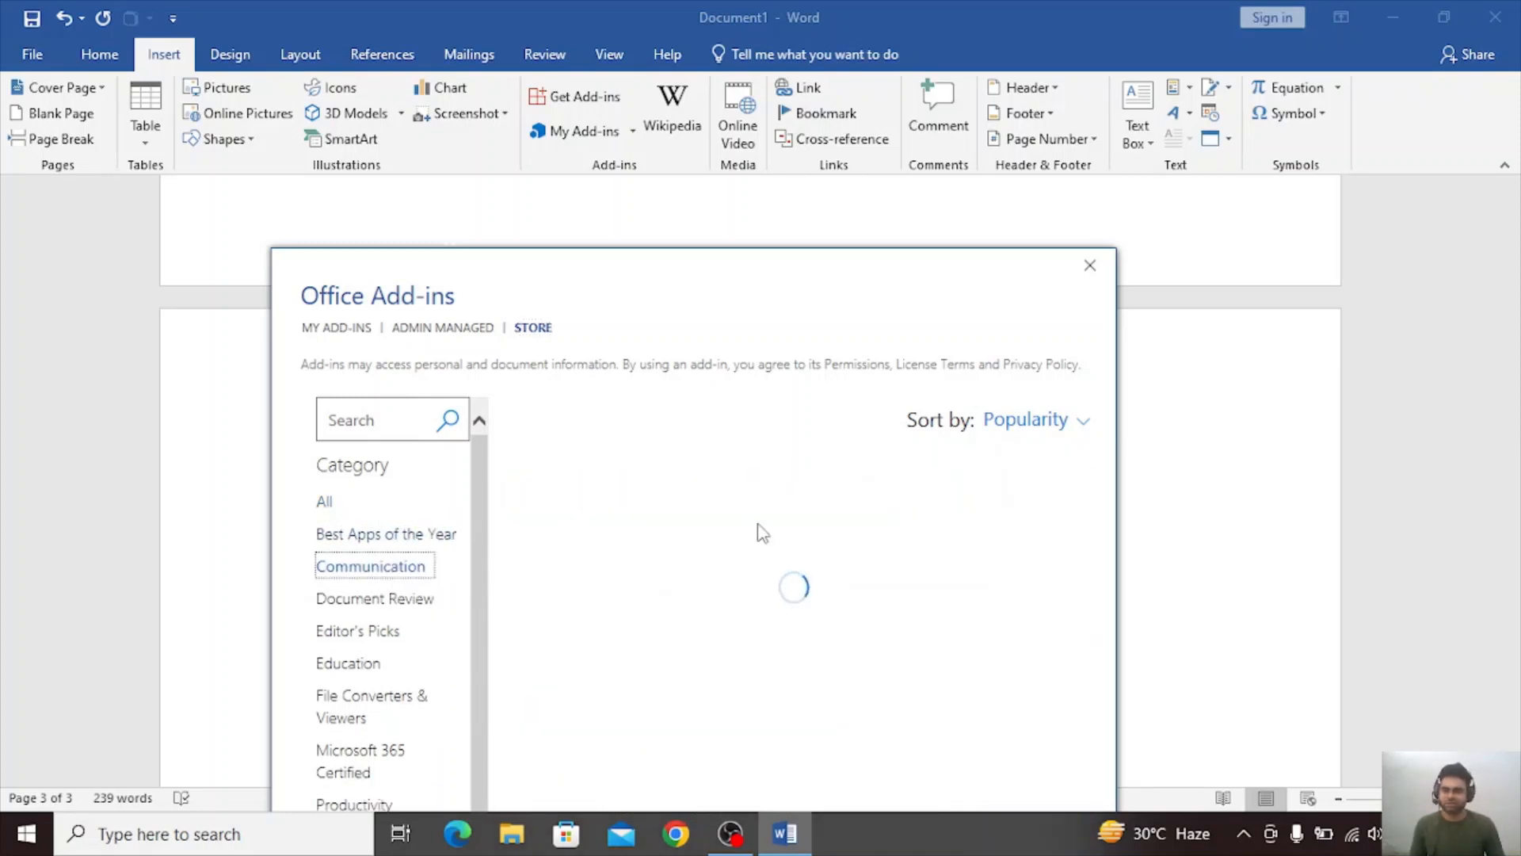
left_click_drag(818, 285, 887, 216)
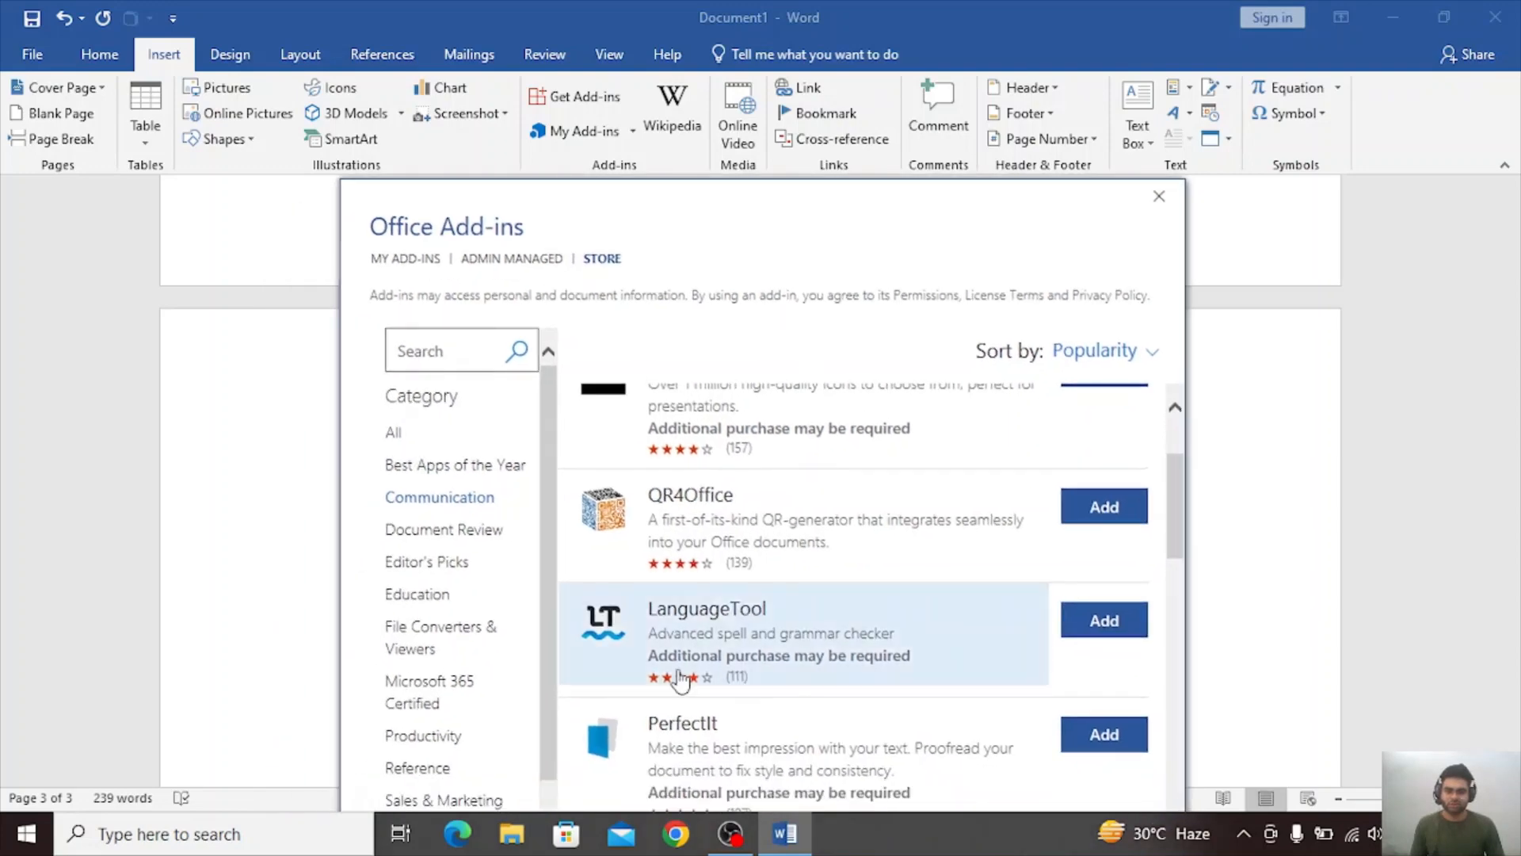
scroll(679, 633, "down", 4)
scroll(685, 677, "up", 6)
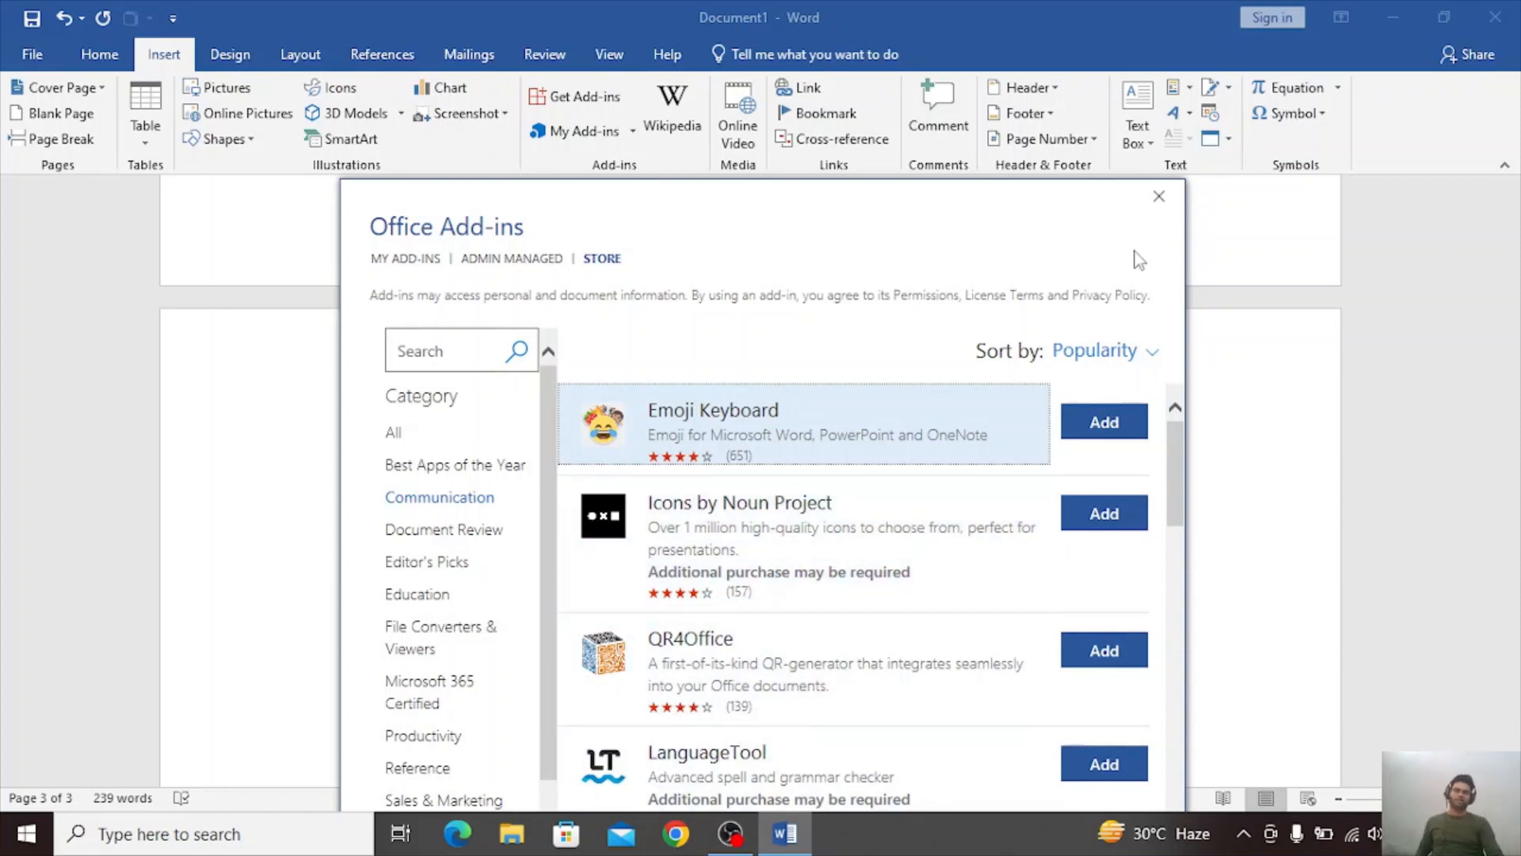
left_click(1158, 196)
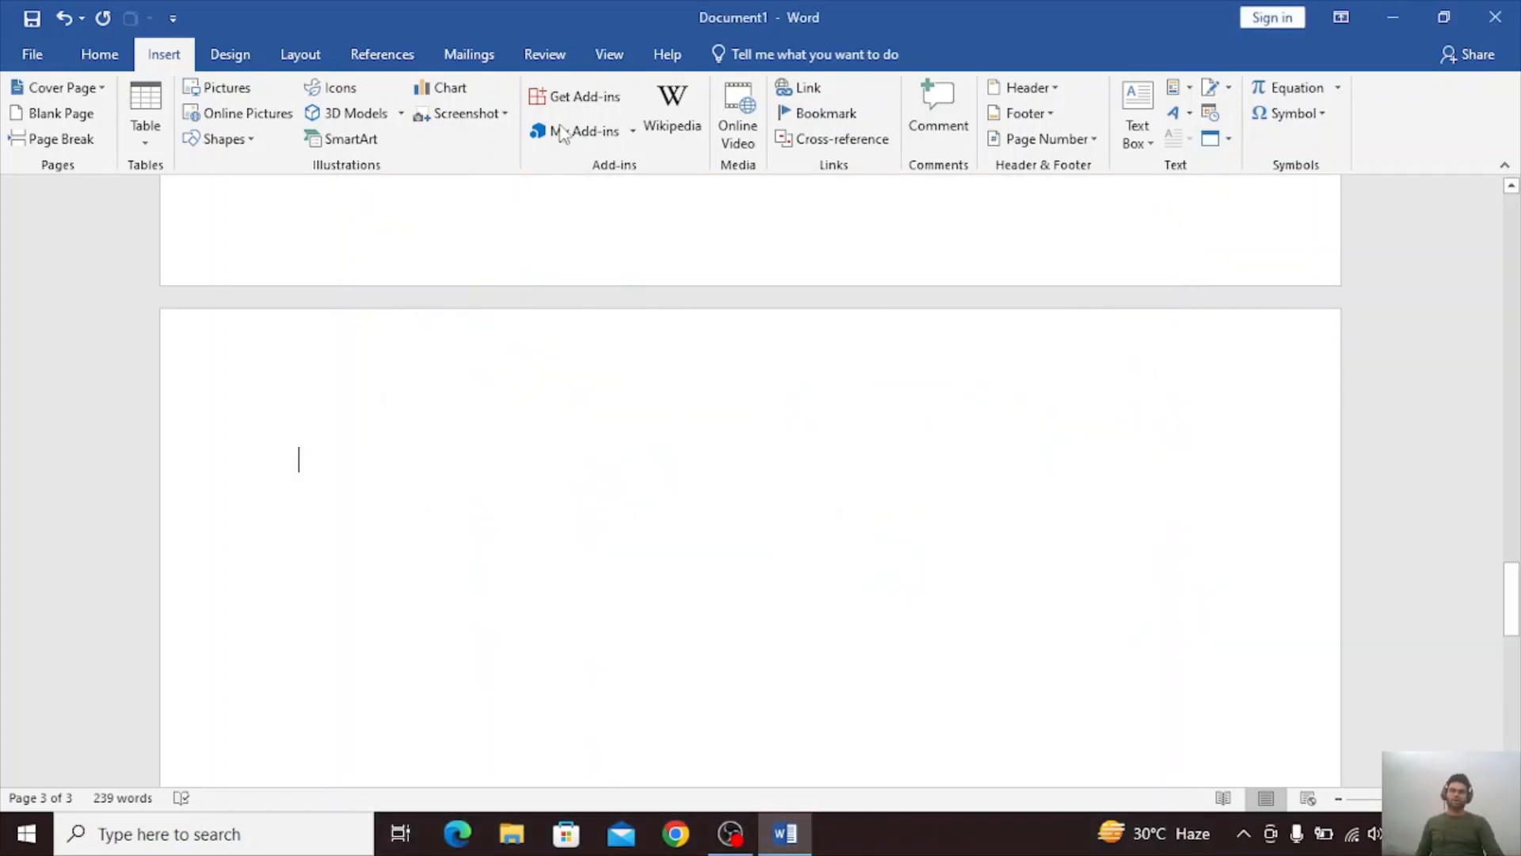
Check the recently used add-ins list and briefly reopen the add-in store without adding anything.
left_click(633, 132)
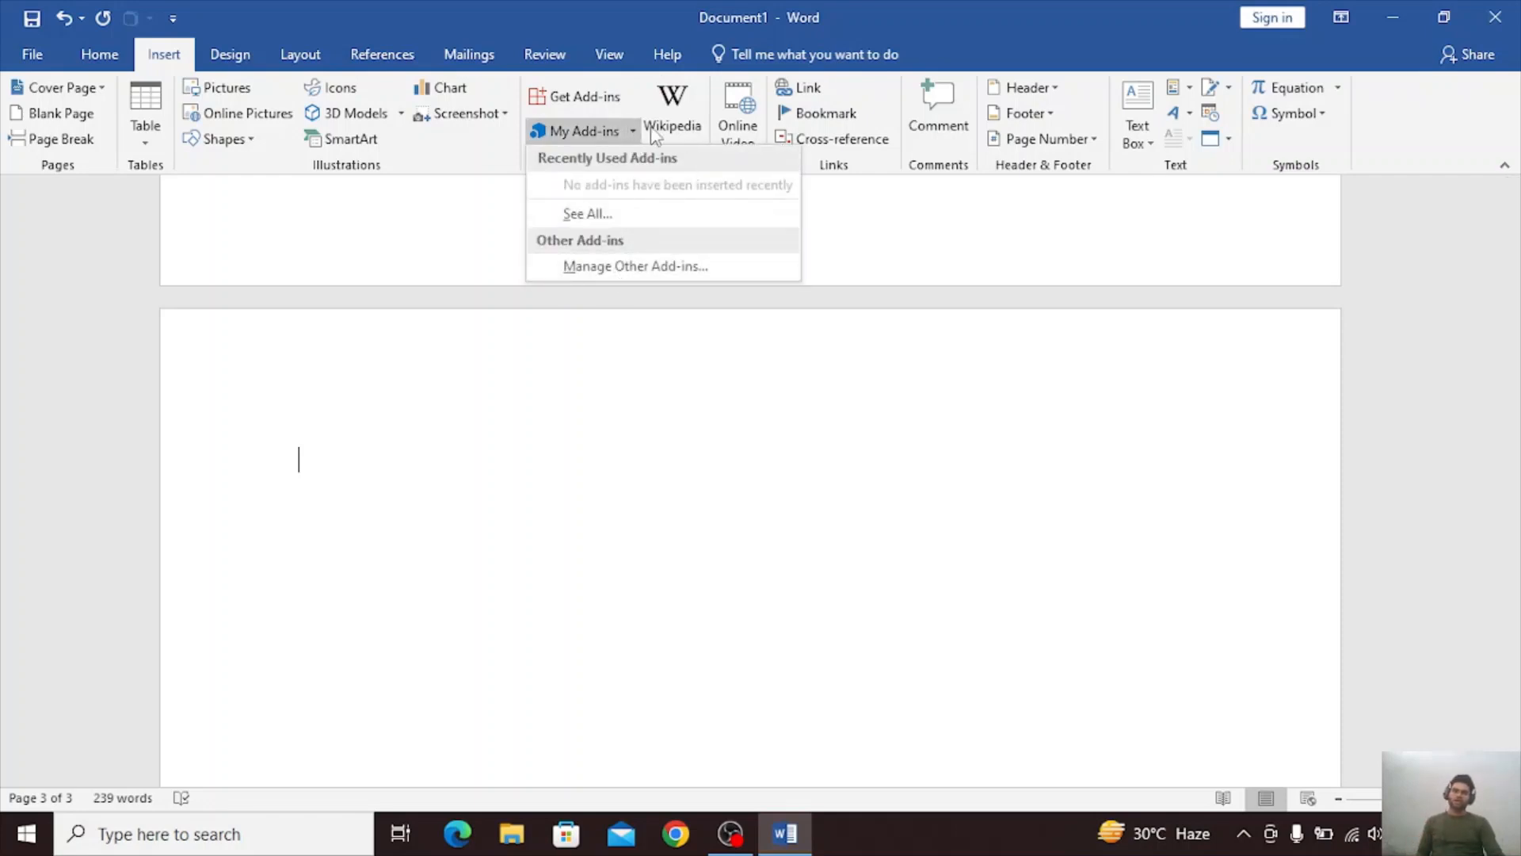
left_click(578, 98)
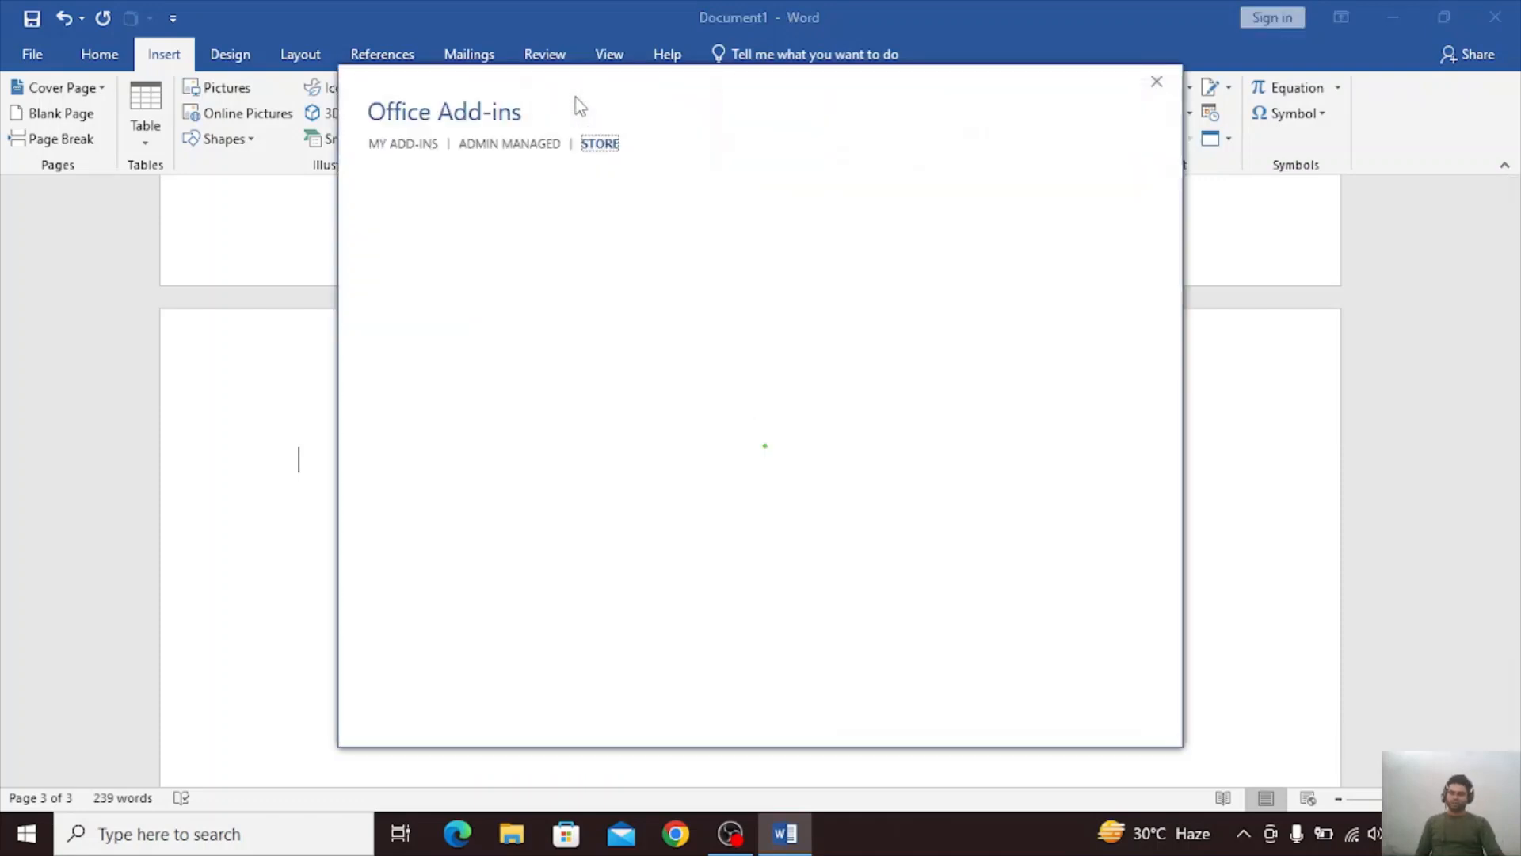
left_click(1153, 89)
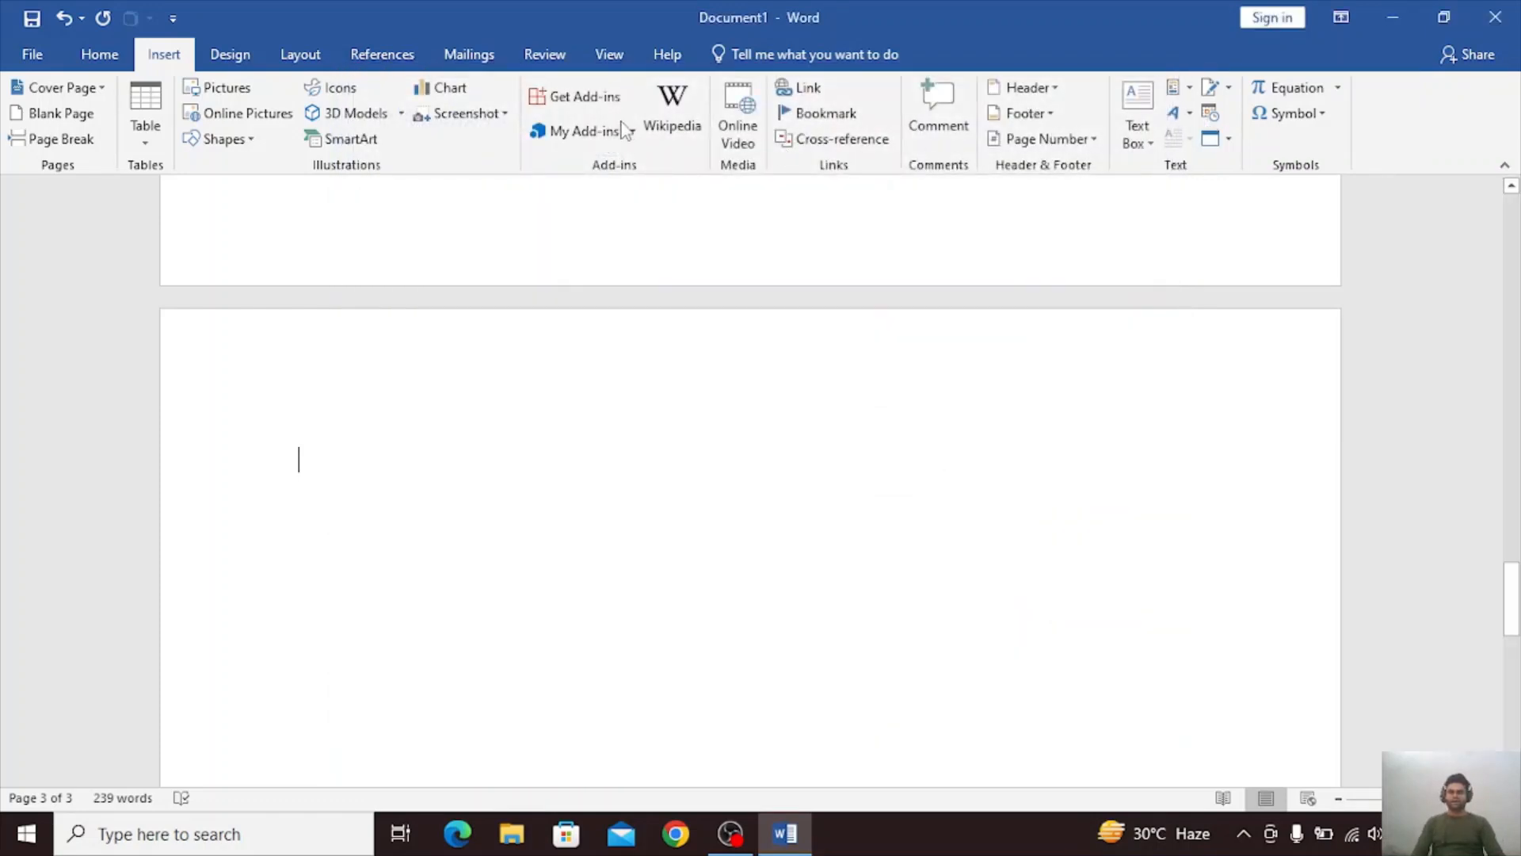
left_click(634, 133)
left_click(637, 132)
left_click(735, 117)
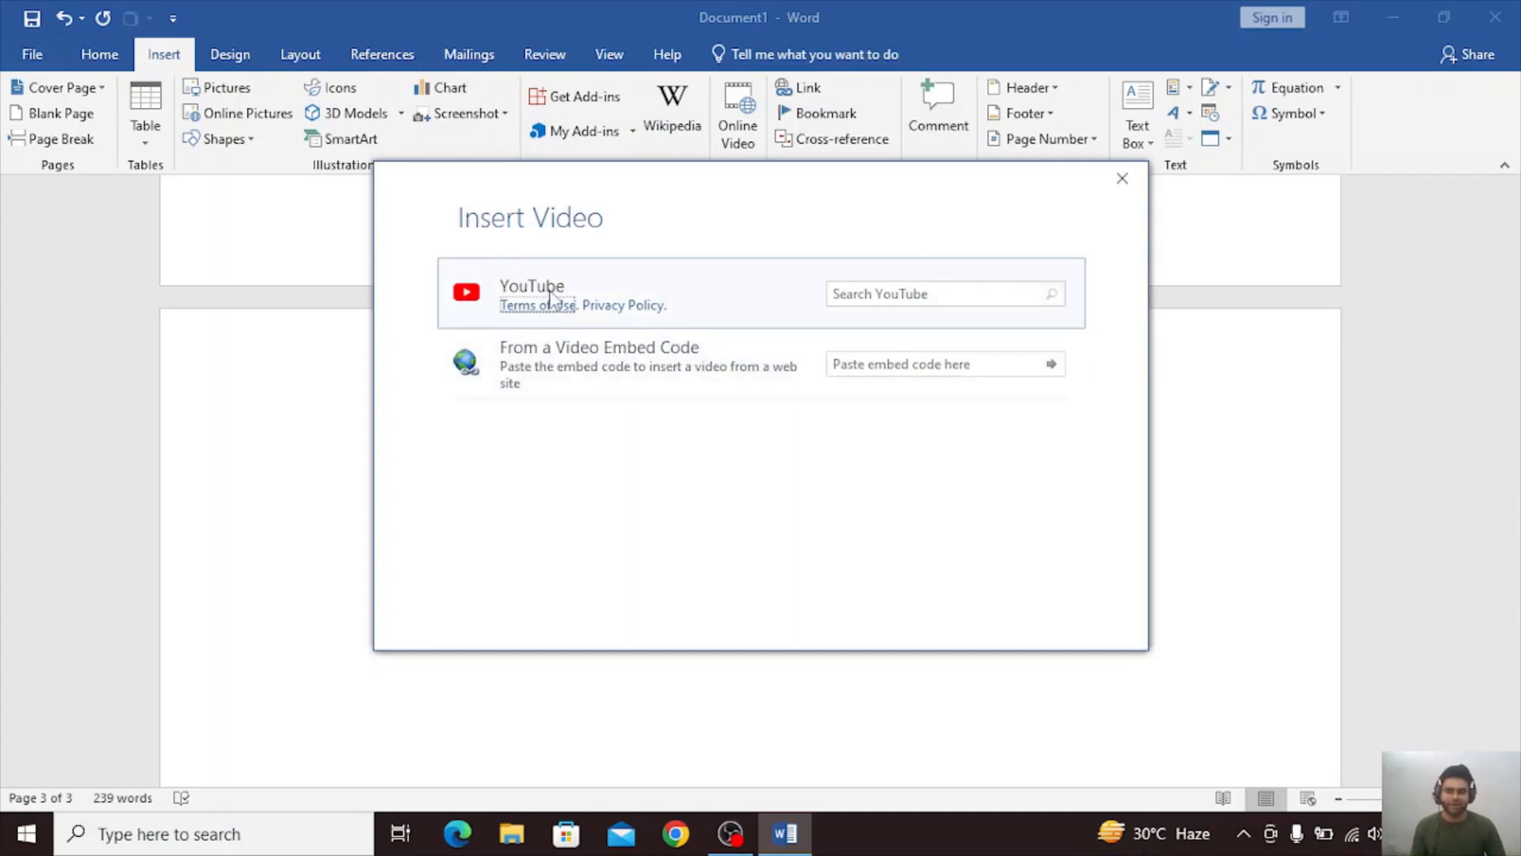
left_click(883, 291)
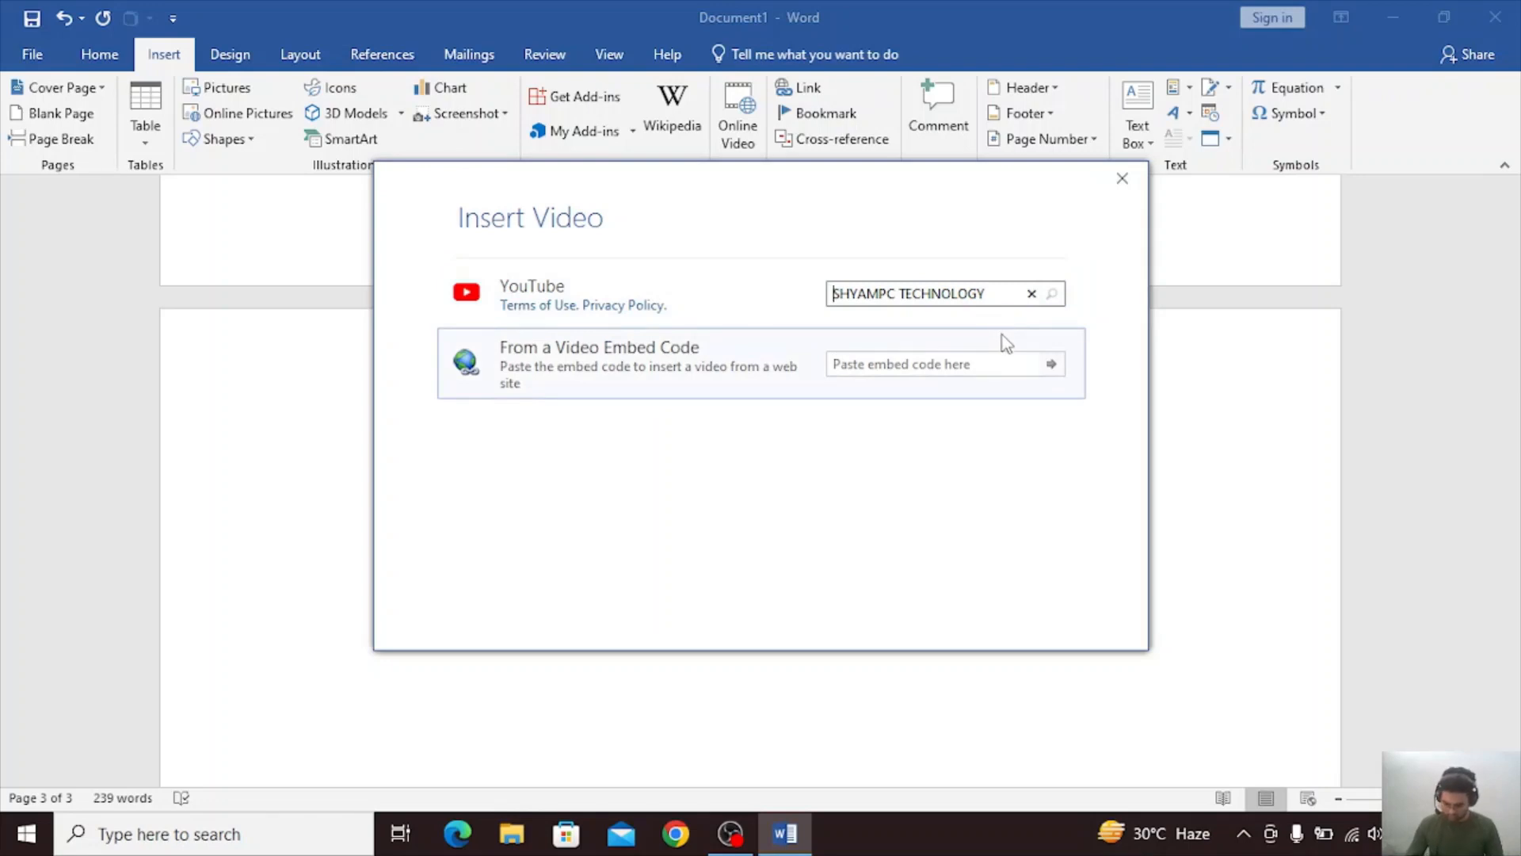
type("@")
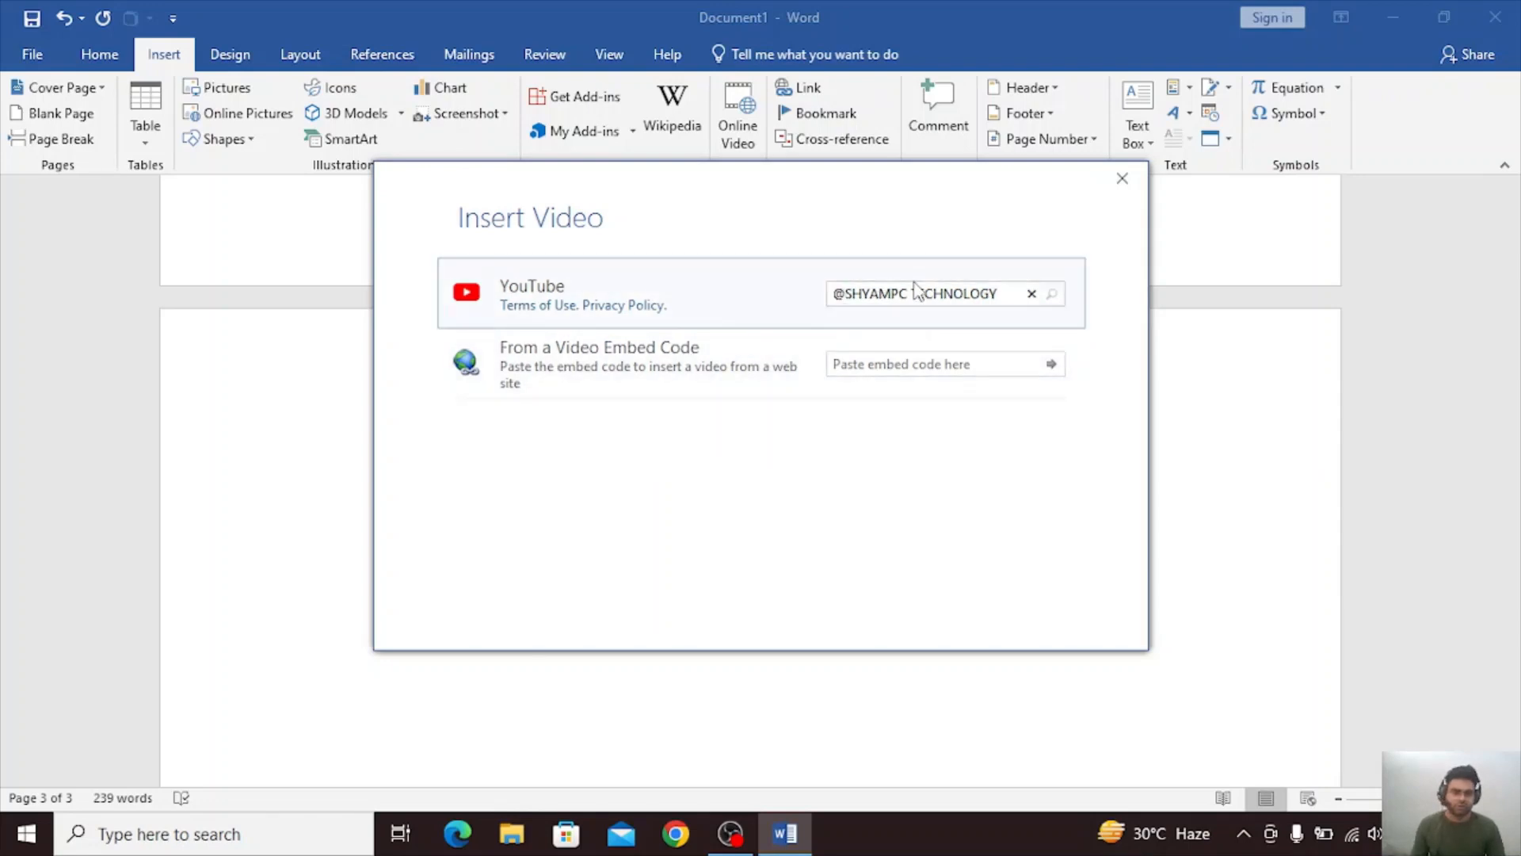
key("BackSpace")
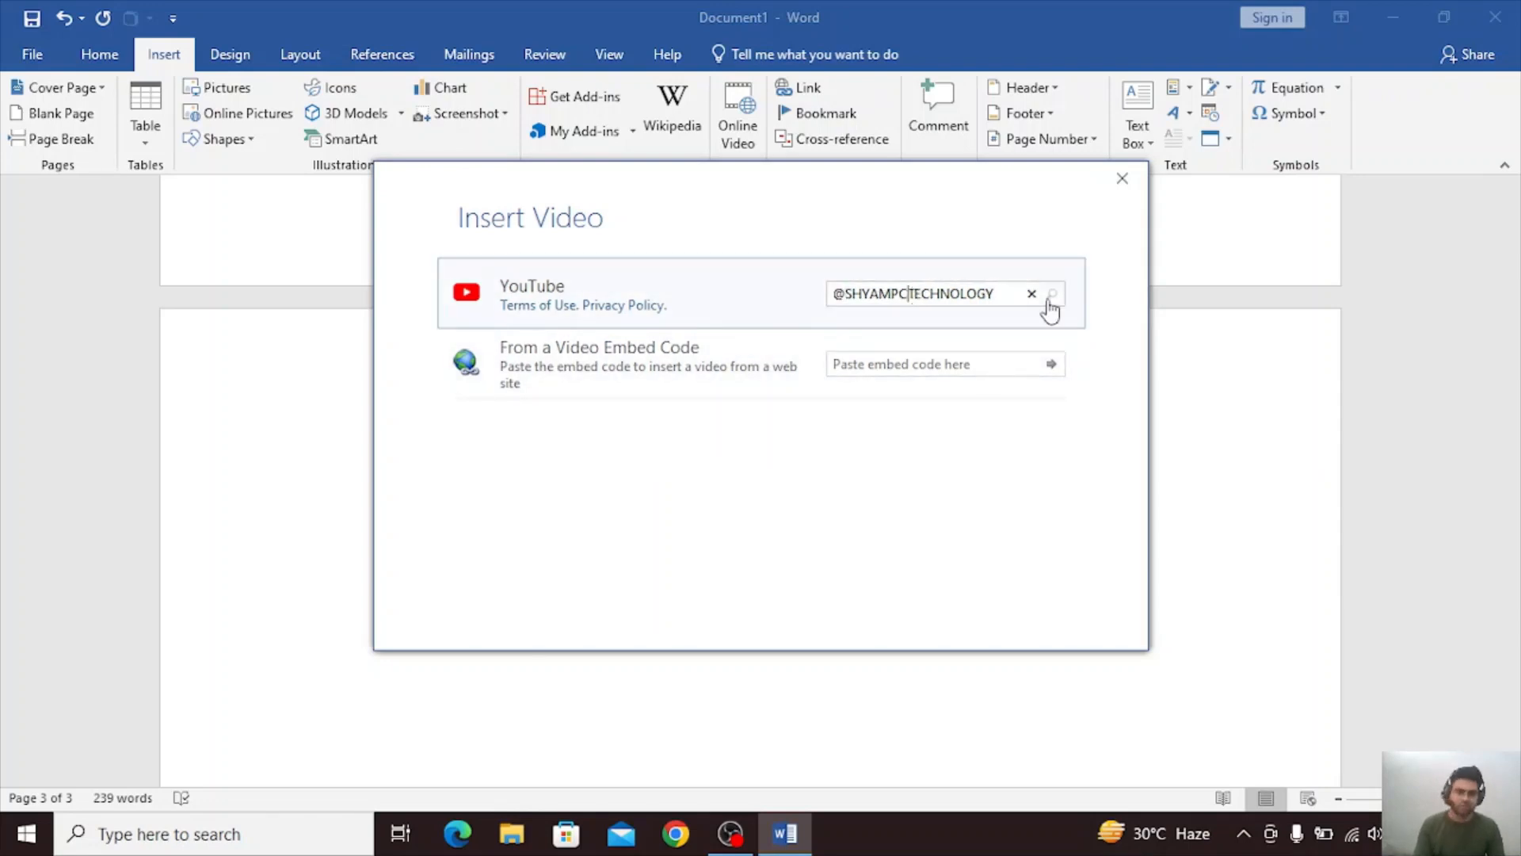
left_click(1050, 295)
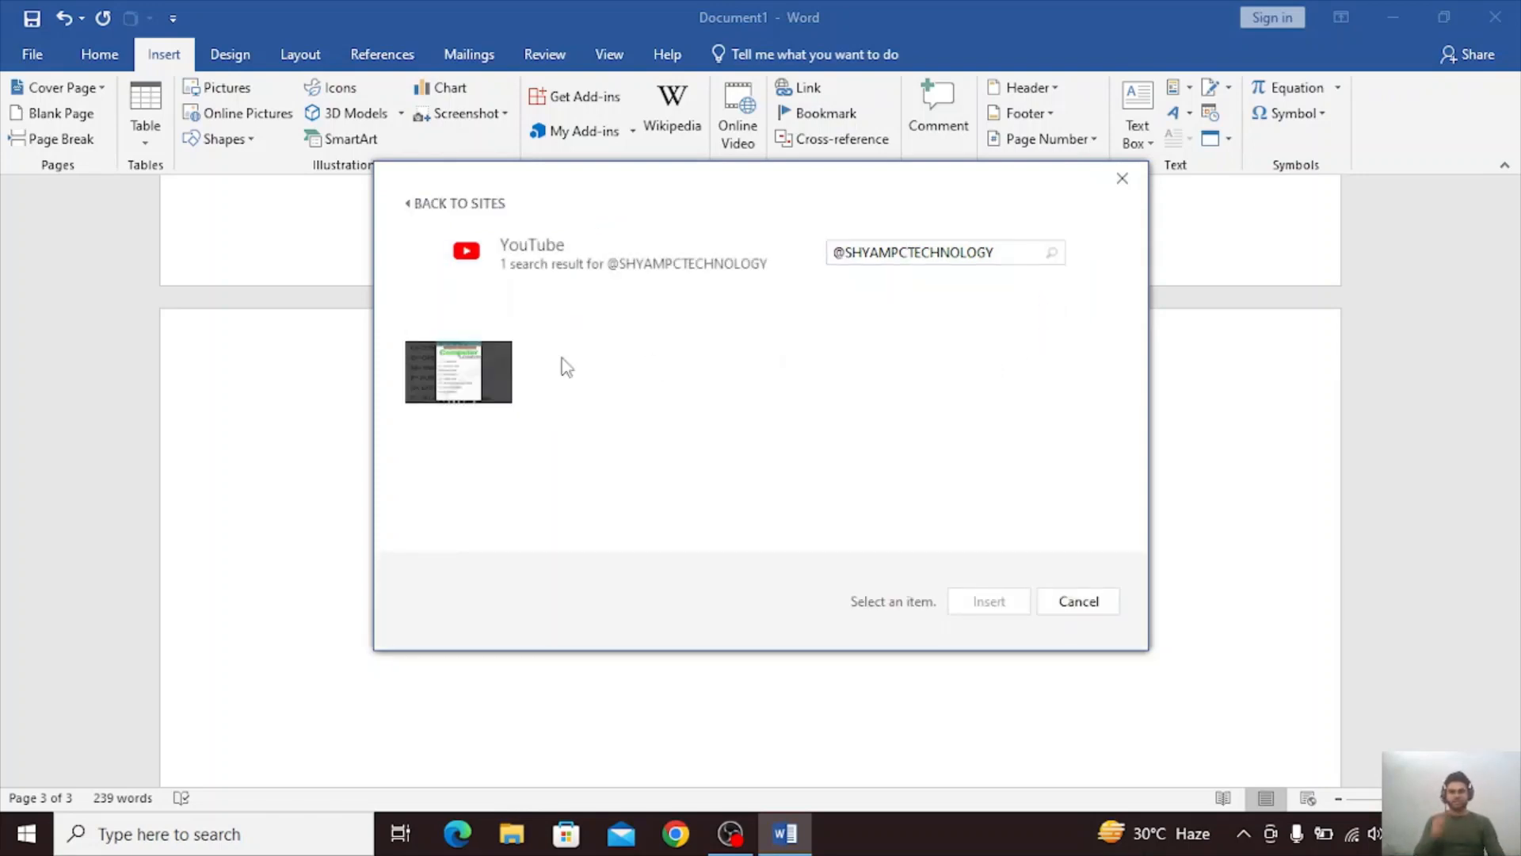
Insert the found computer full-form video on the third page and shrink it to about 4.41 by 3.31 inches.
left_click(496, 369)
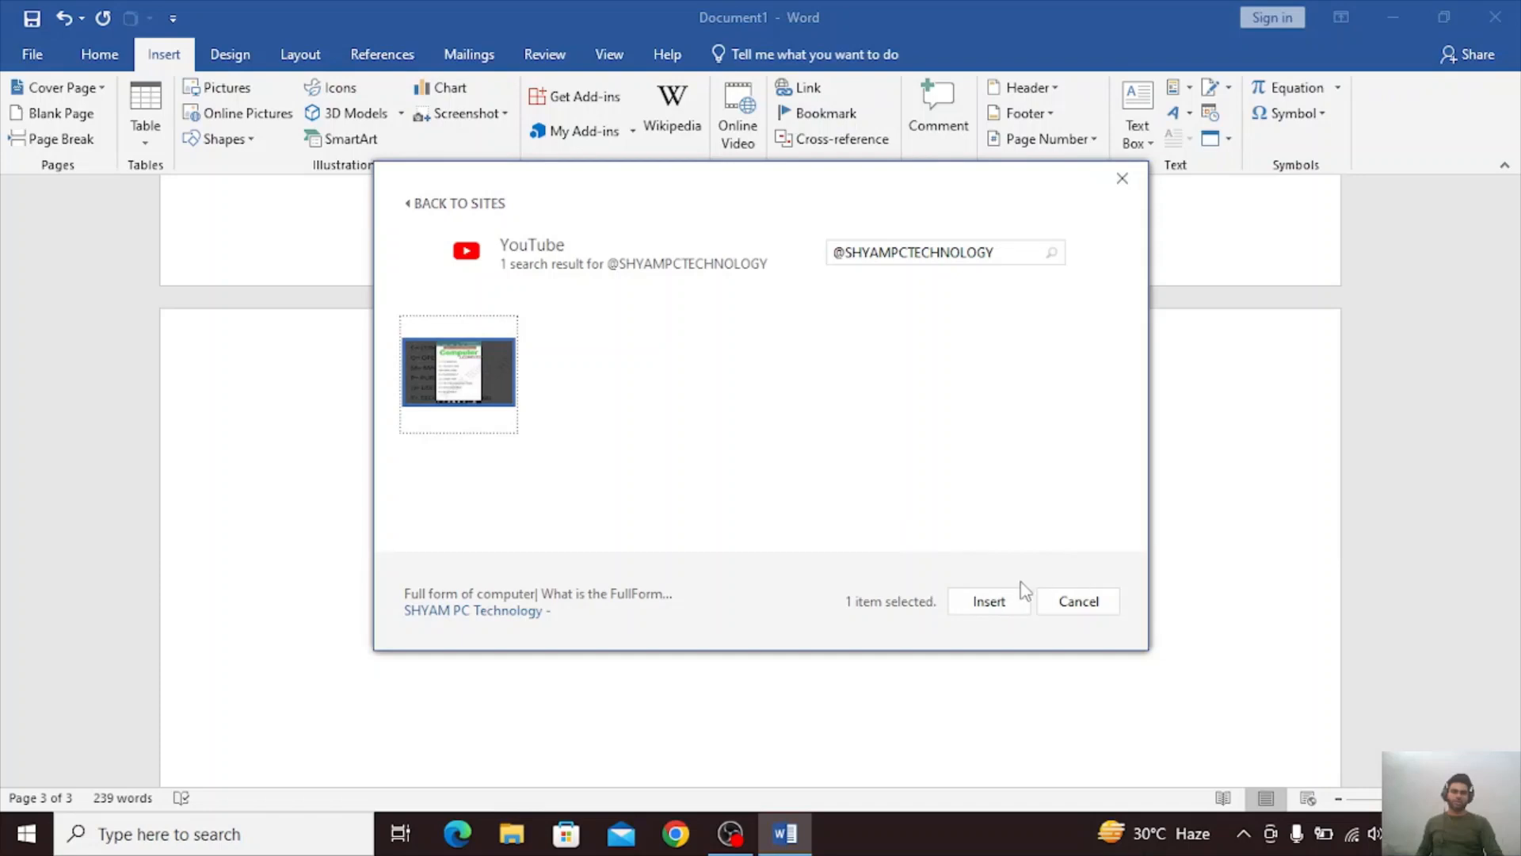
left_click(1008, 609)
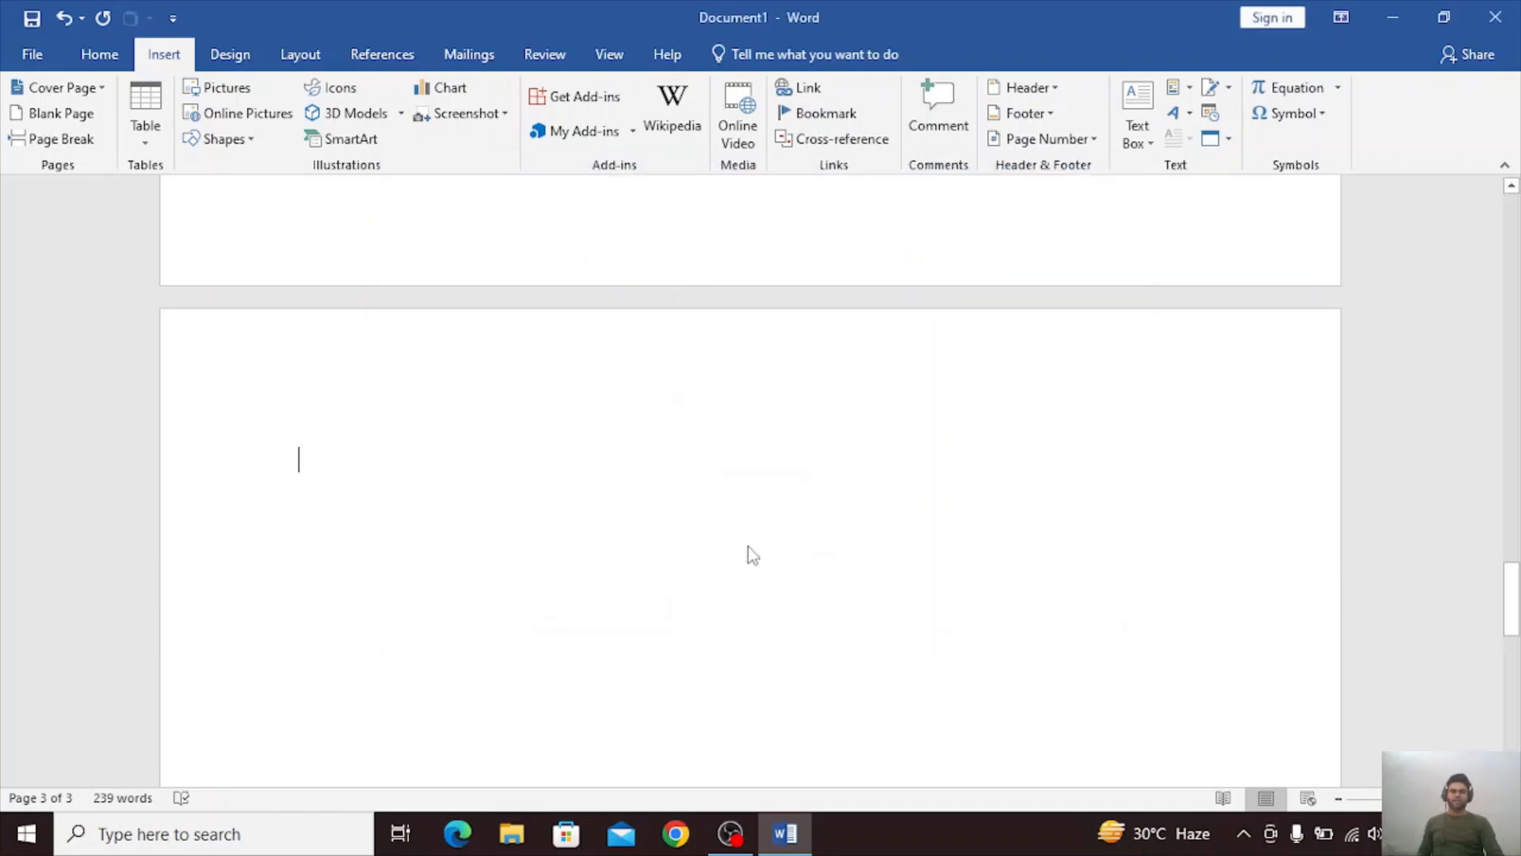
scroll(829, 511, "down", 5)
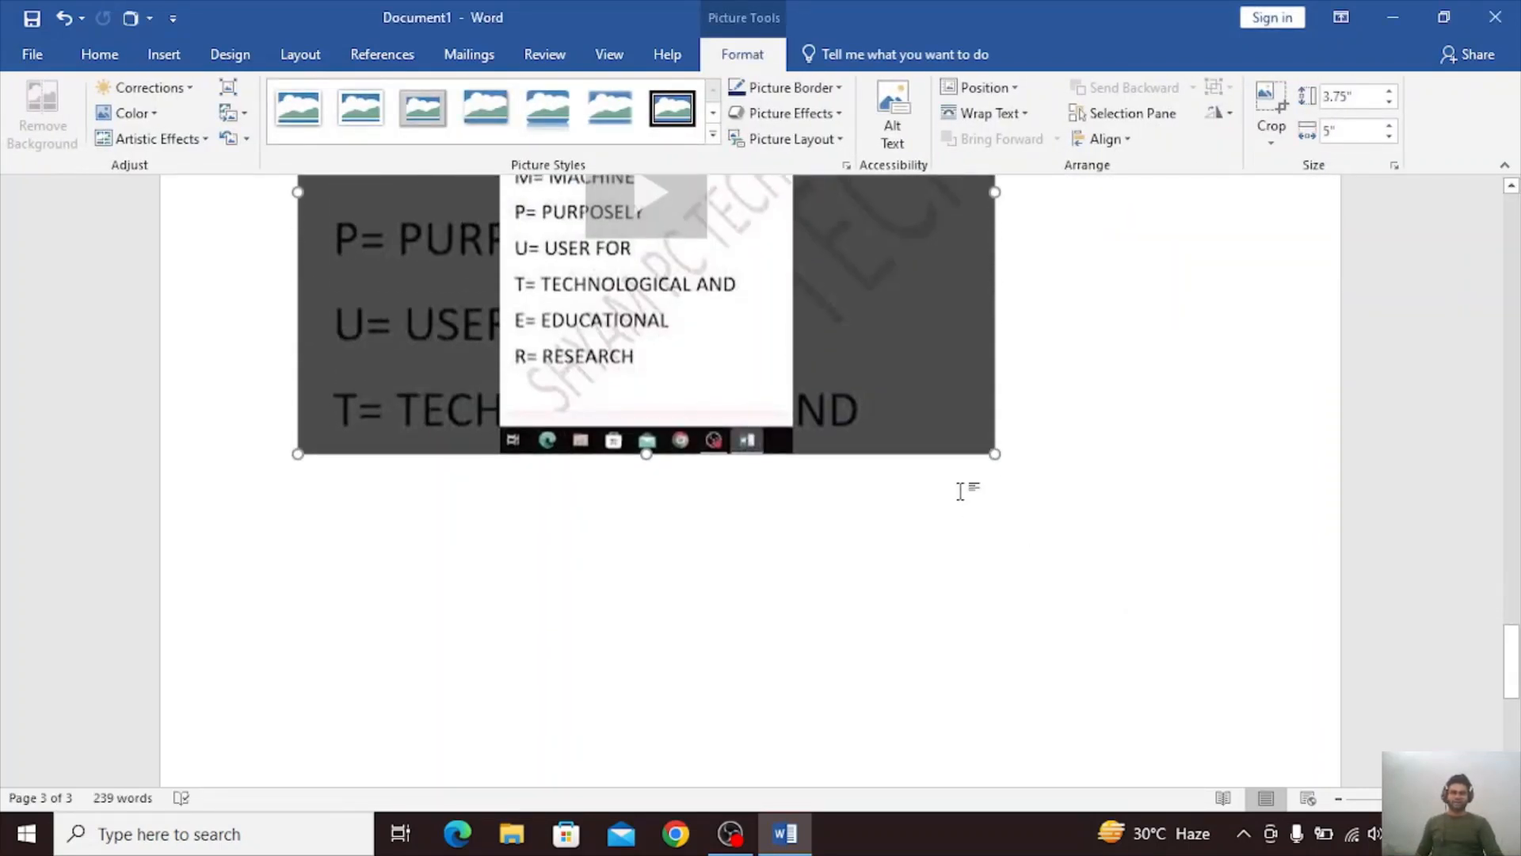
left_click_drag(995, 454, 913, 352)
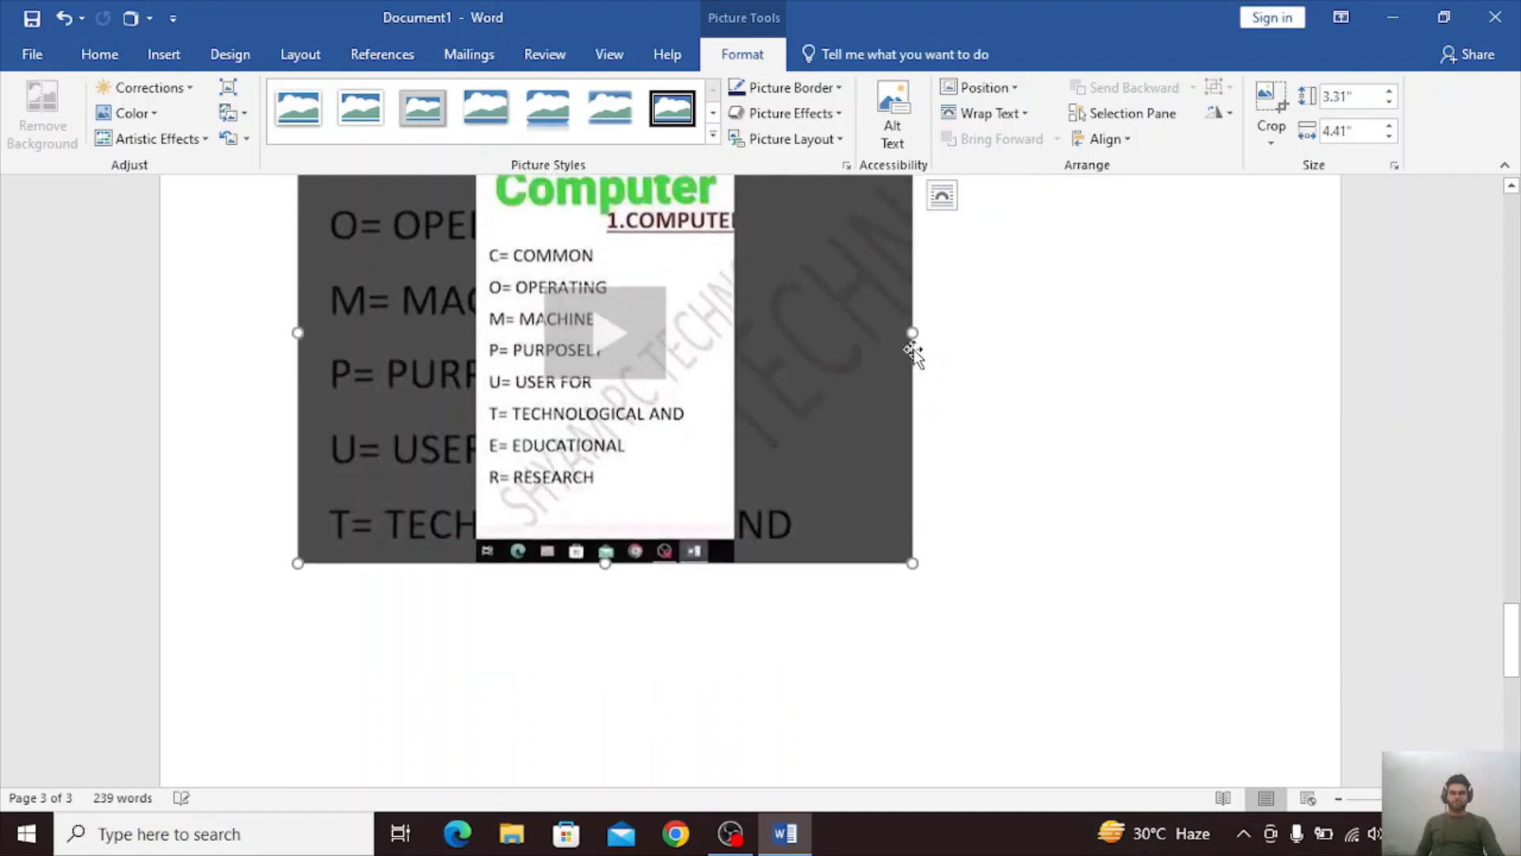
Try playing the embedded video and watching it on YouTube, and close the browser window and the video player.
left_click(646, 424)
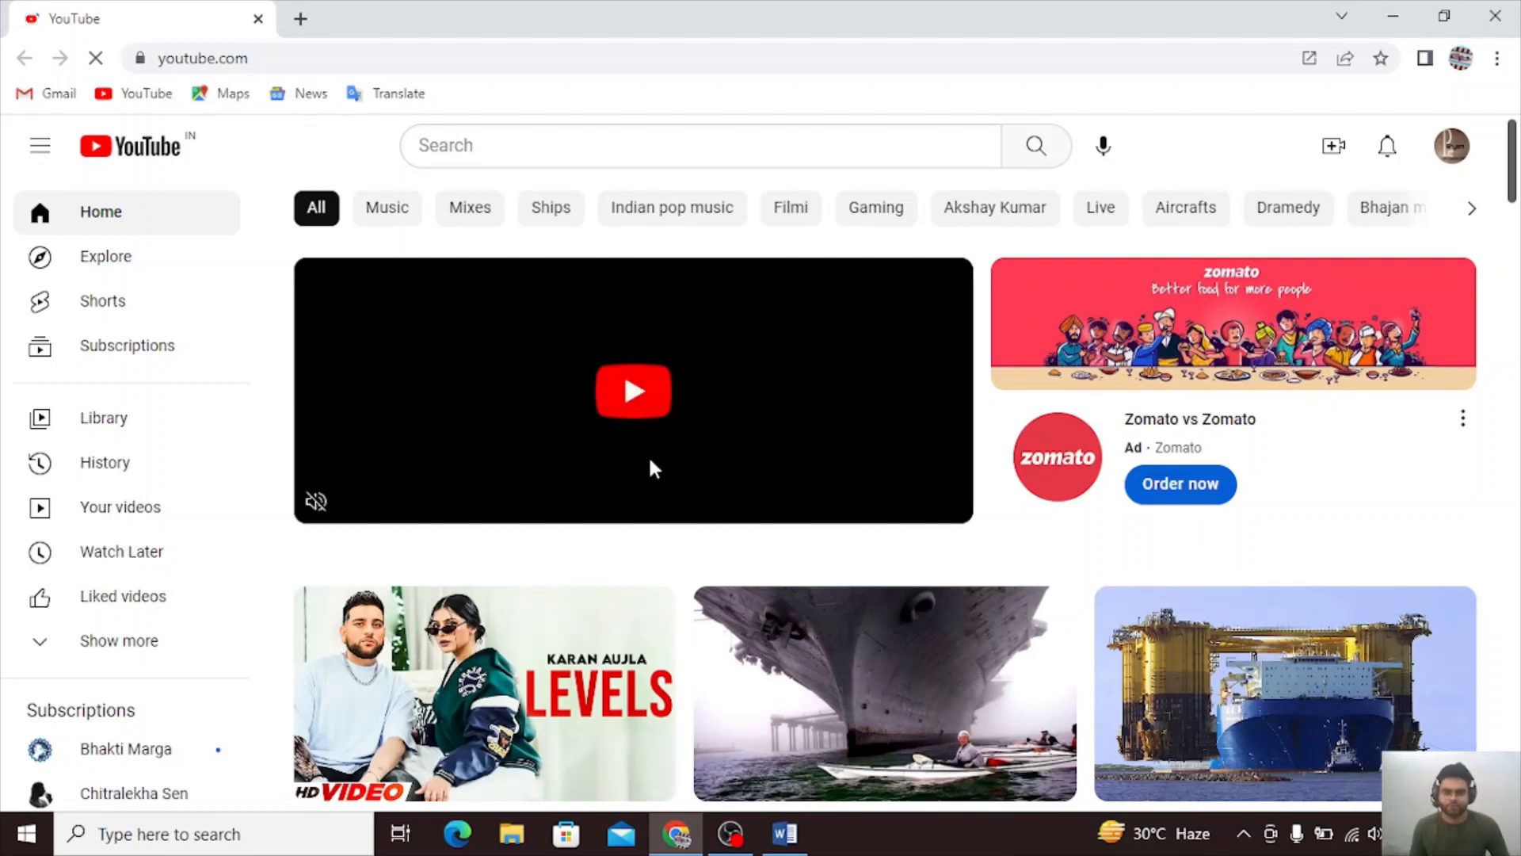
left_click(651, 412)
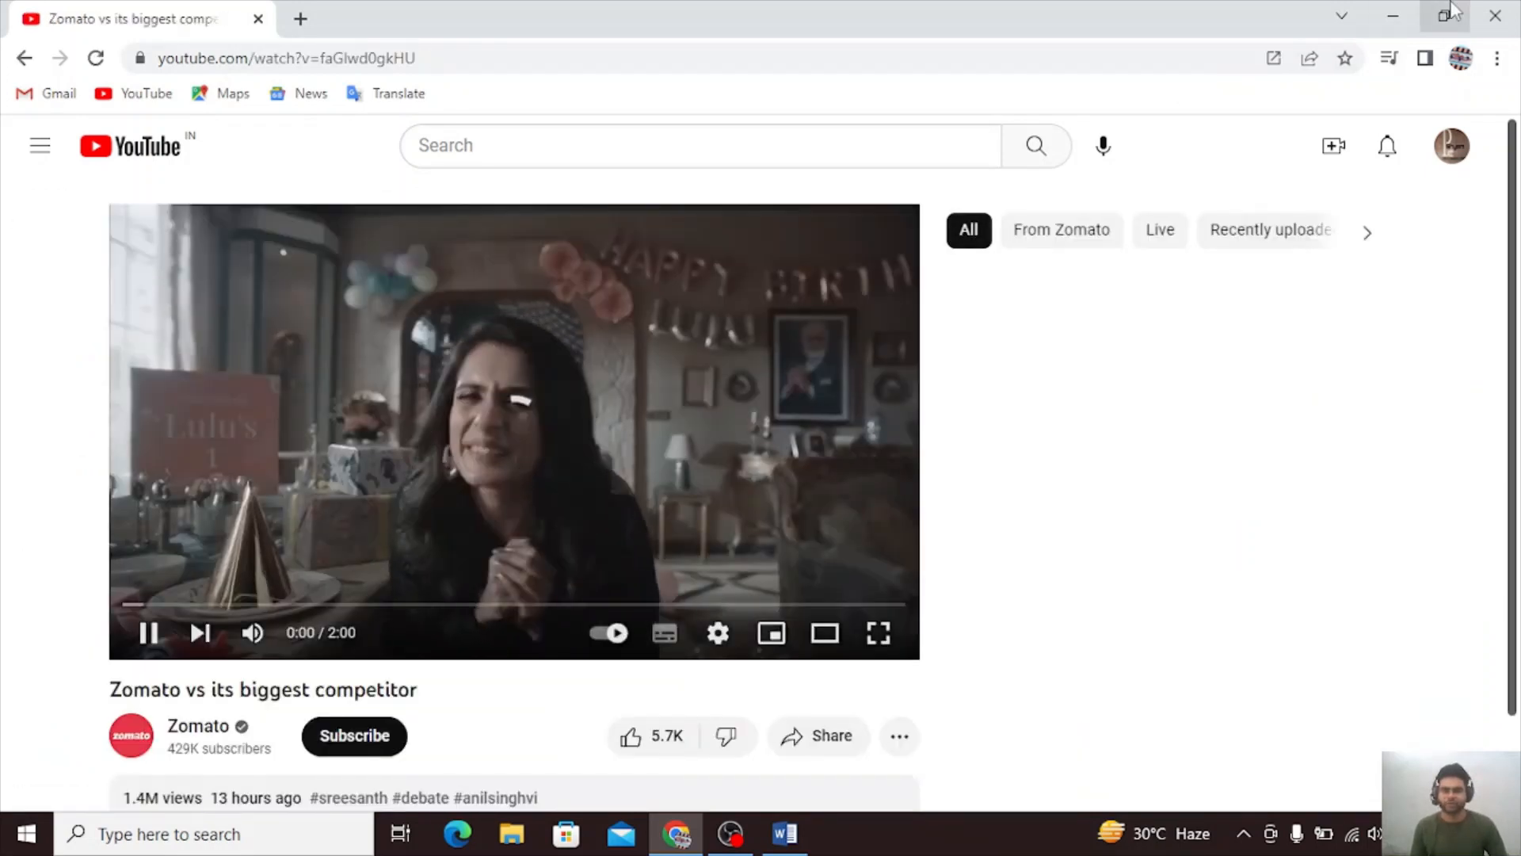
left_click(1494, 15)
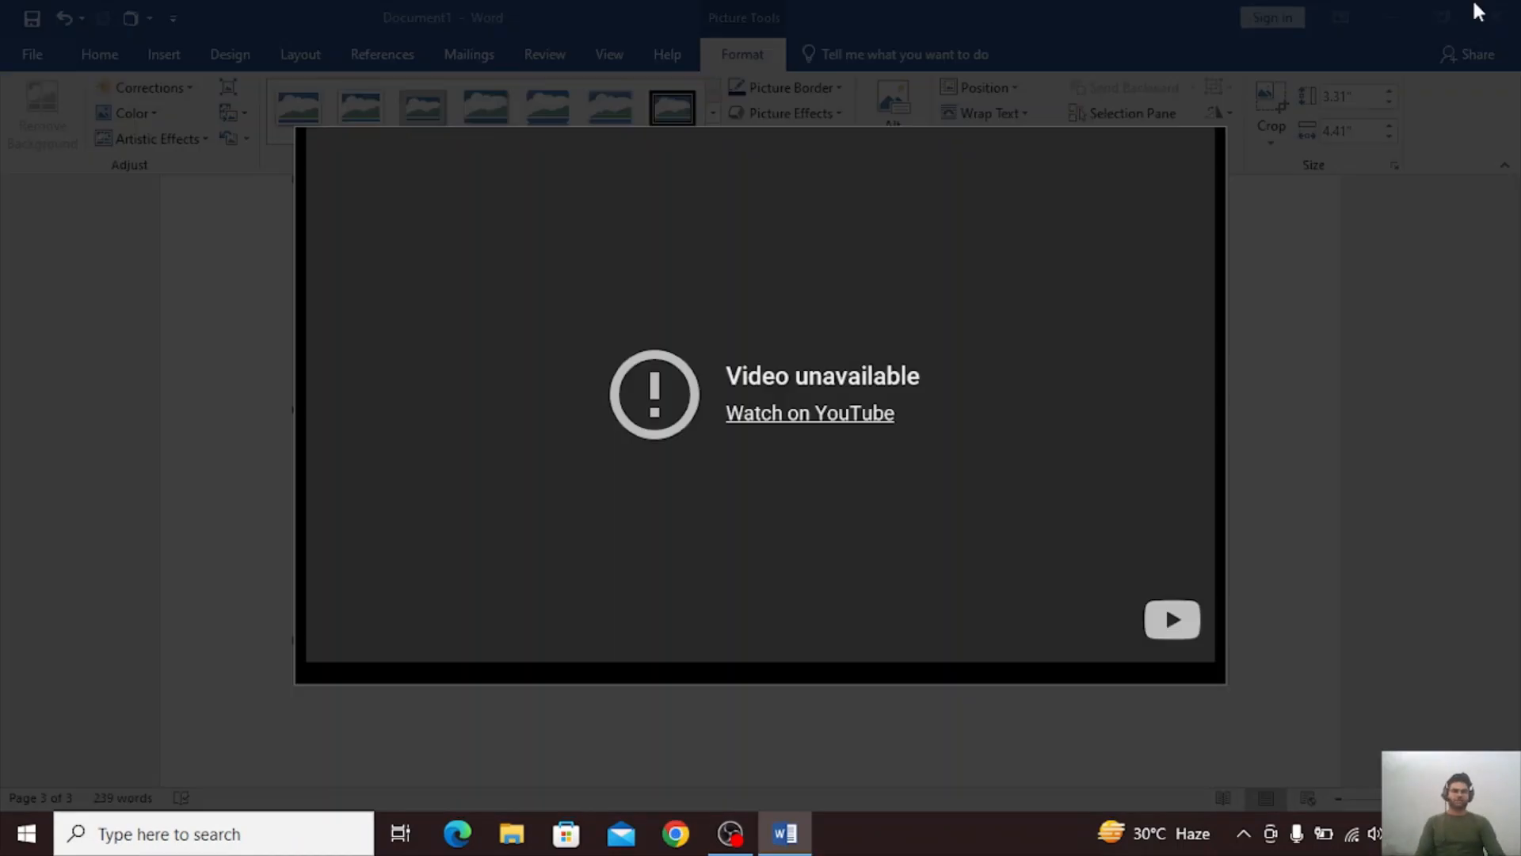
left_click(1260, 511)
left_click(1057, 486)
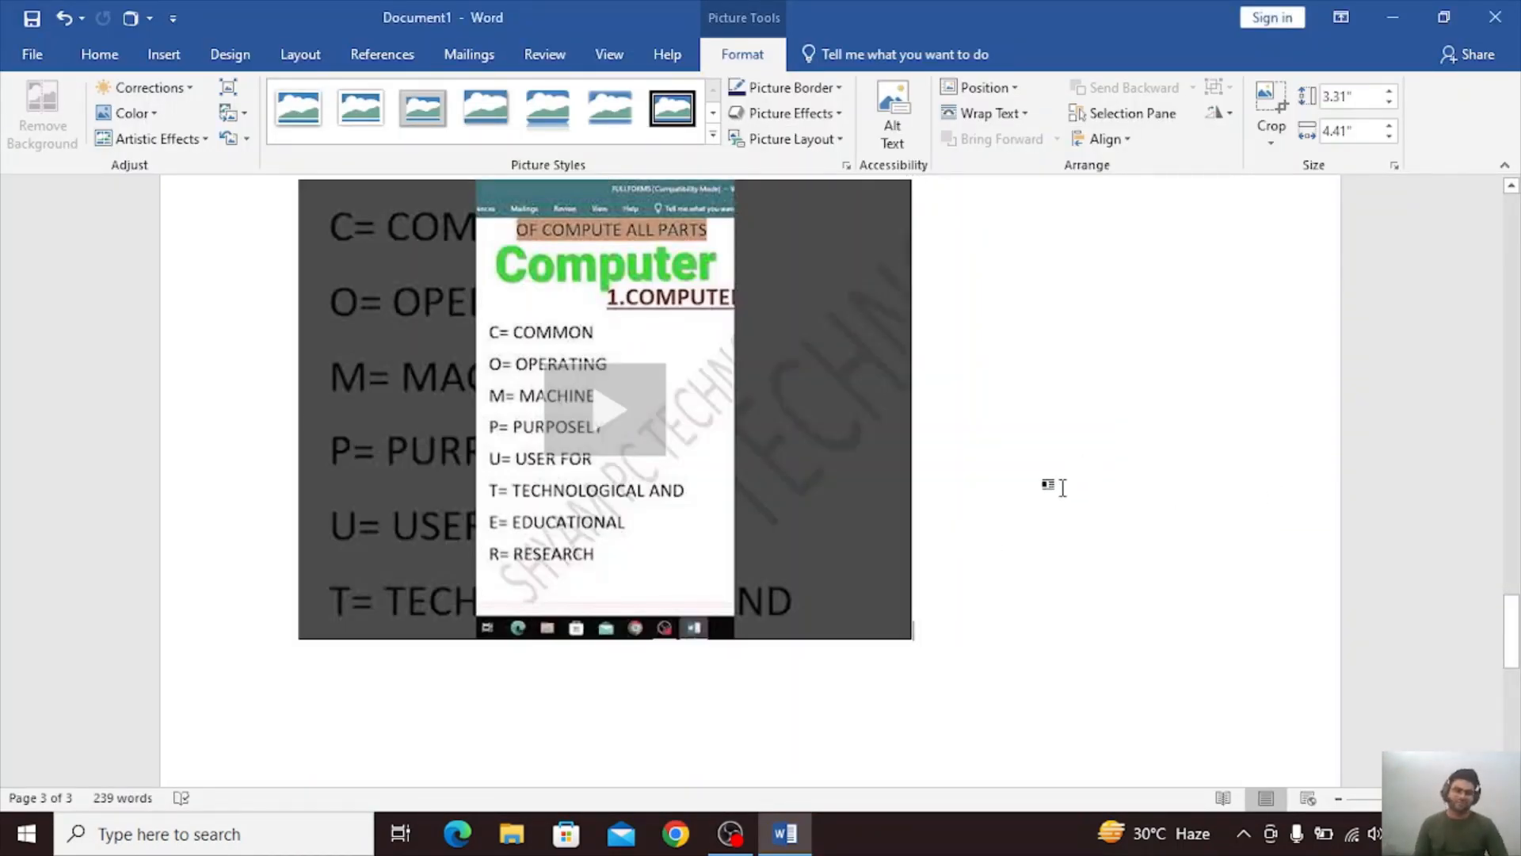
Start a new line below the video and generate sample paragraphs there with =RAND().
scroll(1005, 522, "down", 1)
key("Return")
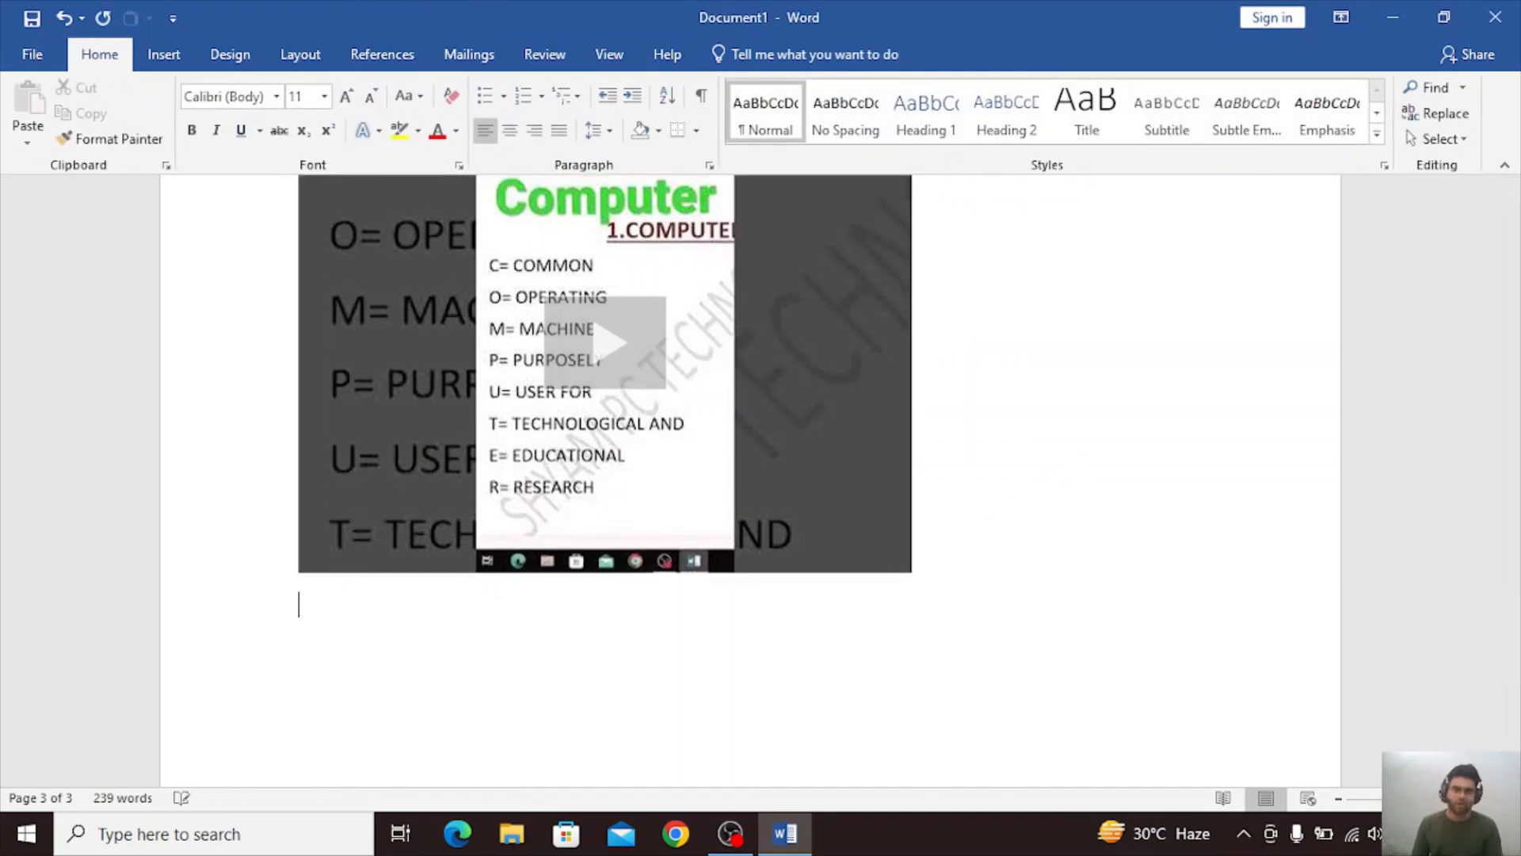
left_click(165, 54)
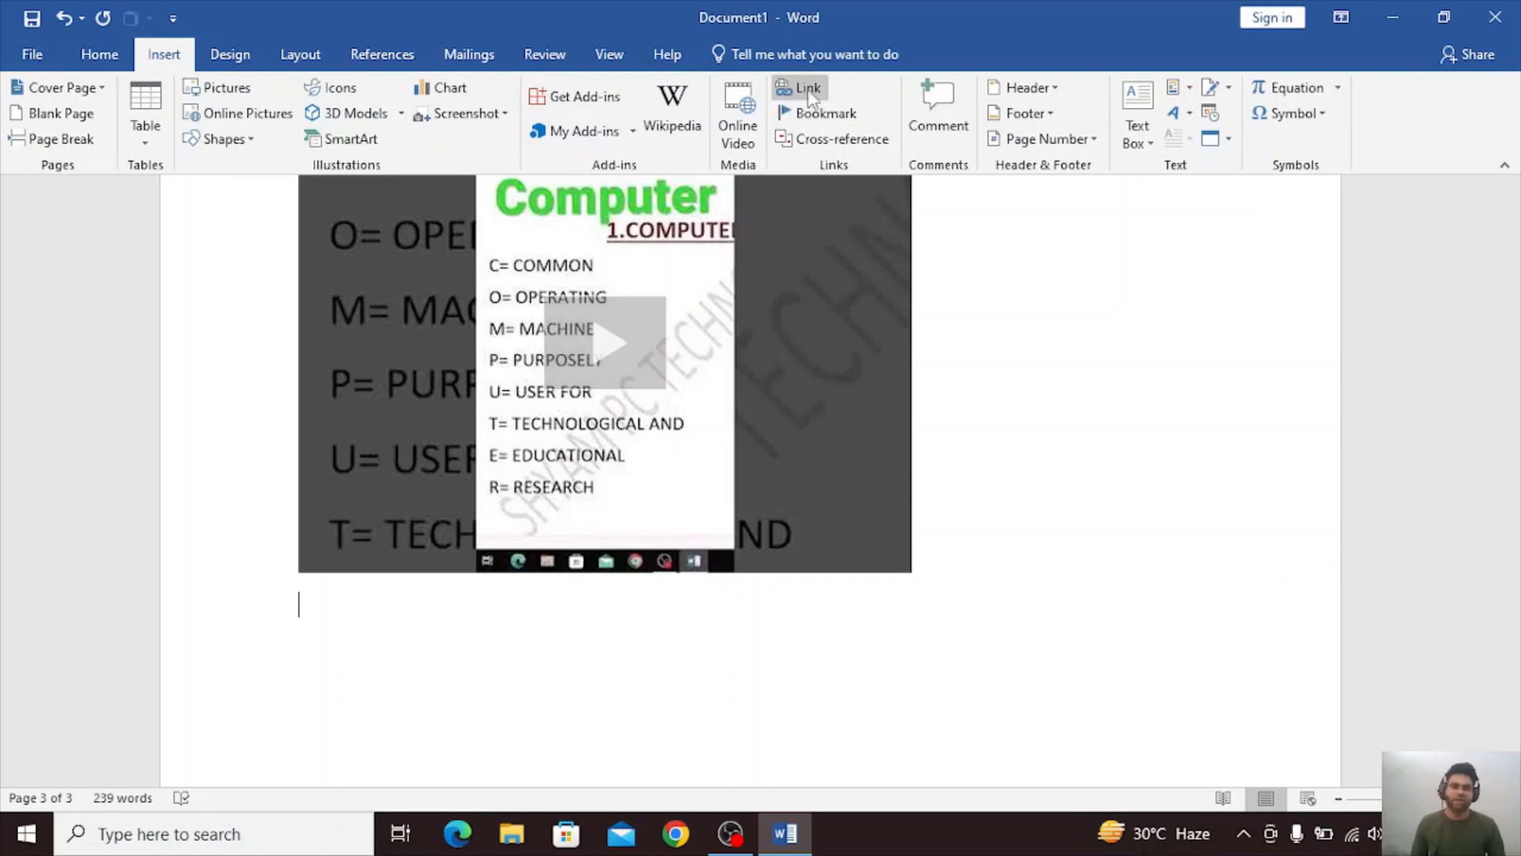
scroll(1017, 577, "down", 3)
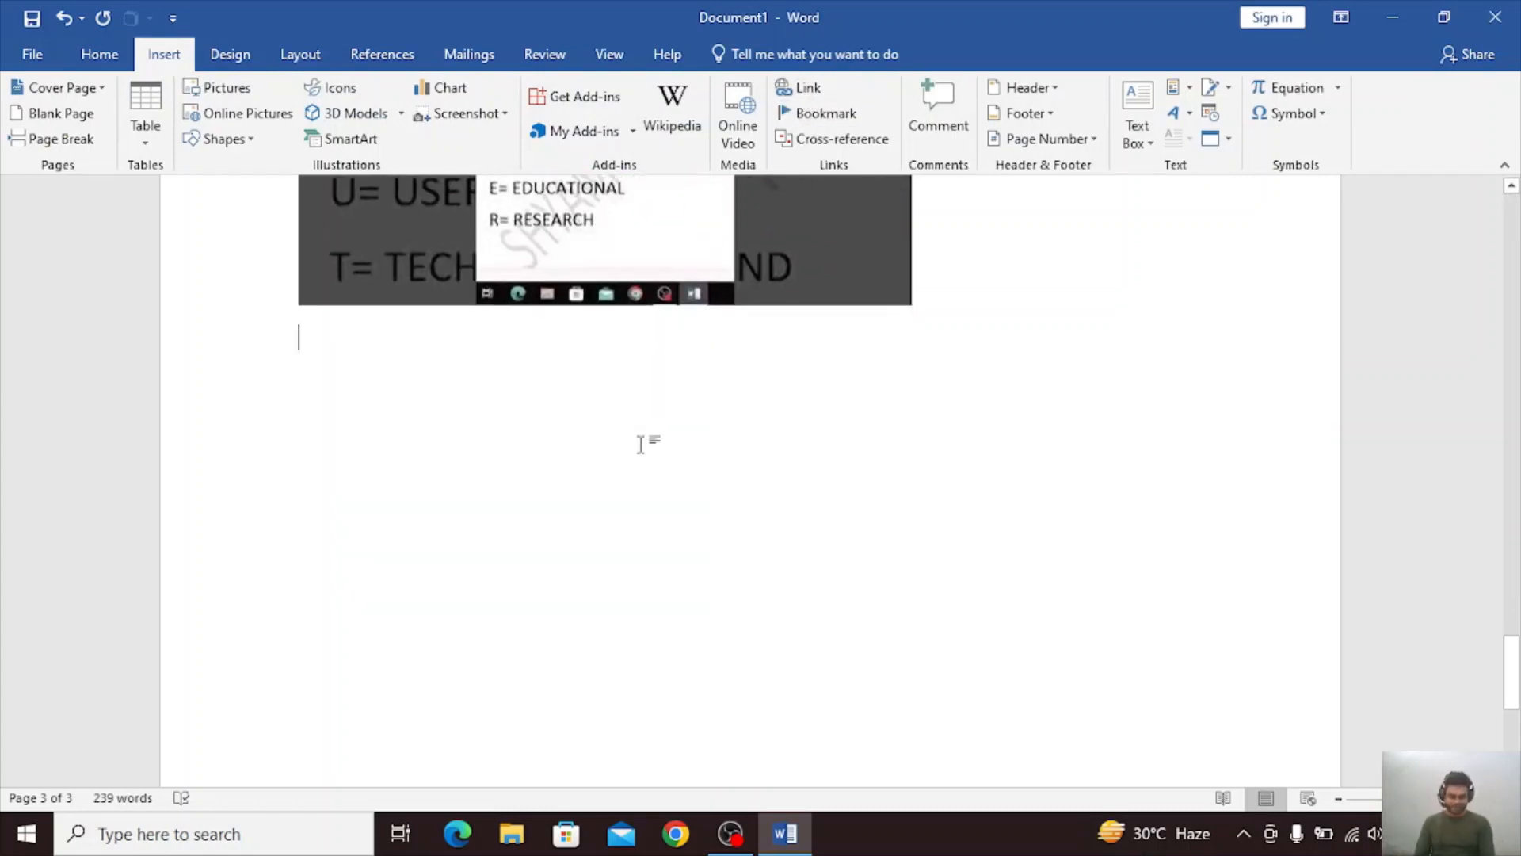
type("=RAND")
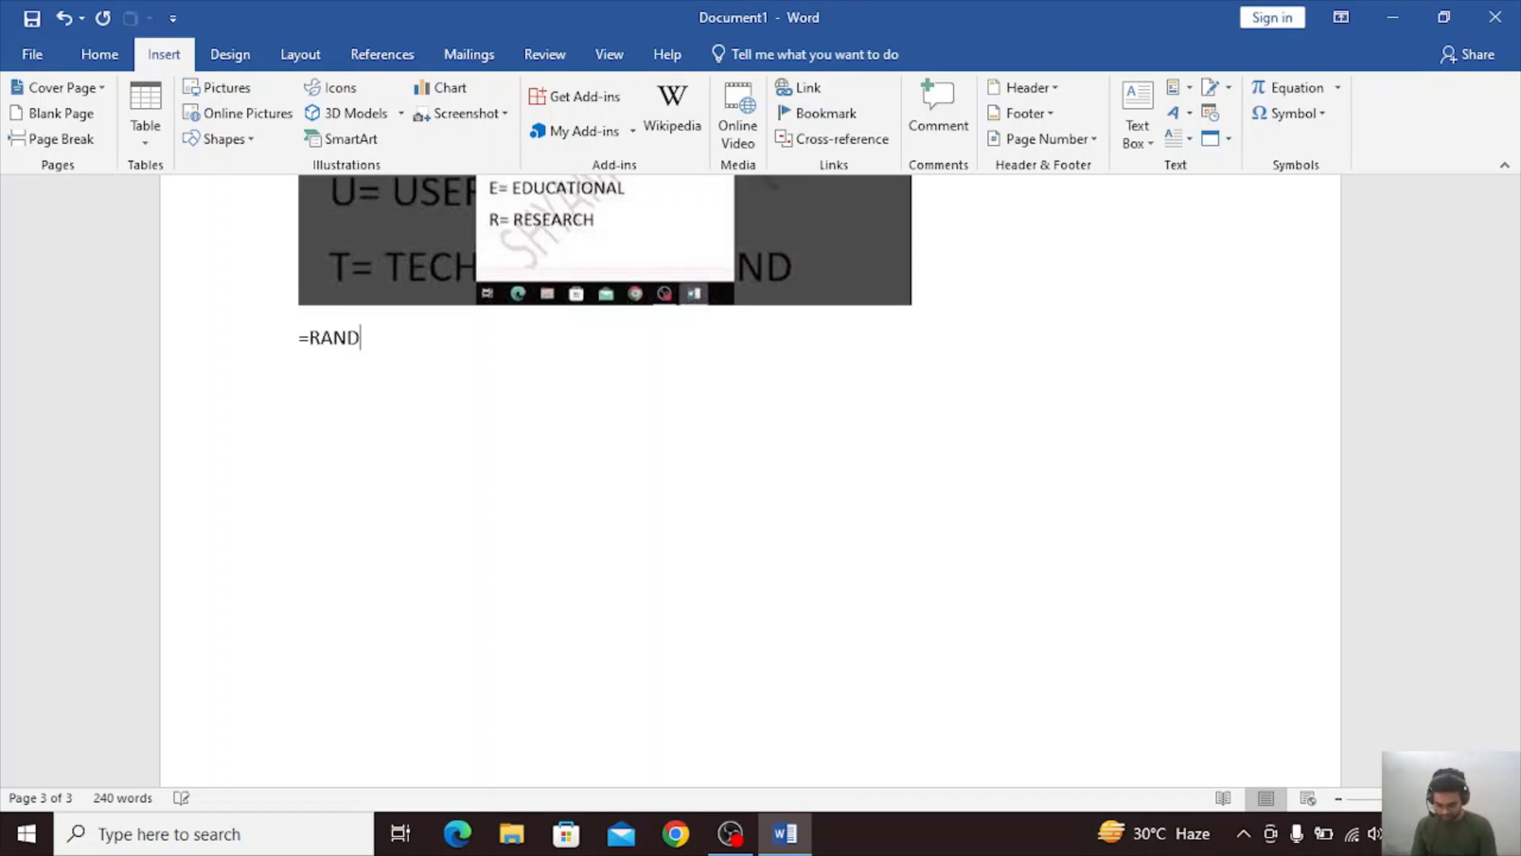
type("()")
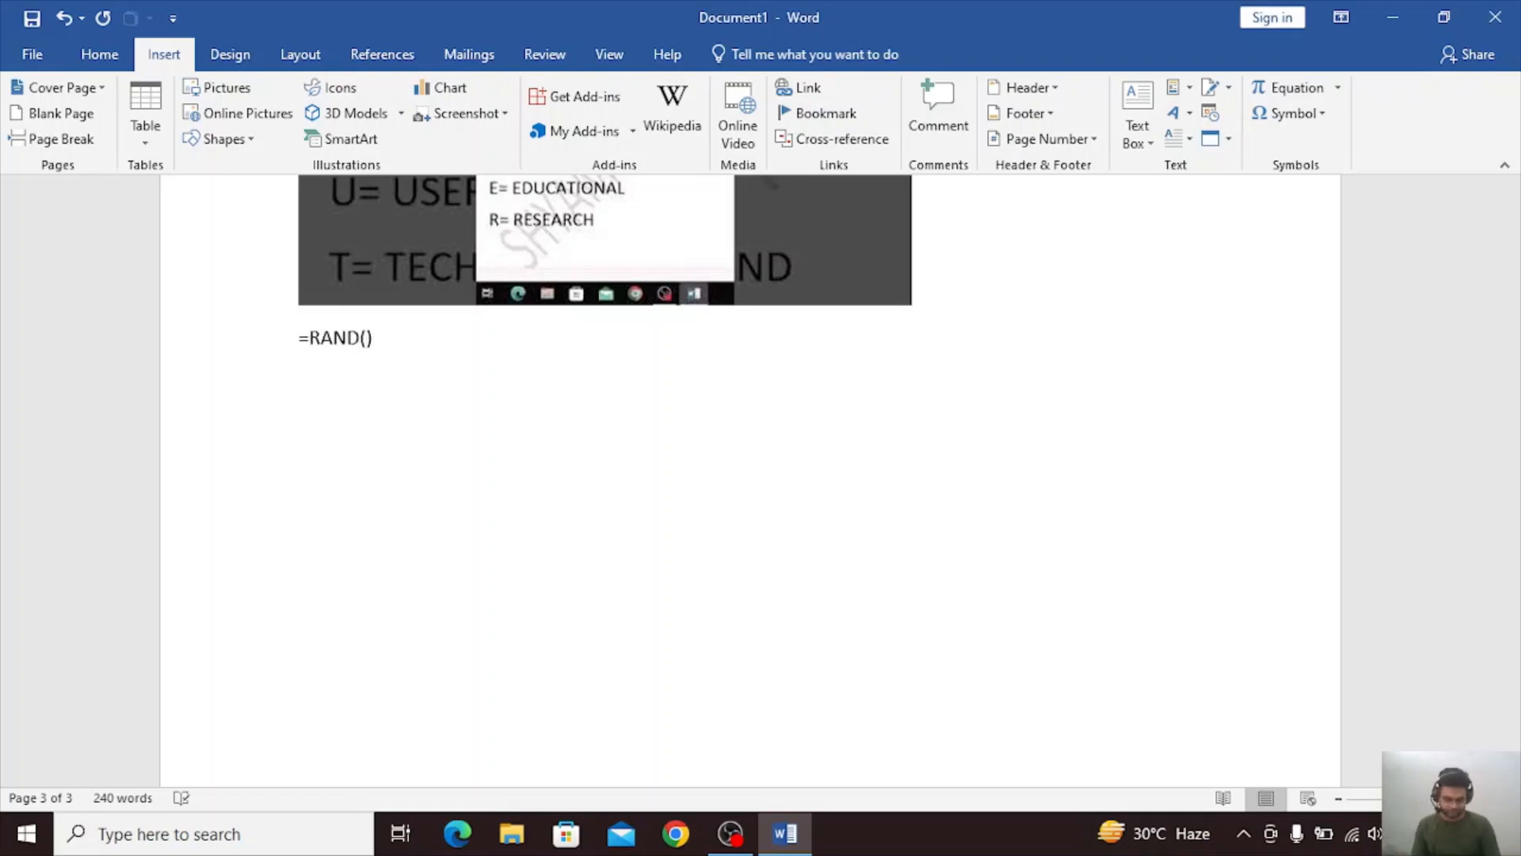
key("Return")
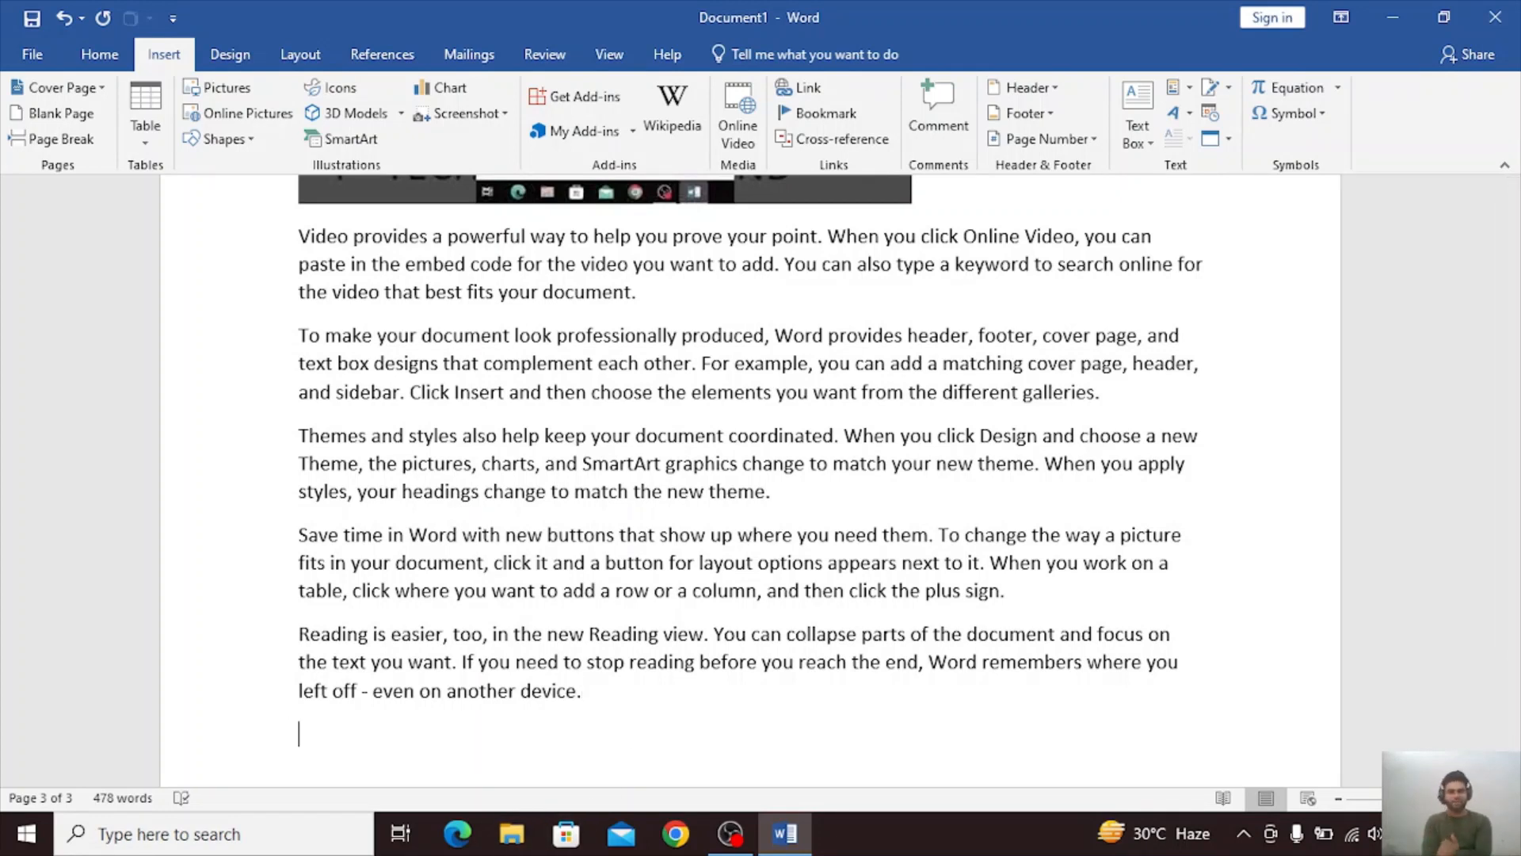
Insert a hyperlink to the dinesh.html text file from Documents below the sample paragraphs, and start a new line after it.
left_click(804, 90)
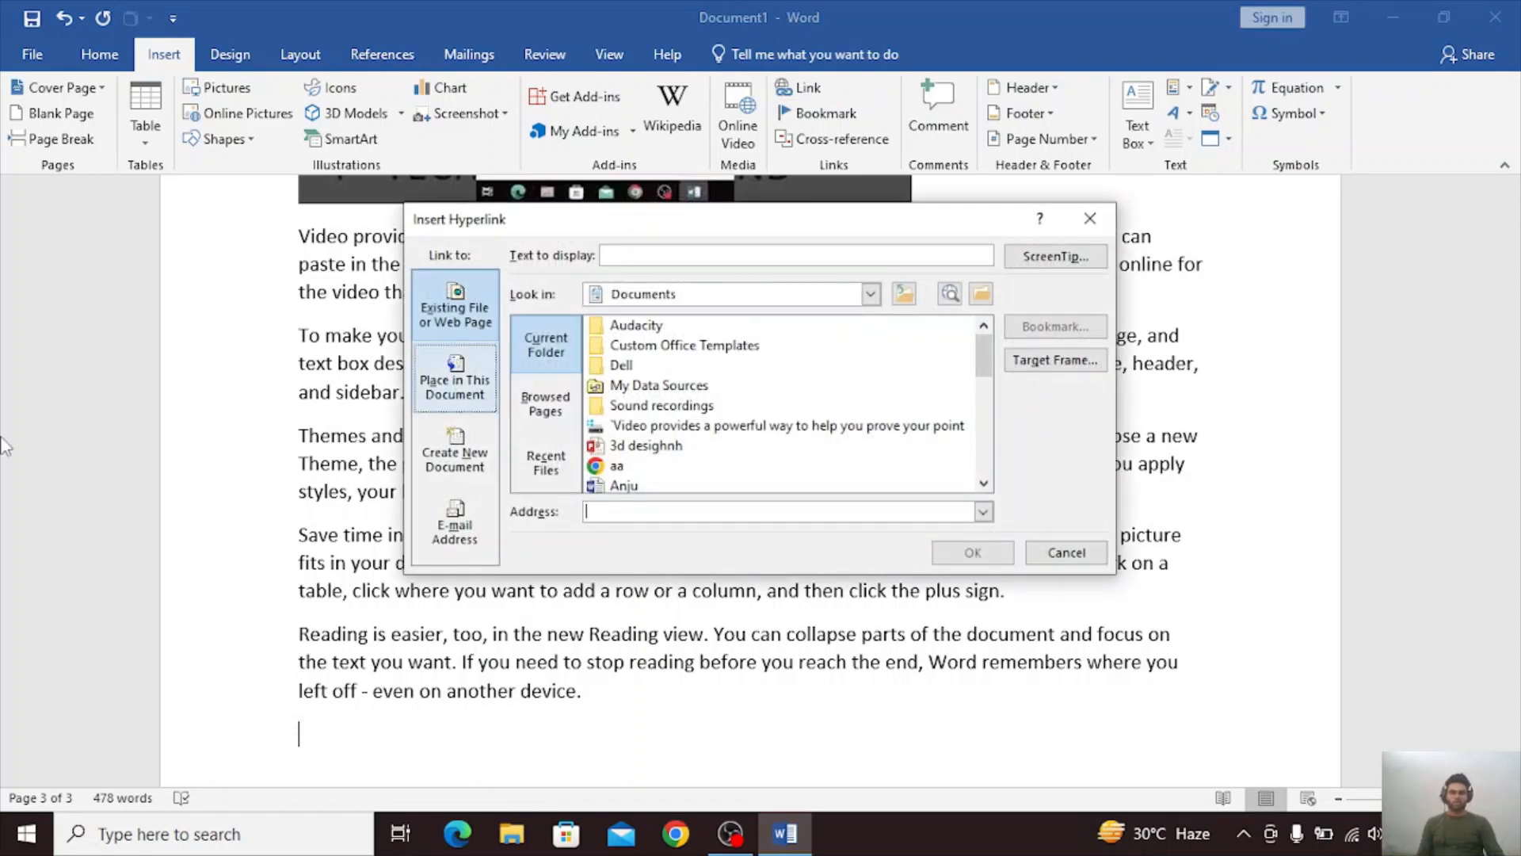
left_click(1090, 219)
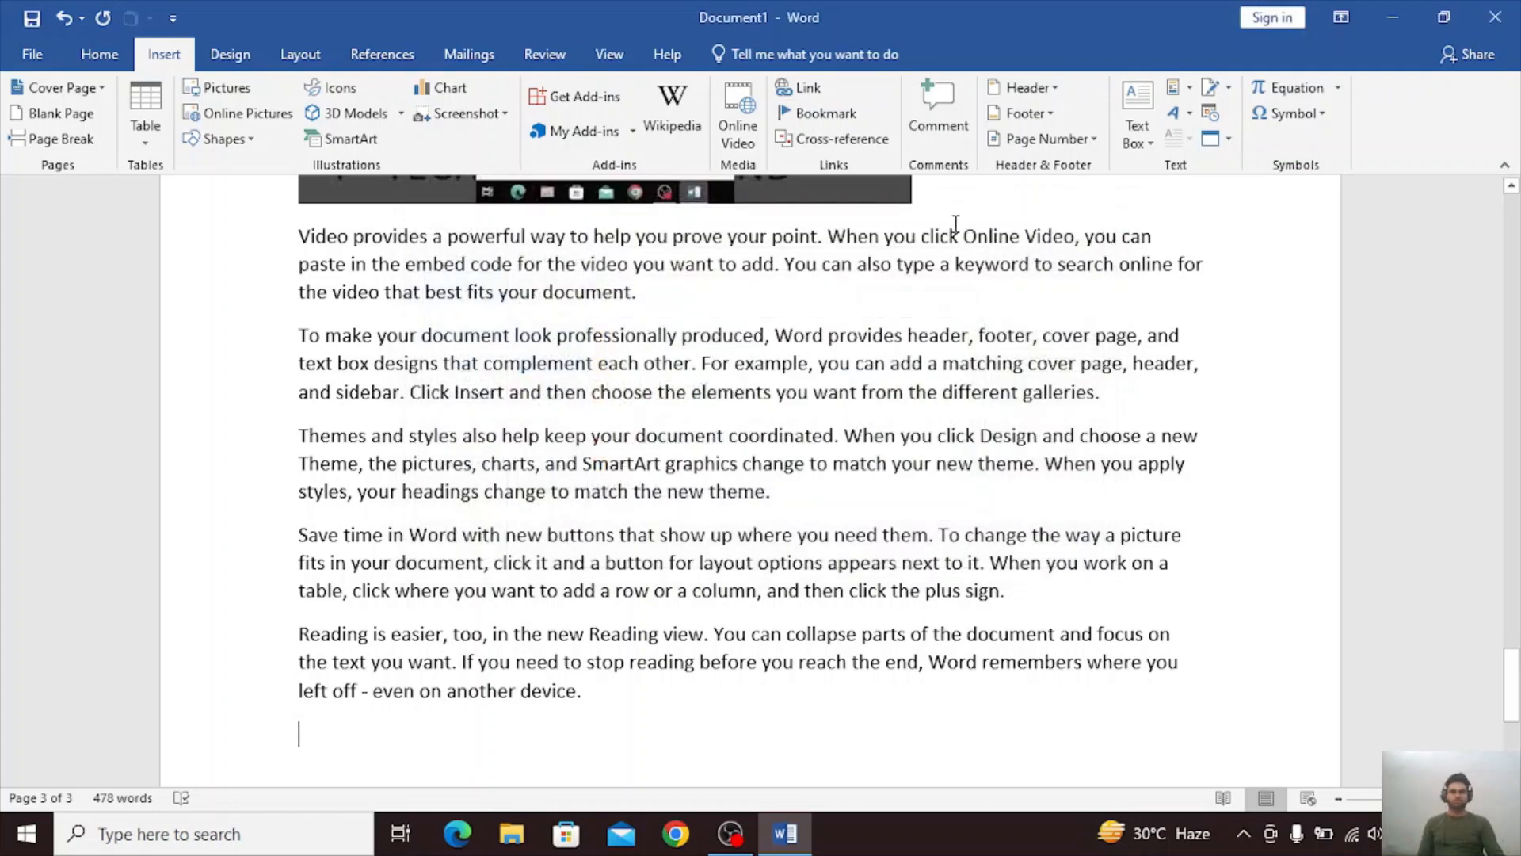
left_click(810, 90)
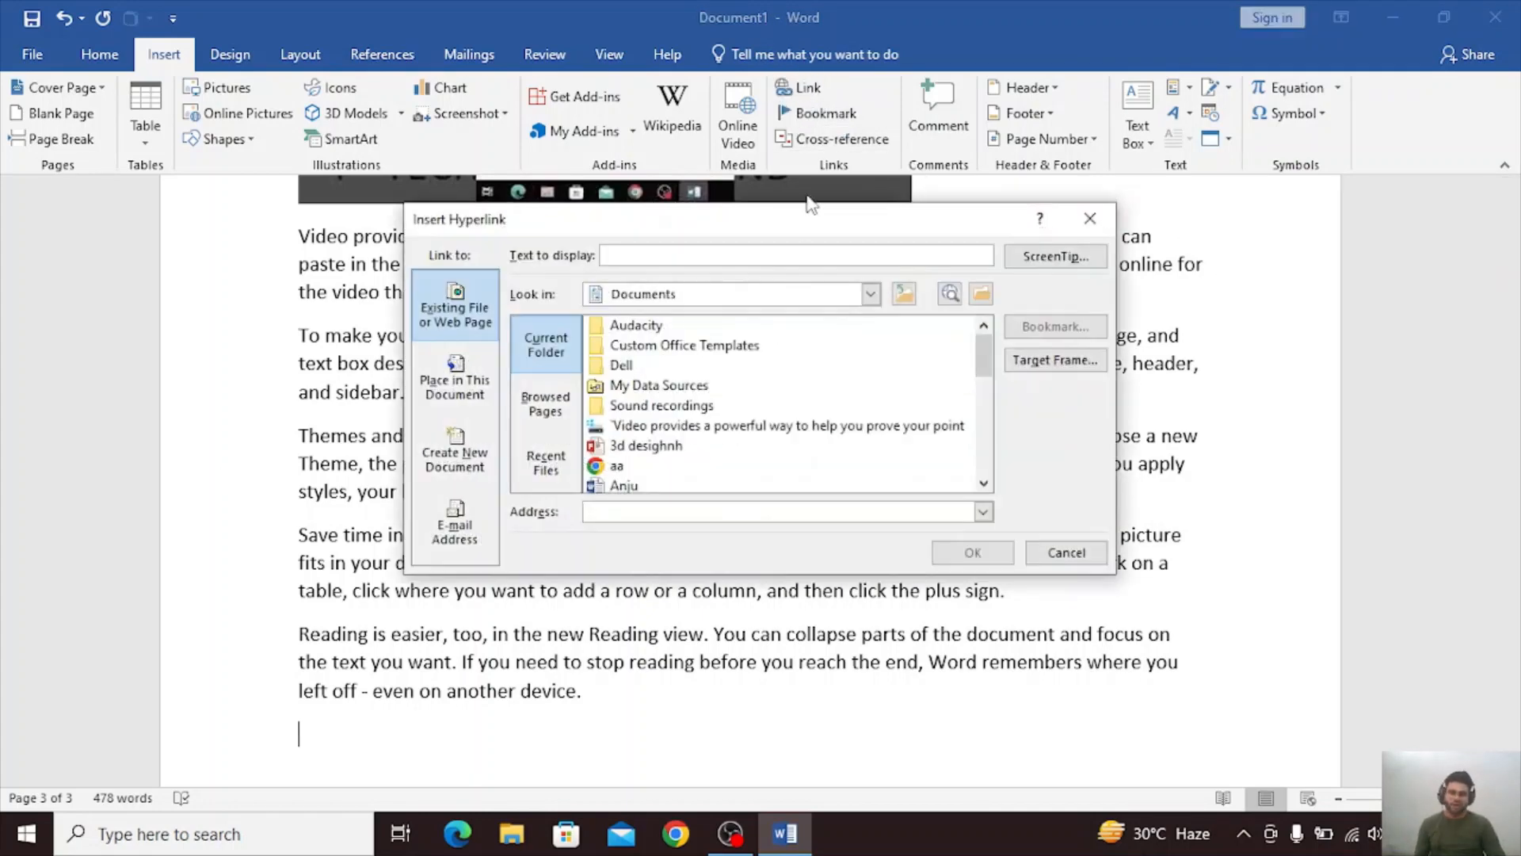
scroll(689, 353, "down", 3)
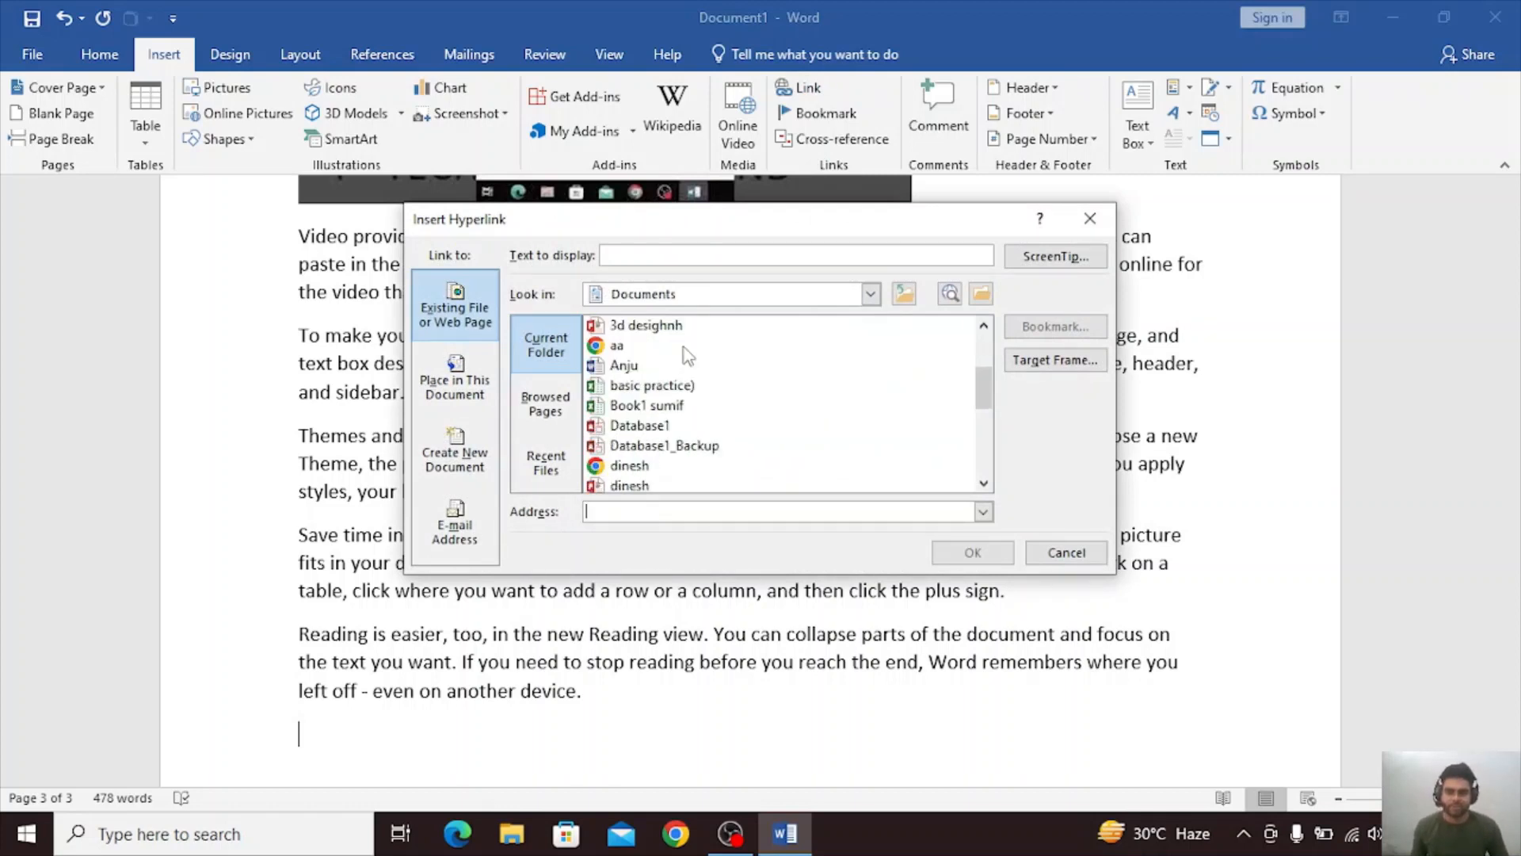
scroll(686, 353, "down", 1)
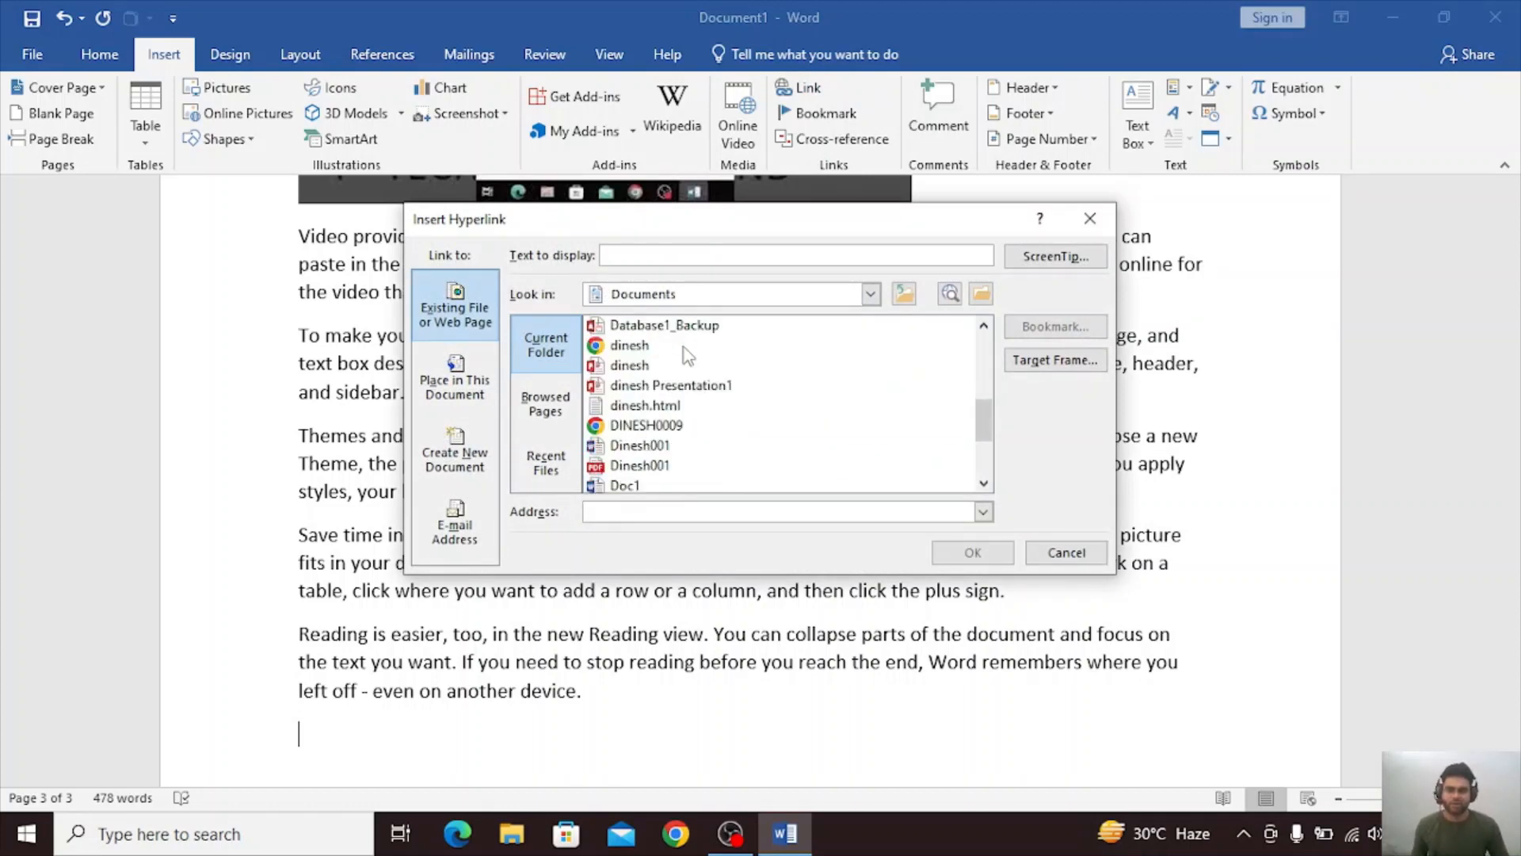
left_click(643, 407)
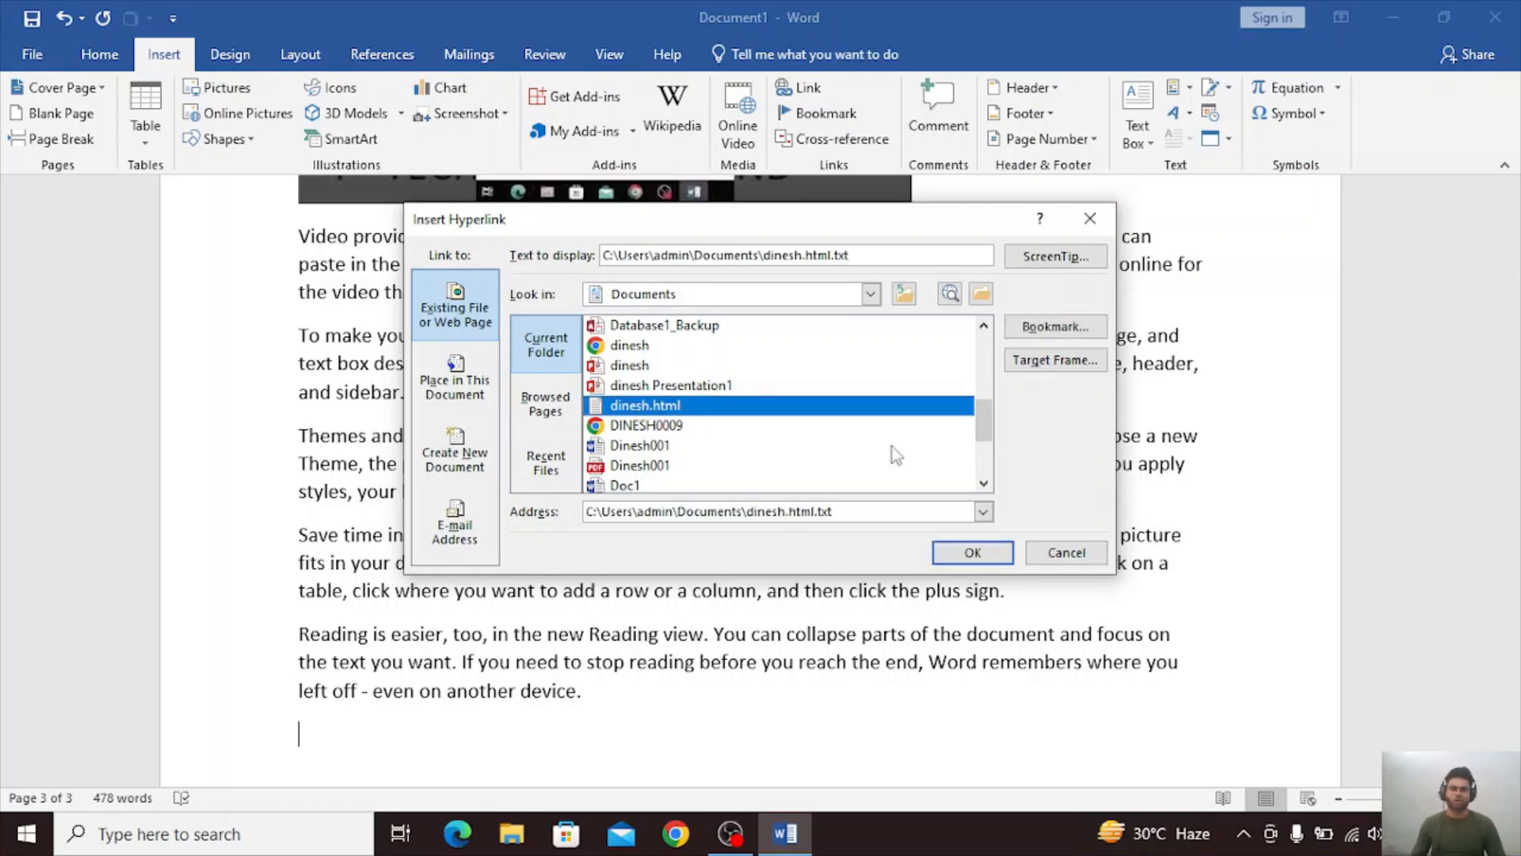
left_click(981, 561)
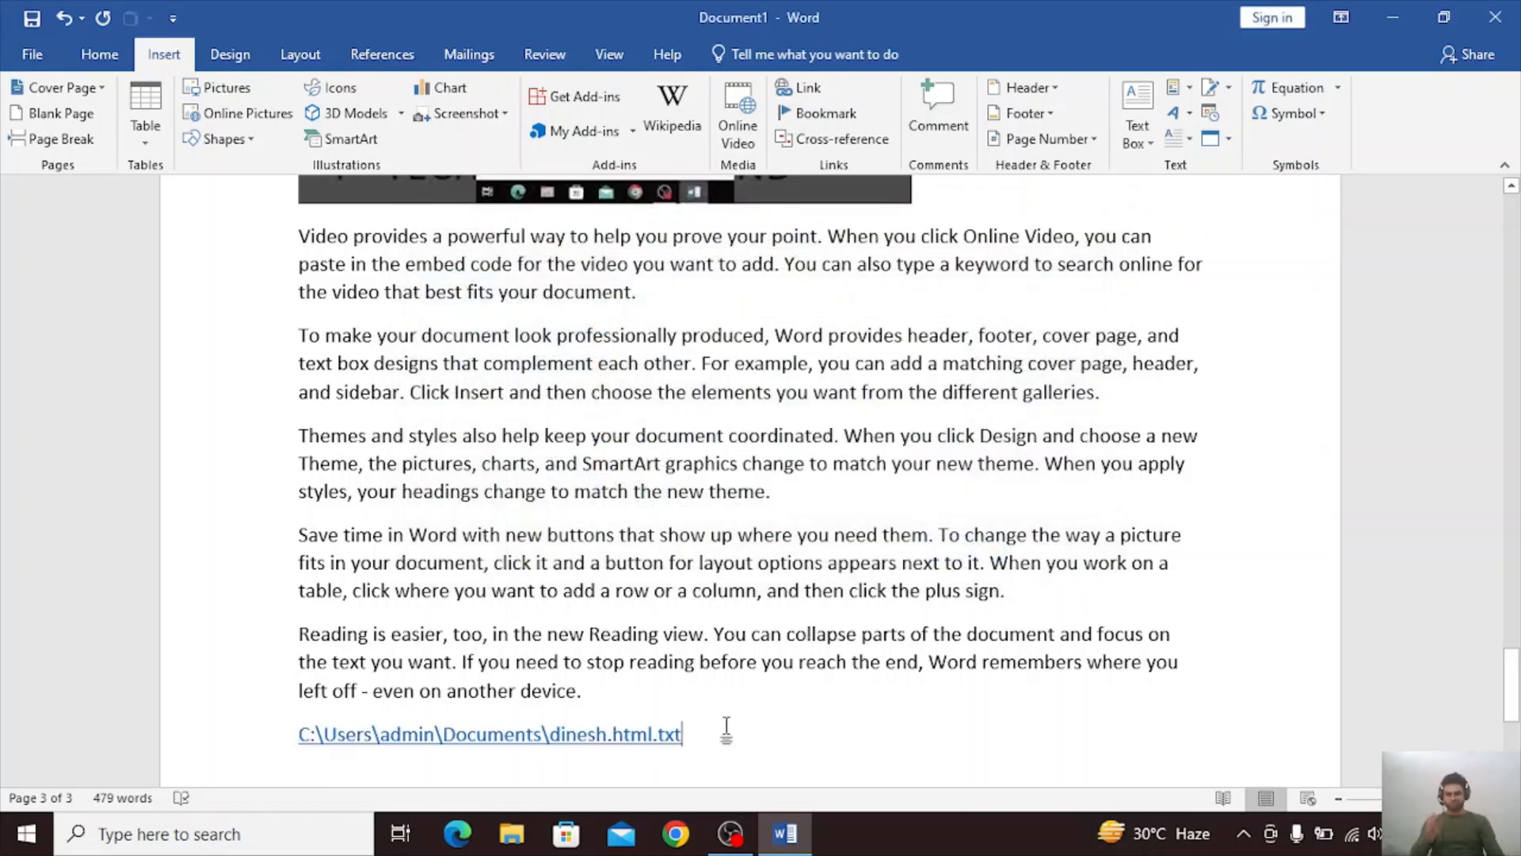
scroll(723, 725, "down", 3)
key("Return")
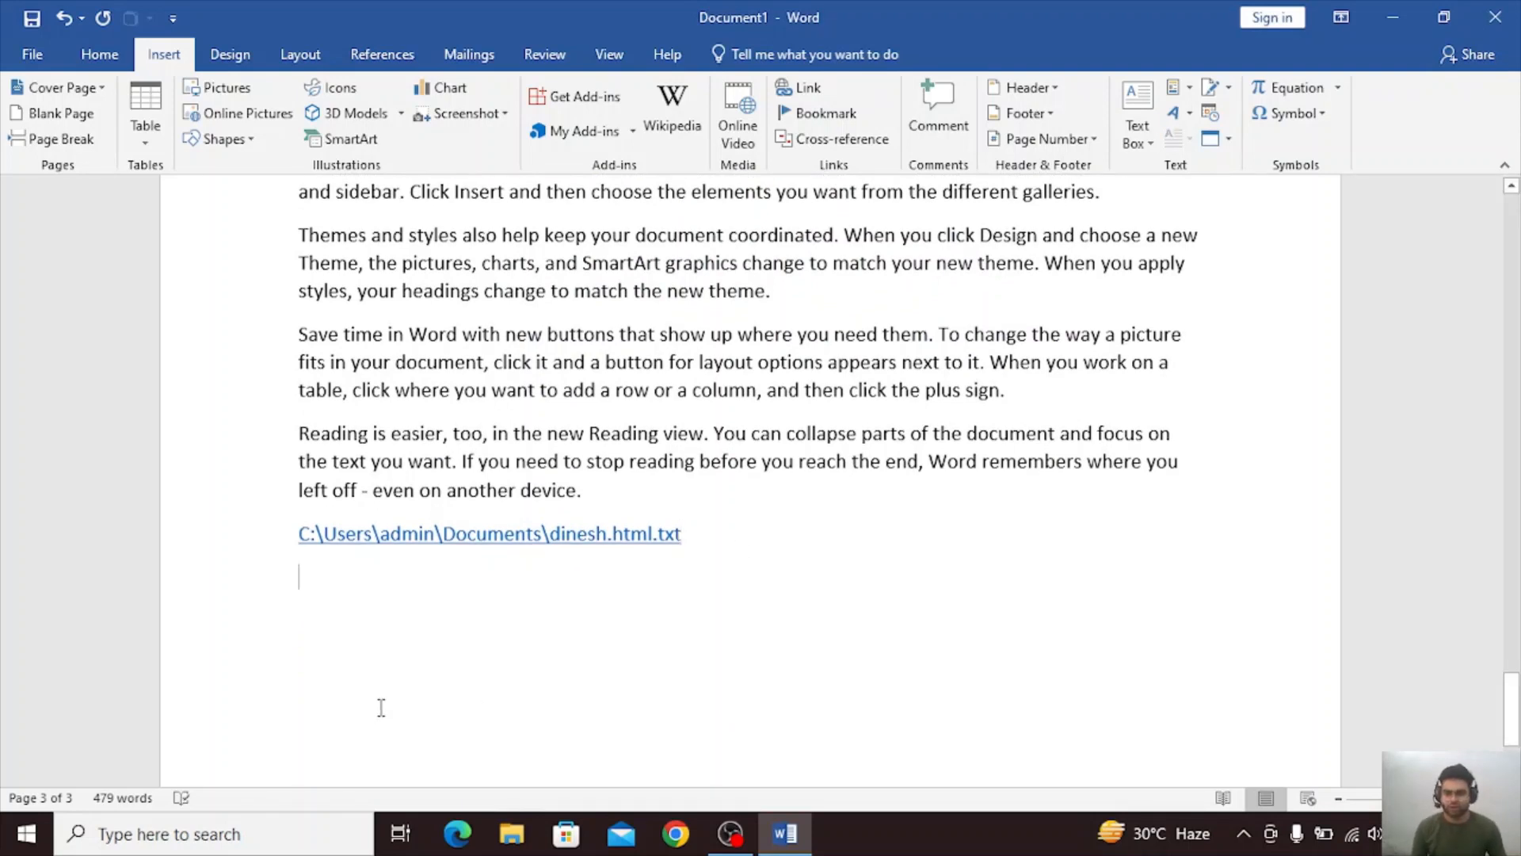
Open the linked text file from the document, accepting the security notice, close it and return to the empty line below the link.
left_click(395, 541, "ctrl")
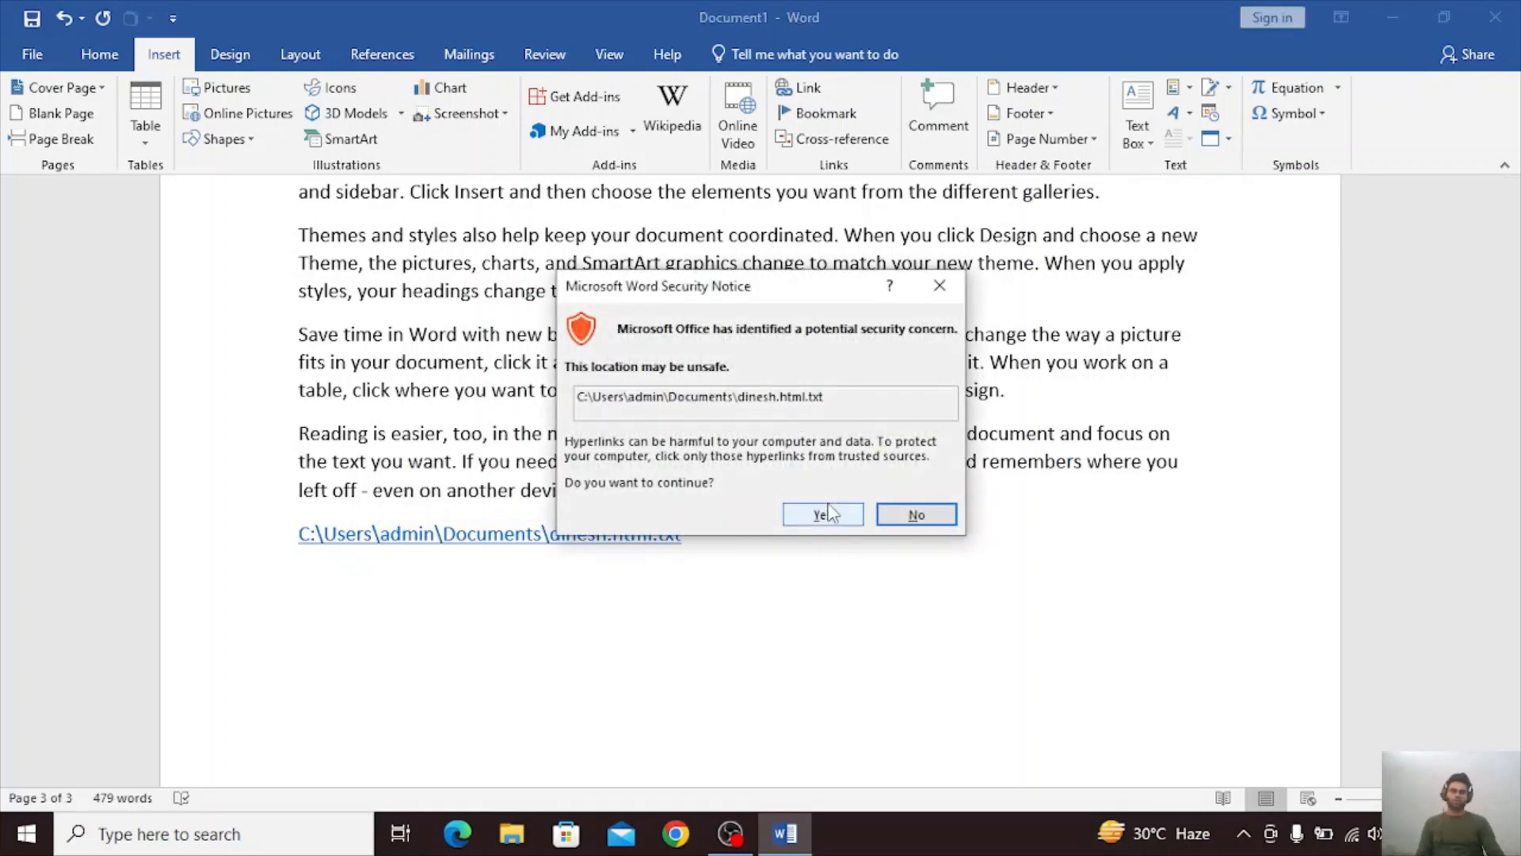
left_click(828, 514)
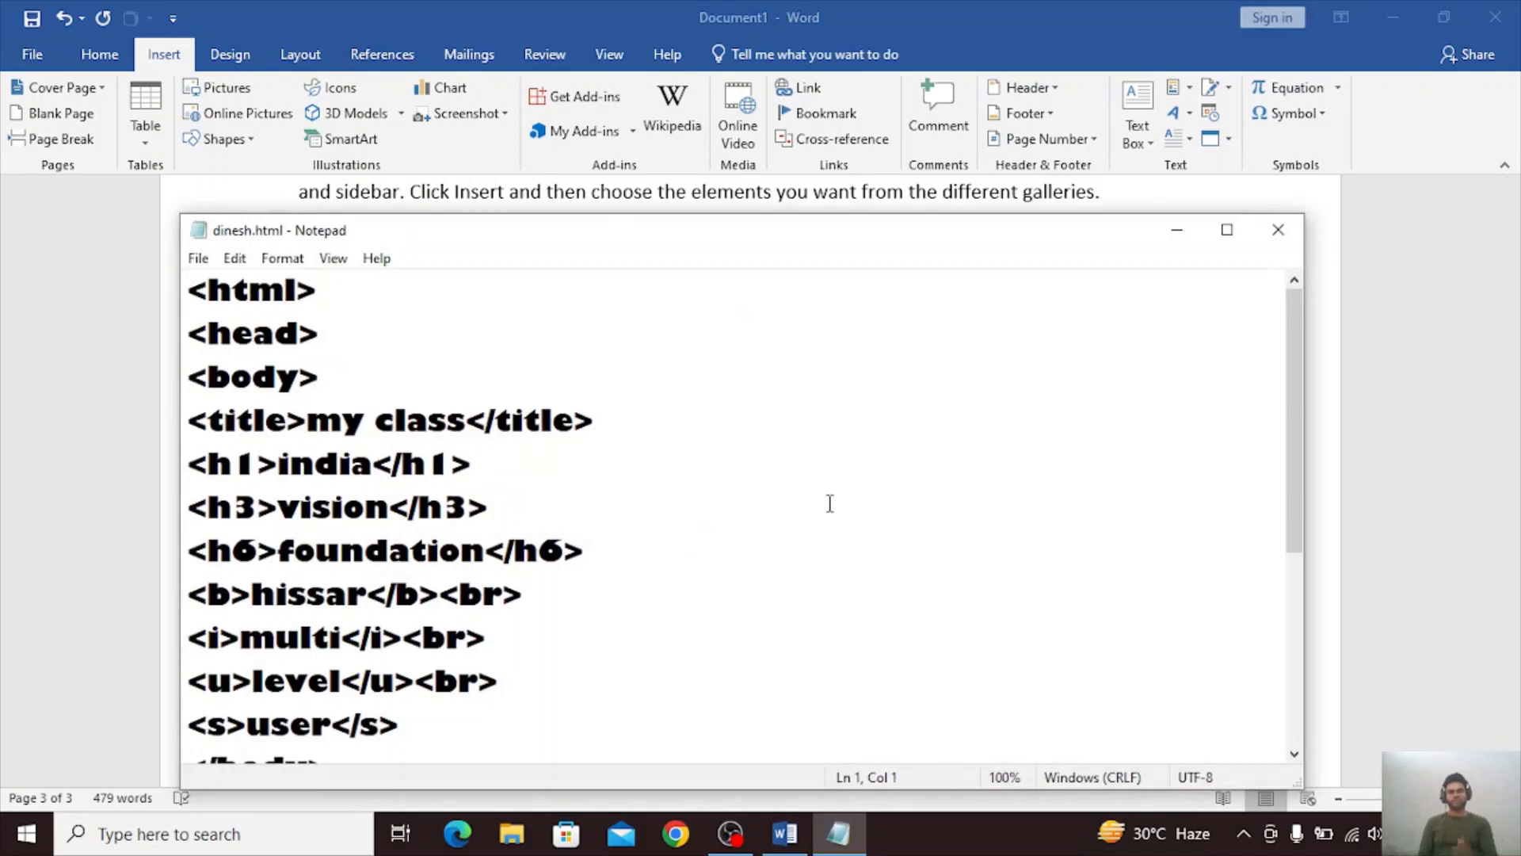
left_click(1278, 229)
scroll(777, 502, "down", 1)
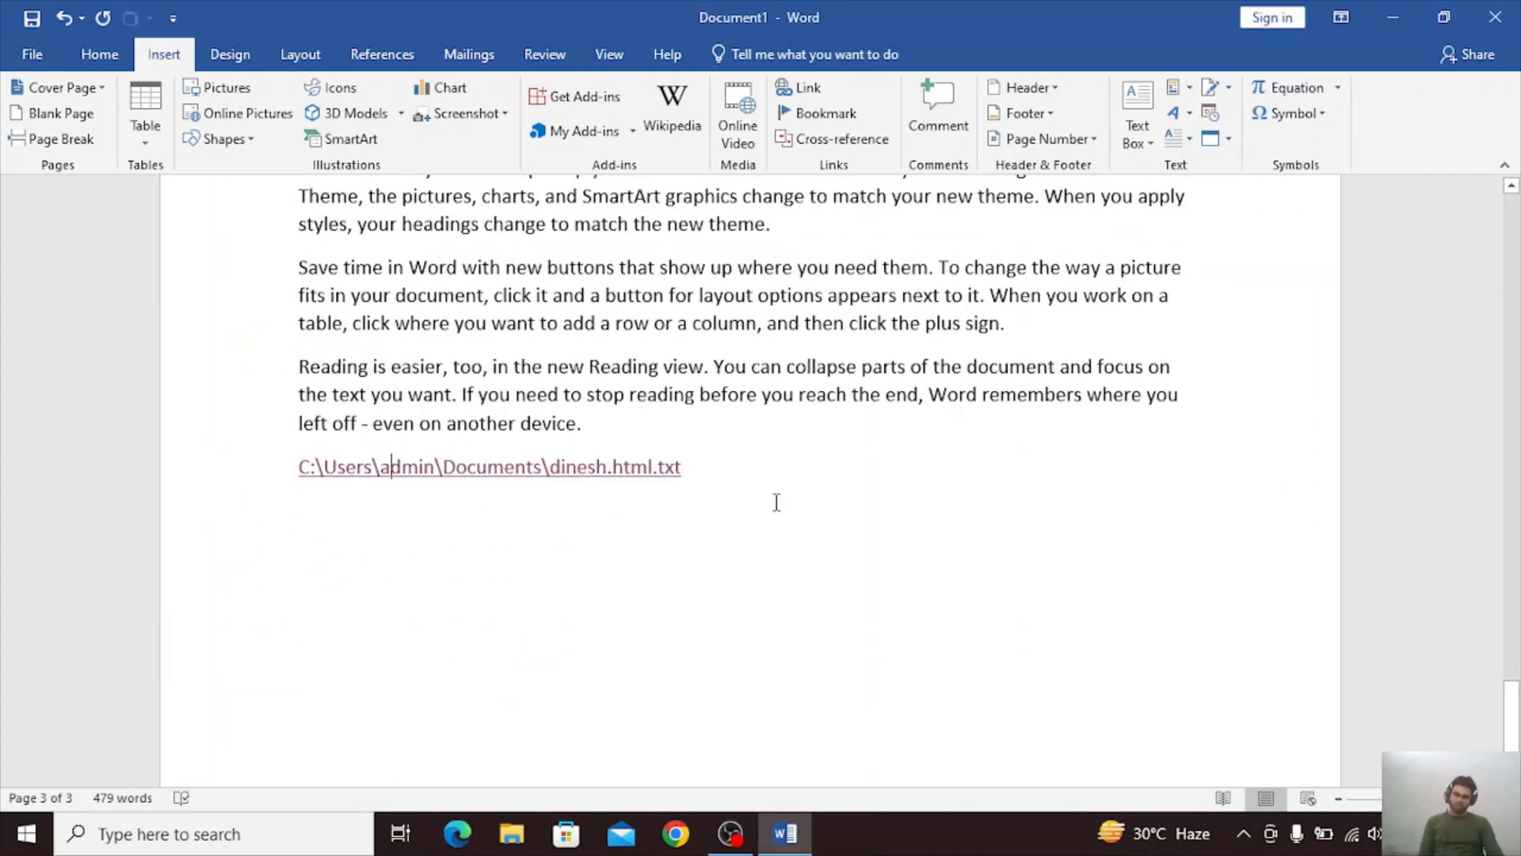
left_click(776, 502)
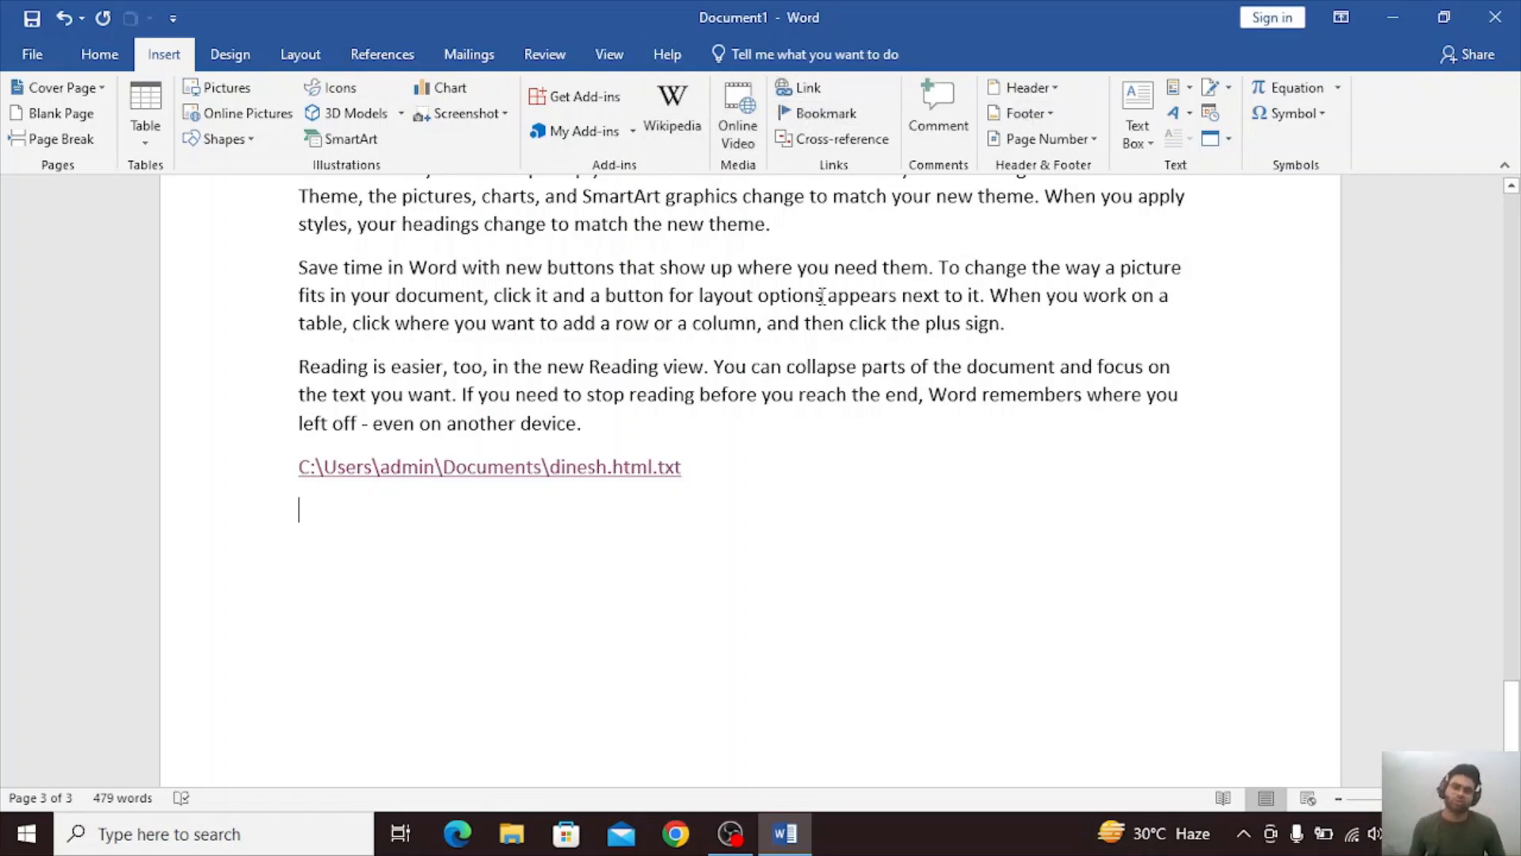
Add a bookmark named DDDD beside the ducklings picture on the first page.
left_click(731, 453)
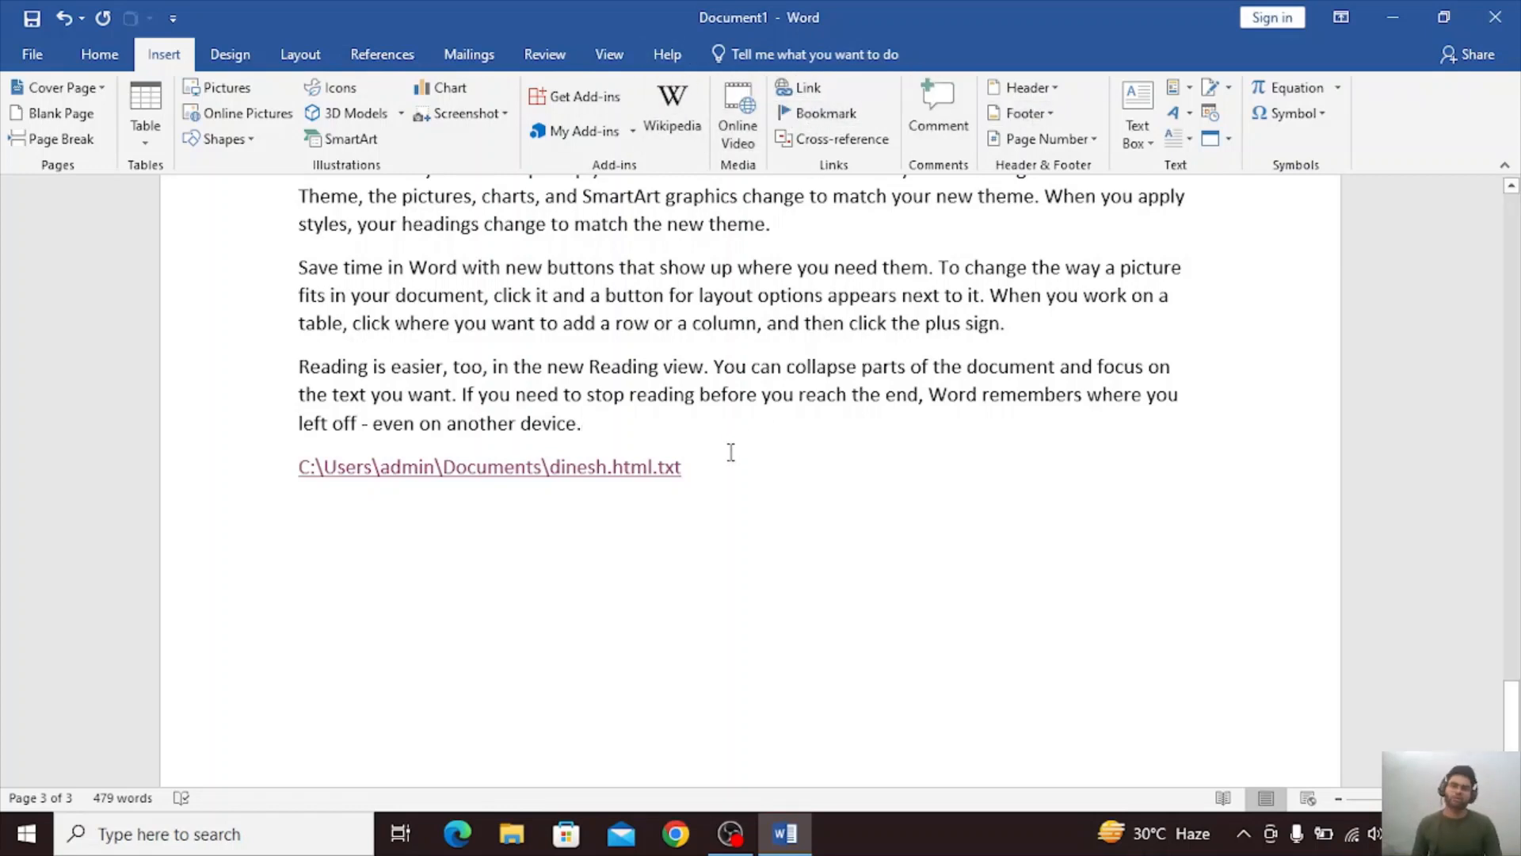
key("Up")
key("Up")
key("Up")
key("Up")
key("Up")
key("Up")
key("Up")
key("Up")
key("Up")
key("Up")
key("Up")
key("Up")
key("Up")
key("Up")
key("Up")
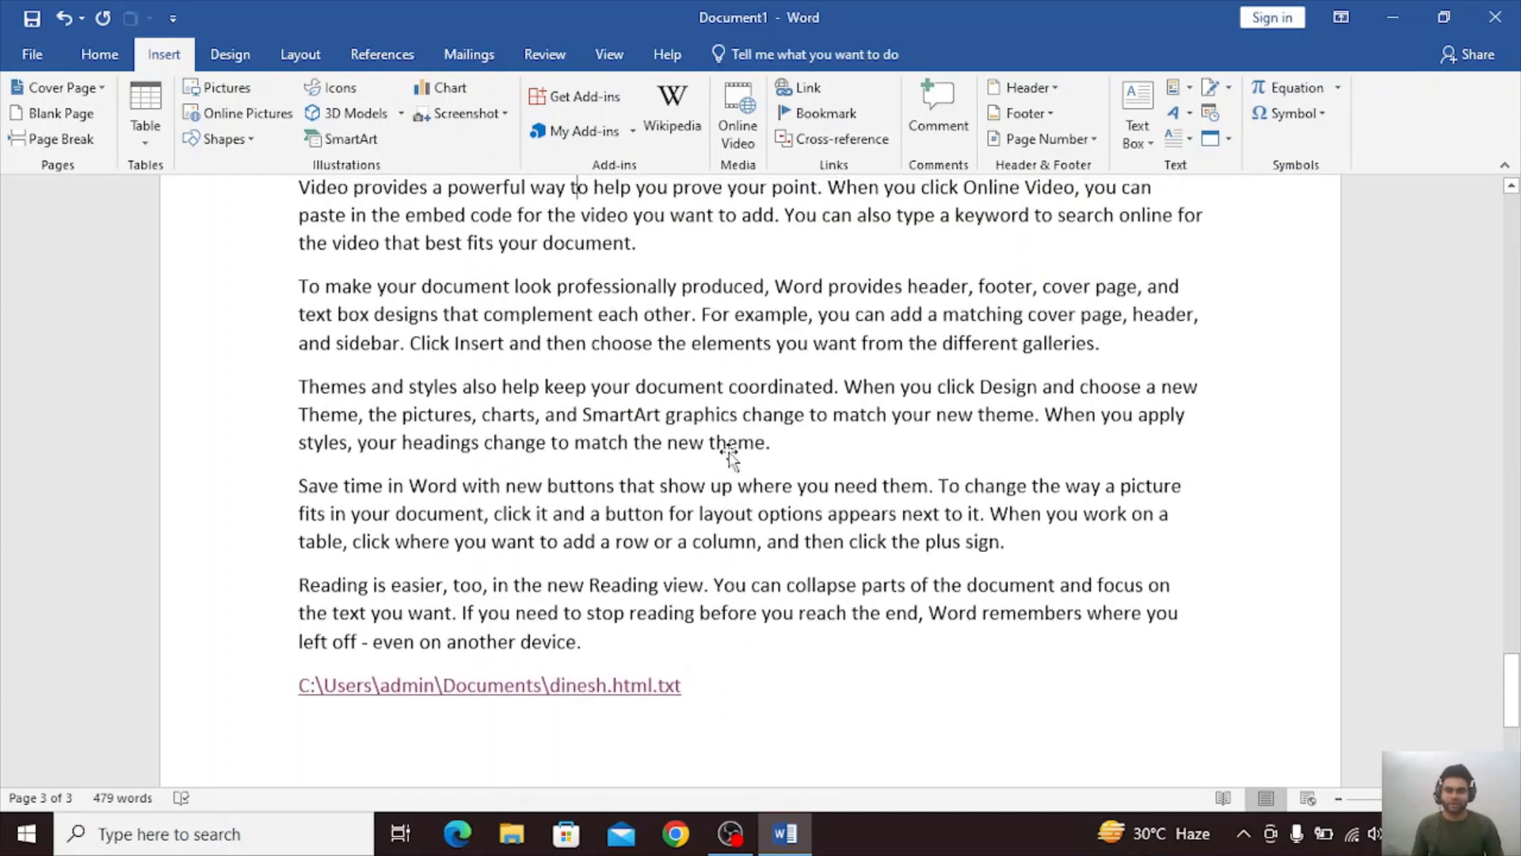
key("Down")
key("Down")
key("Down")
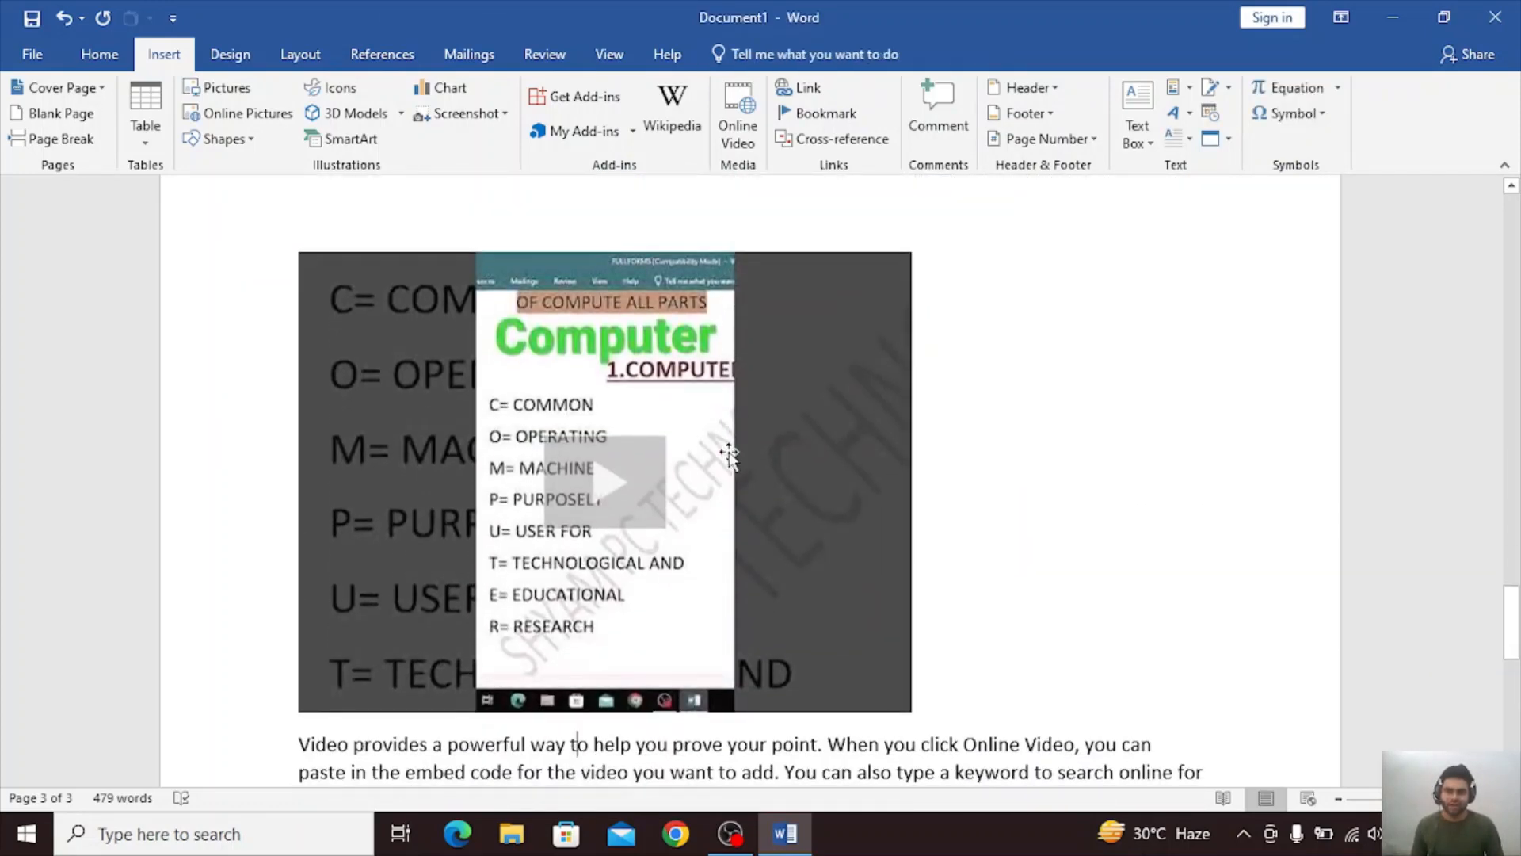
key("Up")
key("Up")
key("Up")
key("Up")
key("Up")
key("Up")
key("Up")
key("Up")
key("Up")
key("Up")
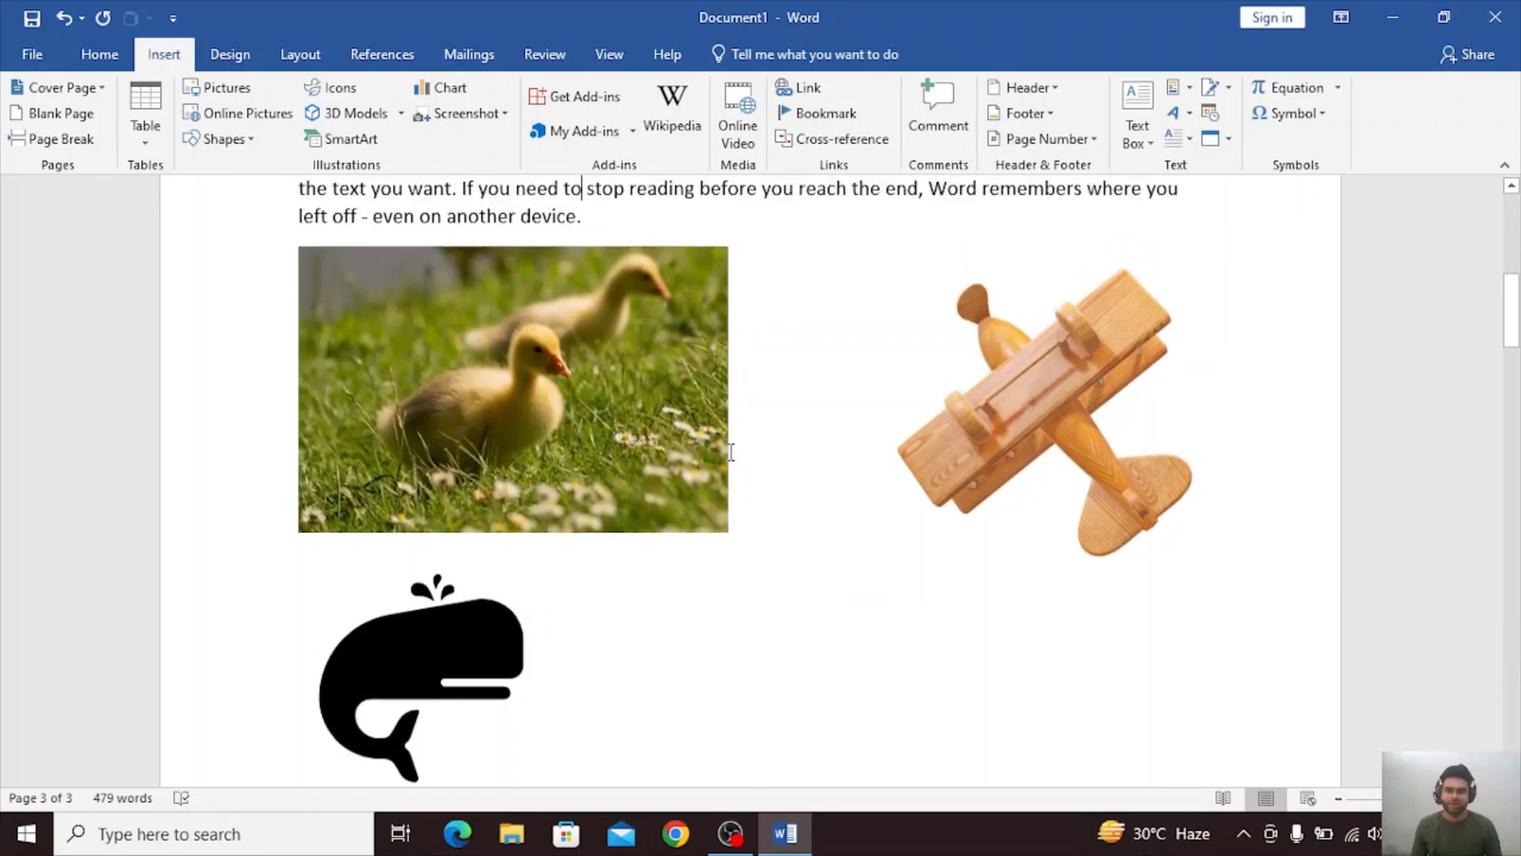
left_click(740, 516)
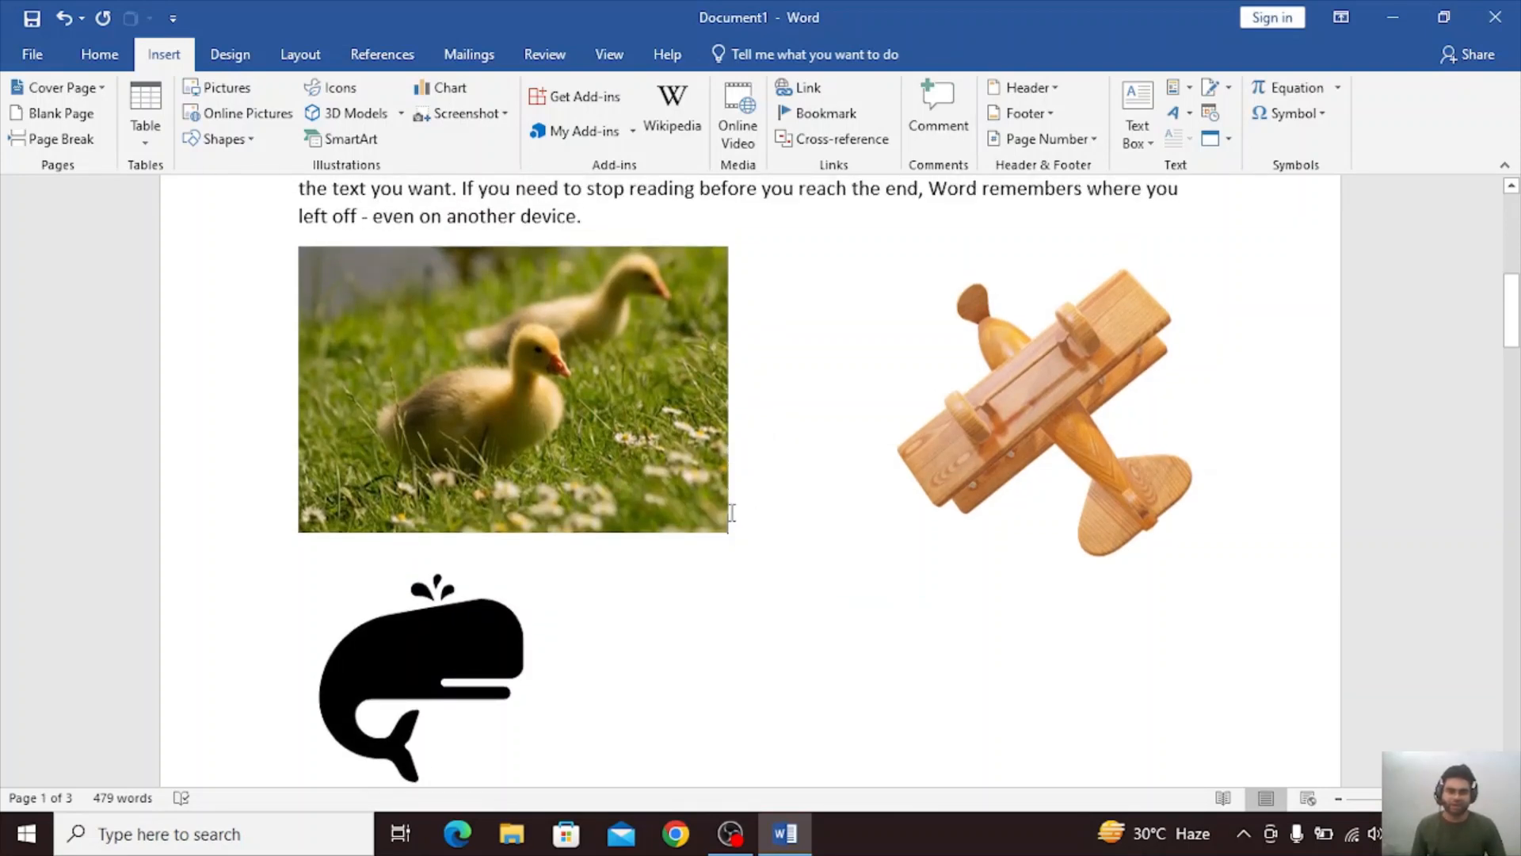
left_click(821, 114)
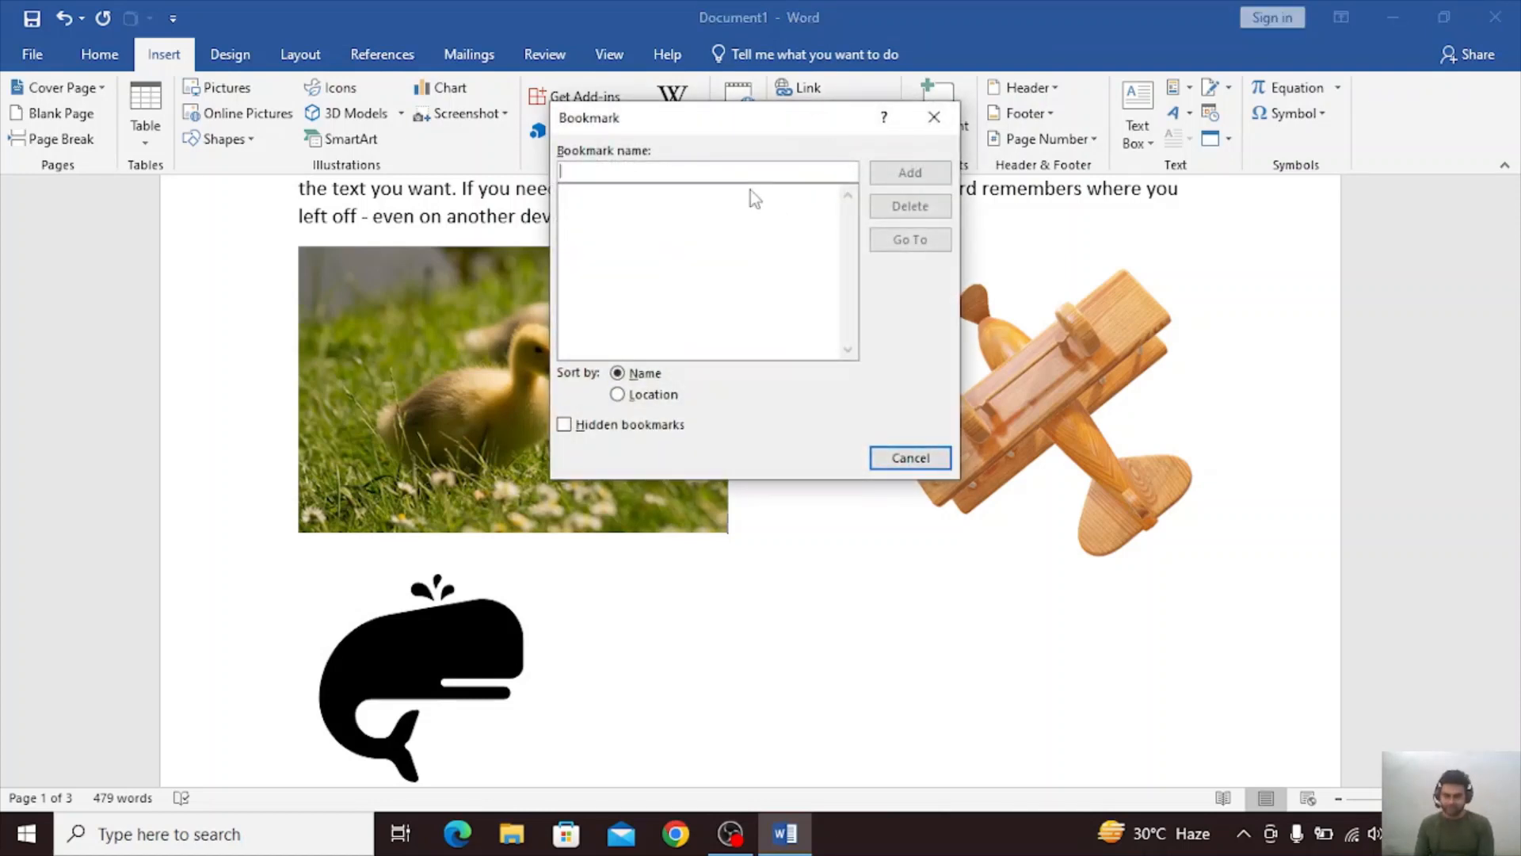
type("DDDD")
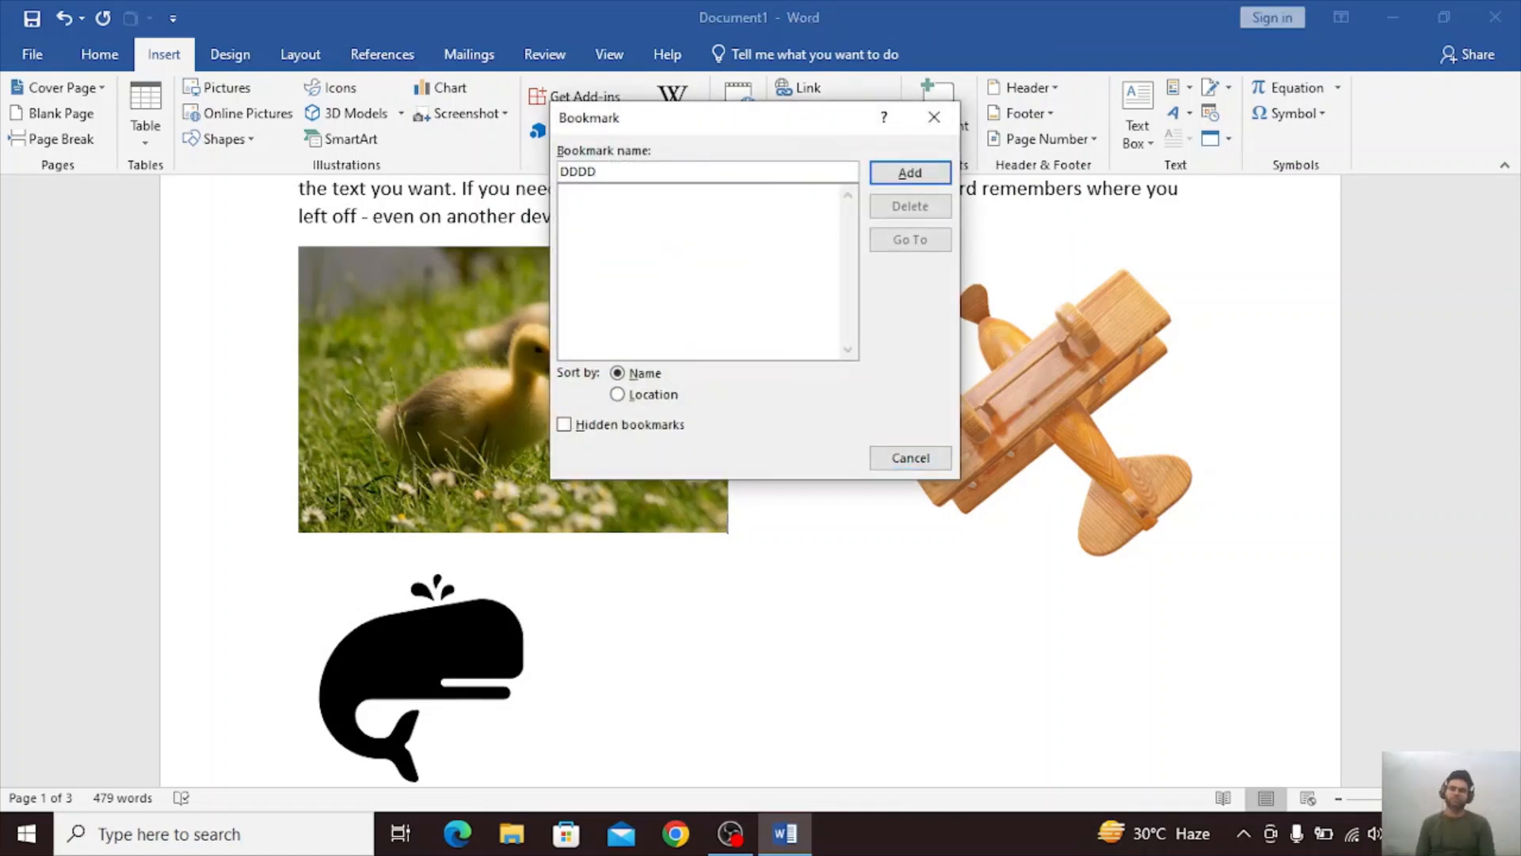
left_click(936, 173)
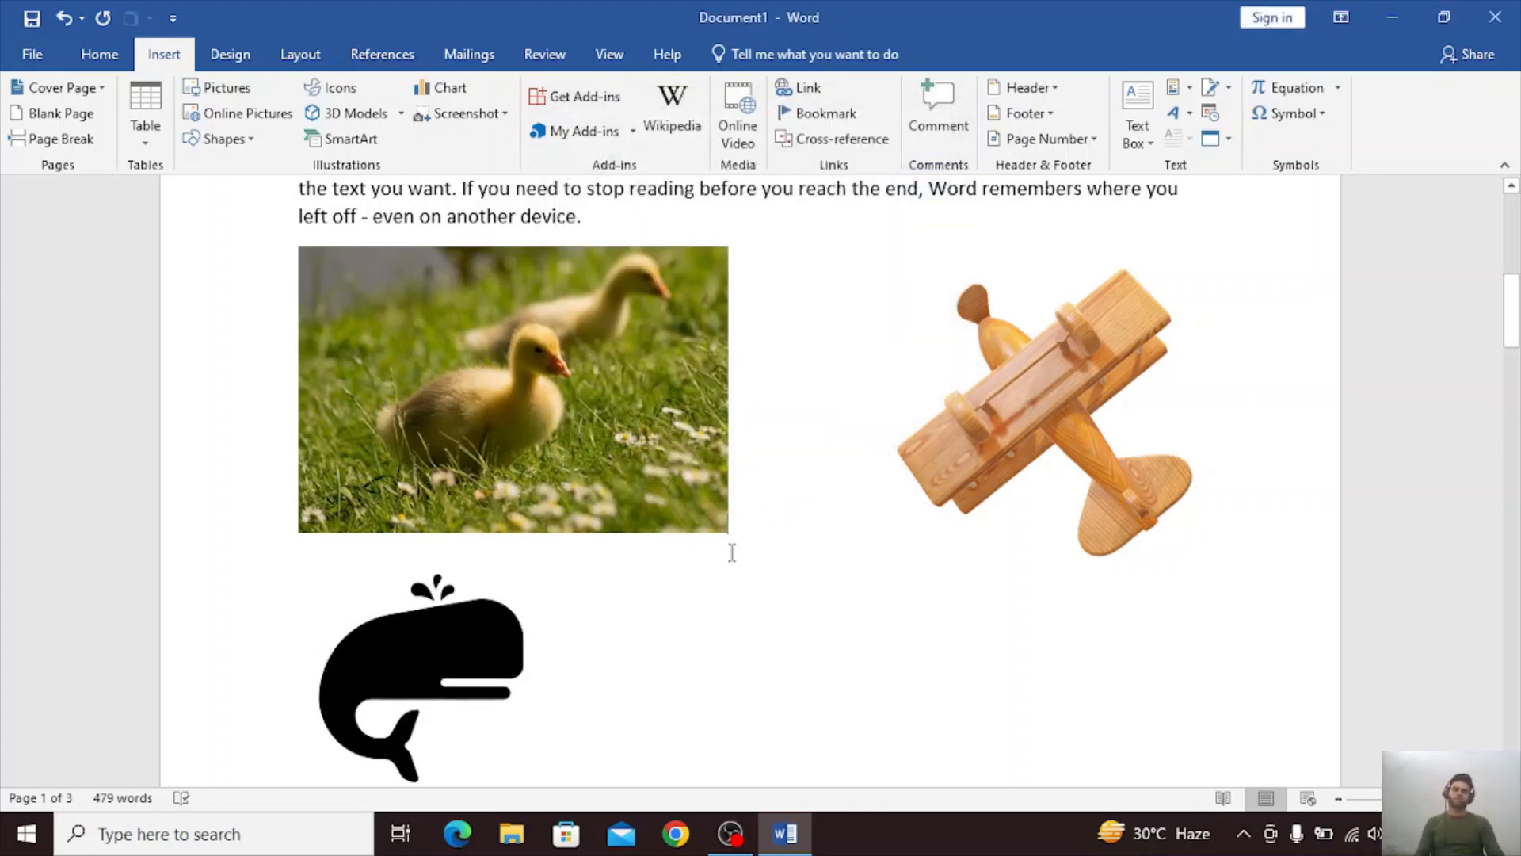
Add a bookmark named FFFF at the start of the first page's "To make your document look professionally produced" paragraph.
scroll(732, 553, "up", 7)
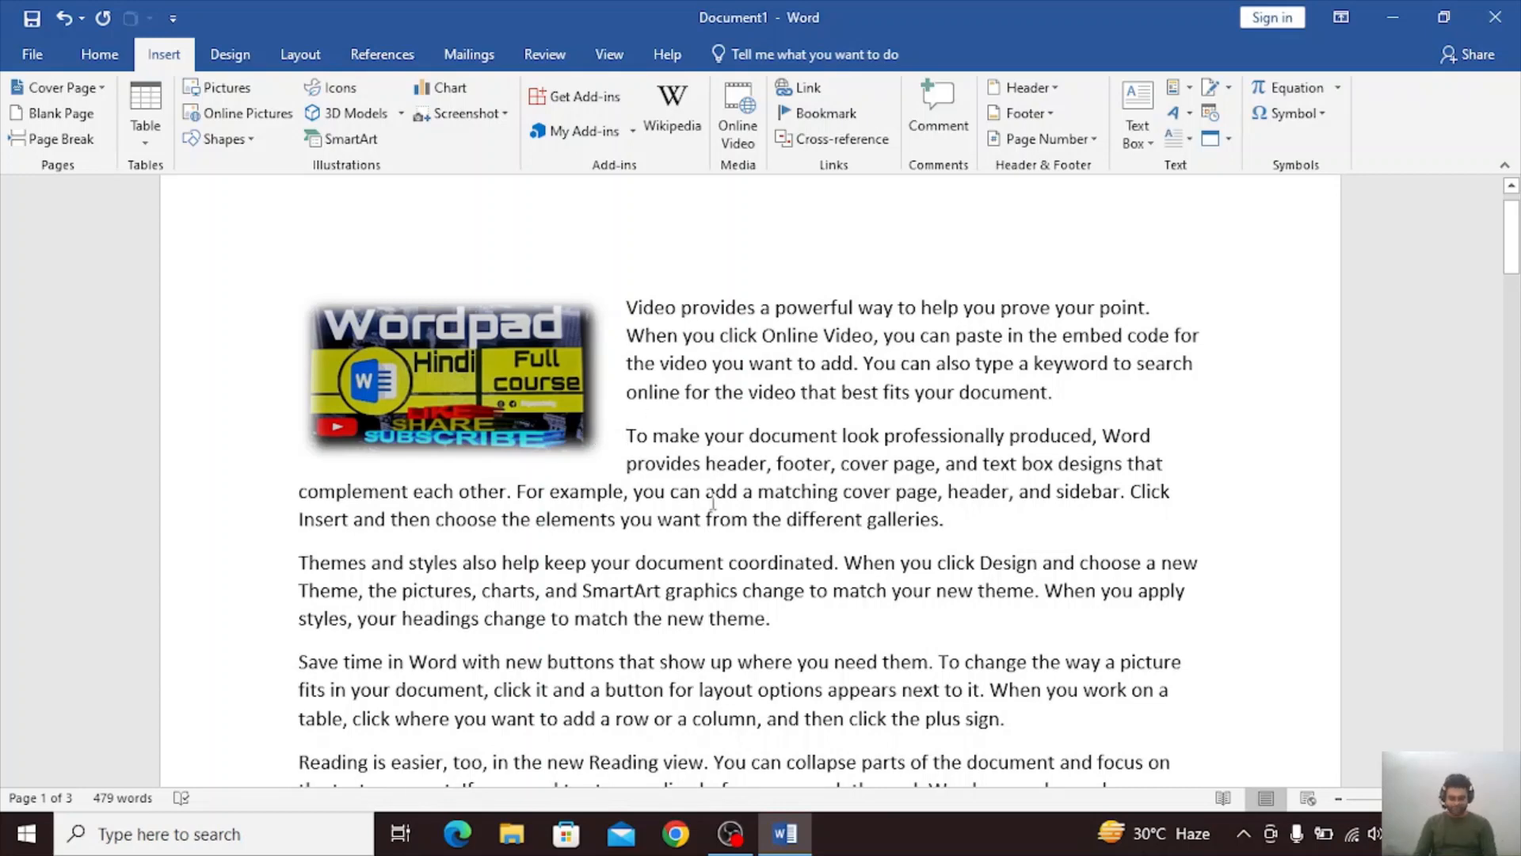
left_click(627, 436)
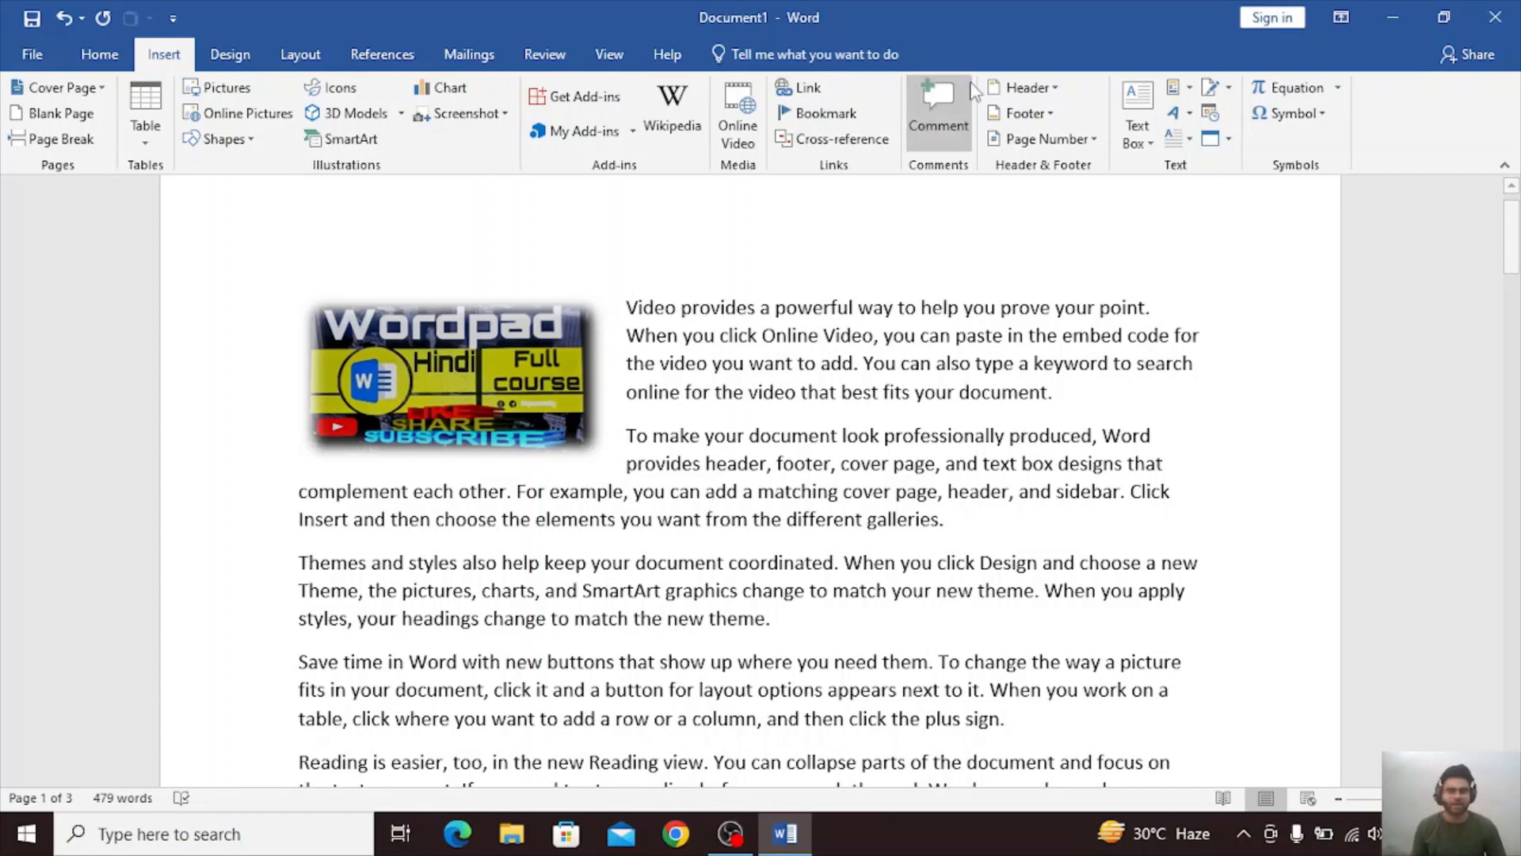
left_click(812, 112)
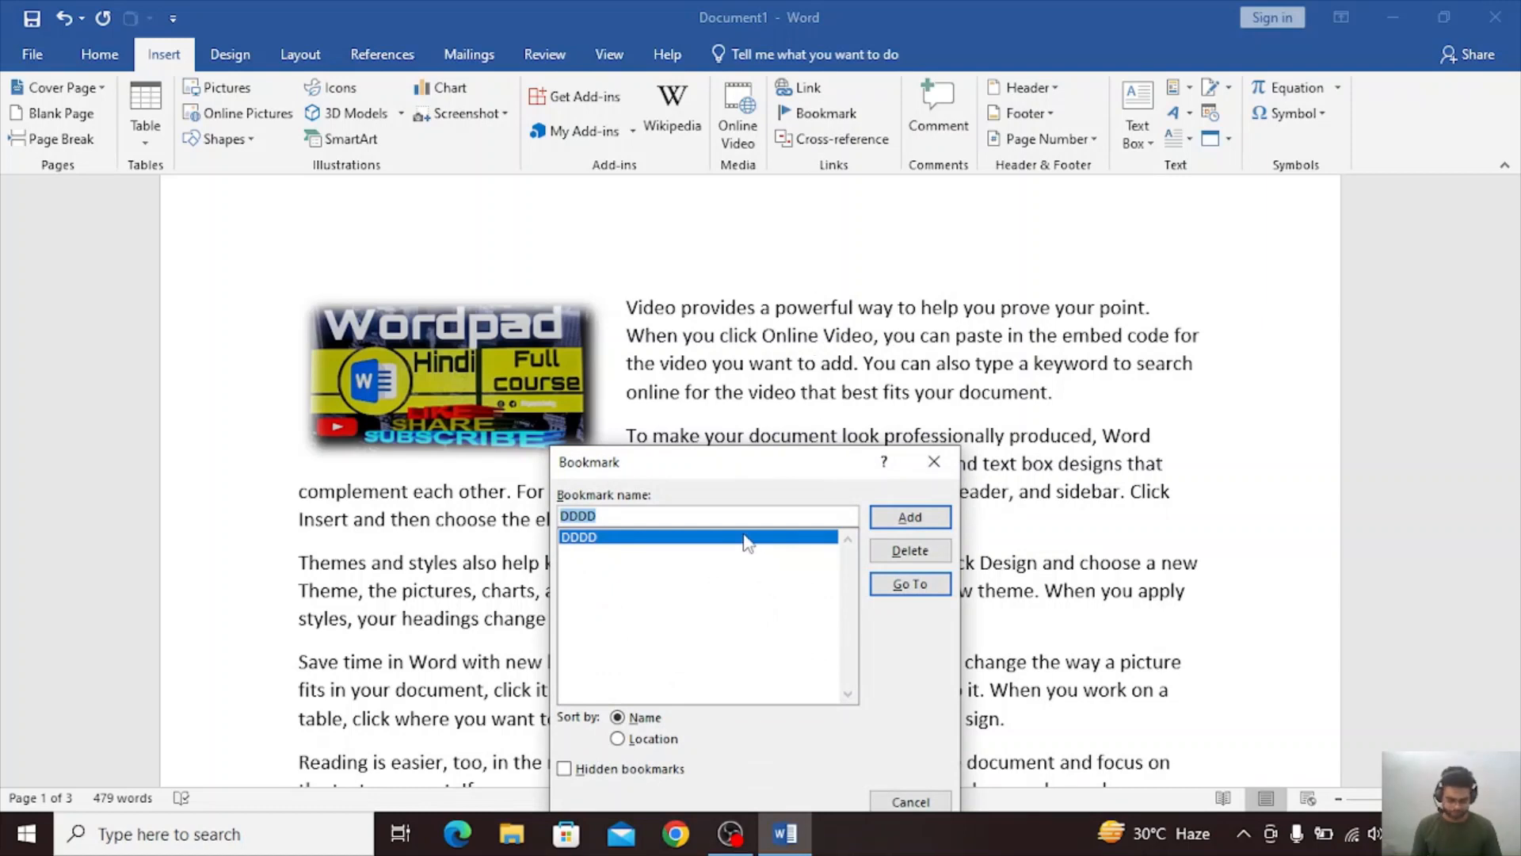
key("BackSpace")
type("F")
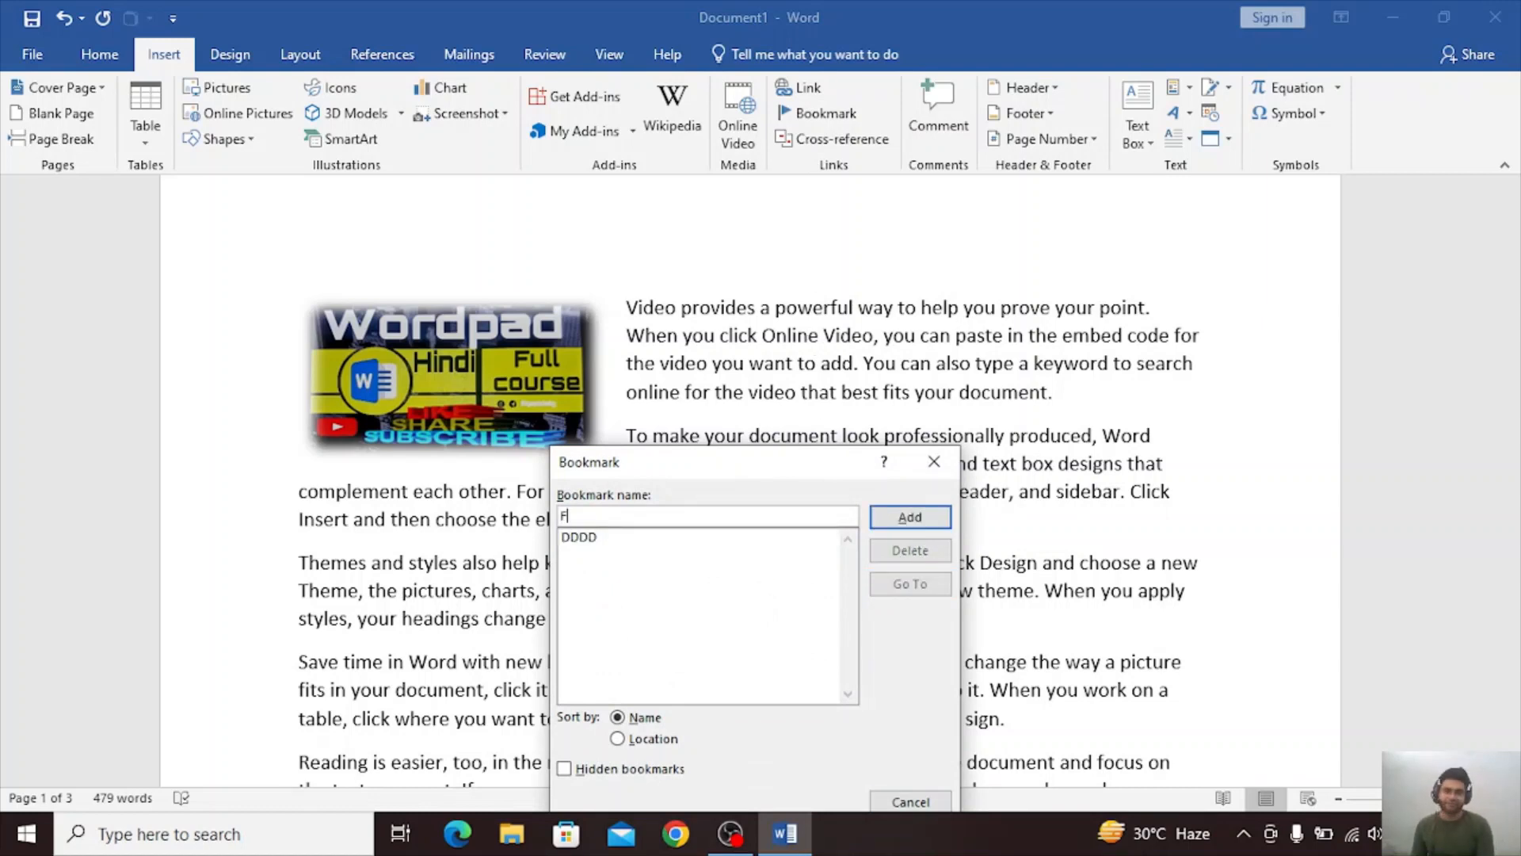
type("FFF")
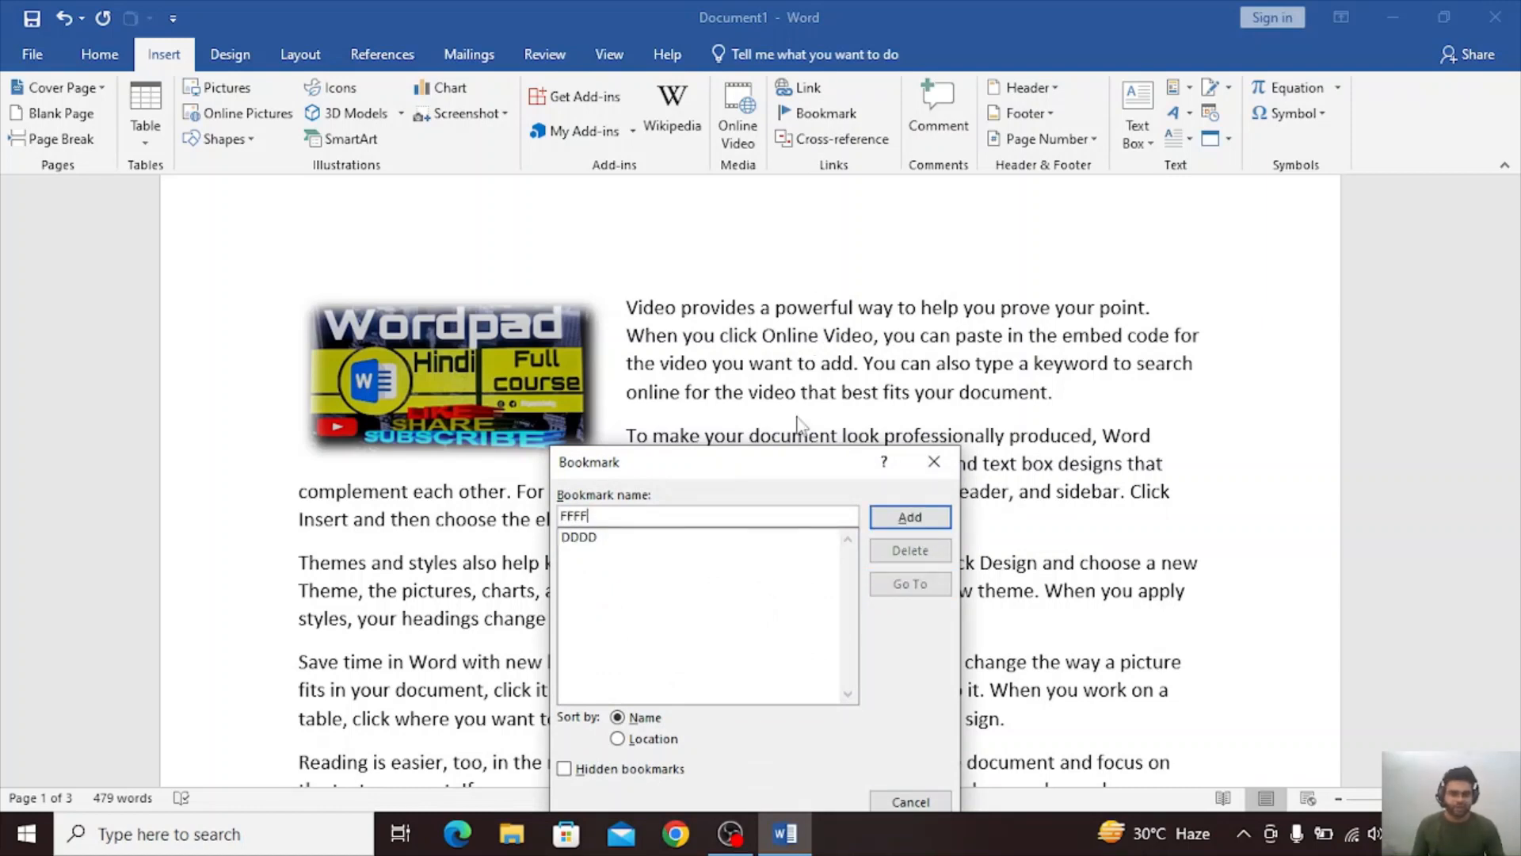
left_click(938, 515)
Add a bookmark named SSSS at the start of the first page's "Save time in Word" paragraph.
scroll(935, 530, "down", 3)
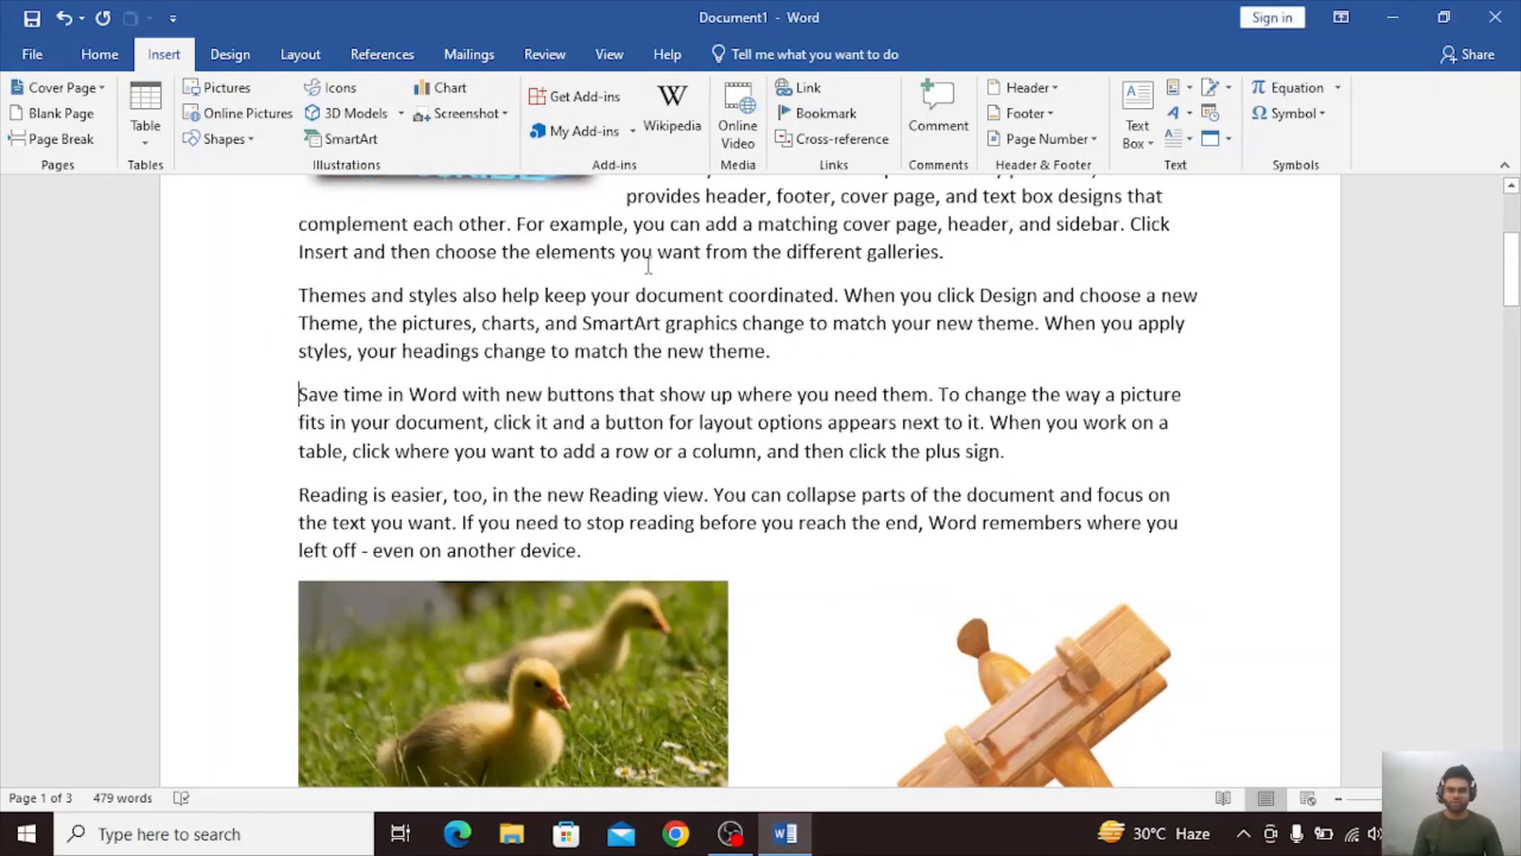
left_click(817, 114)
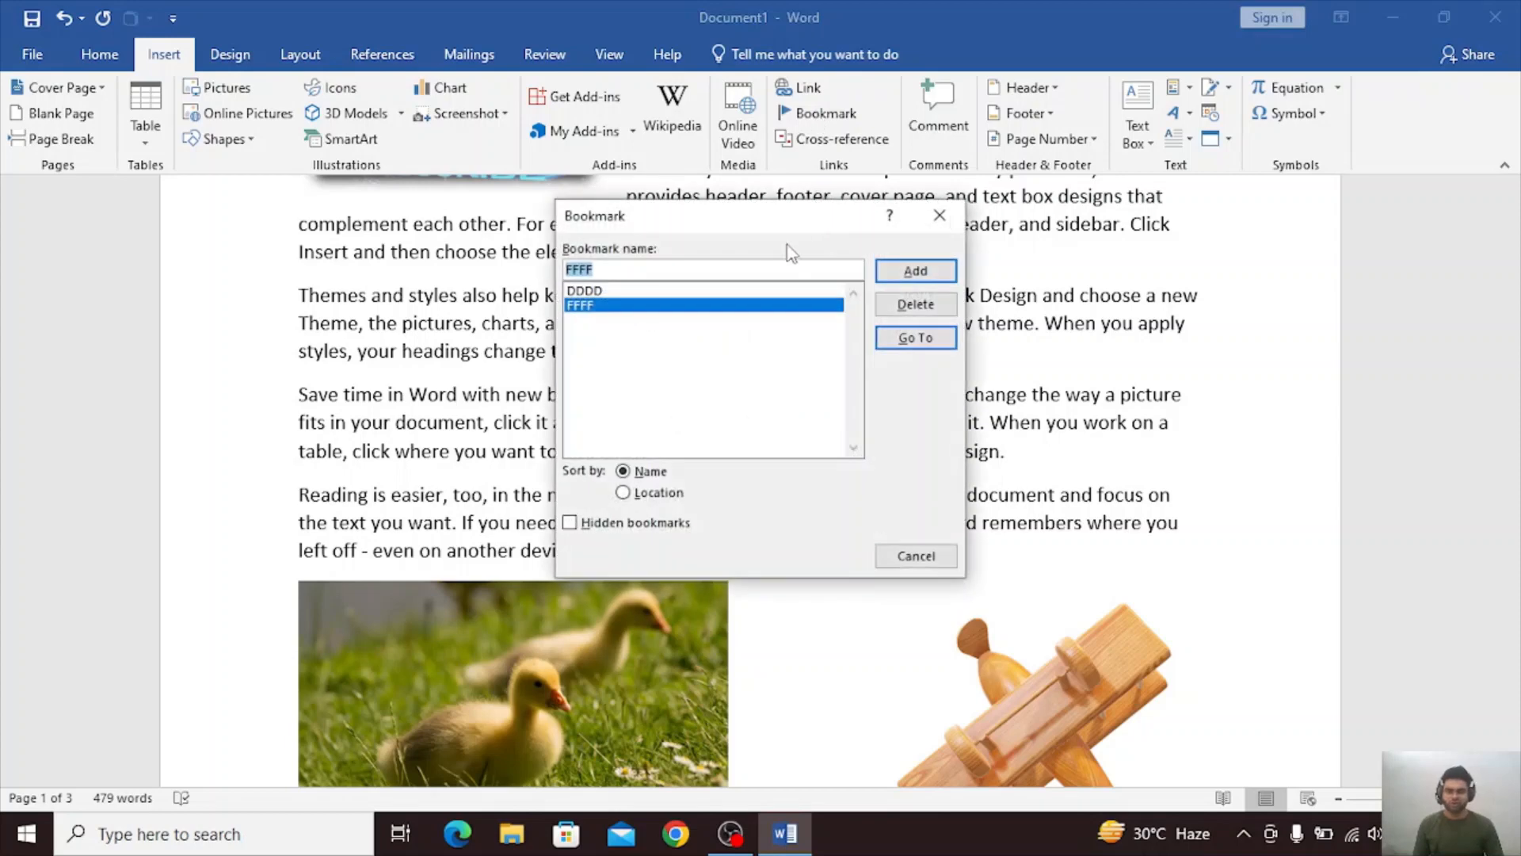
type("SSSS")
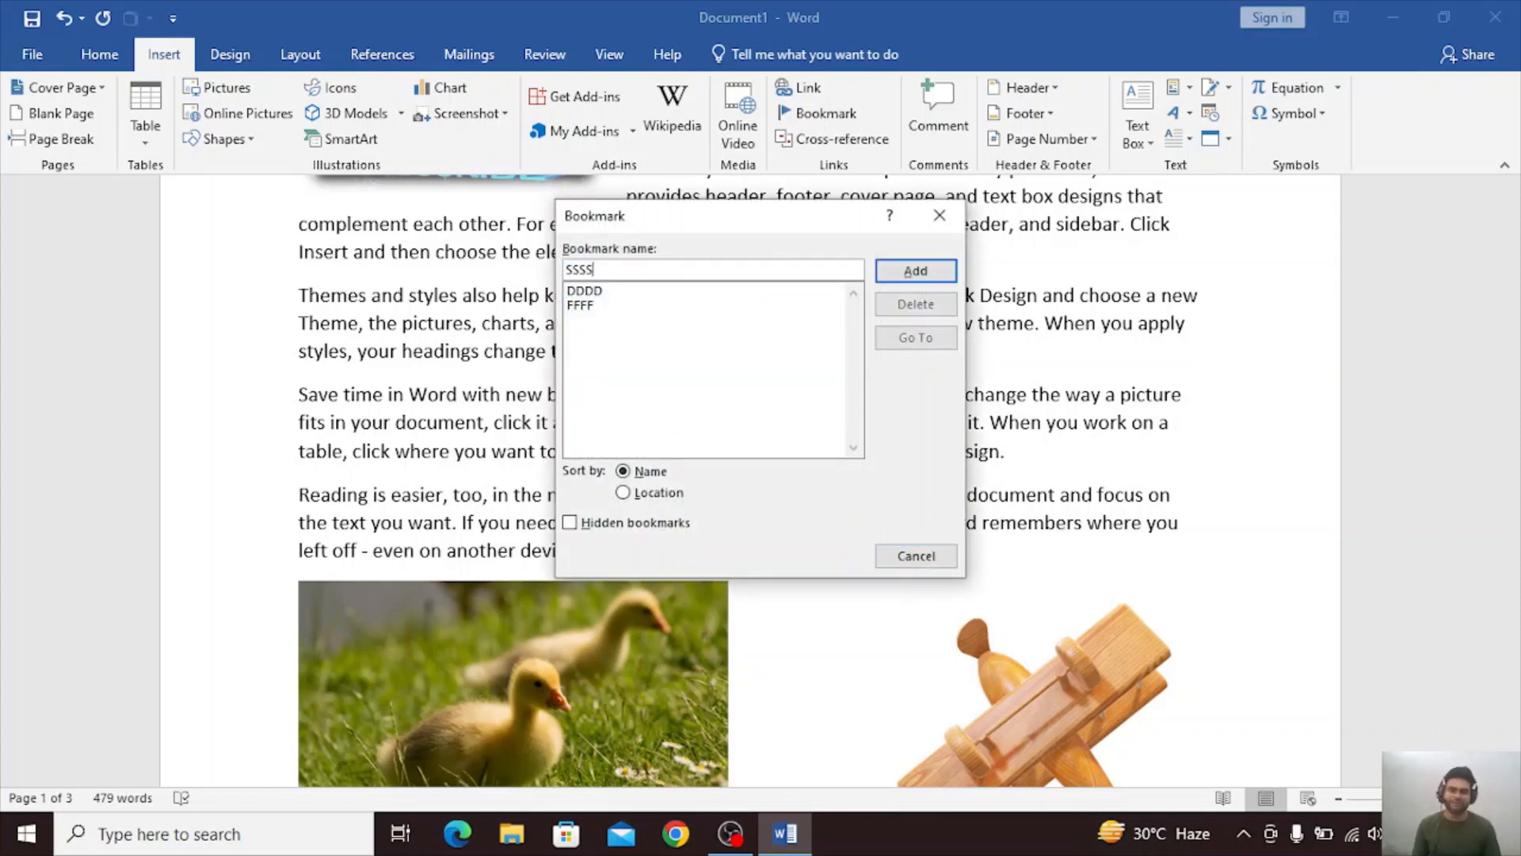
left_click(916, 271)
Add a bookmark named LLL at the end of the dinesh.html.txt file link on page 3.
scroll(977, 288, "down", 10)
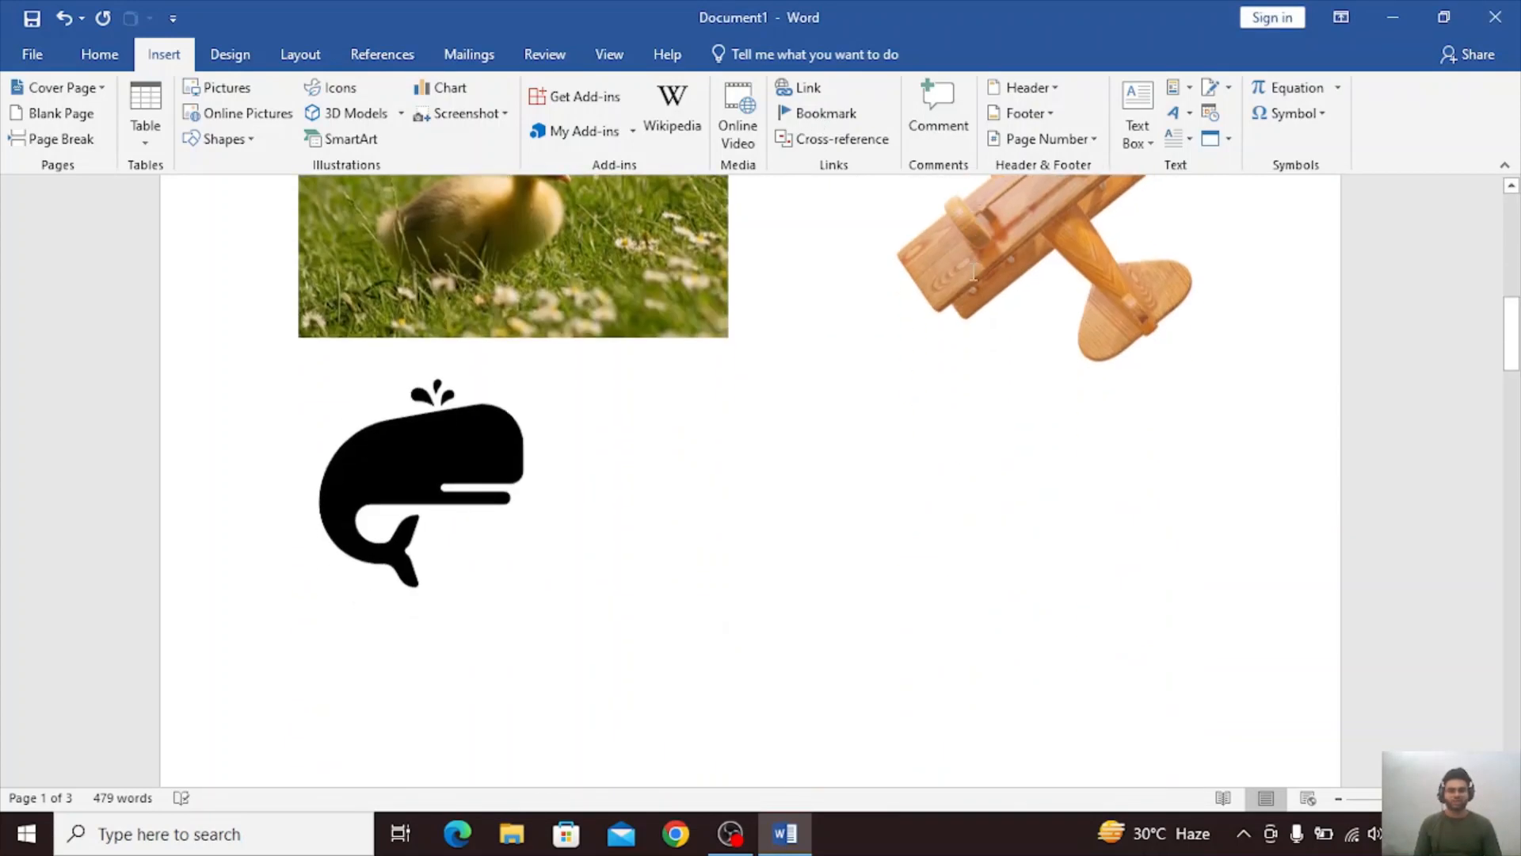
scroll(977, 288, "down", 5)
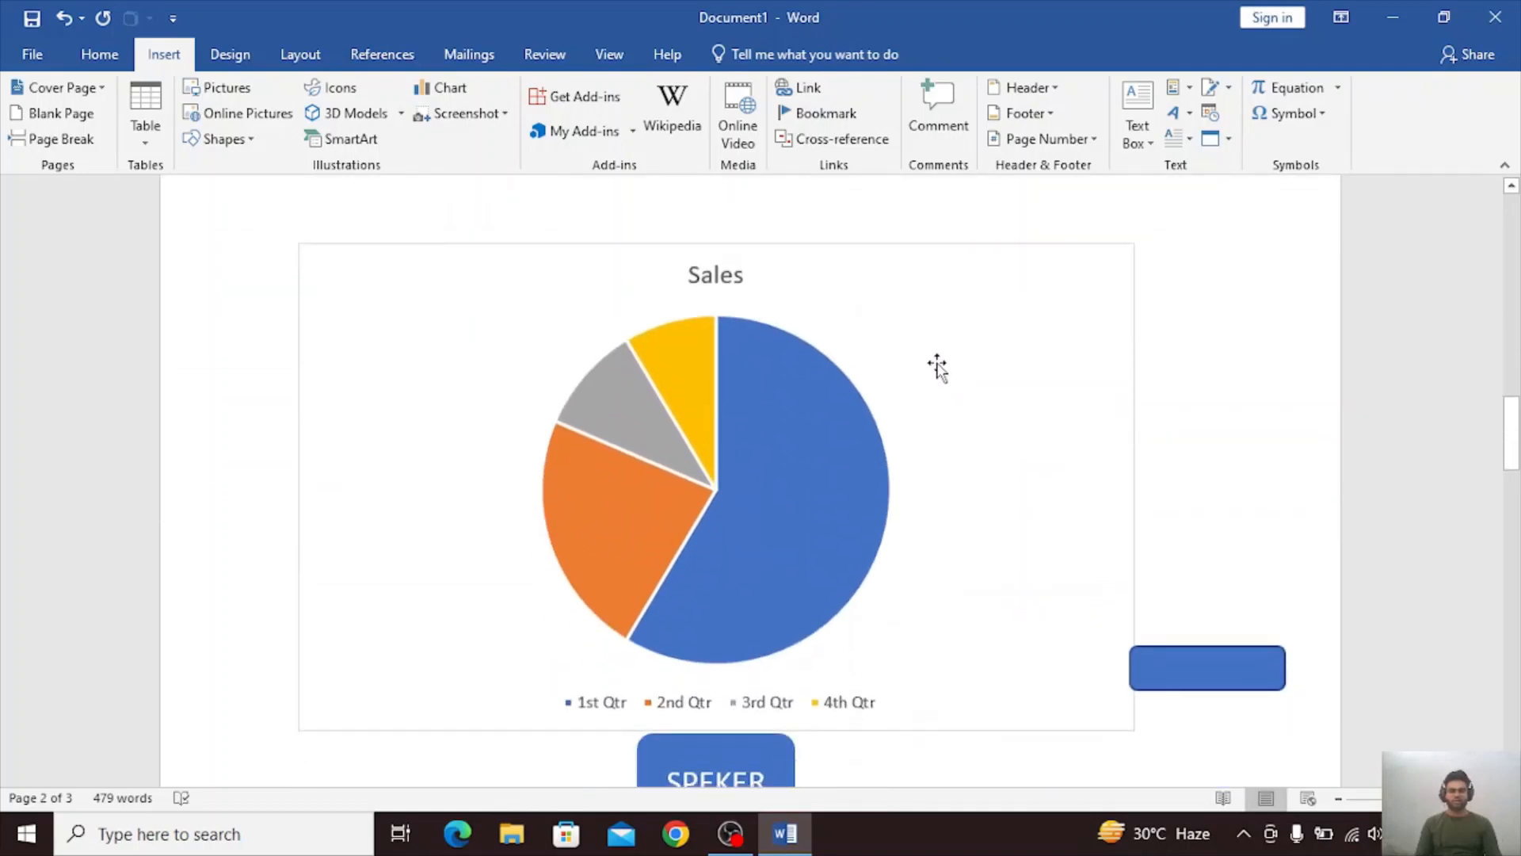
left_click(975, 358)
left_click(1232, 386)
scroll(1105, 372, "down", 15)
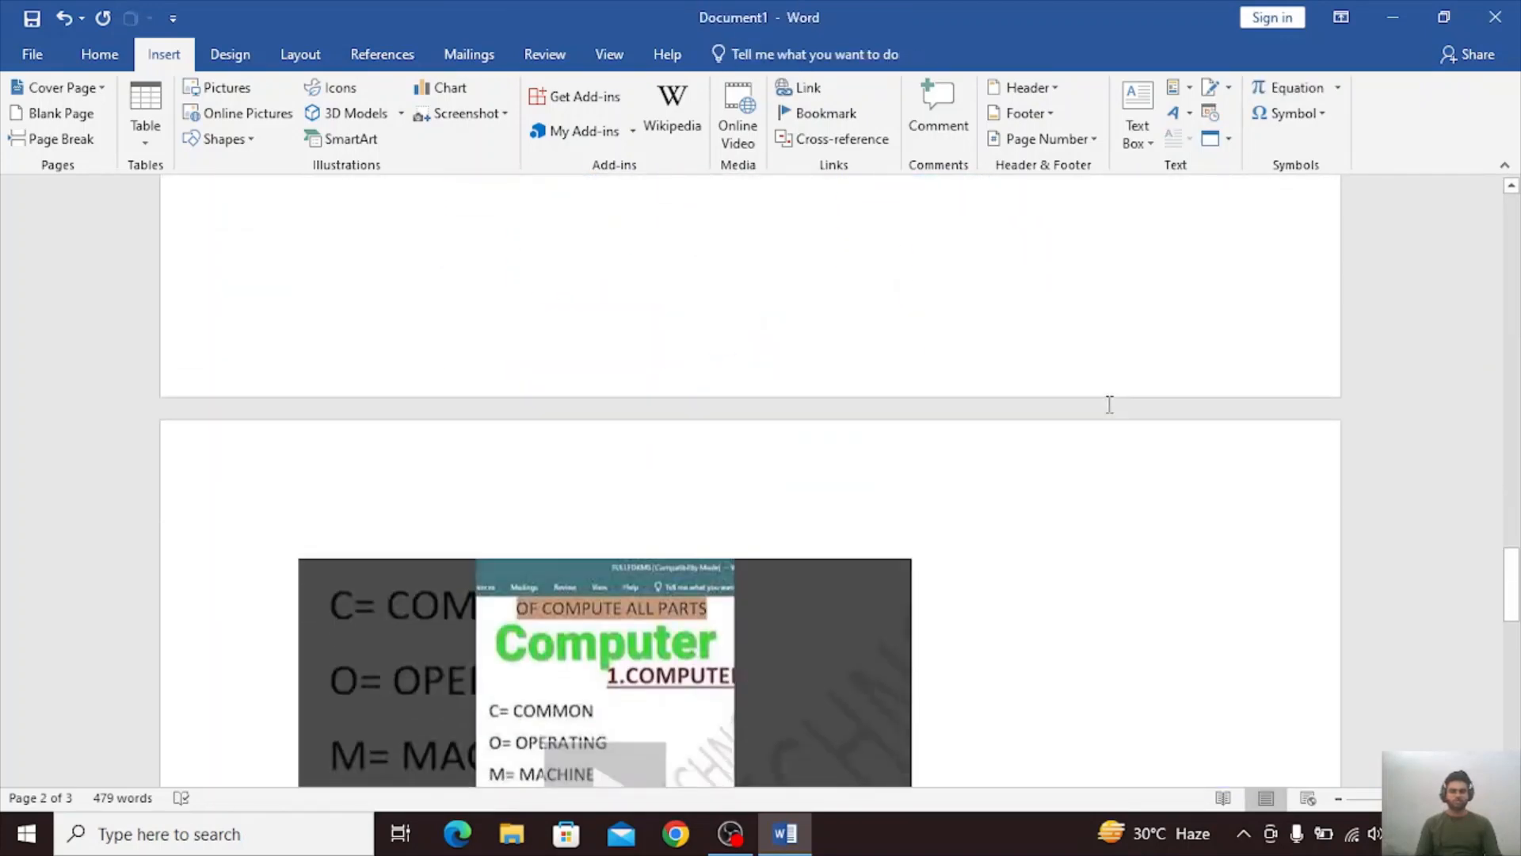
scroll(1110, 405, "down", 10)
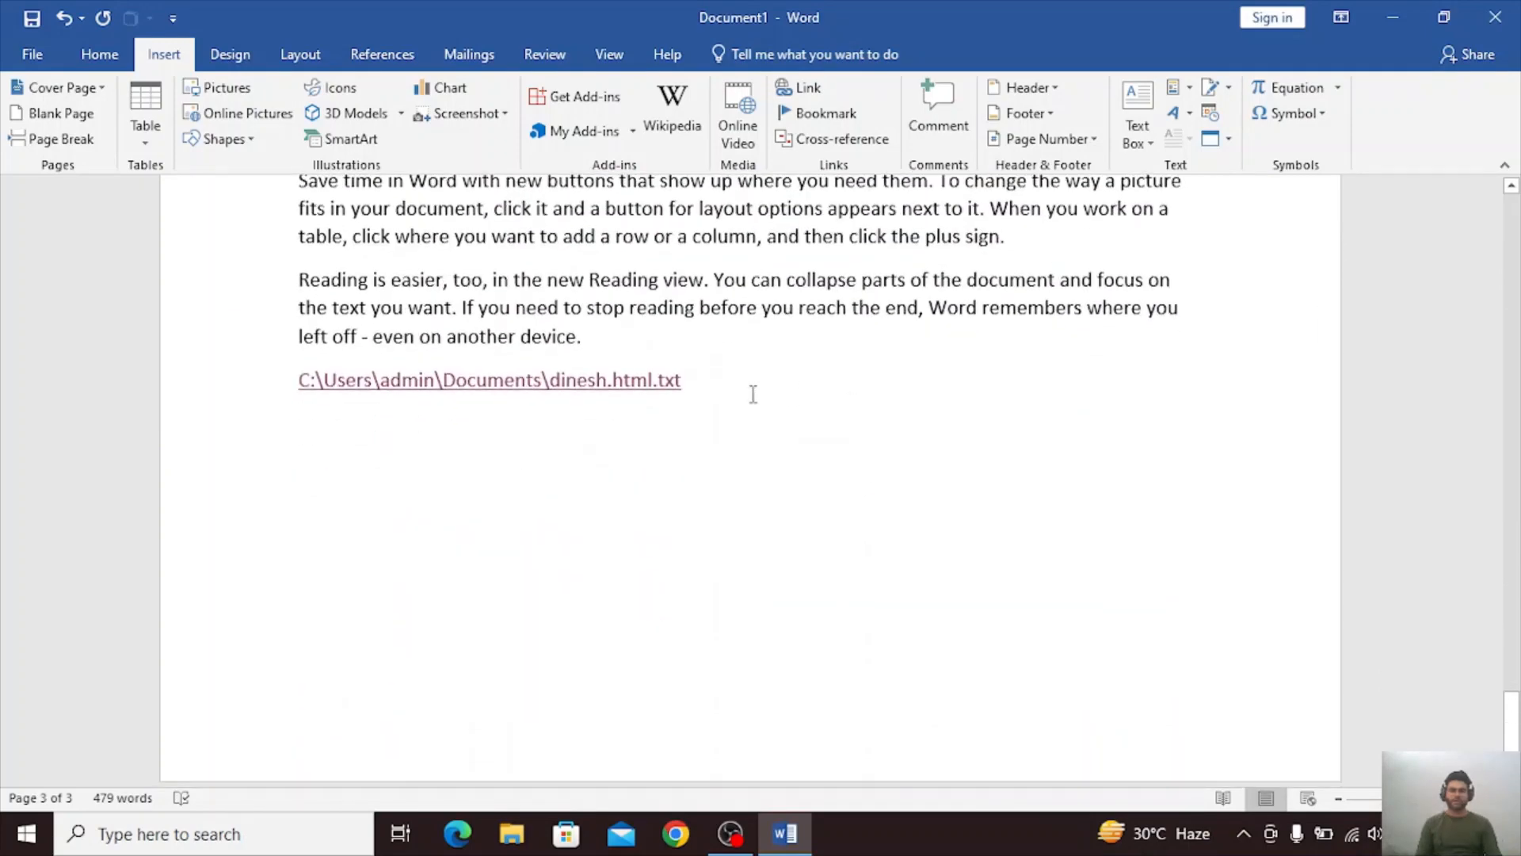
left_click(744, 398)
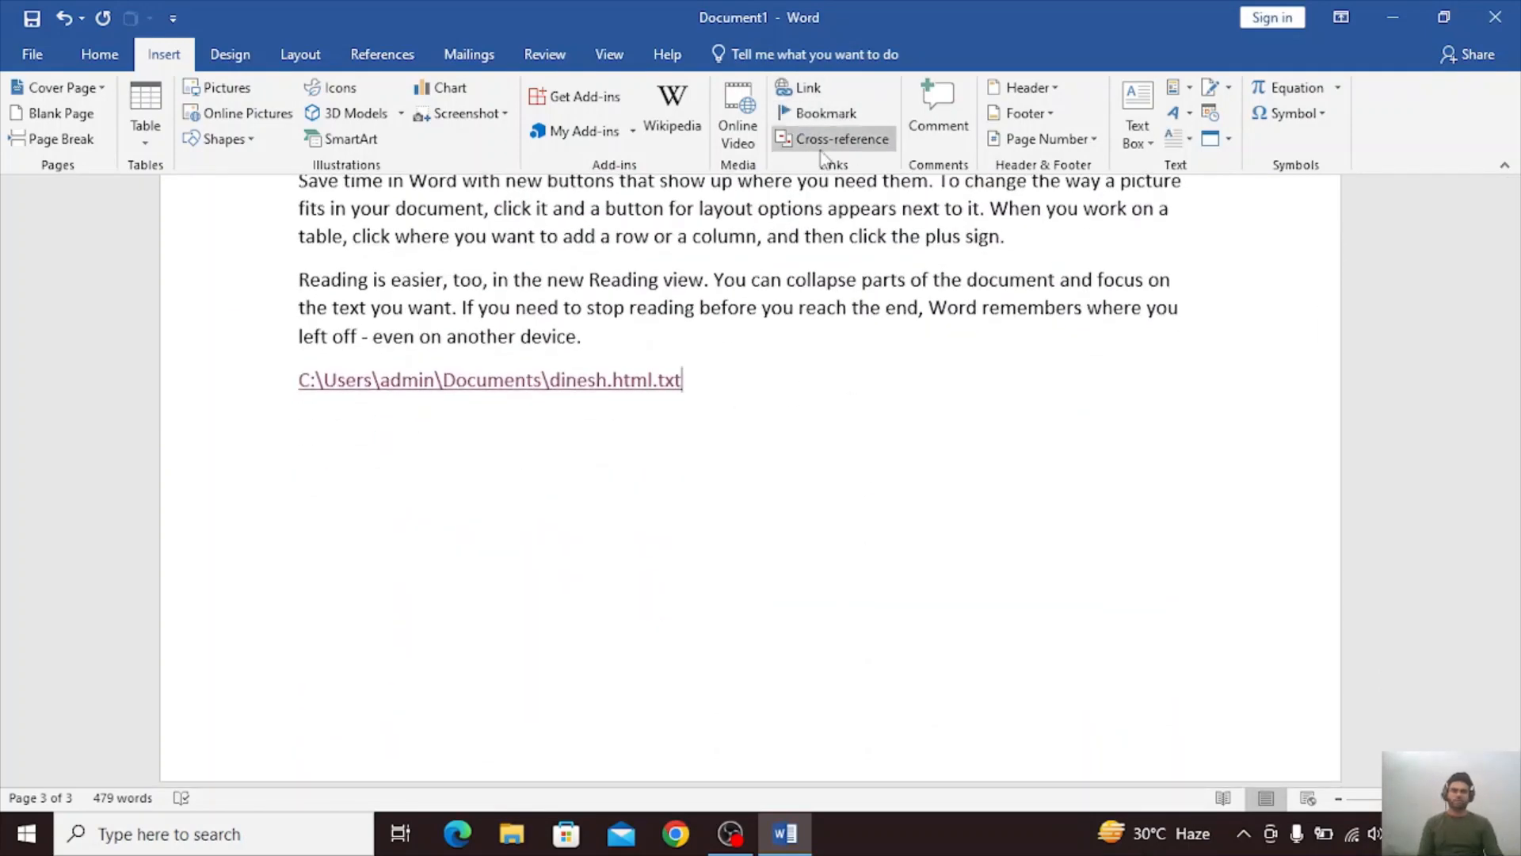
left_click(822, 123)
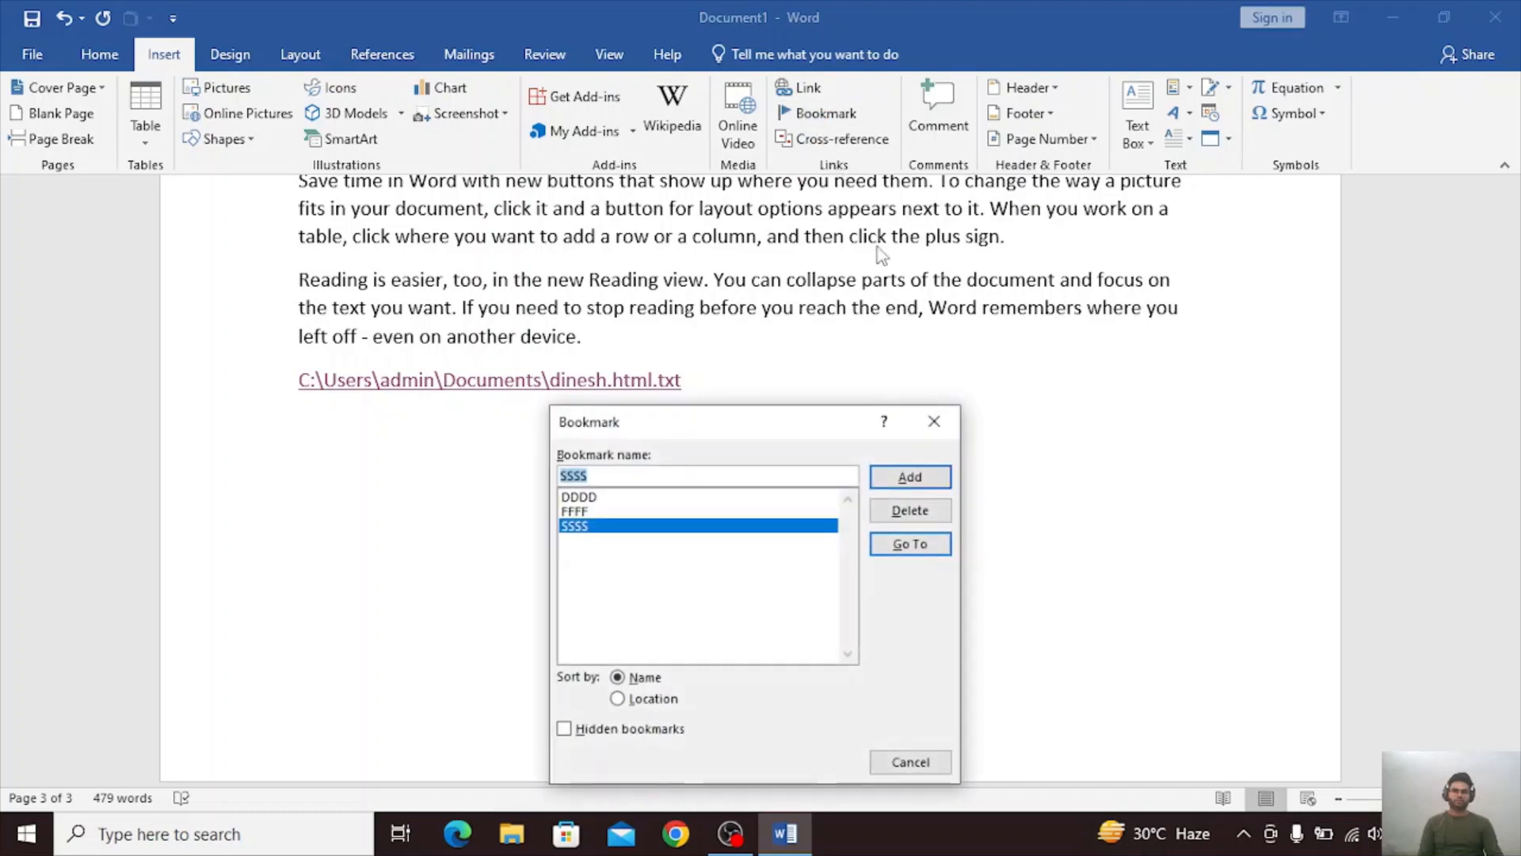
key("BackSpace")
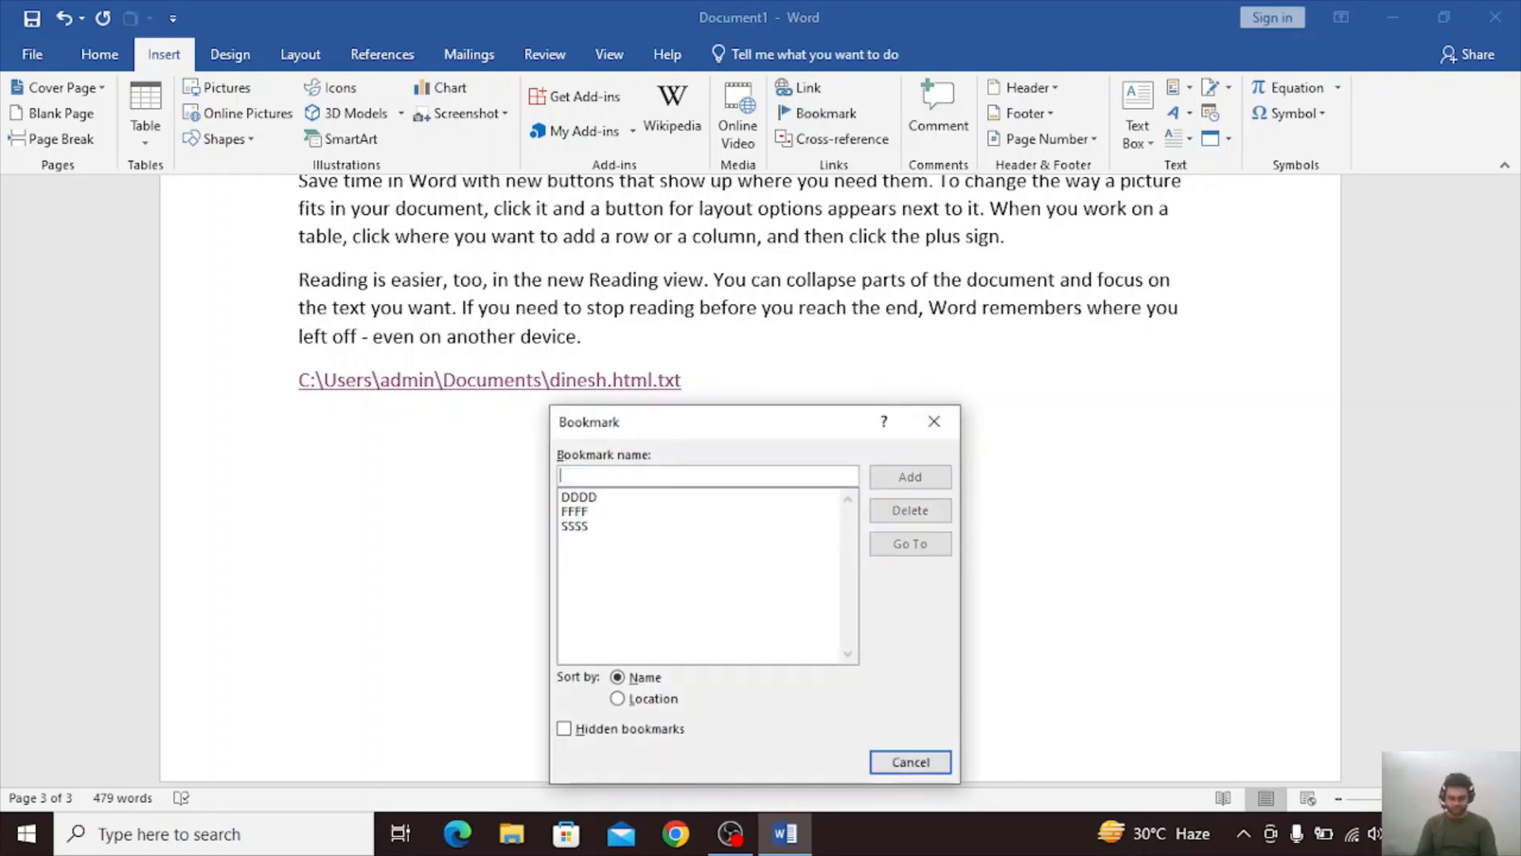
type("LLL;")
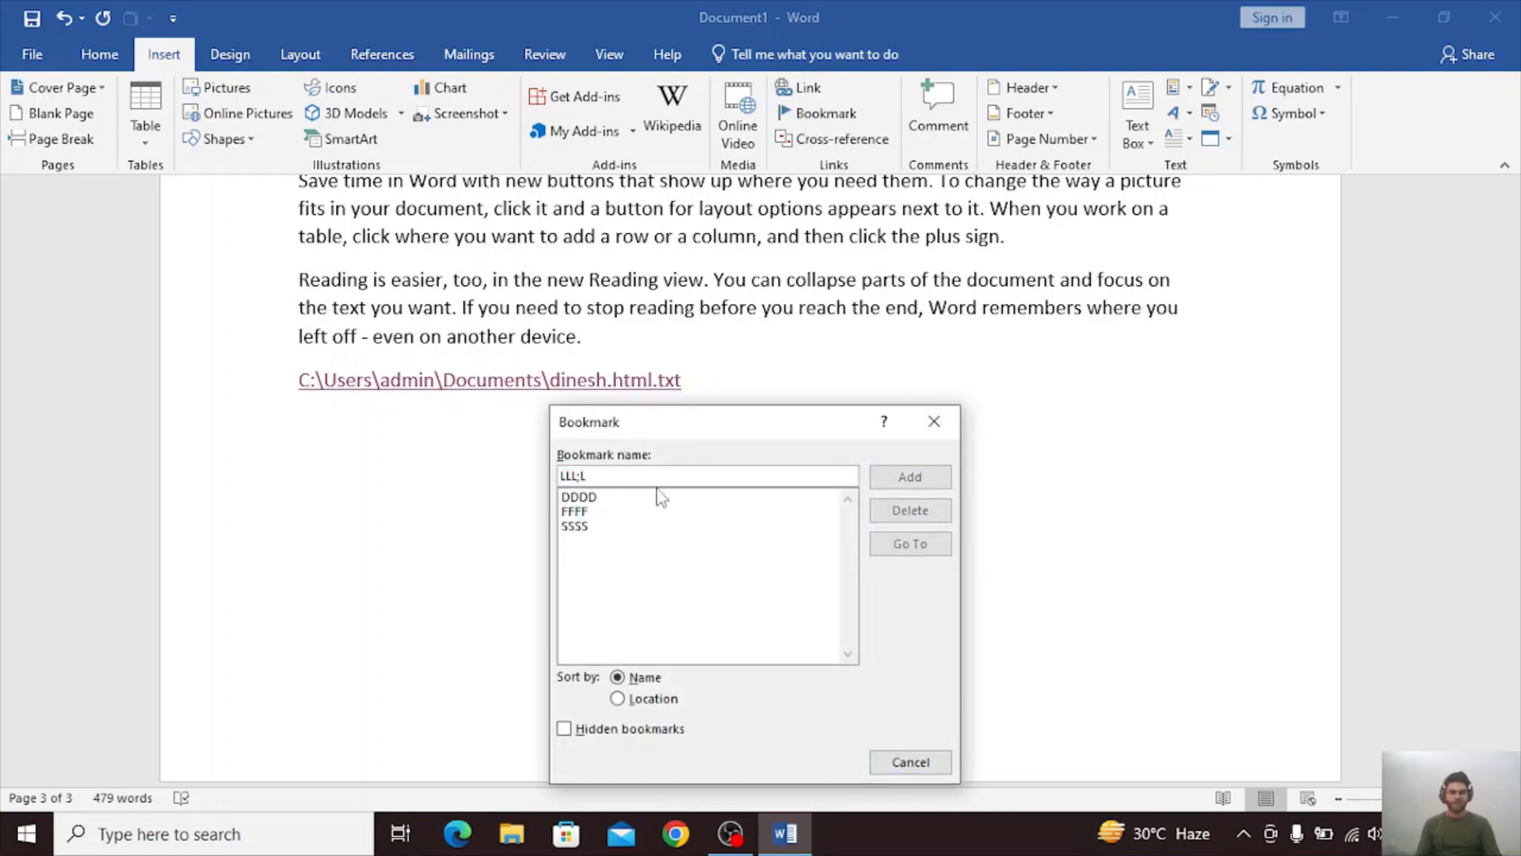
key("BackSpace")
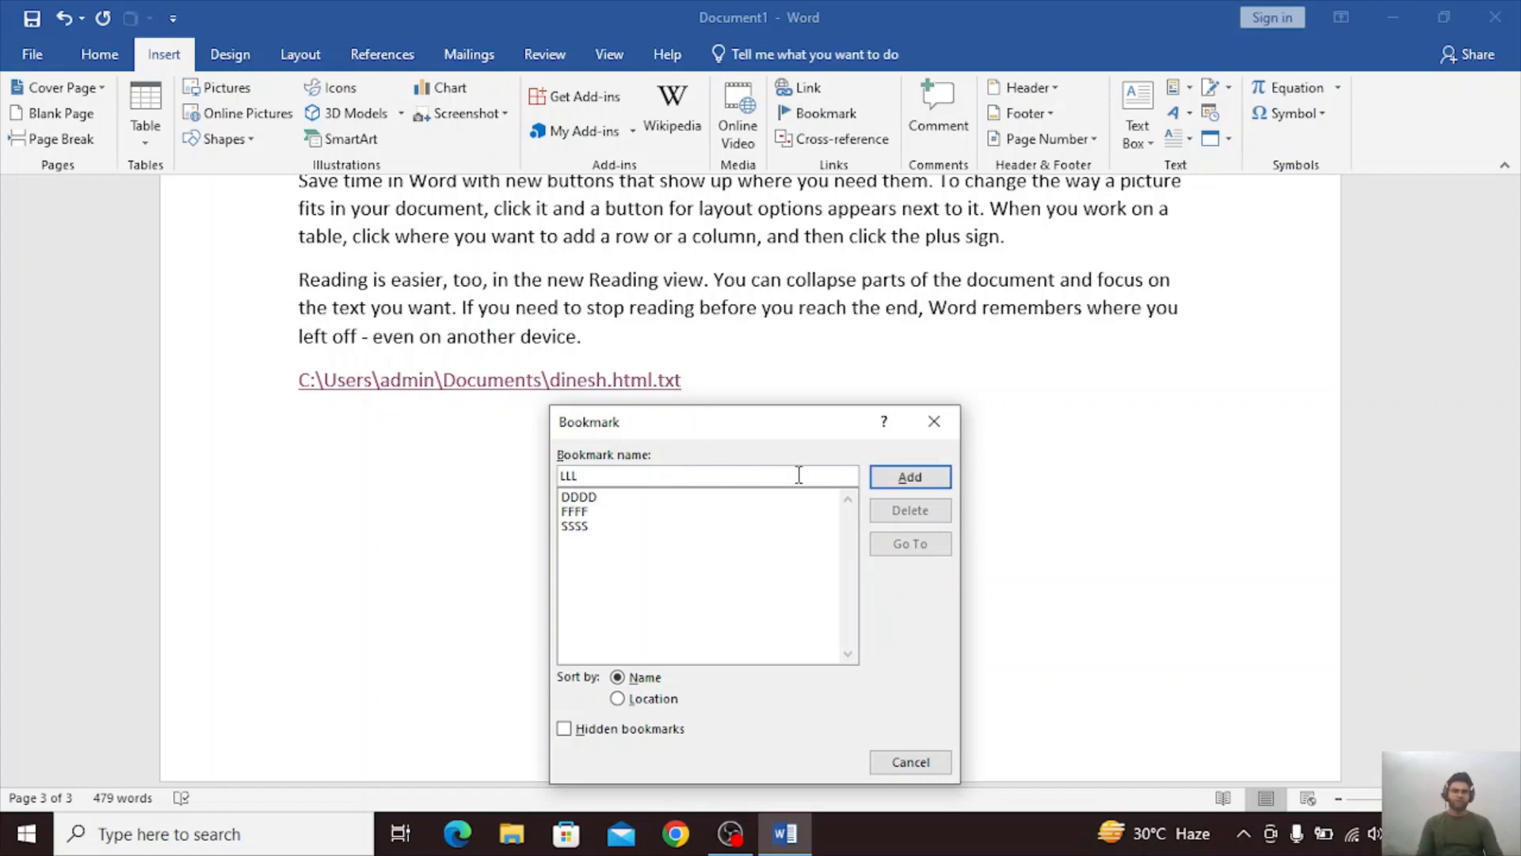
left_click(895, 486)
Copy the body paragraphs under the online video on page 3 and paste them repeatedly after the file link until the document fills nine pages.
scroll(904, 476, "up", 1)
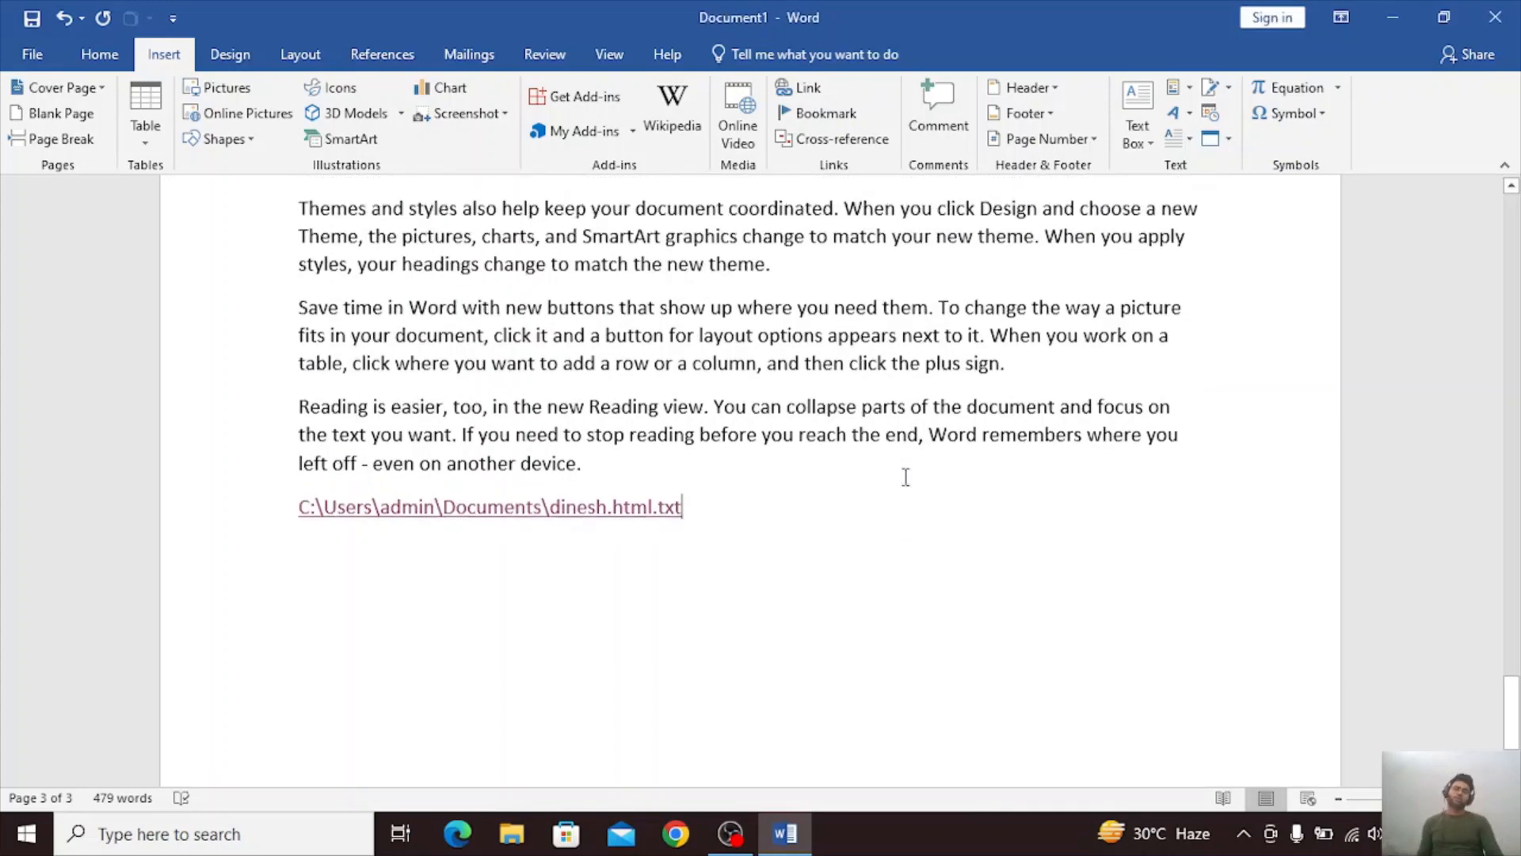
scroll(909, 481, "down", 1)
scroll(909, 481, "up", 5)
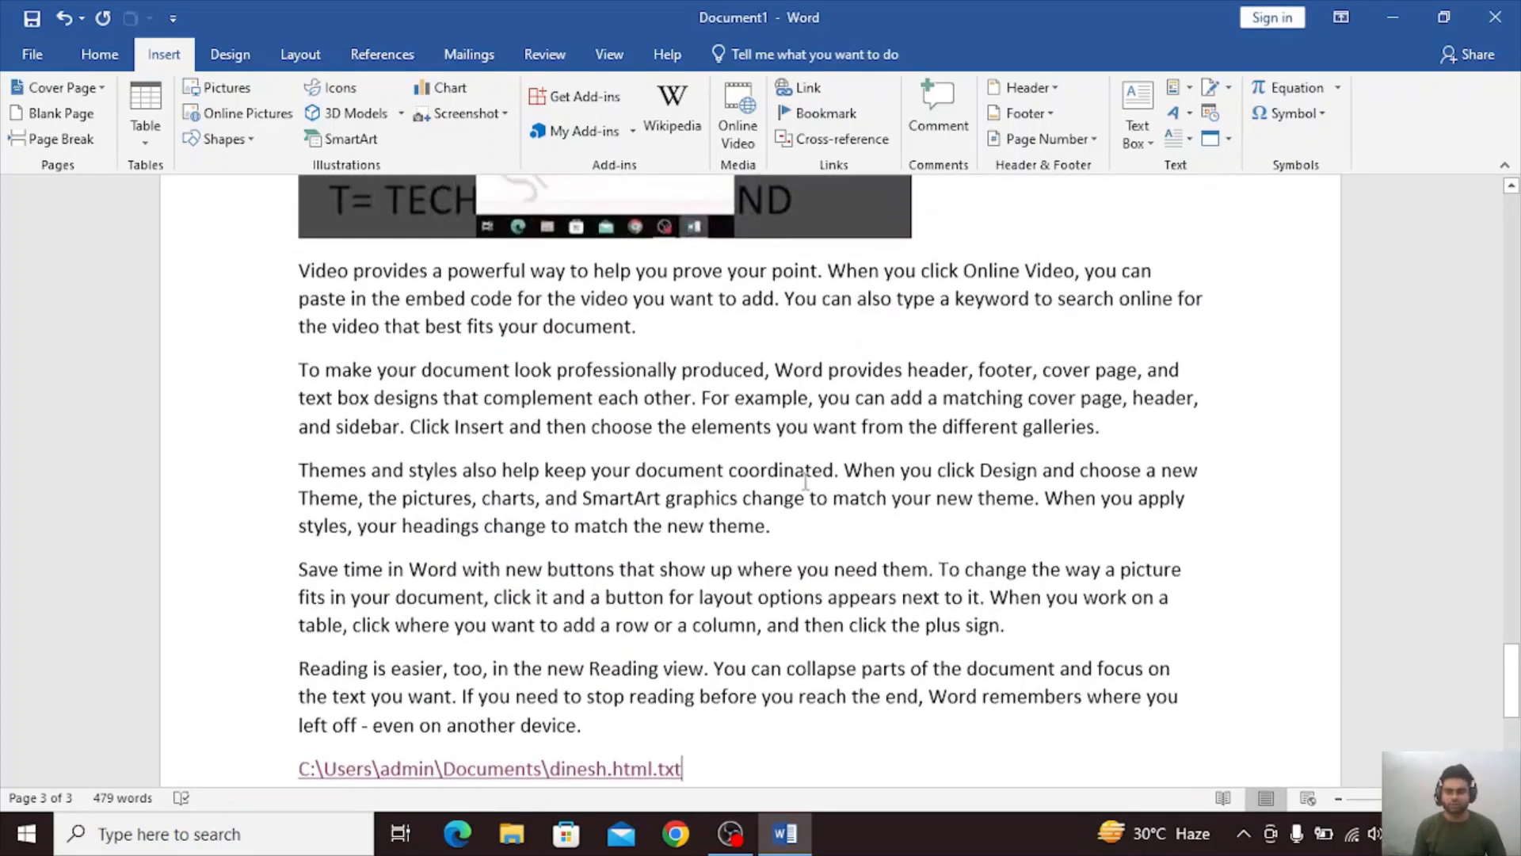
left_click_drag(294, 285, 717, 742)
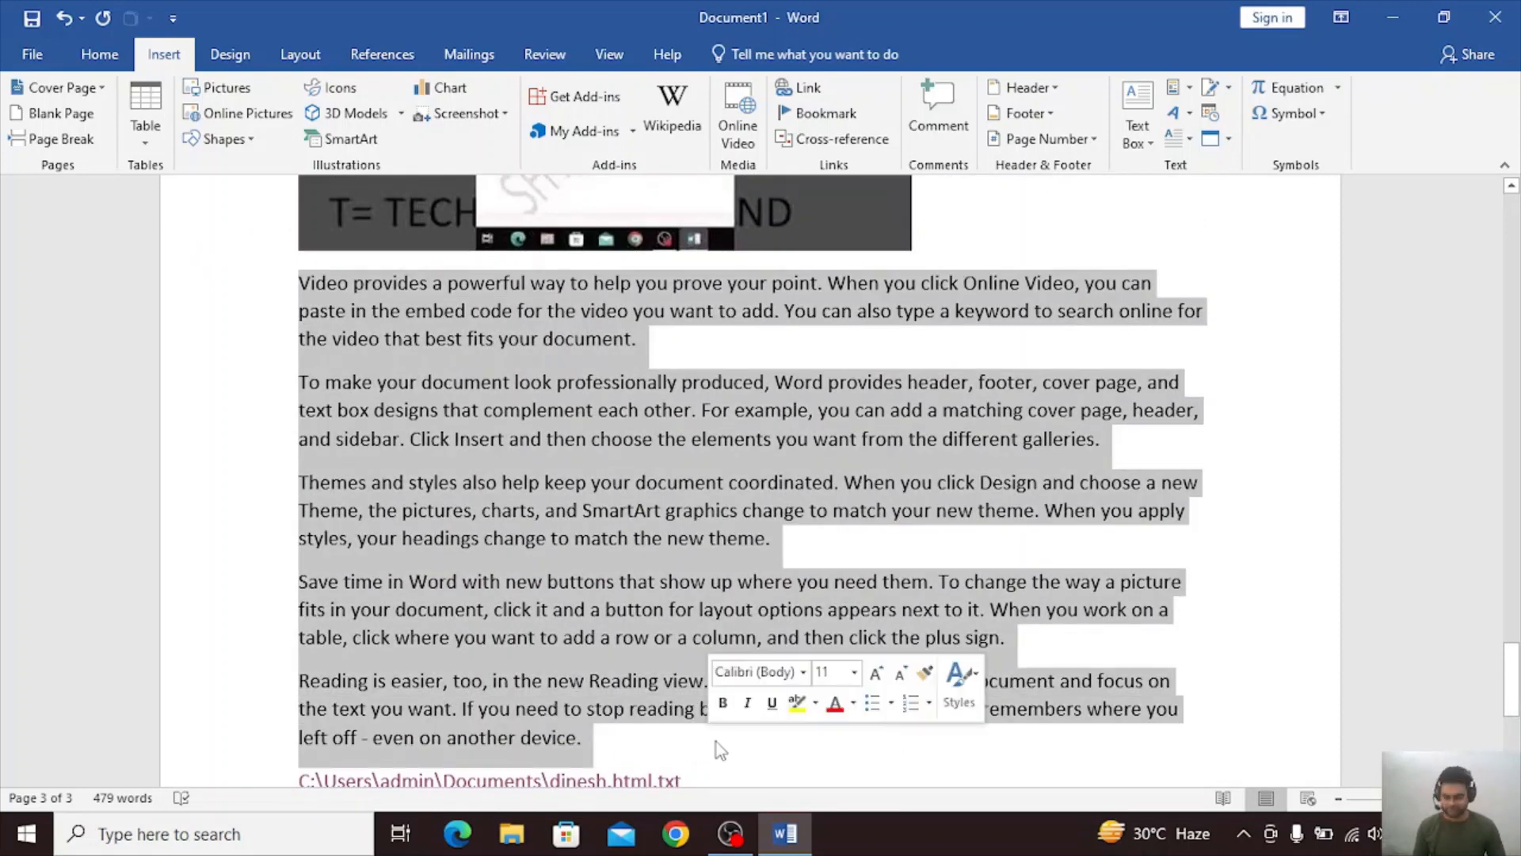
left_click(724, 781)
key("ctrl+z")
key("ctrl+z")
key("ctrl+z")
key("ctrl+z")
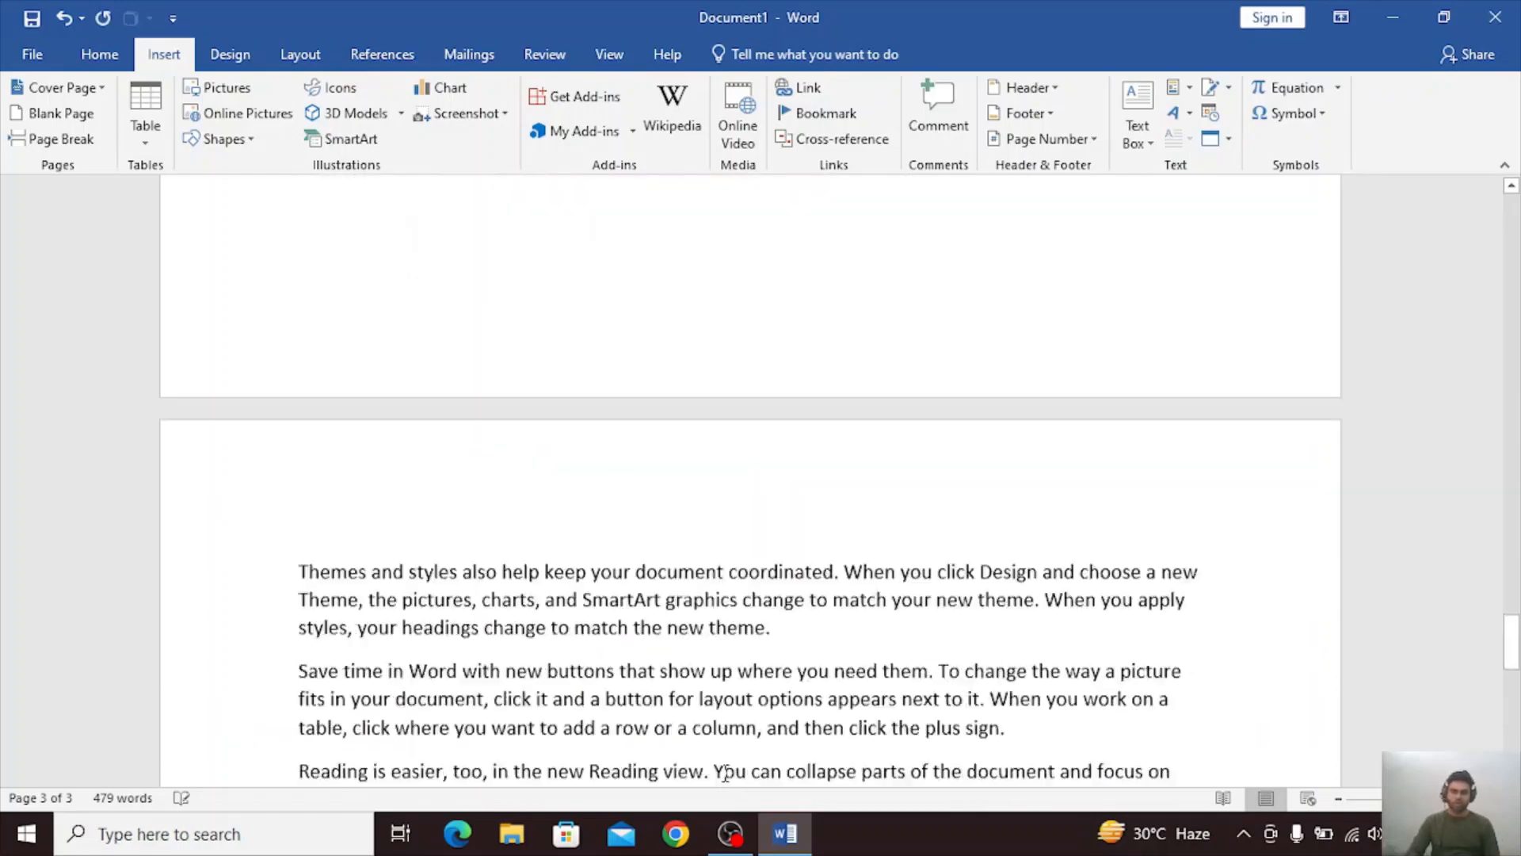
key("ctrl+v")
key("ctrl+v")
key("ctrl+v")
key("ctrl+v")
key("ctrl+v")
key("ctrl+v")
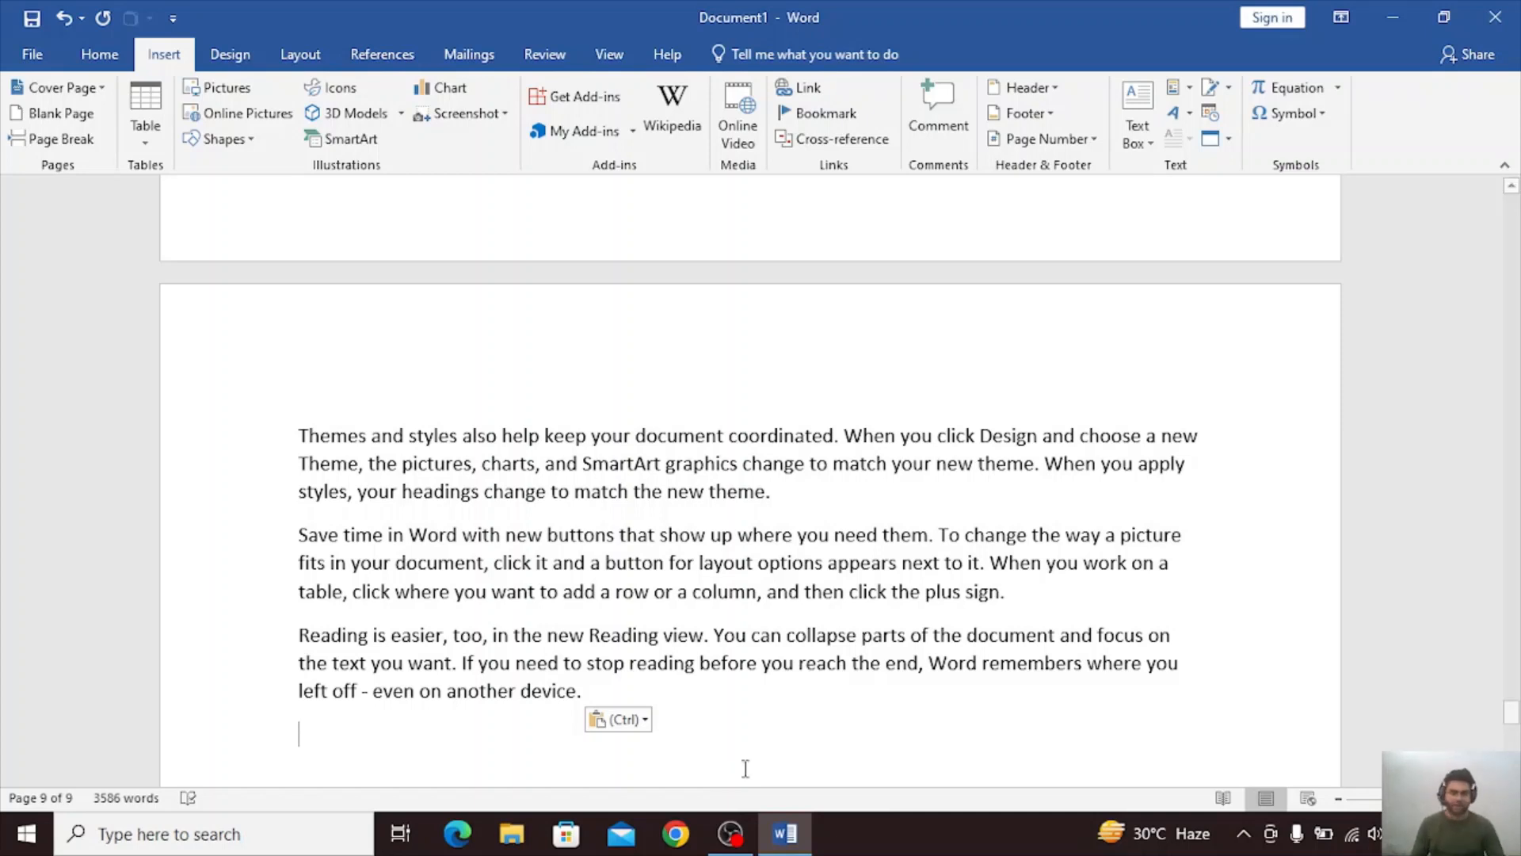
Go from the end of the document to the LLL bookmark, then close the bookmark list.
left_click(812, 119)
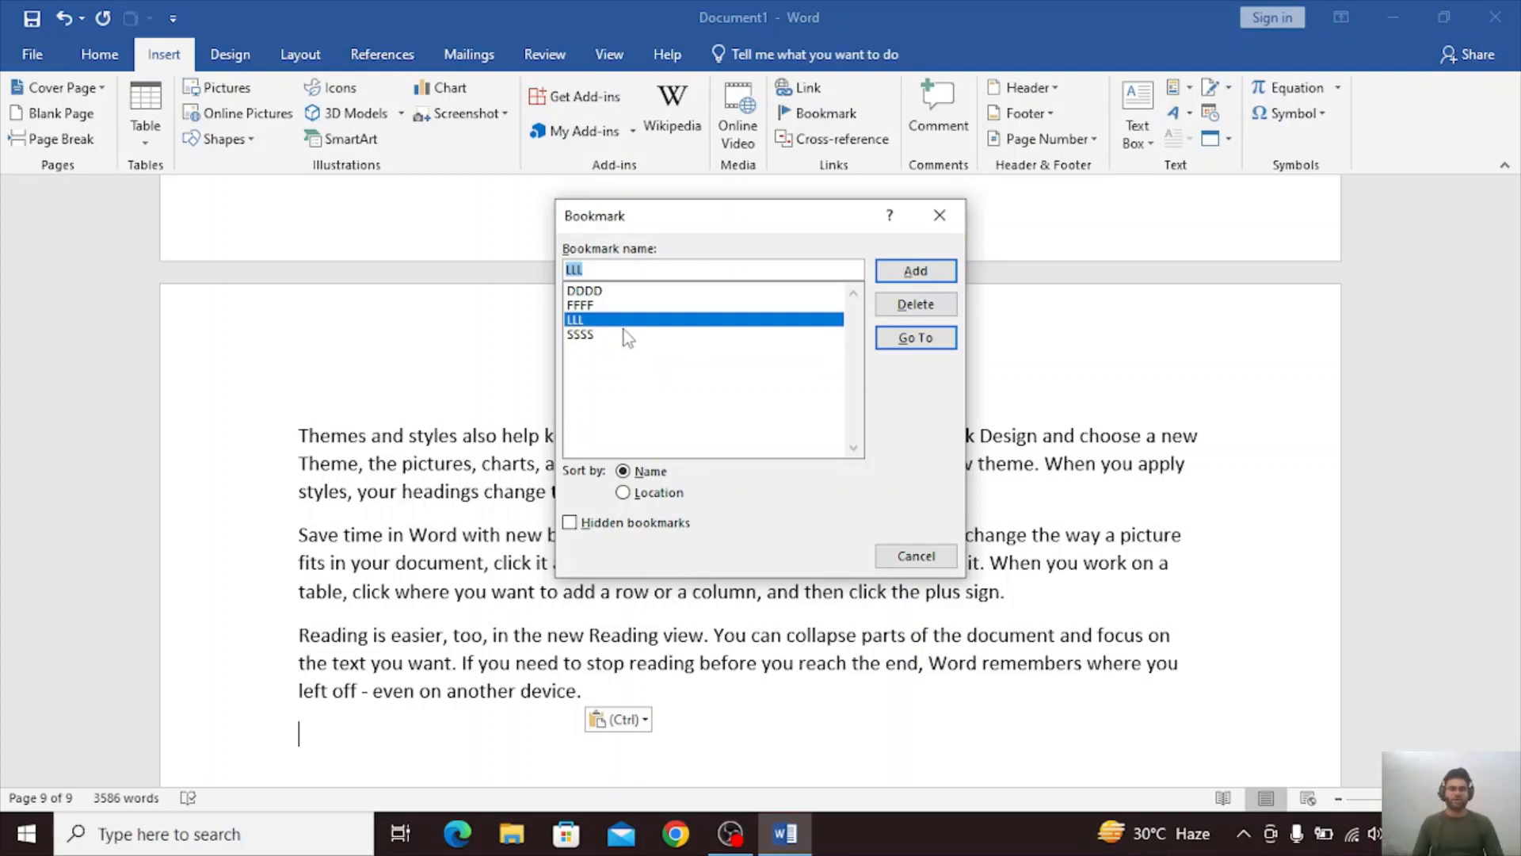
left_click(613, 305)
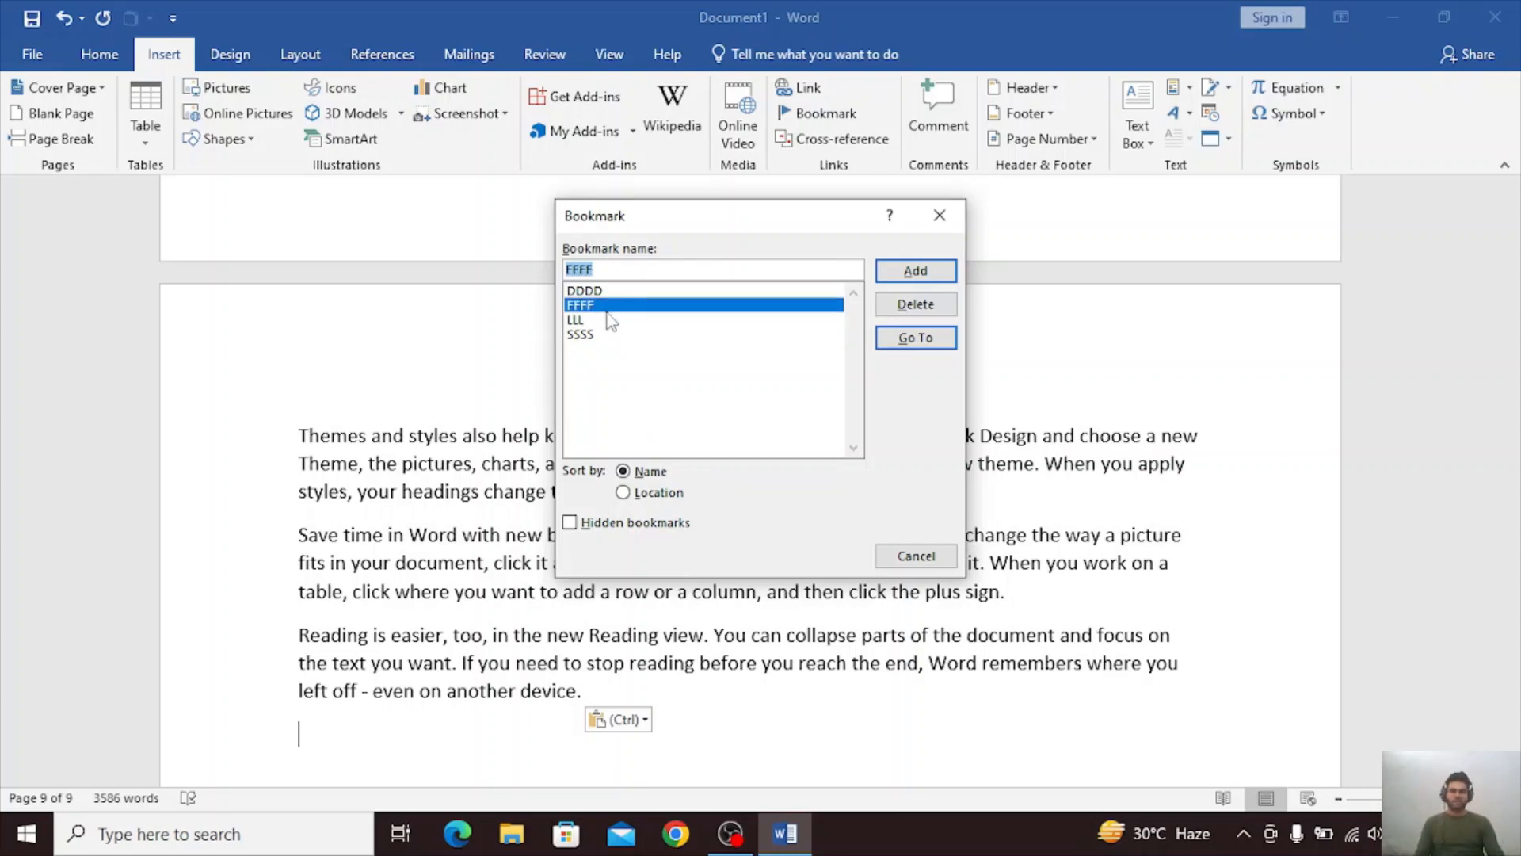
left_click(600, 333)
left_click(601, 320)
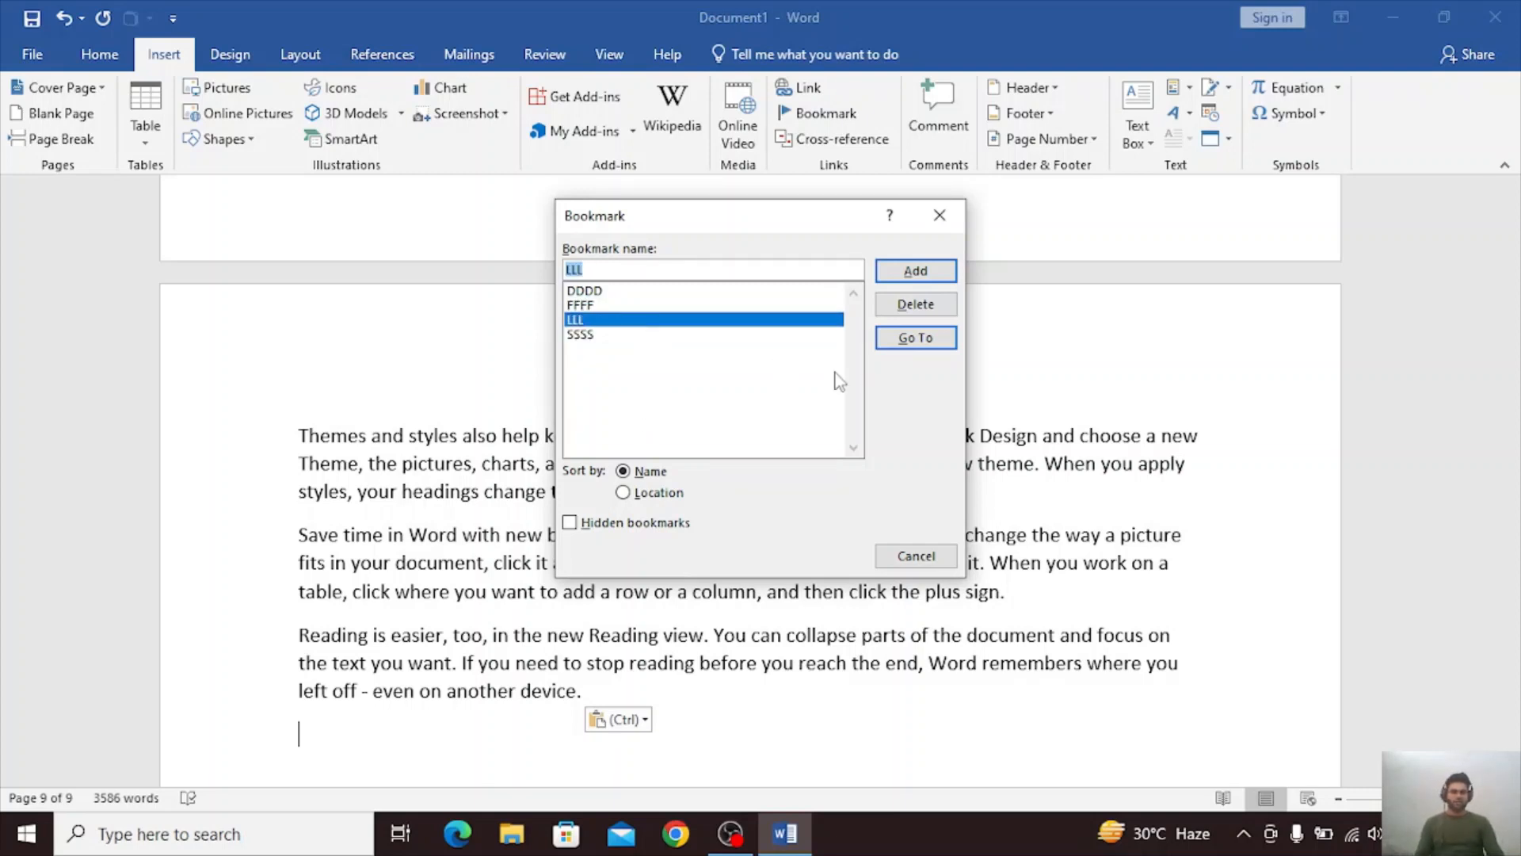
left_click(932, 342)
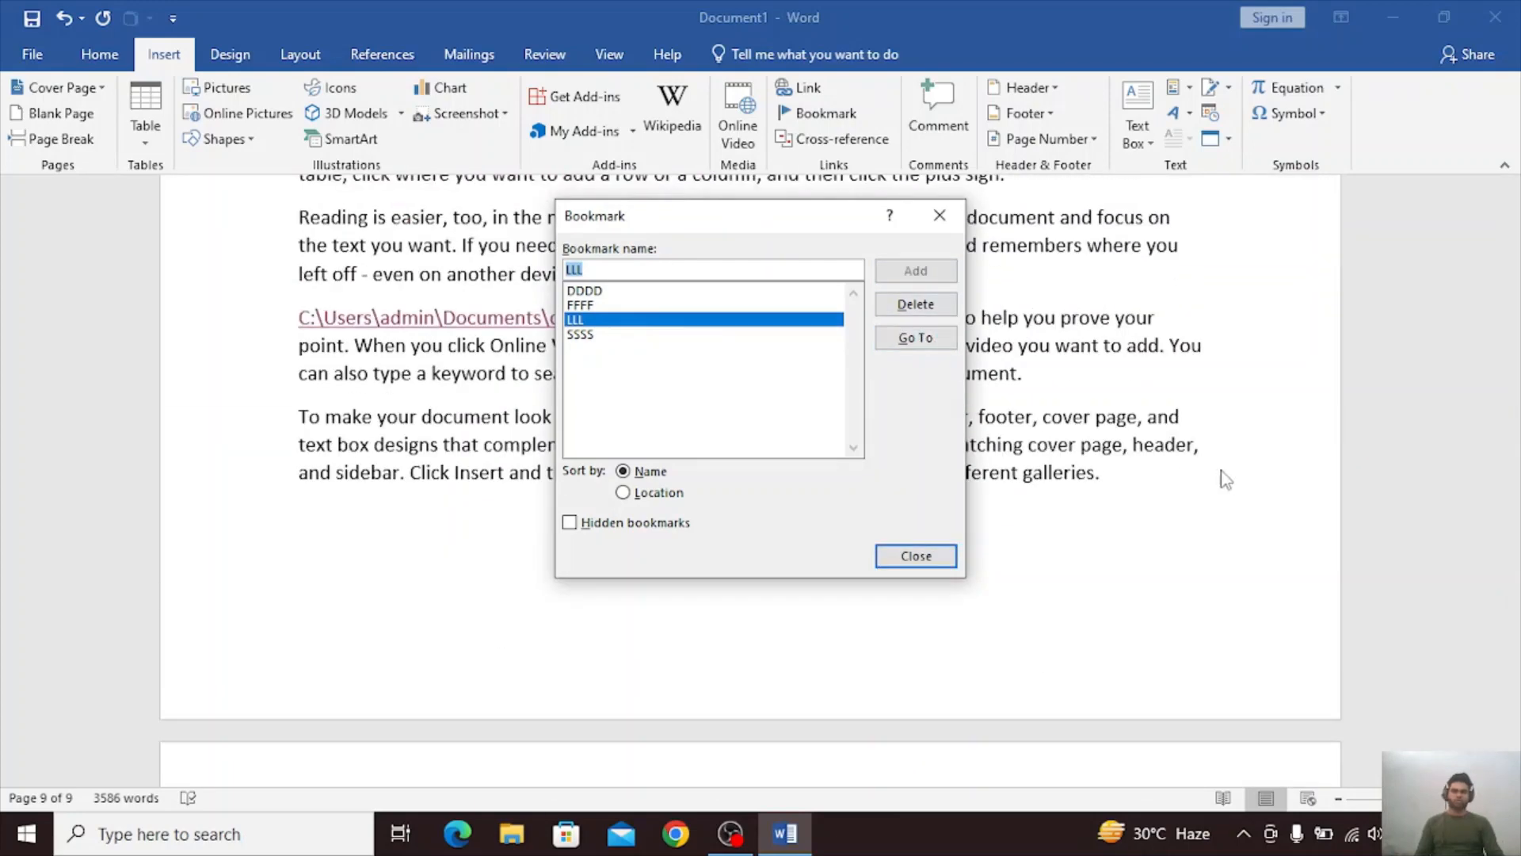
left_click(916, 557)
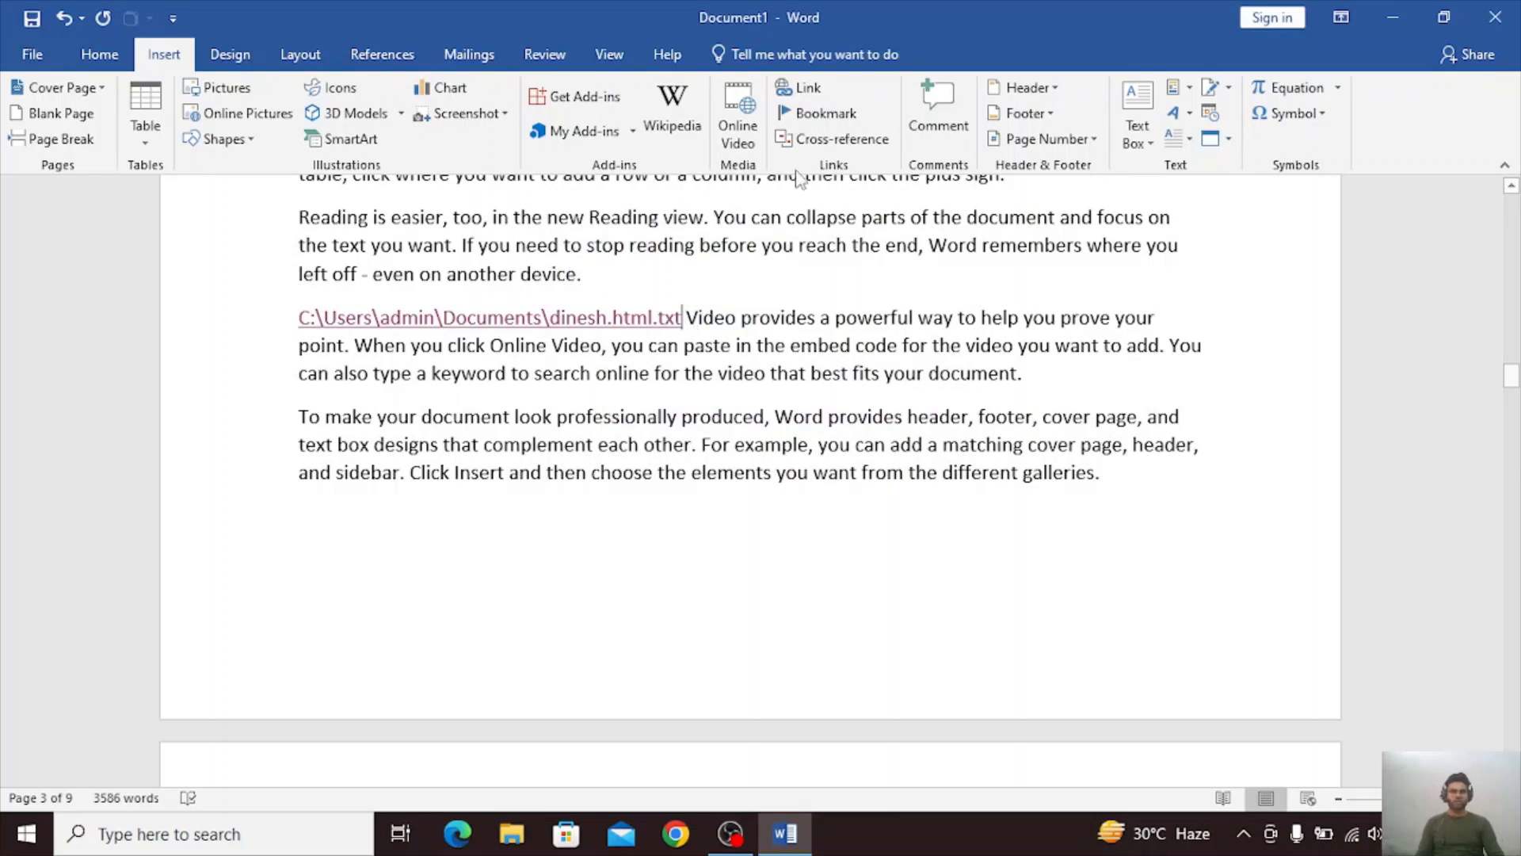
Go to the DDDD bookmark beside the ducklings picture and close the bookmark list.
left_click(824, 113)
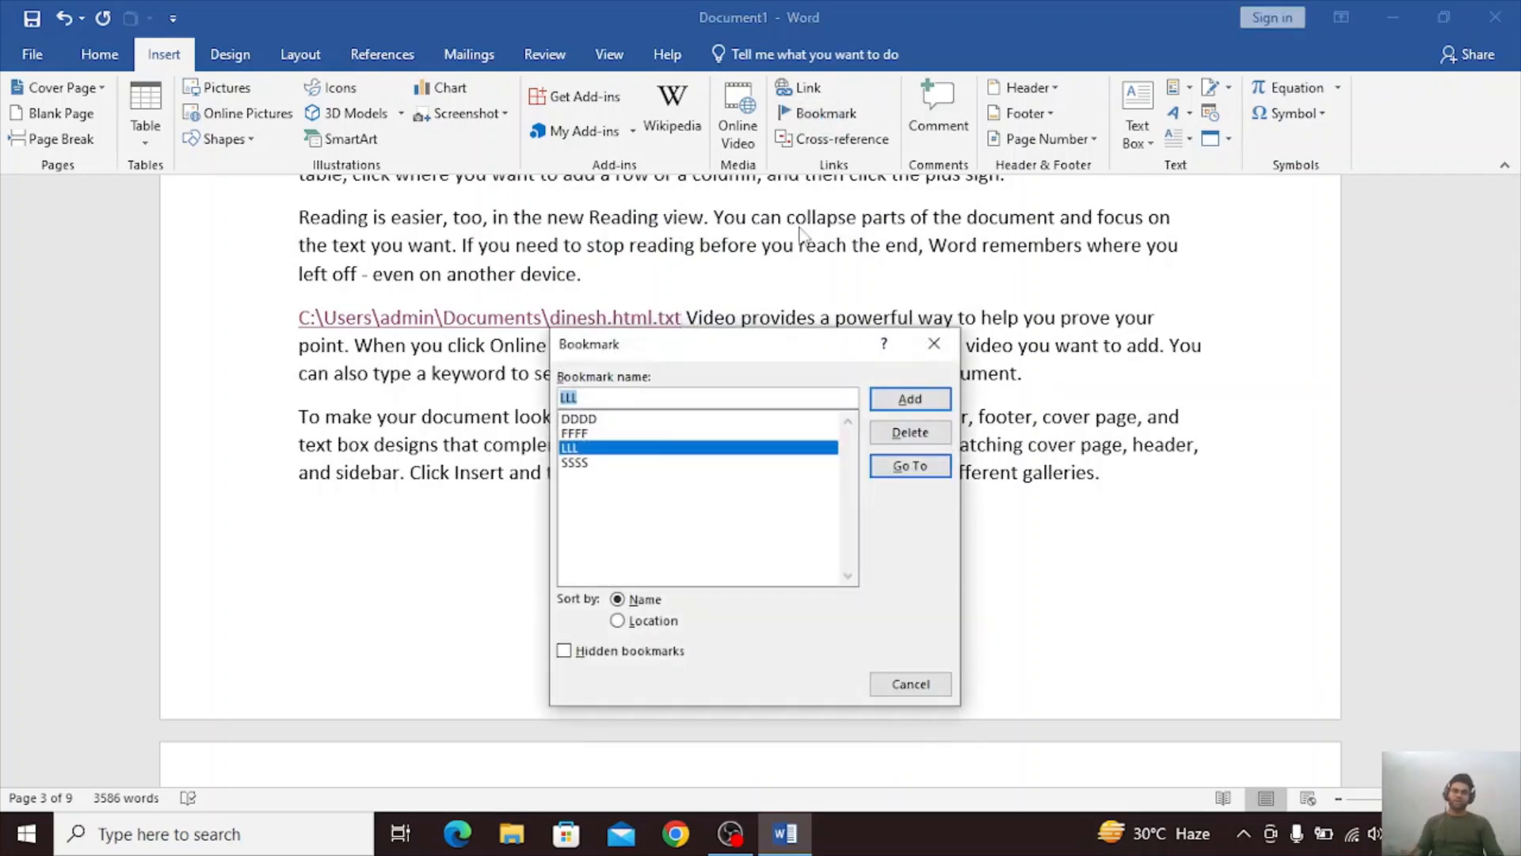
left_click(637, 420)
left_click(907, 467)
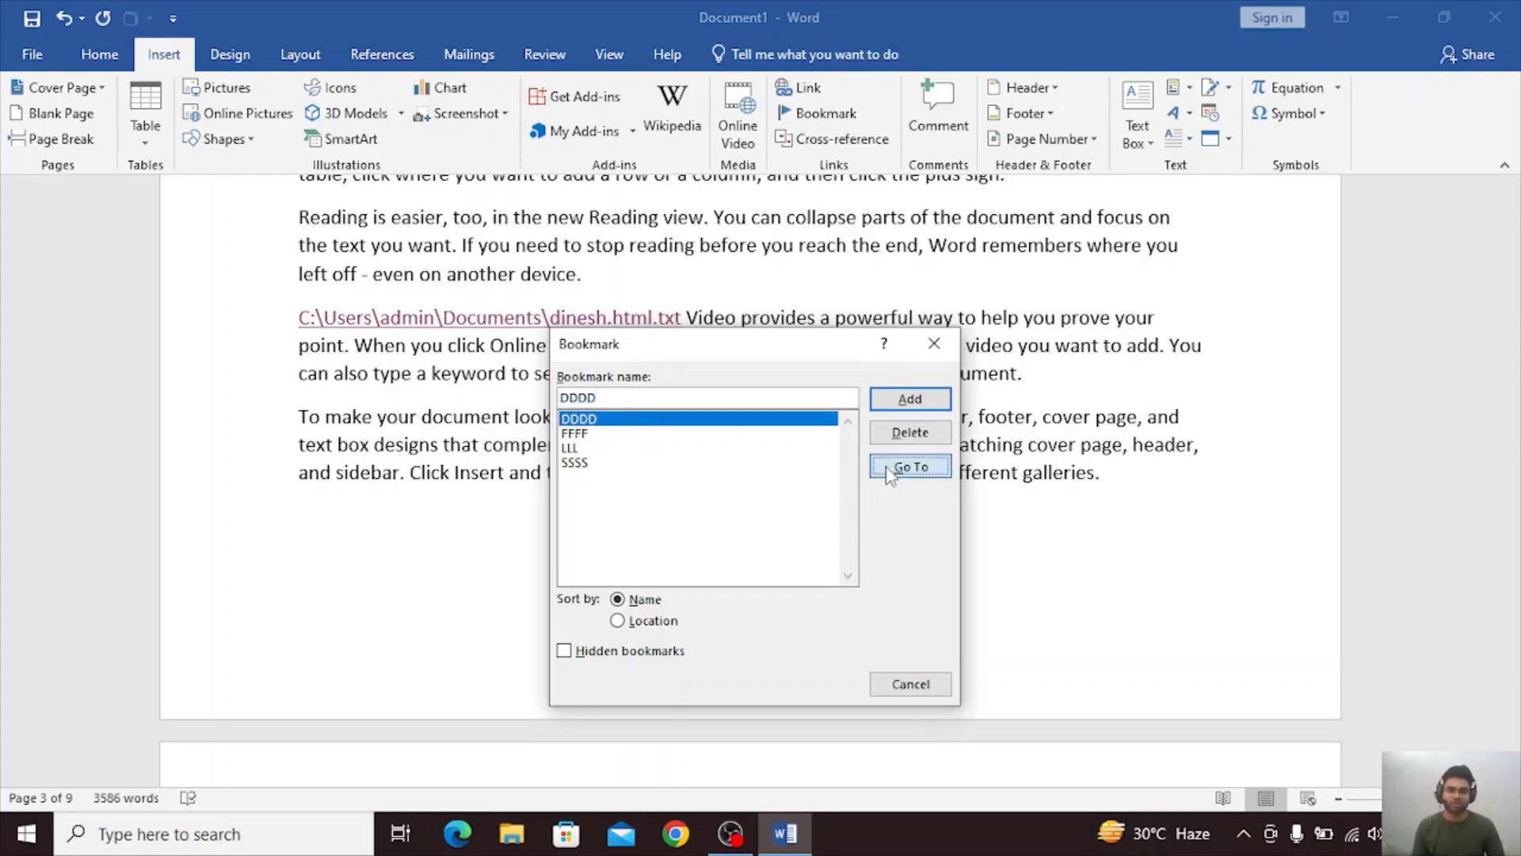
left_click(934, 343)
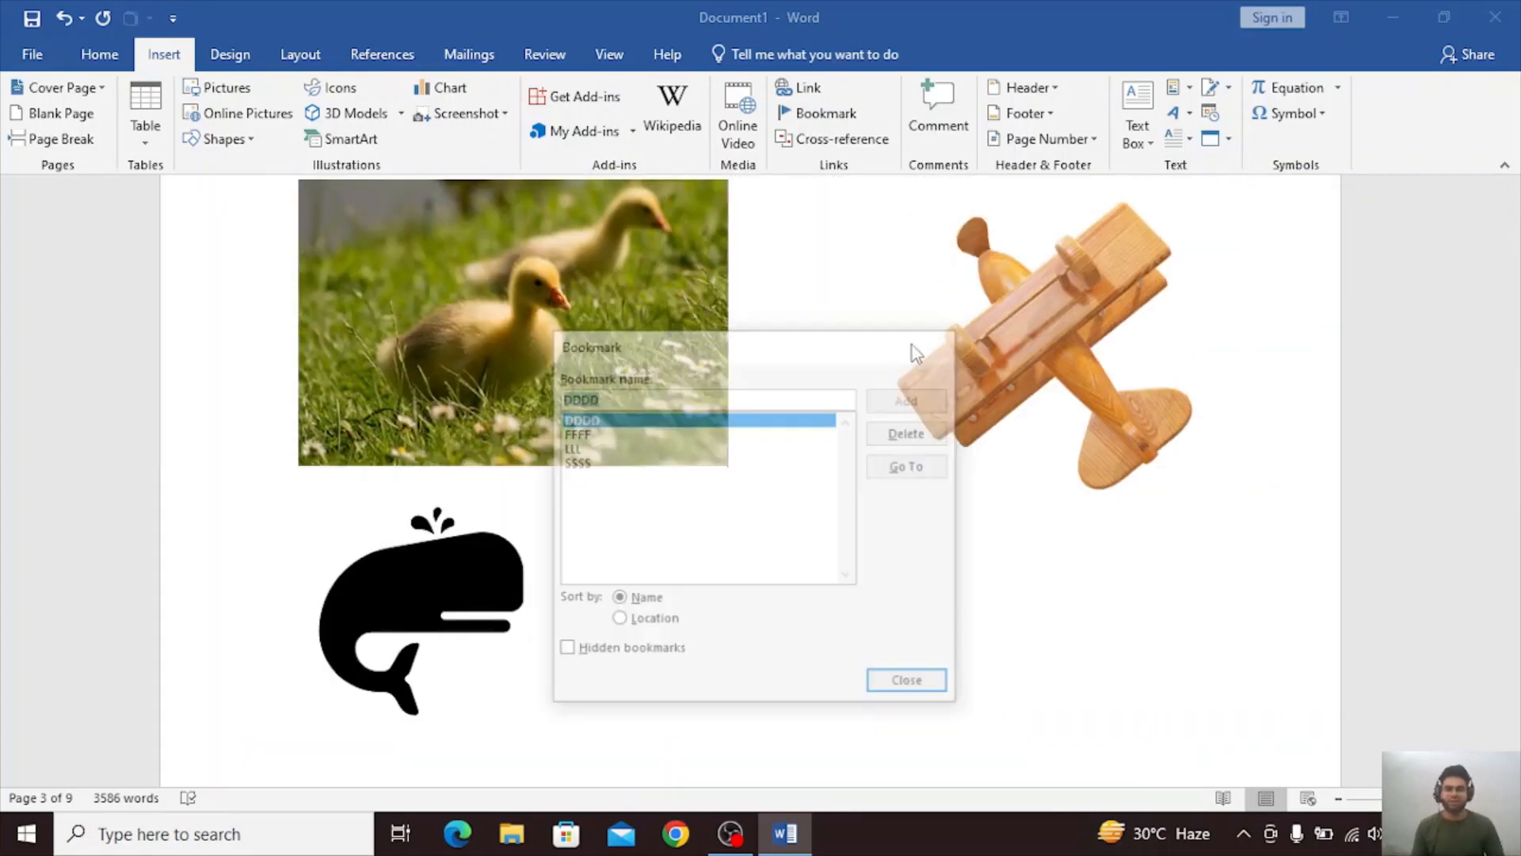
Go to the SSSS bookmark at the "Save time in Word" paragraph and close the bookmark list.
left_click(824, 113)
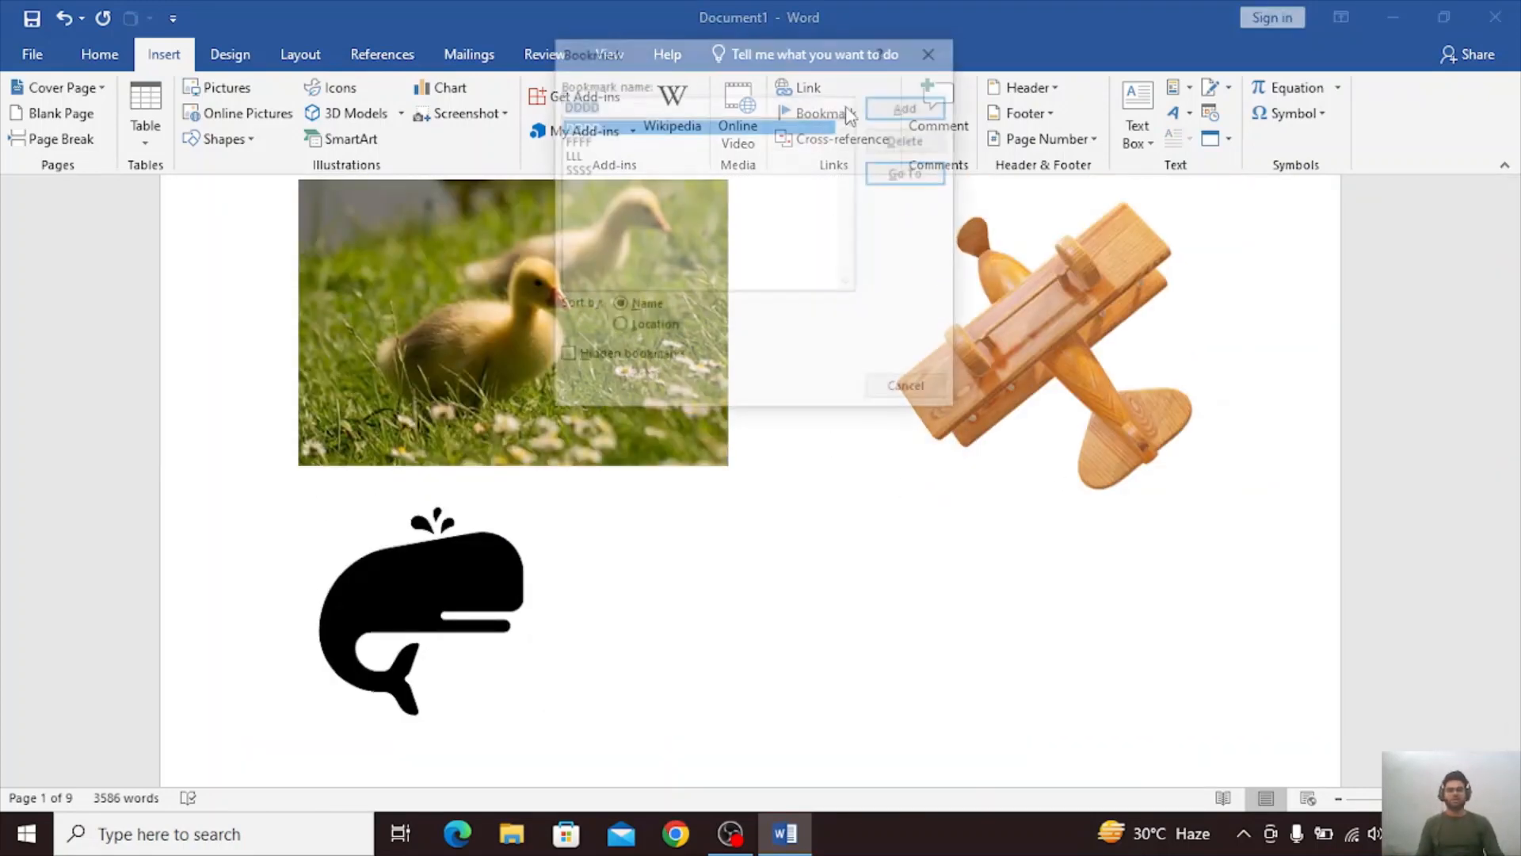
left_click(615, 171)
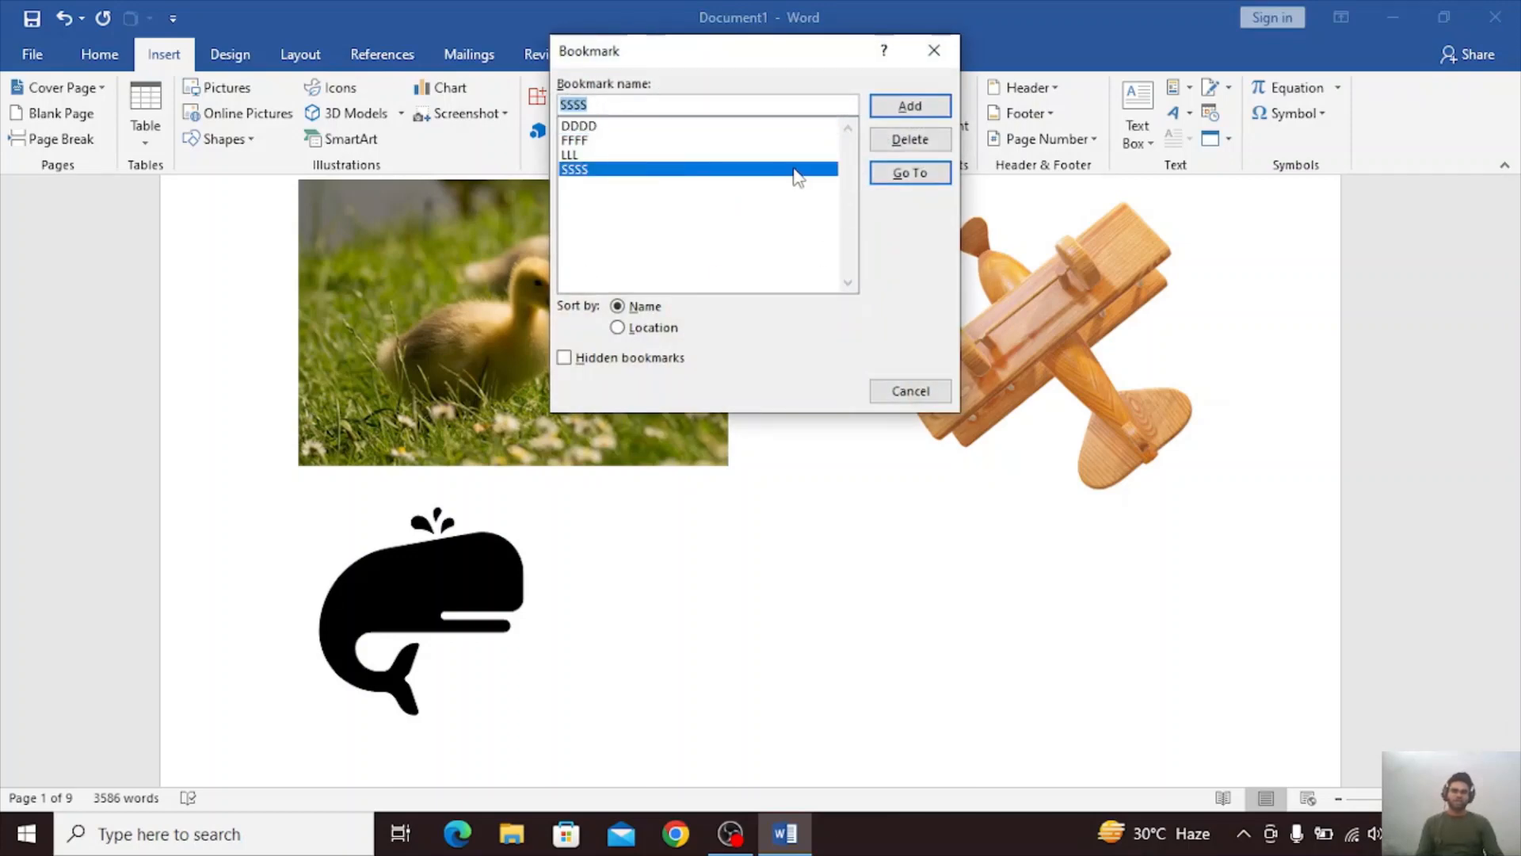
left_click(910, 173)
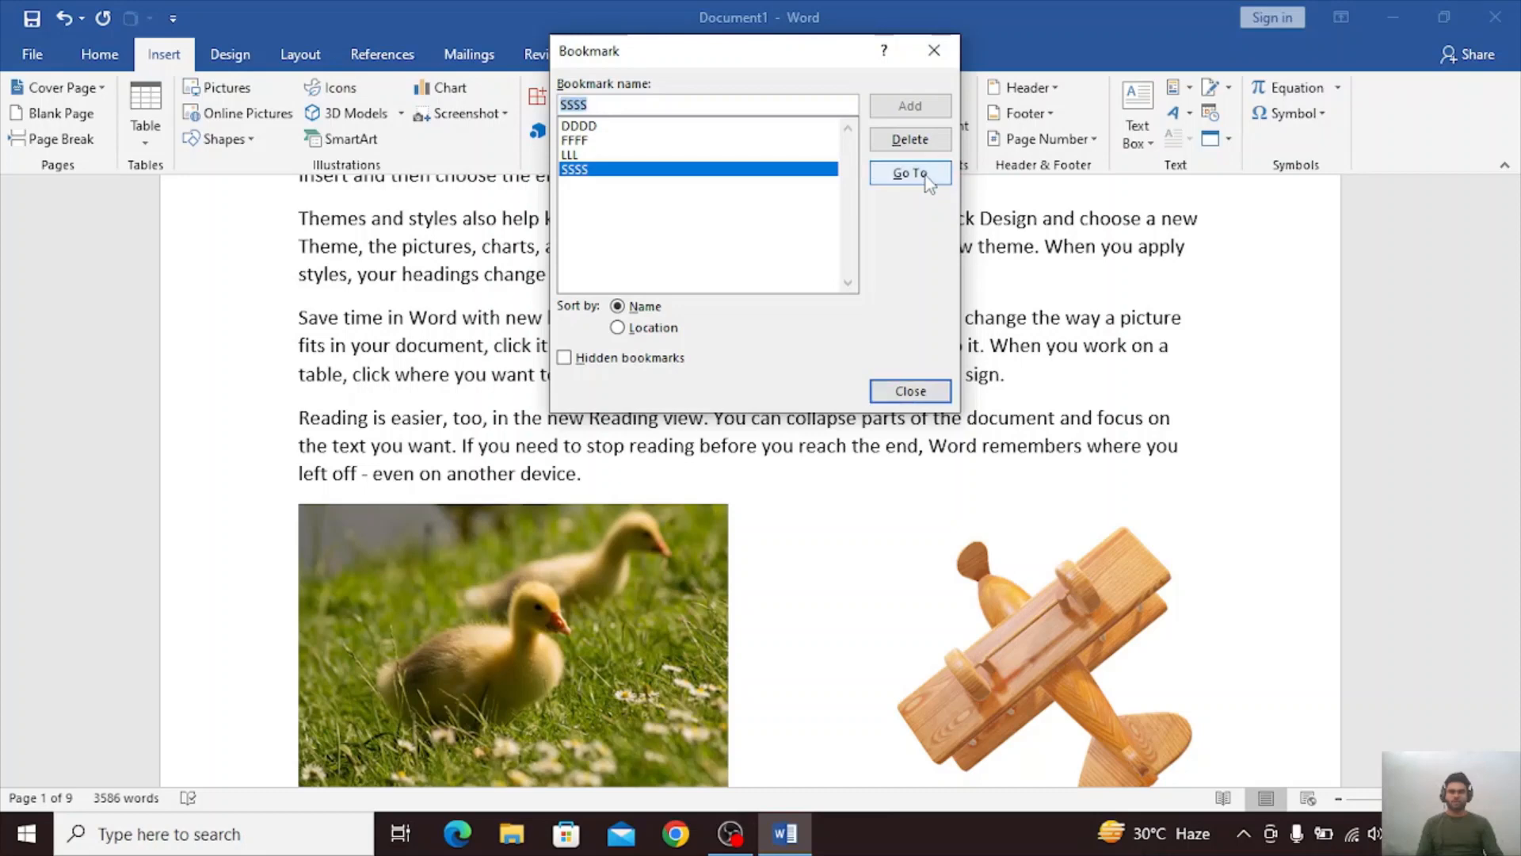
left_click(934, 51)
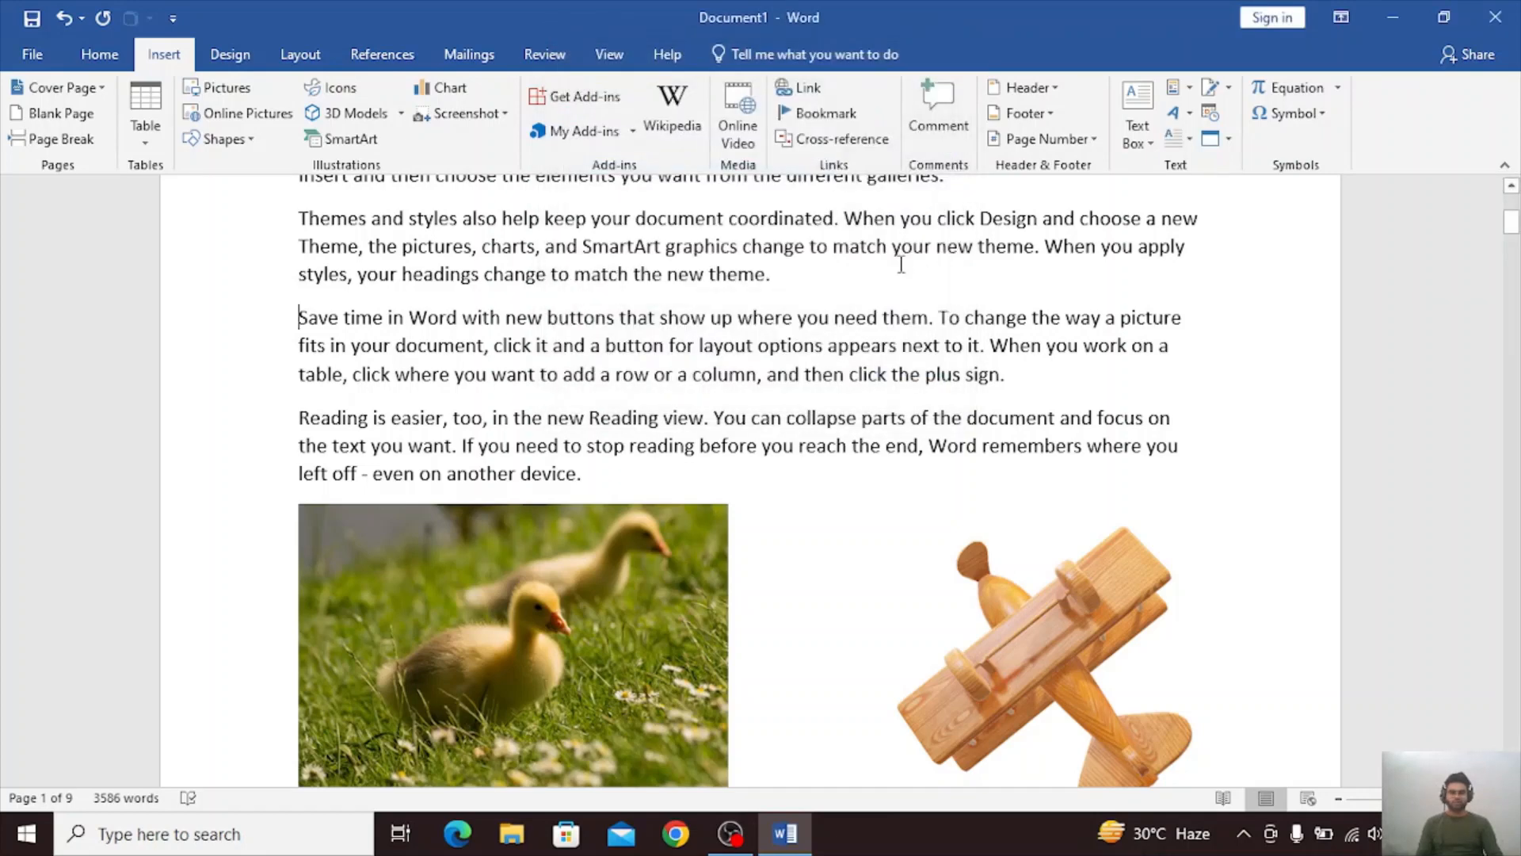
Go to the FFFF bookmark at the "To make your document look professionally produced" paragraph and close the bookmark list.
left_click(824, 113)
left_click(670, 306)
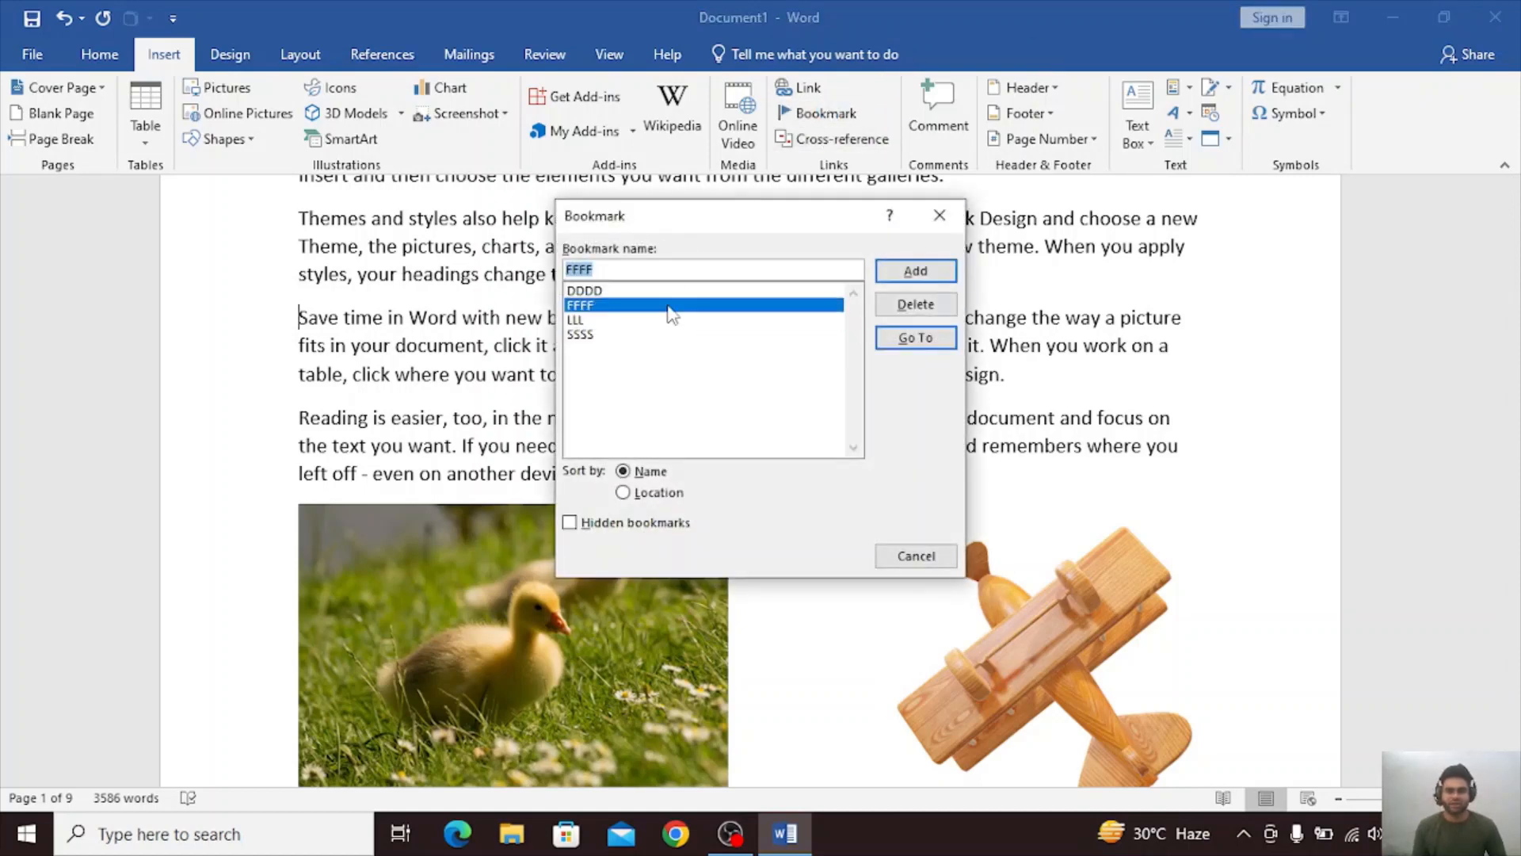
left_click(911, 340)
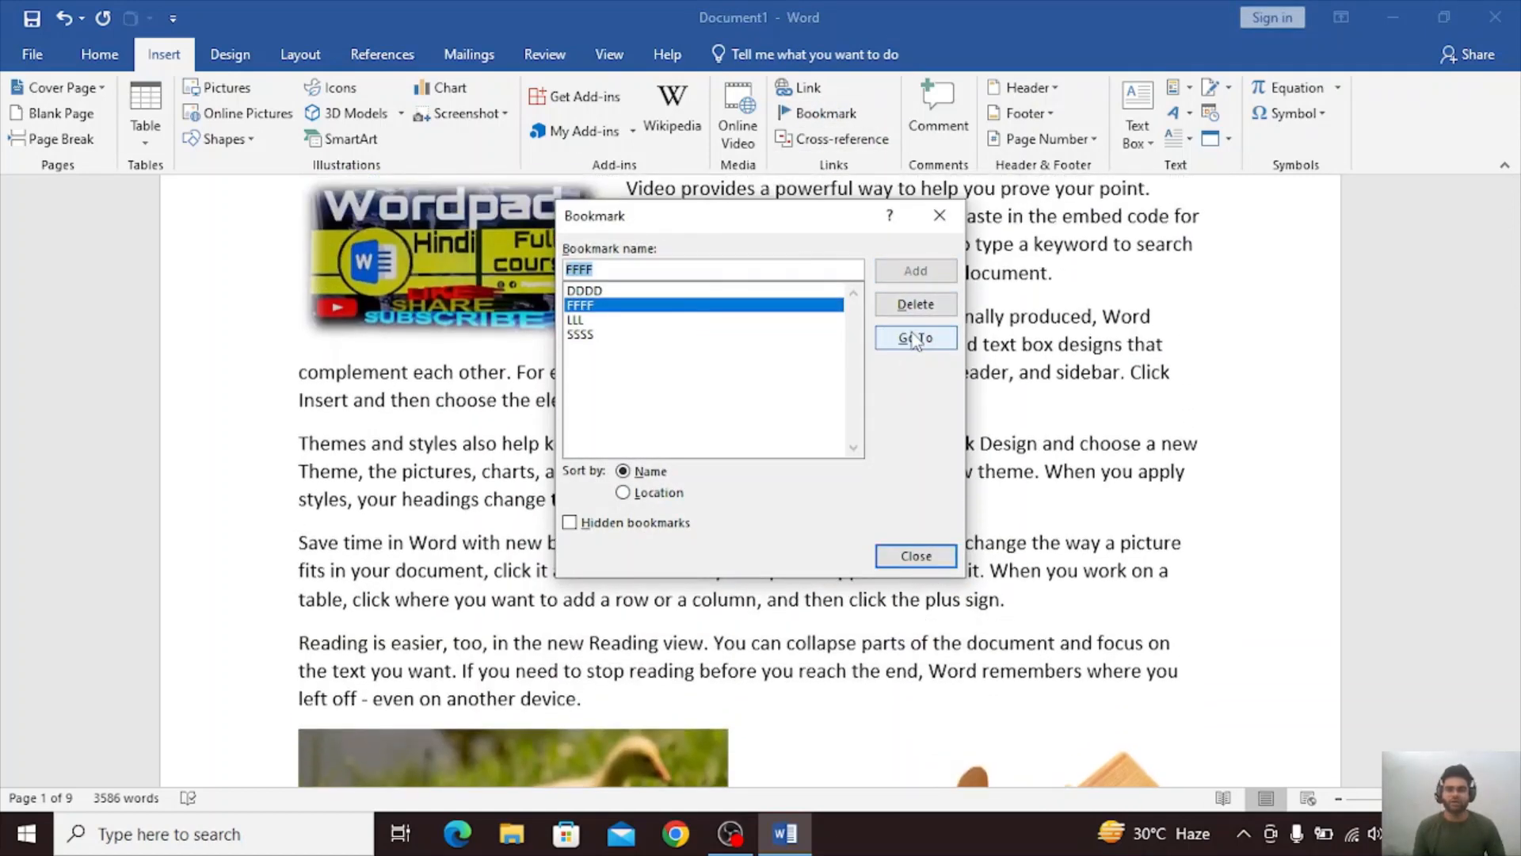
left_click(940, 215)
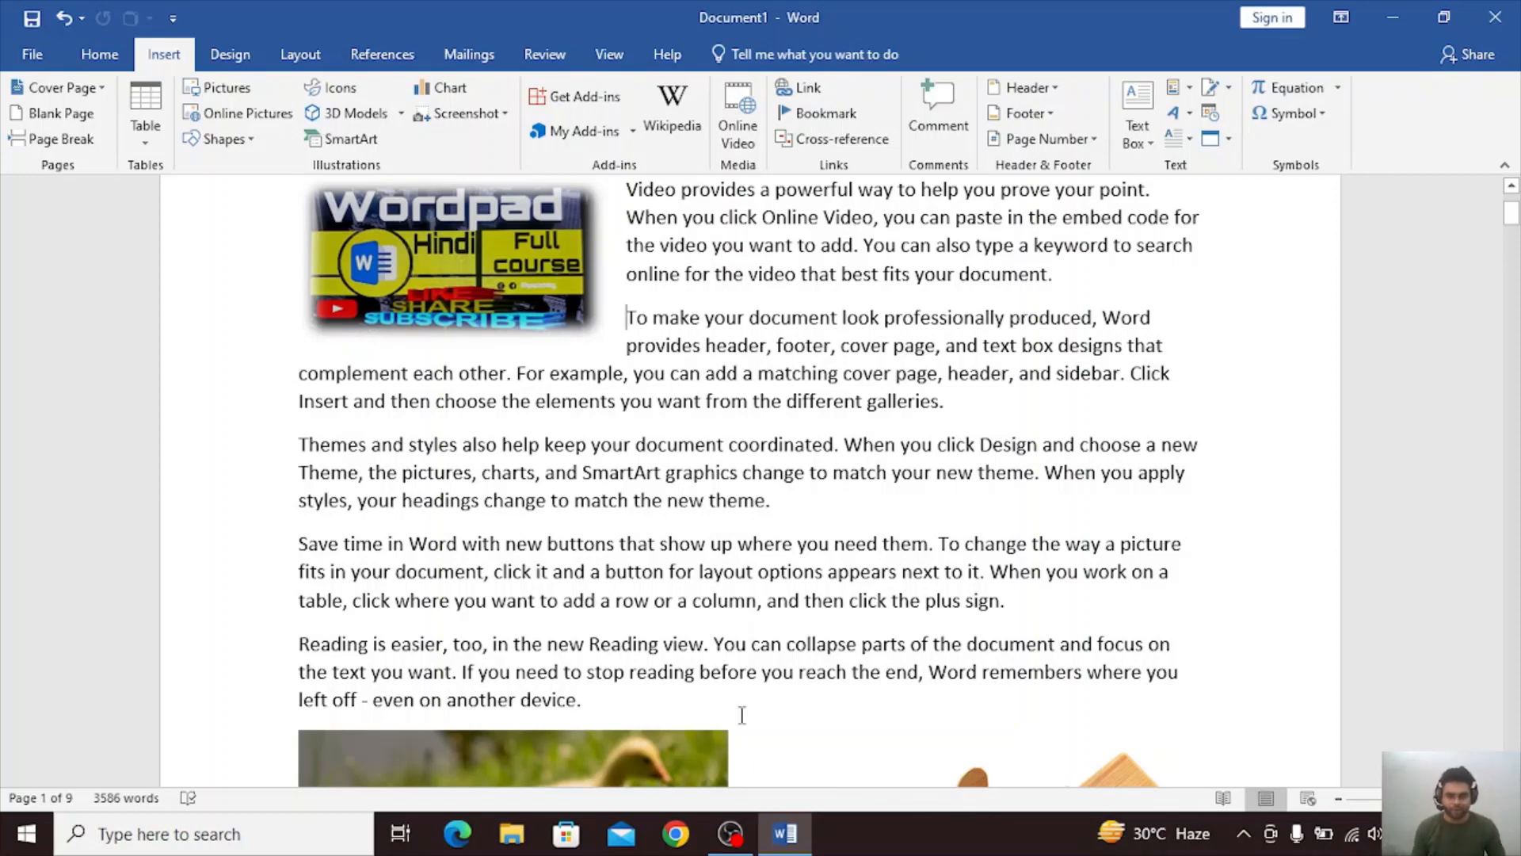
Examine the reference types and the "Insert reference to" choices for a cross-reference, then leave without inserting one.
left_click(845, 141)
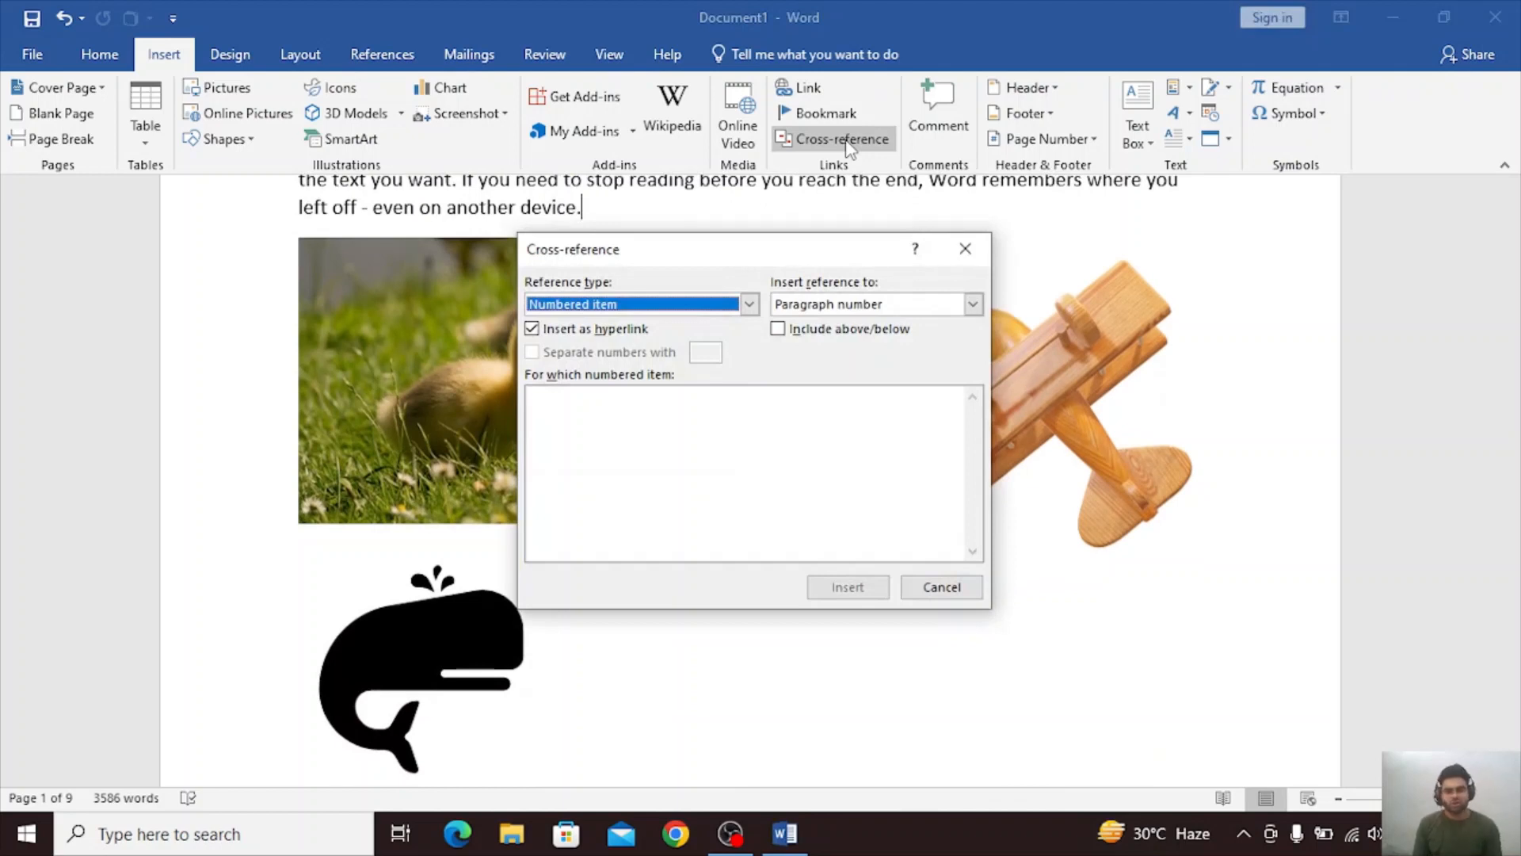
left_click(973, 304)
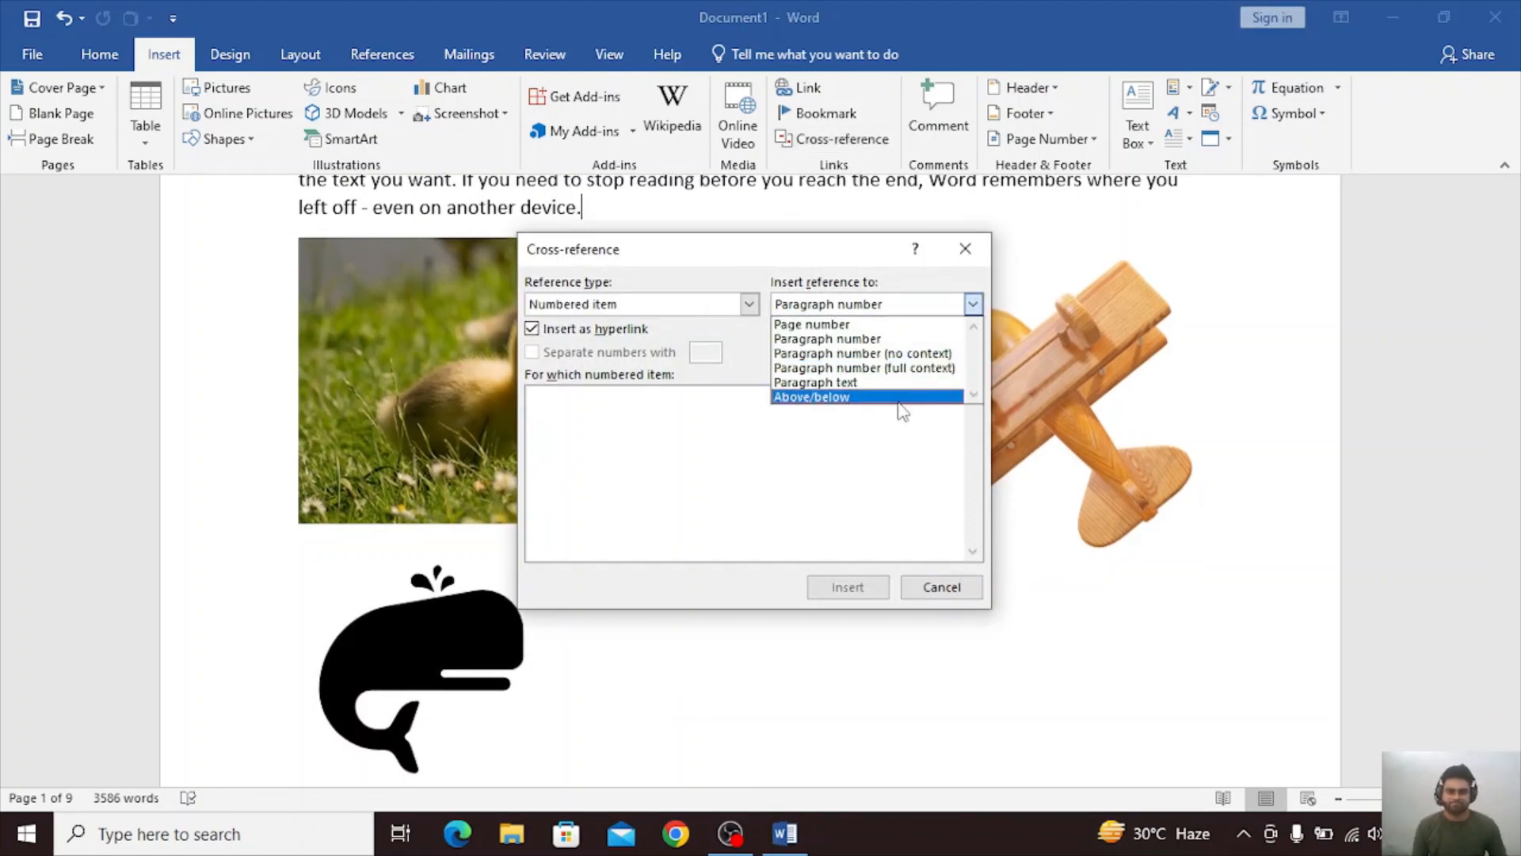
left_click(887, 431)
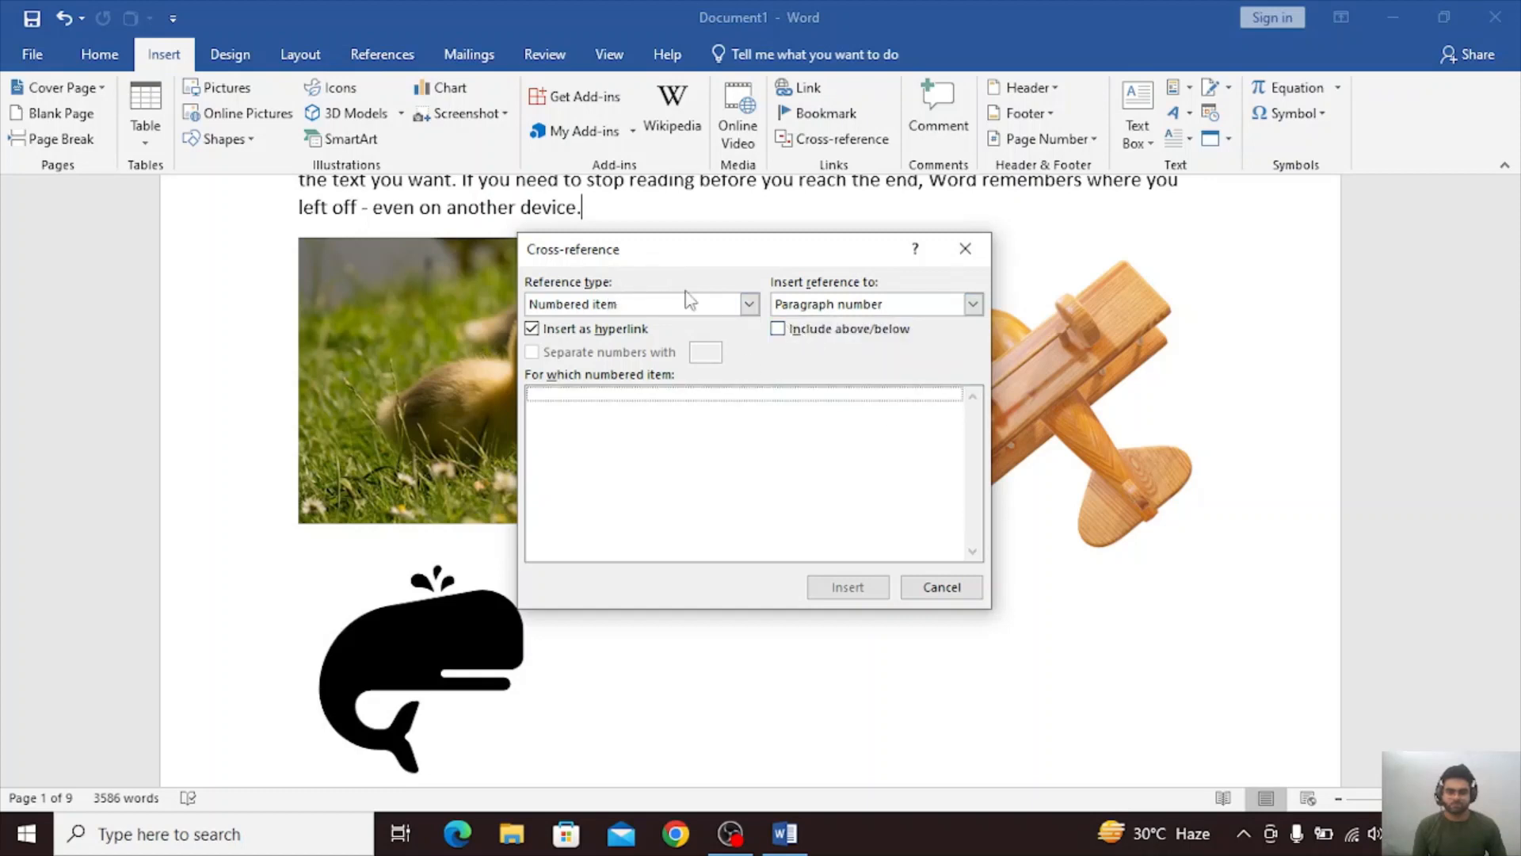
left_click(749, 305)
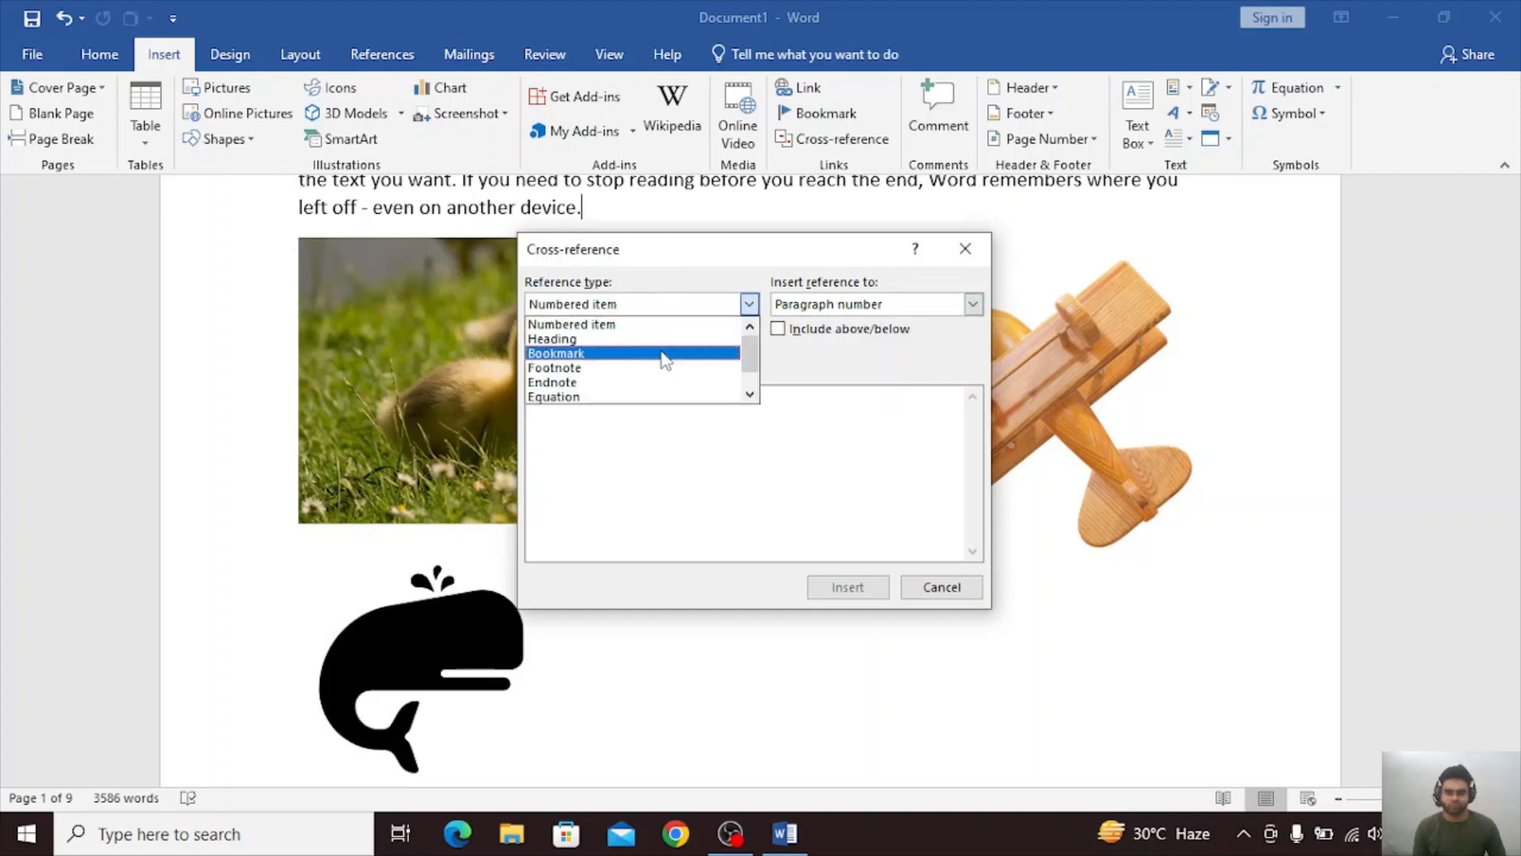
left_click(905, 455)
left_click(975, 249)
Delete the line "Video provides a powerful way to help you prove your point." and move the remaining paragraph text below the Wordpad picture.
scroll(1155, 496, "up", 6)
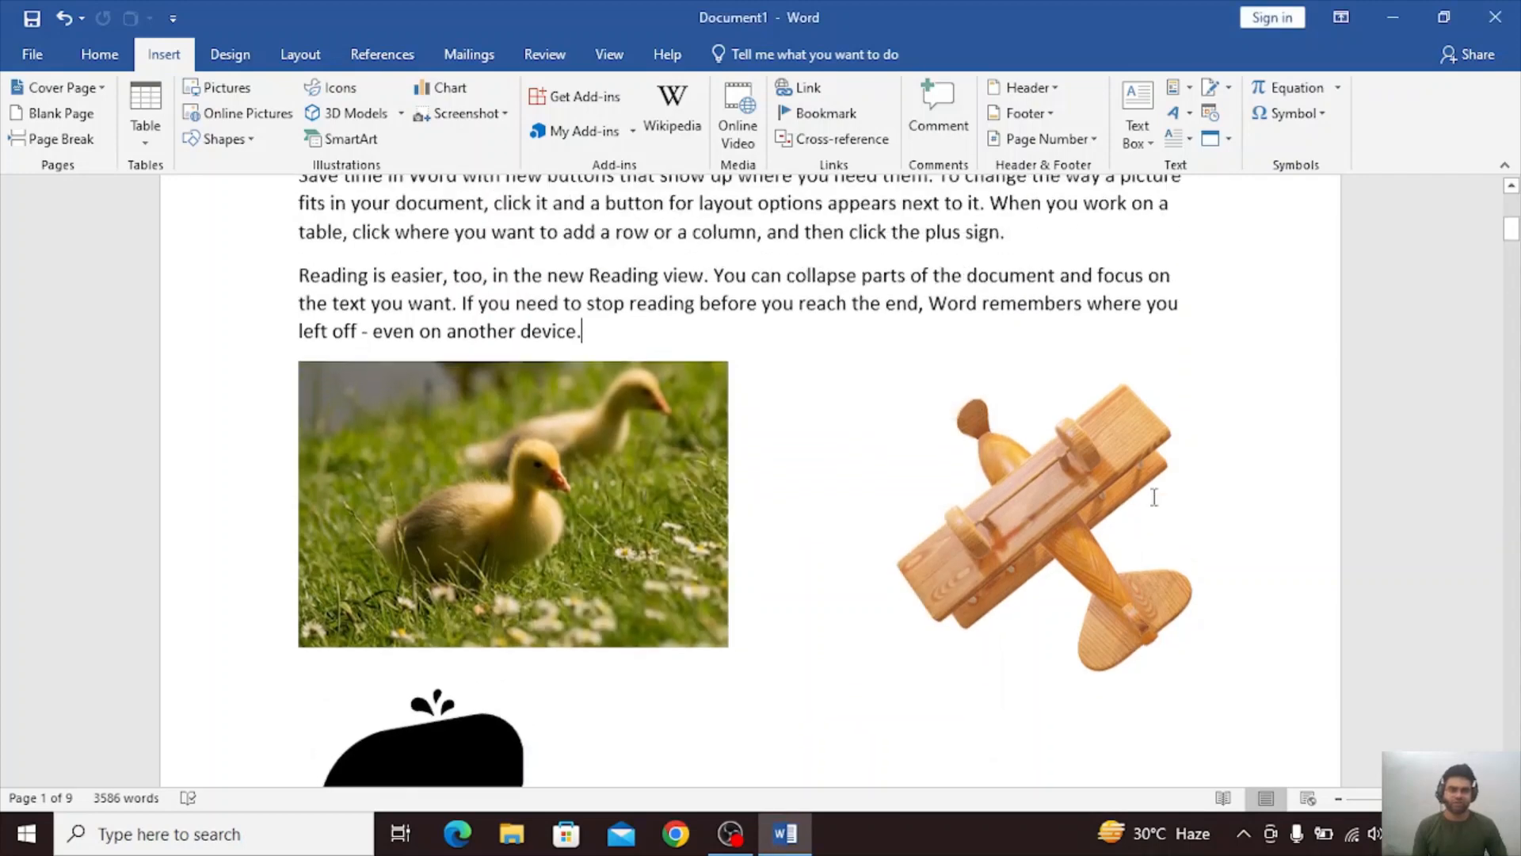
left_click(355, 302)
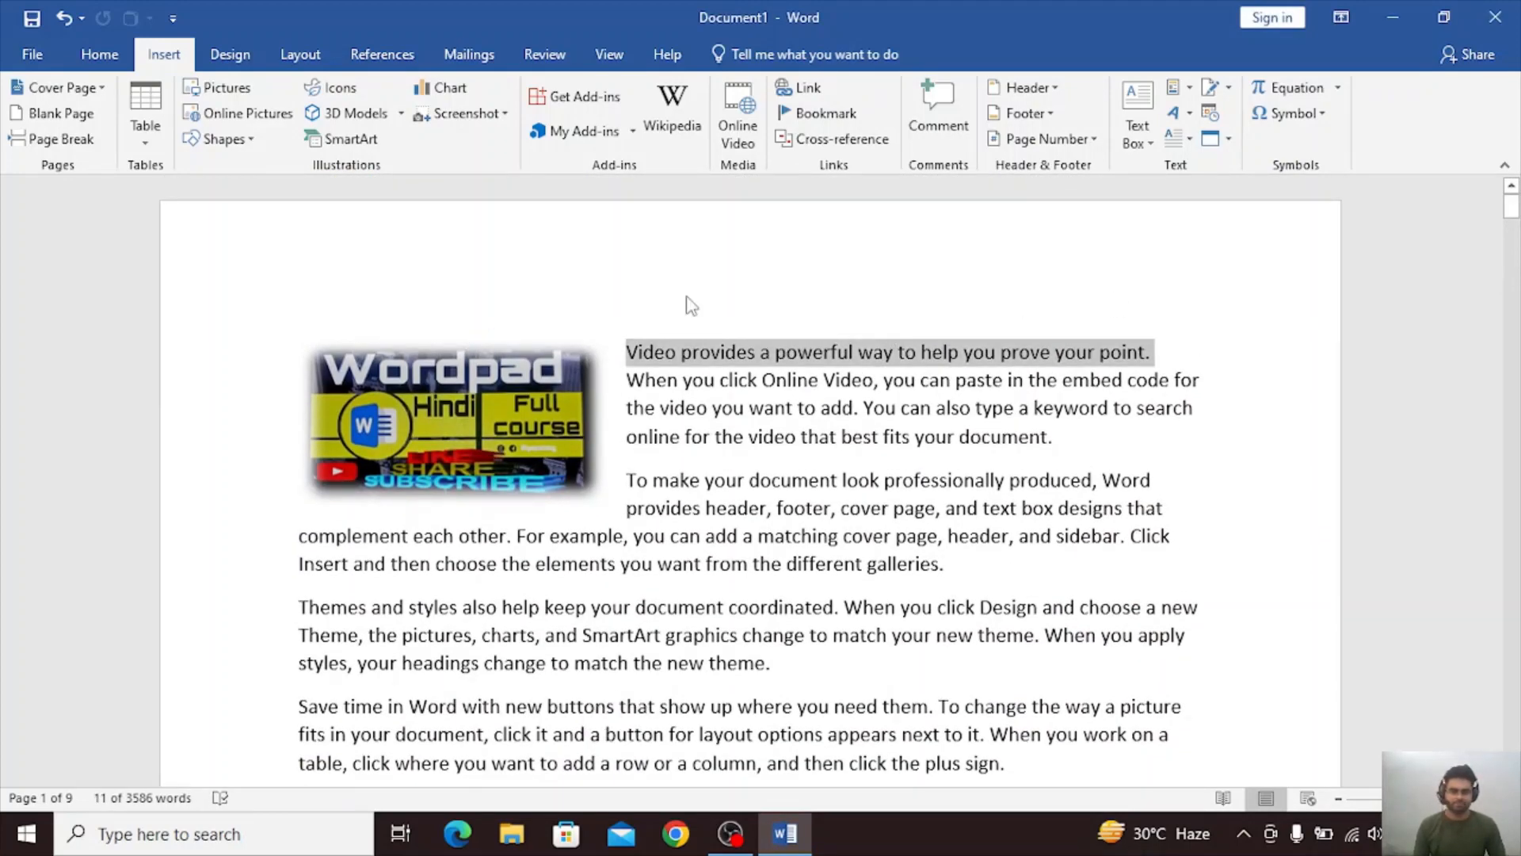
left_click(283, 378)
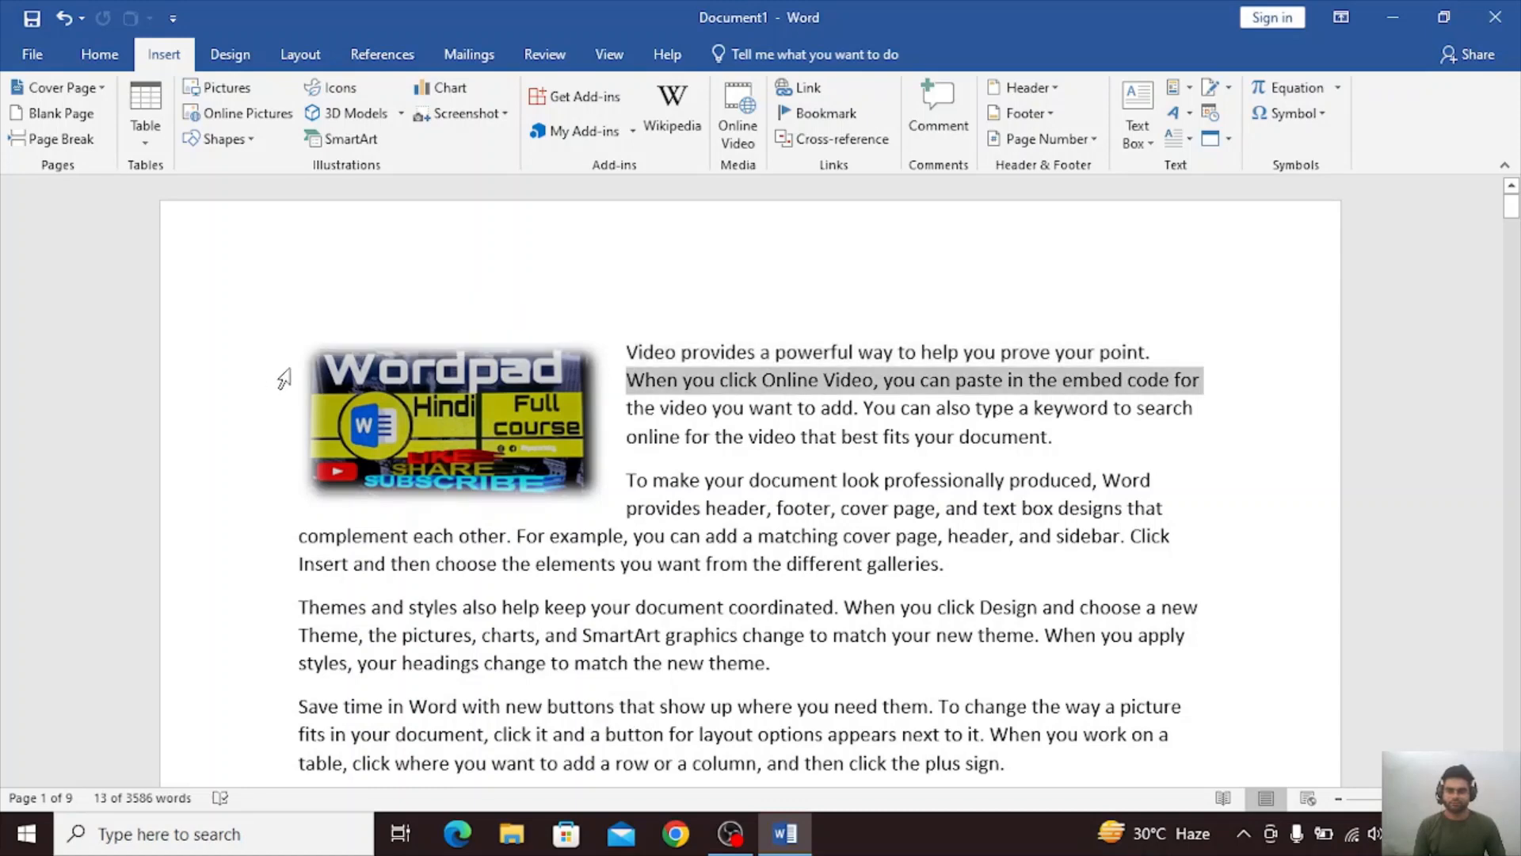
double_click(286, 374)
triple_click(293, 369)
left_click(779, 315)
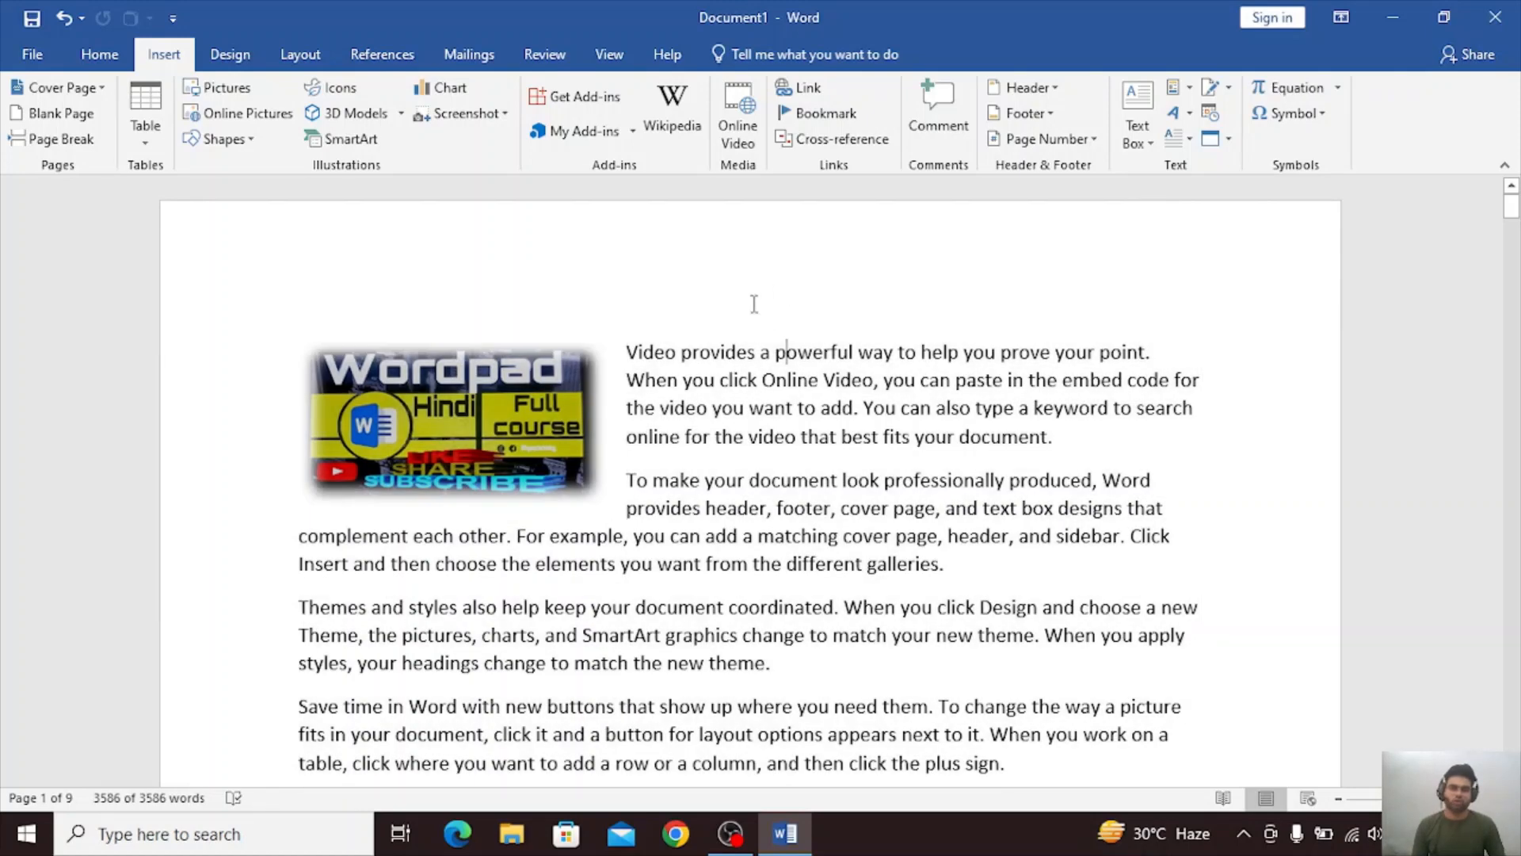
left_click(402, 348)
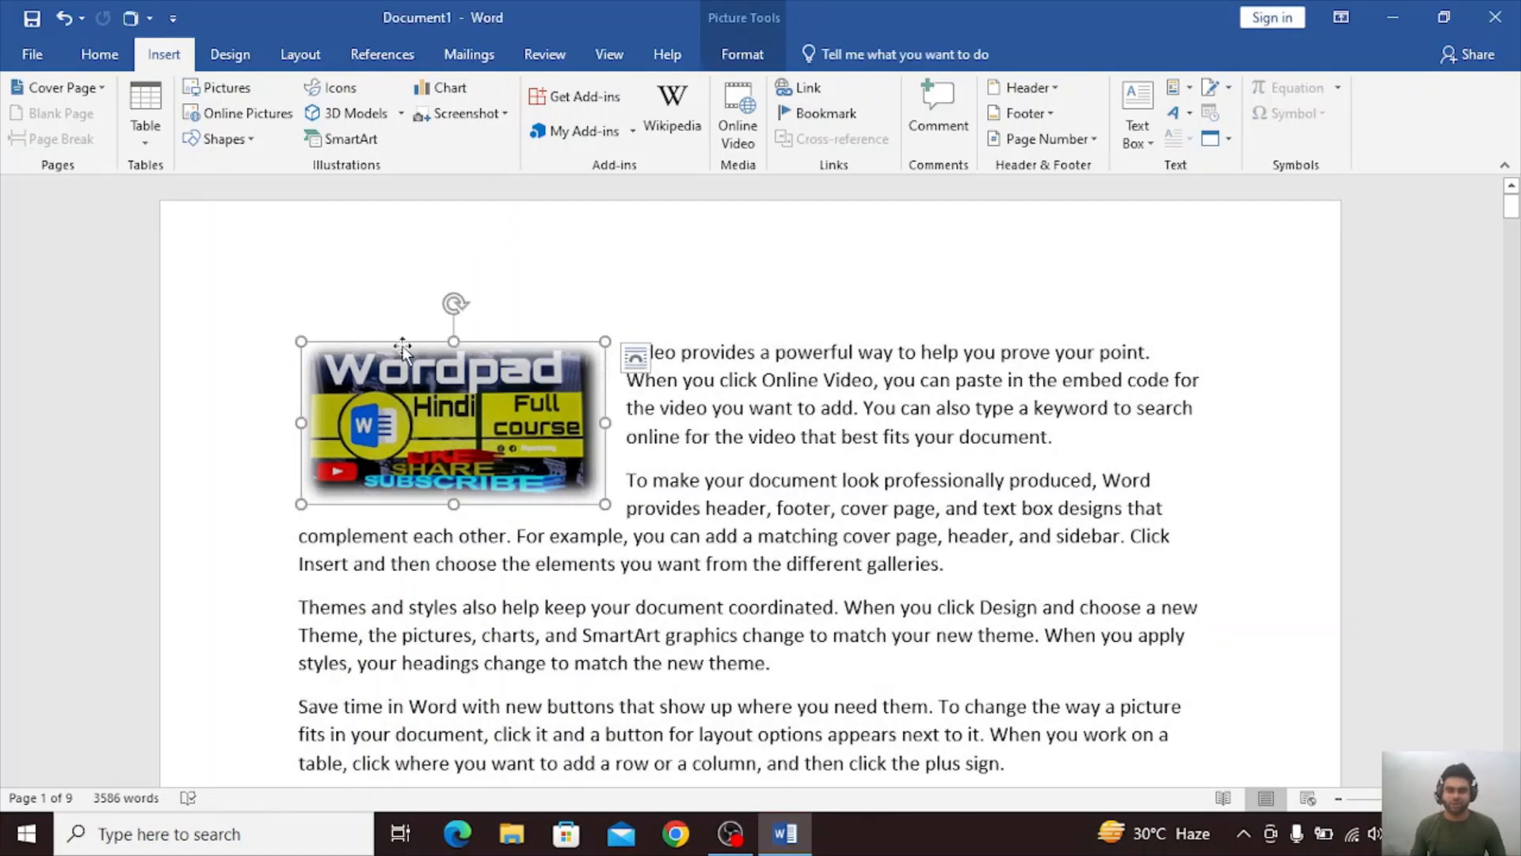
left_click(654, 318)
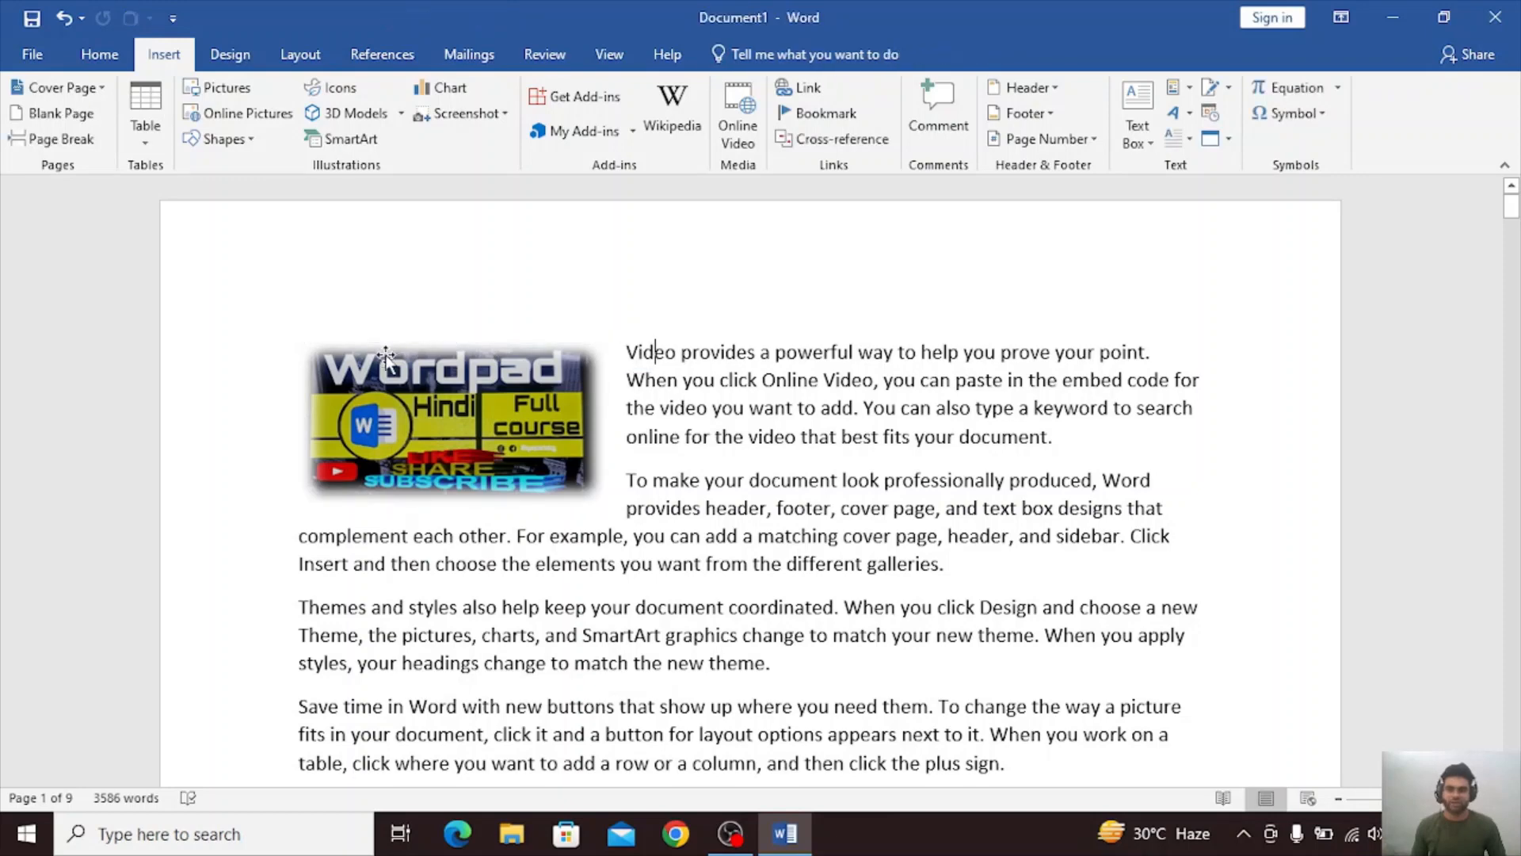
left_click(260, 372)
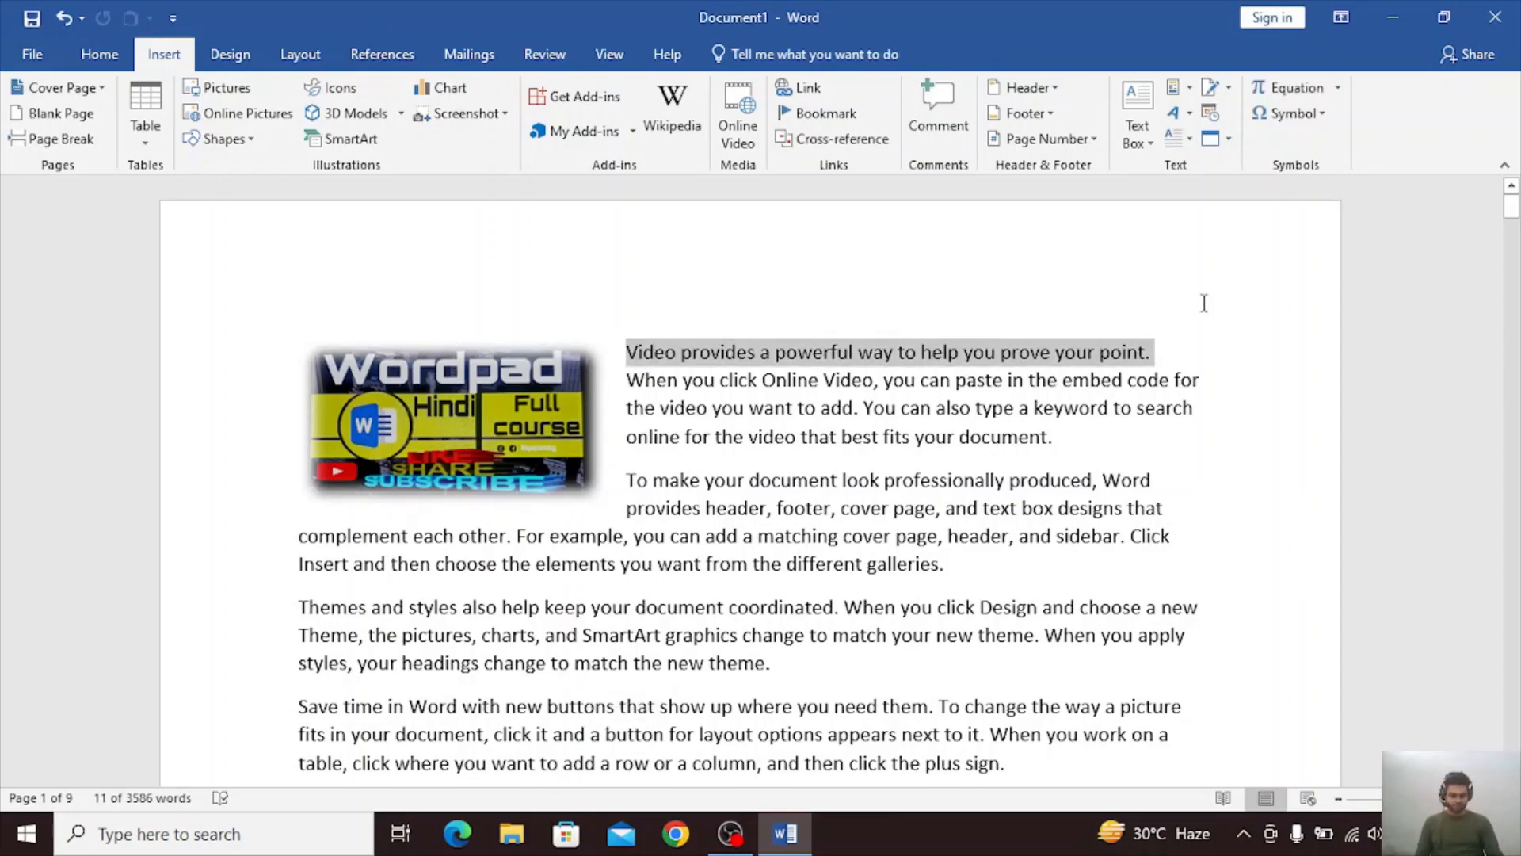
key("Delete")
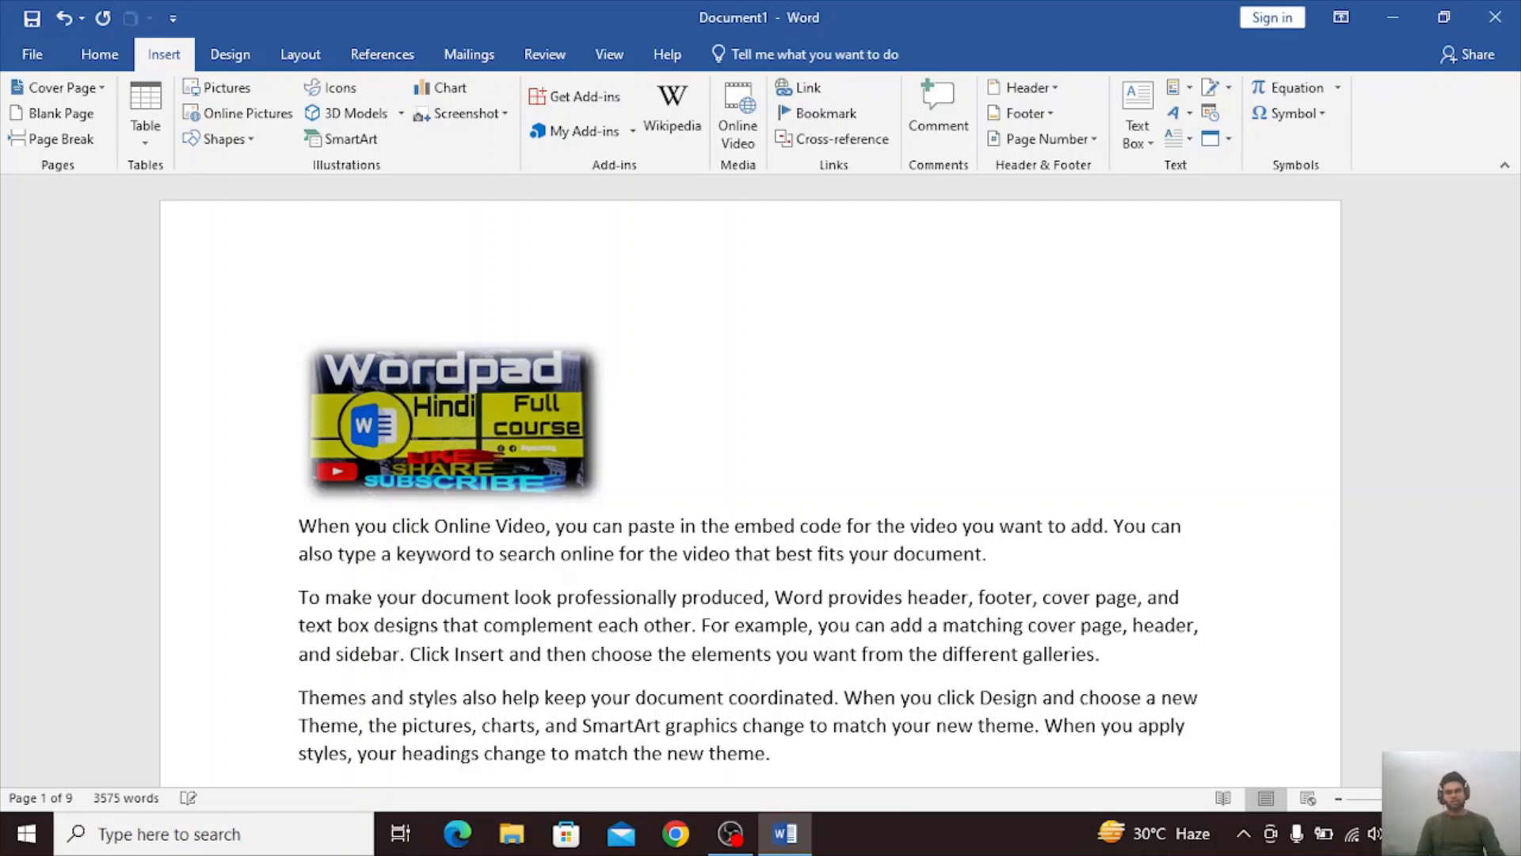
Enter the title text COPUTER in the empty space beside the Wordpad picture.
left_click(303, 350)
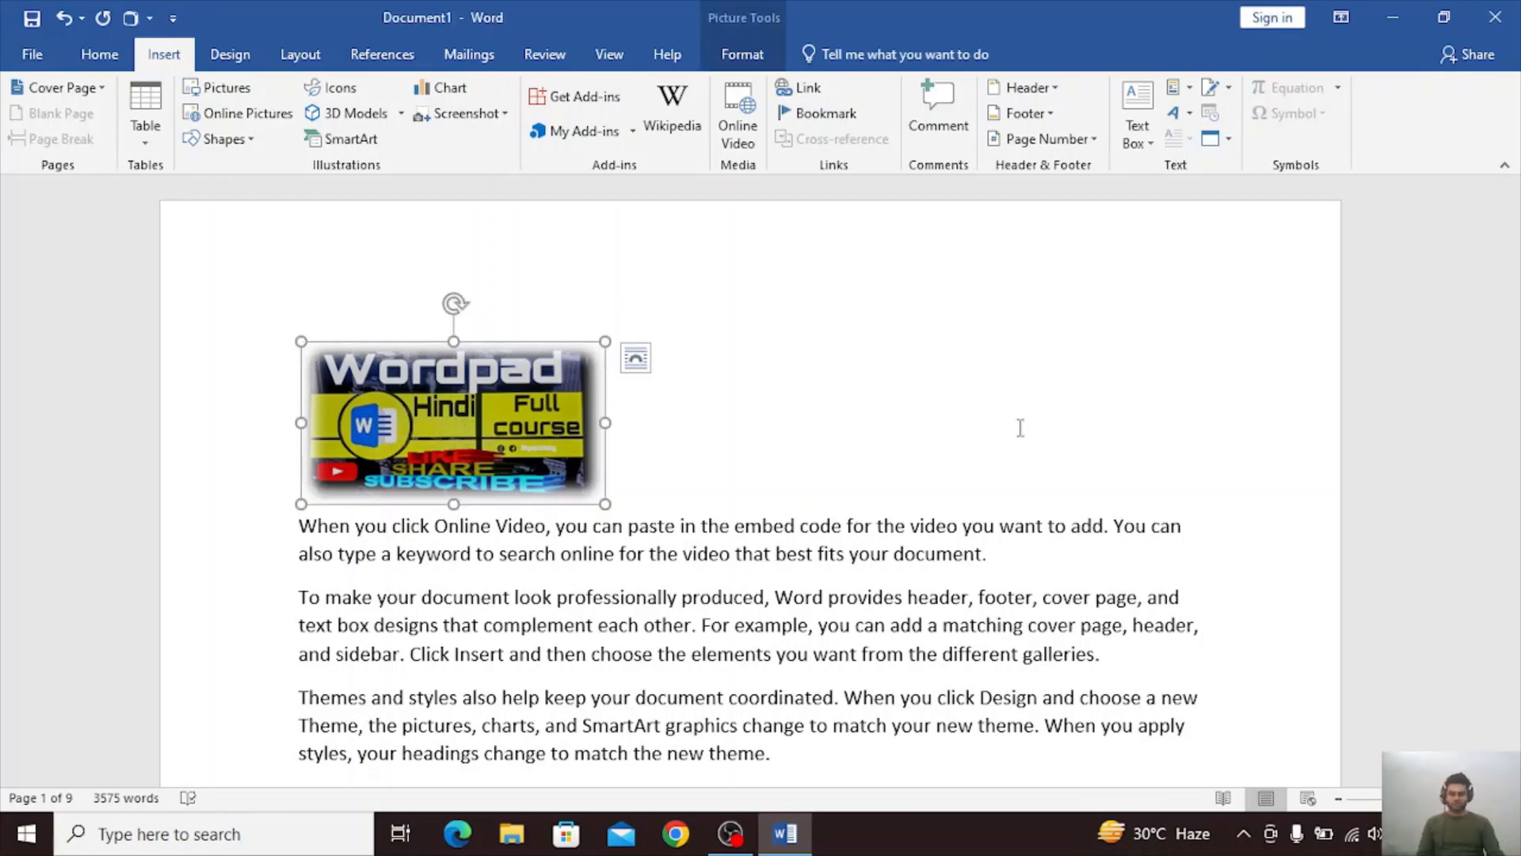
scroll(1123, 435, "down", 7)
left_click(1131, 435)
scroll(1136, 437, "up", 5)
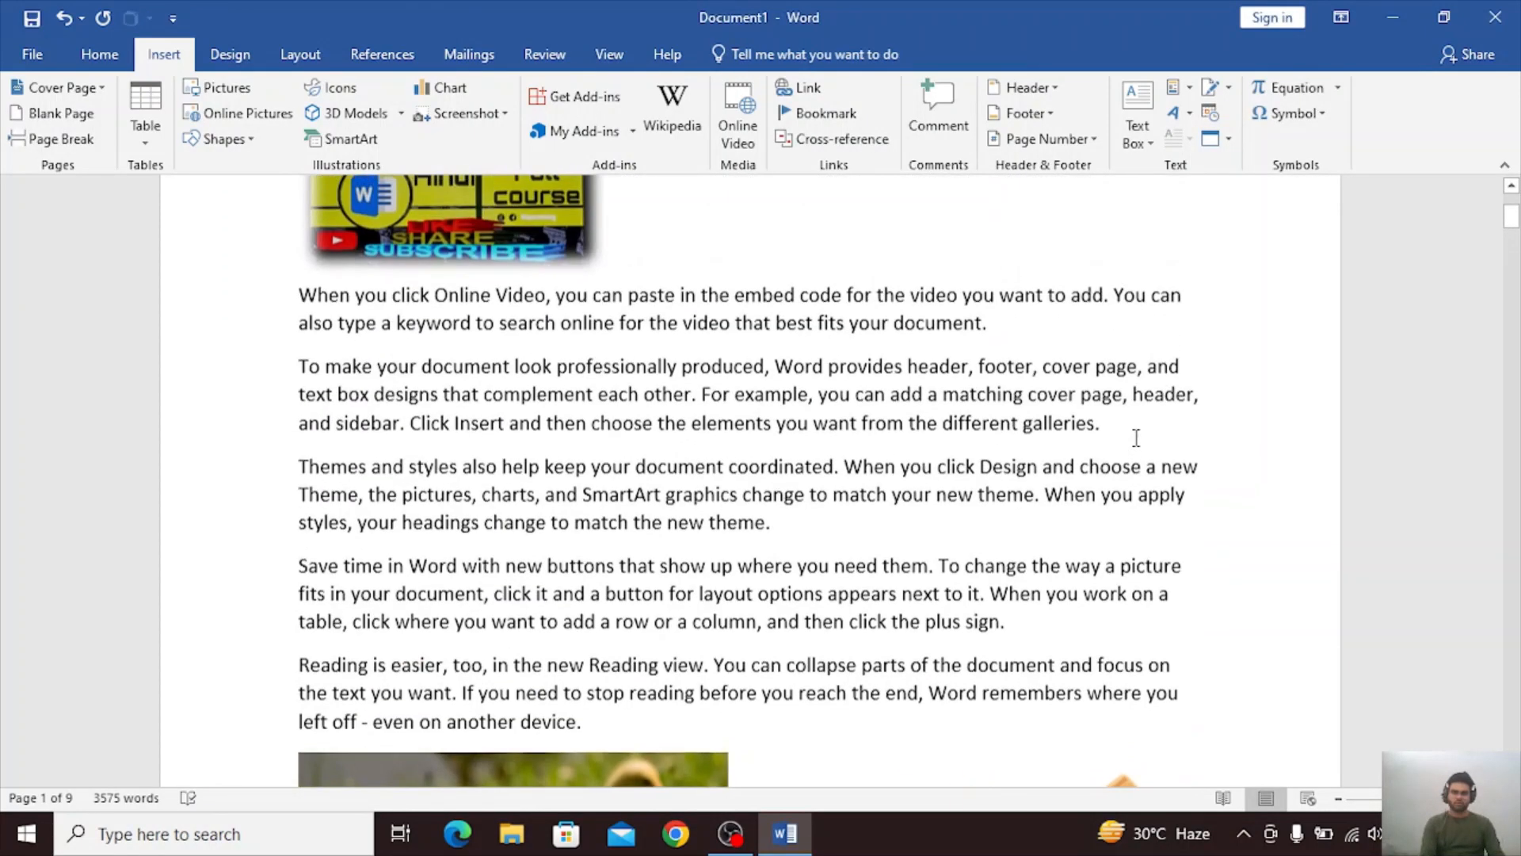
scroll(1030, 428, "up", 3)
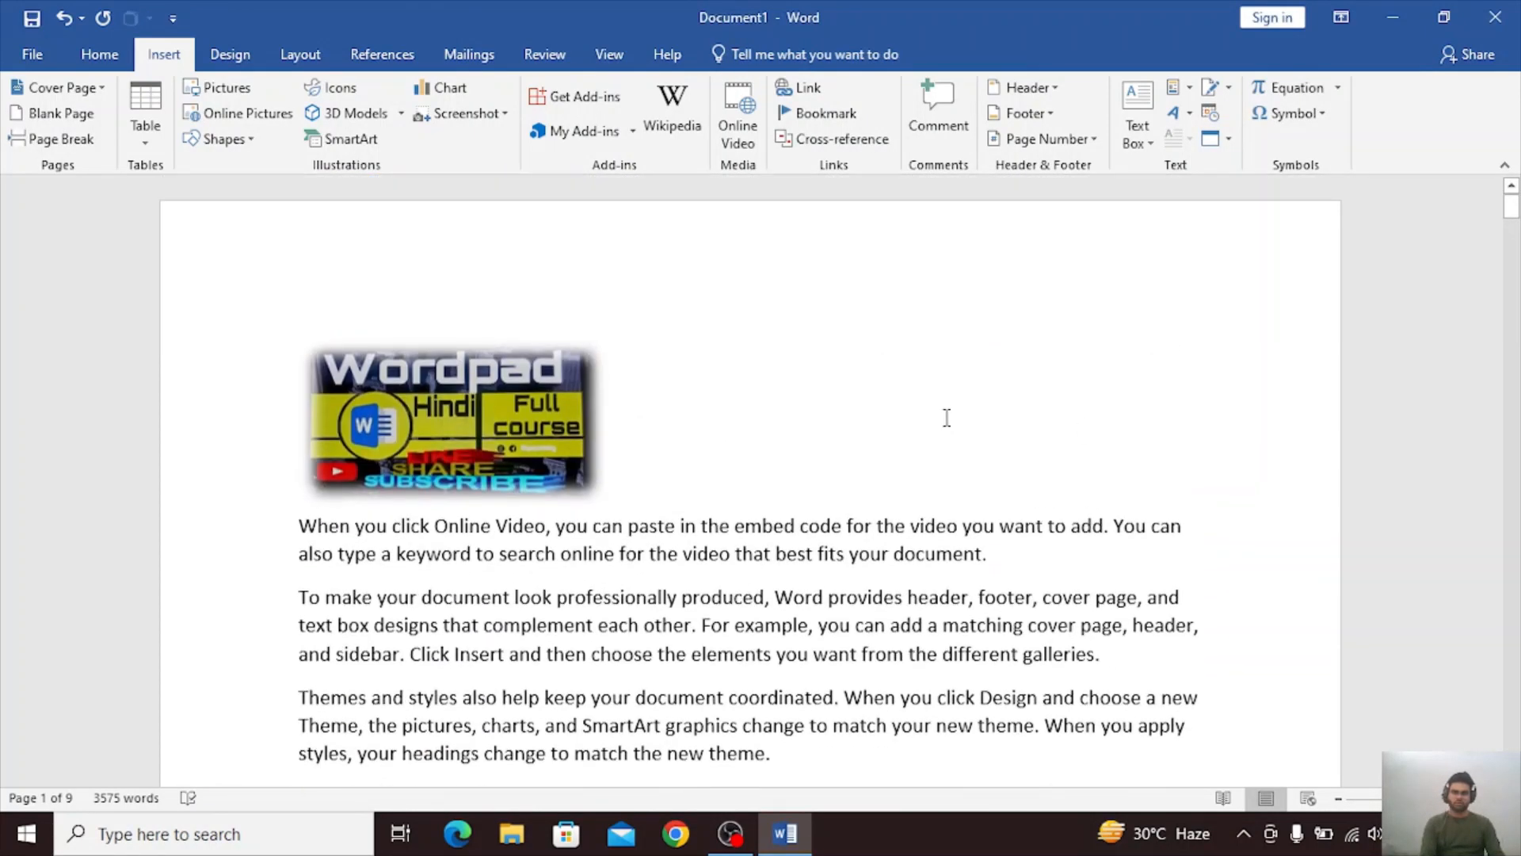
double_click(701, 416)
type("COPUITY")
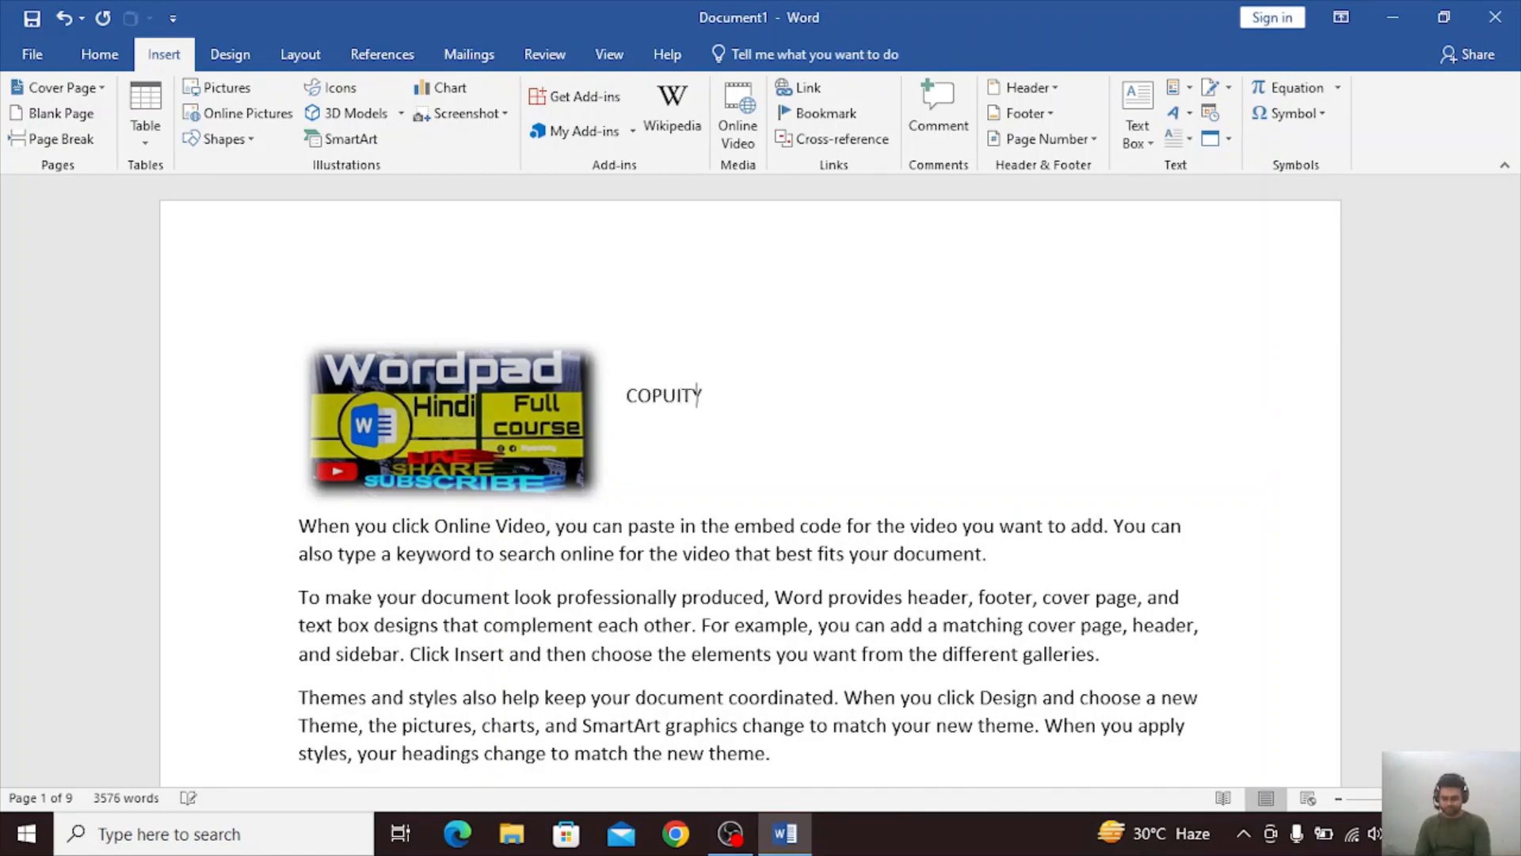
type("ER")
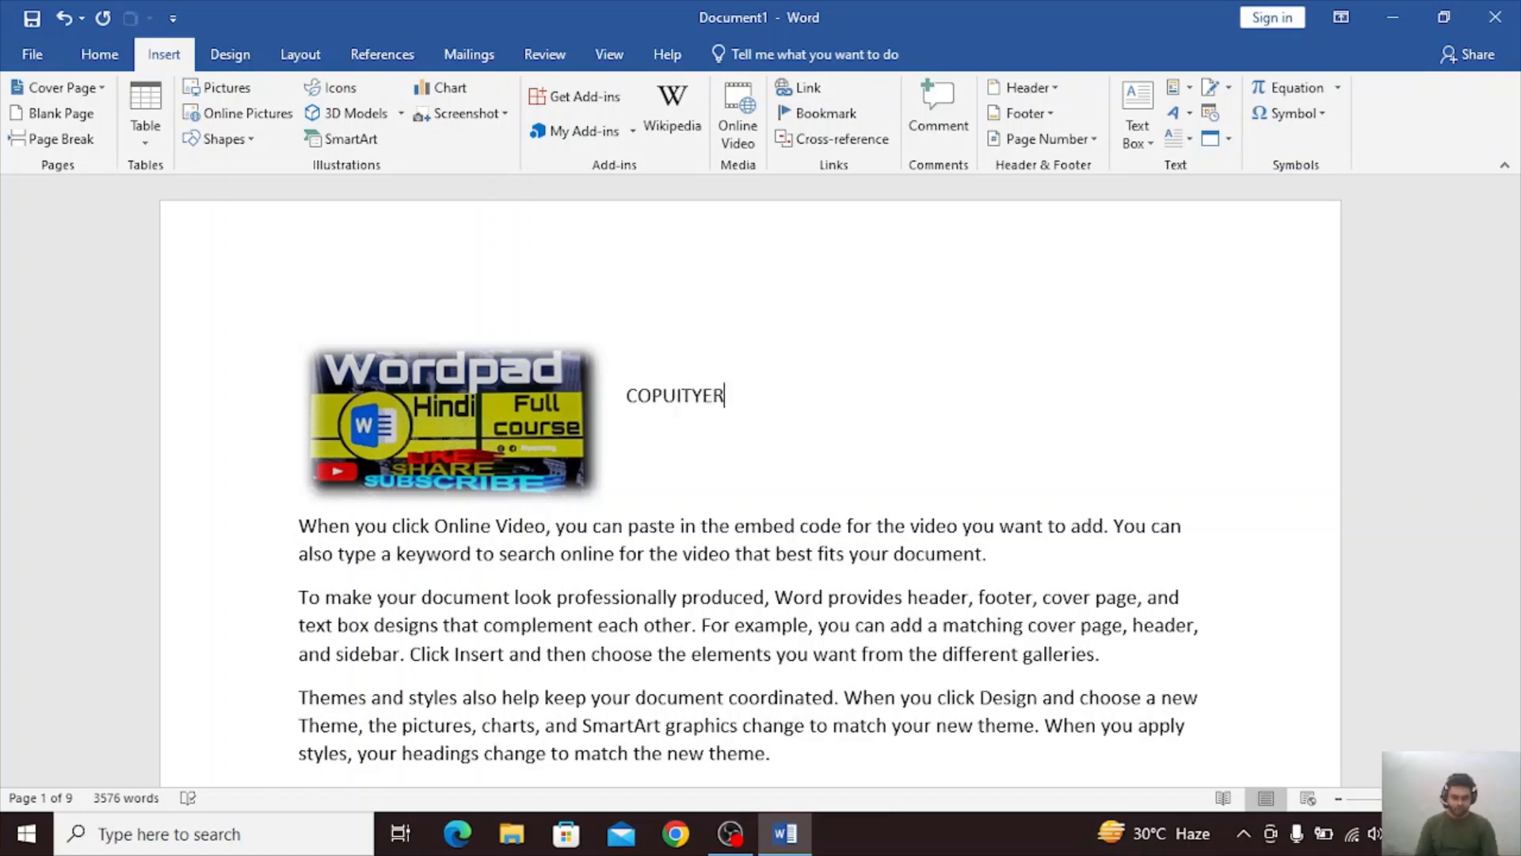
key("BackSpace")
key("BackSpace")
key("BackSpace")
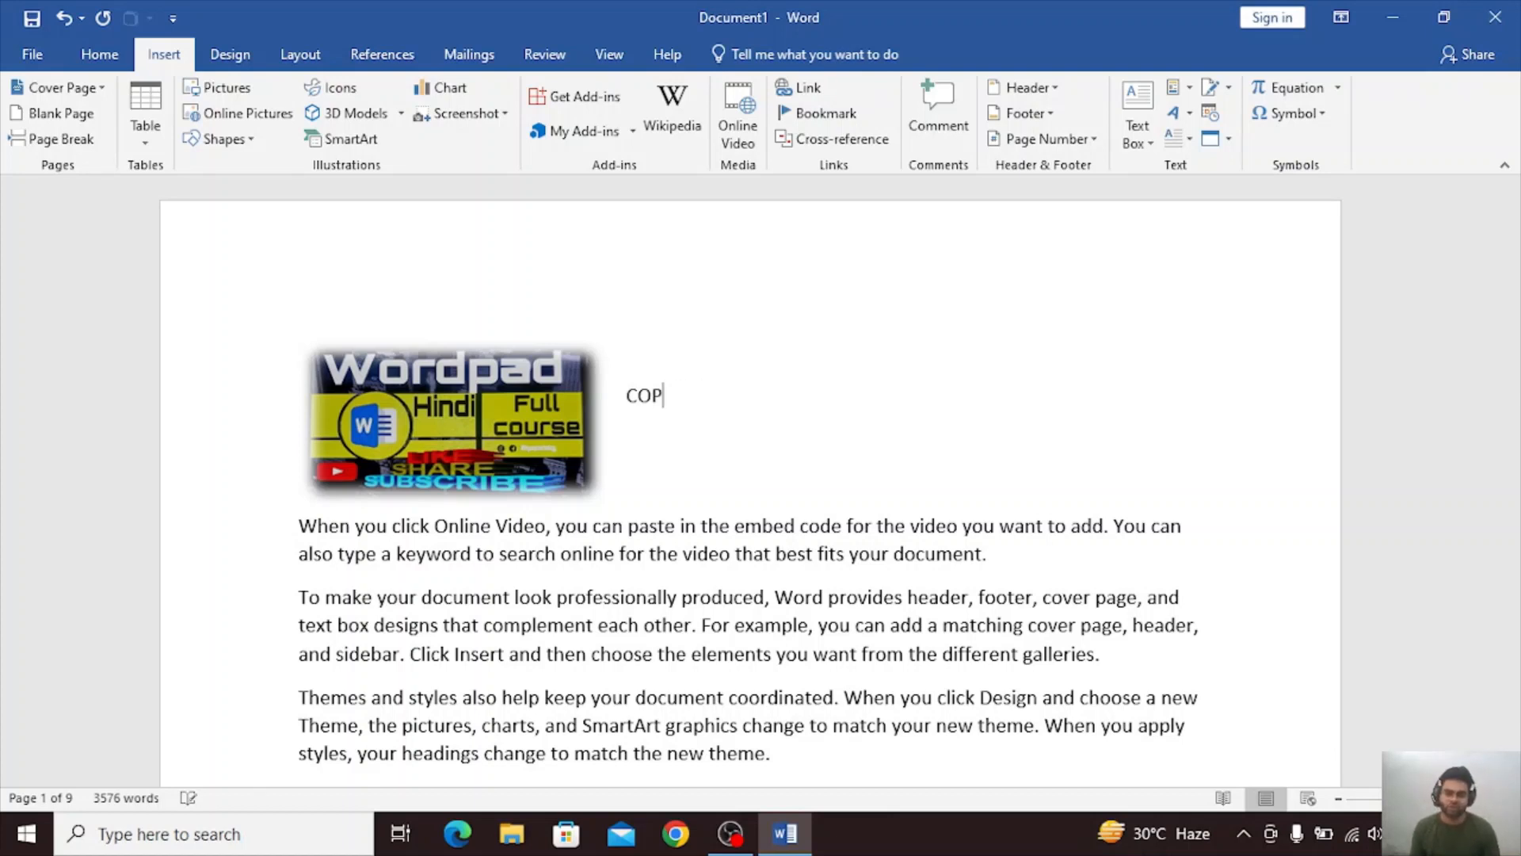
type("ER")
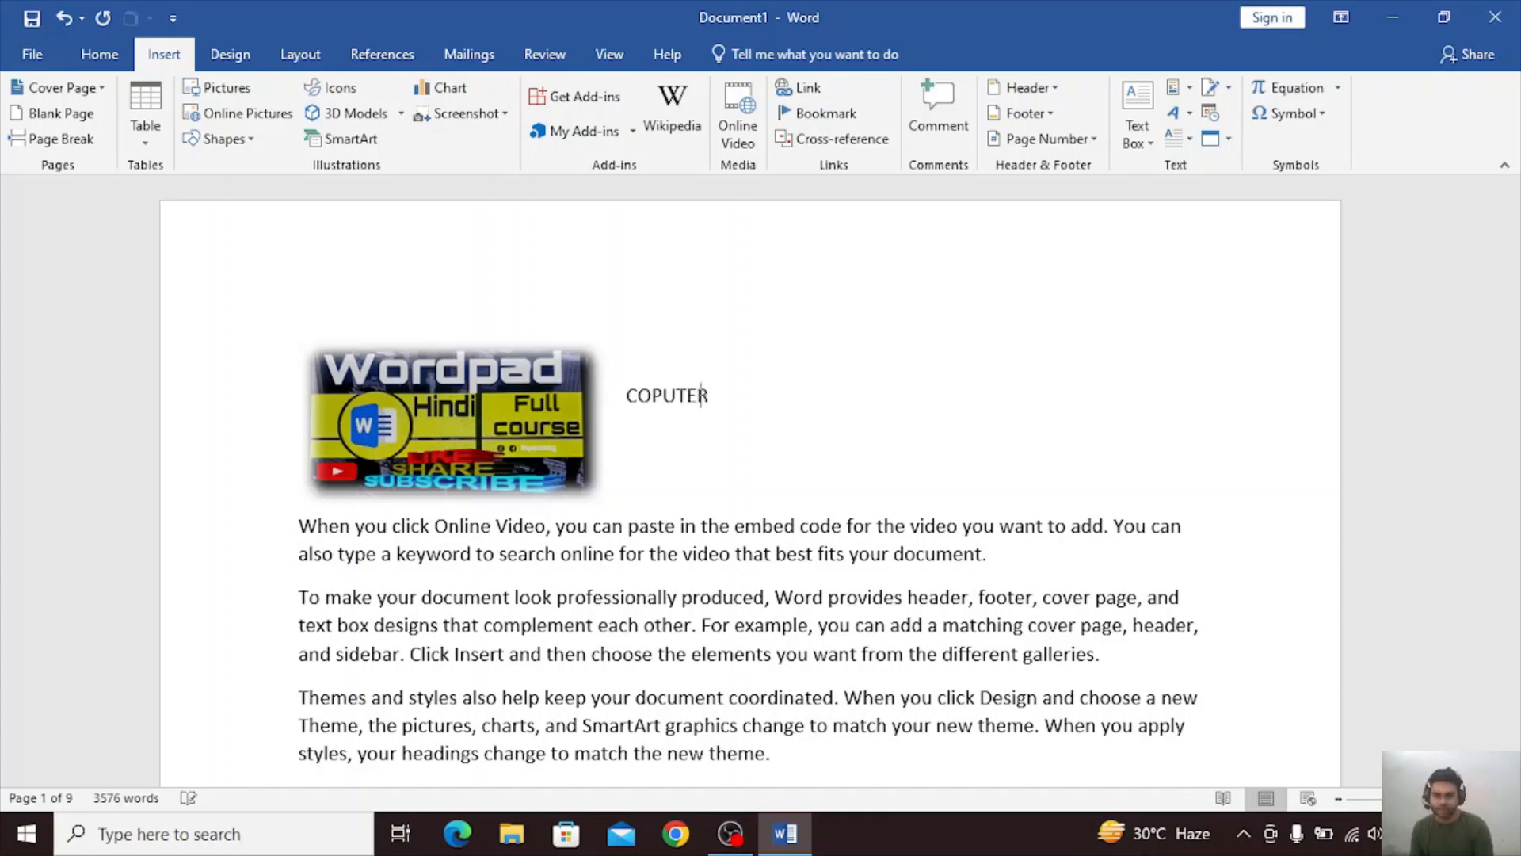
Insert two empty lines above the "Themes and styles" paragraph and enter CPU on the first one.
scroll(325, 586, "down", 3)
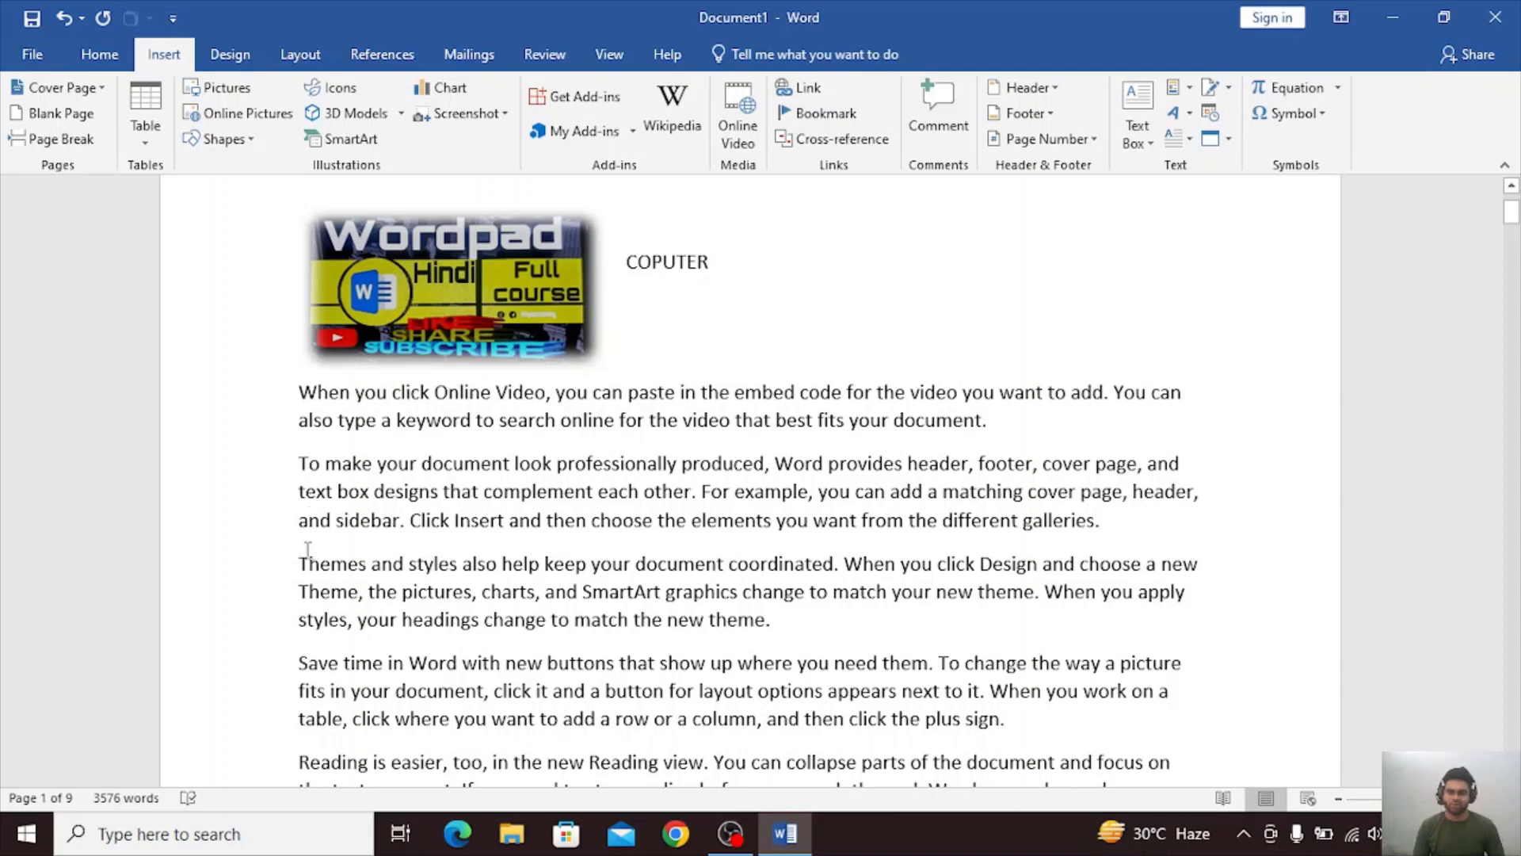
key("Return")
key("Return")
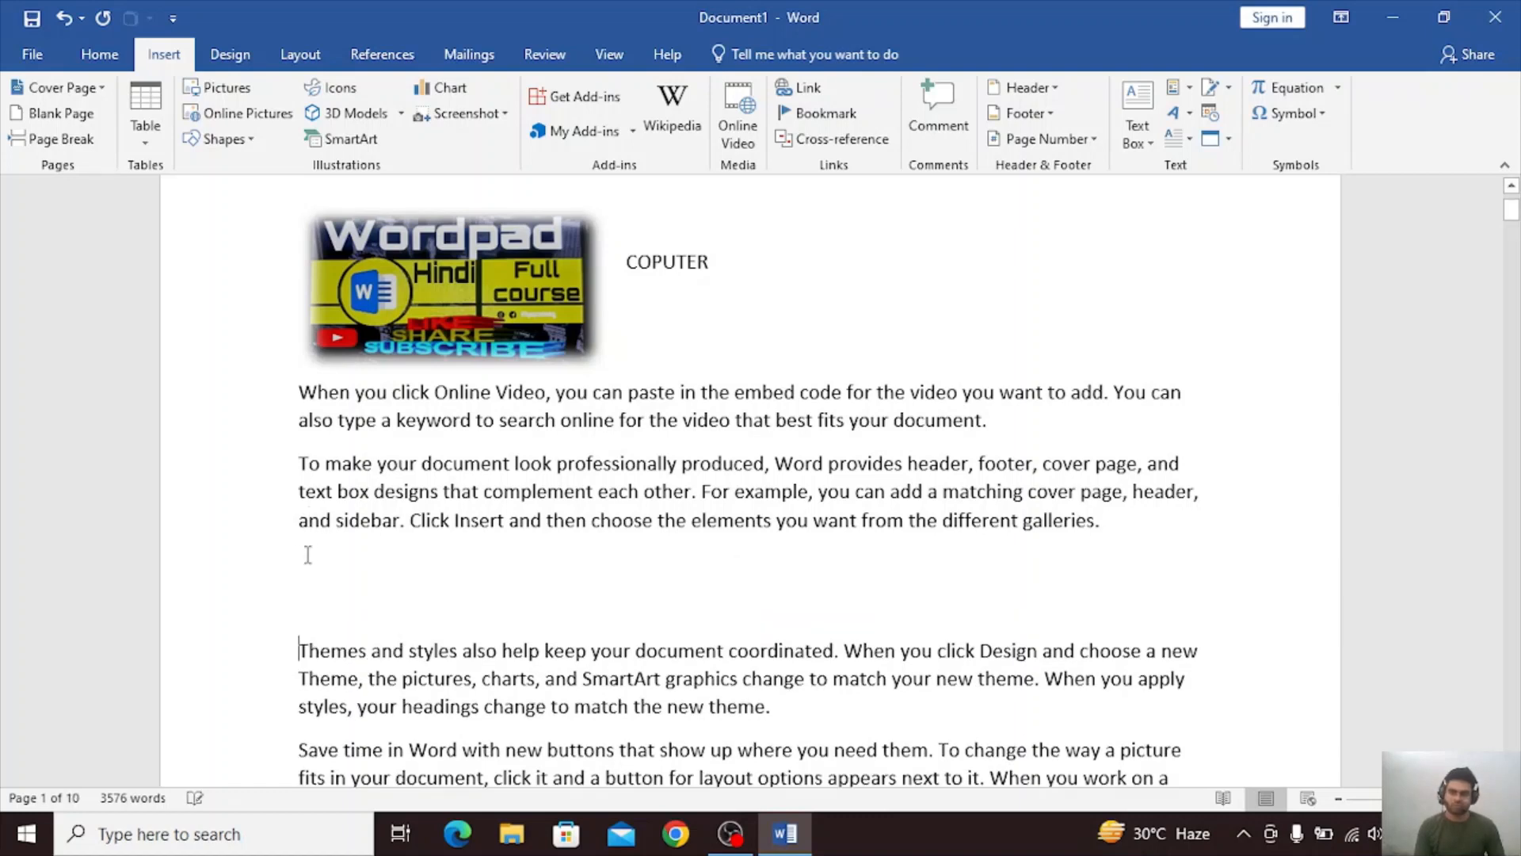
left_click(313, 572)
type("CPU")
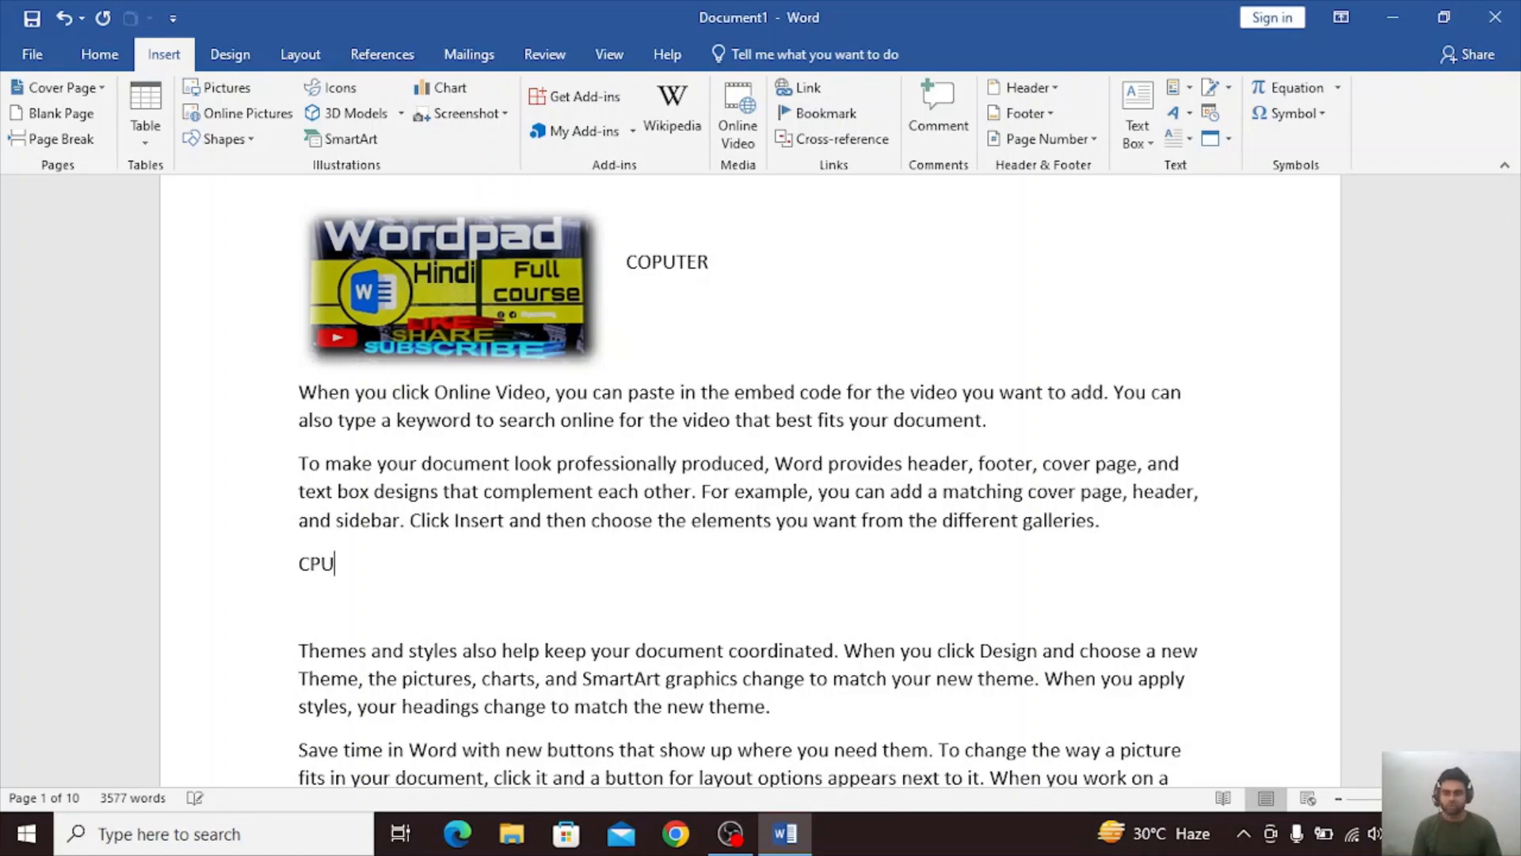
Insert two empty lines above the "Save time in Word" paragraph and enter UPS on the first one.
scroll(287, 684, "down", 1)
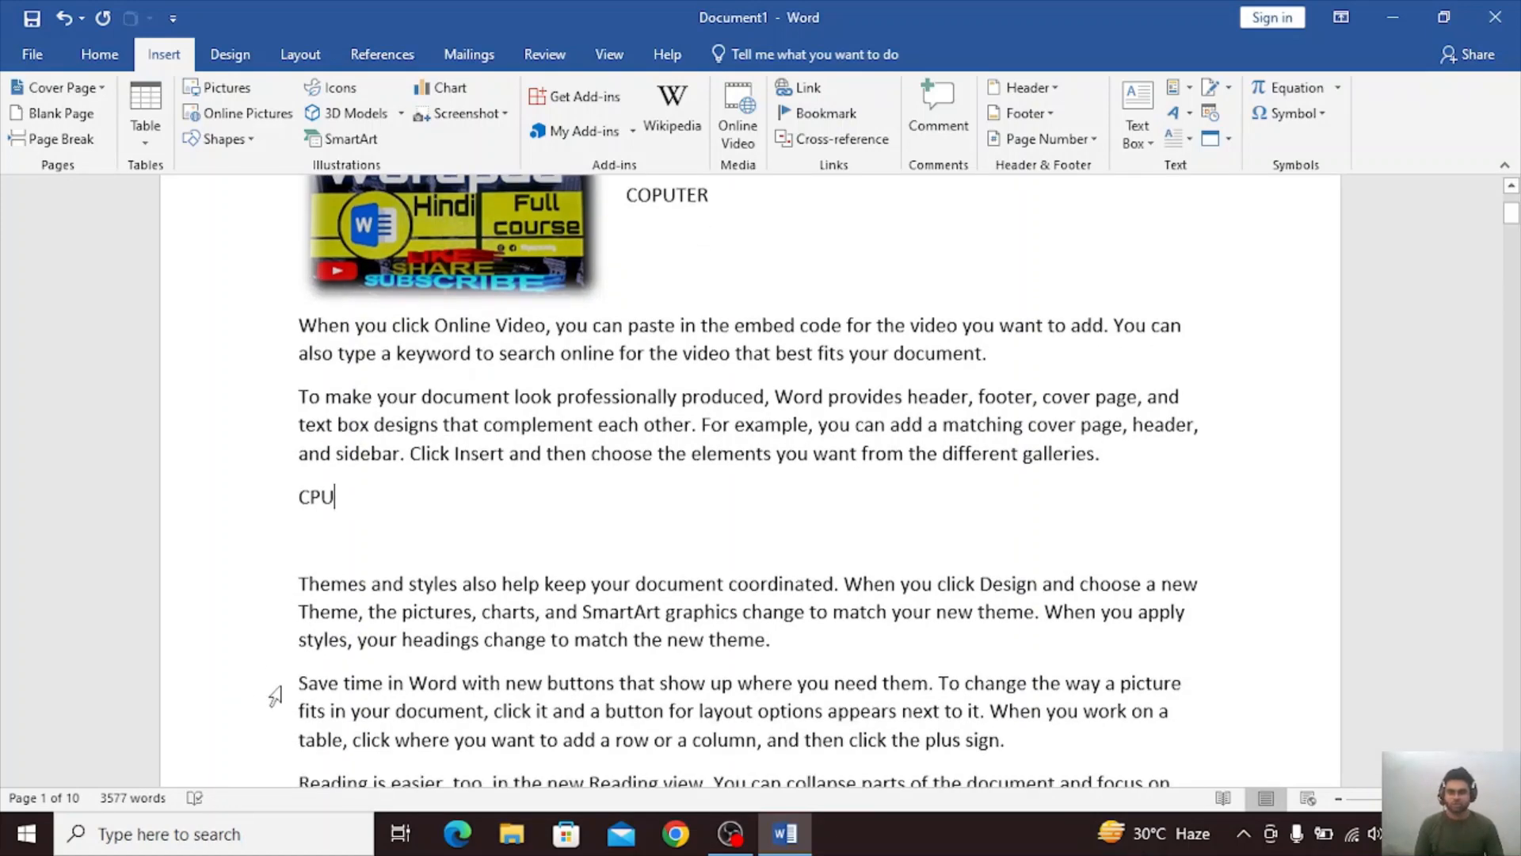
left_click(299, 683)
key("Return")
key("Return")
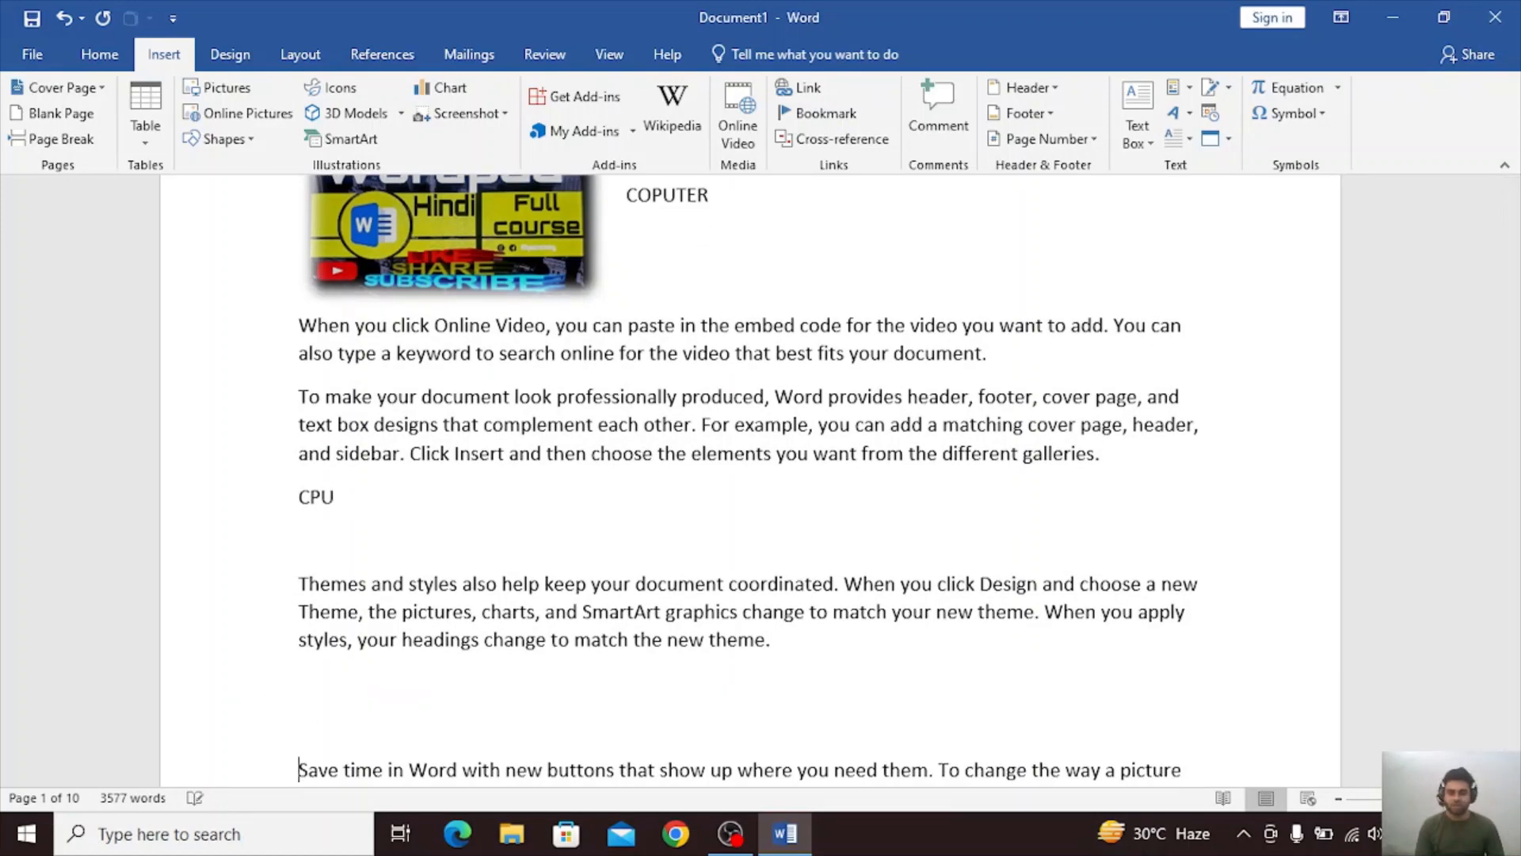
type("U")
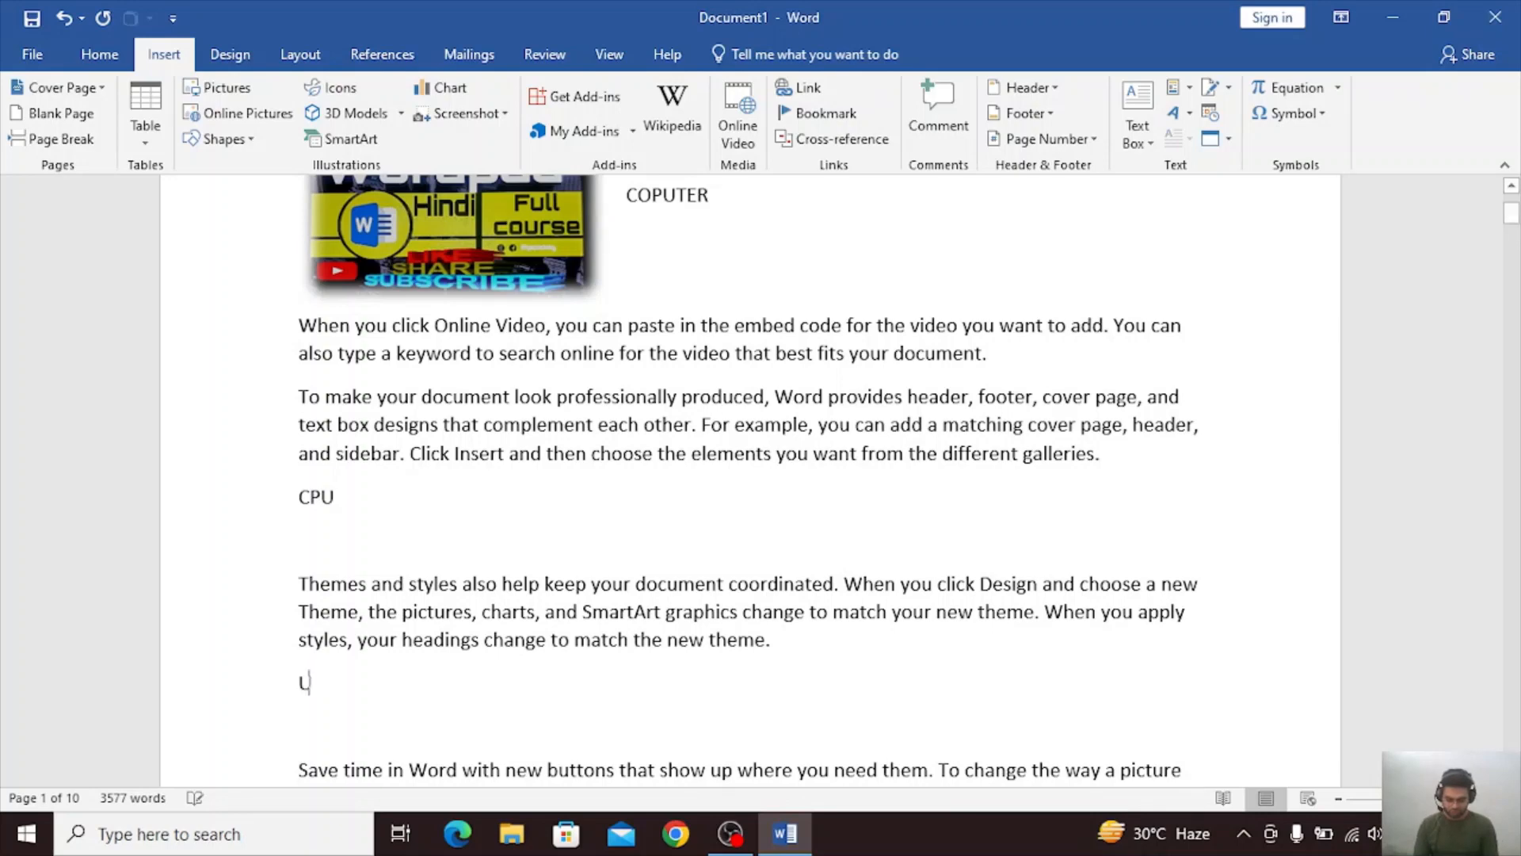
type("PS")
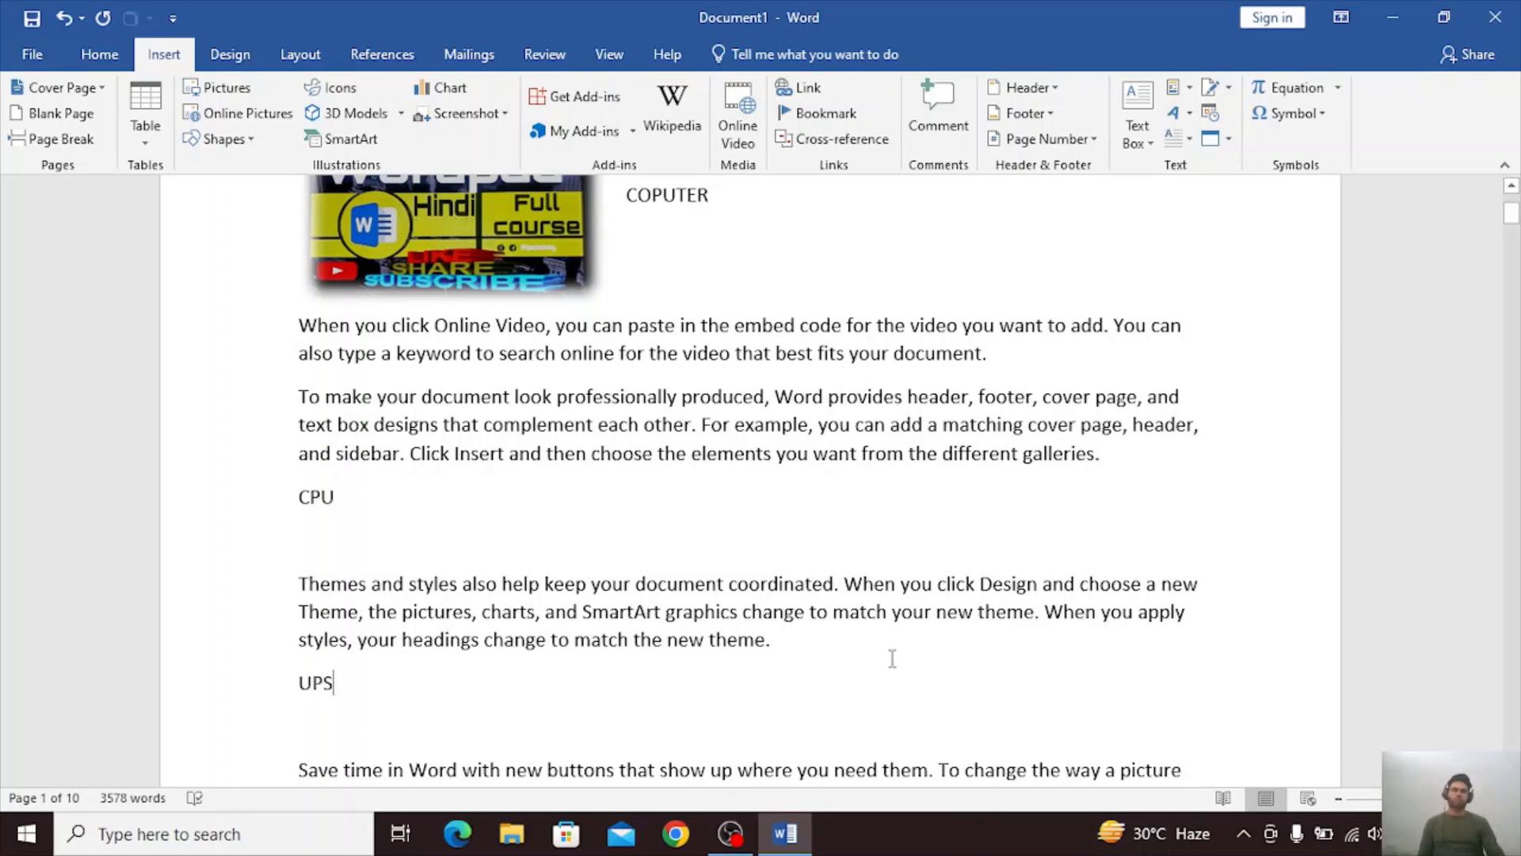
Apply the Title style to the COPUTER line beside the Wordpad picture.
scroll(893, 634, "up", 3)
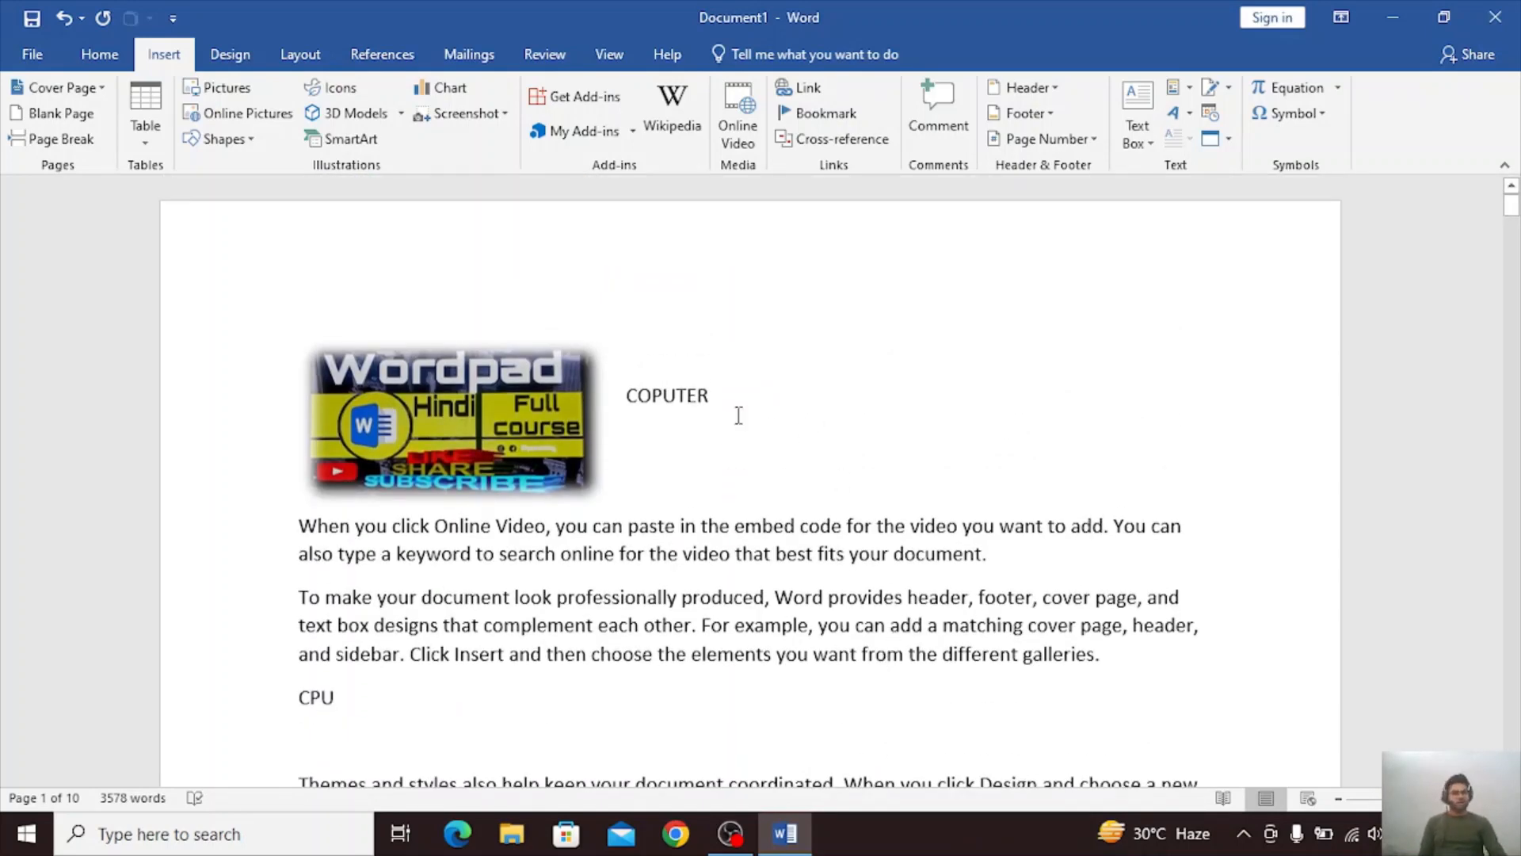
left_click_drag(717, 408, 622, 412)
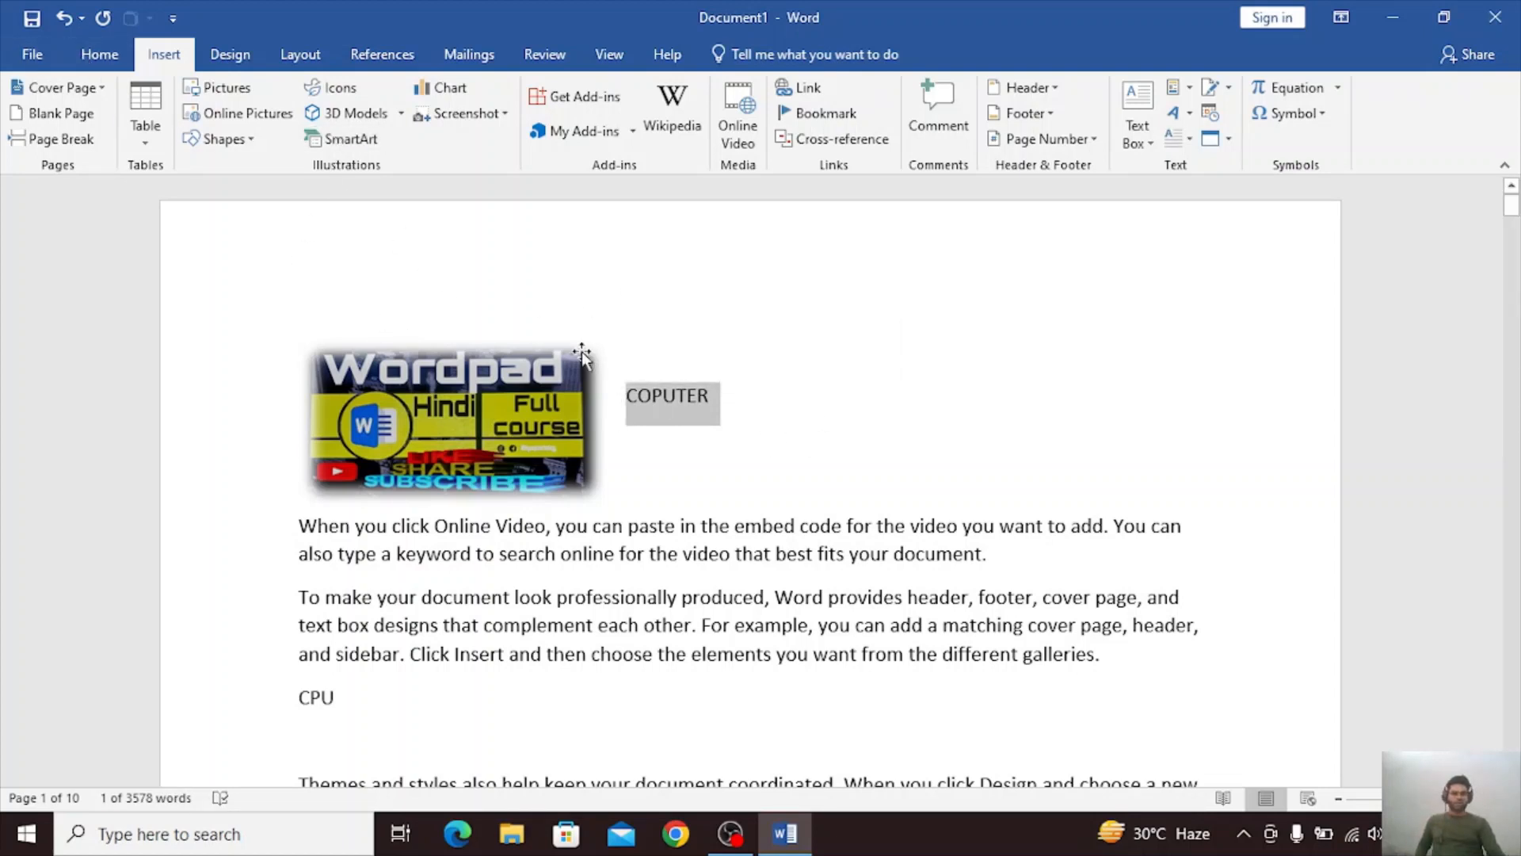
left_click(99, 54)
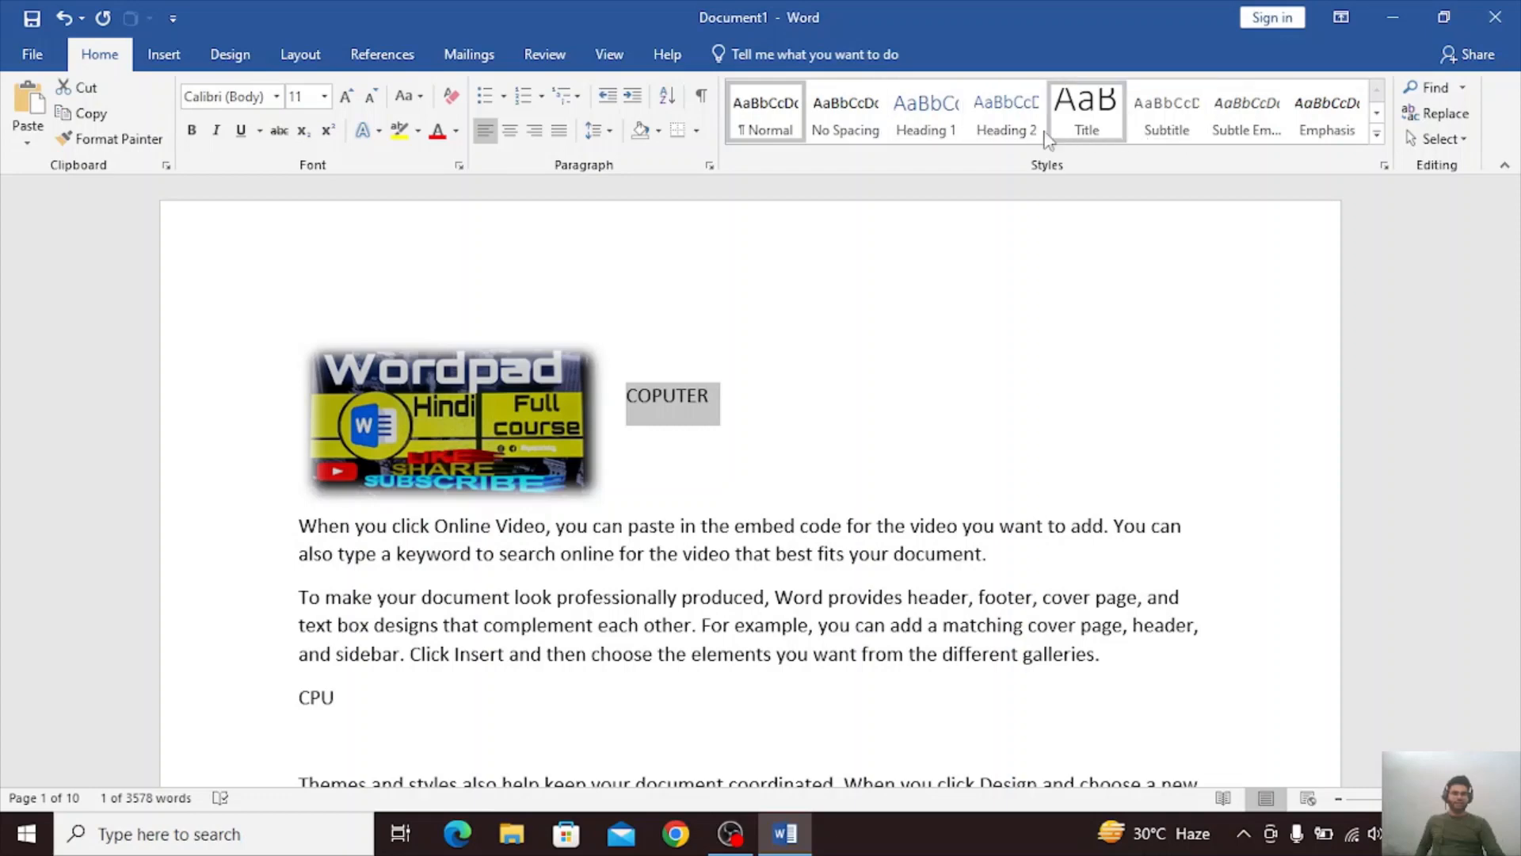
left_click(1086, 119)
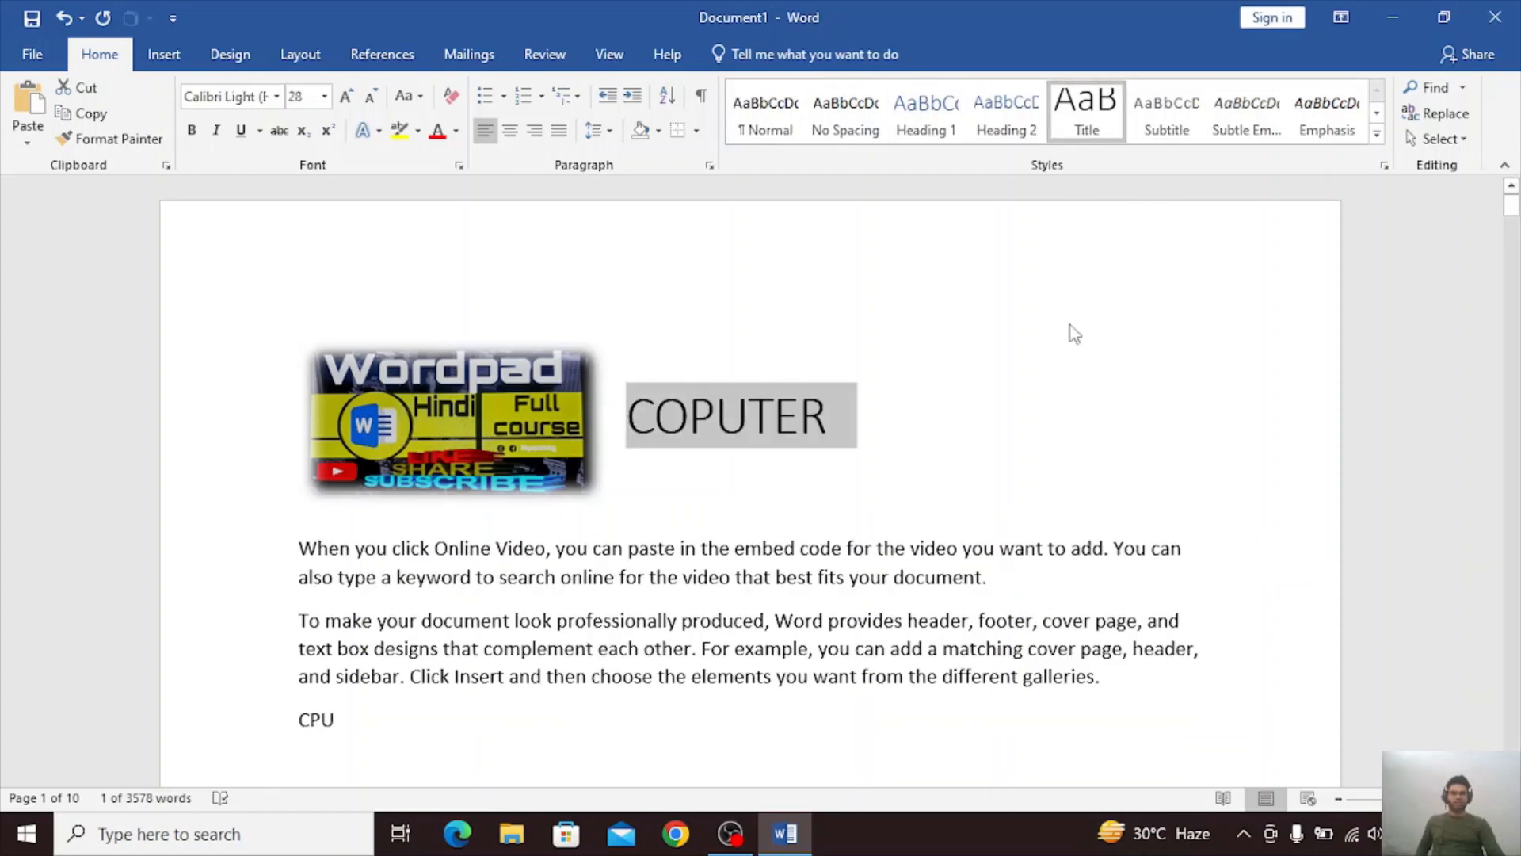
Apply the Heading 1 style to the CPU line above the "Themes and styles" paragraph.
scroll(550, 540, "down", 2)
left_click(432, 549)
left_click(285, 529)
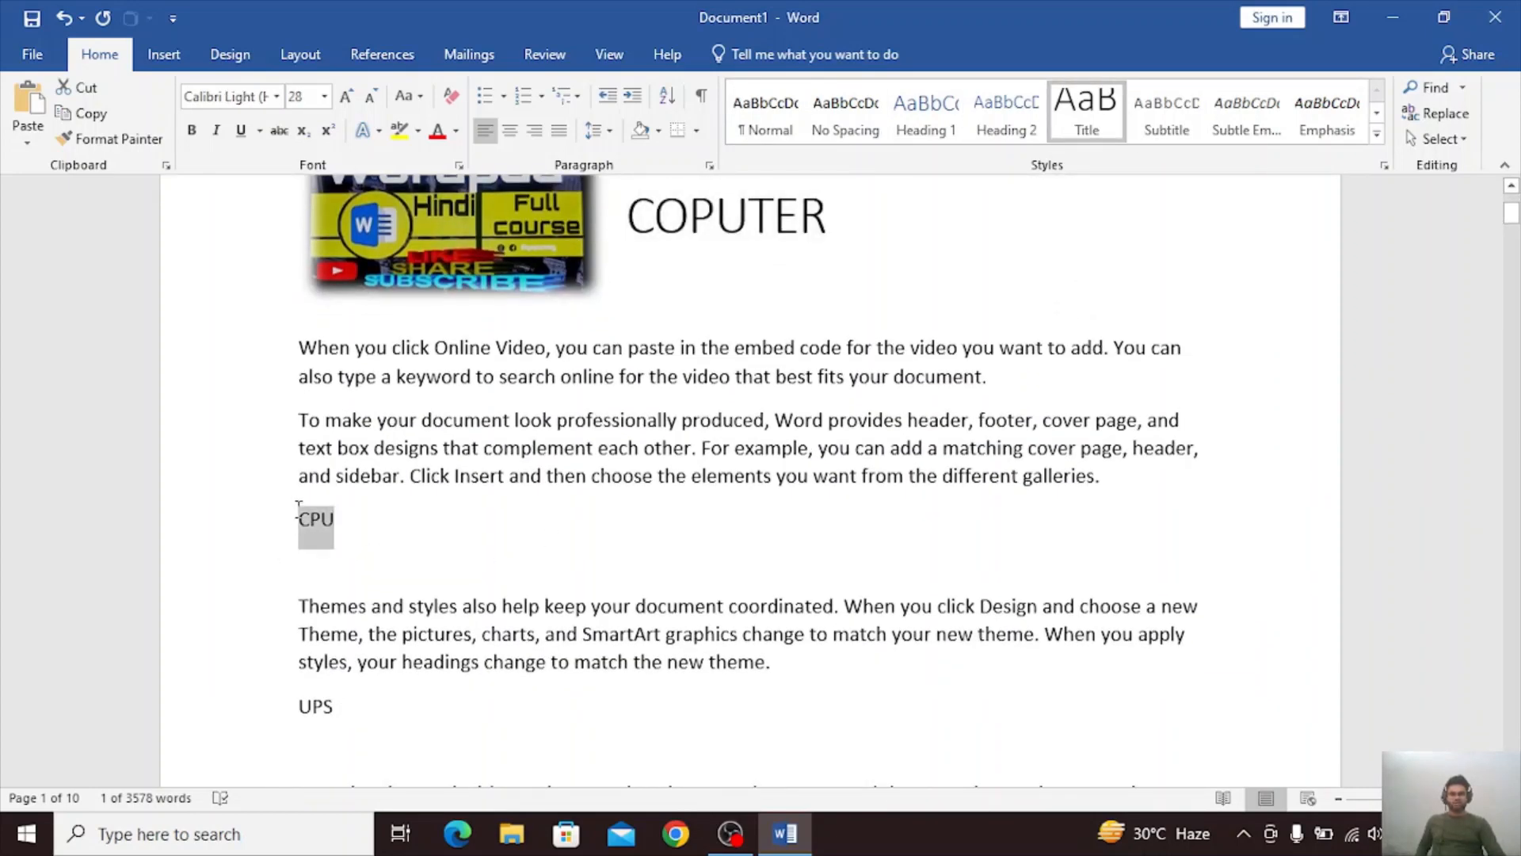
left_click(934, 106)
Apply the Heading 1 style to the COPUTER line beside the Wordpad picture.
scroll(911, 254, "up", 3)
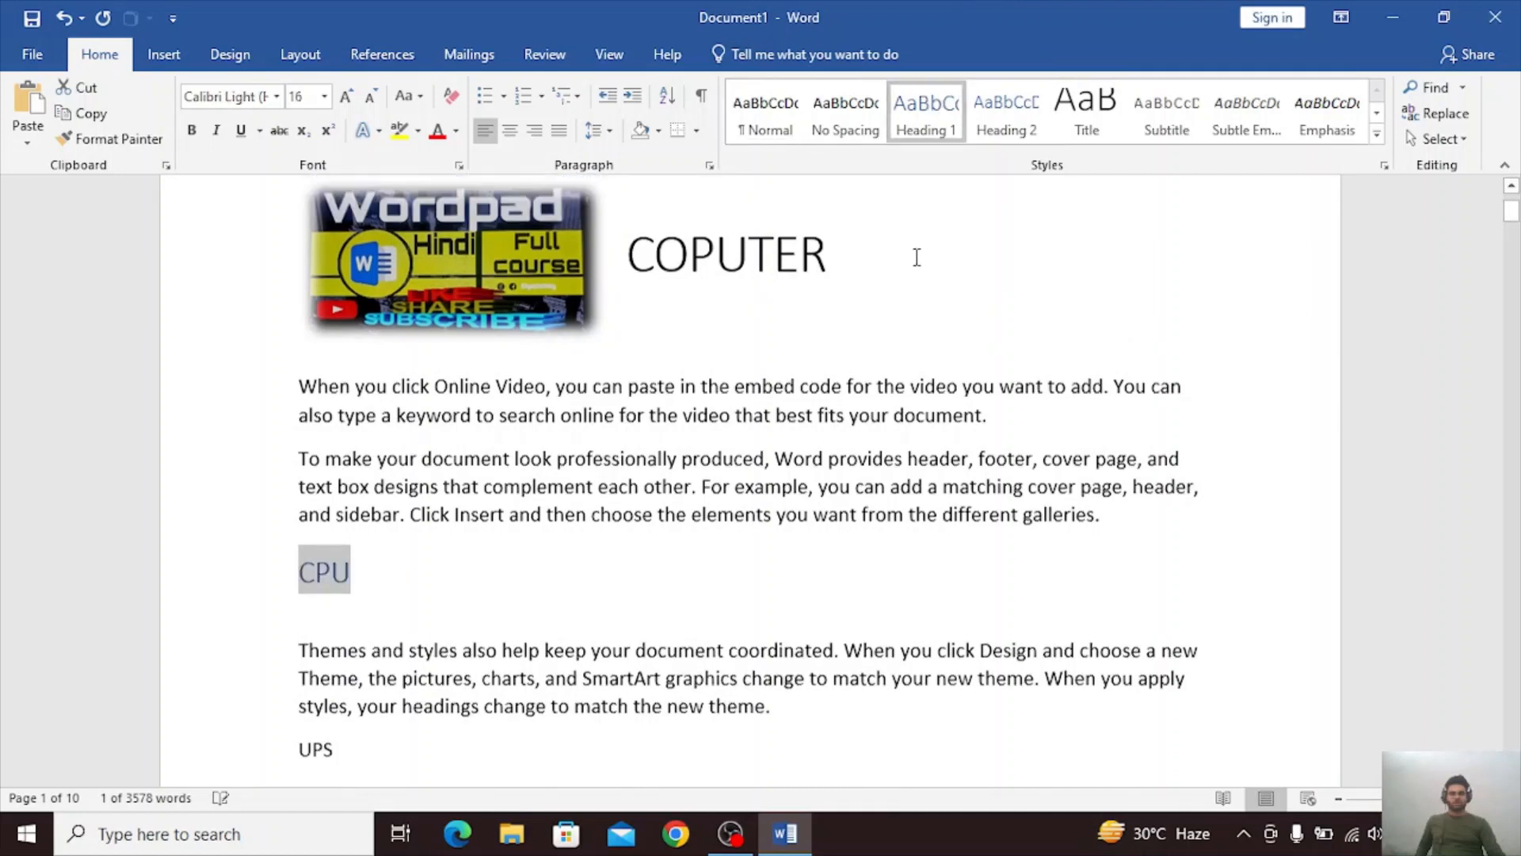
left_click_drag(854, 366, 646, 372)
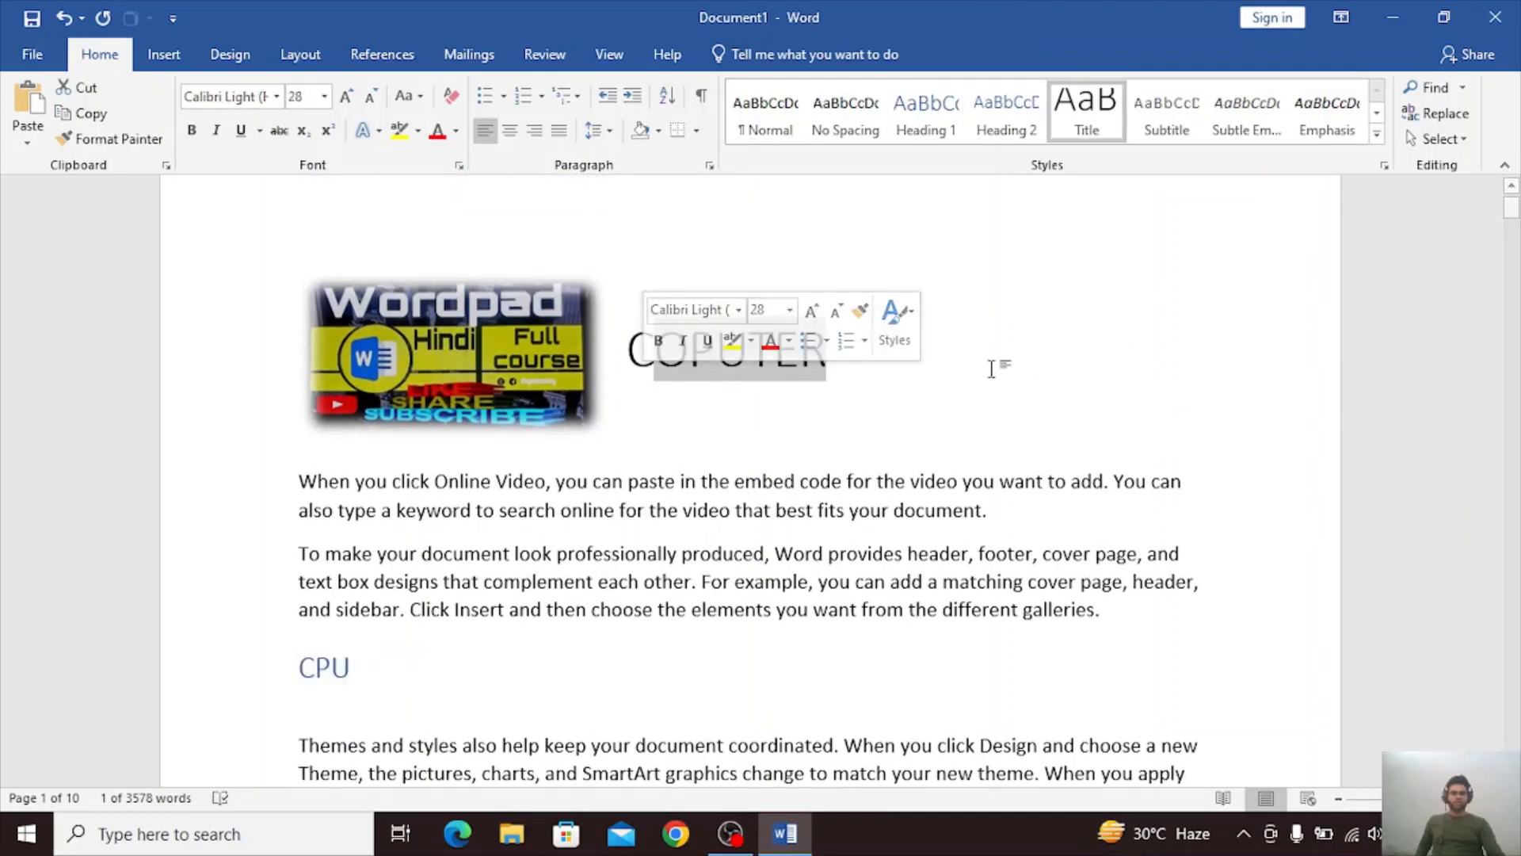
left_click_drag(856, 364, 624, 373)
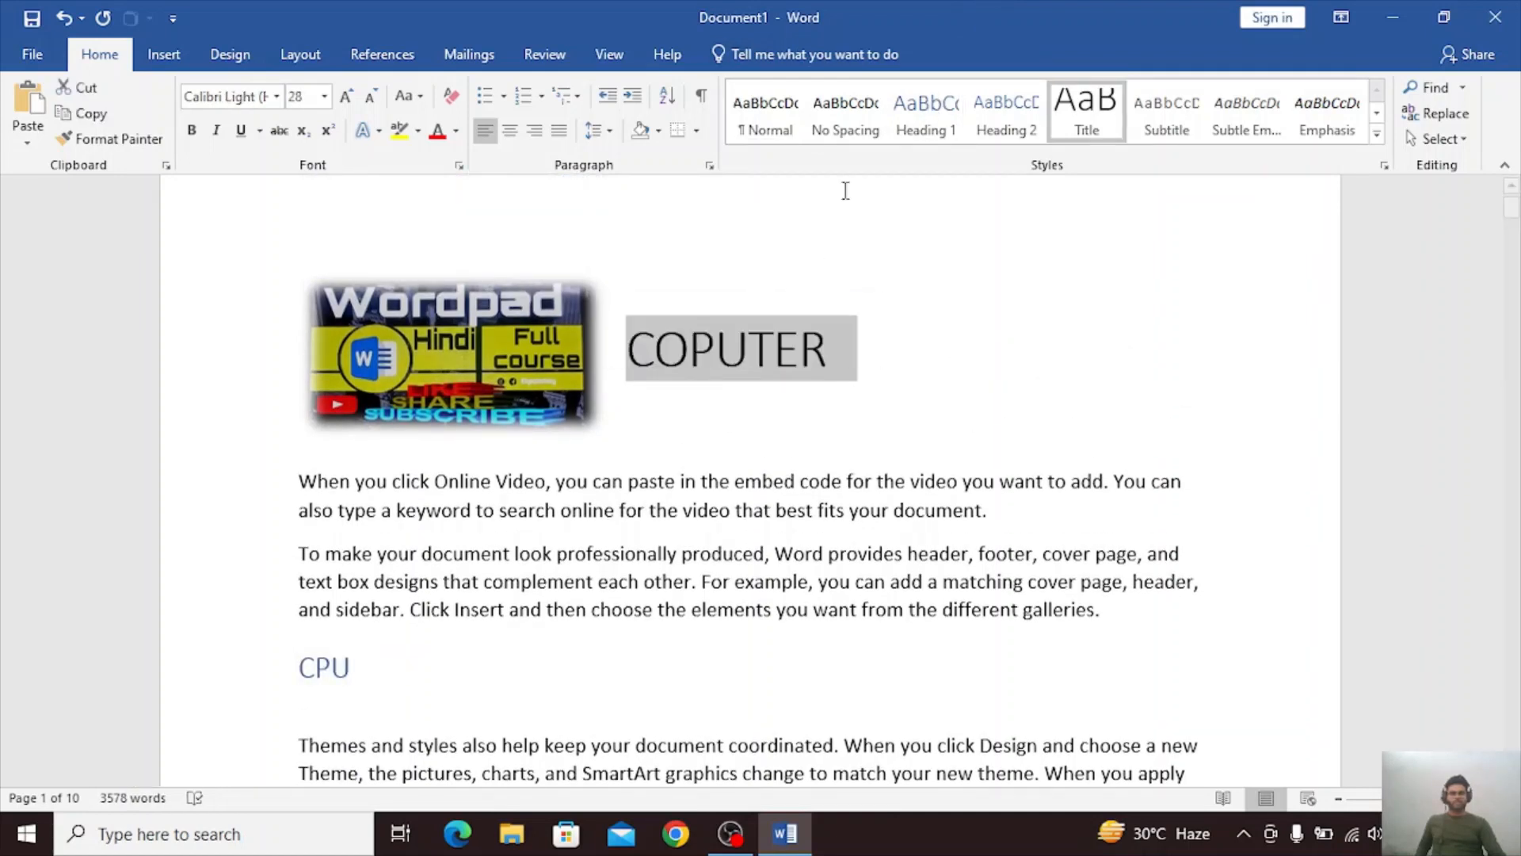
left_click(934, 135)
Apply the Heading 1 style to the UPS line above the "Save time in Word" paragraph.
left_click(164, 54)
scroll(518, 483, "down", 5)
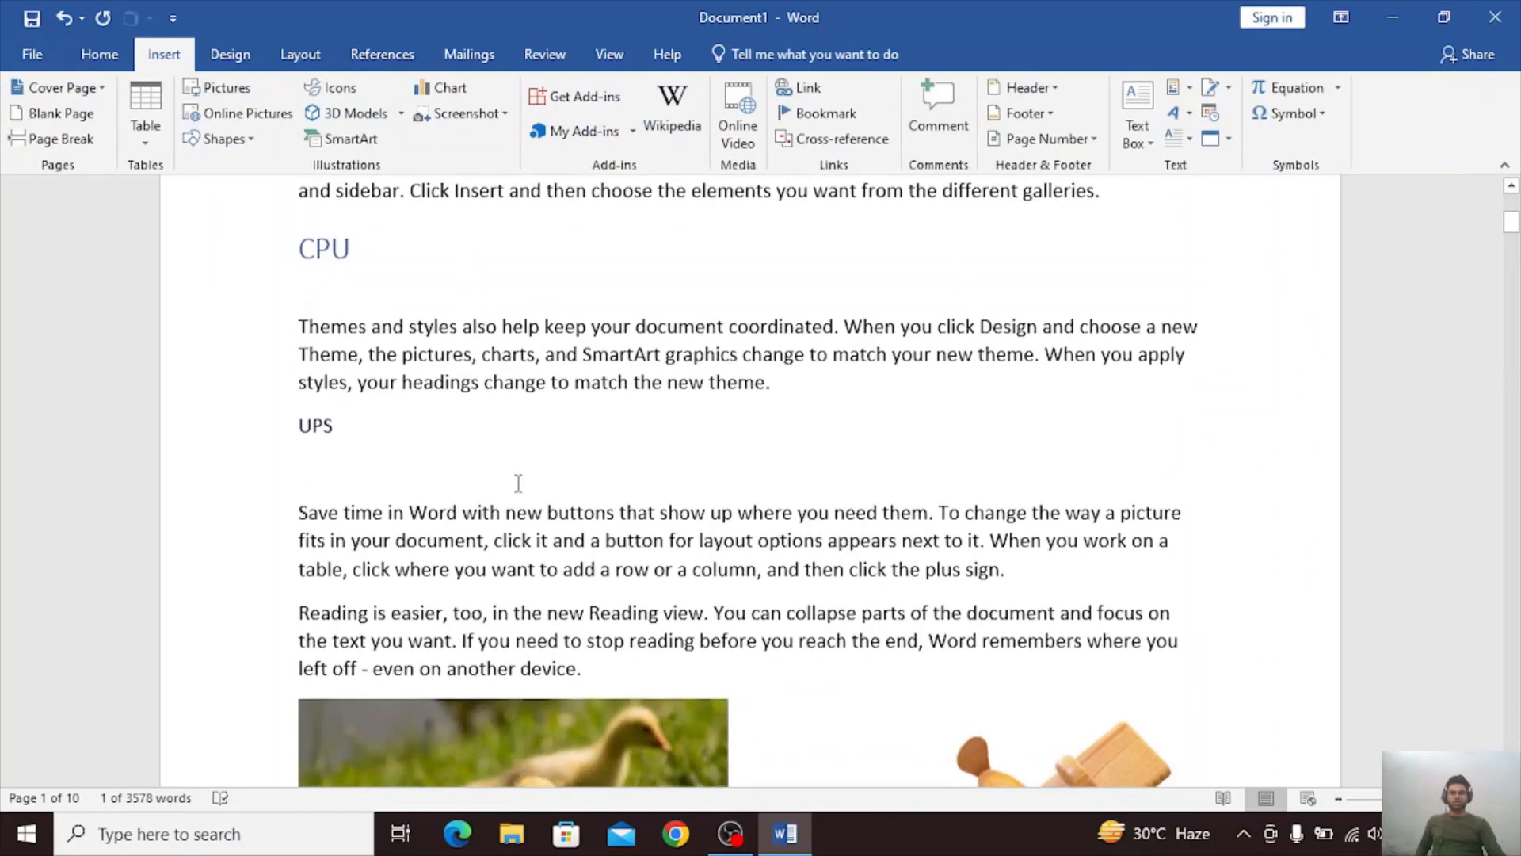
left_click_drag(401, 432, 221, 435)
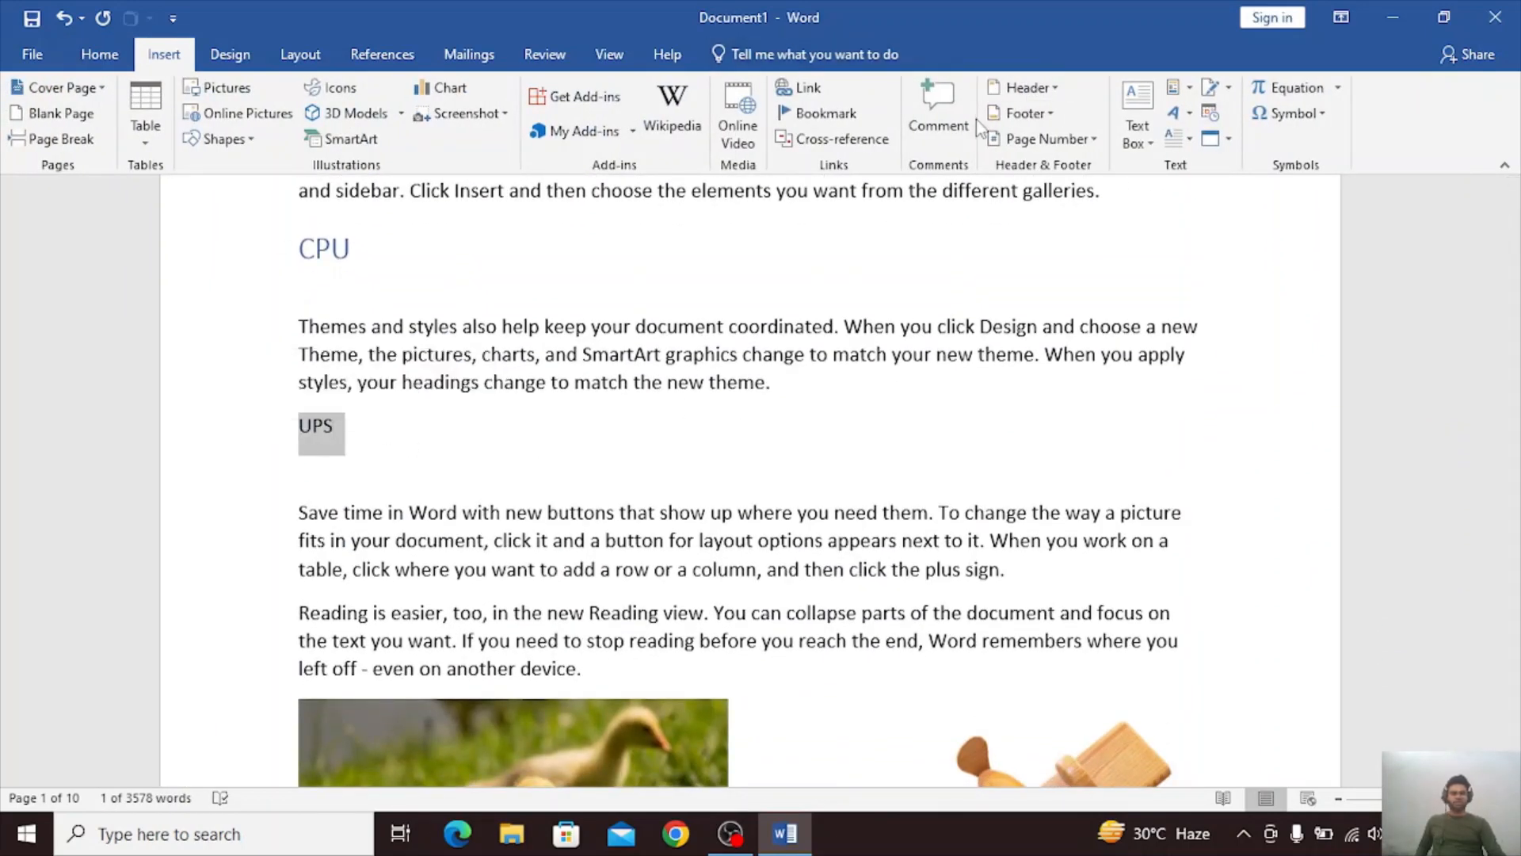
left_click(99, 54)
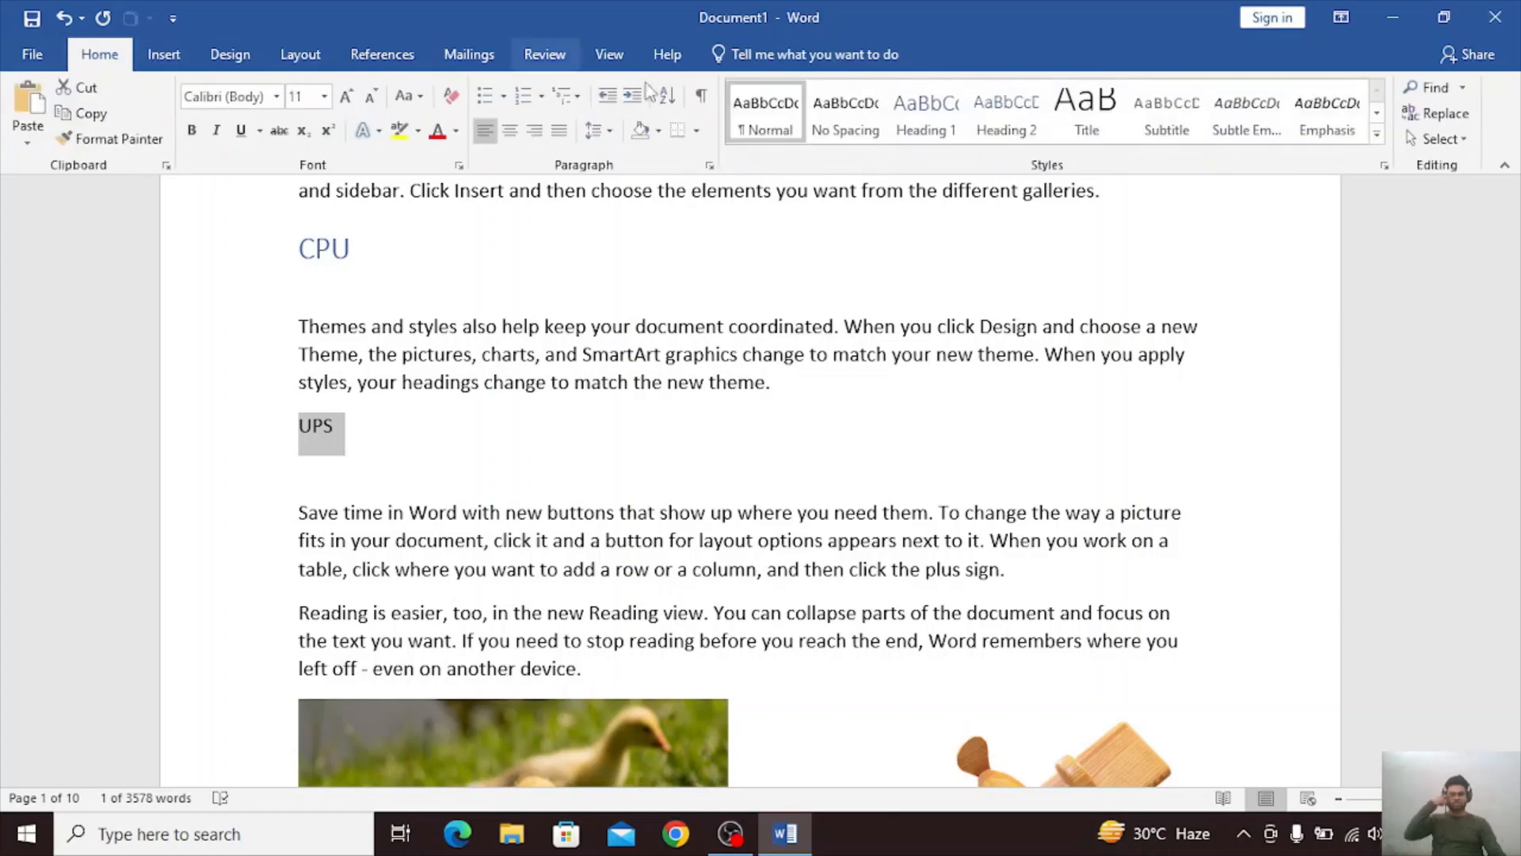
left_click(926, 117)
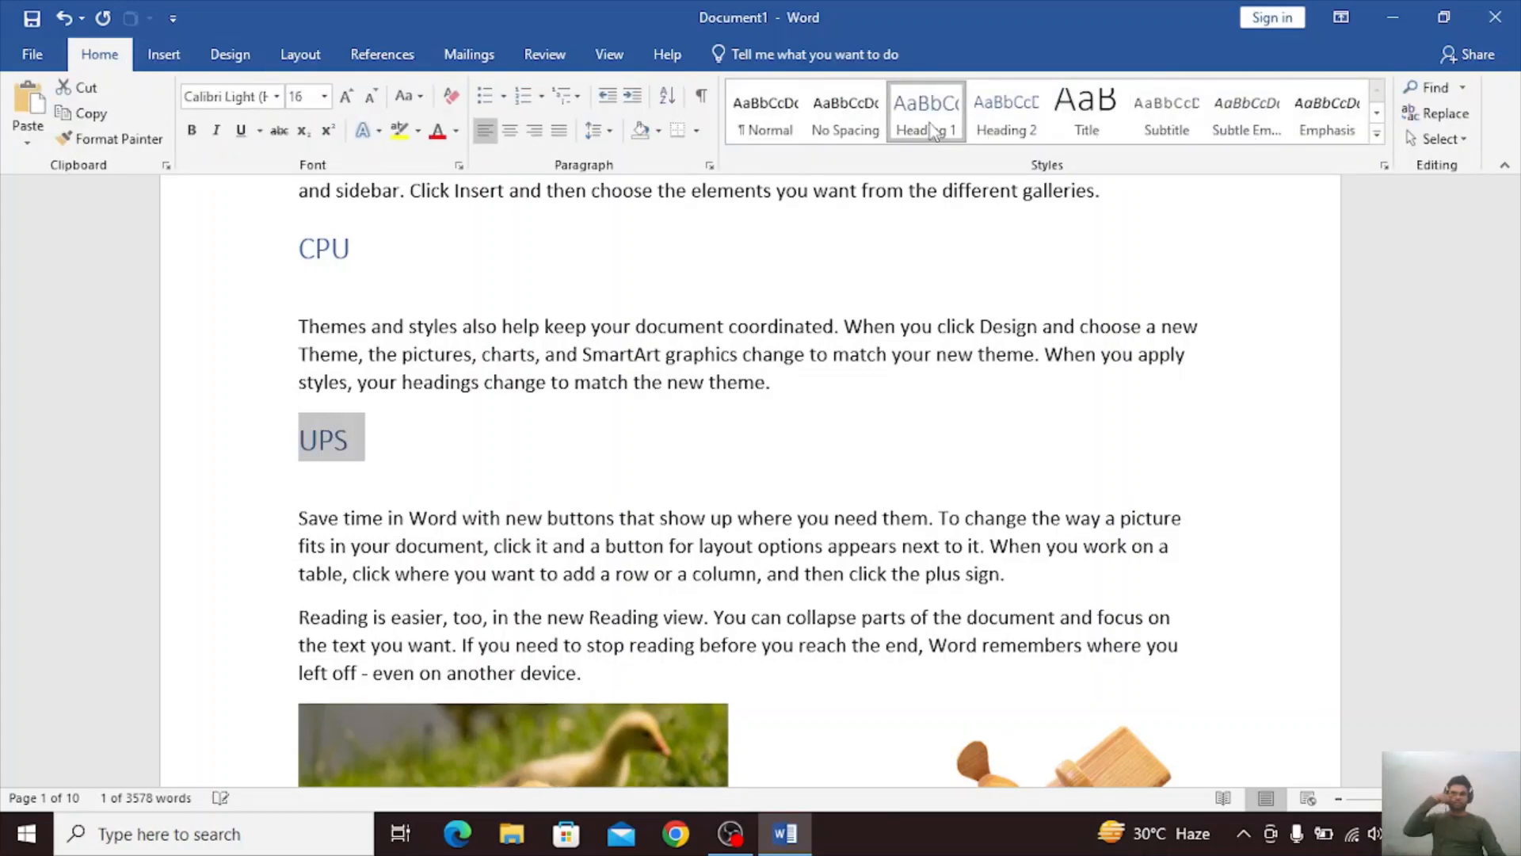
scroll(888, 361, "up", 5)
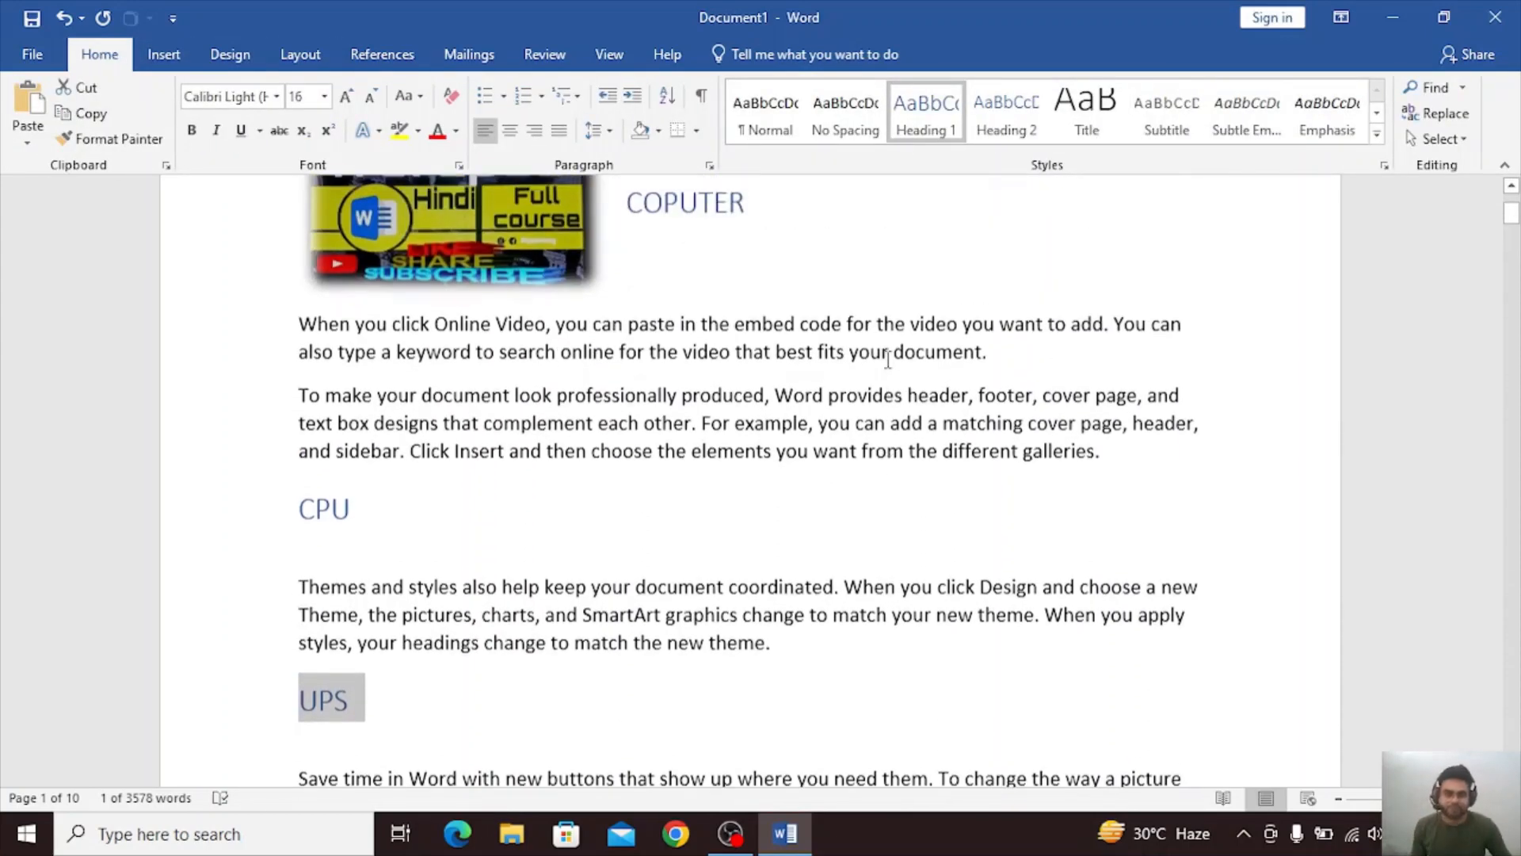
left_click(871, 390)
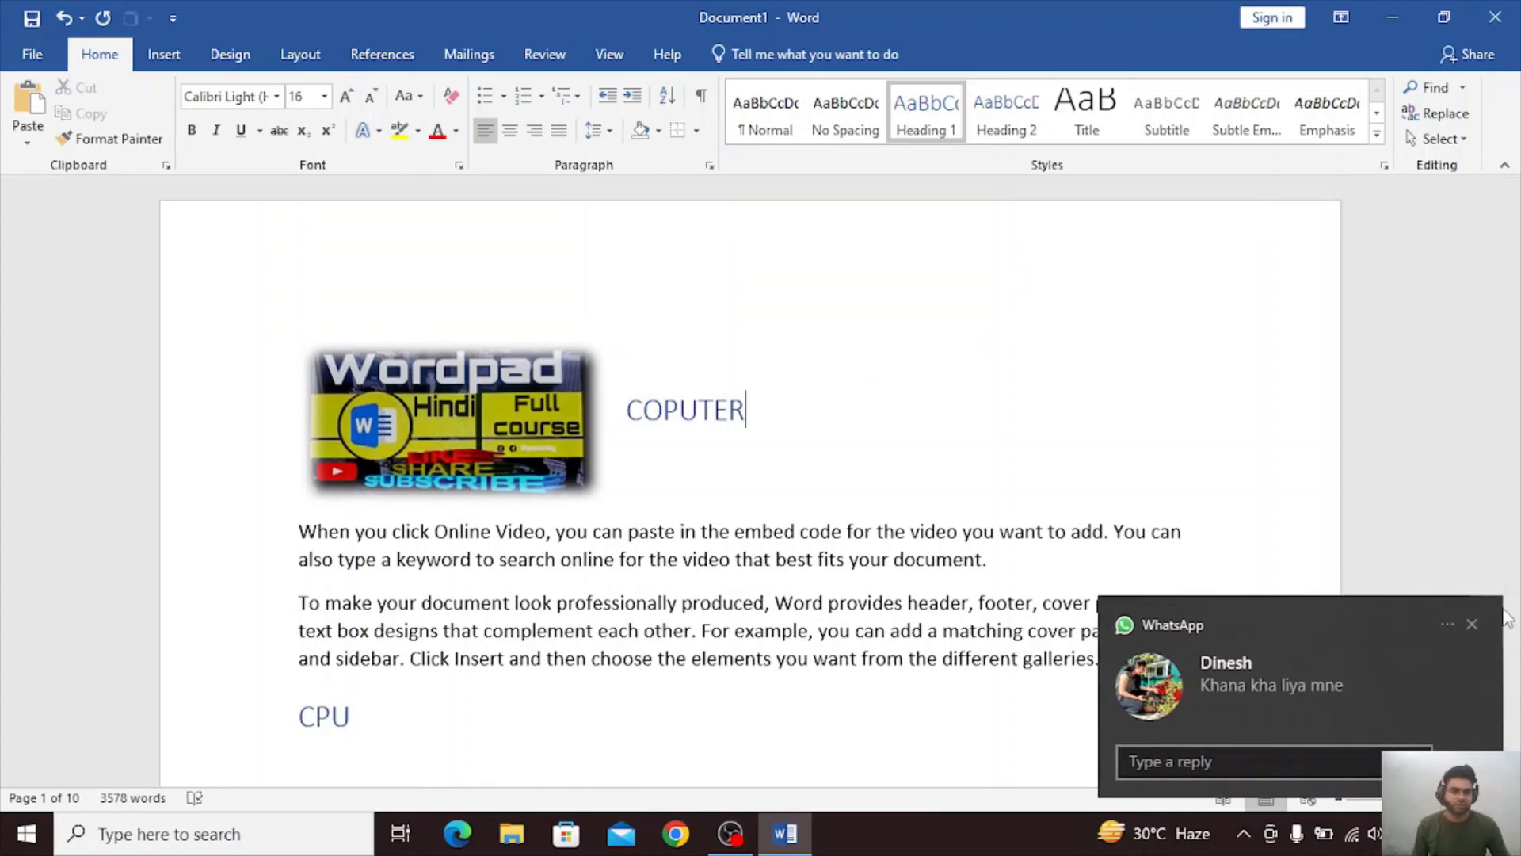
left_click(1490, 637)
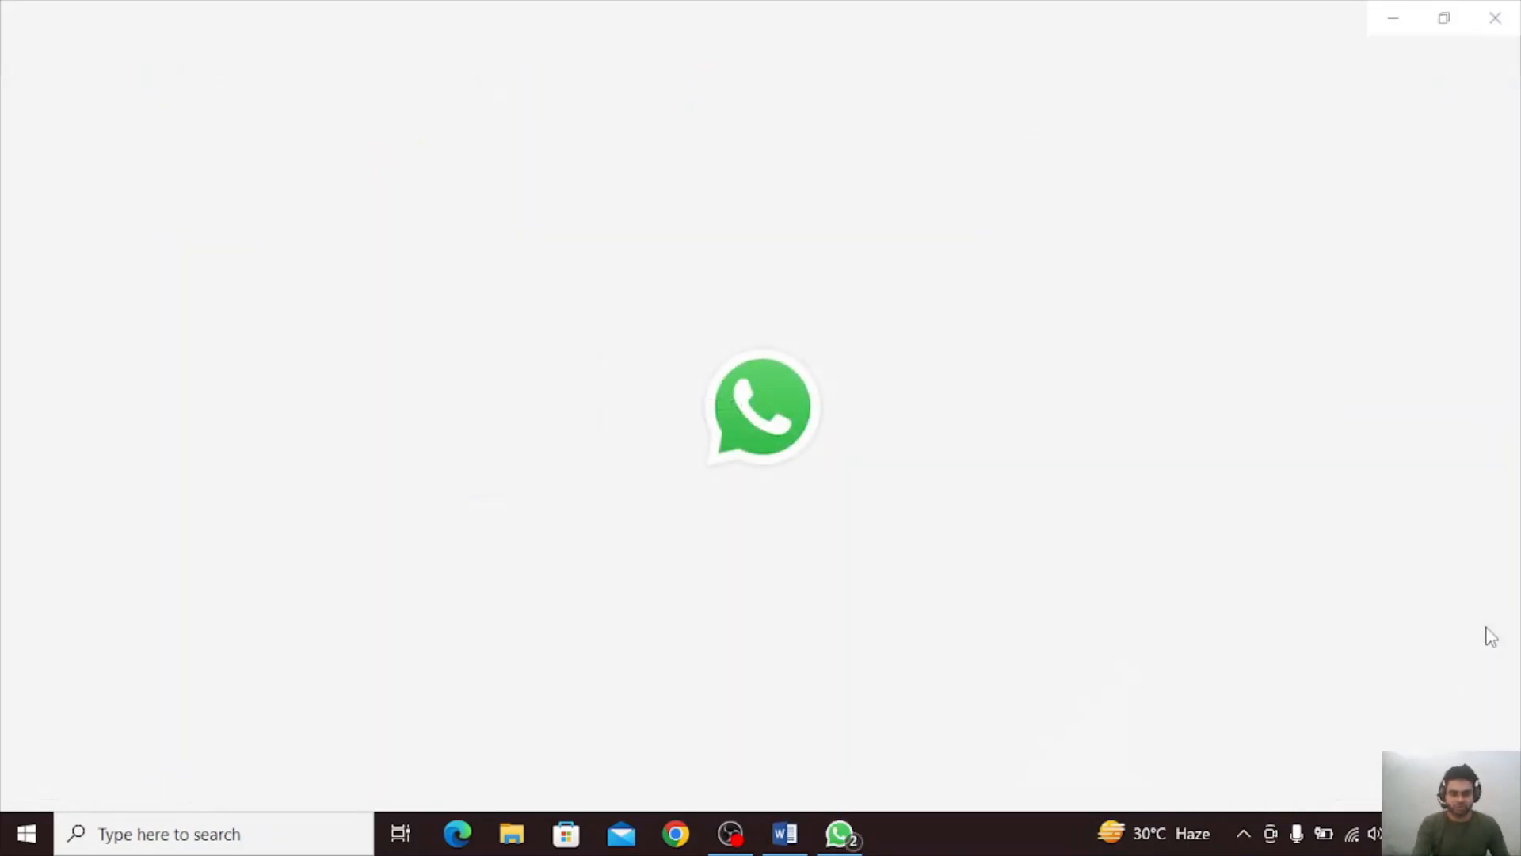
left_click(1496, 17)
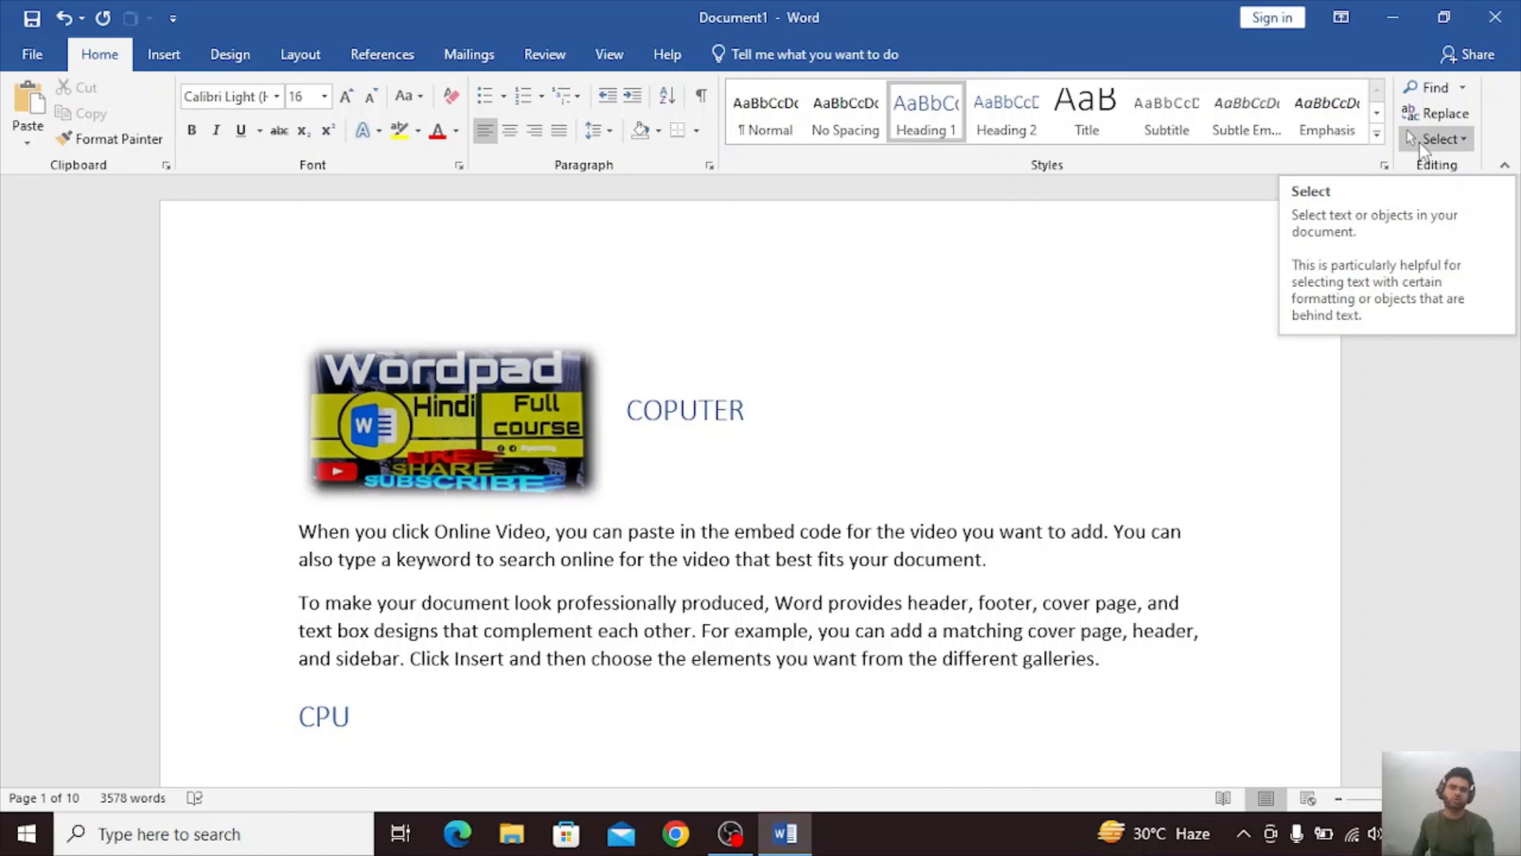
Start a cross-reference on the empty line above the COPUTER heading, with Heading as the reference type.
left_click(1141, 346)
left_click(158, 54)
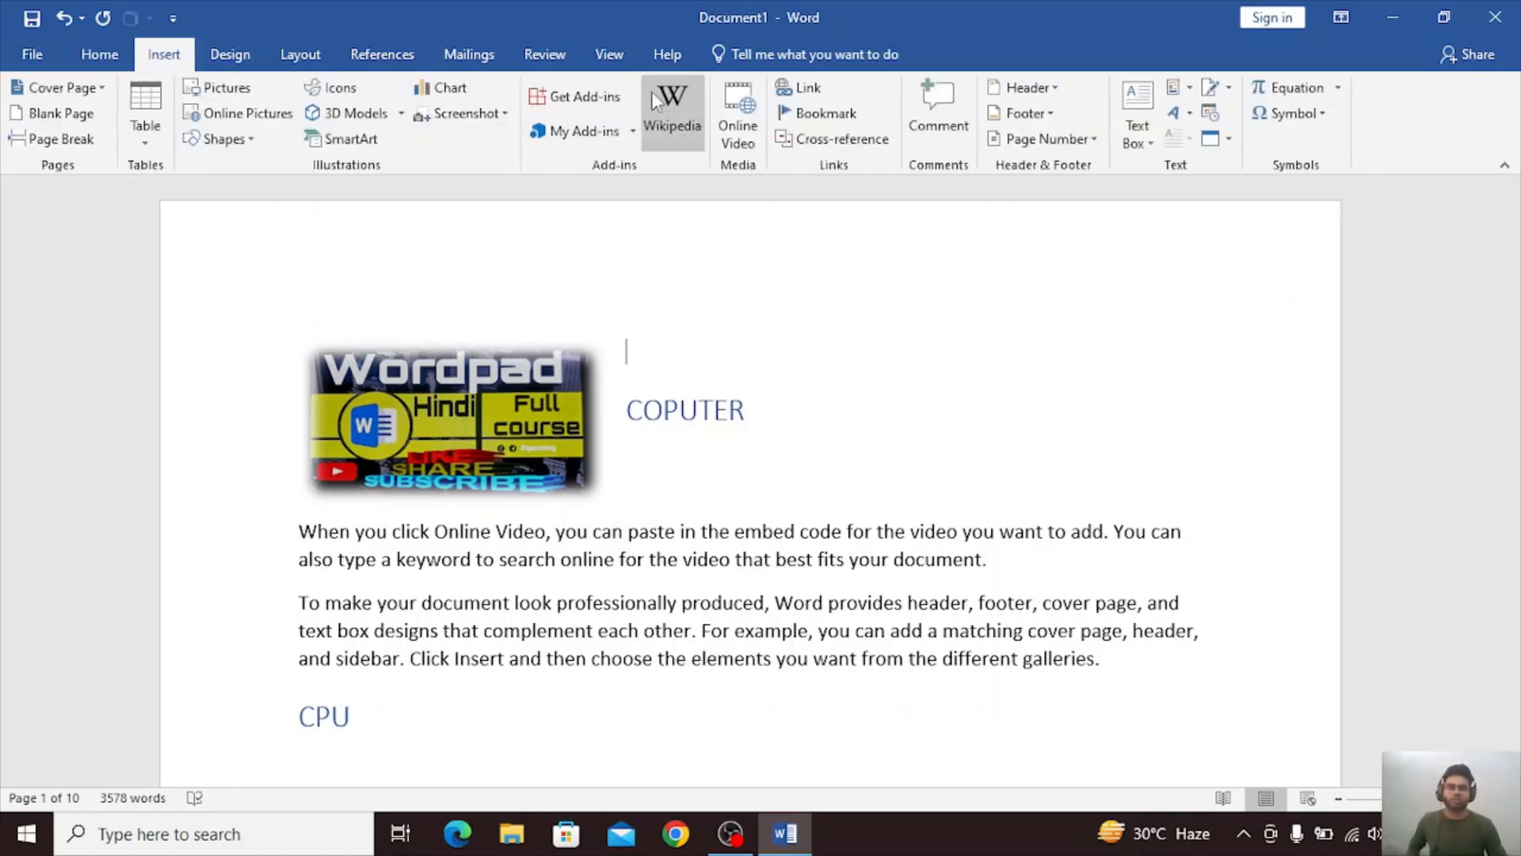
left_click(862, 142)
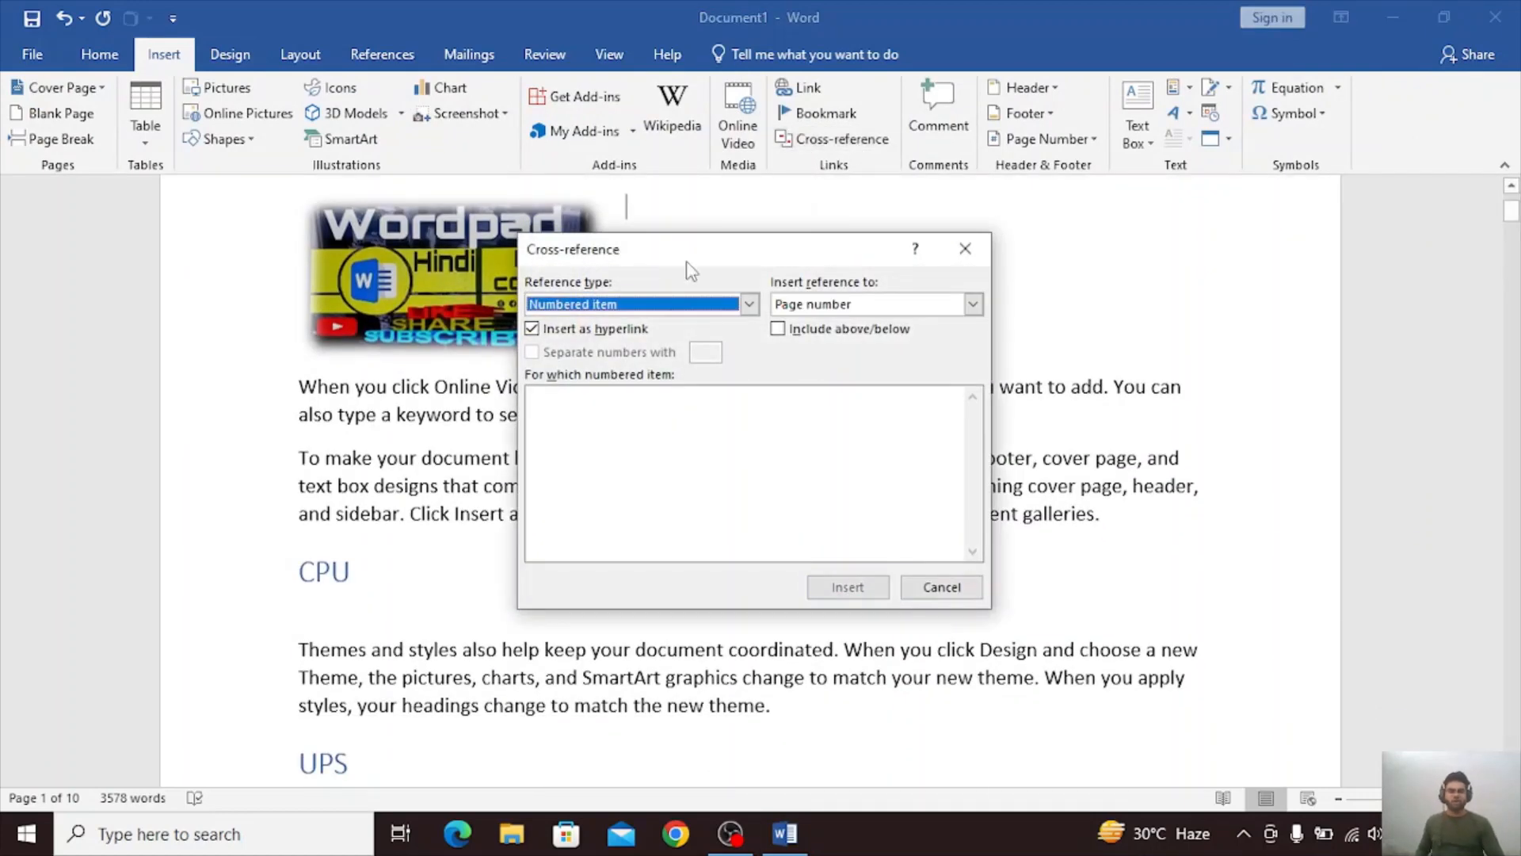
left_click(749, 306)
left_click(673, 341)
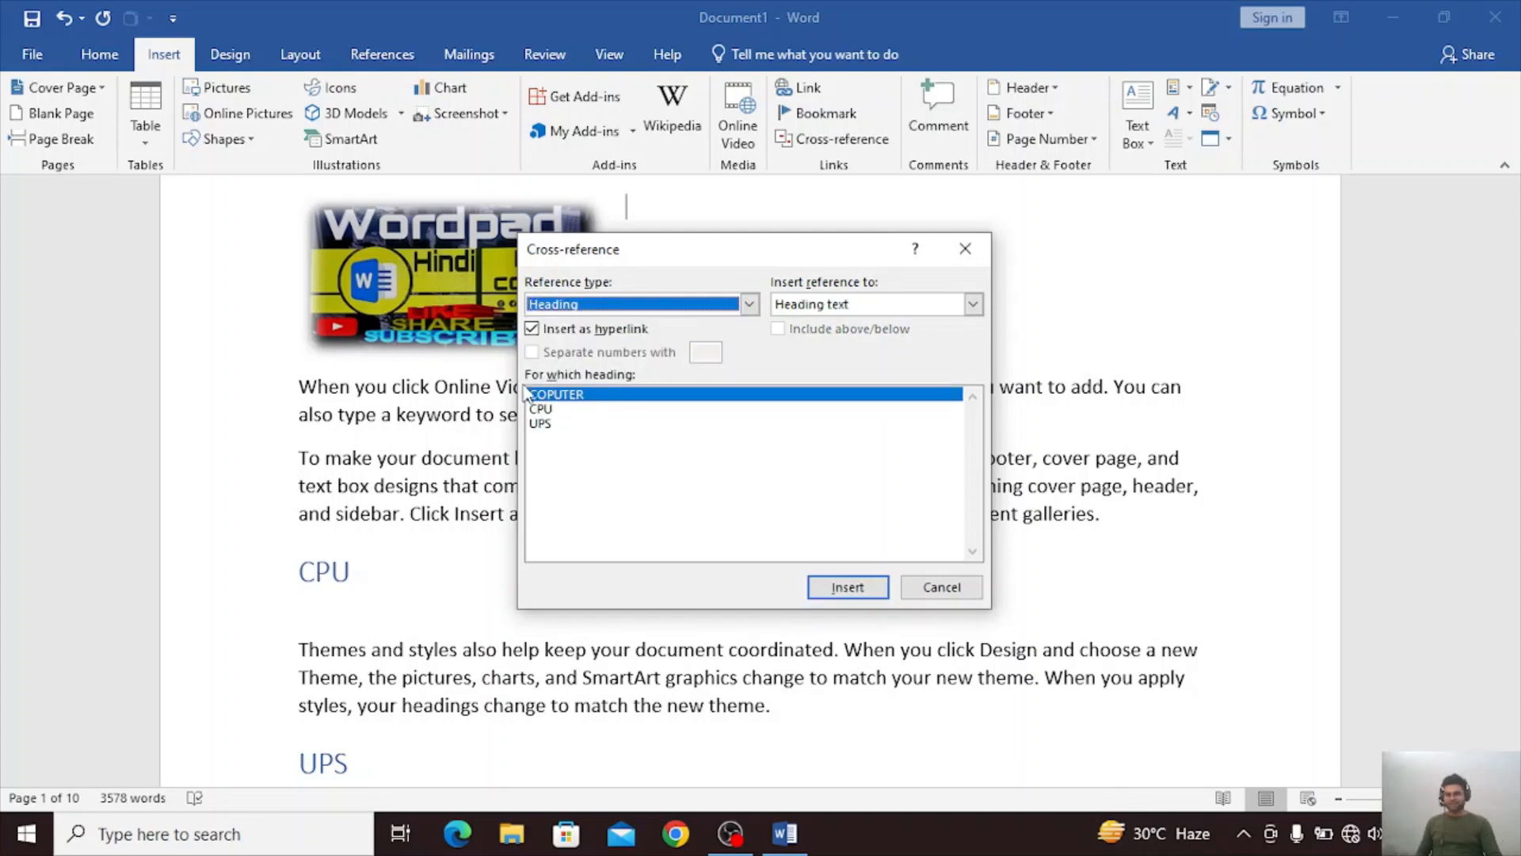
Switch the cross-reference type to Bookmark and look through the listed bookmarks, selecting FFFF and DDDD.
left_click(753, 307)
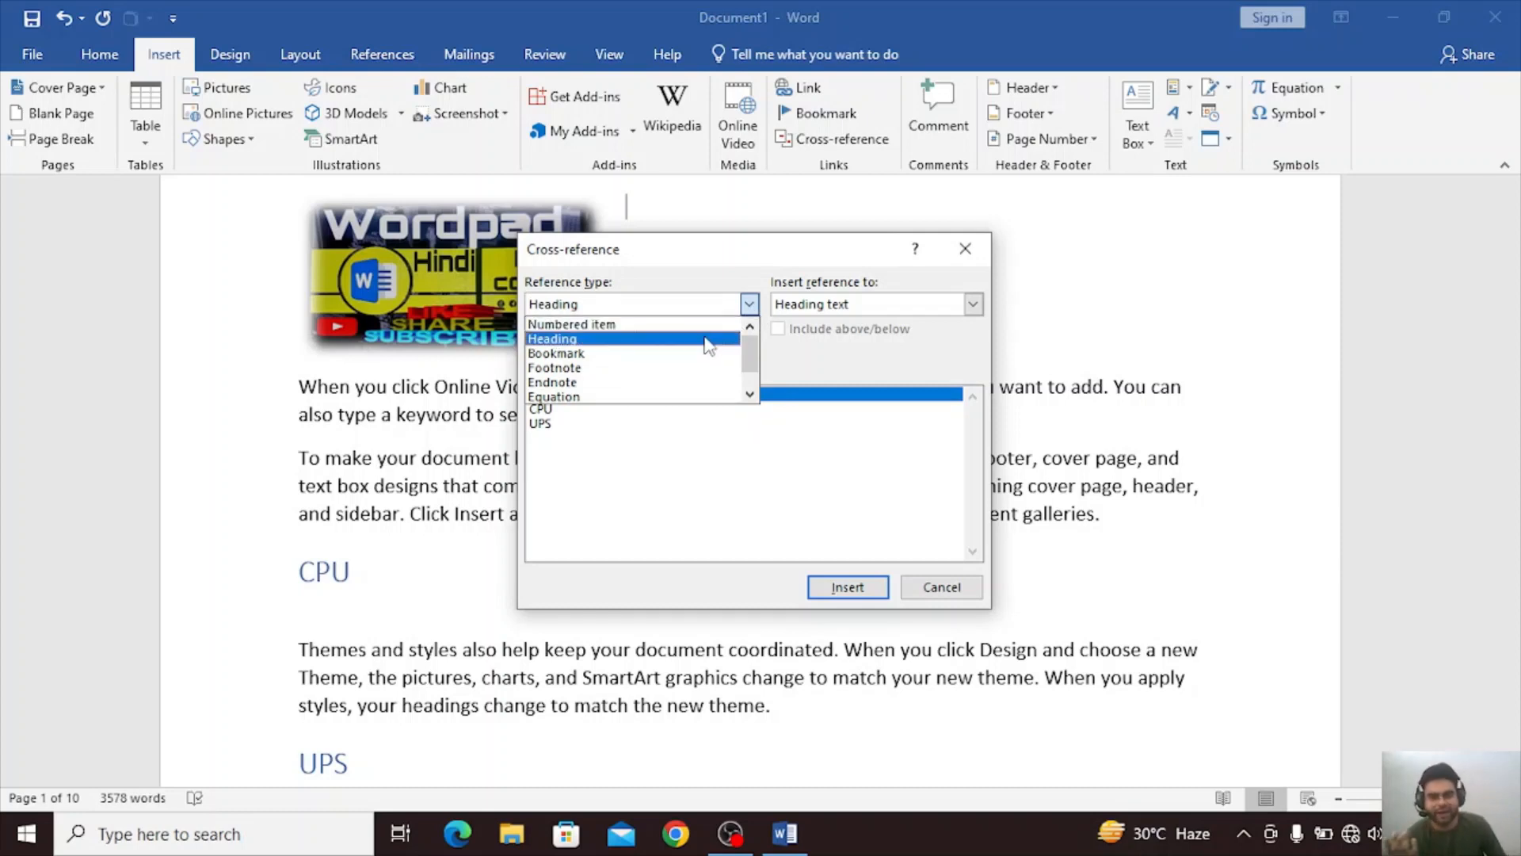
left_click(664, 353)
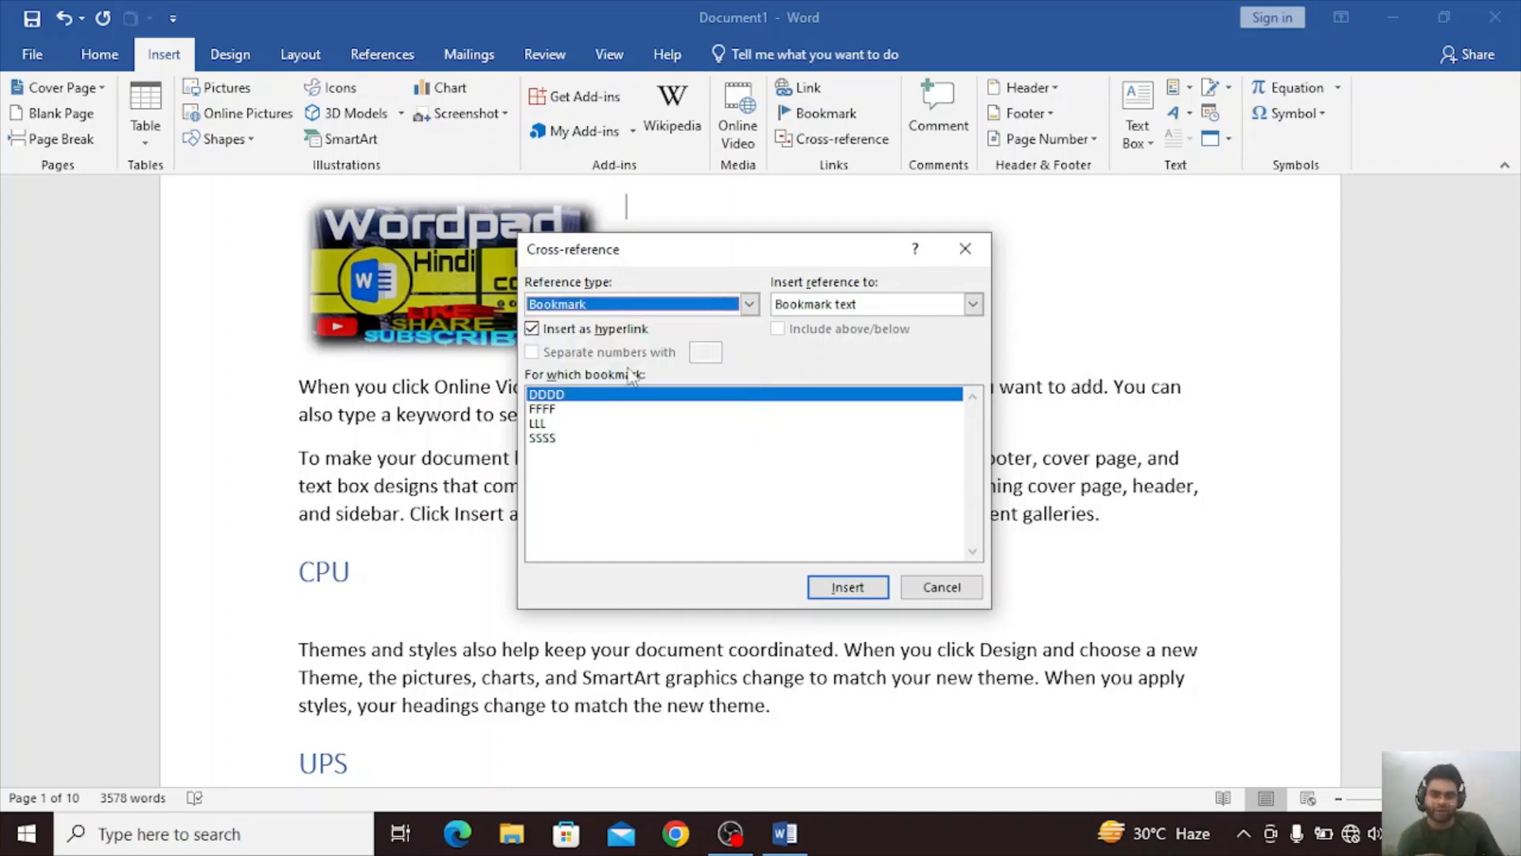
left_click(555, 410)
left_click(572, 395)
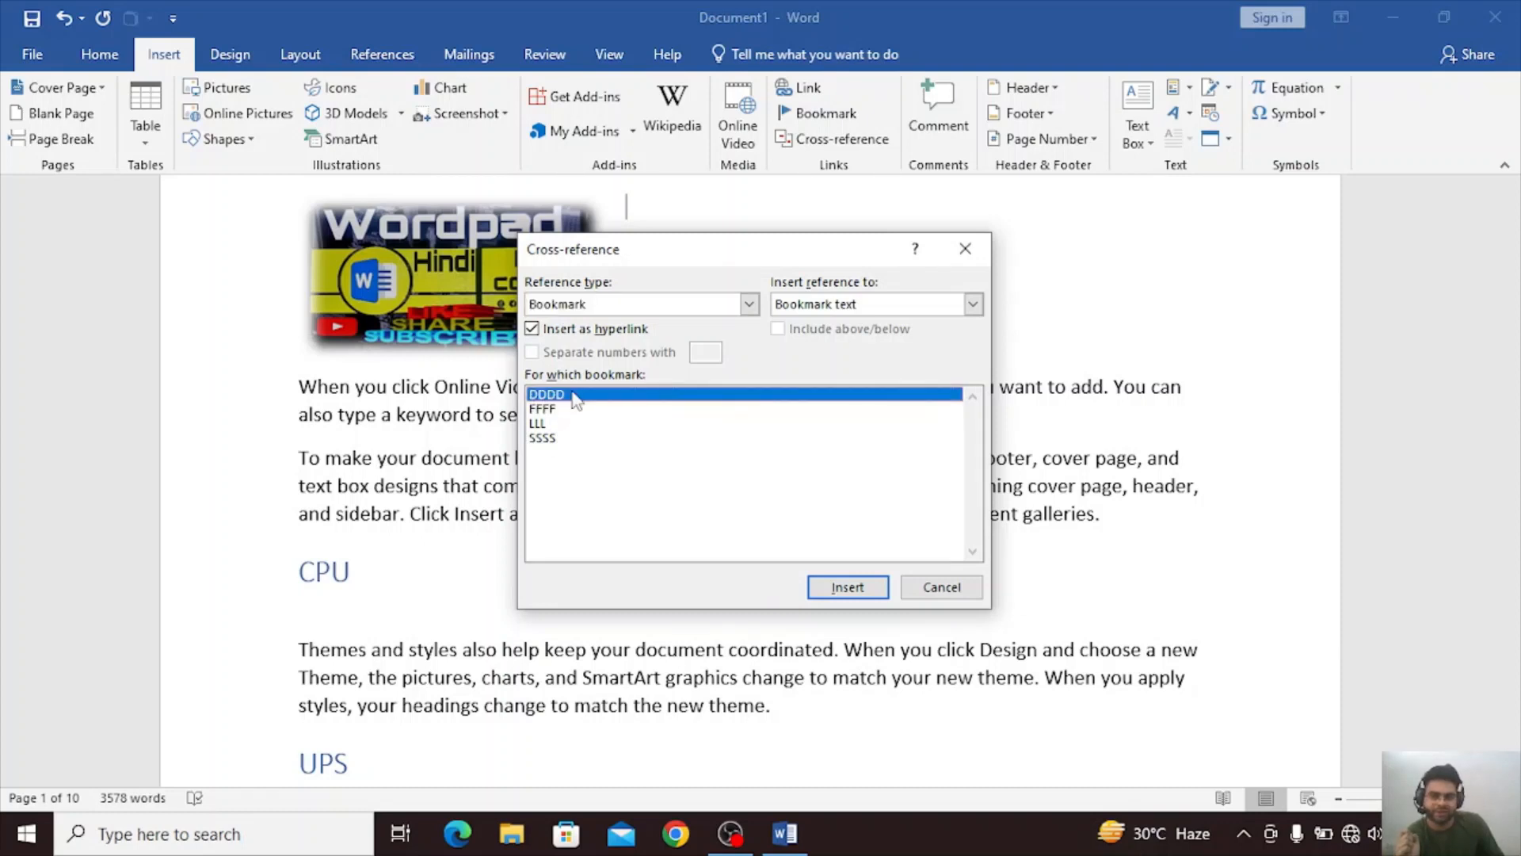
Return the reference type to Heading and insert the COPUTER heading text as a cross-reference three times.
left_click(749, 304)
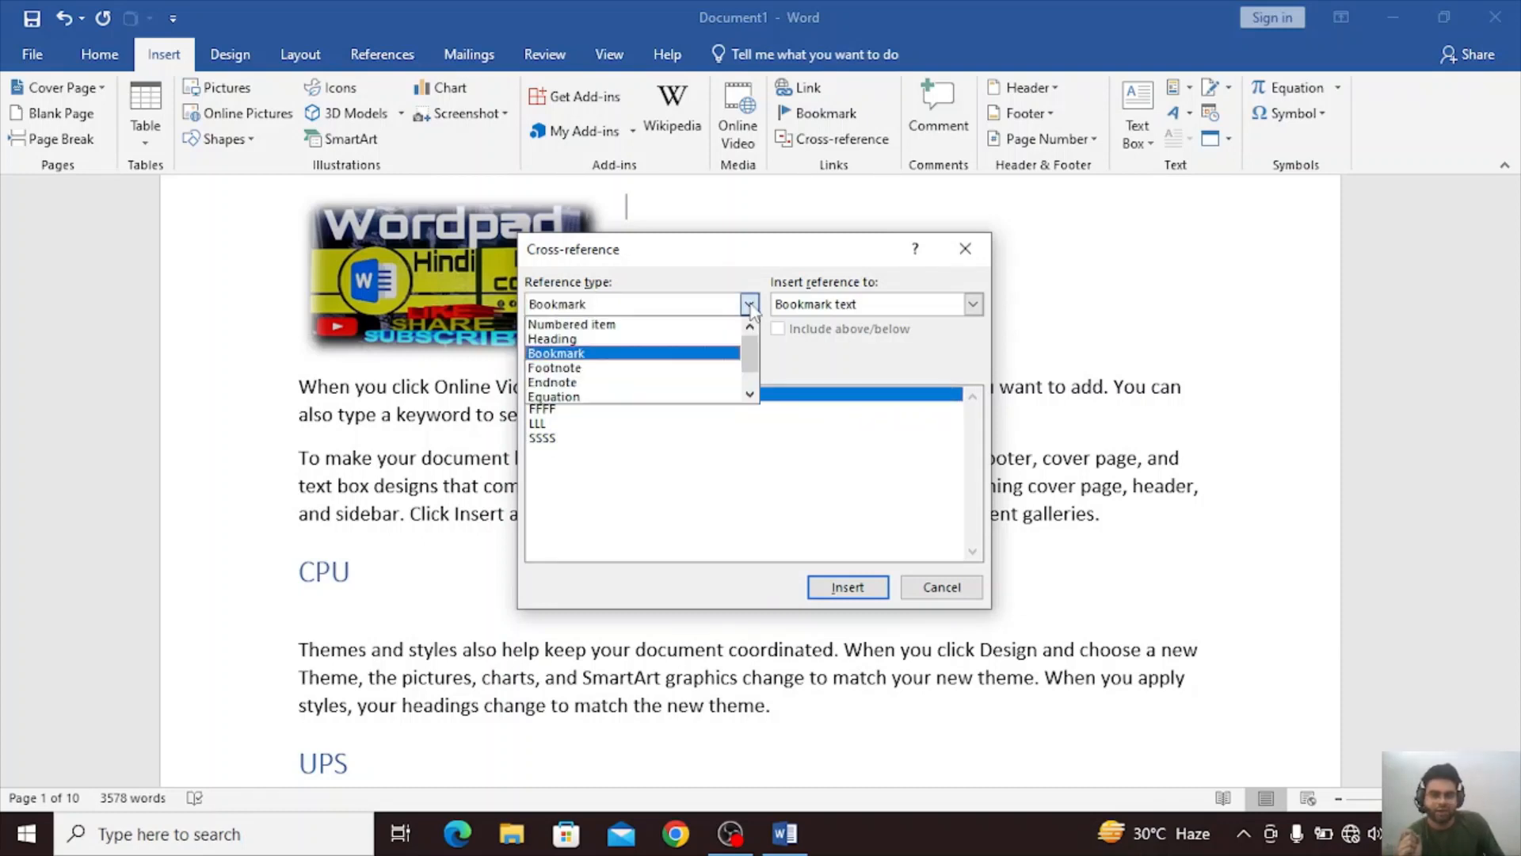
left_click(632, 339)
left_click(843, 588)
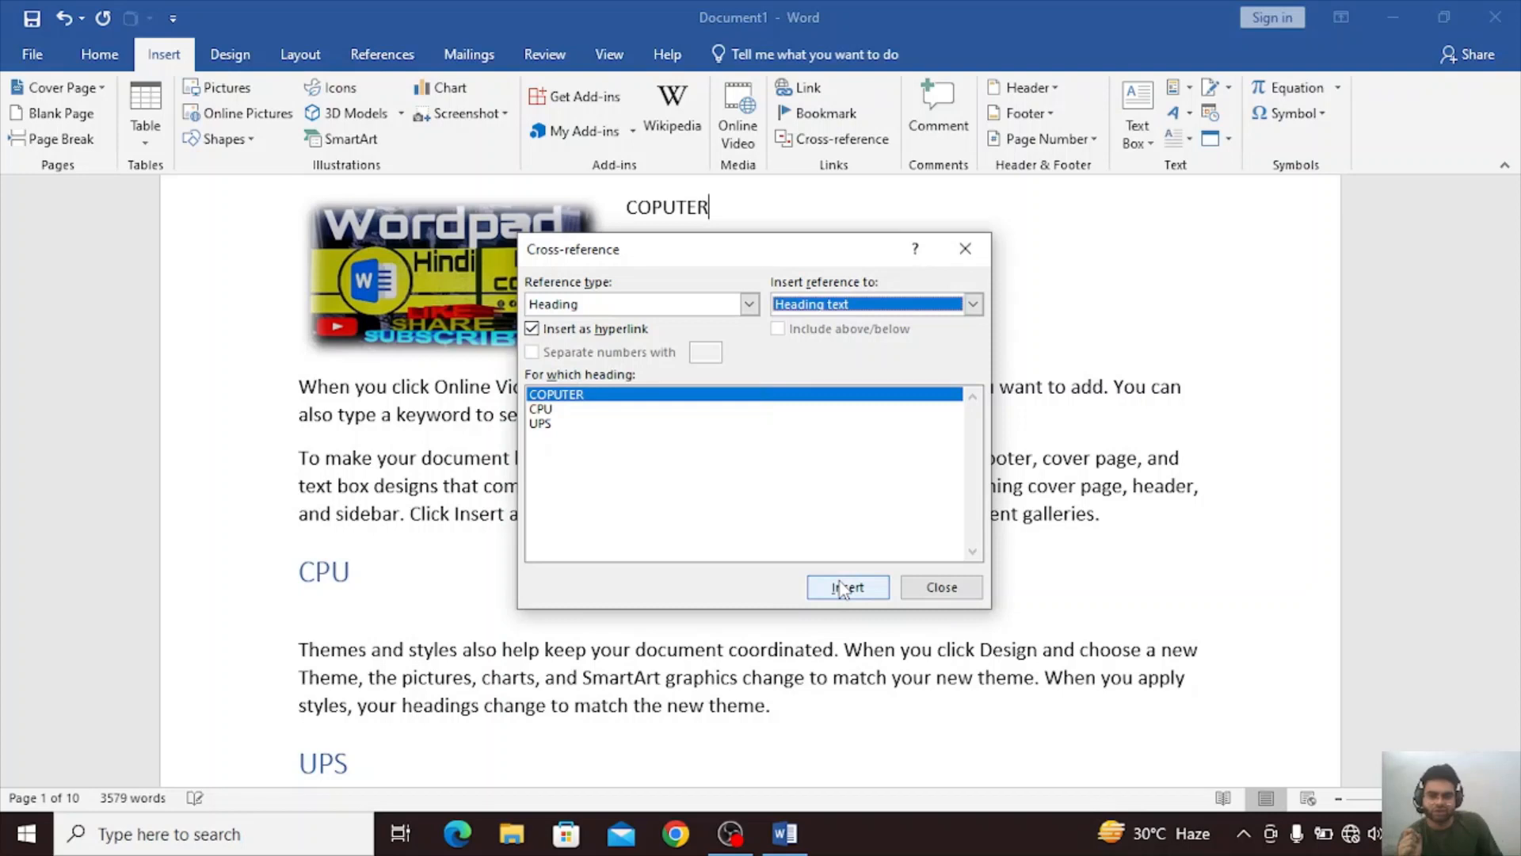
left_click(843, 588)
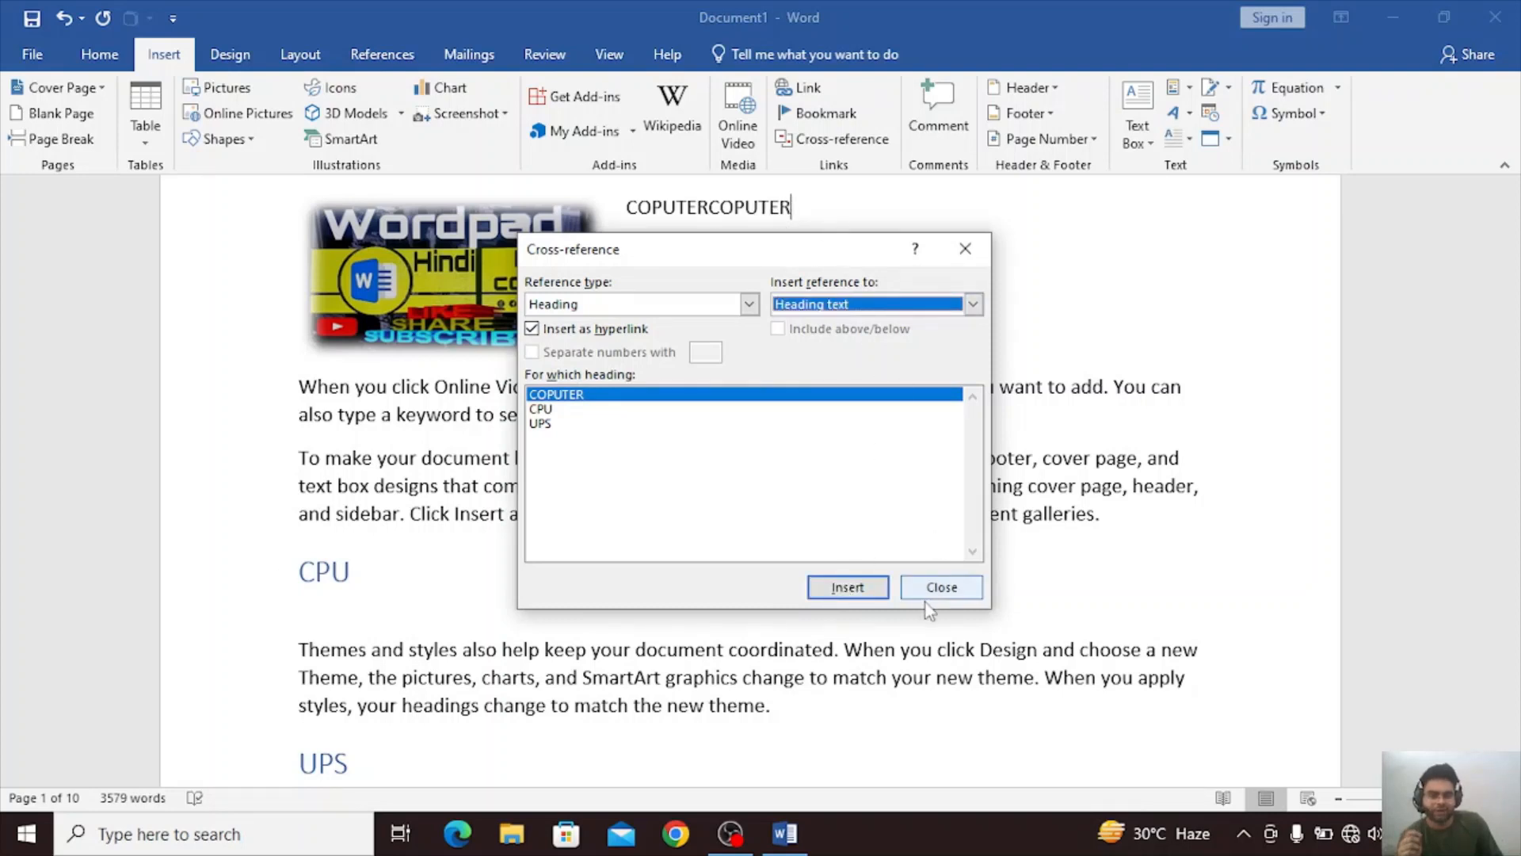
left_click(848, 587)
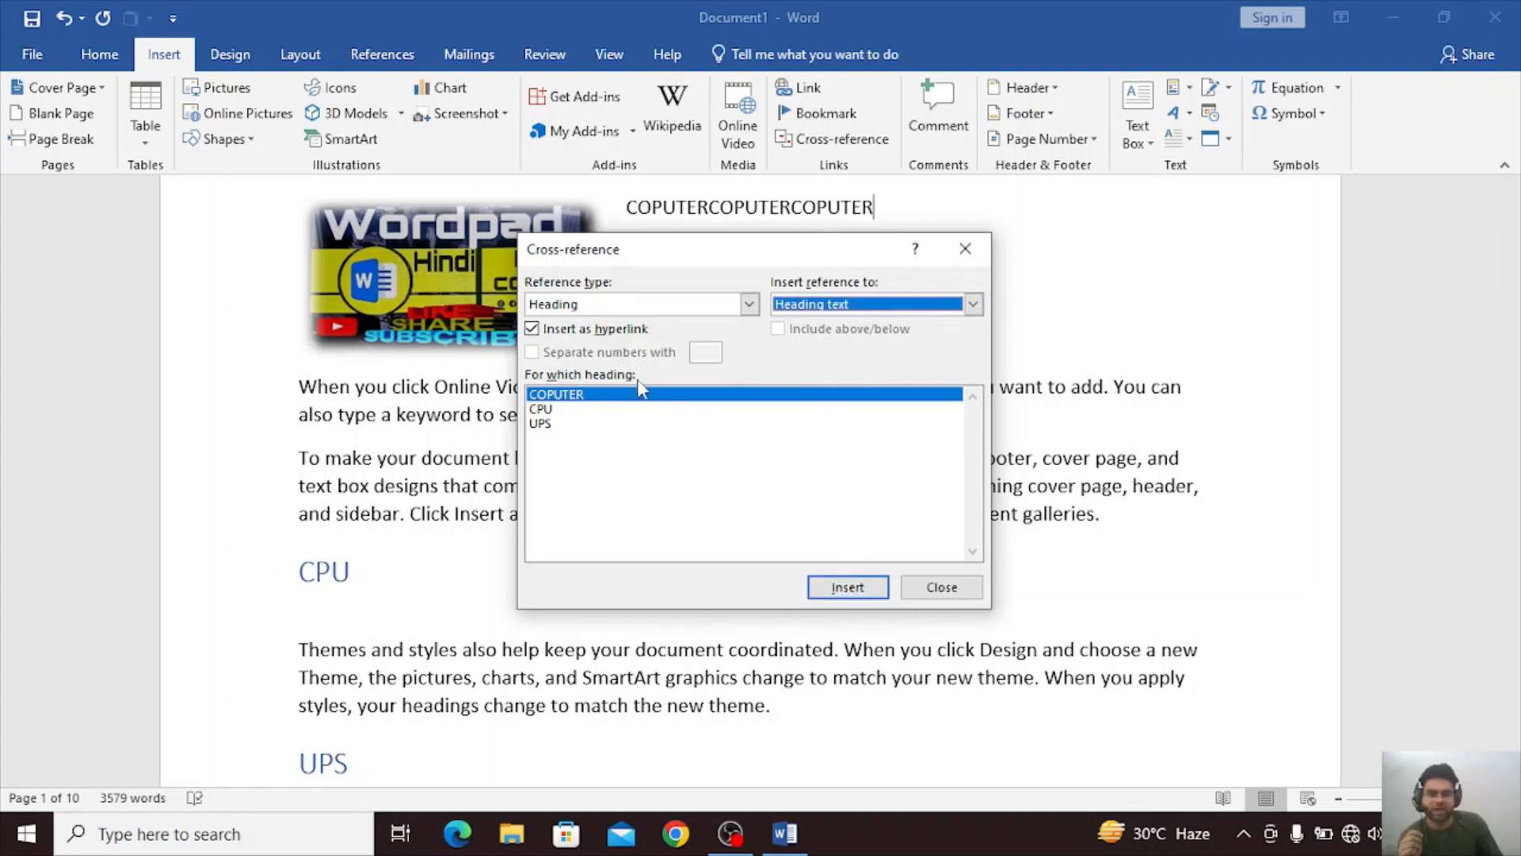
Try to insert a cross-reference to the text of the SSSS bookmark, and close the cross-reference settings.
left_click(750, 305)
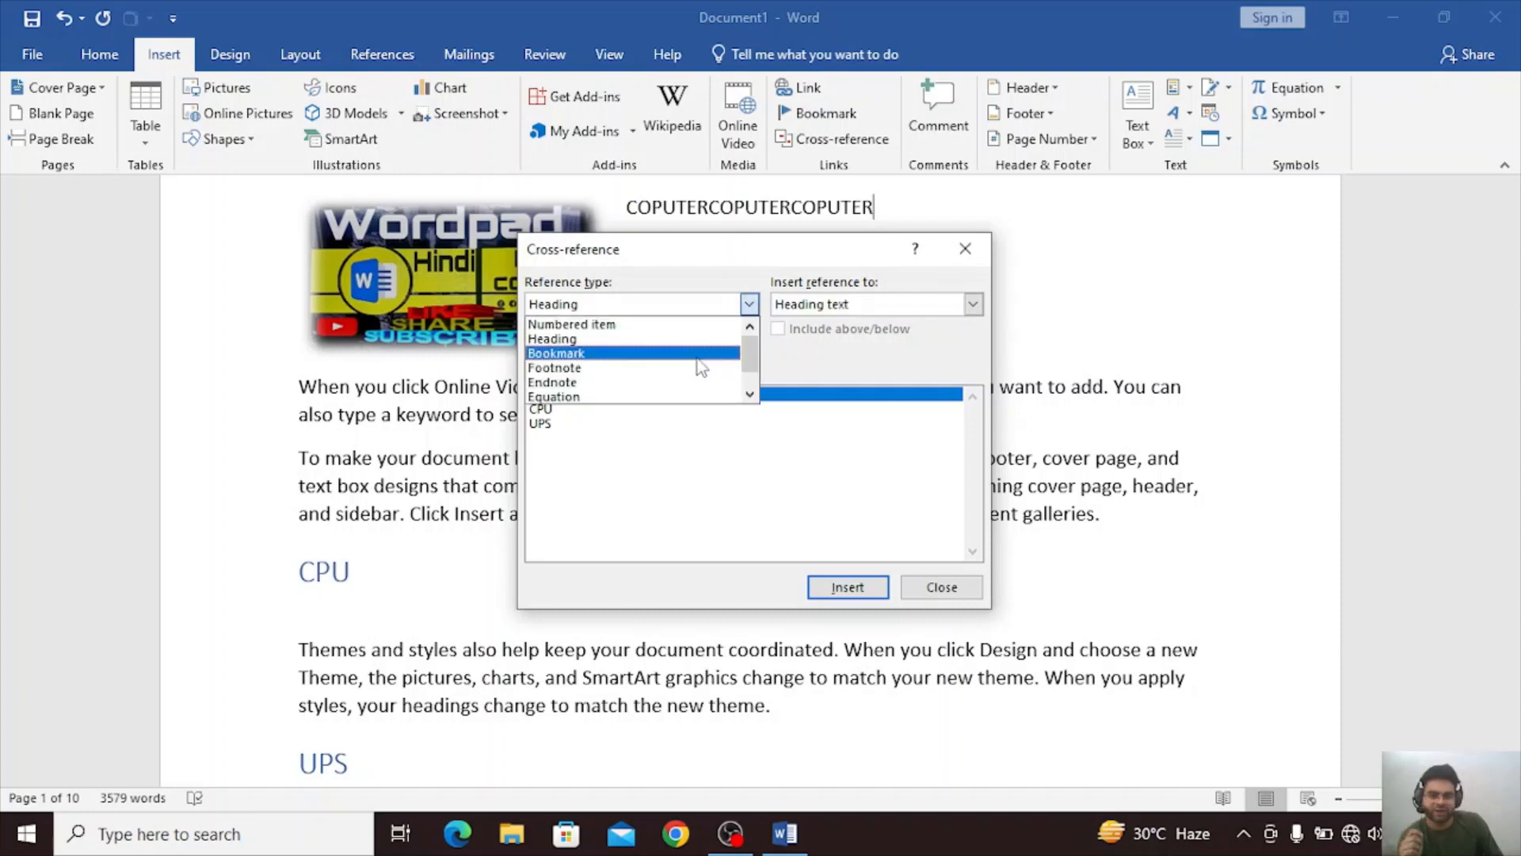
left_click(701, 359)
left_click(604, 438)
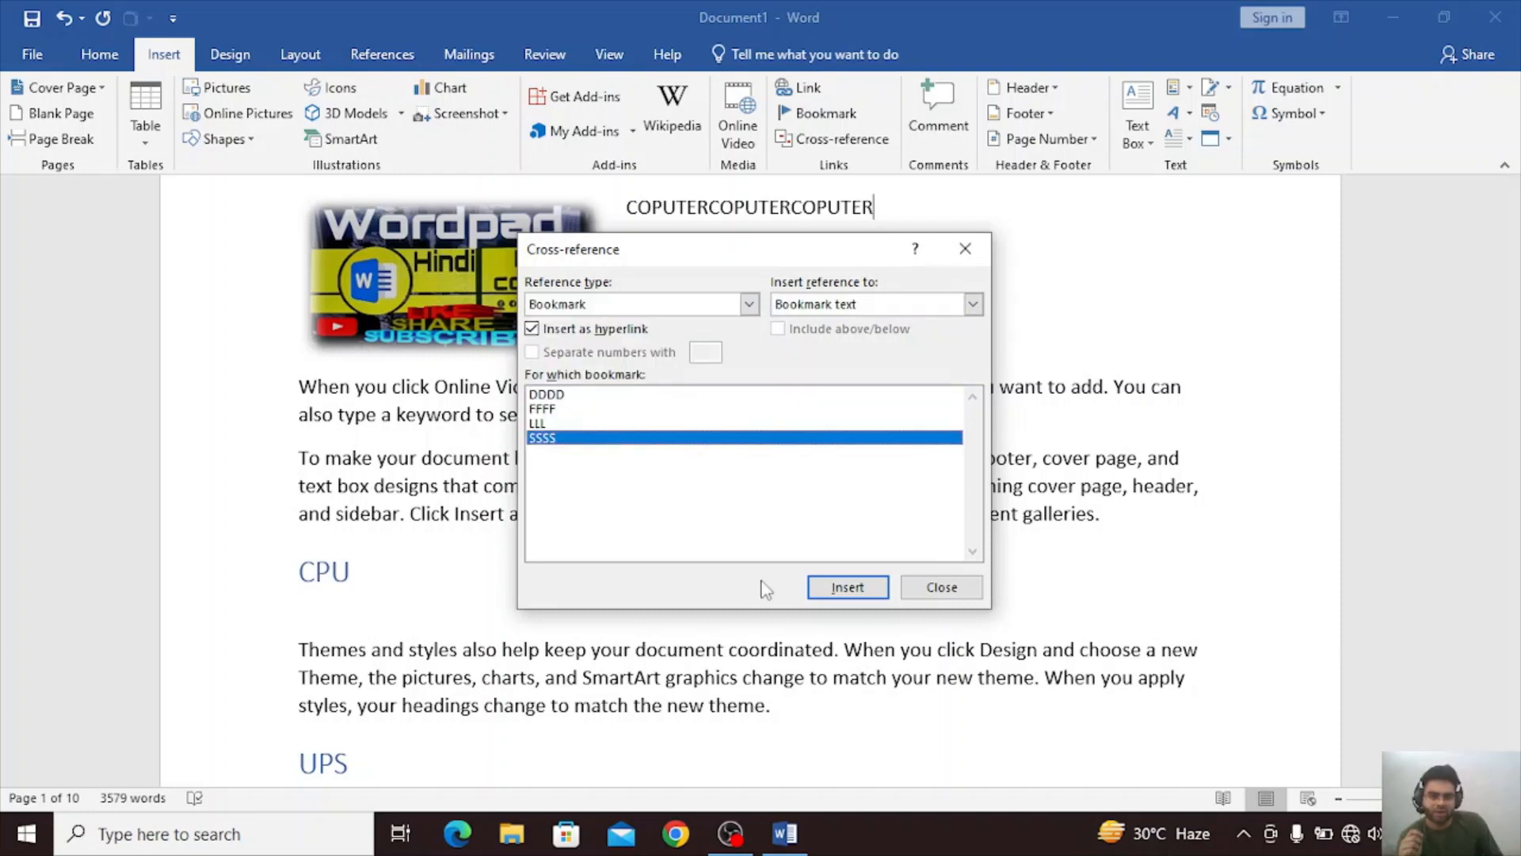
left_click(834, 593)
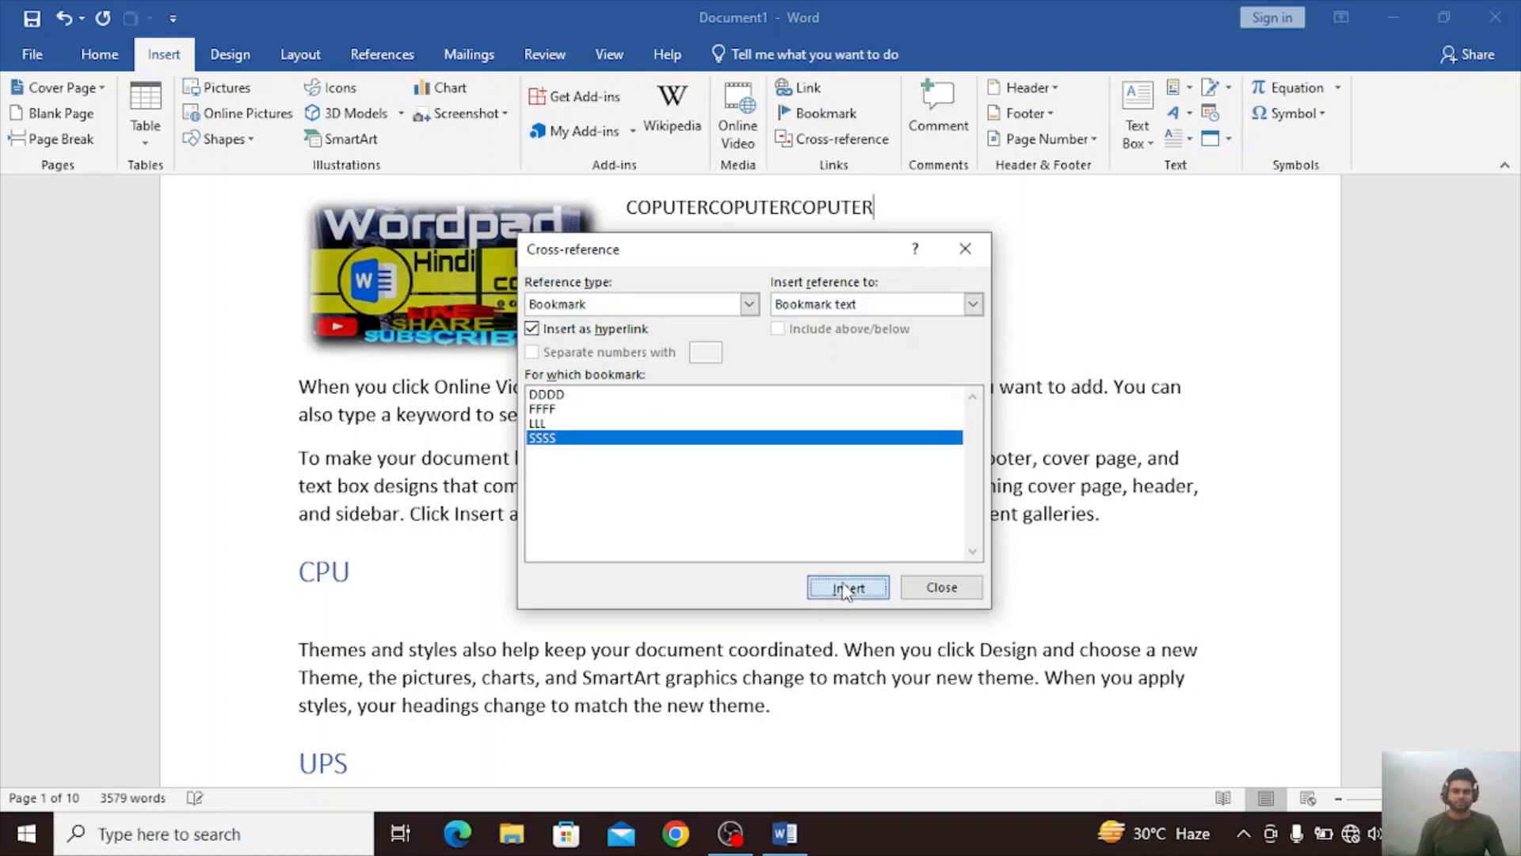
left_click_drag(794, 250, 834, 375)
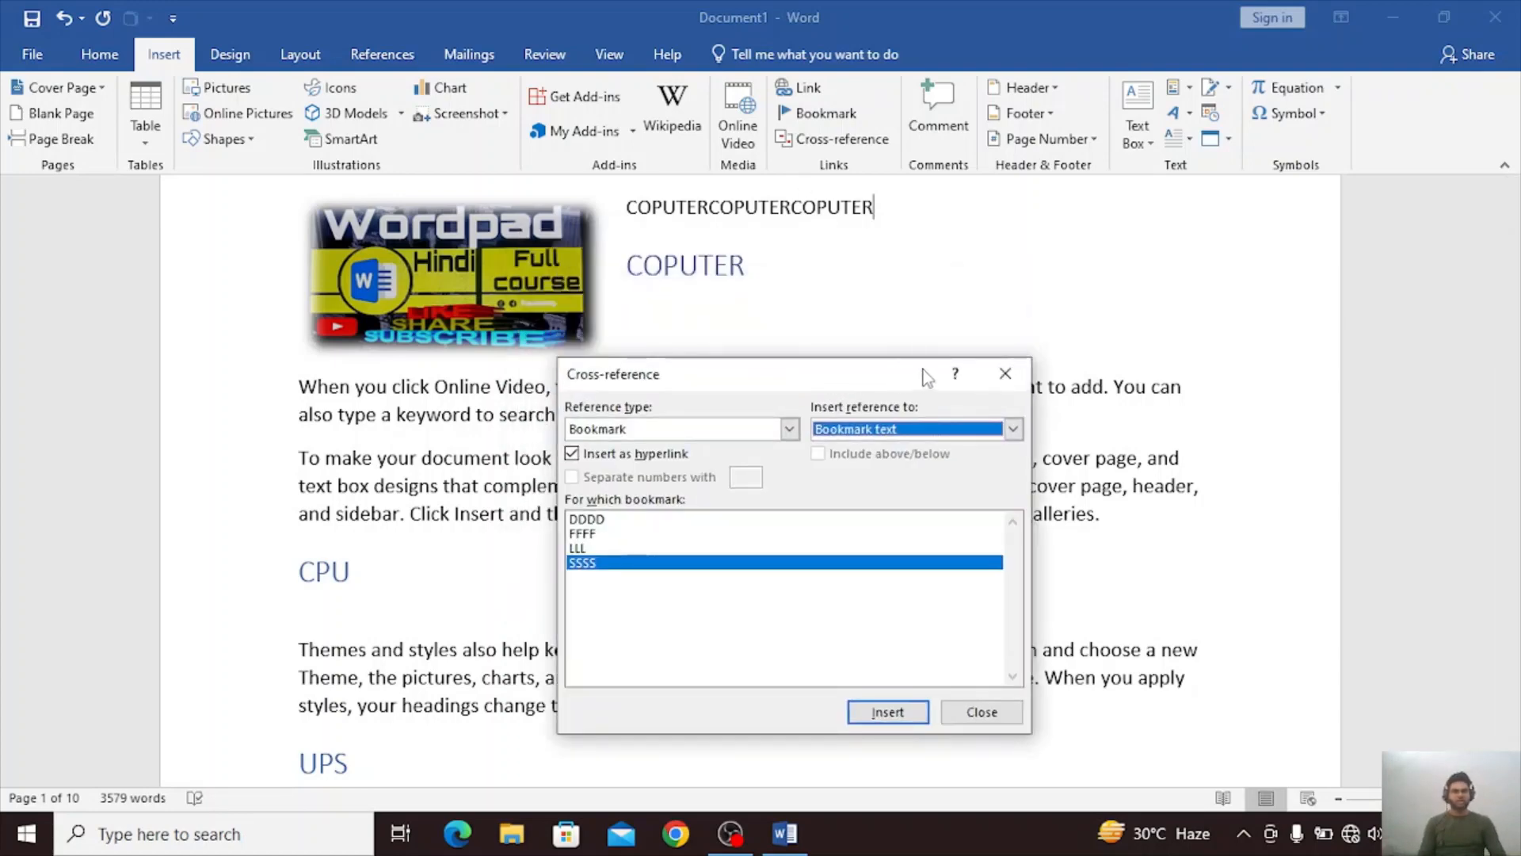
left_click(1005, 376)
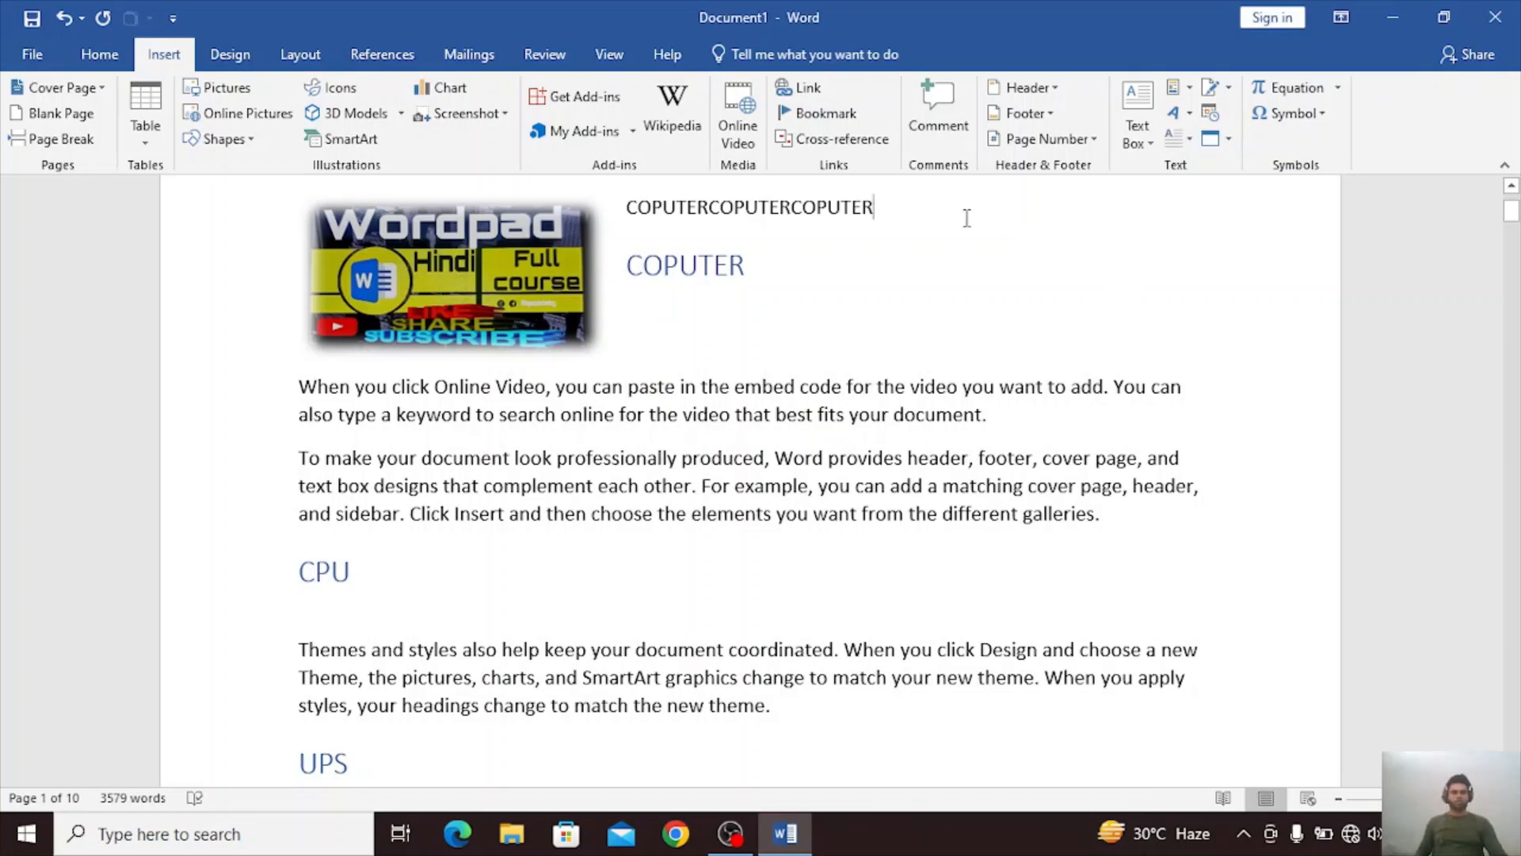
Delete the three COPUTER cross-references from the line above the COPUTER heading.
key("BackSpace")
key("BackSpace")
key("BackSpace")
key("BackSpace")
key("BackSpace")
key("BackSpace")
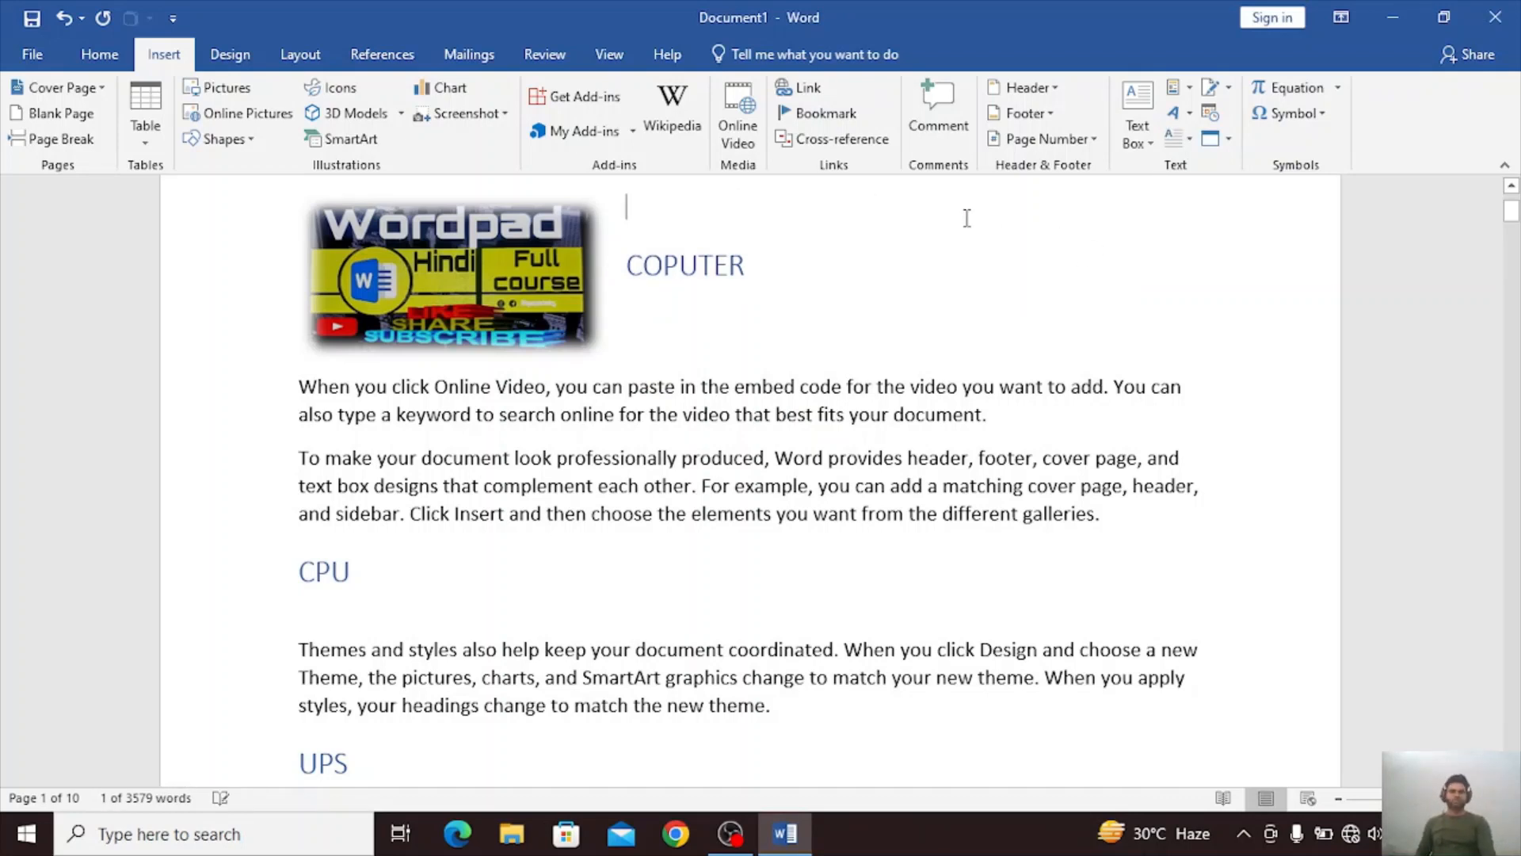
Add an empty comment on the blank line above COPUTER and a comment reading FDJHSKGJKHFHGBJKFDAGUY8I on the COPUTER heading.
left_click(934, 111)
left_click(1134, 283)
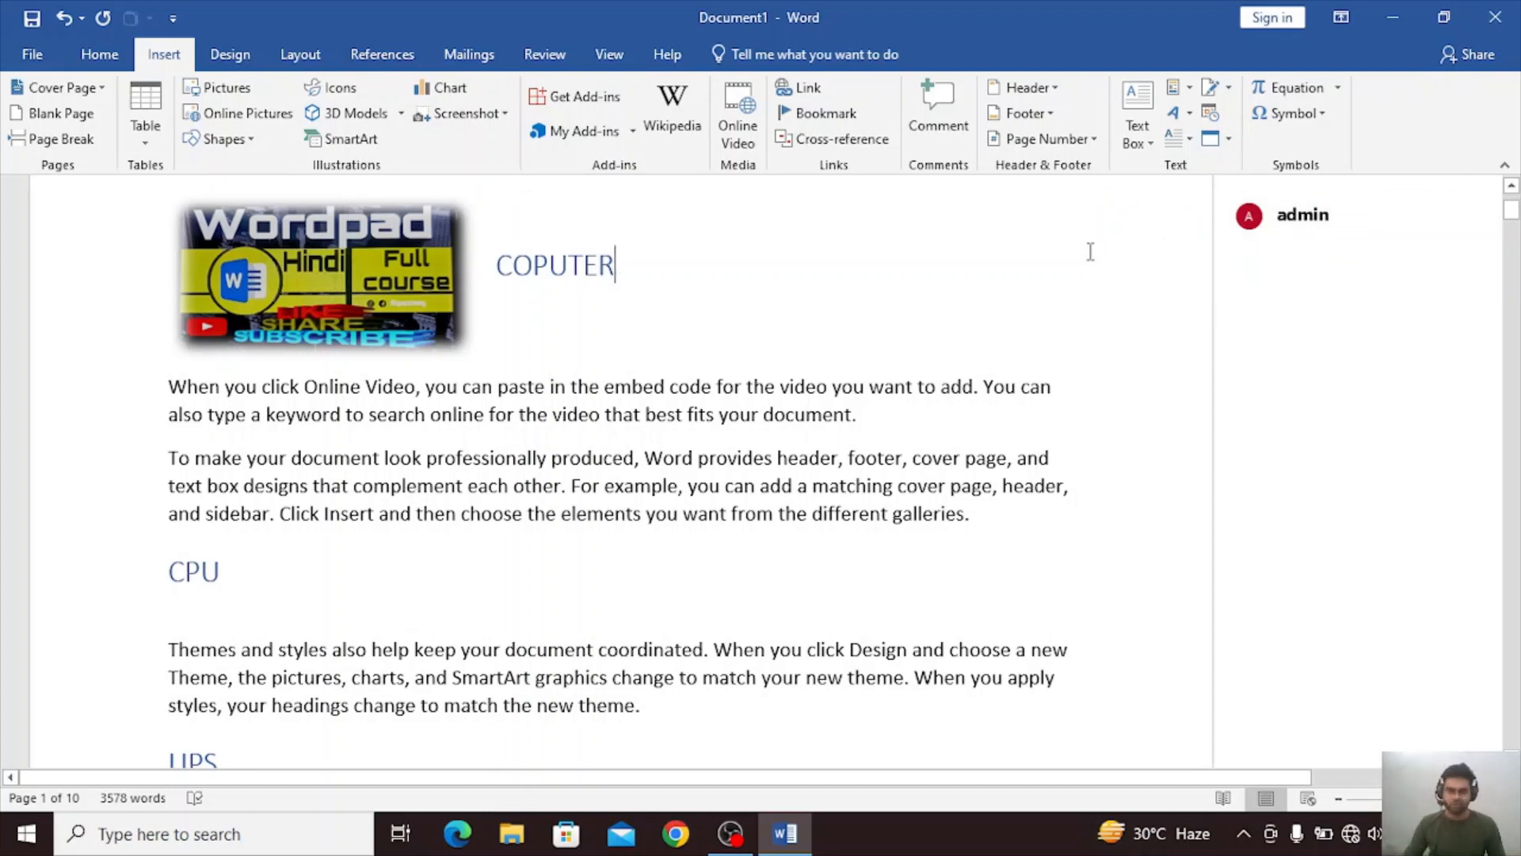
left_click_drag(631, 261, 491, 273)
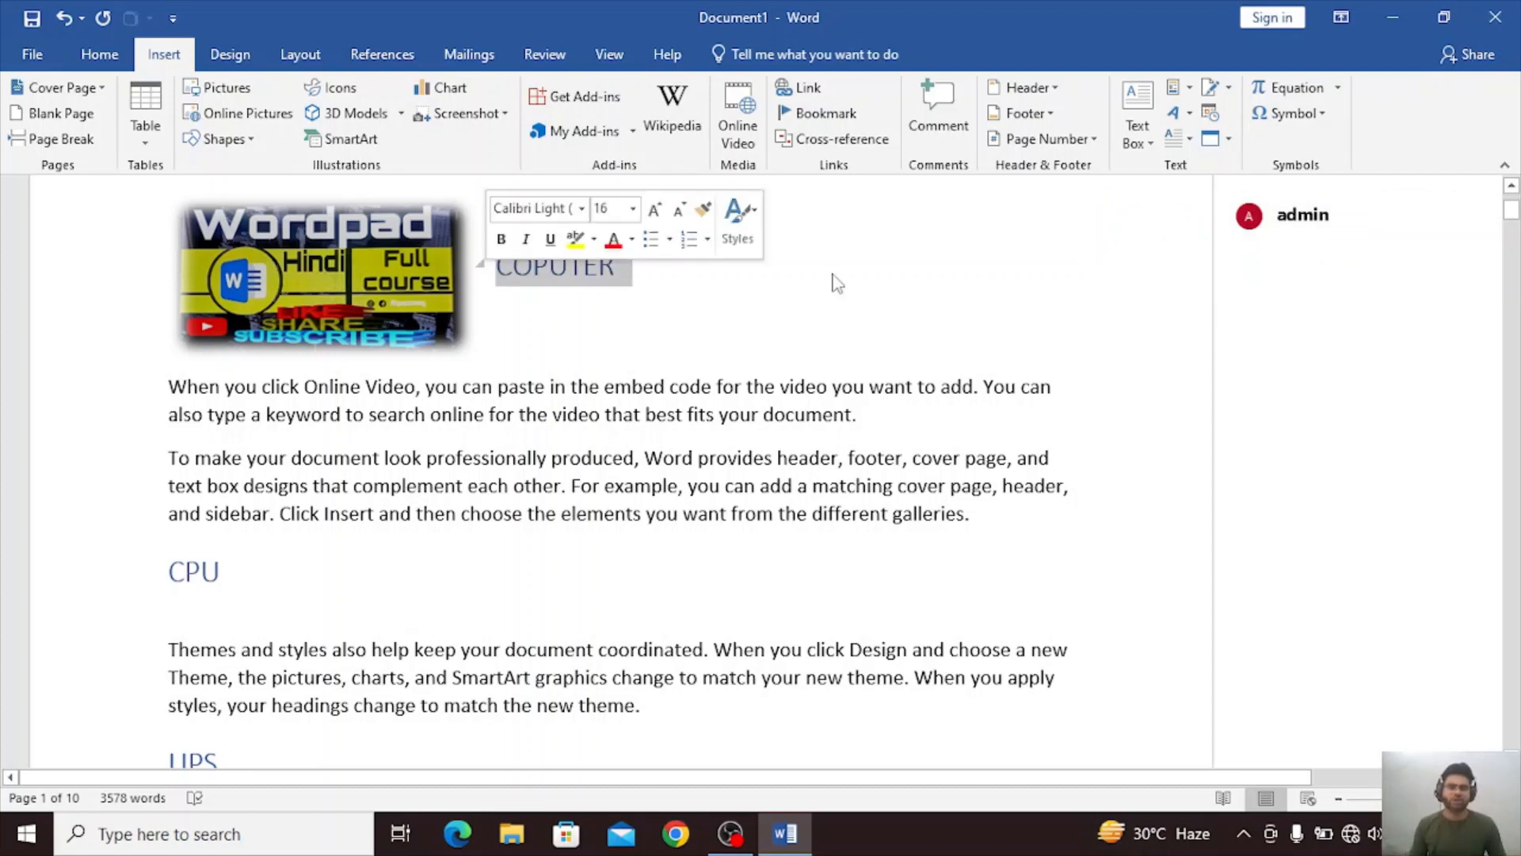
left_click(930, 149)
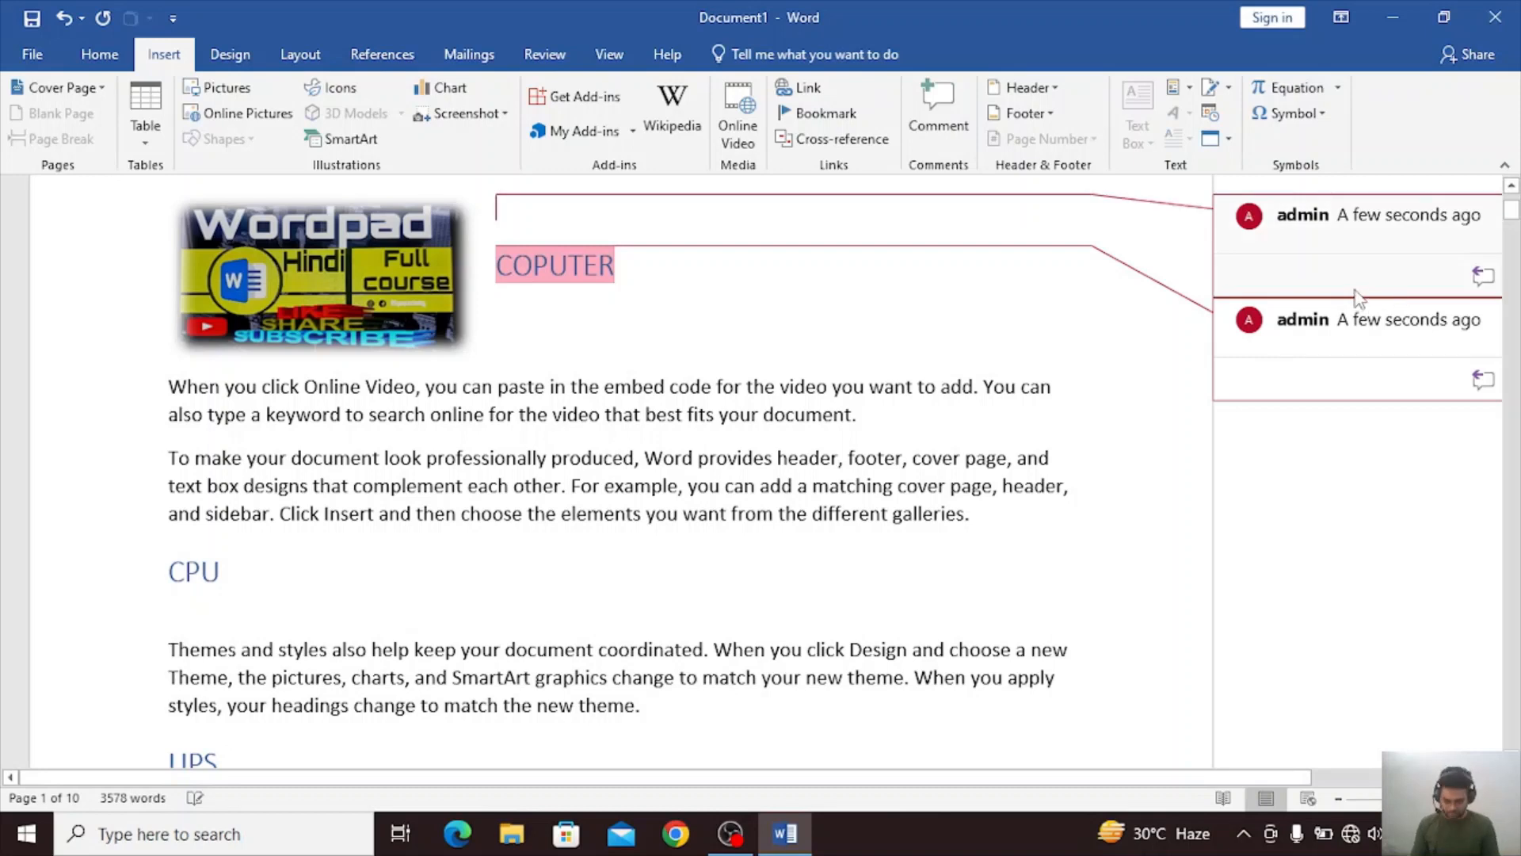
type("FDJHSKGJKHFHGBJKFDAGUY8I")
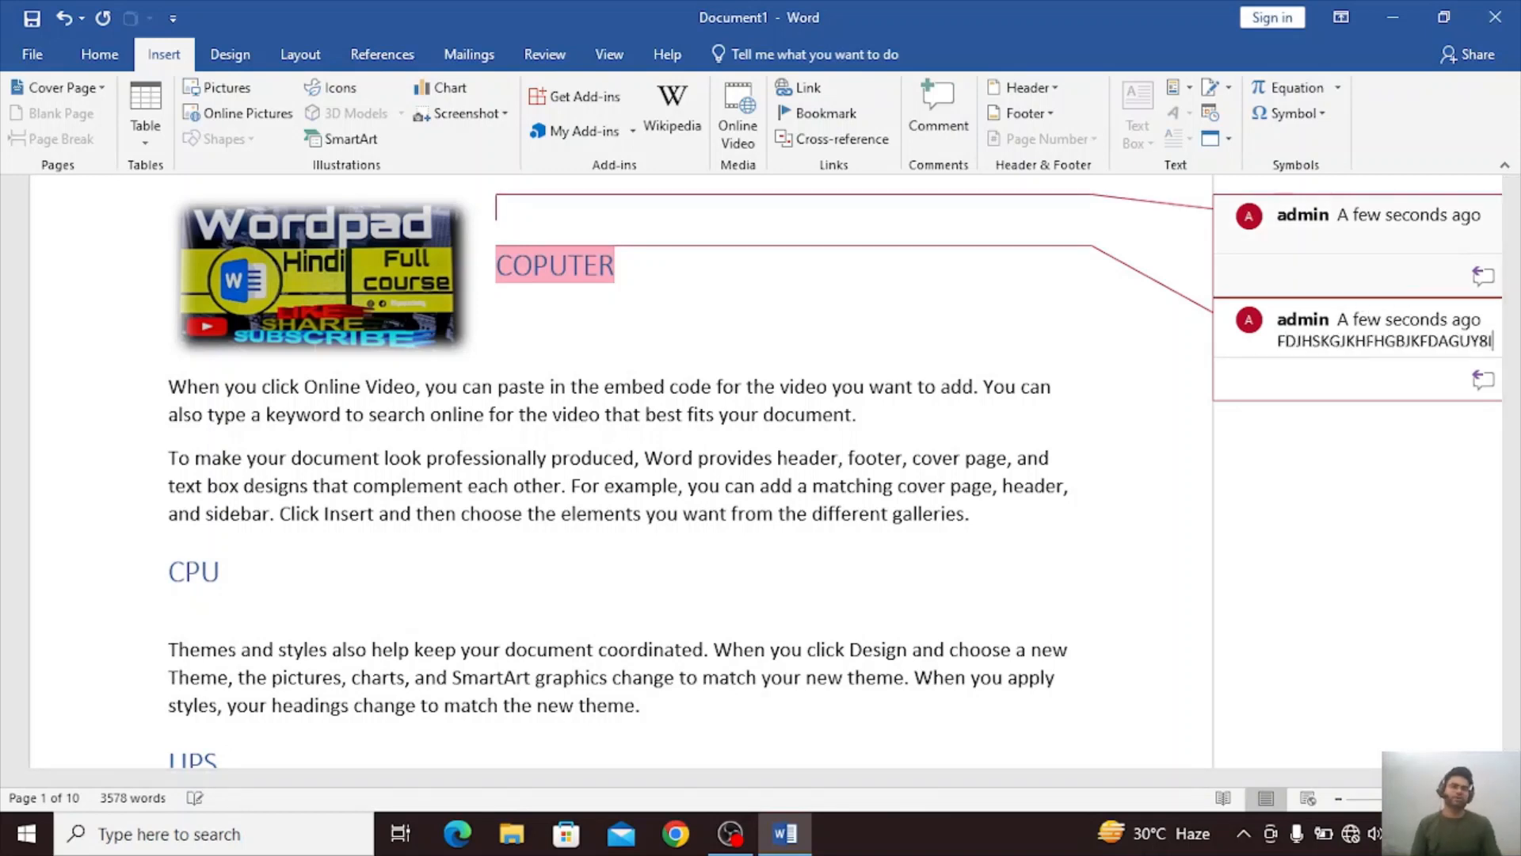
left_click(935, 602)
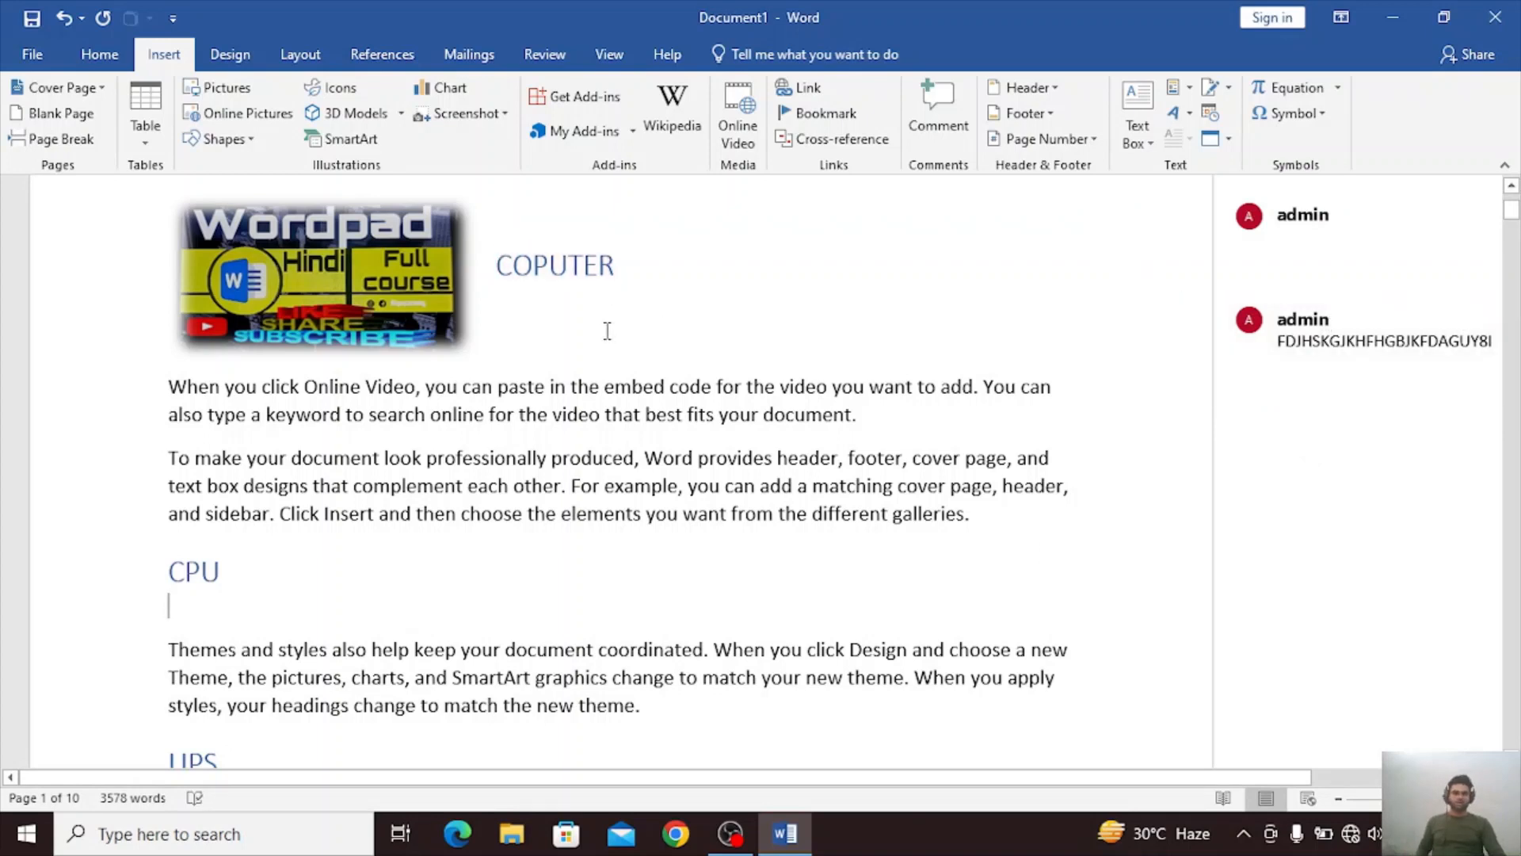
Replace the text of the COPUTER heading's comment with SAGGANANK.
left_click(1449, 374)
left_click(1376, 339)
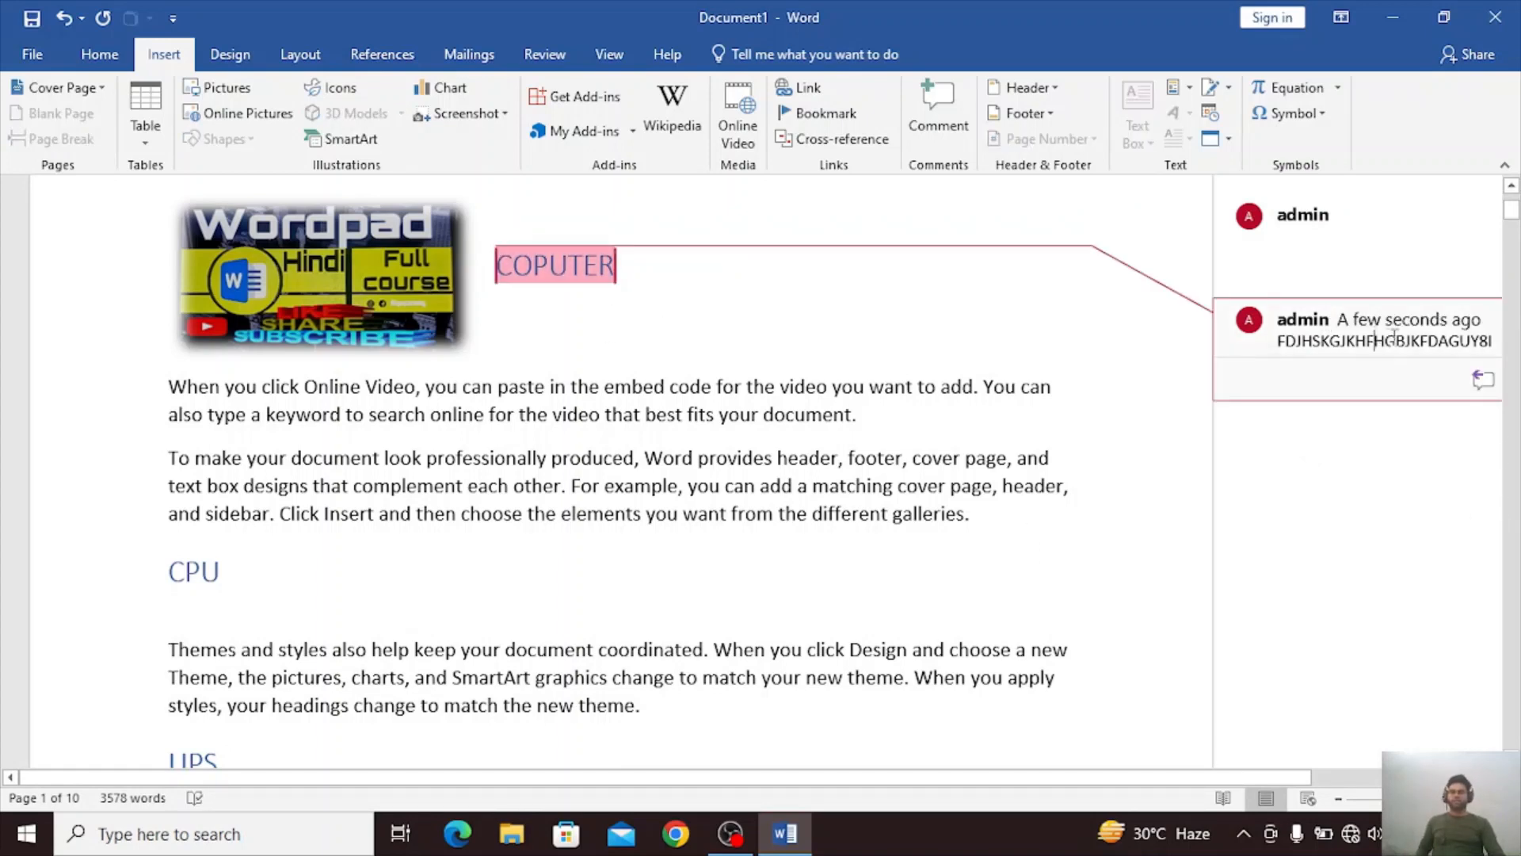
key("BackSpace")
key("BackSpace")
key("BackSpace")
key("BackSpace")
key("BackSpace")
key("BackSpace")
key("BackSpace")
key("BackSpace")
key("BackSpace")
key("BackSpace")
key("BackSpace")
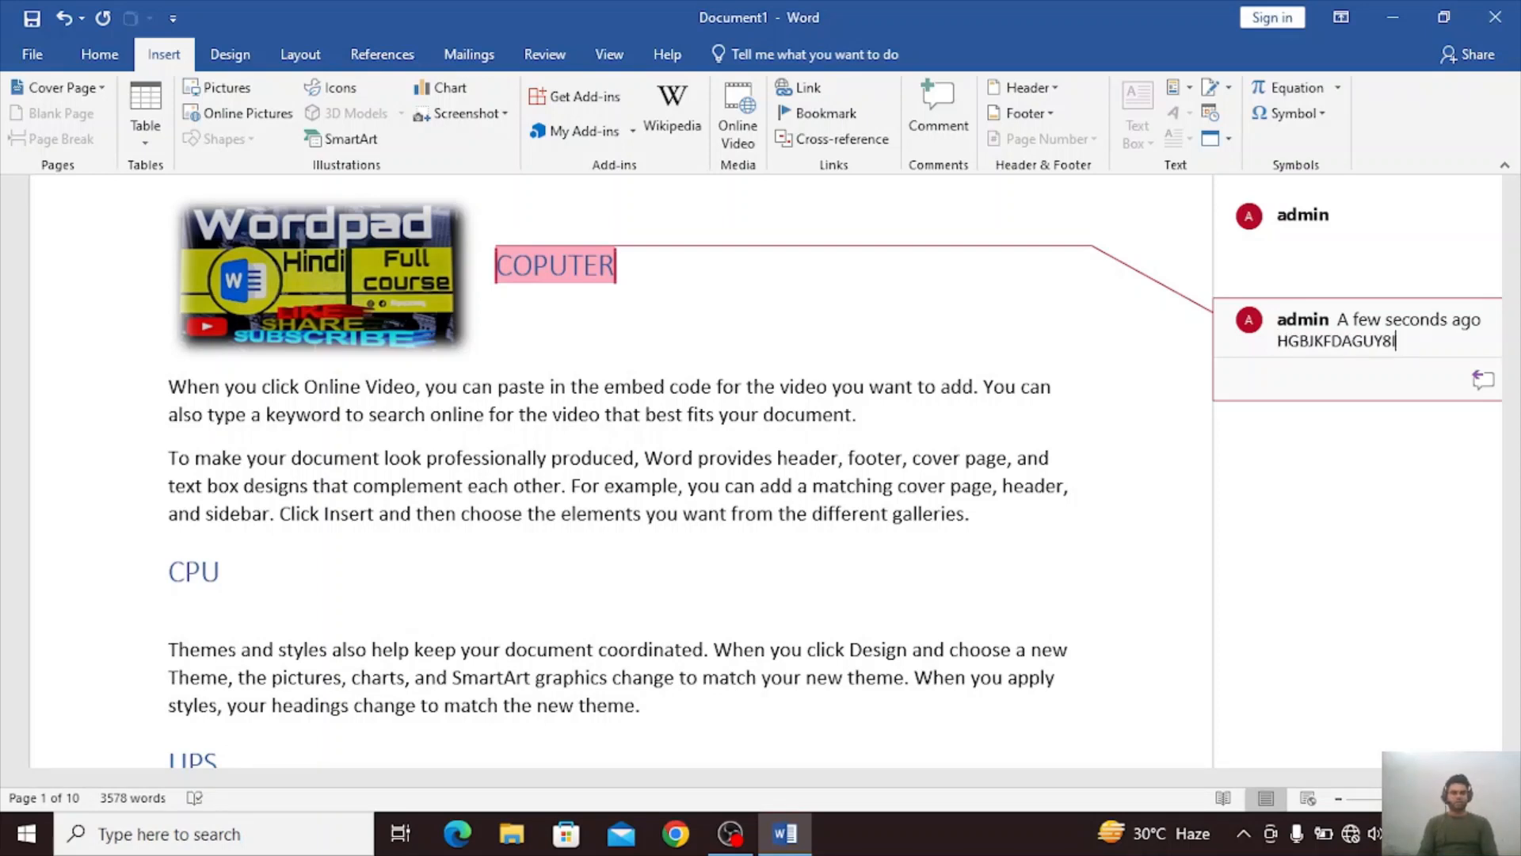
key("BackSpace")
key("BackSpace")
key("BackSpace")
key("BackSpace")
key("BackSpace")
key("BackSpace")
key("BackSpace")
key("BackSpace")
key("BackSpace")
key("BackSpace")
key("BackSpace")
key("BackSpace")
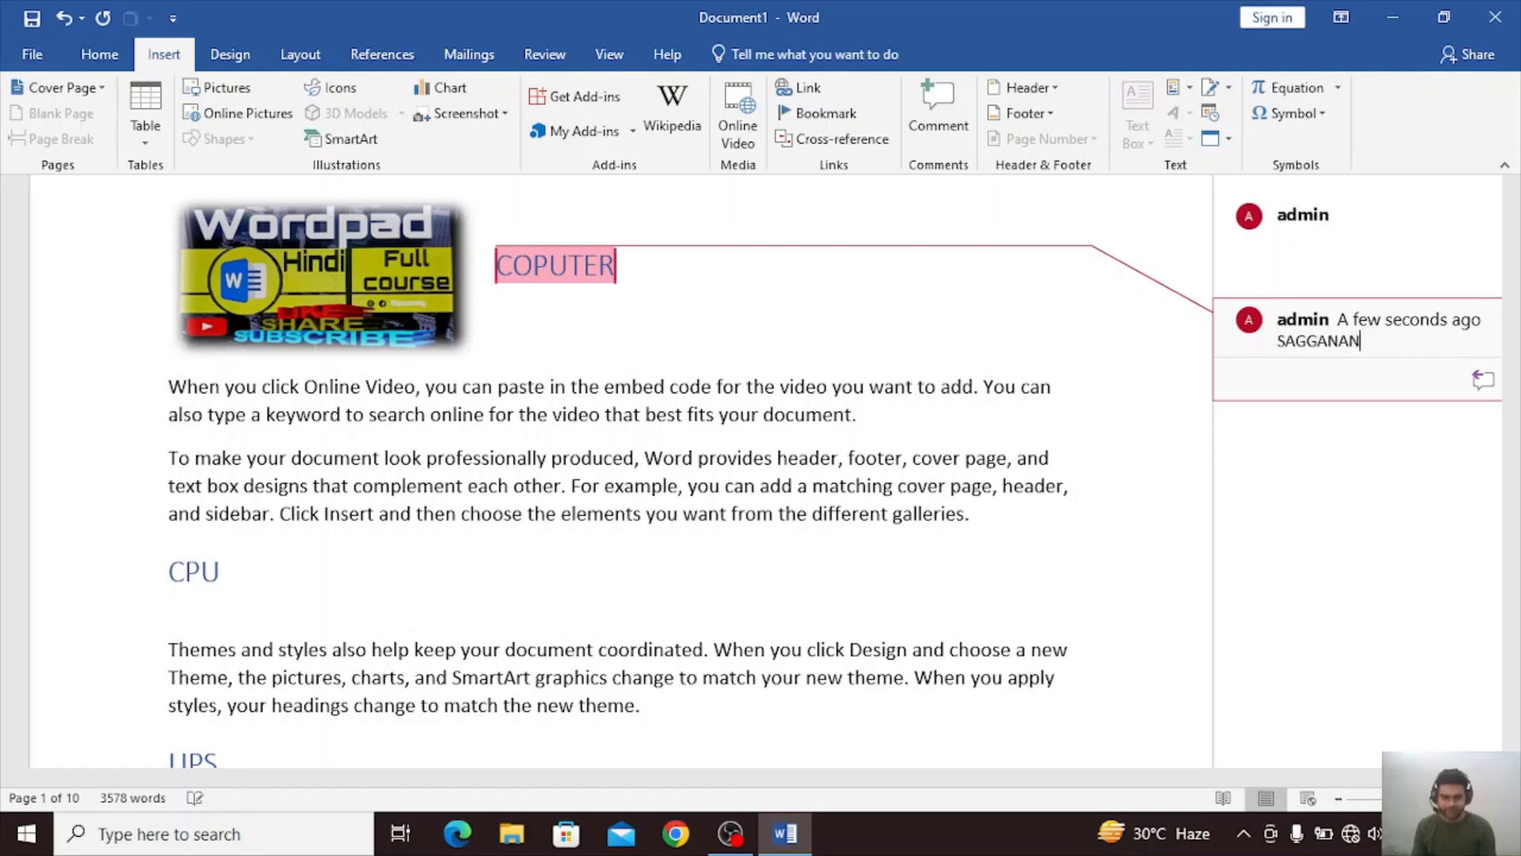
left_click(505, 320)
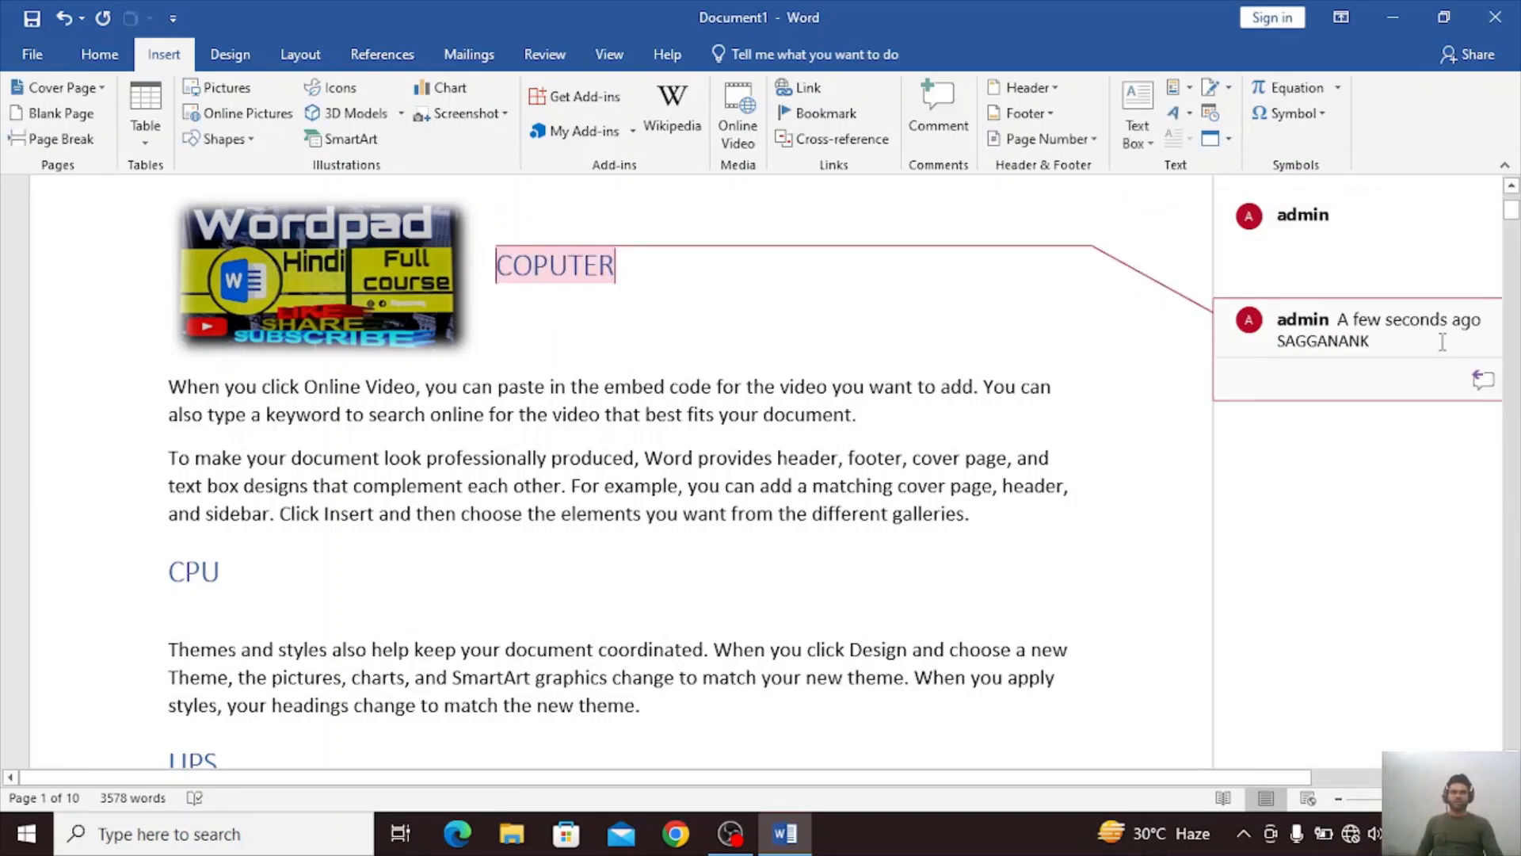
Delete the comment on the COPUTER heading and the empty comment on the blank line above it.
right_click(1376, 360)
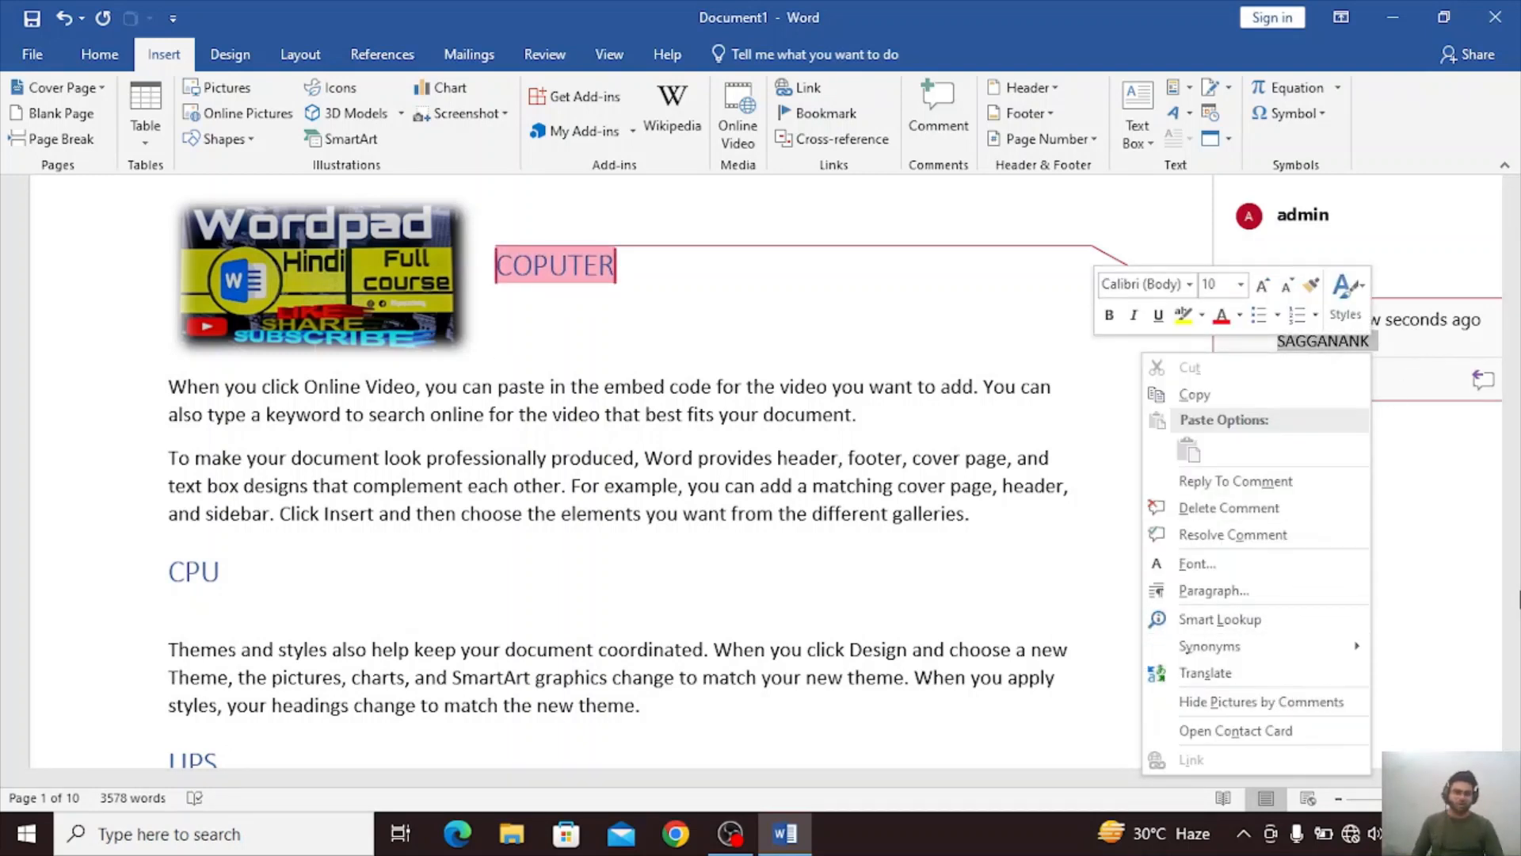
left_click(1424, 514)
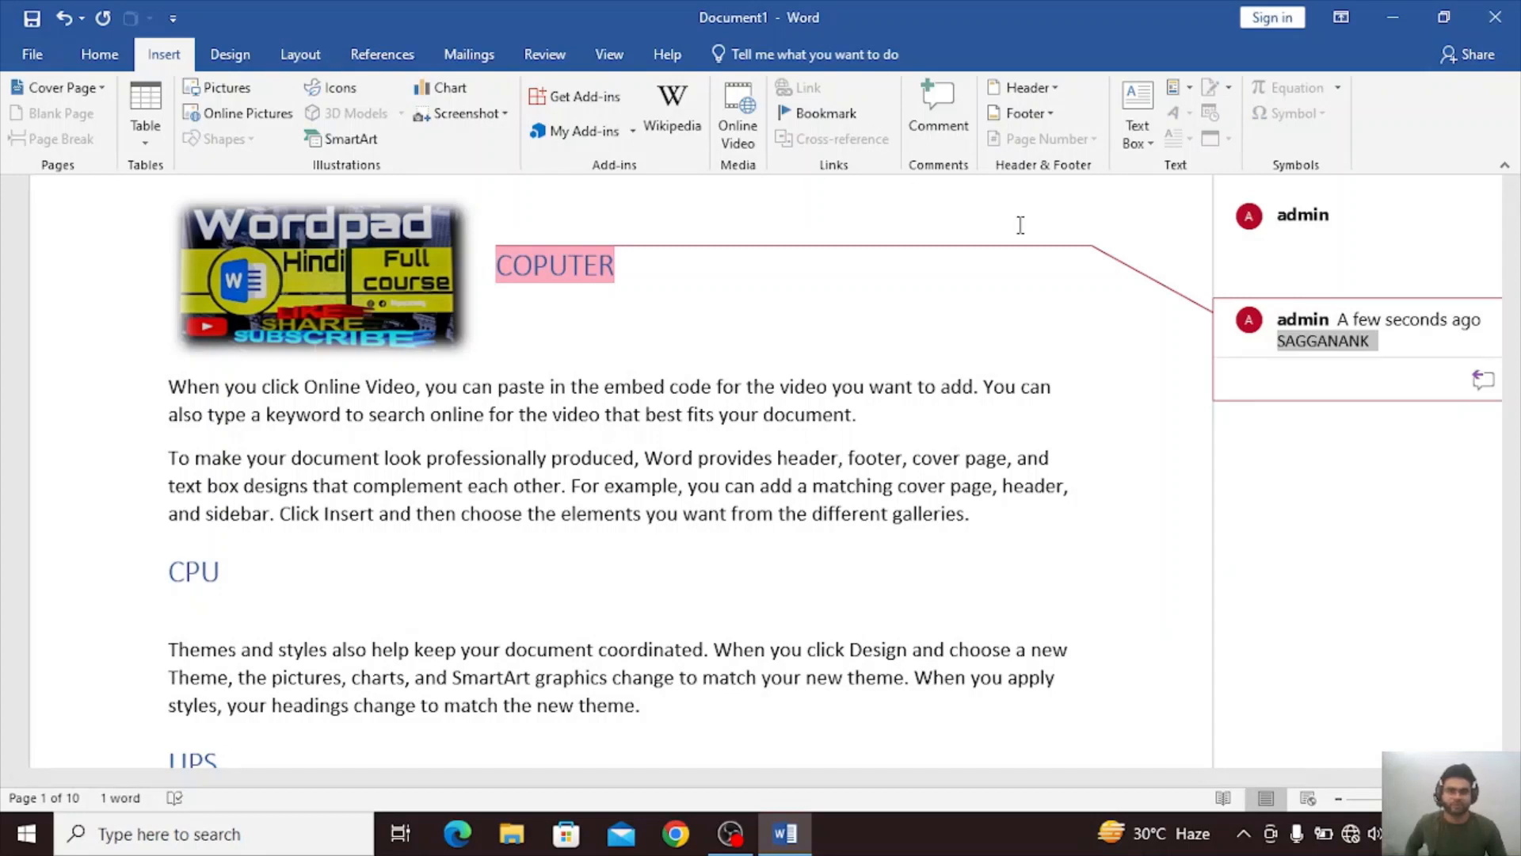
right_click(1352, 374)
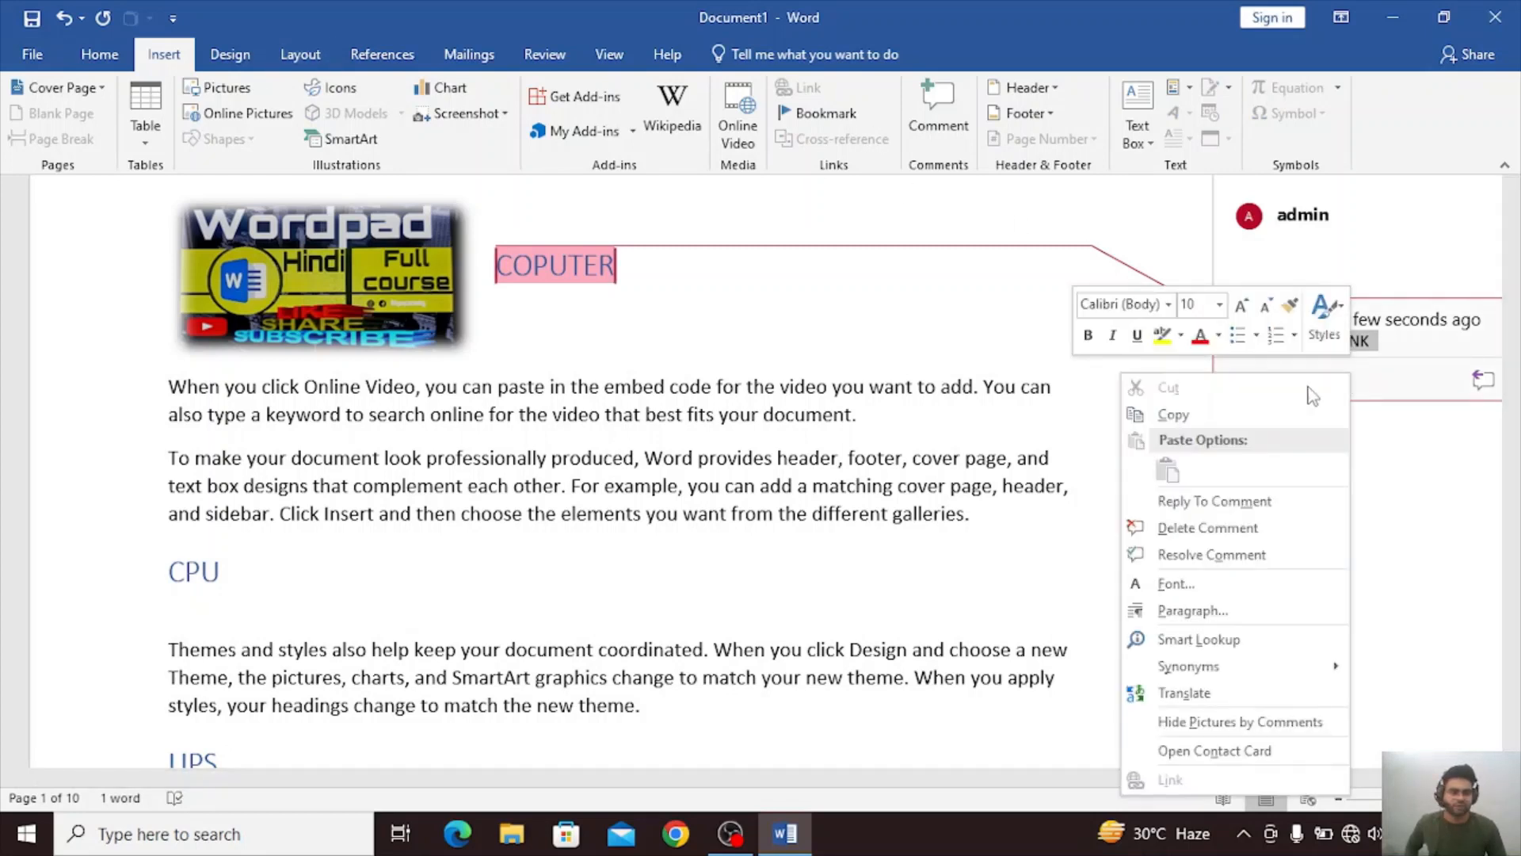
left_click(1244, 527)
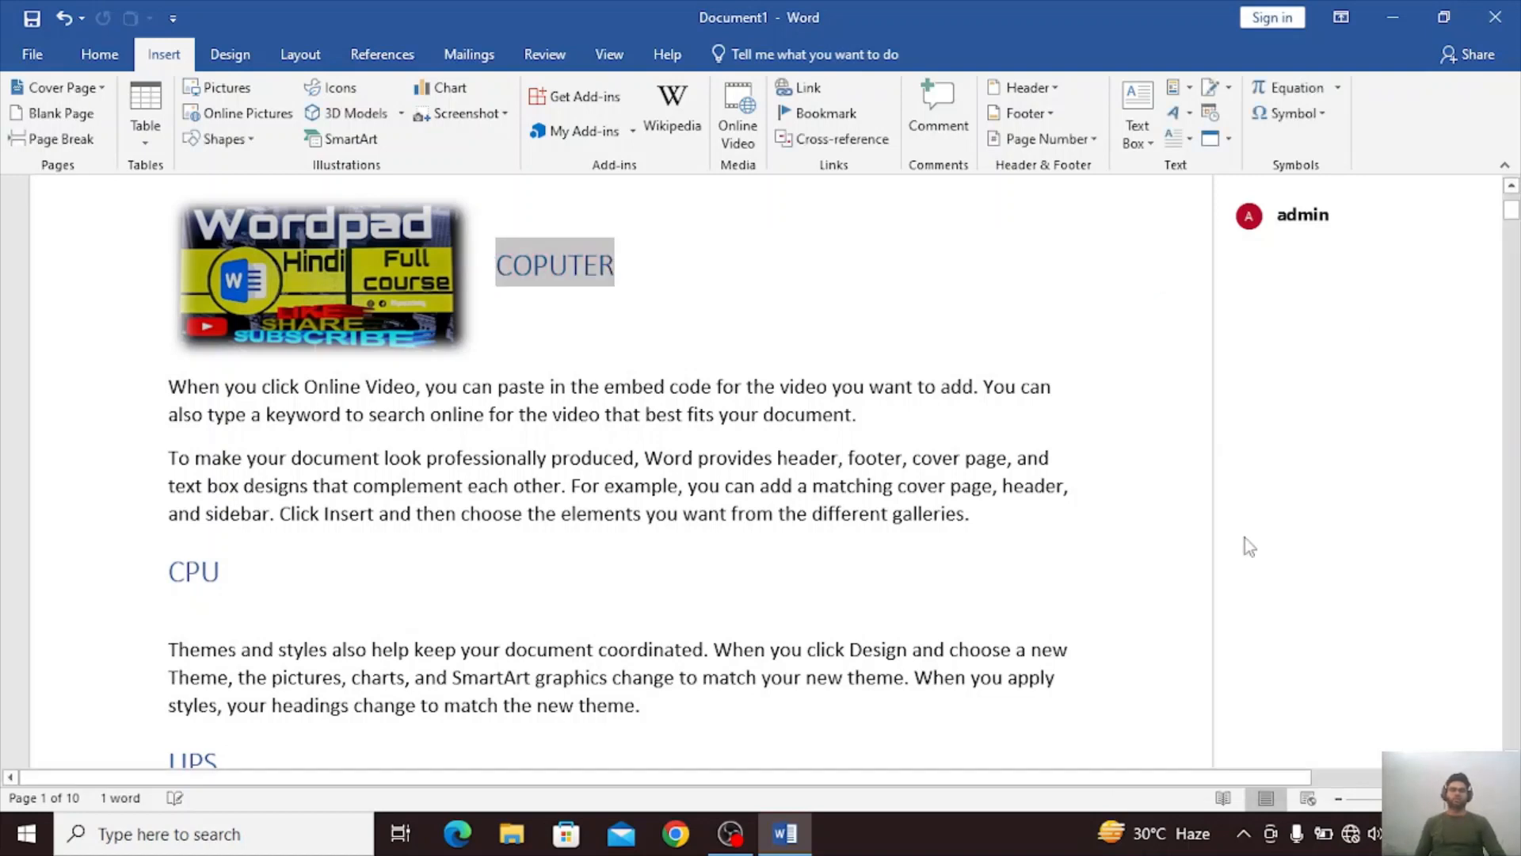
right_click(1345, 230)
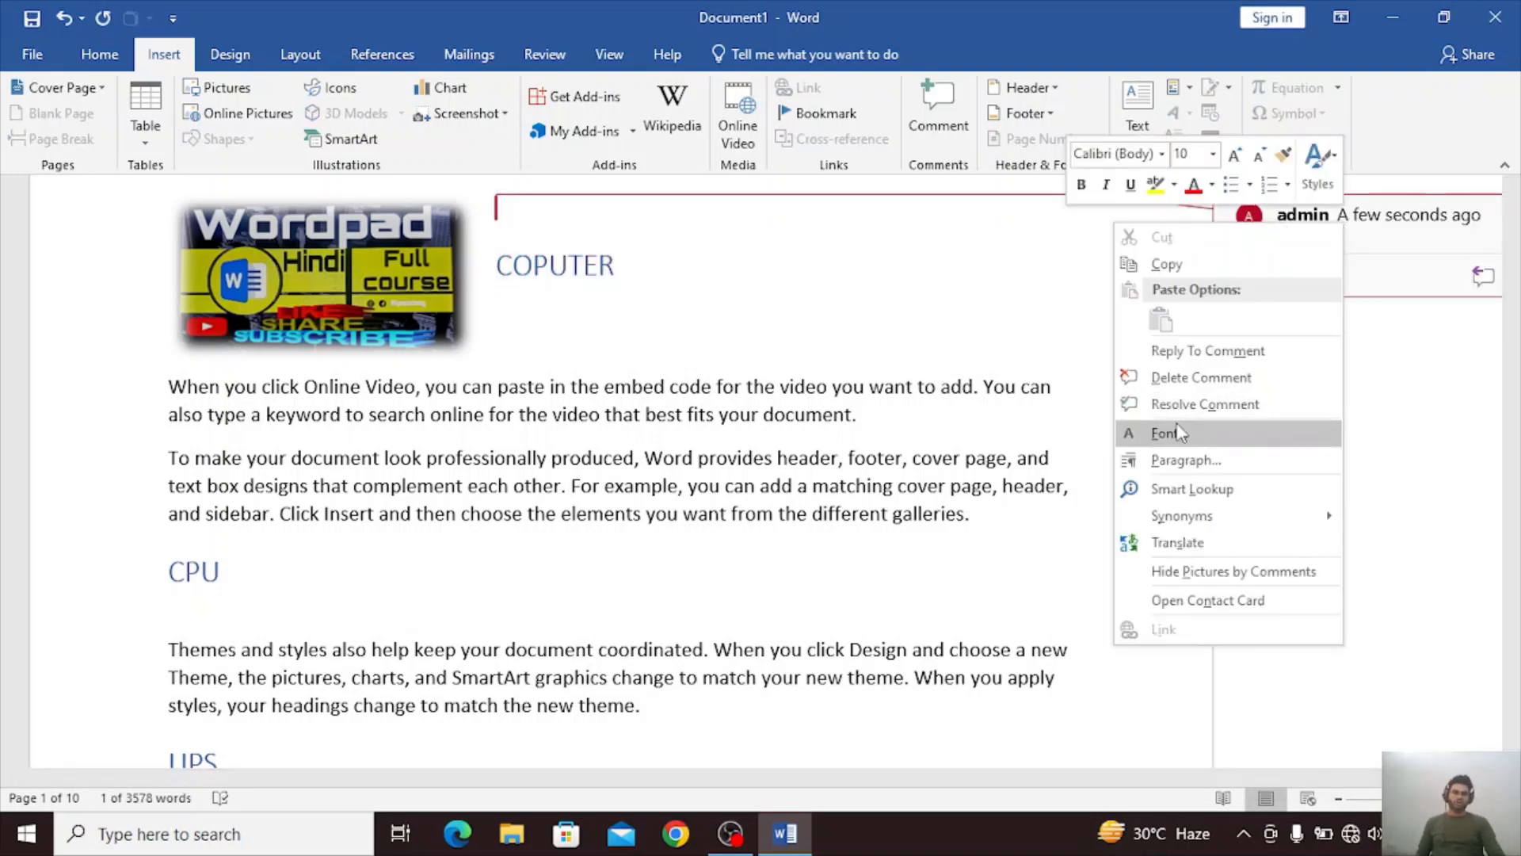
left_click(1222, 377)
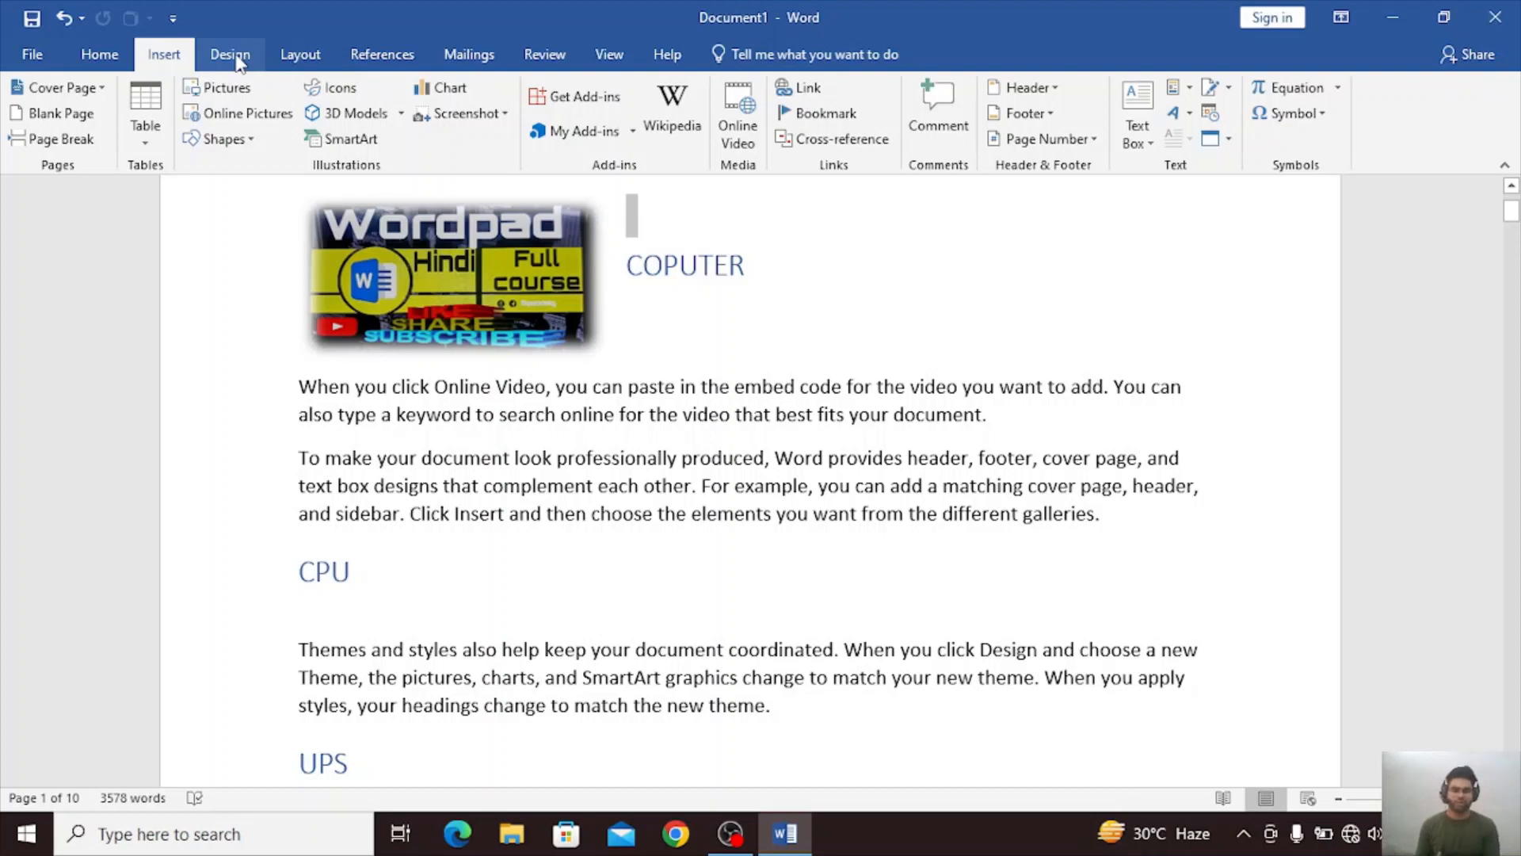
left_click(318, 570)
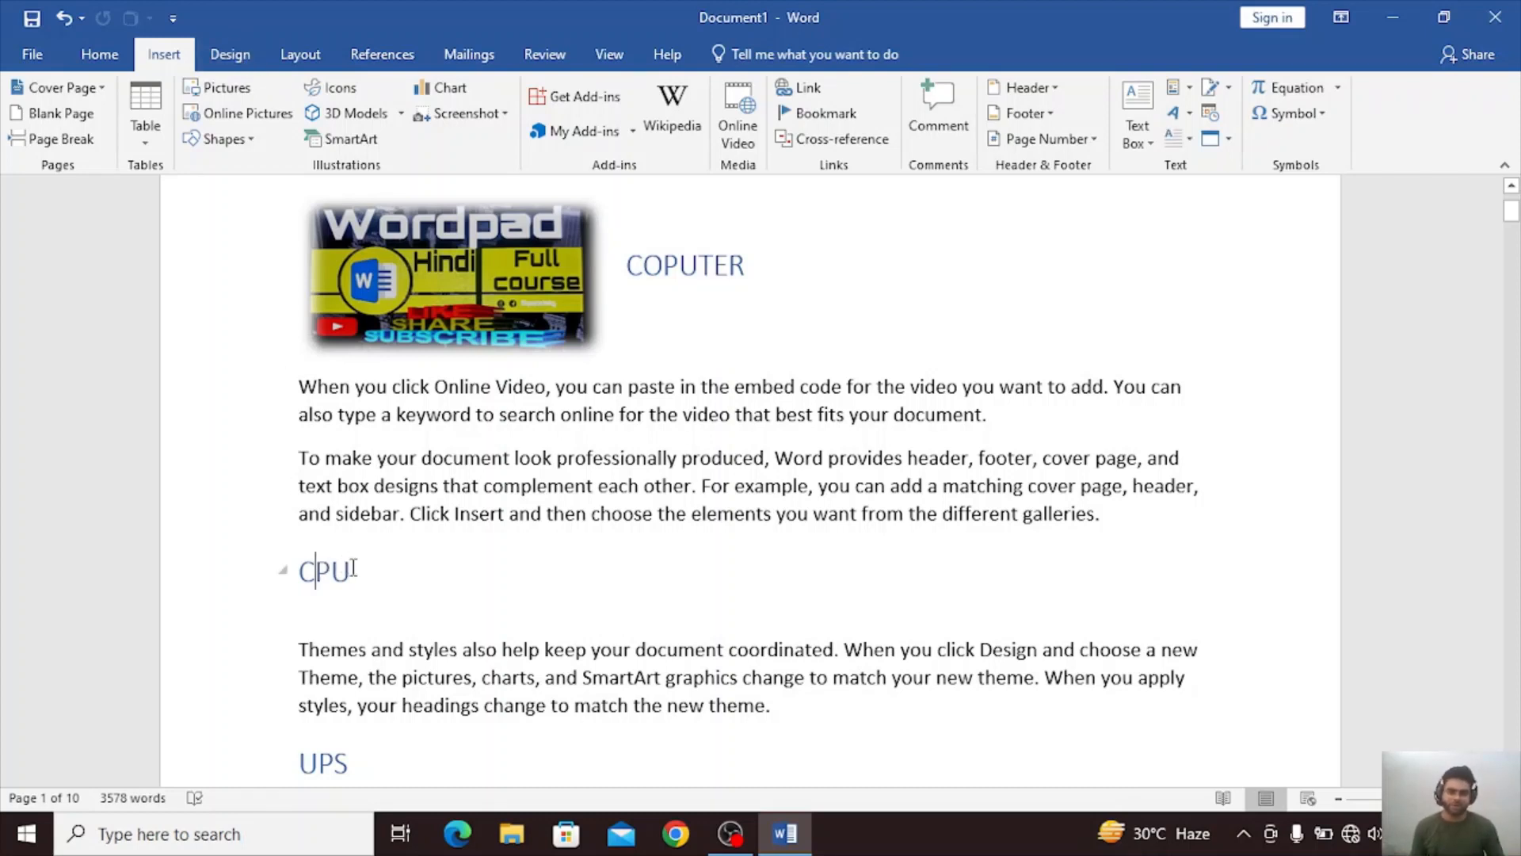
Add an empty comment on the CPU heading and delete that comment again.
left_click(262, 570)
left_click(952, 112)
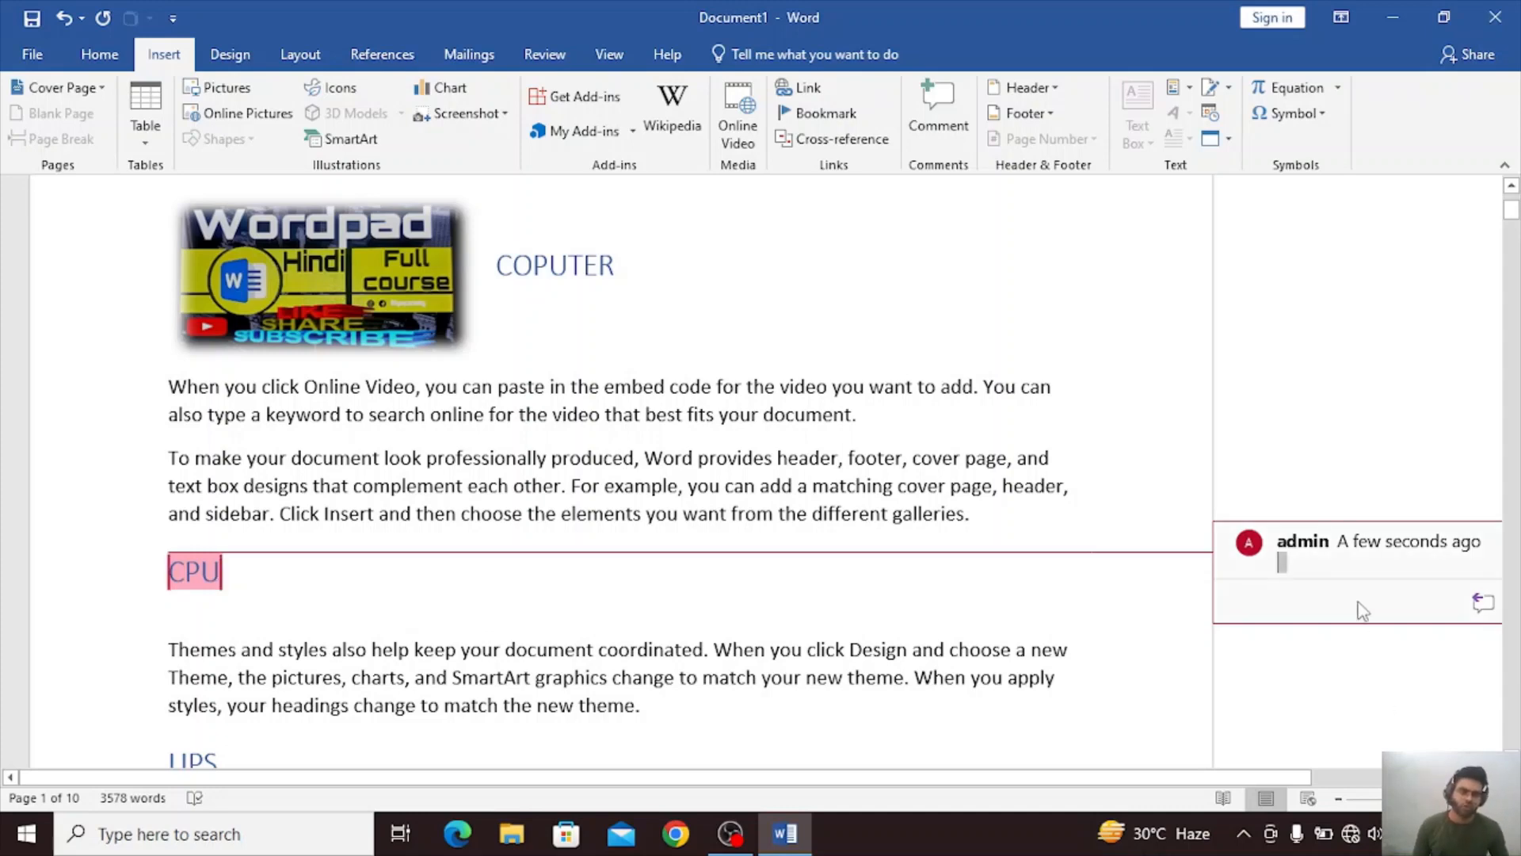
right_click(1358, 612)
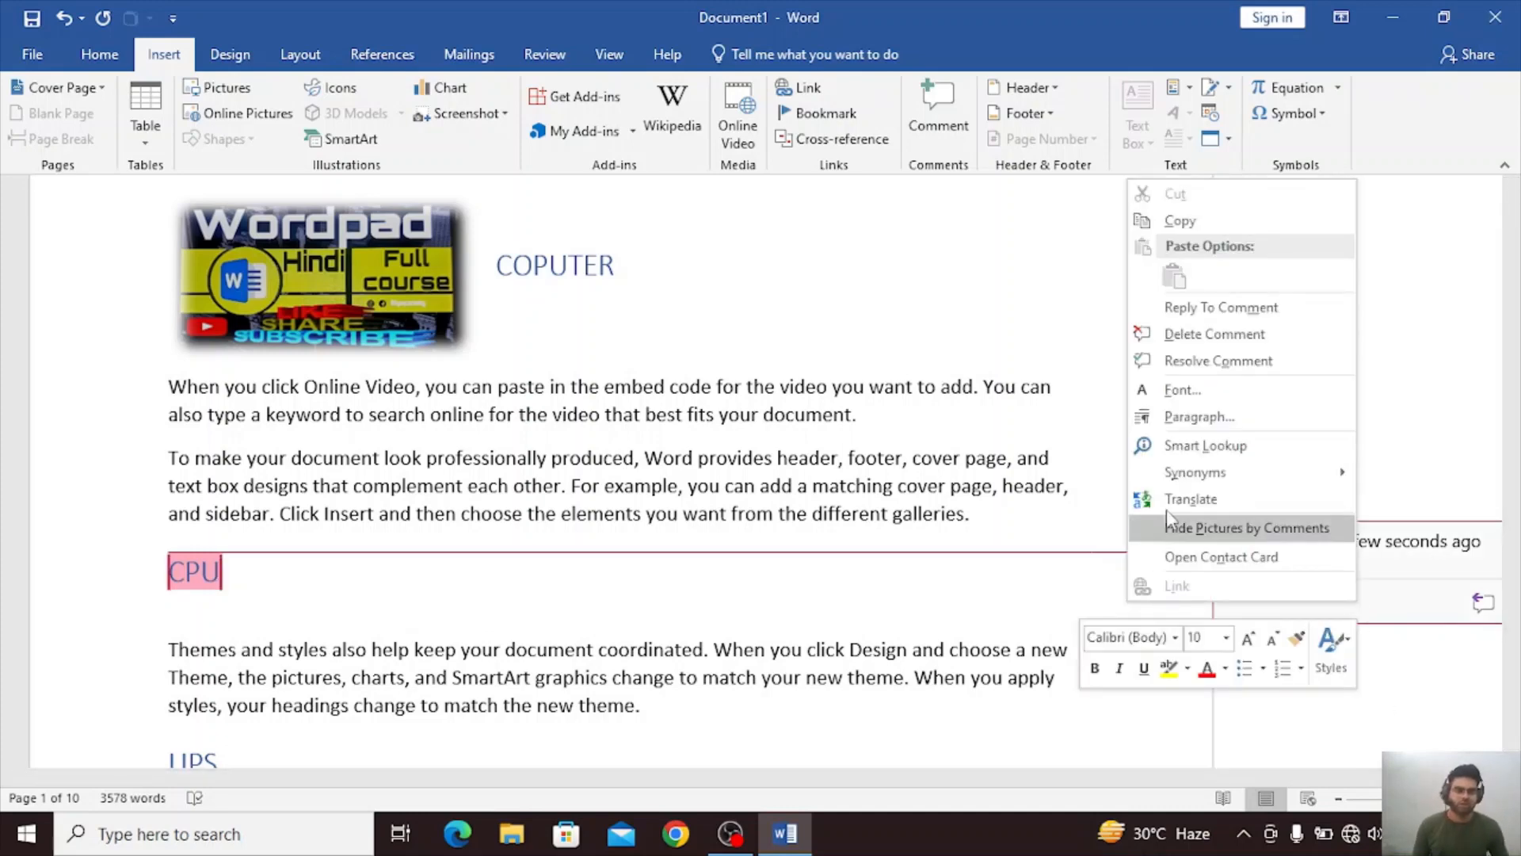
left_click(1257, 326)
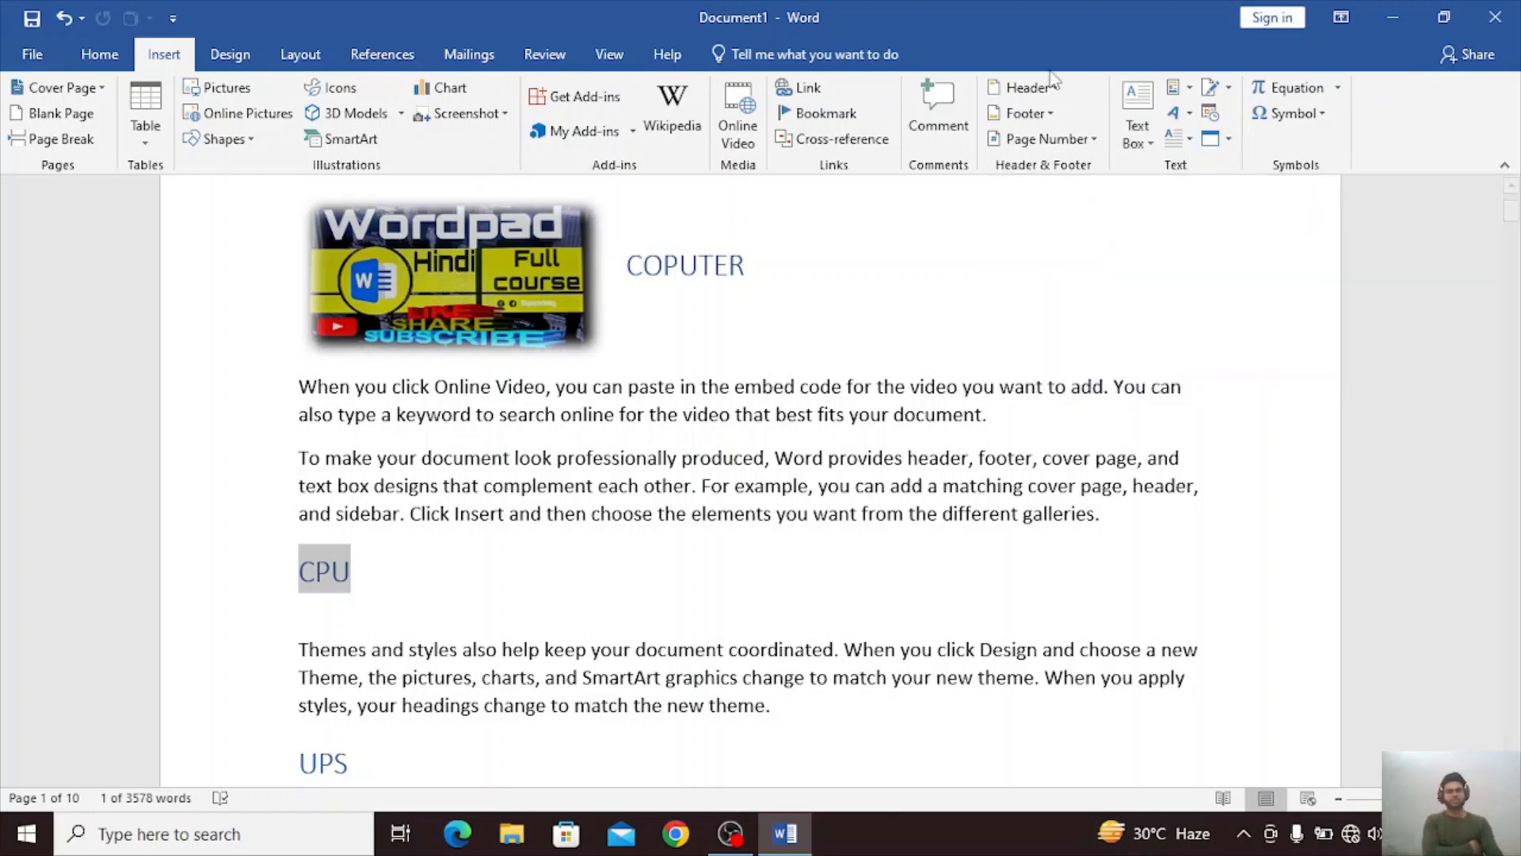
Insert a Blank built-in header reading TECHNICAL, add an empty line below it, and return to the document body.
left_click(1030, 89)
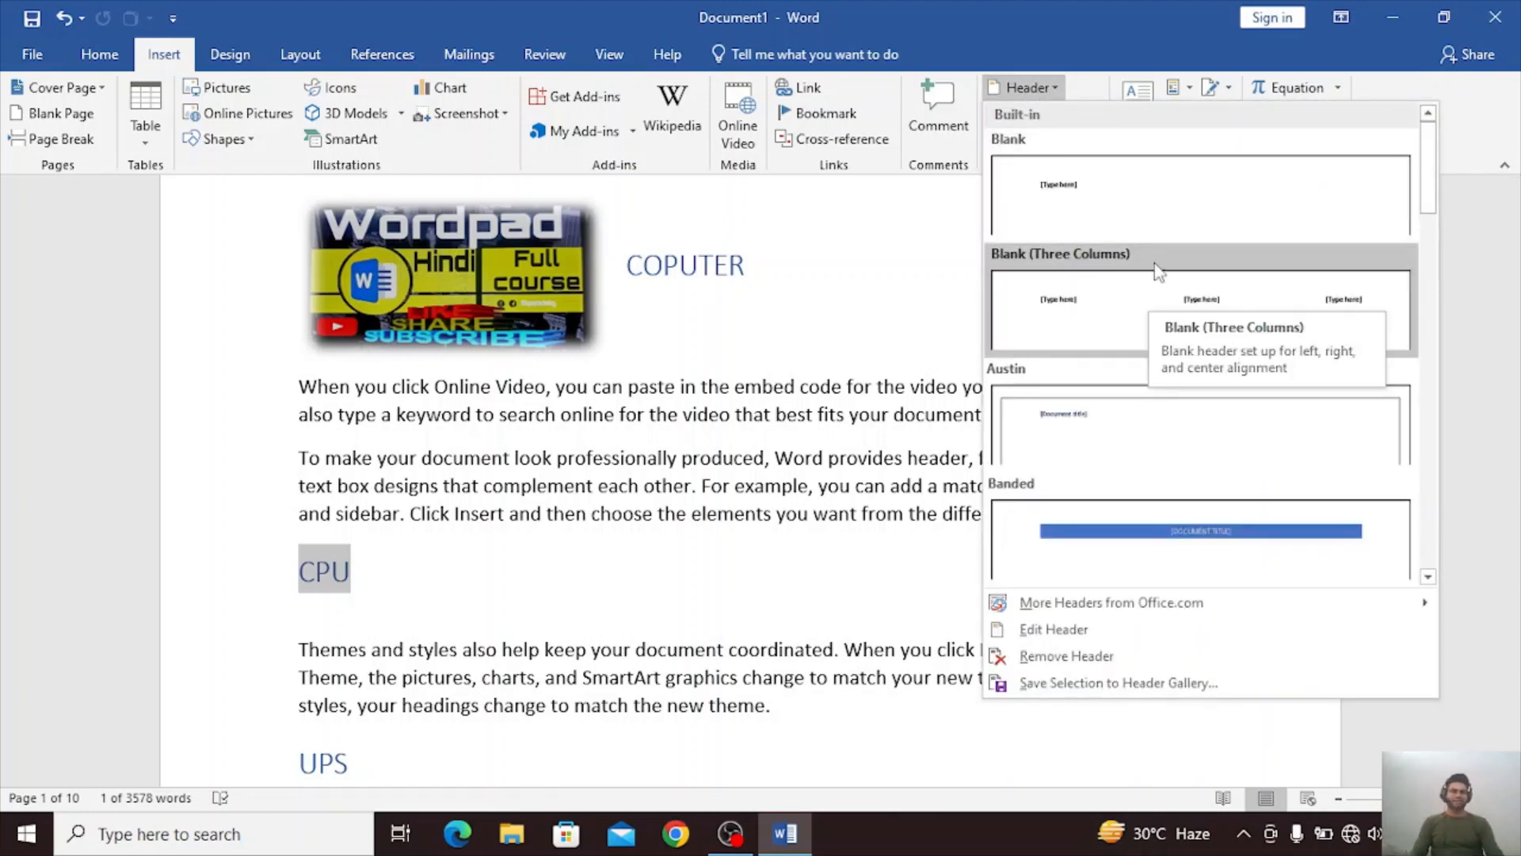
left_click(1164, 198)
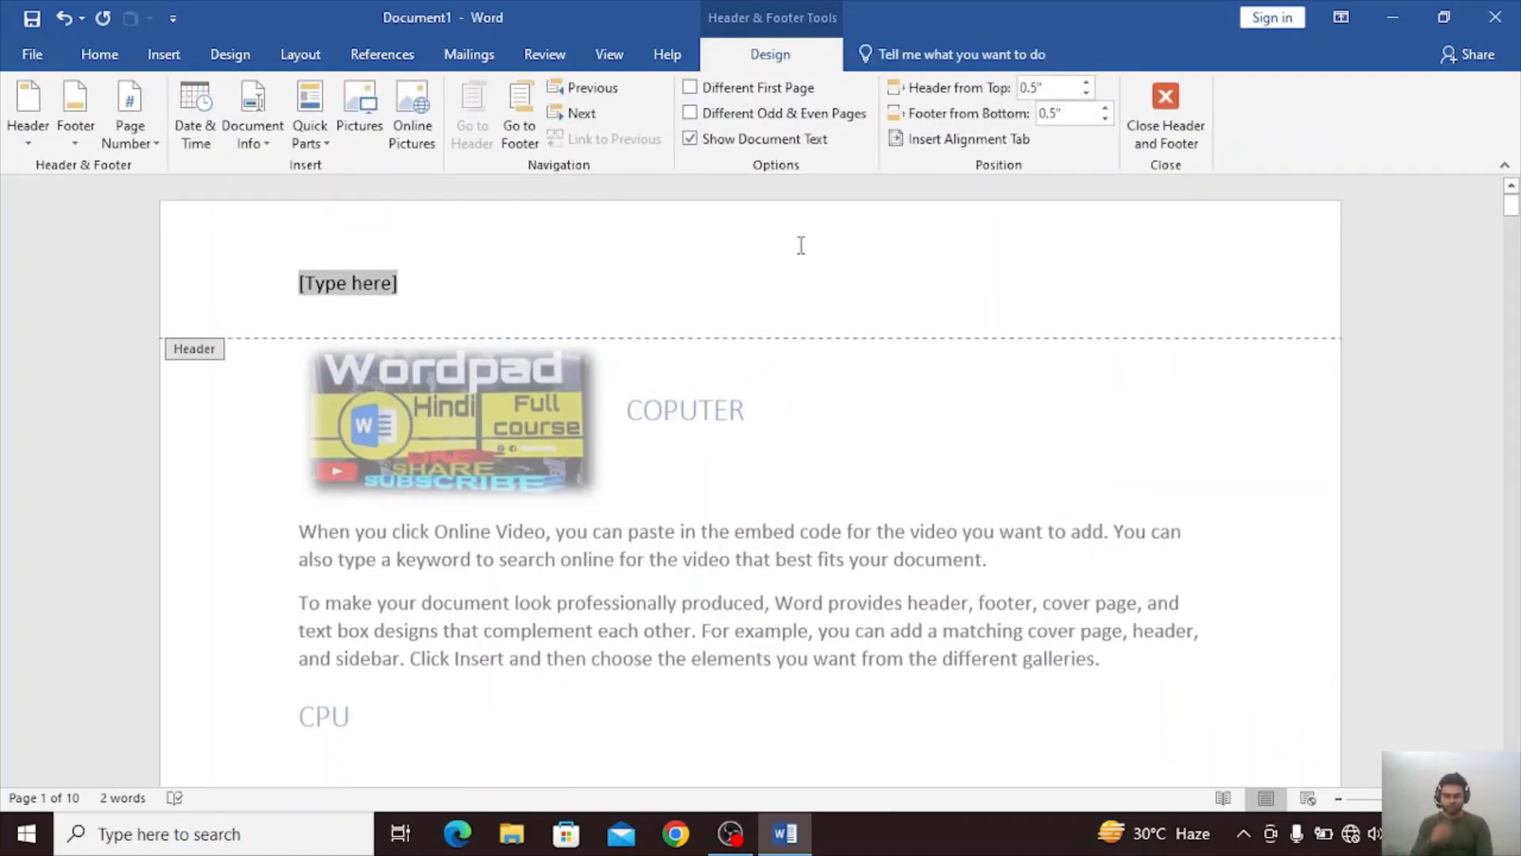
type("TEC")
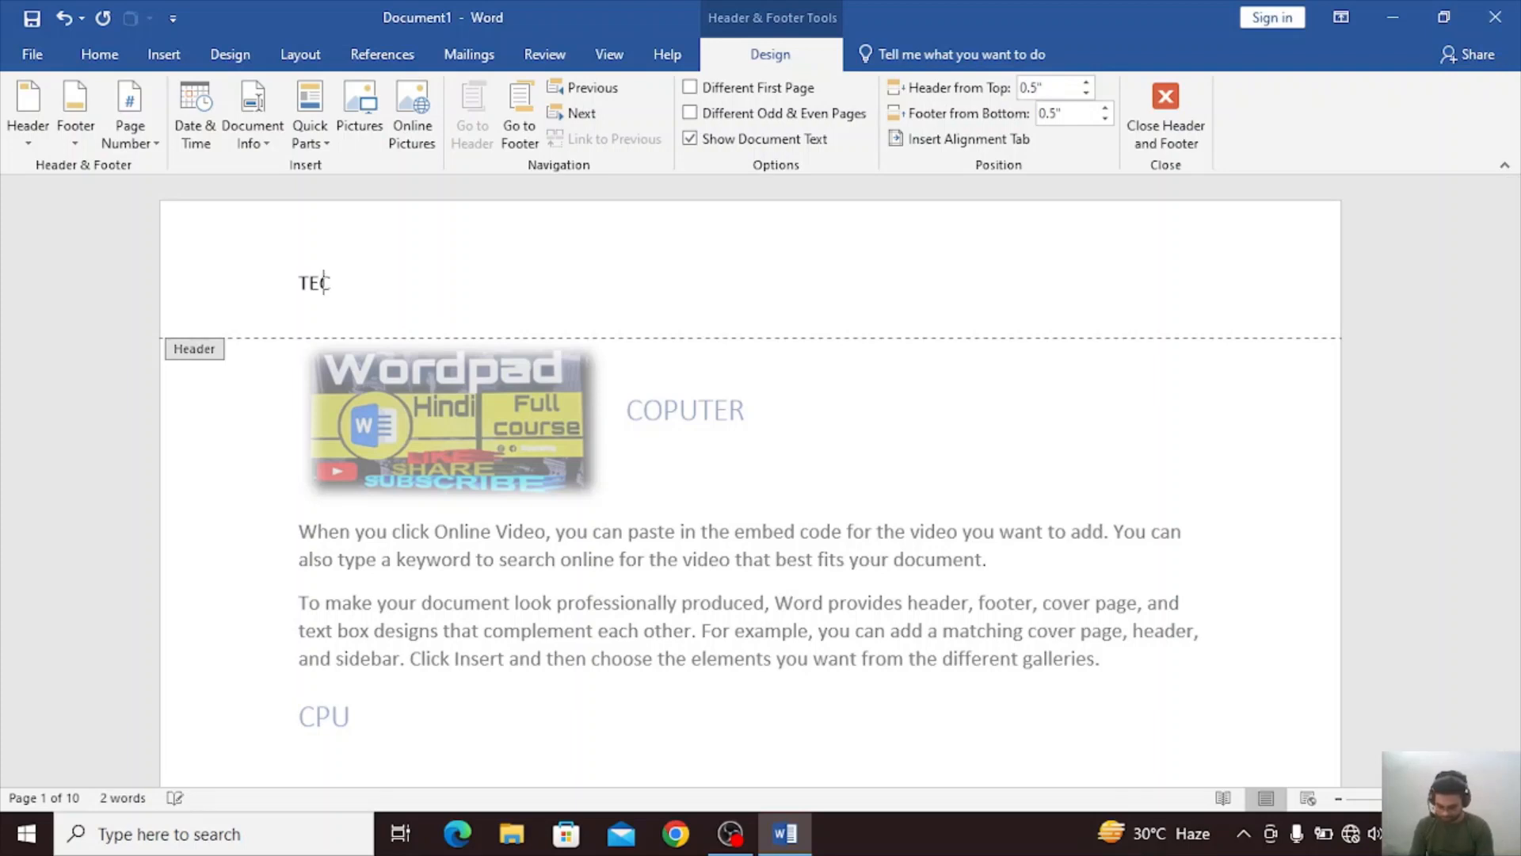
type("HNICAL")
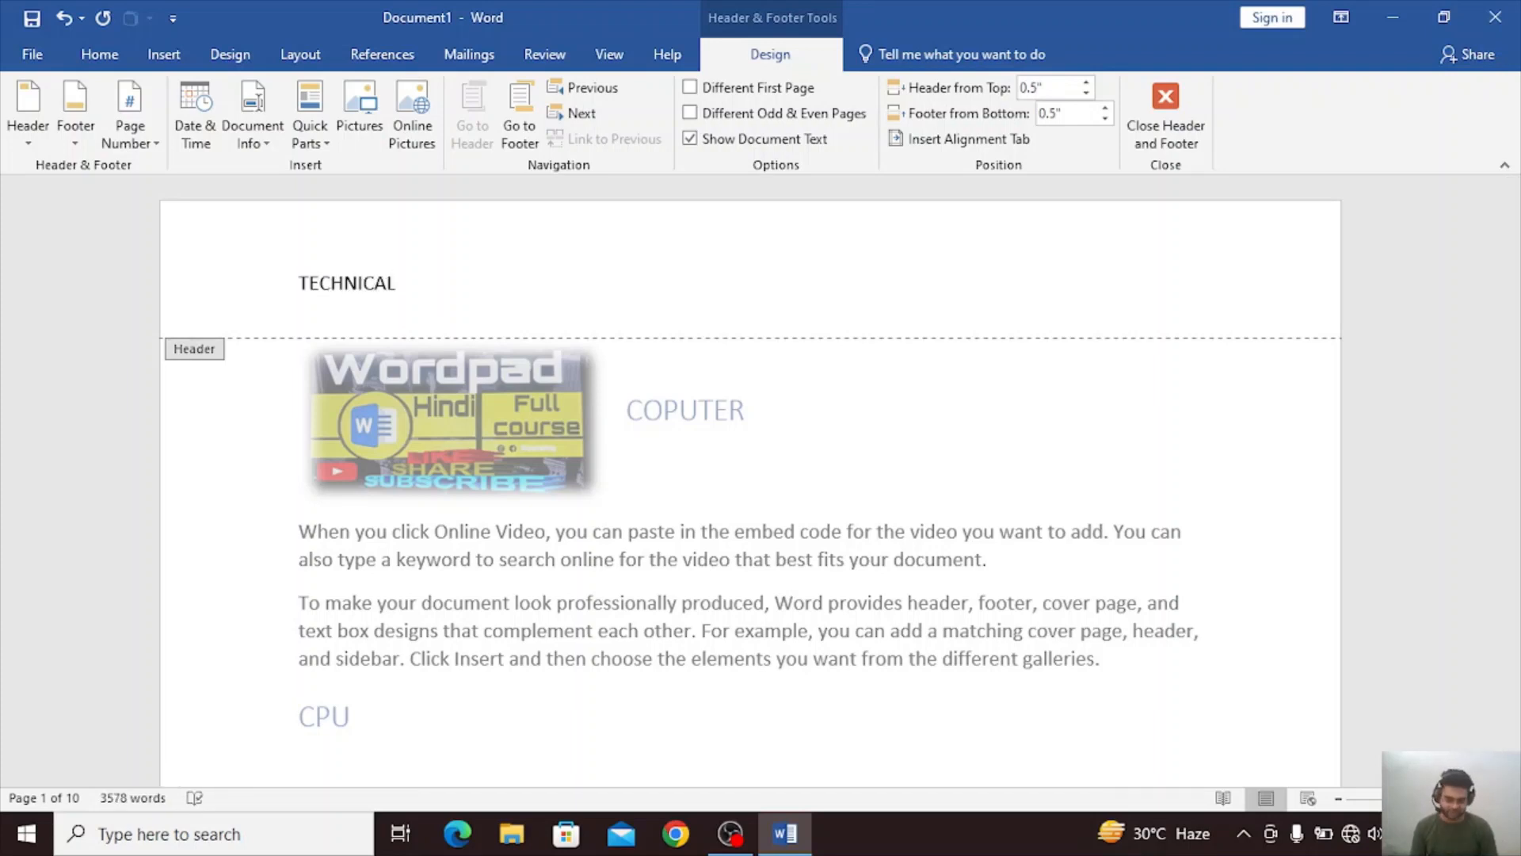
key("Return")
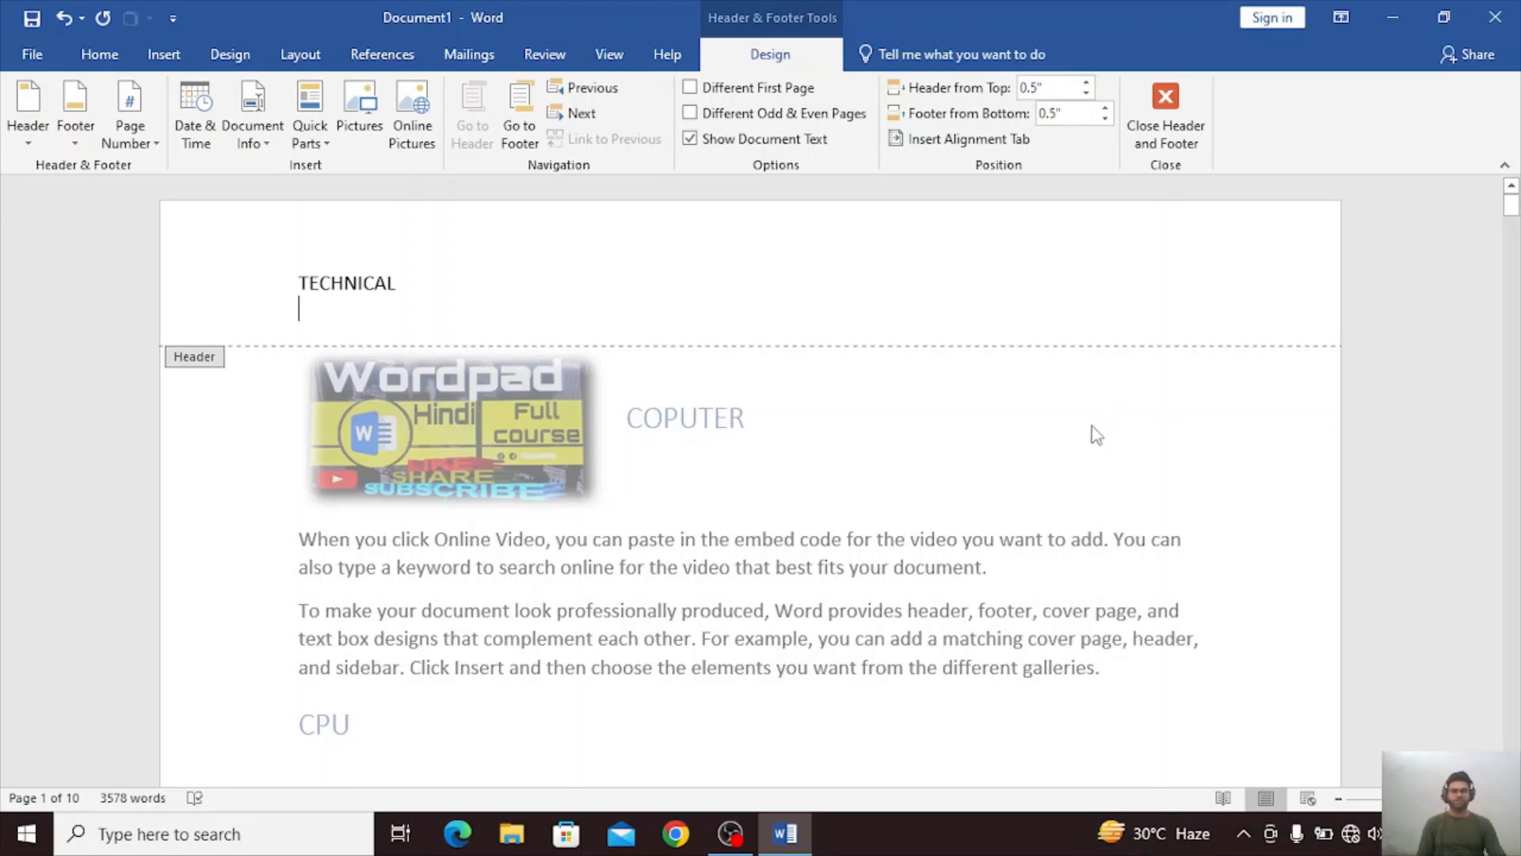
double_click(847, 448)
Look through the document's pages to check the header on each of them.
scroll(849, 474, "down", 10)
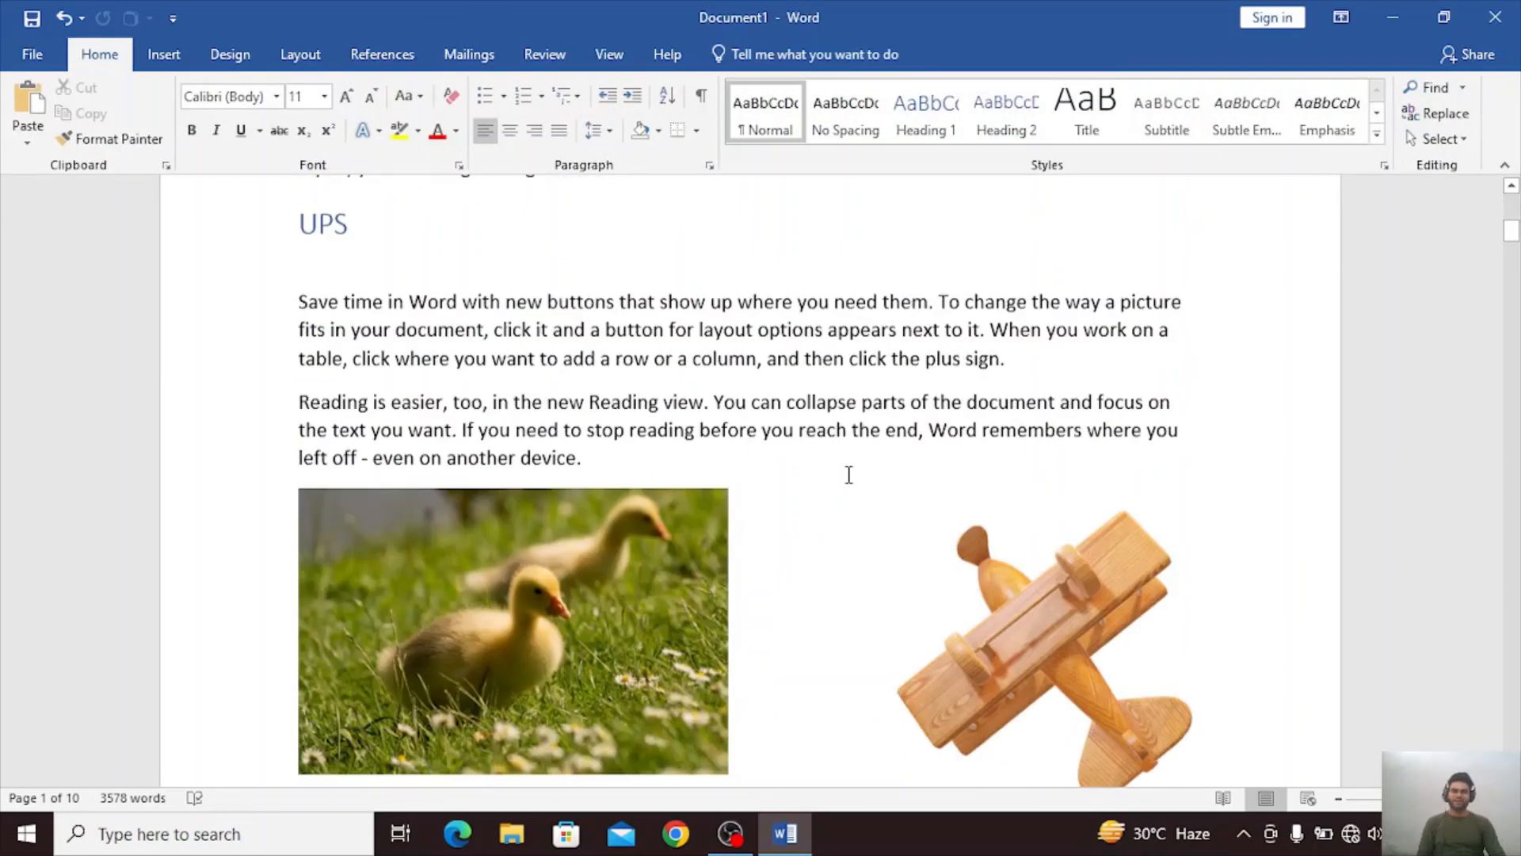
scroll(847, 473, "down", 12)
scroll(581, 405, "up", 4)
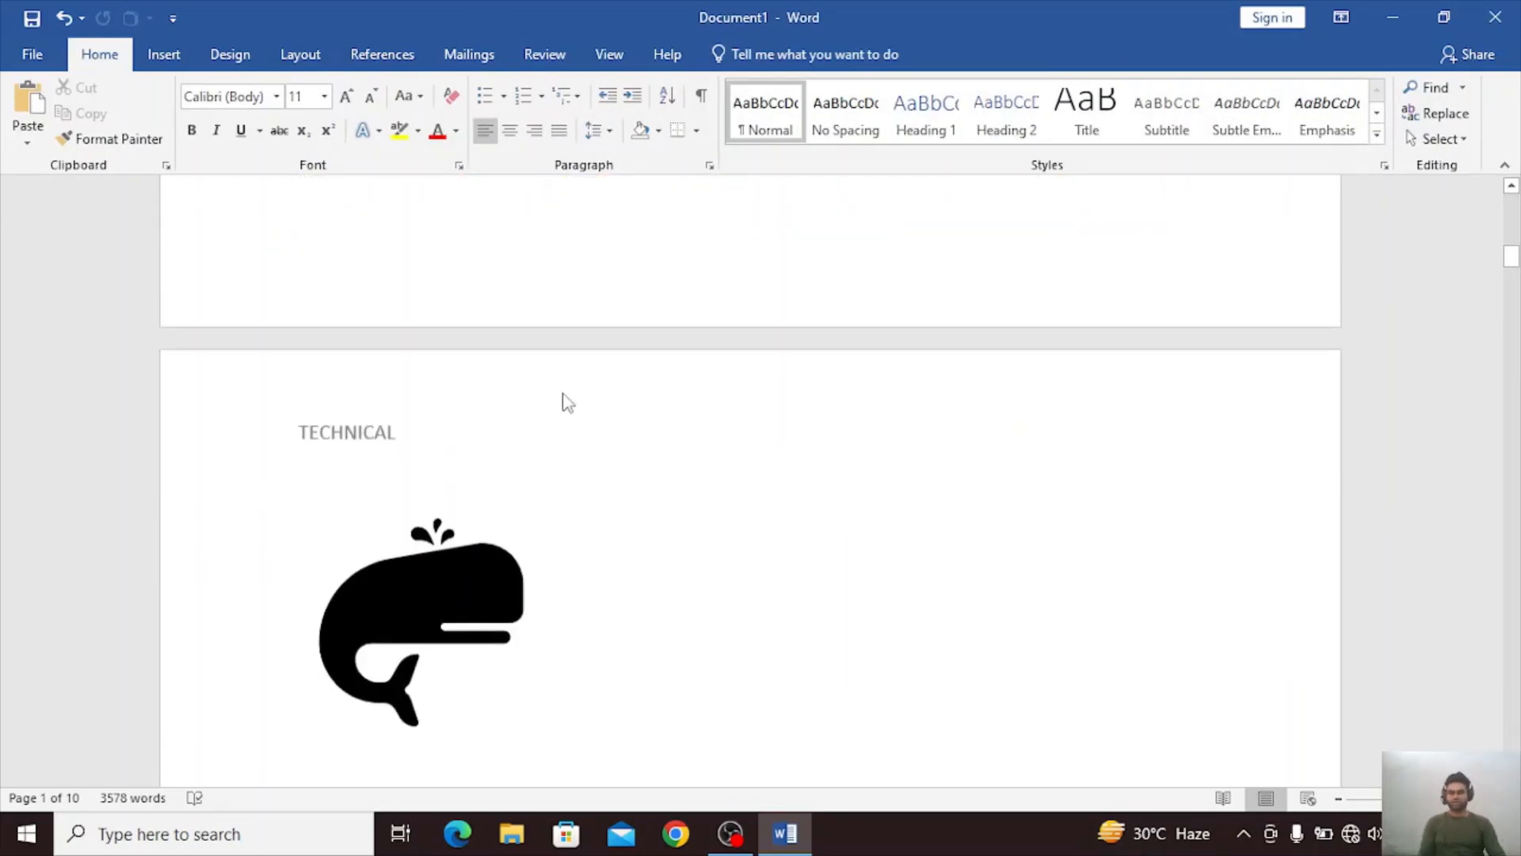
scroll(569, 402, "down", 15)
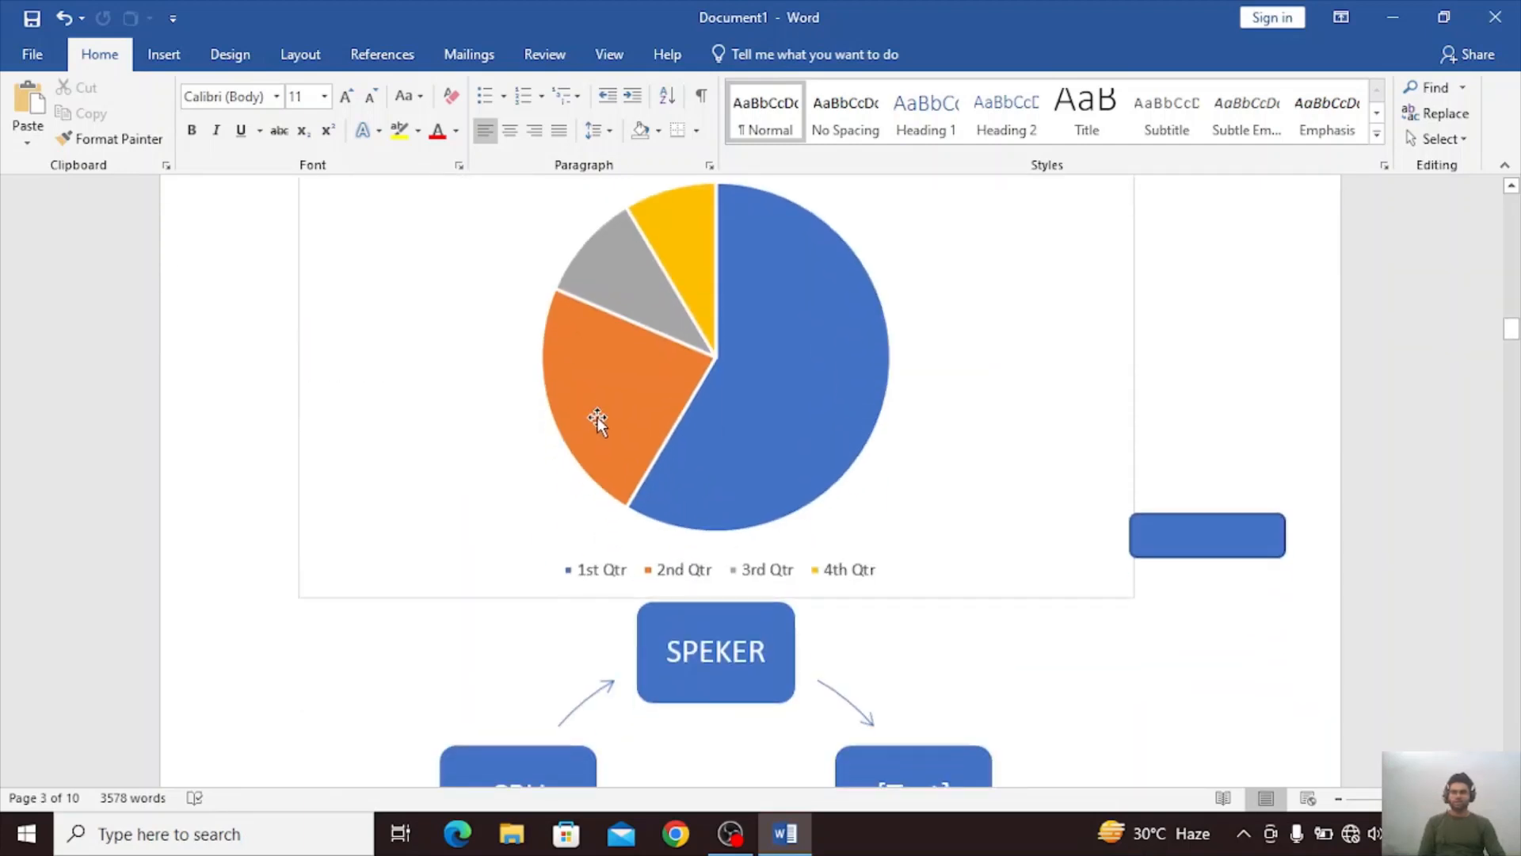
scroll(597, 416, "up", 5)
scroll(539, 441, "down", 1)
scroll(465, 468, "down", 8)
scroll(550, 465, "up", 15)
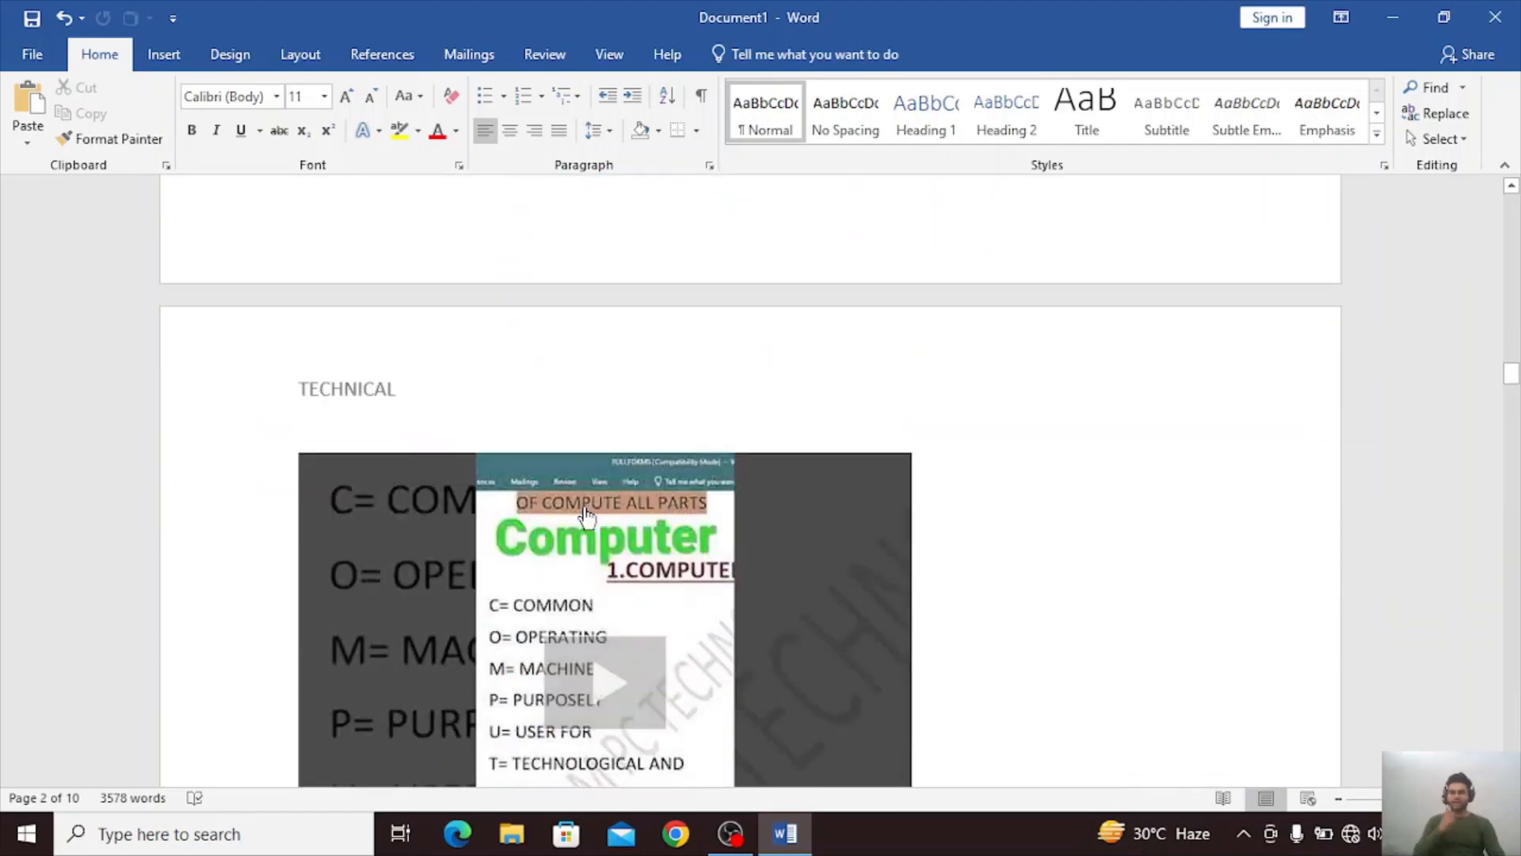
scroll(586, 516, "down", 6)
scroll(621, 502, "up", 9)
scroll(621, 509, "down", 10)
scroll(660, 481, "up", 5)
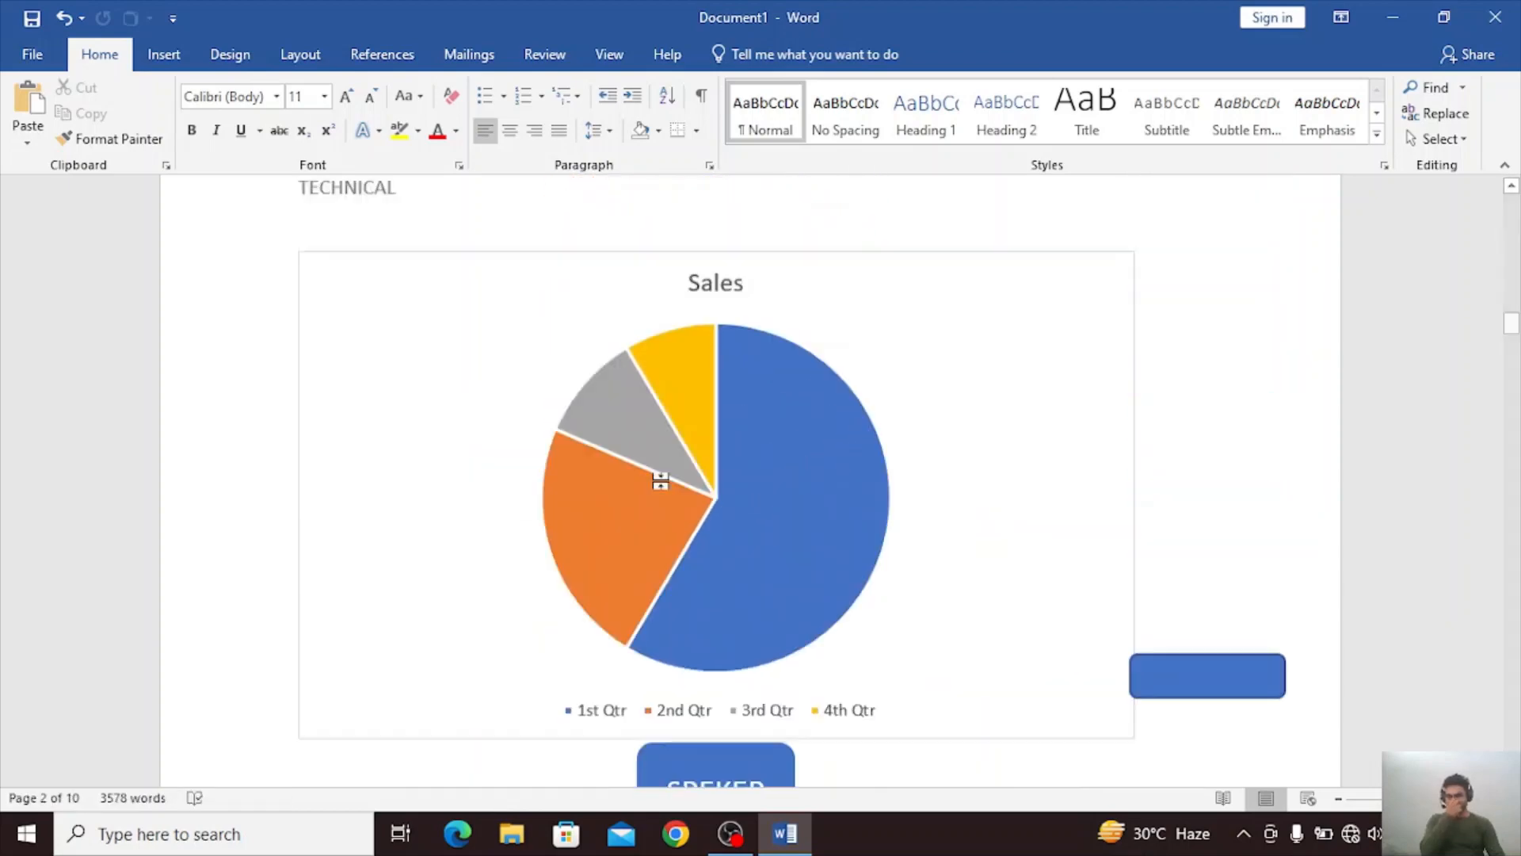
scroll(660, 481, "up", 15)
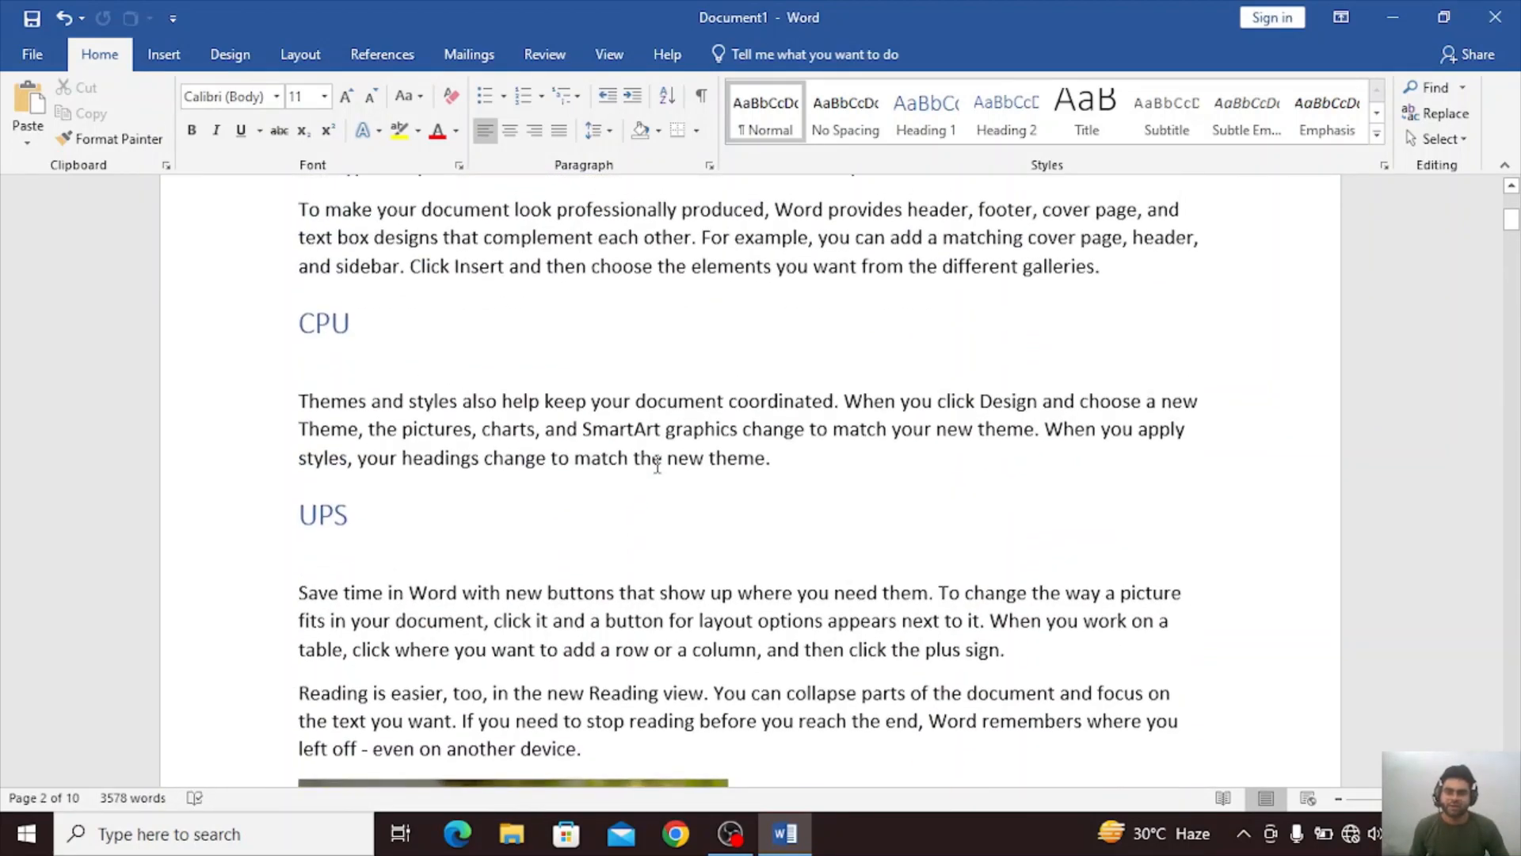
scroll(657, 465, "up", 5)
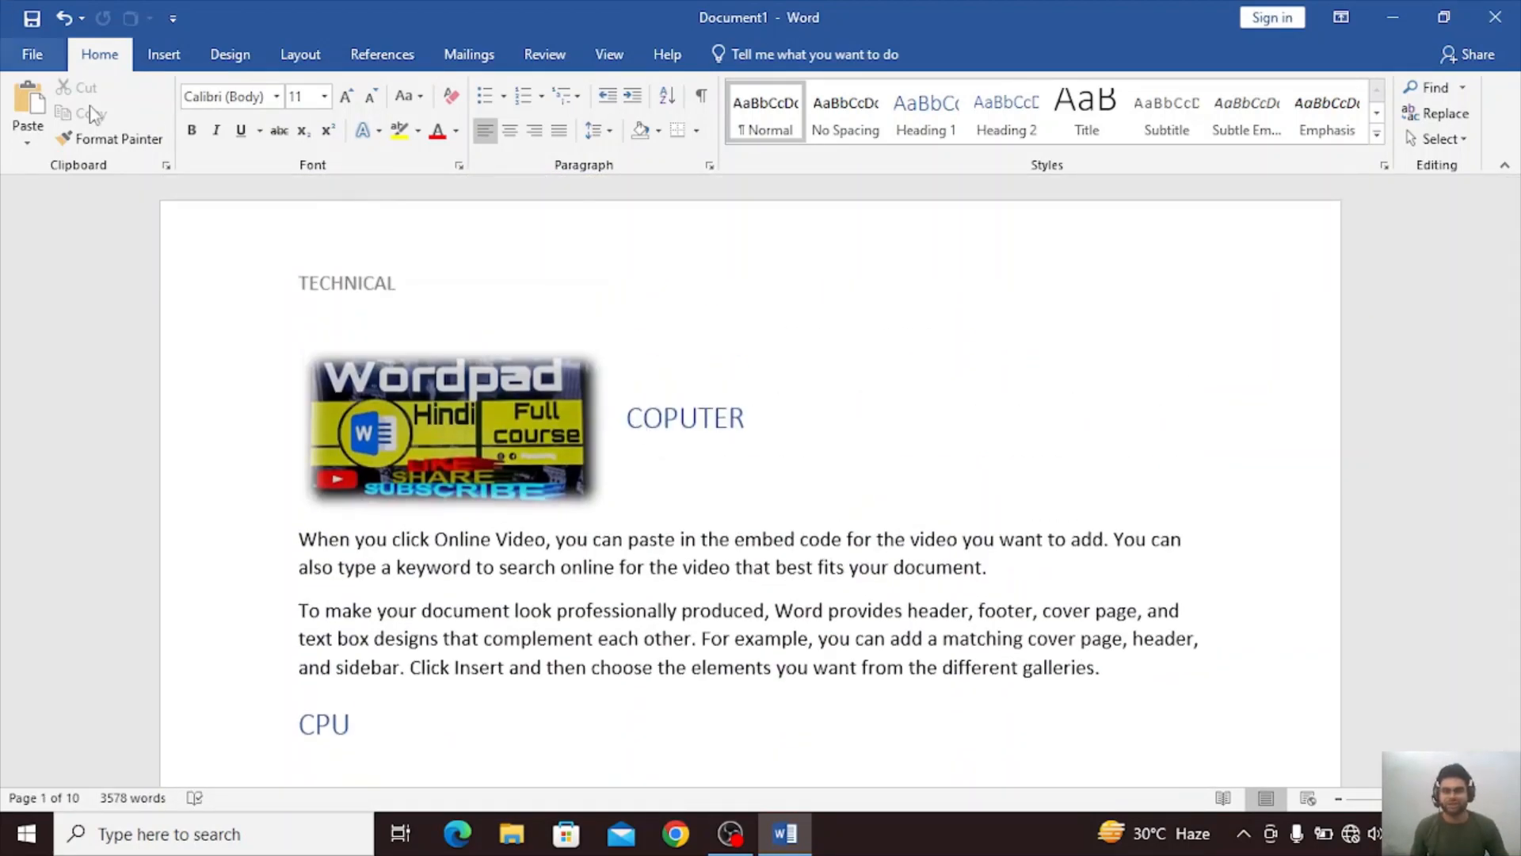
Insert a Blank built-in footer reading COMPUTER and return to the document body.
left_click(164, 54)
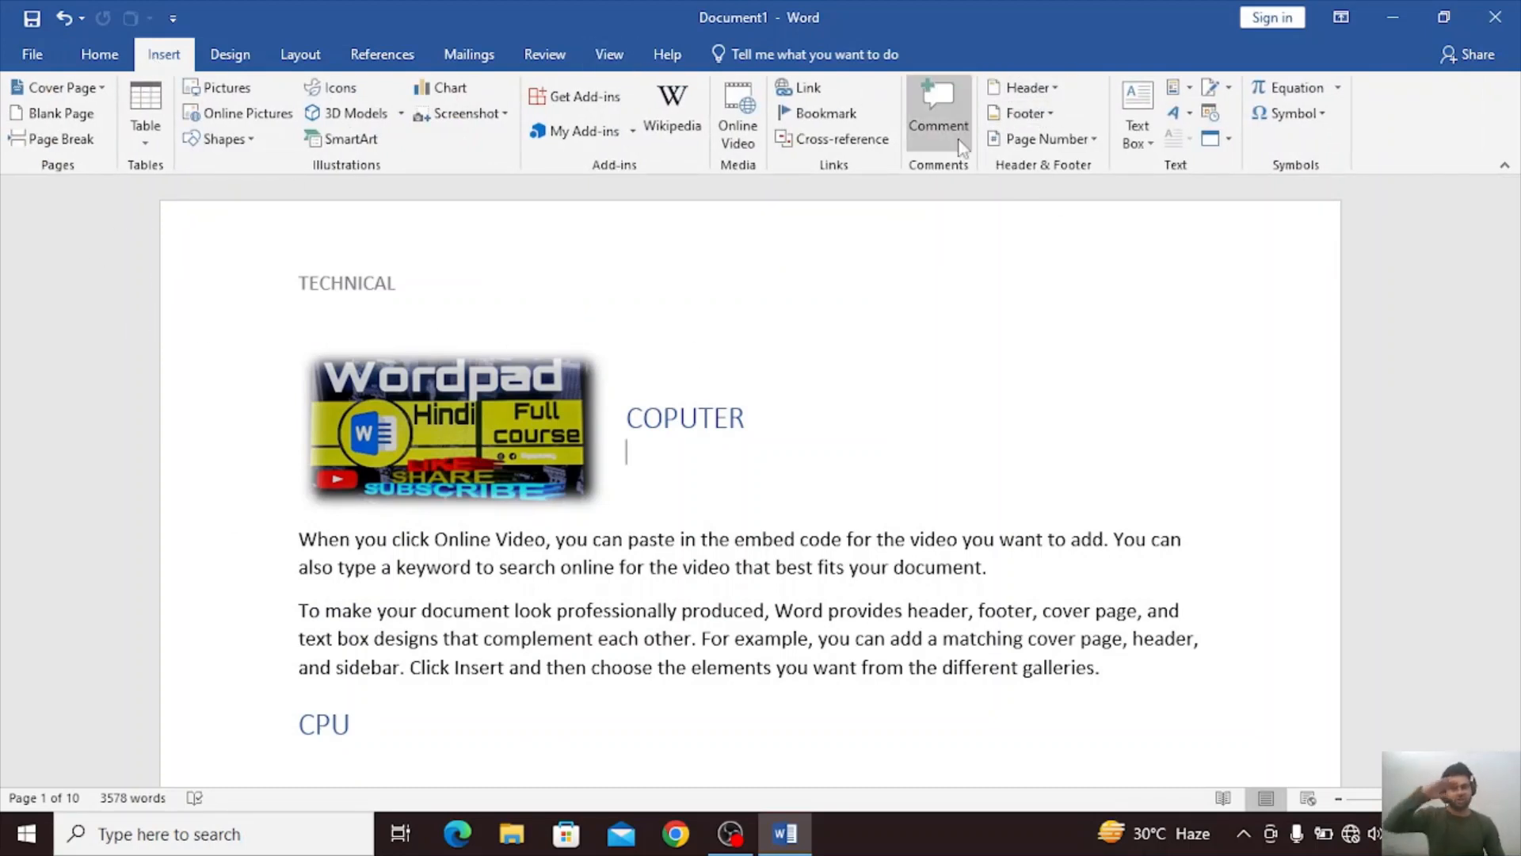
left_click(1024, 113)
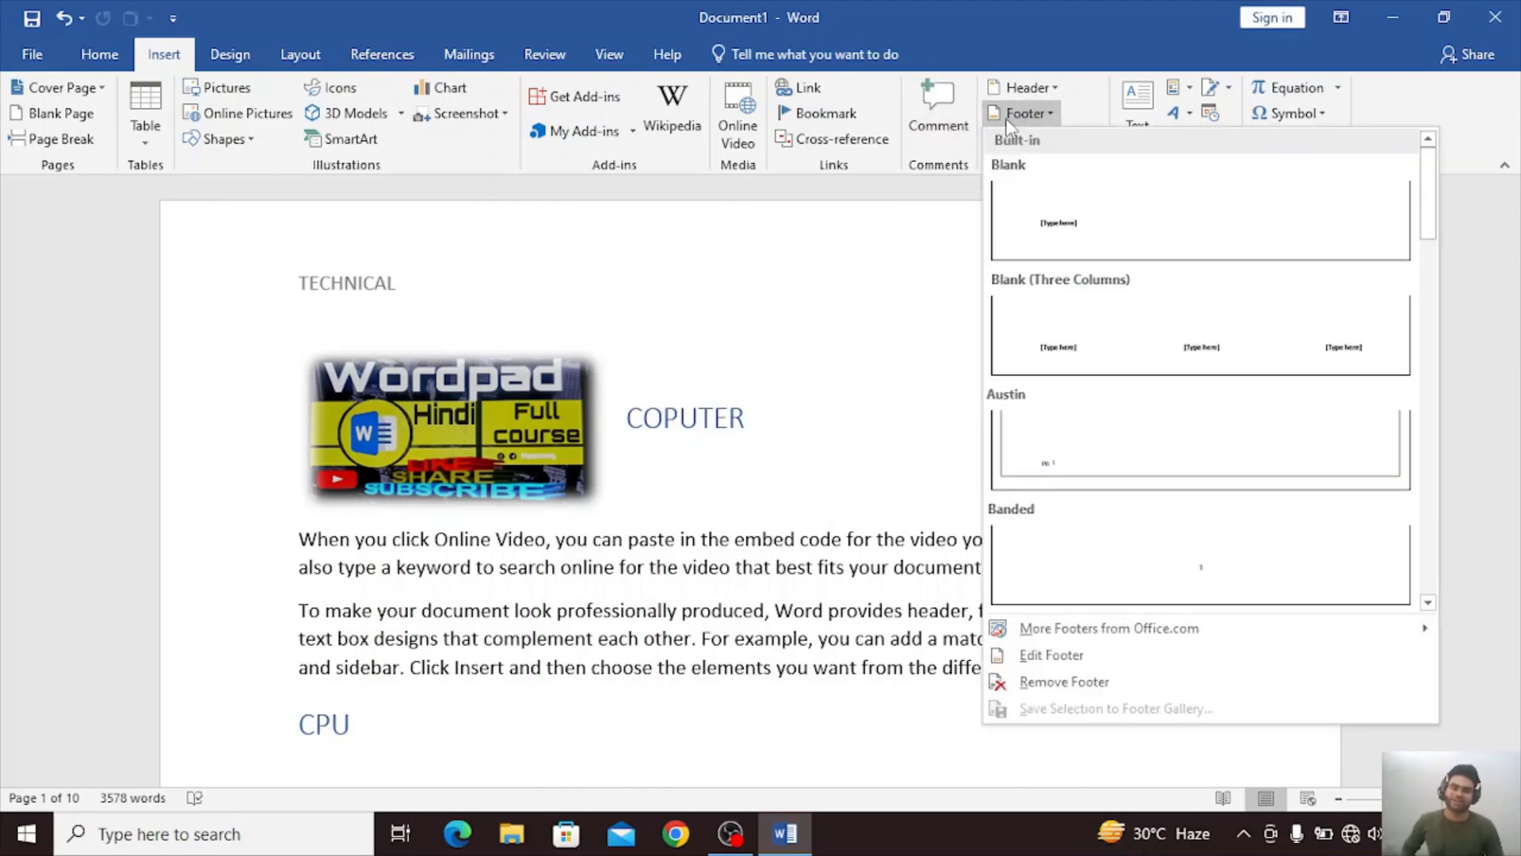
left_click(1161, 268)
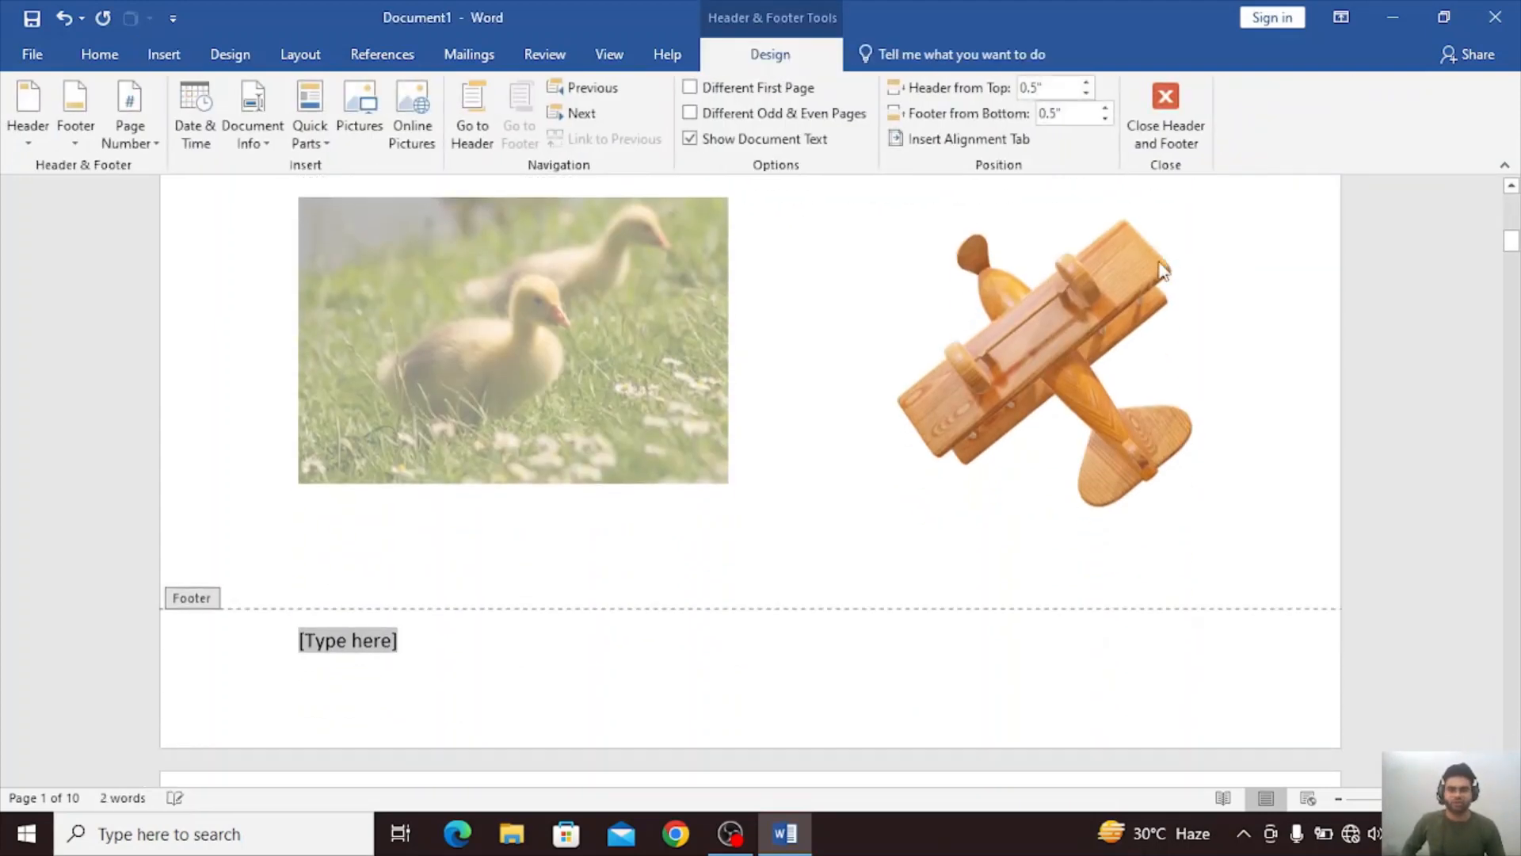
key("BackSpace")
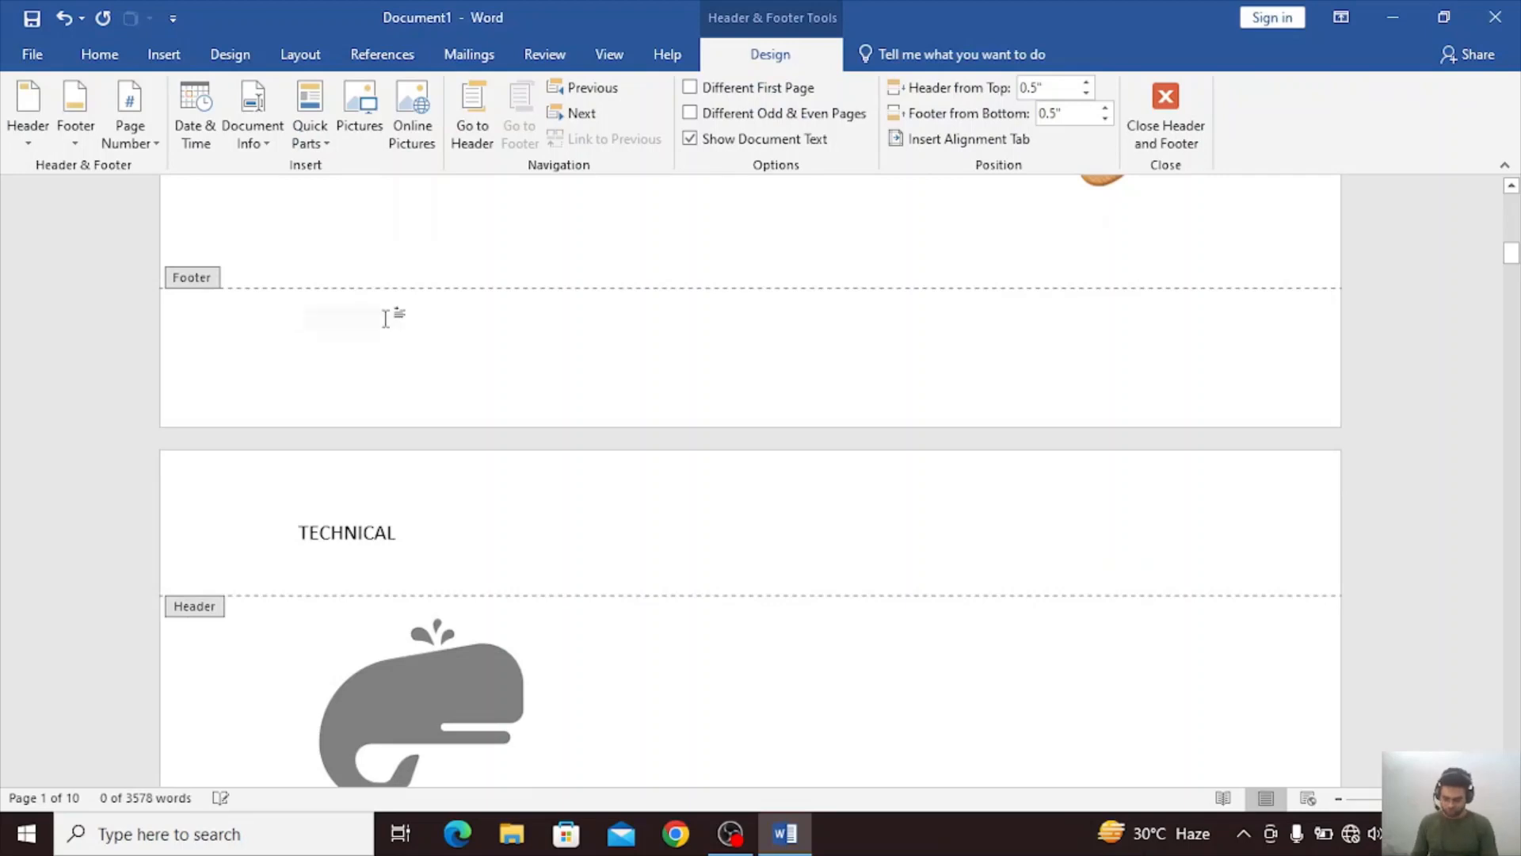
type("COMP")
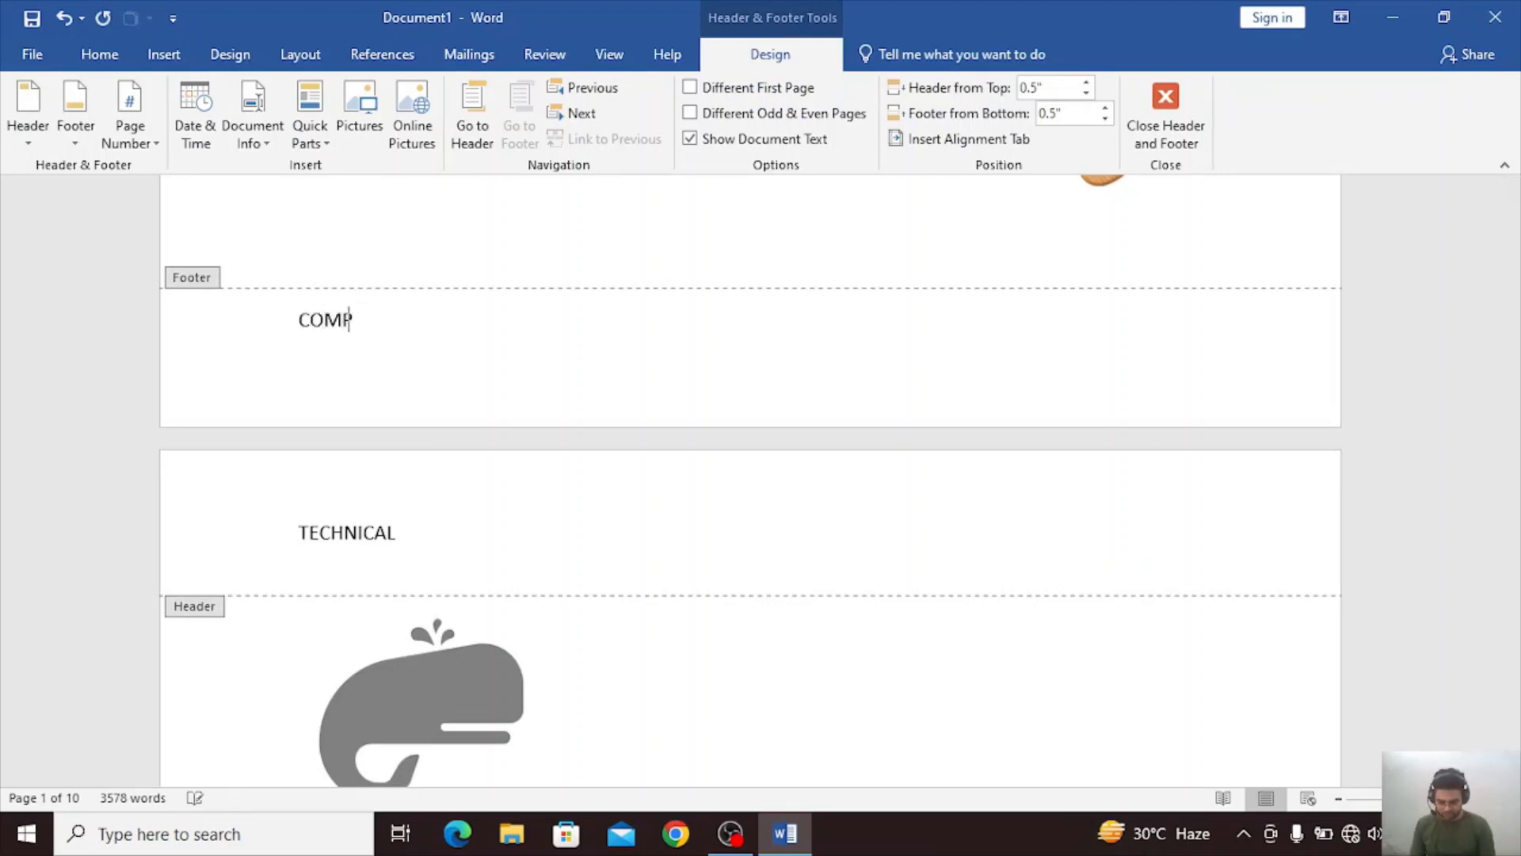
type("U")
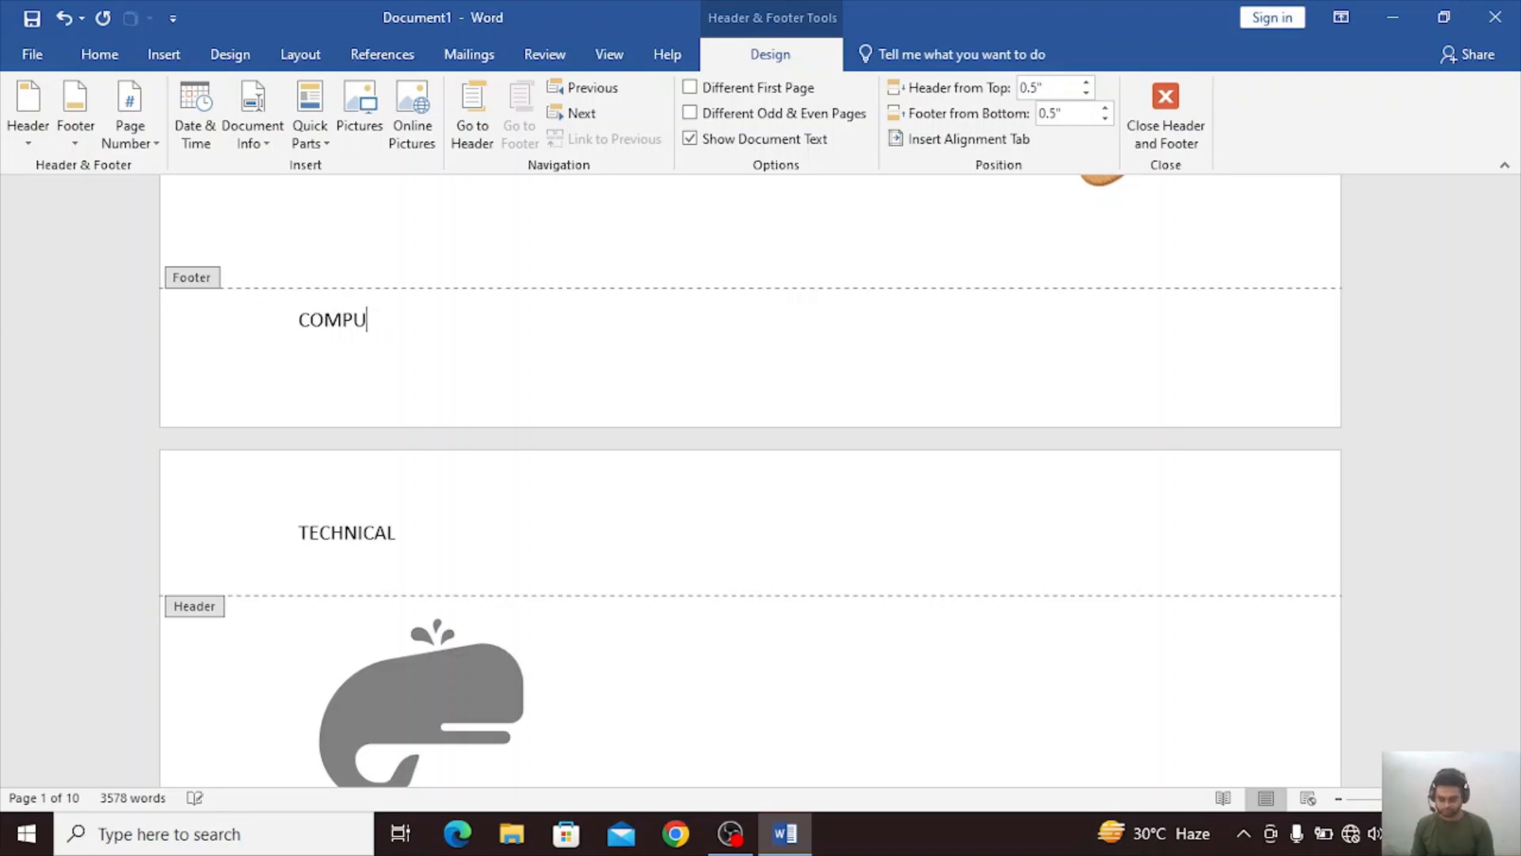
type("RER")
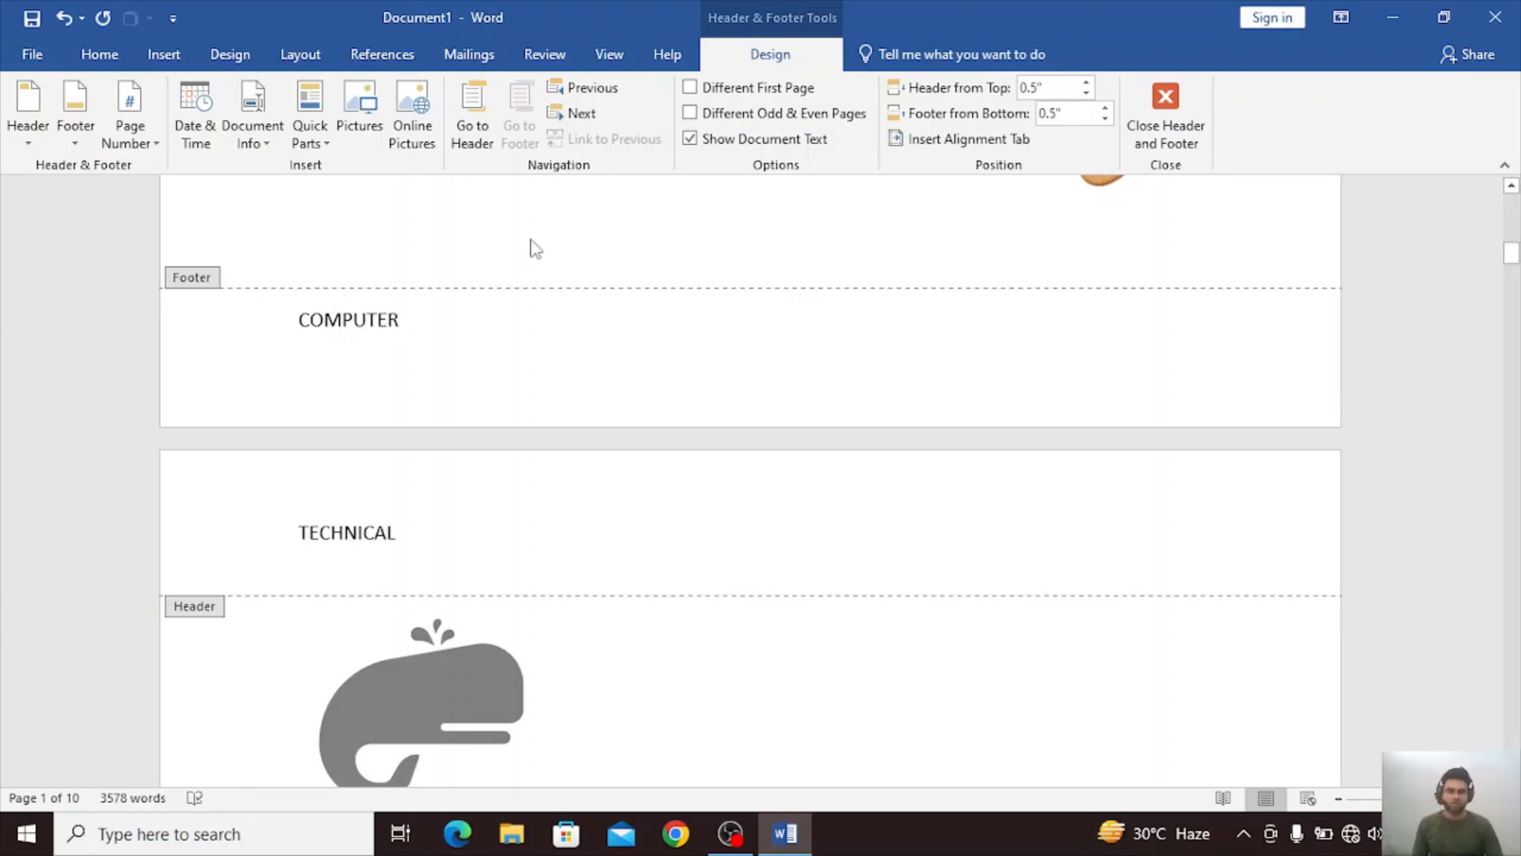
double_click(433, 245)
Check the footer on the following page, open the header on the first page for editing, and return to the document body.
scroll(414, 516, "down", 10)
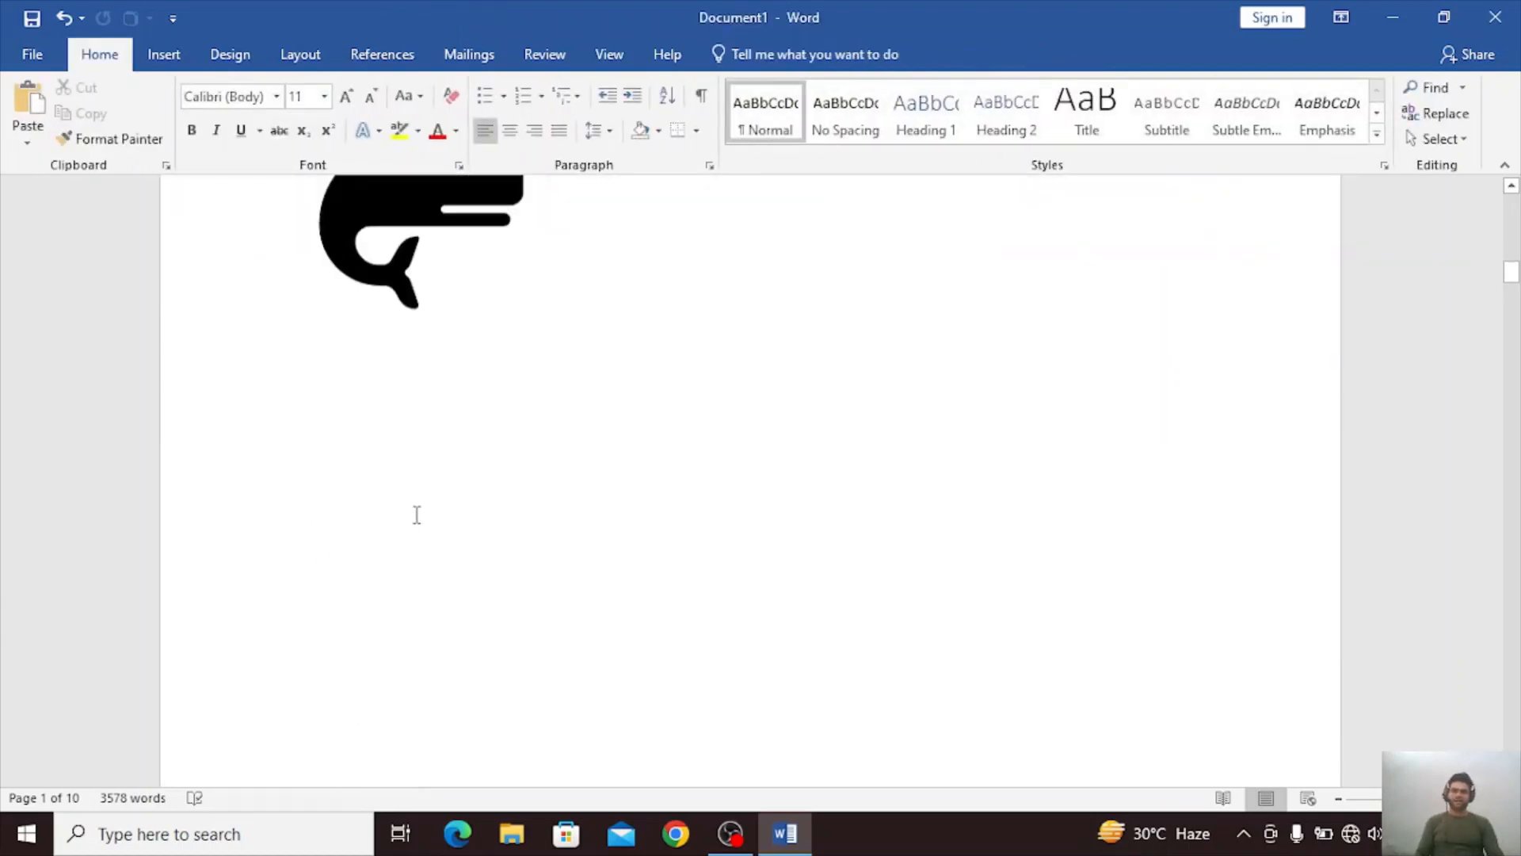
scroll(513, 539, "down", 5)
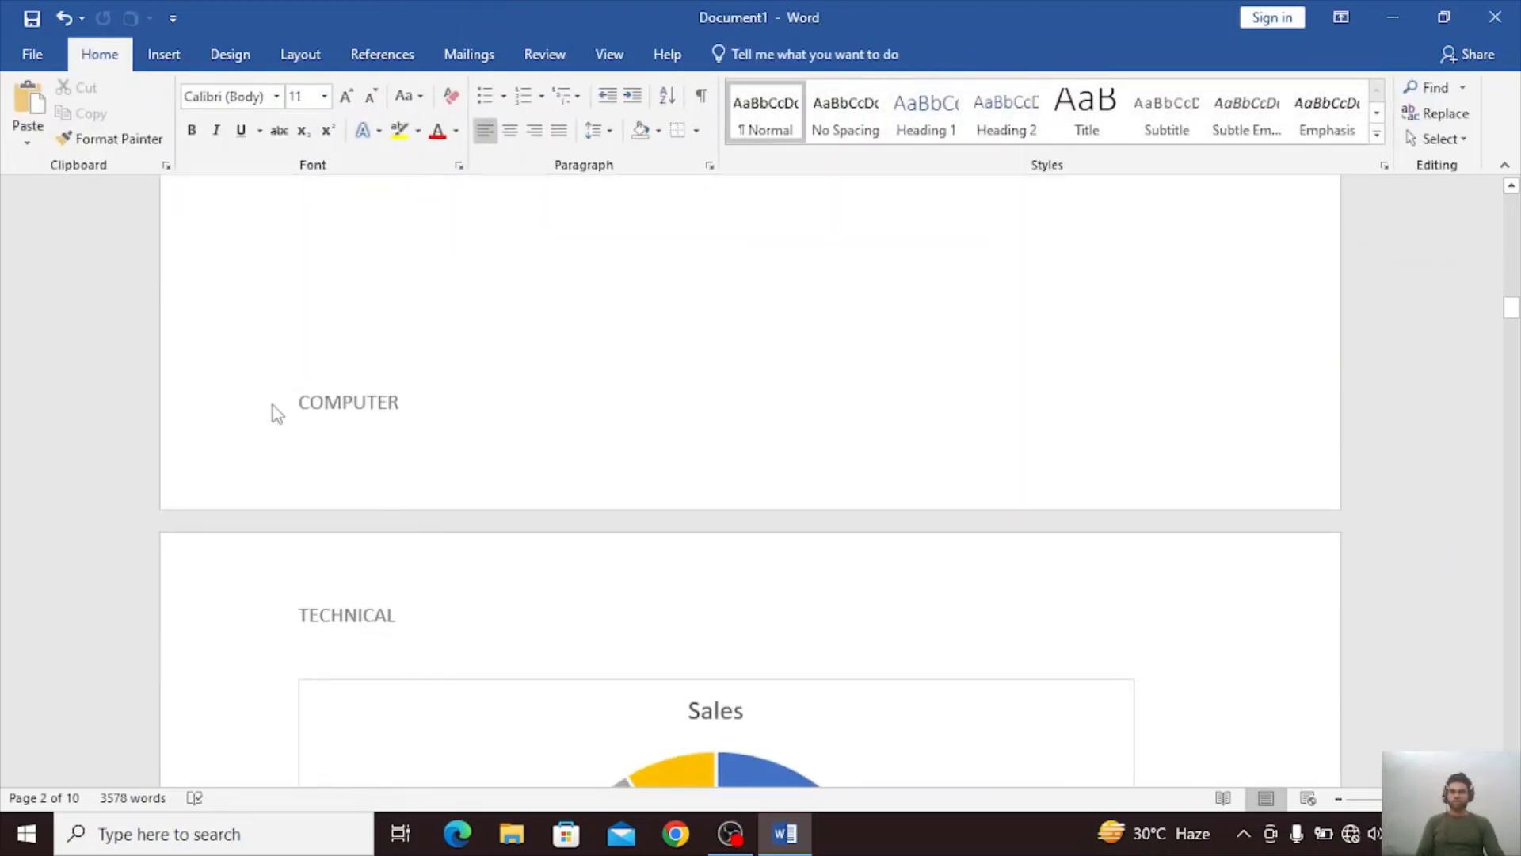
scroll(346, 590, "up", 15)
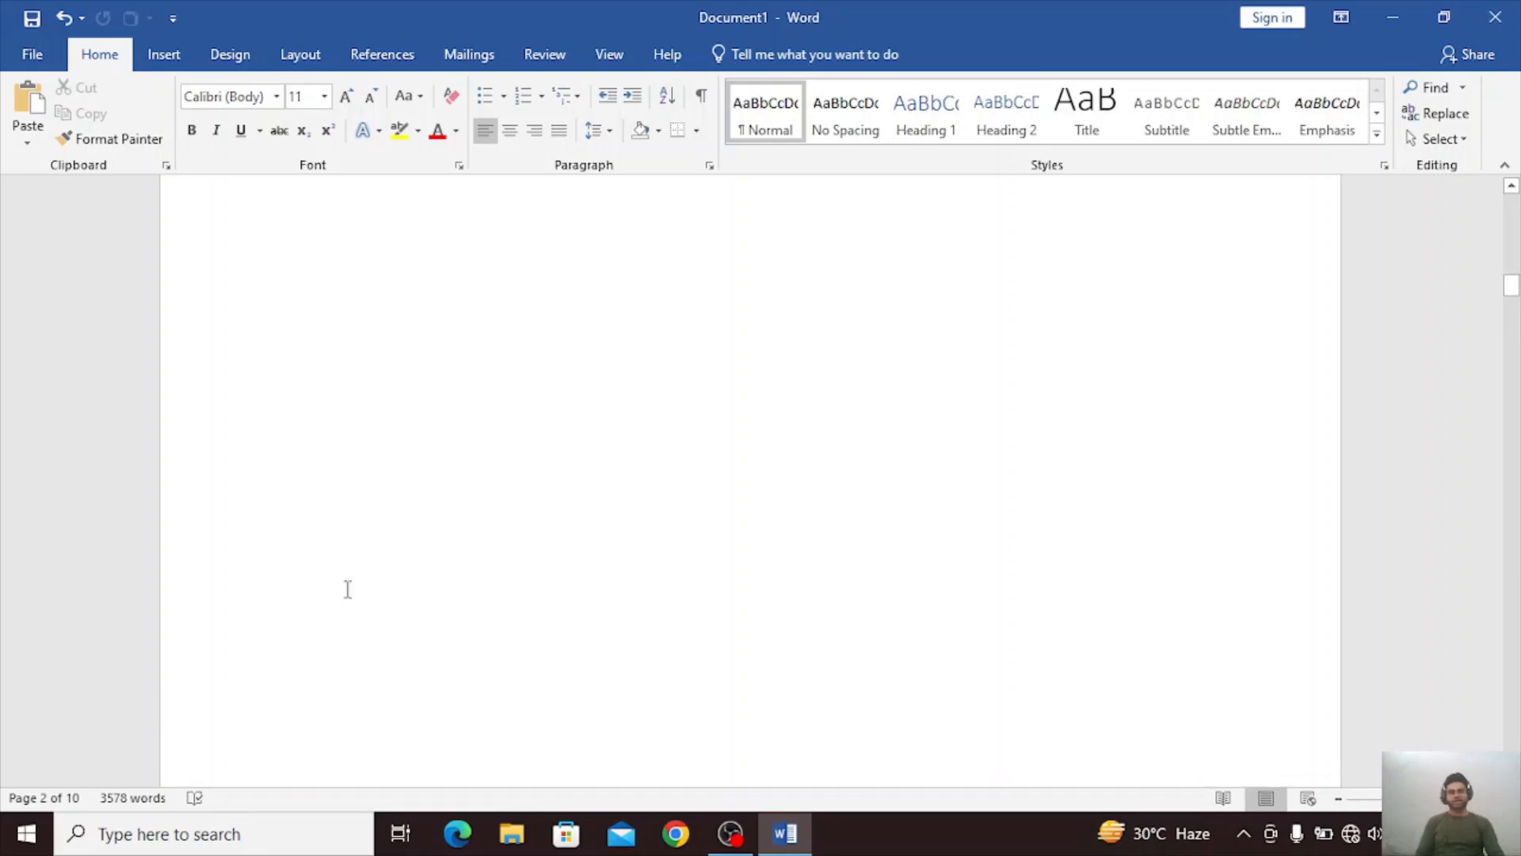
scroll(338, 582, "up", 10)
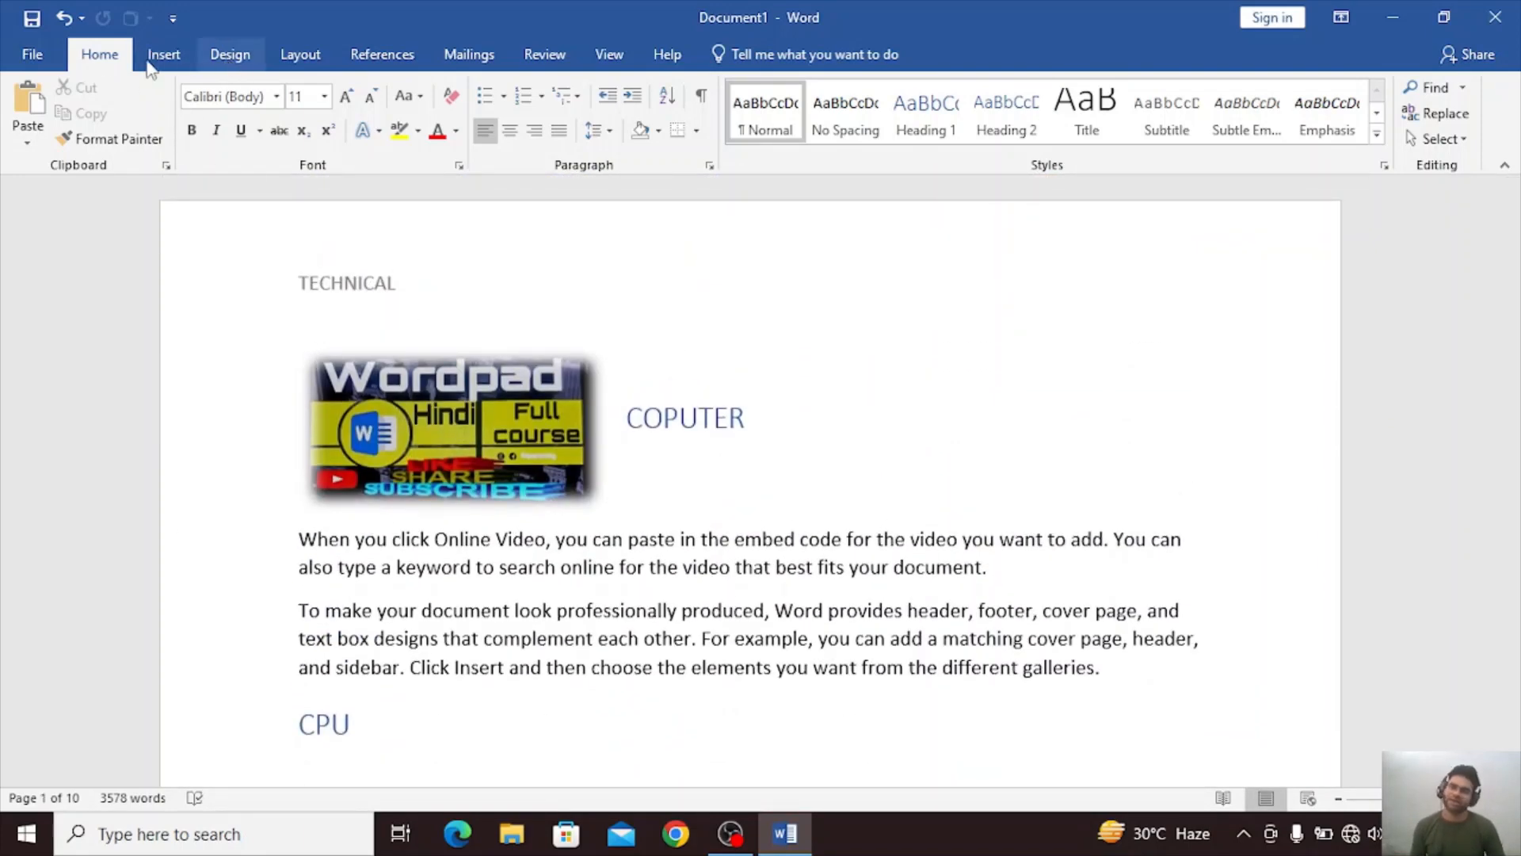
left_click(158, 60)
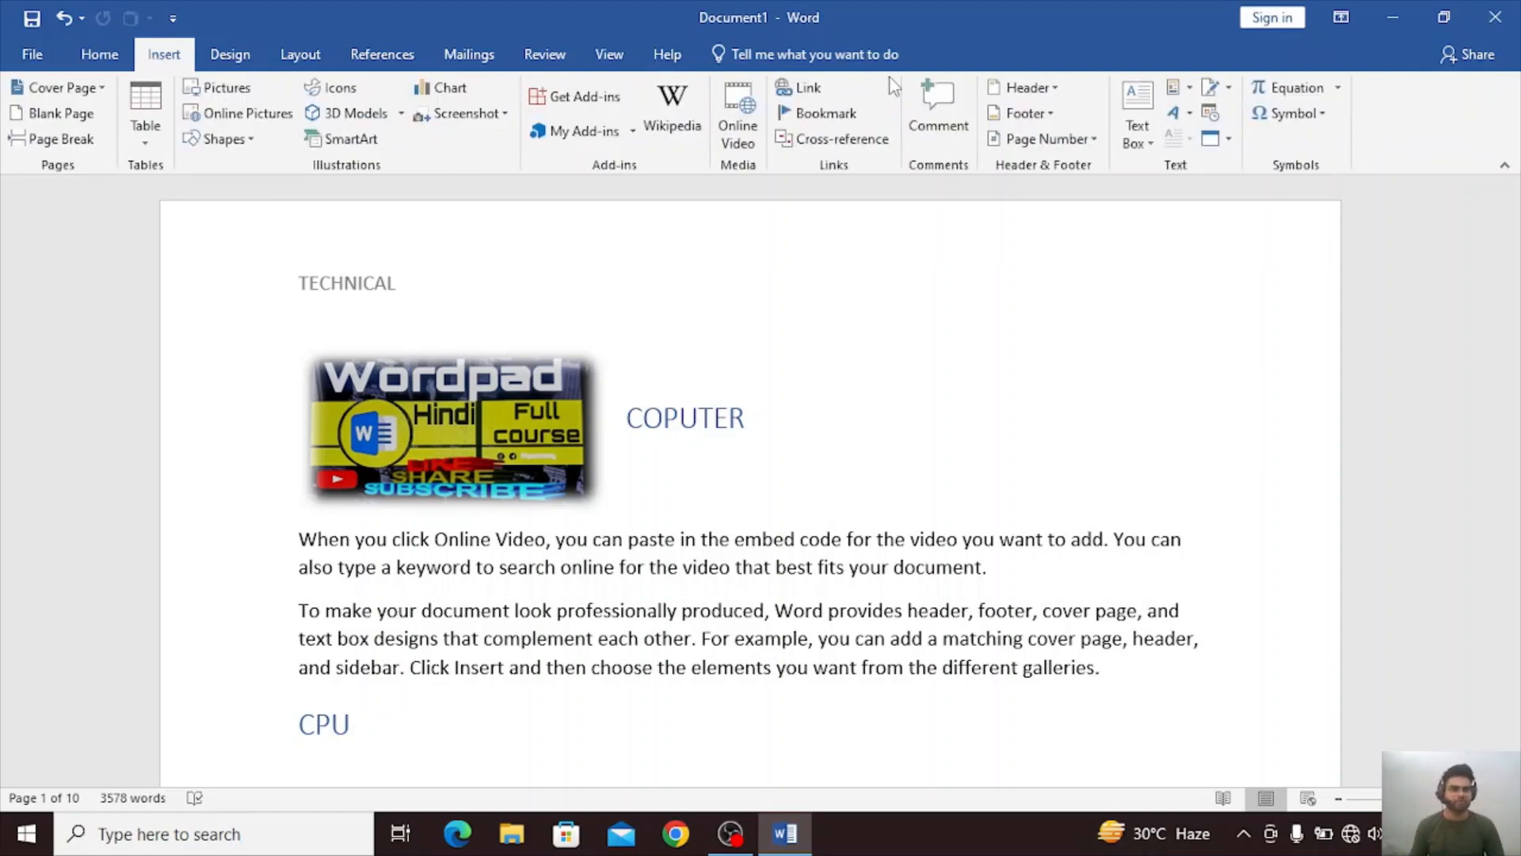
left_click(1027, 87)
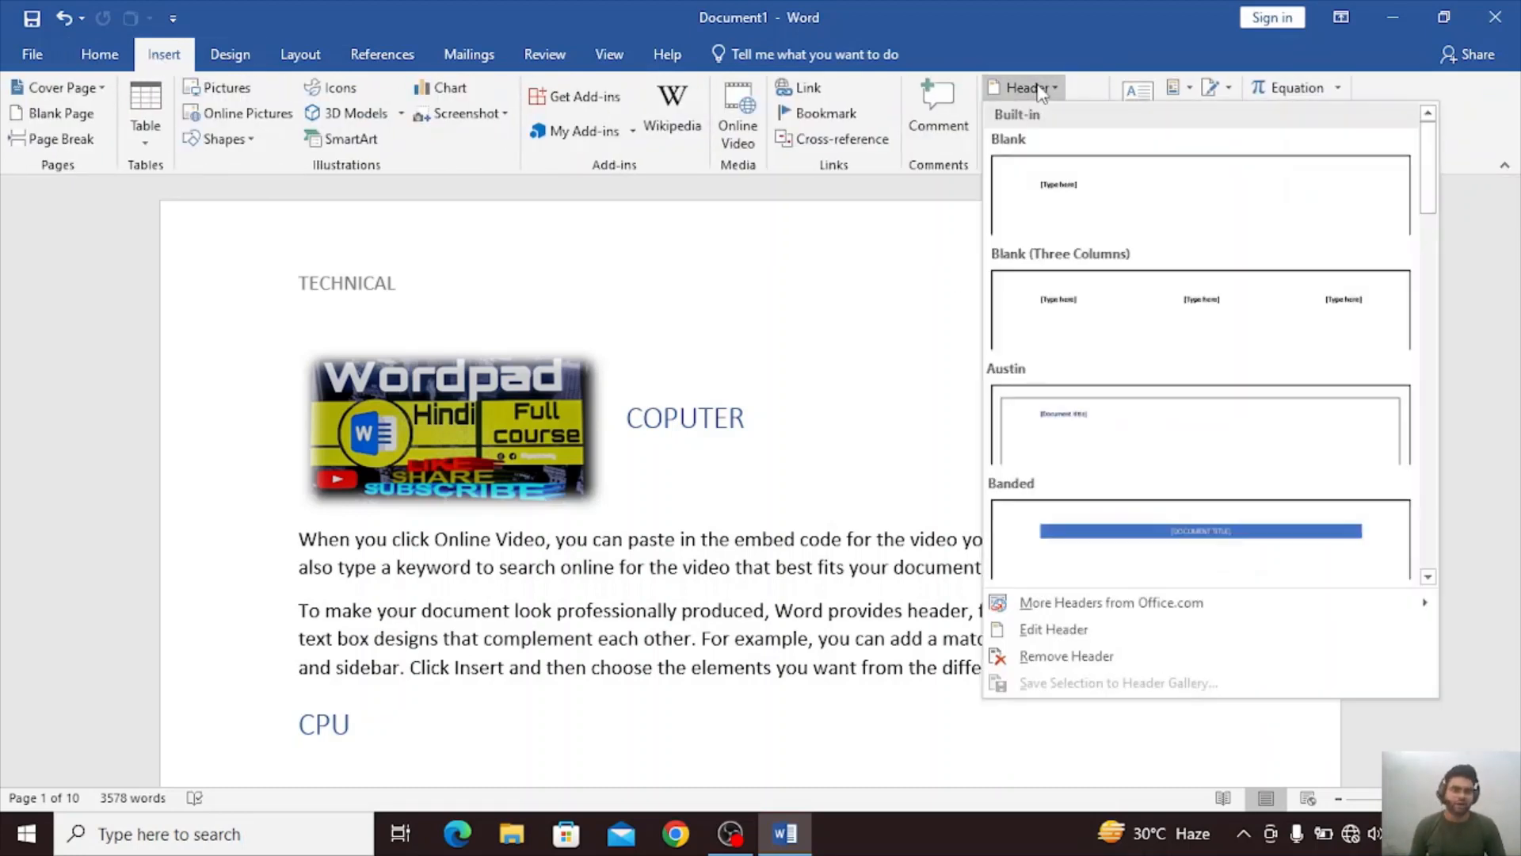
left_click(1036, 631)
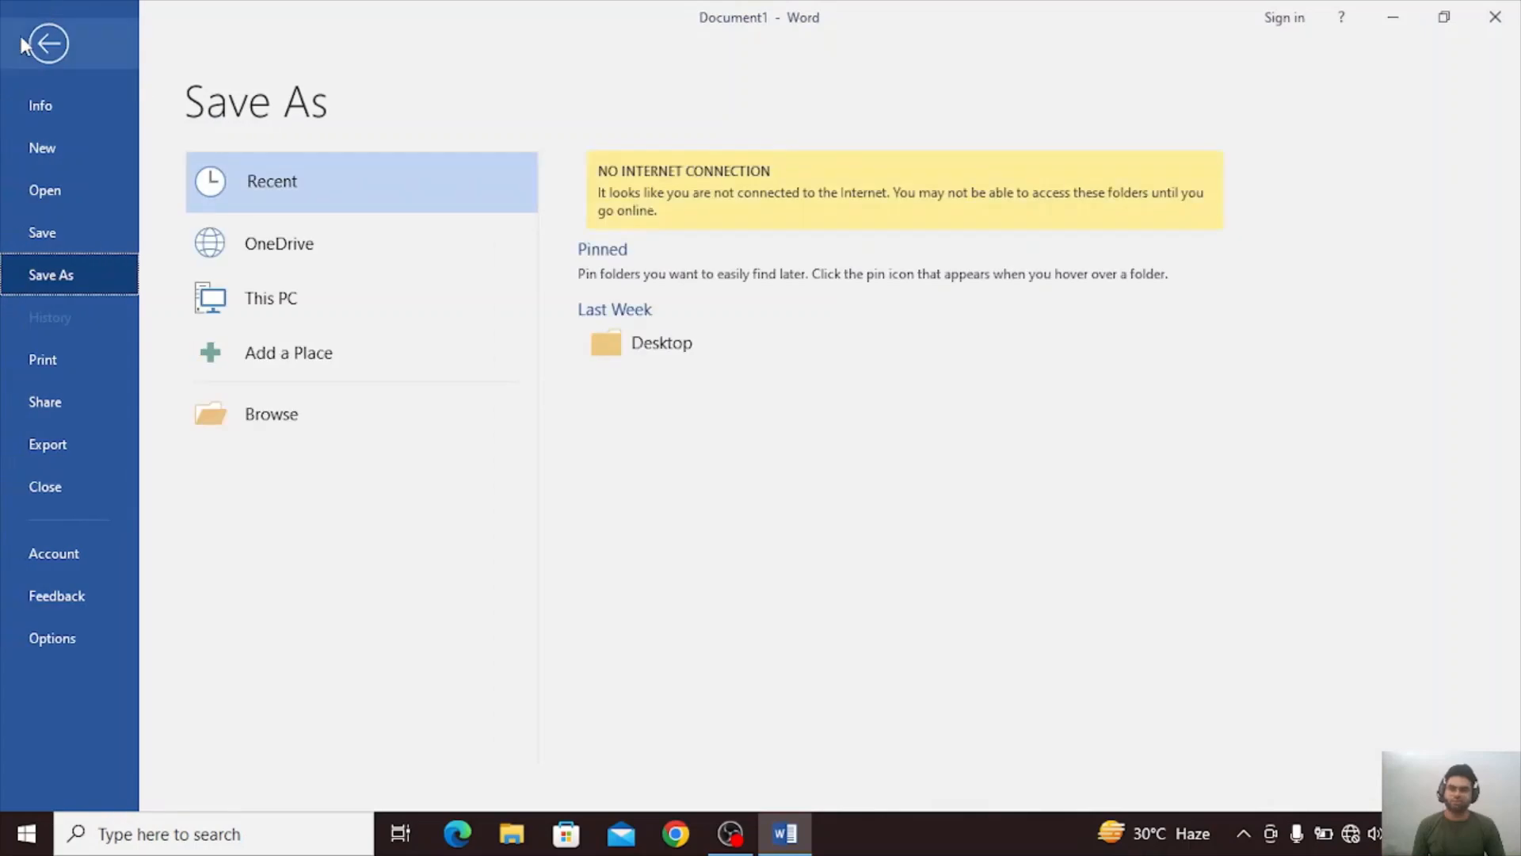
left_click(44, 36)
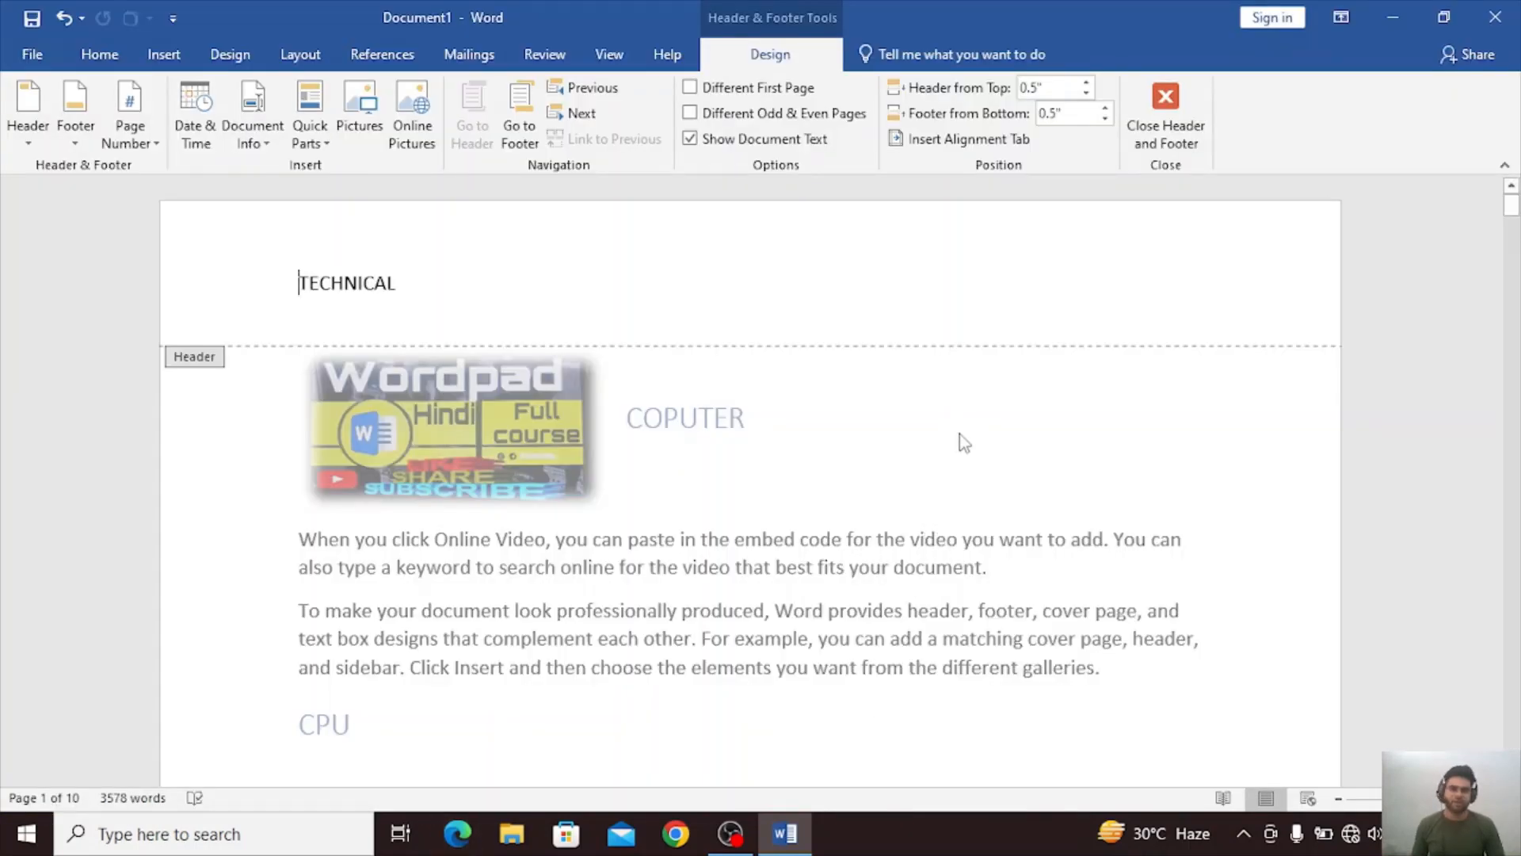
double_click(959, 434)
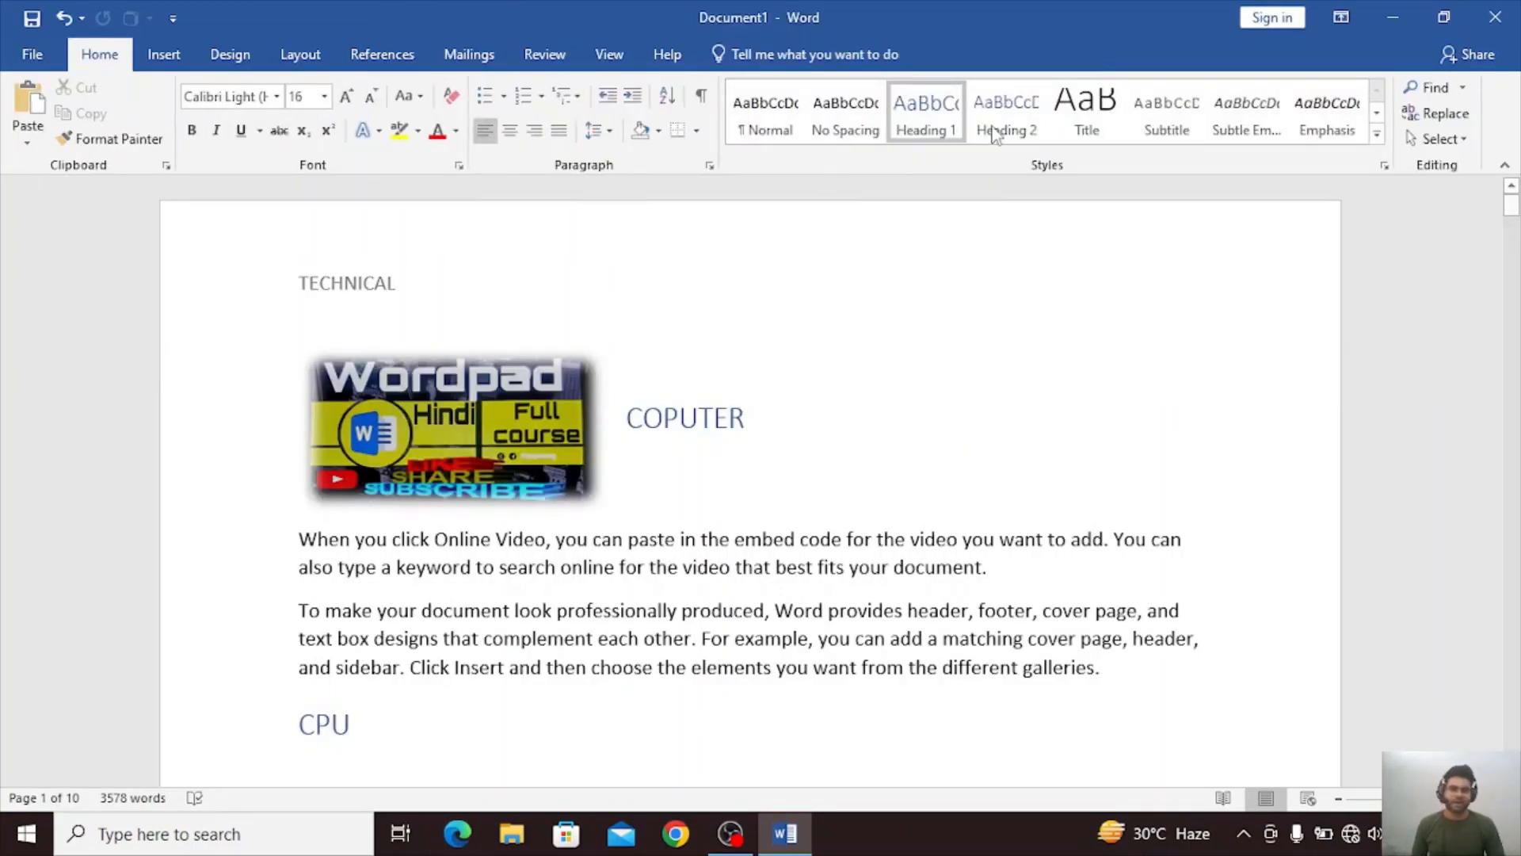
Remove the header and the footer from the document.
left_click(165, 56)
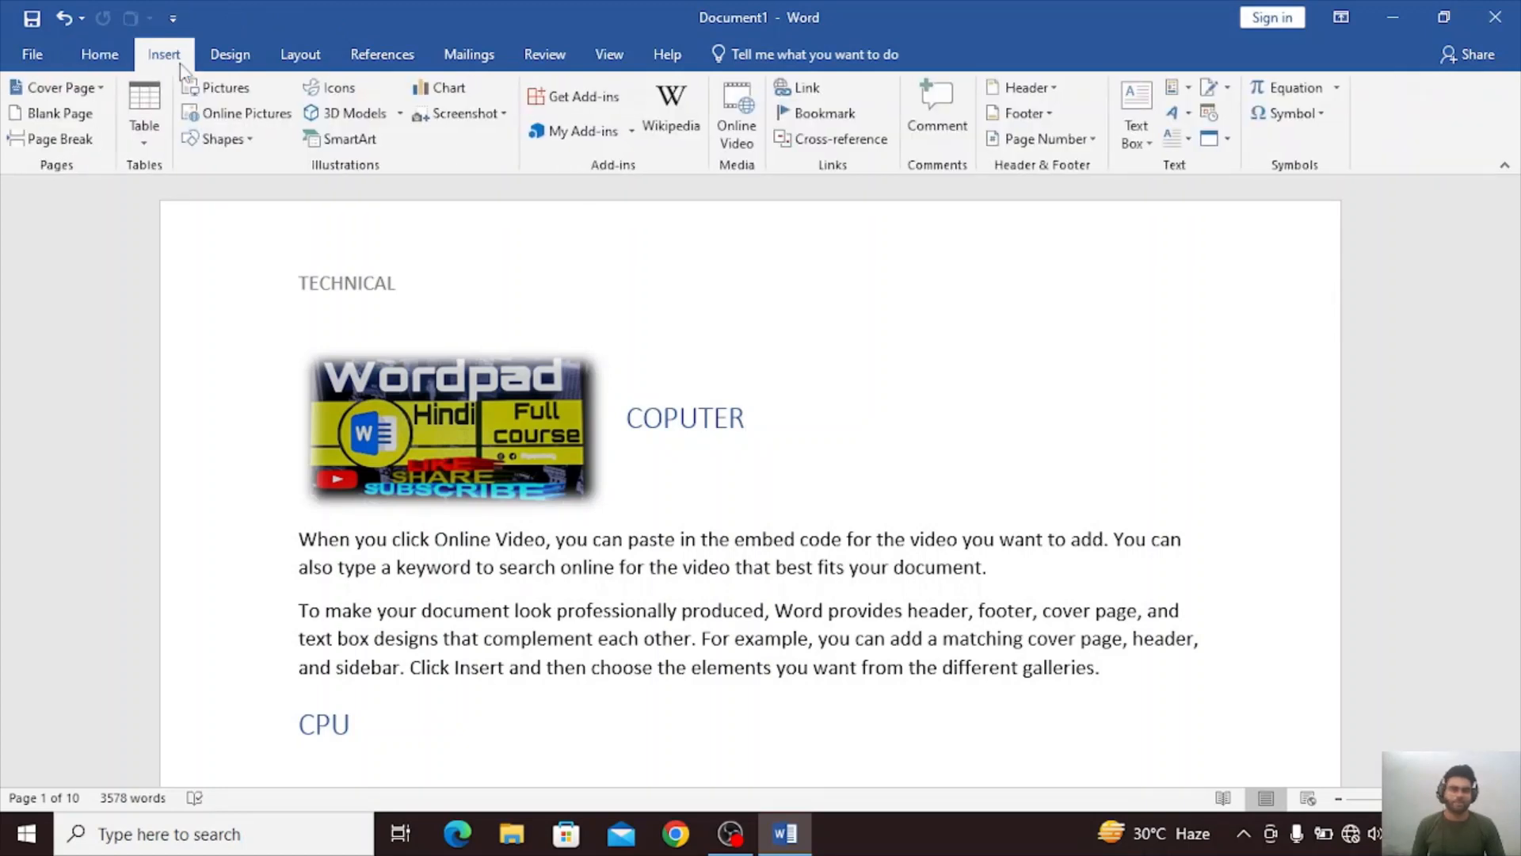
left_click(1025, 88)
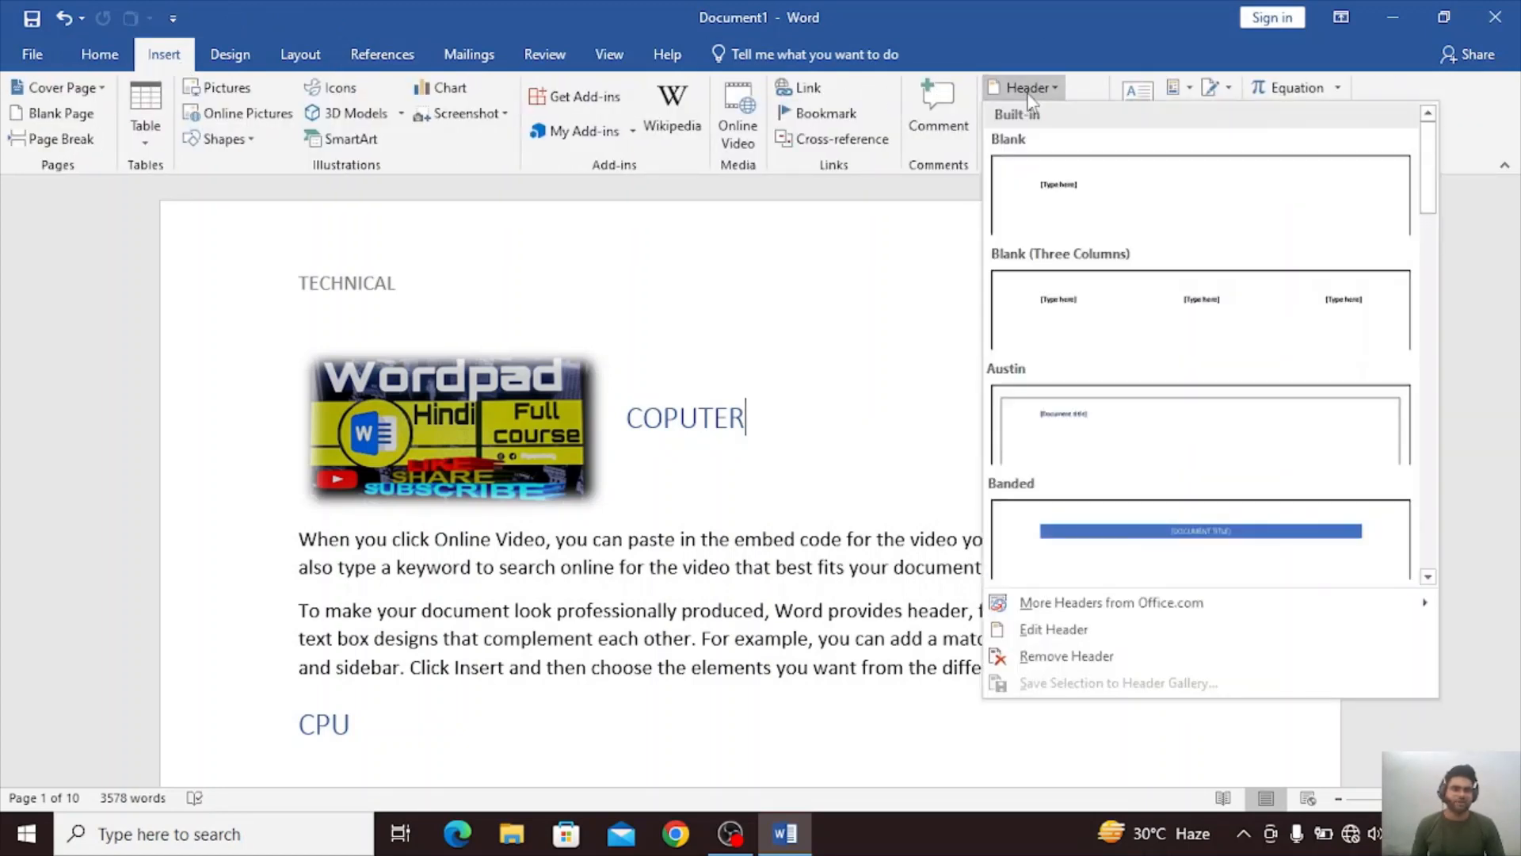
left_click(1066, 656)
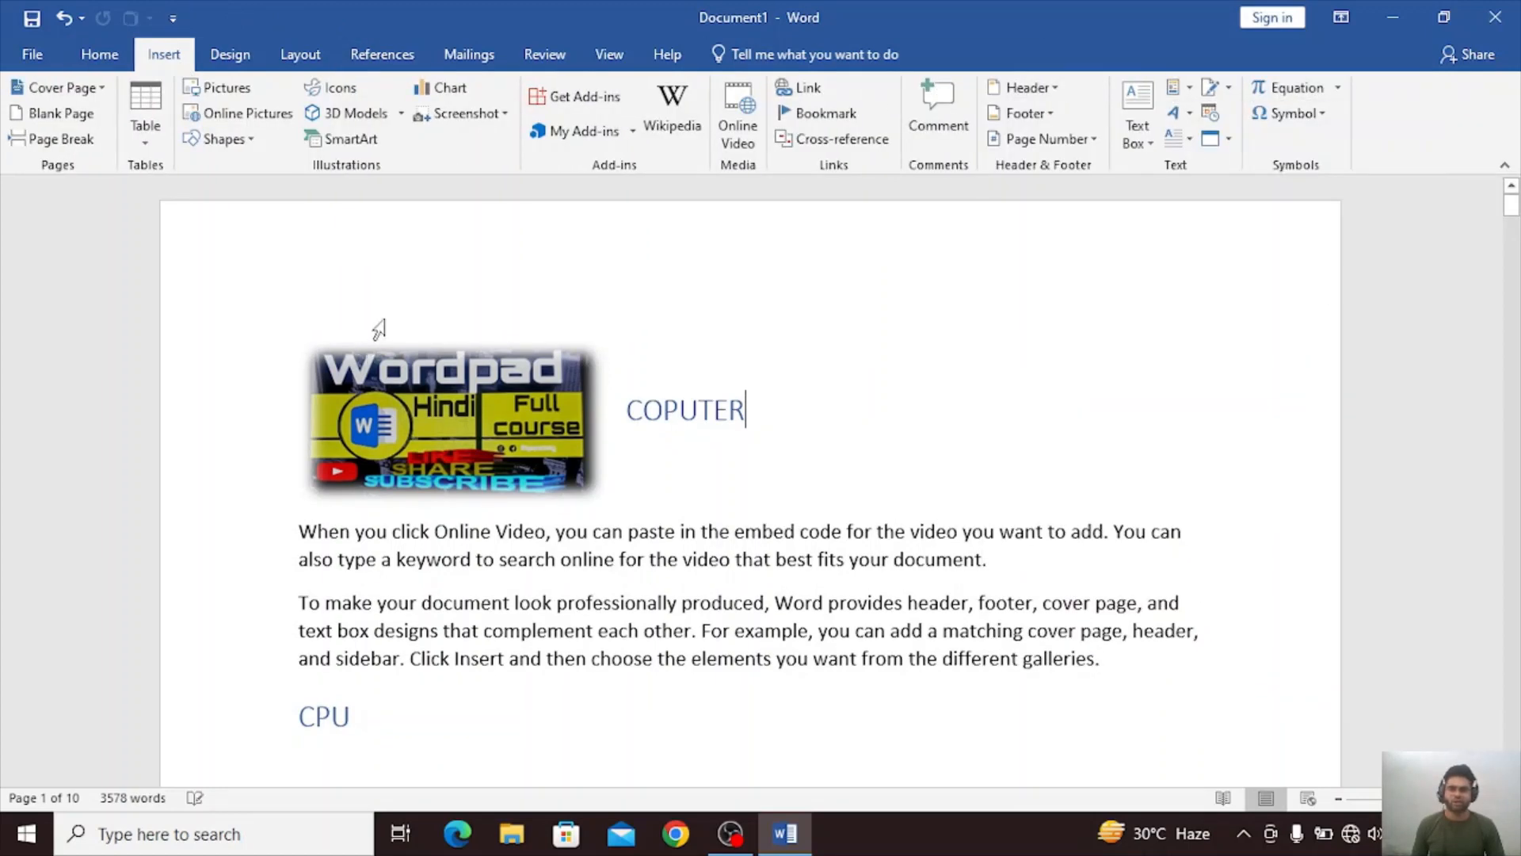
left_click(1025, 113)
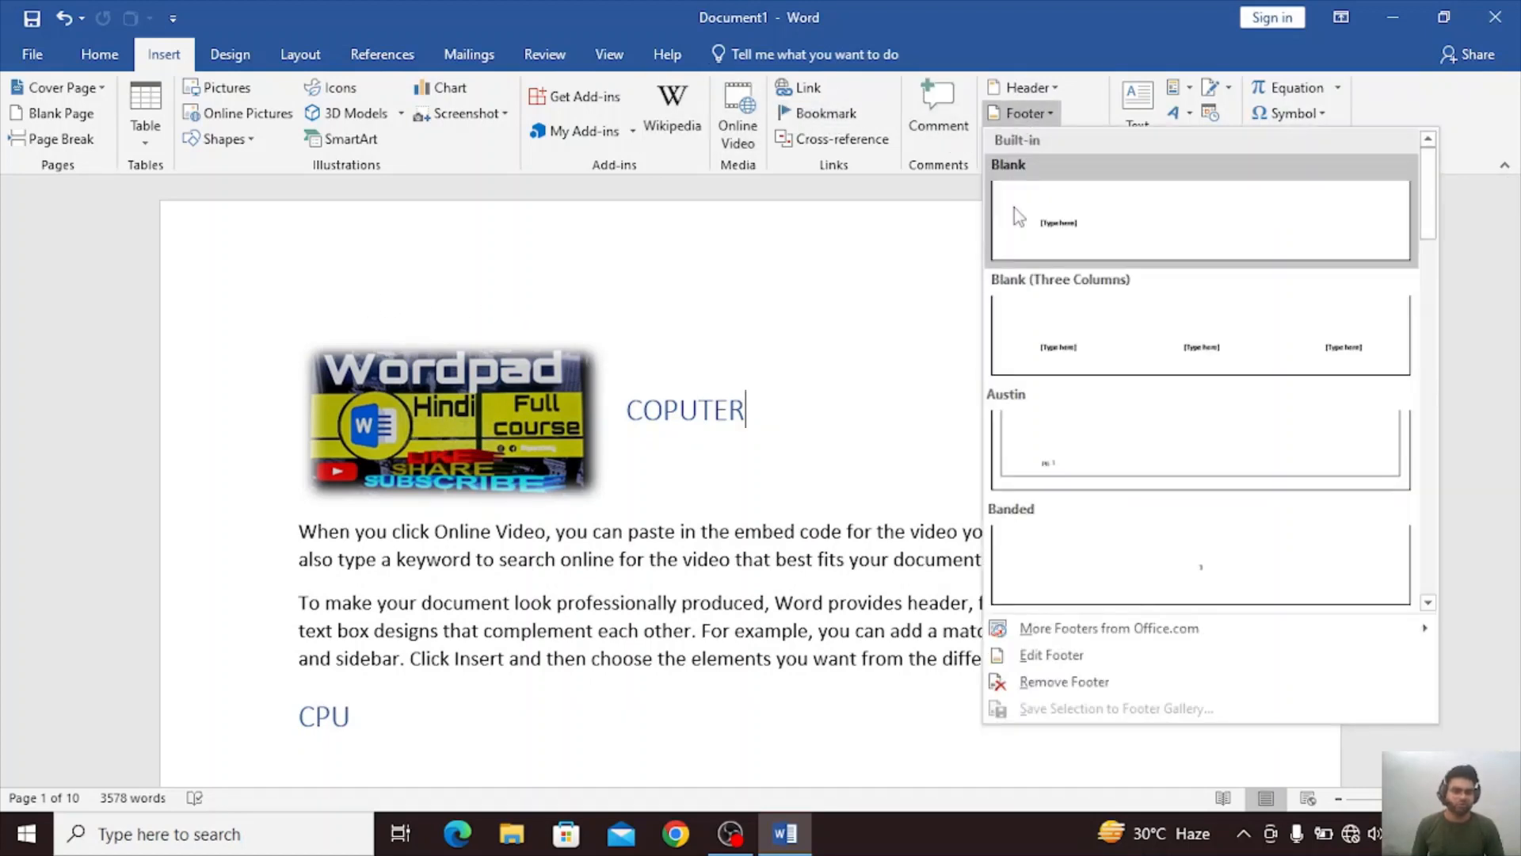
left_click(1063, 682)
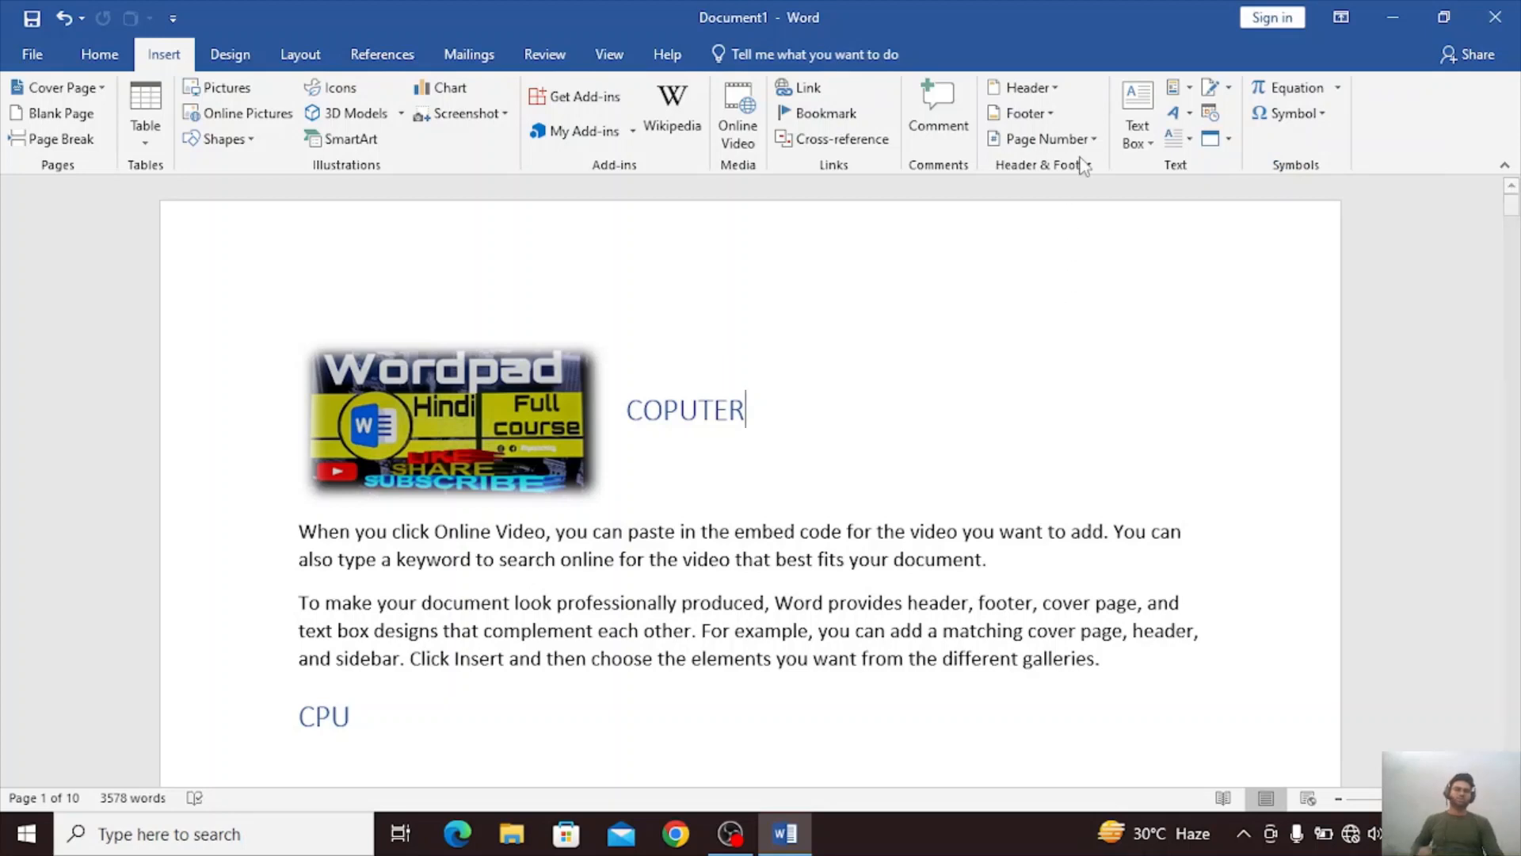
Insert Plain Number 1 page numbers at the top of the pages, return to the document body and check the numbering on the following pages.
left_click(1097, 140)
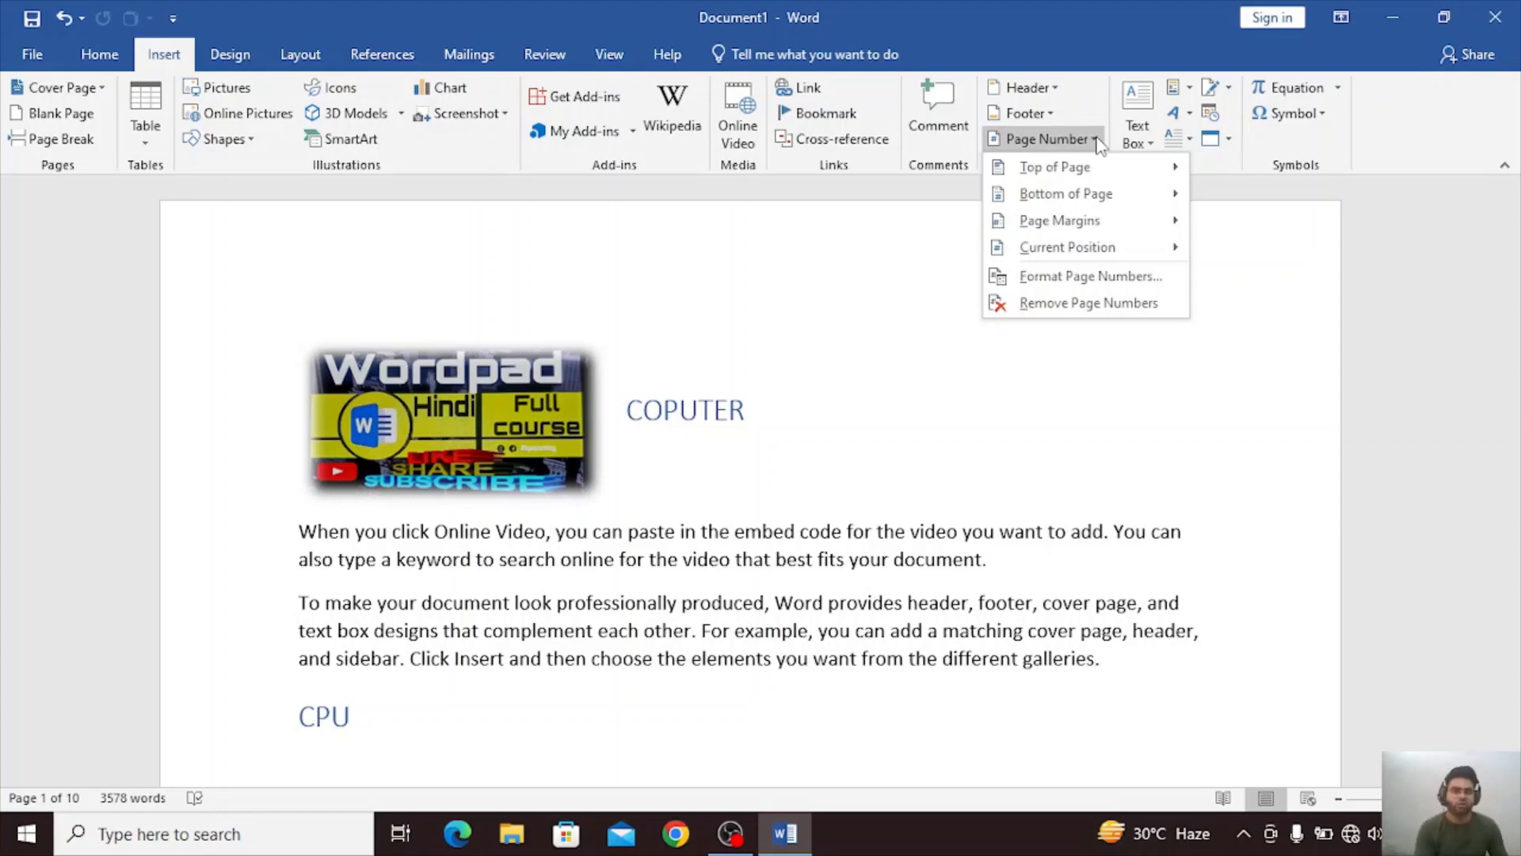
mouse_move(1099, 171)
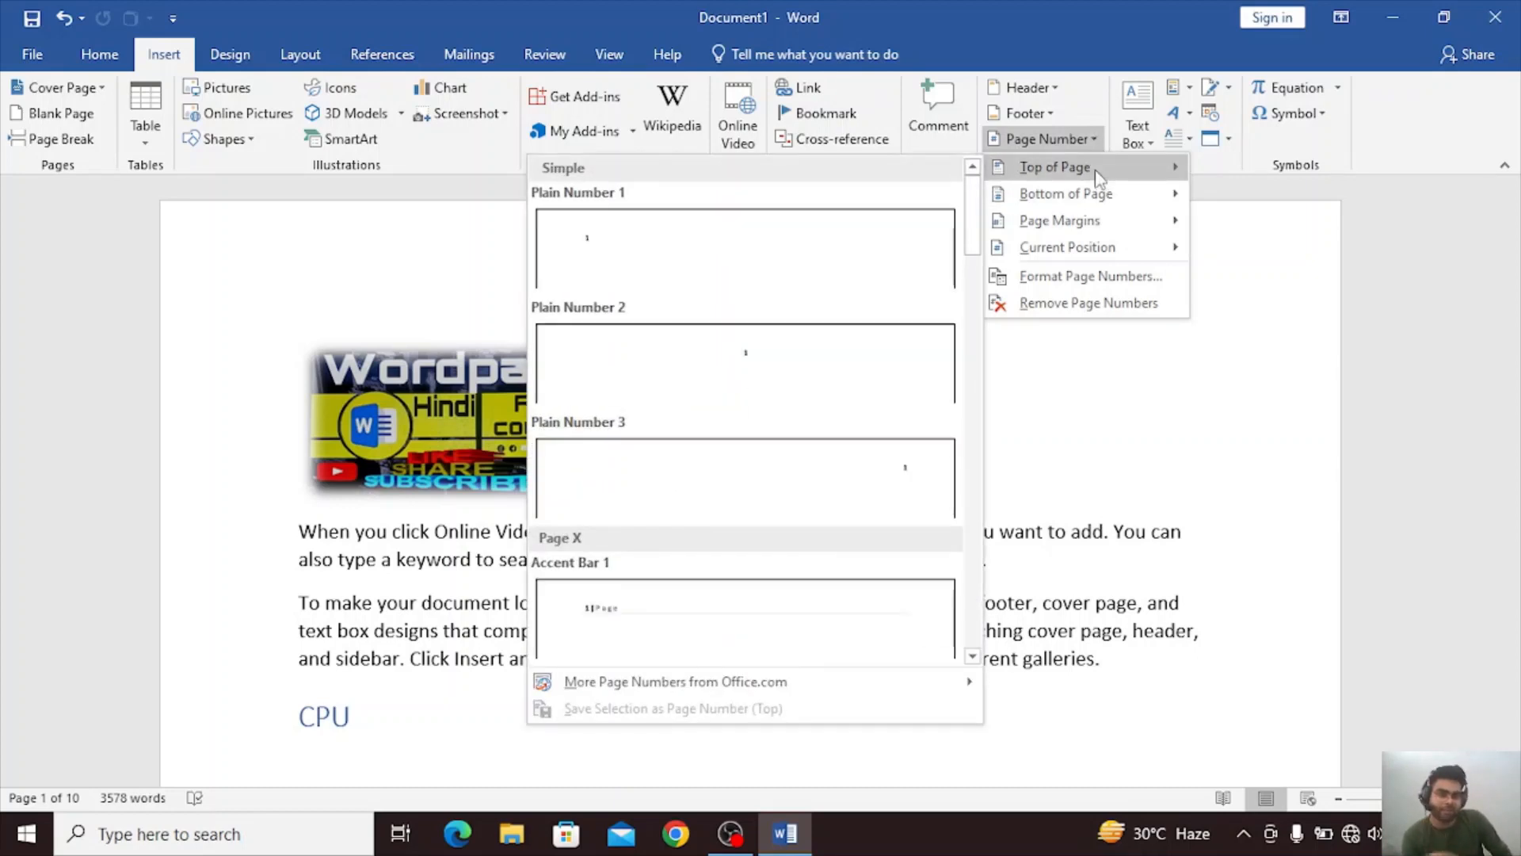
left_click(788, 270)
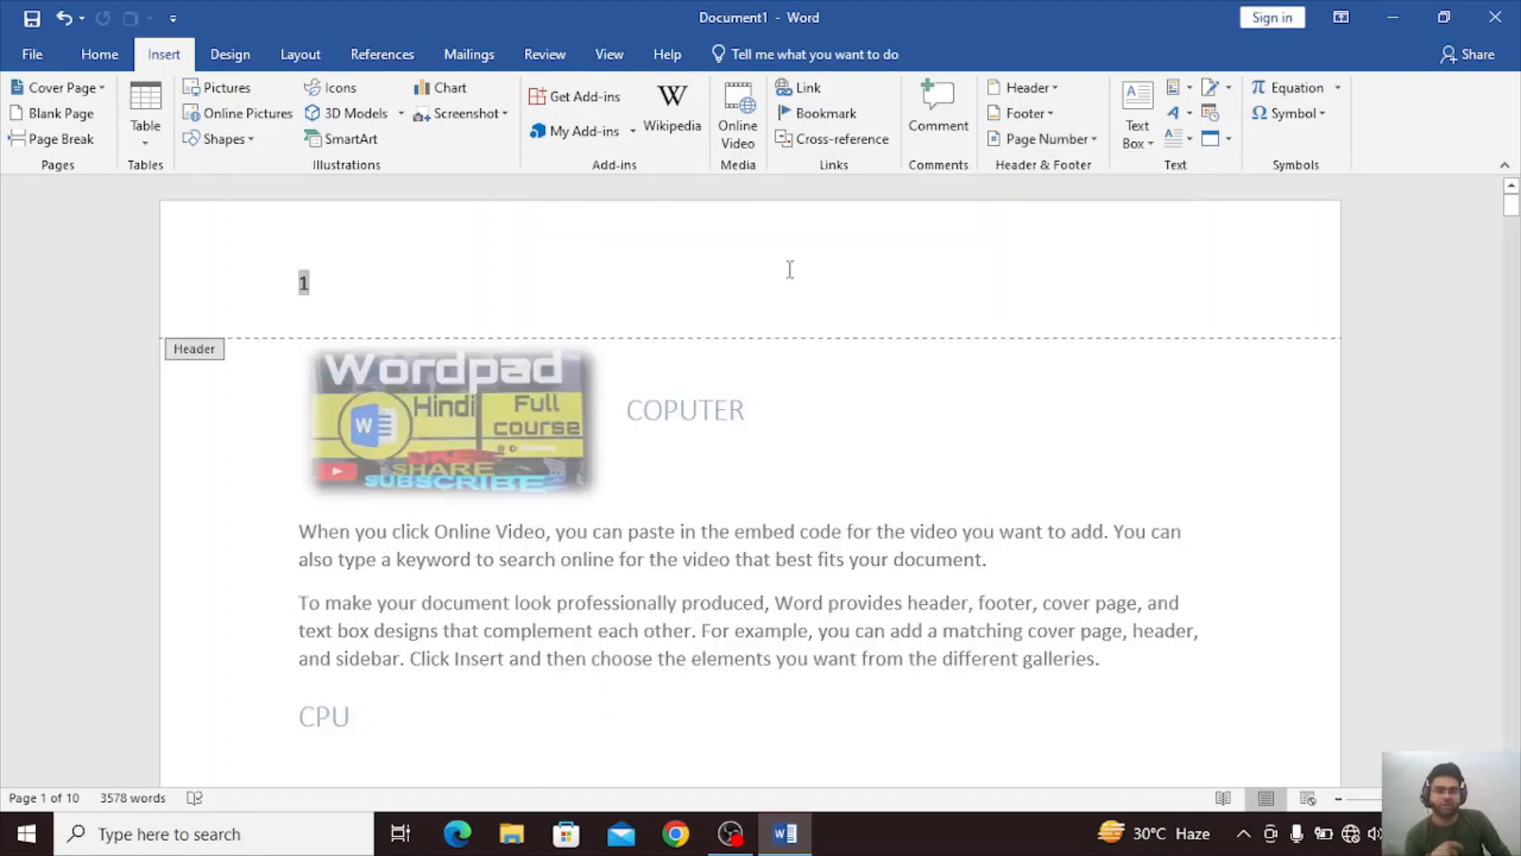
double_click(940, 457)
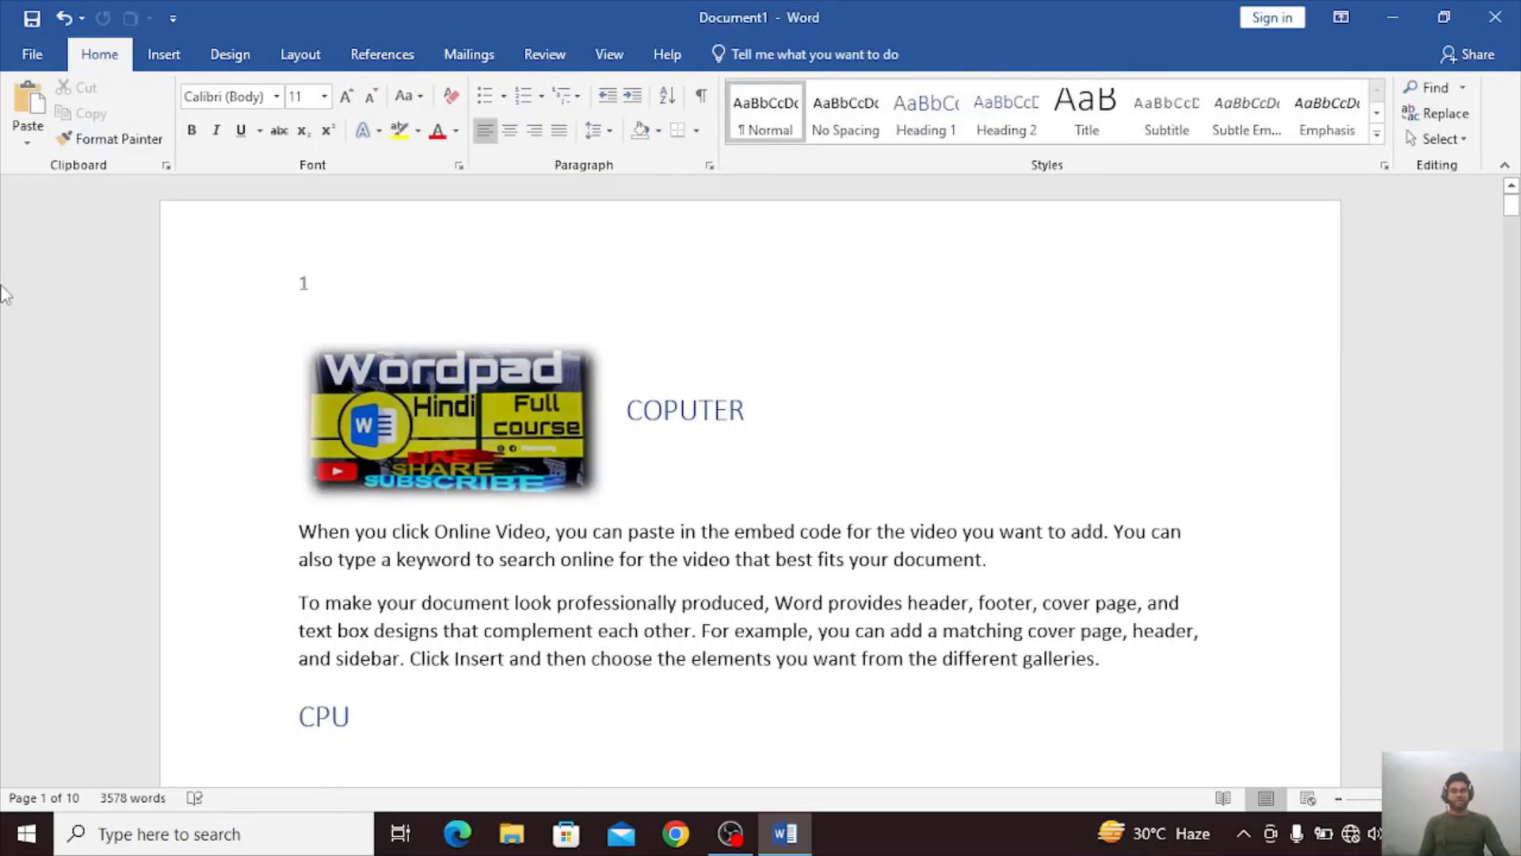
scroll(364, 504, "down", 3)
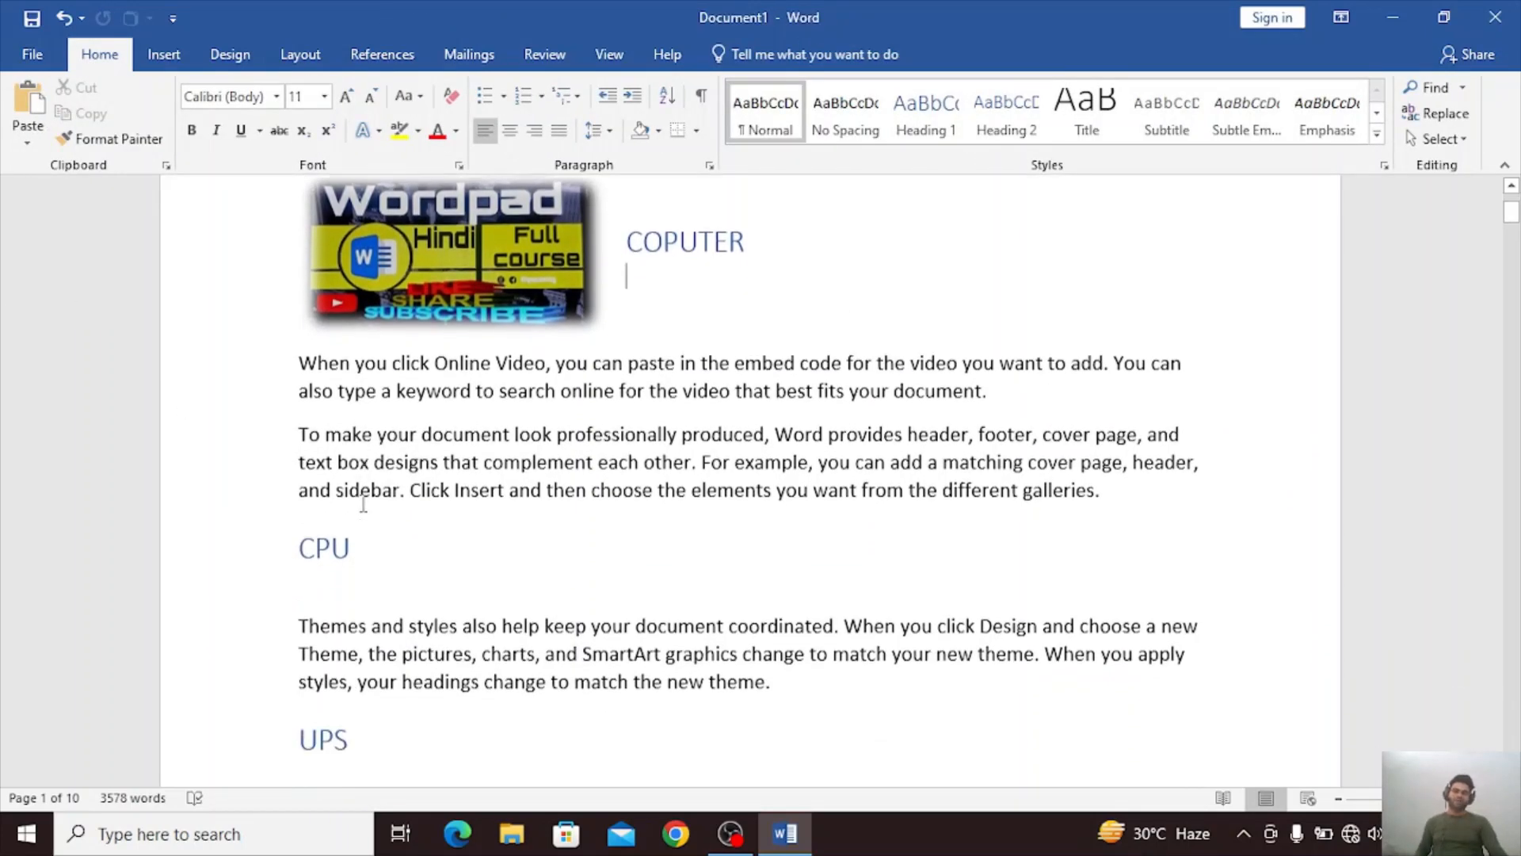
scroll(364, 504, "down", 15)
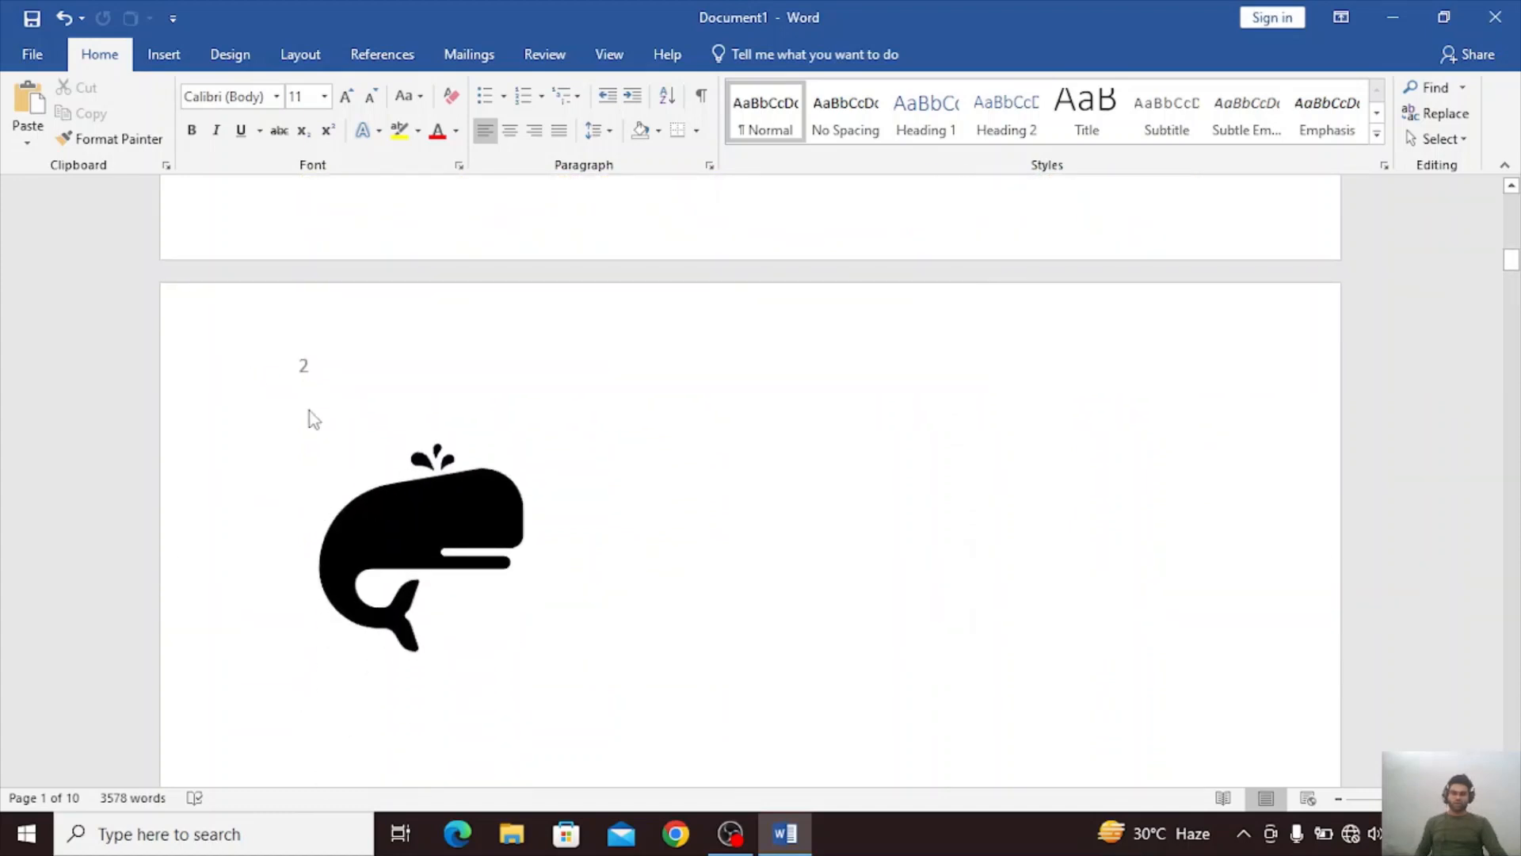
scroll(221, 452, "down", 10)
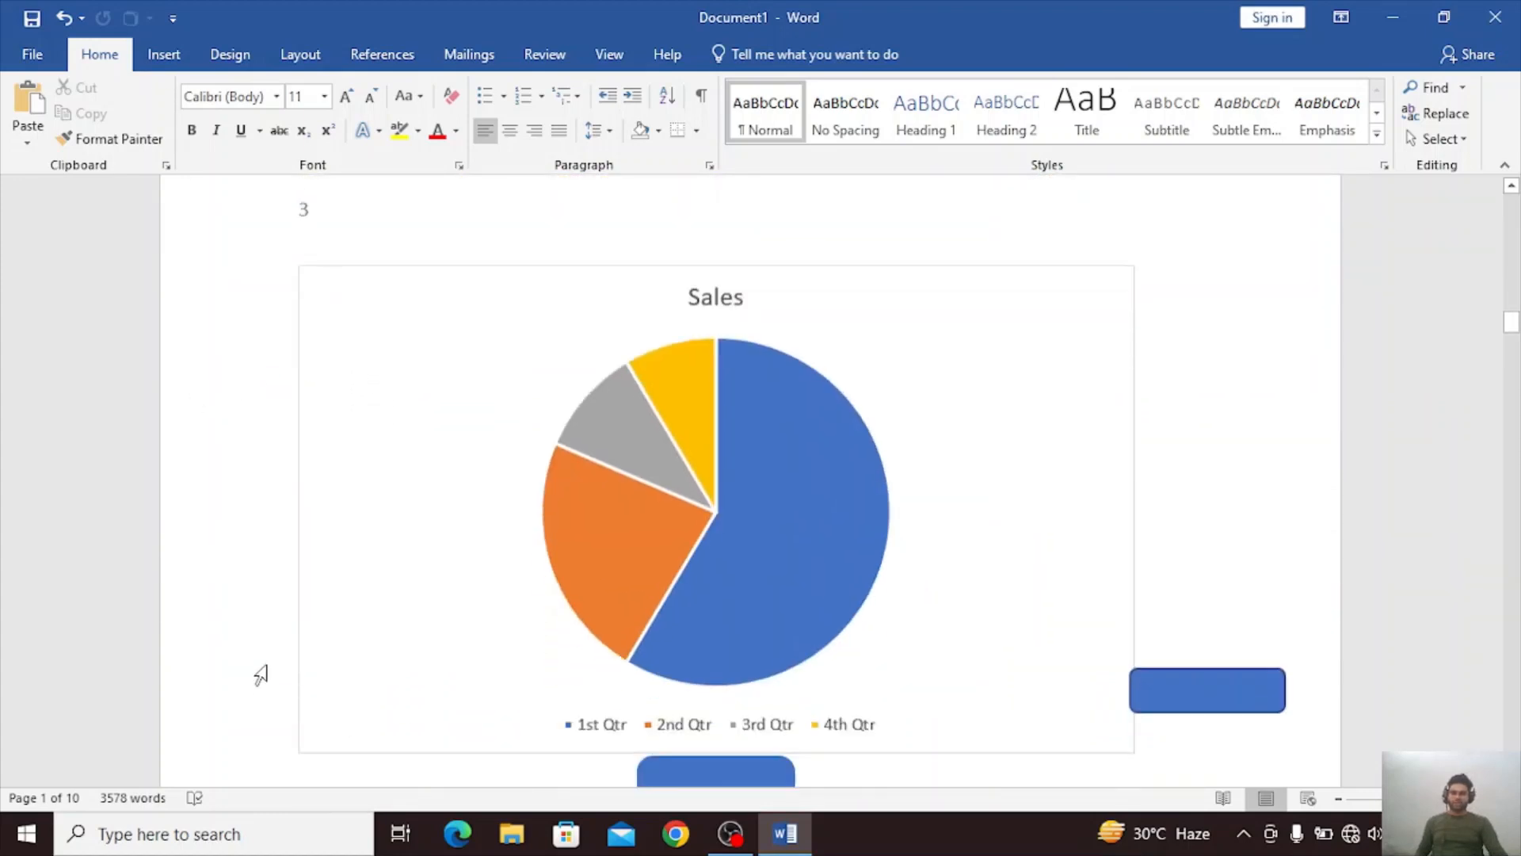
Remove the page numbers from the document and check the first page.
scroll(393, 371, "up", 8)
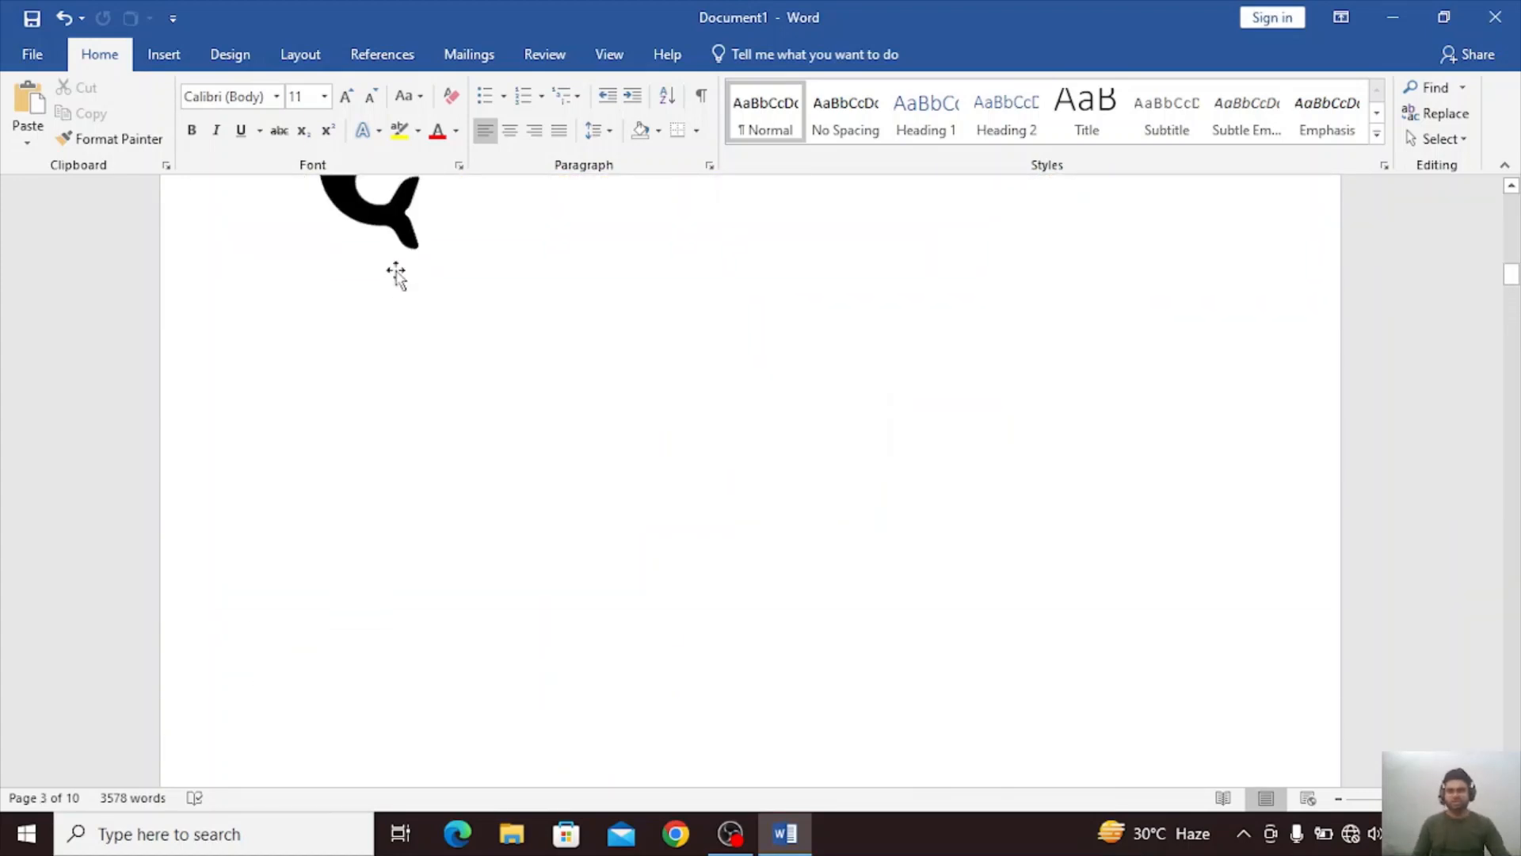
scroll(397, 275, "up", 5)
left_click(164, 54)
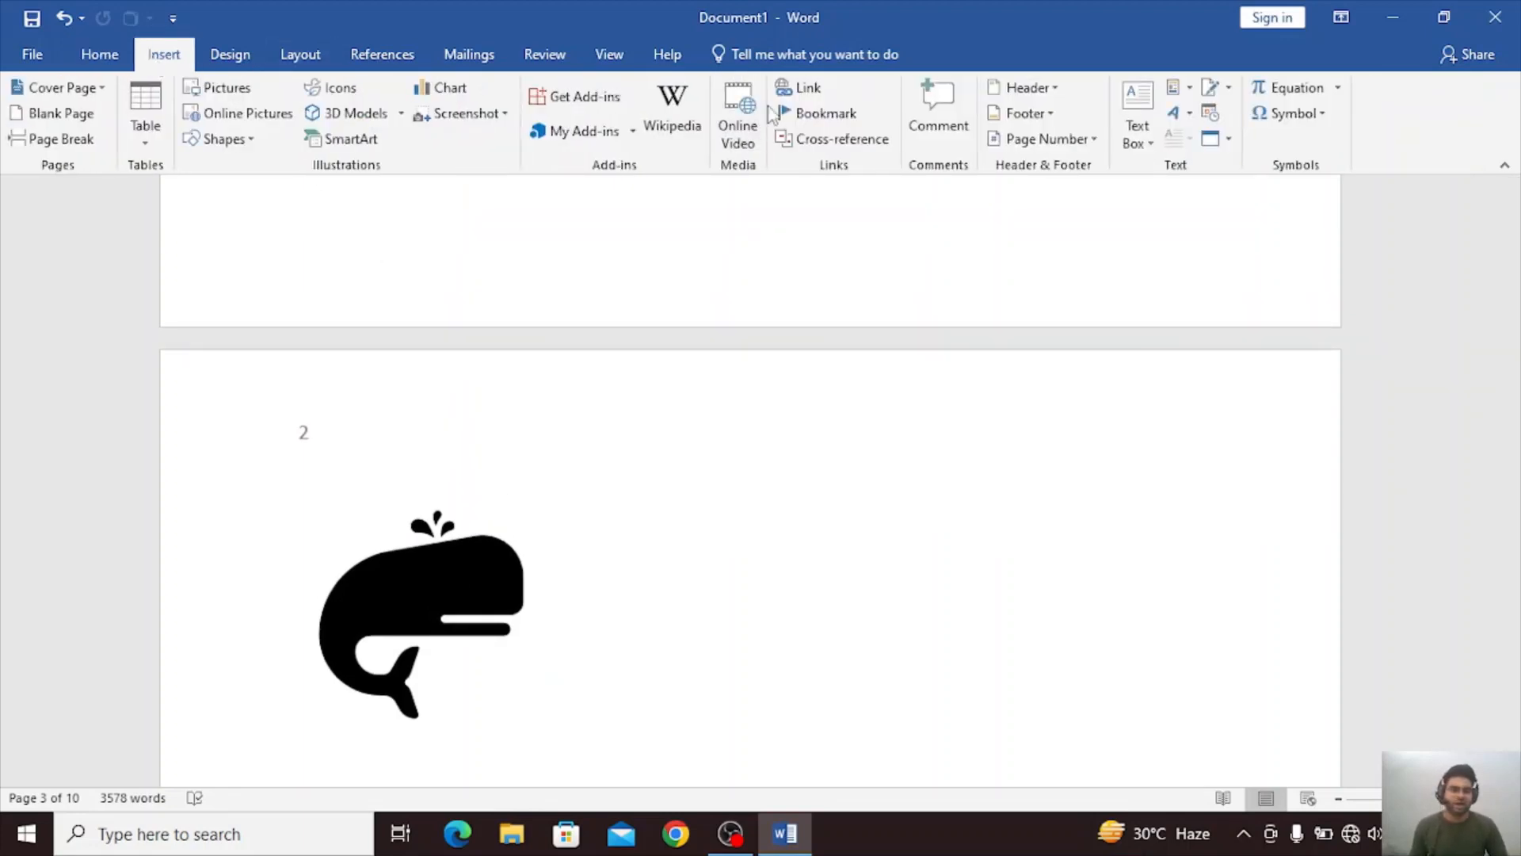
left_click(1077, 141)
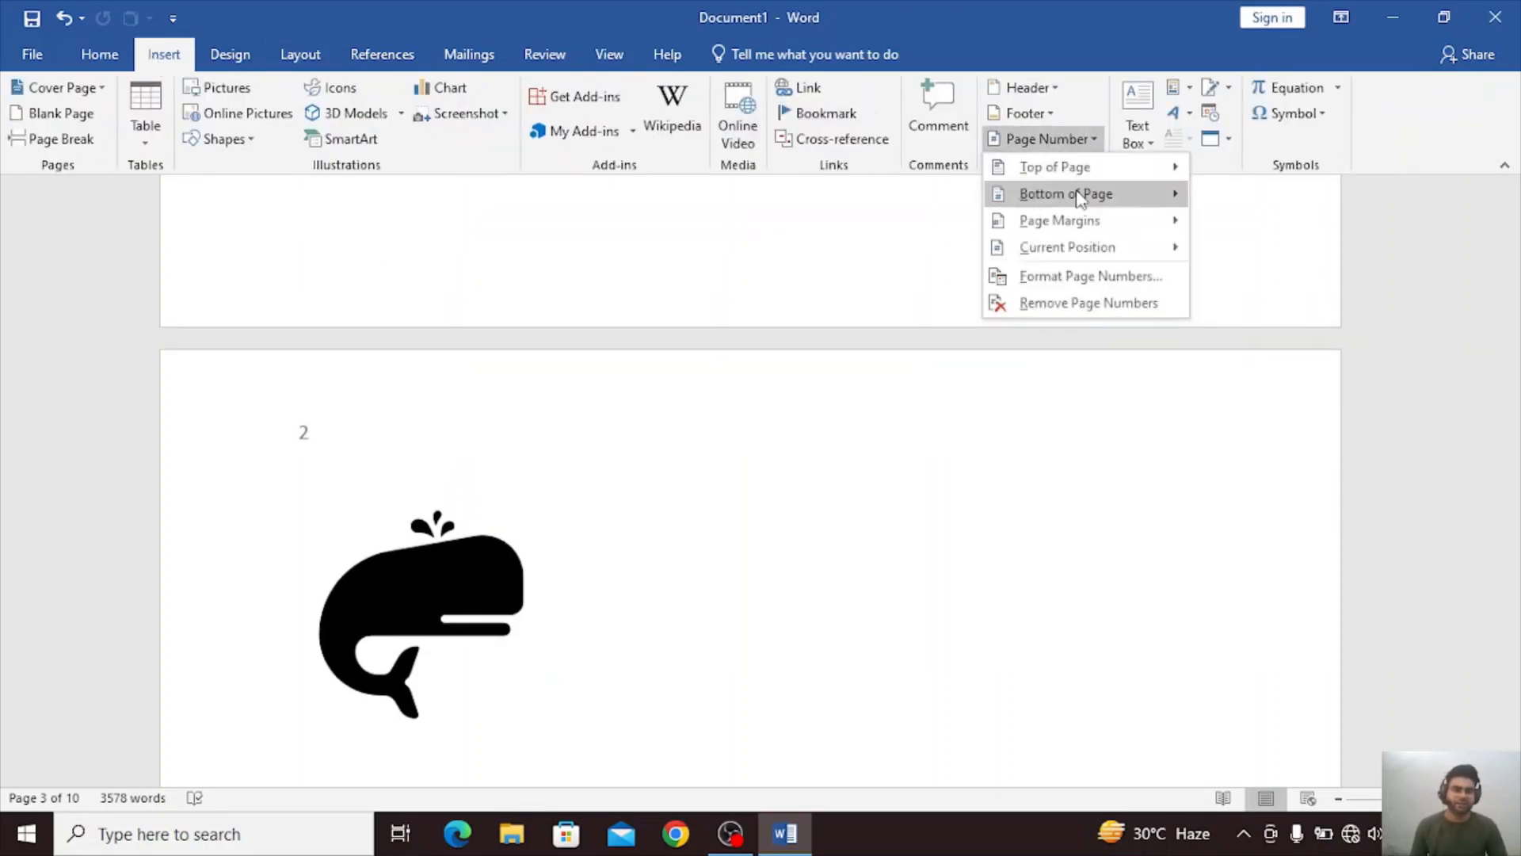
mouse_move(1076, 243)
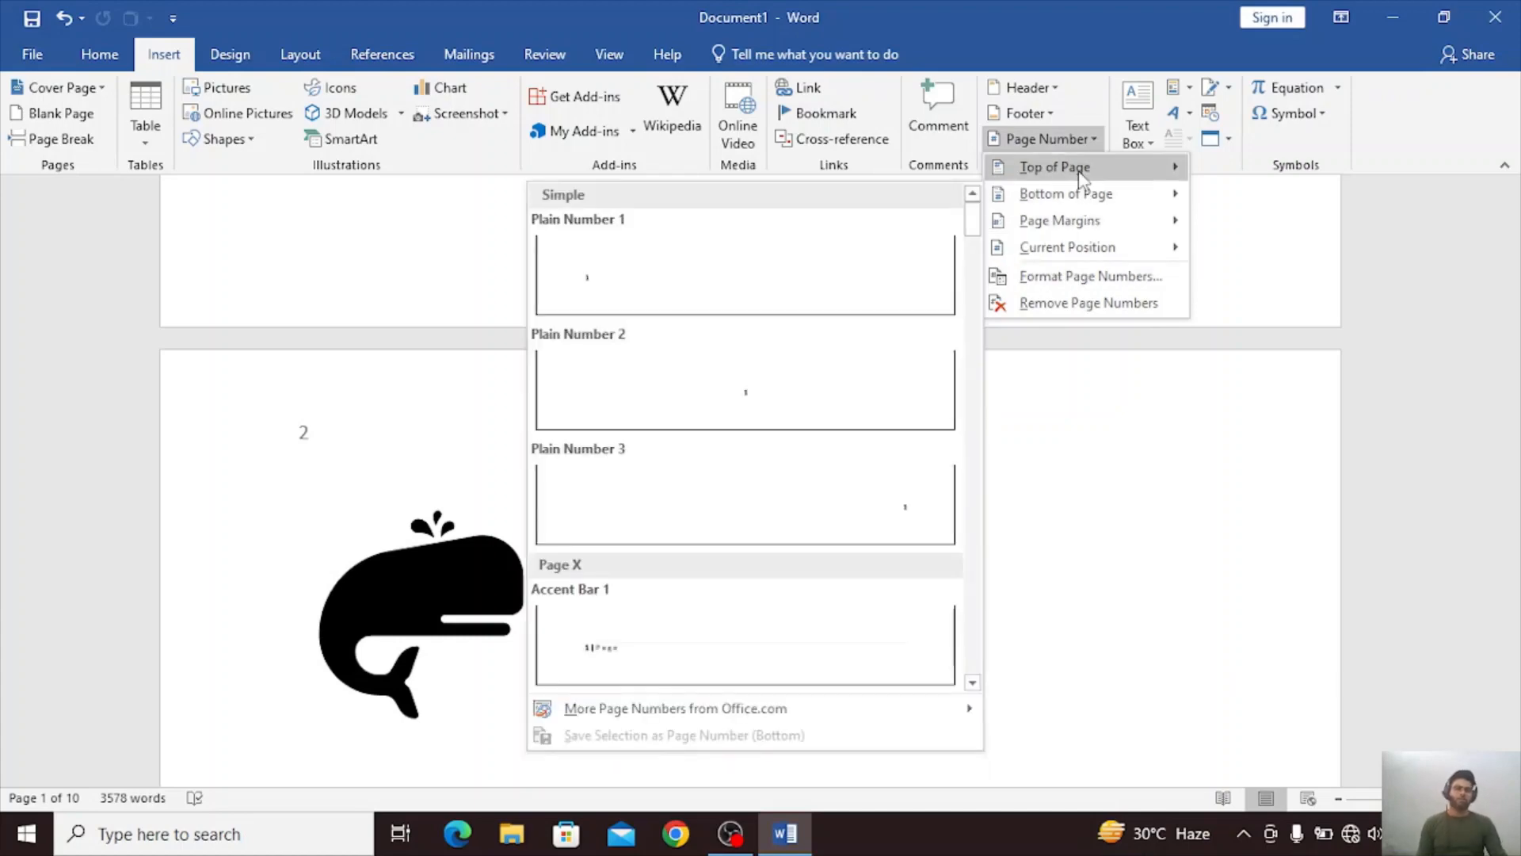
left_click(1069, 303)
scroll(1069, 303, "up", 15)
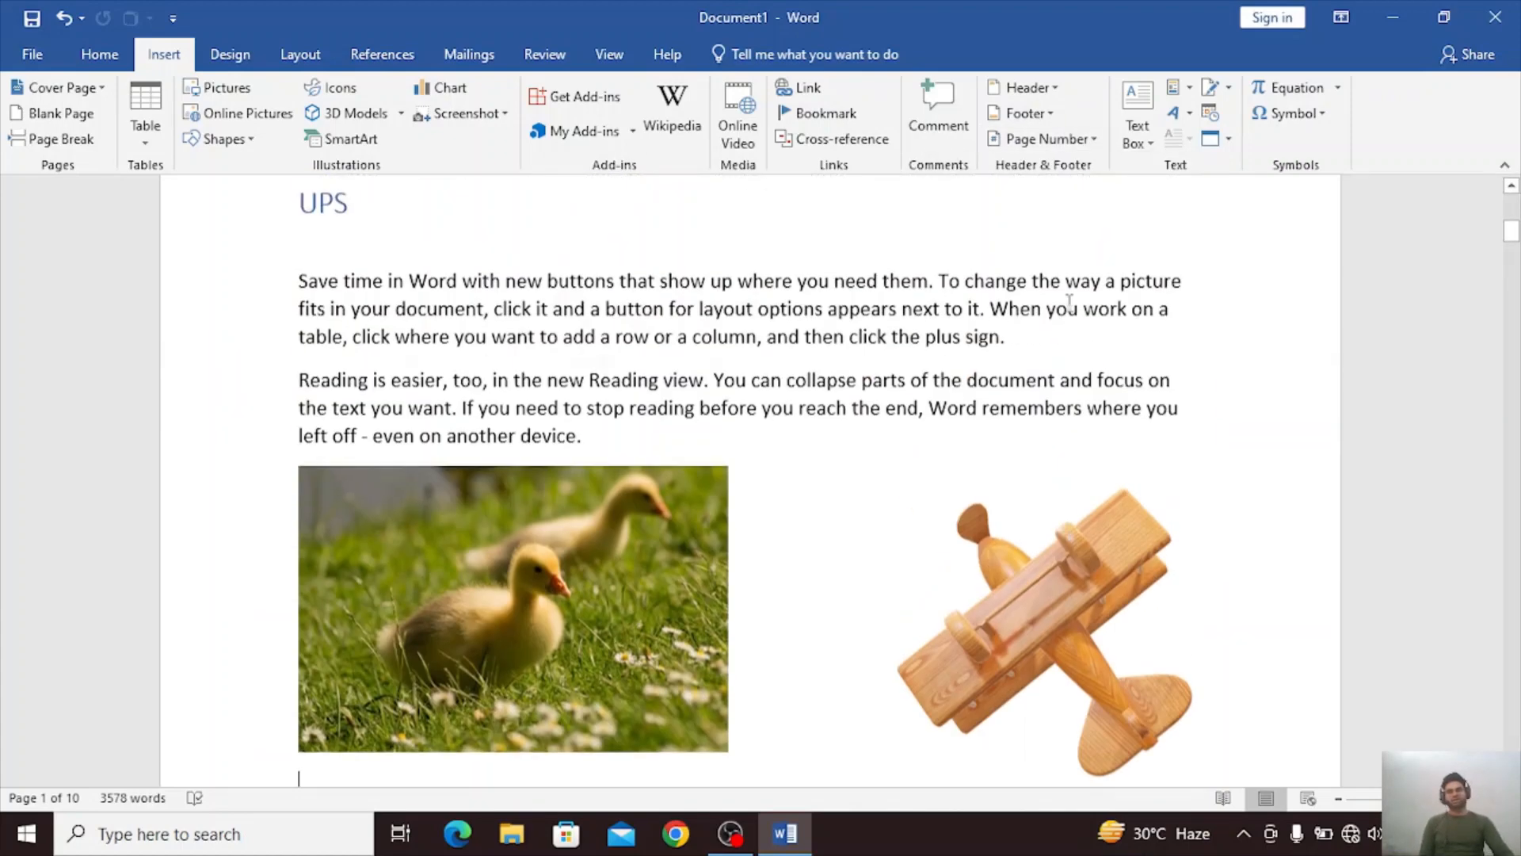
scroll(782, 717, "down", 3)
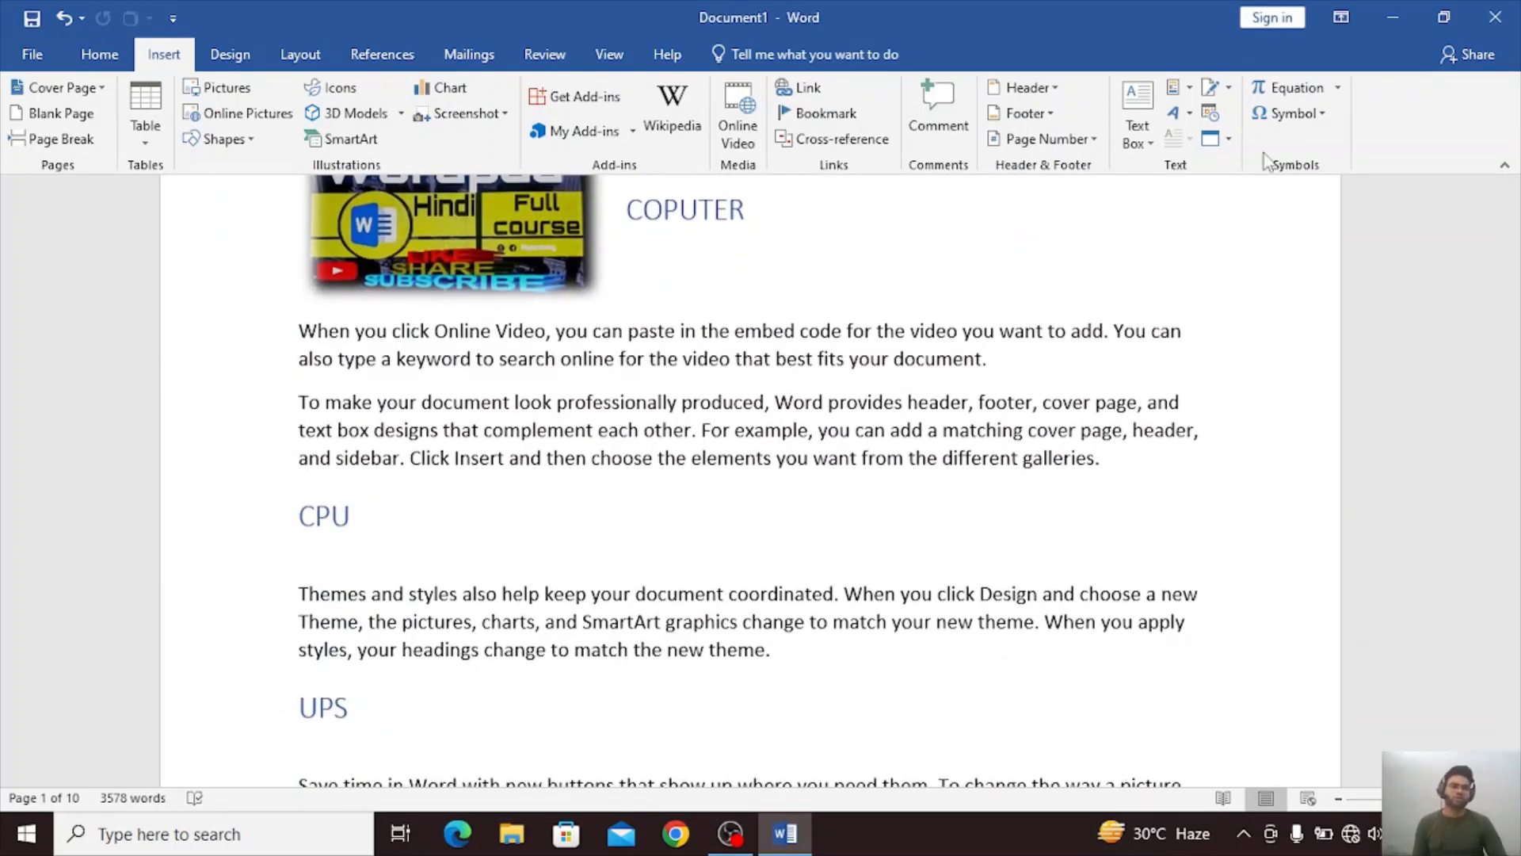
Start a new line after the whale icon on page 2 and insert a built-in Simple Text Box there.
left_click(230, 54)
scroll(796, 755, "down", 12)
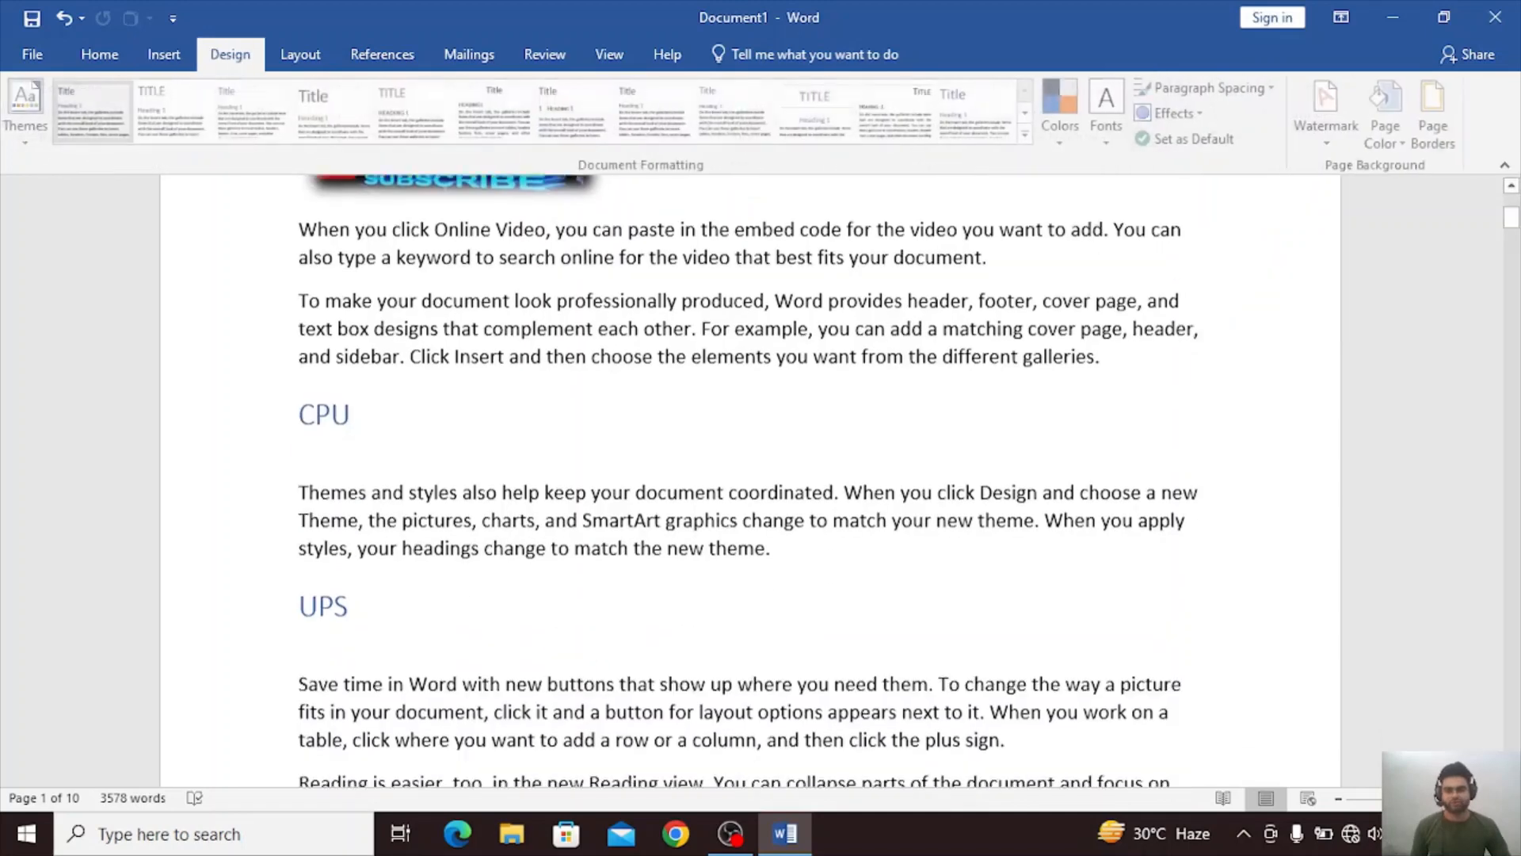
scroll(796, 755, "down", 8)
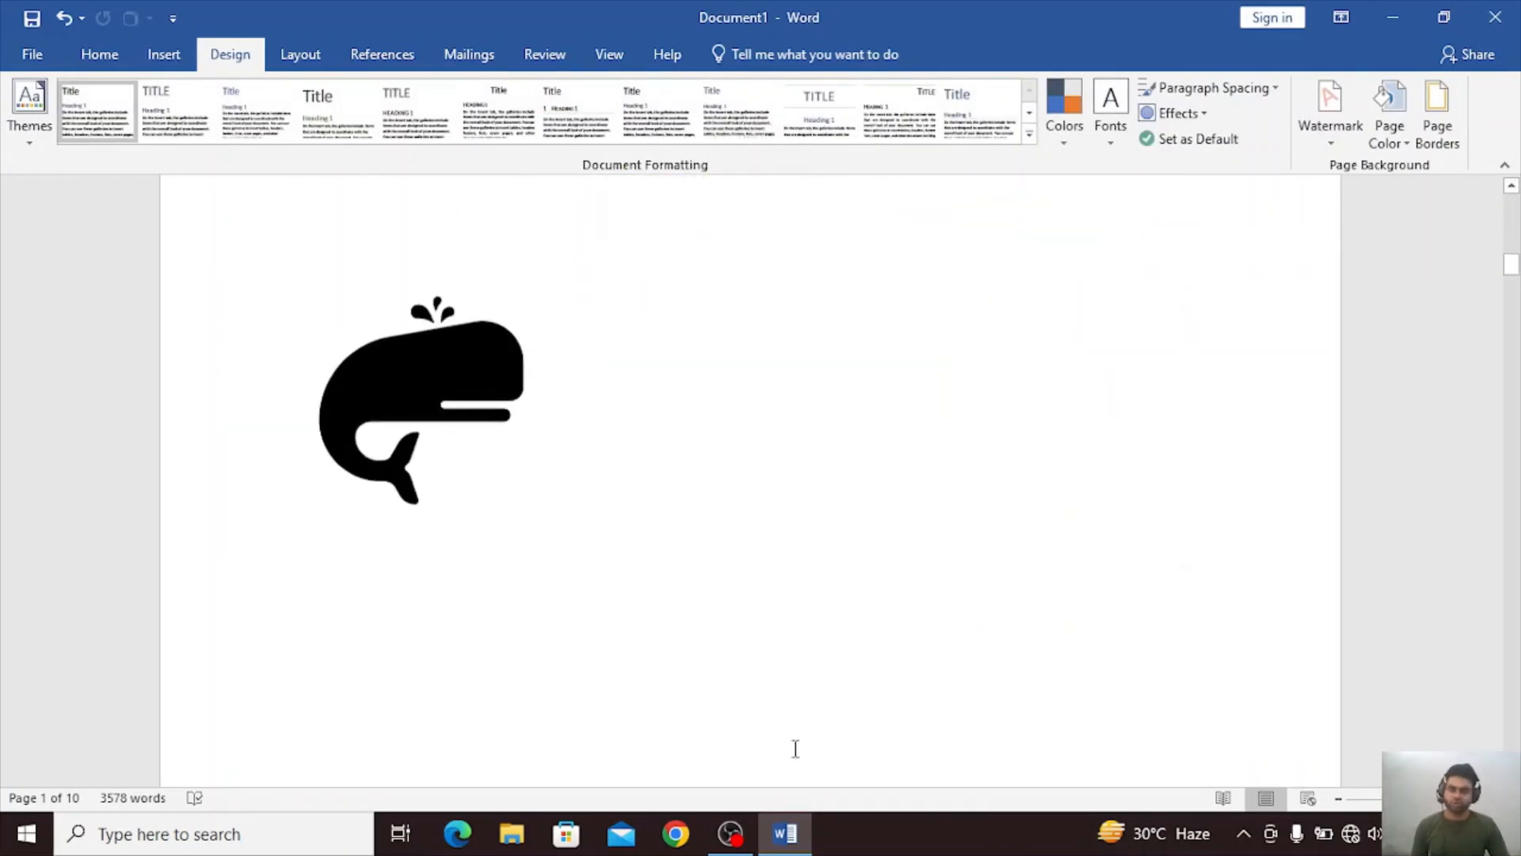
left_click(640, 502)
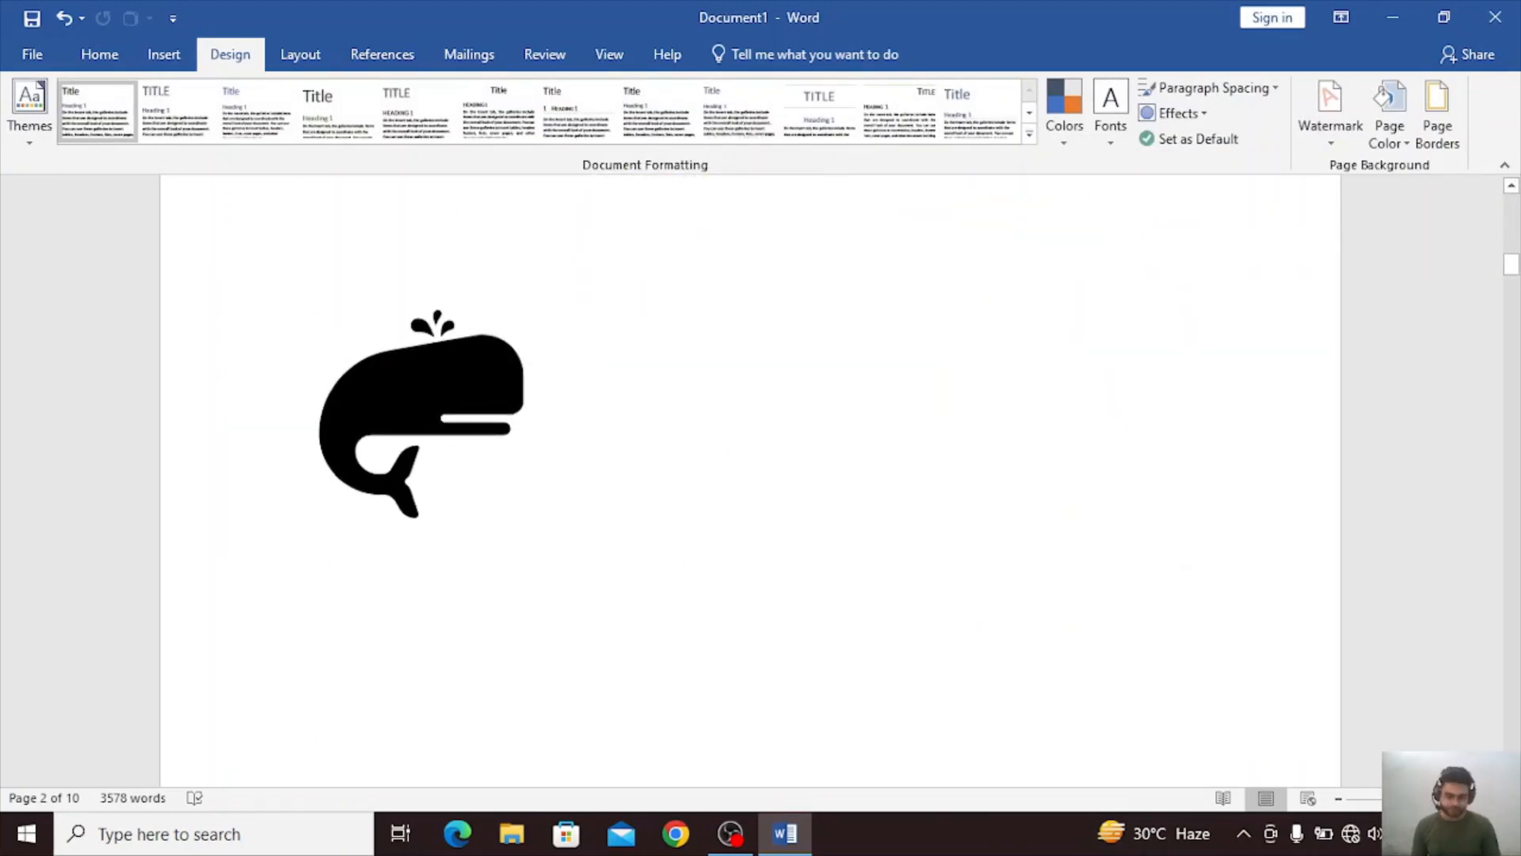
key("Return")
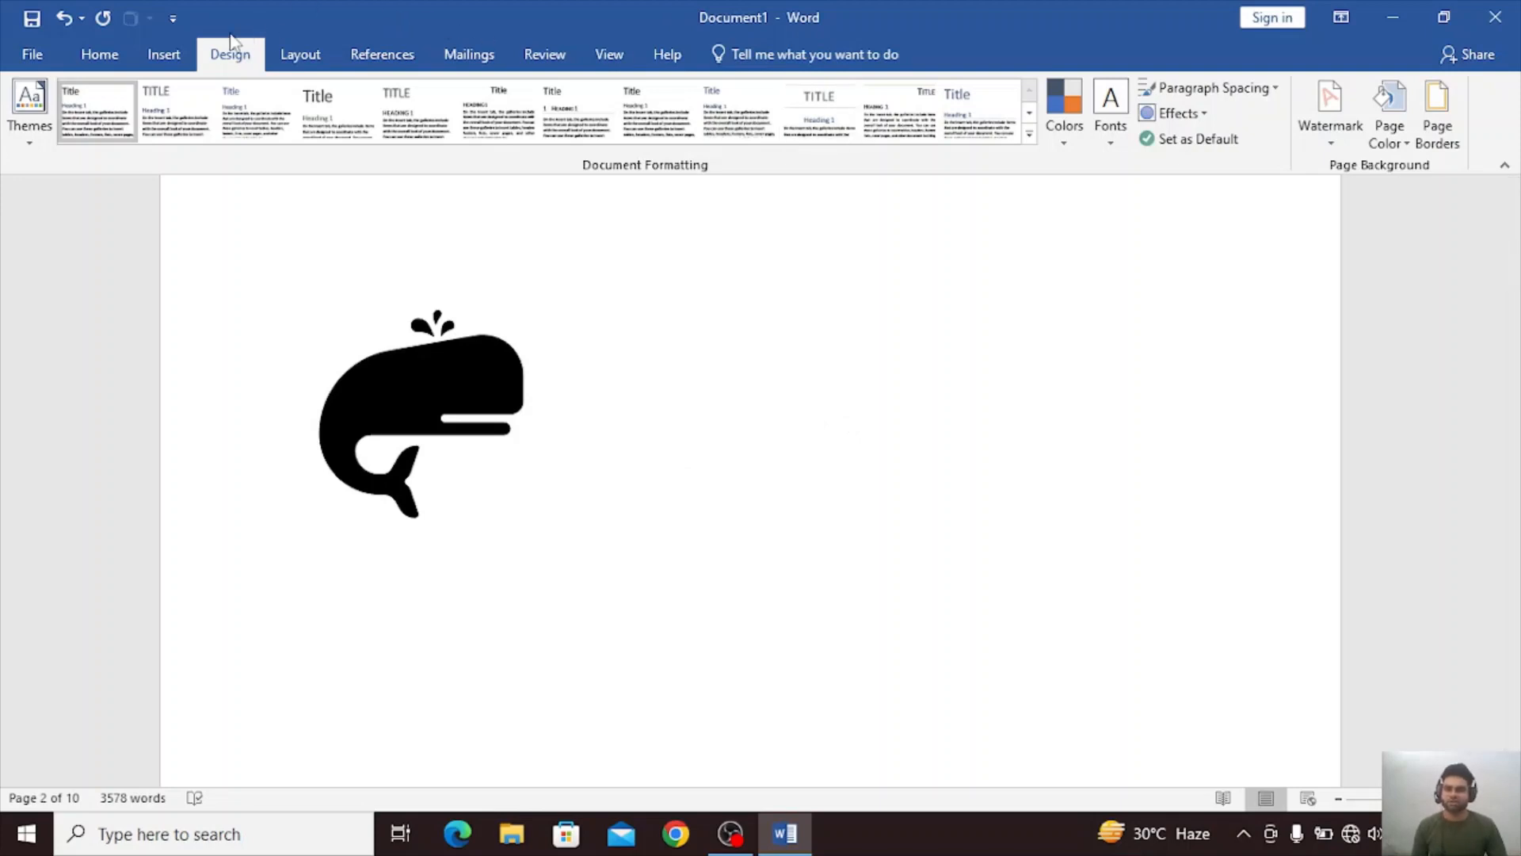
left_click(162, 55)
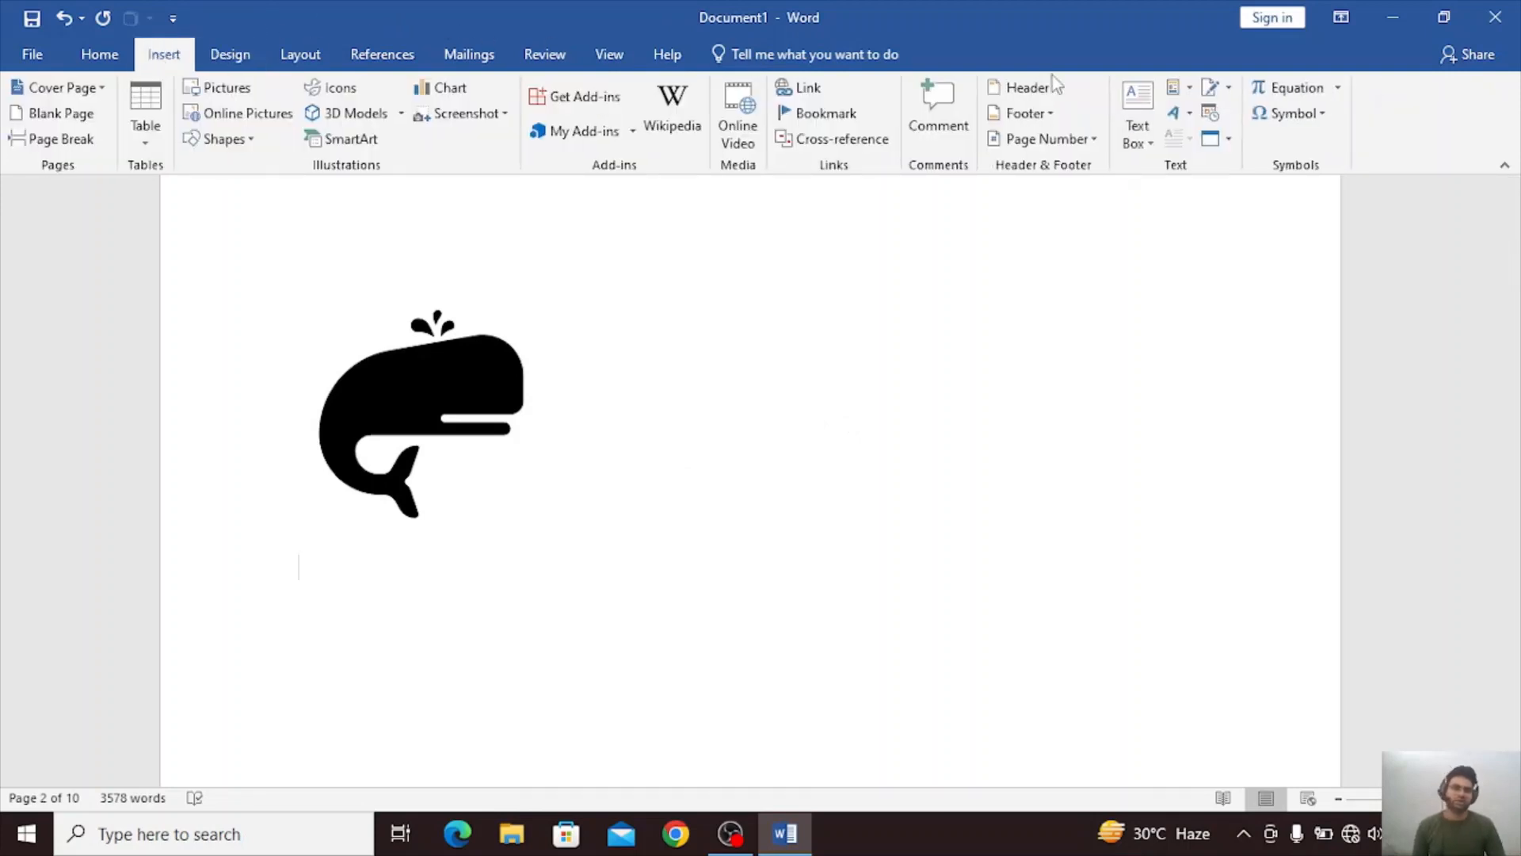
left_click(1137, 119)
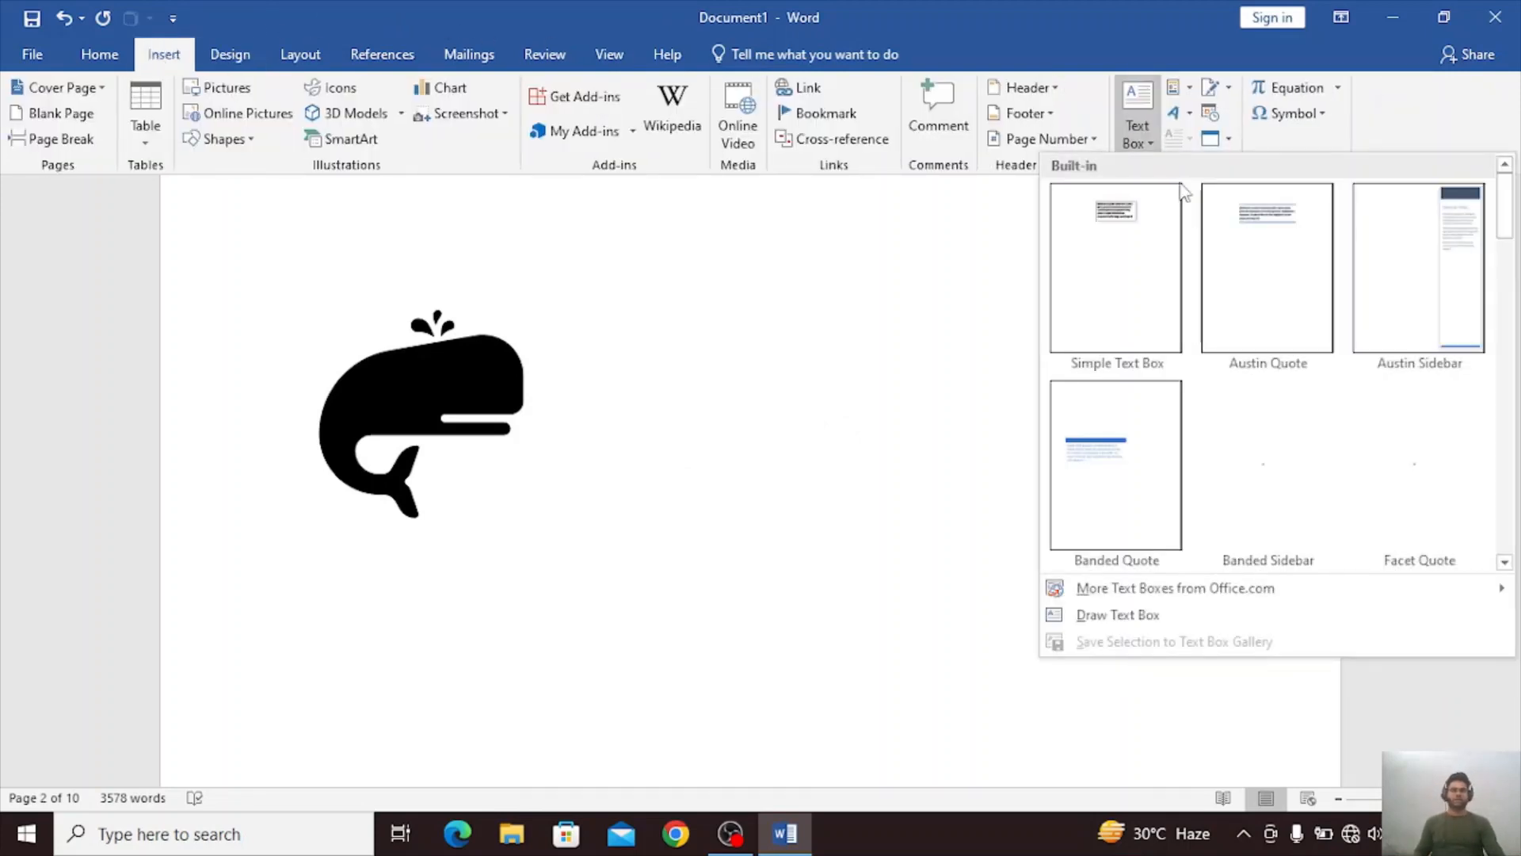
left_click(1128, 252)
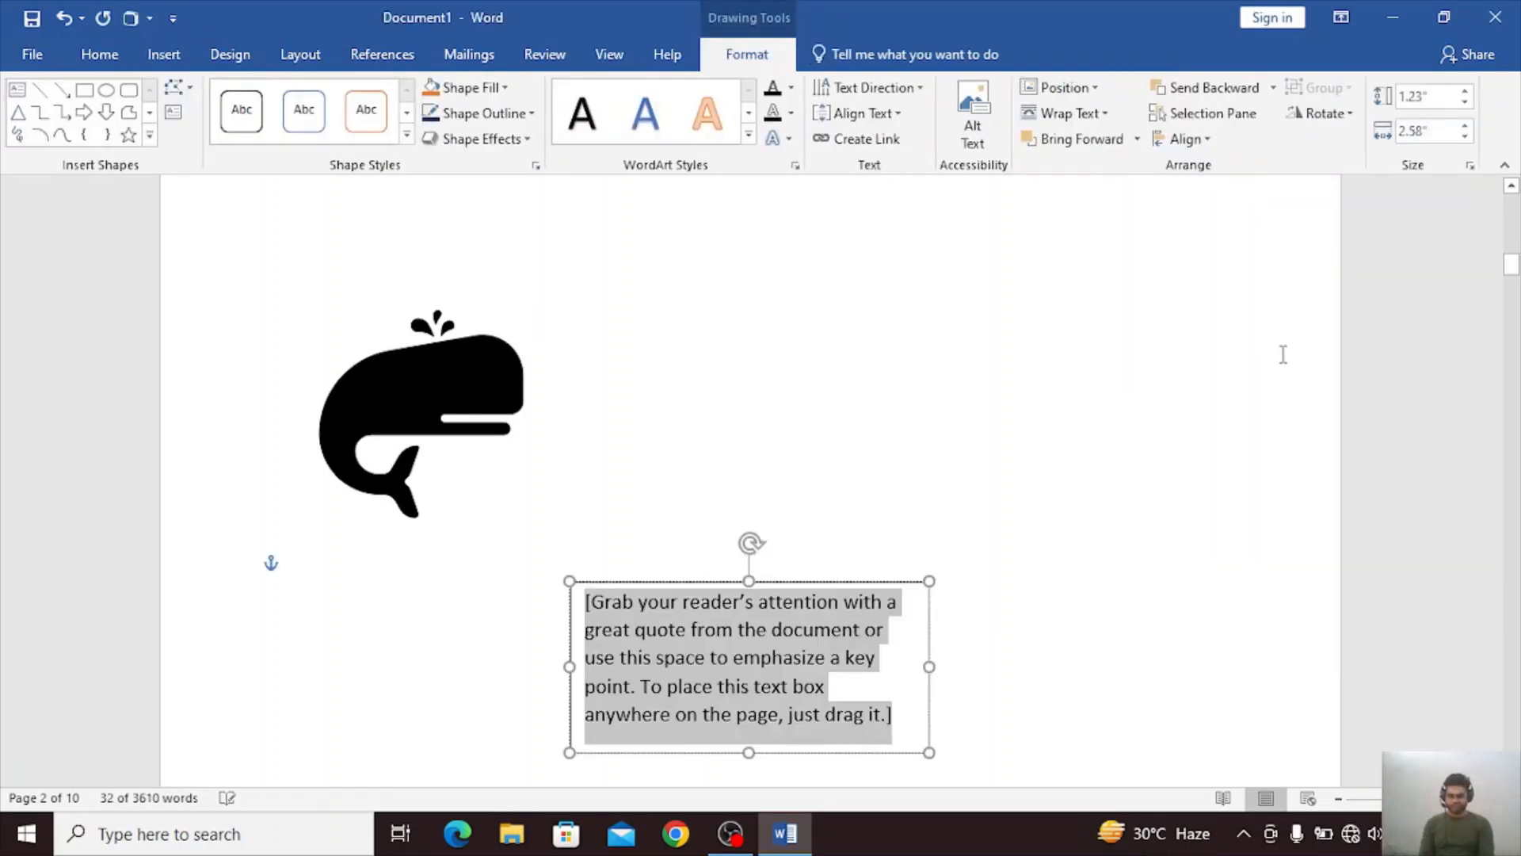
Replace the text box's placeholder with "GKUYDSK FY HOISZYHFIUZDXYHVUILHXZFI" and delete the text back to "GKUY".
type("GKUYDSK FY HOISZYHFIUZDXYHVUILHXZFI")
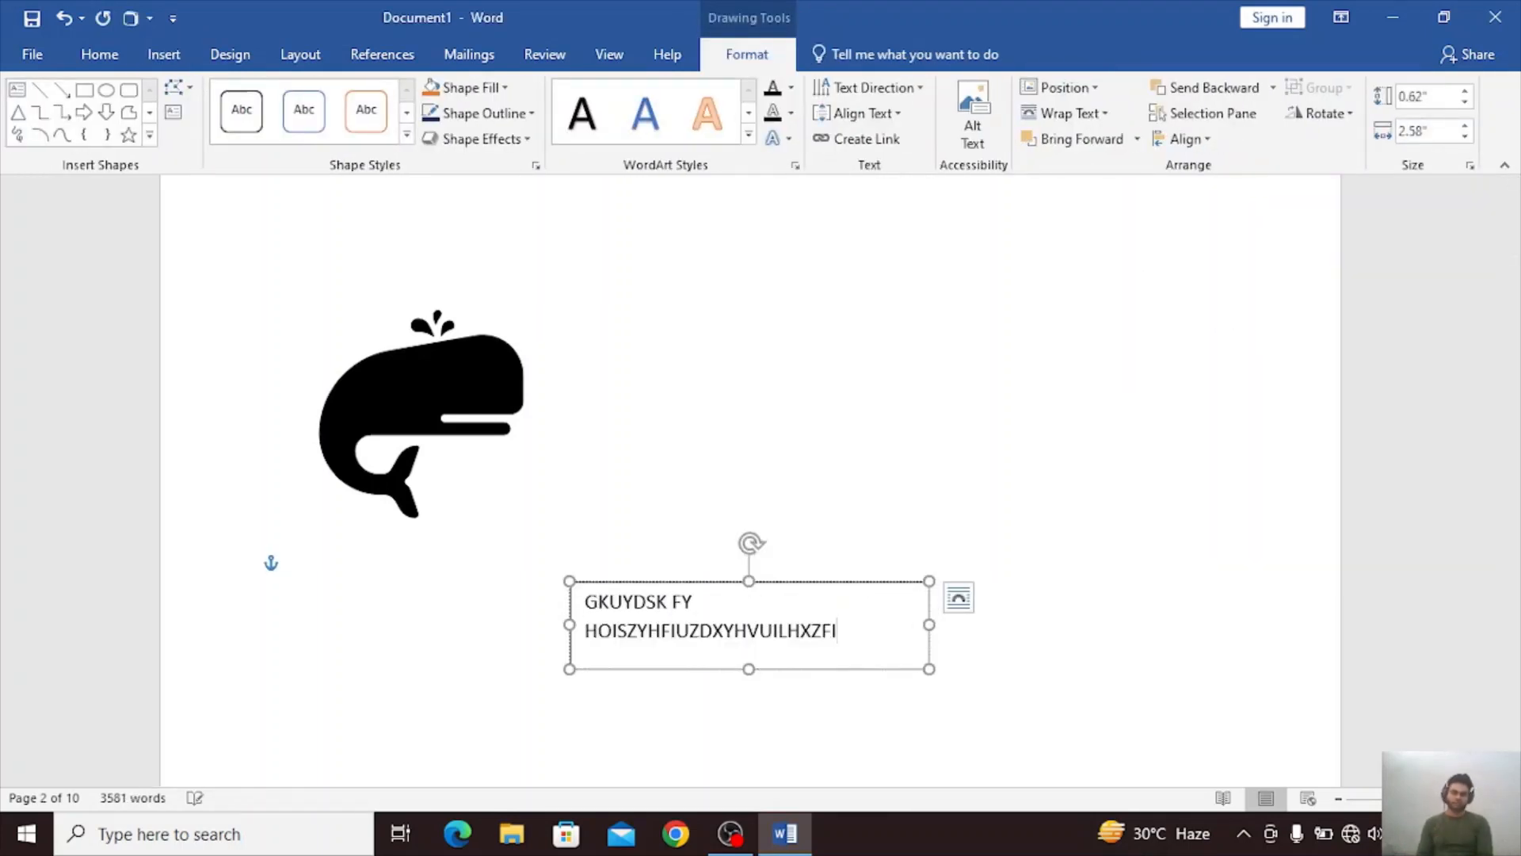
key("BackSpace")
key("BackSpace")
key("BackSpace")
key("BackSpace")
key("BackSpace")
key("BackSpace")
key("BackSpace")
key("BackSpace")
key("BackSpace")
key("BackSpace")
key("BackSpace")
key("BackSpace")
key("BackSpace")
key("BackSpace")
key("BackSpace")
key("BackSpace")
key("BackSpace")
key("BackSpace")
key("BackSpace")
key("BackSpace")
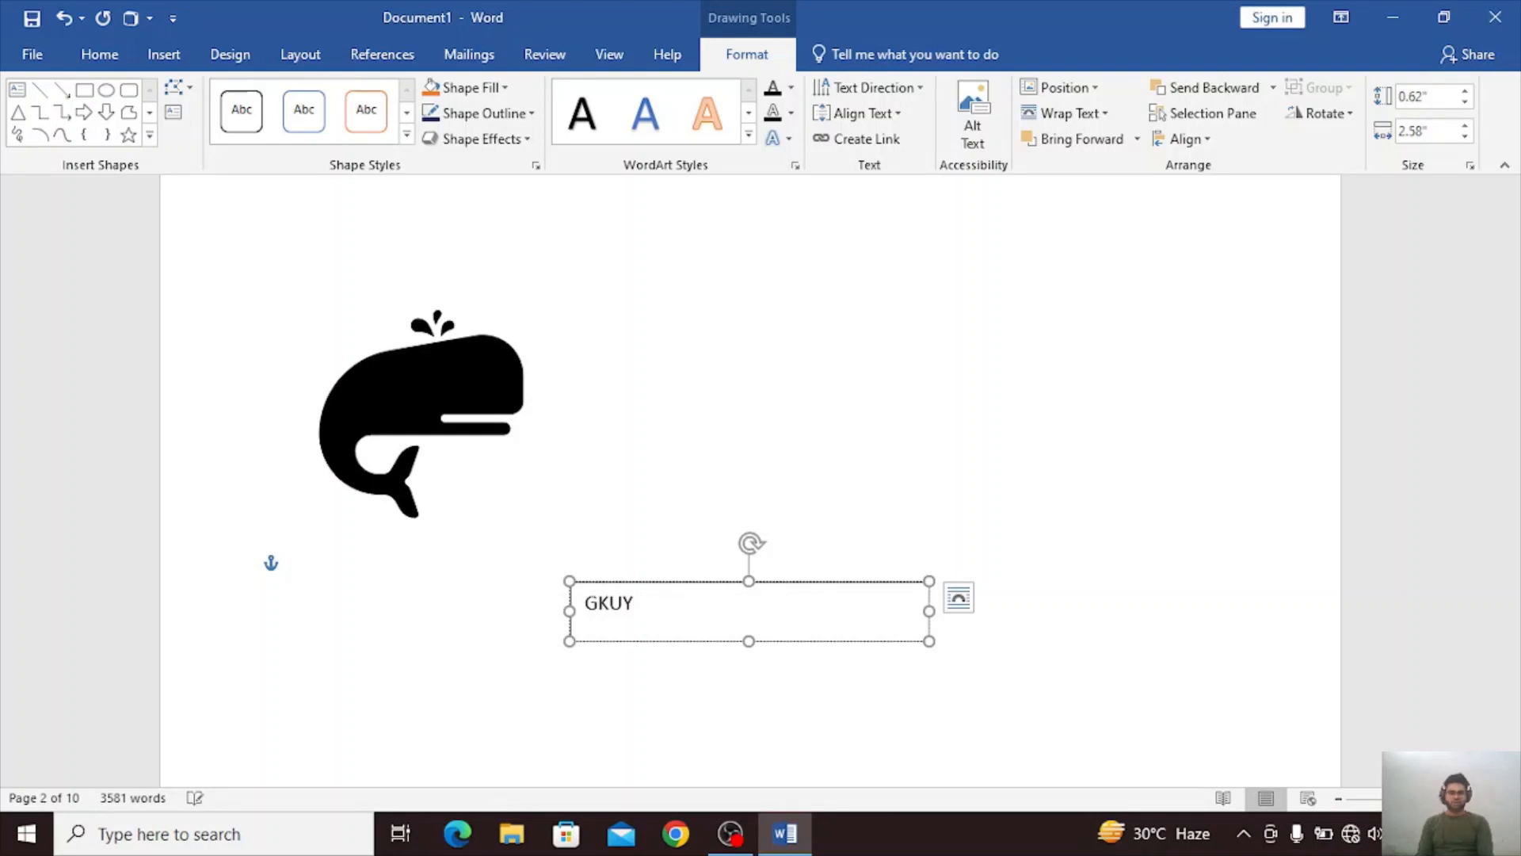
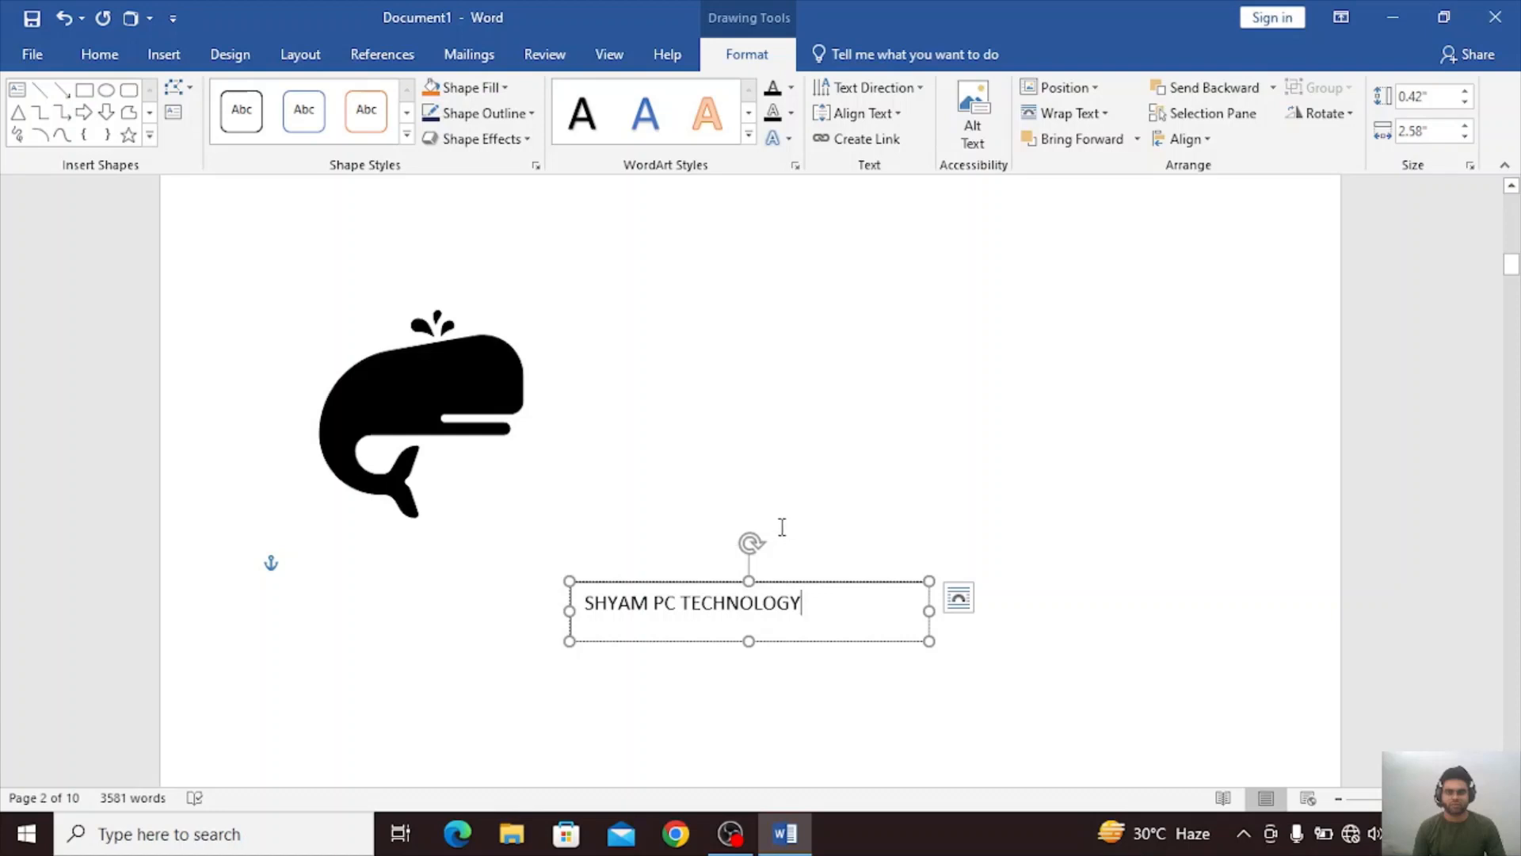
Rotate the SHYAM PC TECHNOLOGY text box counterclockwise so its text runs diagonally upward, and enlarge it to about 0.63" by 2.81".
left_click_drag(749, 541, 697, 545)
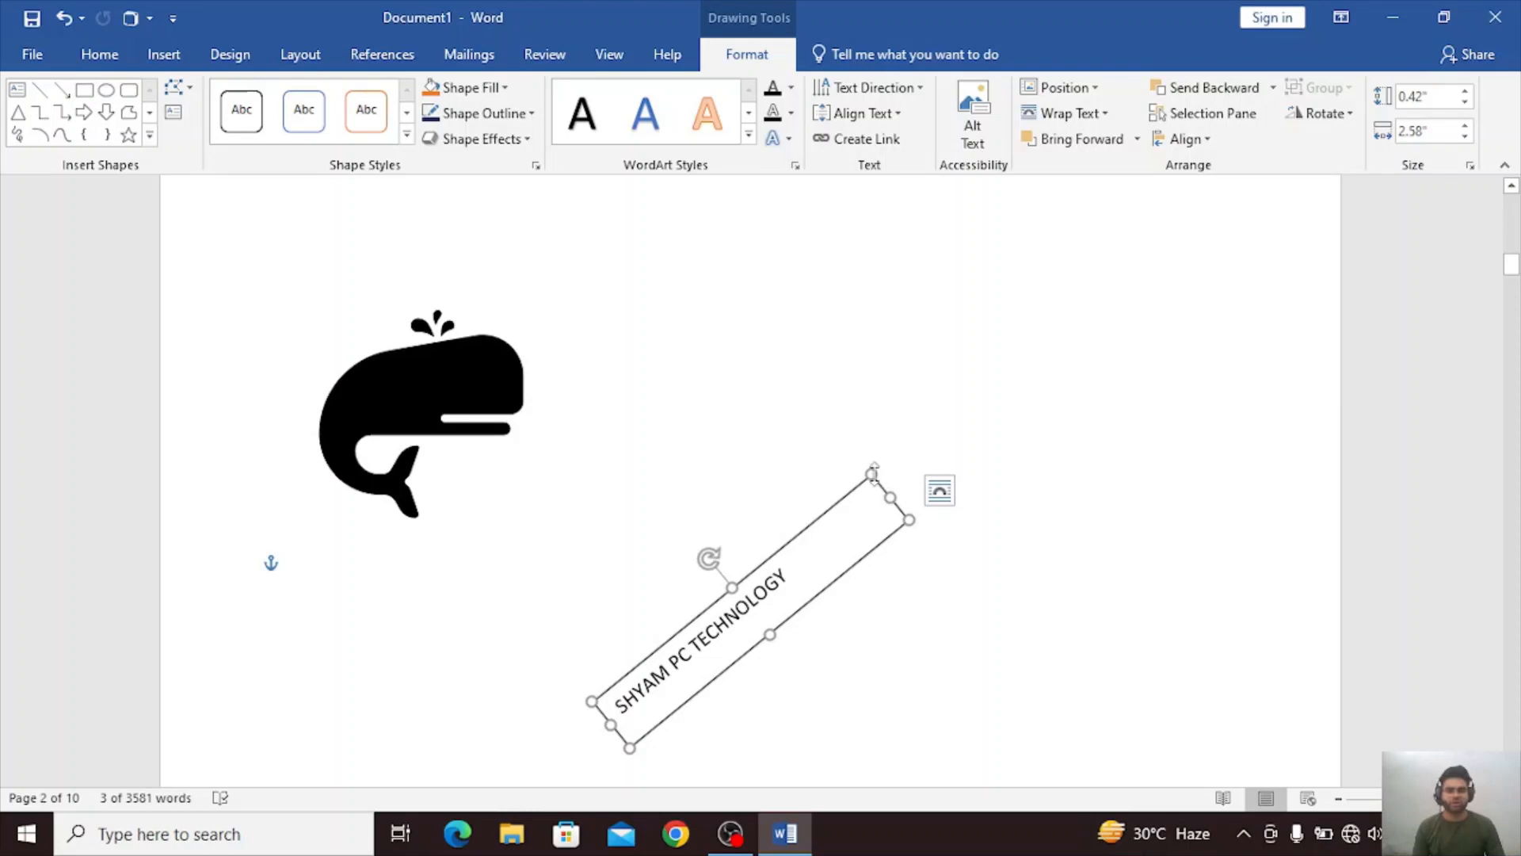
left_click_drag(872, 474, 877, 432)
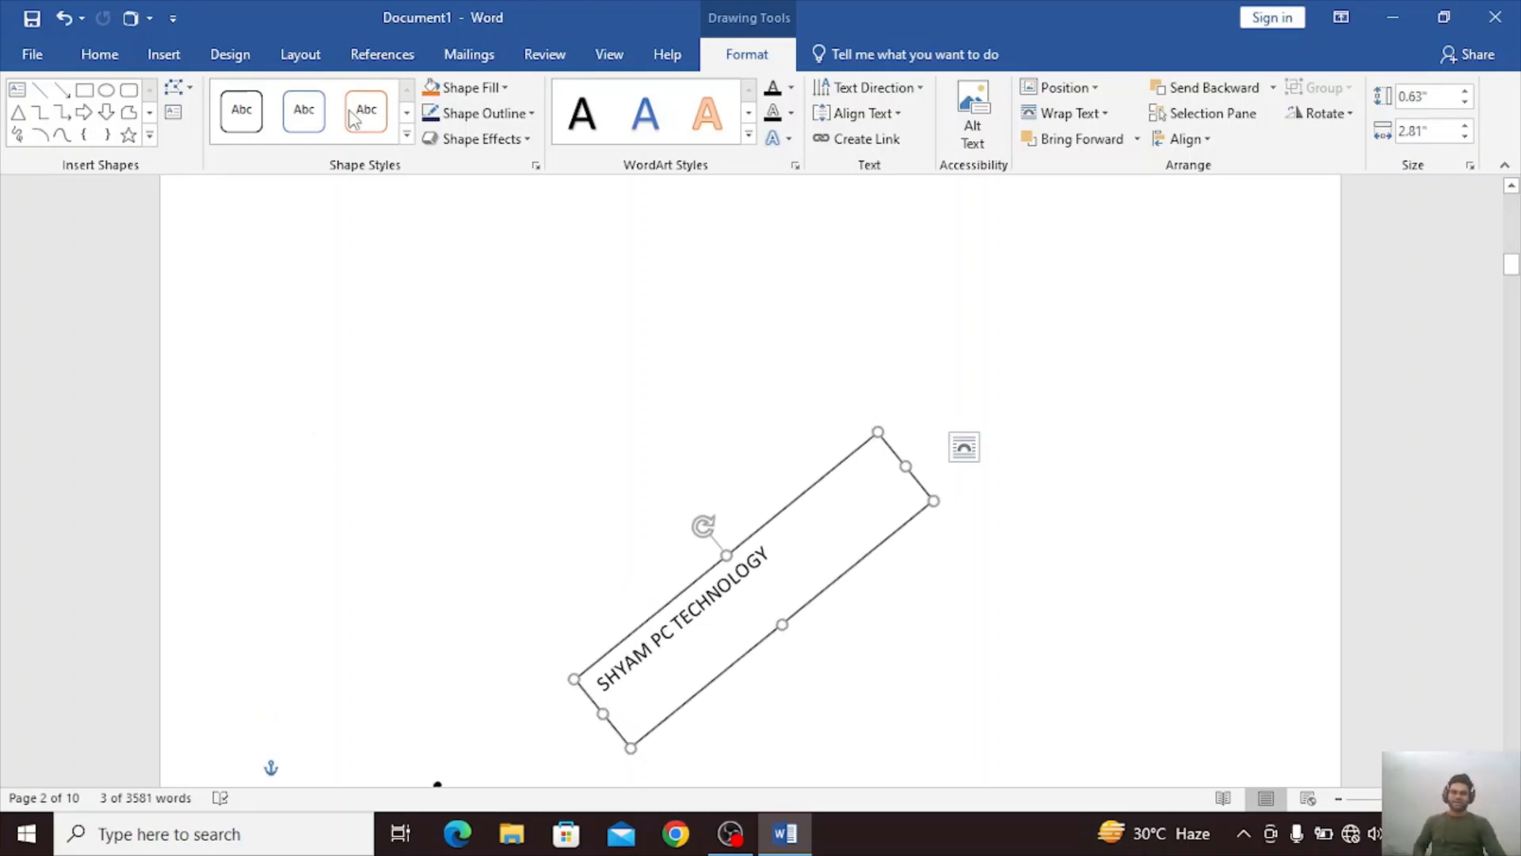
Try the coloured outline presets on the text box and apply the subtle gray theme shape style.
left_click(309, 100)
left_click(354, 99)
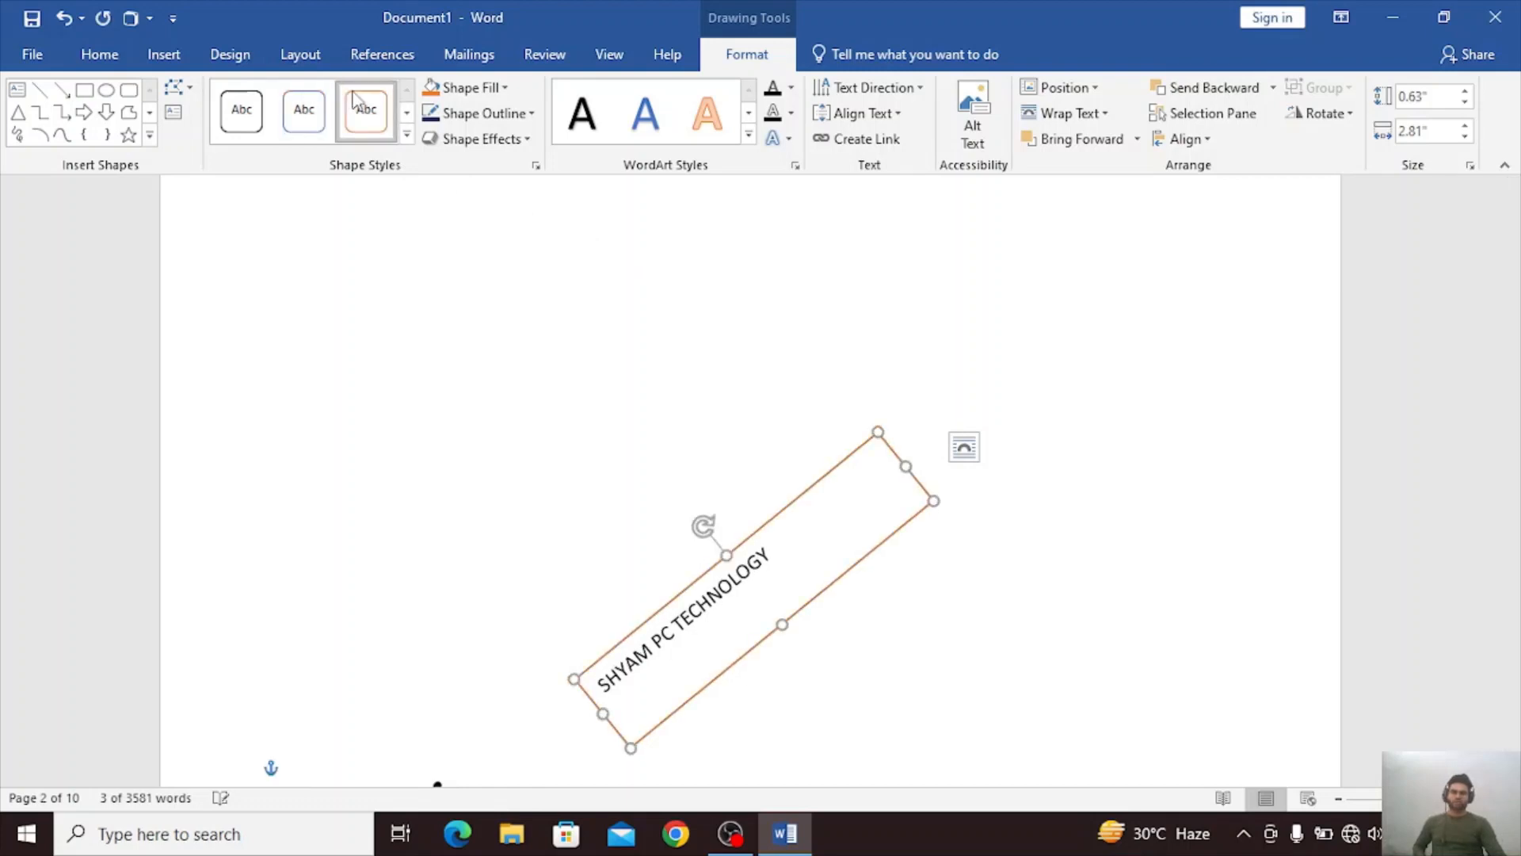
left_click(249, 115)
left_click(406, 134)
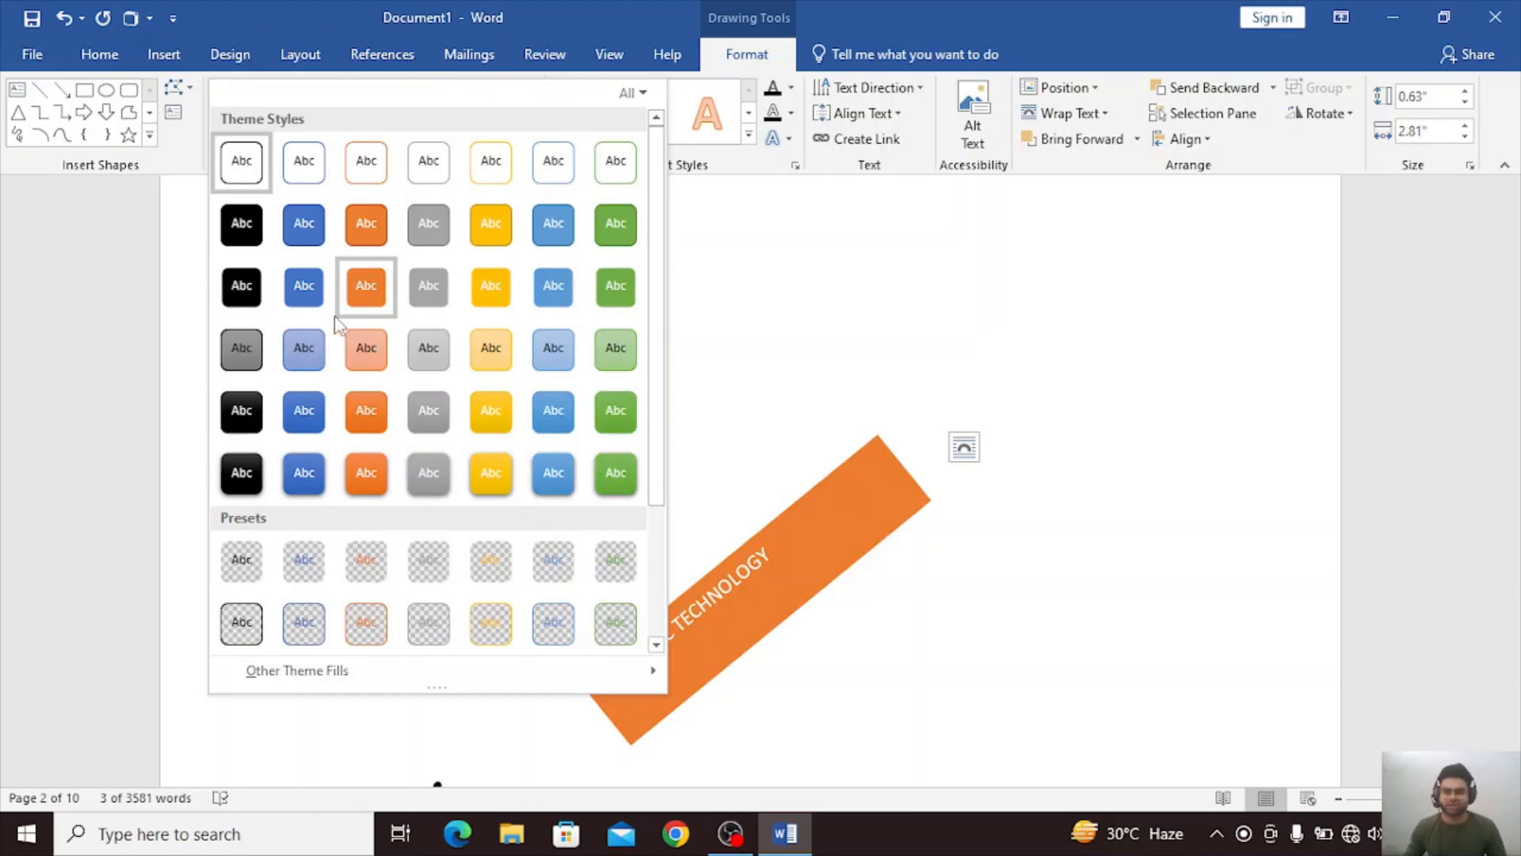
left_click(406, 349)
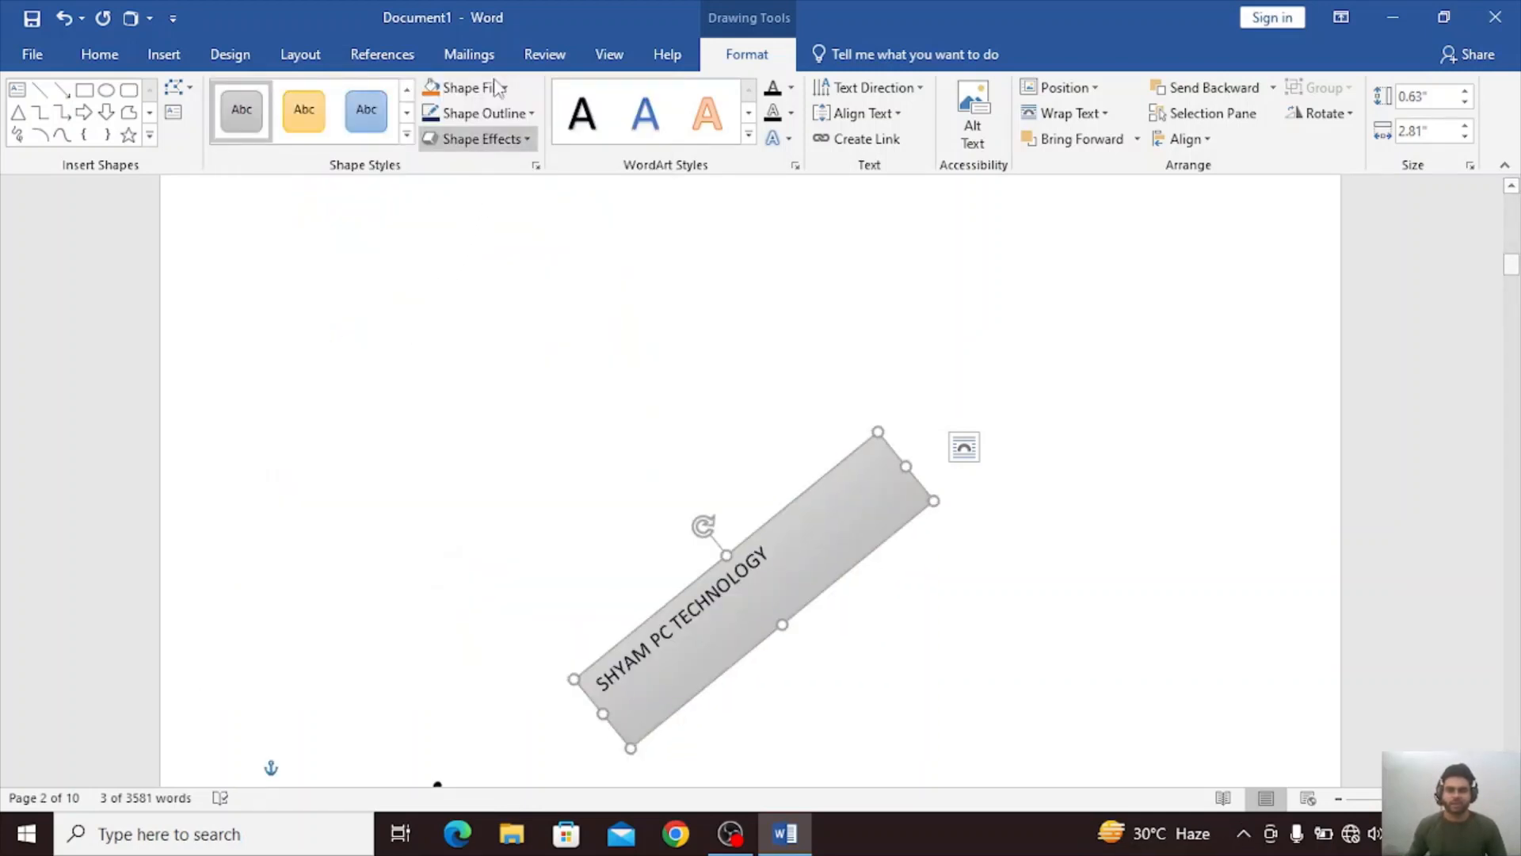
Give the text box a dark orange outline and a near-black solid fill.
left_click(516, 117)
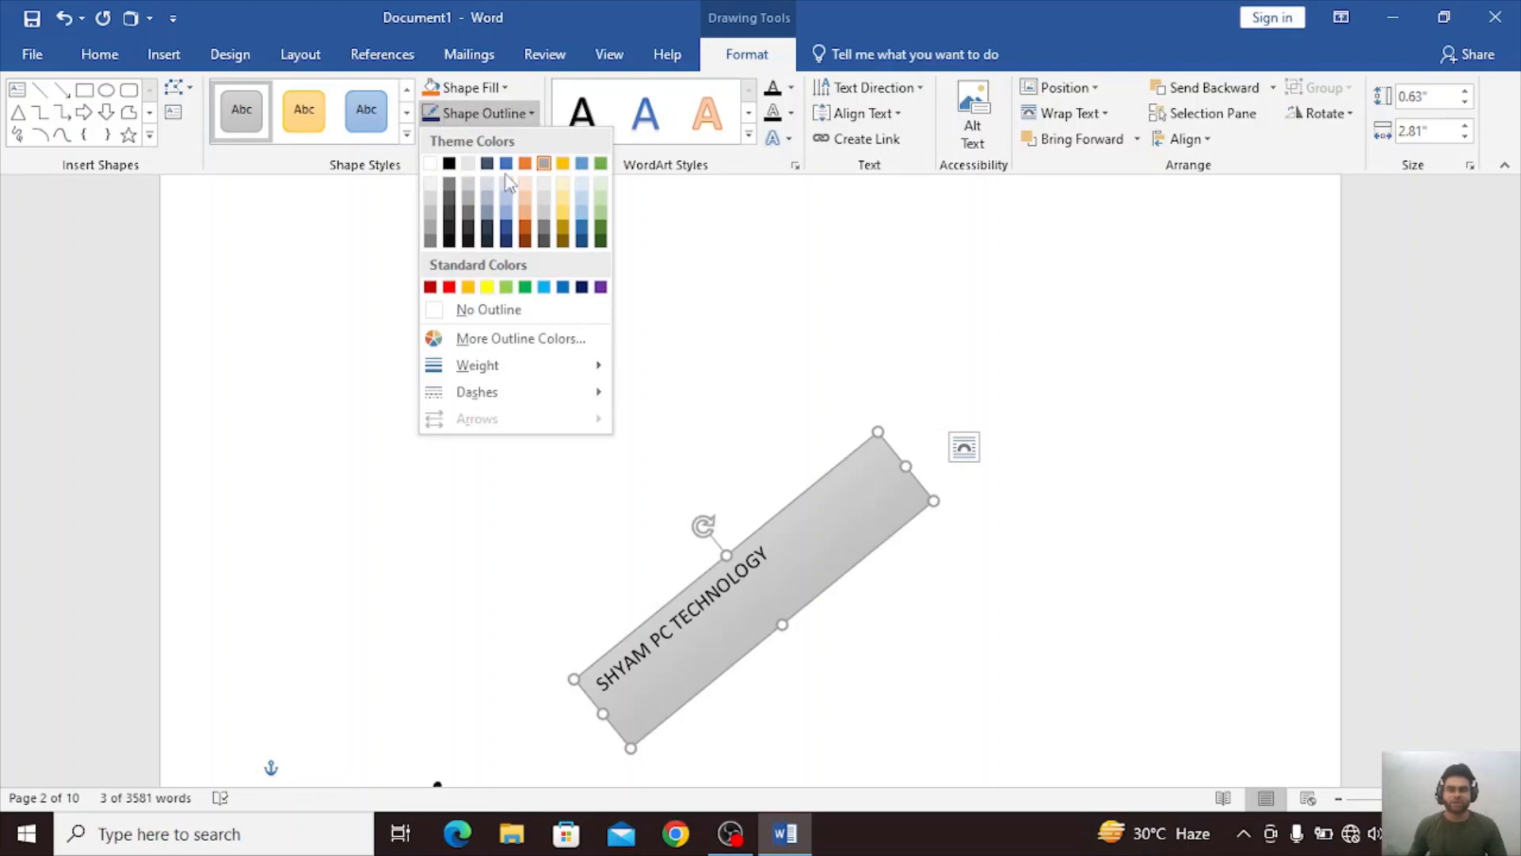
left_click(525, 231)
left_click(479, 87)
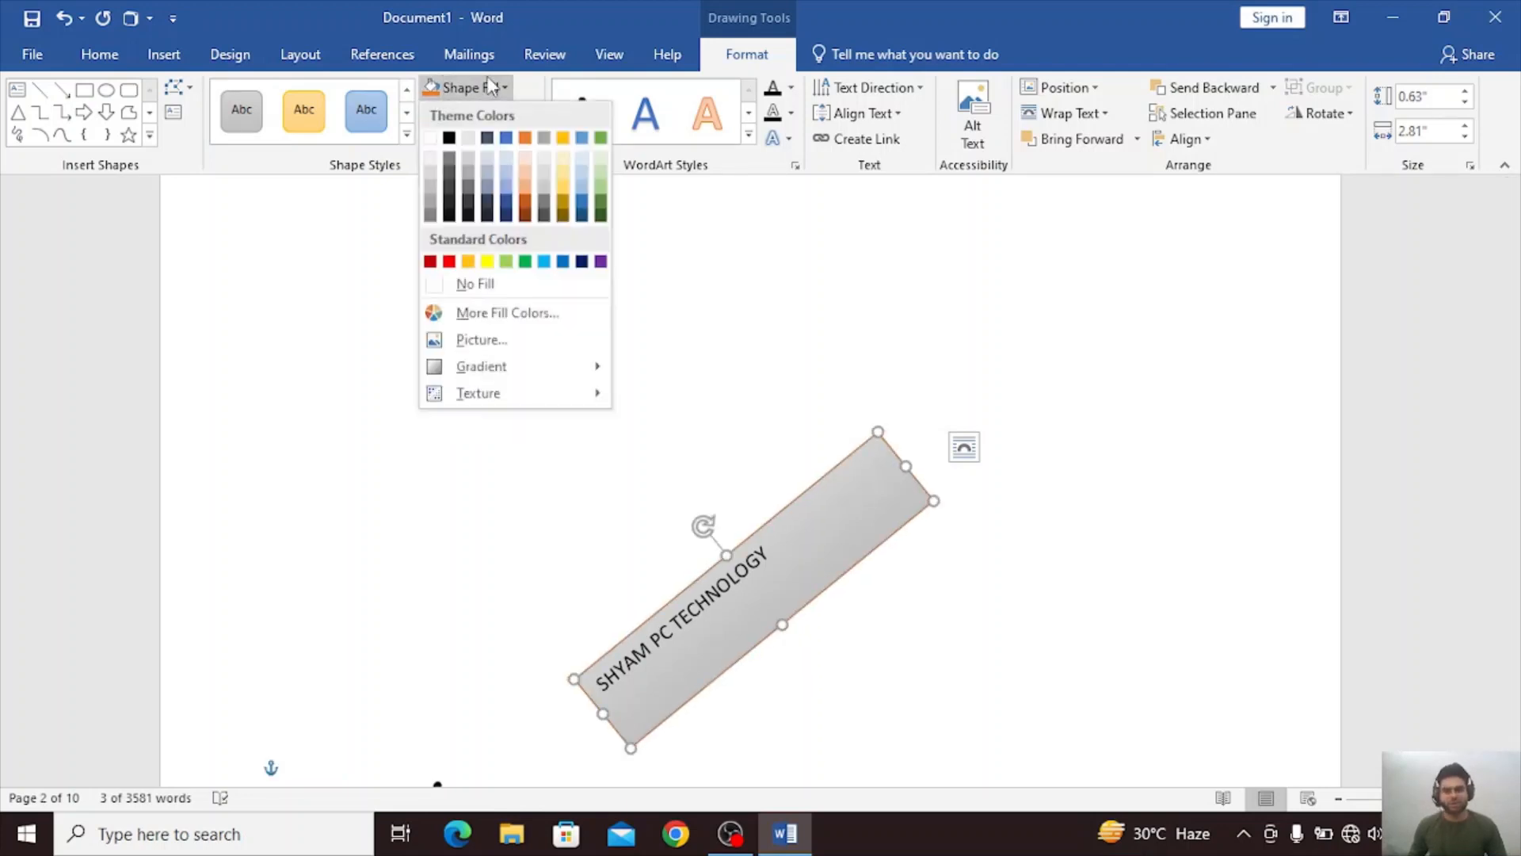
left_click(455, 203)
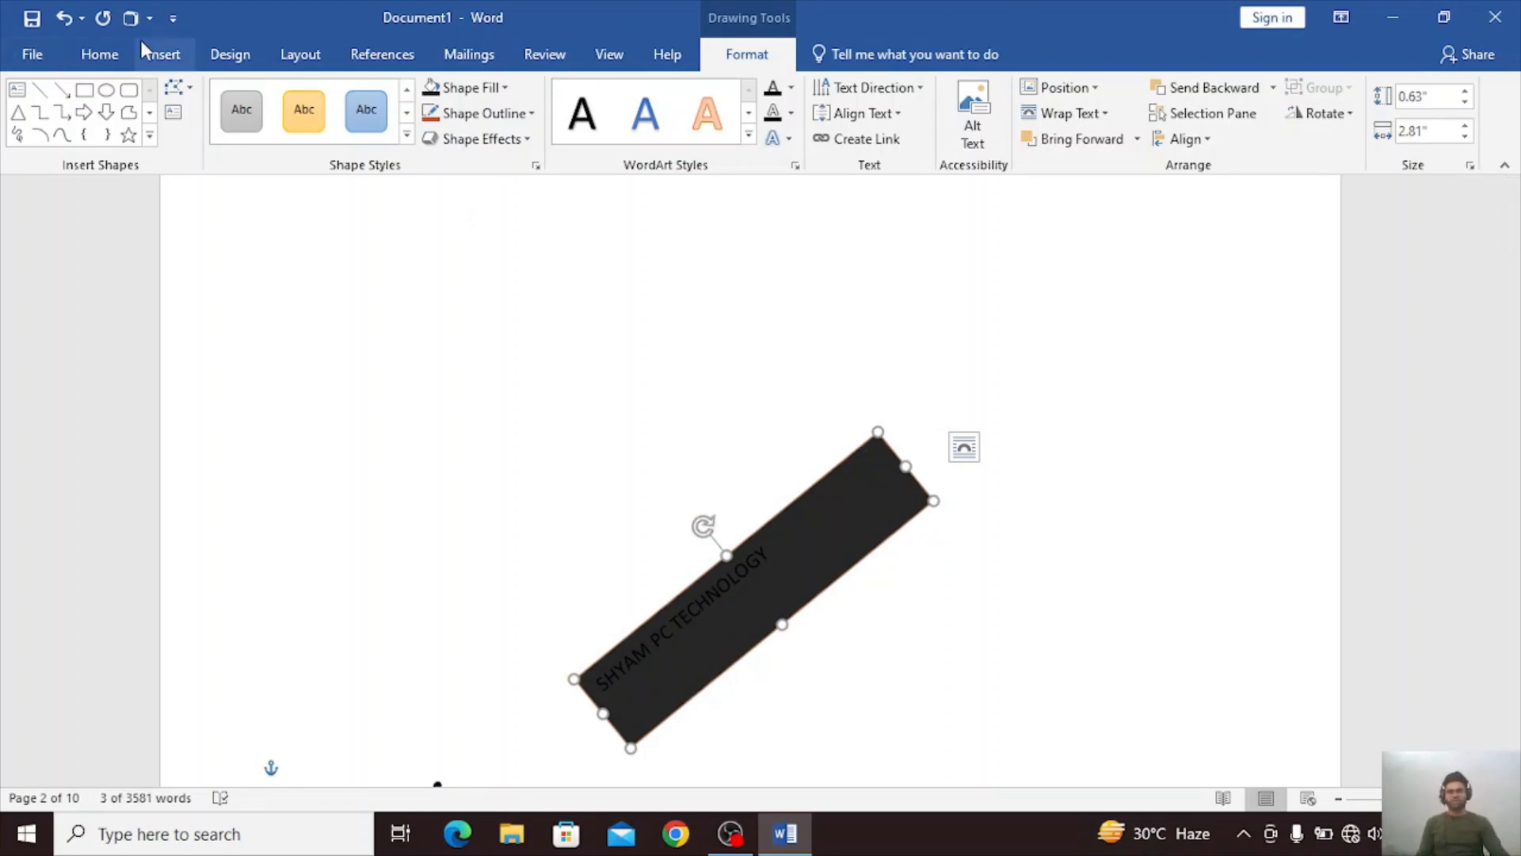
left_click(163, 54)
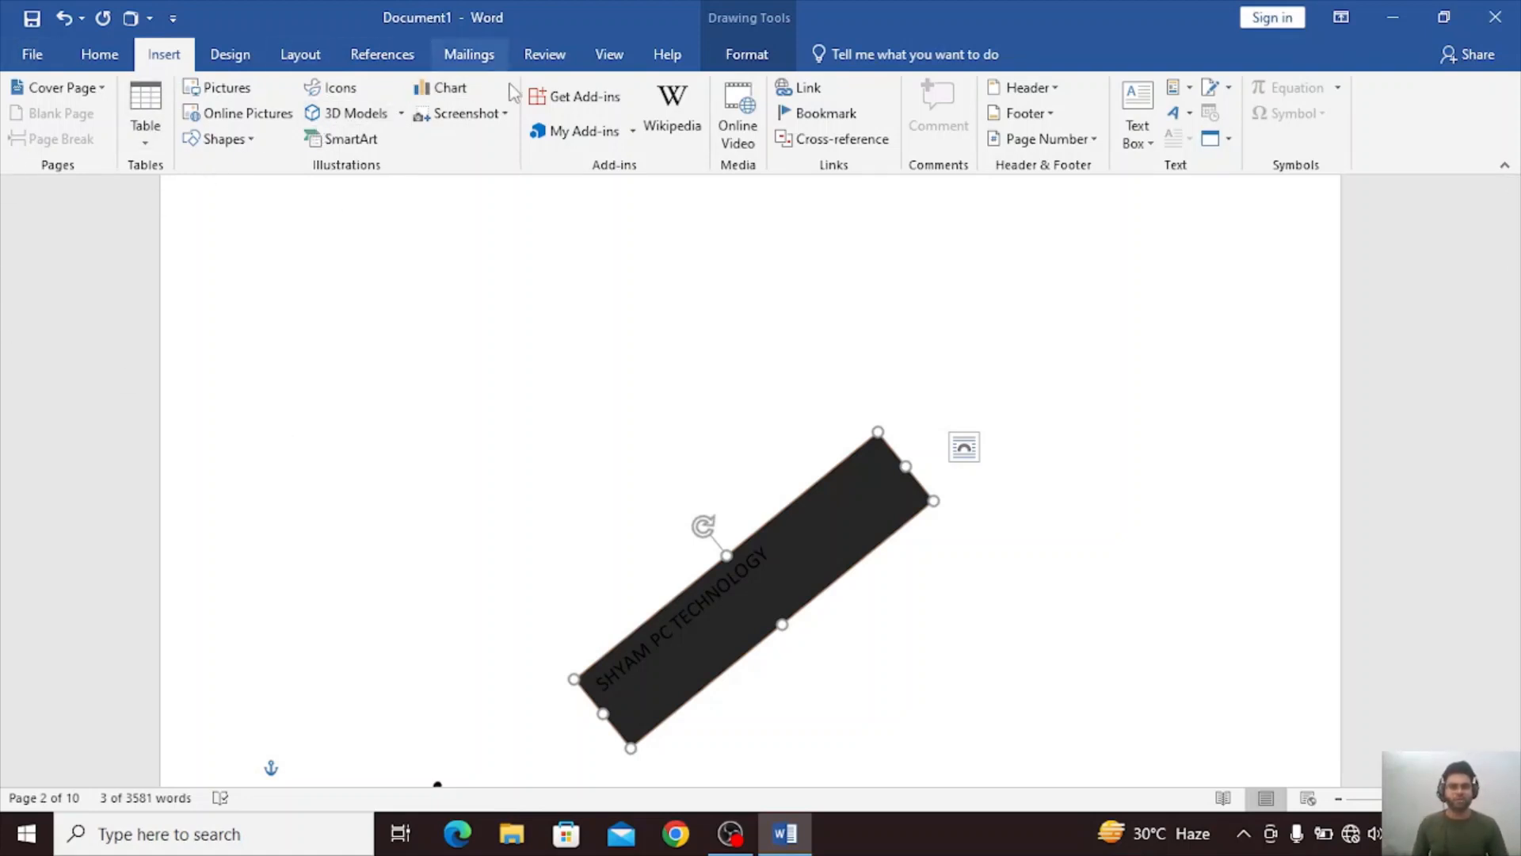
left_click(1002, 516)
scroll(1002, 511, "down", 3)
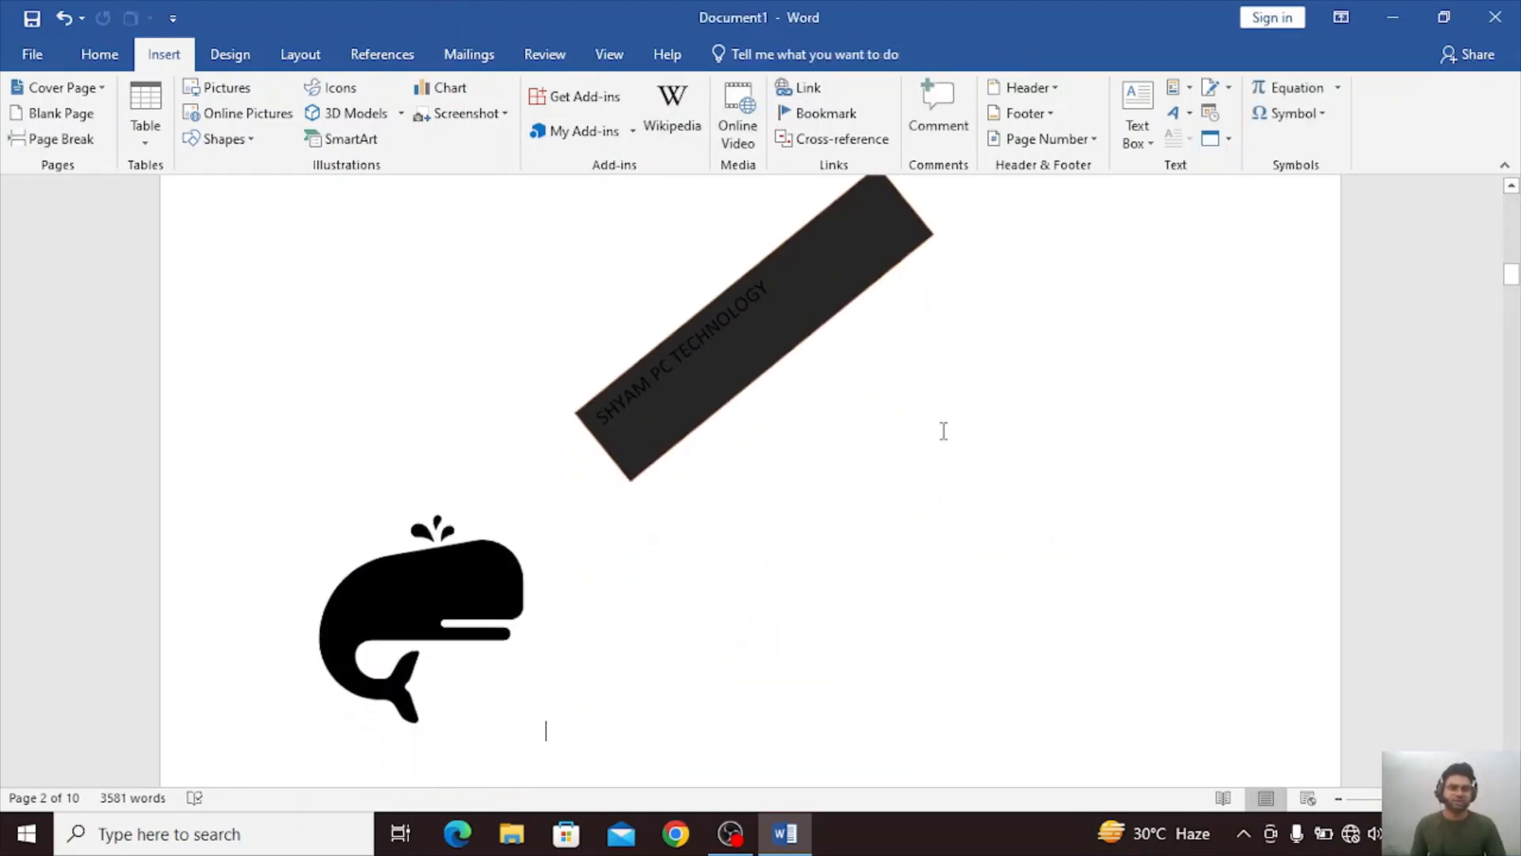
key("ctrl+z")
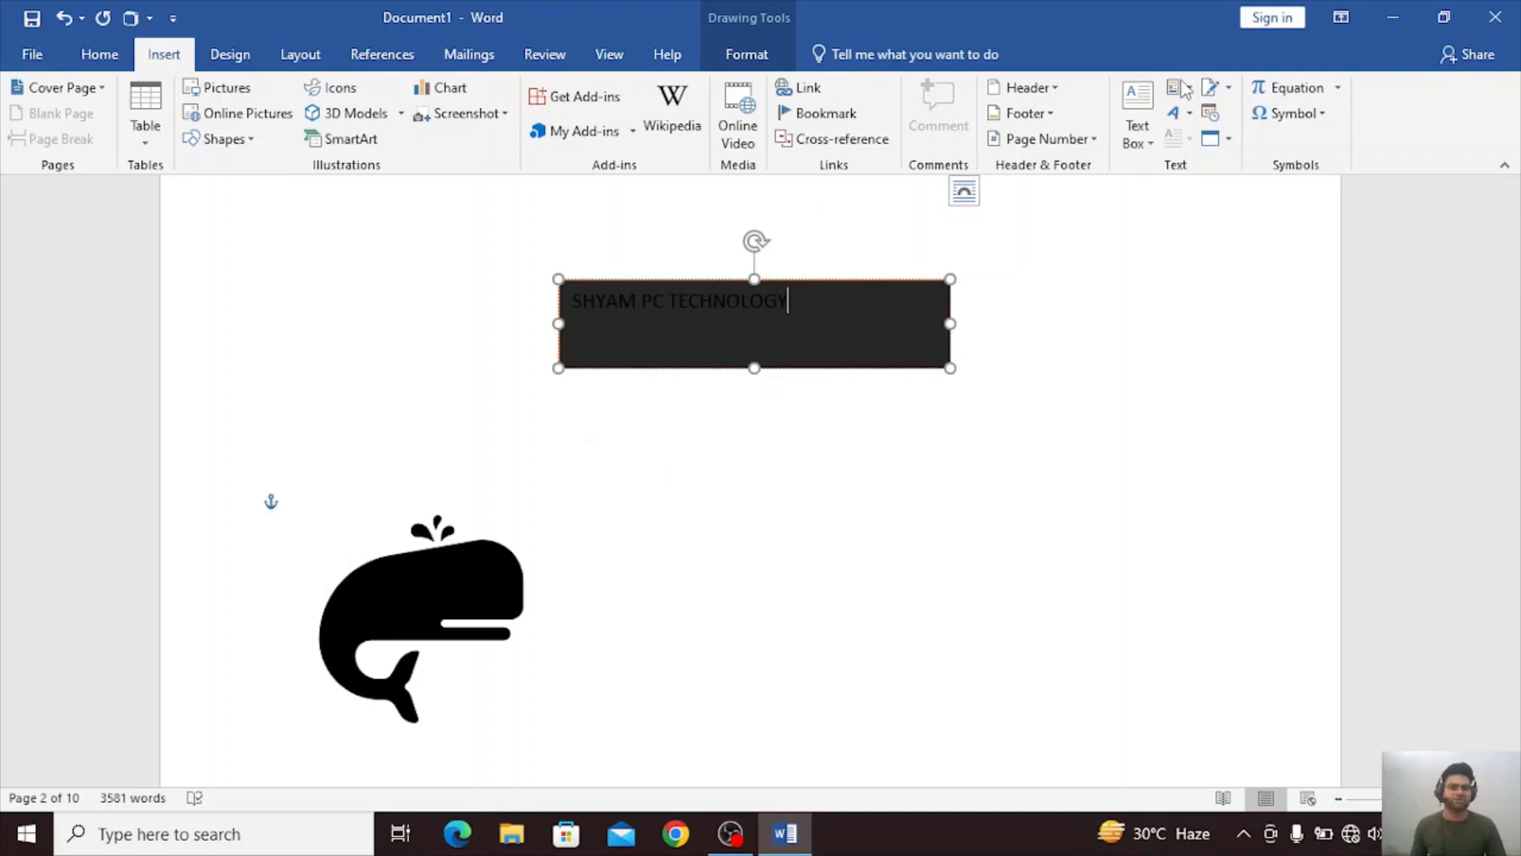
left_click(1185, 90)
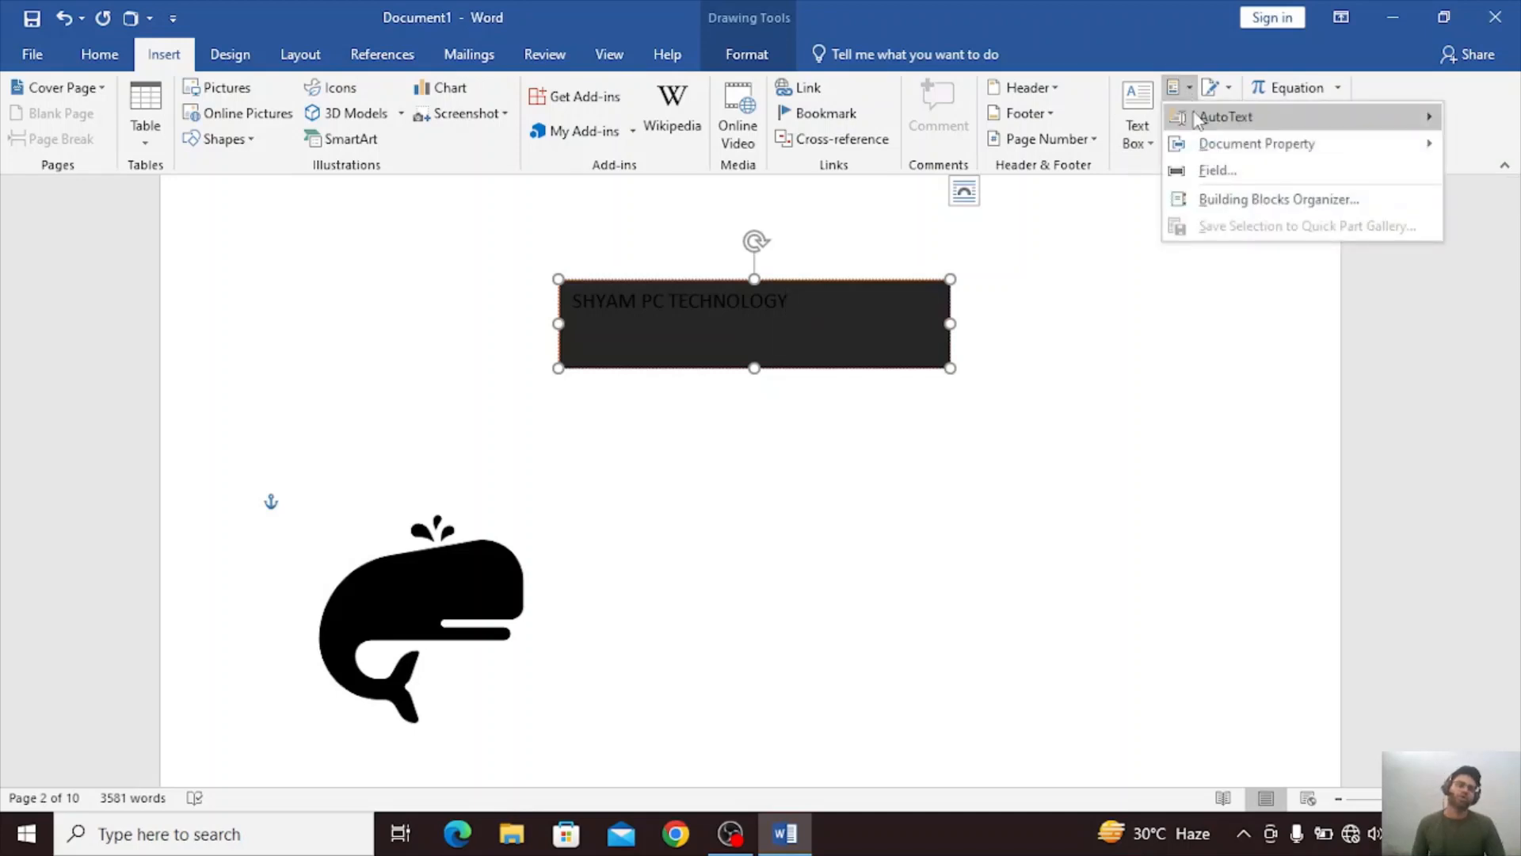
left_click(1178, 359)
scroll(1178, 359, "down", 3)
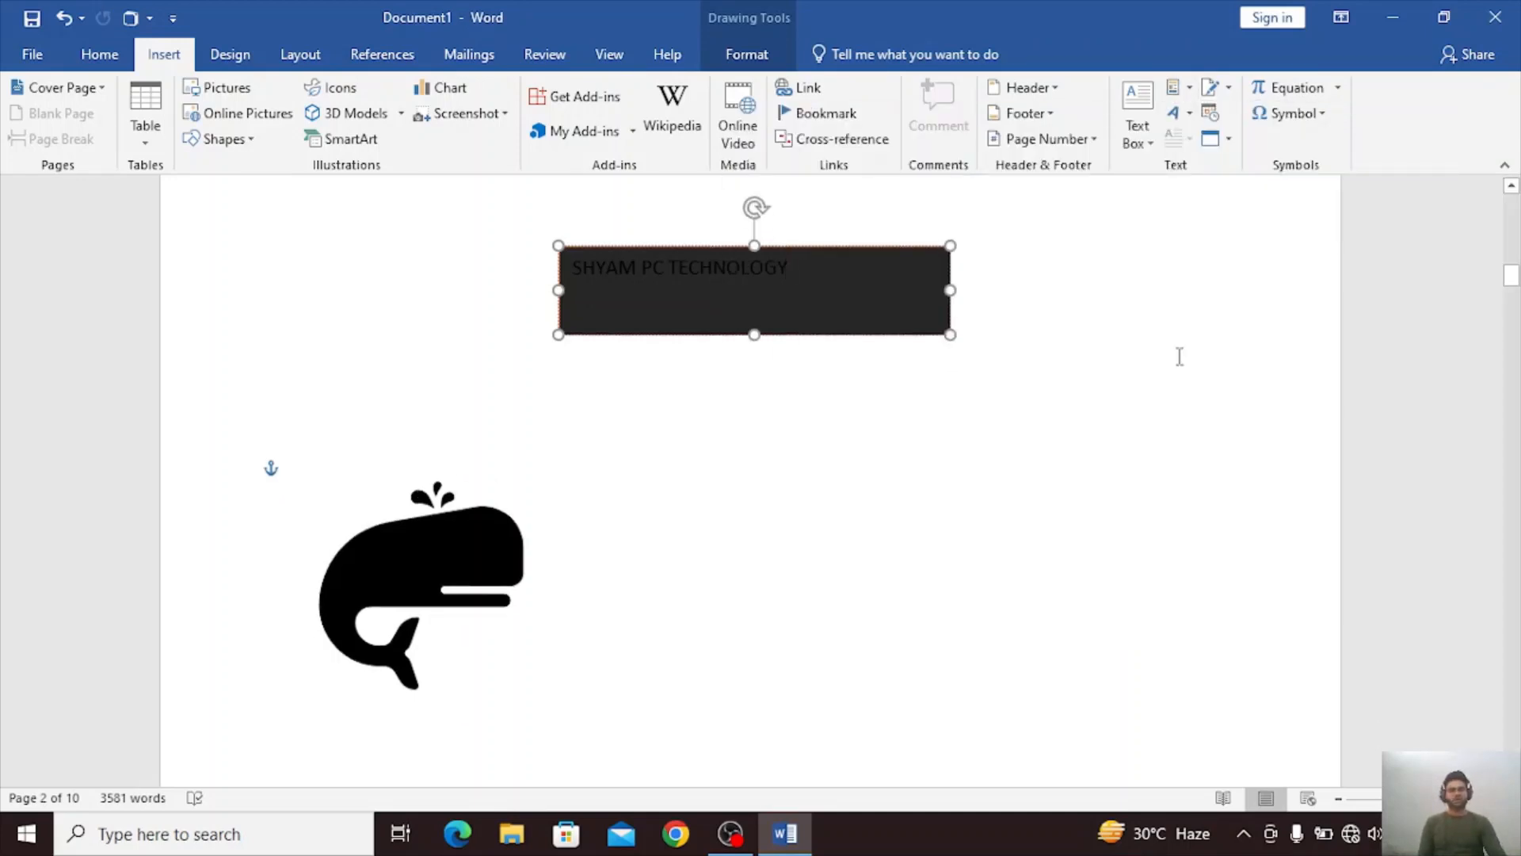
left_click(1157, 359)
Save the "Themes and styles" paragraph under the CPU heading on page 1 to the AutoText gallery with the name CPU.
scroll(1157, 359, "up", 15)
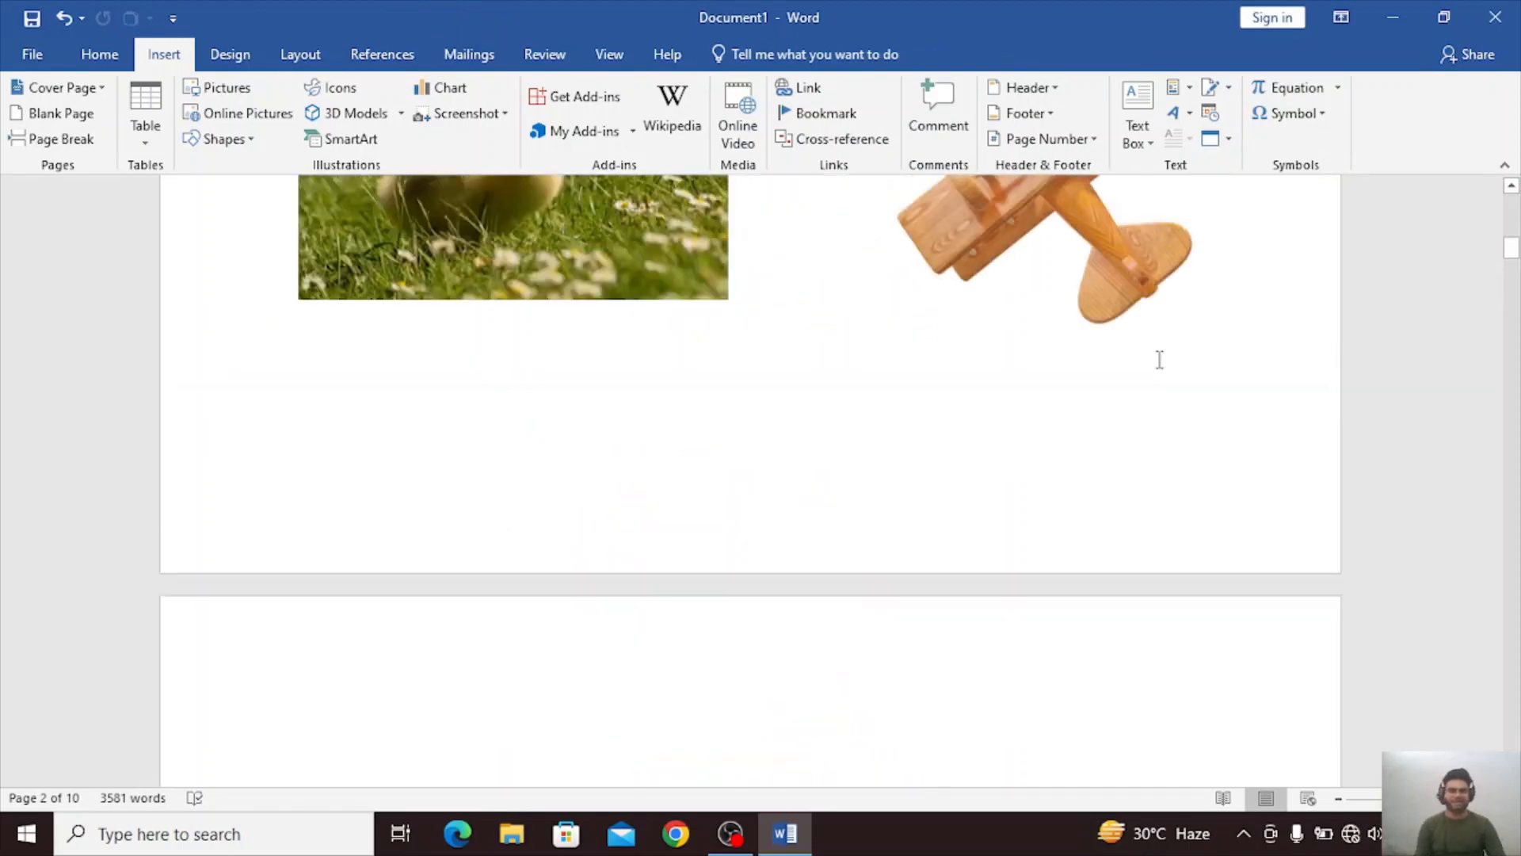
scroll(1160, 359, "down", 2)
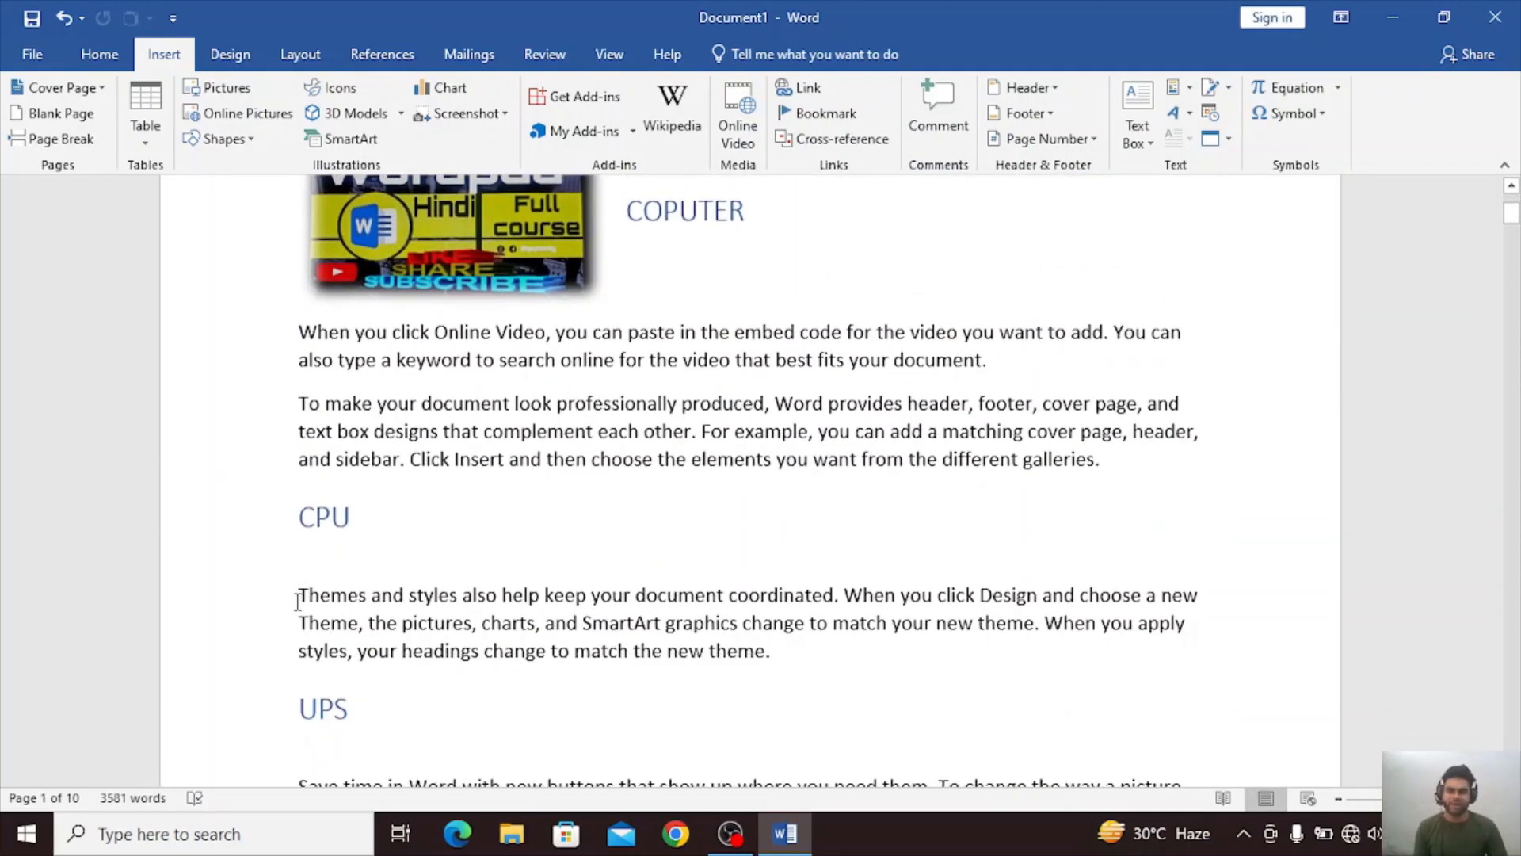
left_click_drag(351, 599, 801, 678)
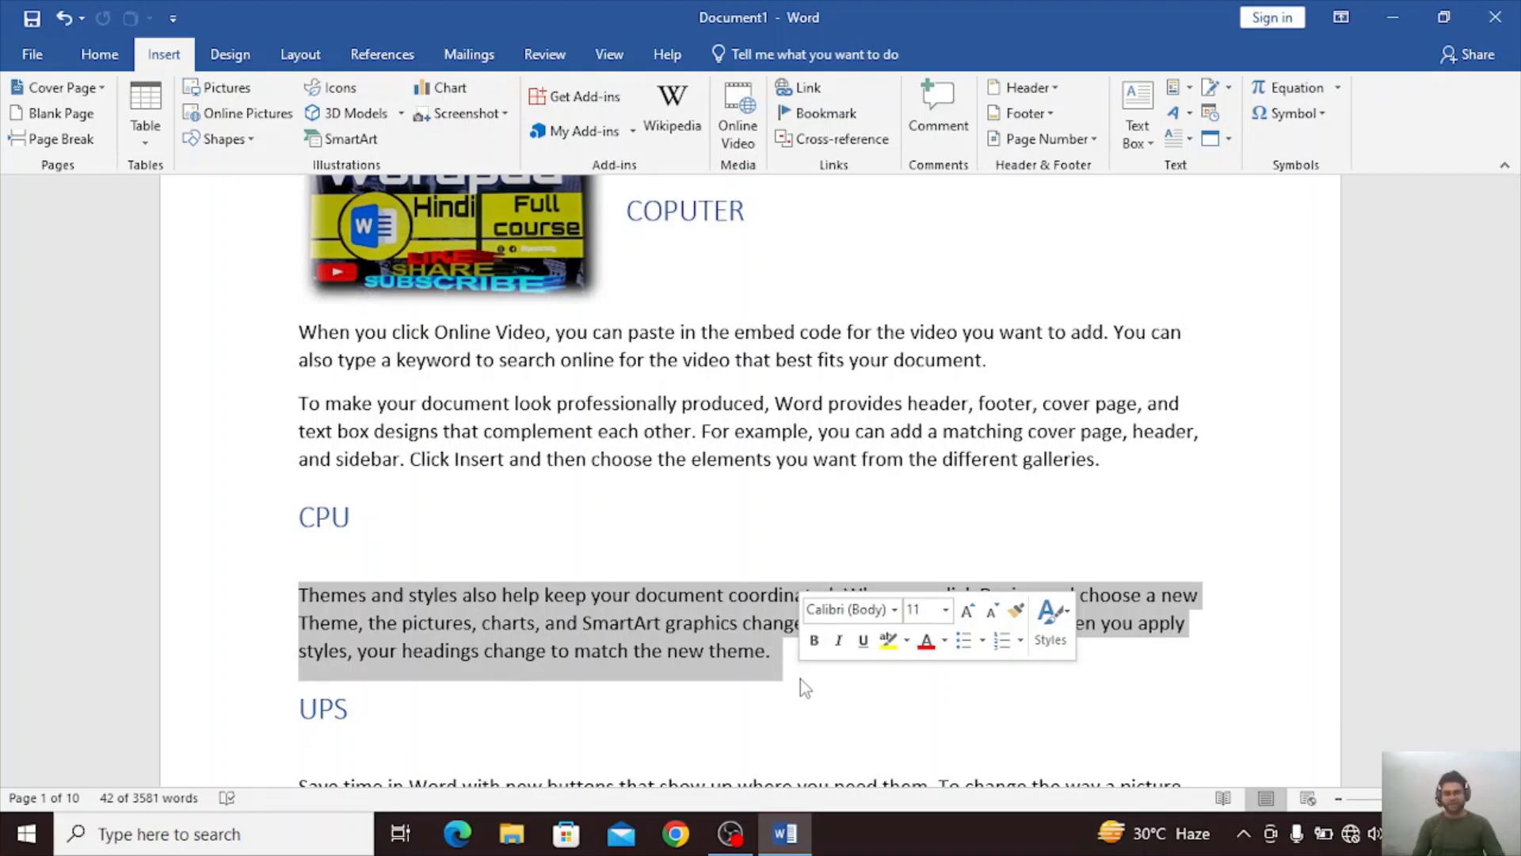
left_click(1173, 87)
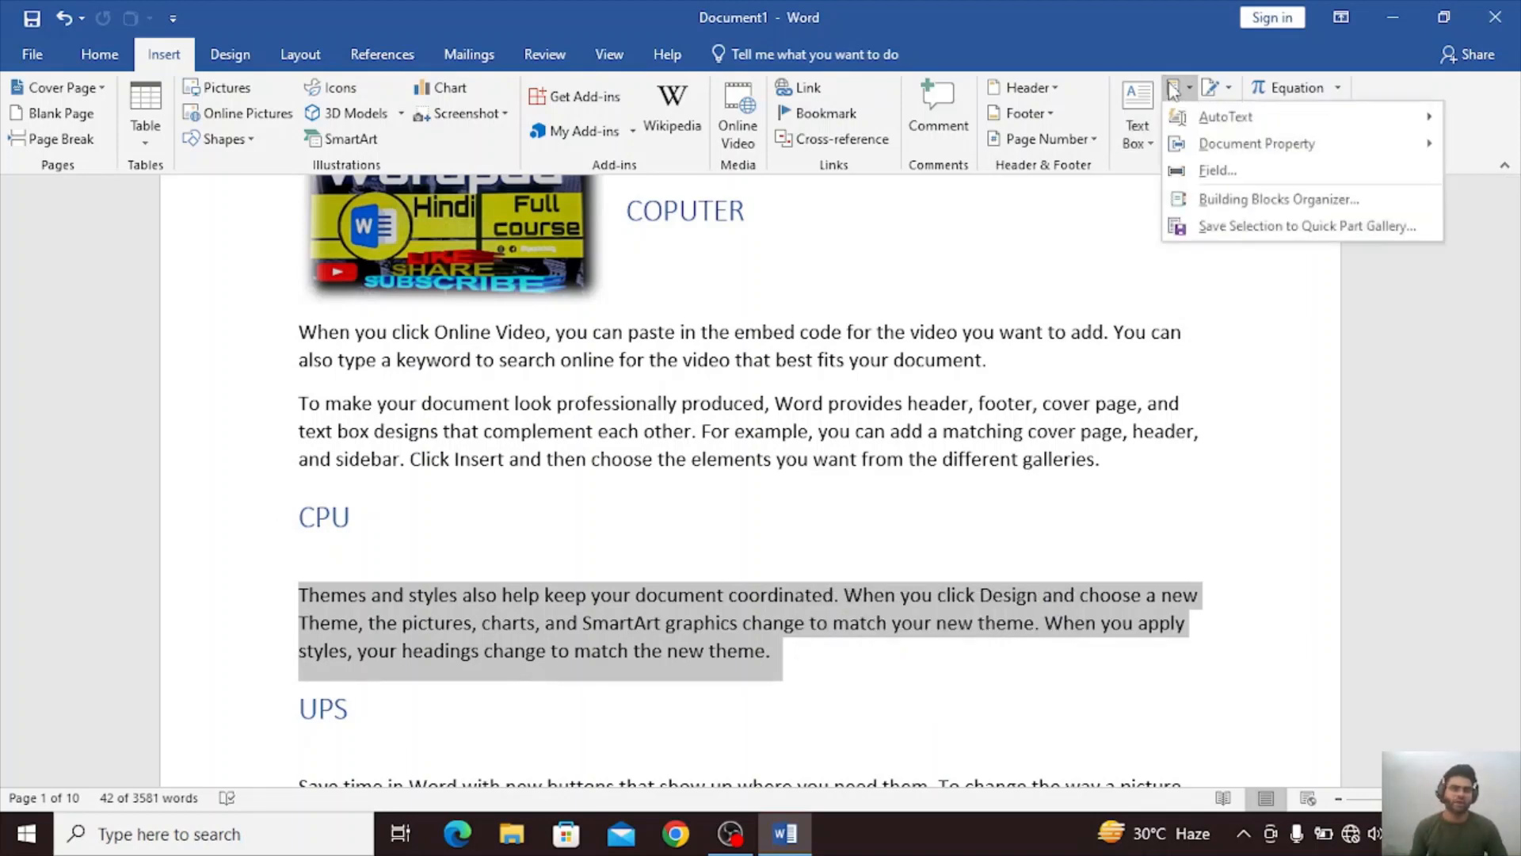
mouse_move(1181, 117)
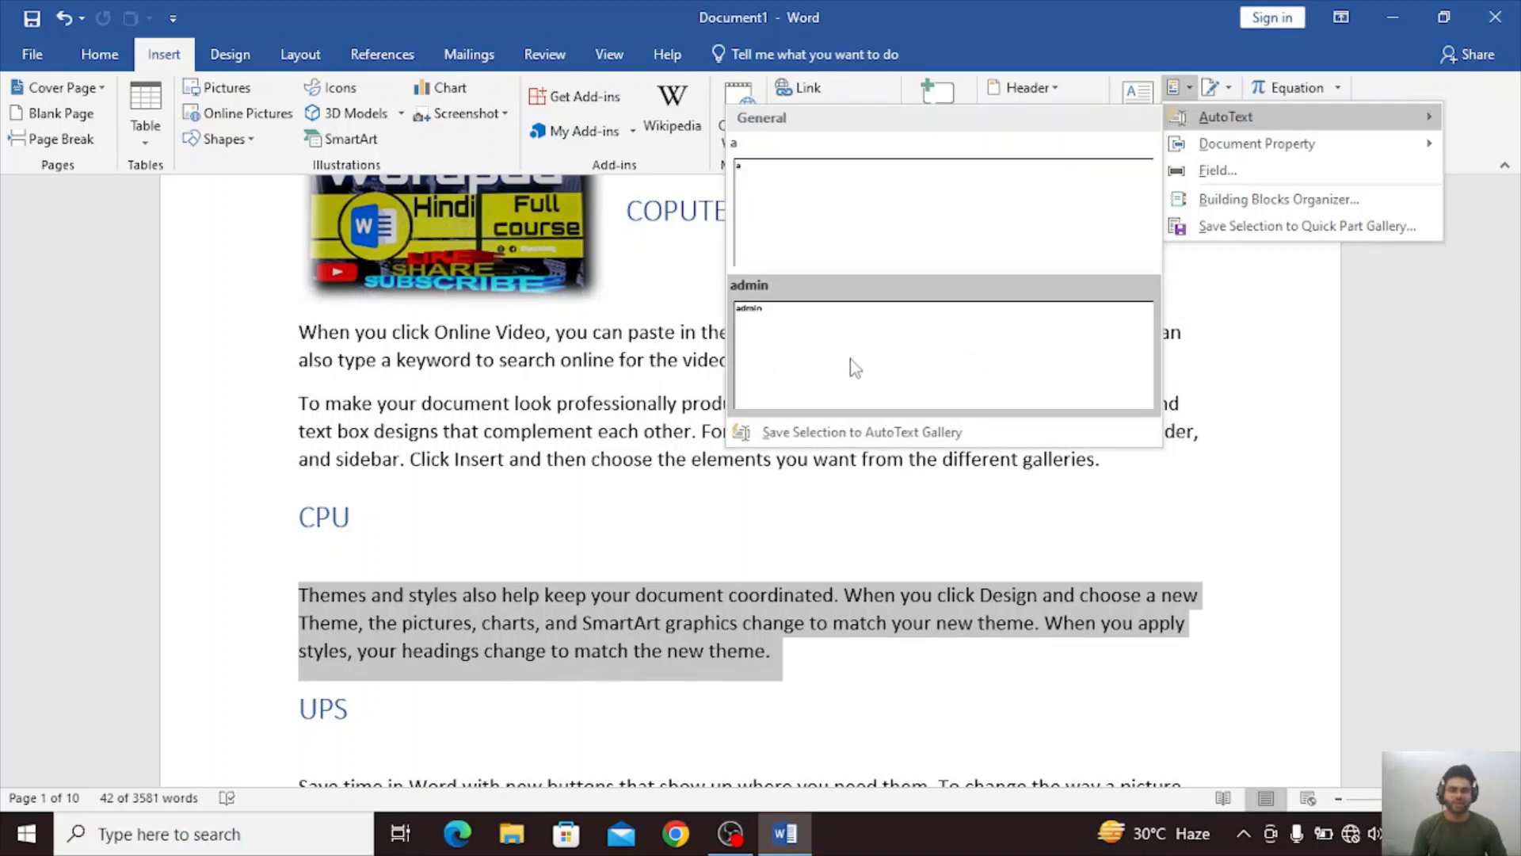
left_click(842, 432)
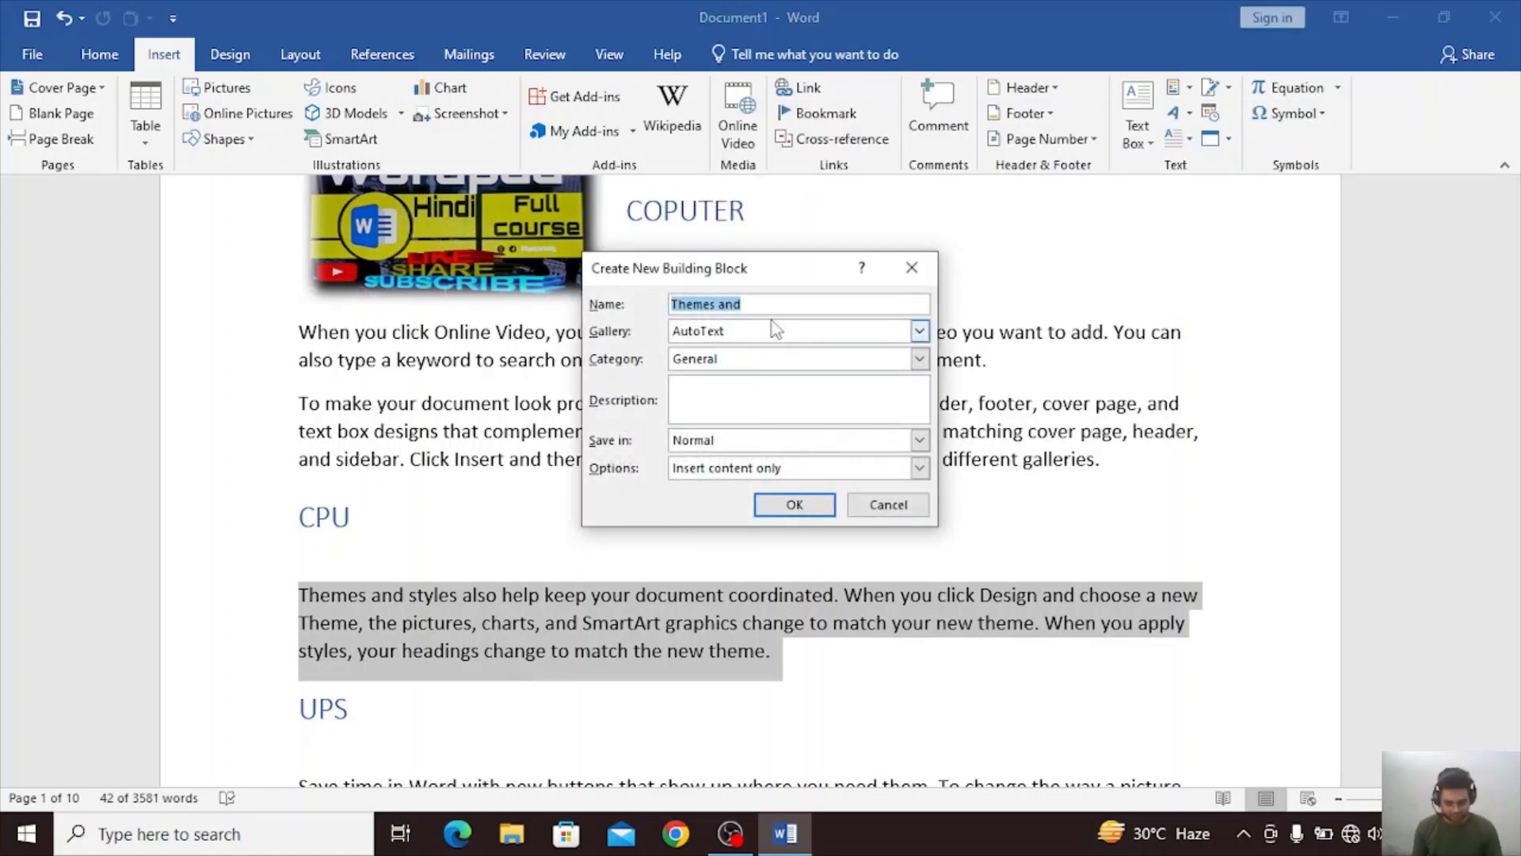
key("BackSpace")
type("C")
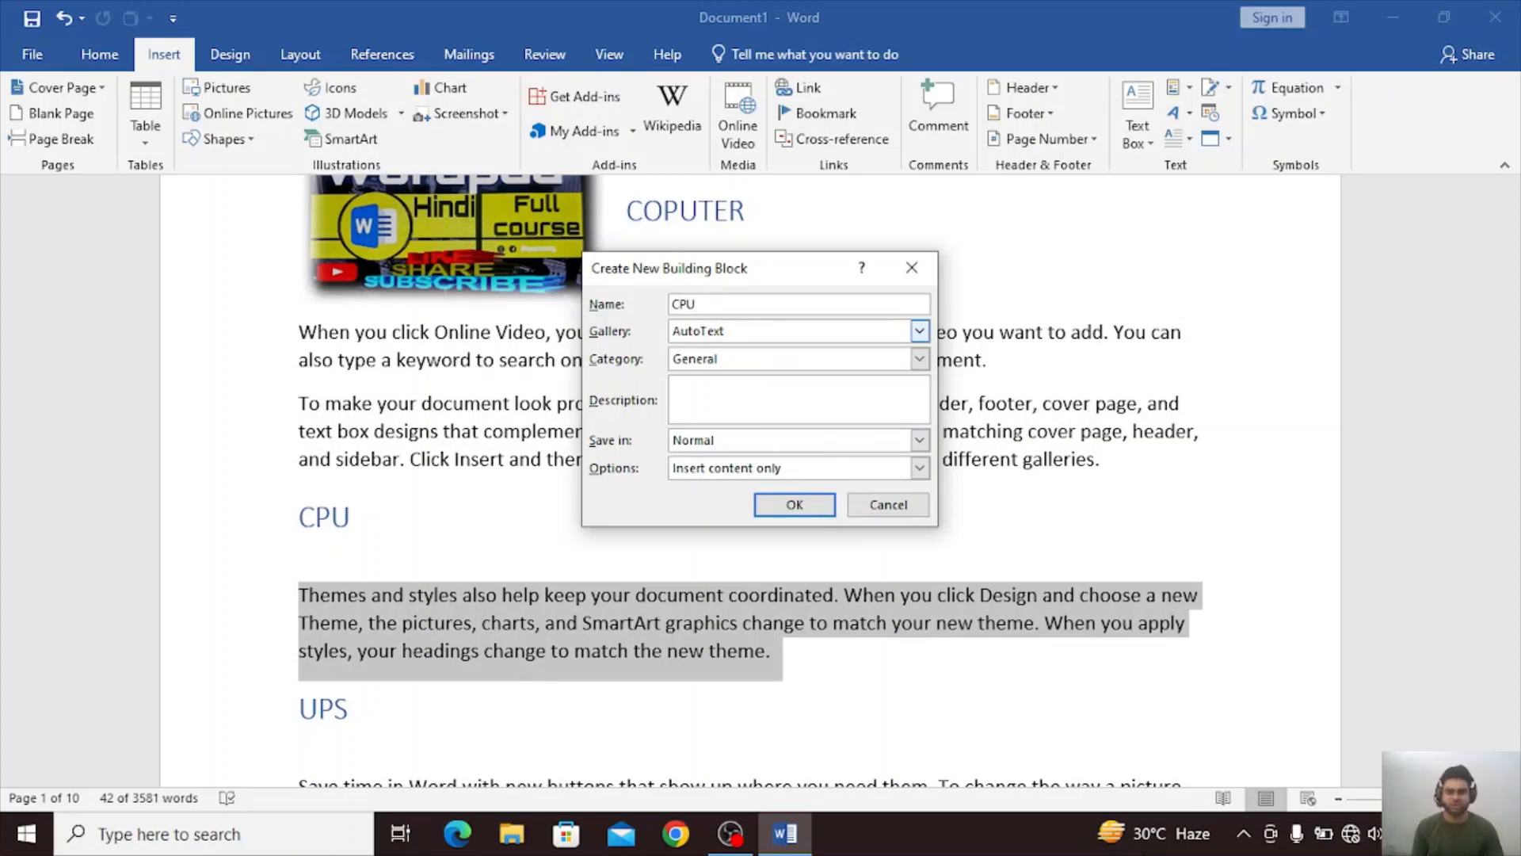
type("PU")
left_click(795, 505)
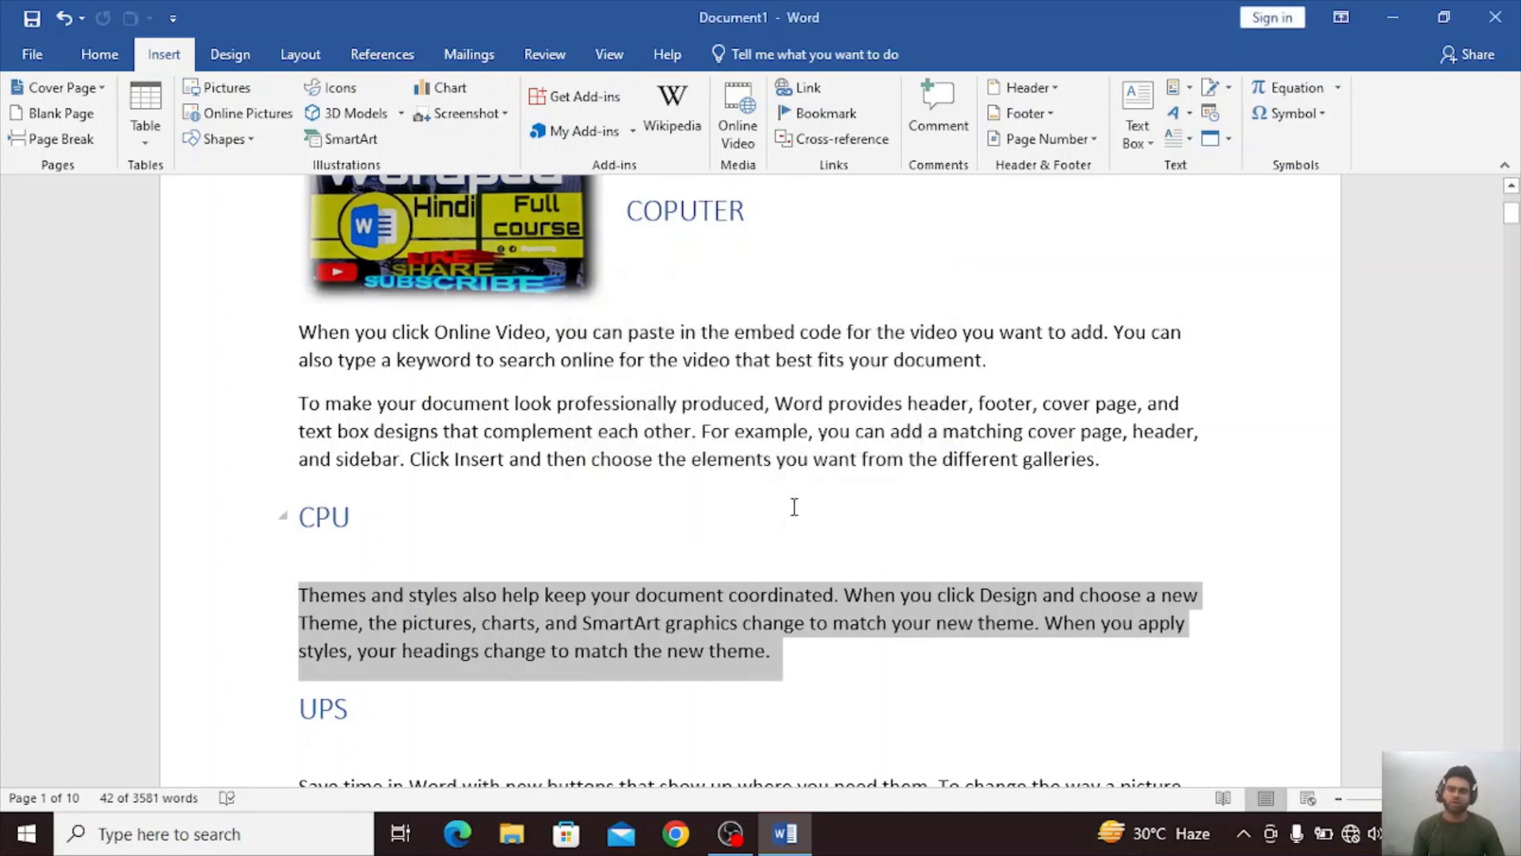
Enter the filler lines "VKJH NFDXOIGH 0FDS" and "JKFDXL" below the whale icon on page 2.
scroll(795, 507, "down", 15)
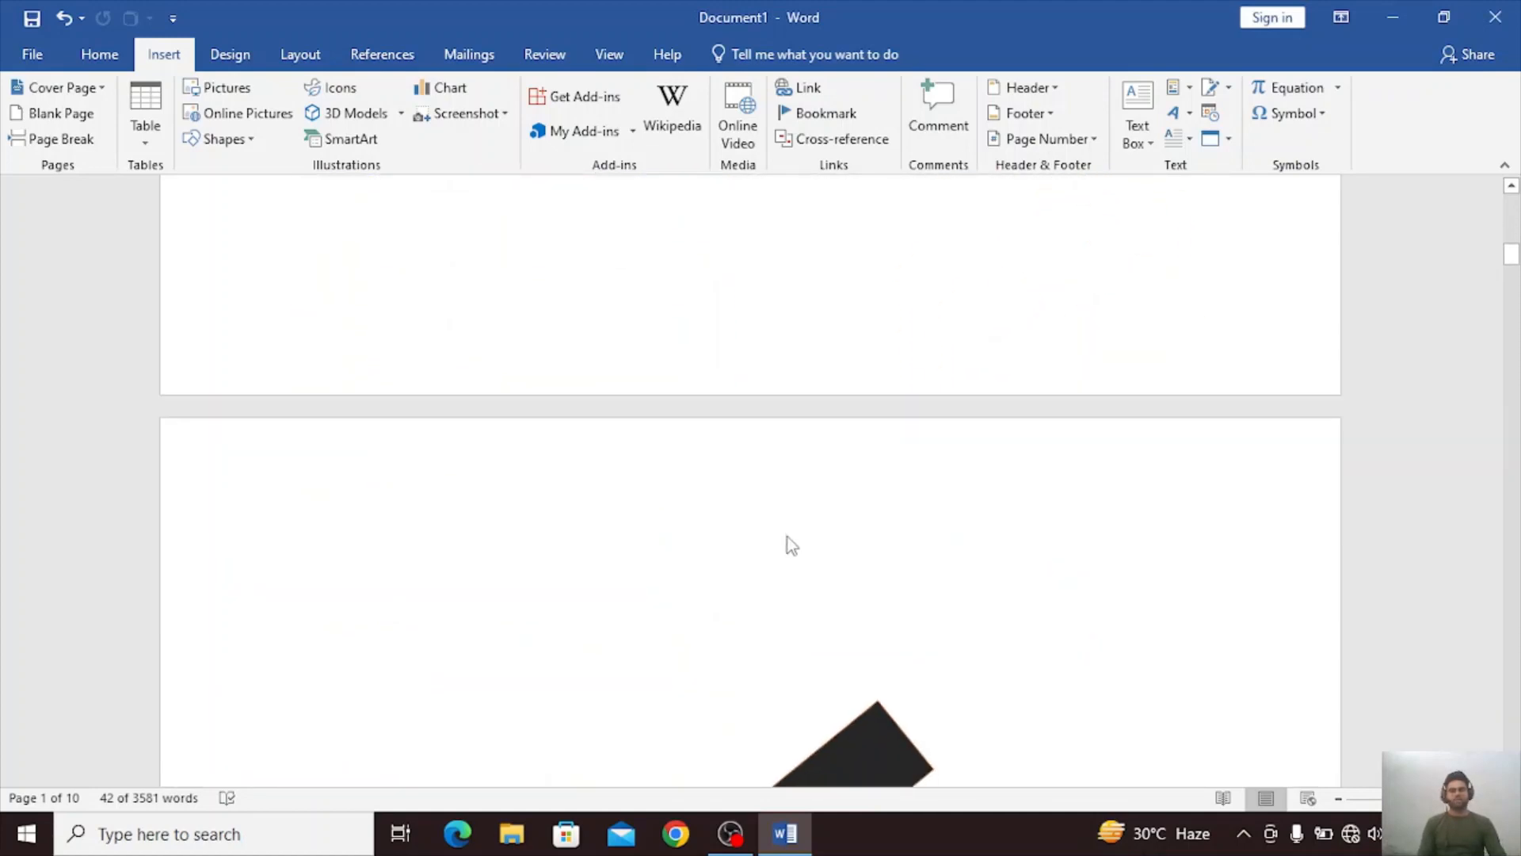
scroll(788, 536, "down", 8)
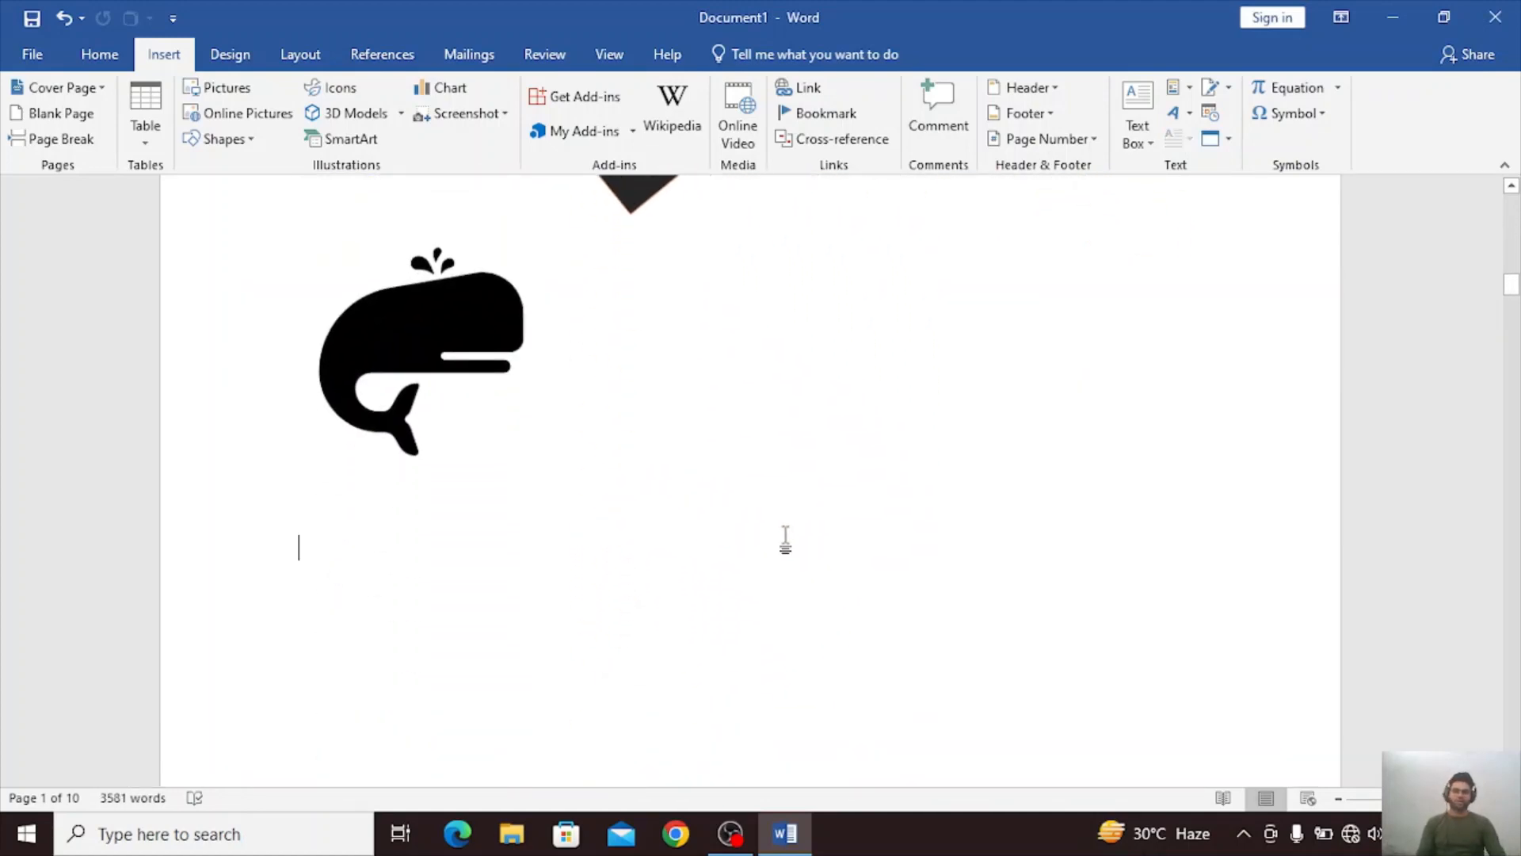
left_click(785, 539)
type("VKJH NFDXOIGH 0FDS")
key("Return")
type("JKFDXL")
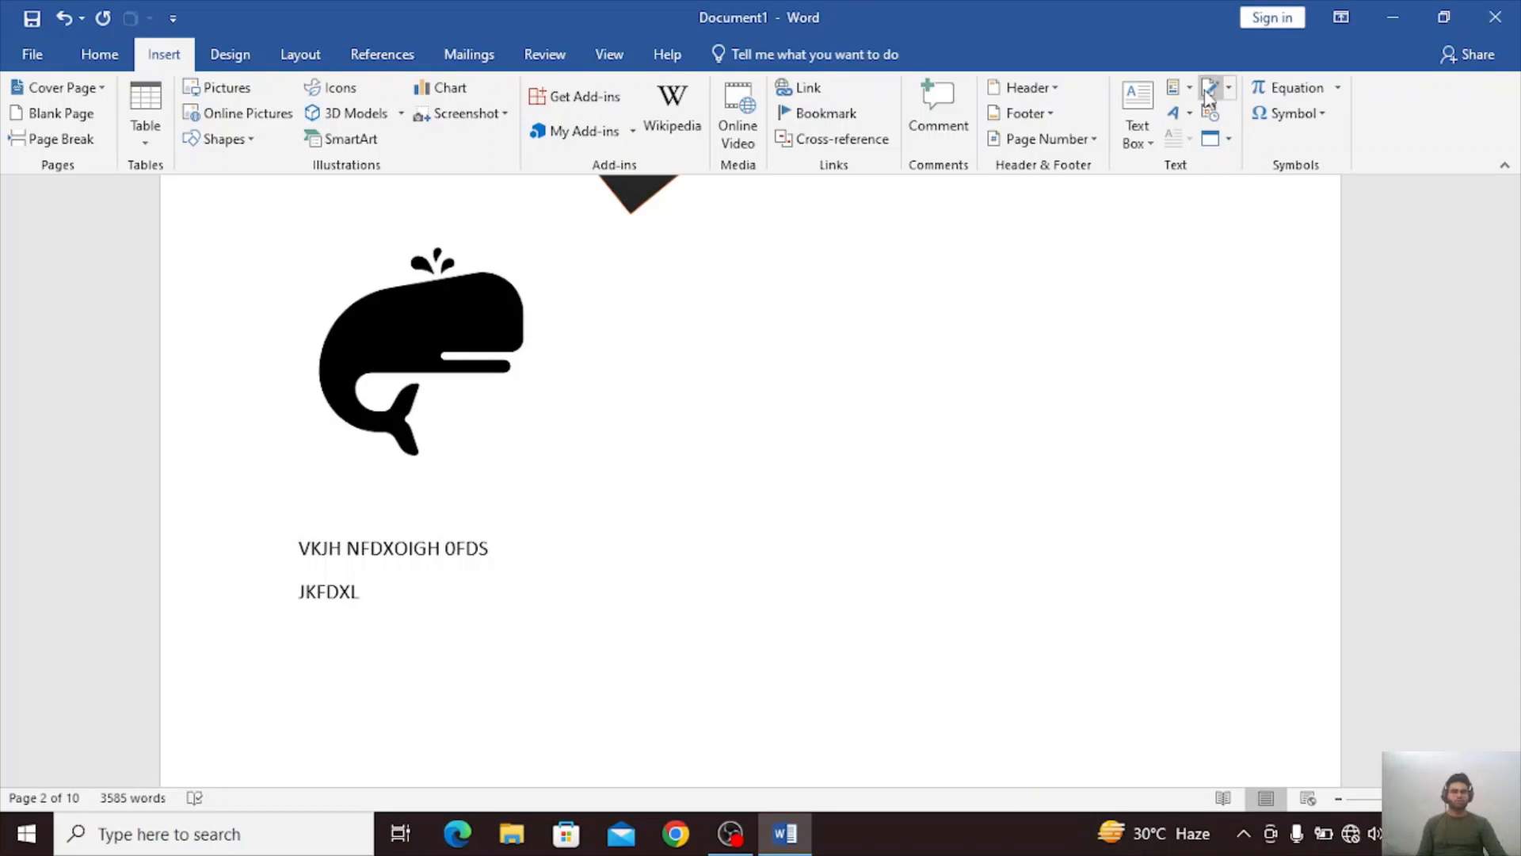
Insert the saved CPU AutoText entry below the filler lines on page 2.
left_click(1177, 89)
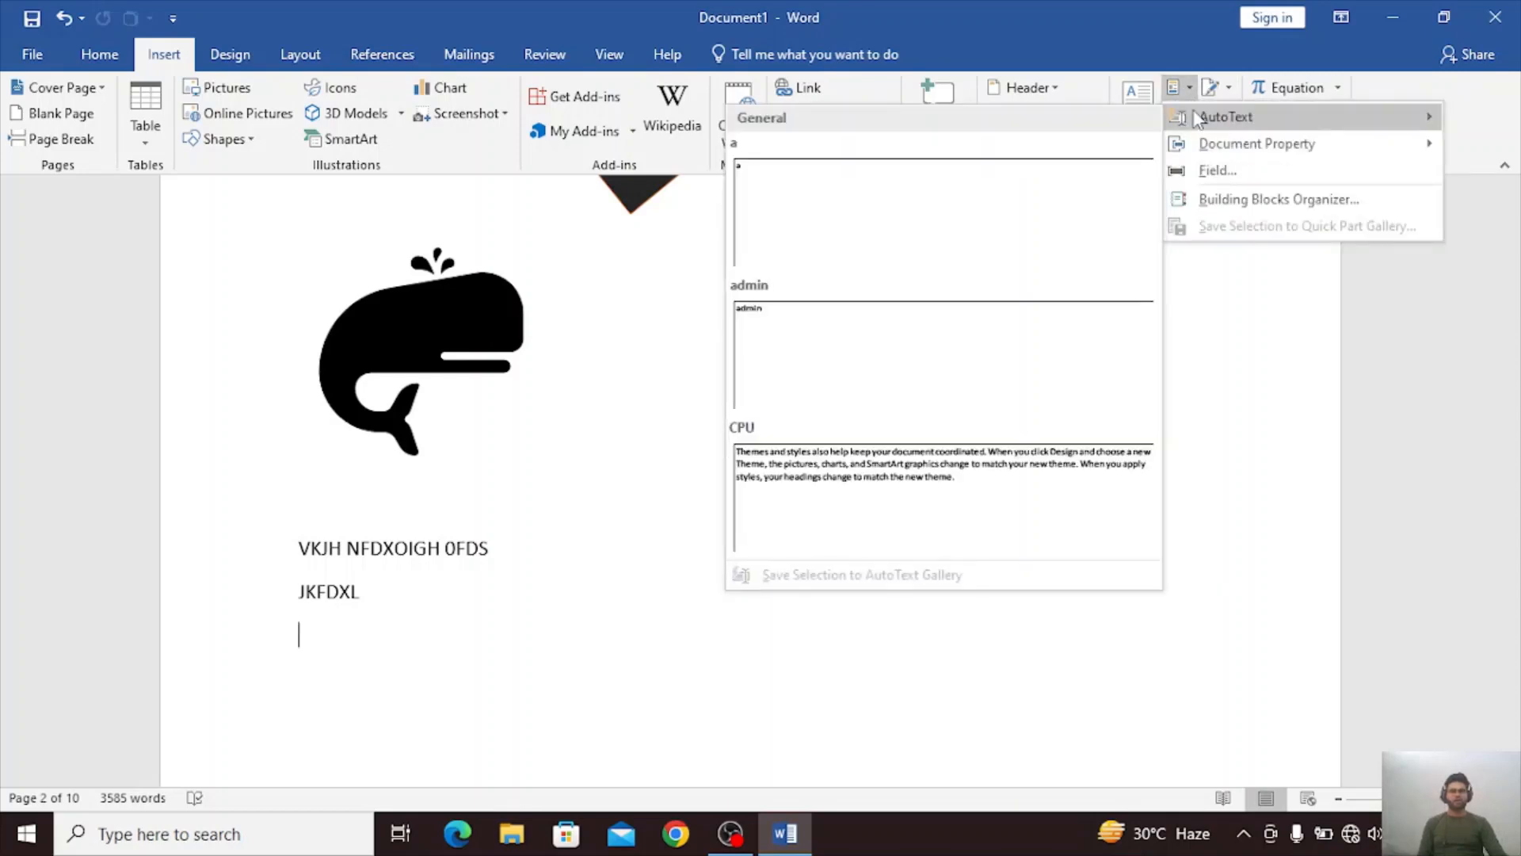
left_click(907, 480)
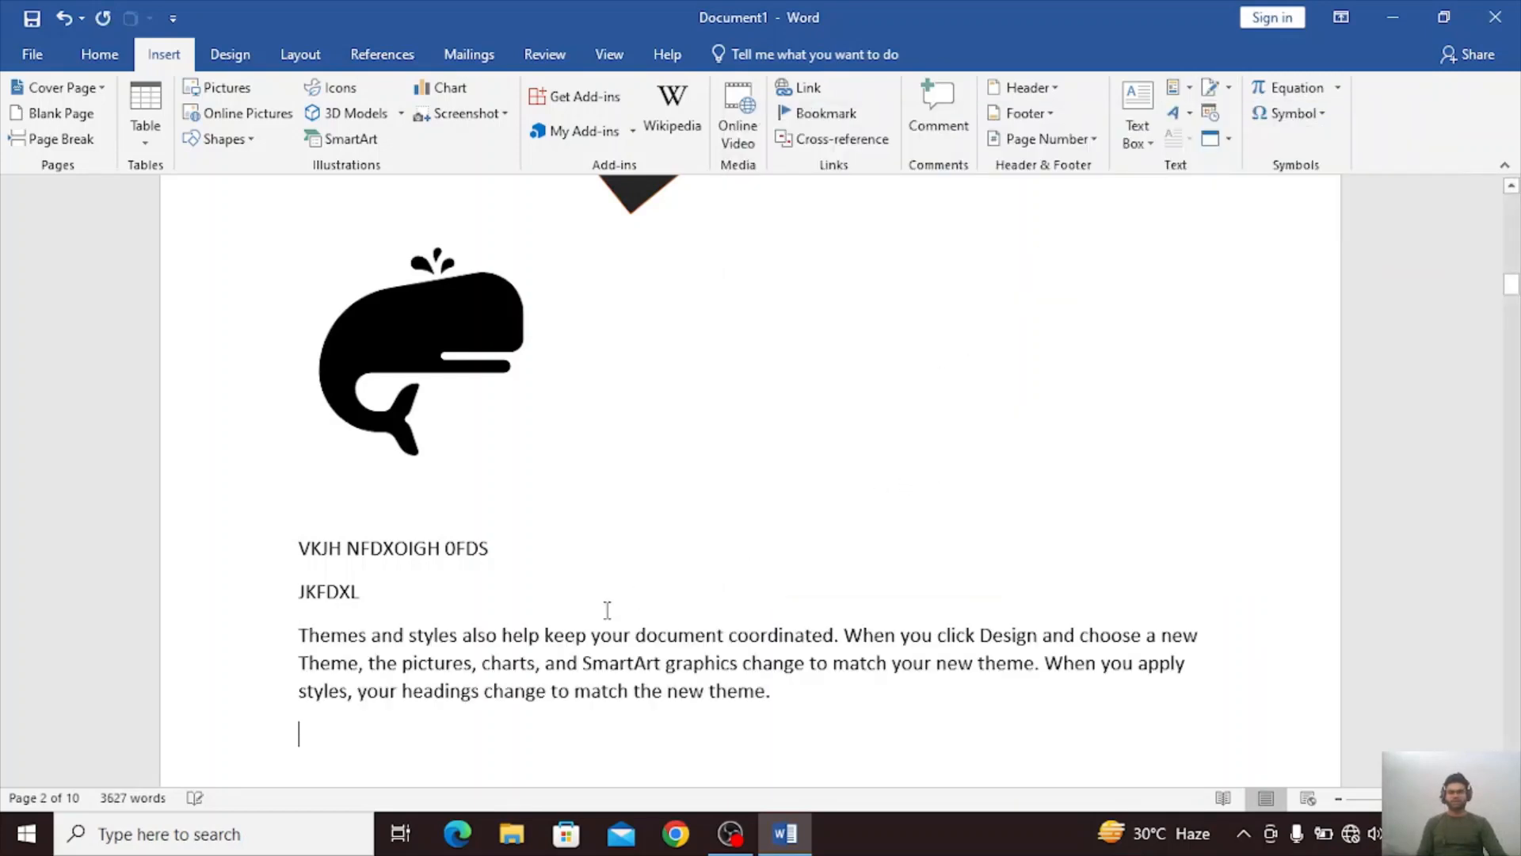
scroll(606, 612, "down", 1)
scroll(606, 612, "down", 1)
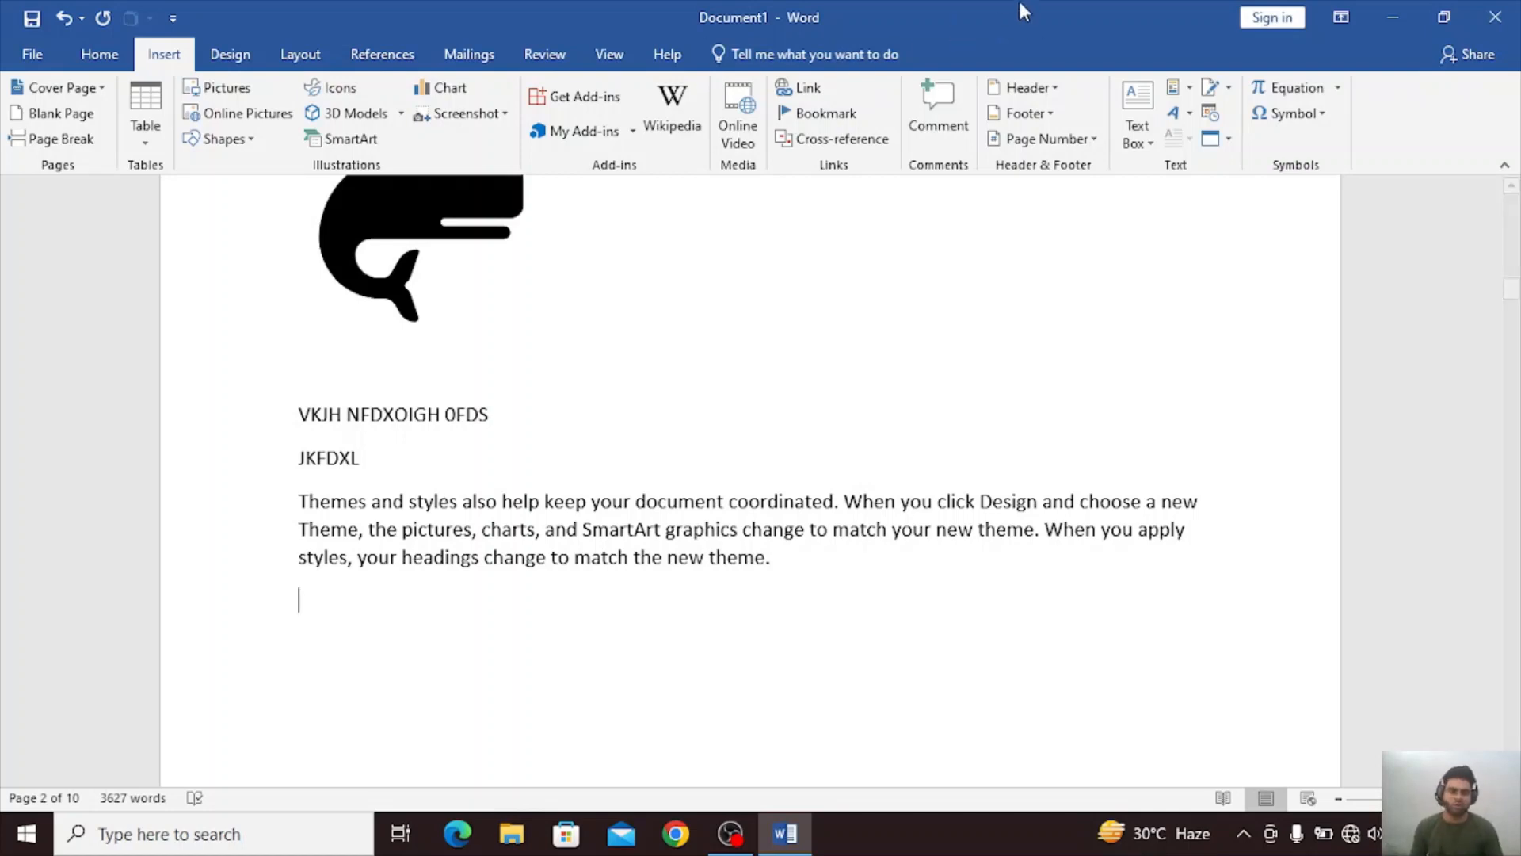
Insert the CPU AutoText entry two more times below the first inserted paragraph.
left_click(1176, 88)
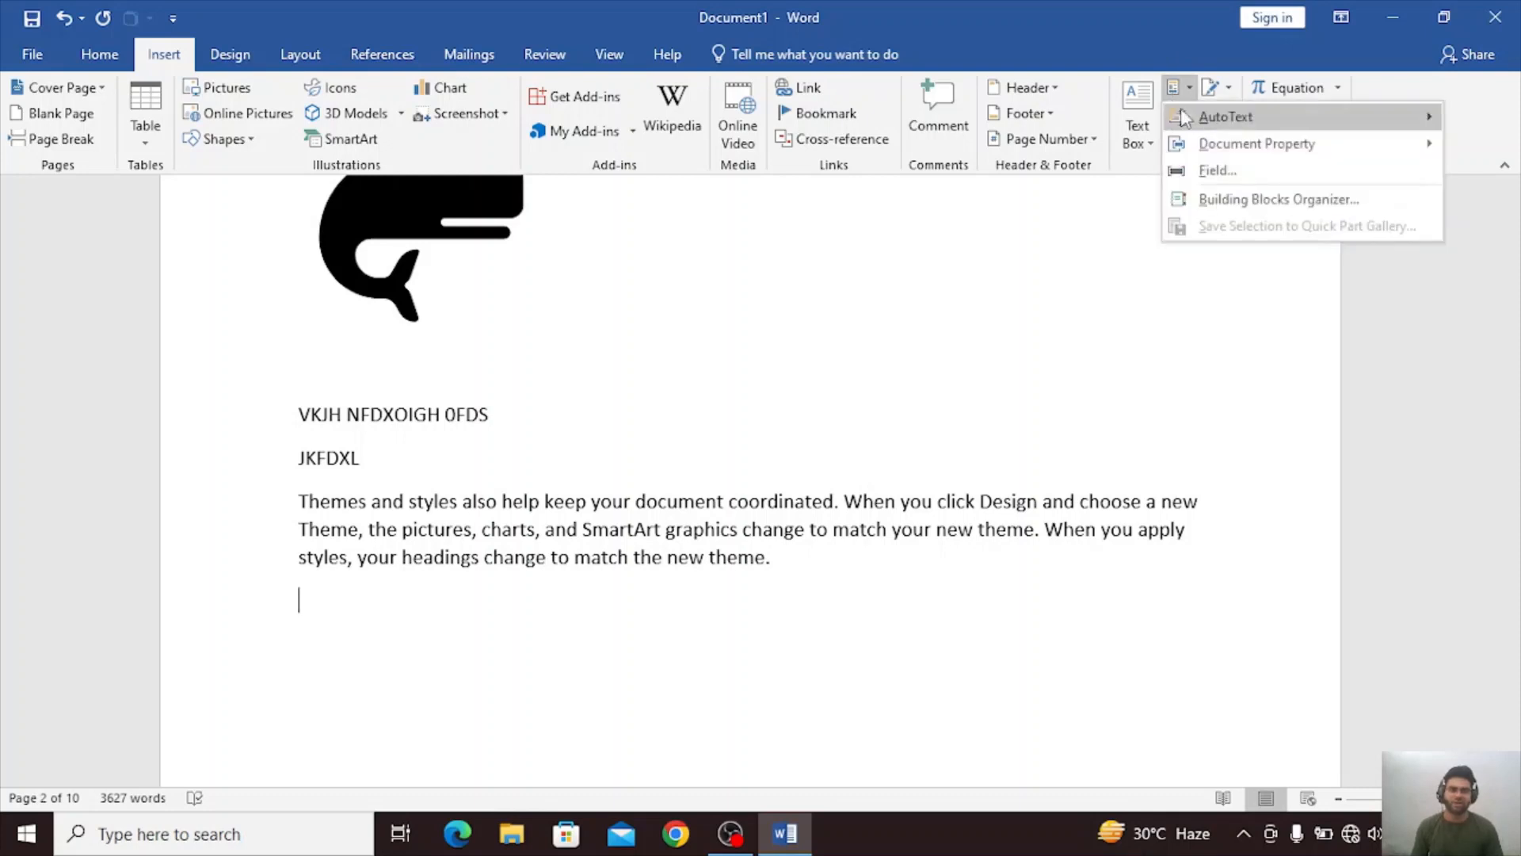
mouse_move(1182, 113)
left_click(868, 453)
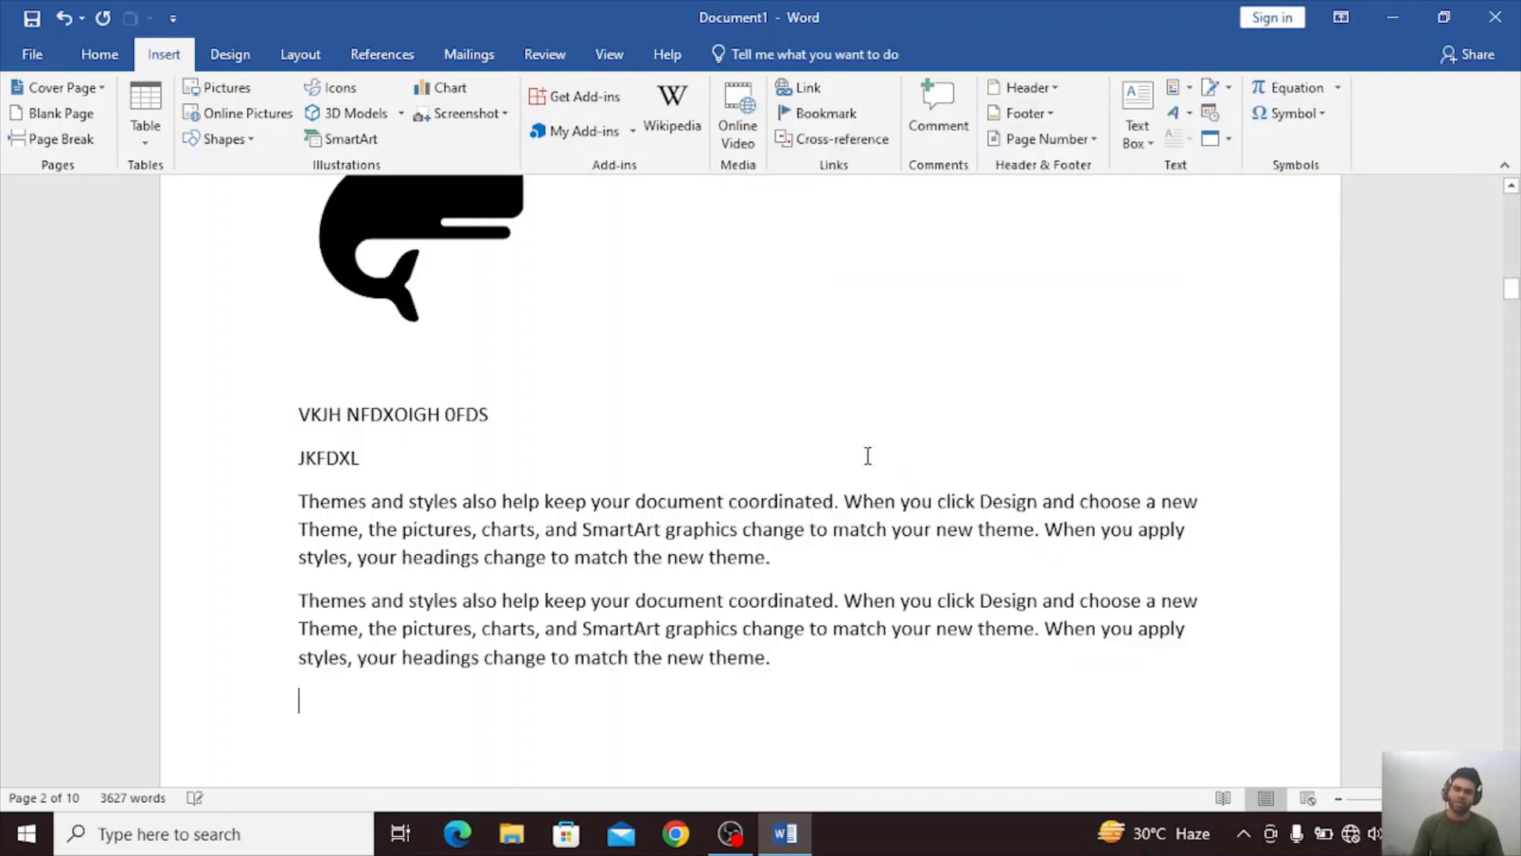
left_click(1176, 88)
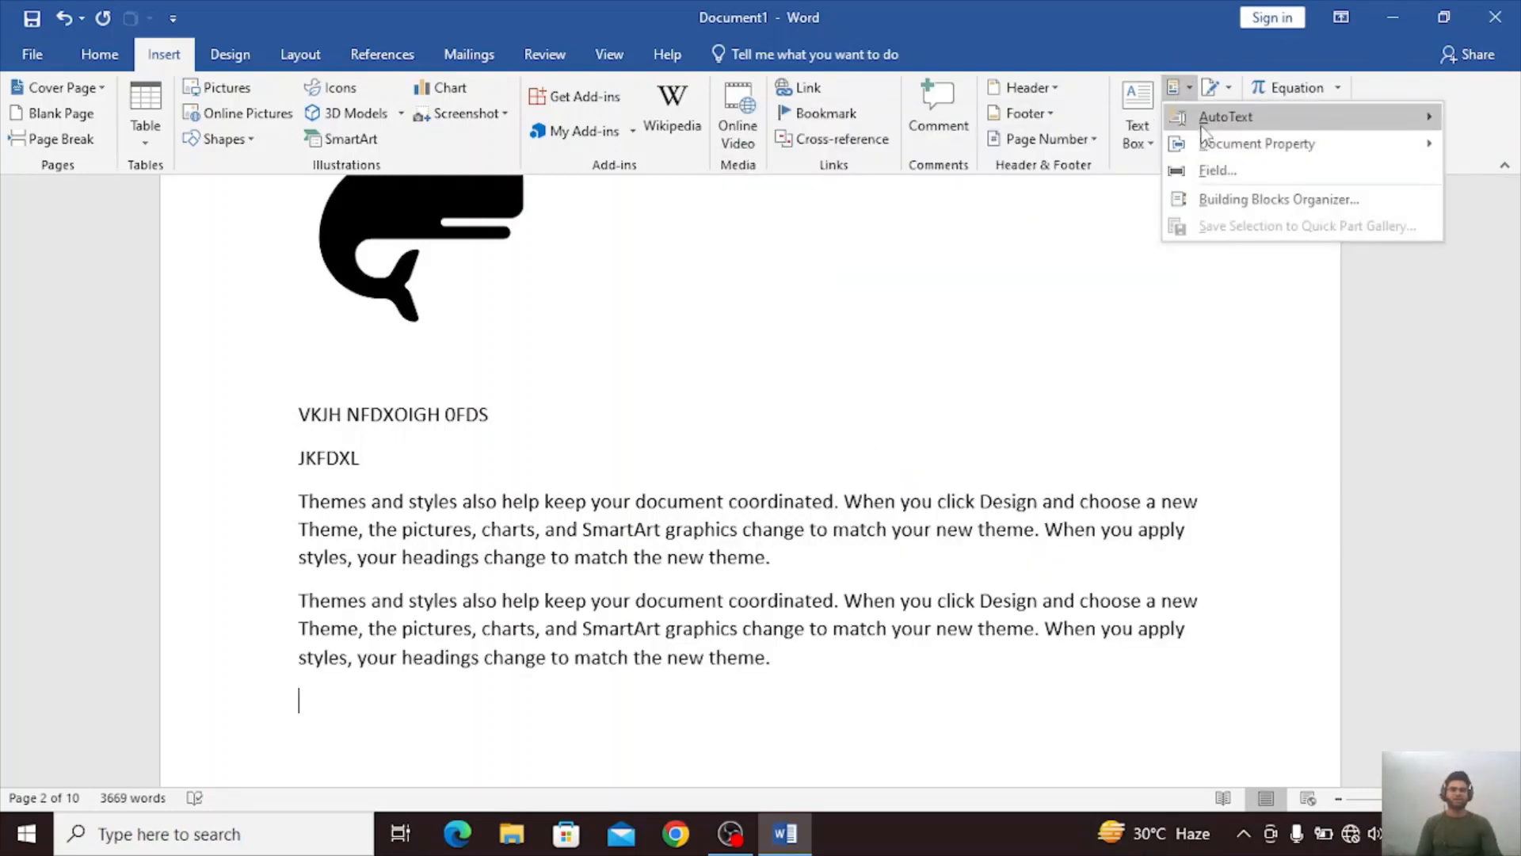
mouse_move(1202, 127)
left_click(944, 517)
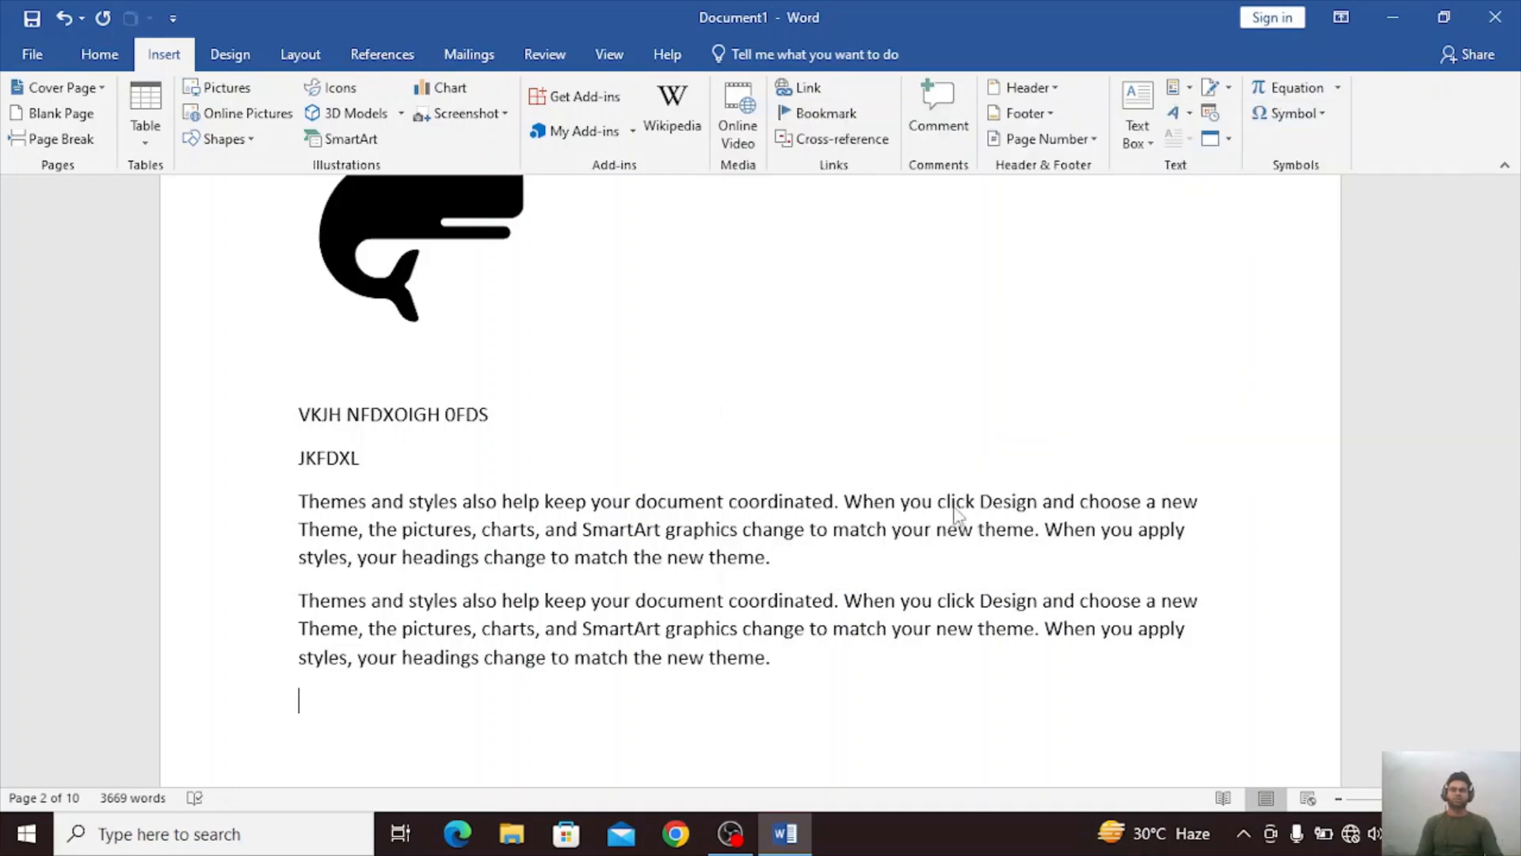
Examine the placement and management options offered for the CPU AutoText entry, then close them without choosing one.
left_click(1176, 88)
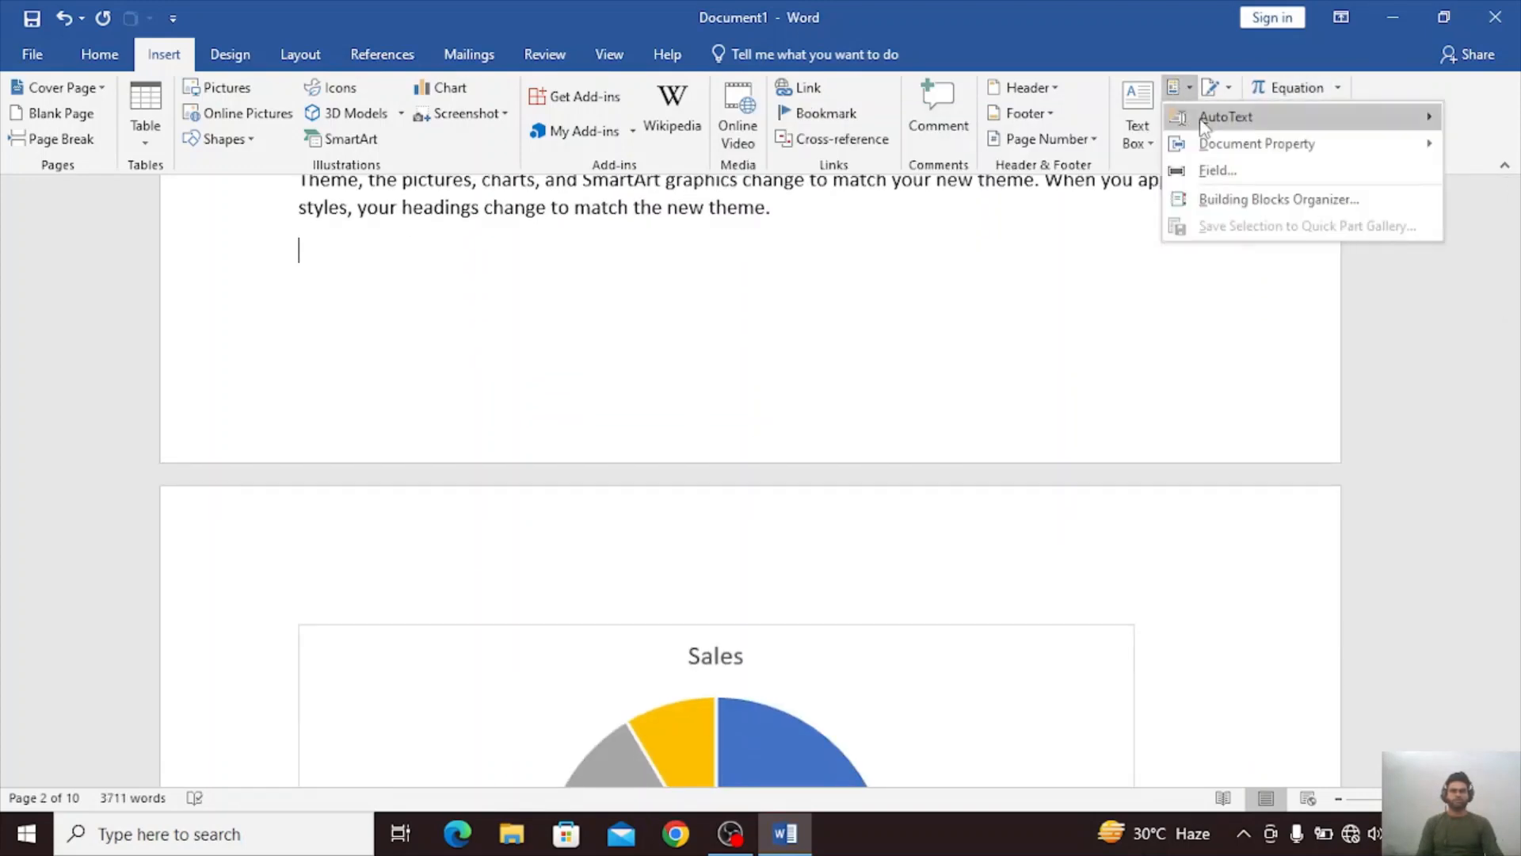
mouse_move(1202, 123)
right_click(832, 519)
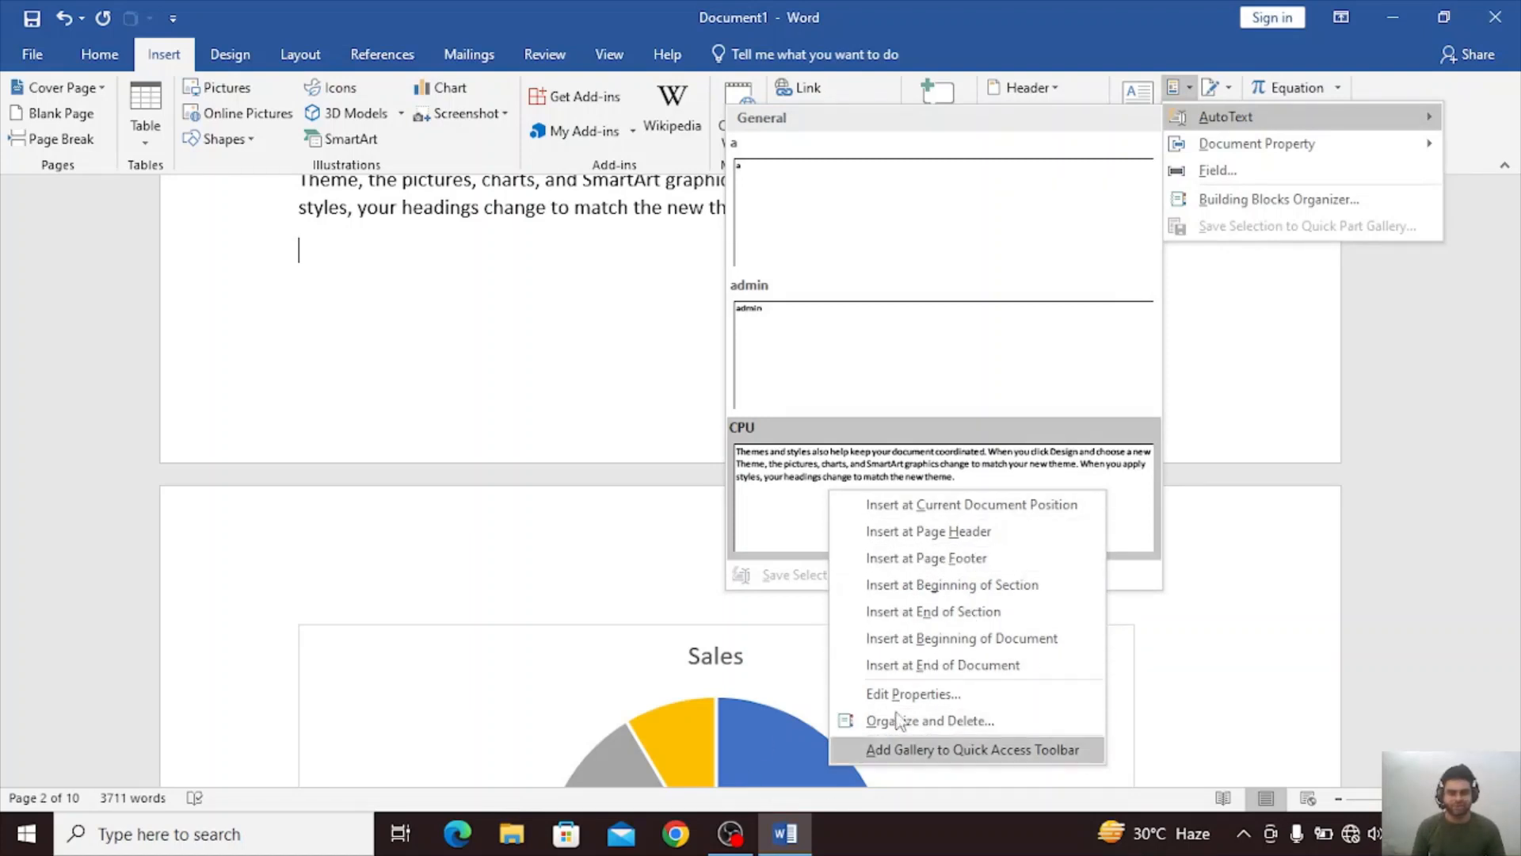
left_click(350, 383)
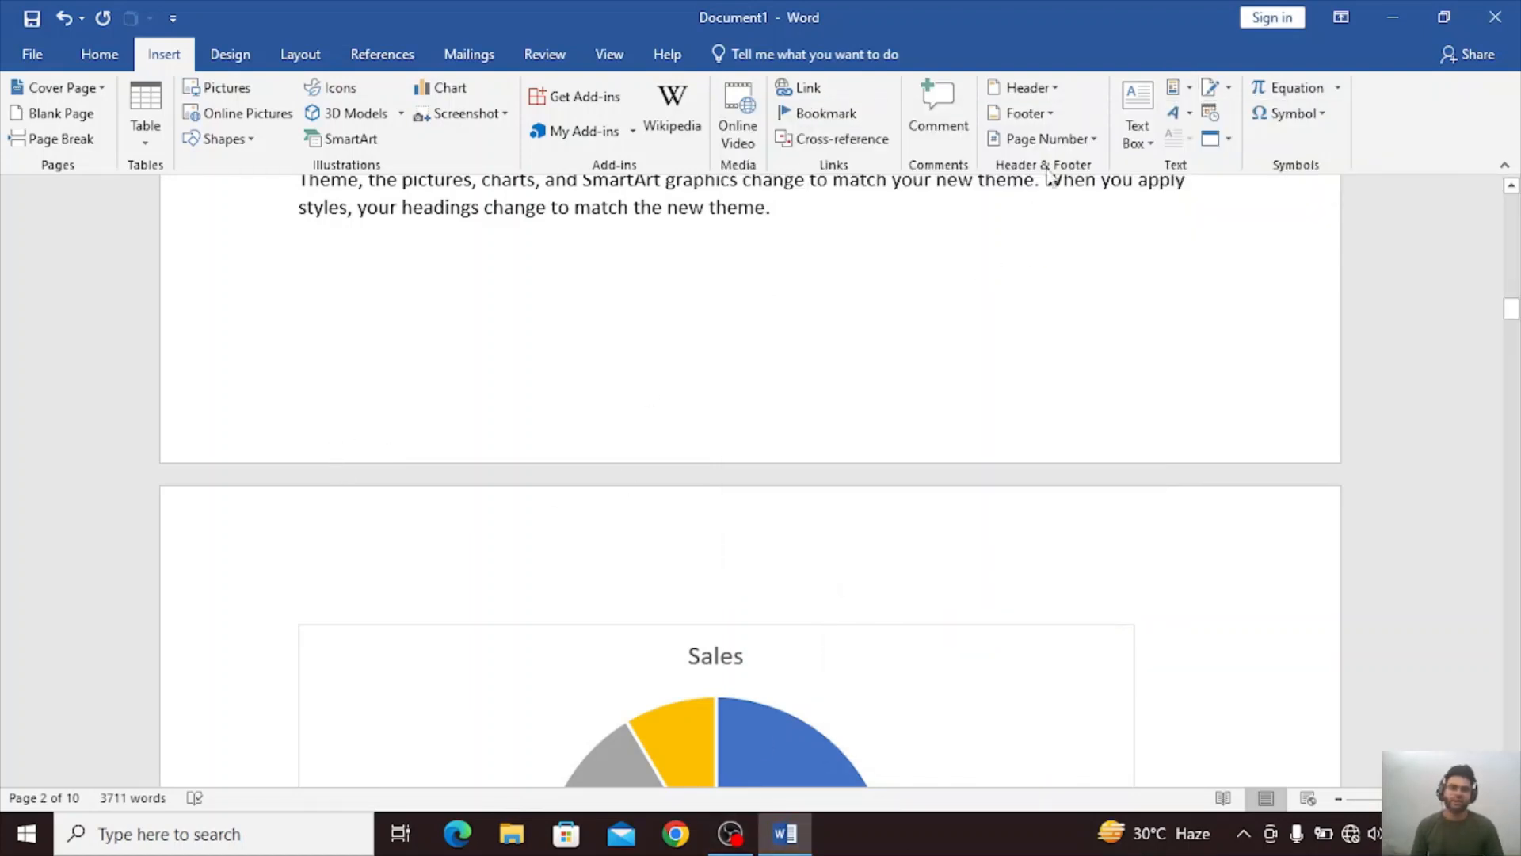
left_click(1173, 89)
mouse_move(1193, 150)
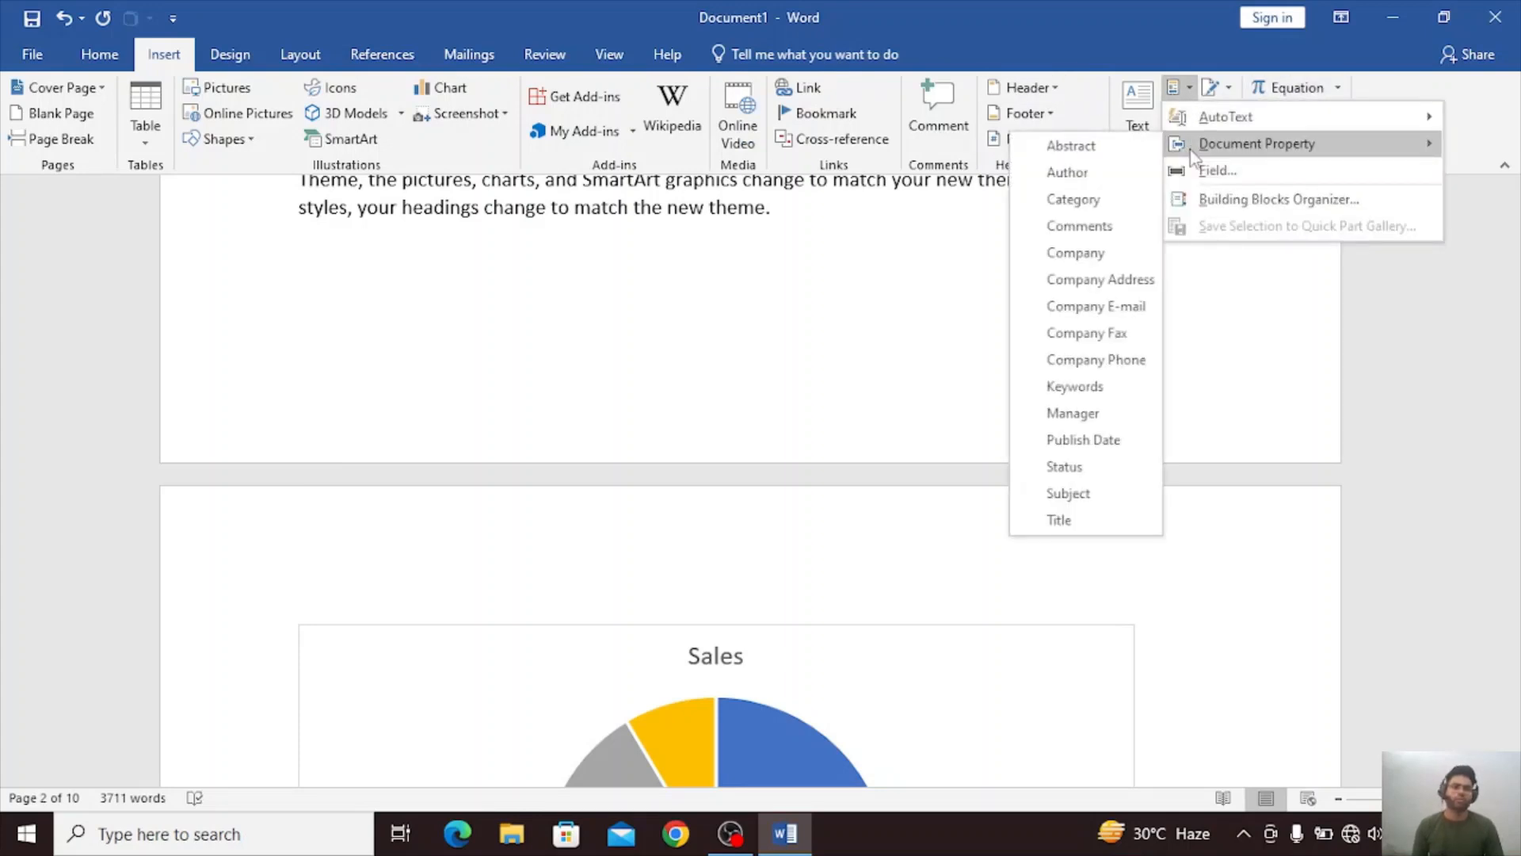
left_click(519, 366)
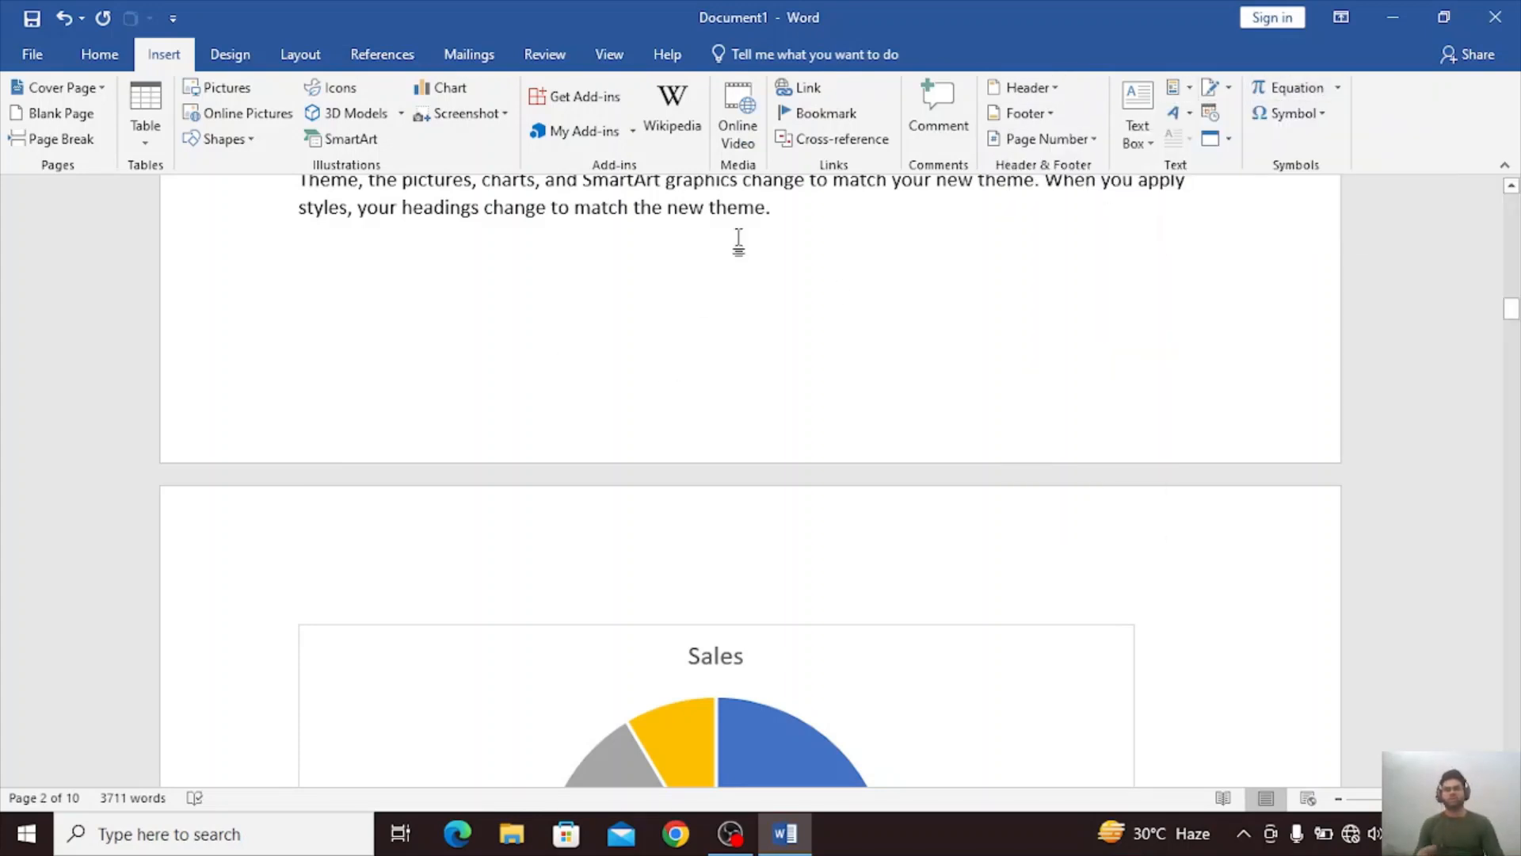
left_click(1179, 87)
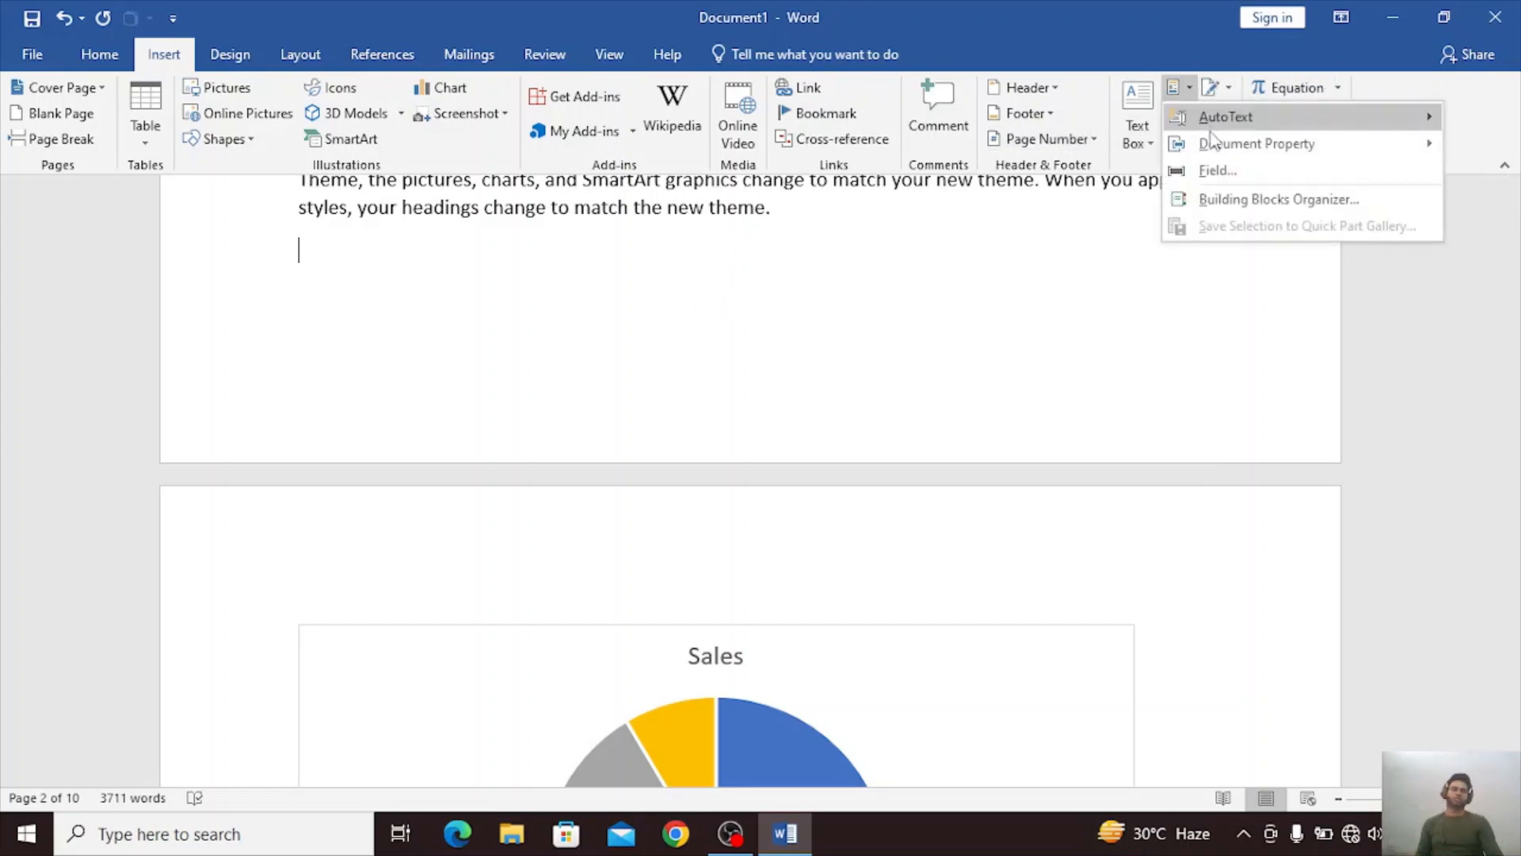
mouse_move(1210, 135)
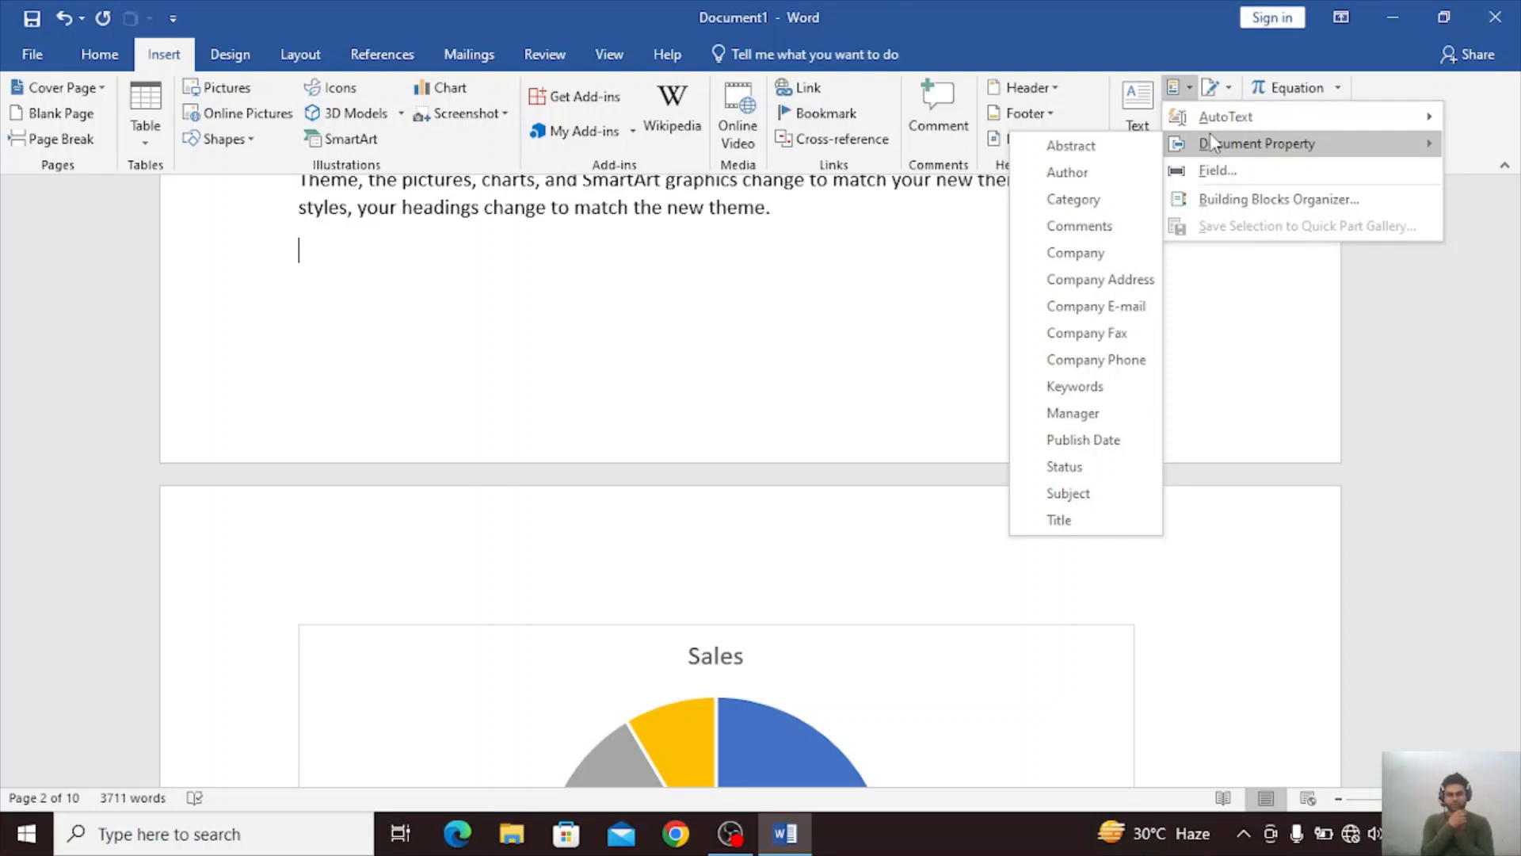
left_click(1101, 181)
key("BackSpace")
key("BackSpace")
key("BackSpace")
key("BackSpace")
key("BackSpace")
key("BackSpace")
key("BackSpace")
key("BackSpace")
key("BackSpace")
key("BackSpace")
key("BackSpace")
key("BackSpace")
key("BackSpace")
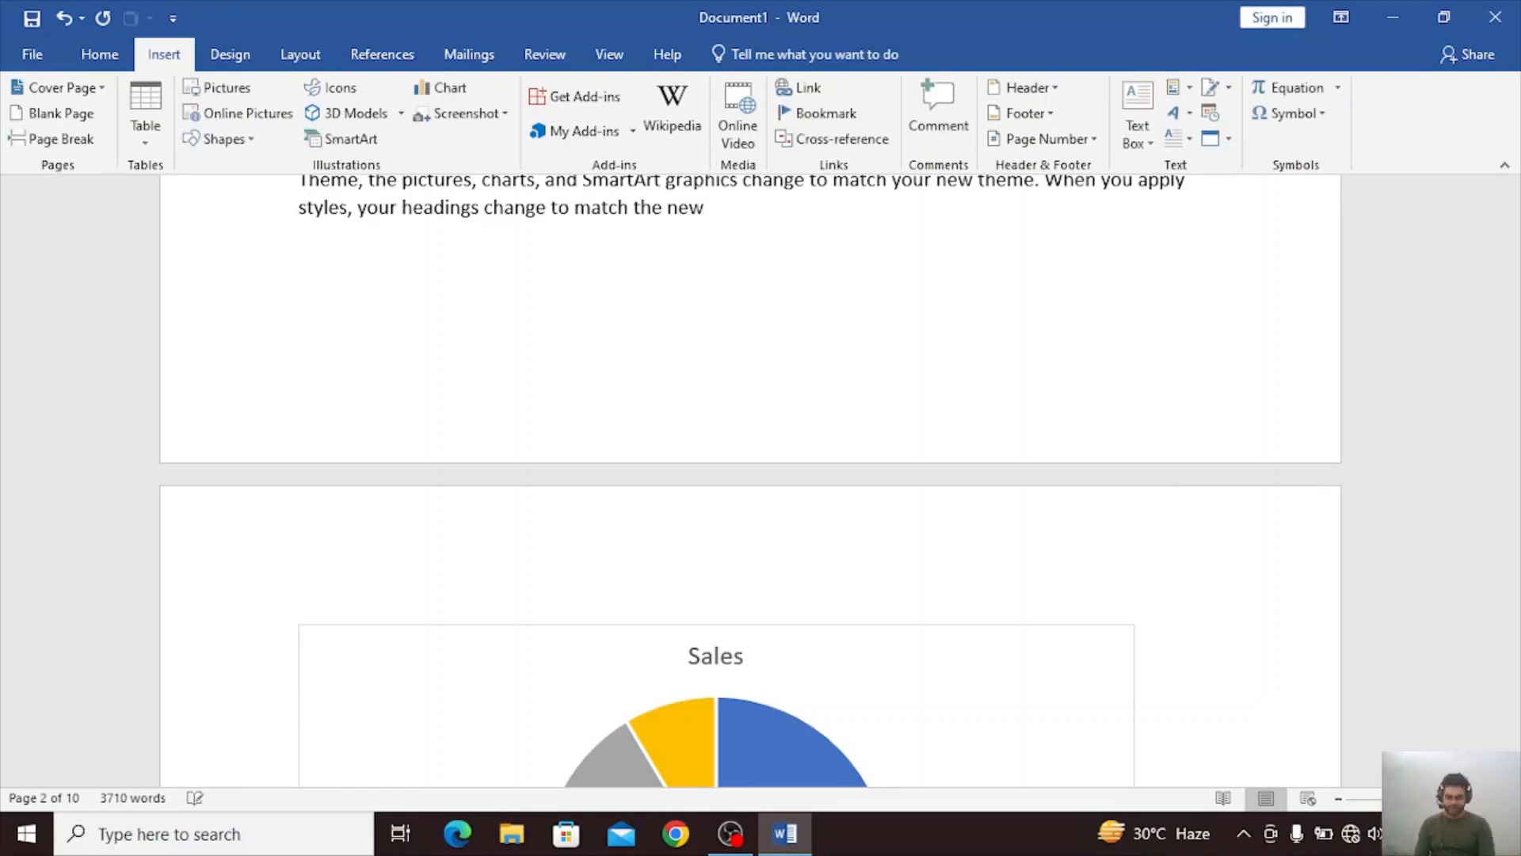
Insert an Author document property below the last paragraph on page 2 and replace its text with the author's name.
left_click(1179, 87)
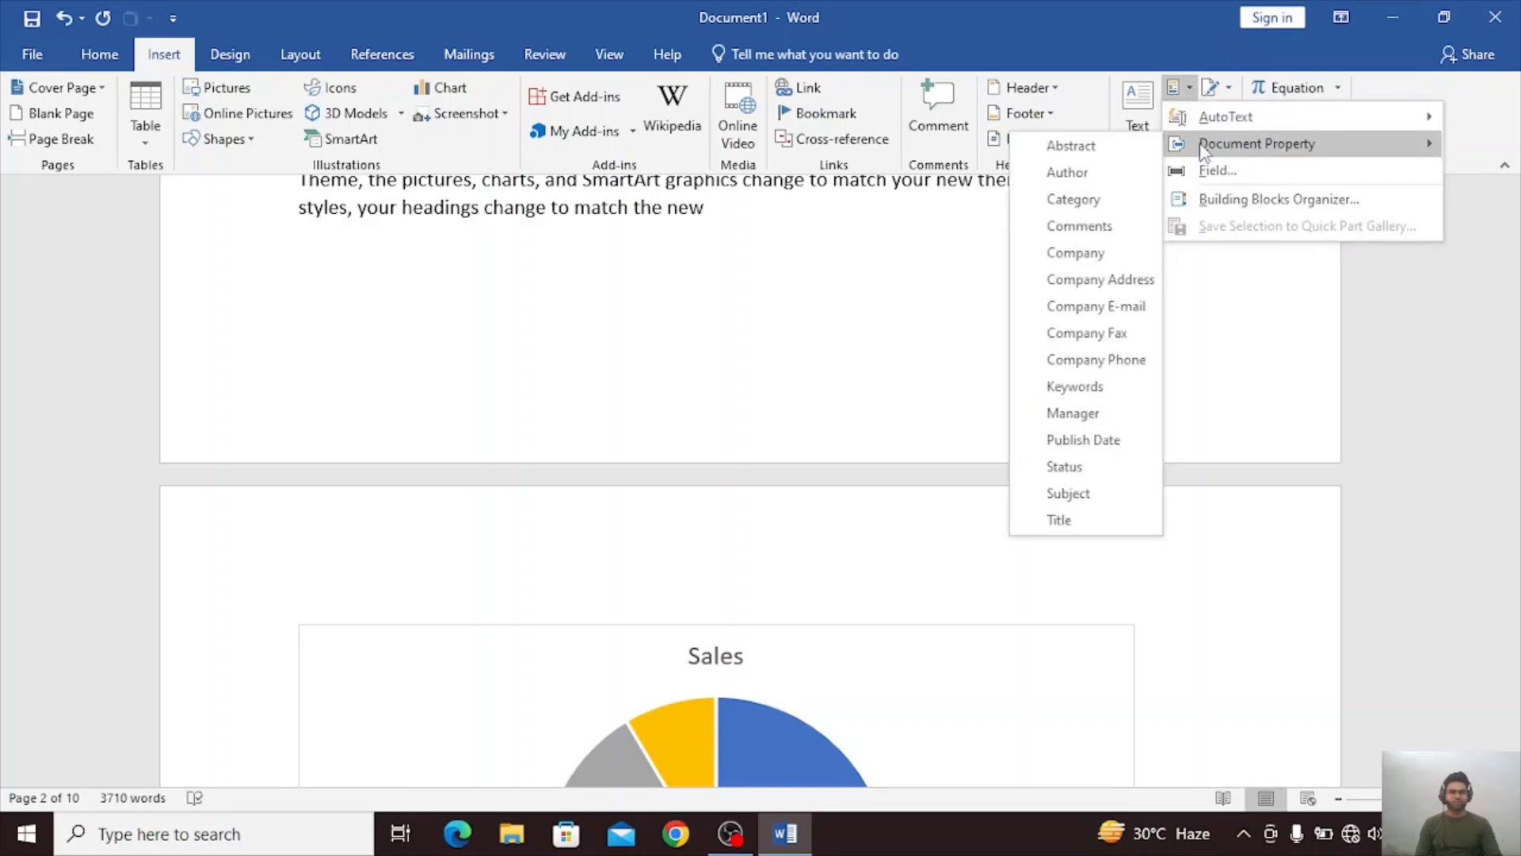
left_click(1131, 174)
type("R")
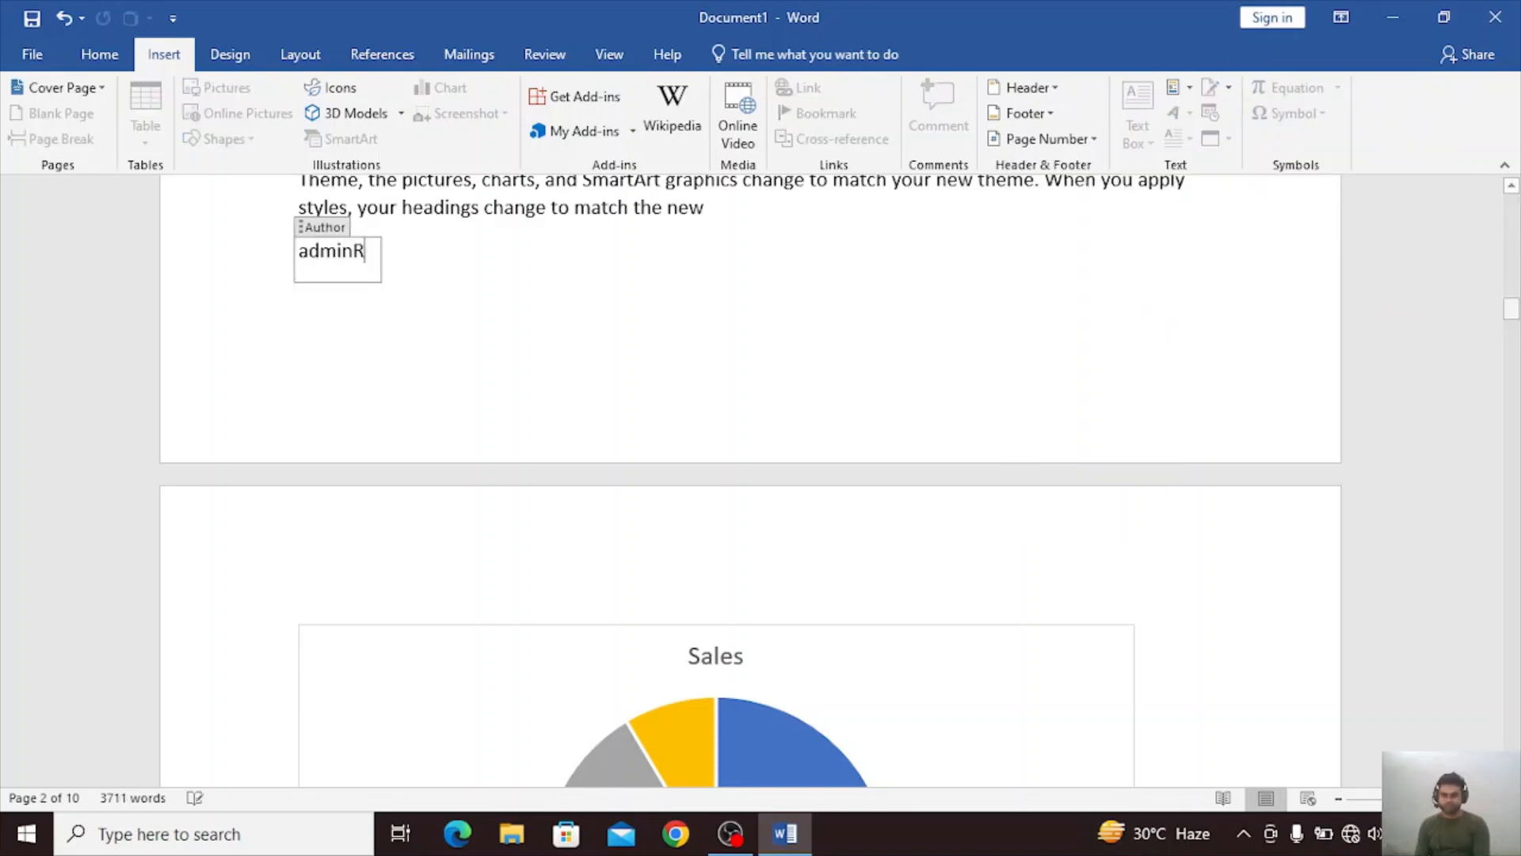
type("A")
key("BackSpace")
key("BackSpace")
key("BackSpace")
key("BackSpace")
key("BackSpace")
key("BackSpace")
key("BackSpace")
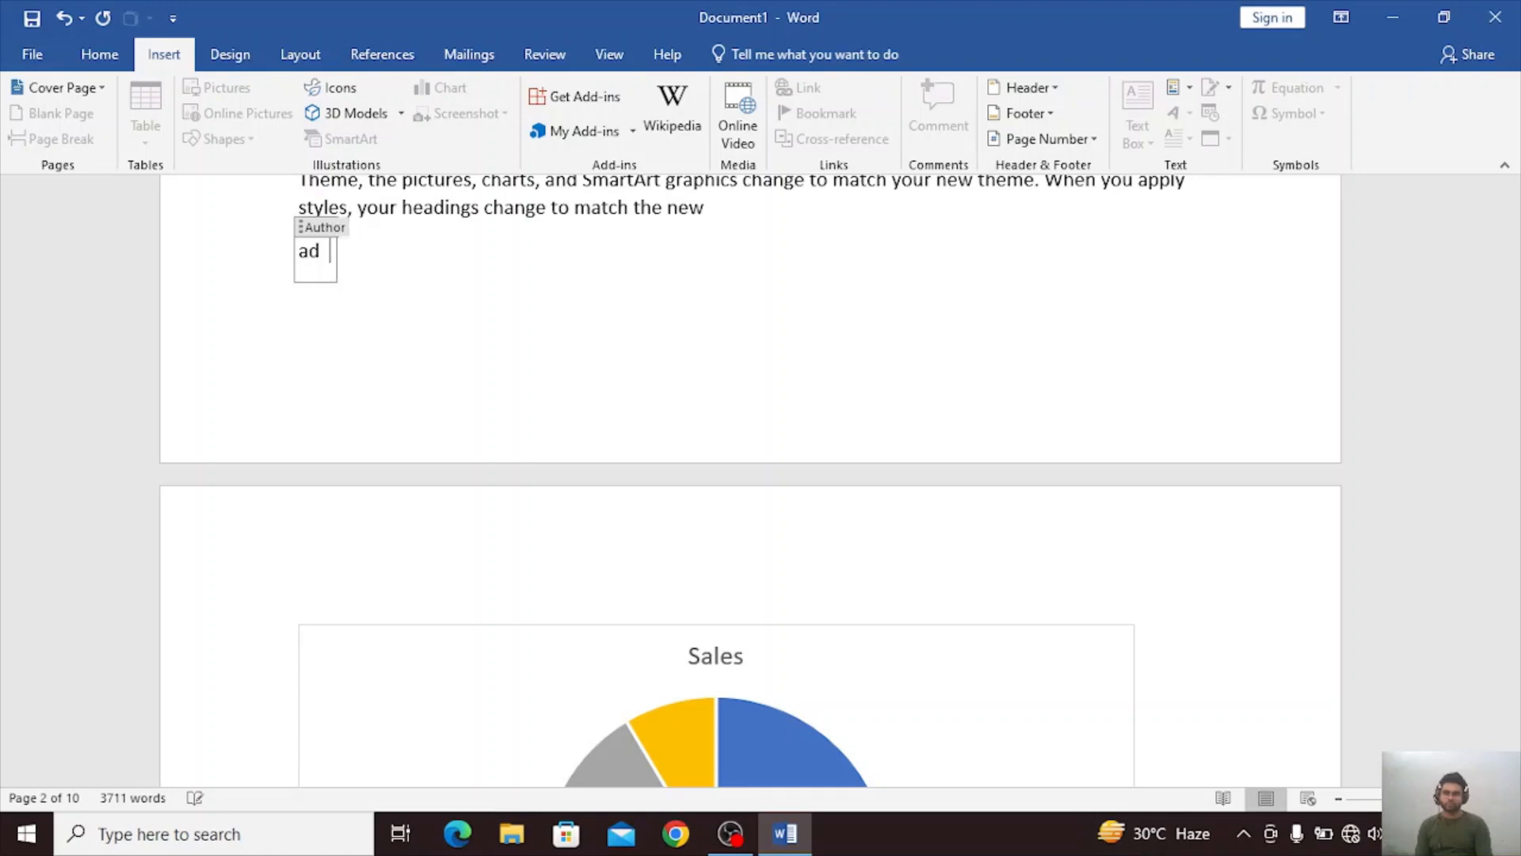
type("RADHEY")
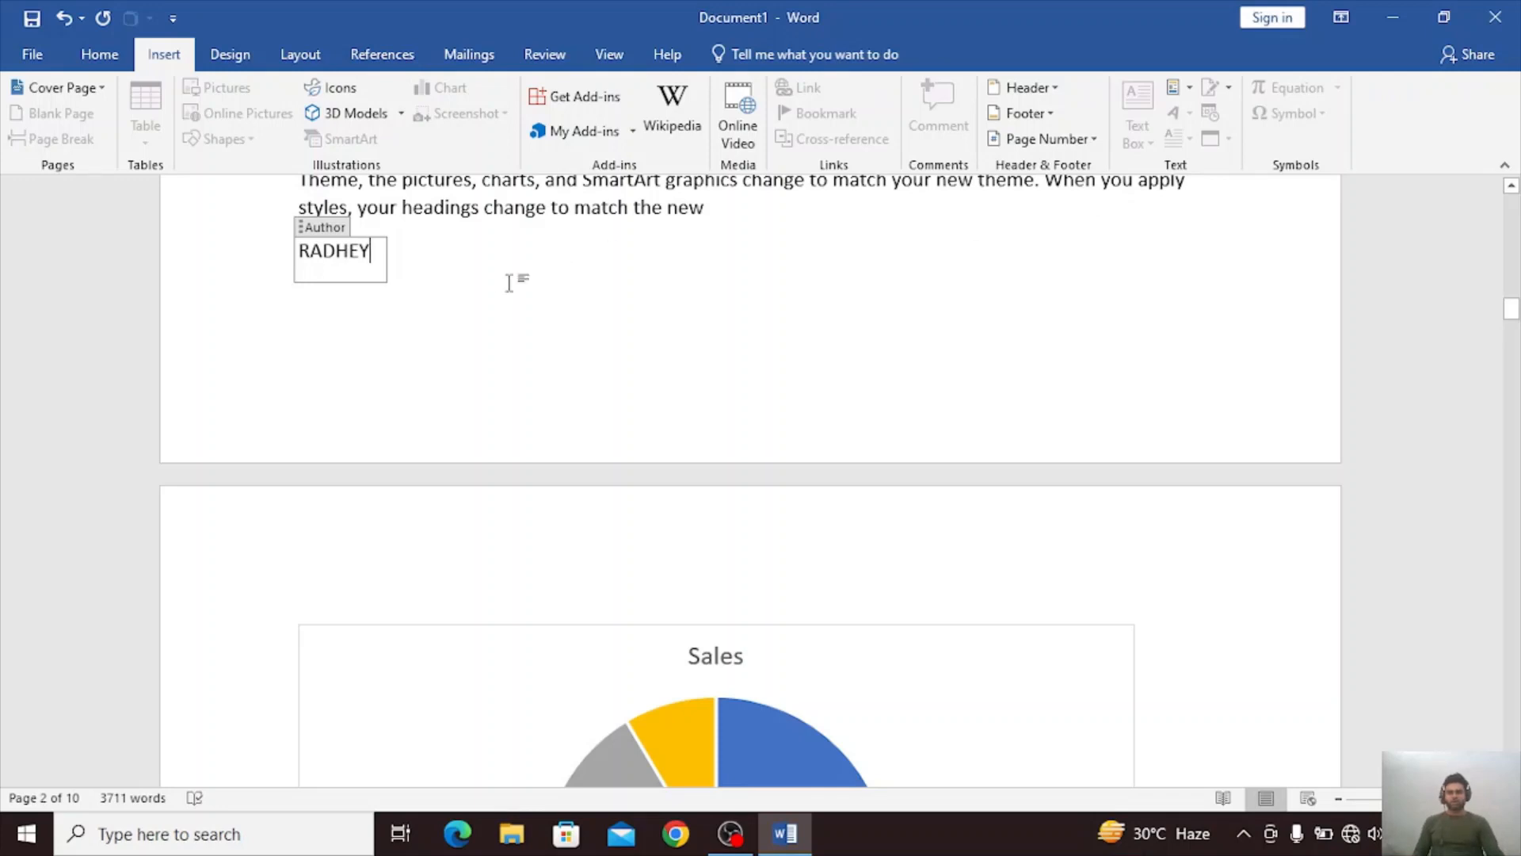
left_click(475, 295)
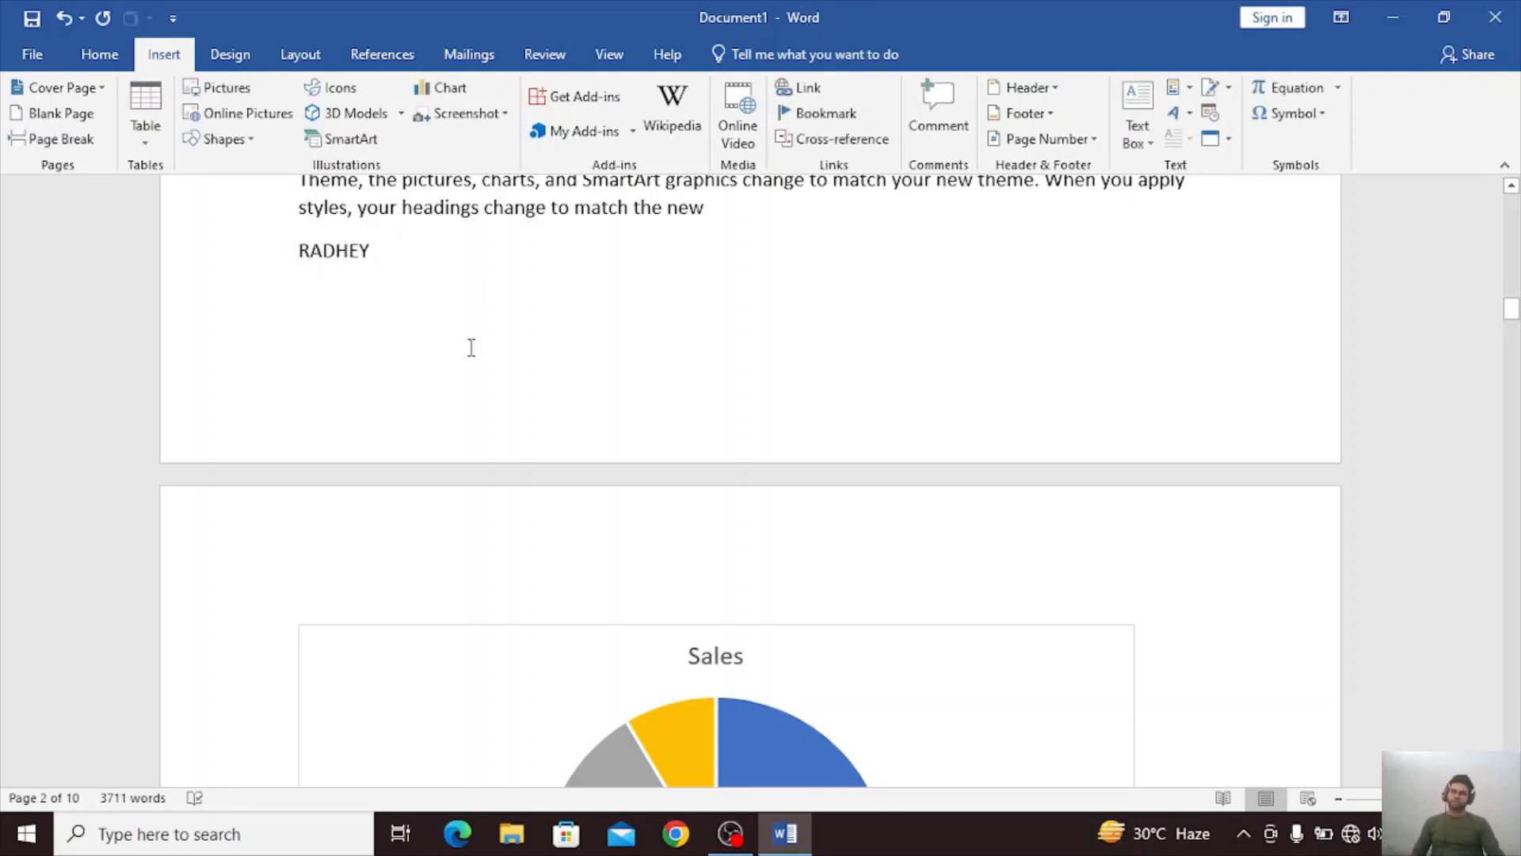
Enter the filler lines "76TUJIJYJKUYHGIKIOHUFHG0UFDJH908O" (indented), "JNOPGUHOIFDCUJH0OTPDC]" and "NBIHGCVKJHBI9O" below the Author property.
left_click(436, 266)
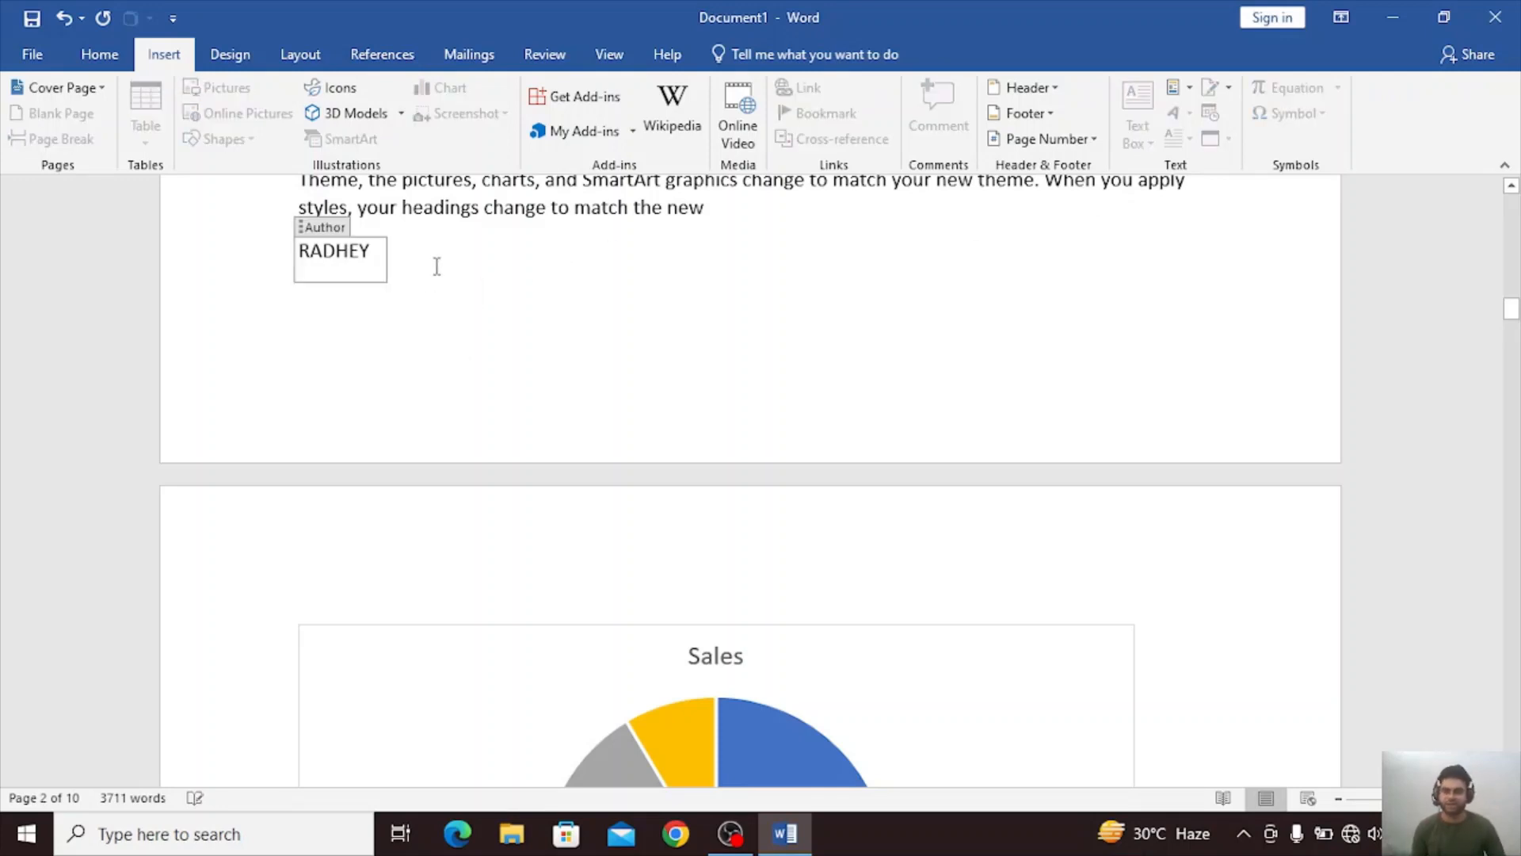
triple_click(502, 298)
left_click(500, 300)
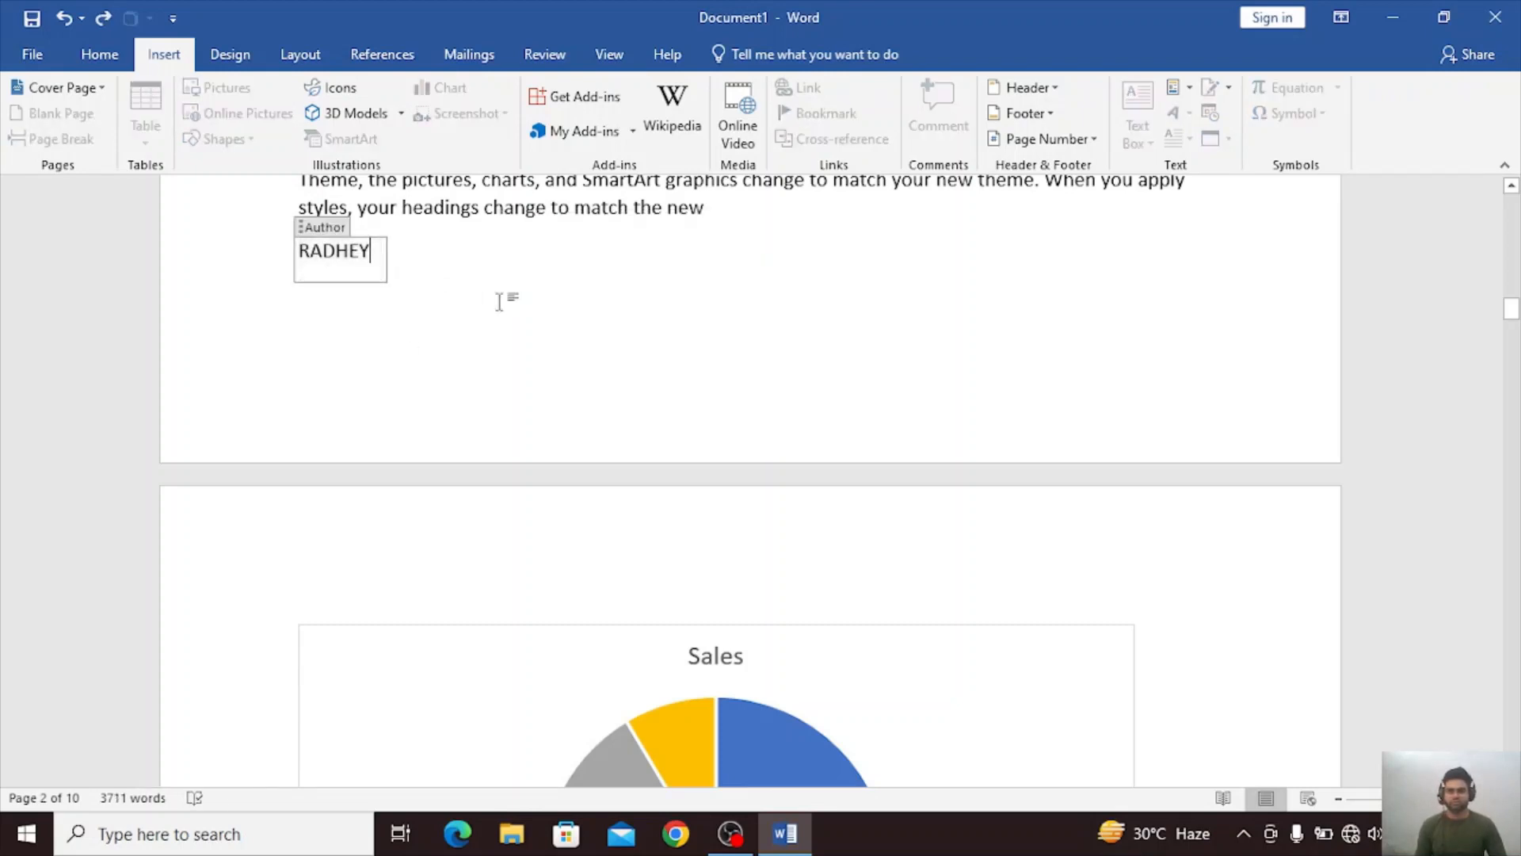
left_click(500, 300)
type("76TUJIJYJKUYHGIKIOHUFHG0UFDJH908O")
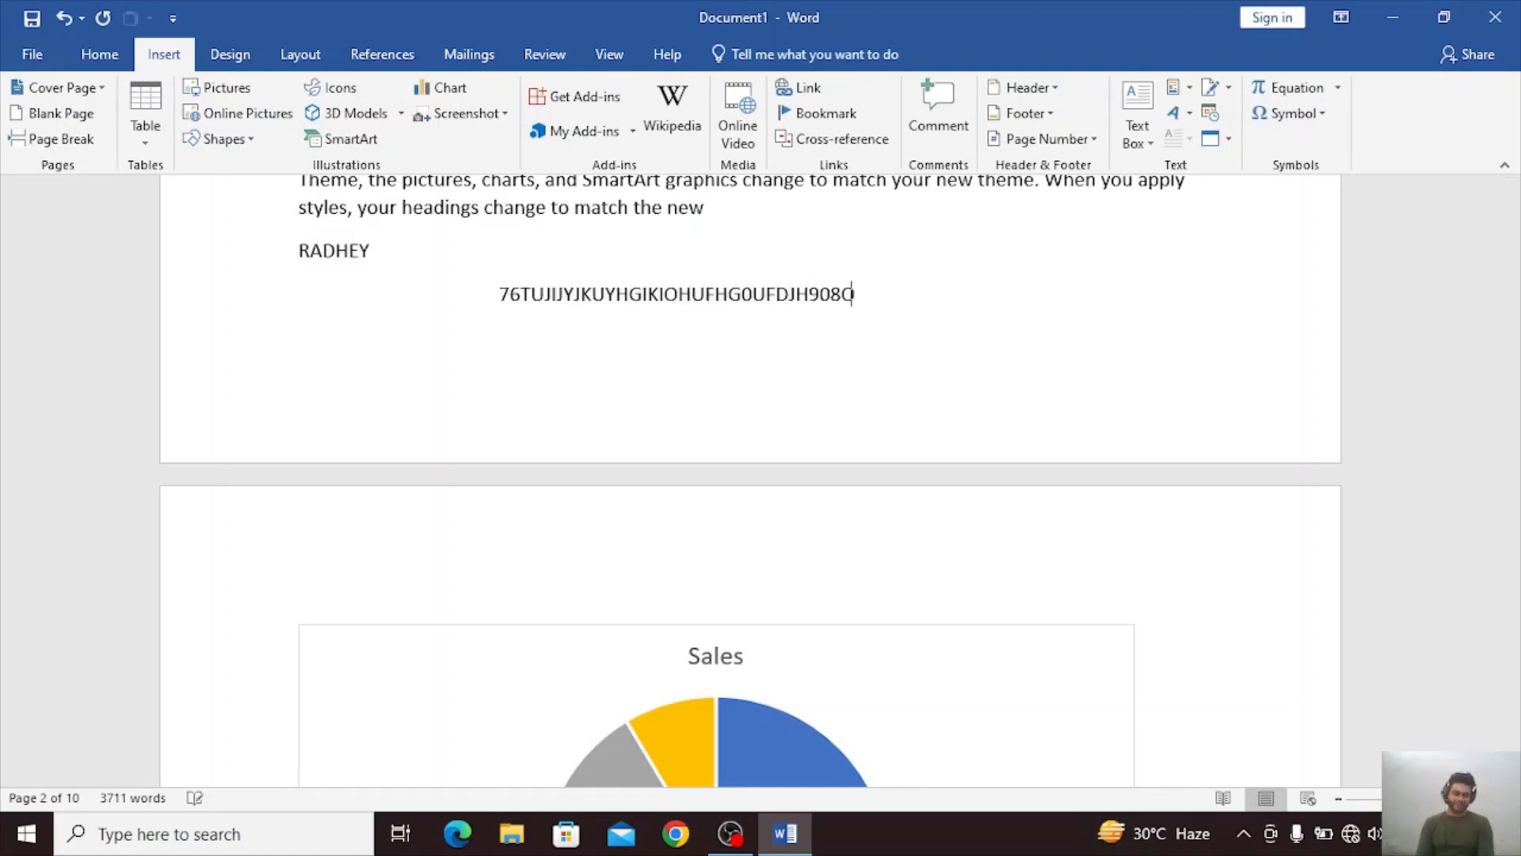
key("Return")
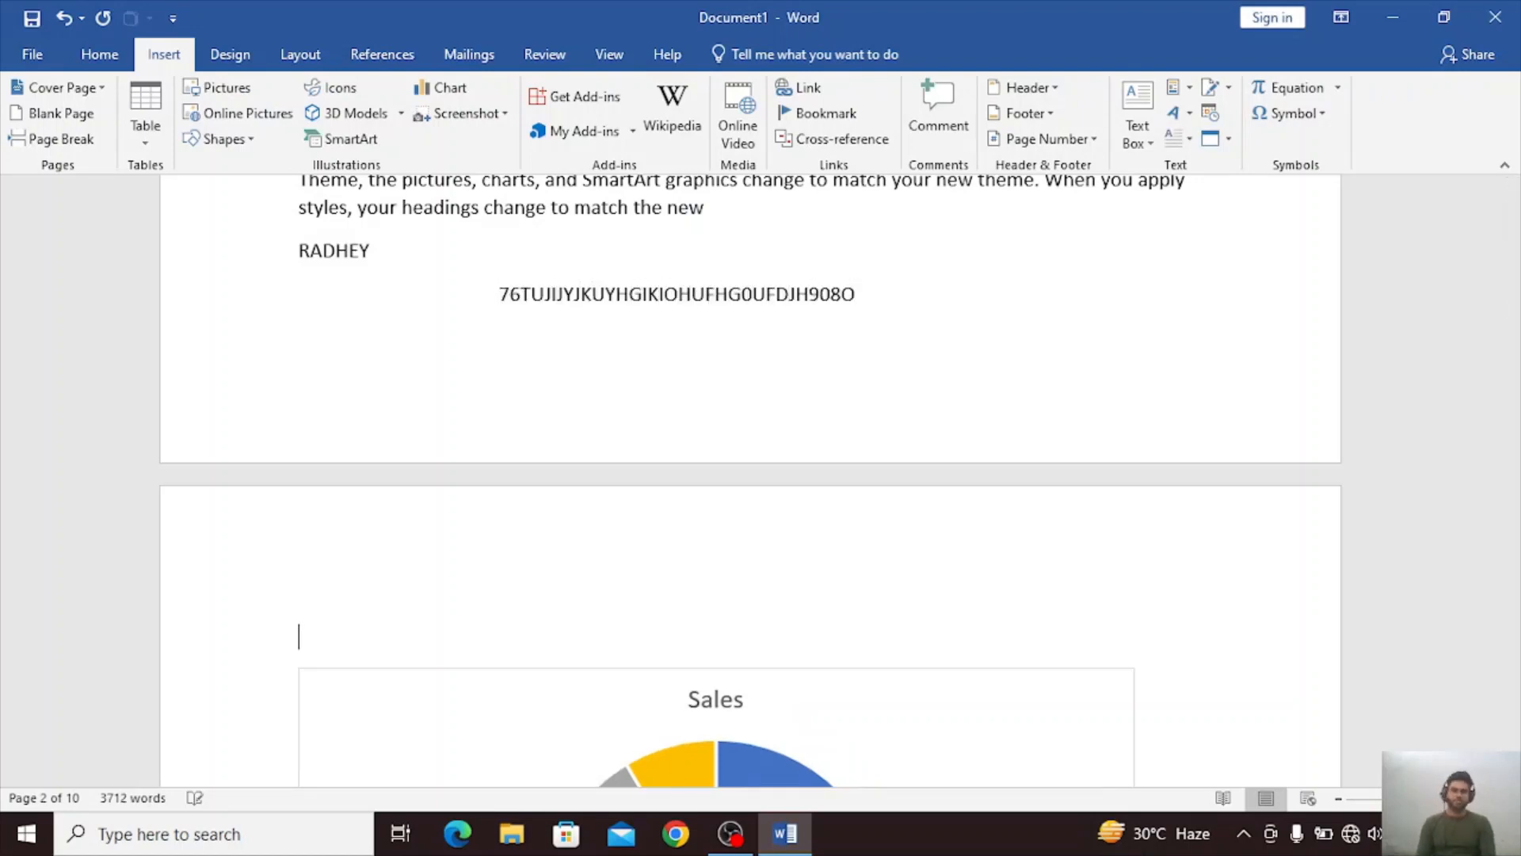
type("JNOPGUHOIFDCUJH0OTPDC]")
key("Return")
type("NBIHGCVKJHBI9O")
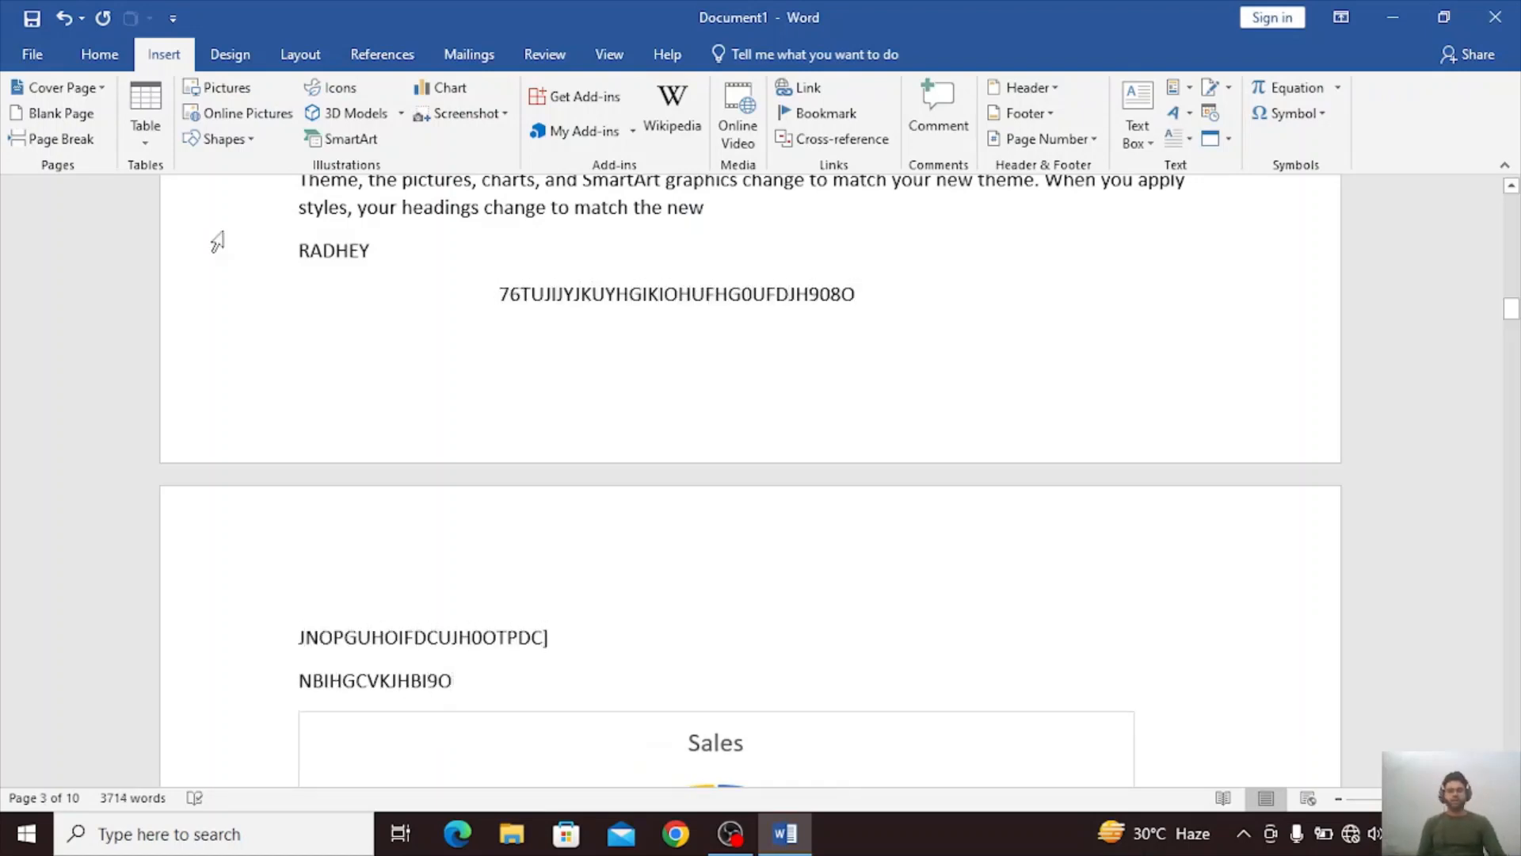
Replace the indented filler line below the Author property with a Company document property containing "FREDSAUJ6RFED7STAGR8".
left_click(322, 250)
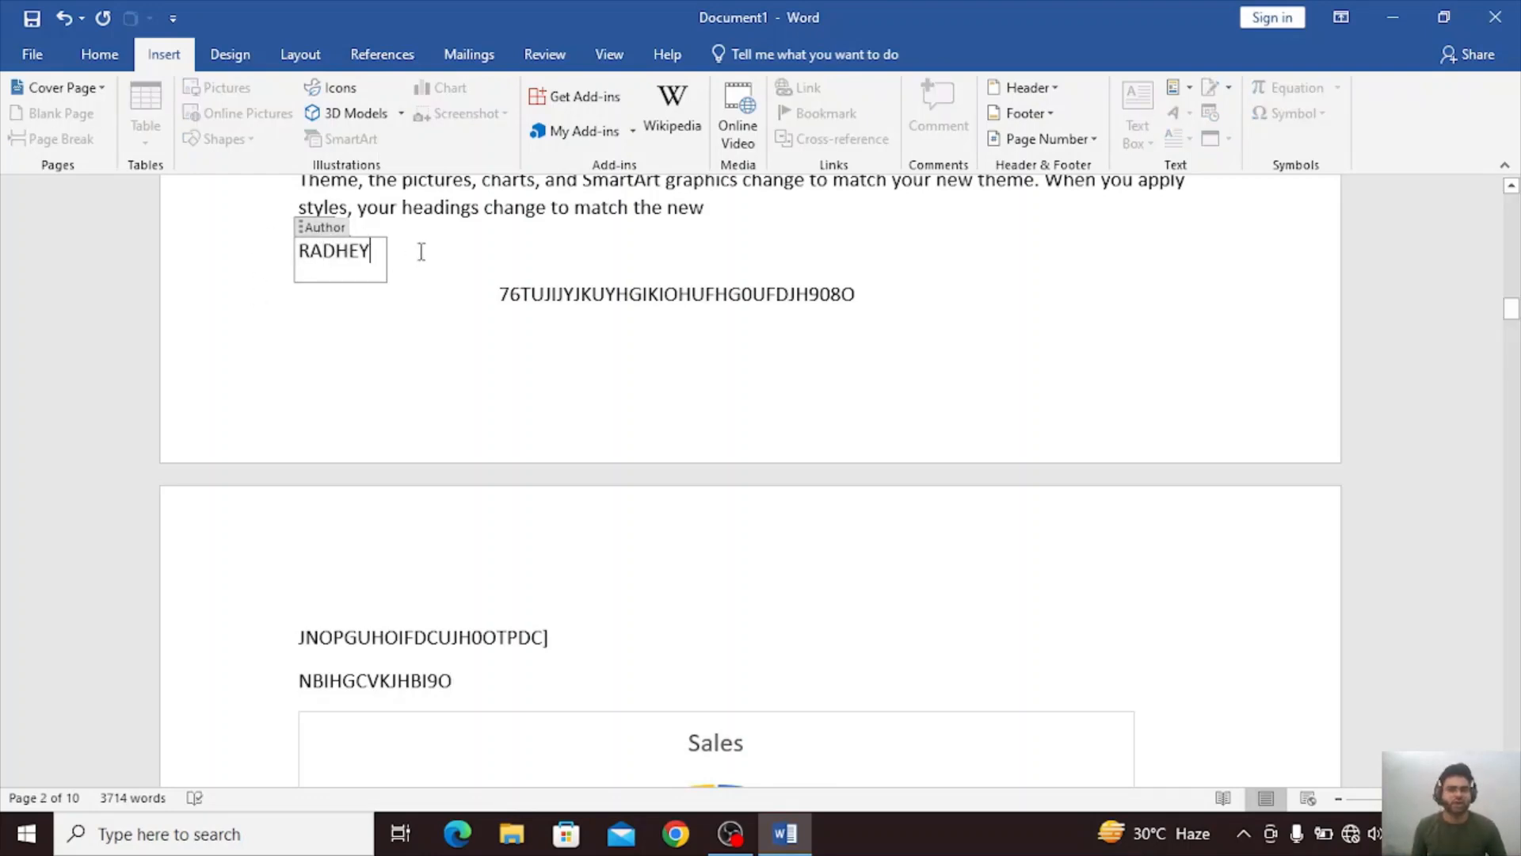
left_click(408, 302)
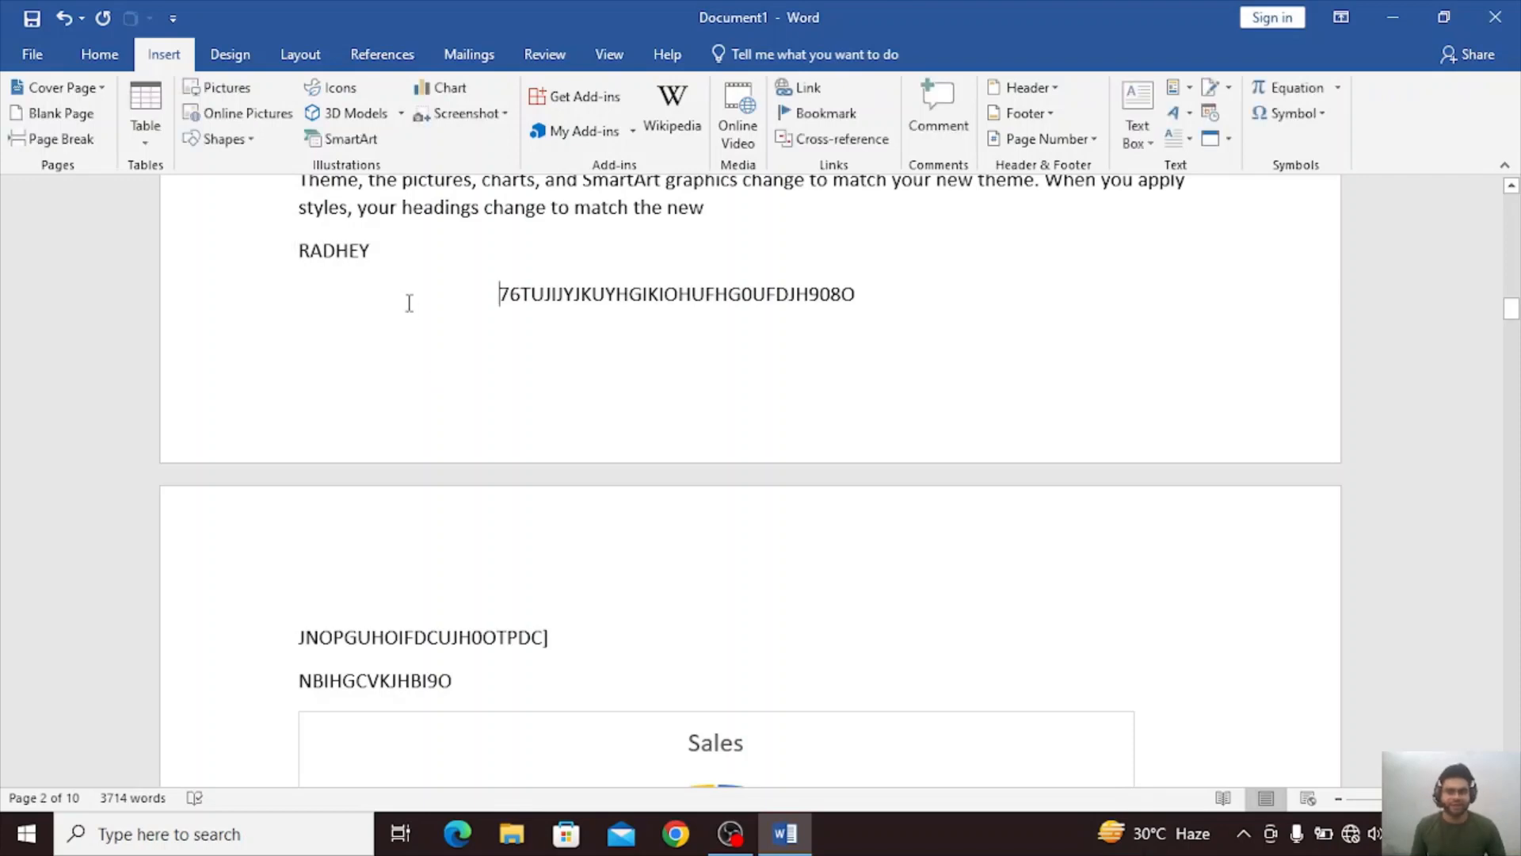
left_click(311, 263)
left_click_drag(508, 300, 855, 300)
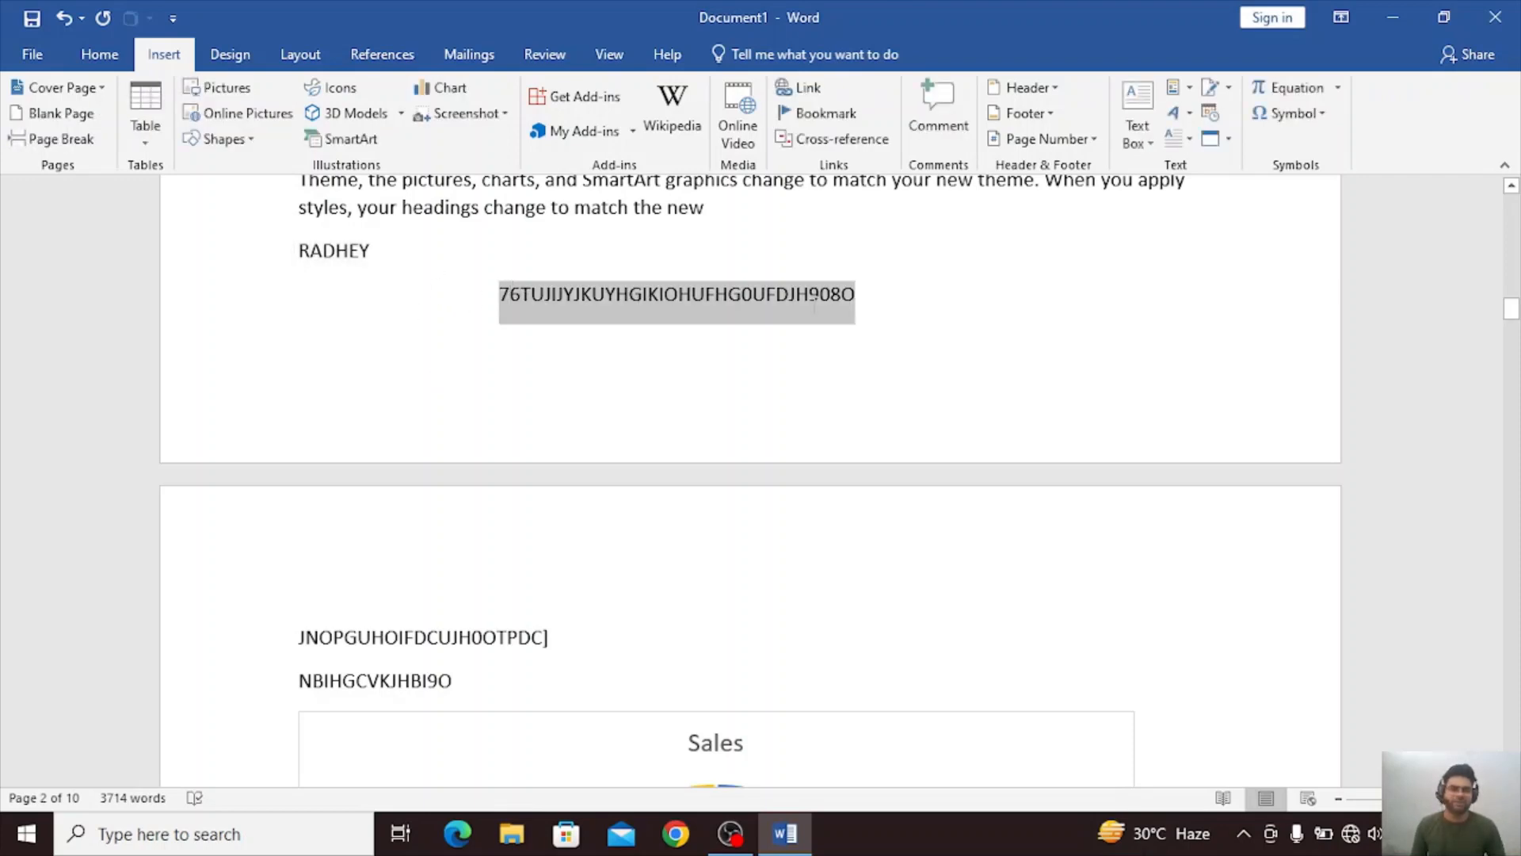
left_click(1173, 88)
mouse_move(1197, 149)
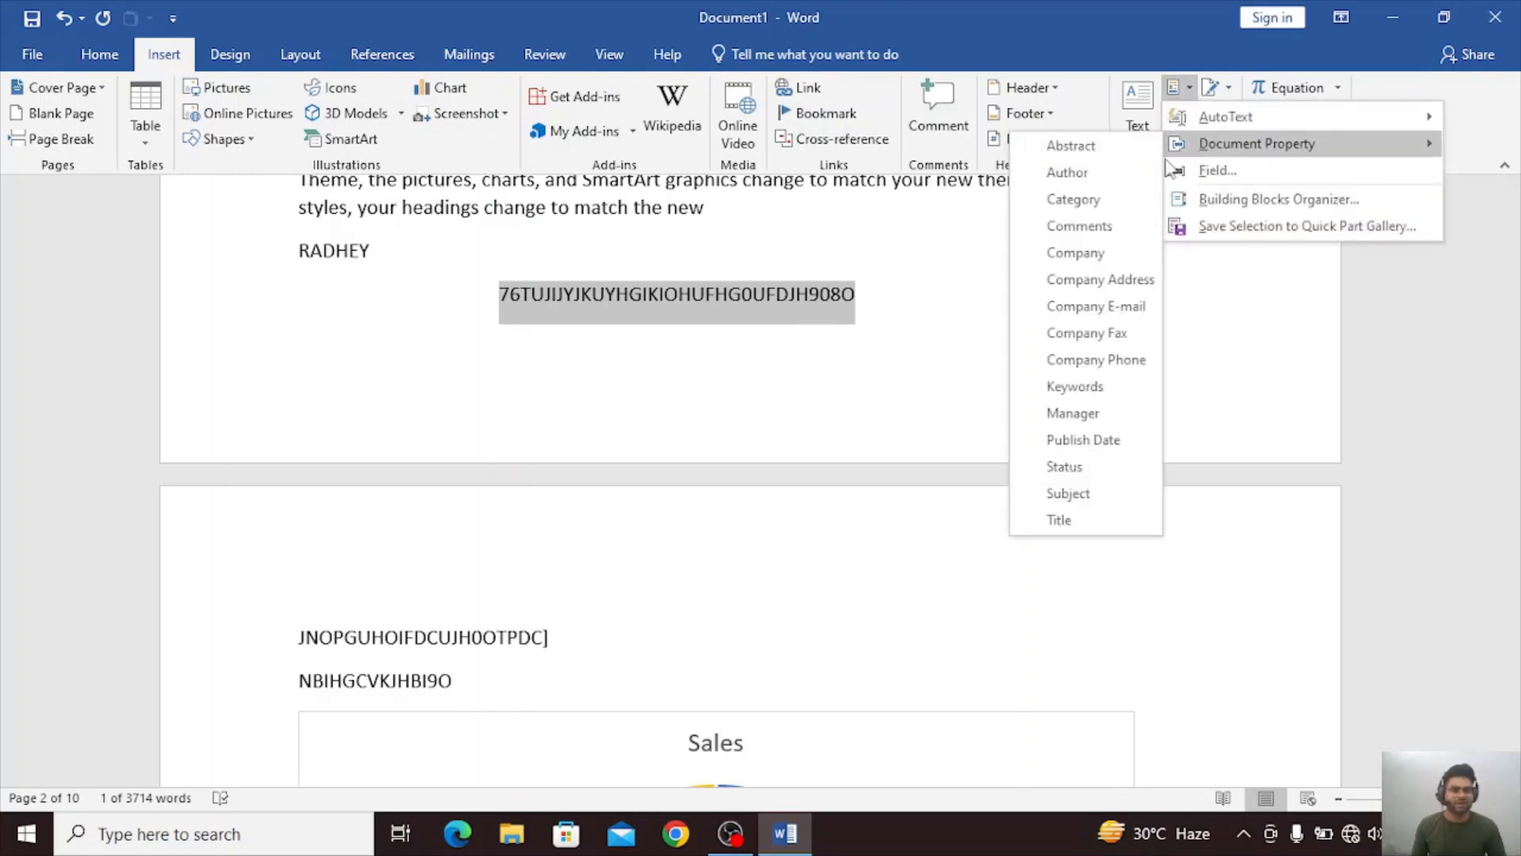
left_click(1100, 253)
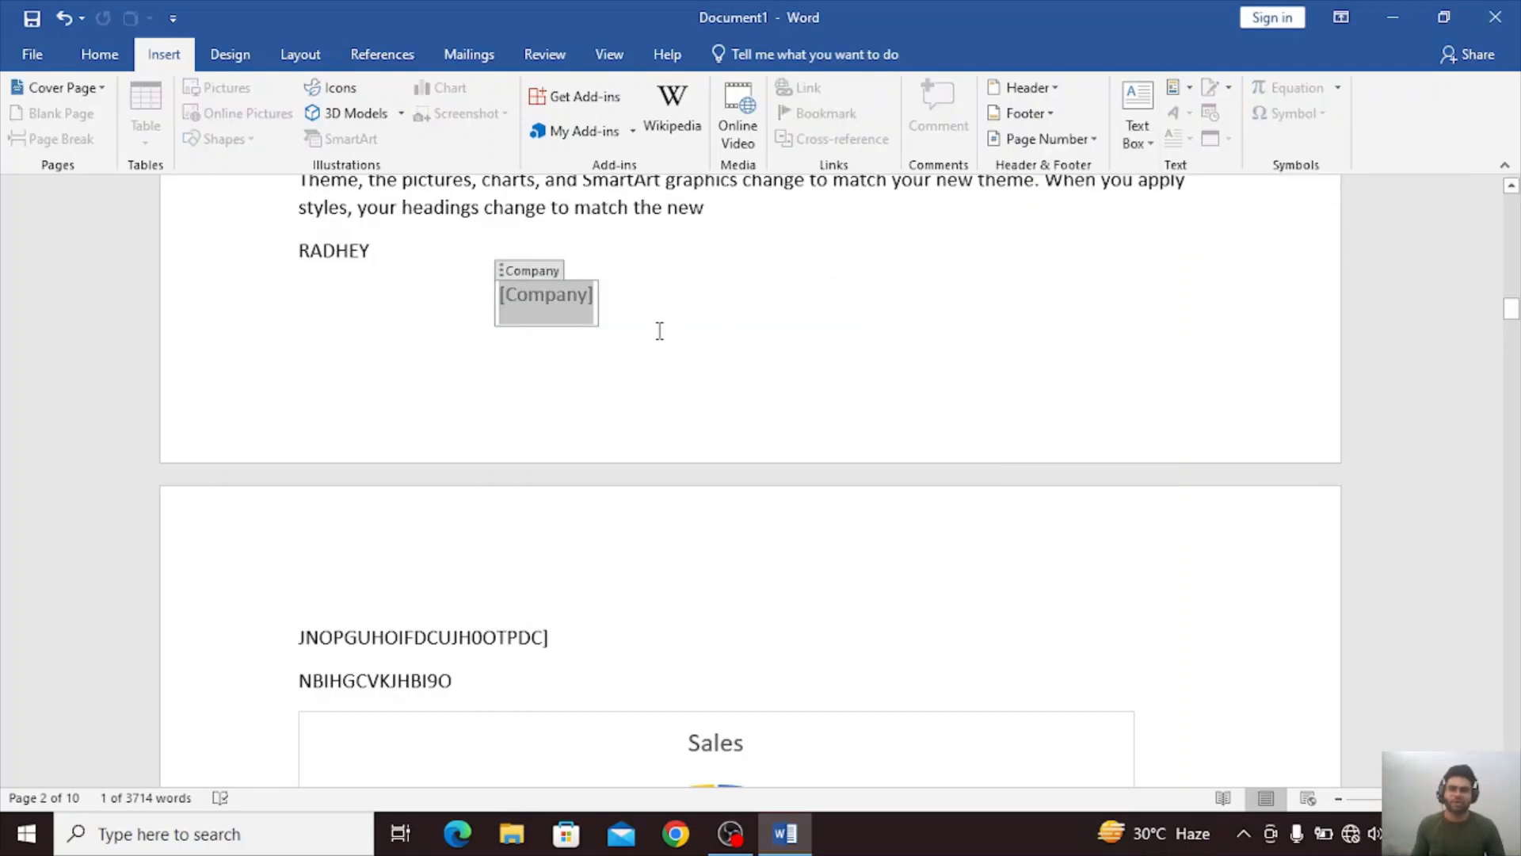
type("FREDSAUJ6RFED7STAGR8")
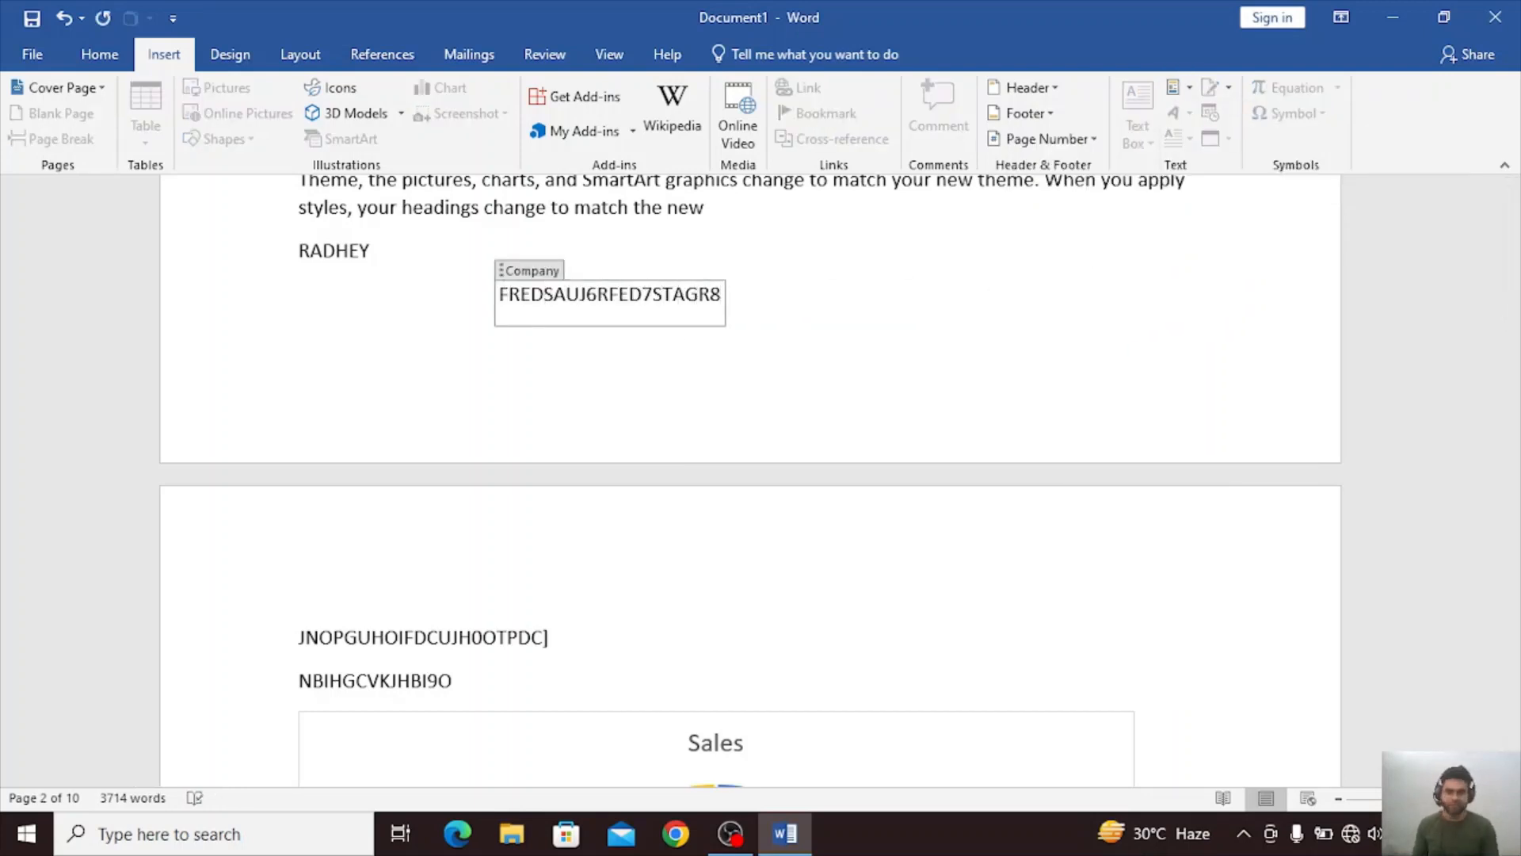
left_click(710, 593)
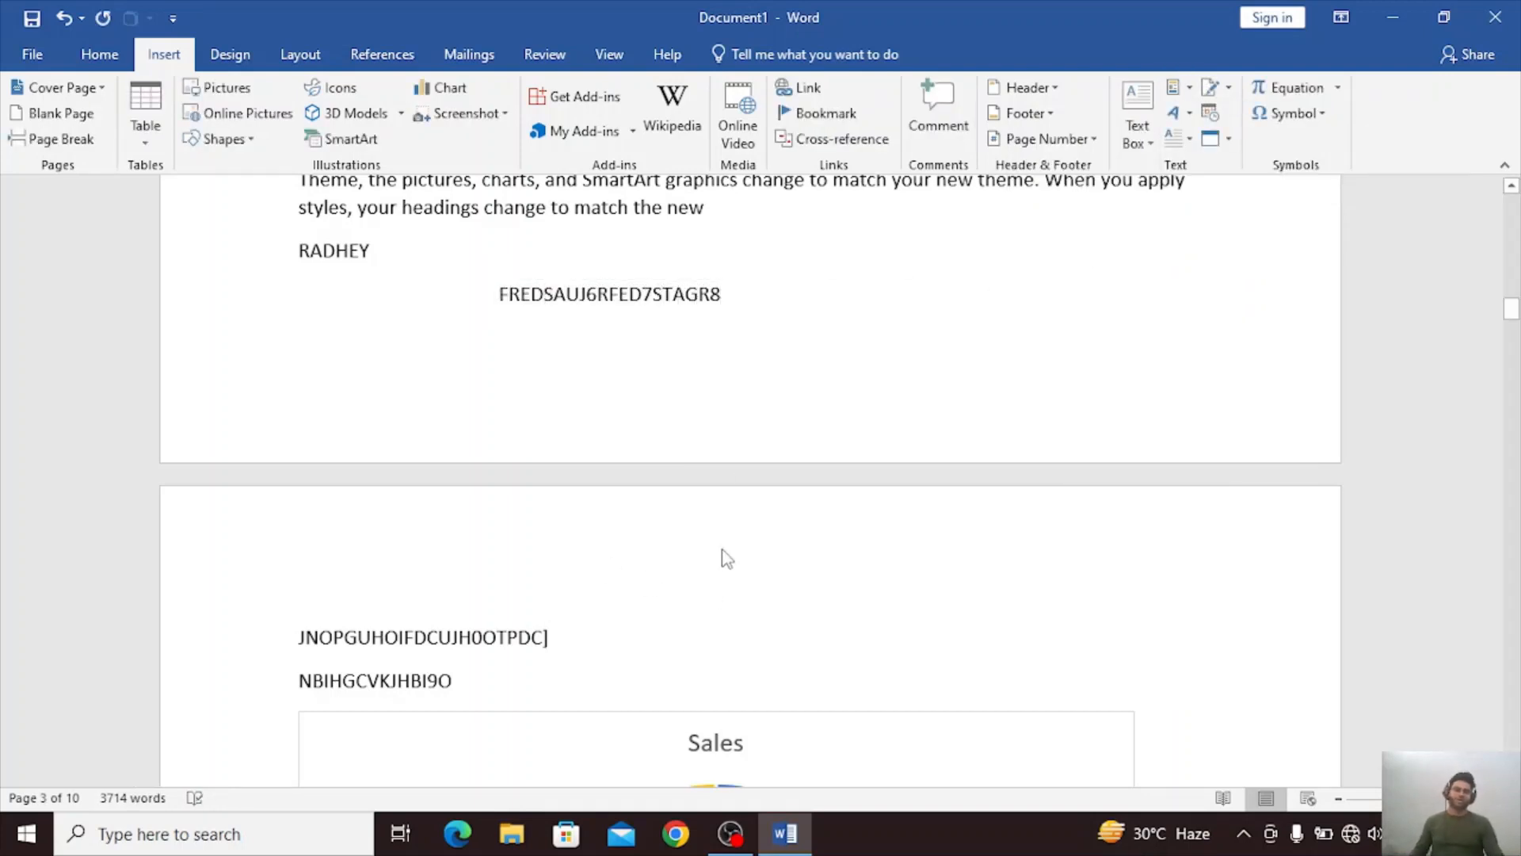
left_click(622, 296)
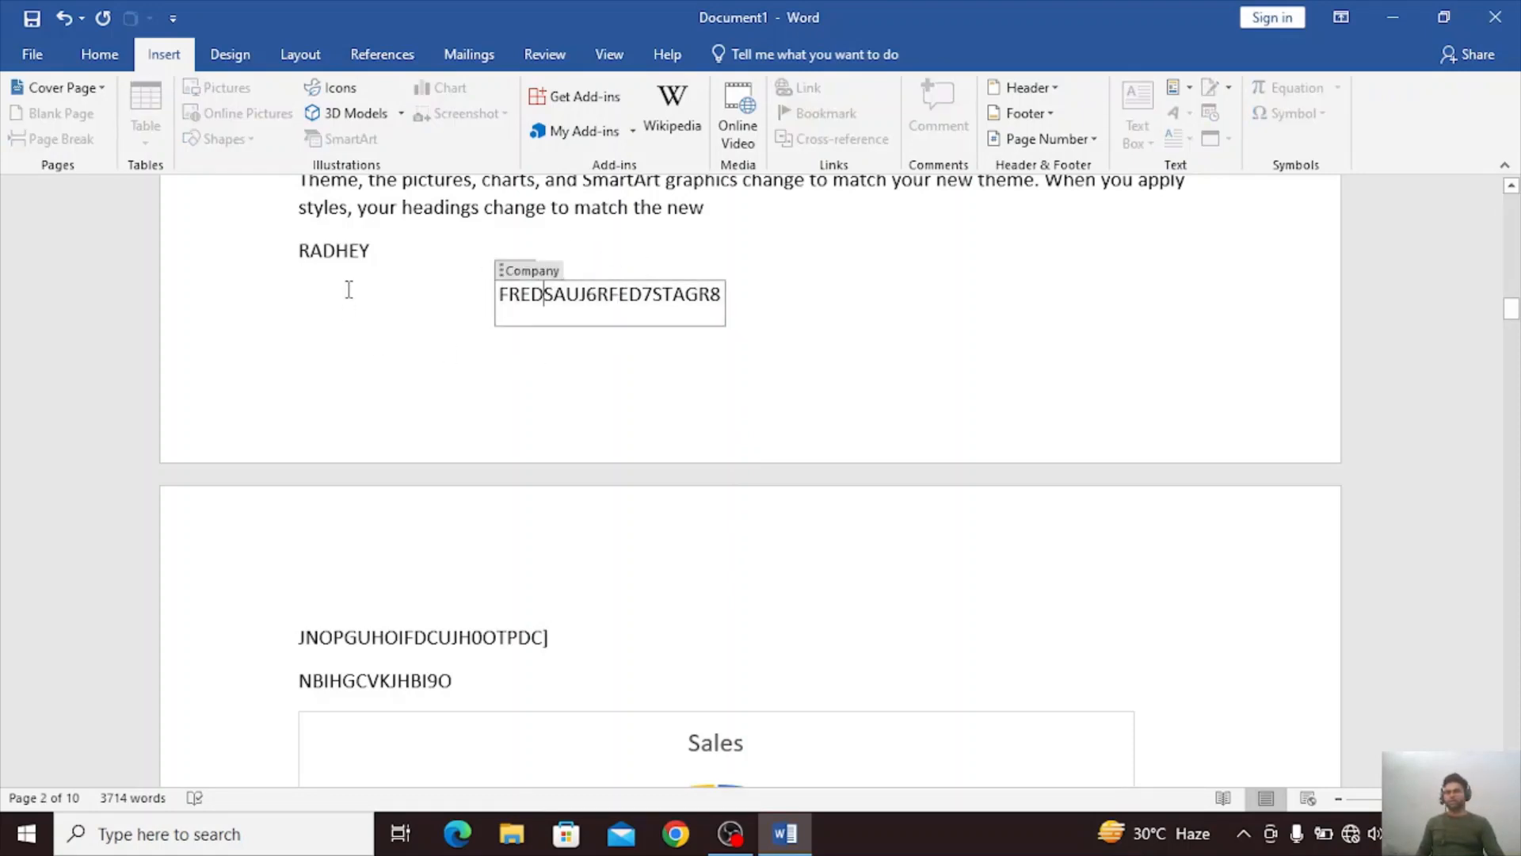
left_click(350, 253)
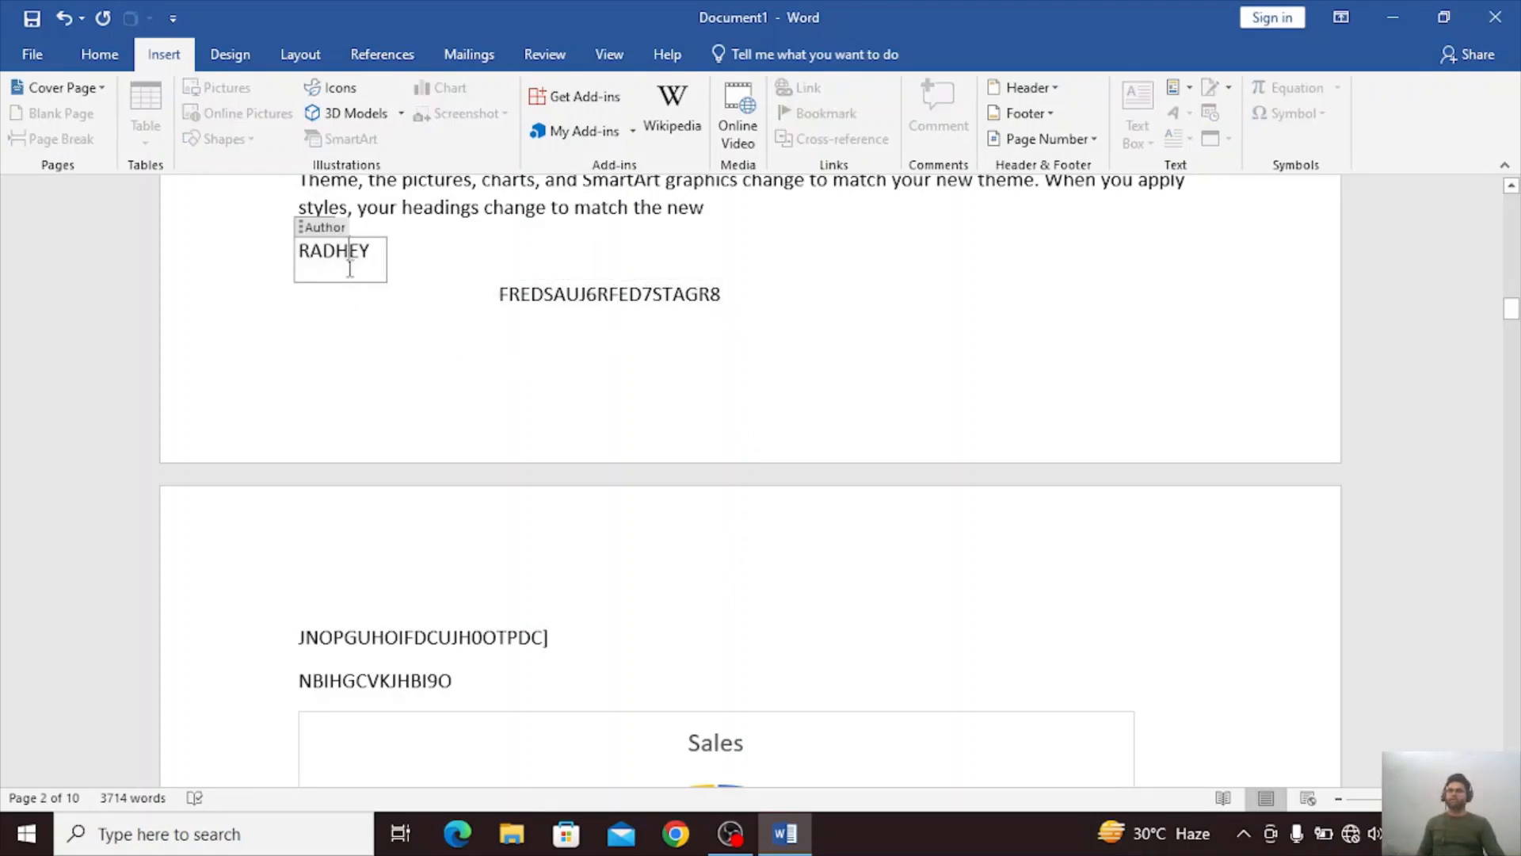
left_click(758, 311)
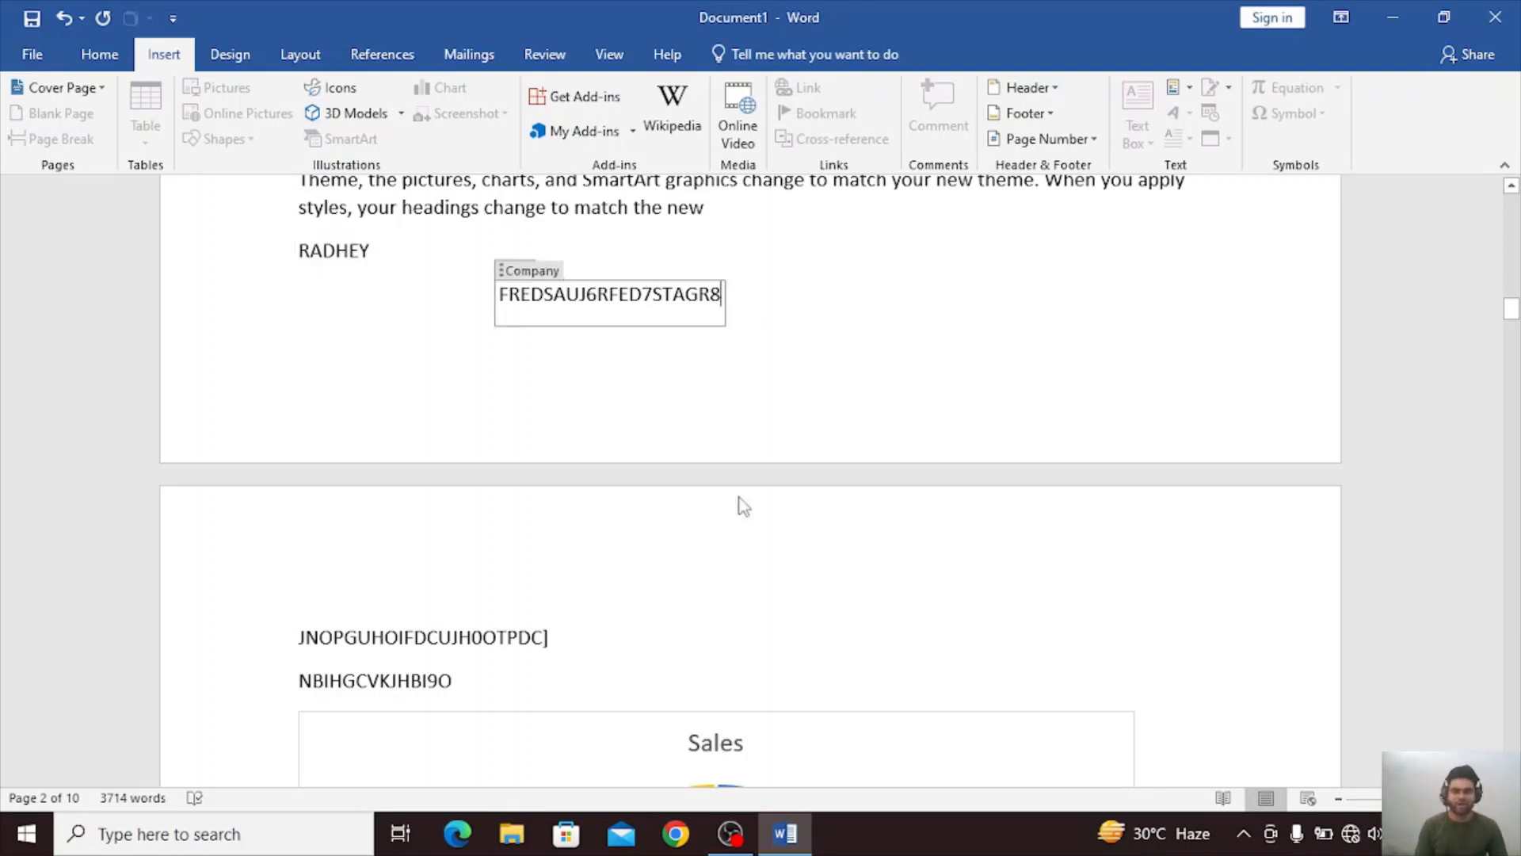
Add two new paragraphs after the first filler line on page 3 and insert a Title document property reading "COMPUTER" in the second.
left_click(632, 662)
key("Return")
key("Return")
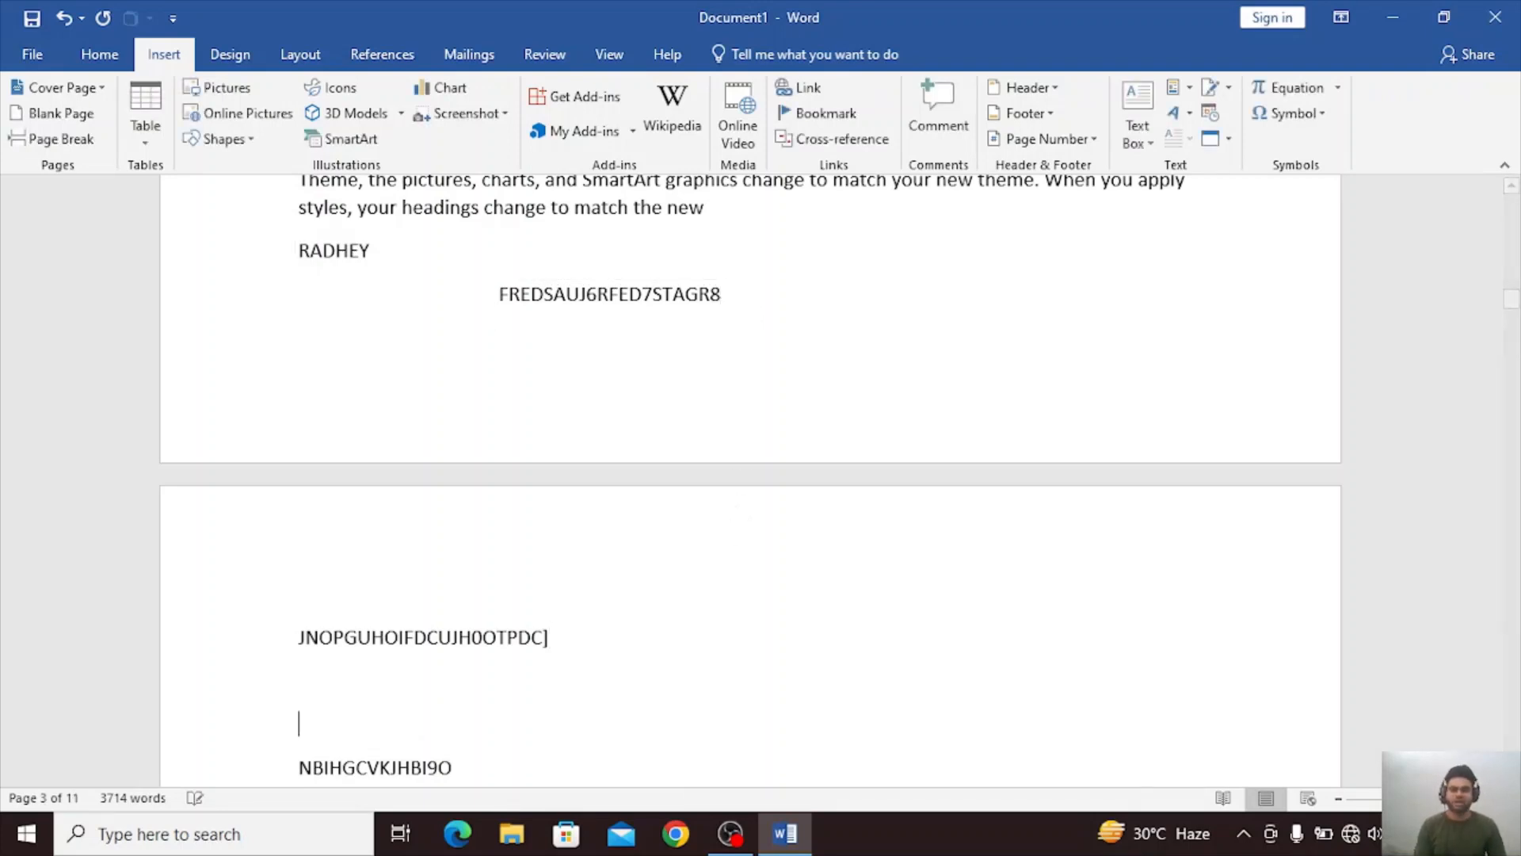
left_click(1179, 89)
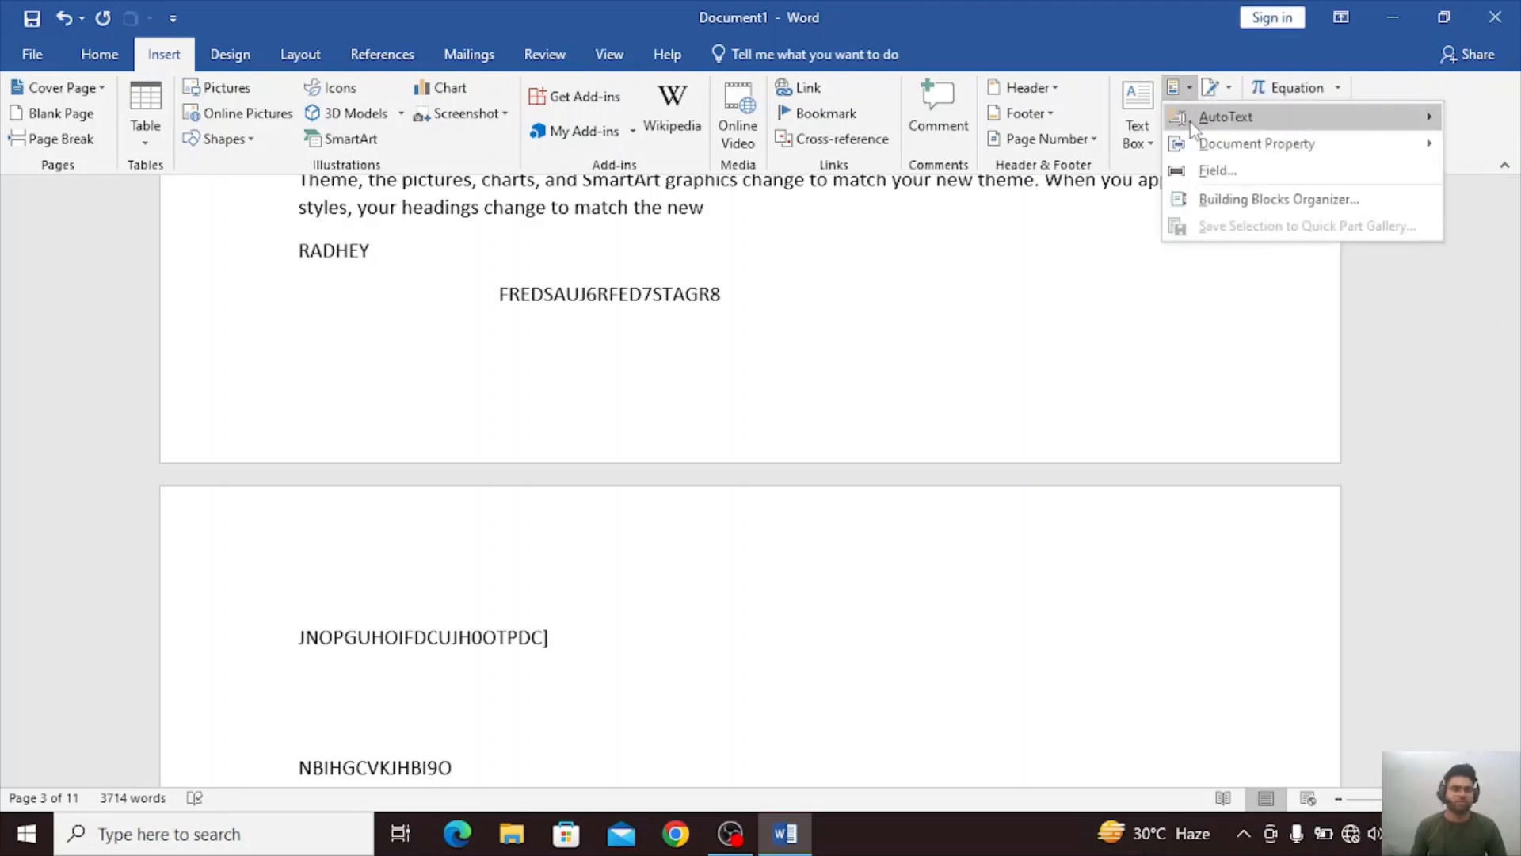
mouse_move(1198, 141)
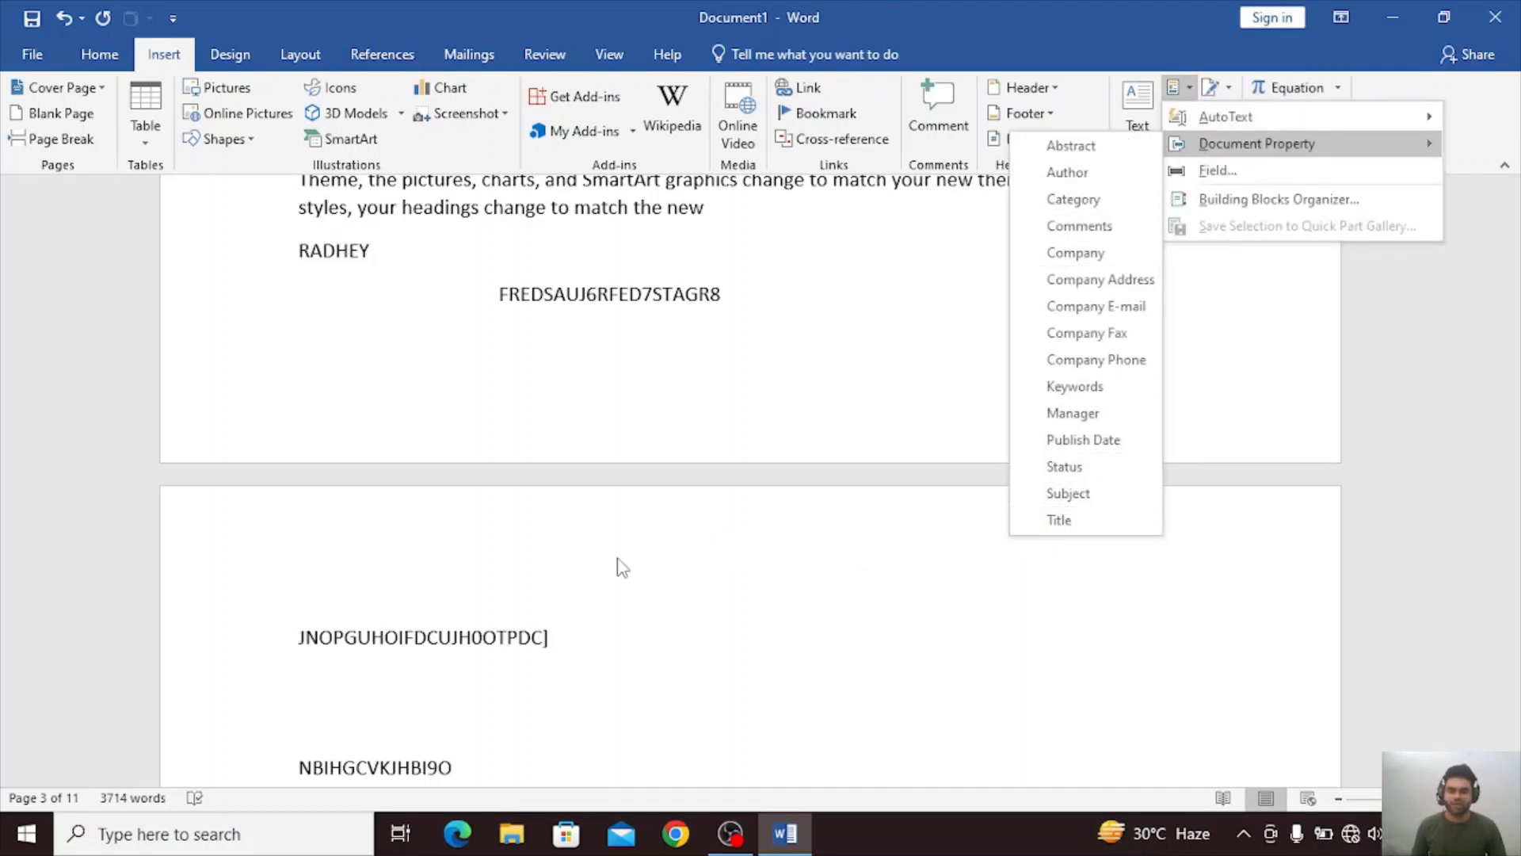
left_click(1119, 521)
type("C")
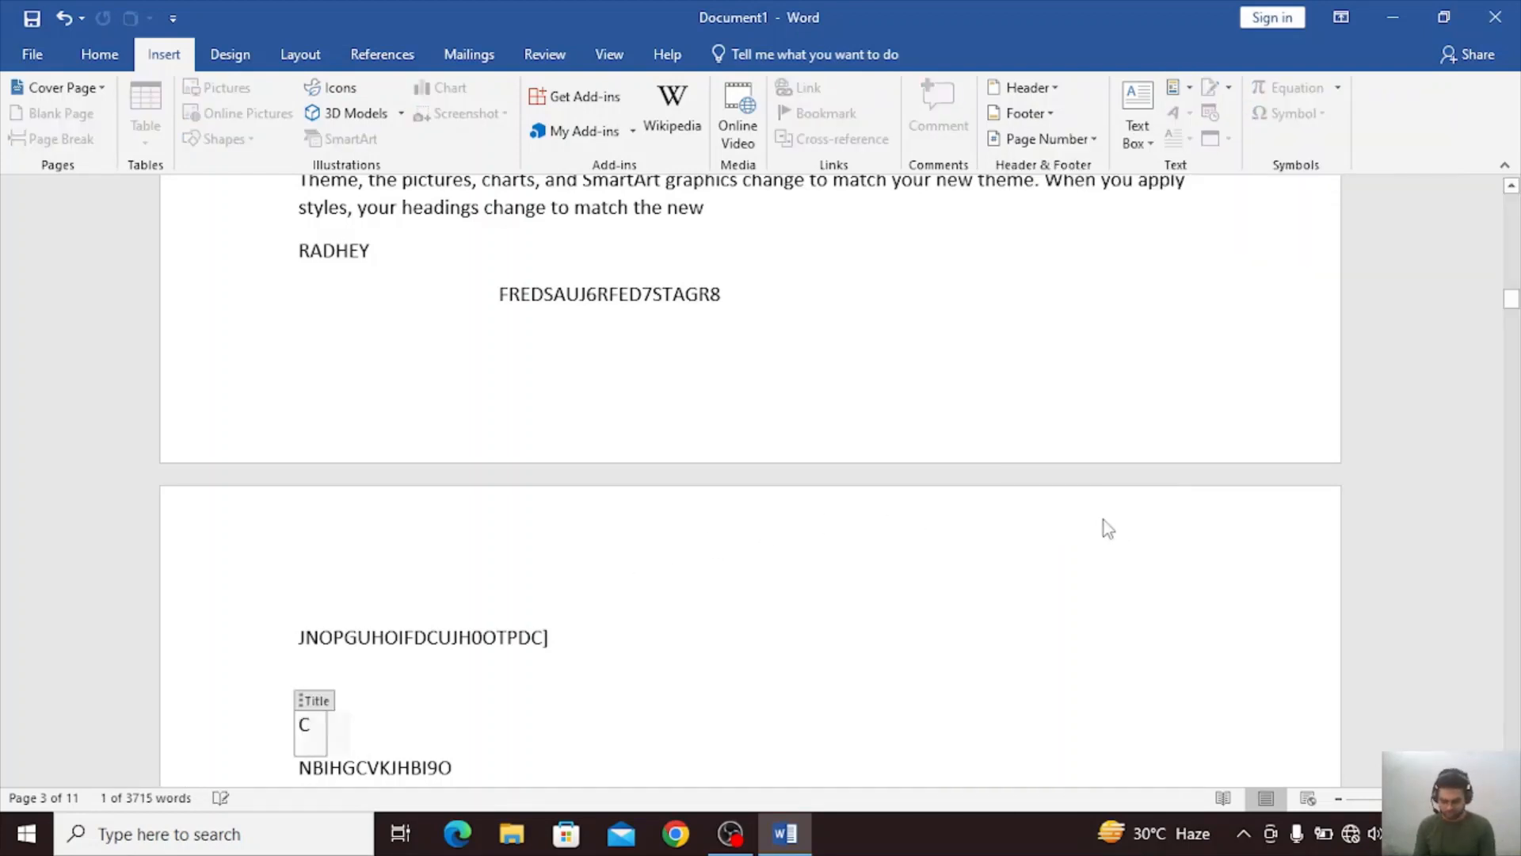
type("OMPUTER")
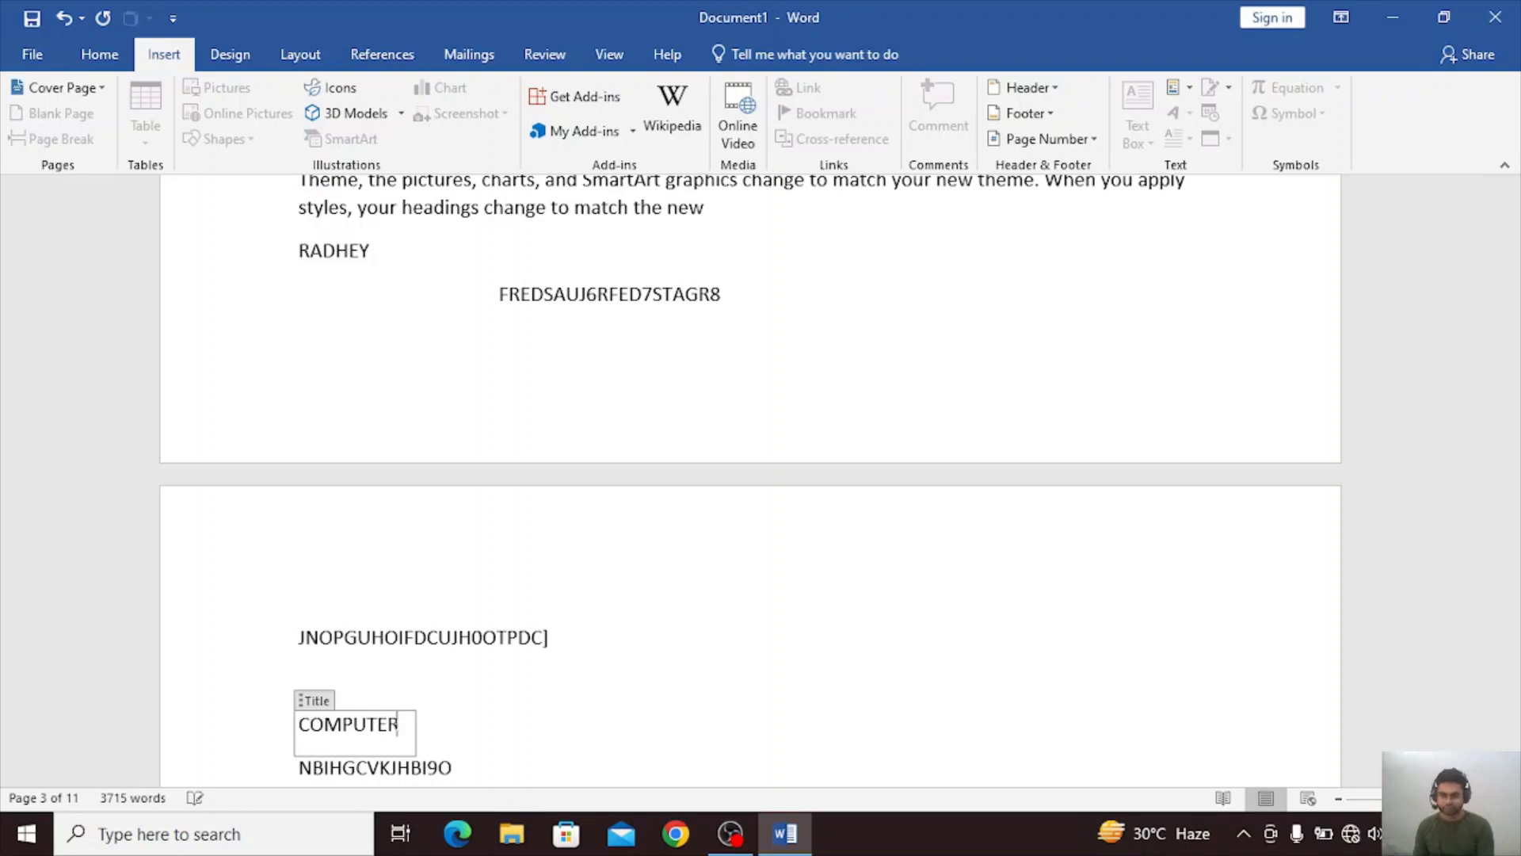
double_click(712, 735)
left_click(694, 765)
left_click(328, 725)
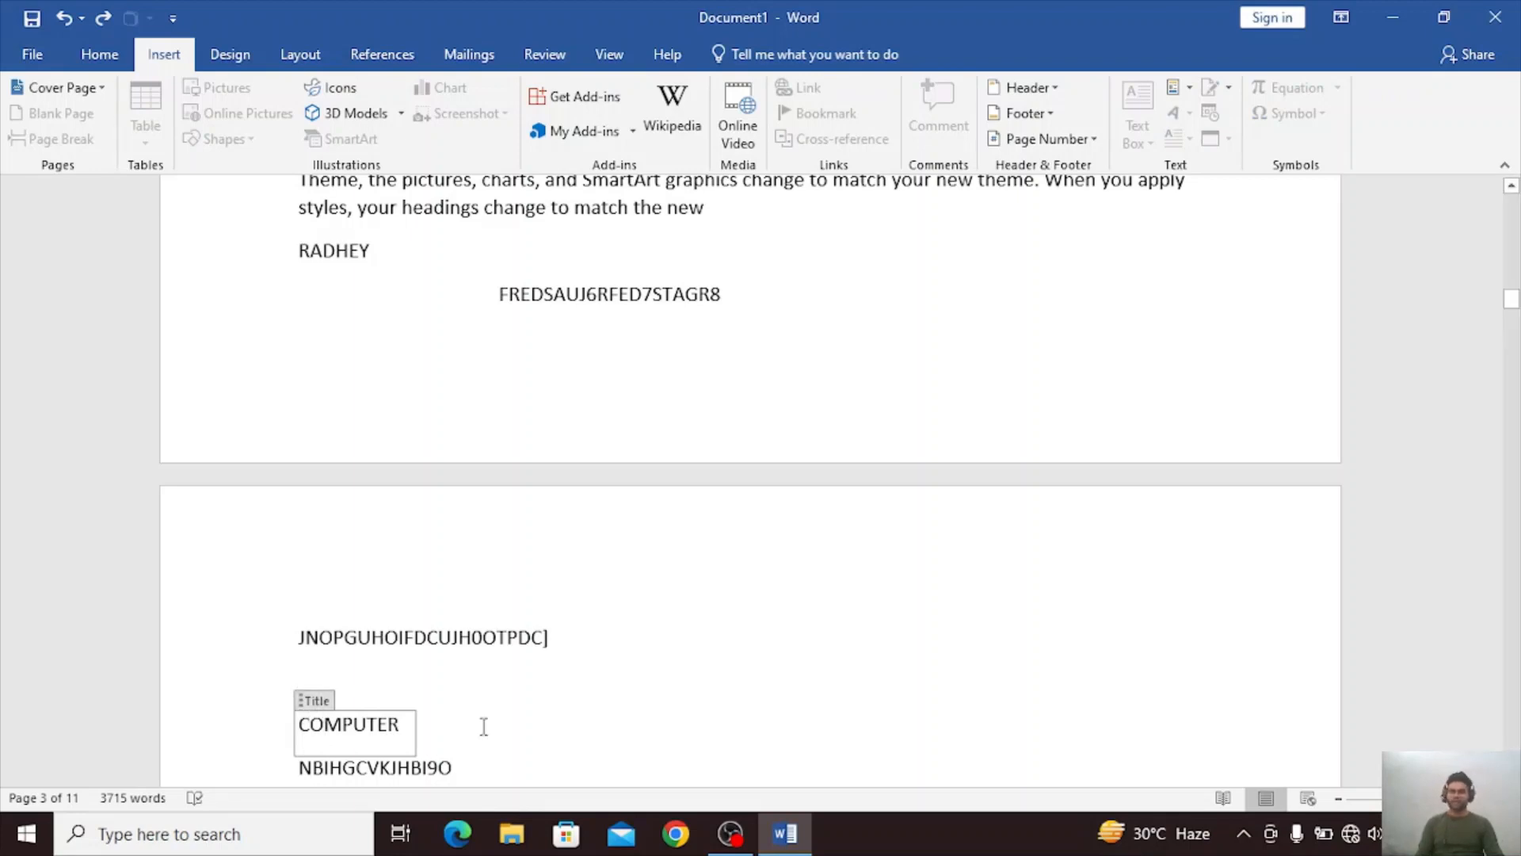
double_click(483, 762)
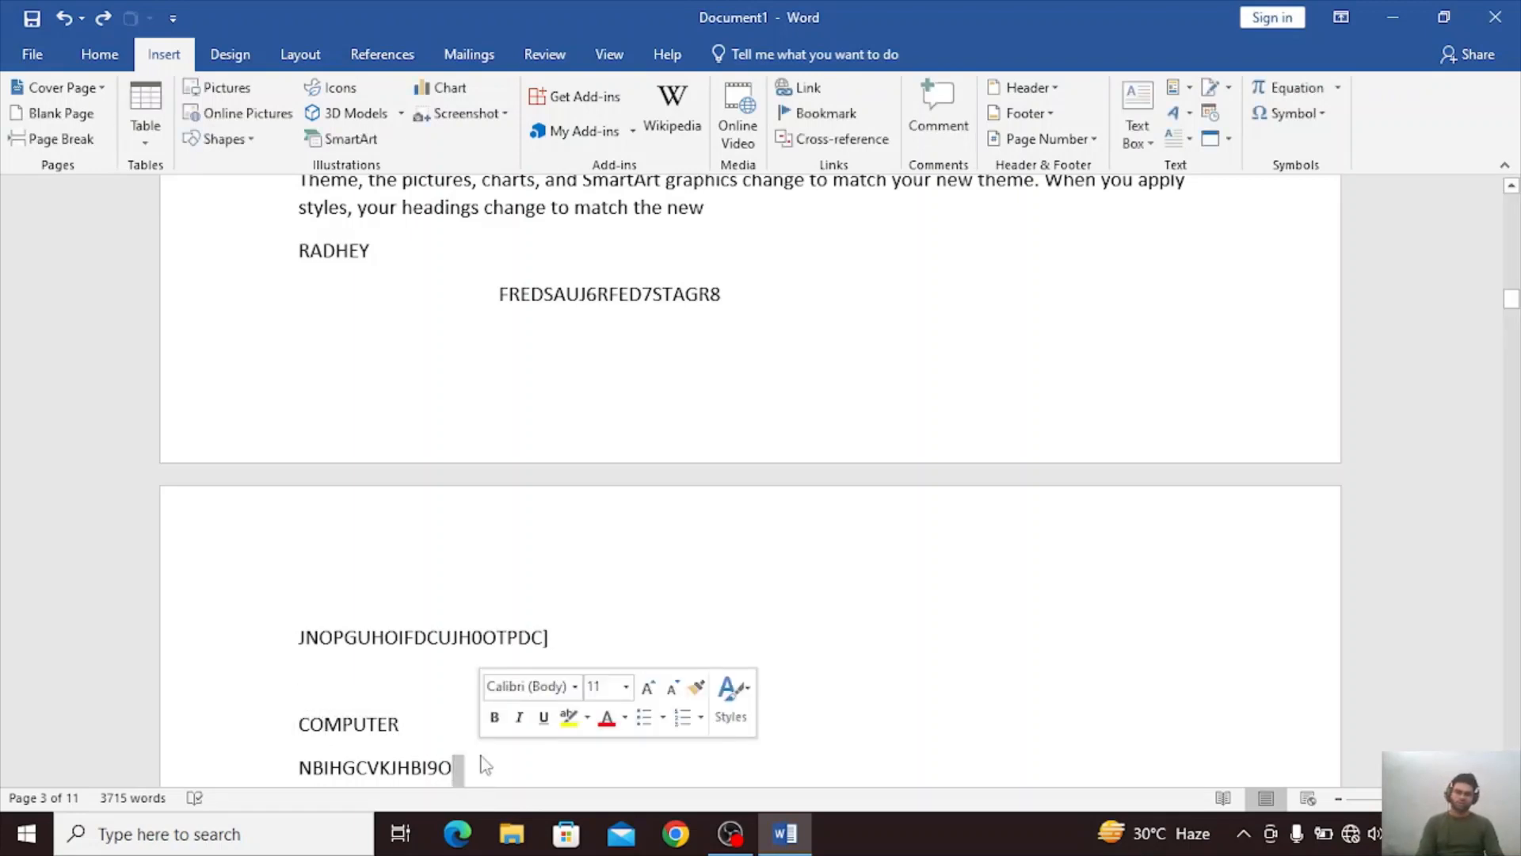
Examine the field names and properties offered in the Field dialog, then close it without inserting a field.
left_click(1192, 92)
mouse_move(1254, 134)
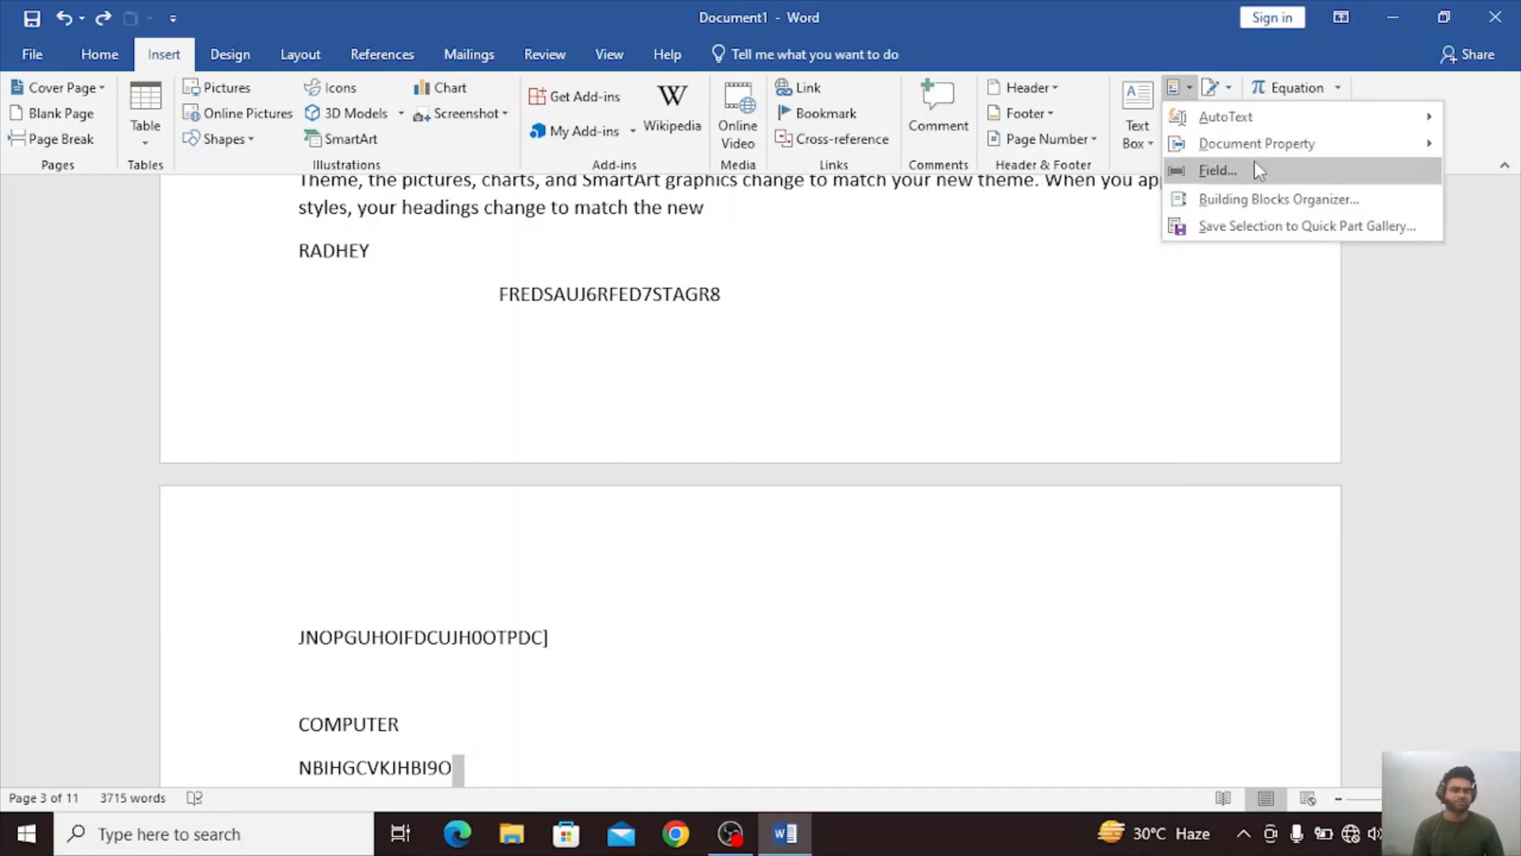
left_click(1257, 169)
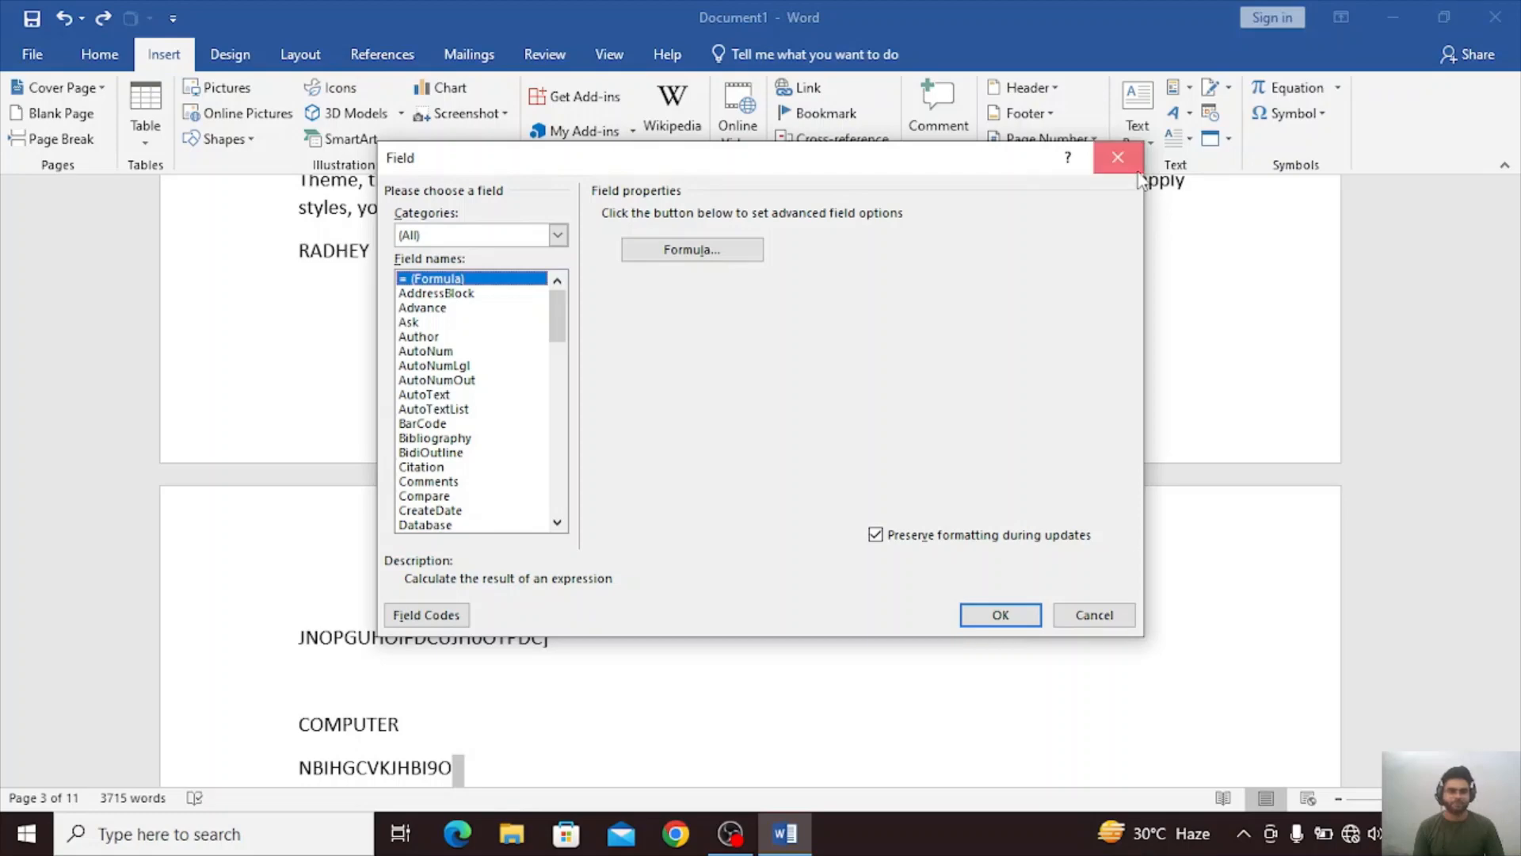
left_click(1118, 157)
left_click(1180, 88)
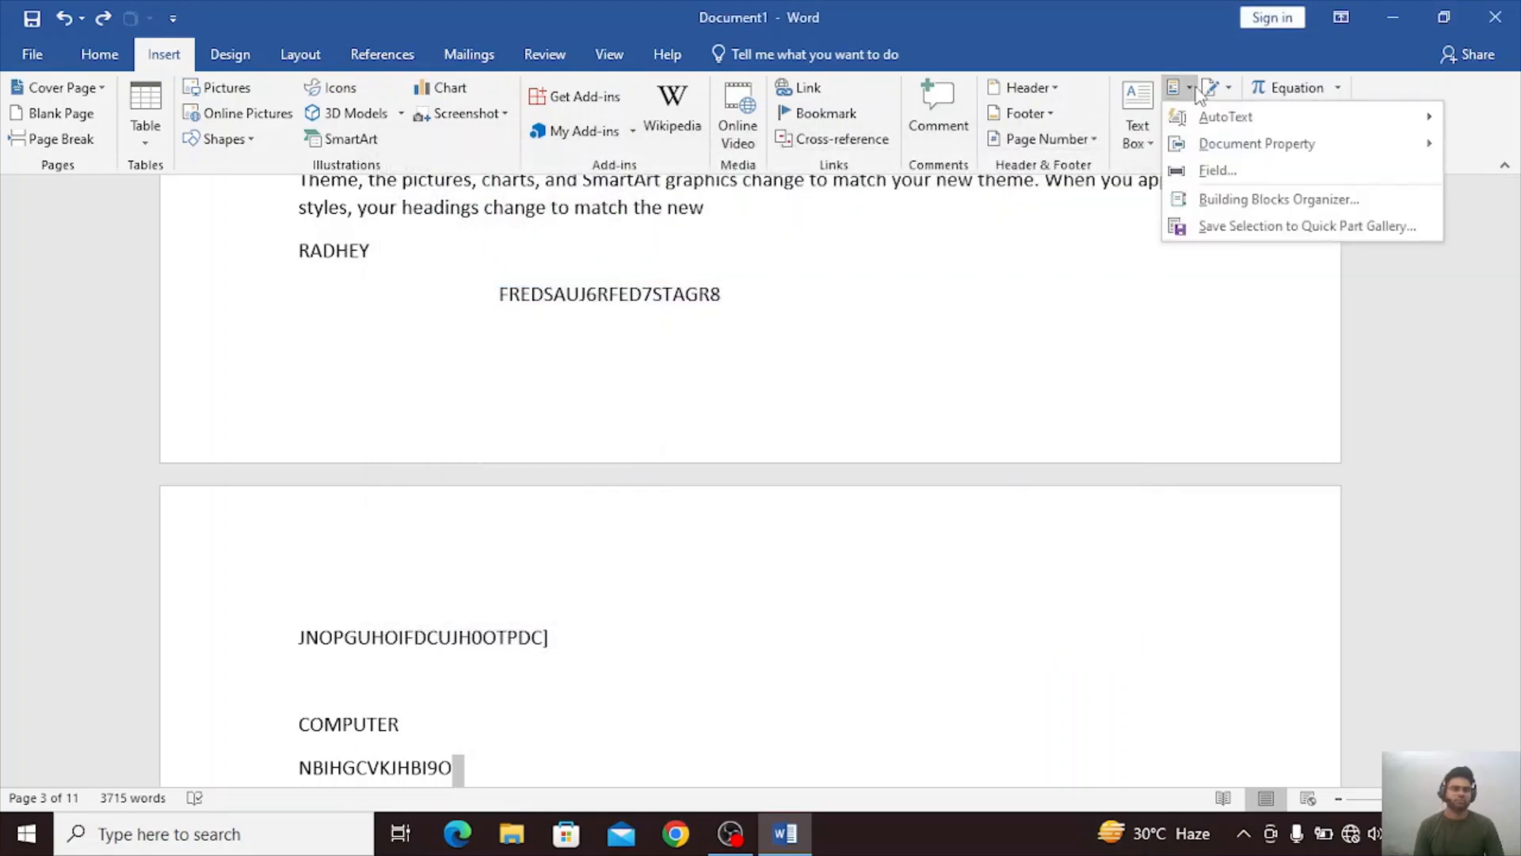
Look over the Building Blocks Organizer, the AutoText gallery and the Create New Building Block dialog, closing them without changes.
left_click(1243, 200)
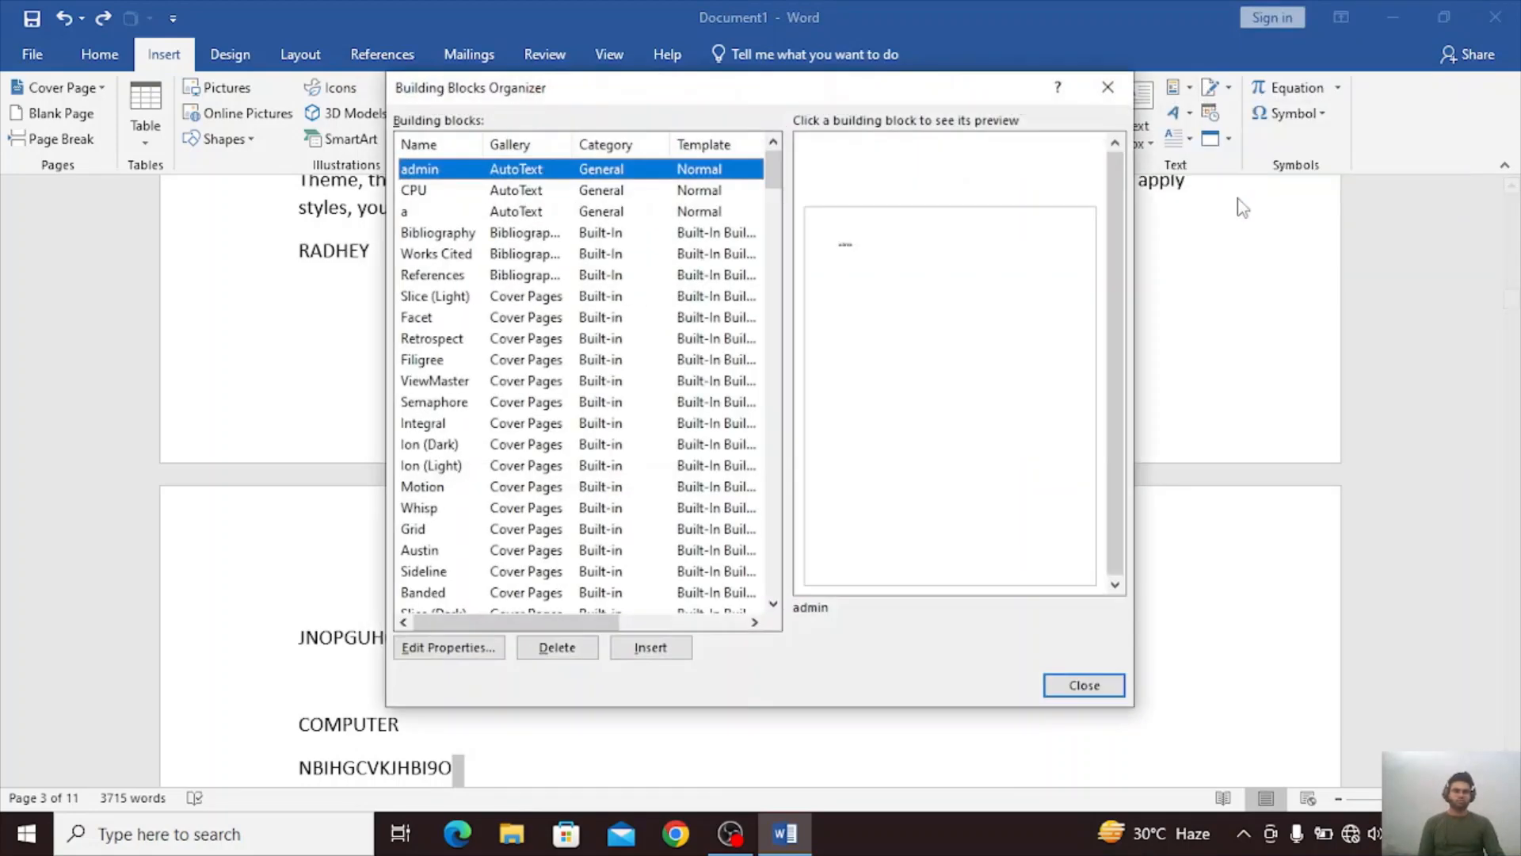
left_click(1108, 87)
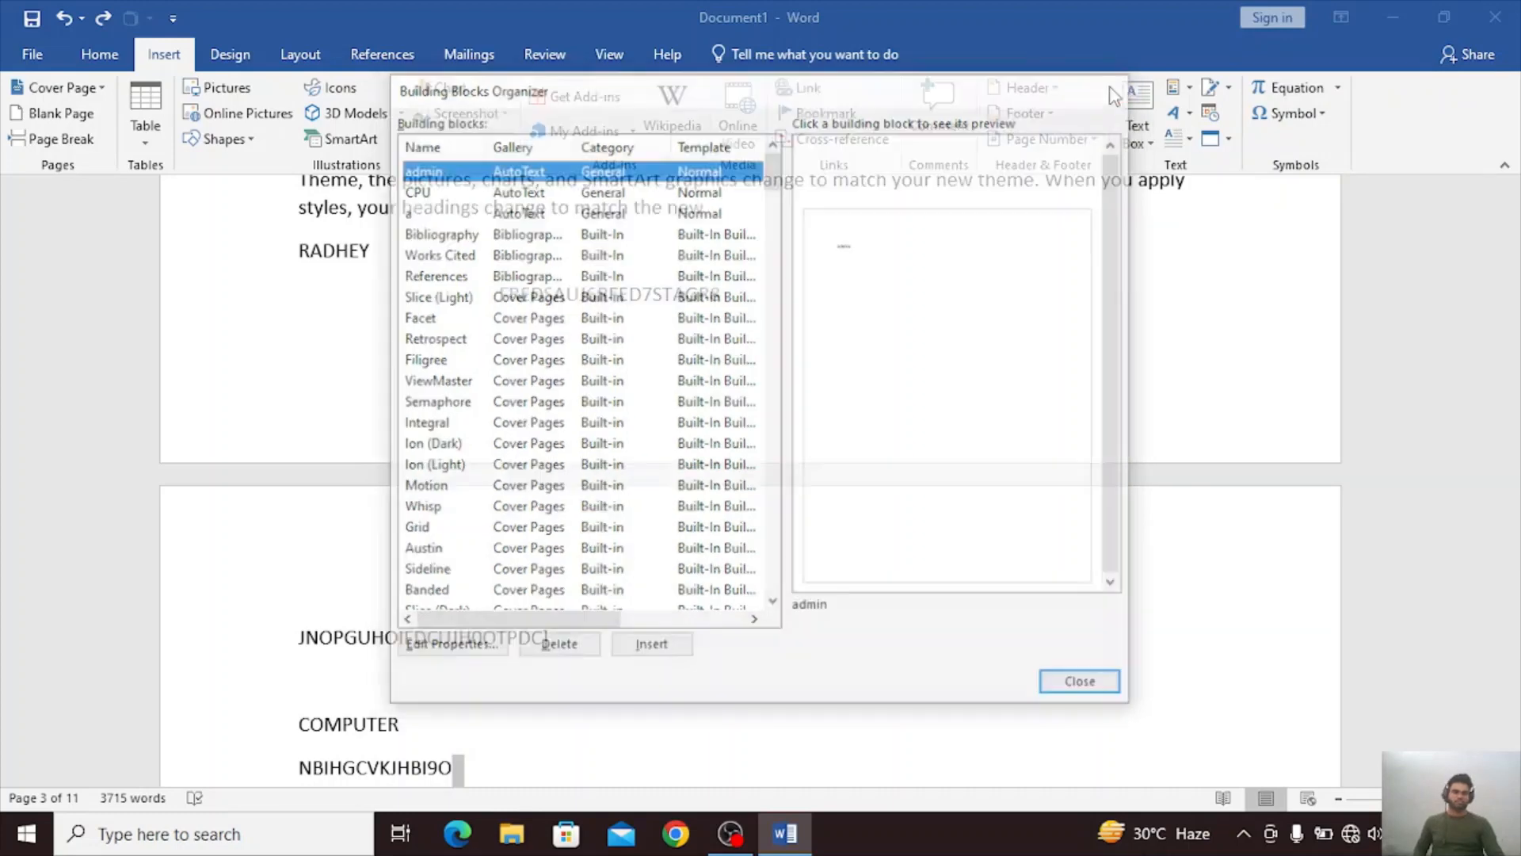
left_click(1175, 85)
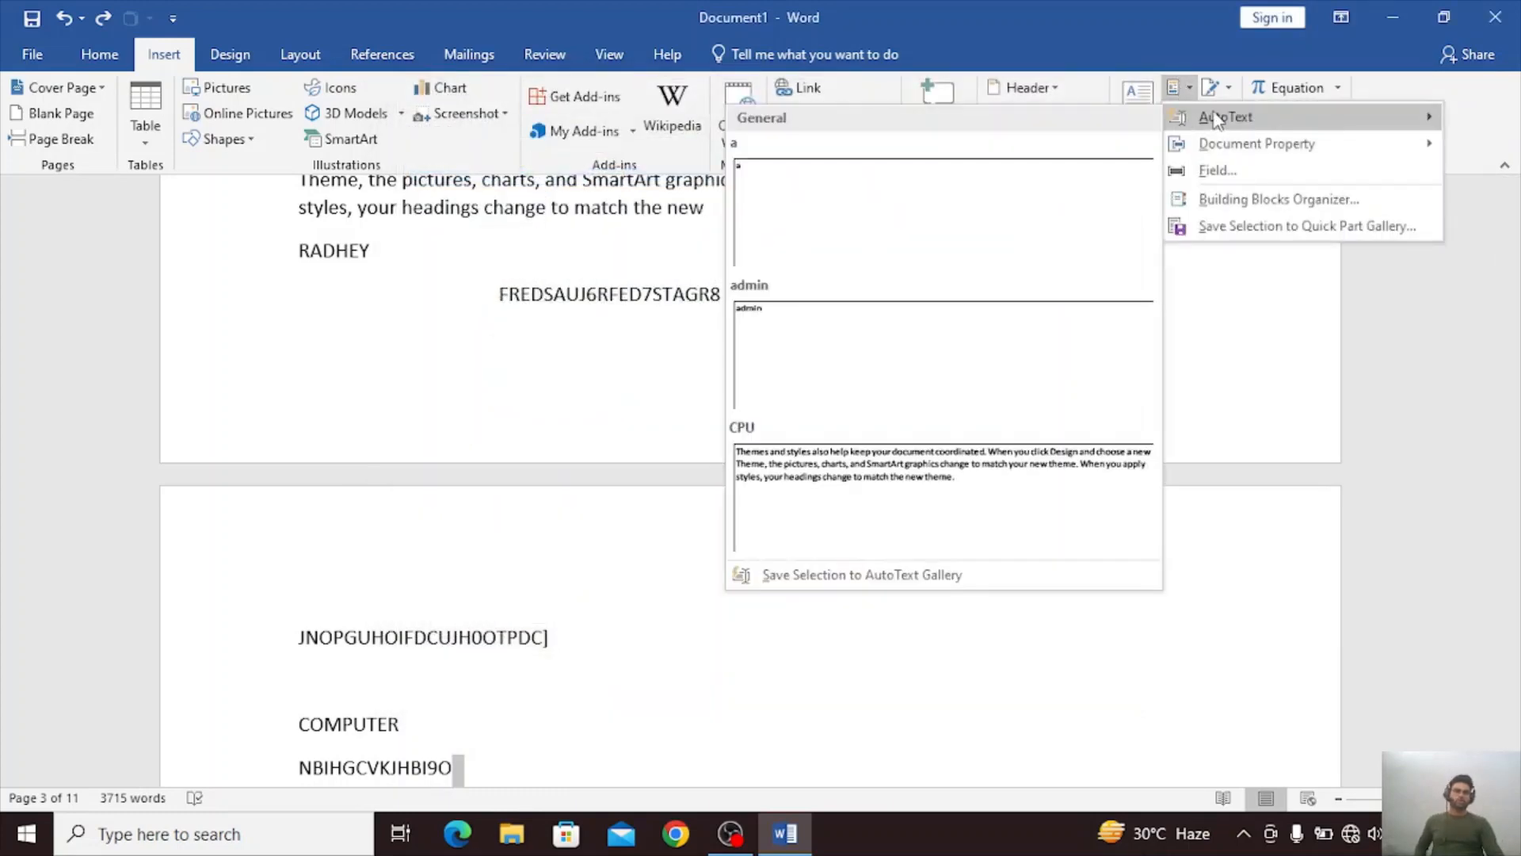
left_click(1242, 226)
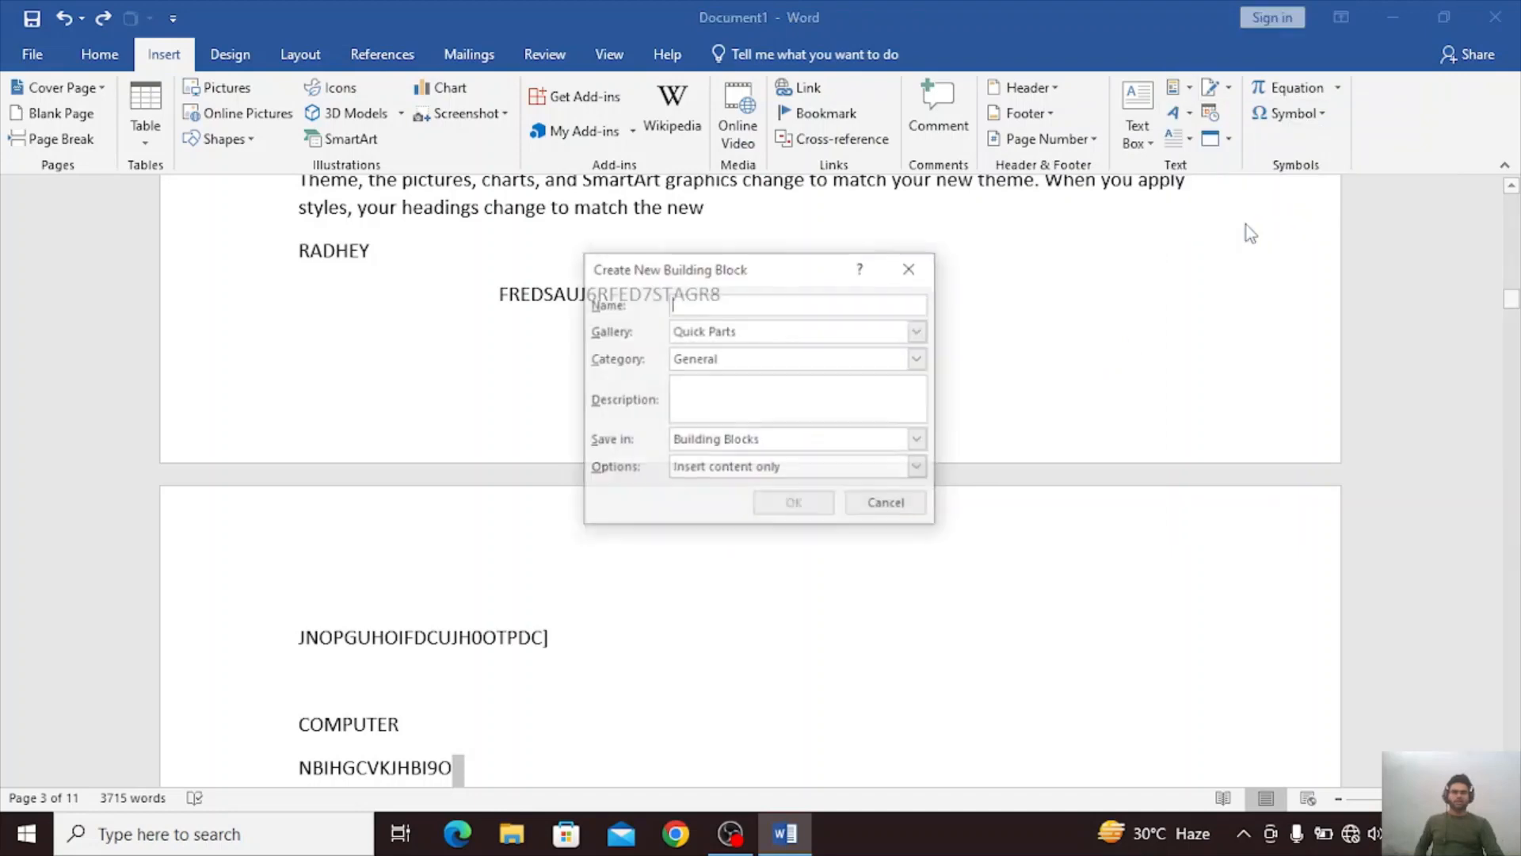
left_click(910, 266)
Add blank paragraphs and a page break below the SmartArt cycle diagram at the end of page 3.
scroll(871, 286, "down", 12)
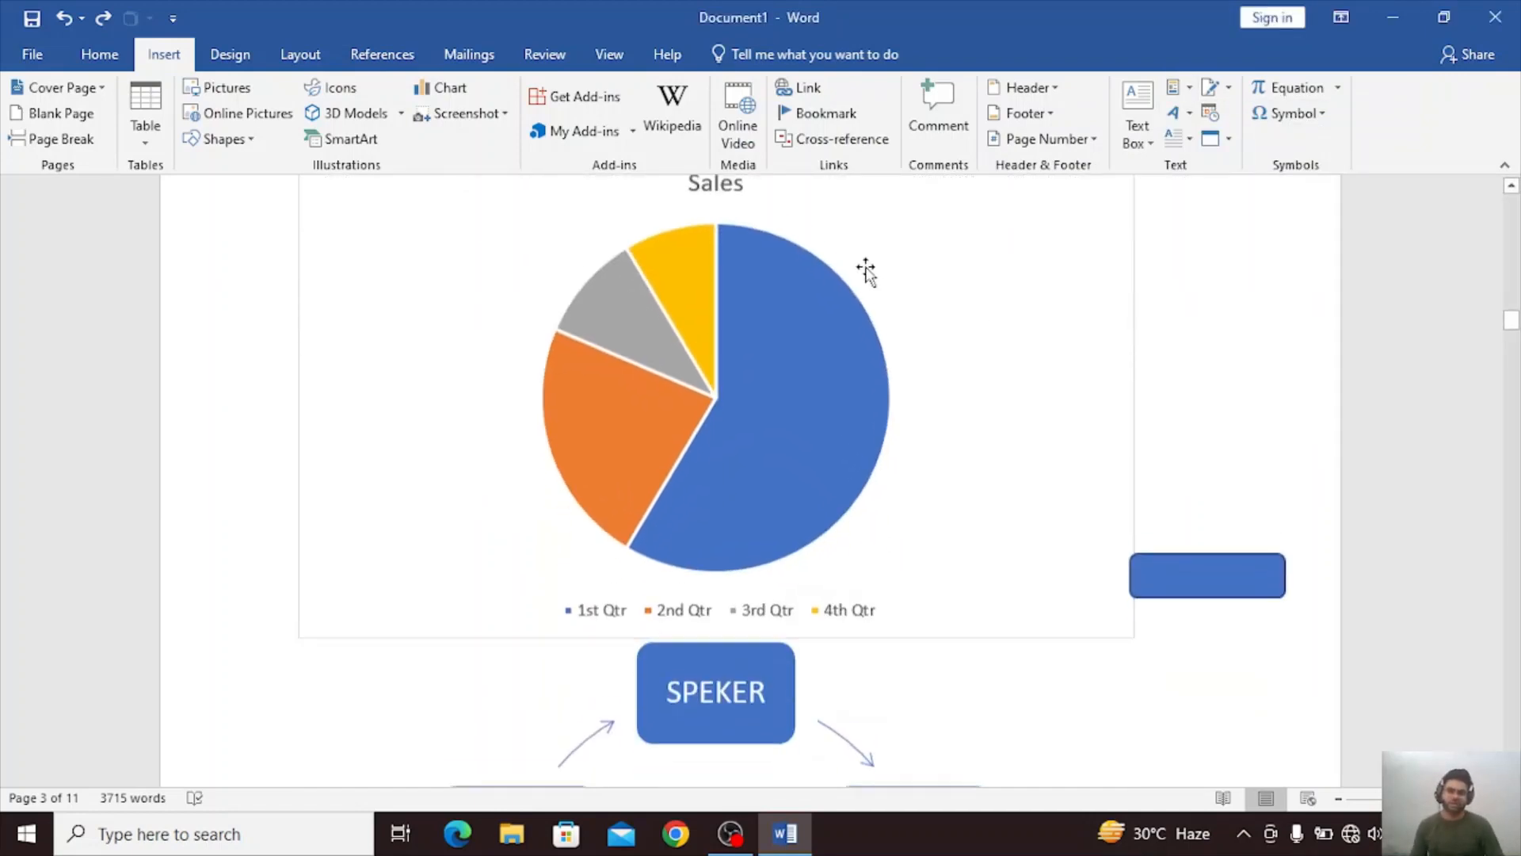
scroll(1014, 320, "down", 4)
left_click(1041, 437)
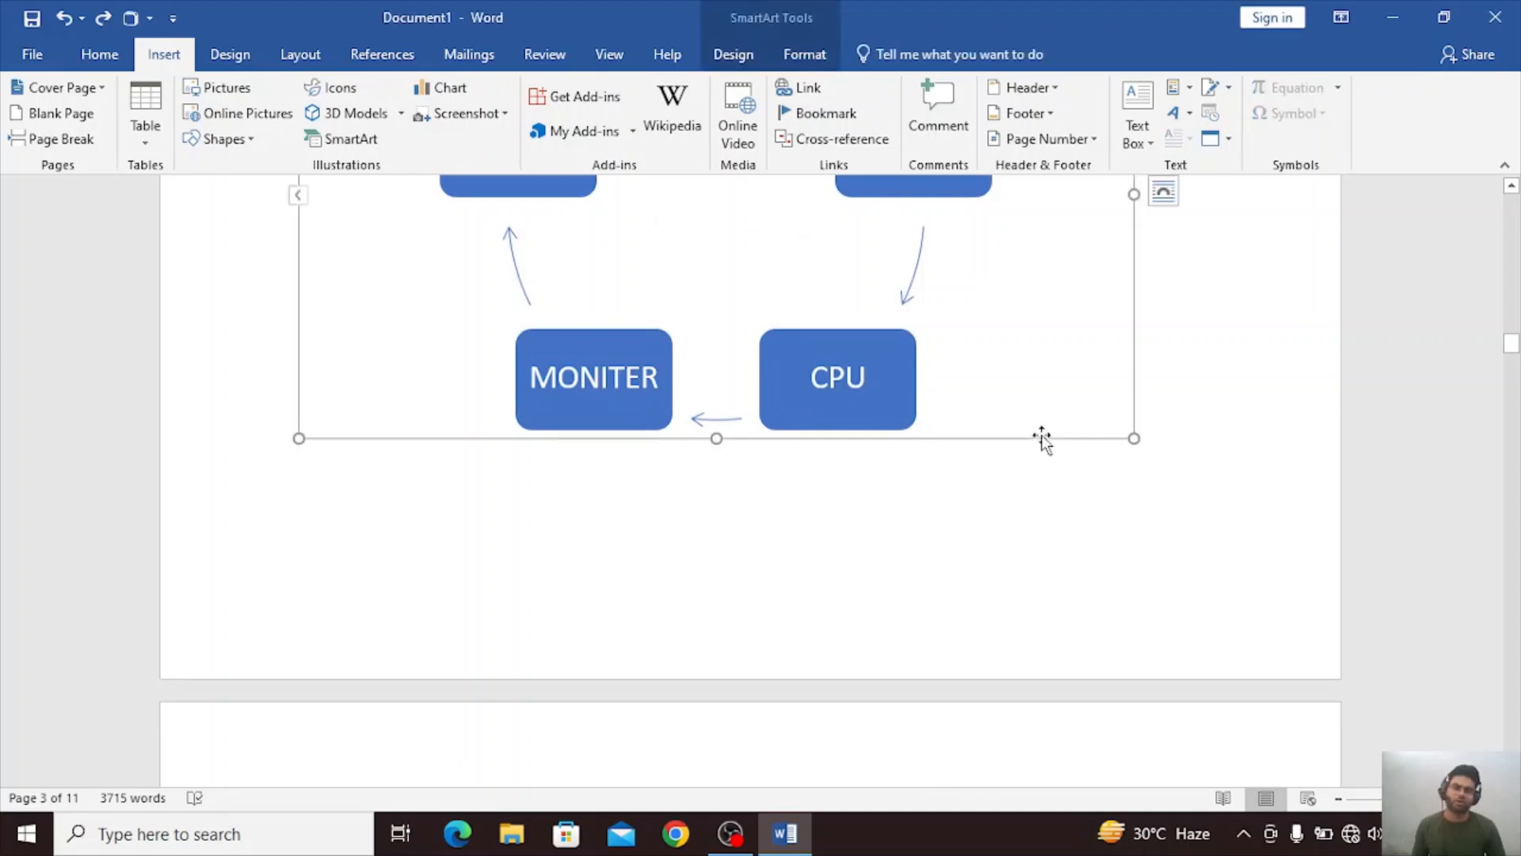
left_click(1171, 417)
key("Return")
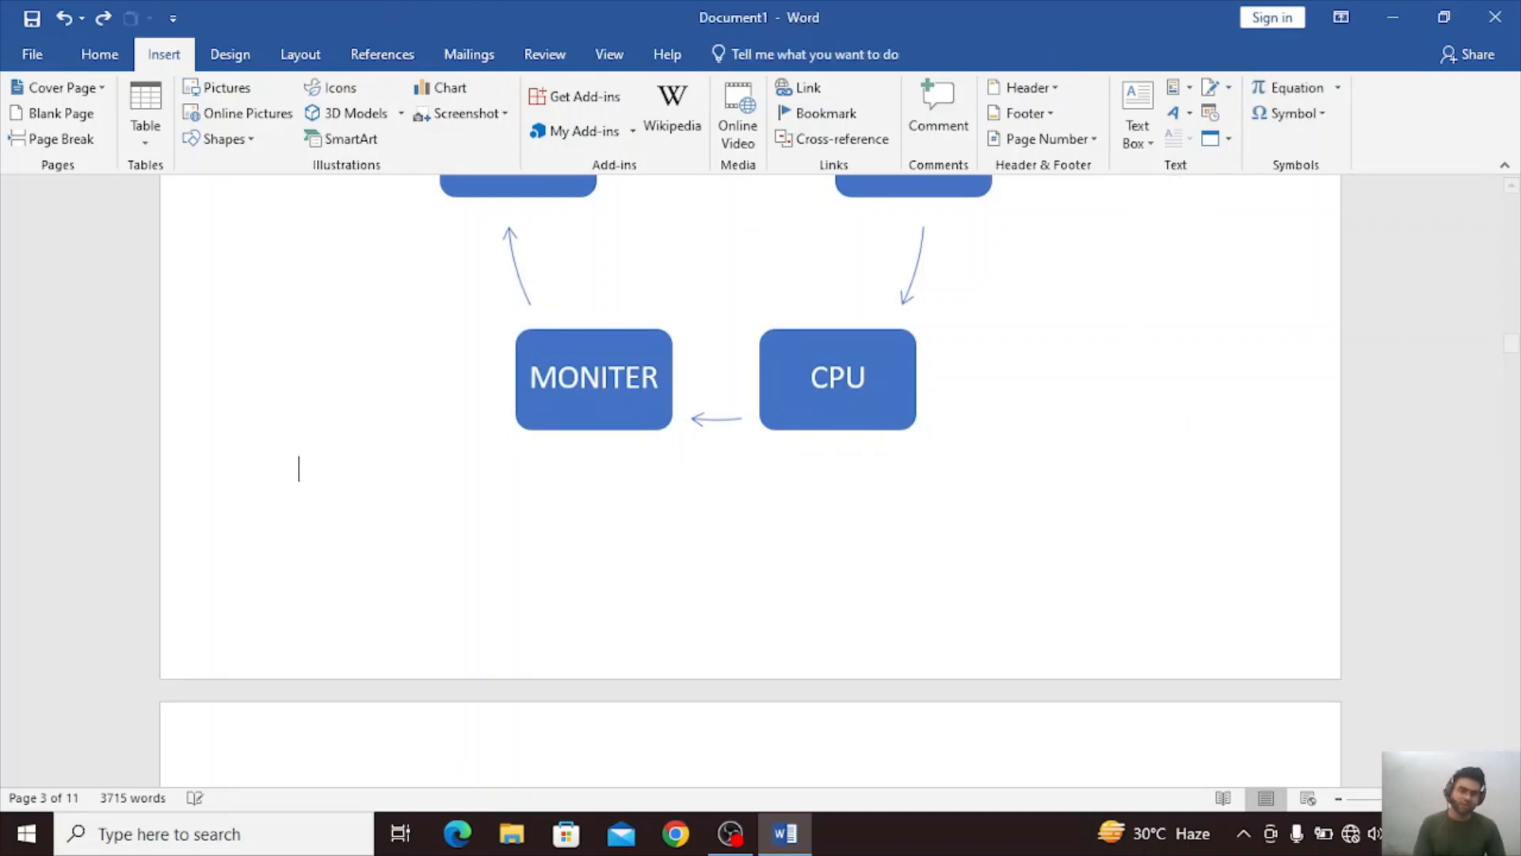
key("Return")
key("ctrl+Return")
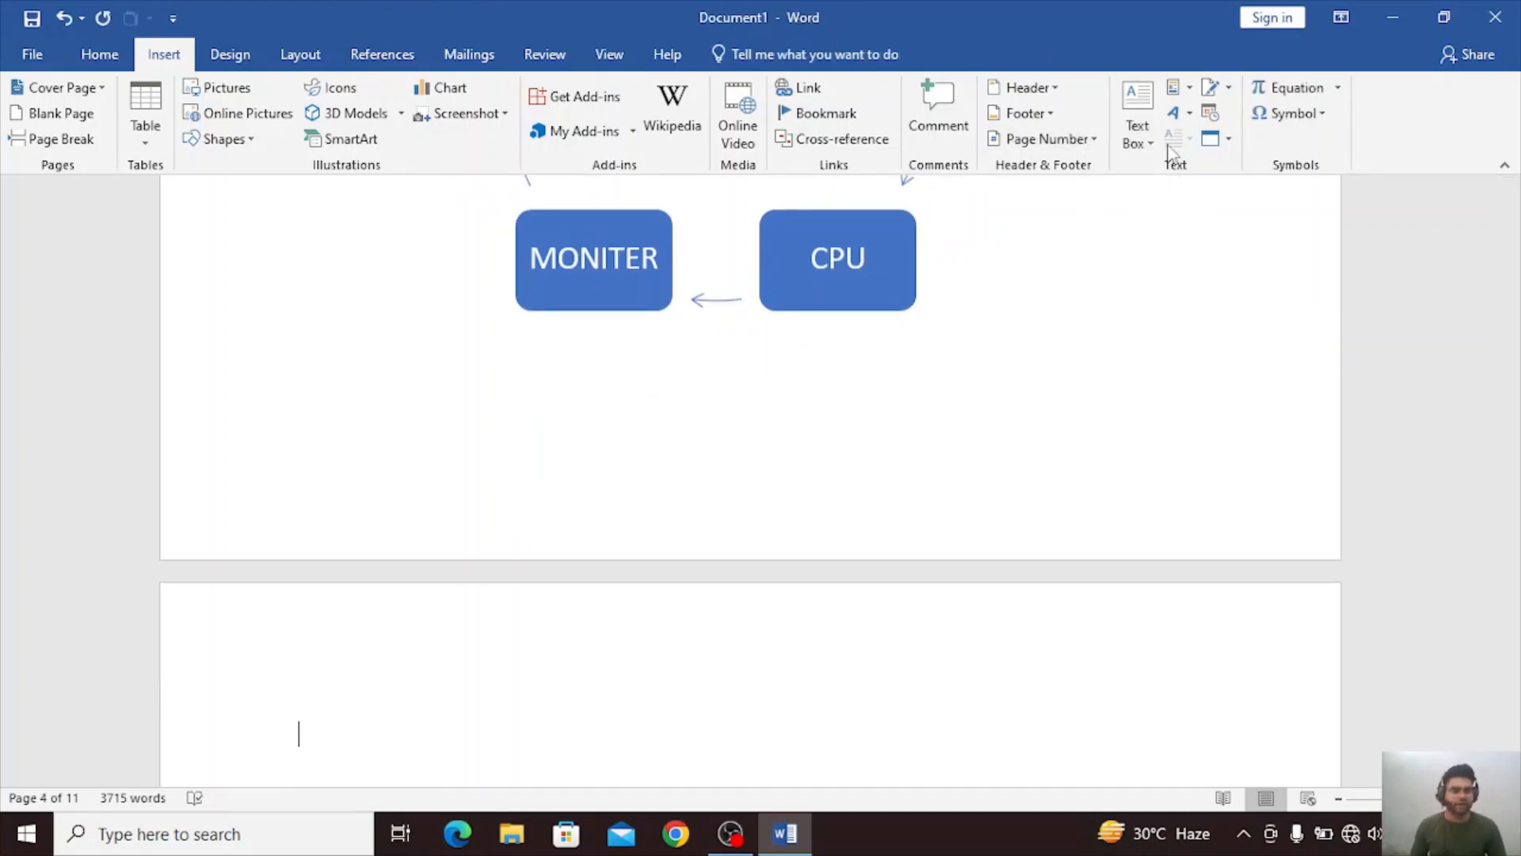
Preview the References bibliography and the Filigree cover page in the Building Blocks Organizer, closing it without inserting either.
left_click(1186, 95)
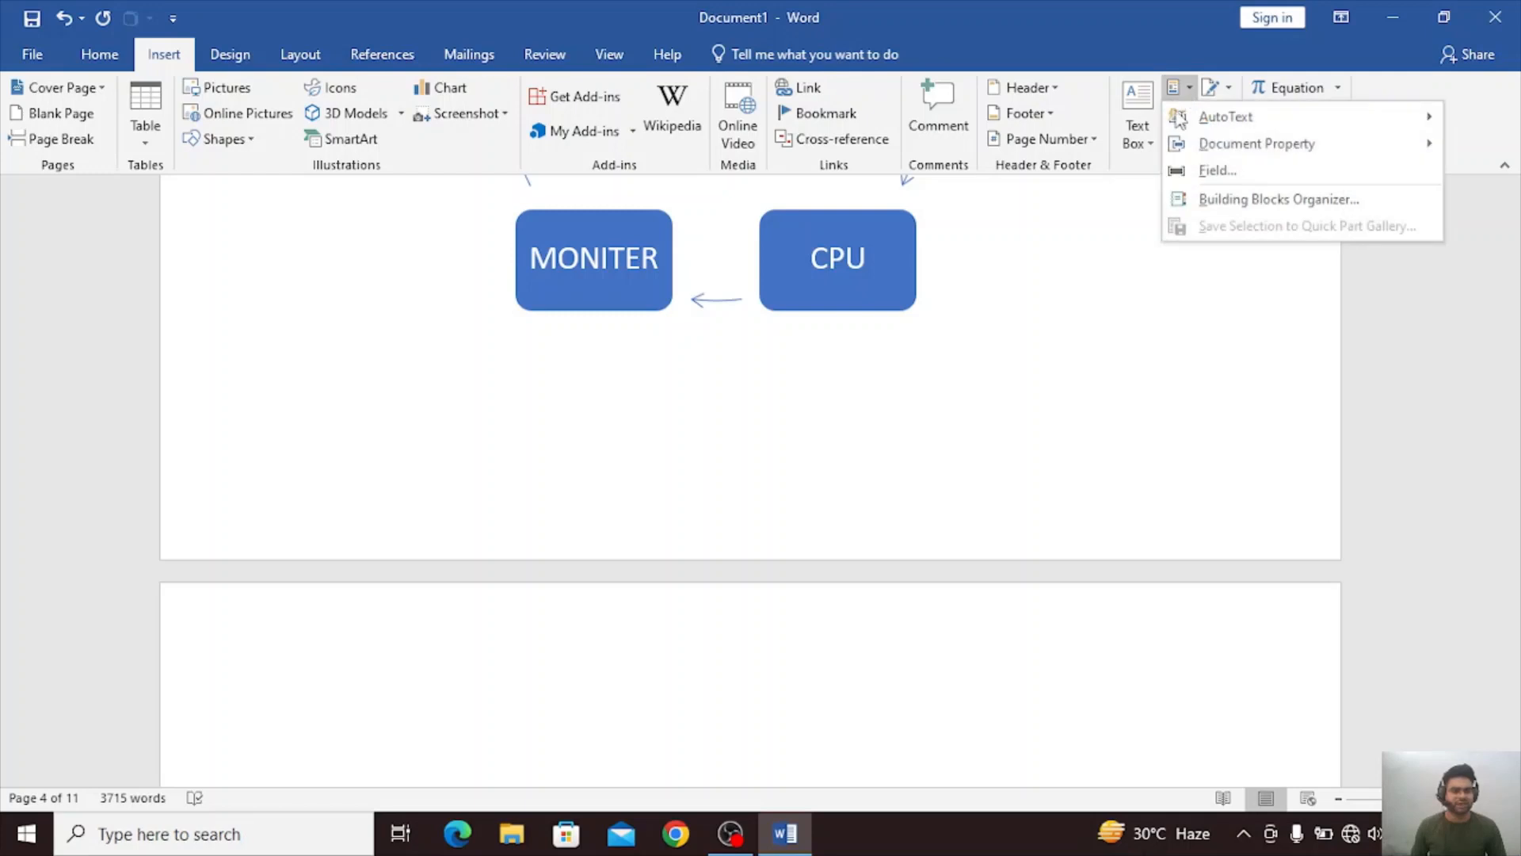
left_click(1221, 201)
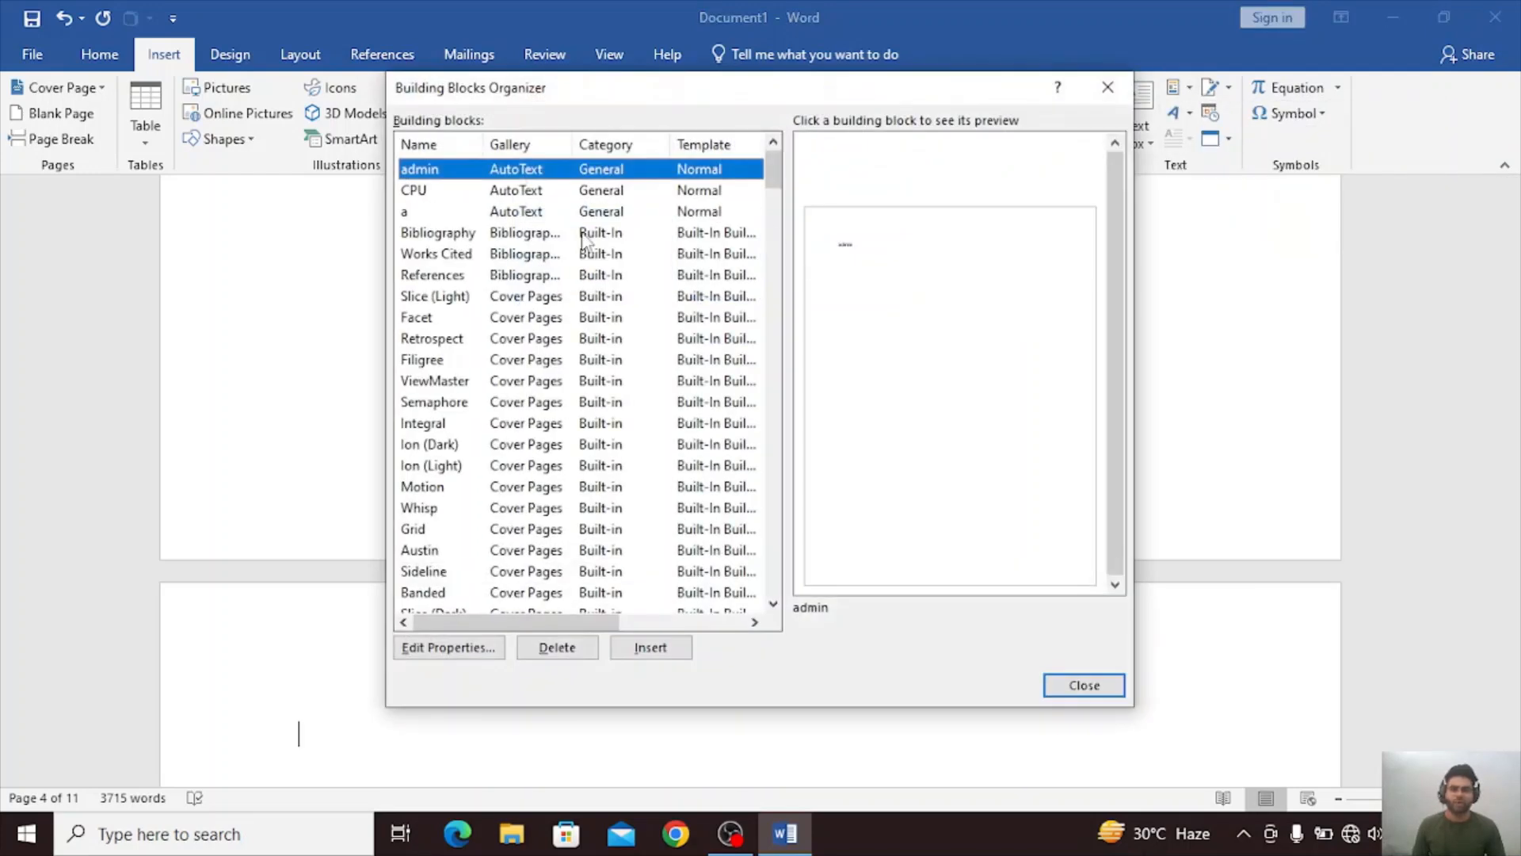
left_click(559, 275)
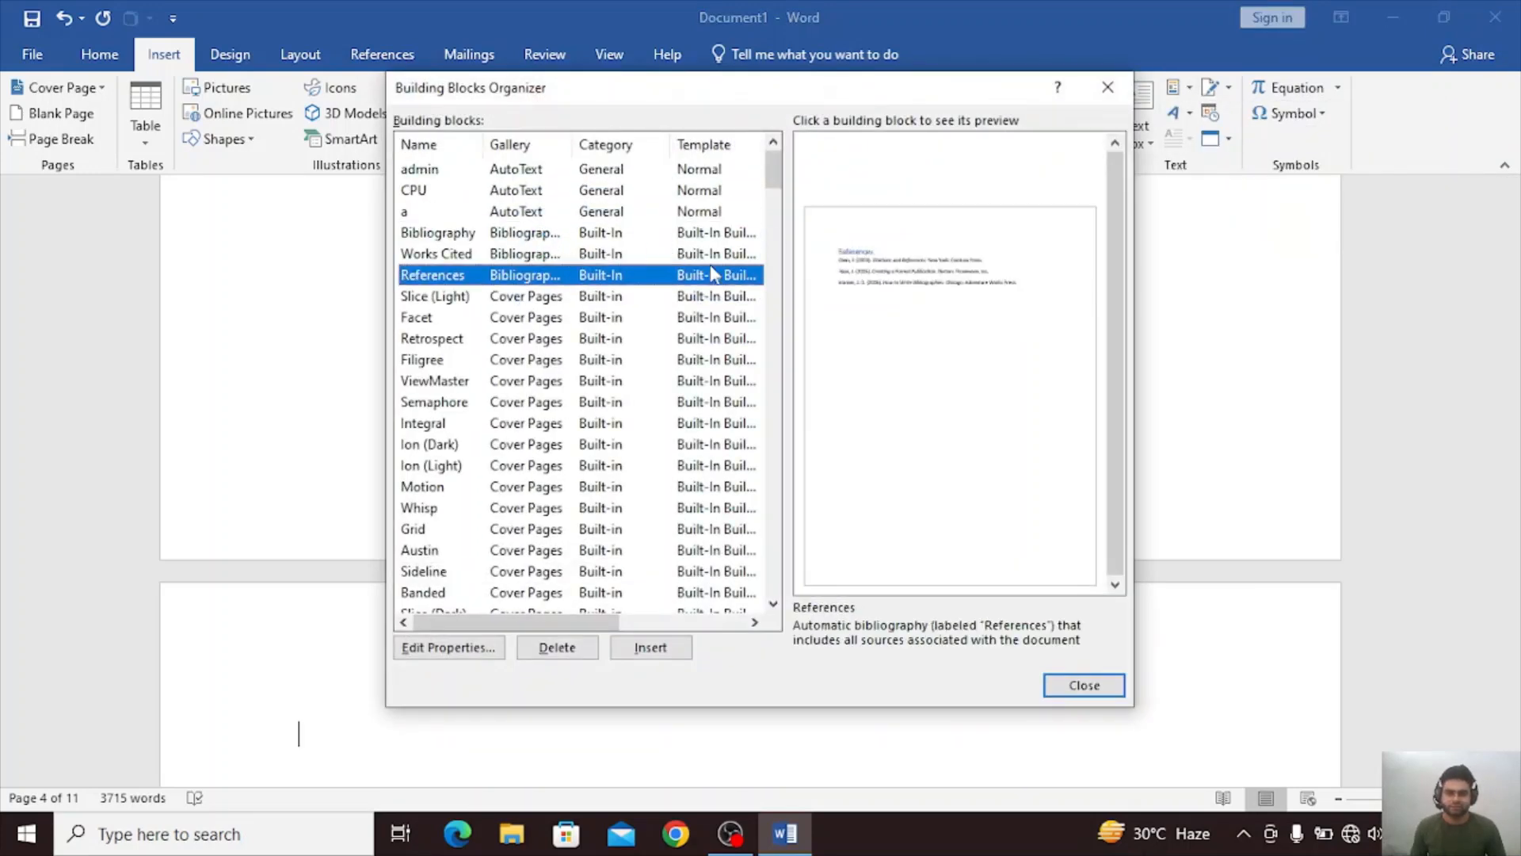
left_click(660, 359)
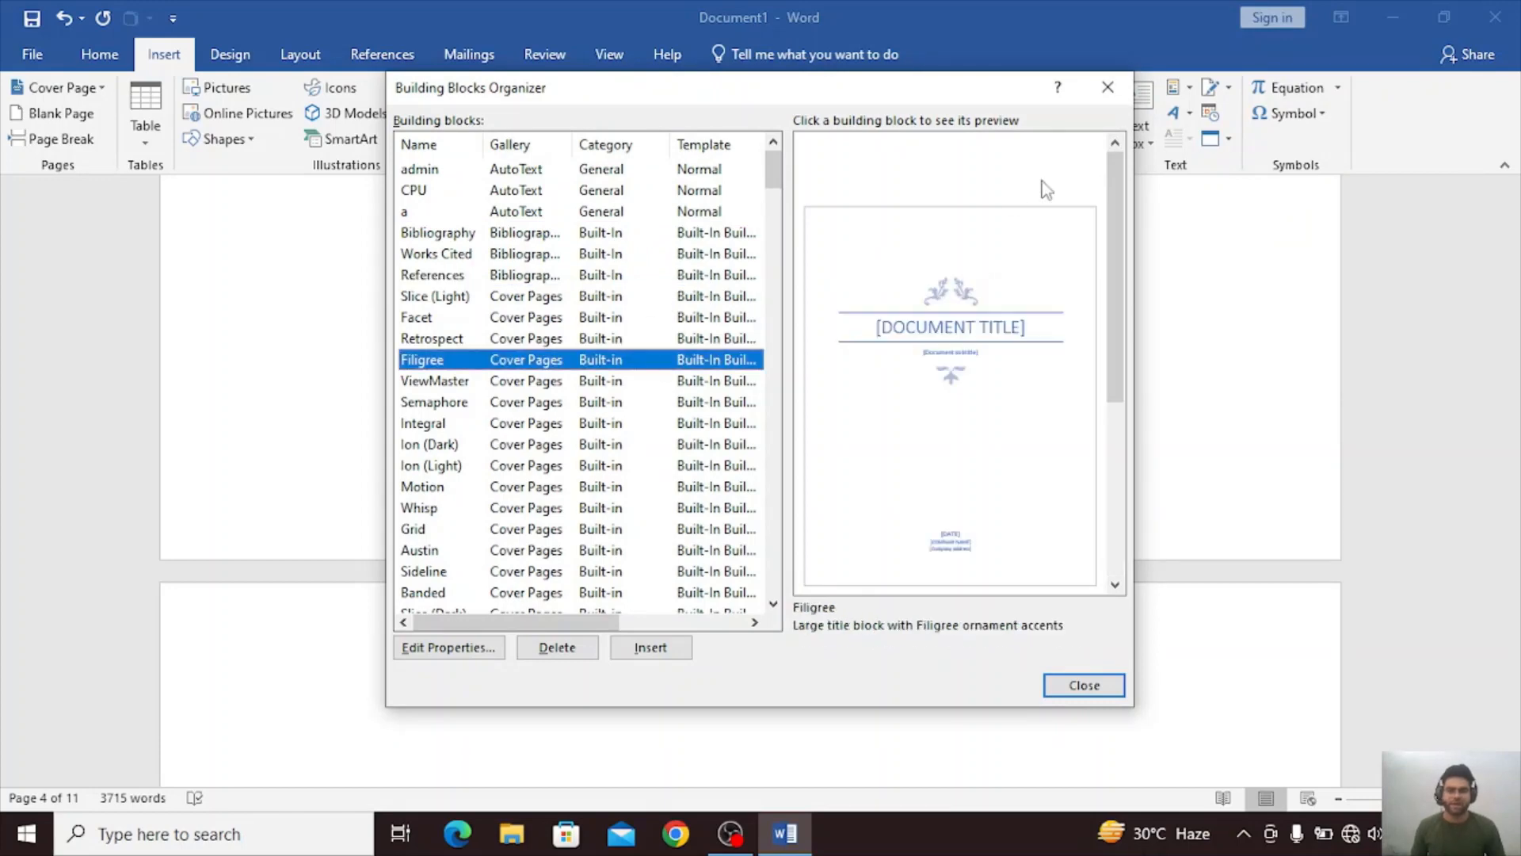
left_click(1107, 87)
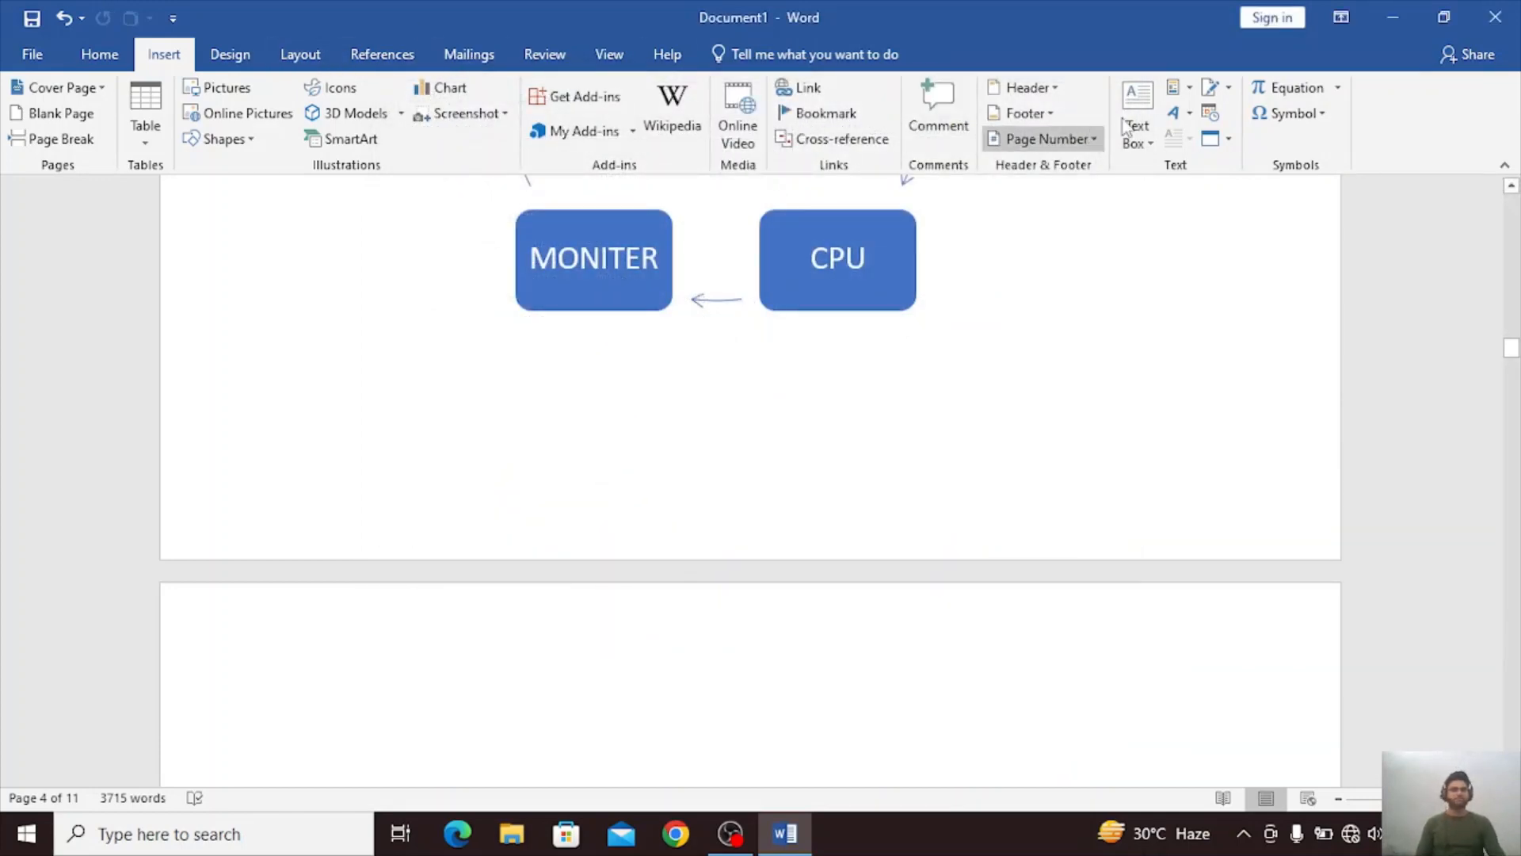
Insert a WordArt object in the plain black shadowed style on page 4 and enter a sample first name in capitals.
left_click(1176, 115)
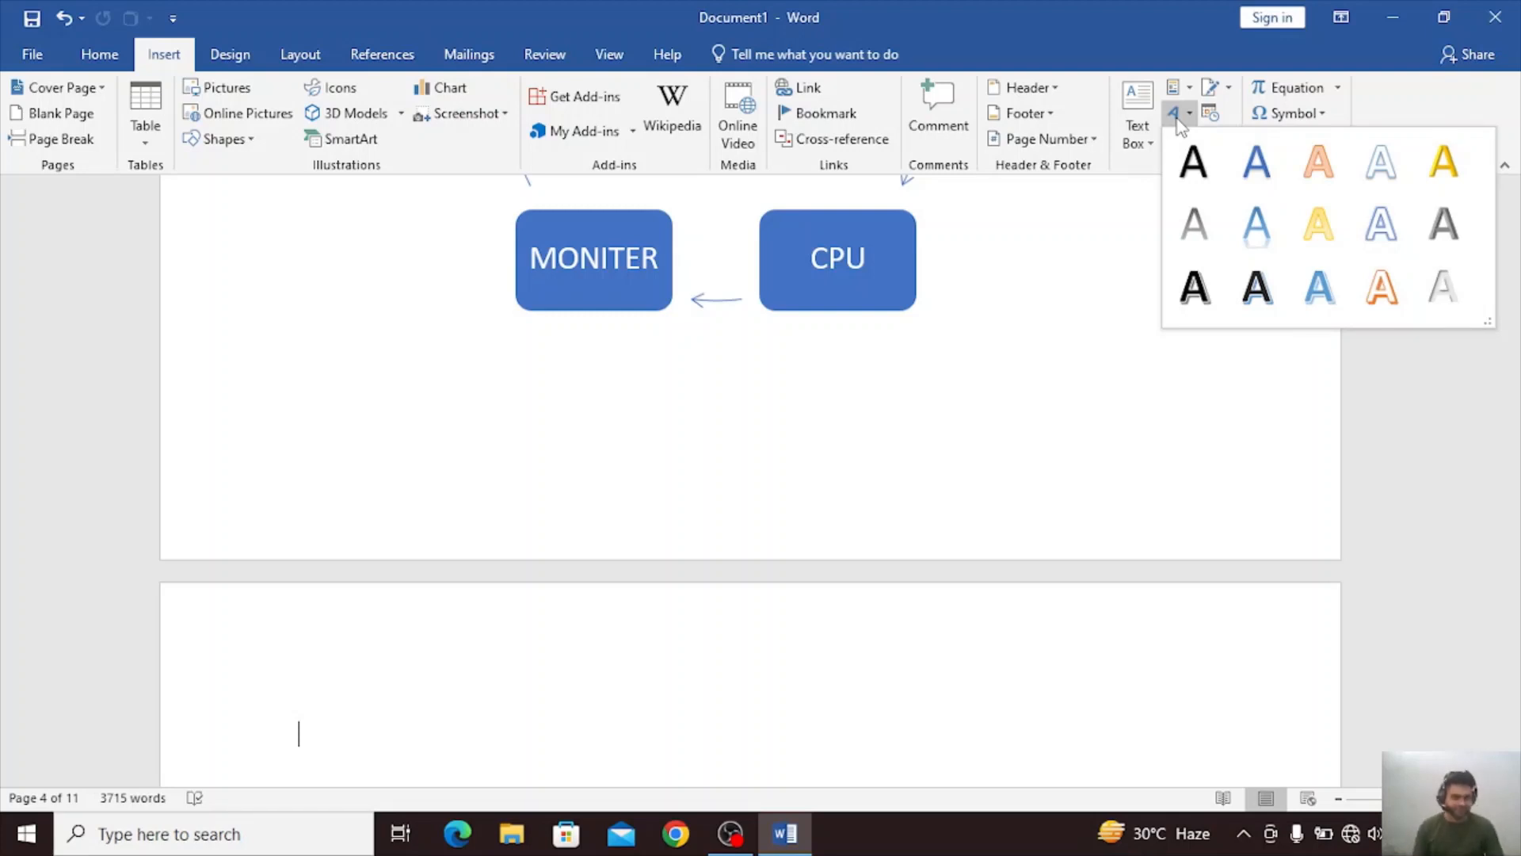
left_click(900, 407)
scroll(900, 407, "down", 3)
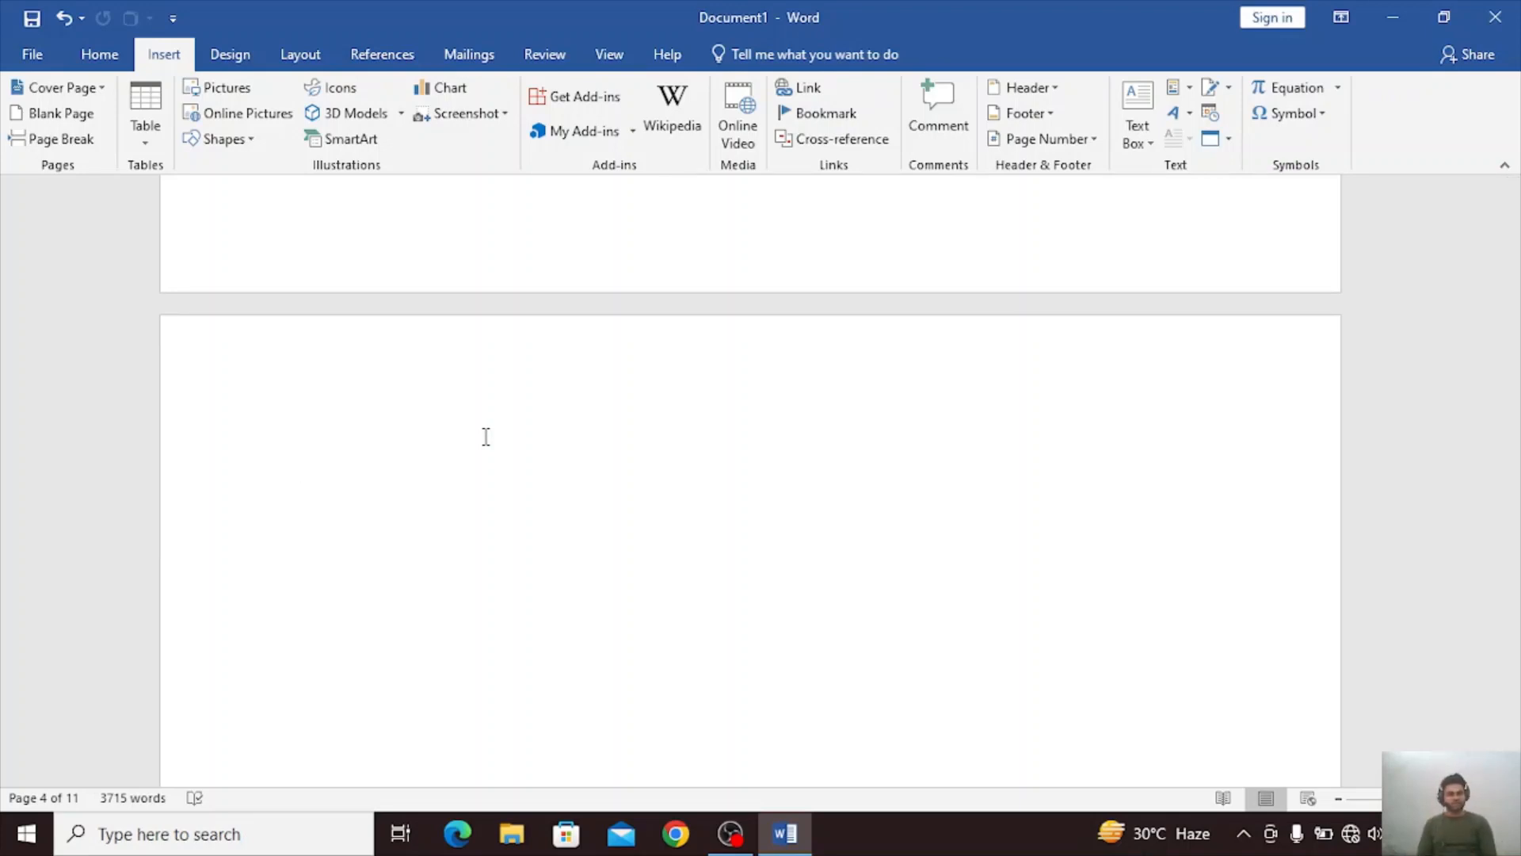
left_click(1171, 114)
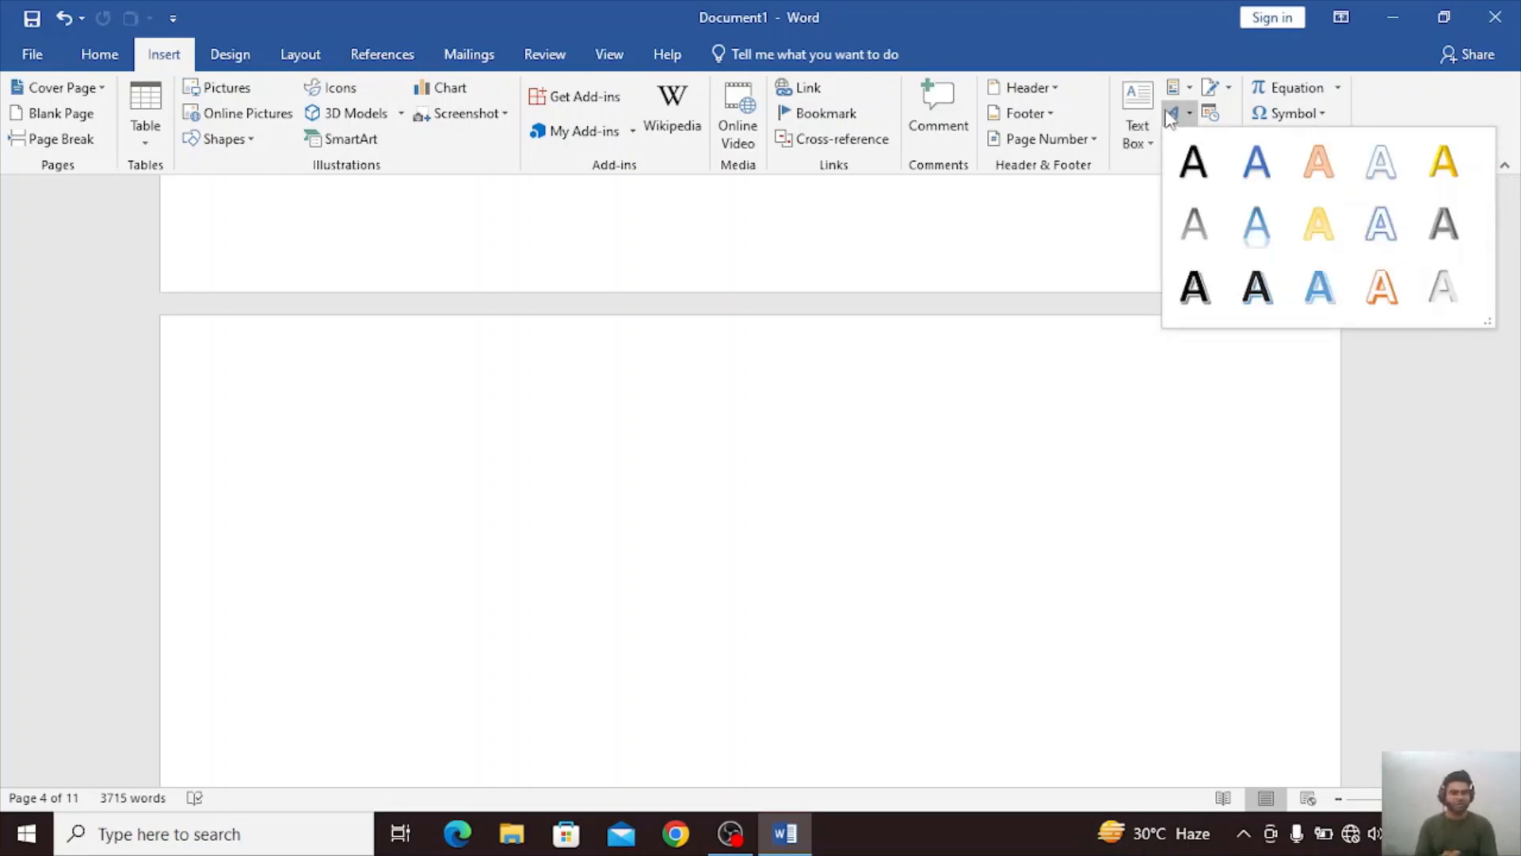
left_click(1196, 164)
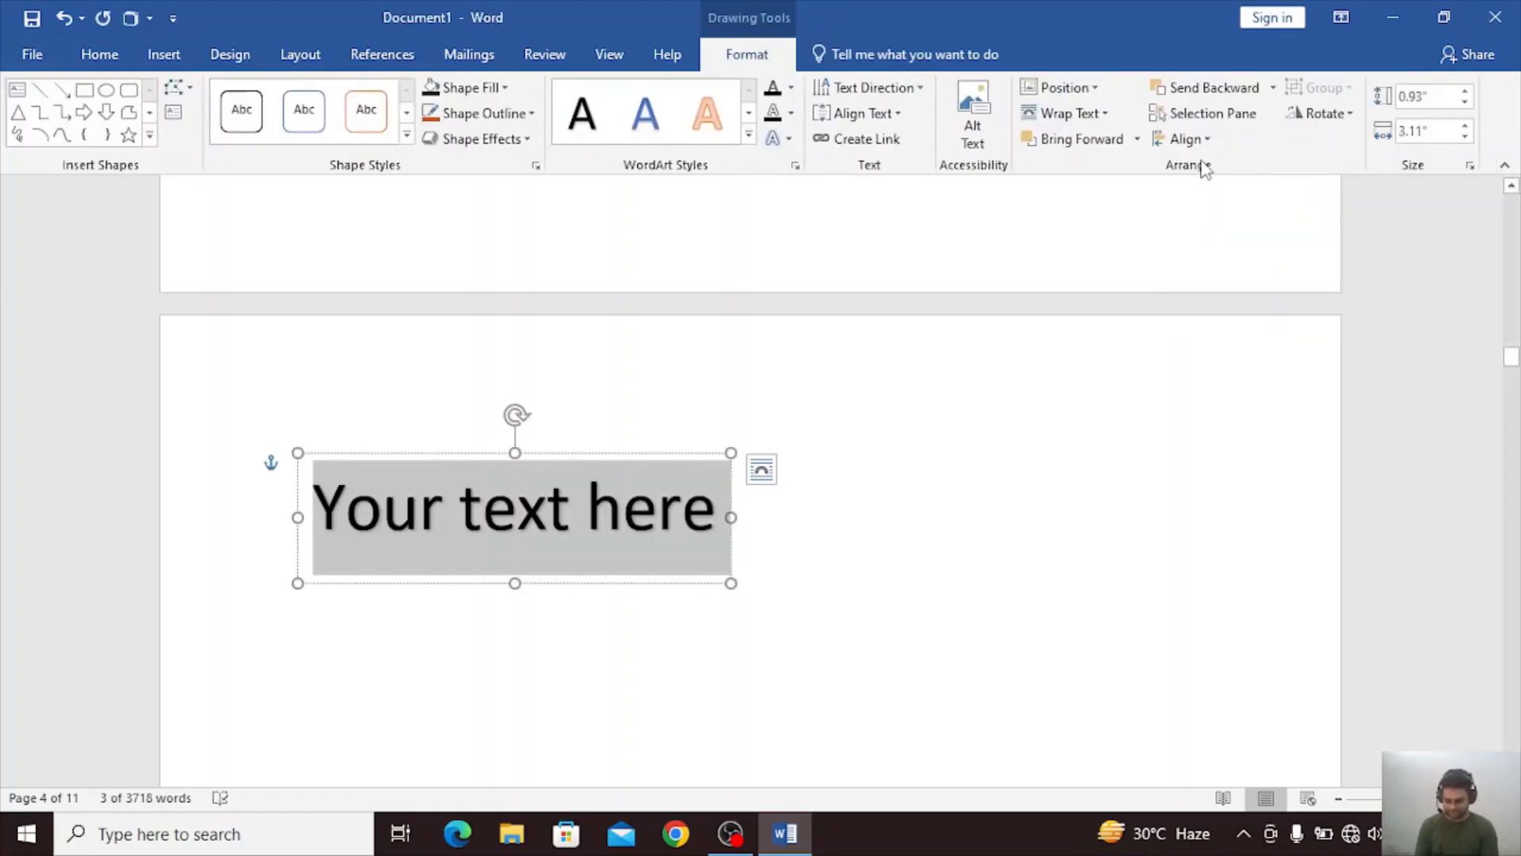
type("SHYAM")
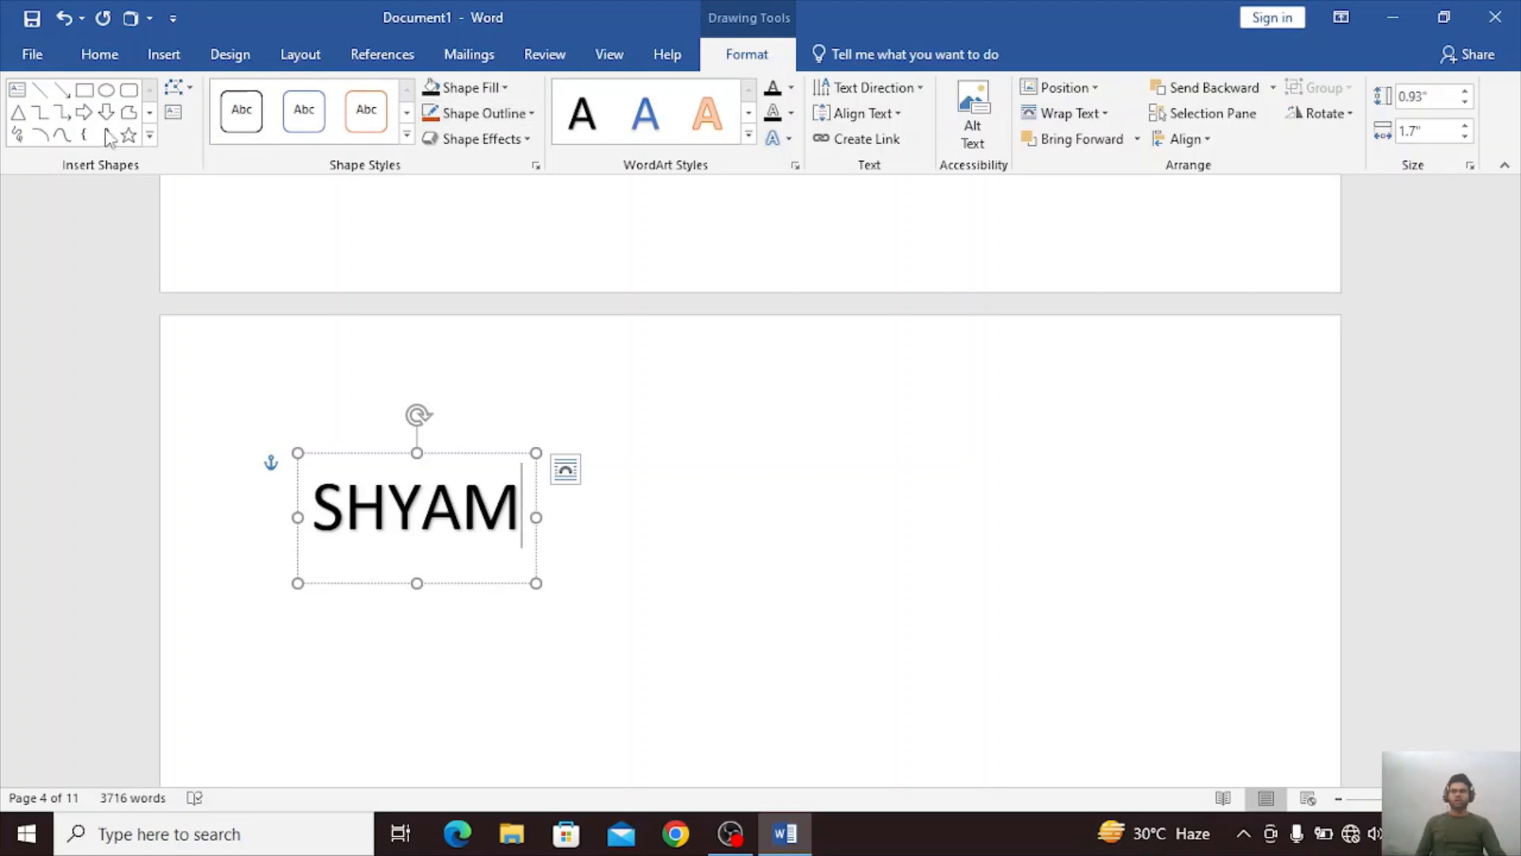
Try drawing an oval over the WordArt text and undo it.
left_click(105, 91)
left_click(48, 90)
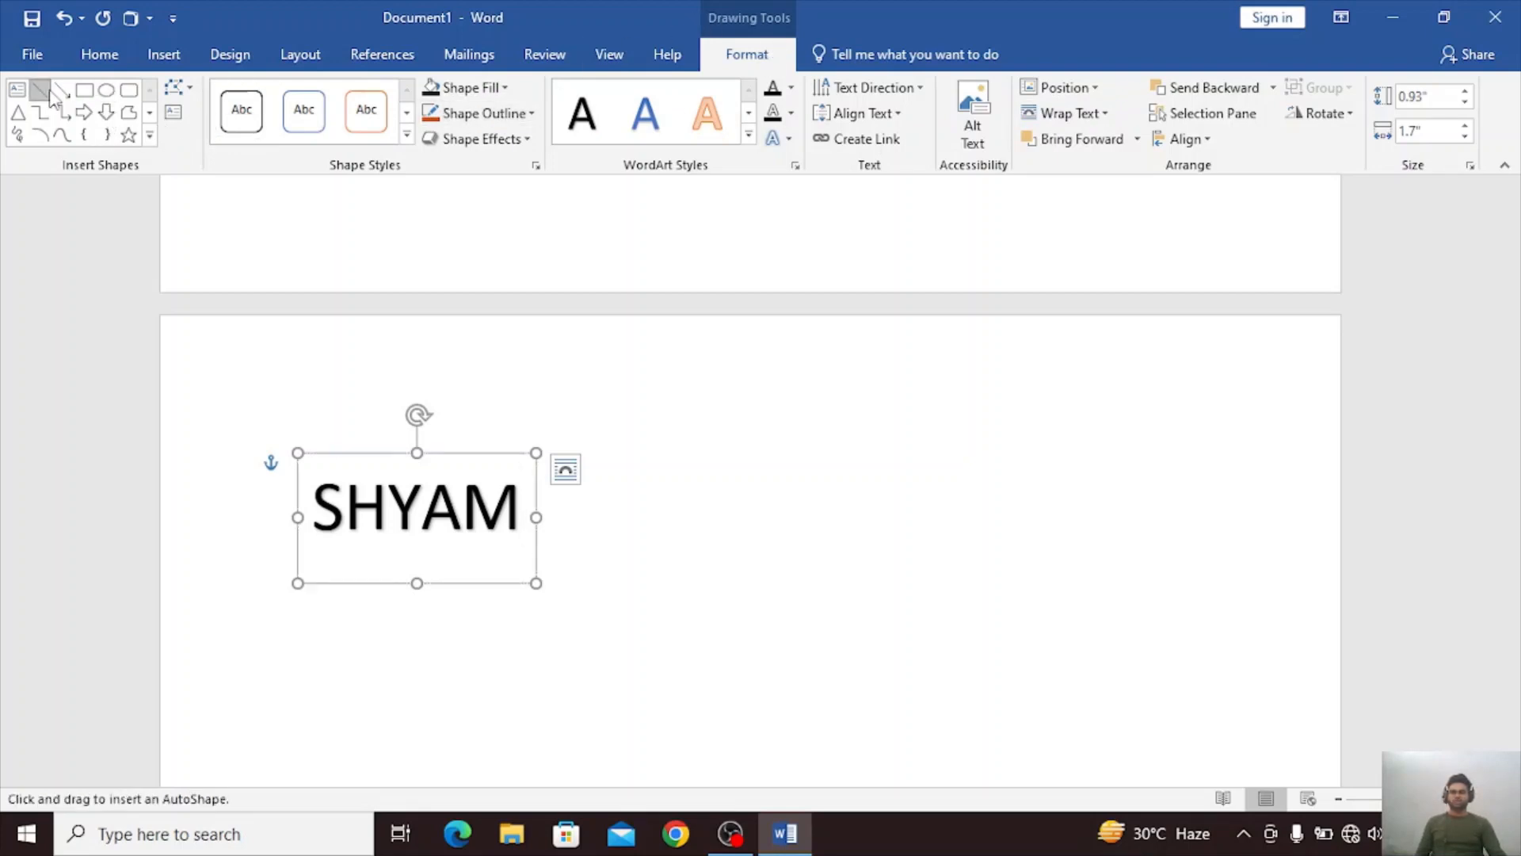
left_click(106, 90)
left_click_drag(296, 407, 554, 694)
key("ctrl+z")
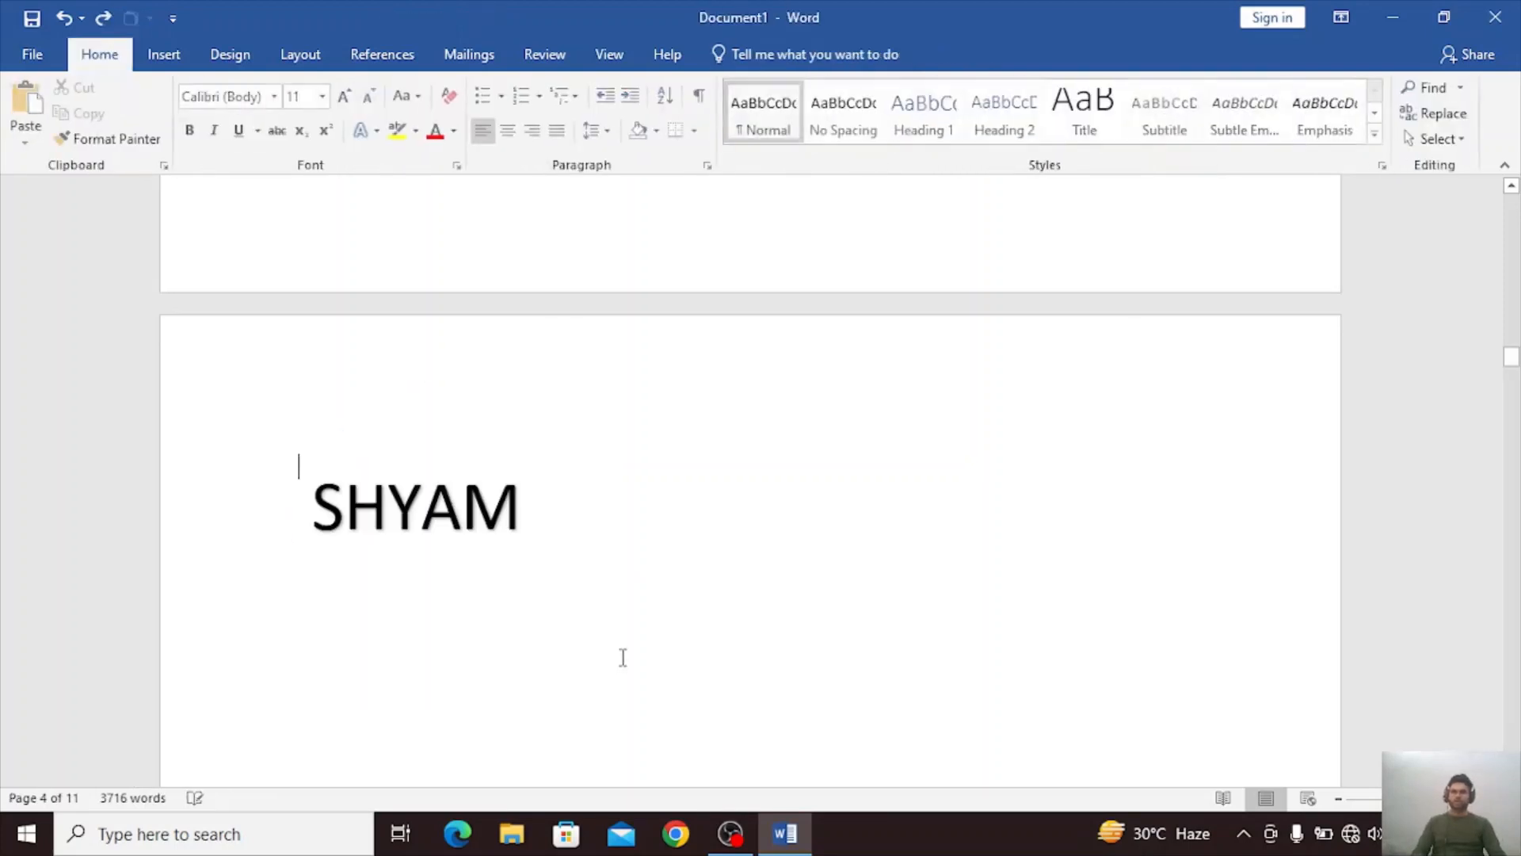
Apply the orange-outlined shape style to the WordArt box and change its outline color to a darker blue.
left_click(330, 473)
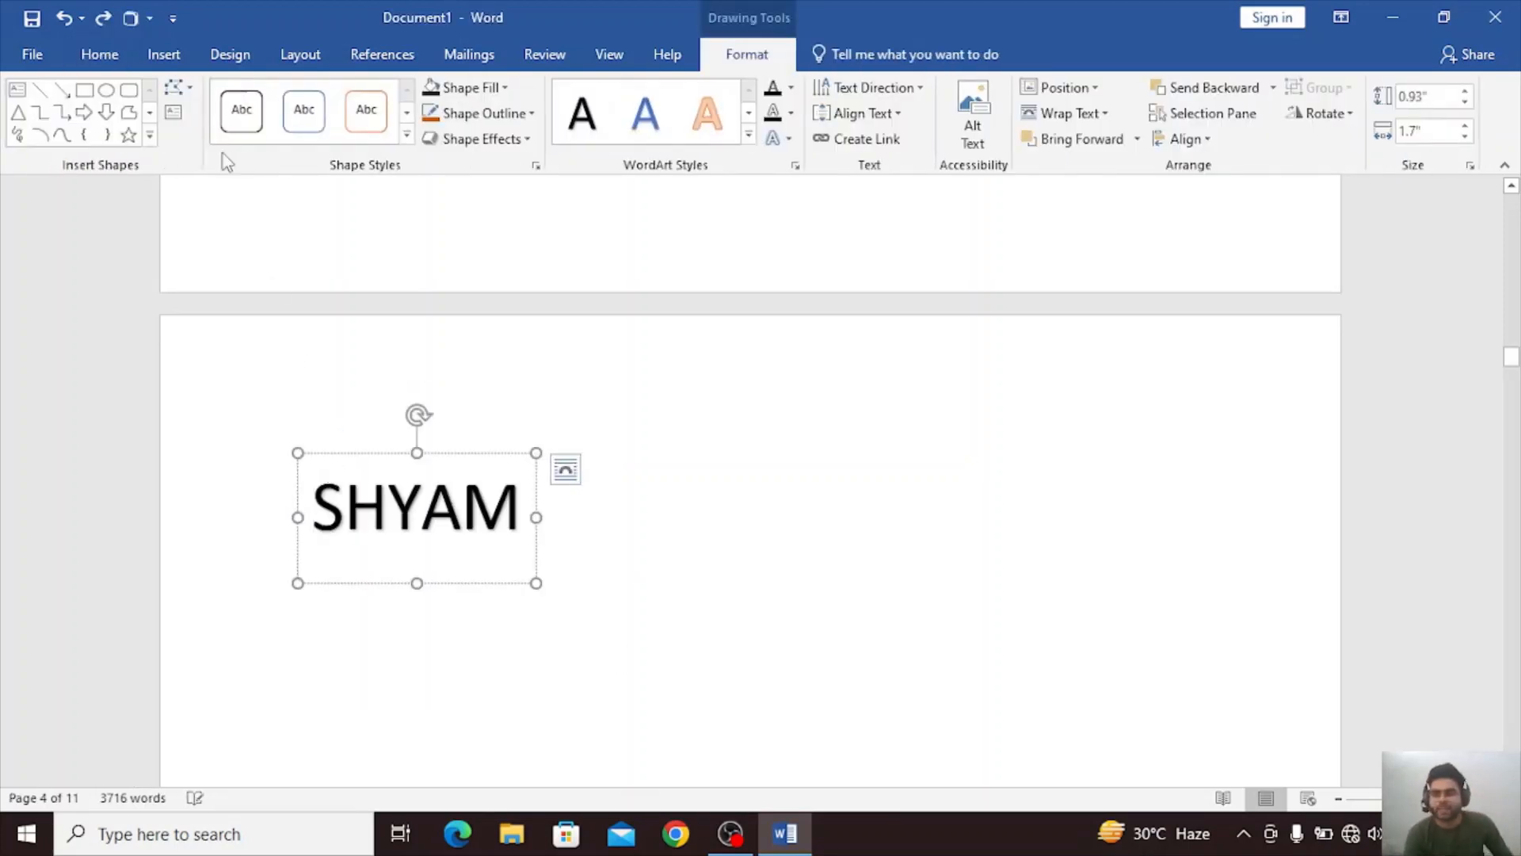
left_click(379, 115)
left_click(428, 140)
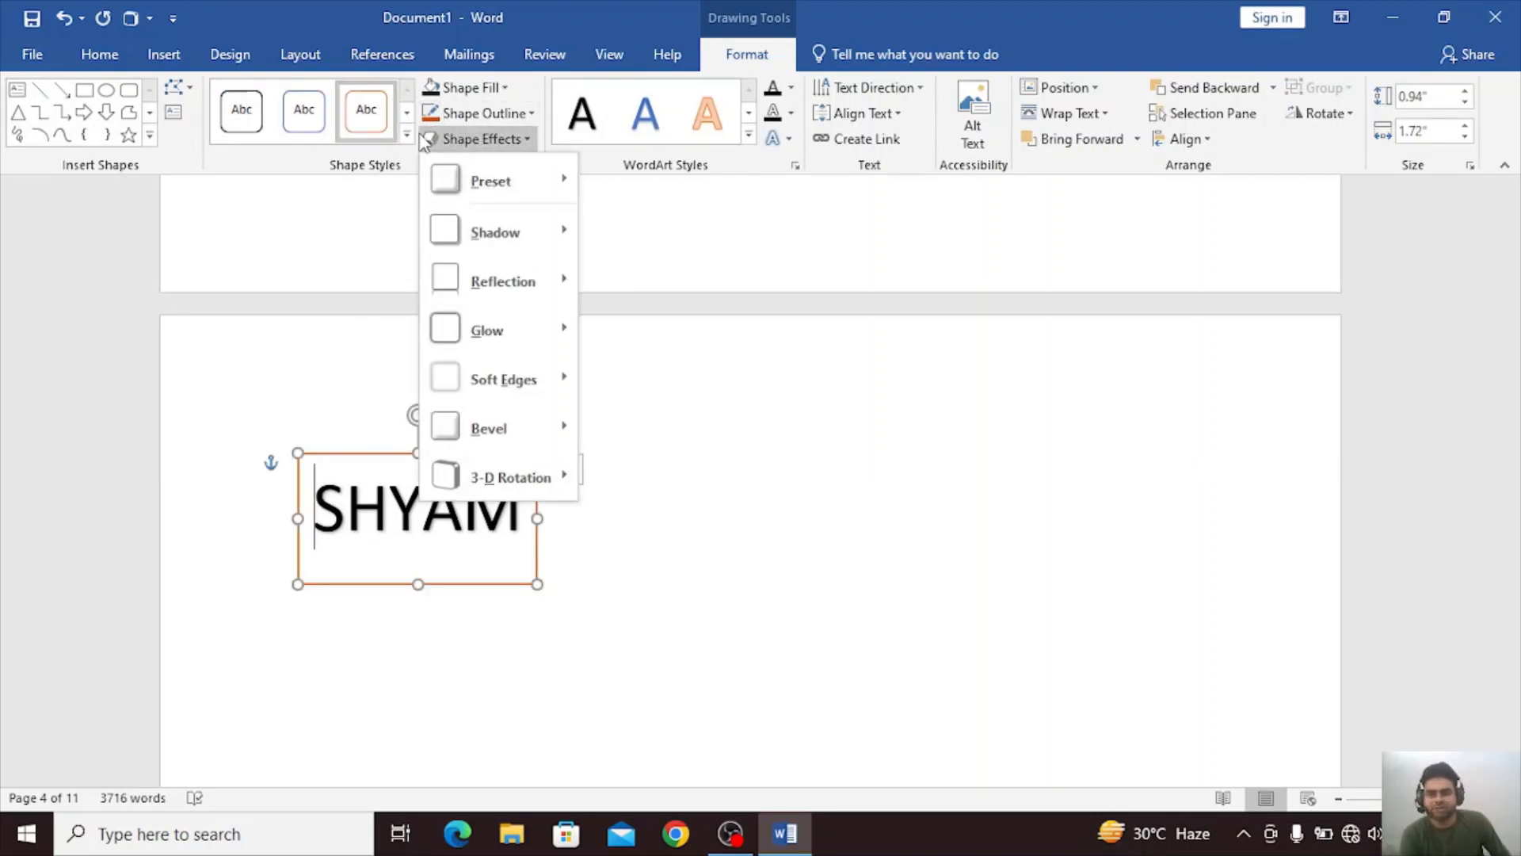
left_click(515, 113)
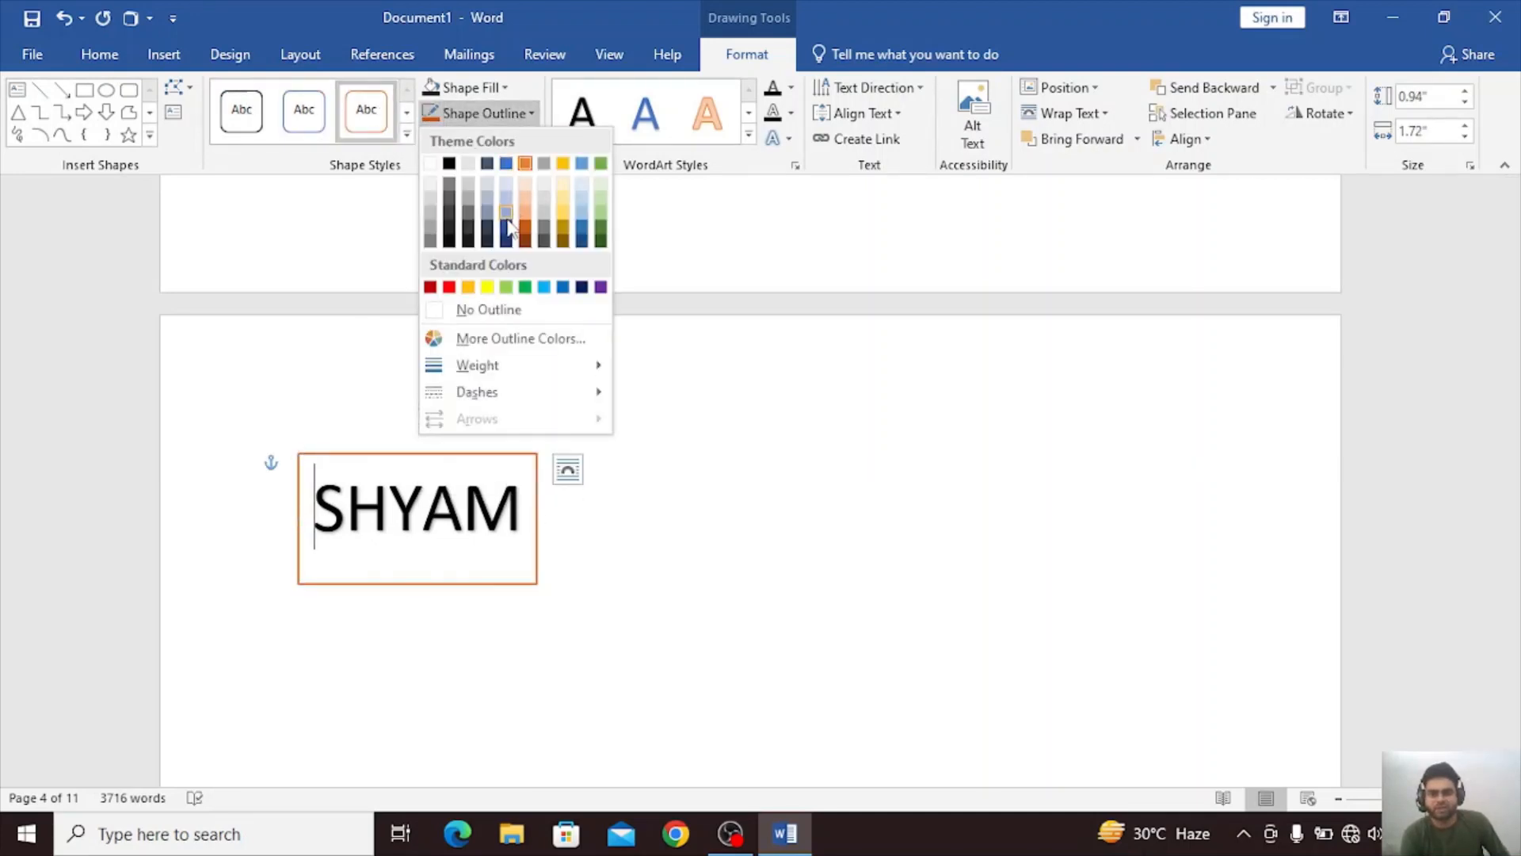
left_click(581, 229)
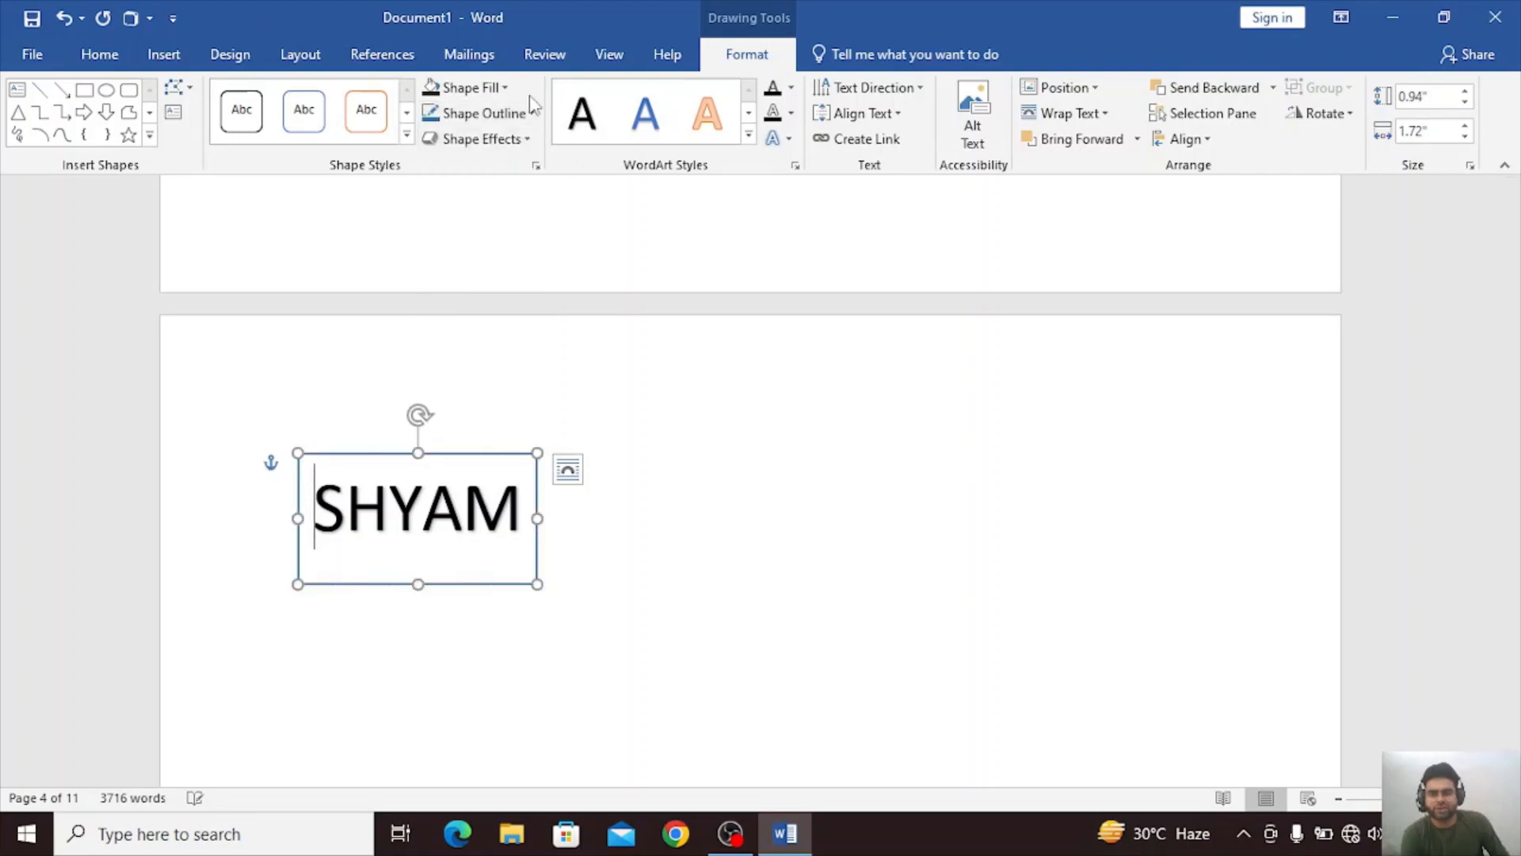
Fill the WordArt box with the darkest theme orange and add a medium orange glow around it.
left_click(508, 88)
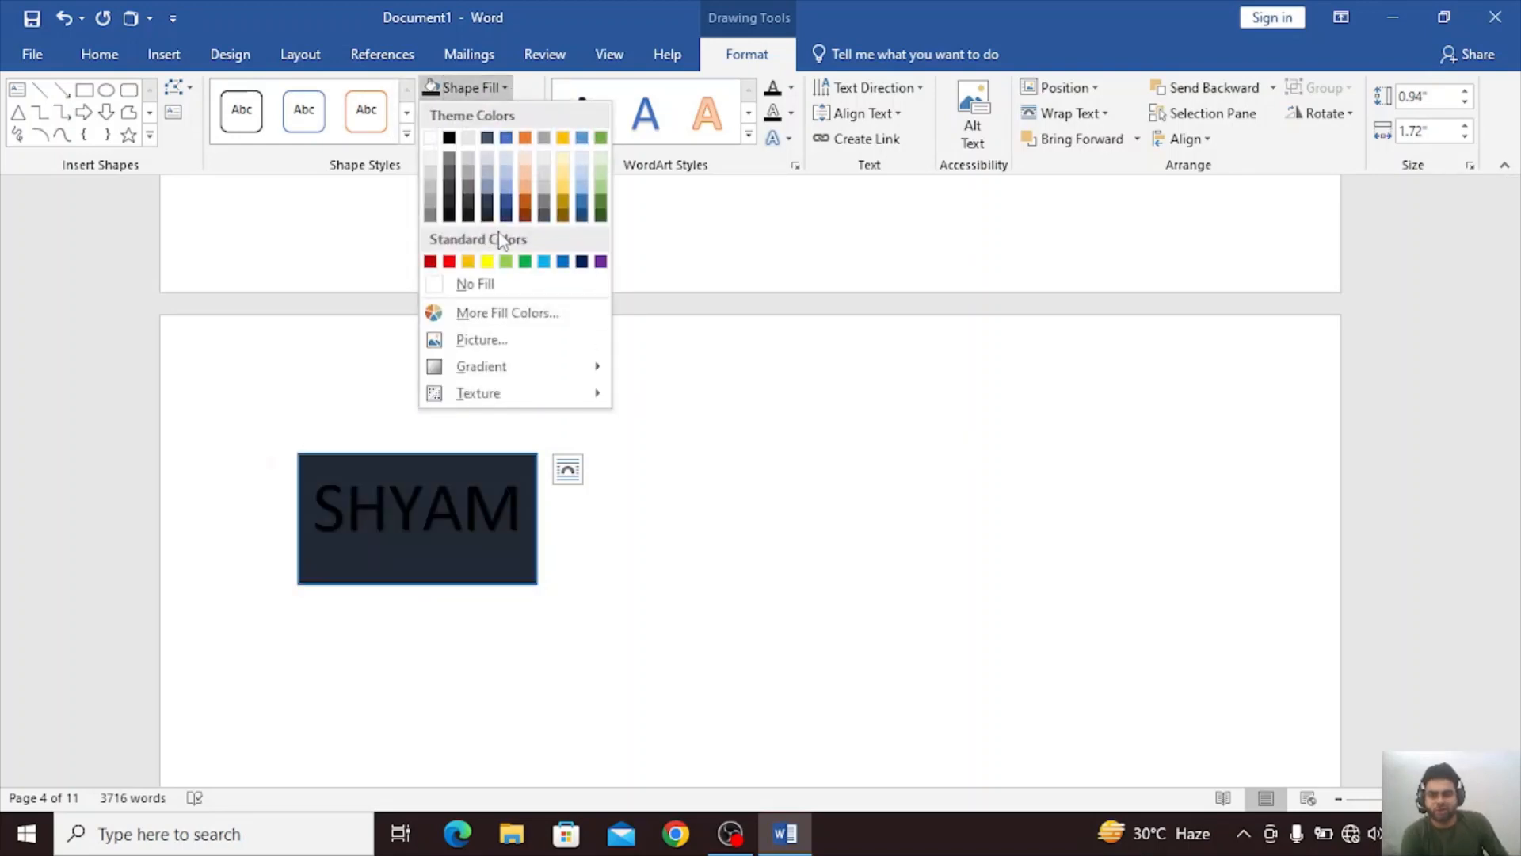
left_click(523, 215)
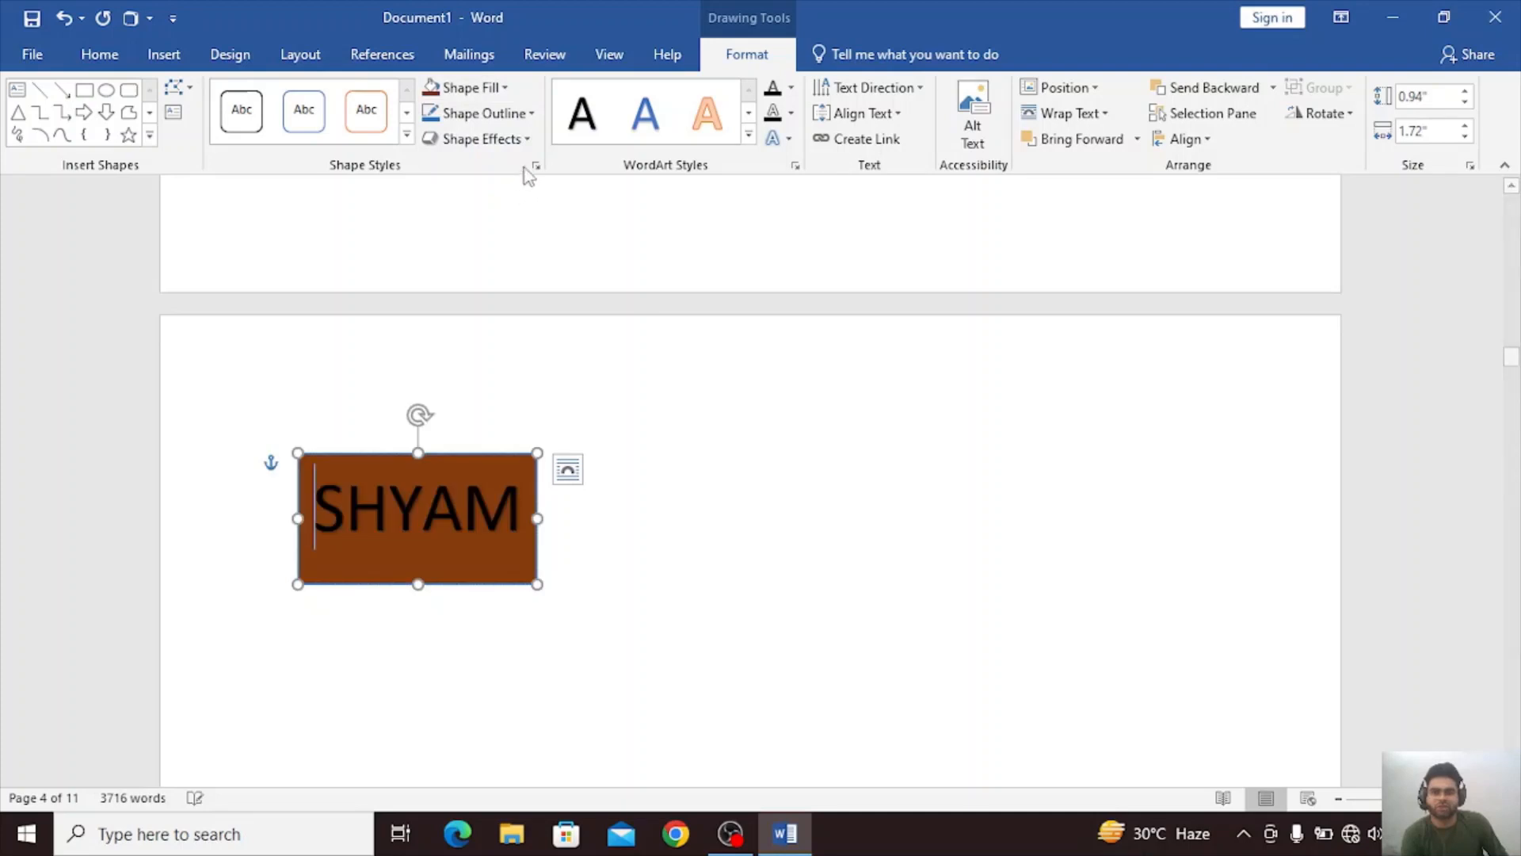
left_click(527, 140)
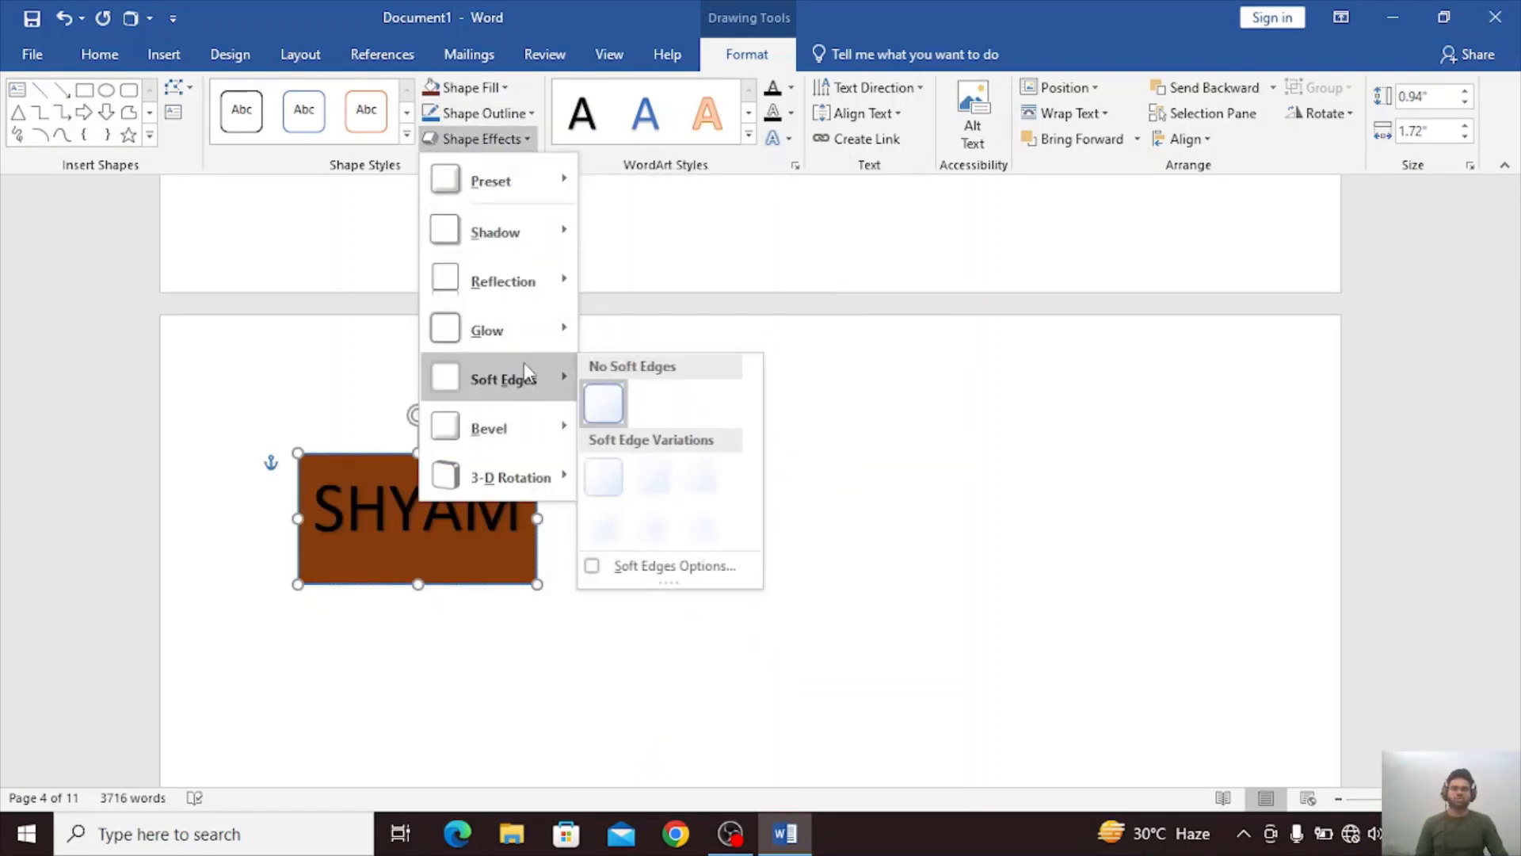
mouse_move(524, 349)
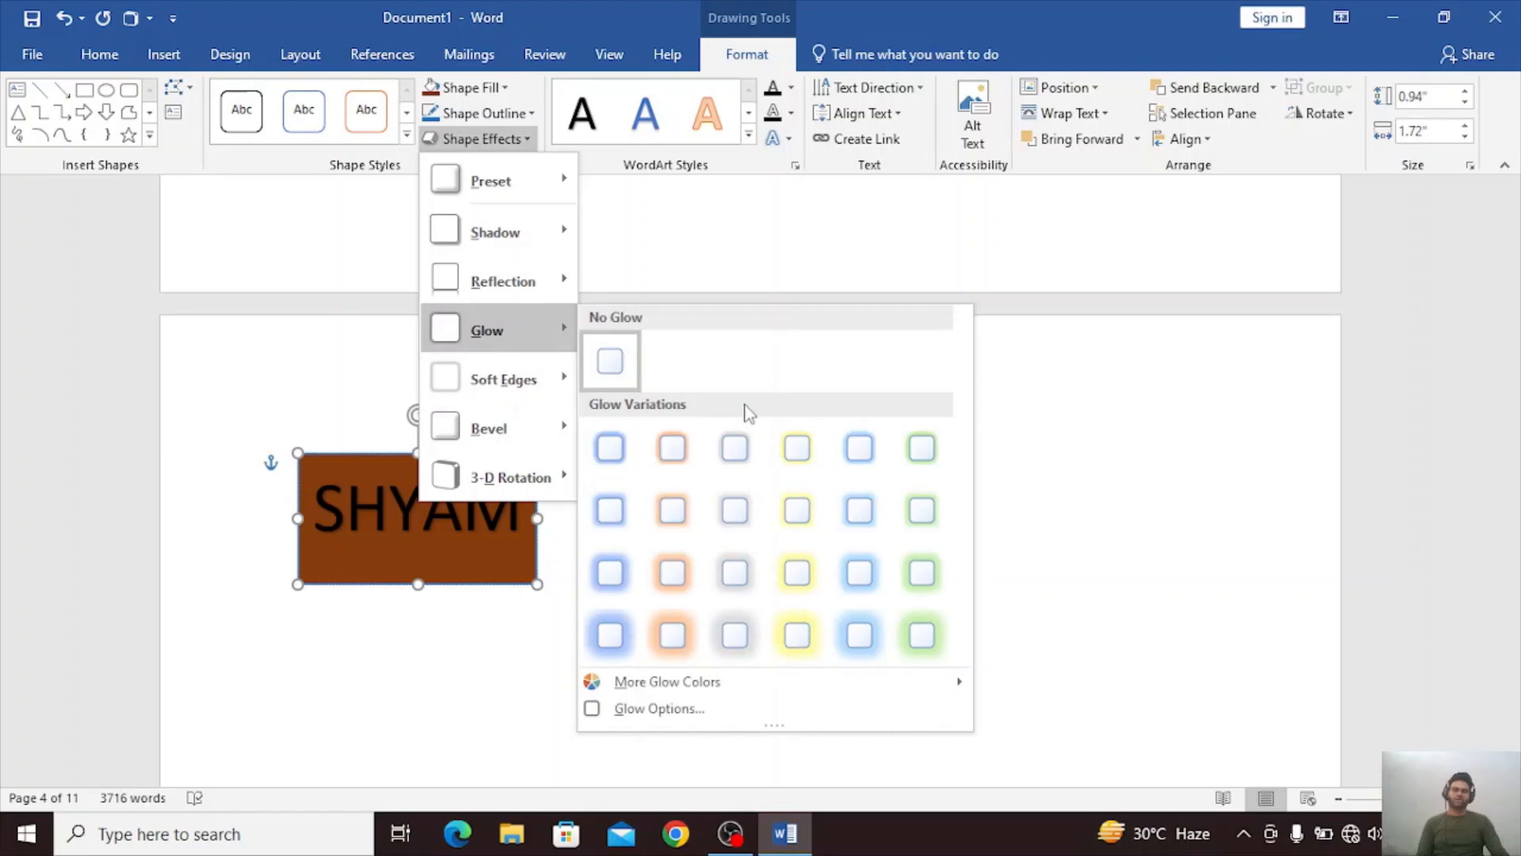
left_click(674, 519)
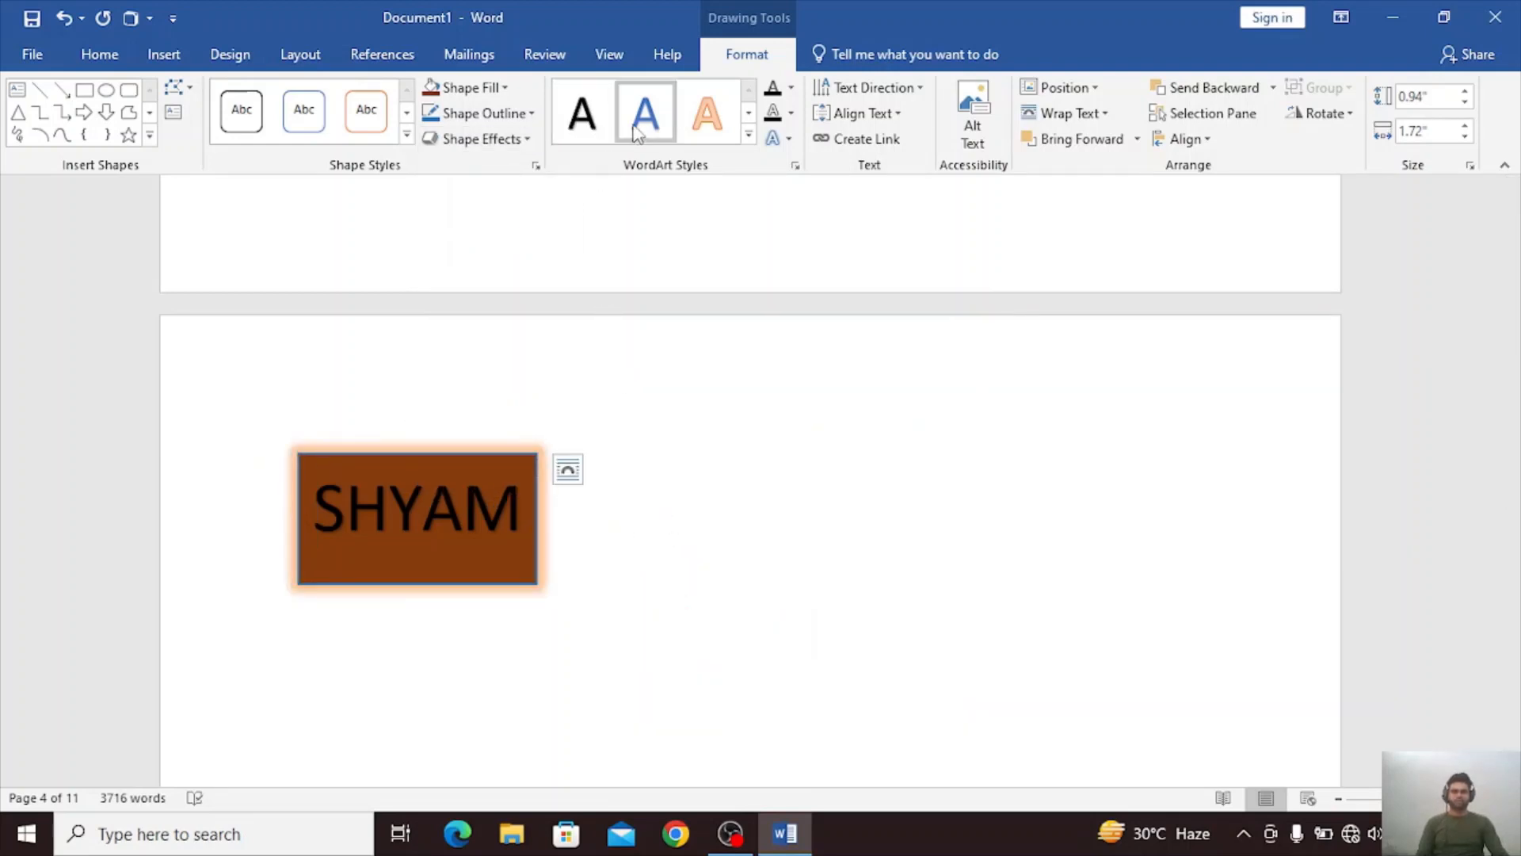
Try a dark text fill on the WordArt, and apply the light orange outlined WordArt style to all of its text.
left_click(790, 94)
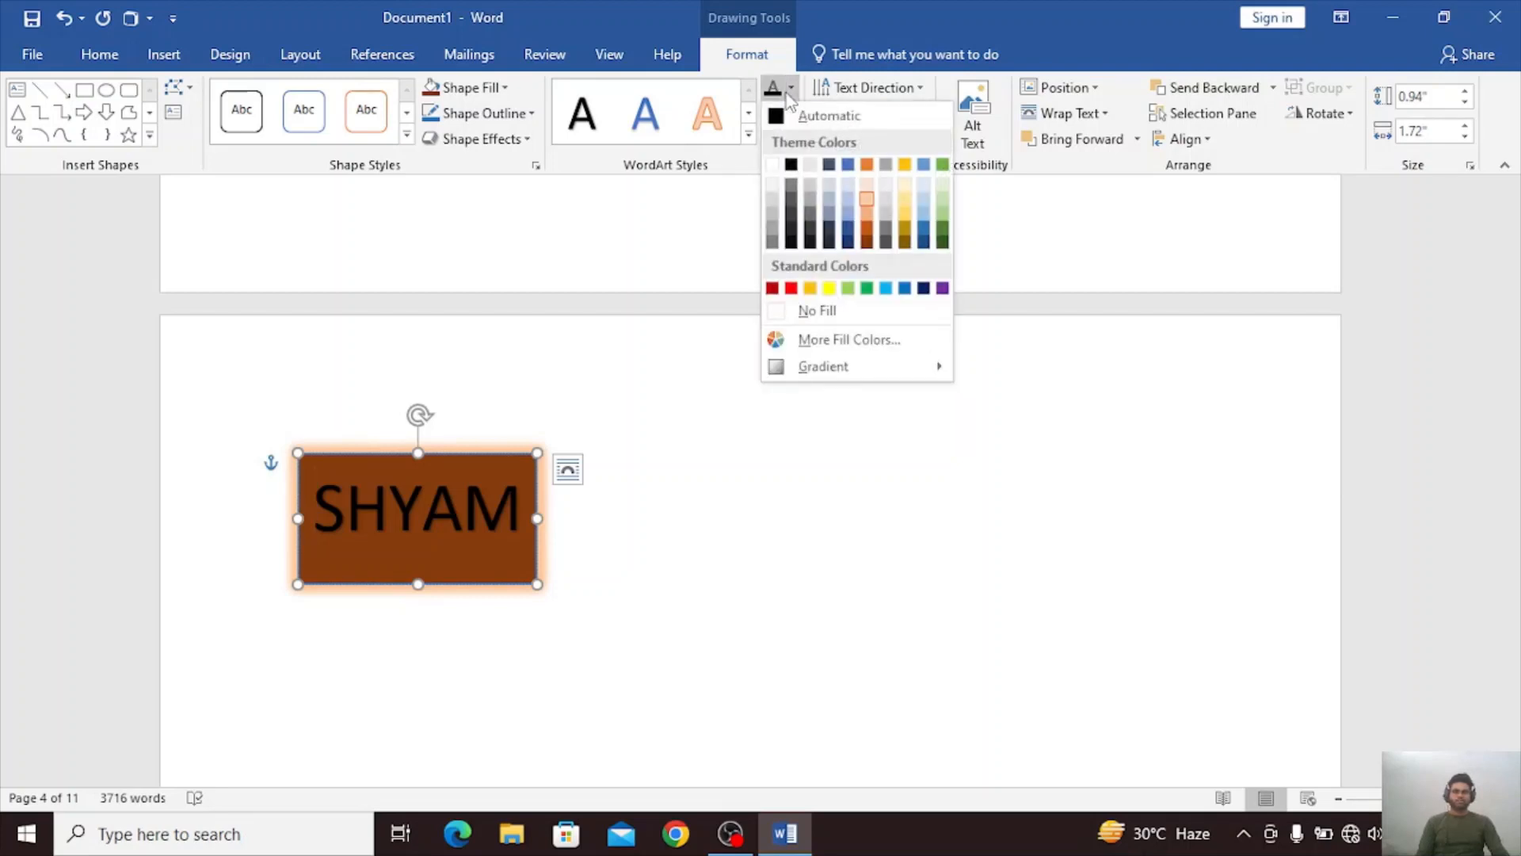
left_click(792, 240)
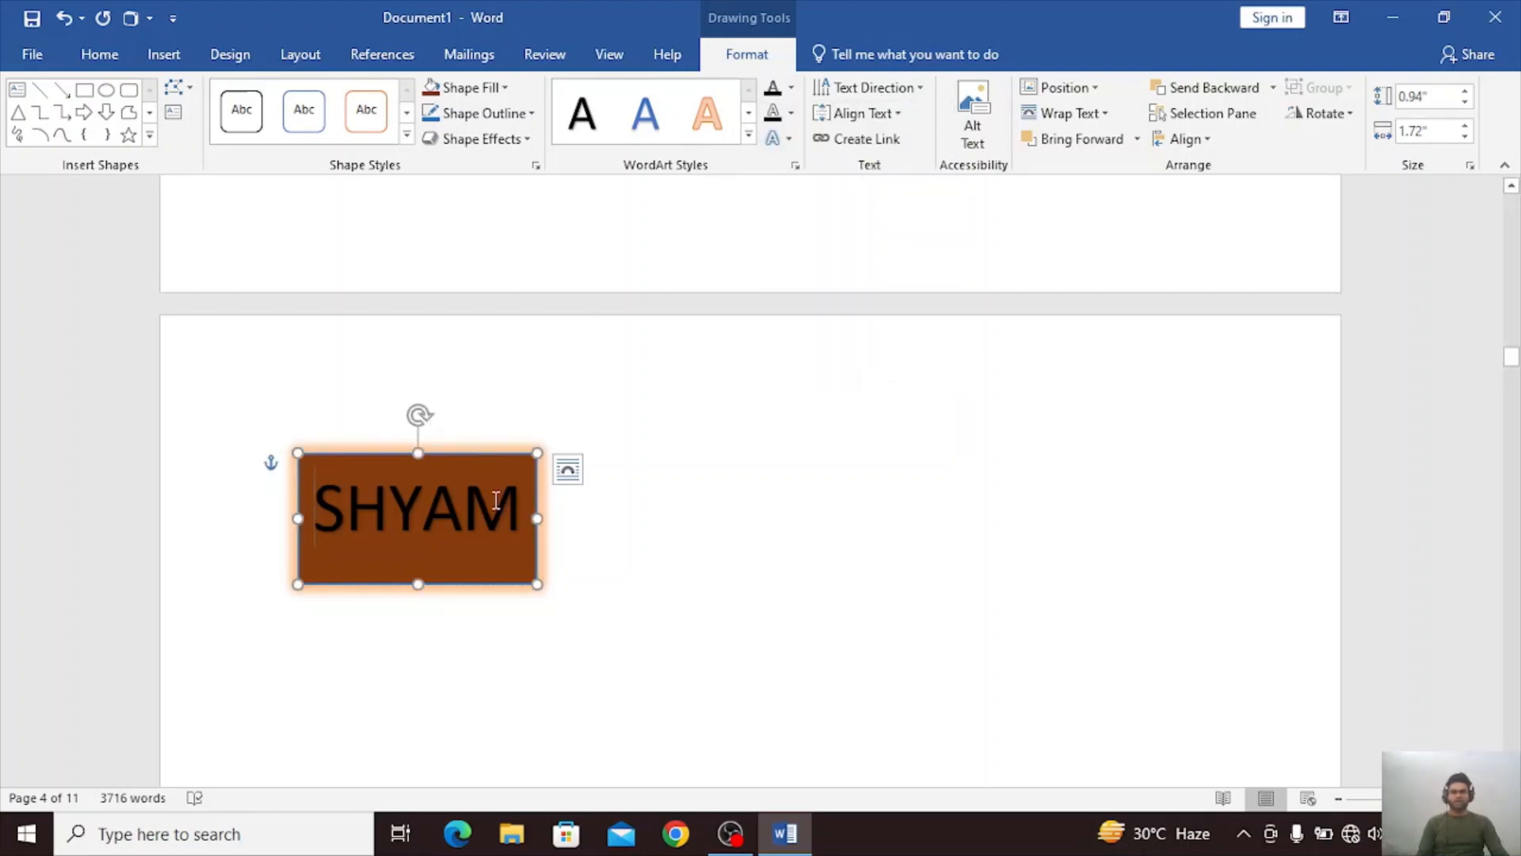
left_click_drag(533, 493, 305, 524)
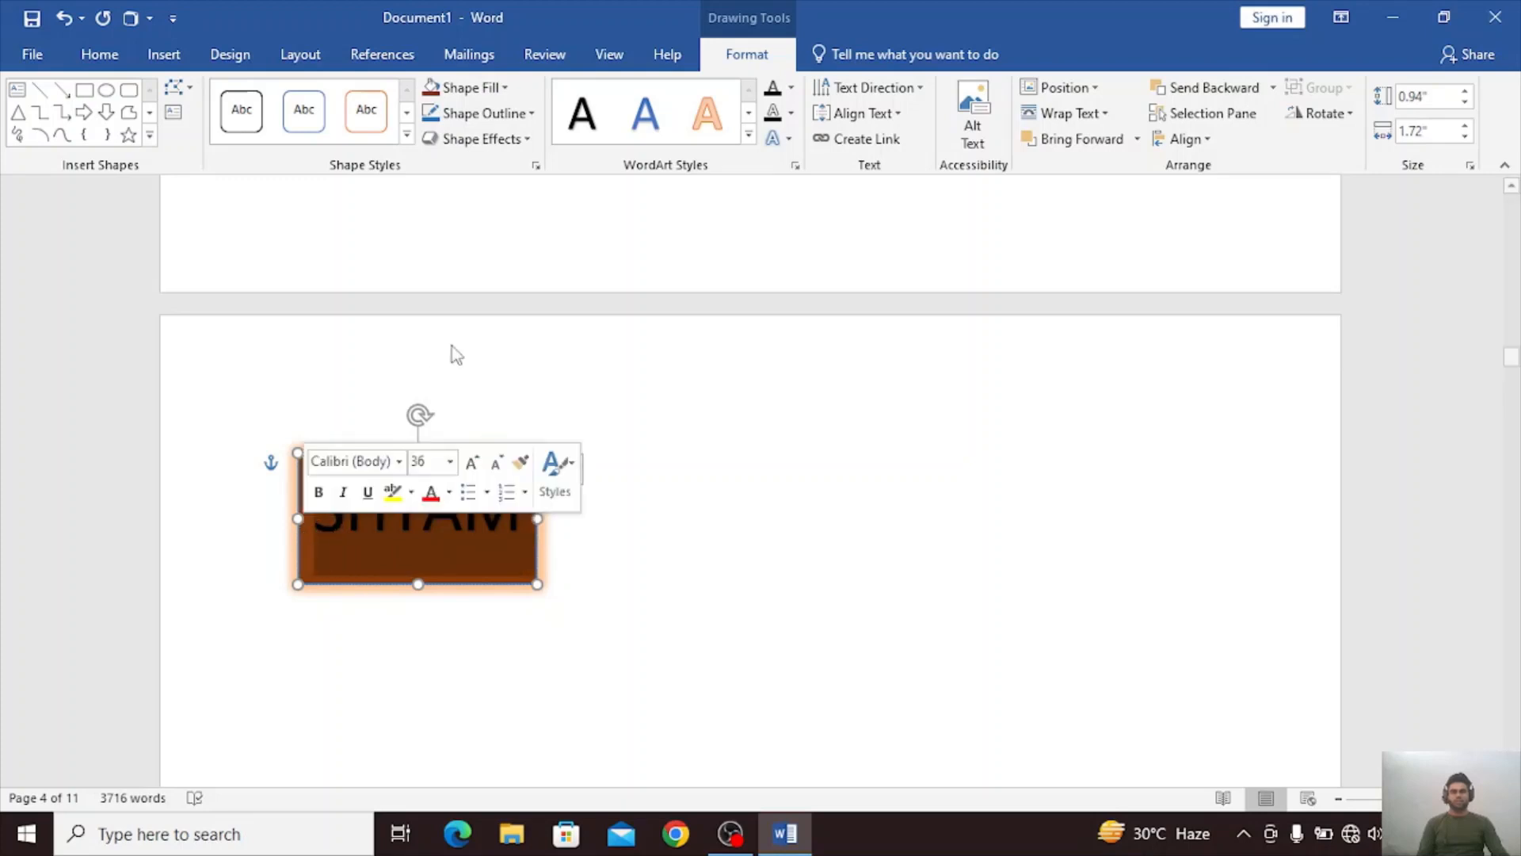
left_click(707, 113)
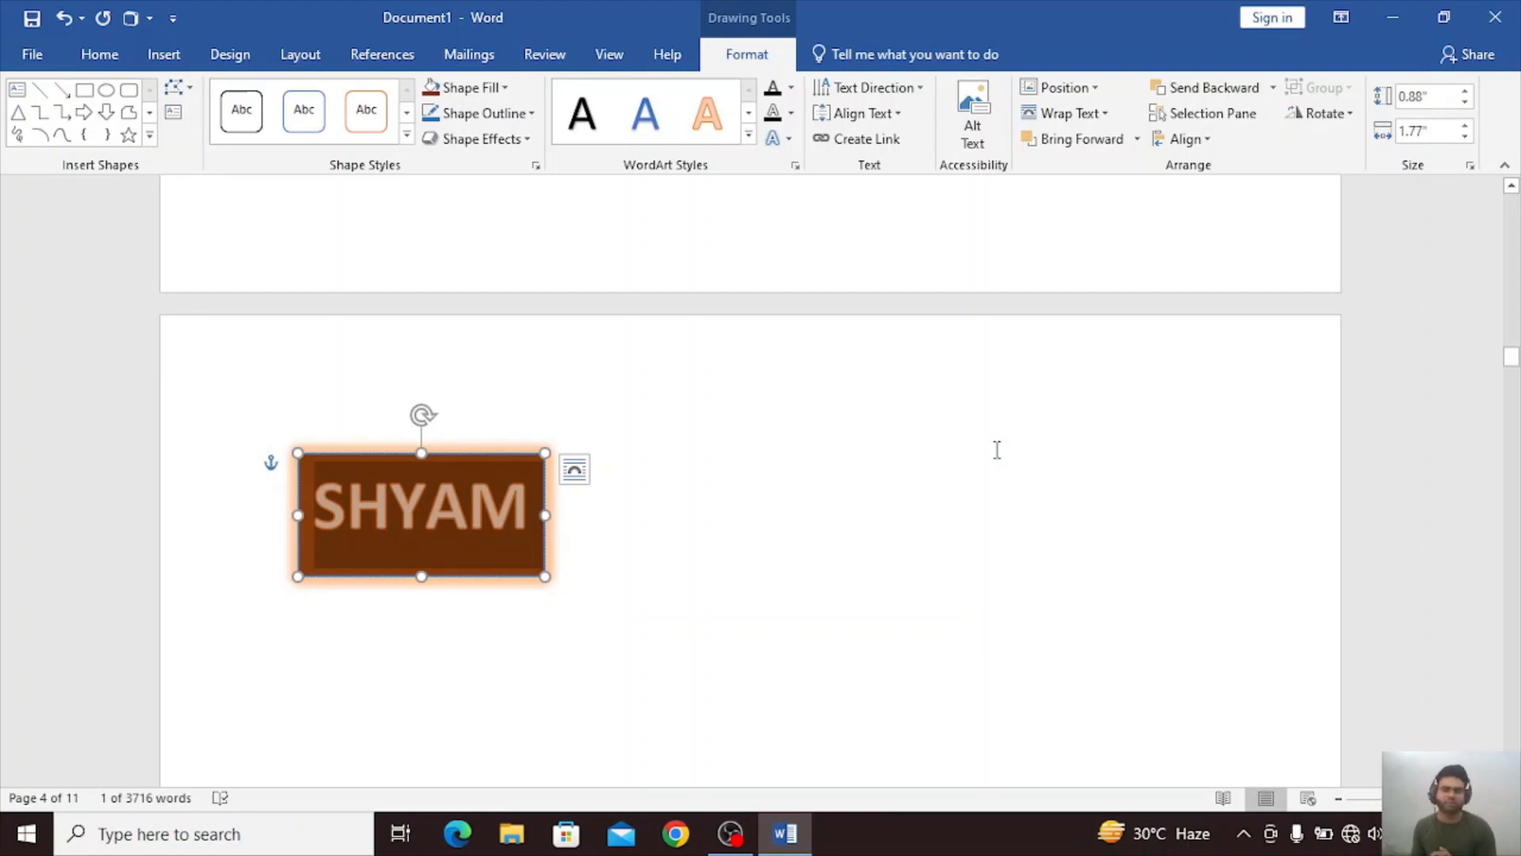
left_click(577, 523)
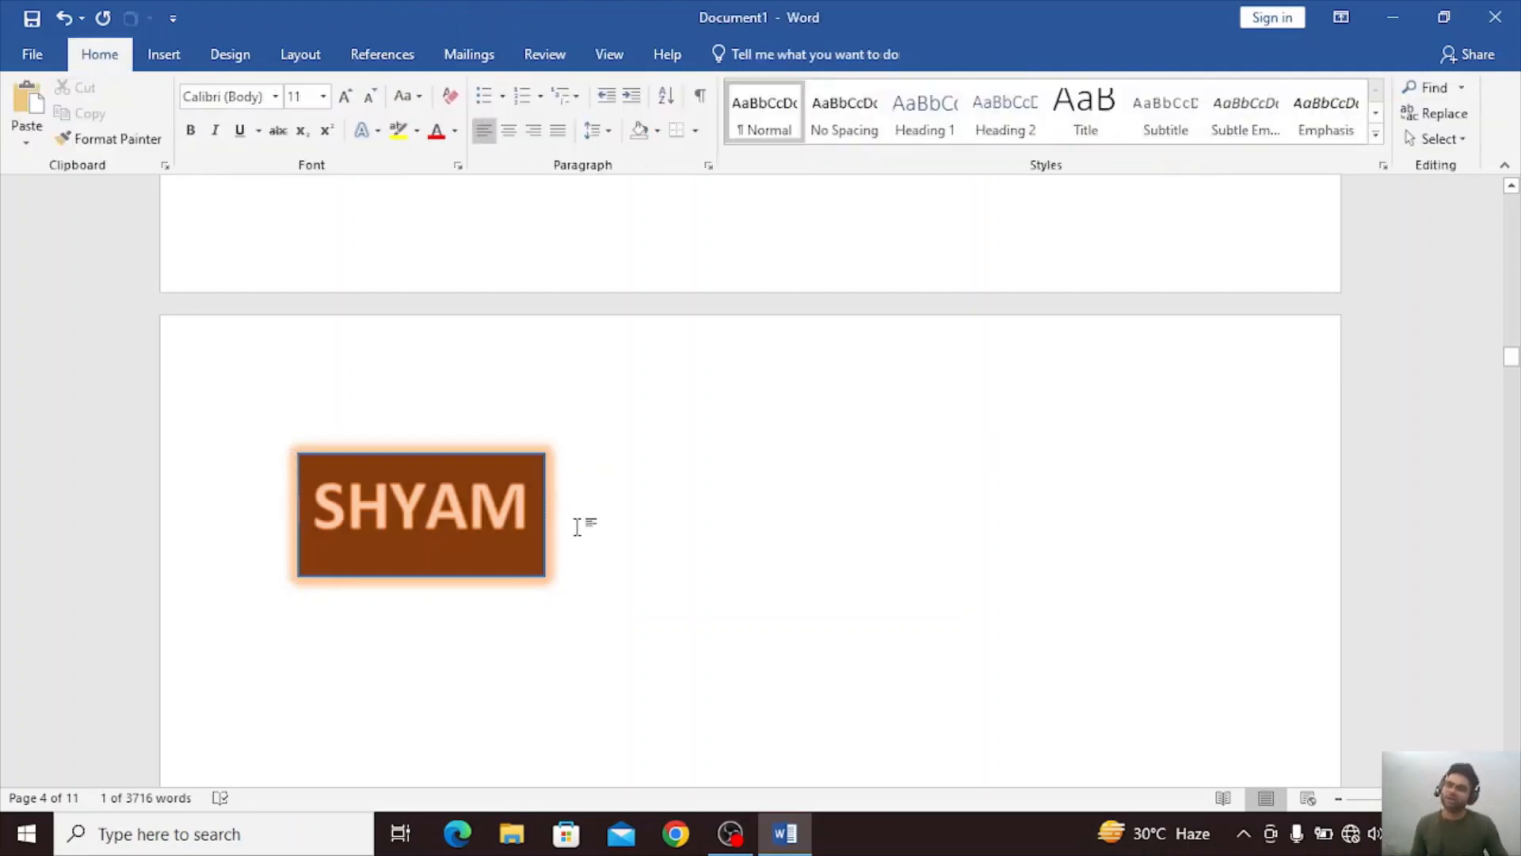
left_click(164, 54)
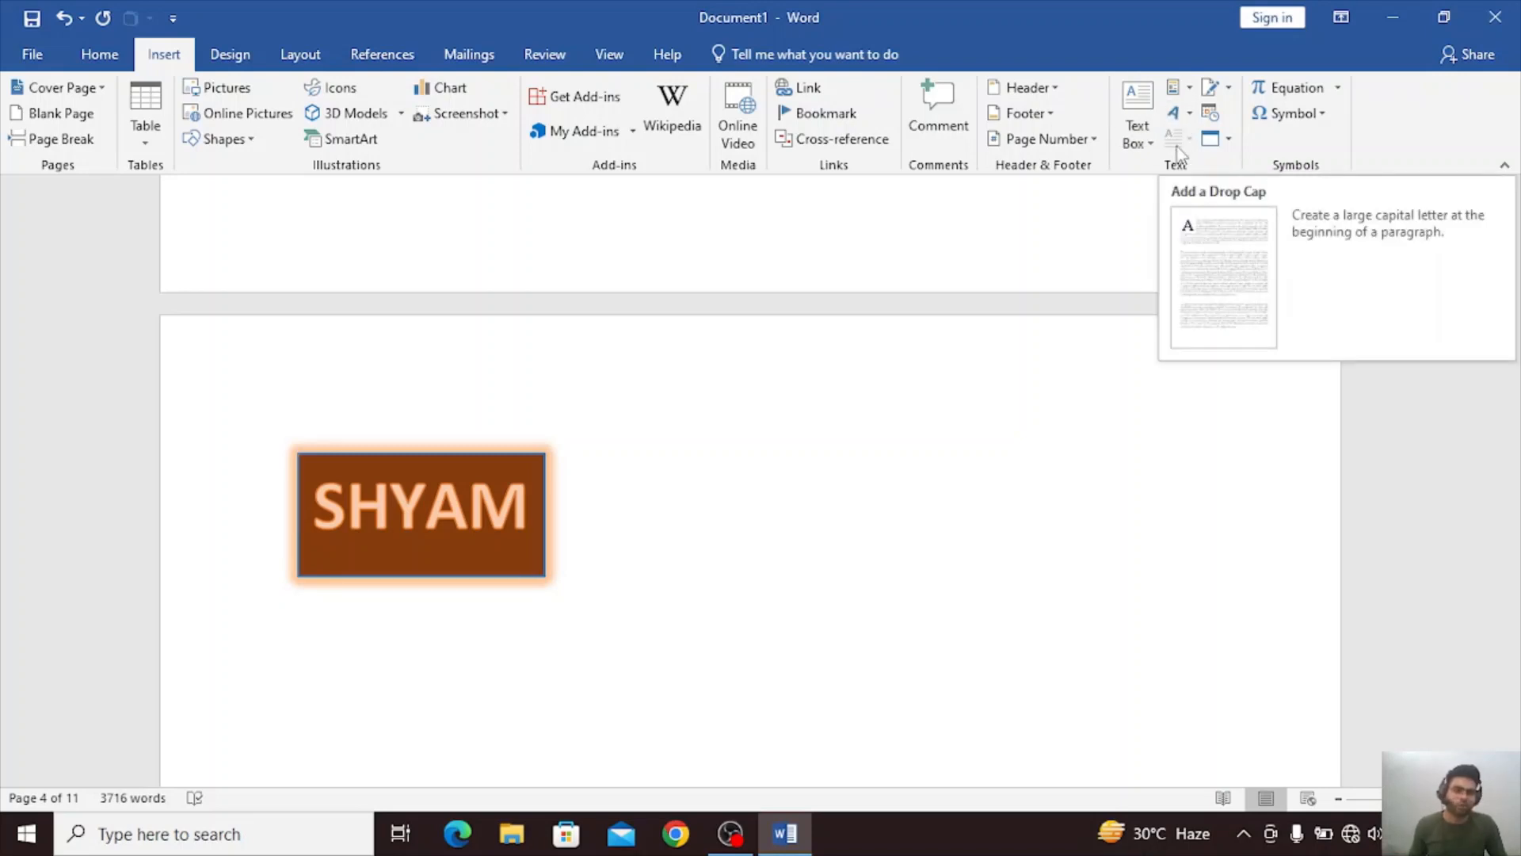
Add an in-margin drop cap to the paragraph beginning "Video provides" below the picture, and switch it to the Dropped style.
scroll(793, 693, "up", 10)
scroll(796, 704, "down", 6)
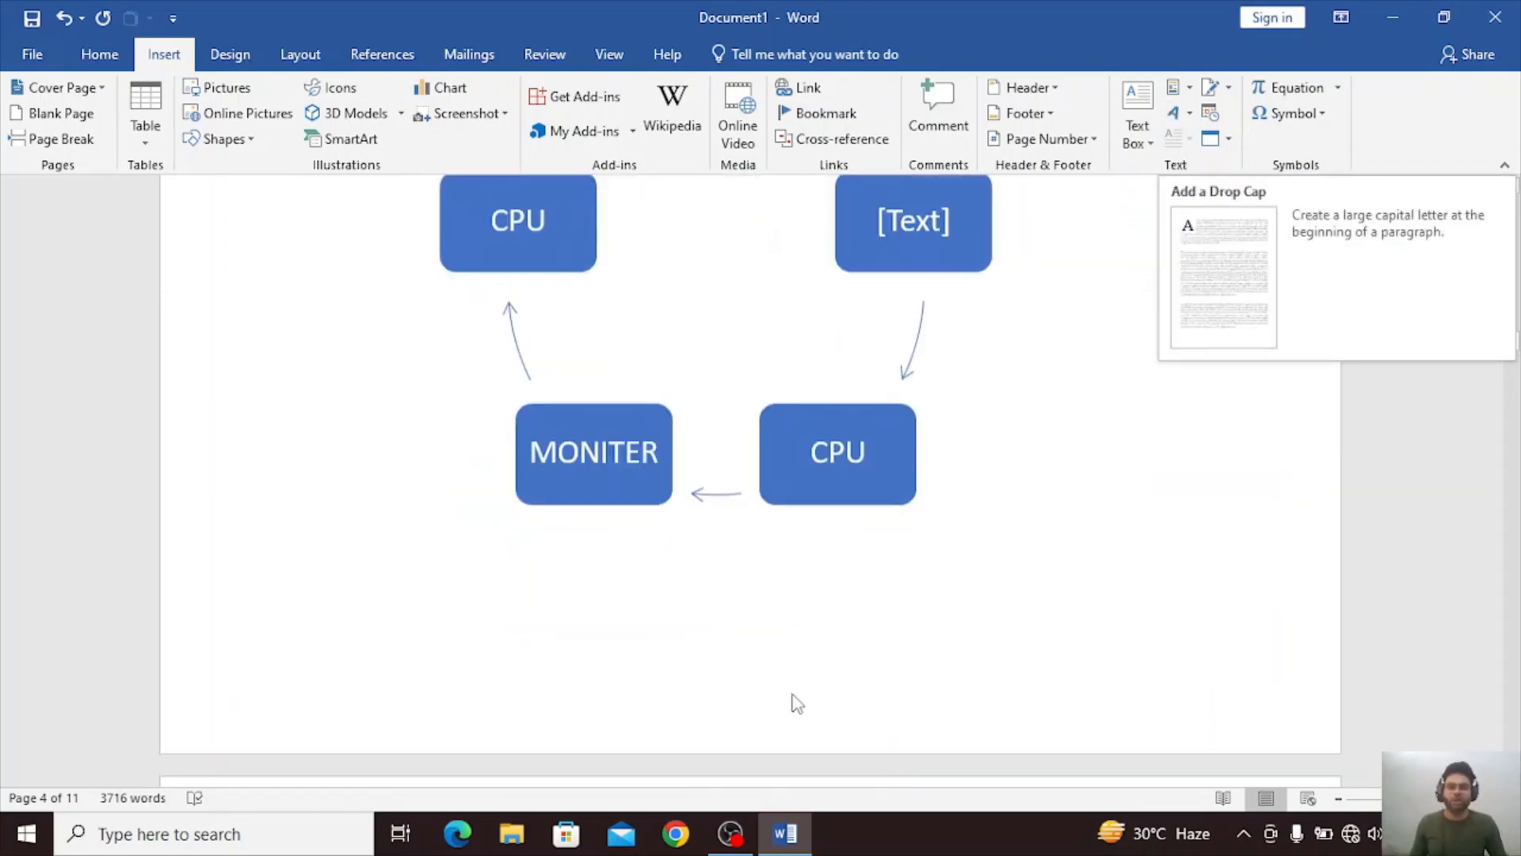
scroll(796, 704, "down", 10)
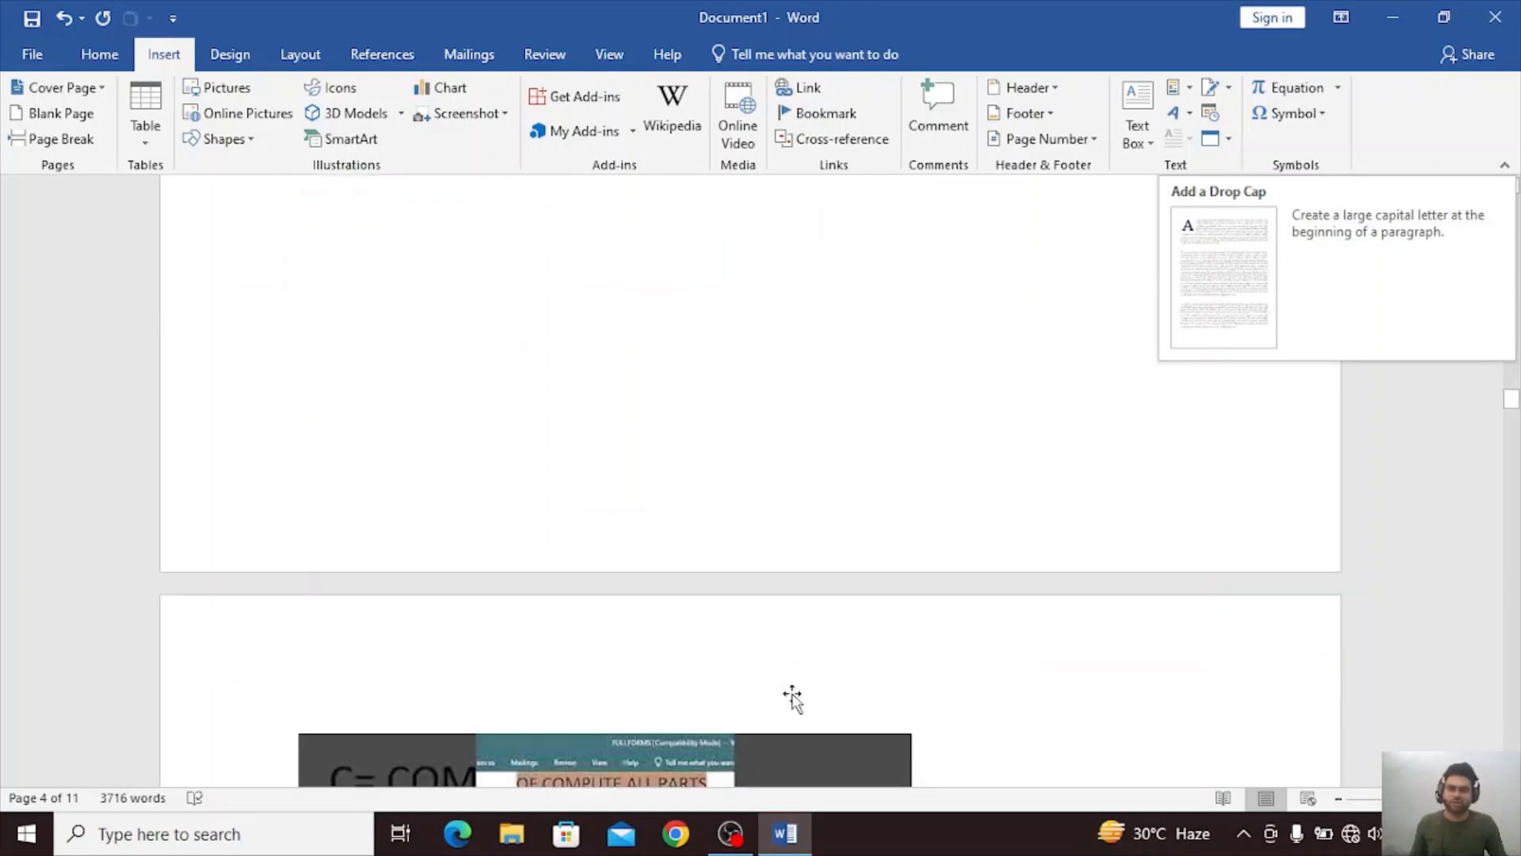
scroll(792, 697, "down", 10)
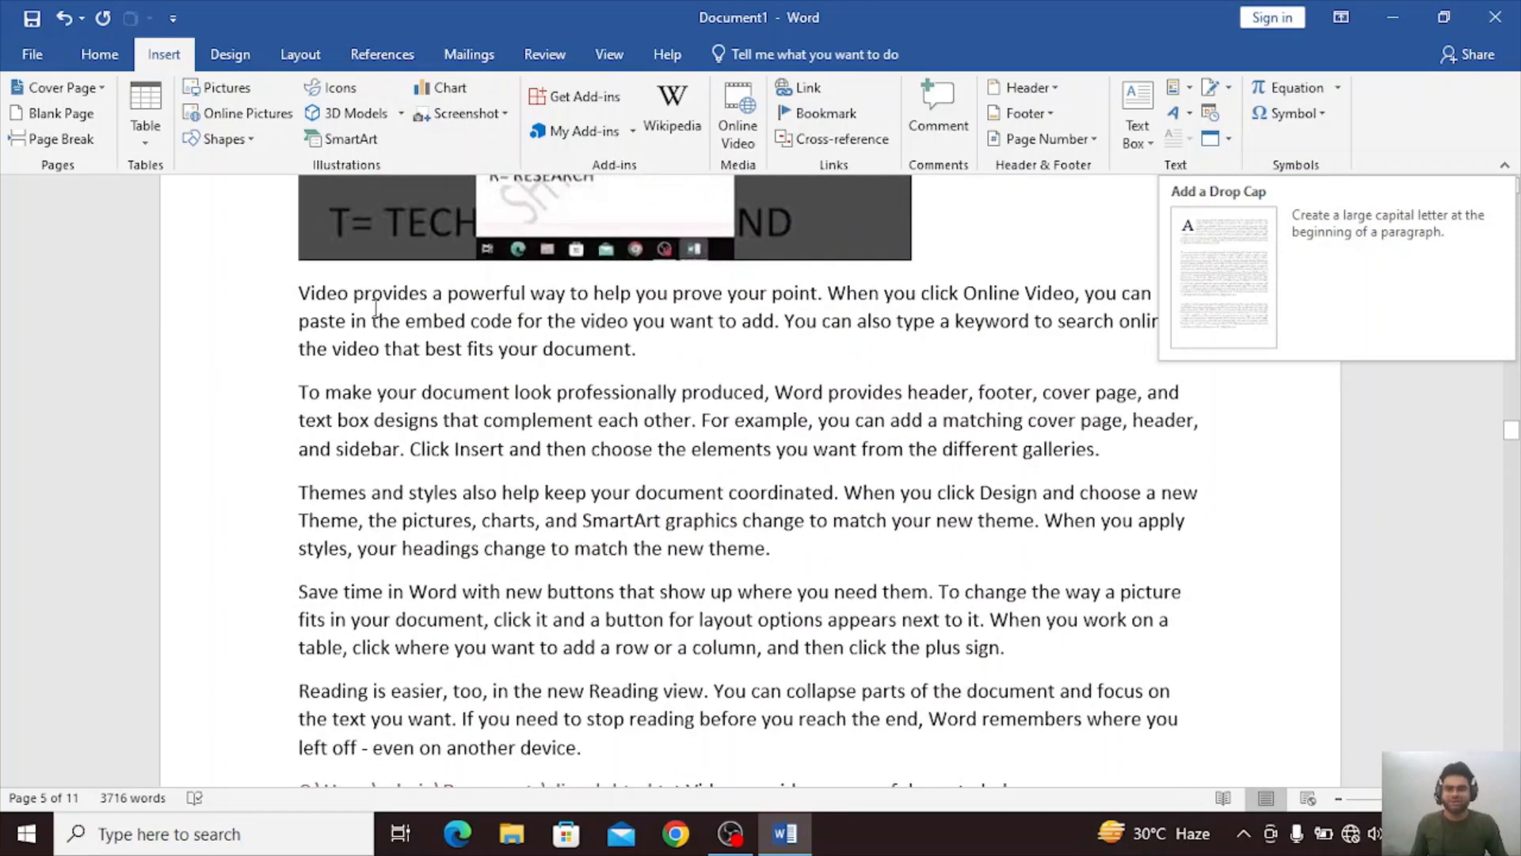
left_click(375, 315)
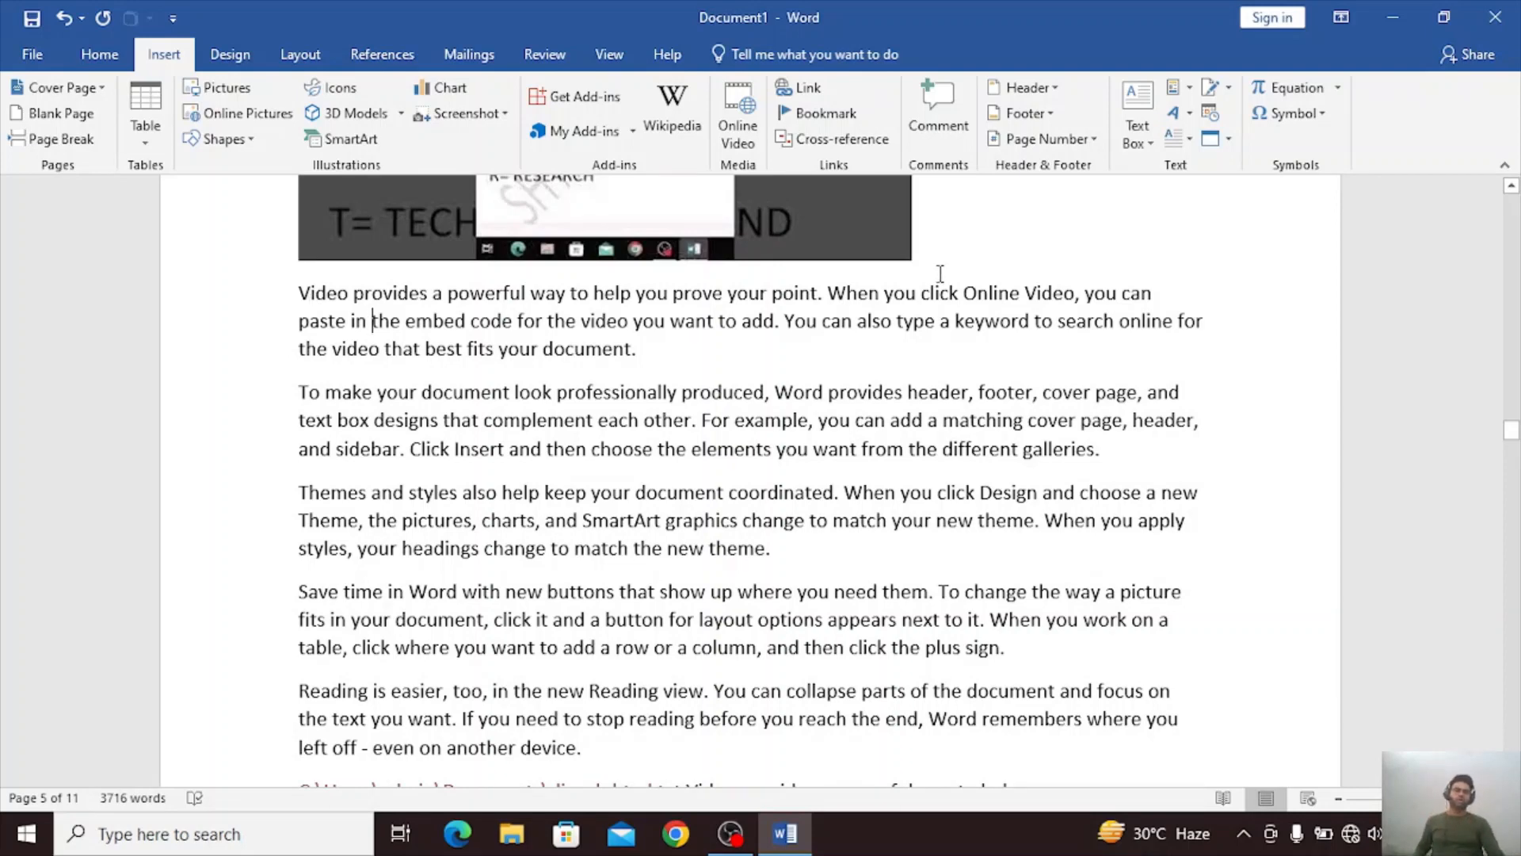
left_click(1183, 138)
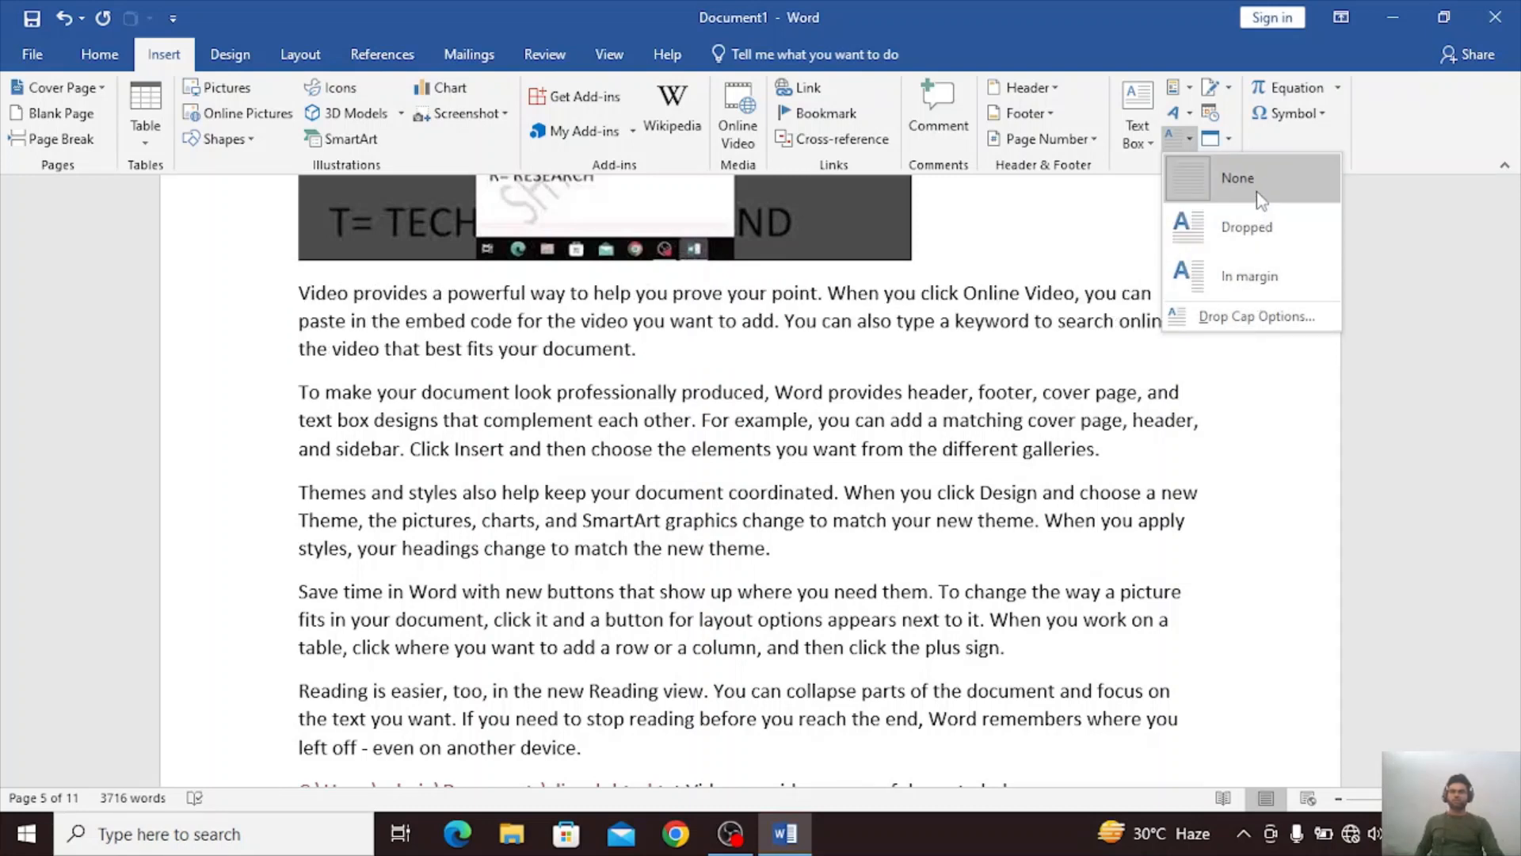
left_click(1252, 276)
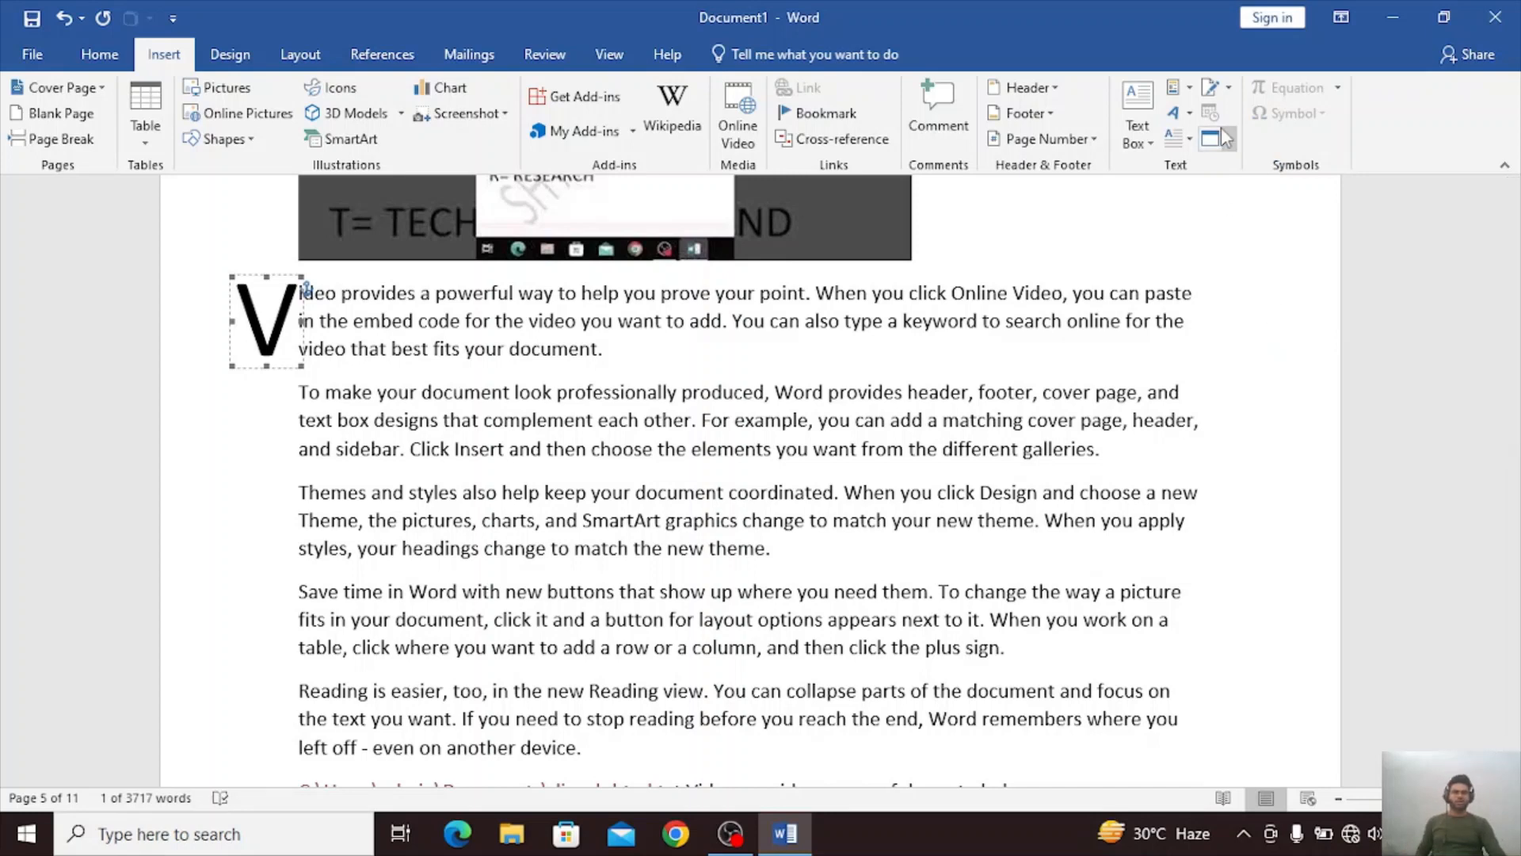
left_click(1189, 140)
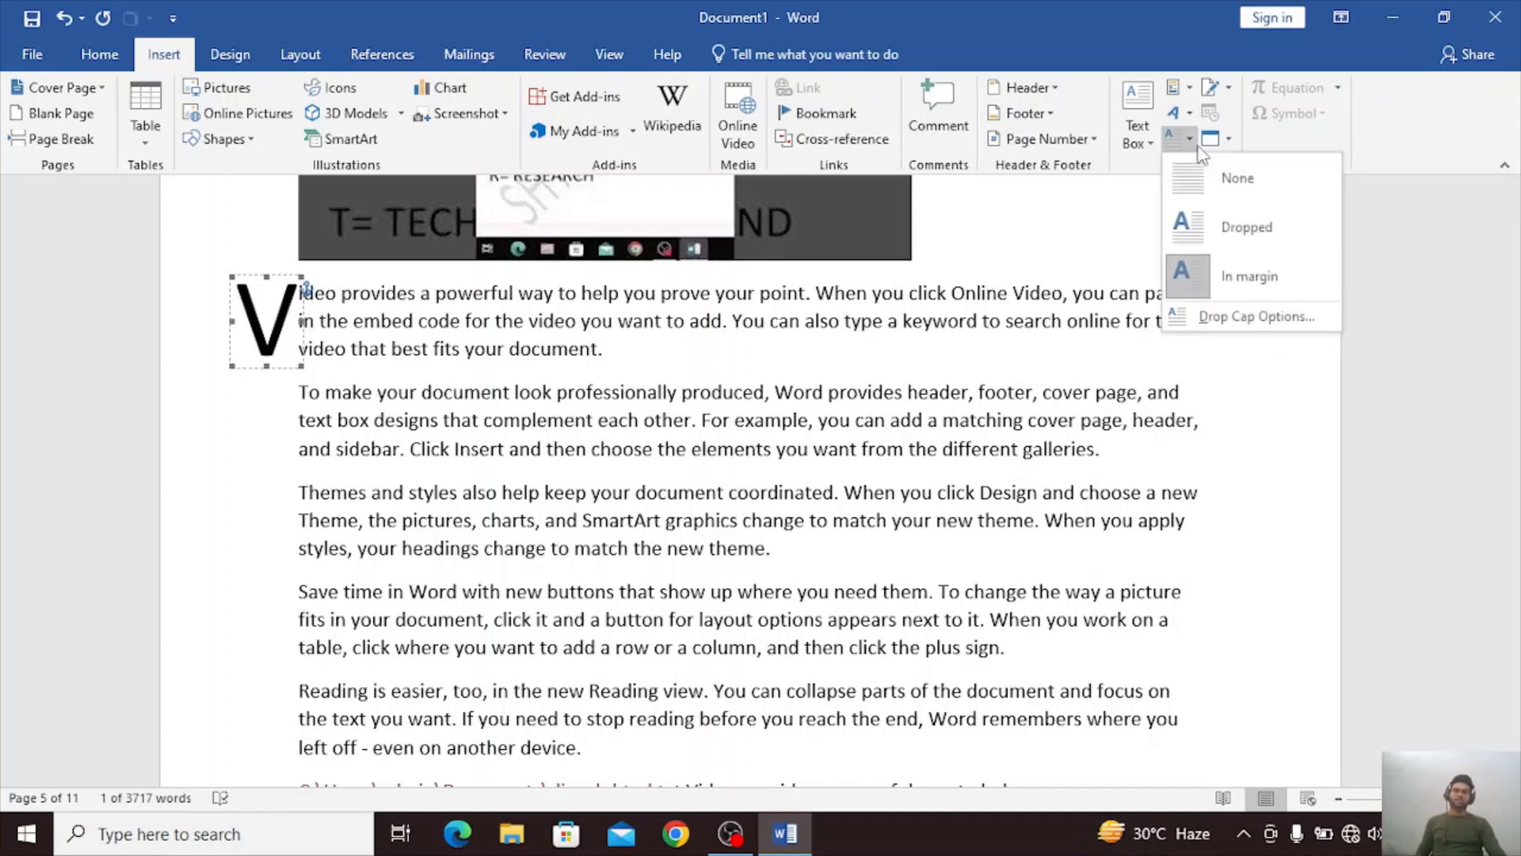
left_click(1187, 223)
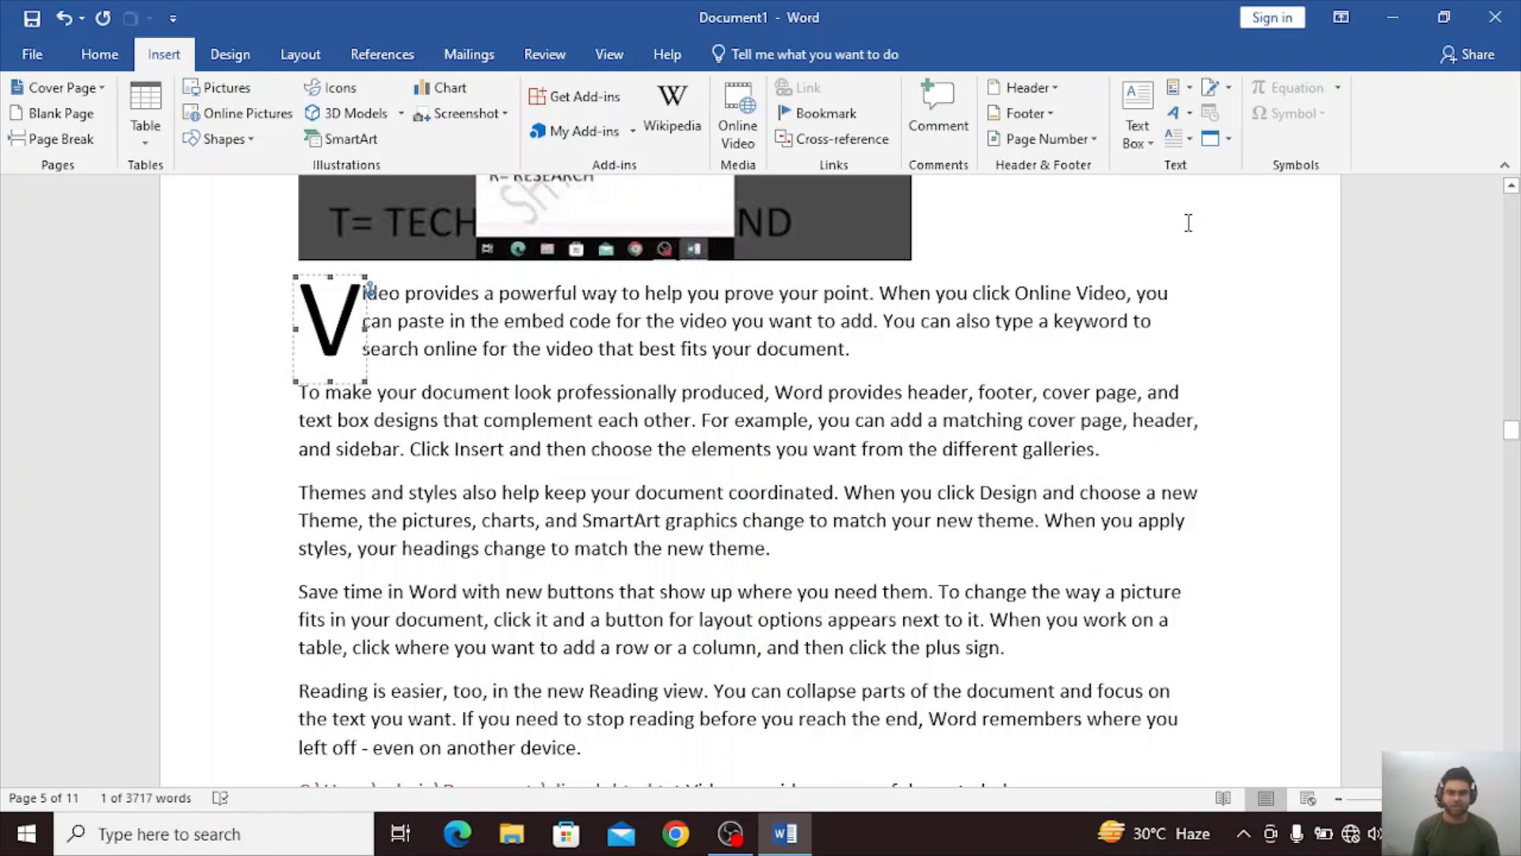
Apply a Dropped drop cap to the paragraph beginning "To make your document look professionally produced".
left_click(314, 413)
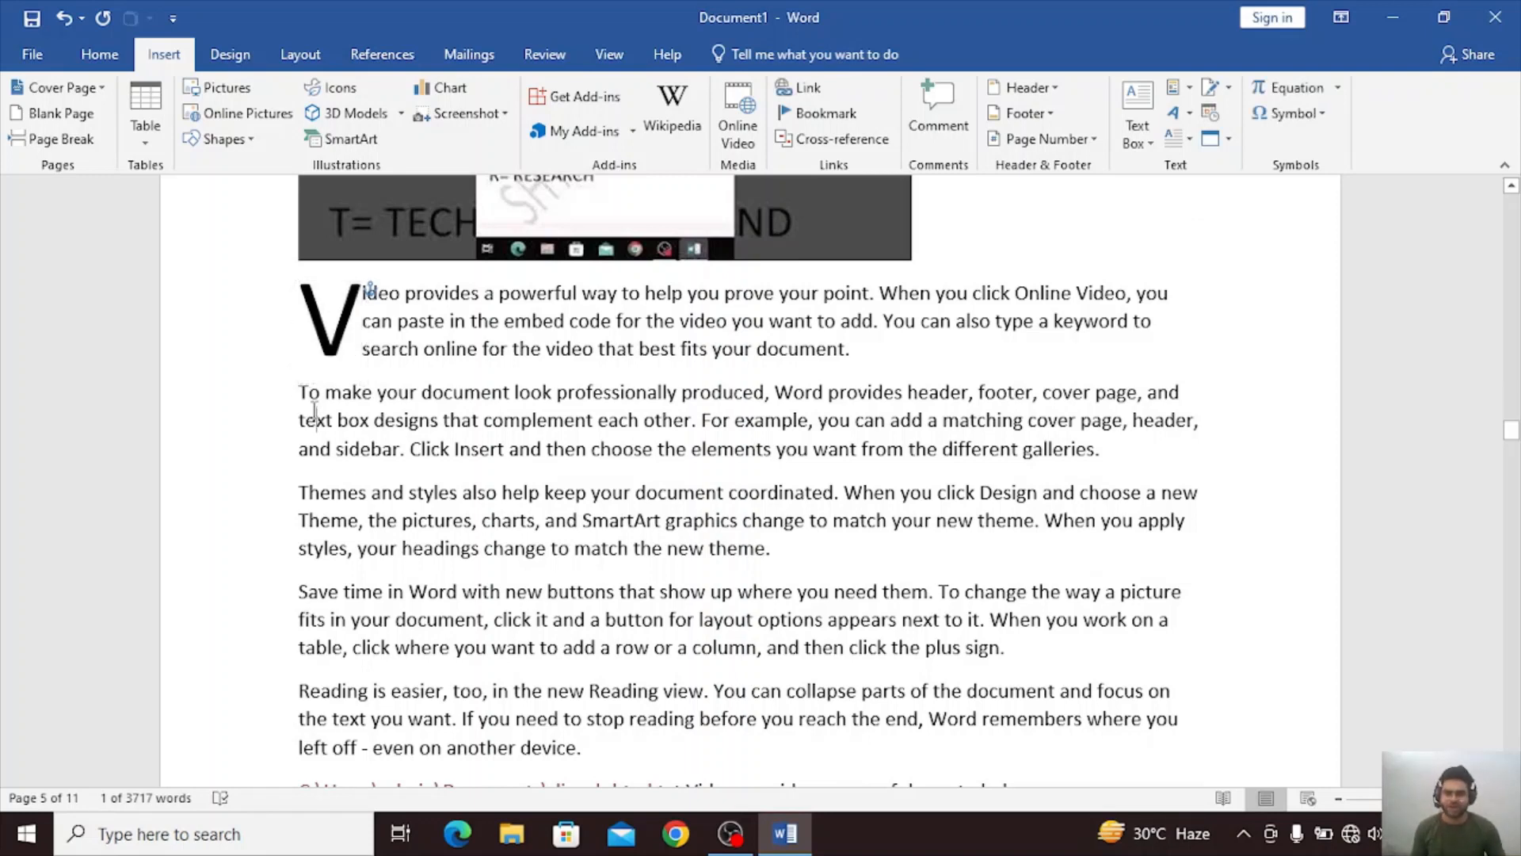
left_click_drag(300, 396, 308, 393)
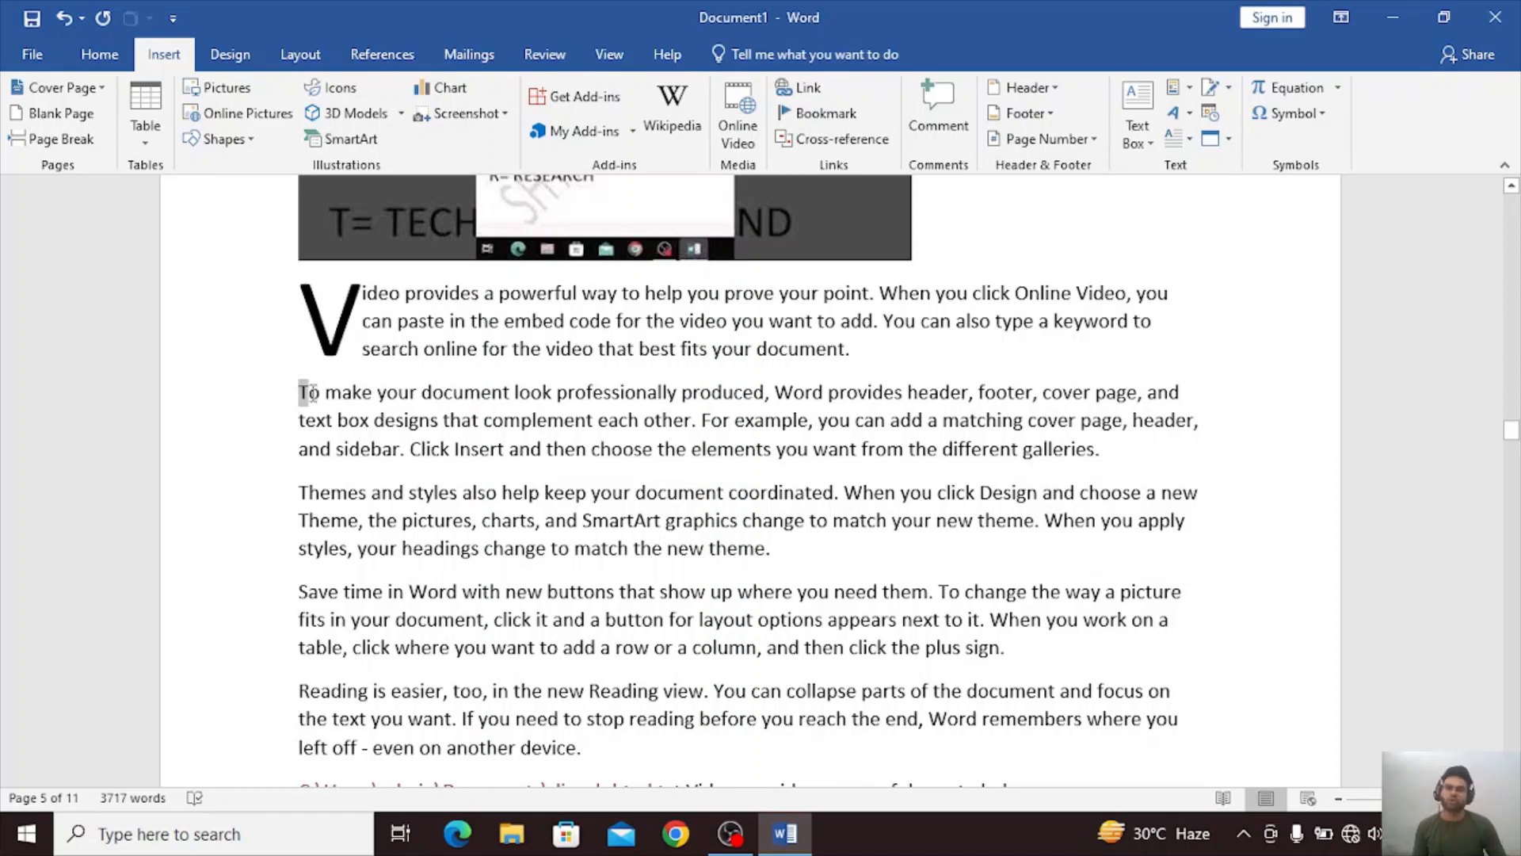
left_click(555, 418)
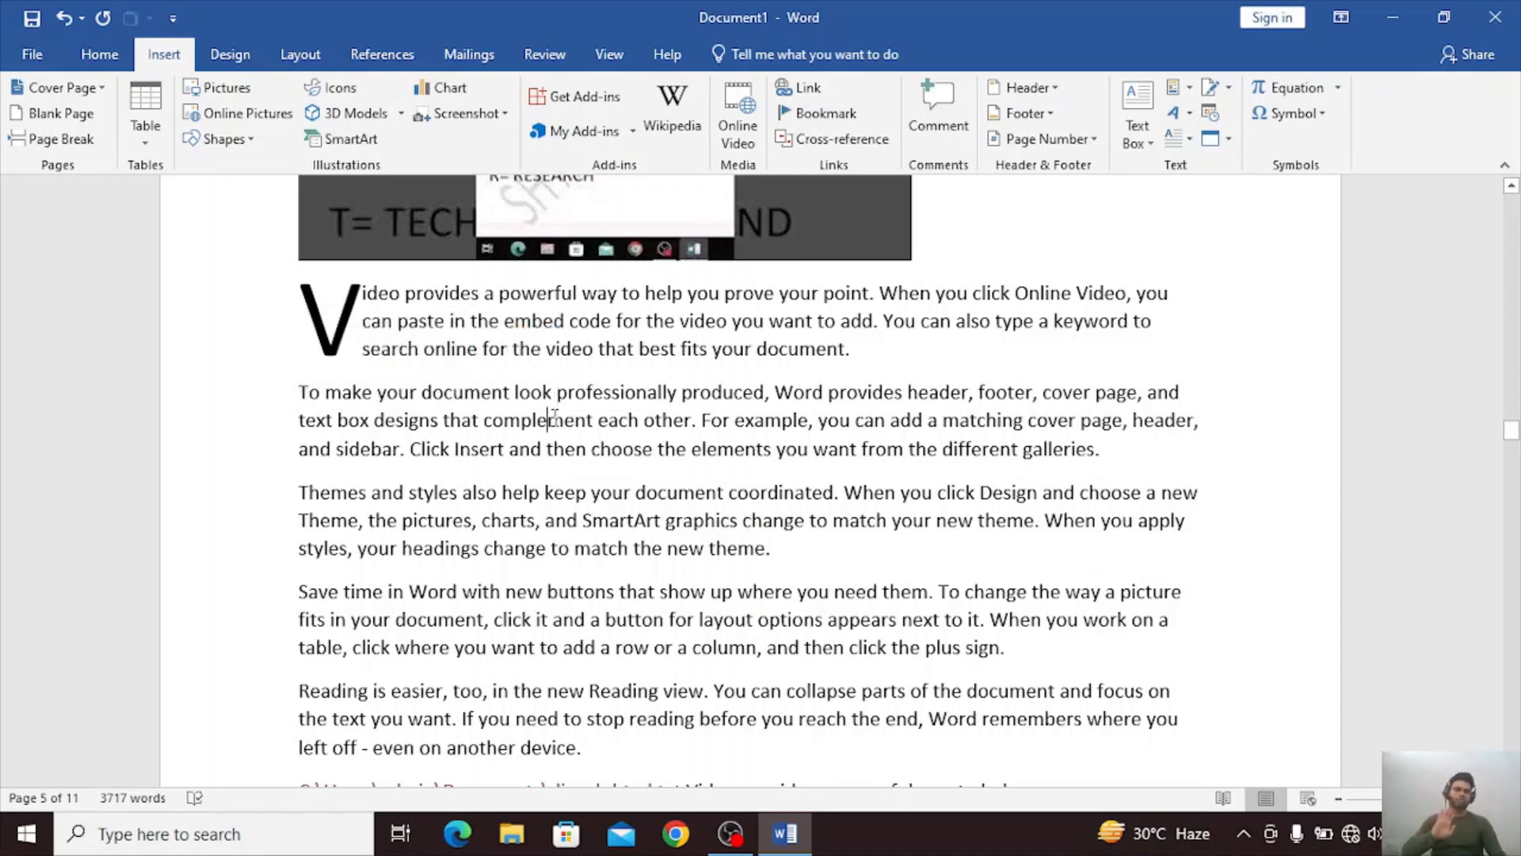
left_click(1191, 141)
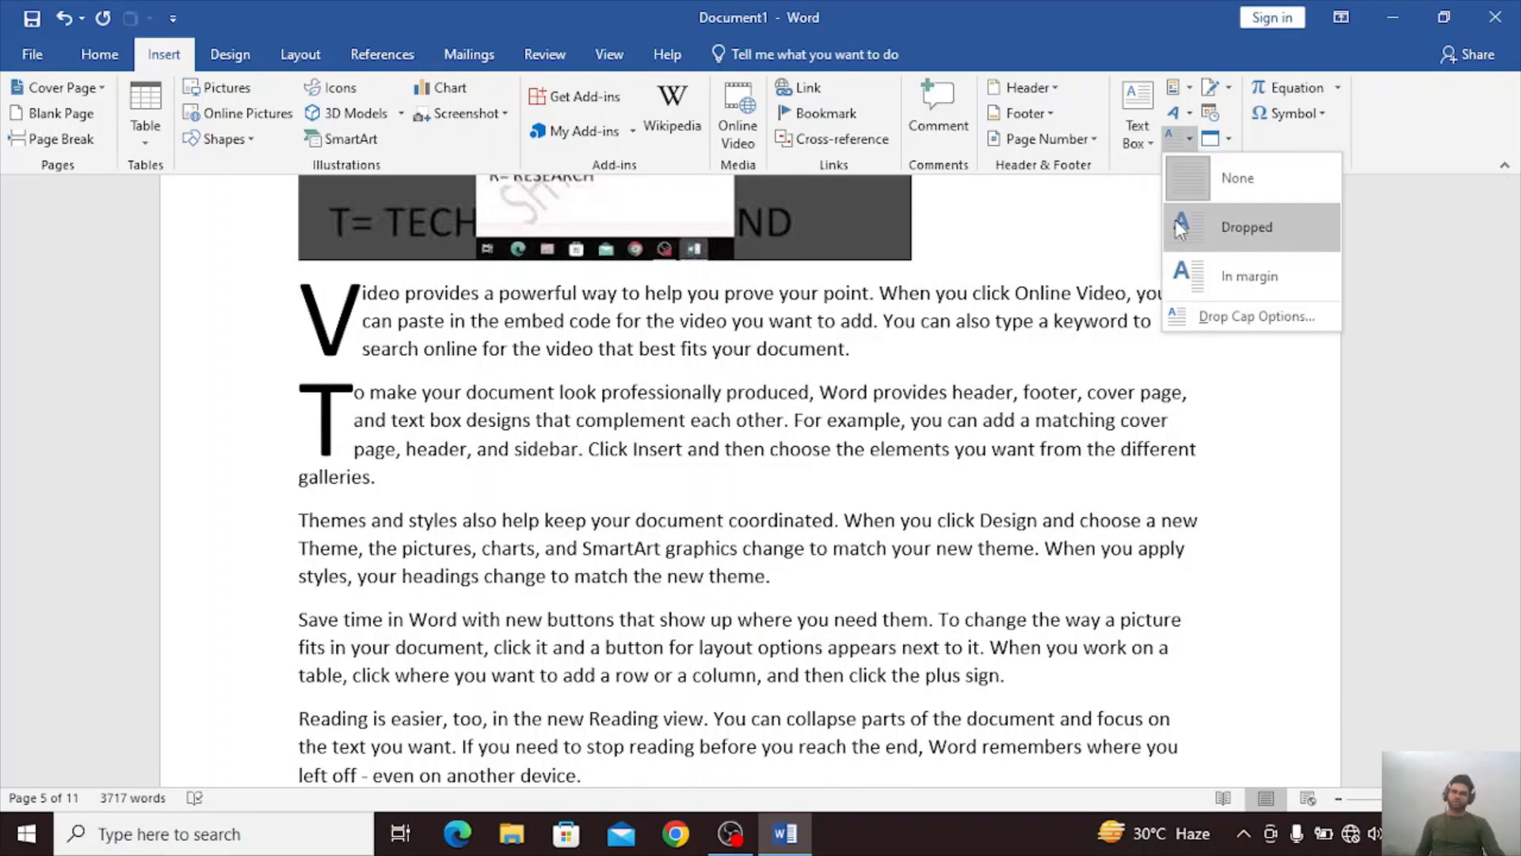
left_click(1177, 222)
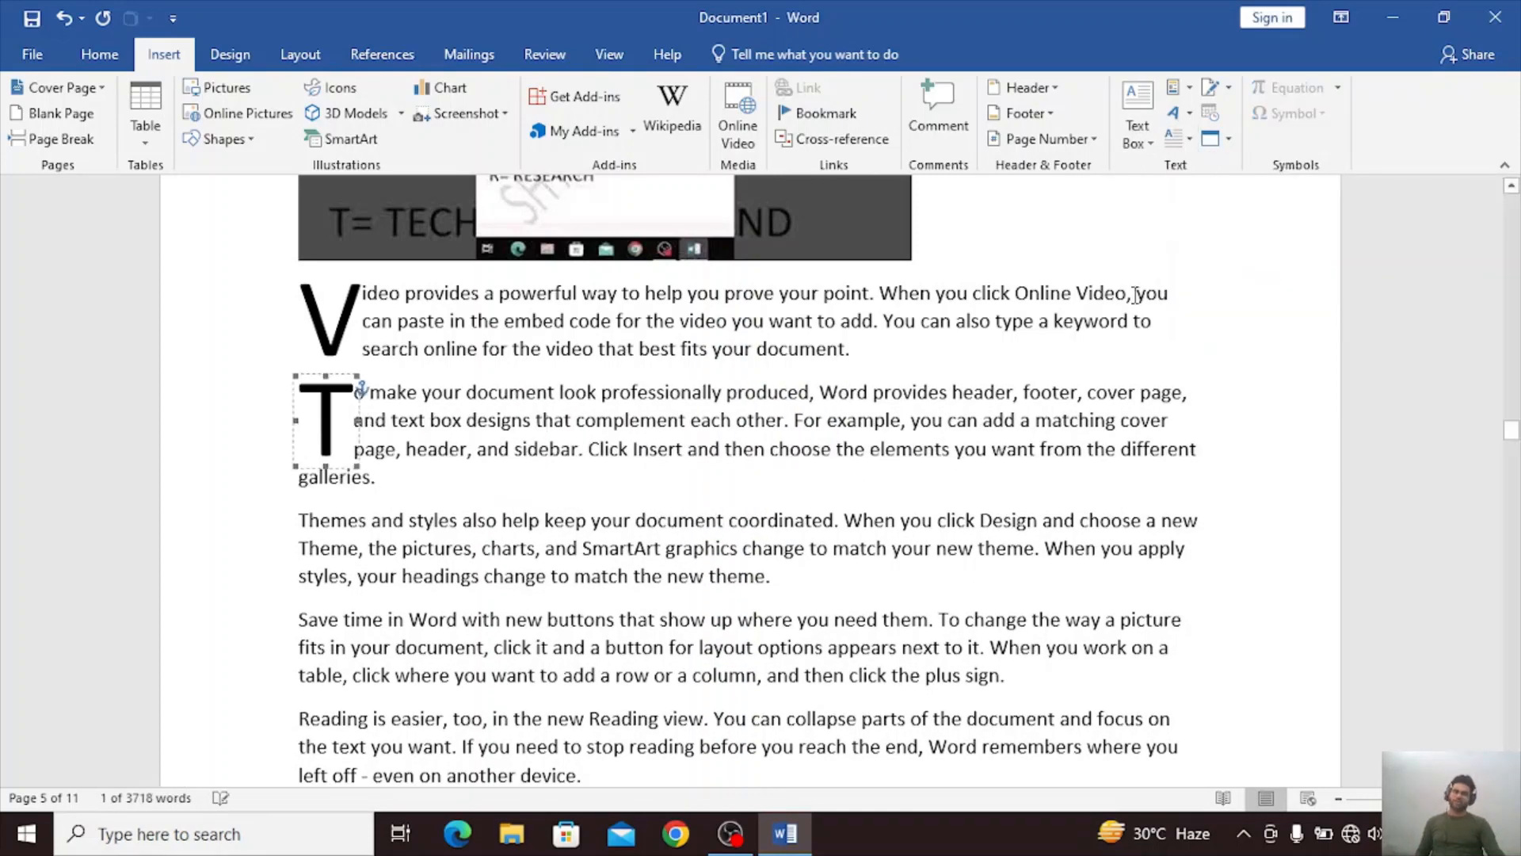
left_click(1162, 405)
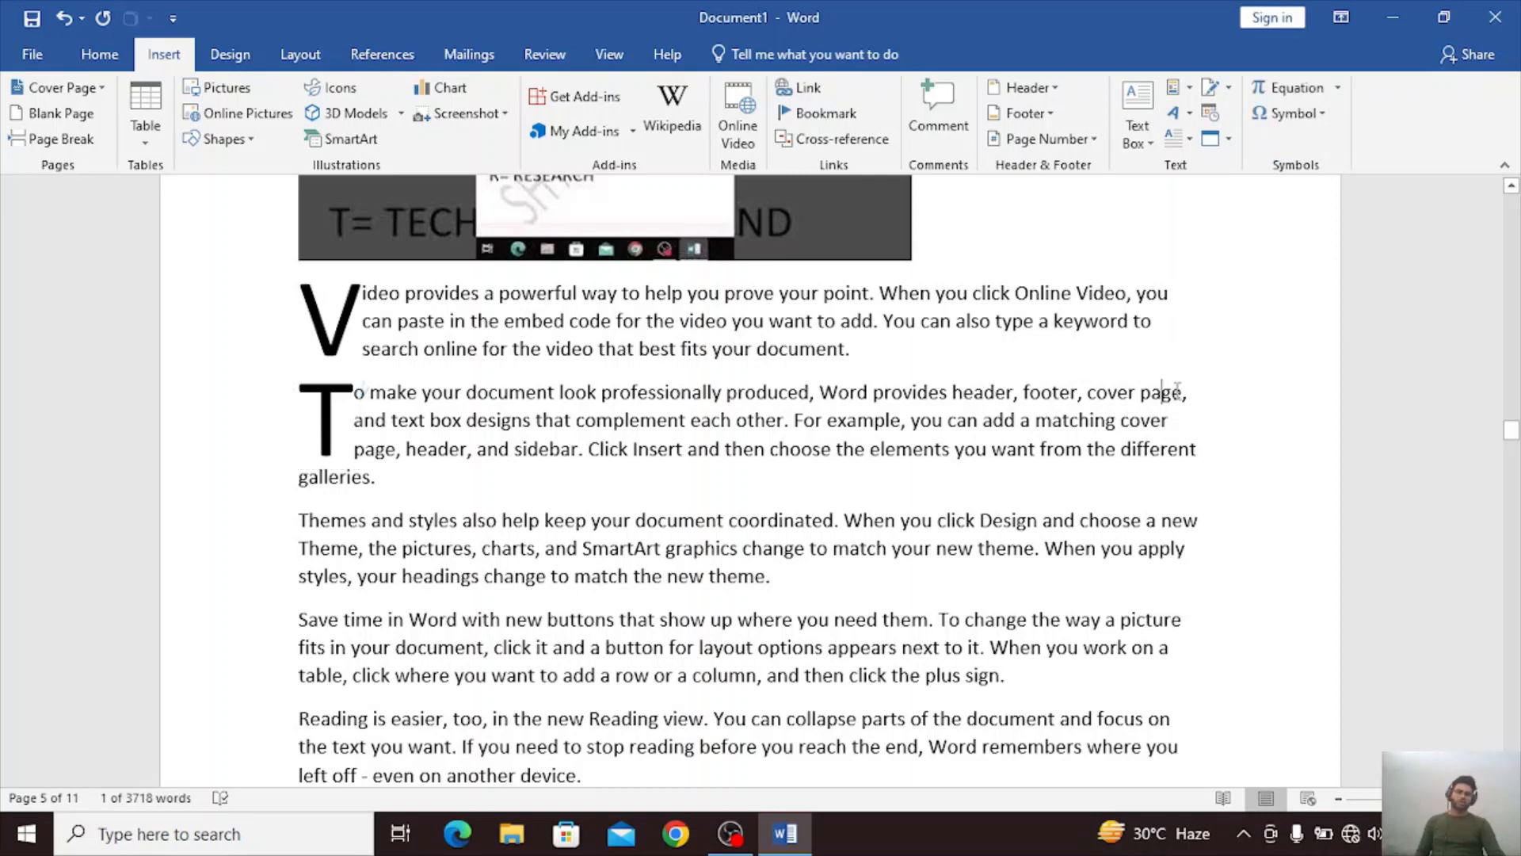
Insert a signature line on a new line after the paragraph ending "different galleries", with the signer's name and the title OWNER.
left_click(1212, 89)
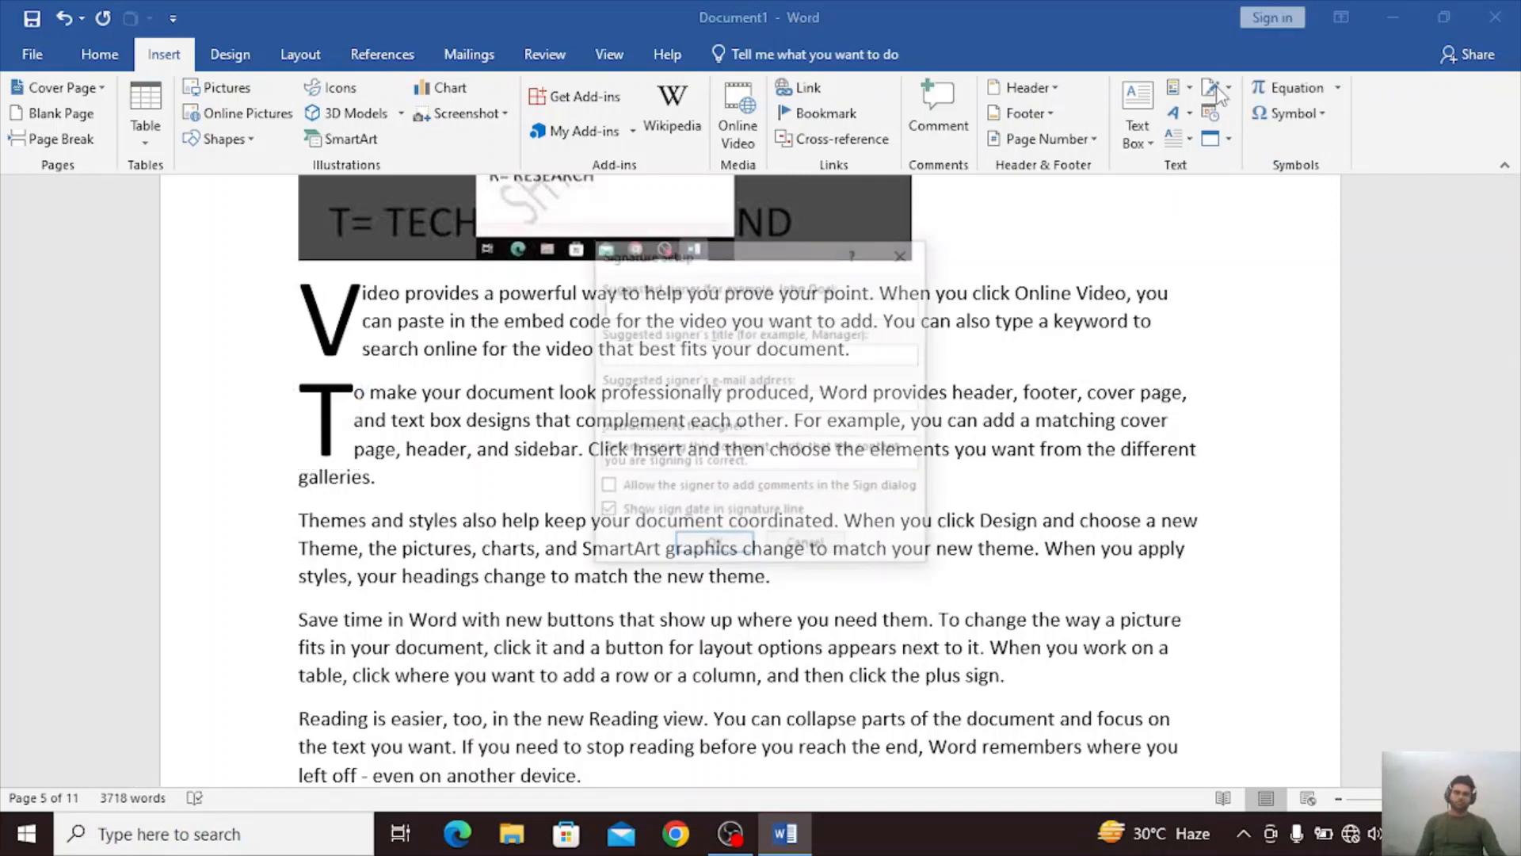
left_click(906, 252)
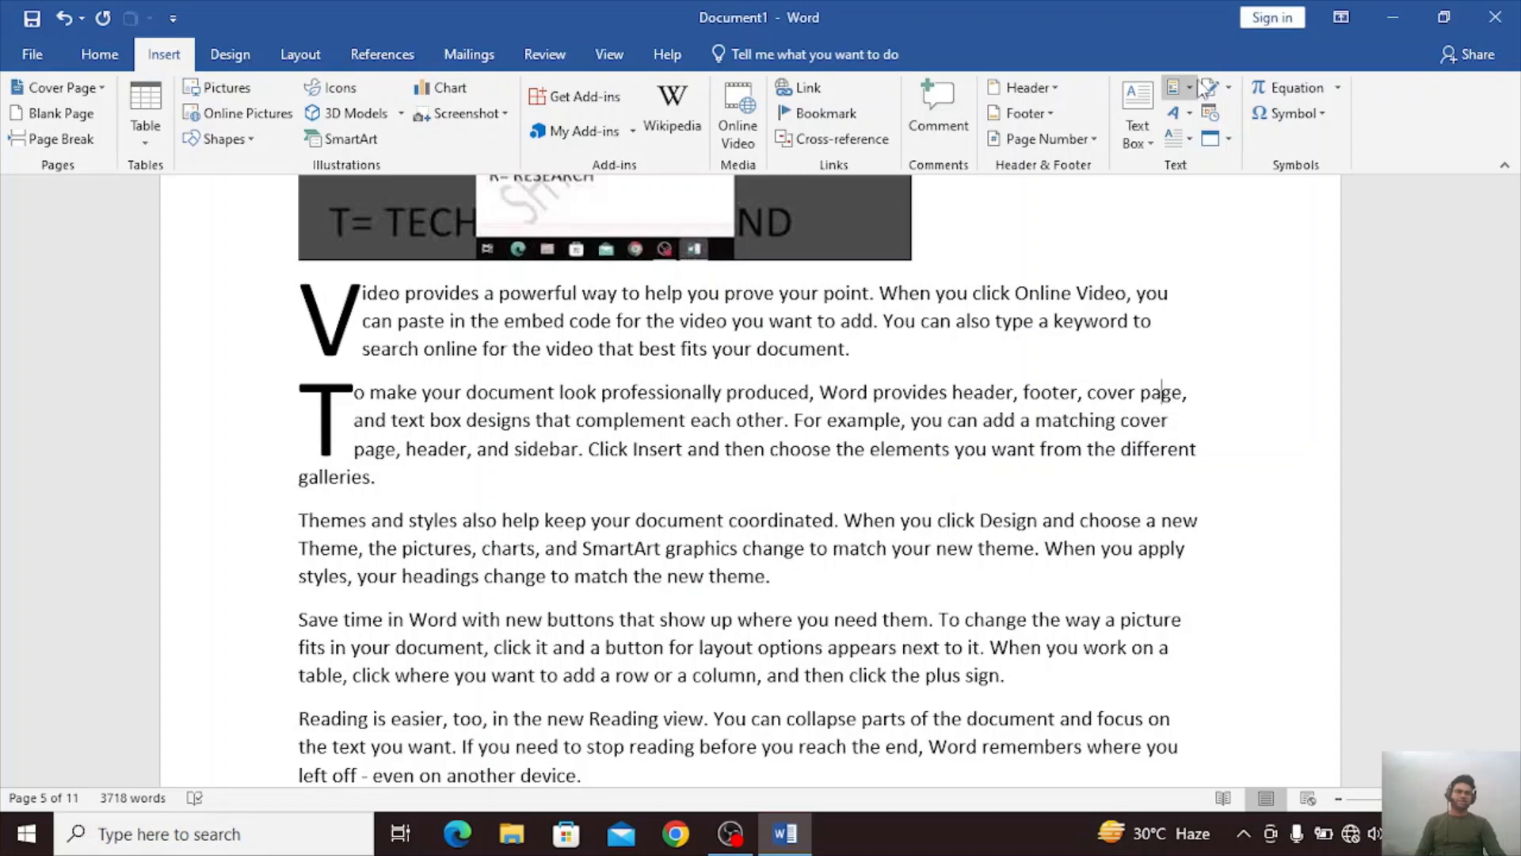
scroll(1161, 200, "down", 8)
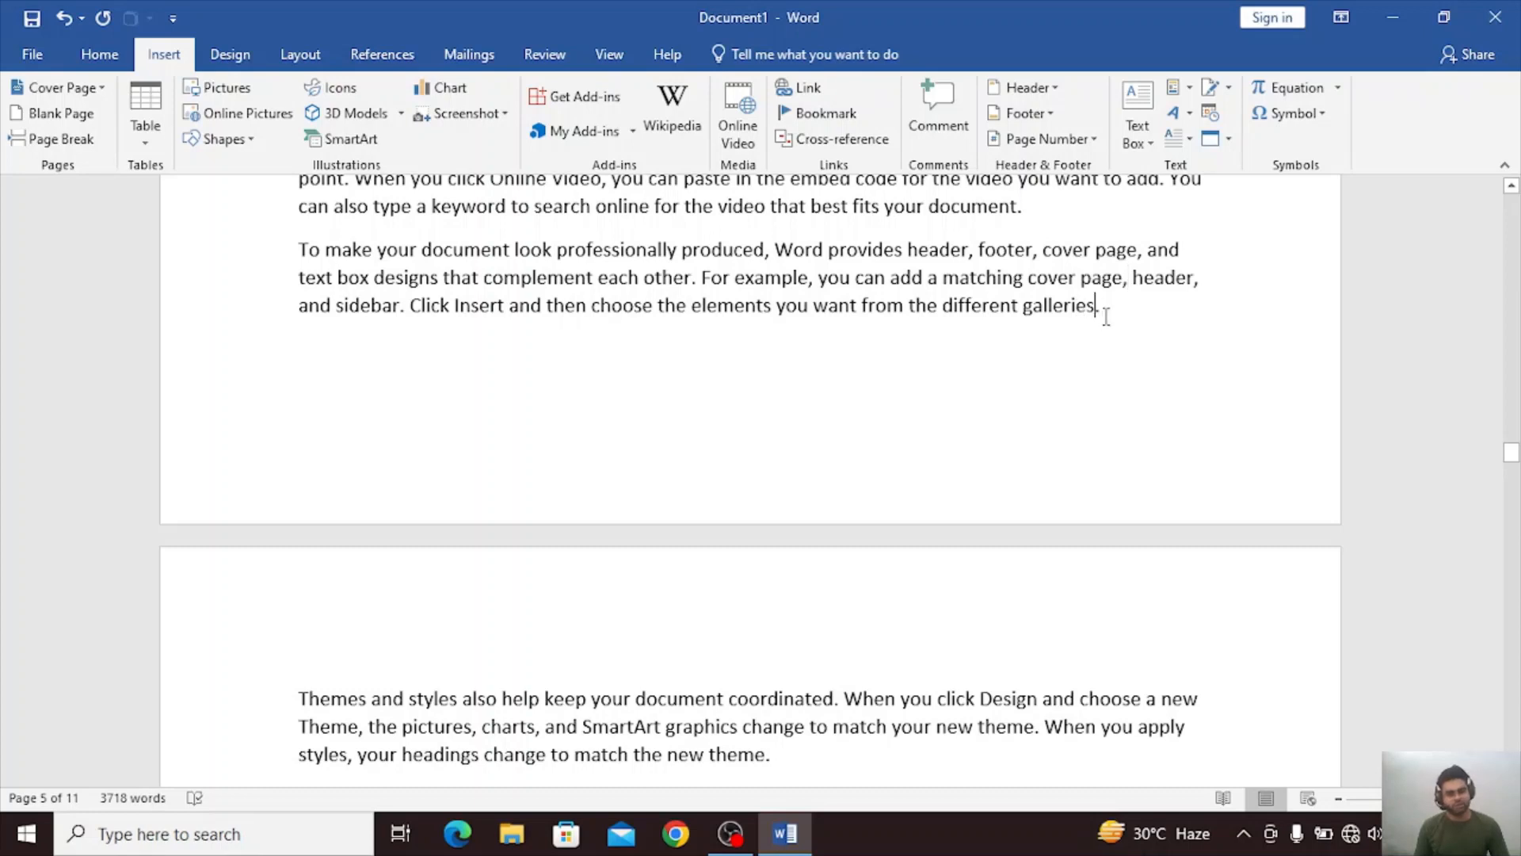
key("Return")
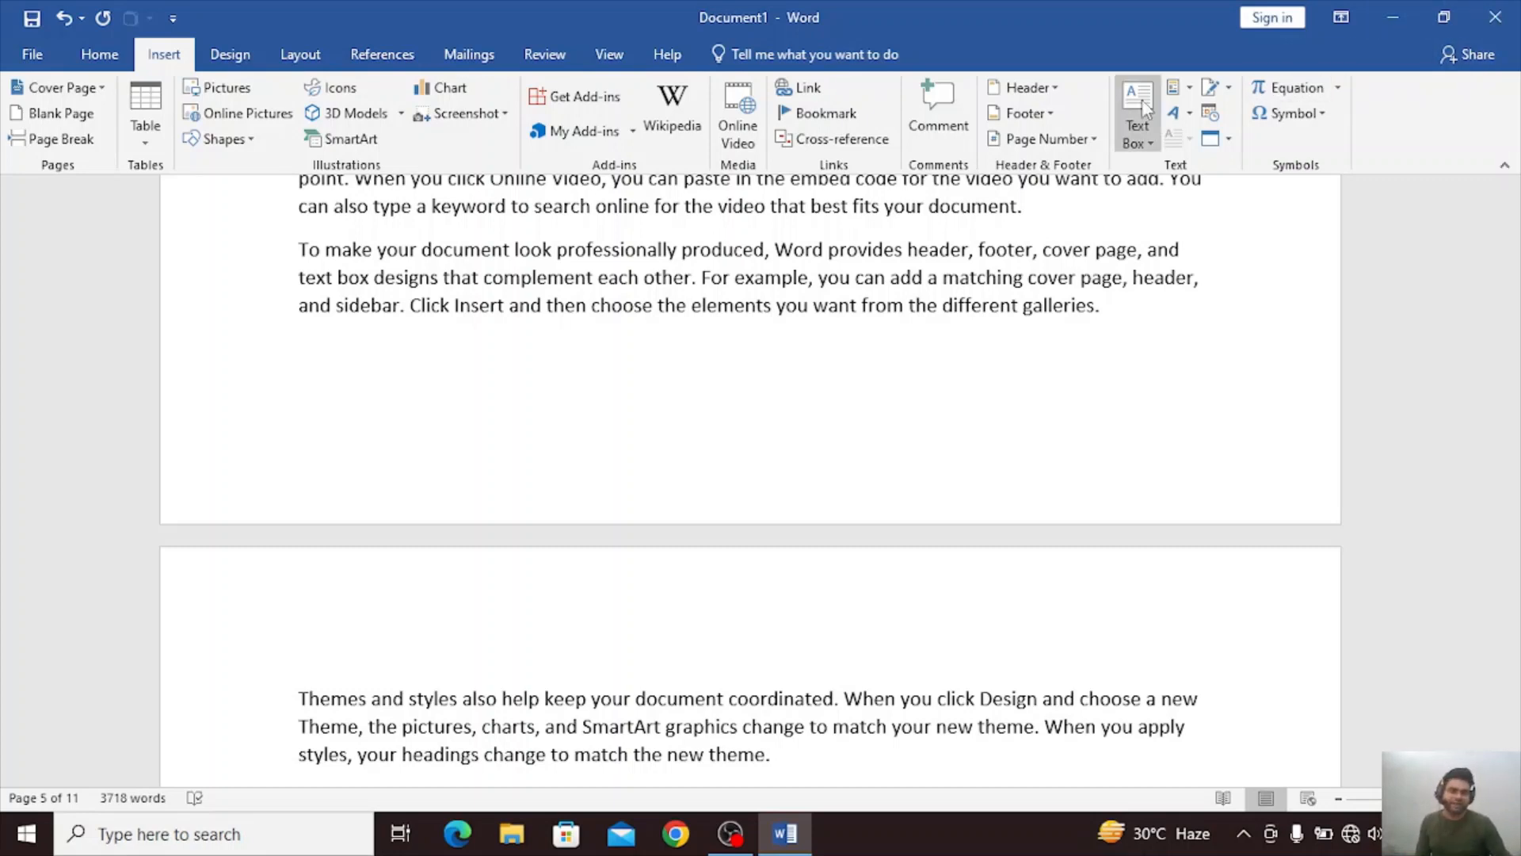
left_click(1226, 92)
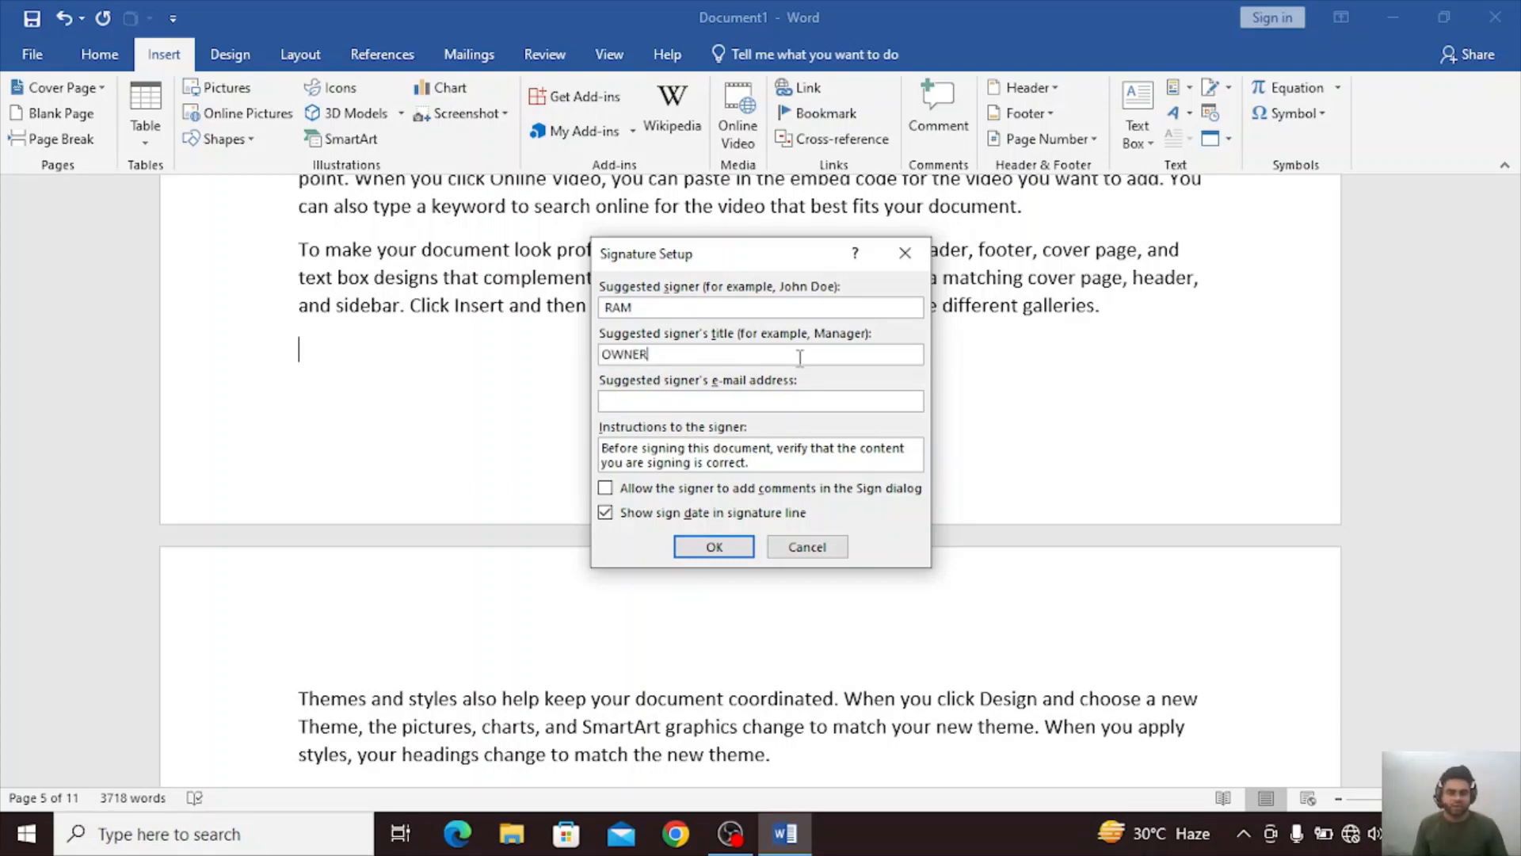
left_click(686, 547)
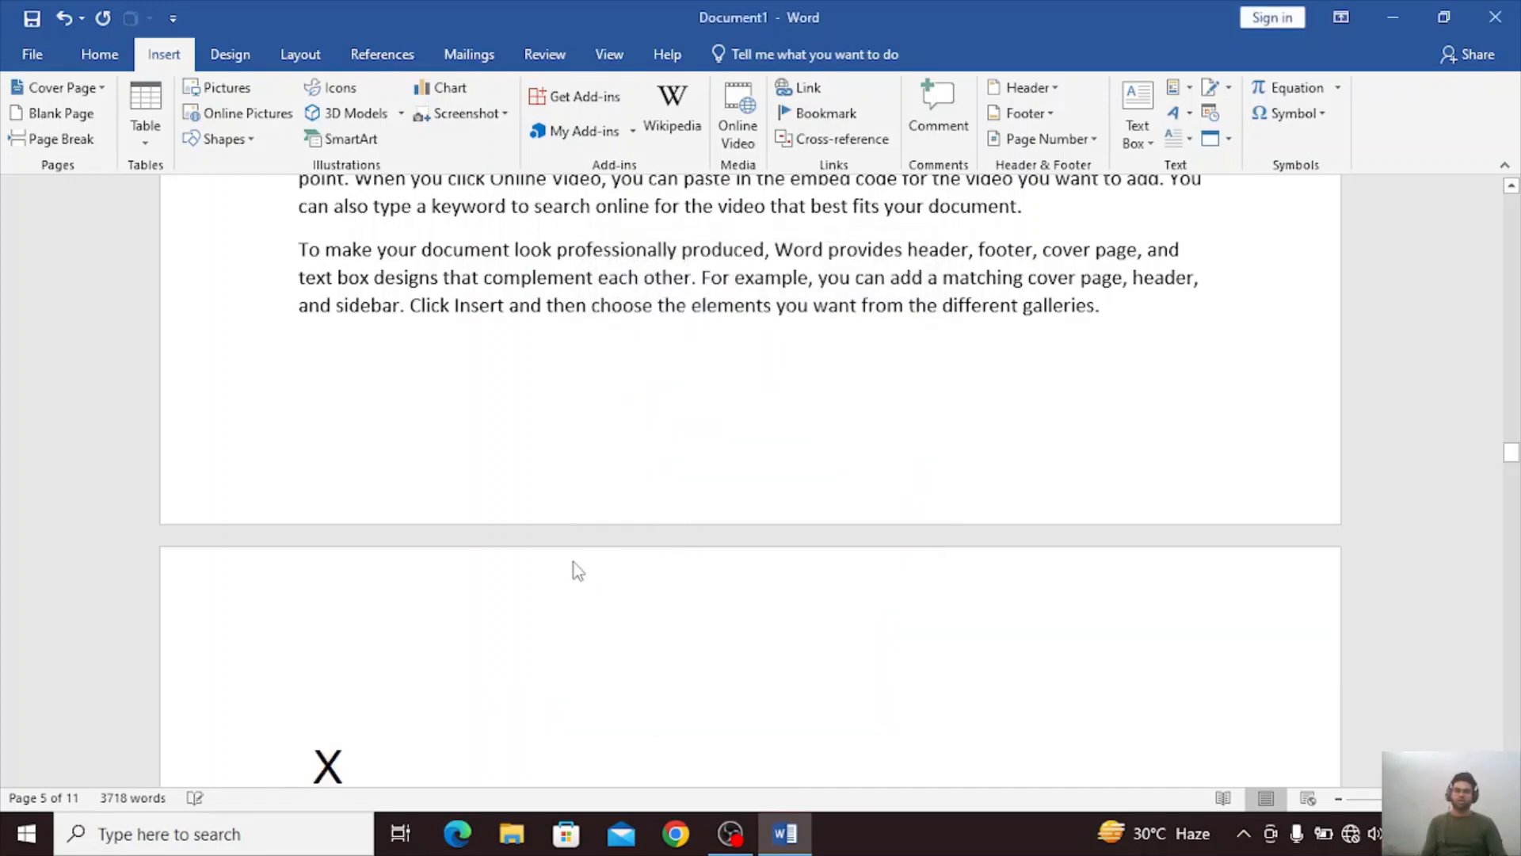
scroll(669, 476, "down", 5)
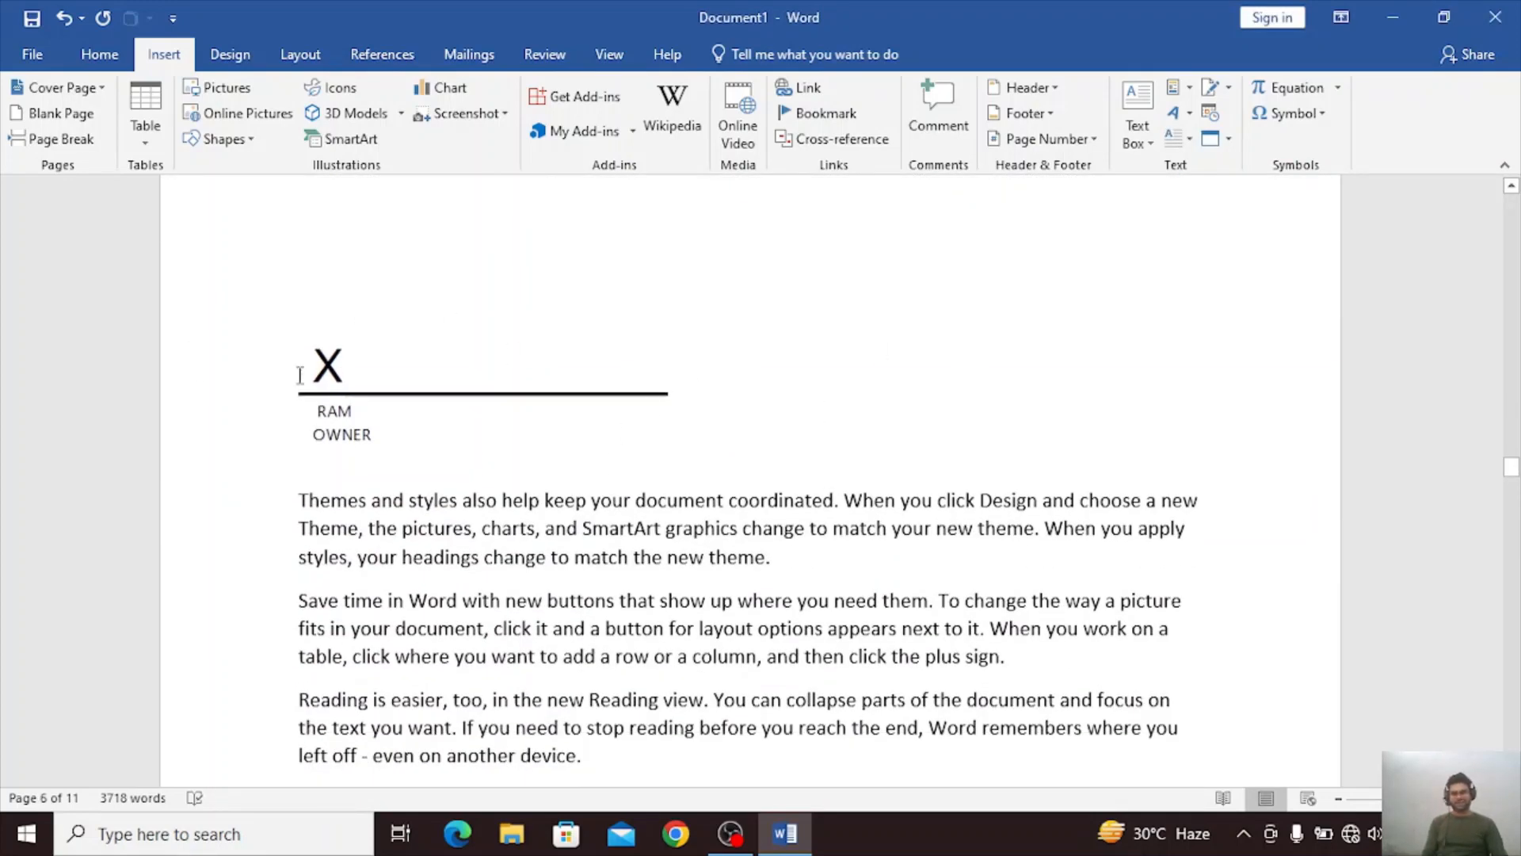
Examine the signature line's context commands, picture formatting options and shadow effects.
left_click(351, 418)
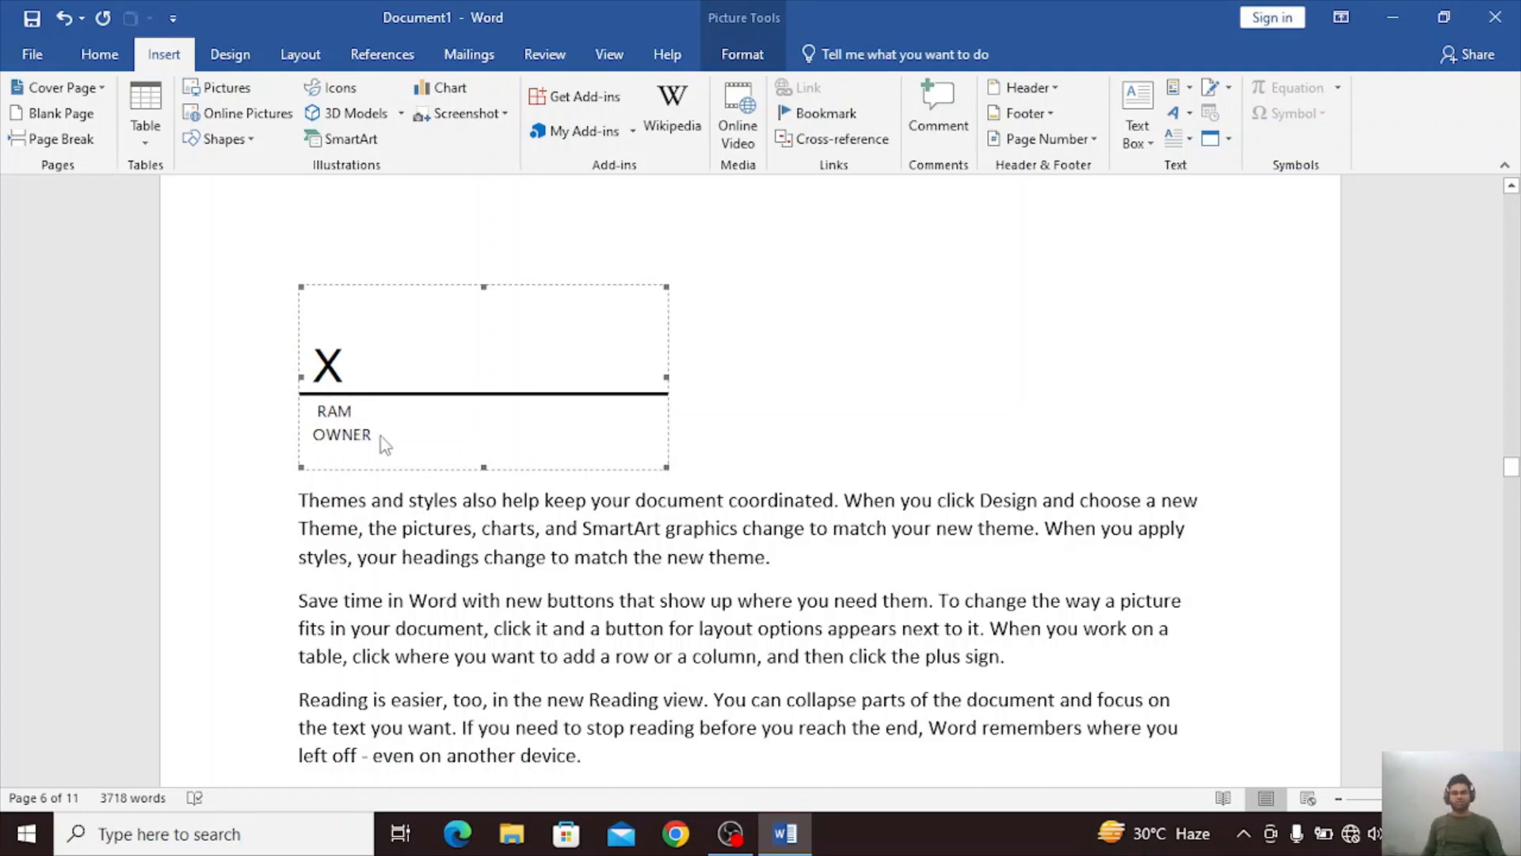
left_click(766, 366)
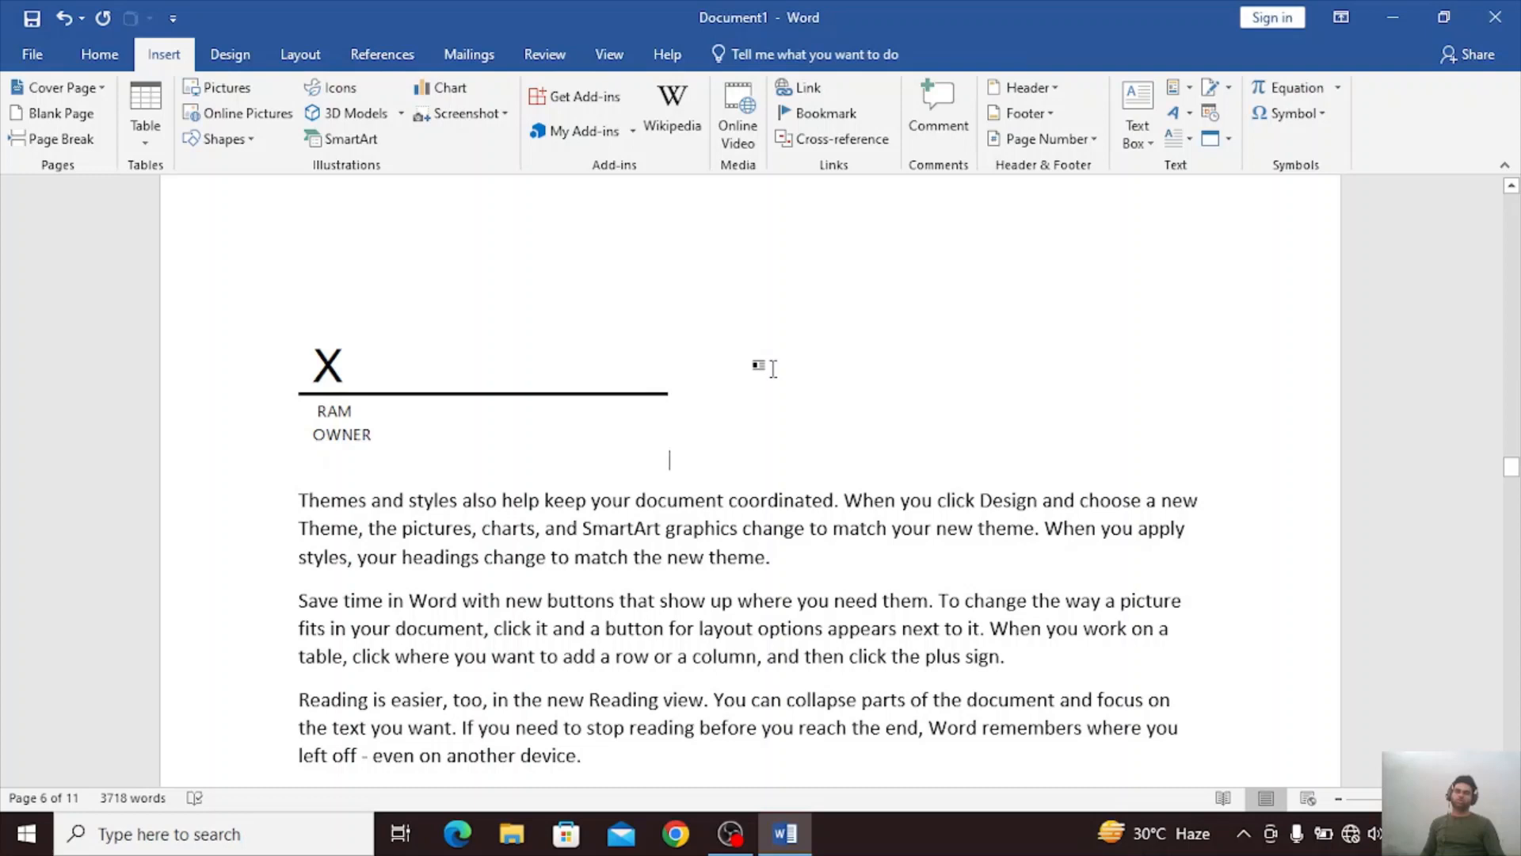
left_click(371, 412)
right_click(372, 389)
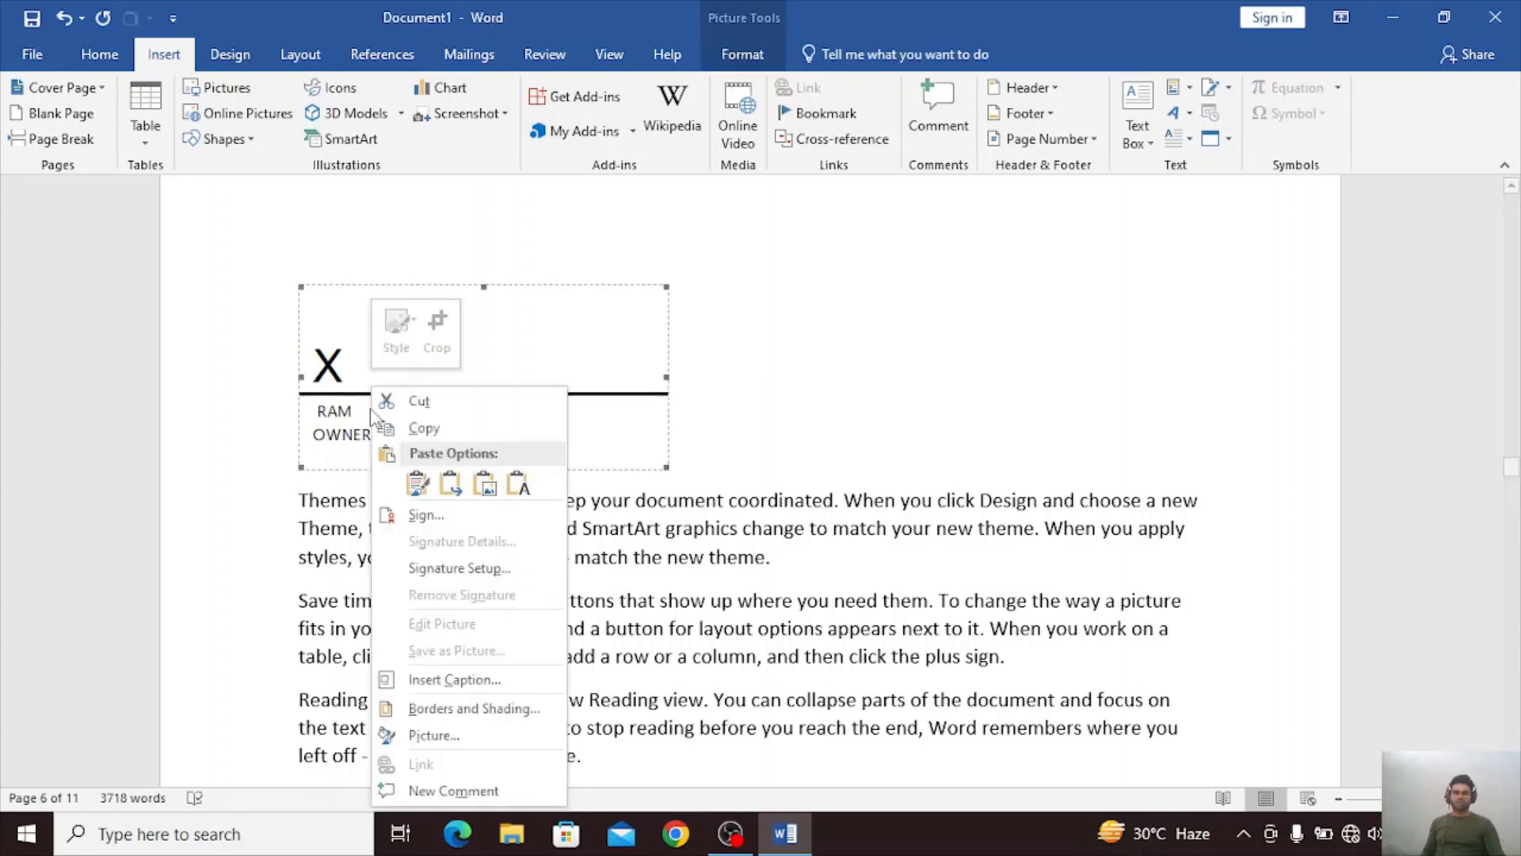
left_click(733, 57)
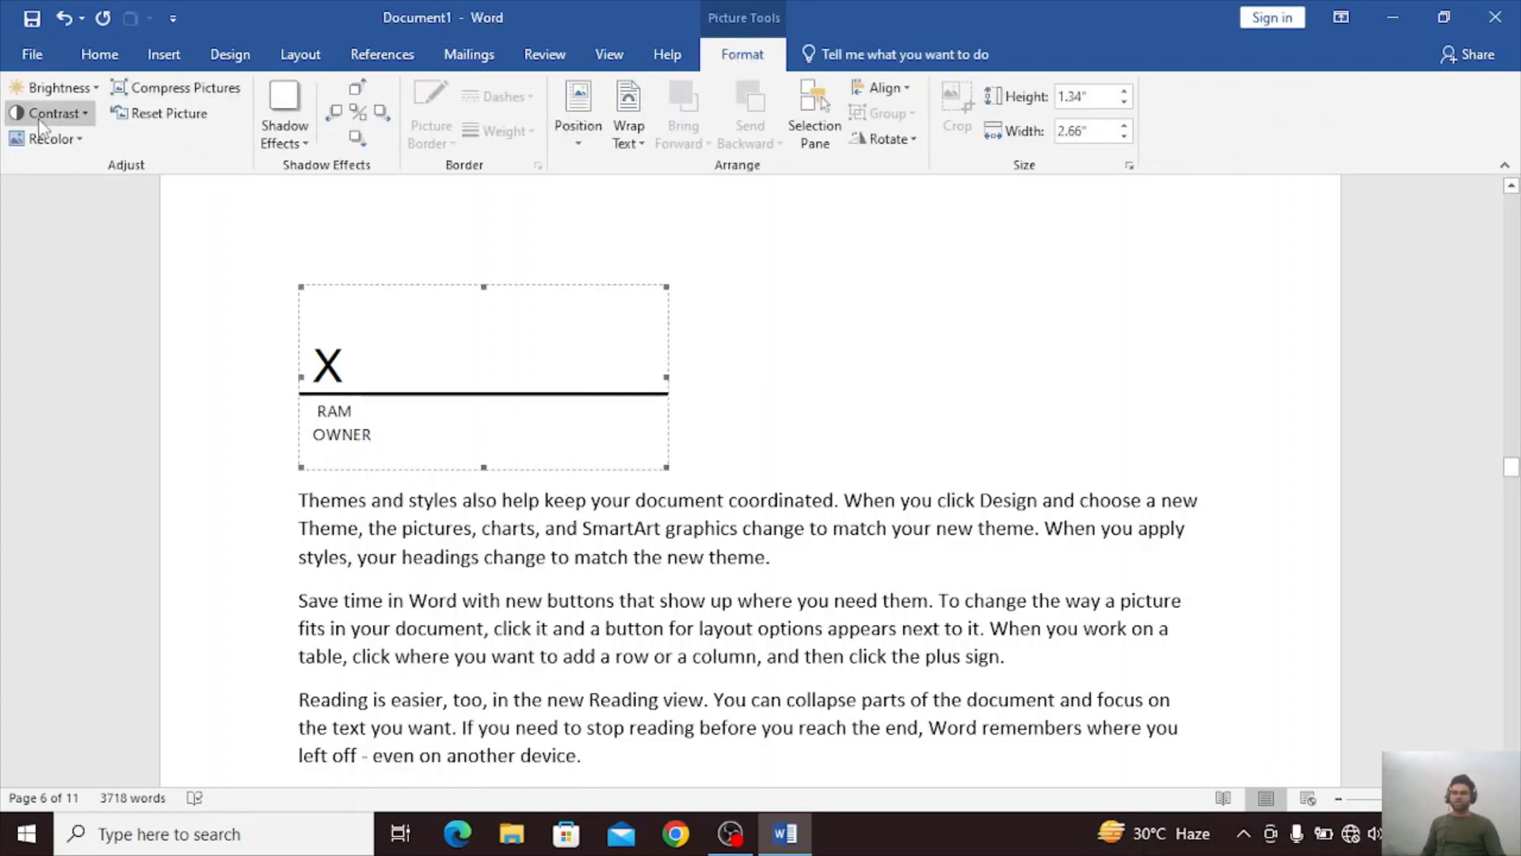
left_click(284, 119)
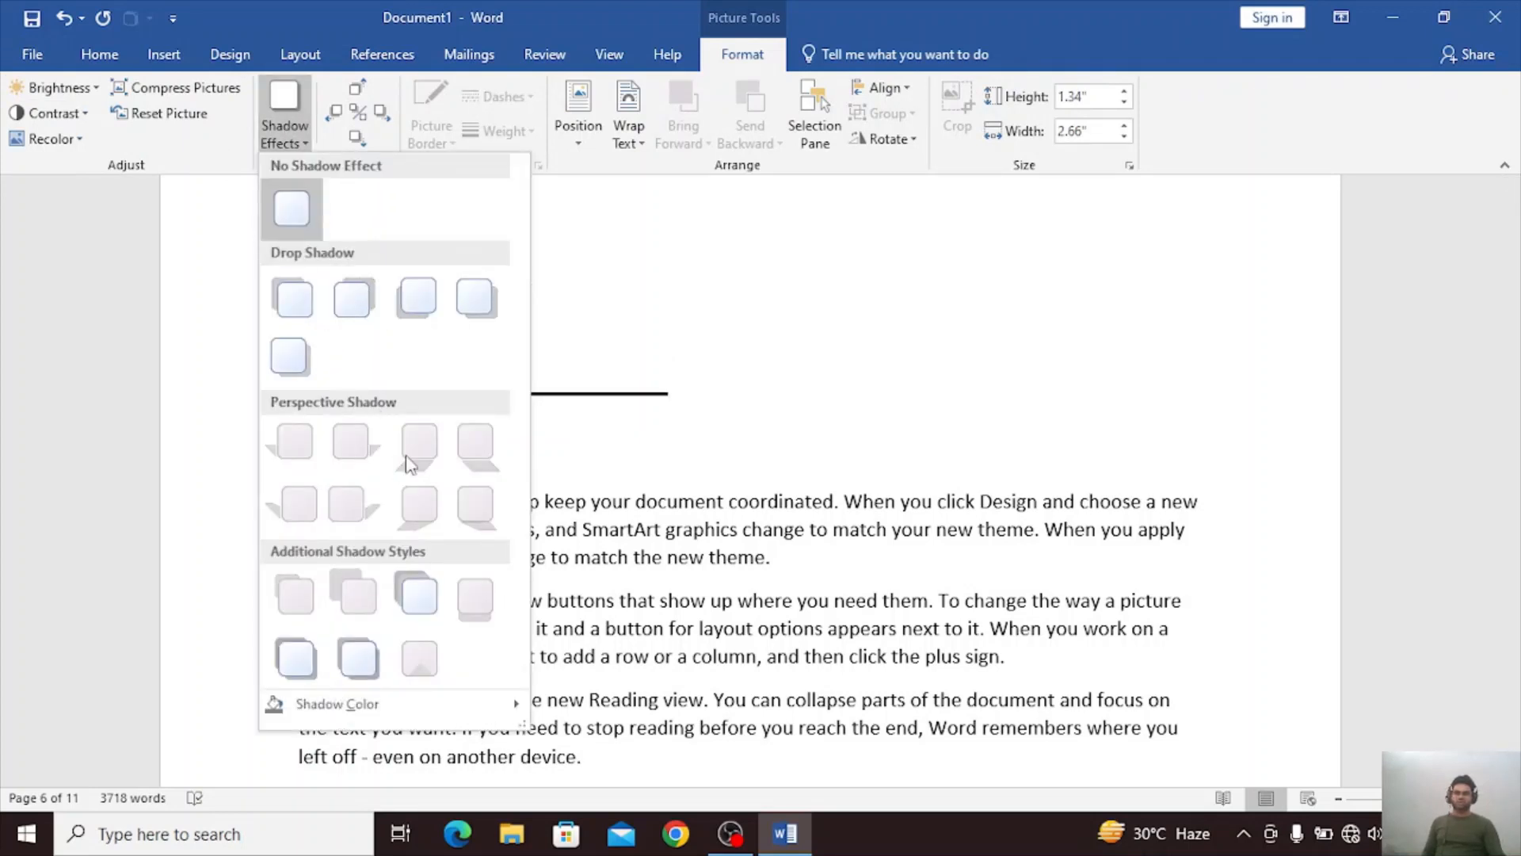
left_click(748, 306)
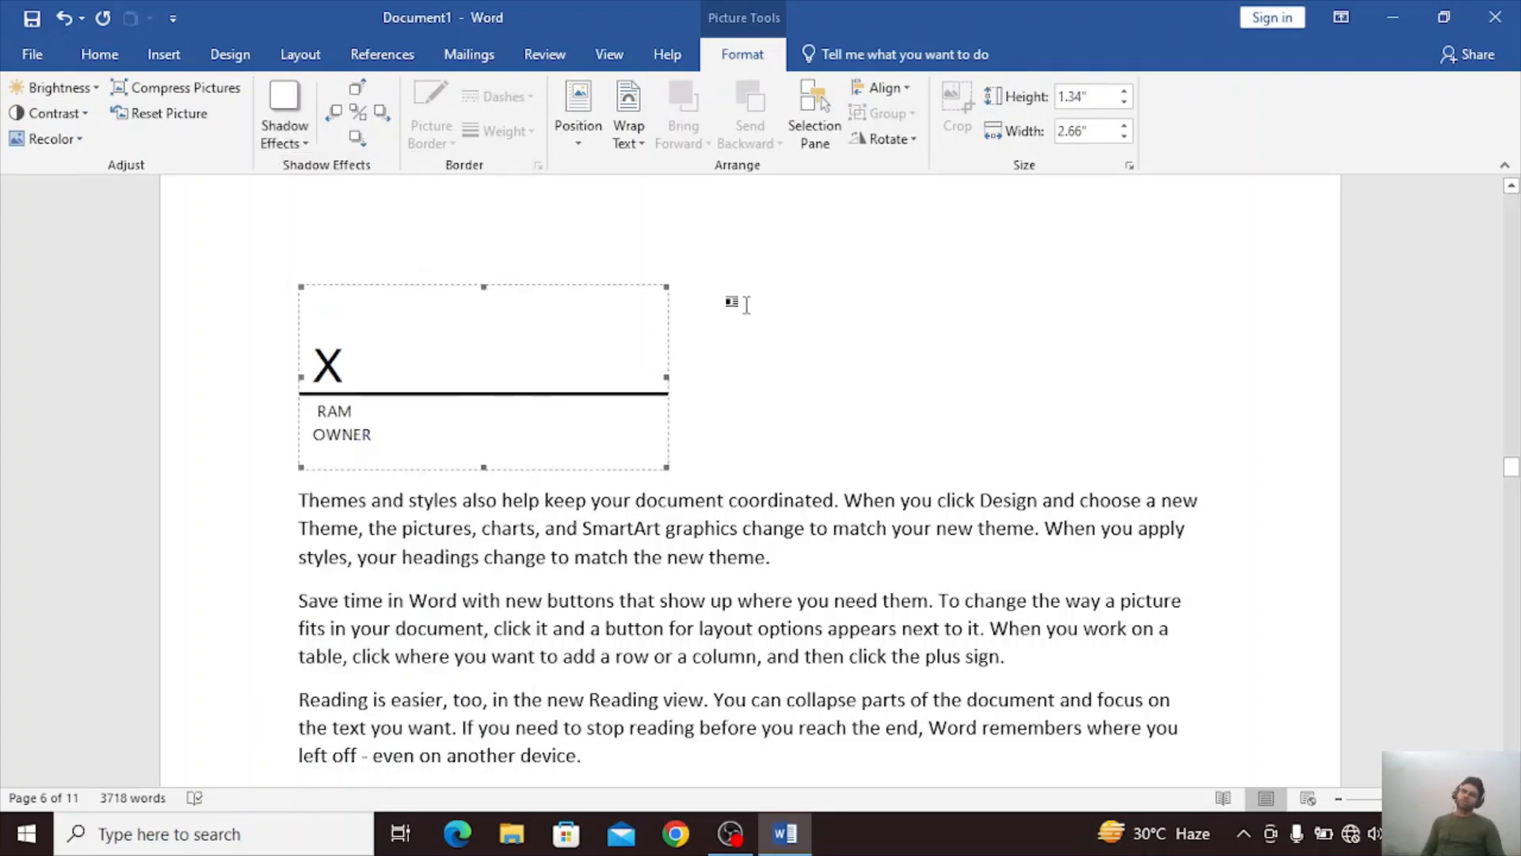
left_click(168, 51)
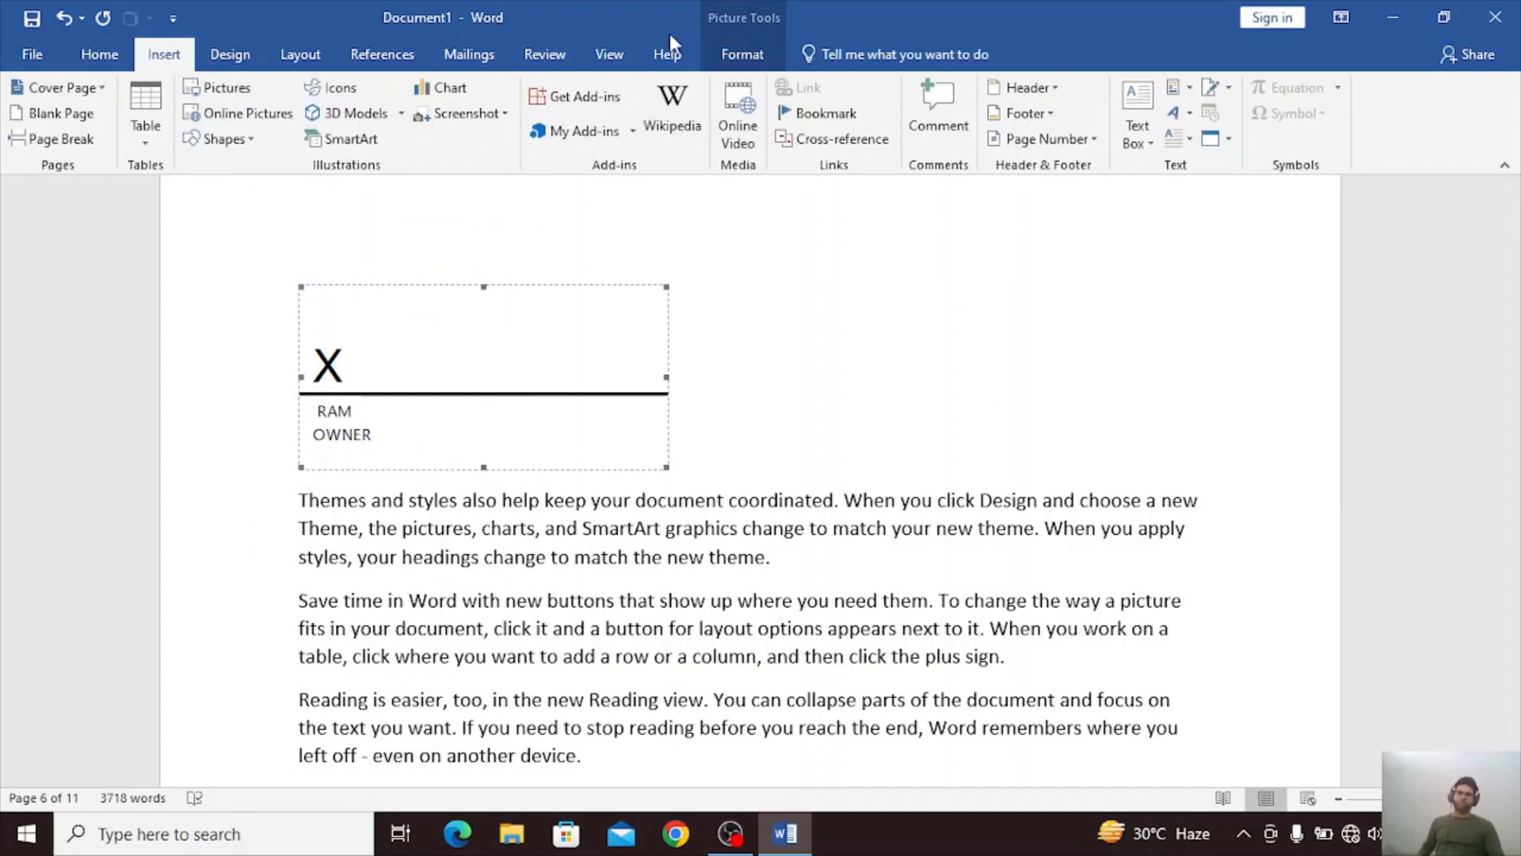
left_click(725, 50)
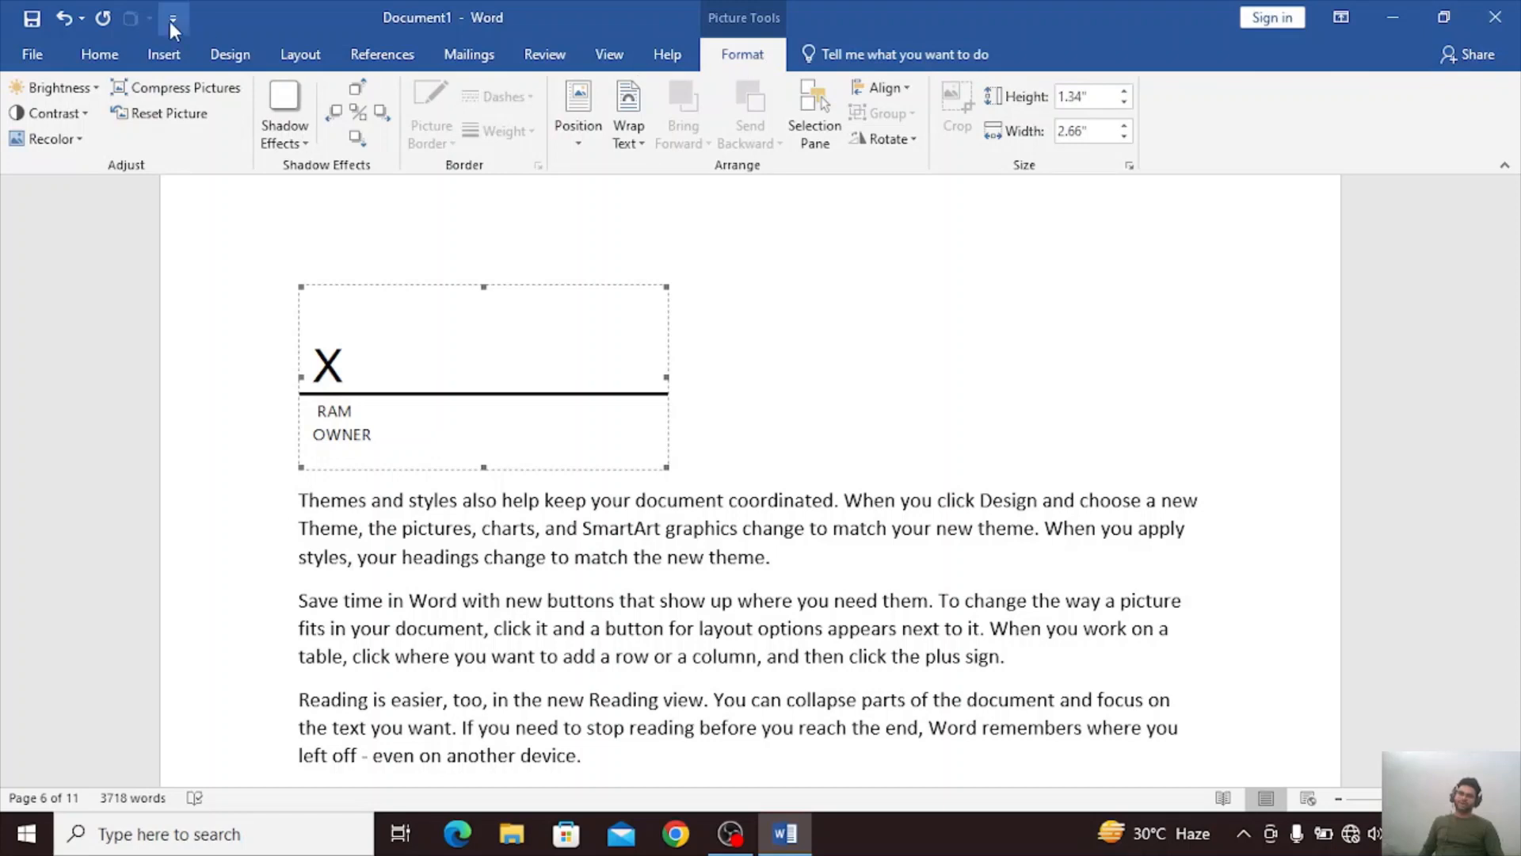
left_click(163, 53)
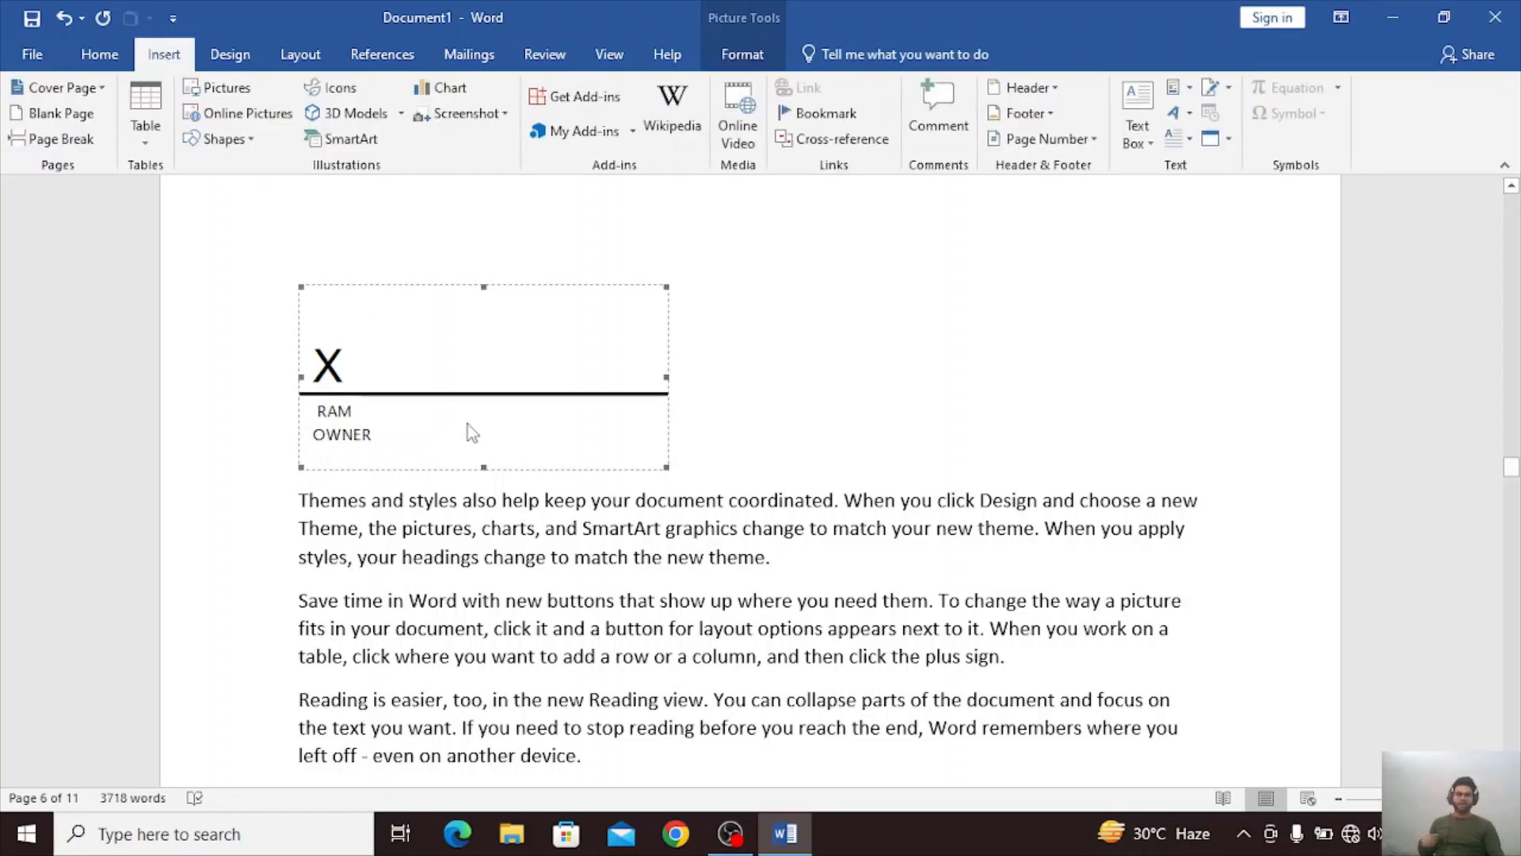
Insert a second signature line beside the first, entering the signer's name and MANAGER as the signer's e-mail address.
left_click(707, 407)
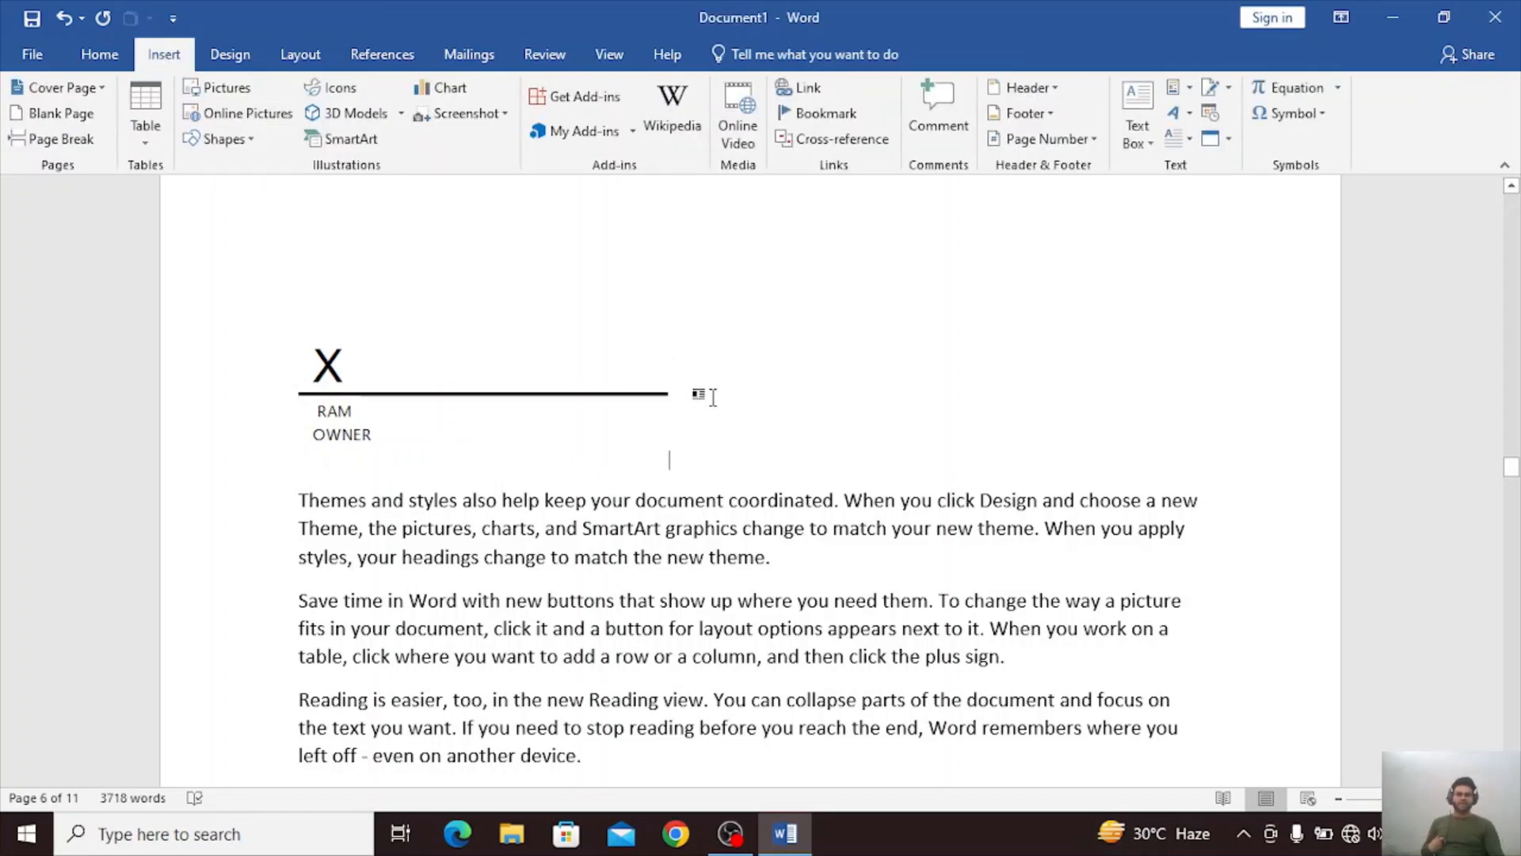
key("Return")
key("BackSpace")
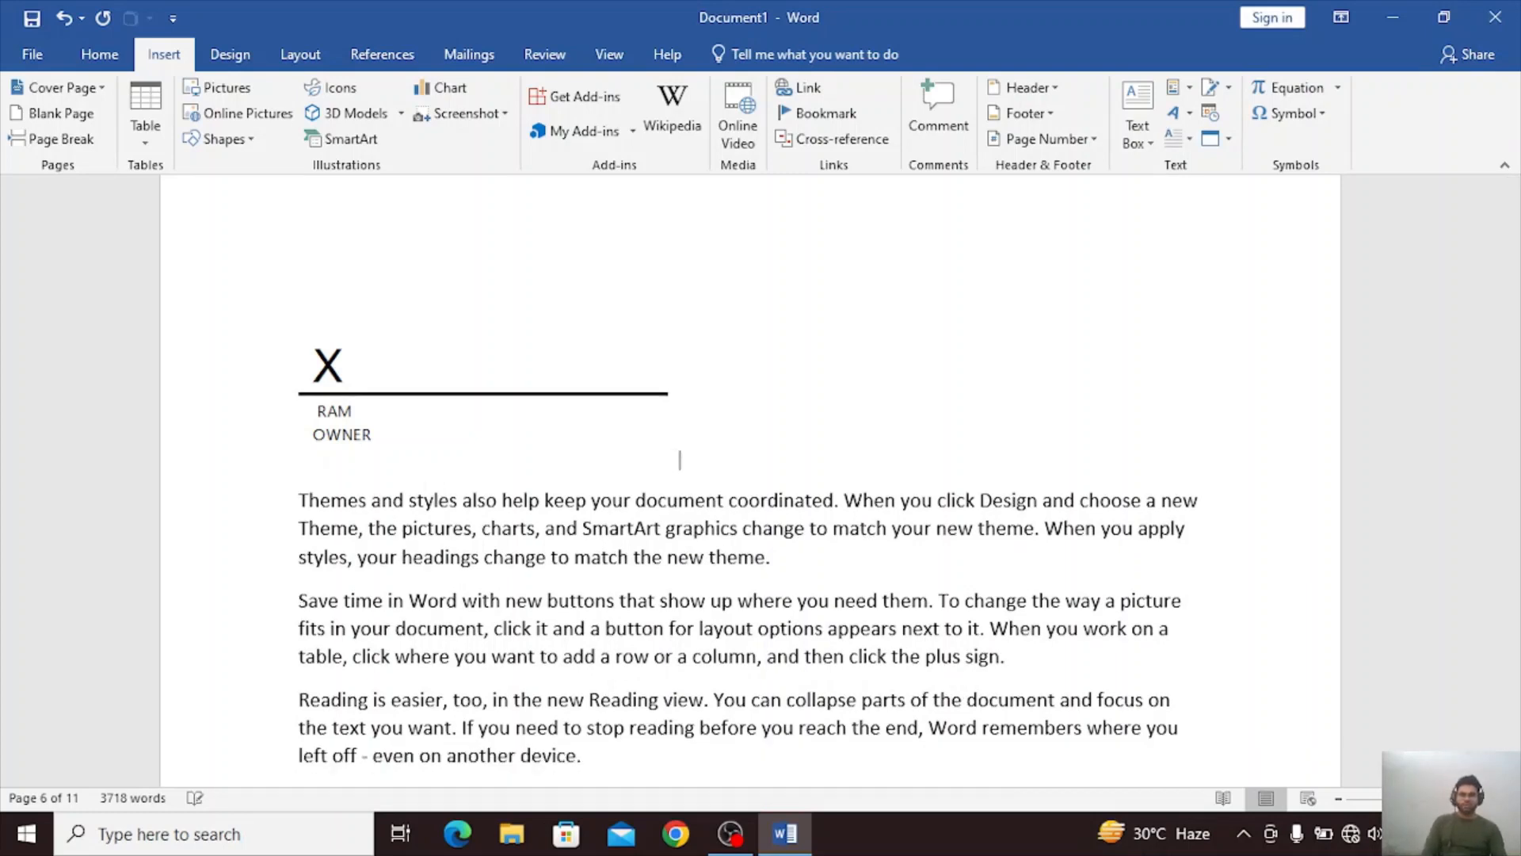
double_click(694, 353)
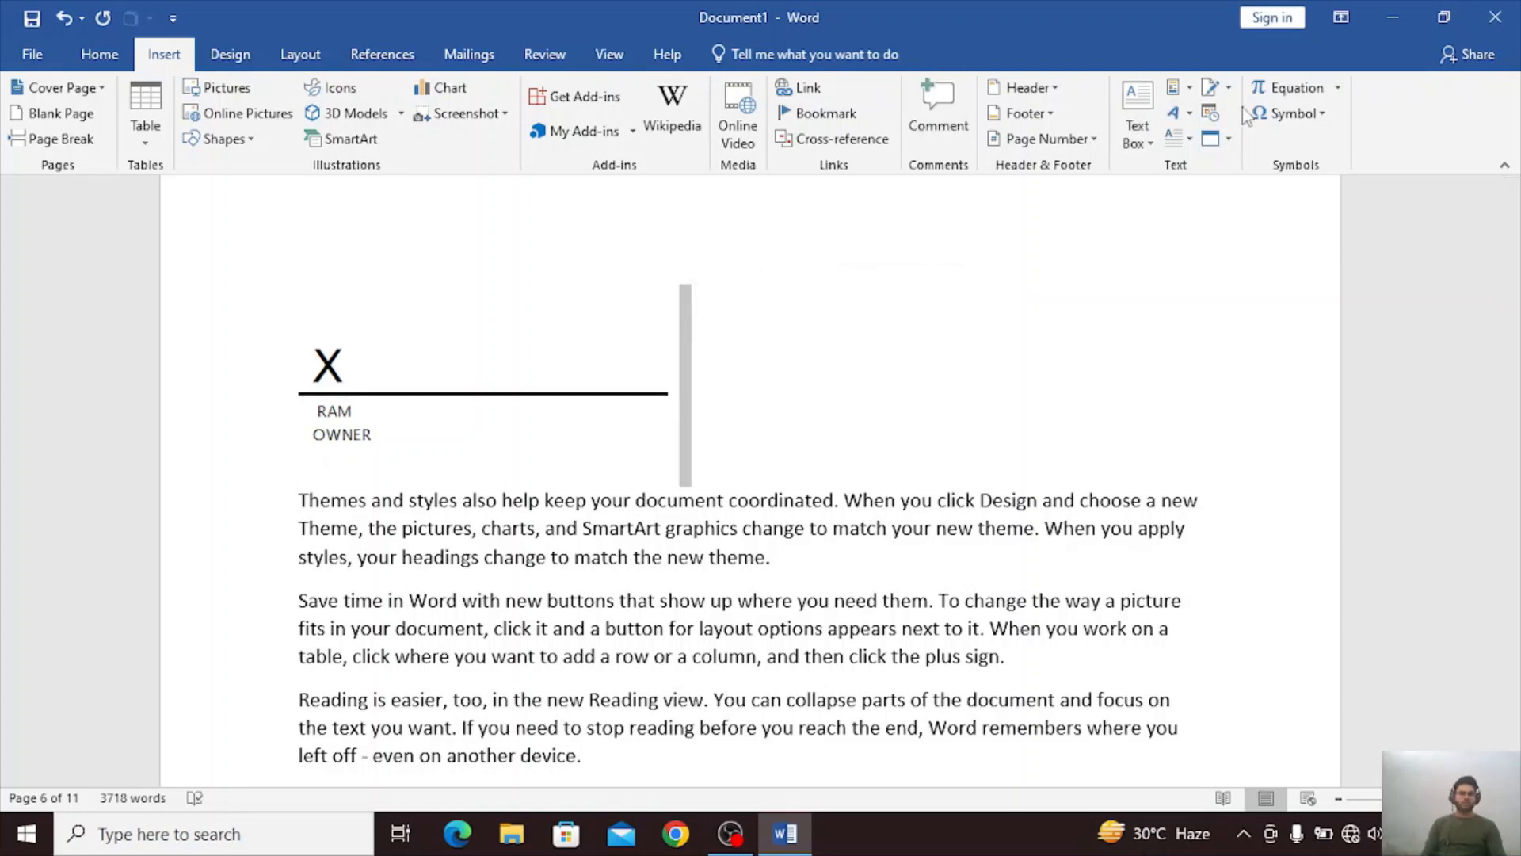
left_click(1210, 89)
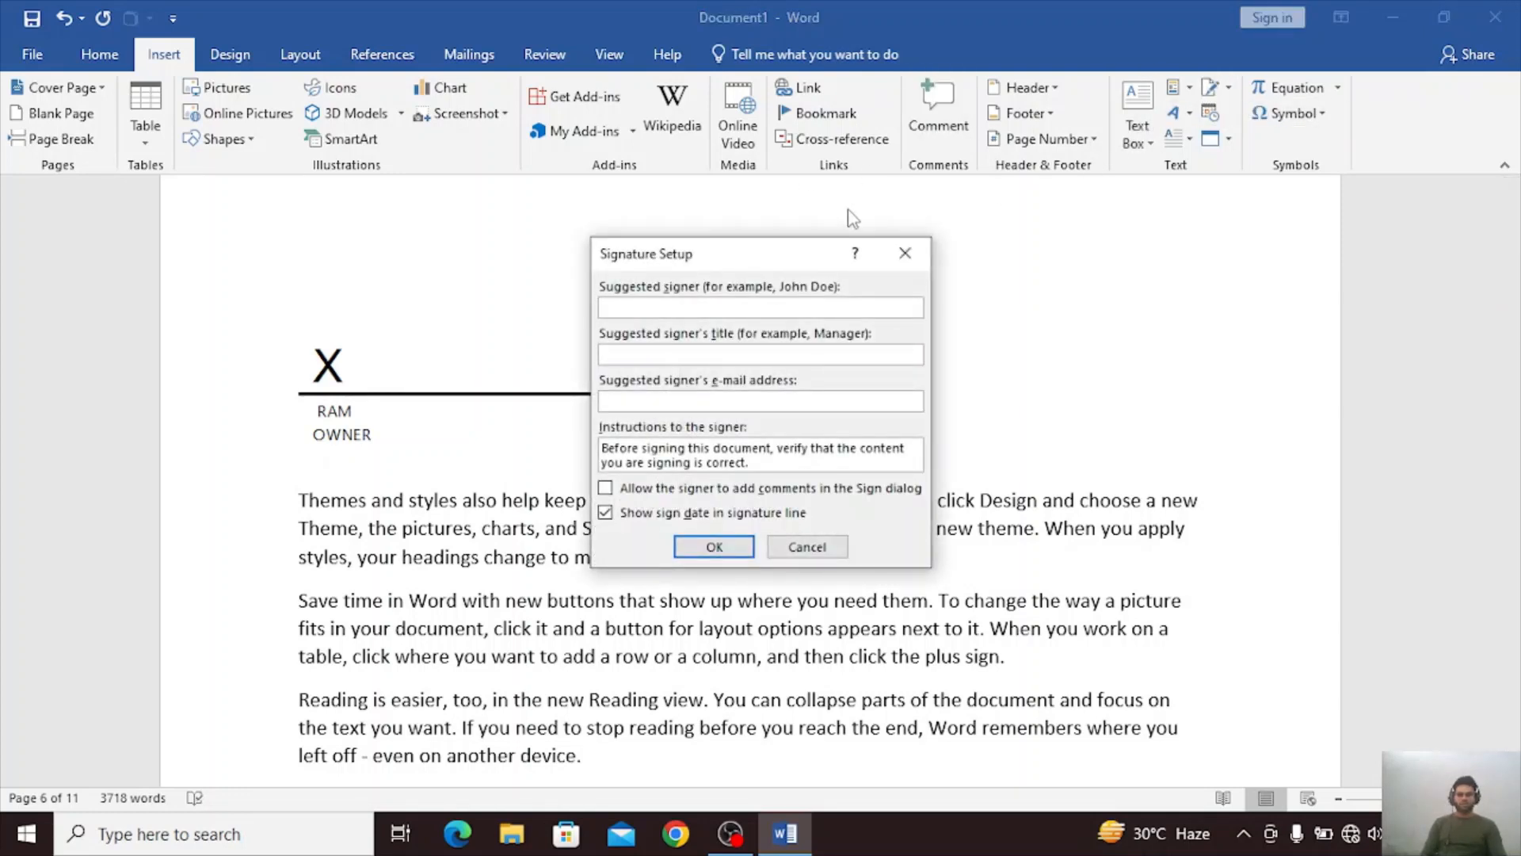
type("SHY")
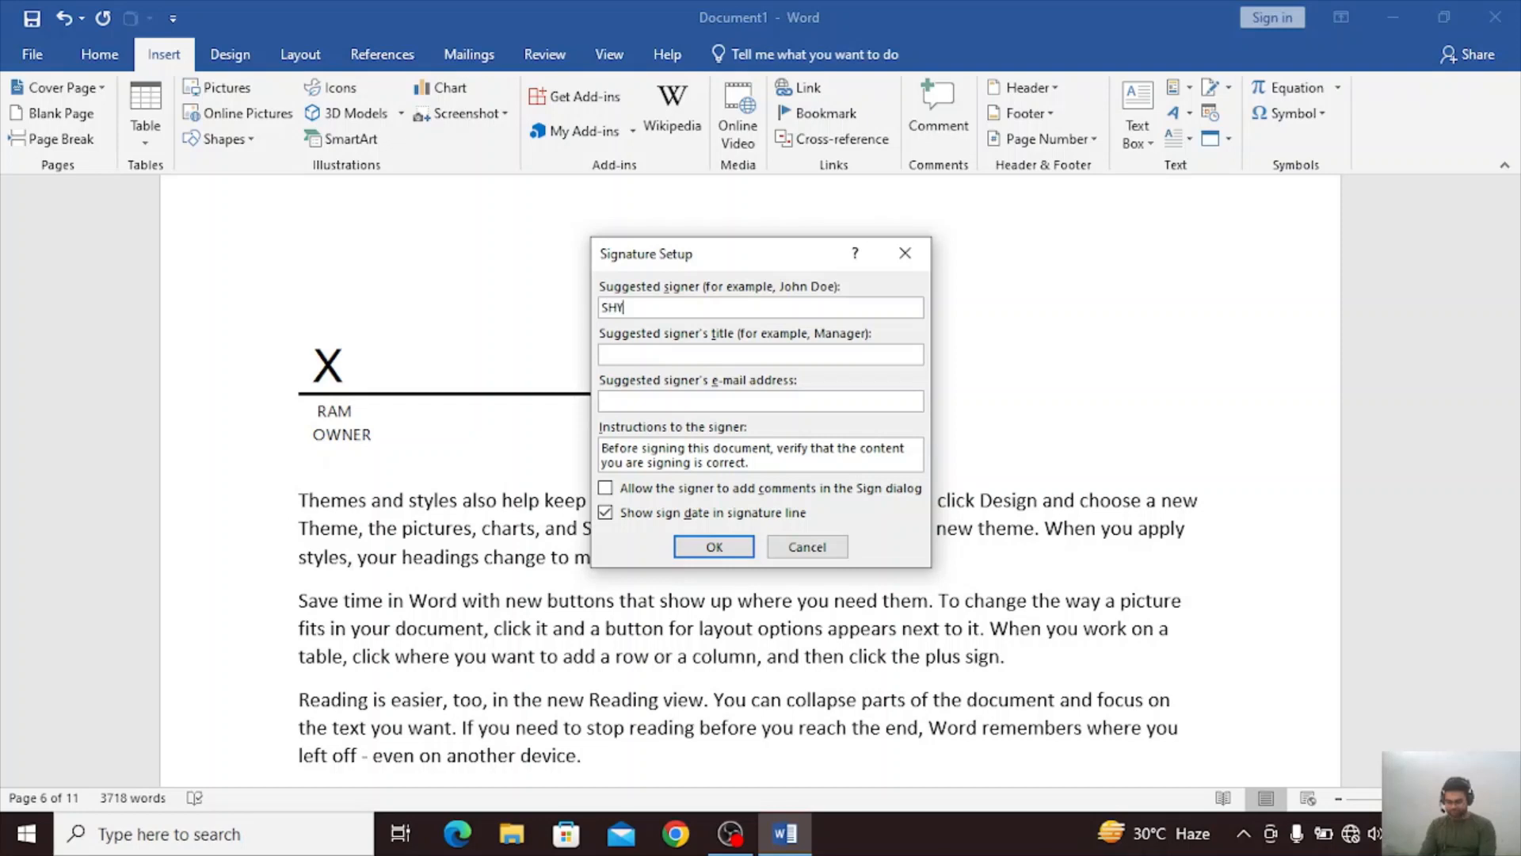
type("AM")
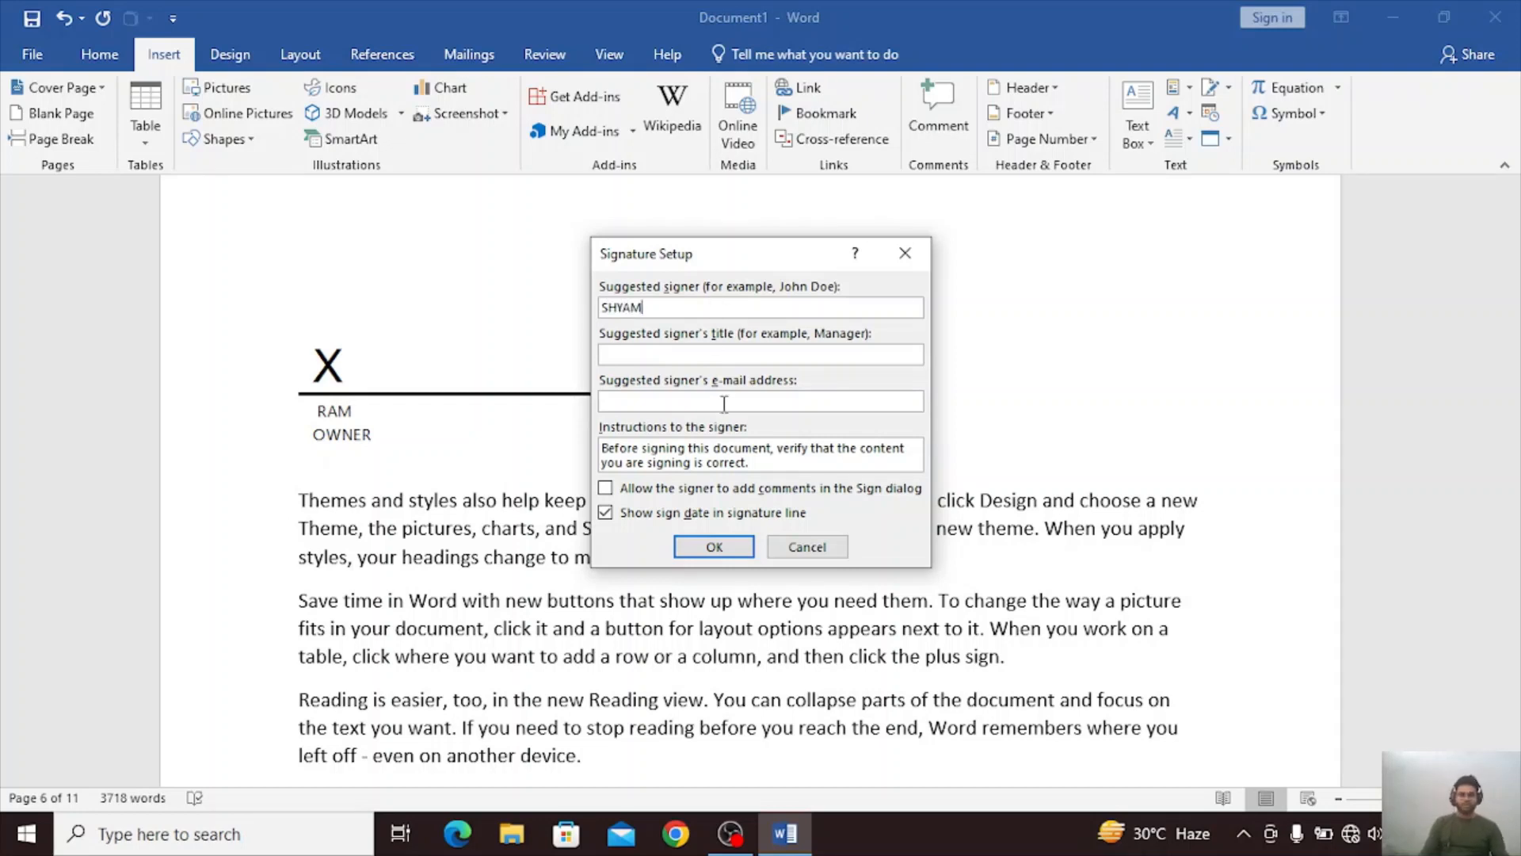
type("MANA")
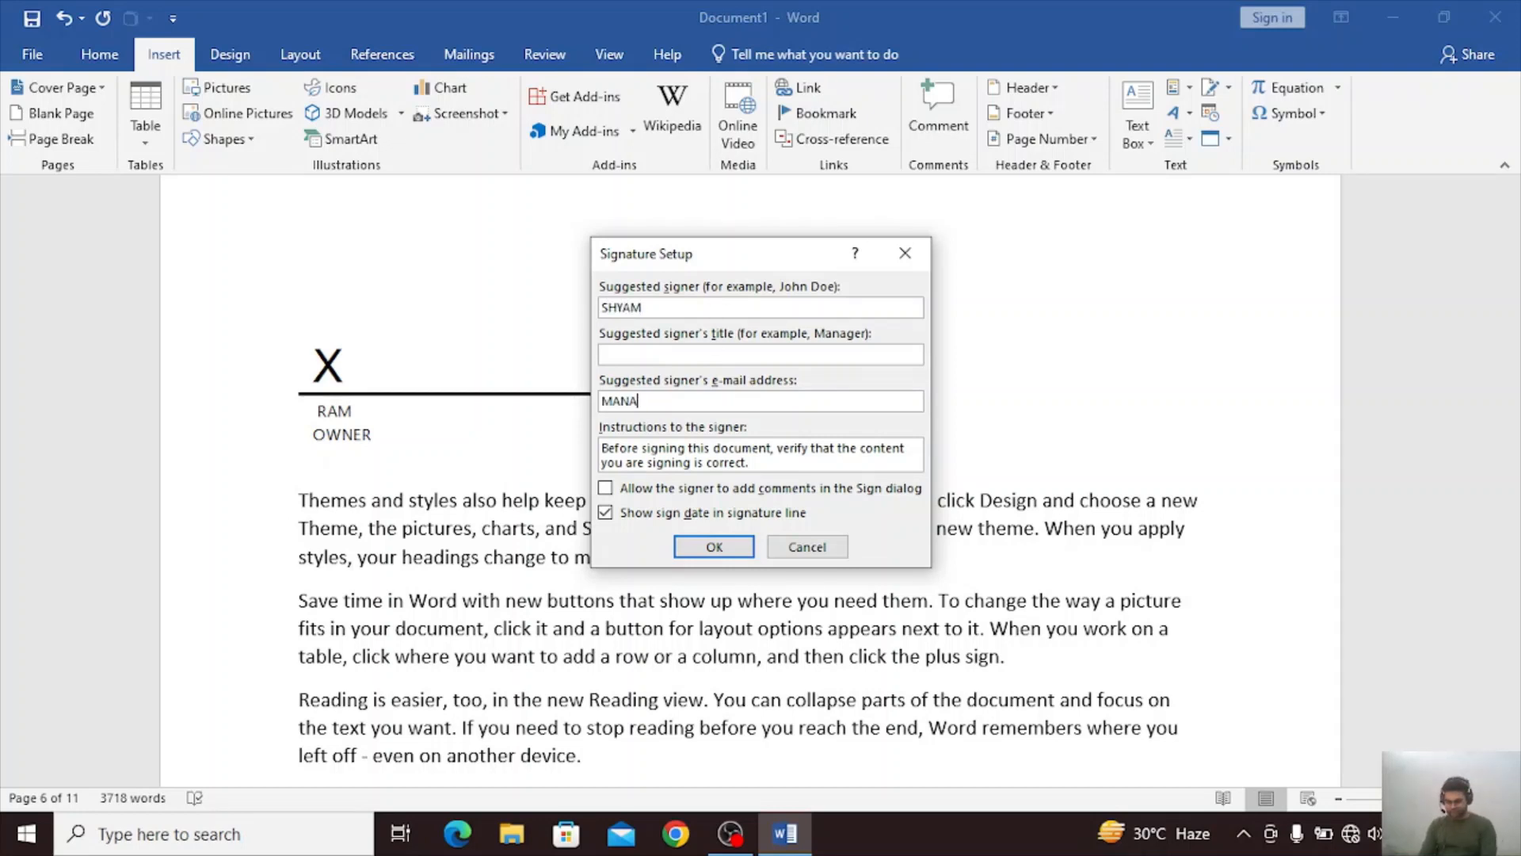
type("GER")
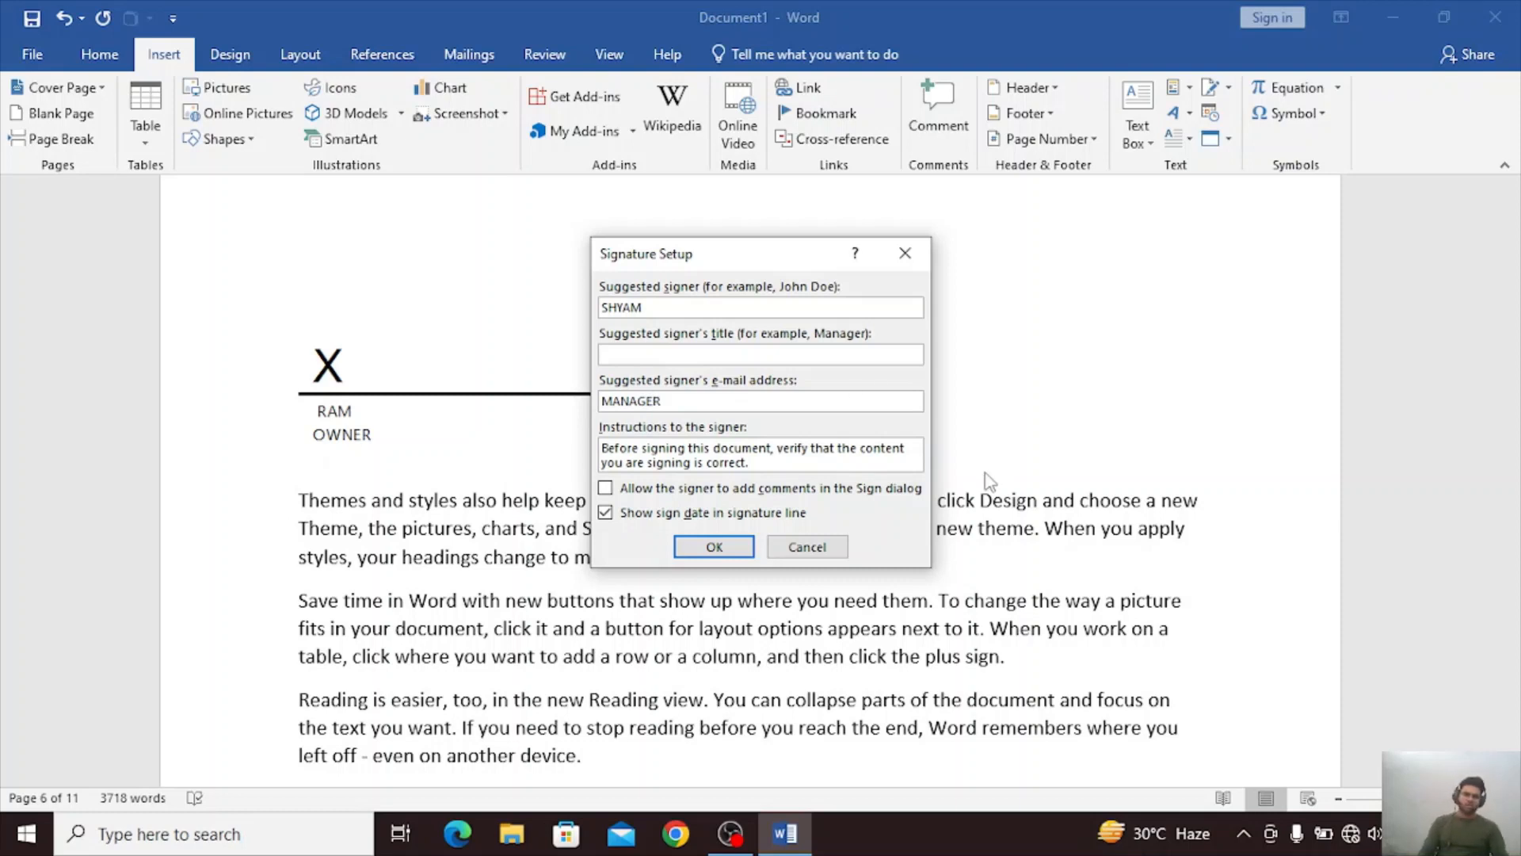
left_click(714, 547)
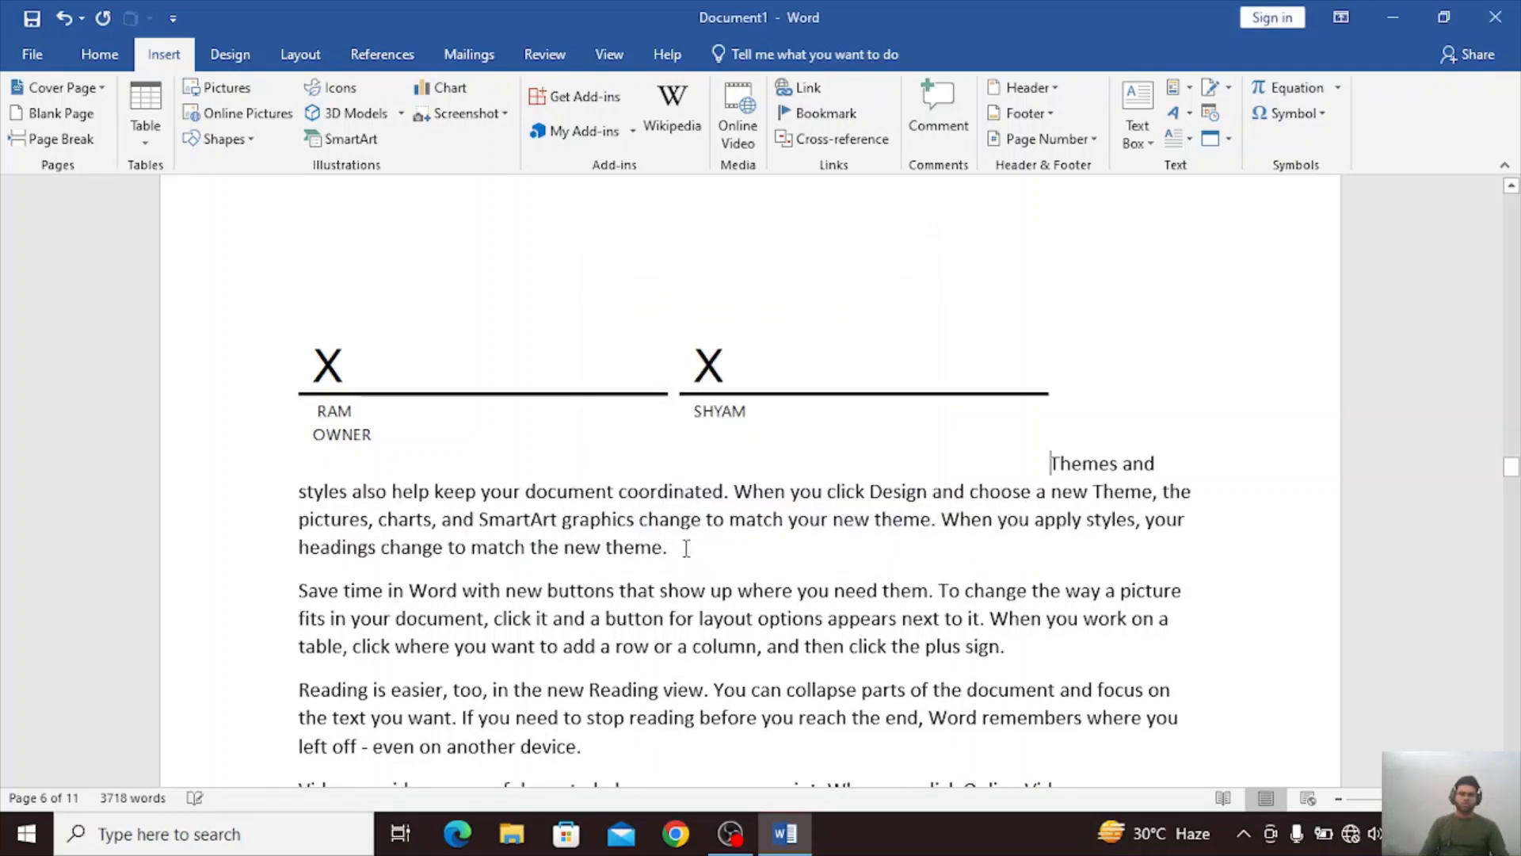
Move the second signature line below the first one, with extra blank spacing between them.
left_click(981, 429)
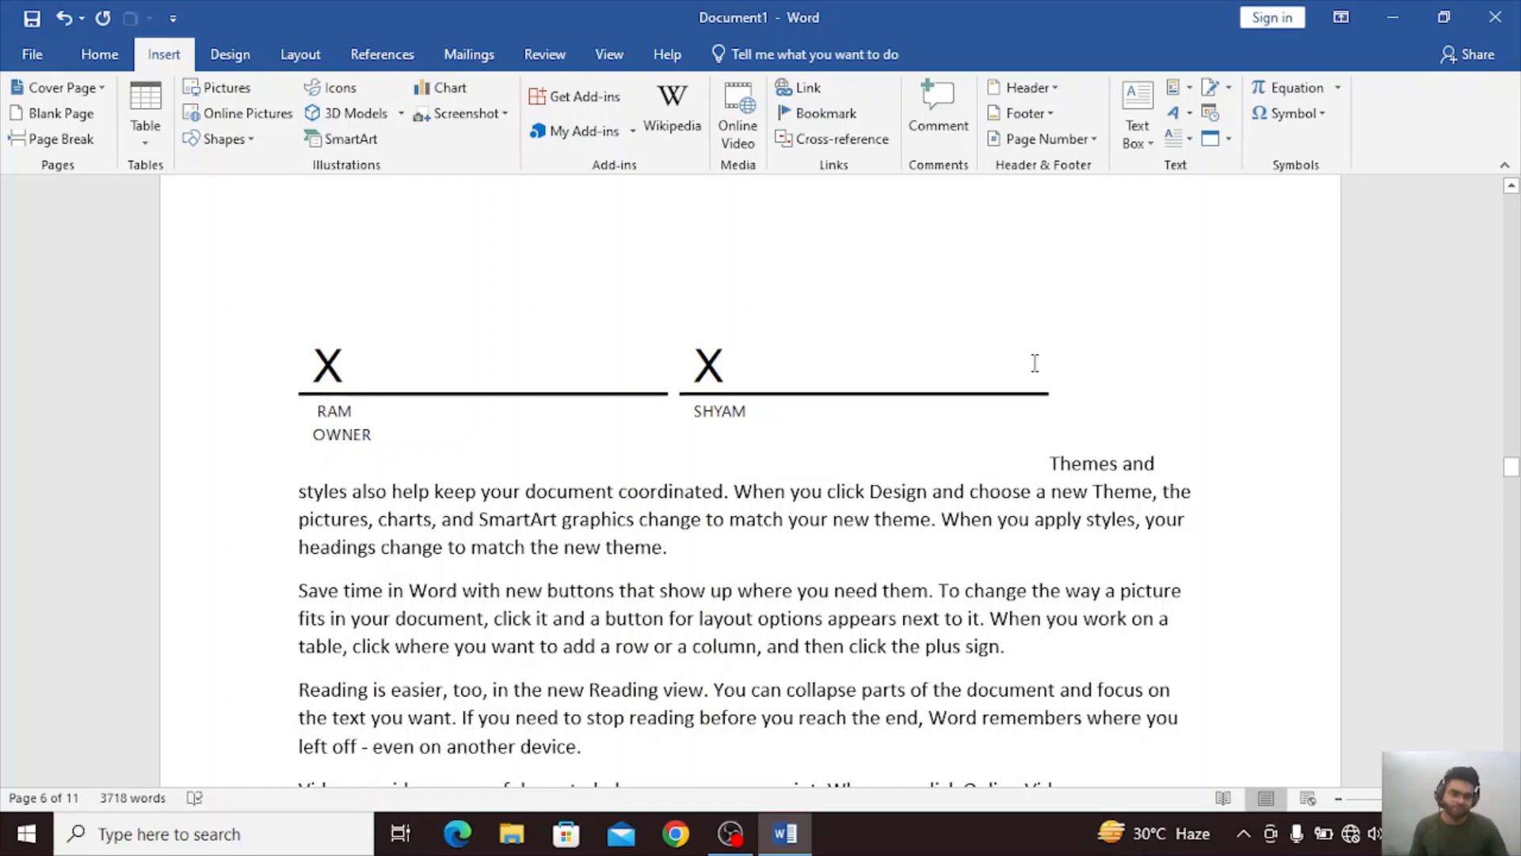
key("Return")
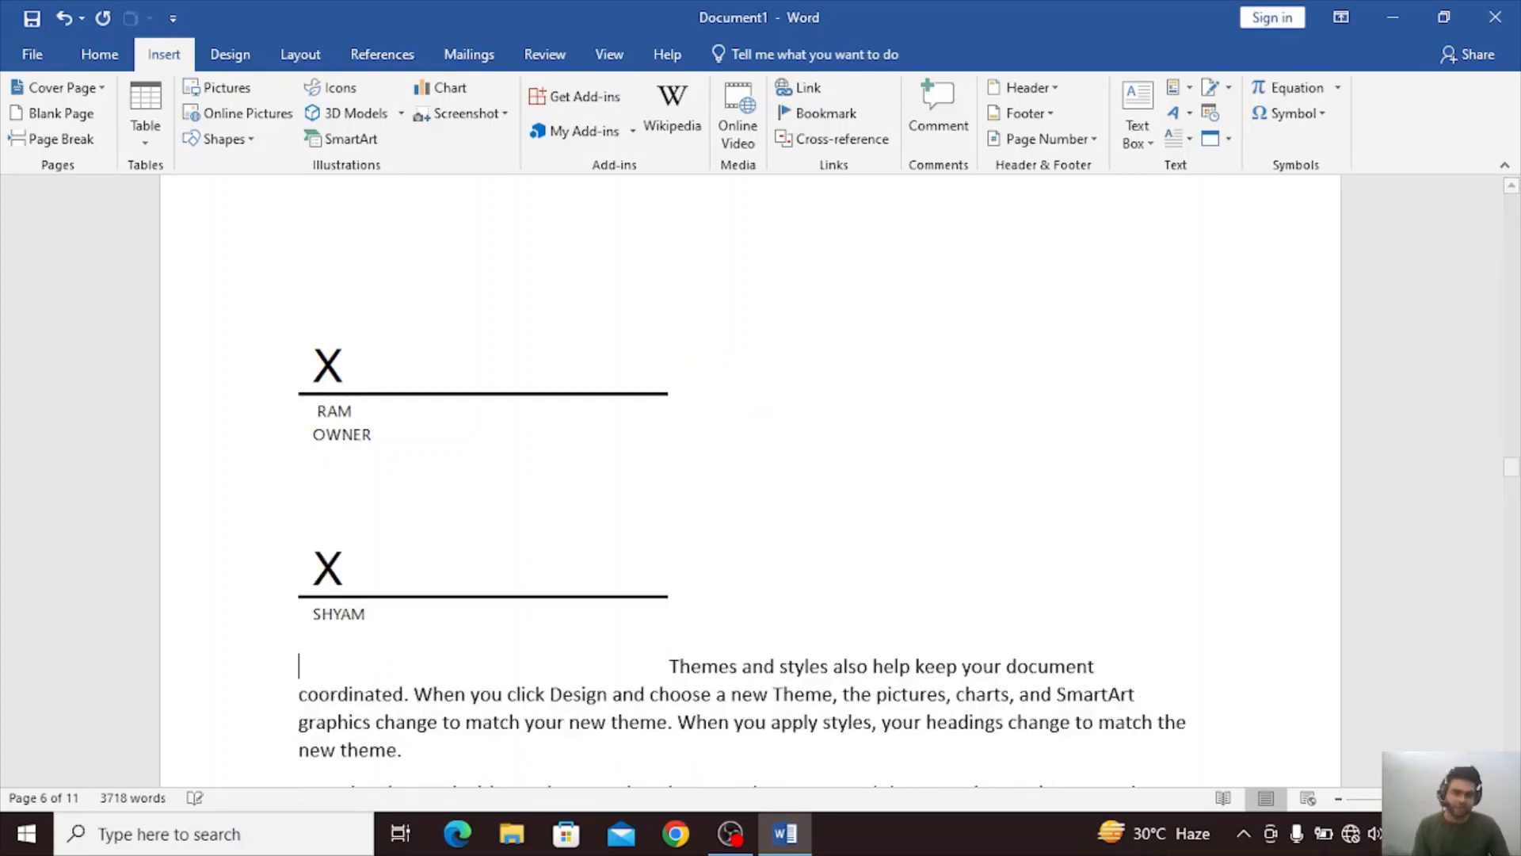
key("Return")
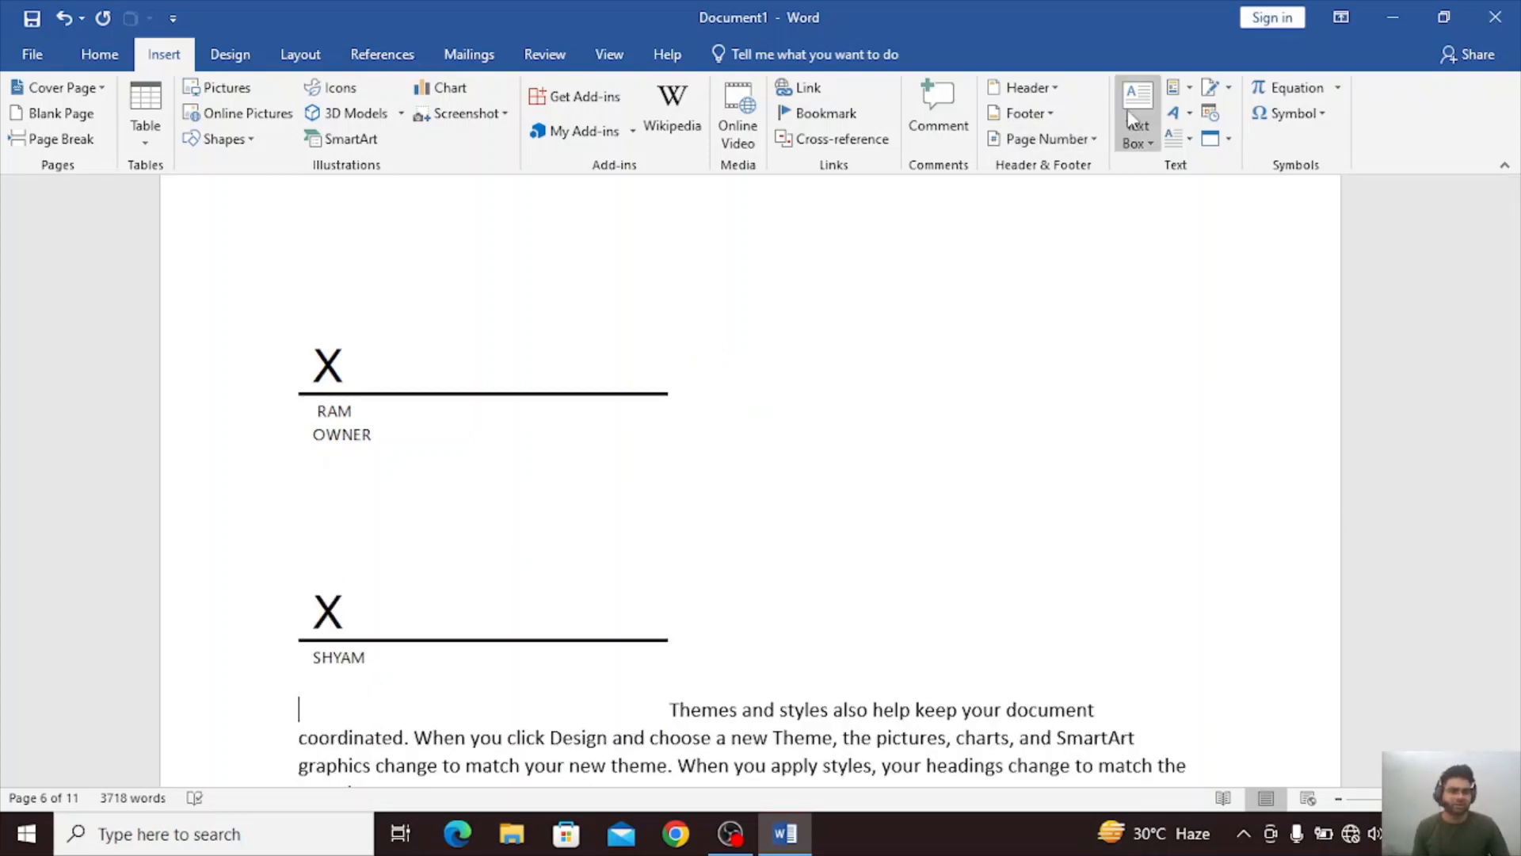
Insert the date and time in the 4/8/2023 1:25 PM format below the second signature line, followed by the date as 4/8/23.
left_click(1212, 114)
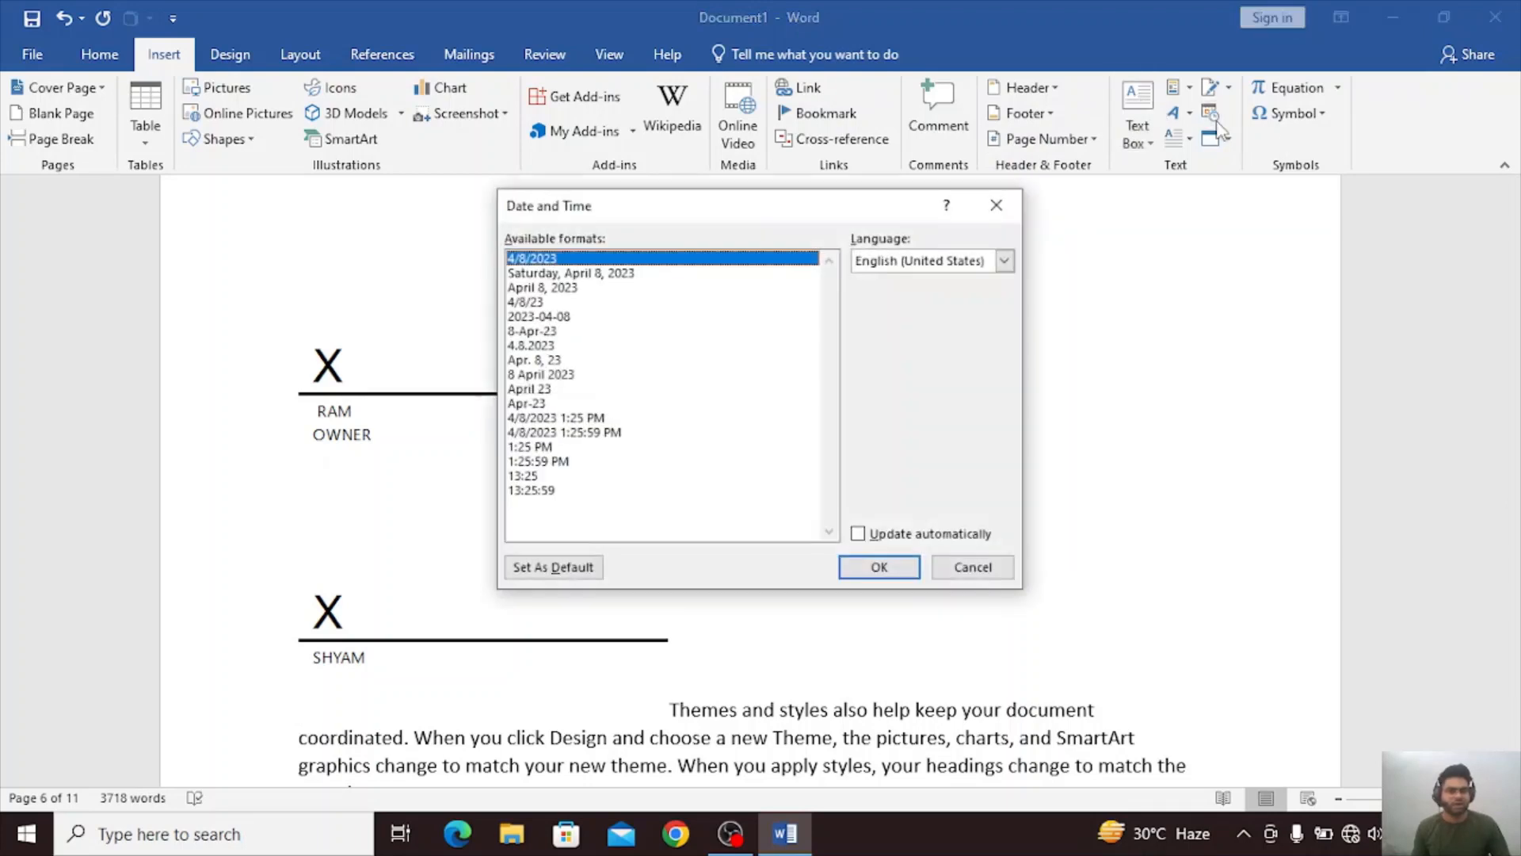
left_click(599, 331)
left_click(568, 374)
left_click(561, 420)
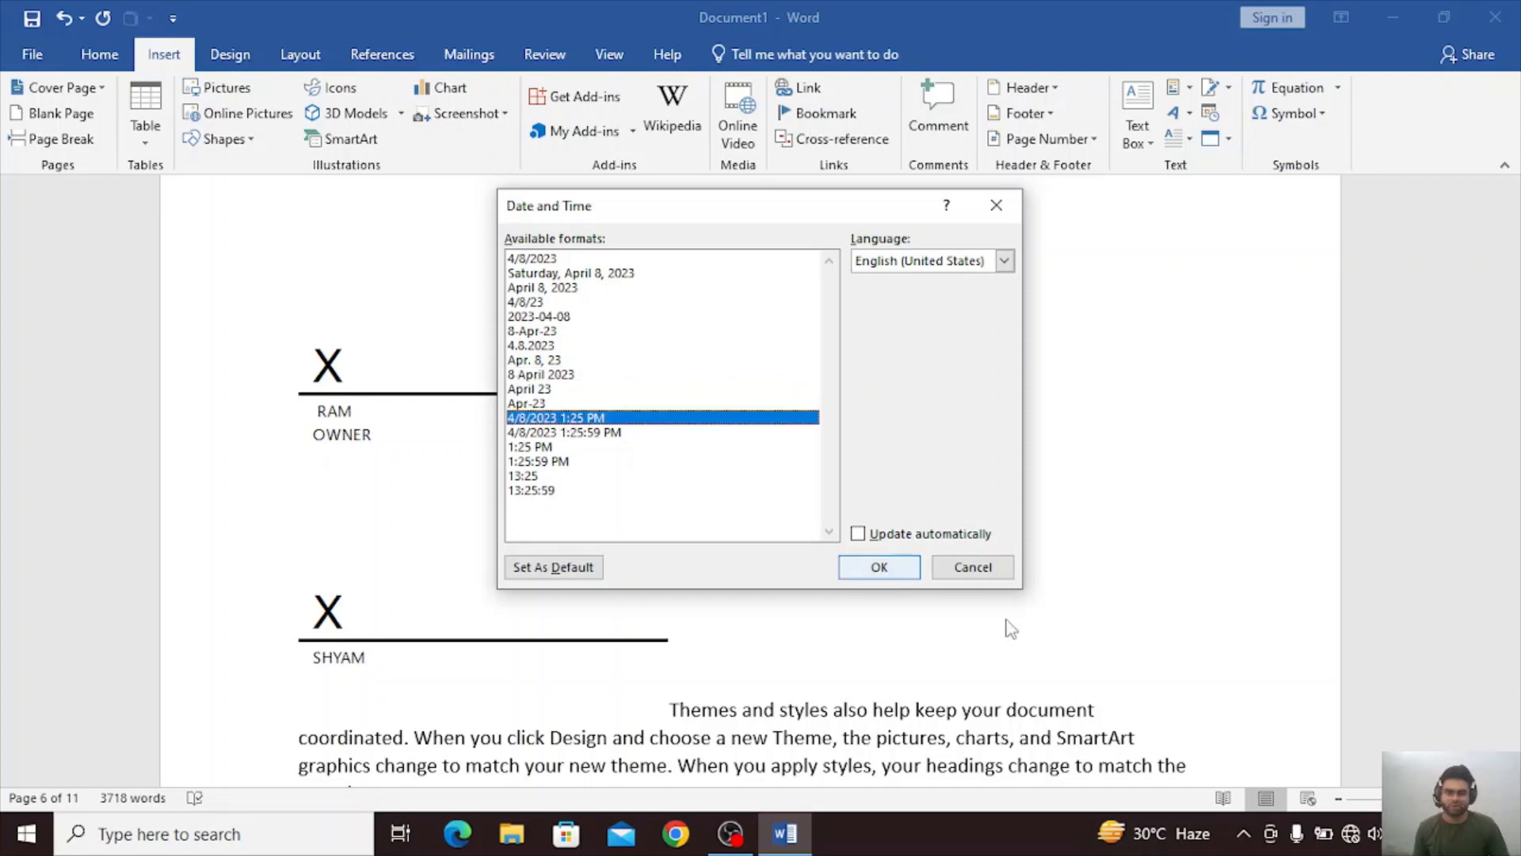
left_click(900, 566)
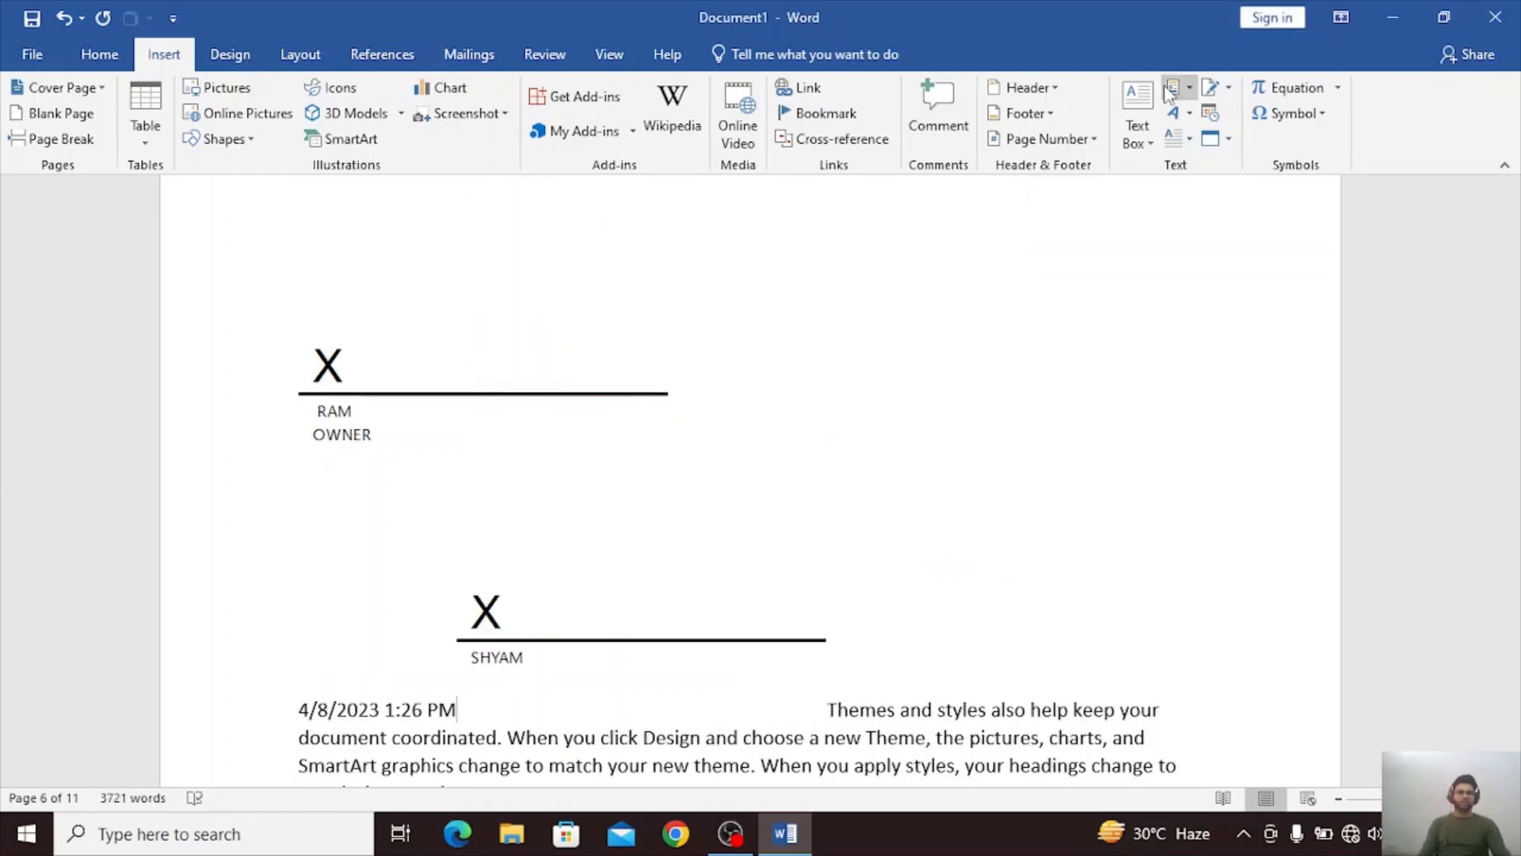
left_click(1201, 114)
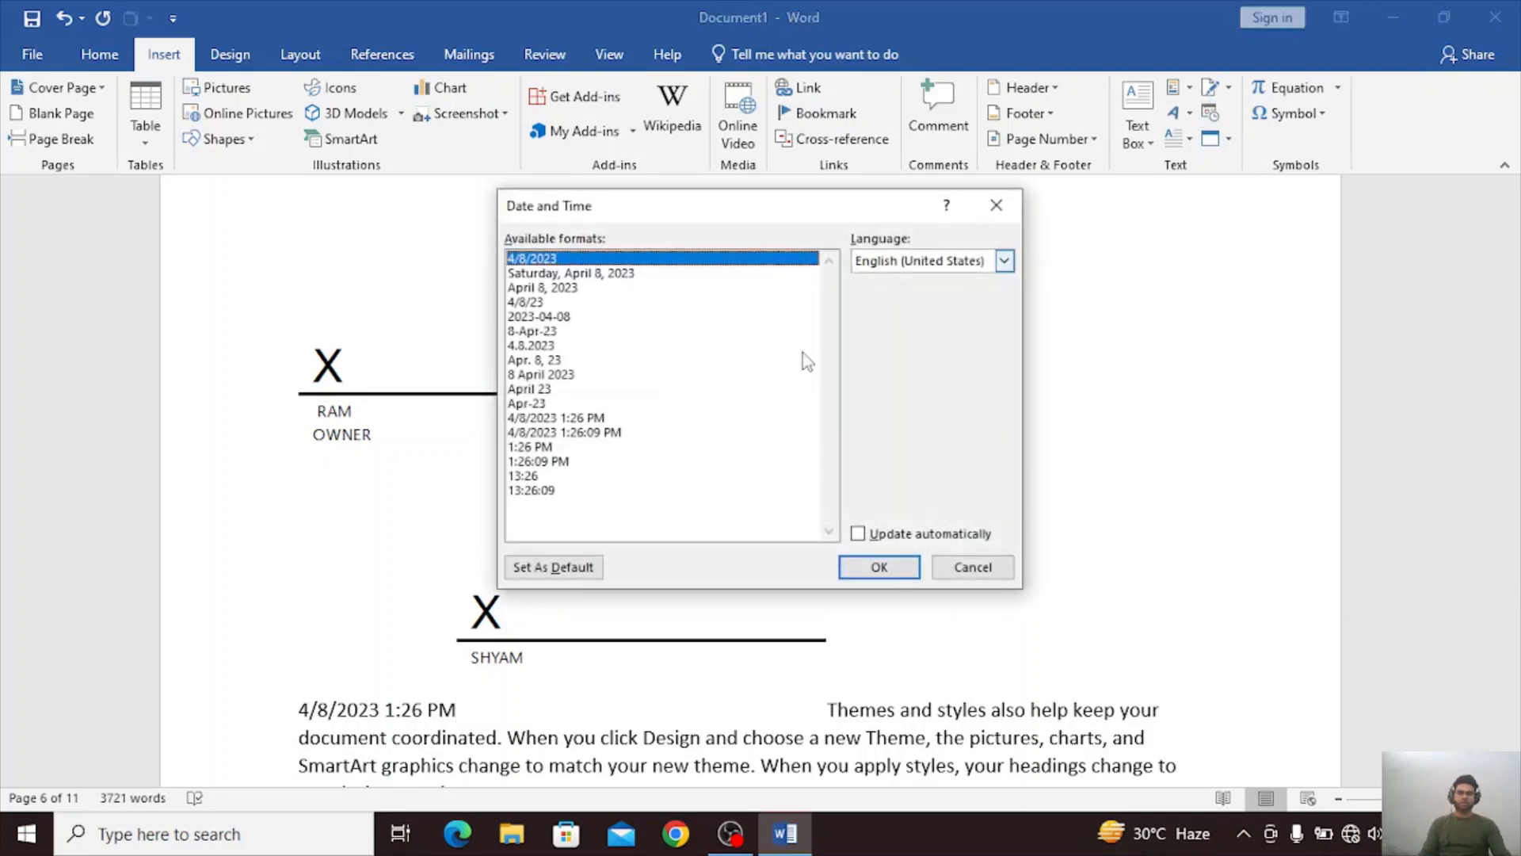
left_click(542, 303)
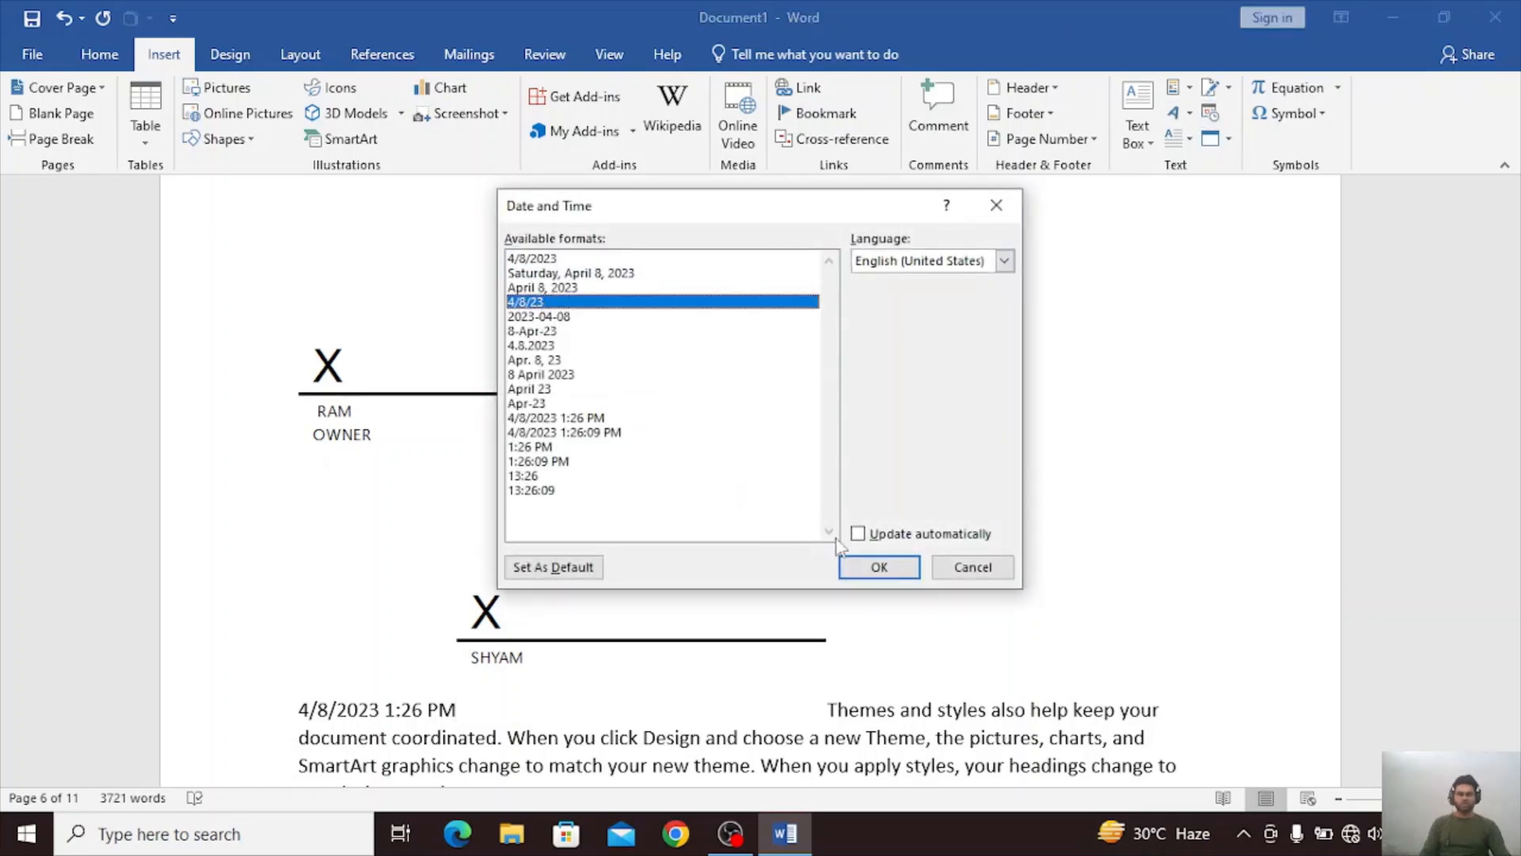
left_click(881, 564)
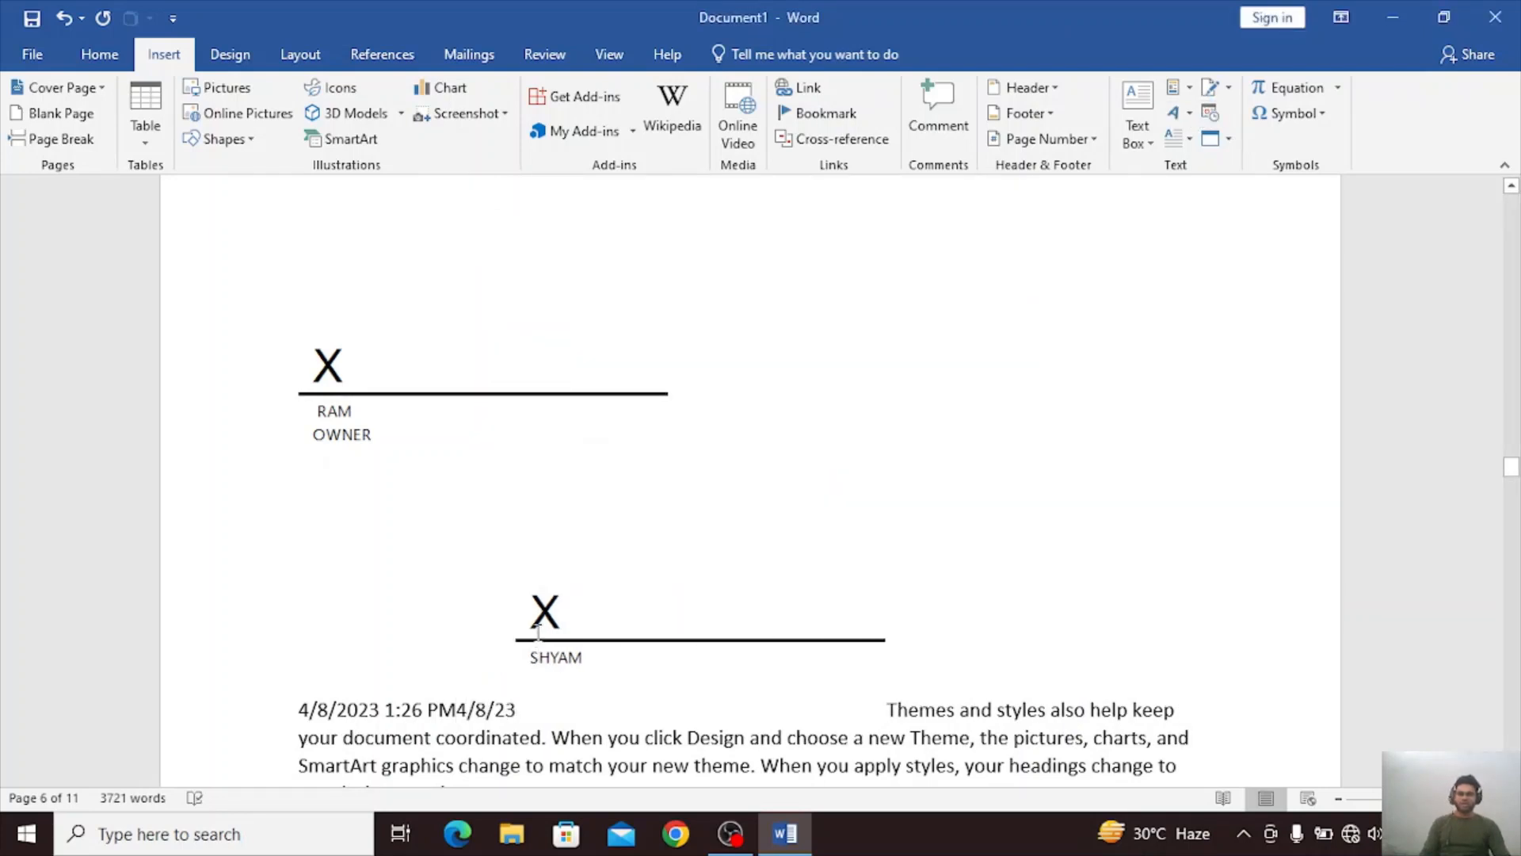
Insert the current time in the 24-hour 13:26 format on a new line below the paragraph ending "different galleries" on page 5.
scroll(539, 632, "up", 5)
left_click(261, 330)
left_click(310, 365)
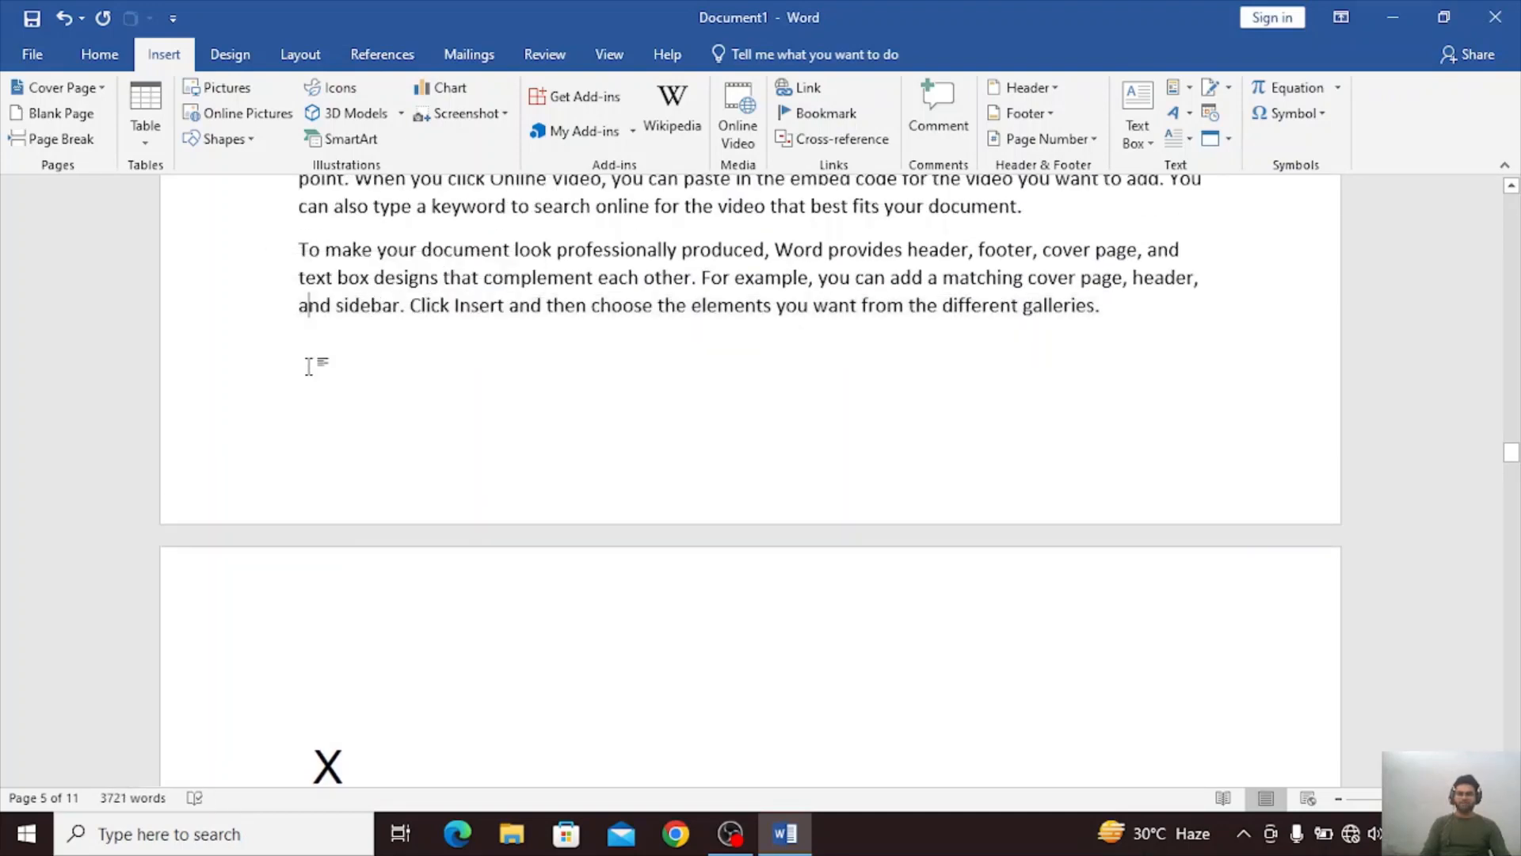
triple_click(309, 365)
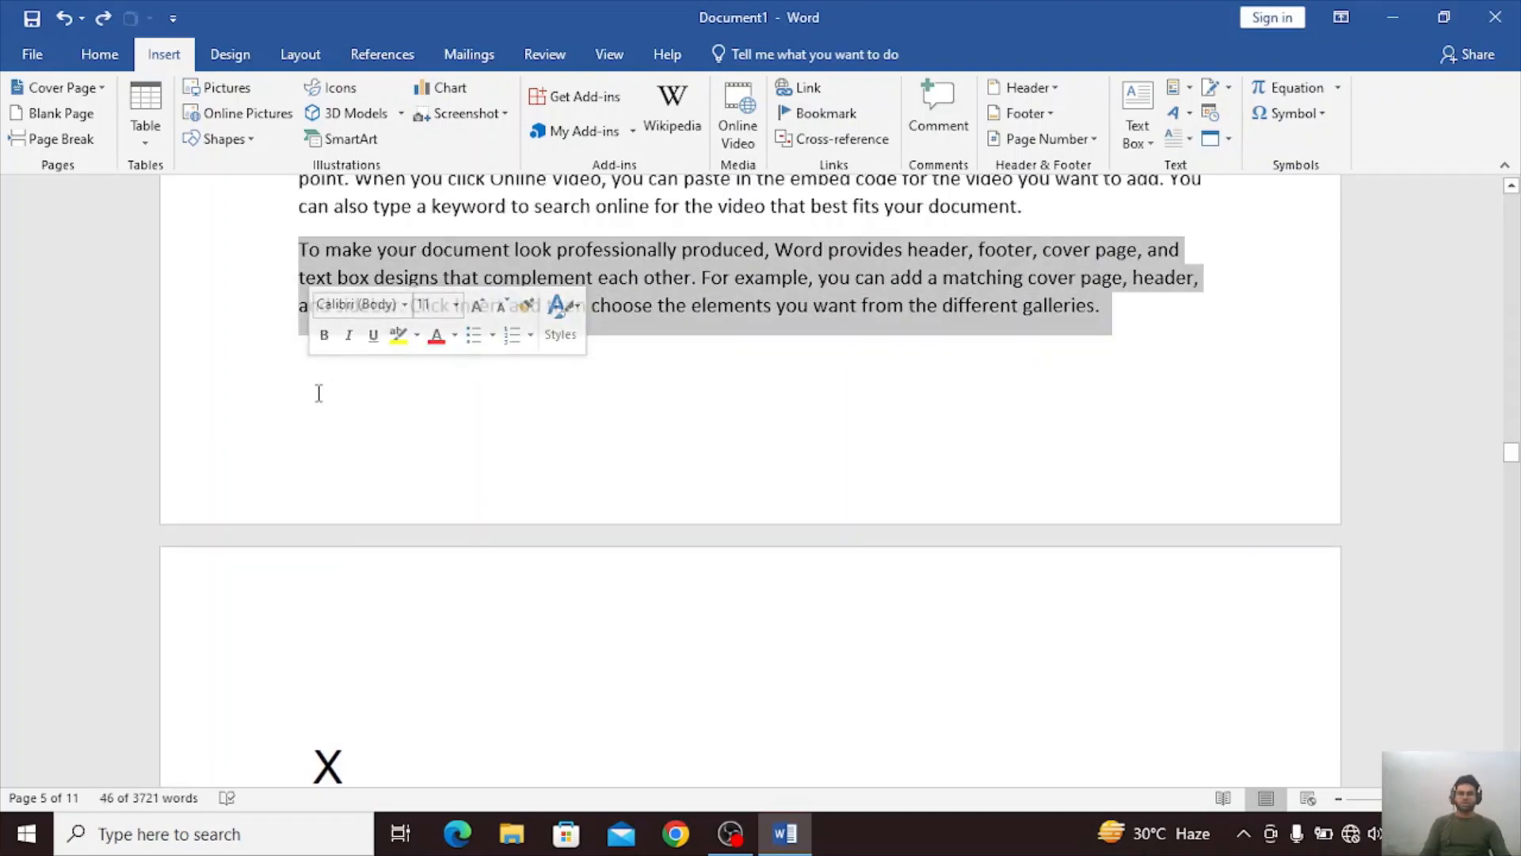
left_click(319, 394)
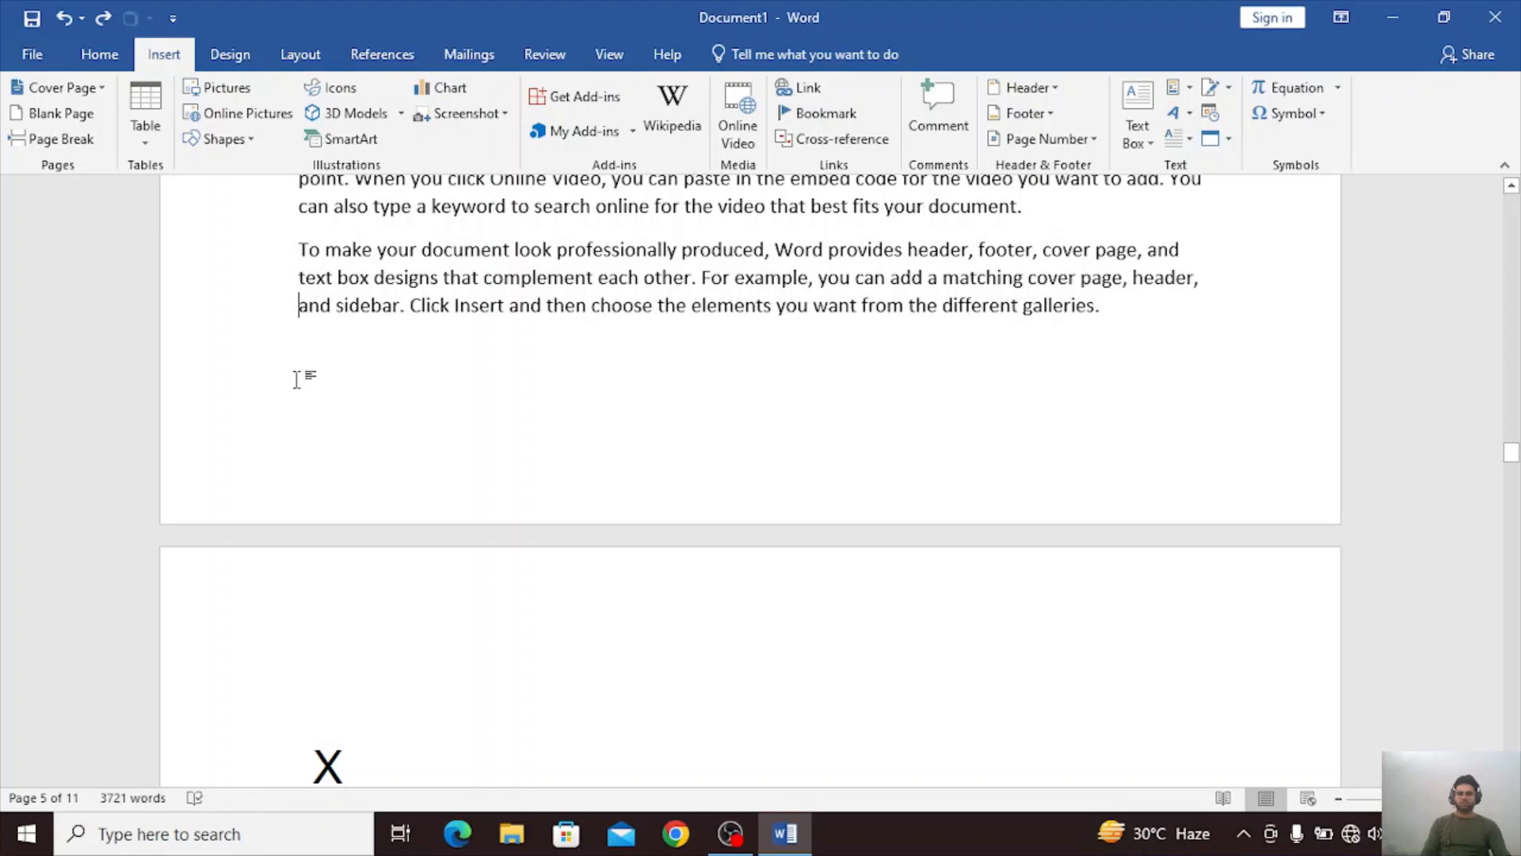
double_click(297, 380)
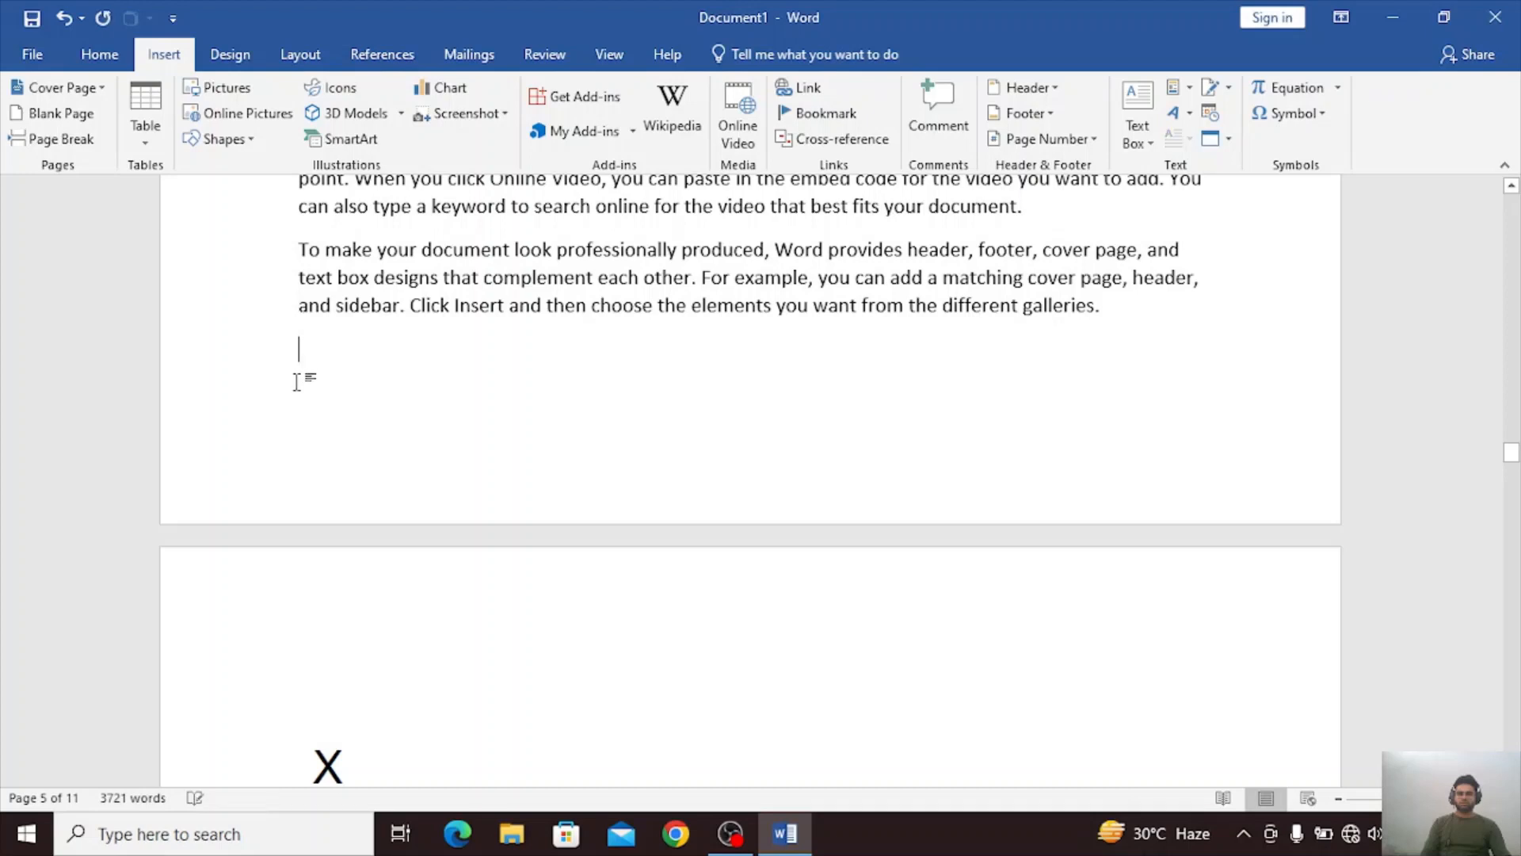
left_click(1210, 114)
left_click(607, 476)
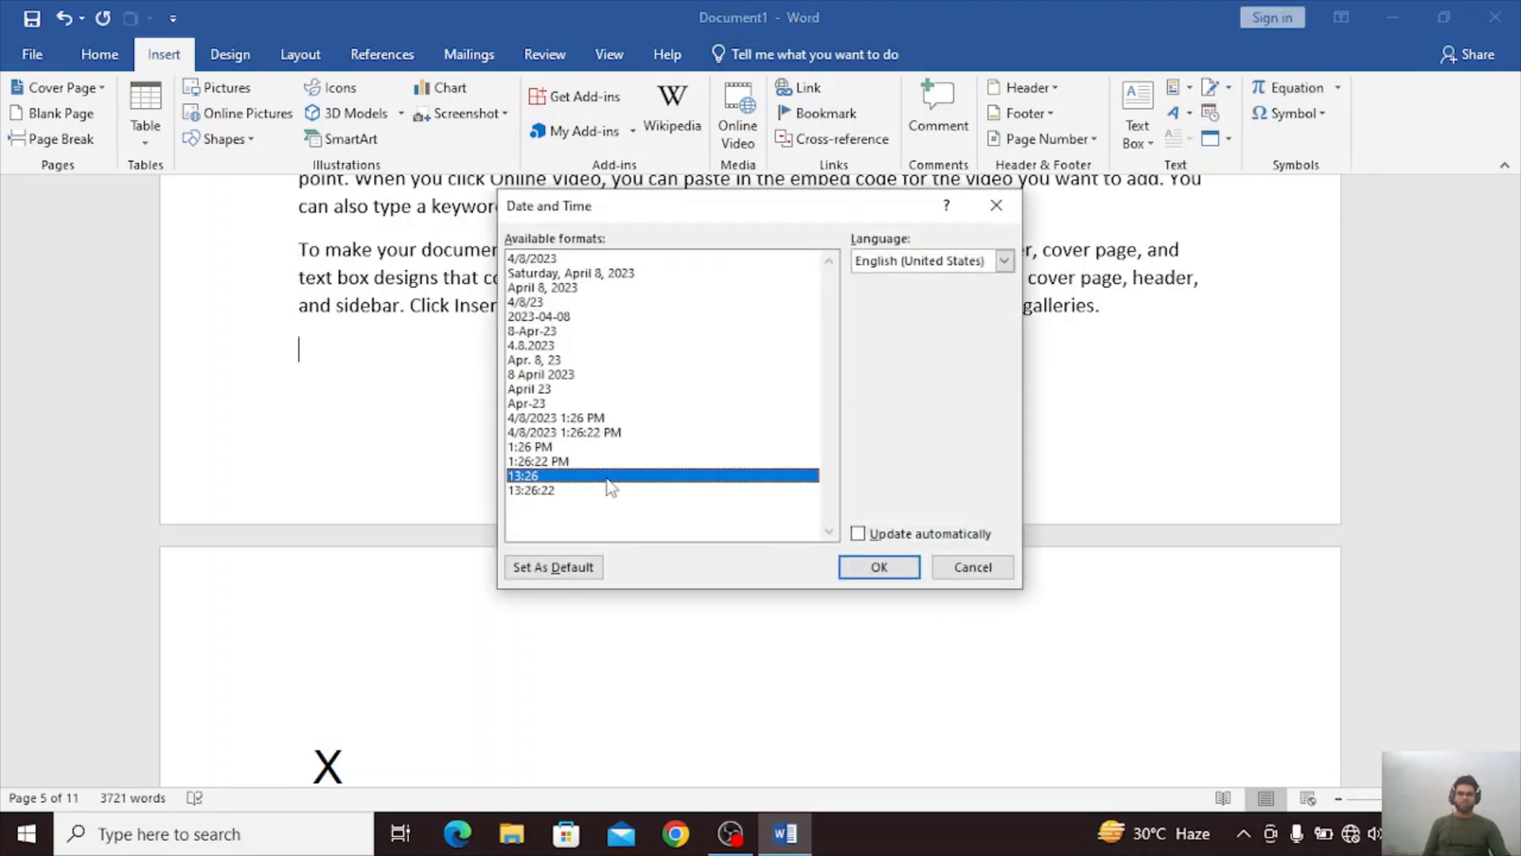
left_click(874, 566)
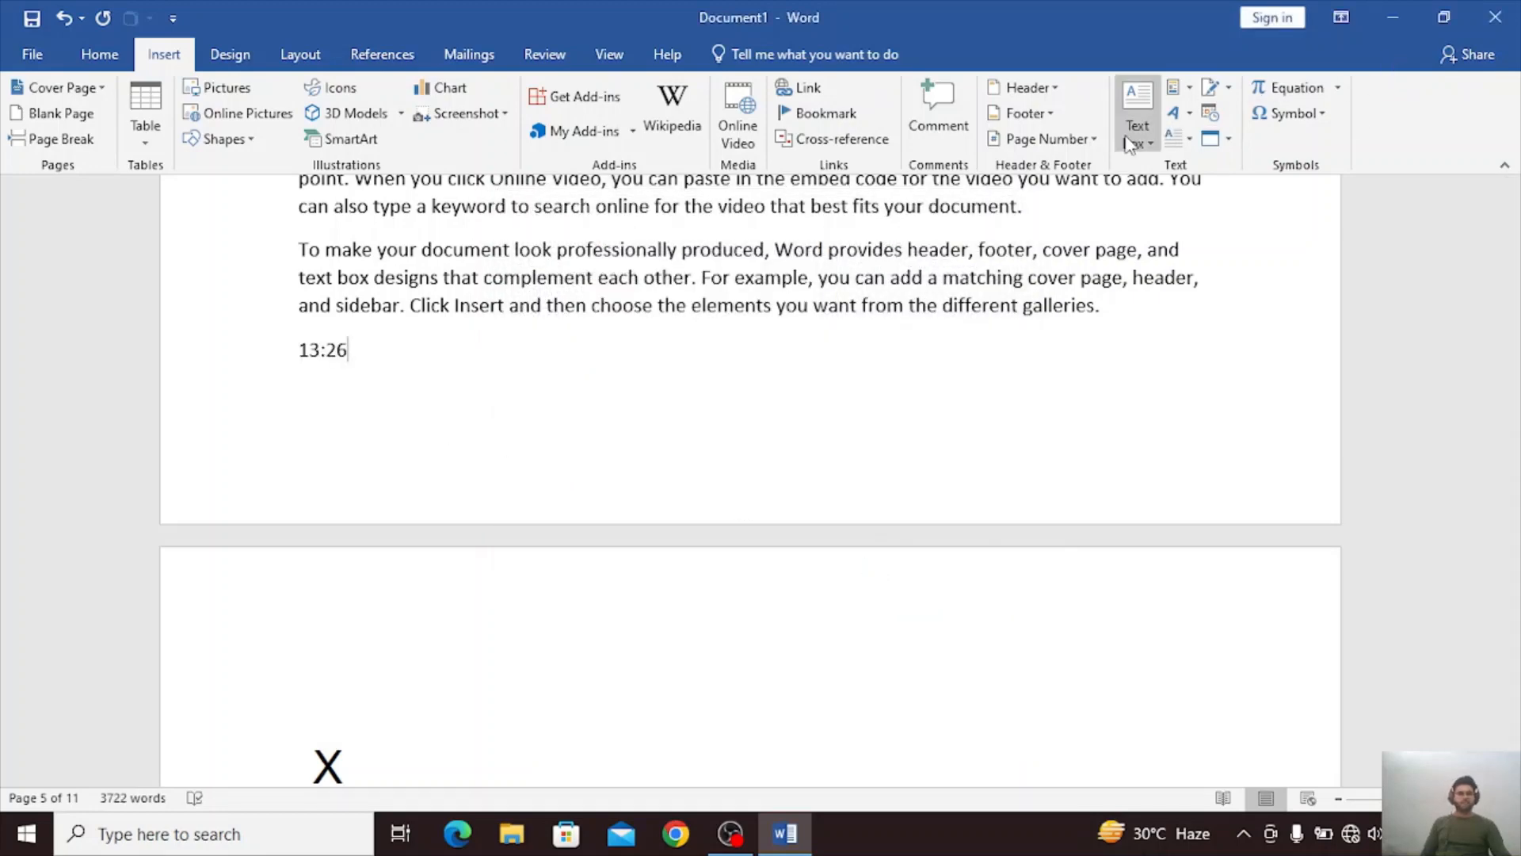
Add the date in the 4/8/2023 format directly after the 13:26 time, with automatic updating off.
left_click(1210, 113)
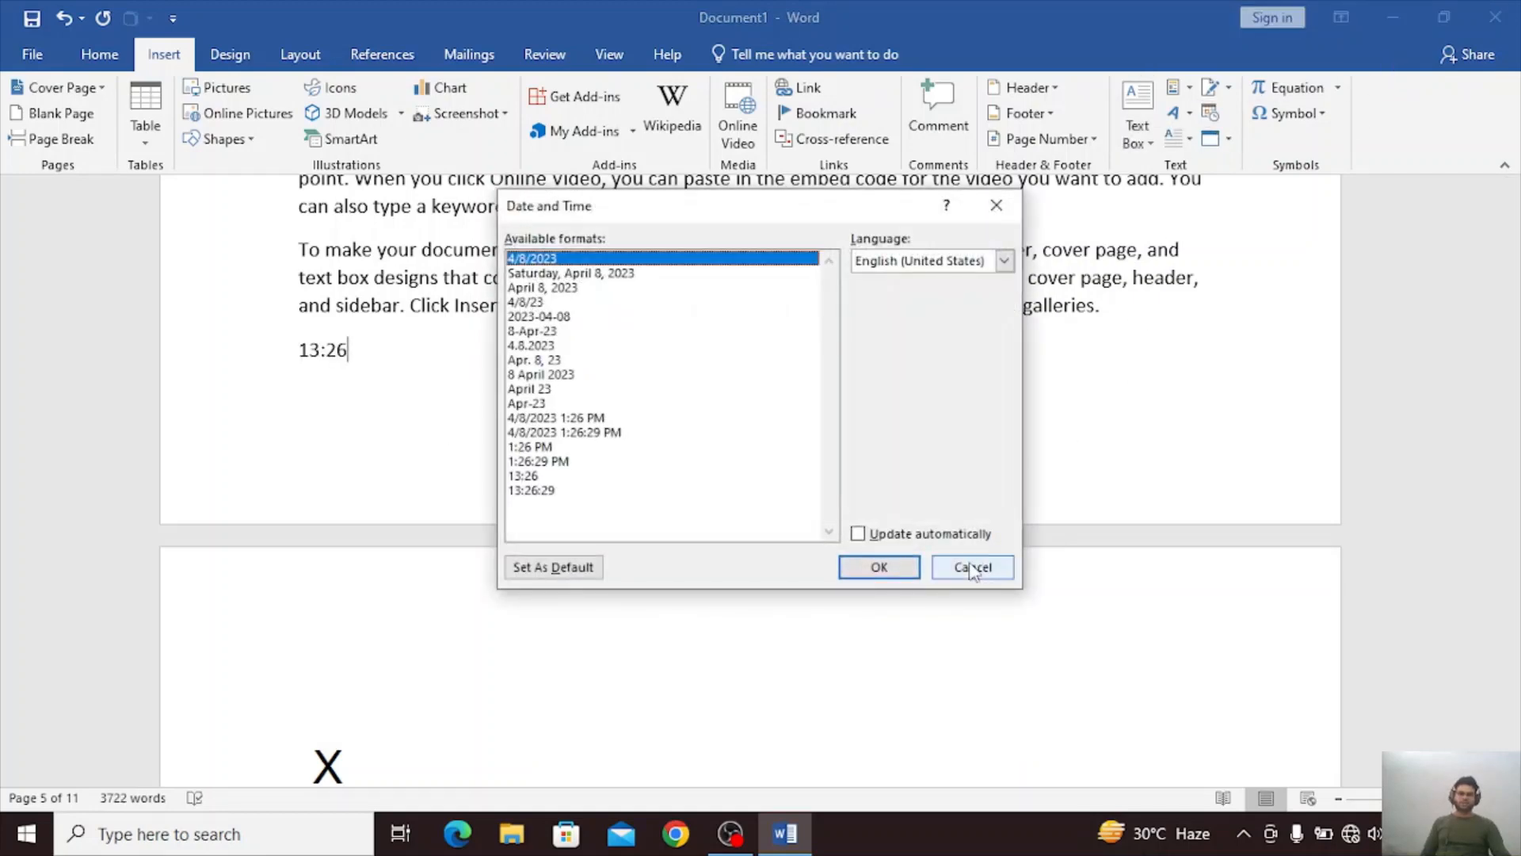
left_click(863, 537)
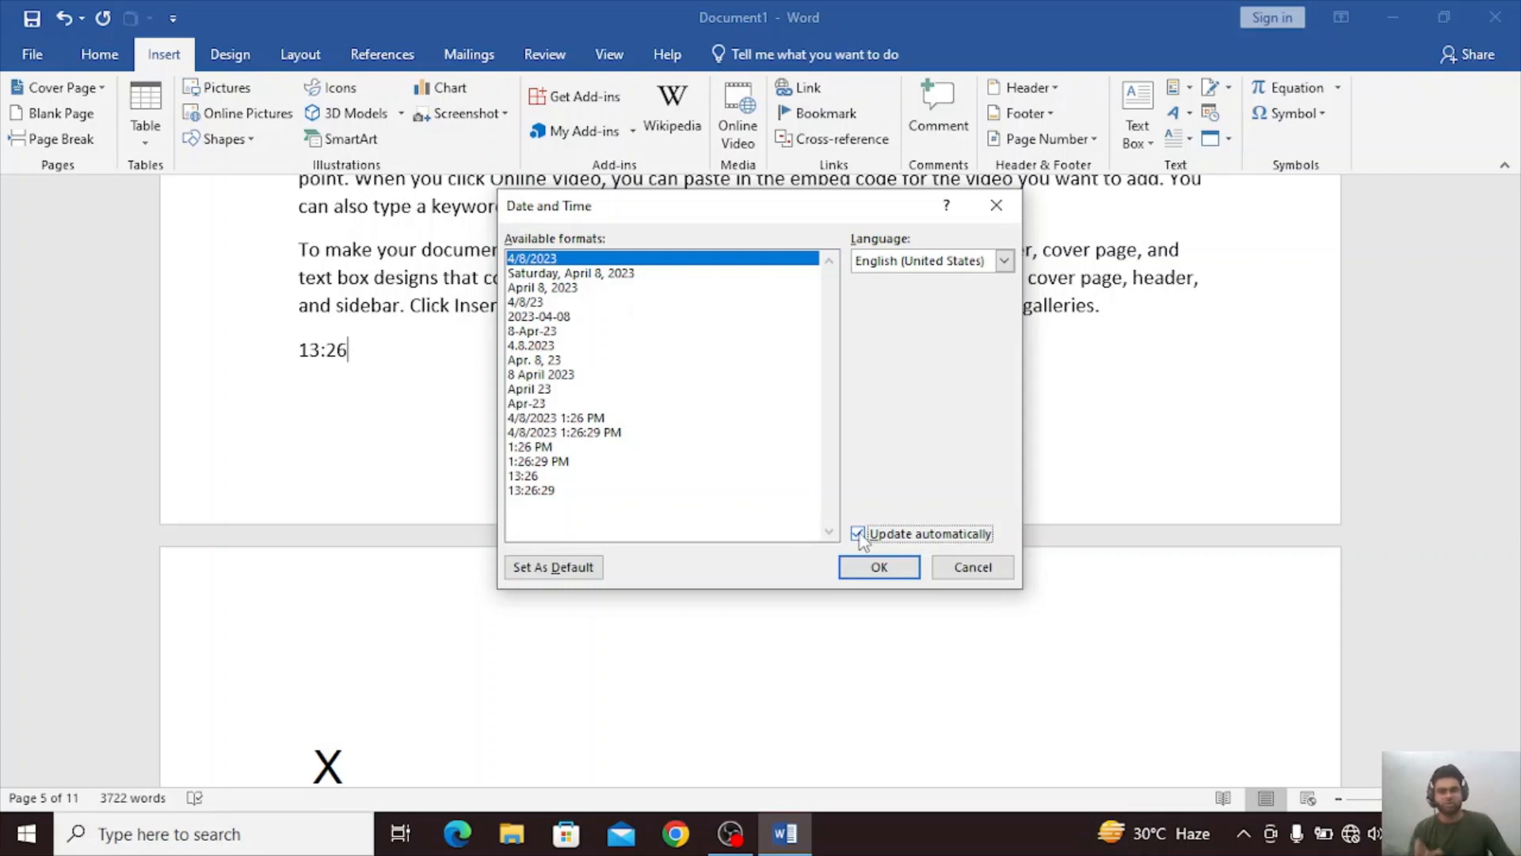
left_click(859, 535)
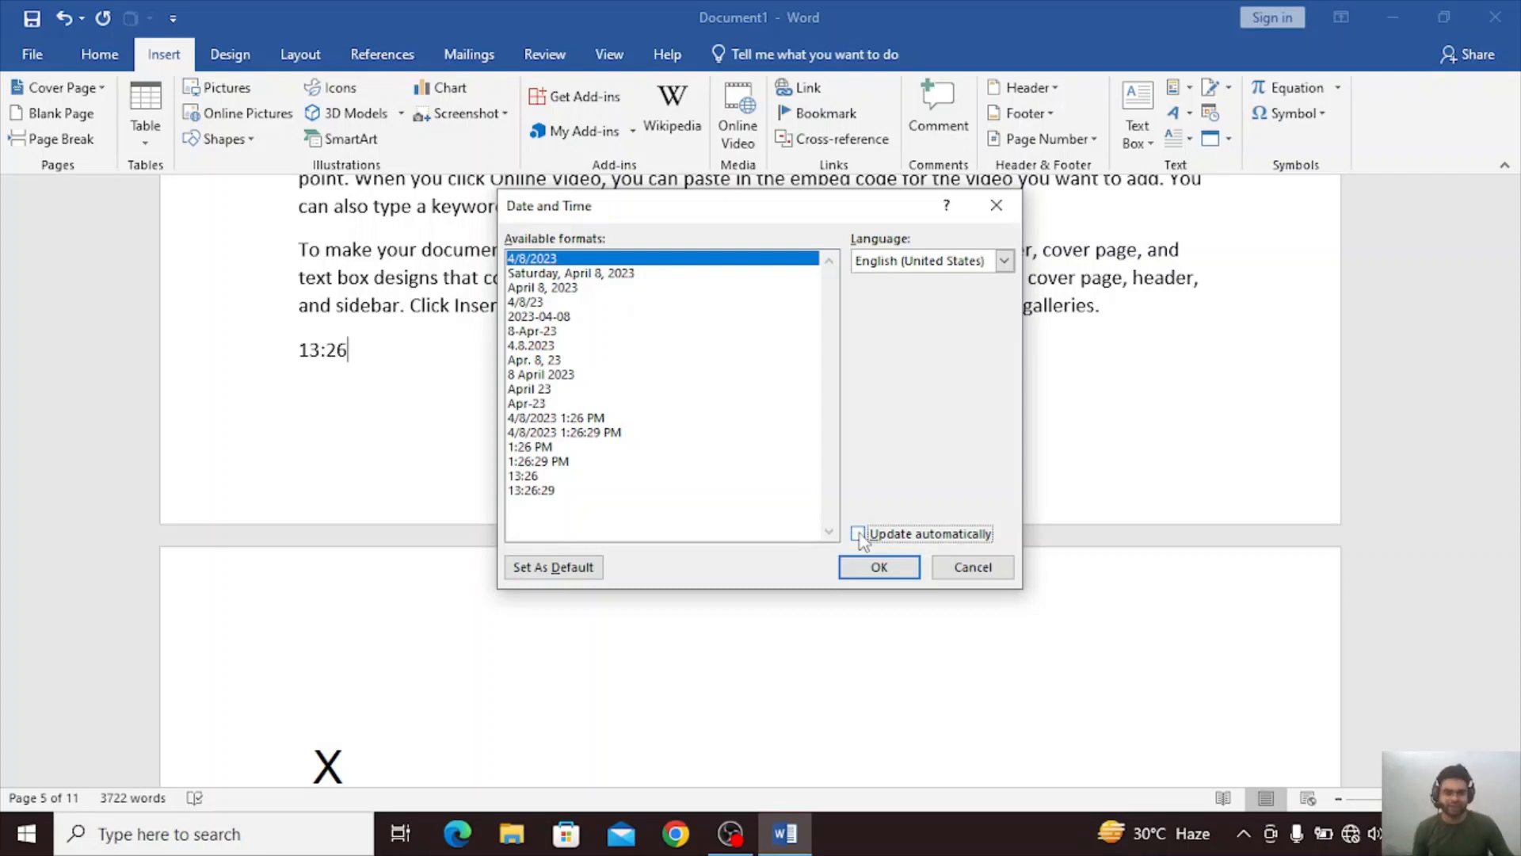
left_click(877, 568)
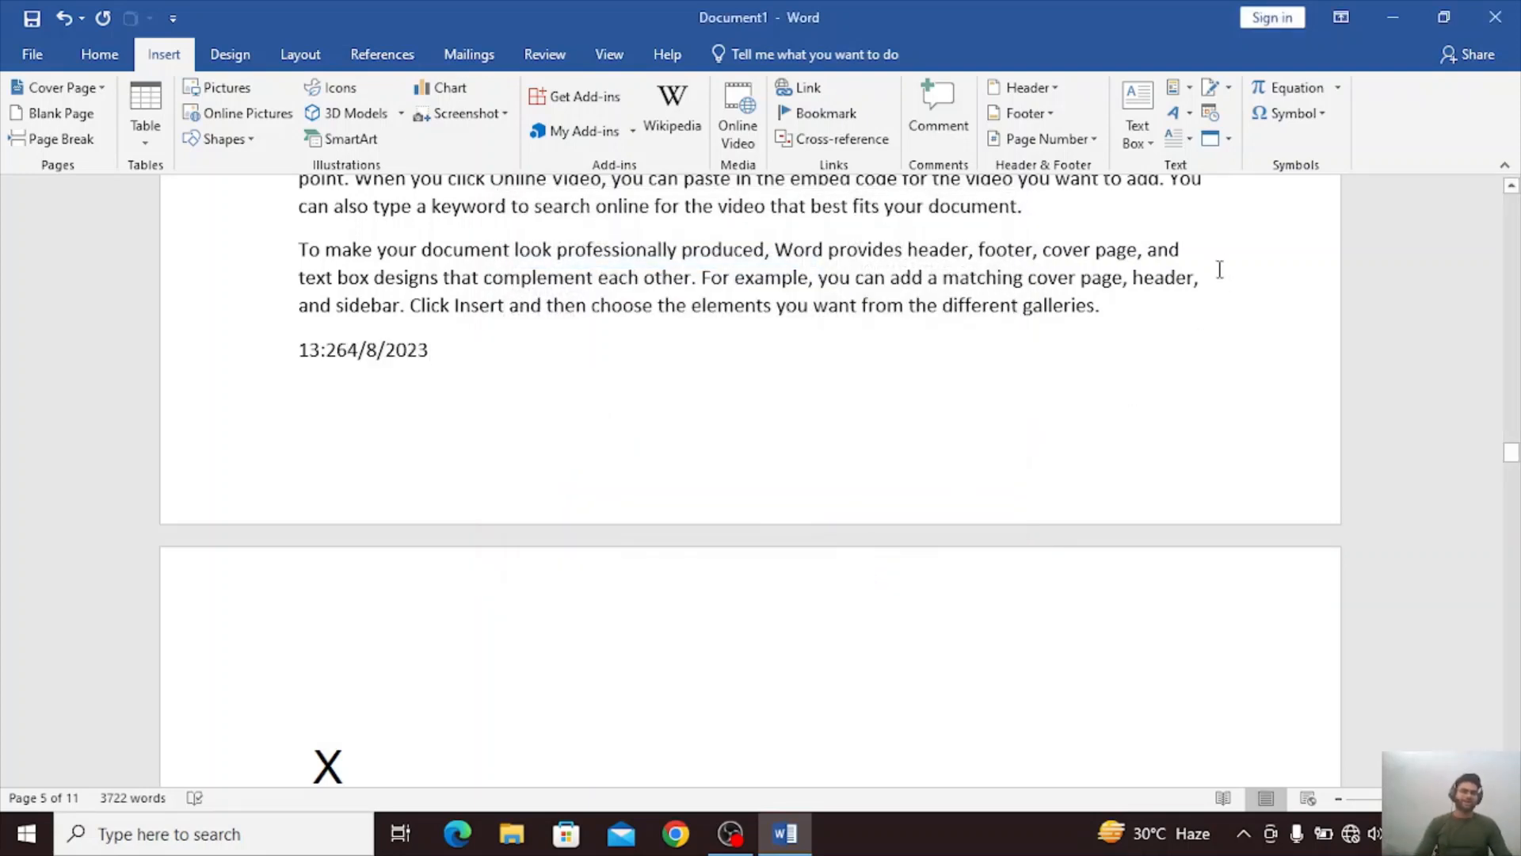
Embed a new OpenDocument Presentation object after the time and date above the signature lines.
left_click(1229, 145)
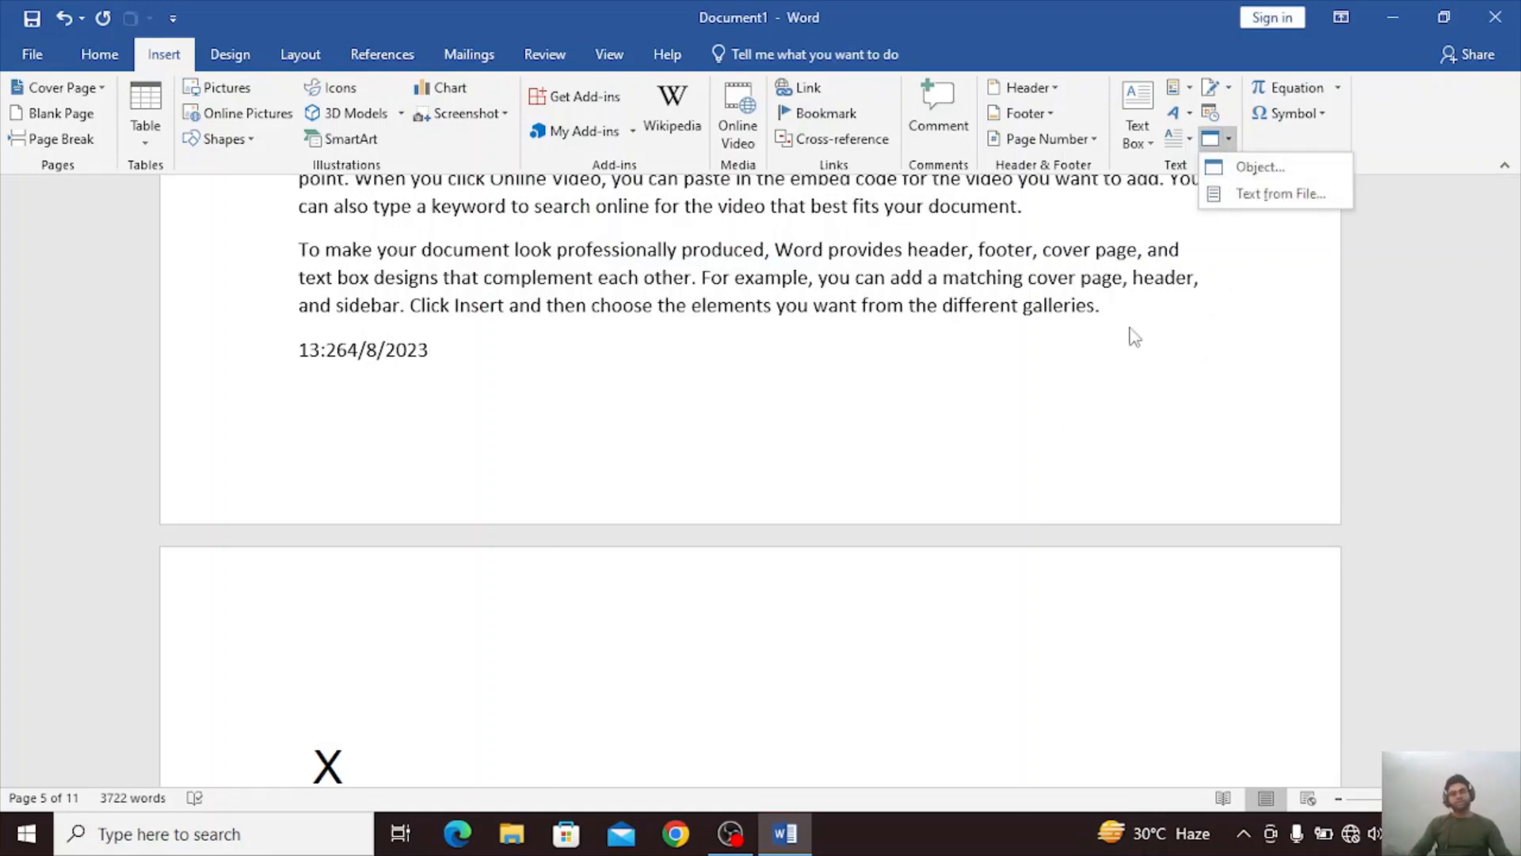
scroll(1113, 357, "down", 6)
scroll(1096, 371, "down", 7)
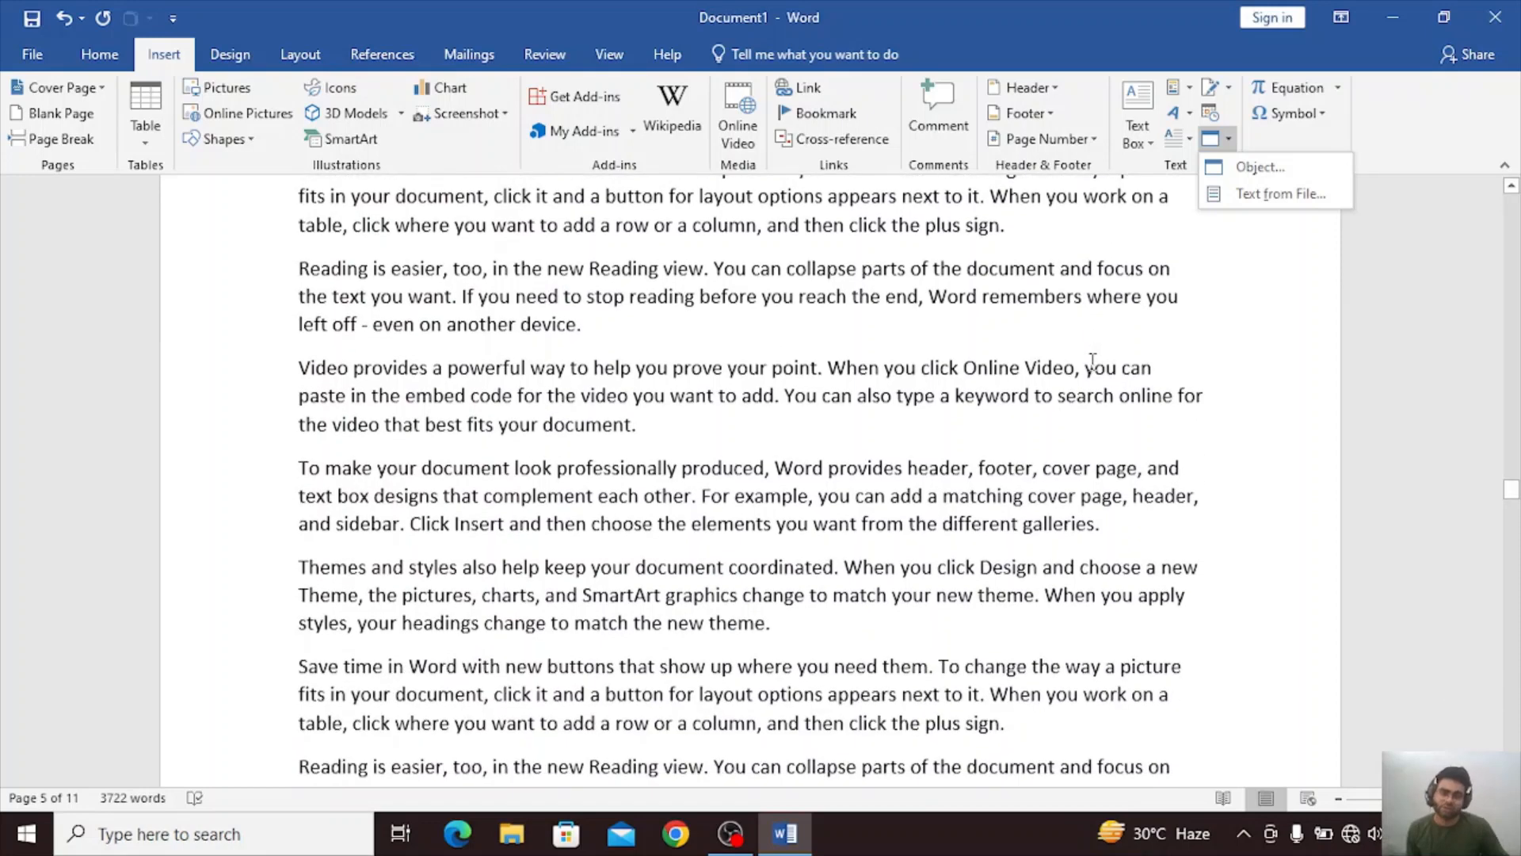
scroll(1090, 364, "up", 4)
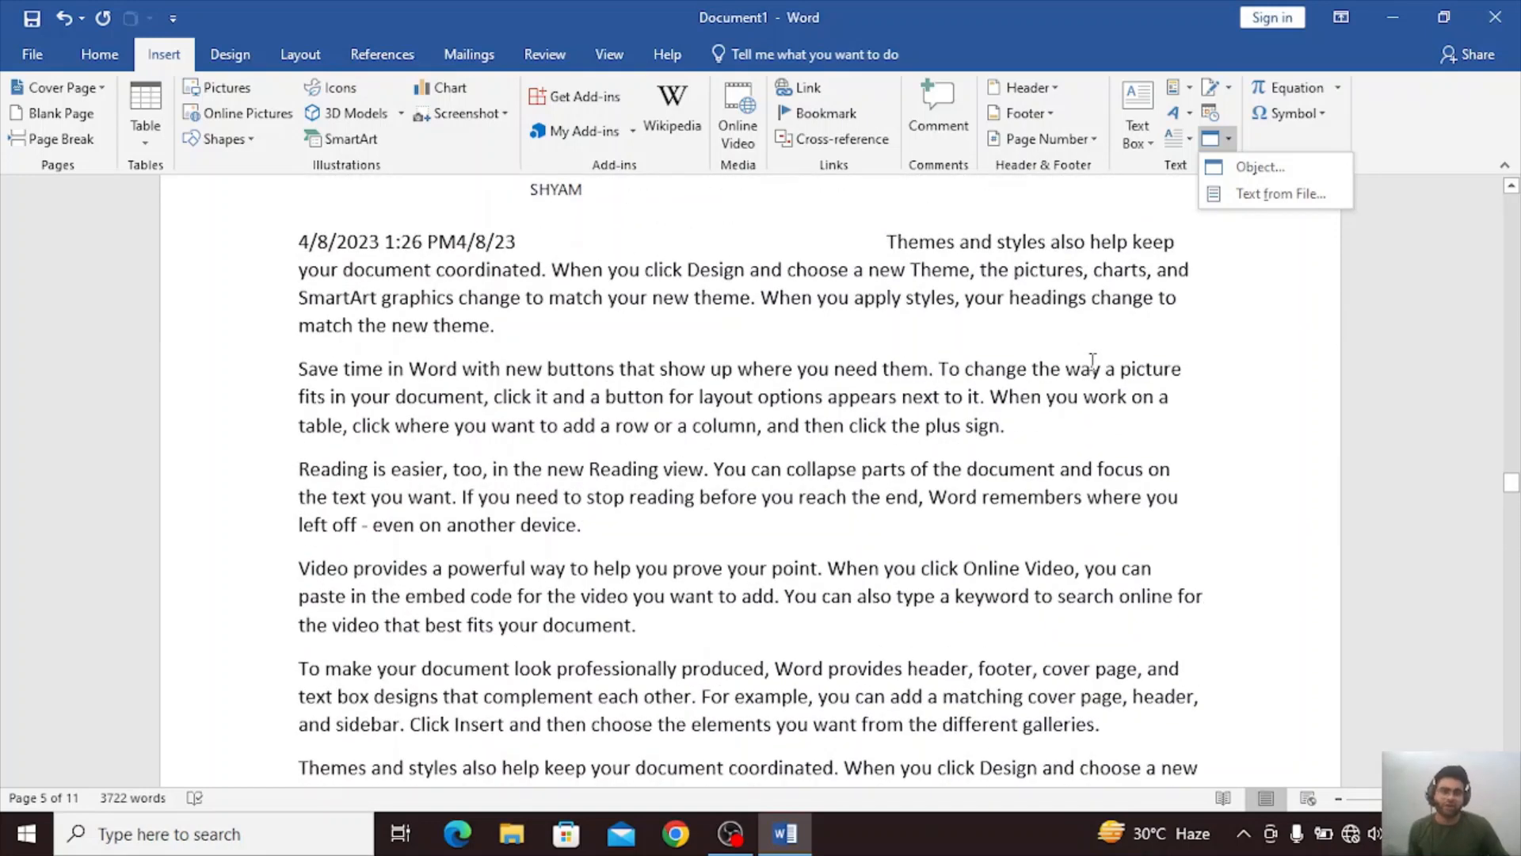
left_click(1230, 170)
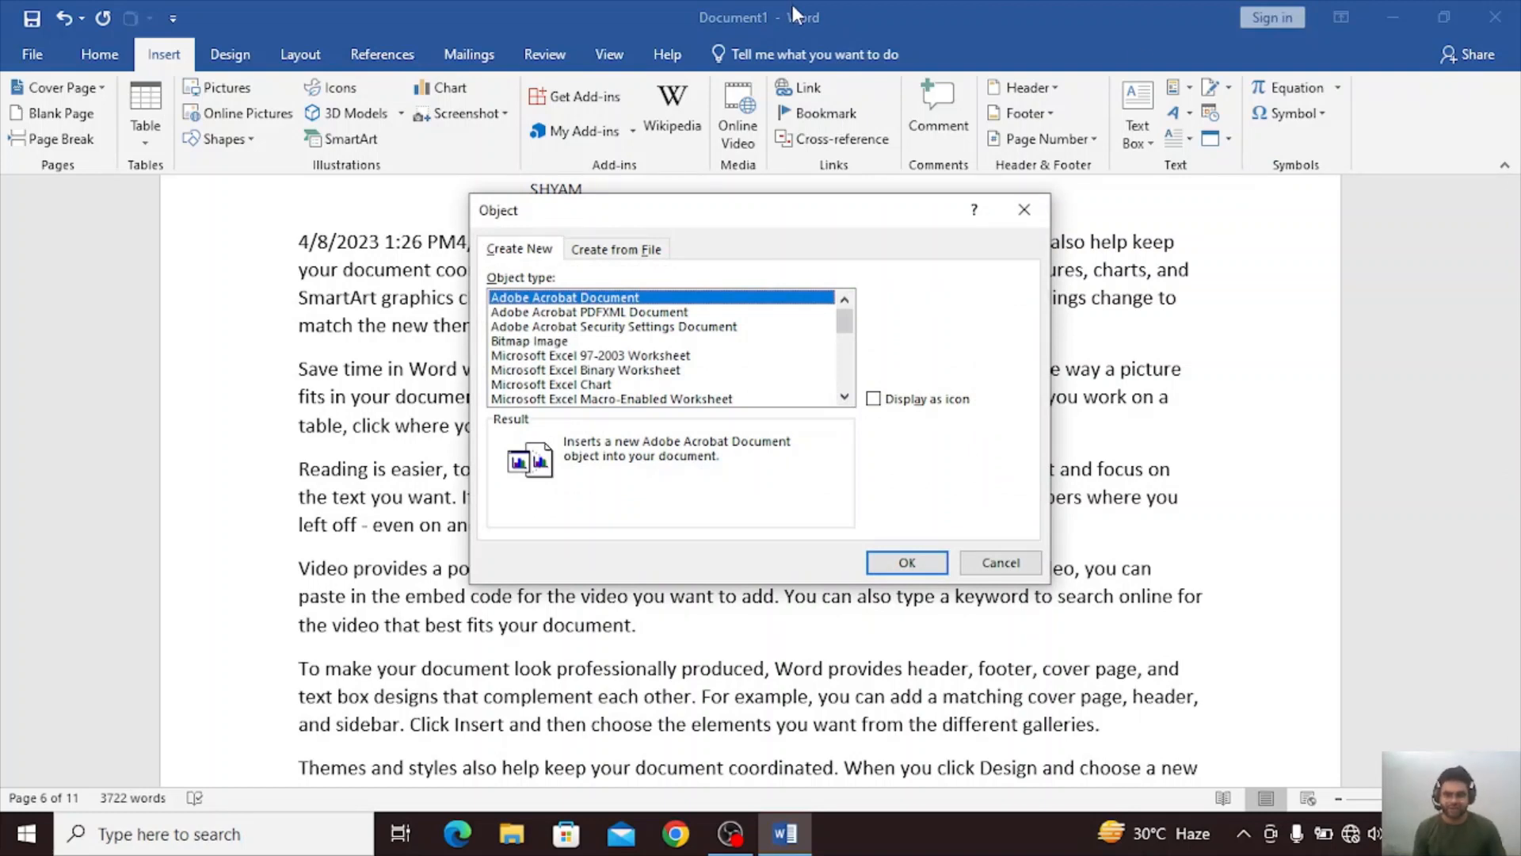
scroll(552, 380, "down", 5)
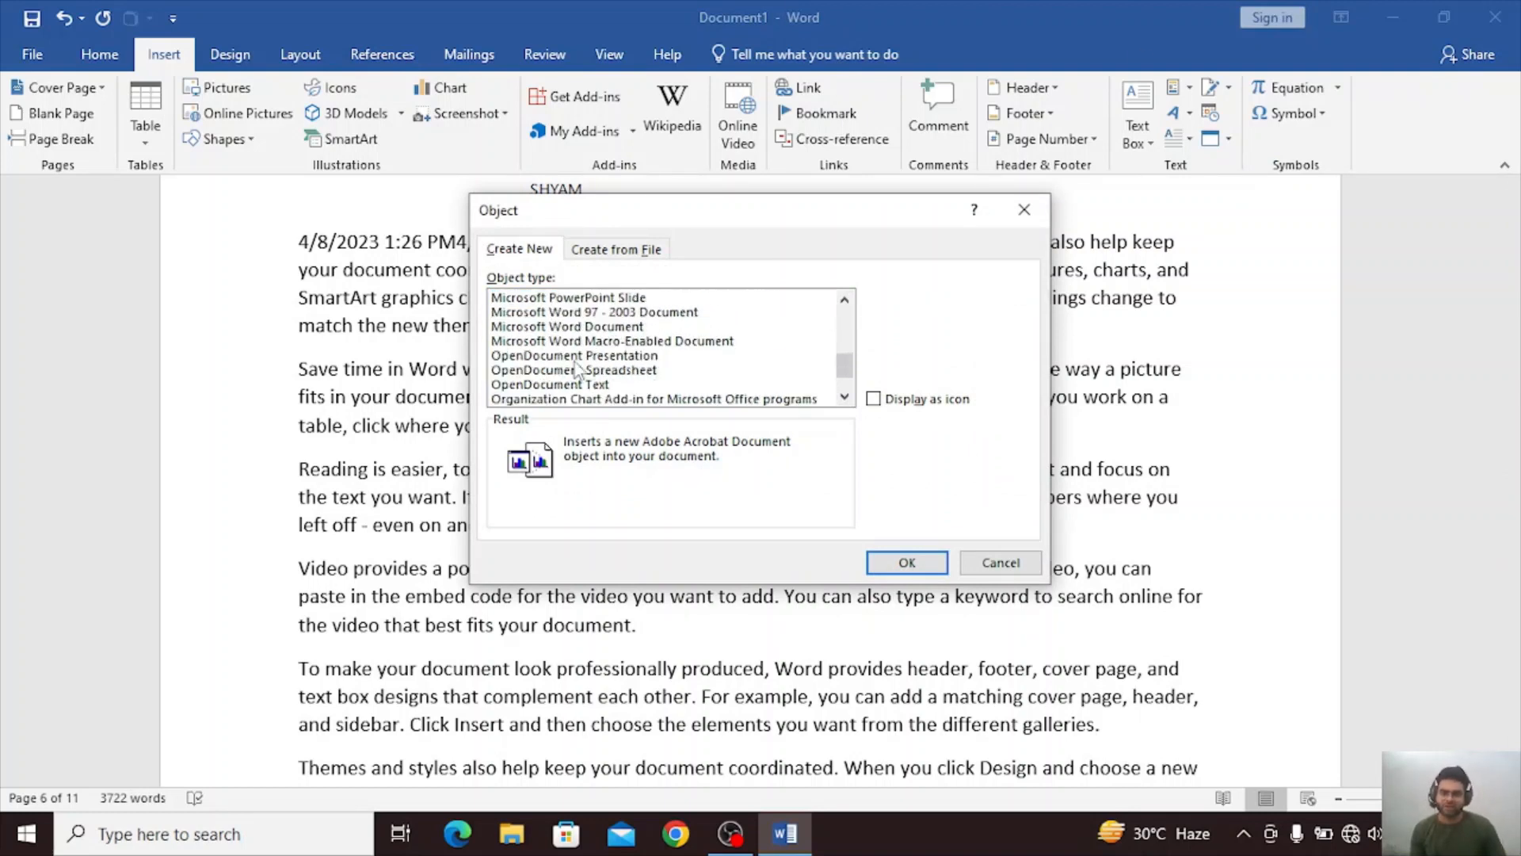
left_click(596, 360)
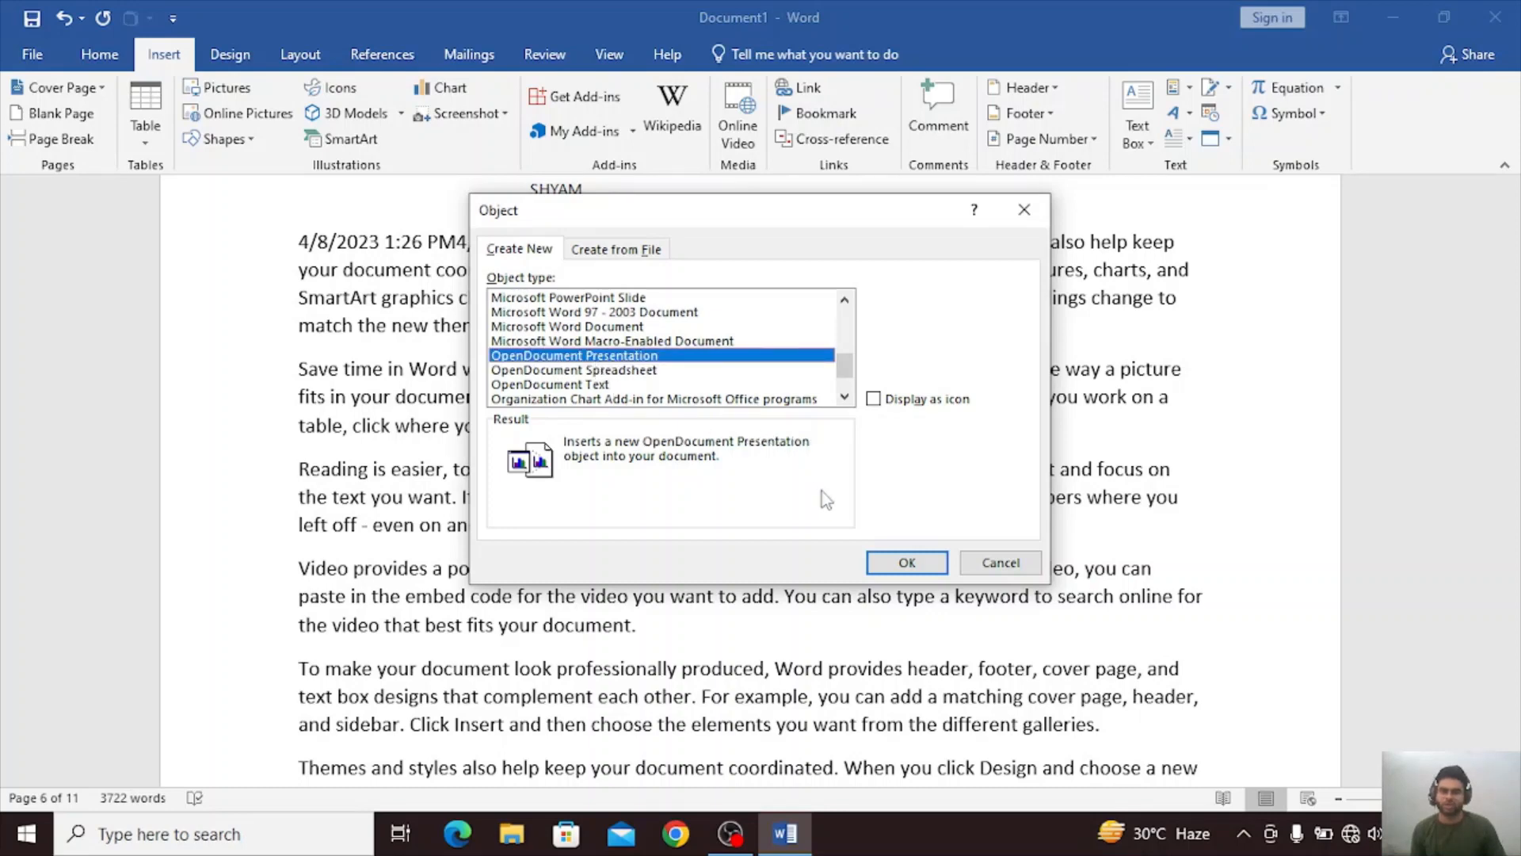
left_click(900, 564)
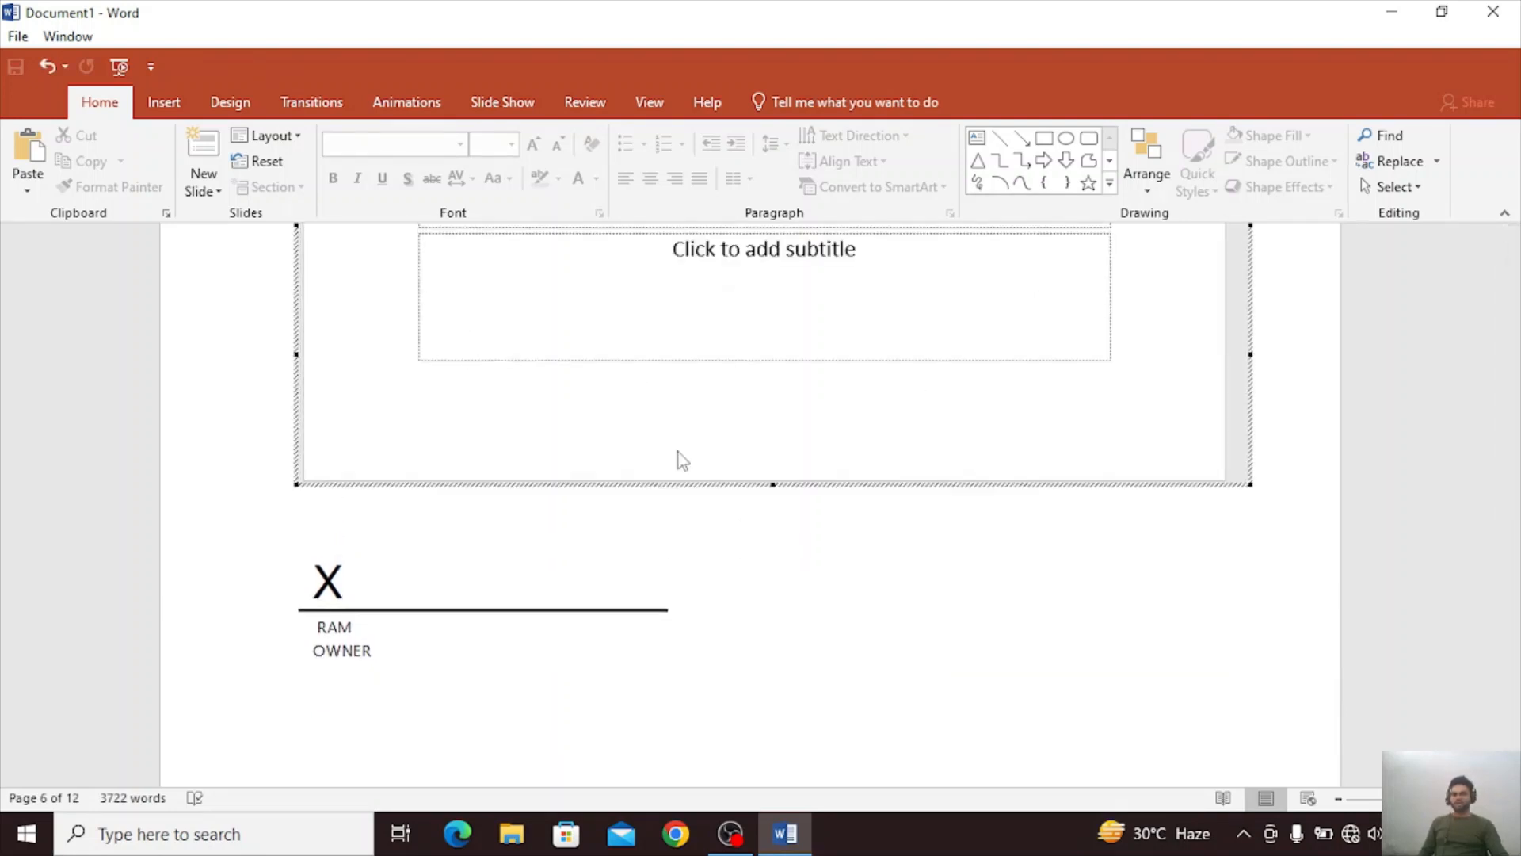
Enter TFCXJHGIU GBH9G as the embedded slide's subtitle, and close the document without saving it.
left_click(713, 306)
type("TFCXJHGIU GBH9G")
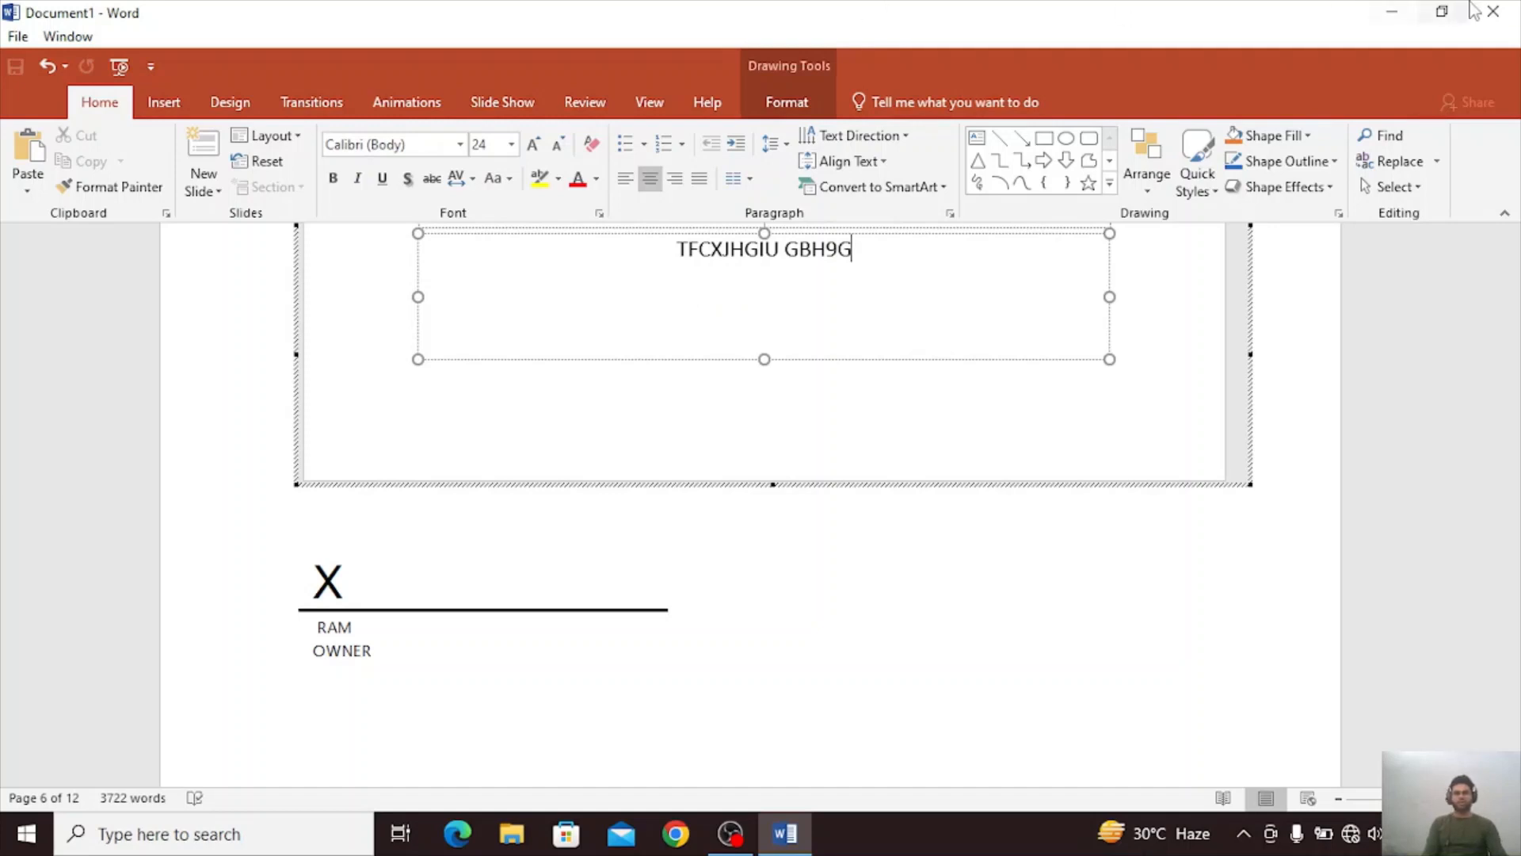
left_click(1505, 10)
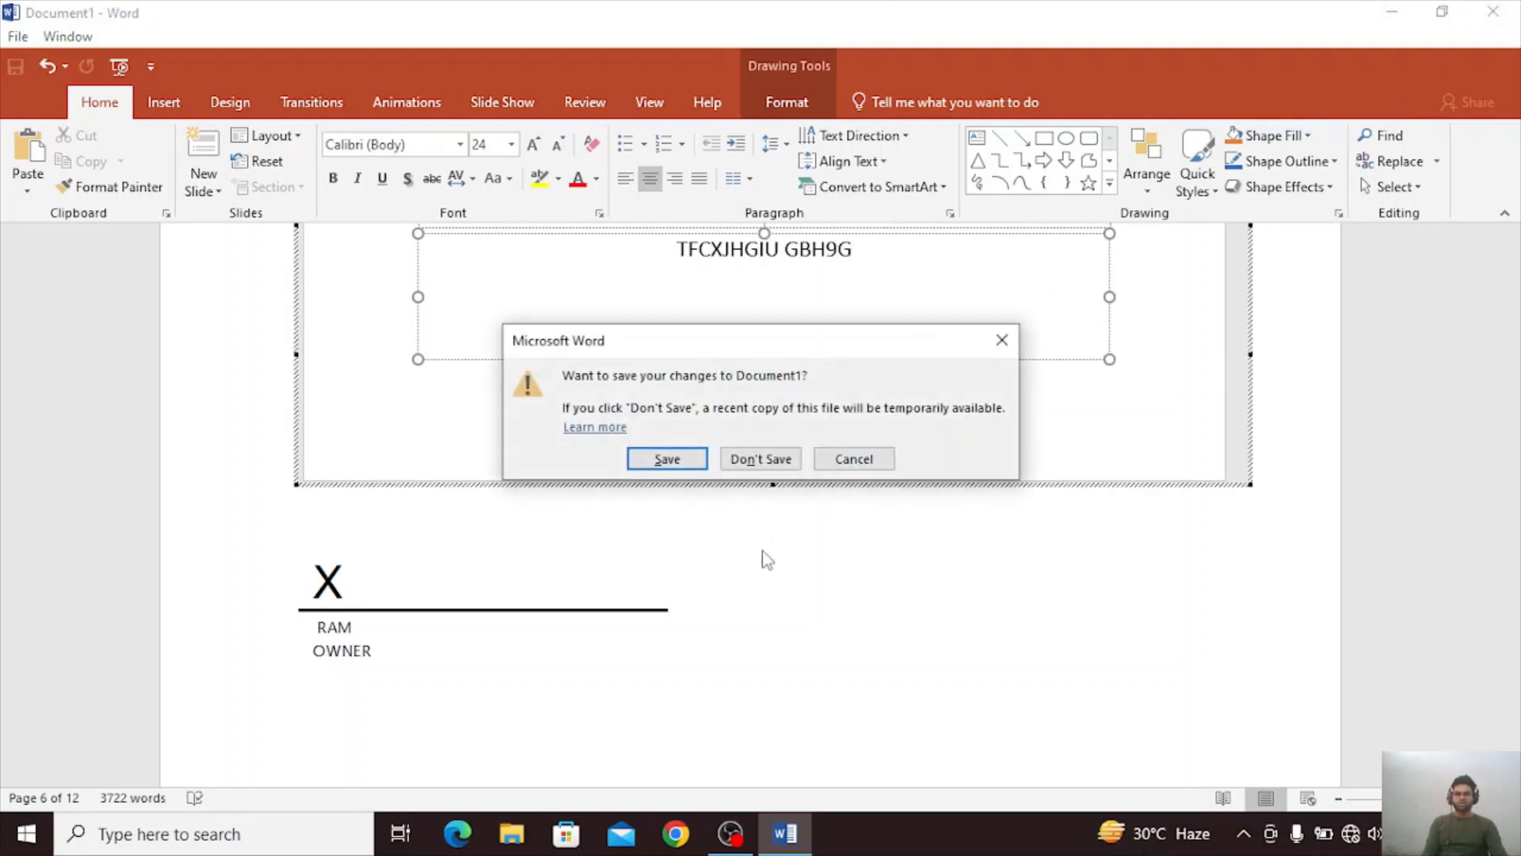
left_click(757, 460)
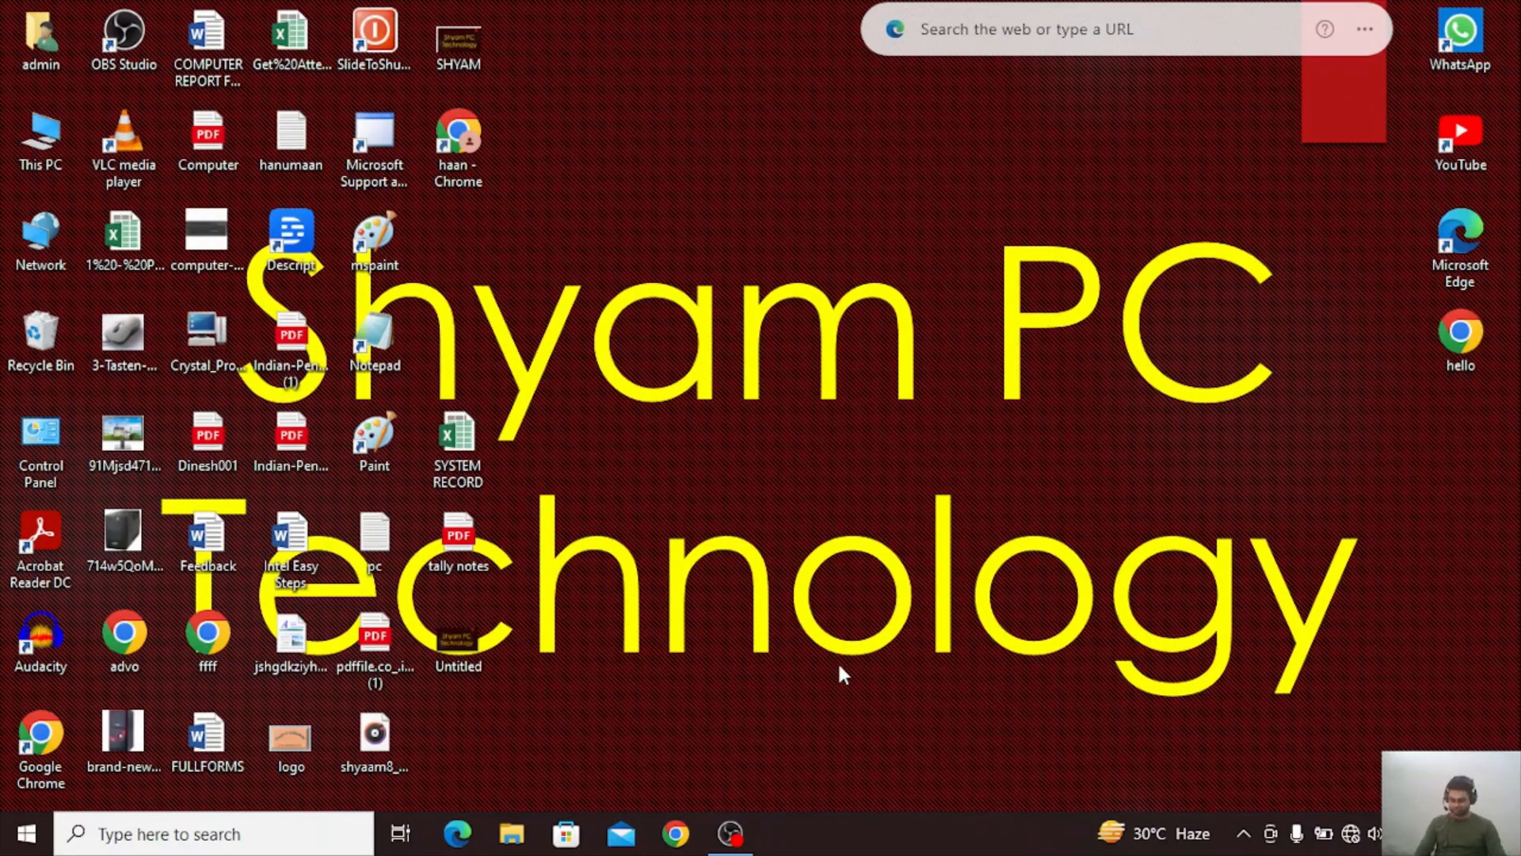
Start Word again, dismiss the default-program question and create a new blank document.
key("super+r")
key("Return")
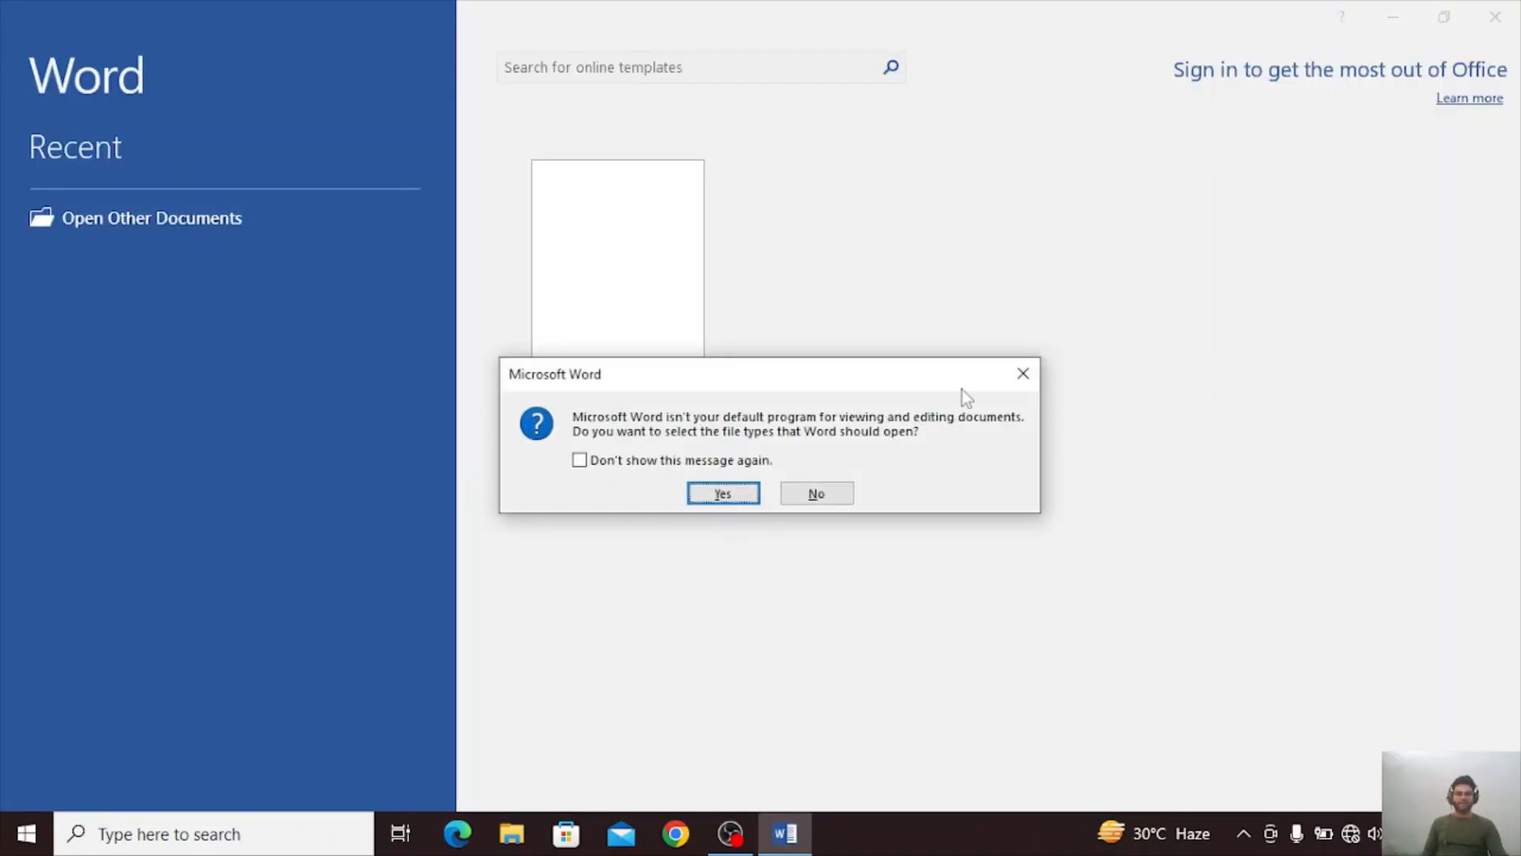
left_click(1023, 373)
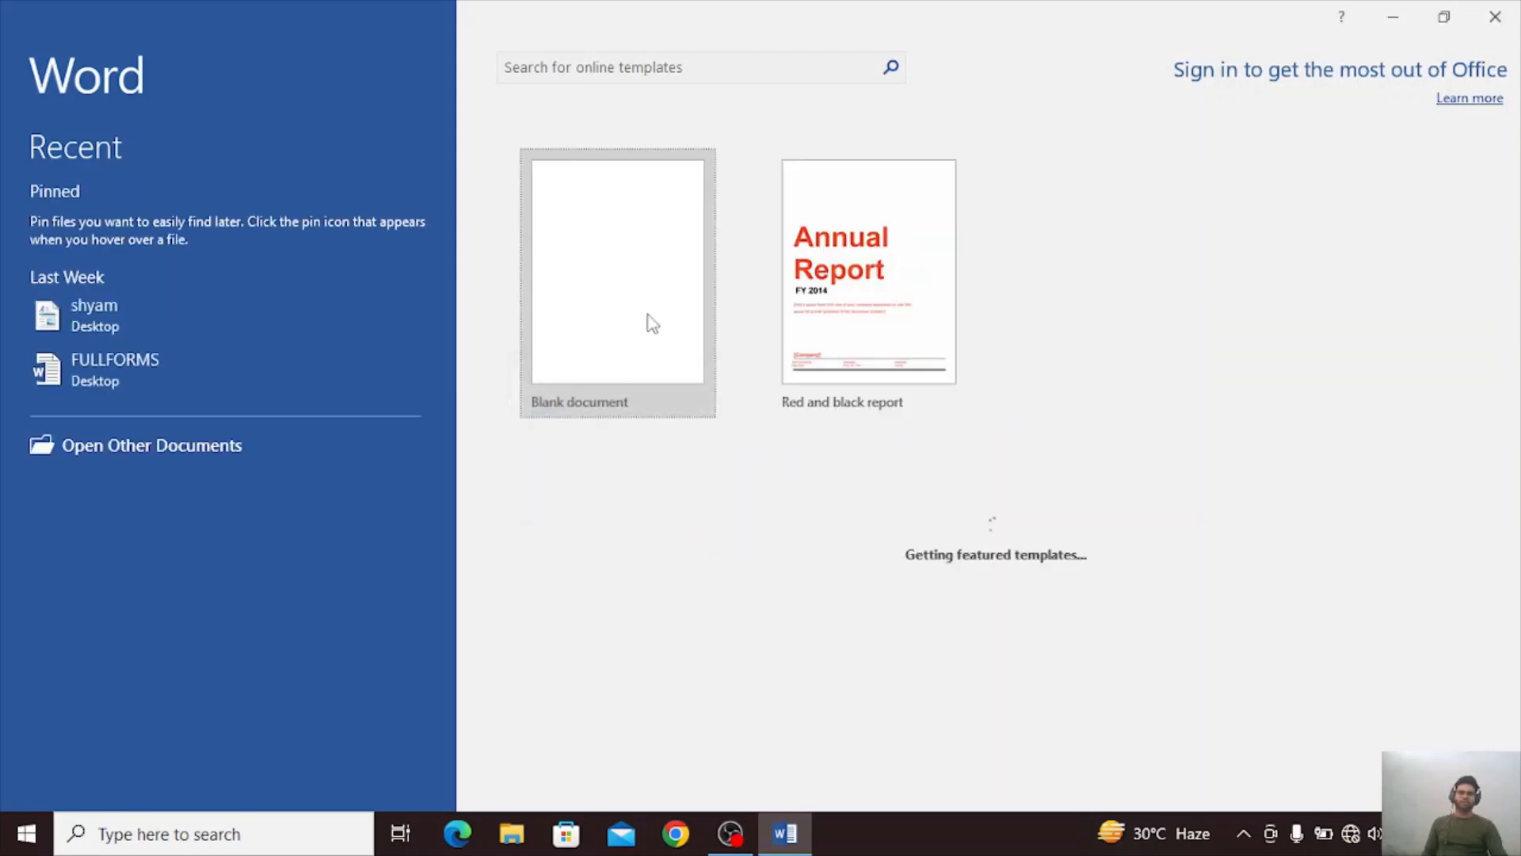
left_click(647, 322)
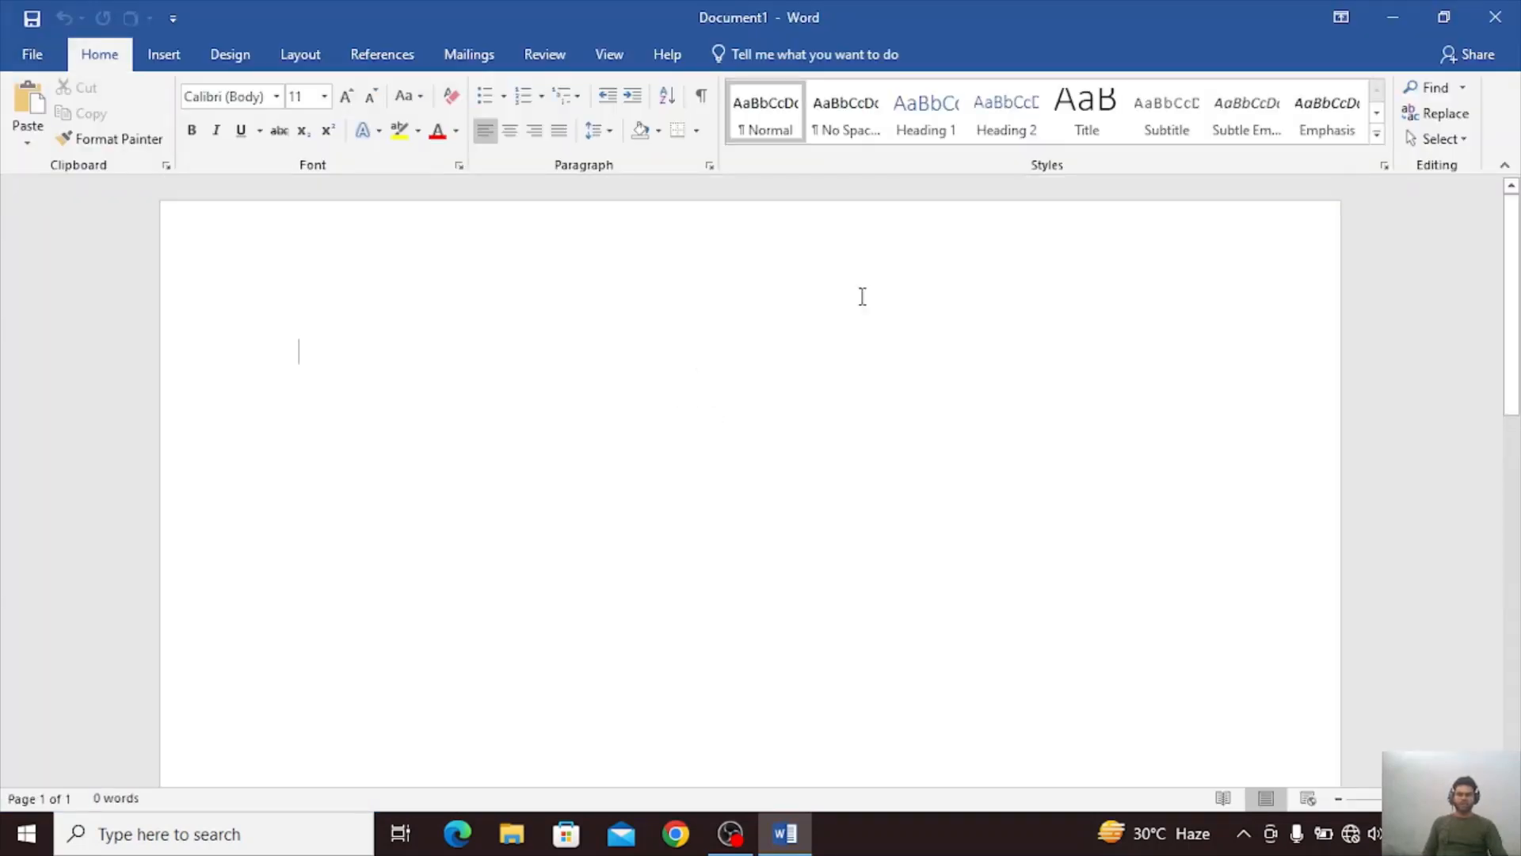
Examine the object types that can be embedded as new objects, from Adobe Acrobat Document to WordPad Document.
left_click(161, 53)
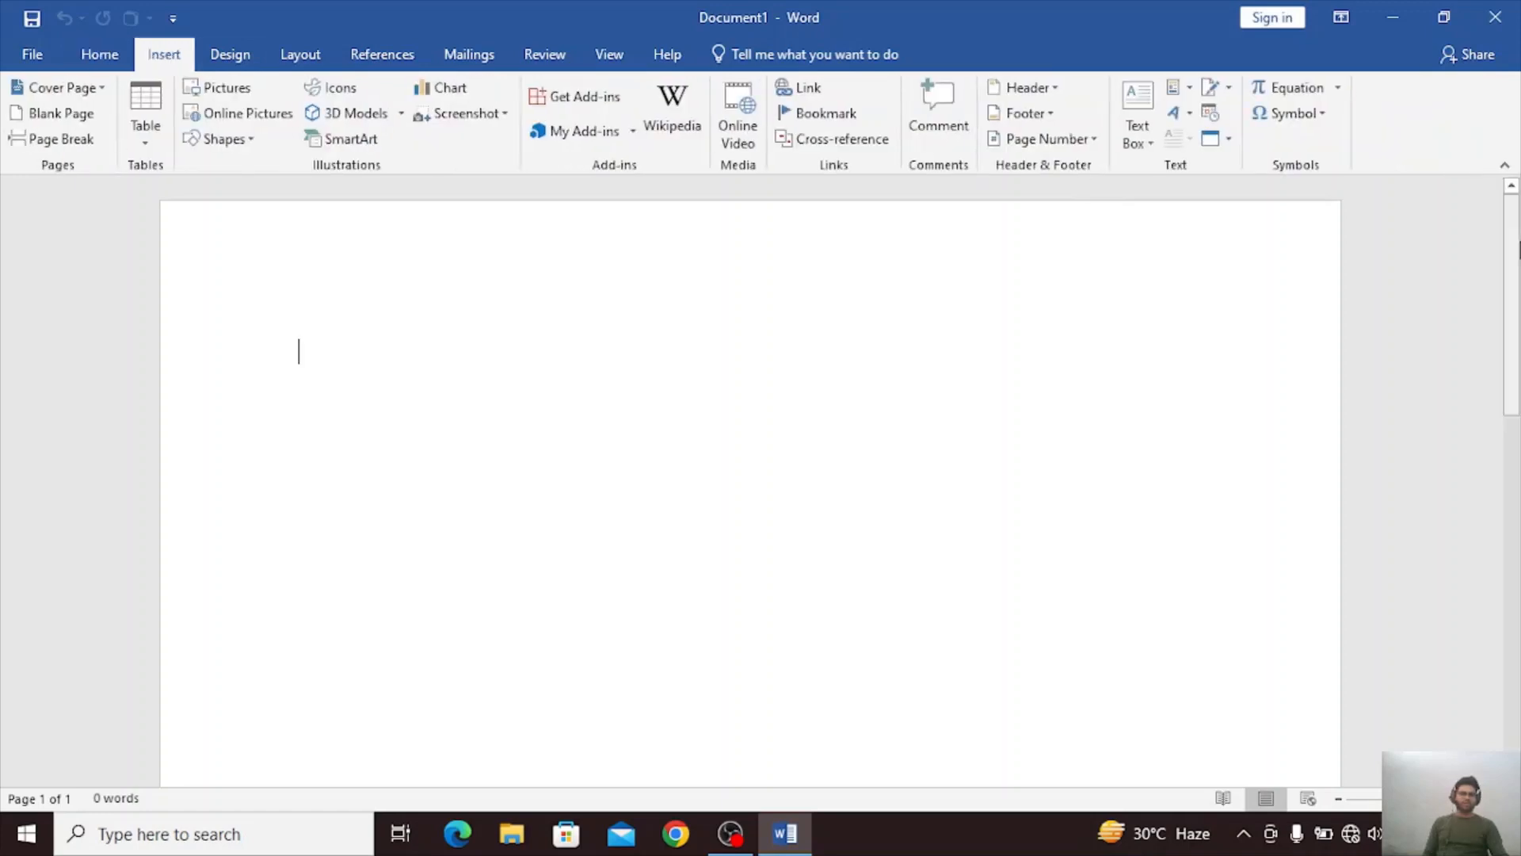
left_click(1221, 142)
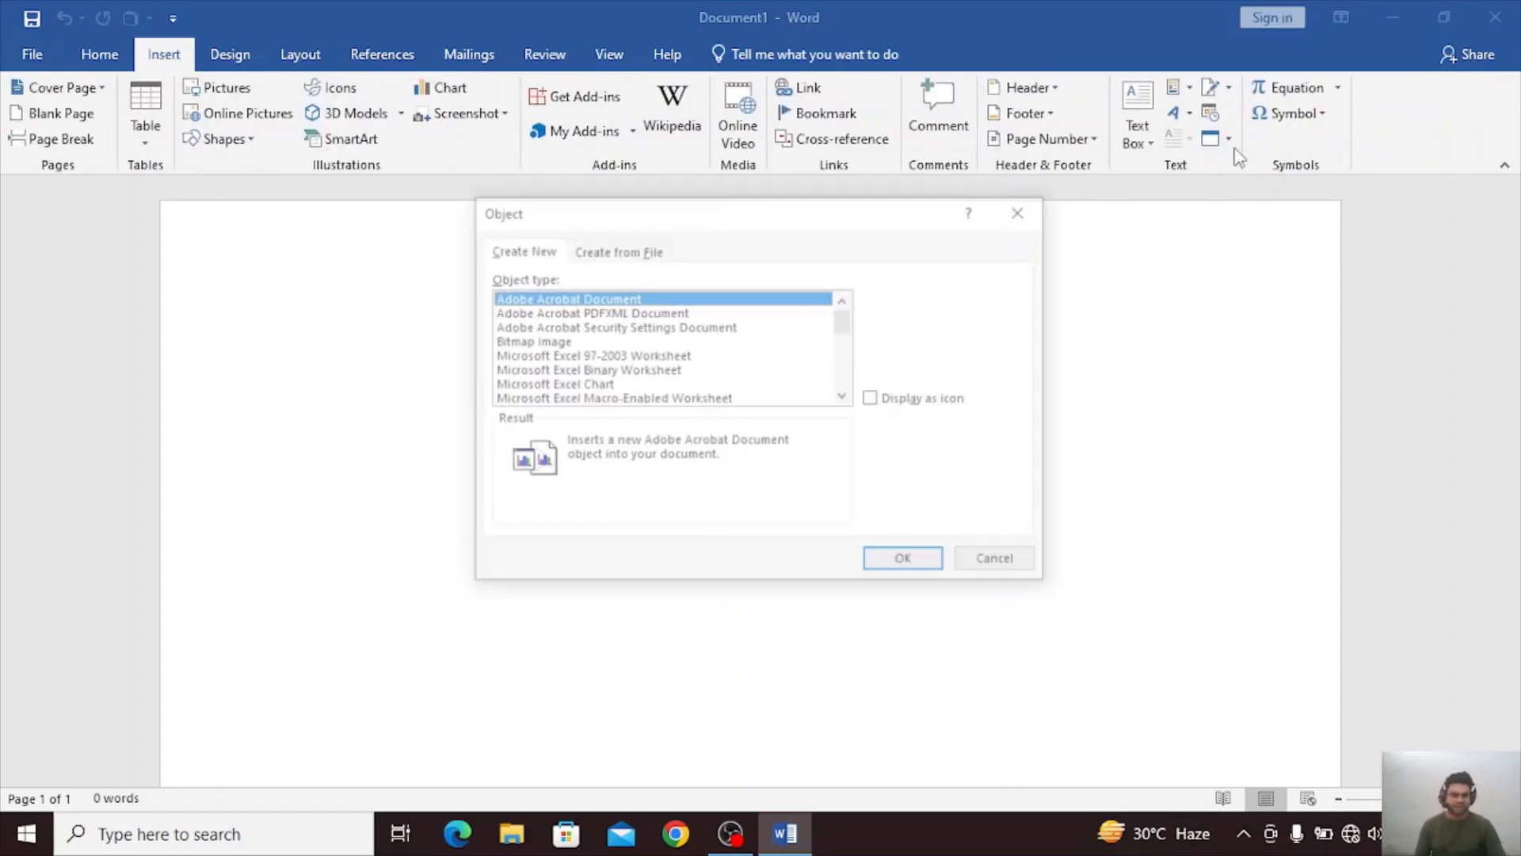
scroll(587, 299, "down", 1)
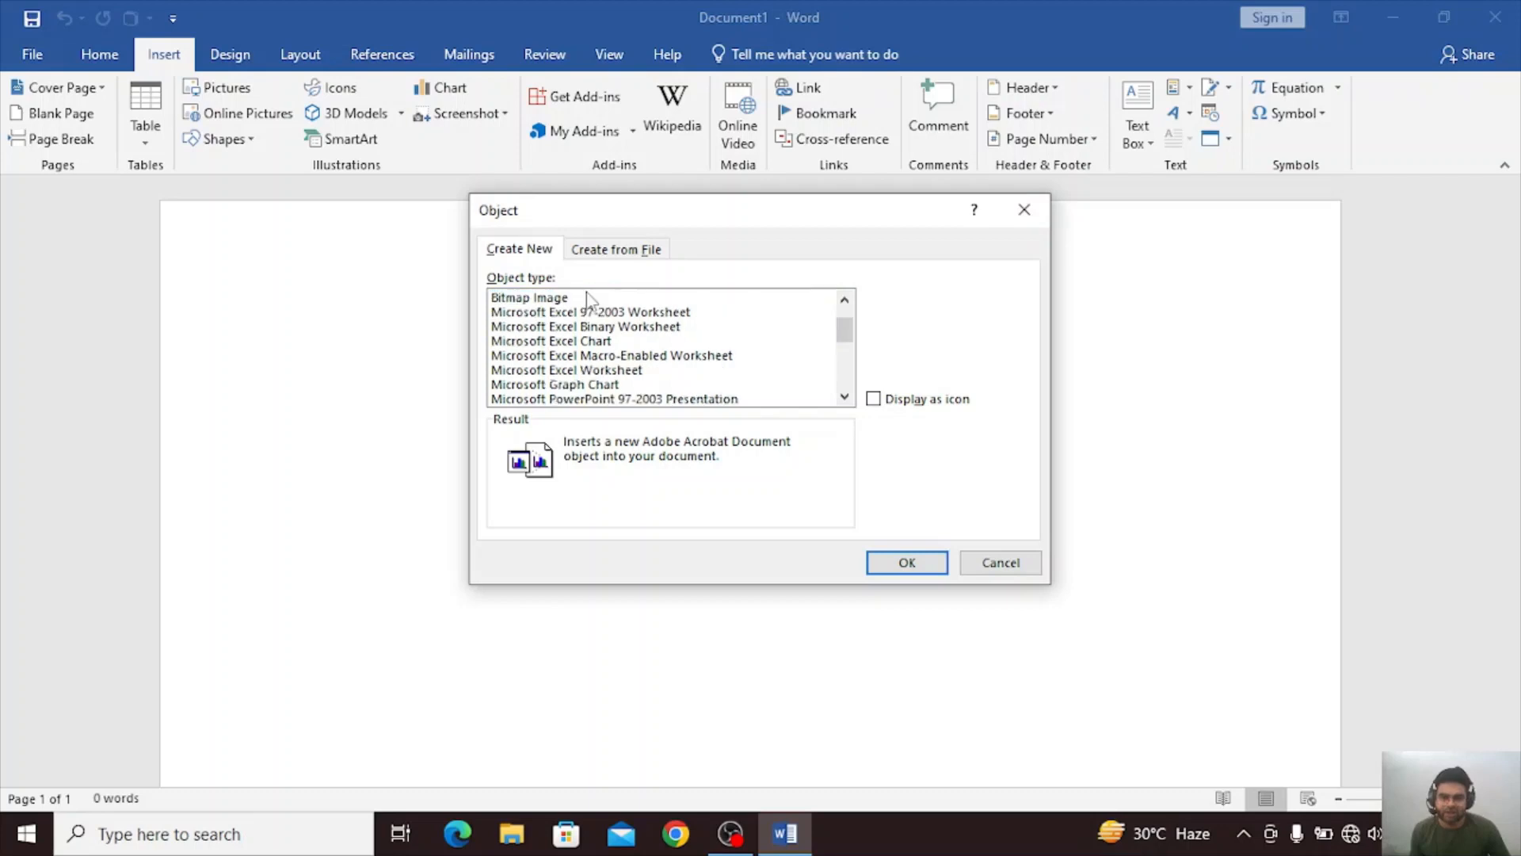
left_click(587, 311)
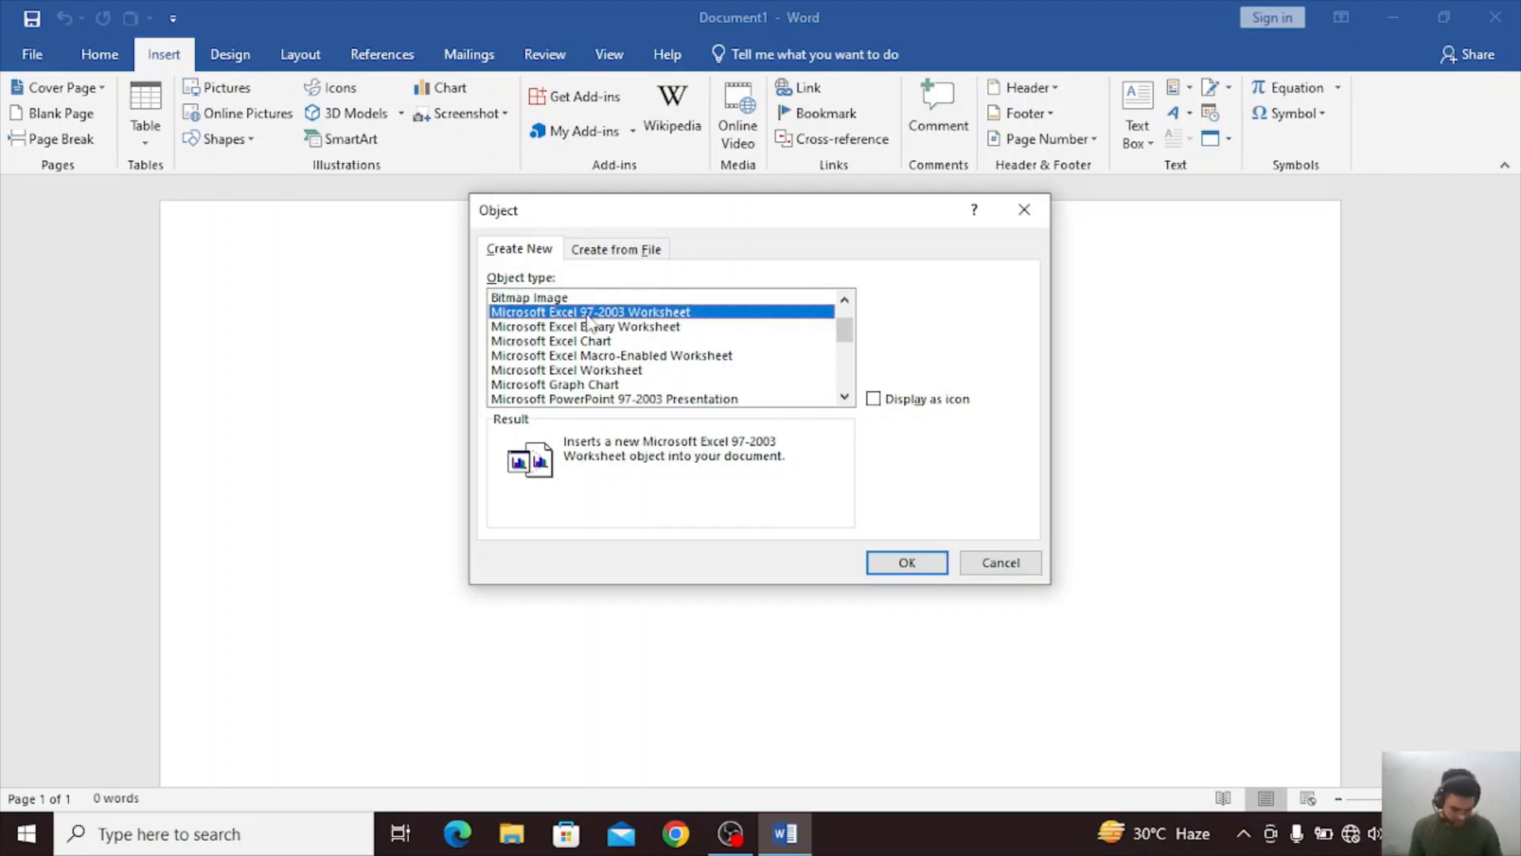
key("Down")
key("Down")
key("Down")
key("Down")
key("Down")
key("Down")
key("Down")
key("Down")
key("Down")
key("Down")
key("Down")
key("Down")
key("Down")
key("Down")
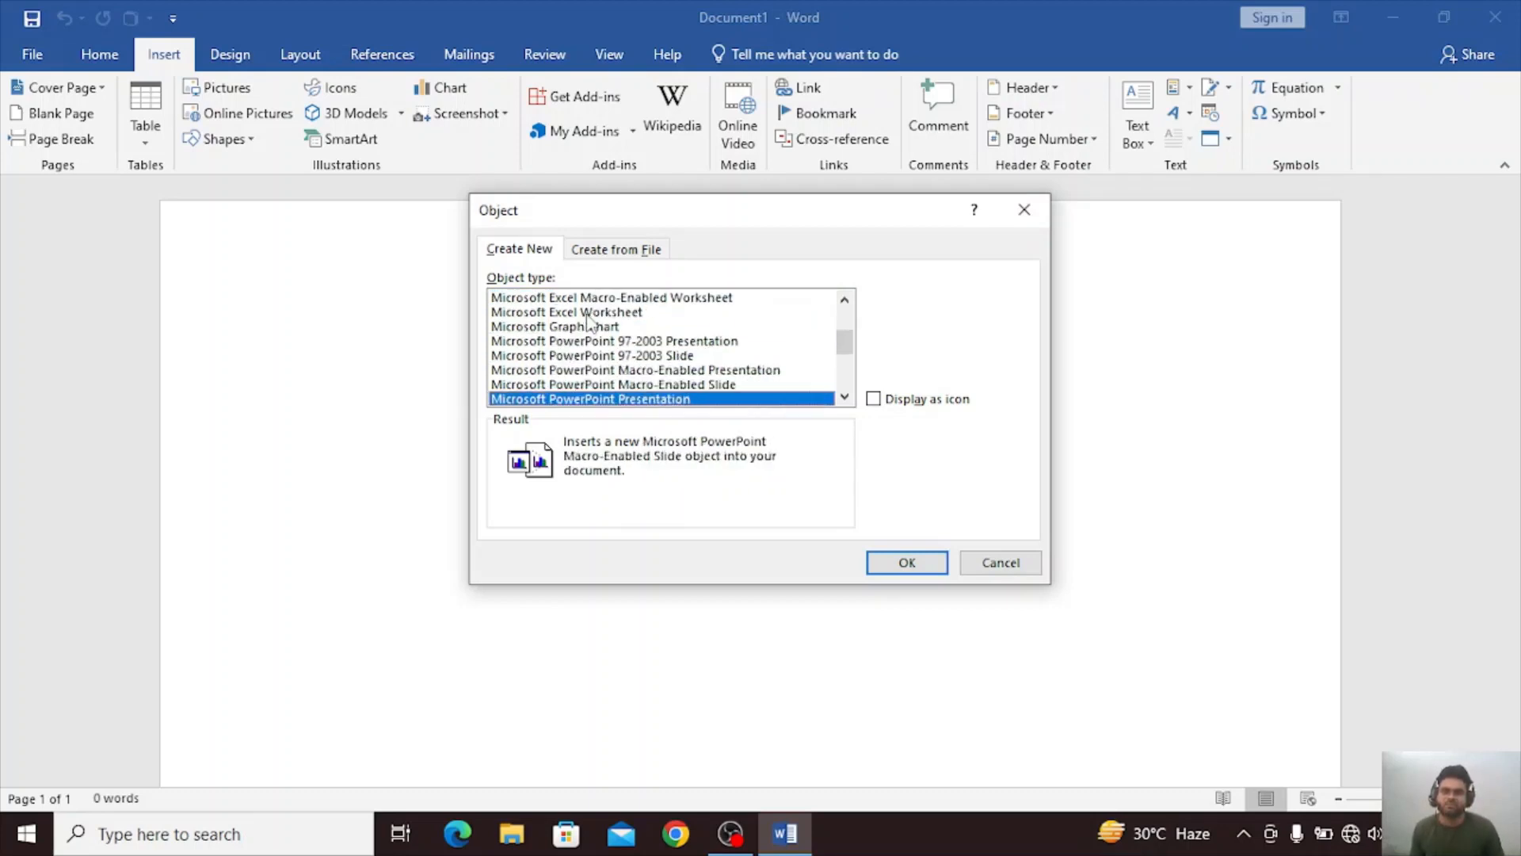
key("Down")
key("Down")
key("Down")
key("Down")
key("Down")
key("Down")
key("Down")
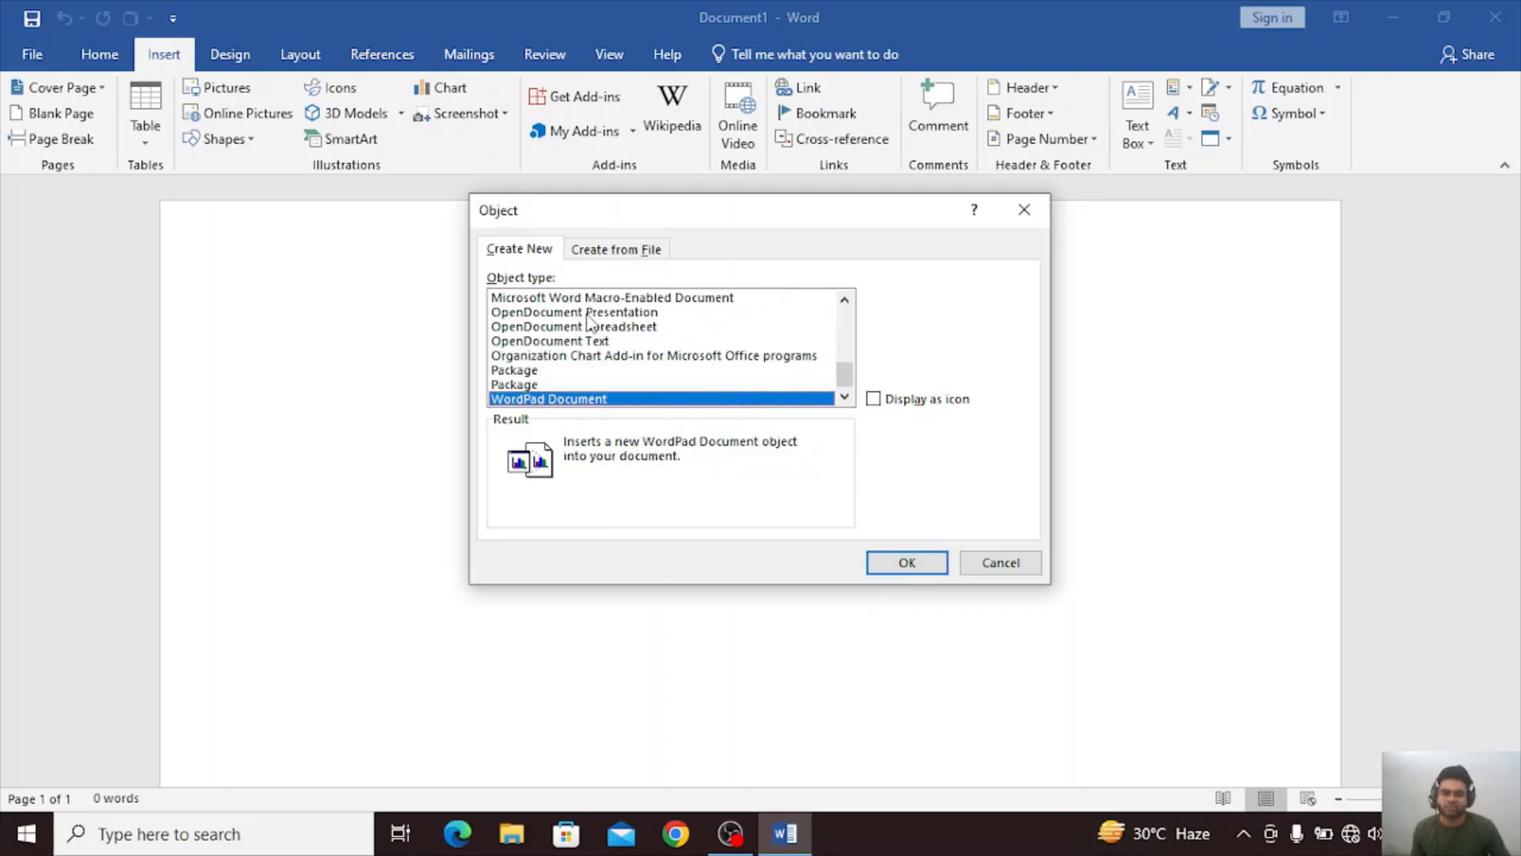
key("Up")
key("Up")
key("Up")
key("Up")
key("Up")
key("Up")
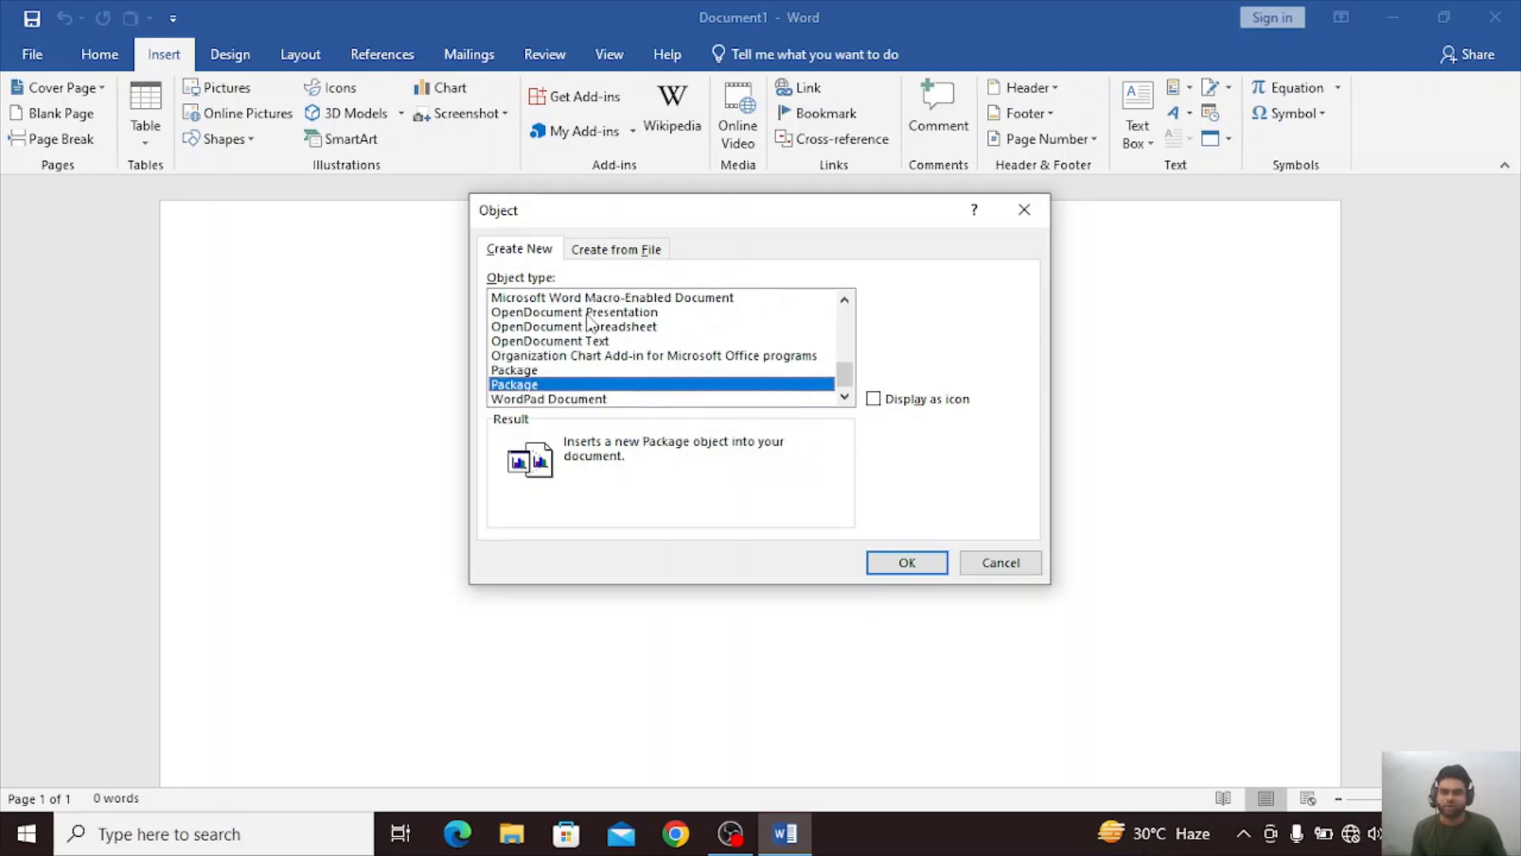
key("Home")
key("Up")
key("Up")
key("Up")
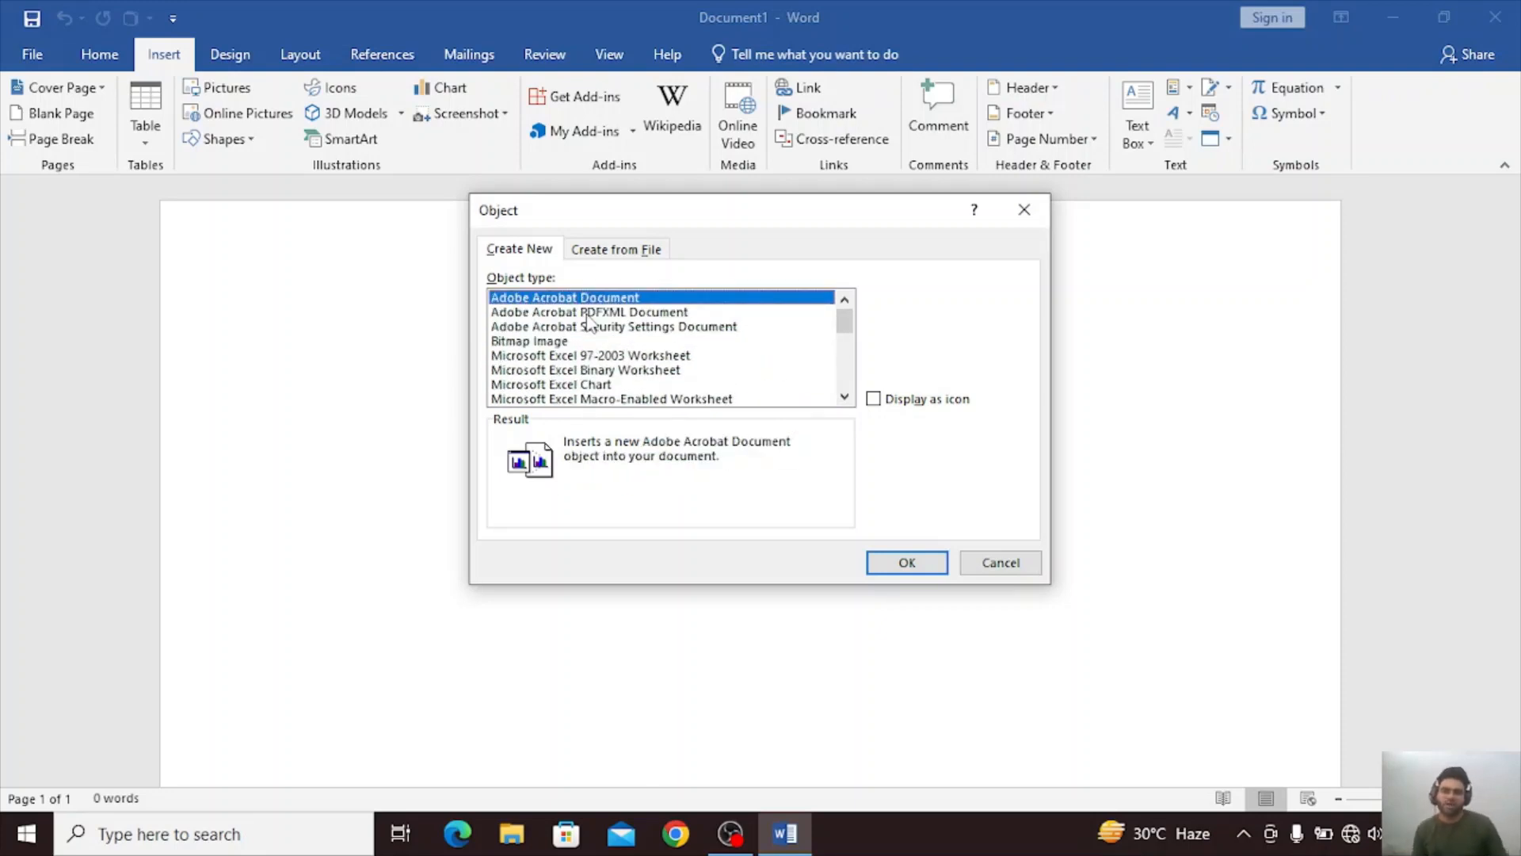
Embed the existing text file dinesh.html from the Documents folder as an object in the blank document.
left_click(595, 250)
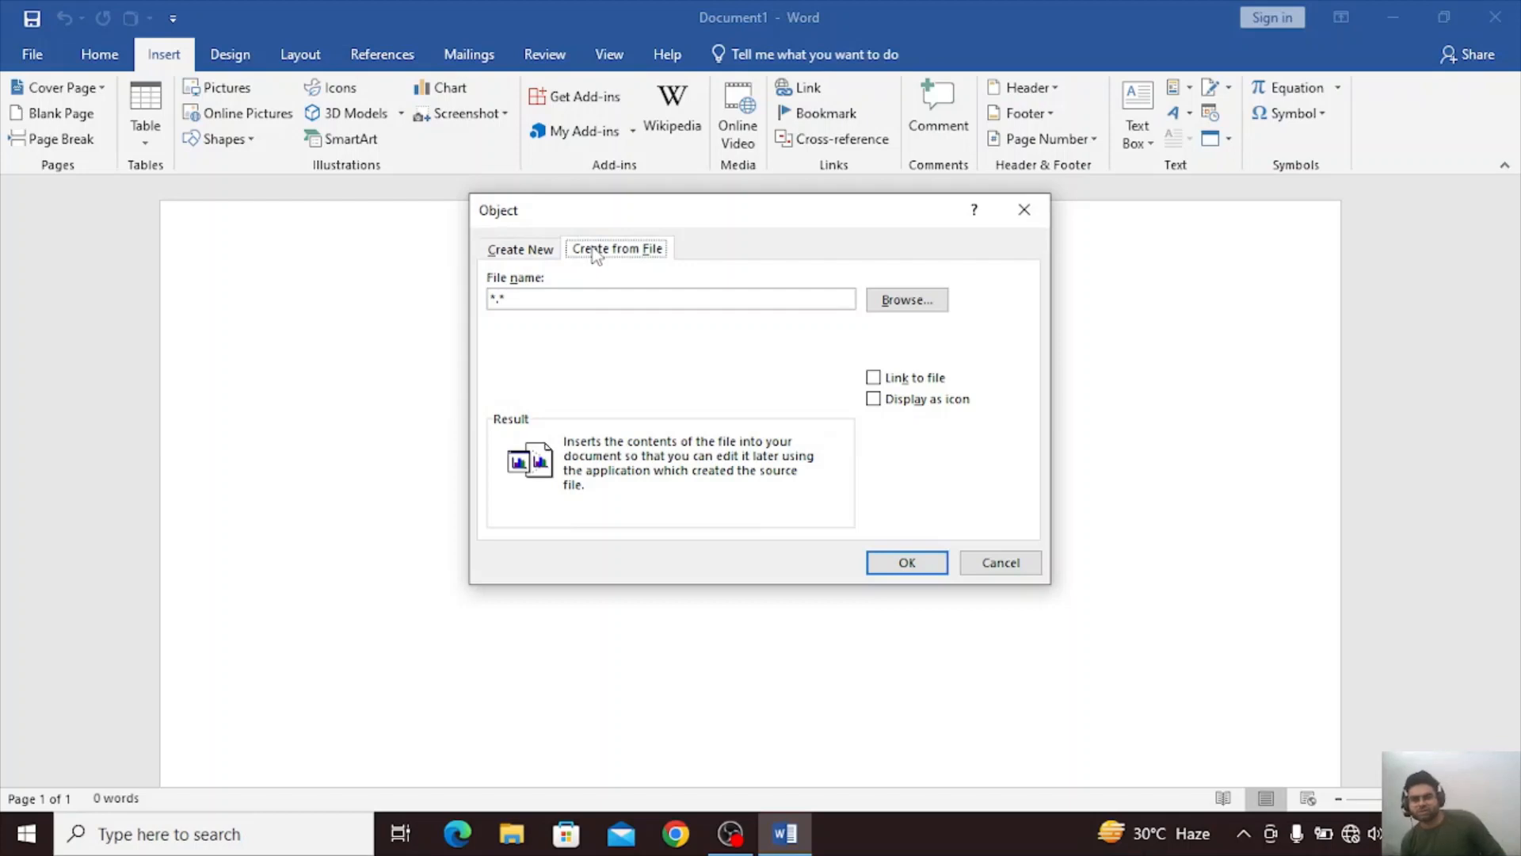
left_click(912, 306)
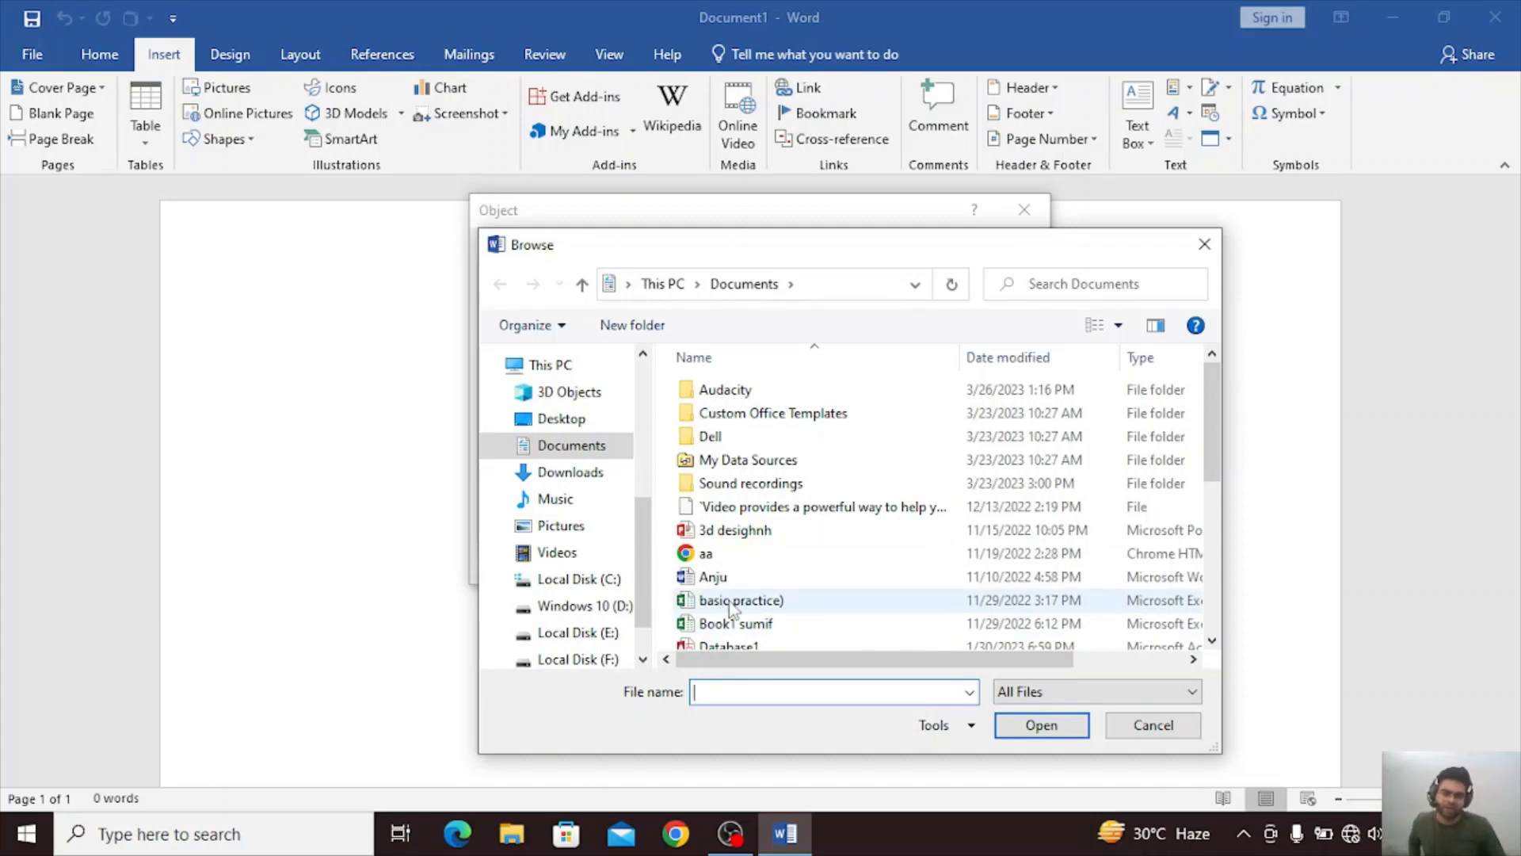
scroll(731, 606, "down", 2)
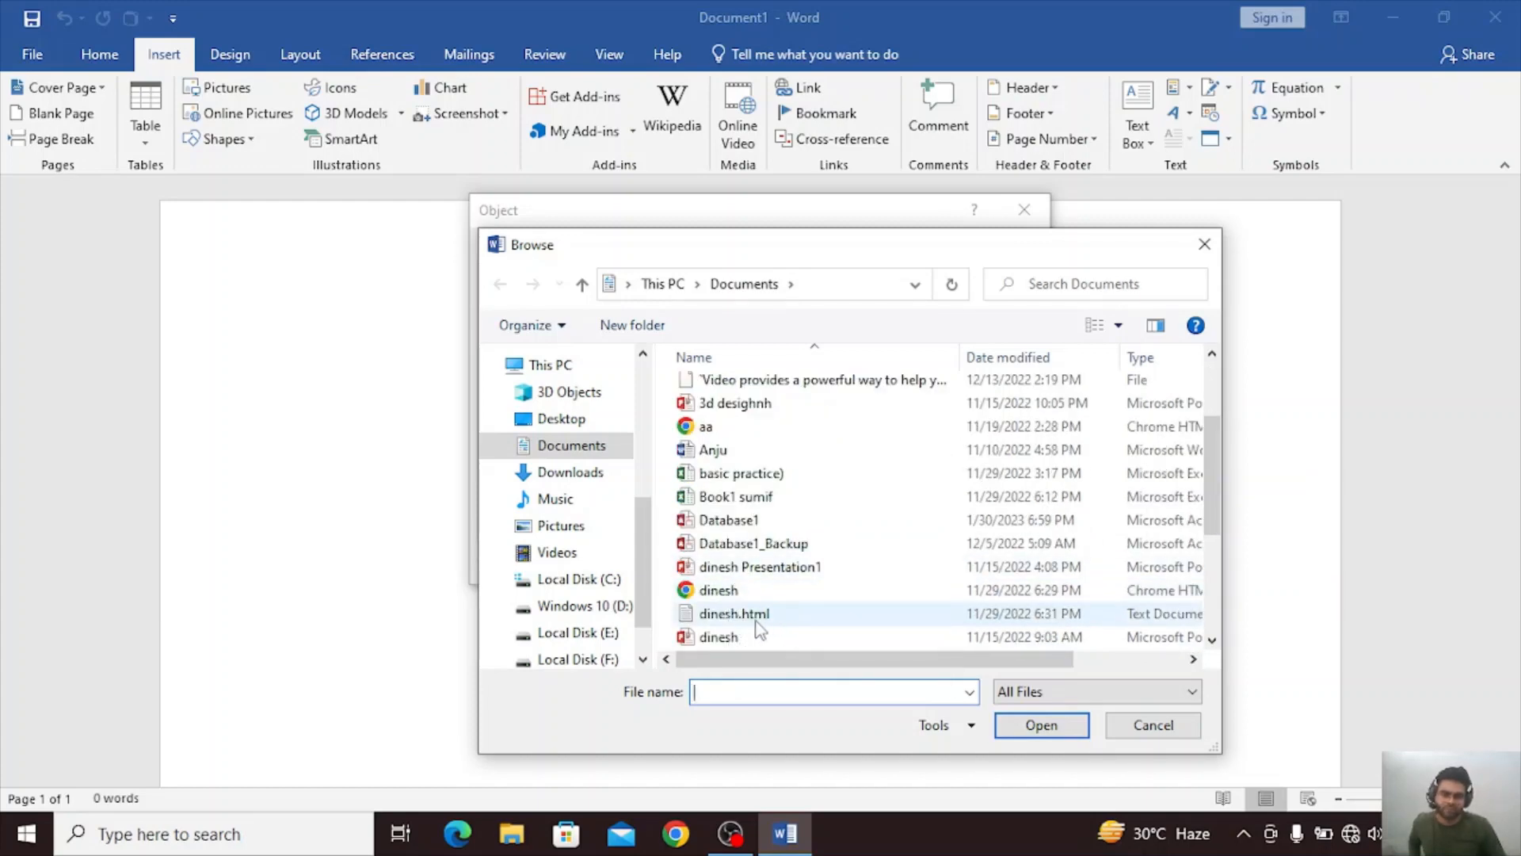
left_click(755, 621)
left_click(1054, 724)
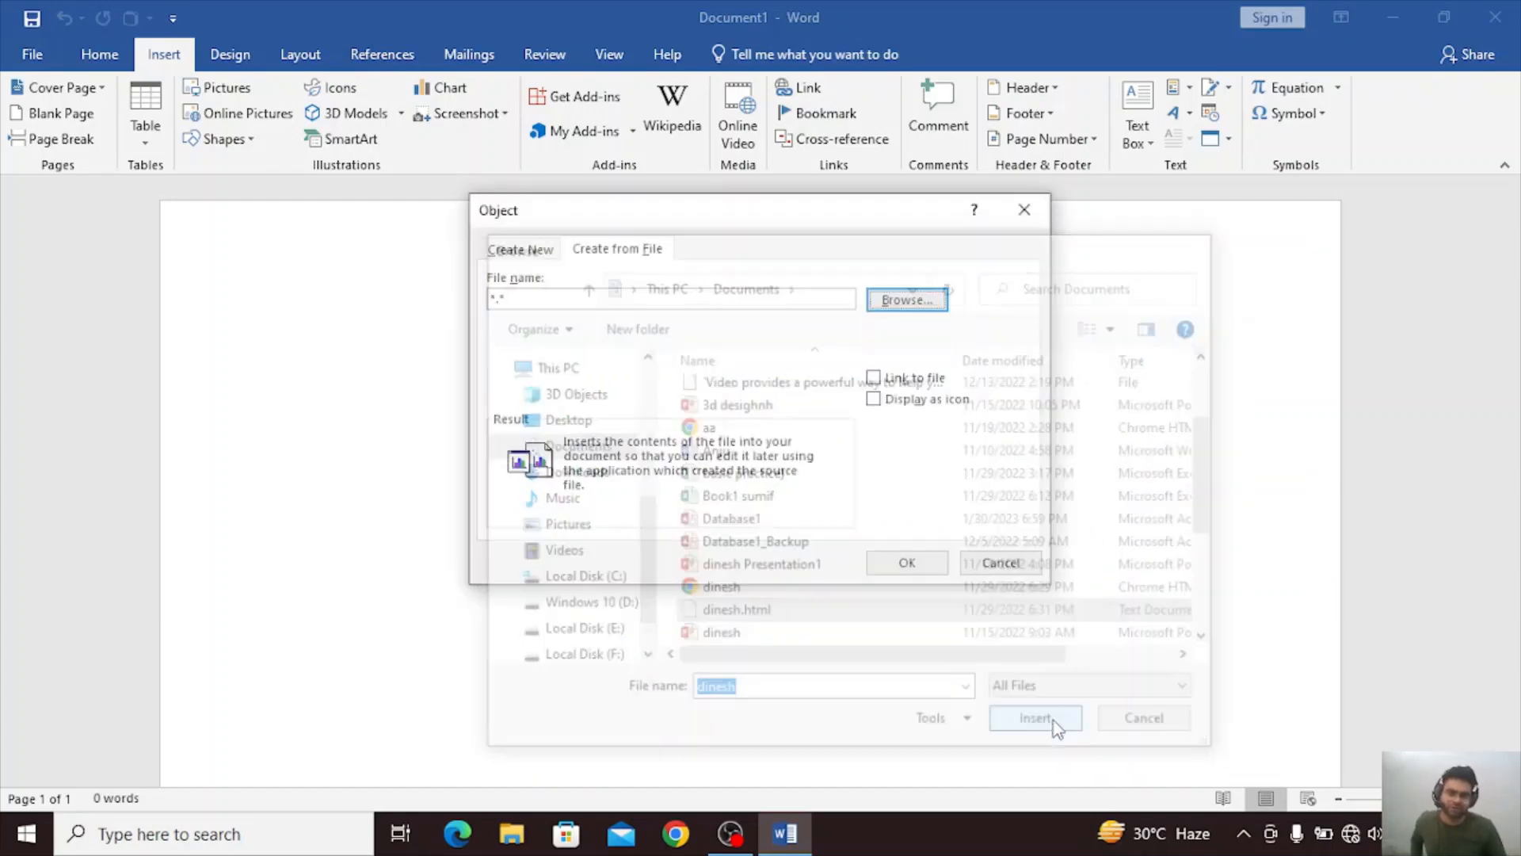
left_click(905, 560)
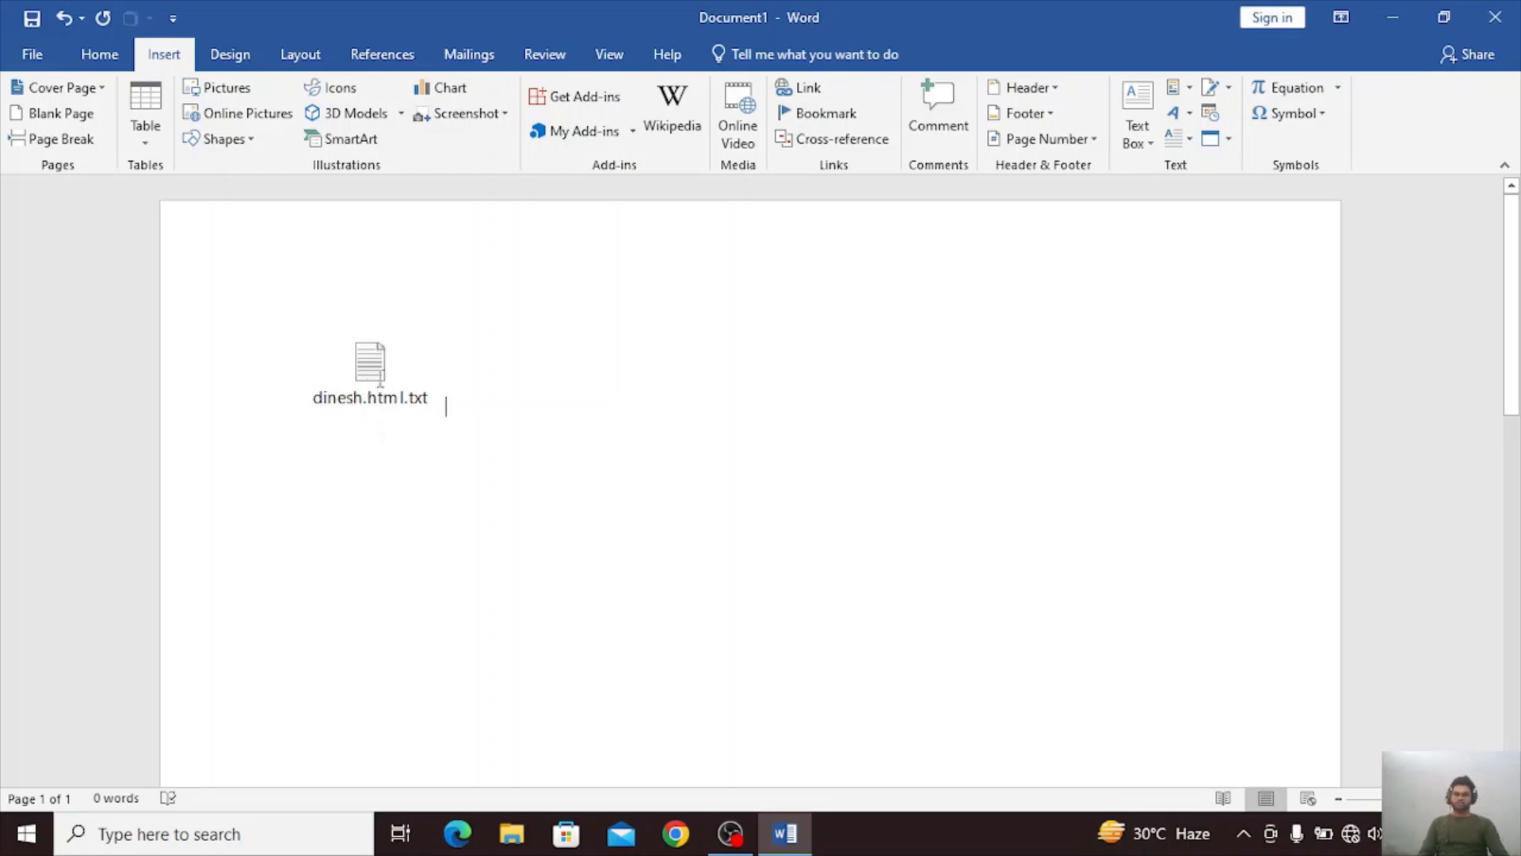
Open the embedded text file to view its contents, close it and start a new line below the object.
double_click(353, 376)
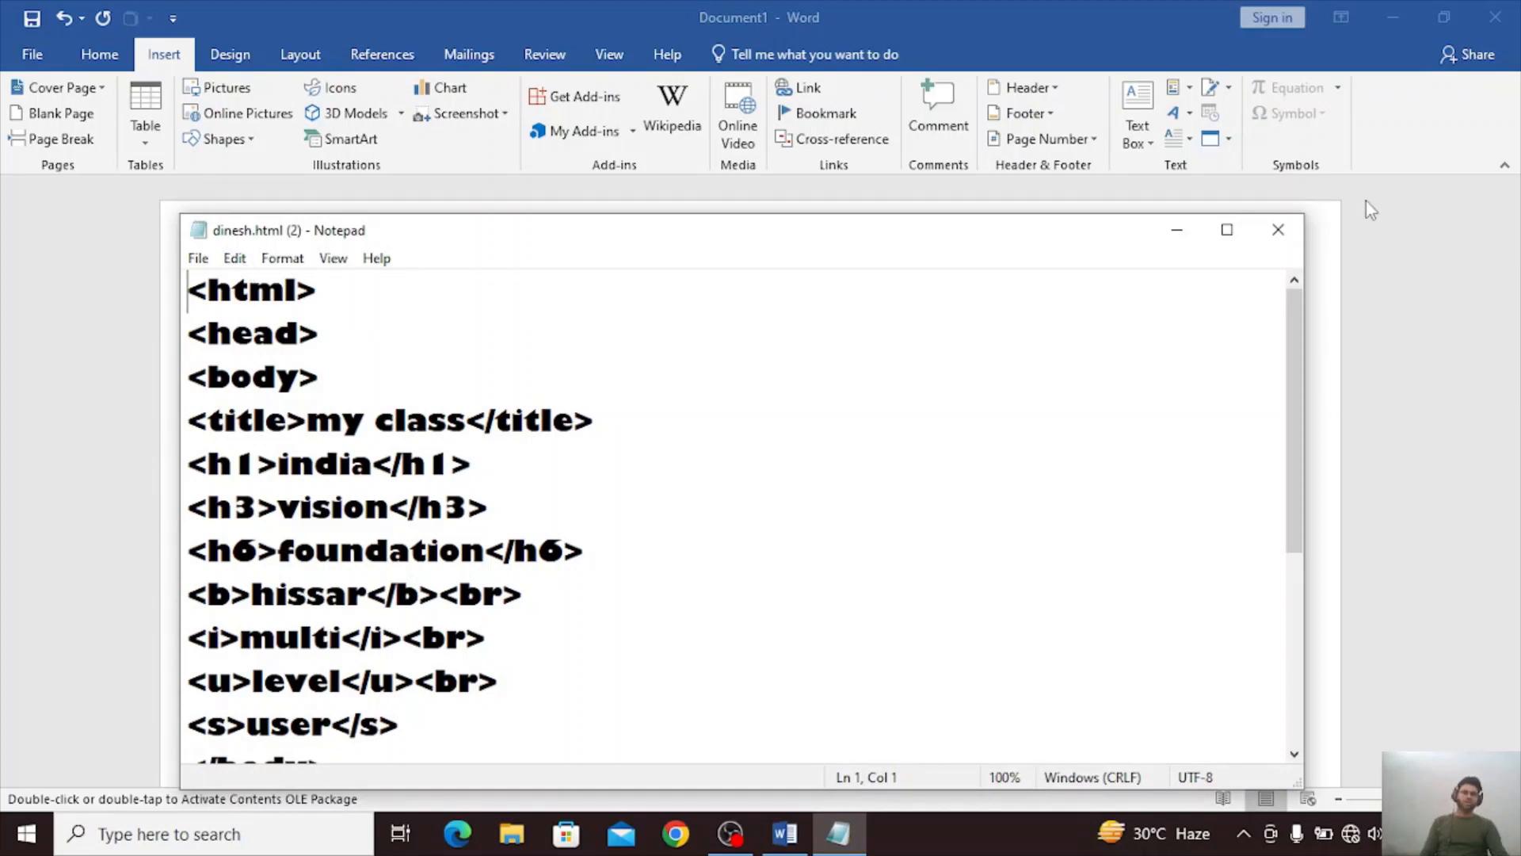
left_click(1278, 230)
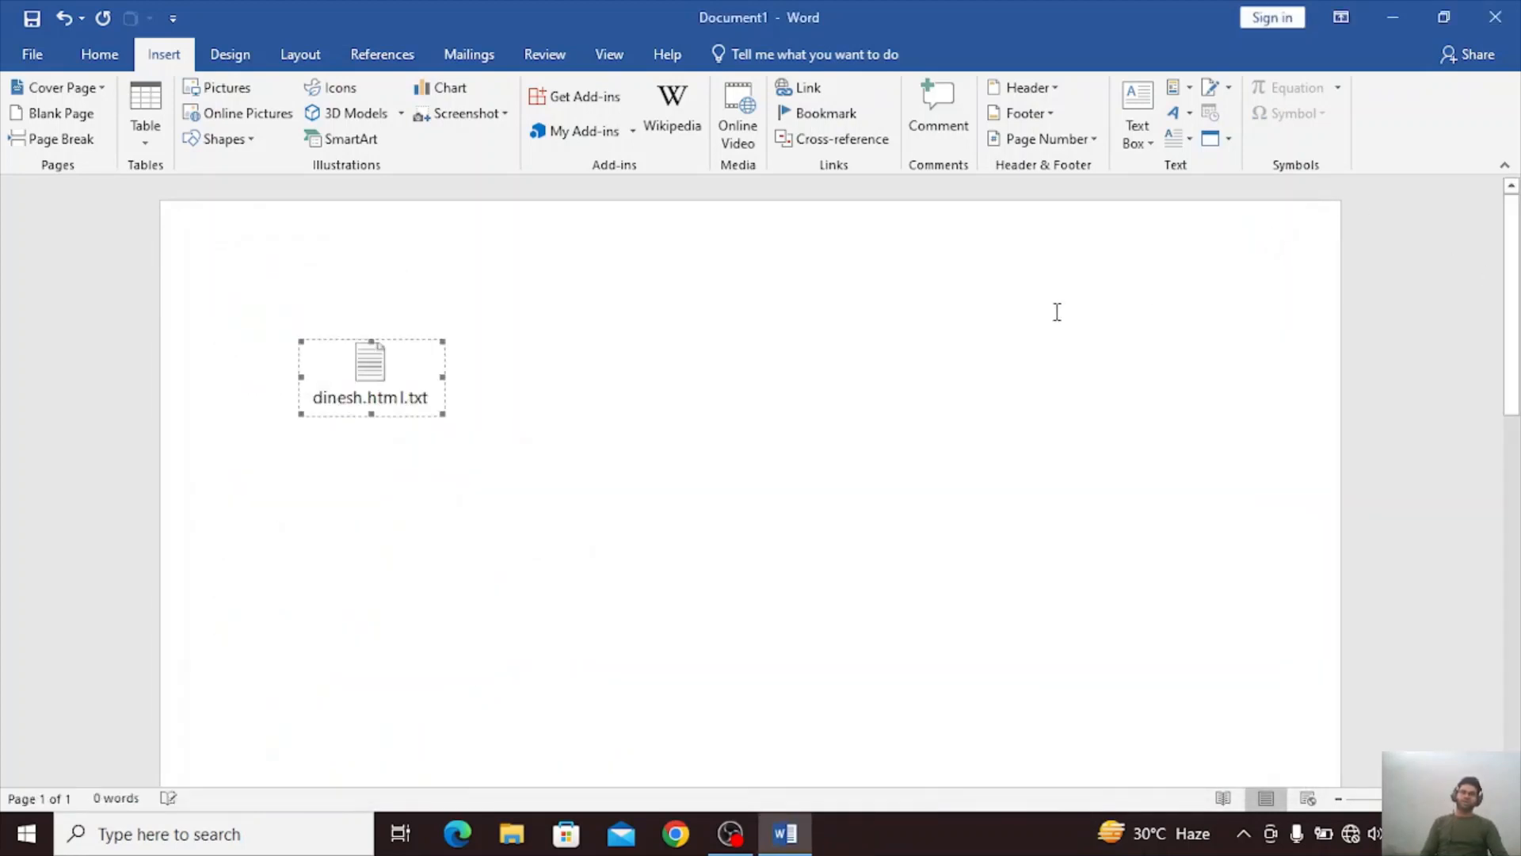
left_click(622, 397)
key("Return")
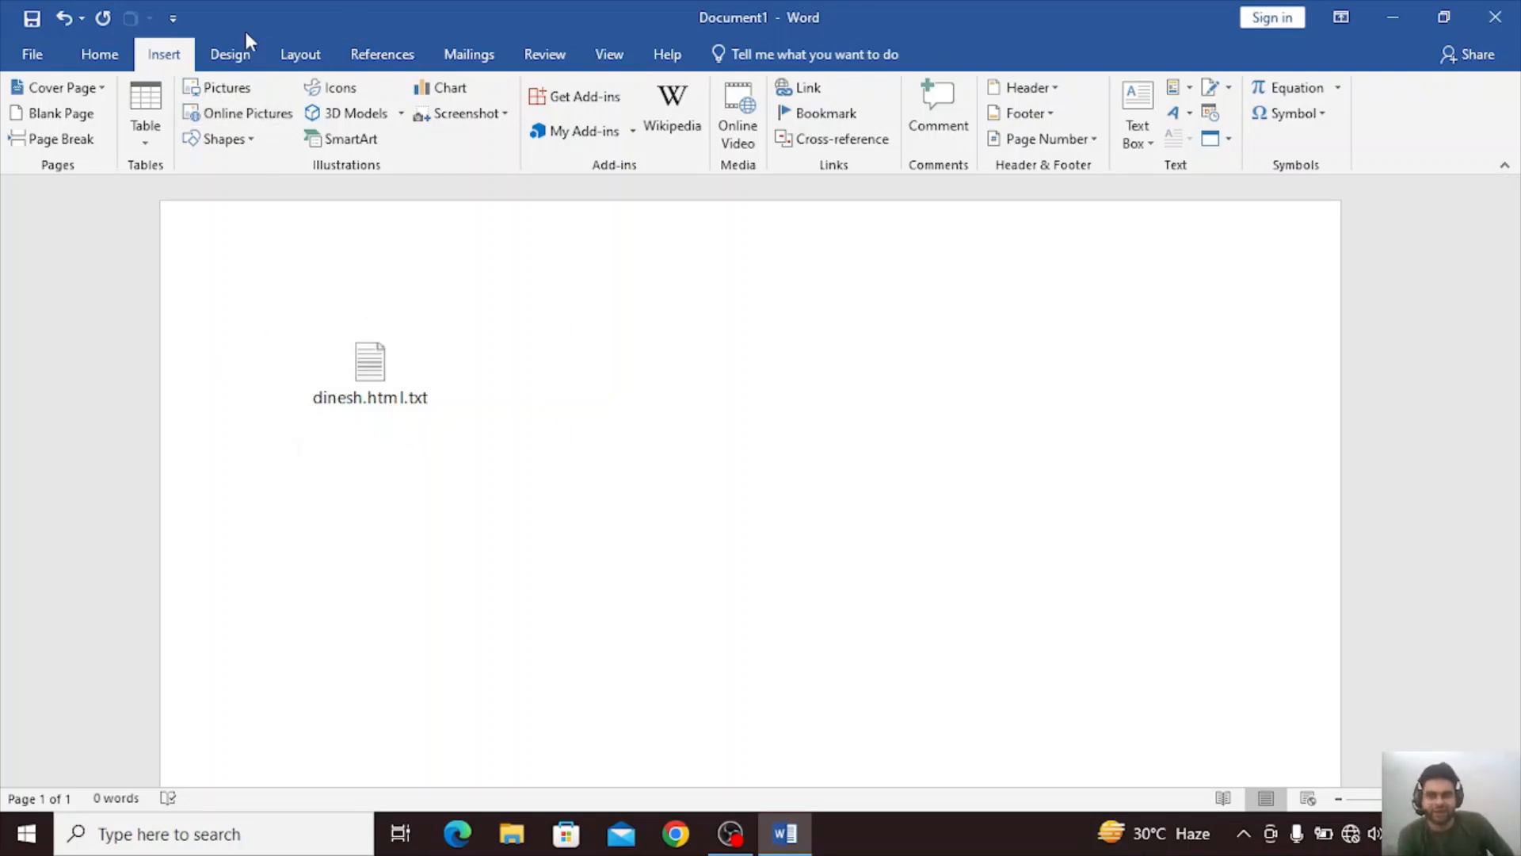
left_click(1228, 139)
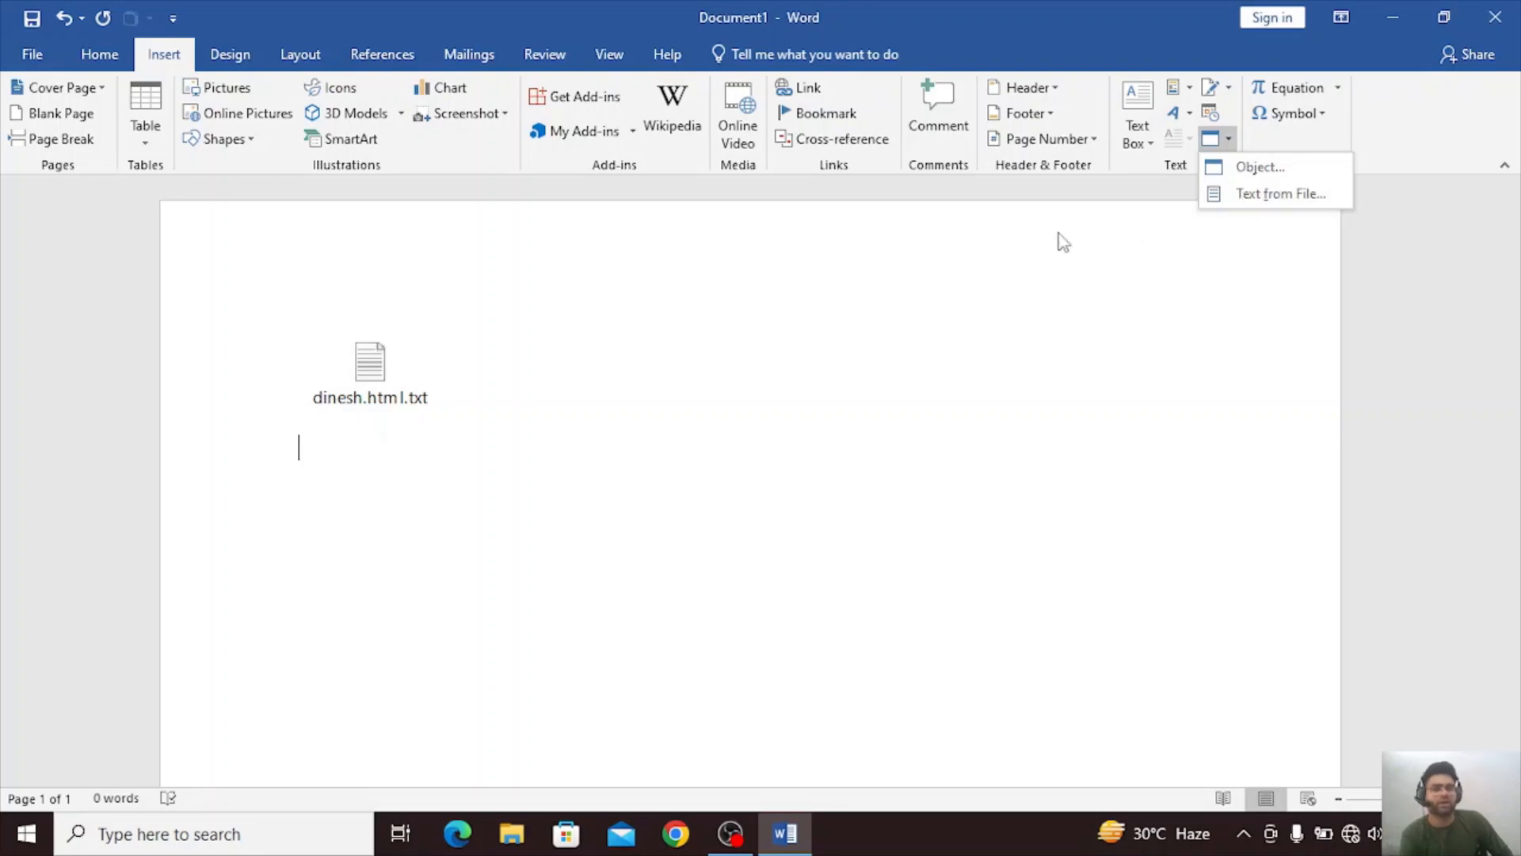
left_click(444, 379)
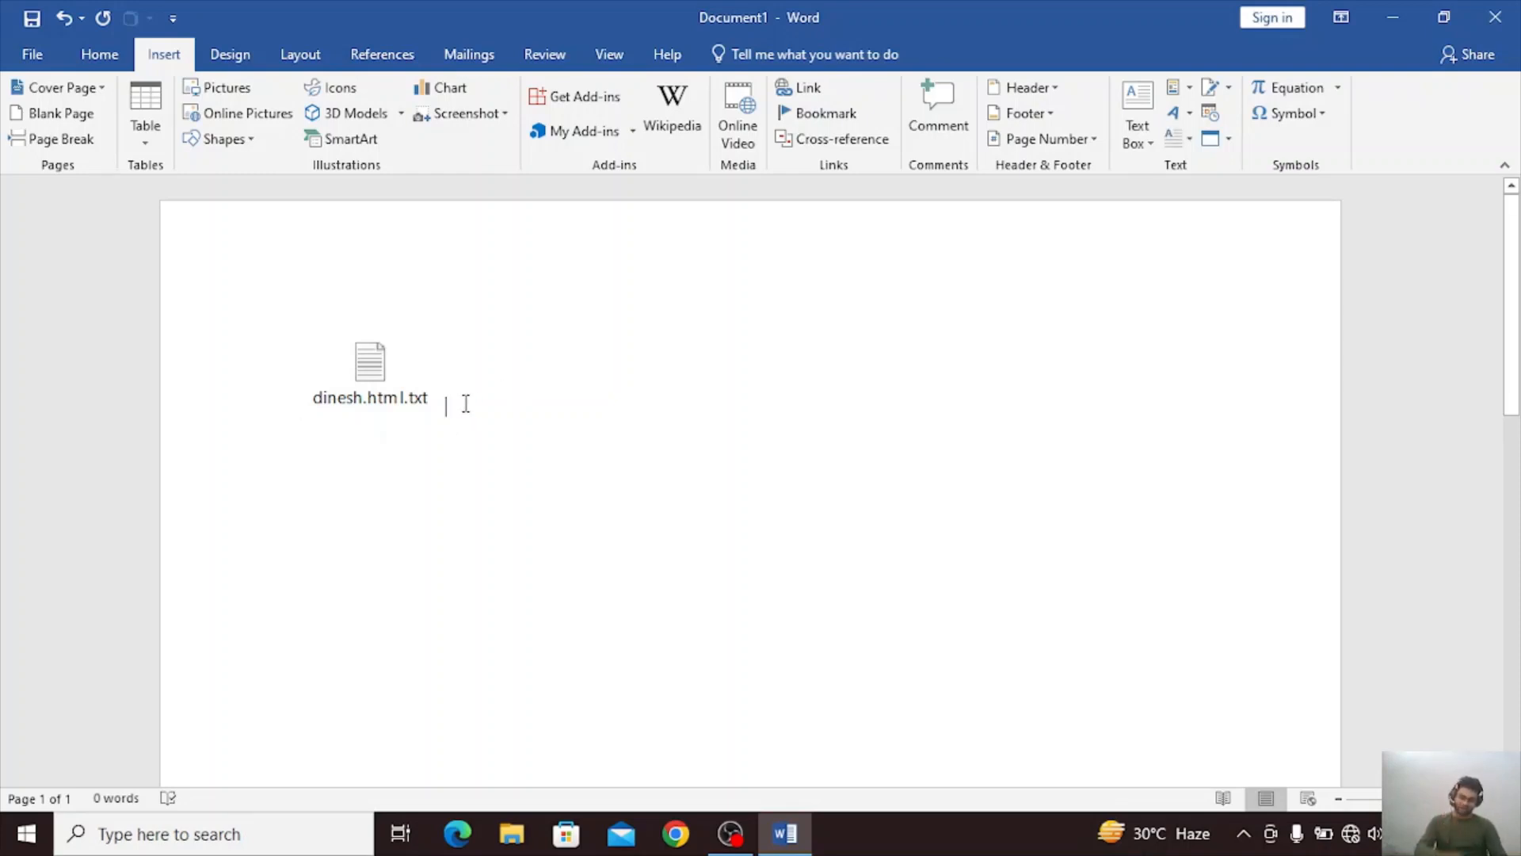
key("Return")
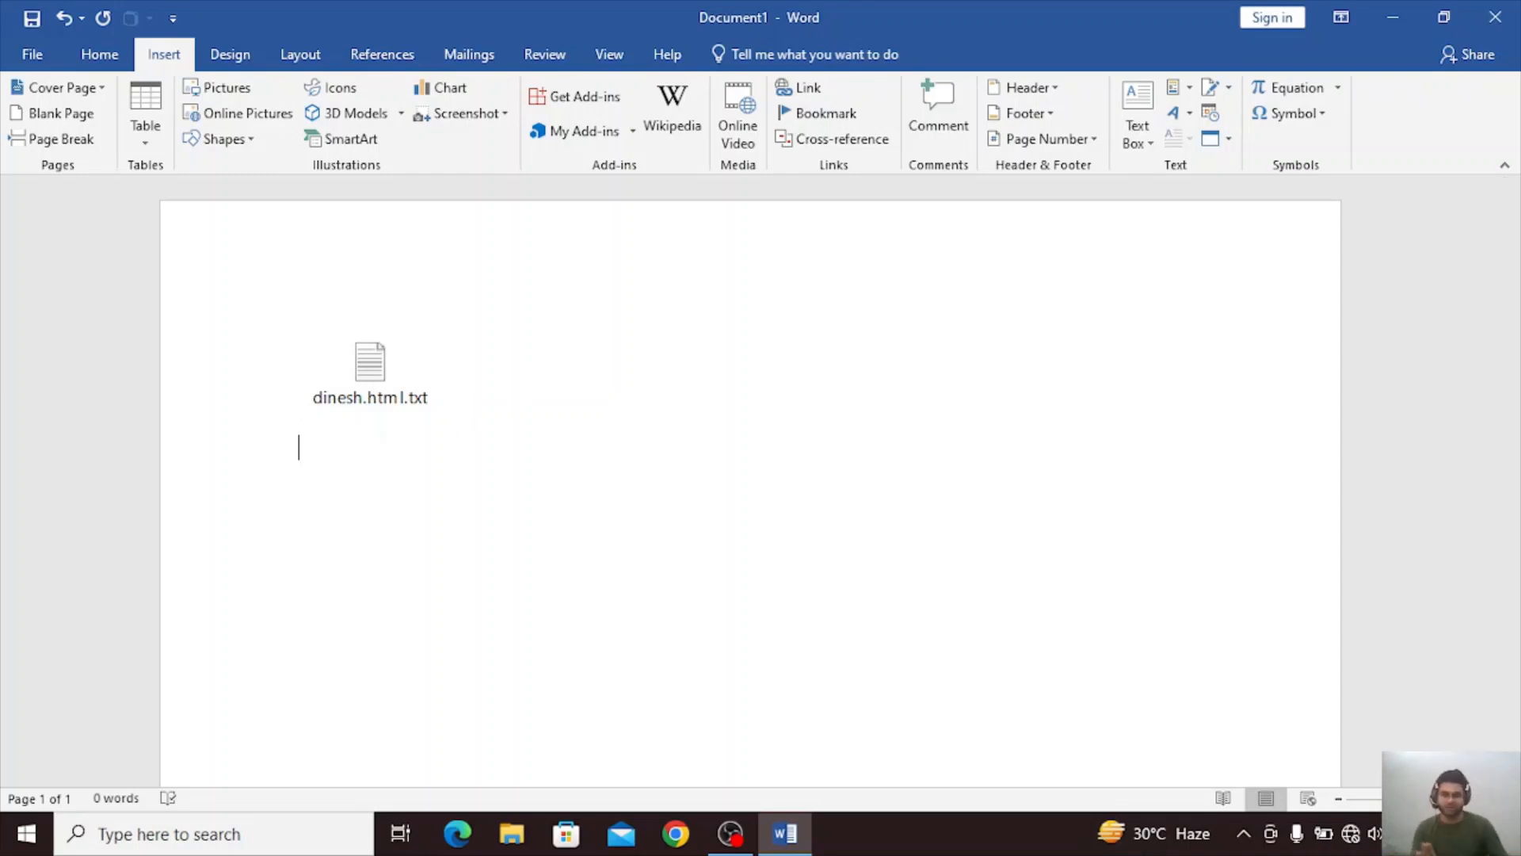
Insert the text of the Dinesh001 PDF from Documents below the embedded file, accepting its conversion to editable text, and look through the inserted pages.
left_click(1213, 134)
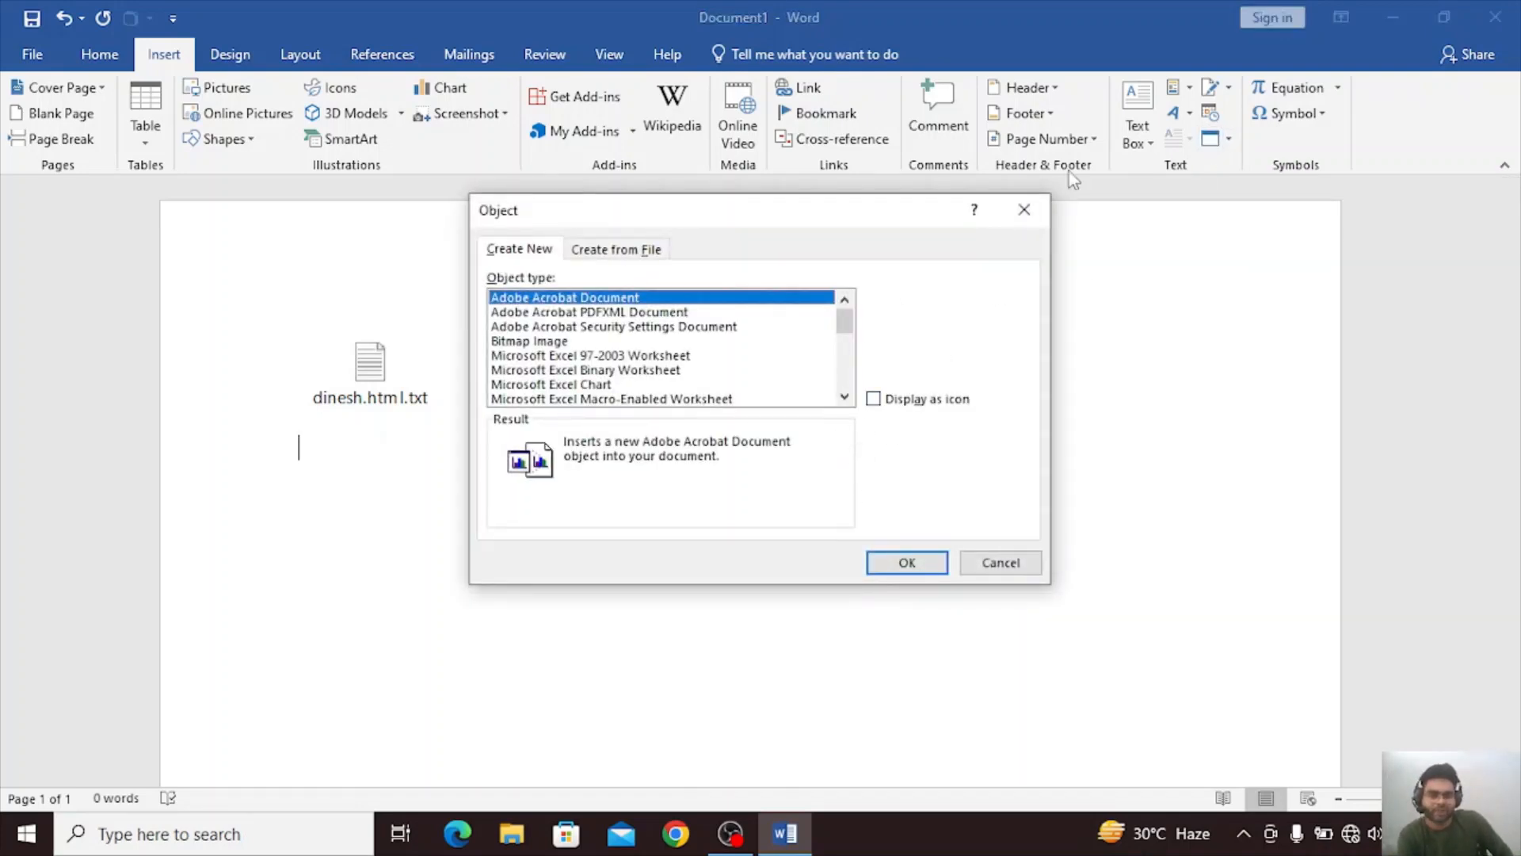
left_click(1024, 209)
left_click(1229, 139)
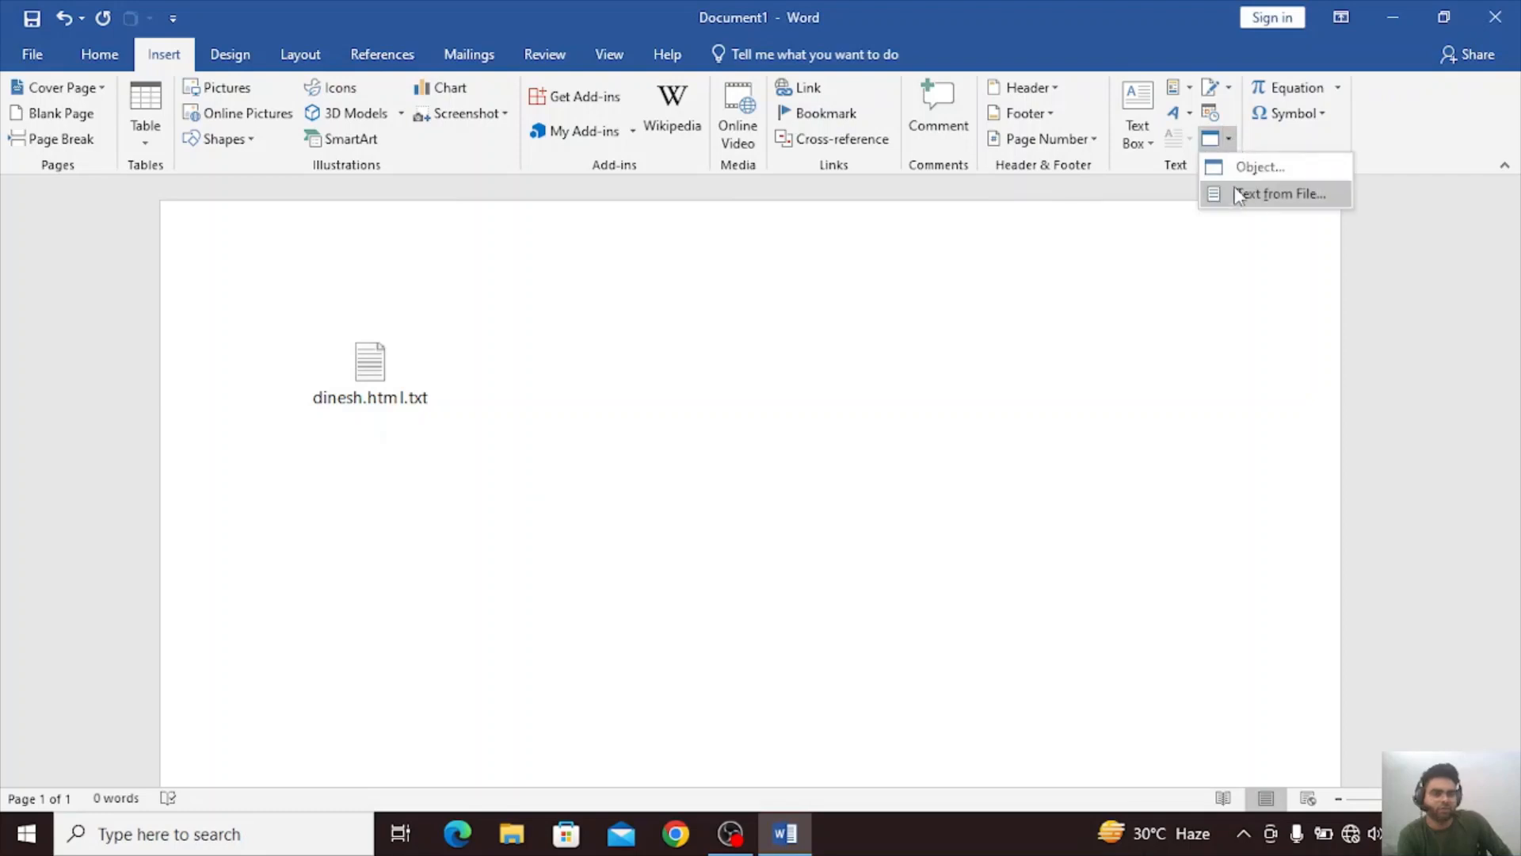
left_click(1278, 194)
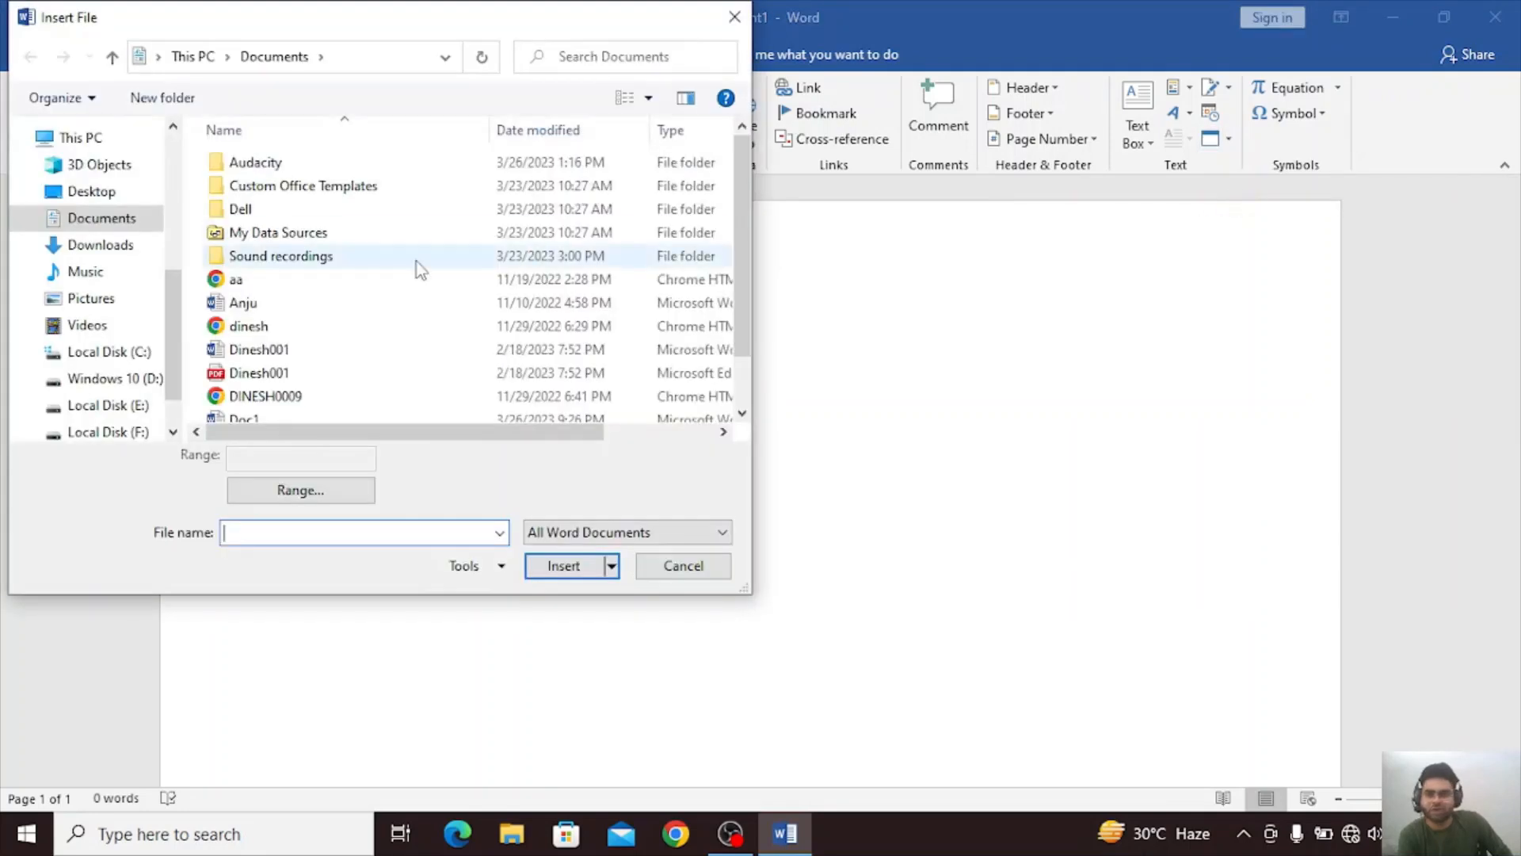
scroll(356, 354, "down", 1)
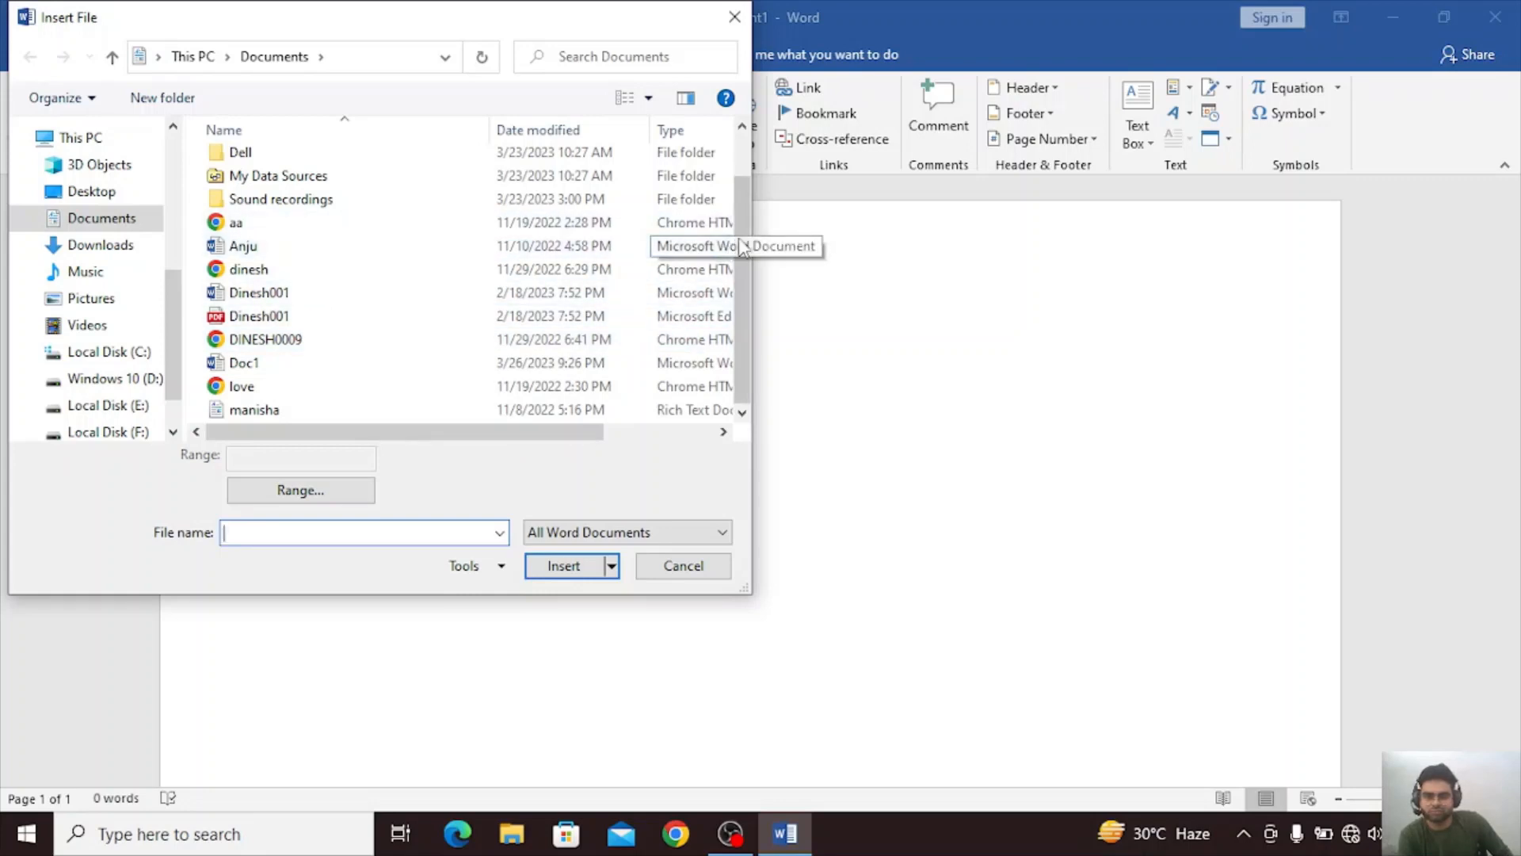
mouse_move(741, 229)
left_mouse_down()
mouse_move(767, 197)
mouse_move(767, 238)
left_mouse_up()
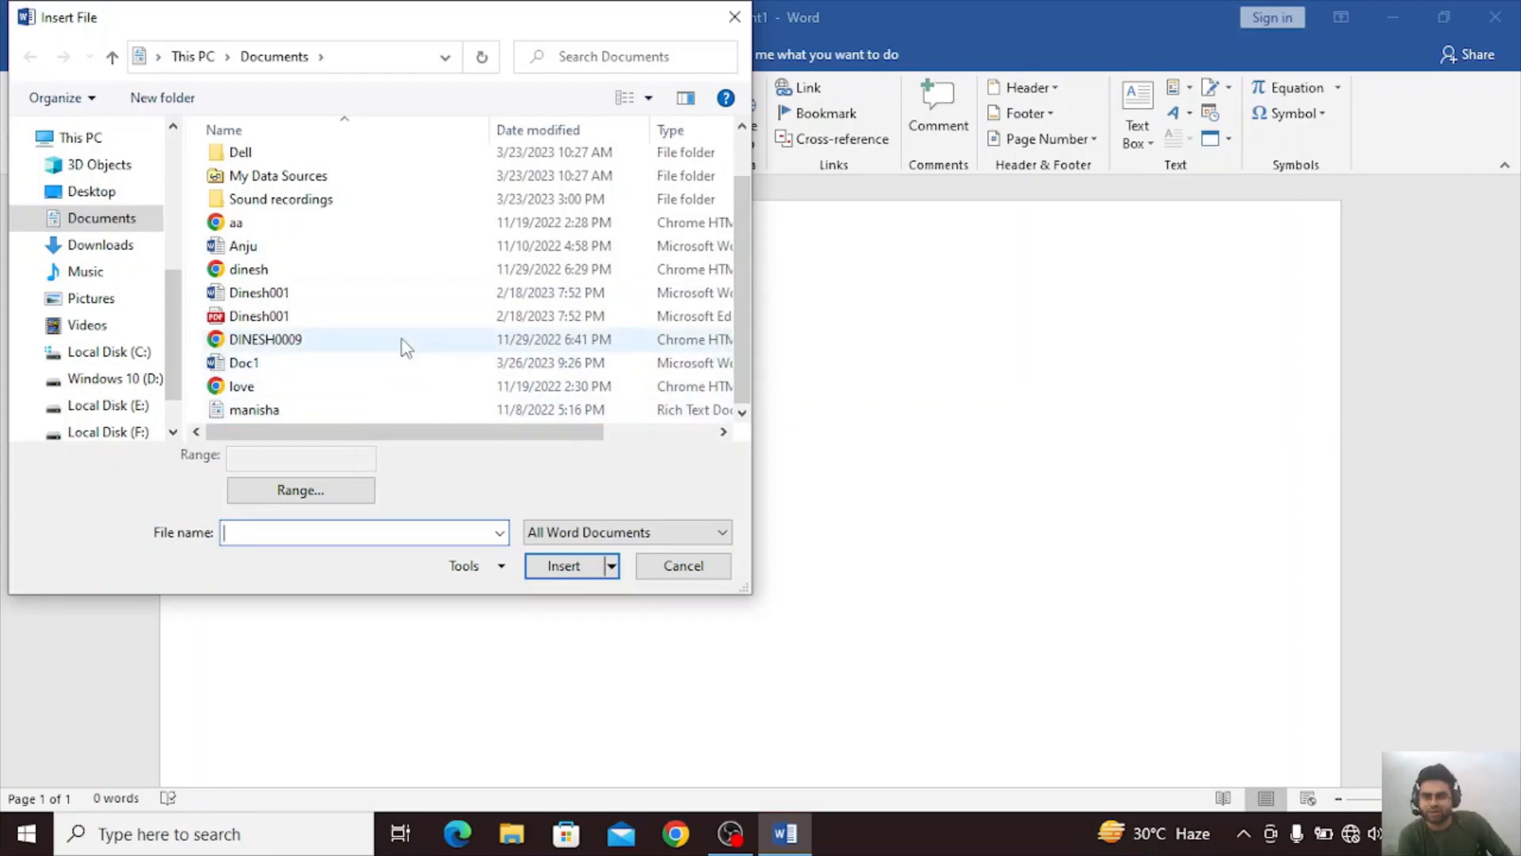
left_click(412, 324)
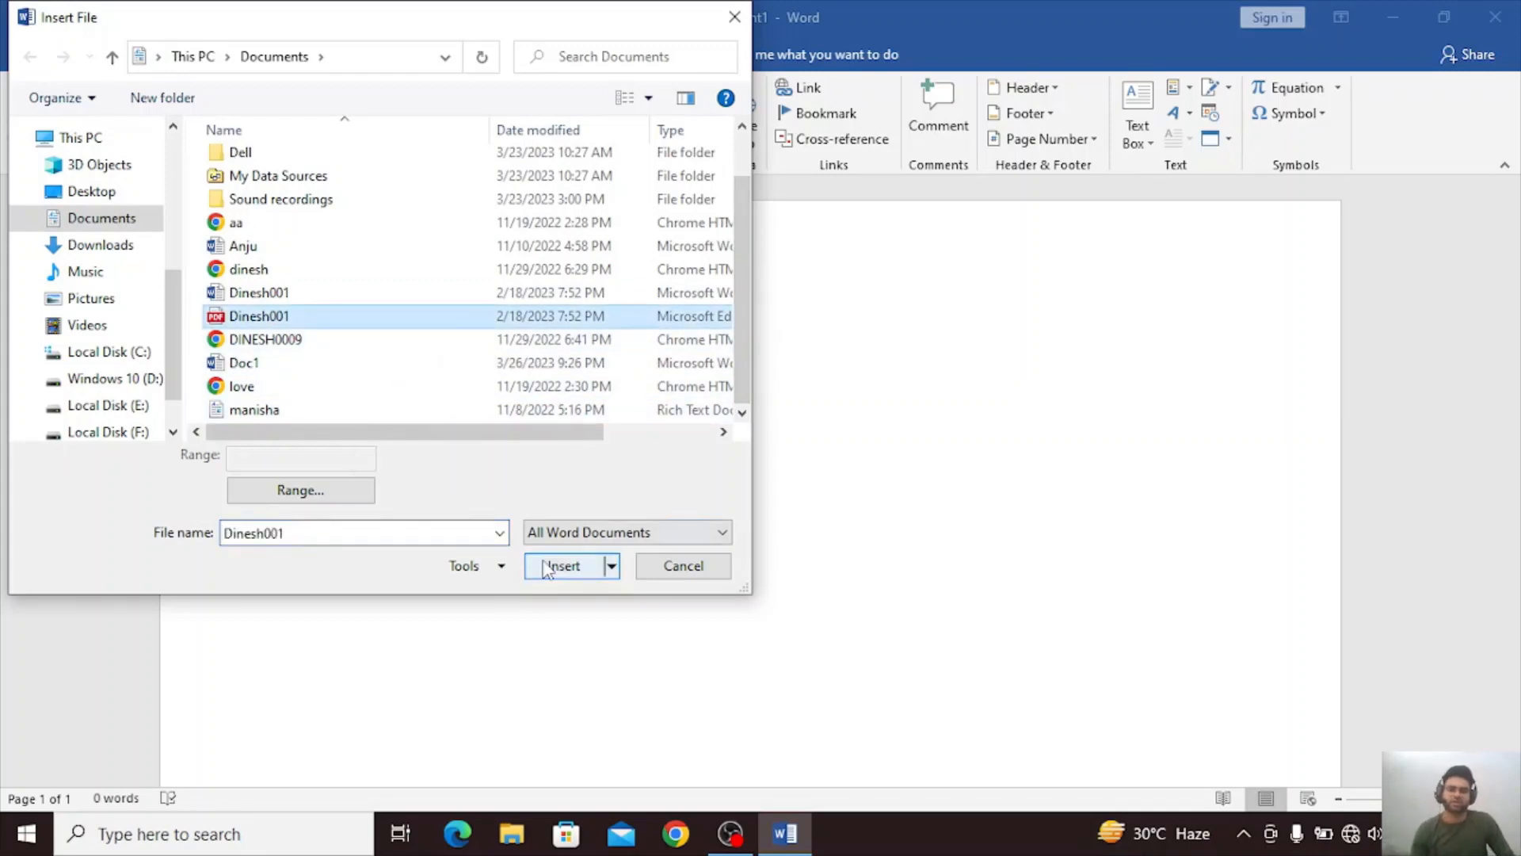
left_click(555, 565)
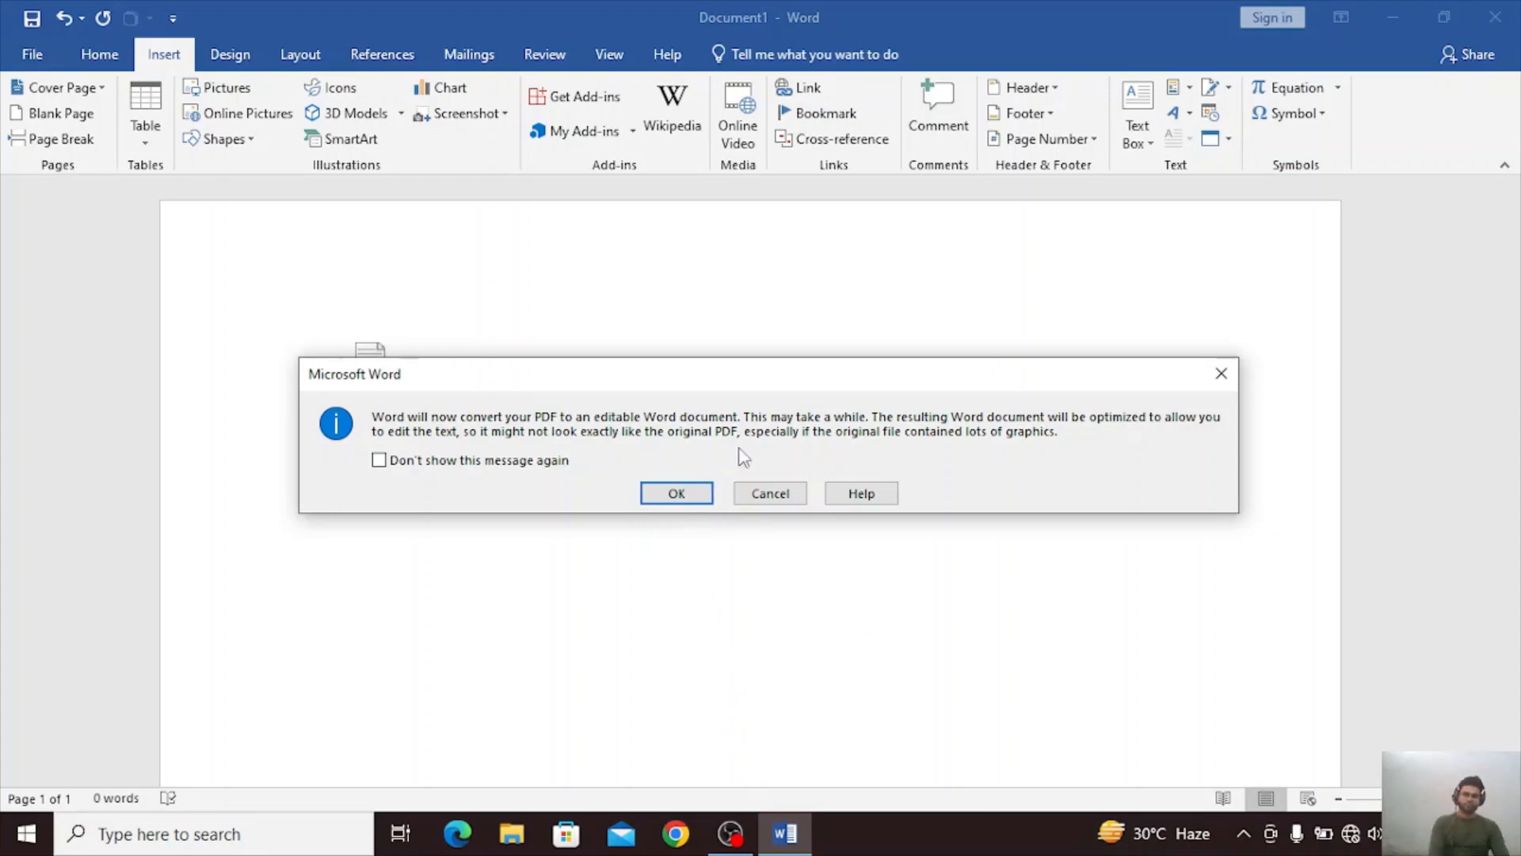
left_click(671, 491)
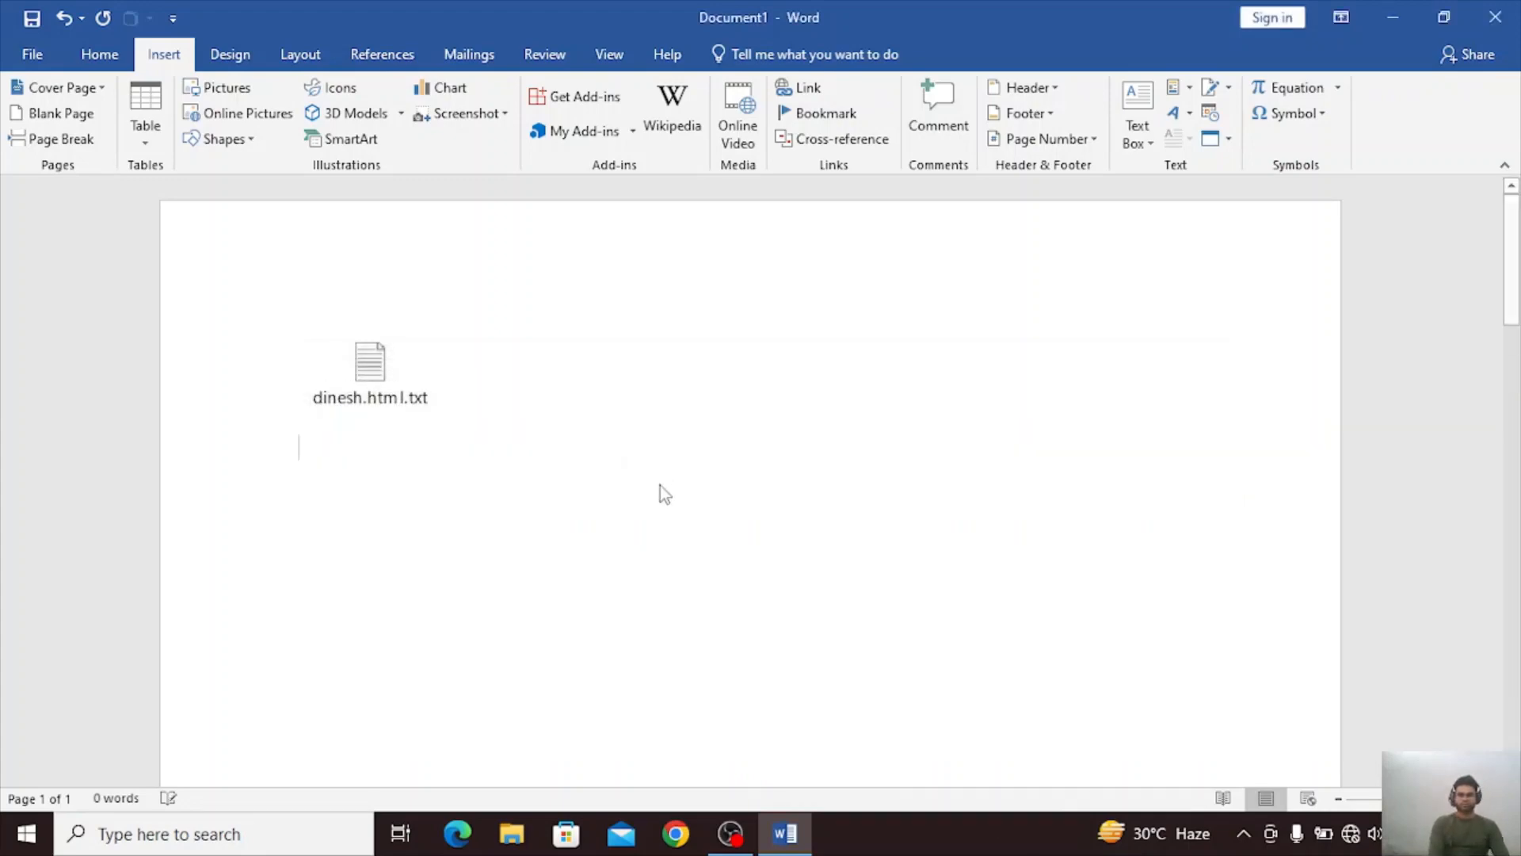
scroll(660, 489, "up", 8)
scroll(661, 489, "up", 15)
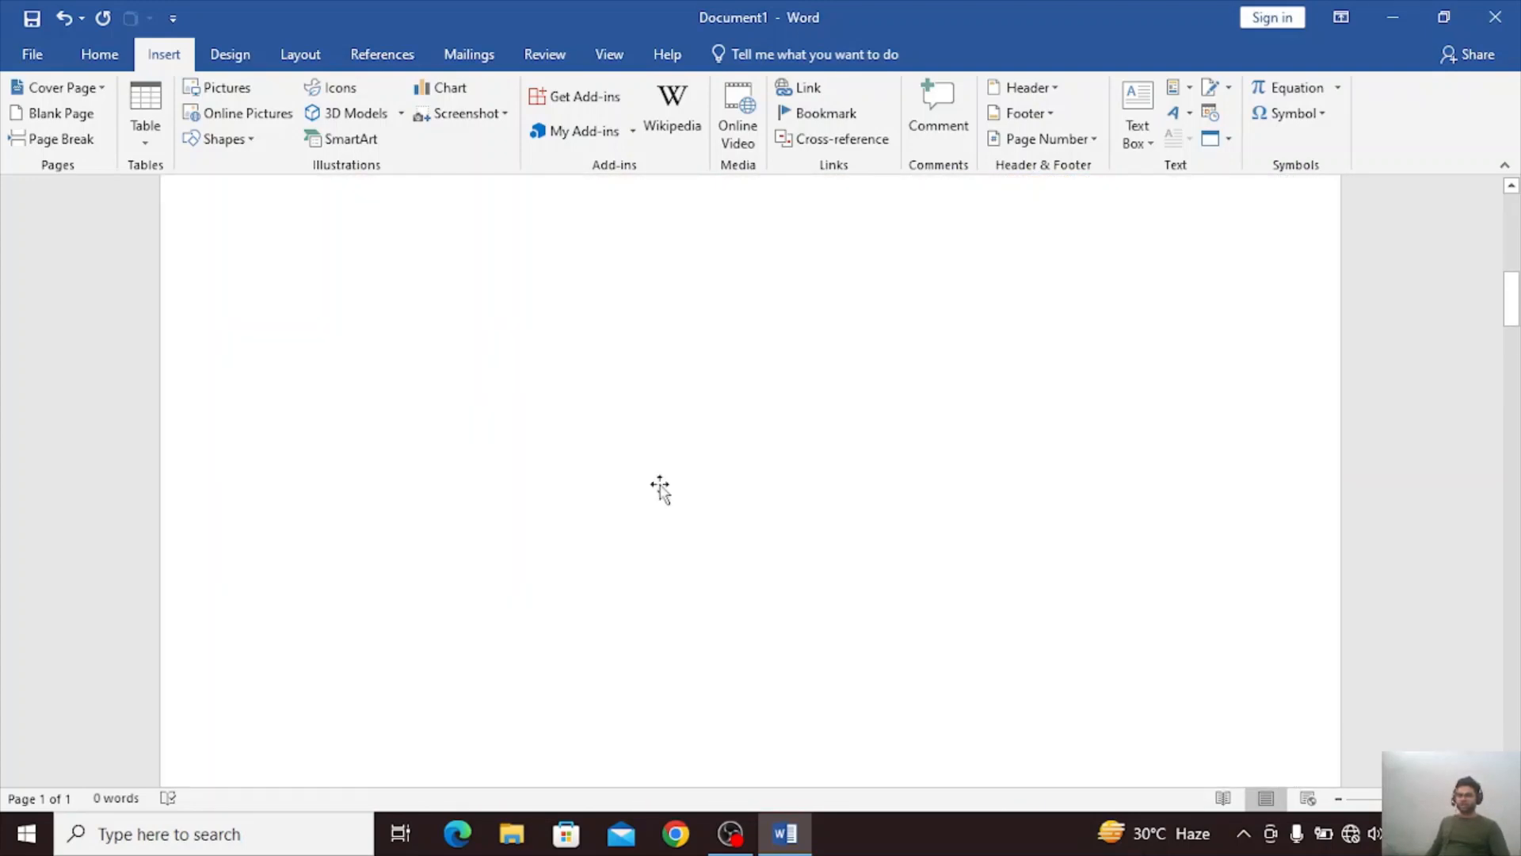
scroll(660, 489, "down", 12)
scroll(660, 488, "down", 10)
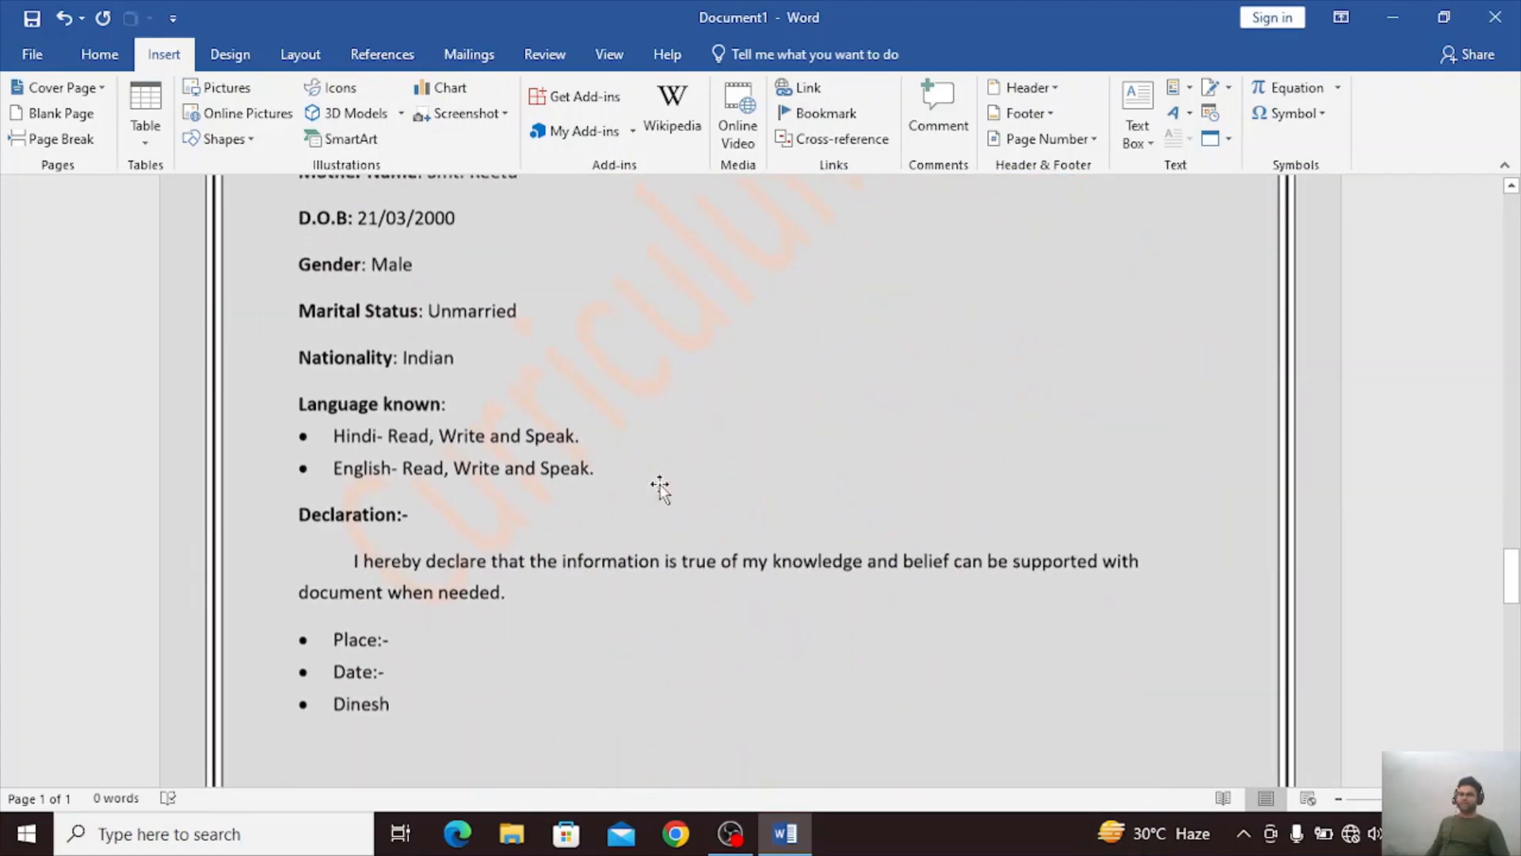
Insert the built-in Pythagorean Theorem equation on the blank page that follows the inserted PDF pages.
left_click(441, 262)
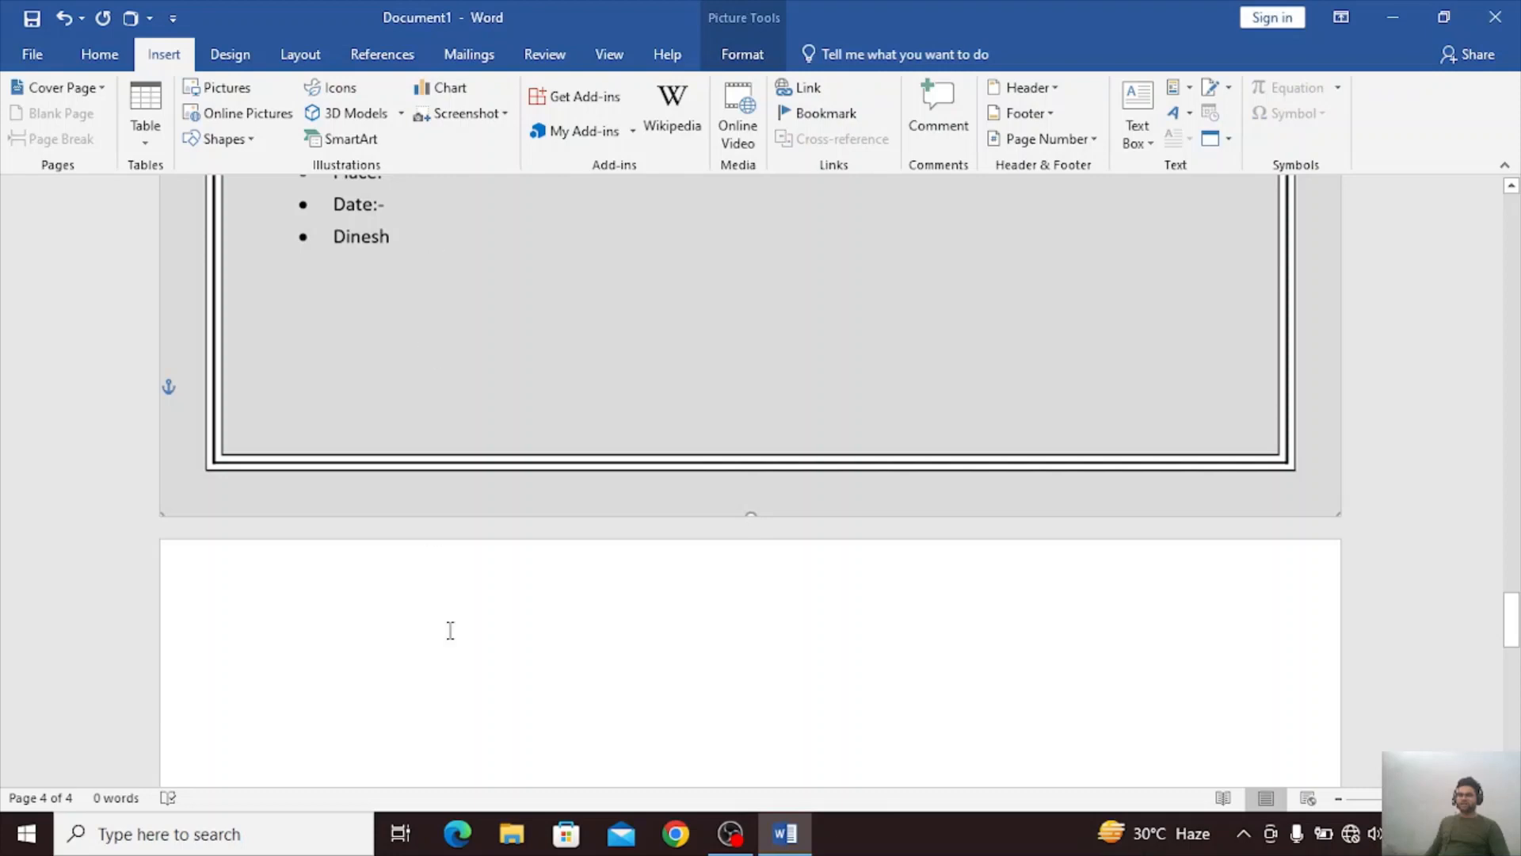
left_click(470, 671)
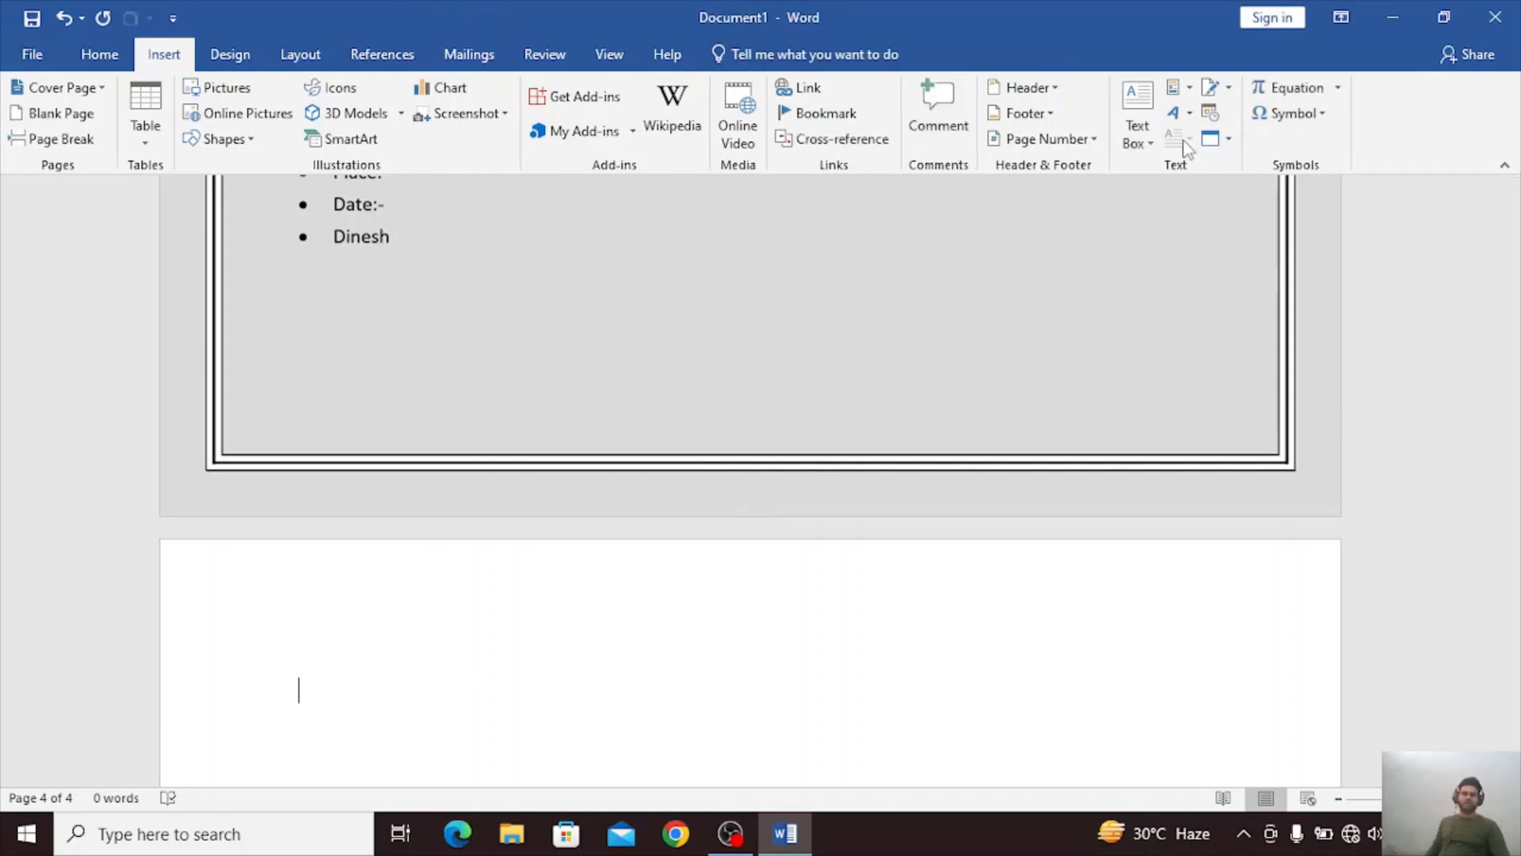
left_click(1231, 141)
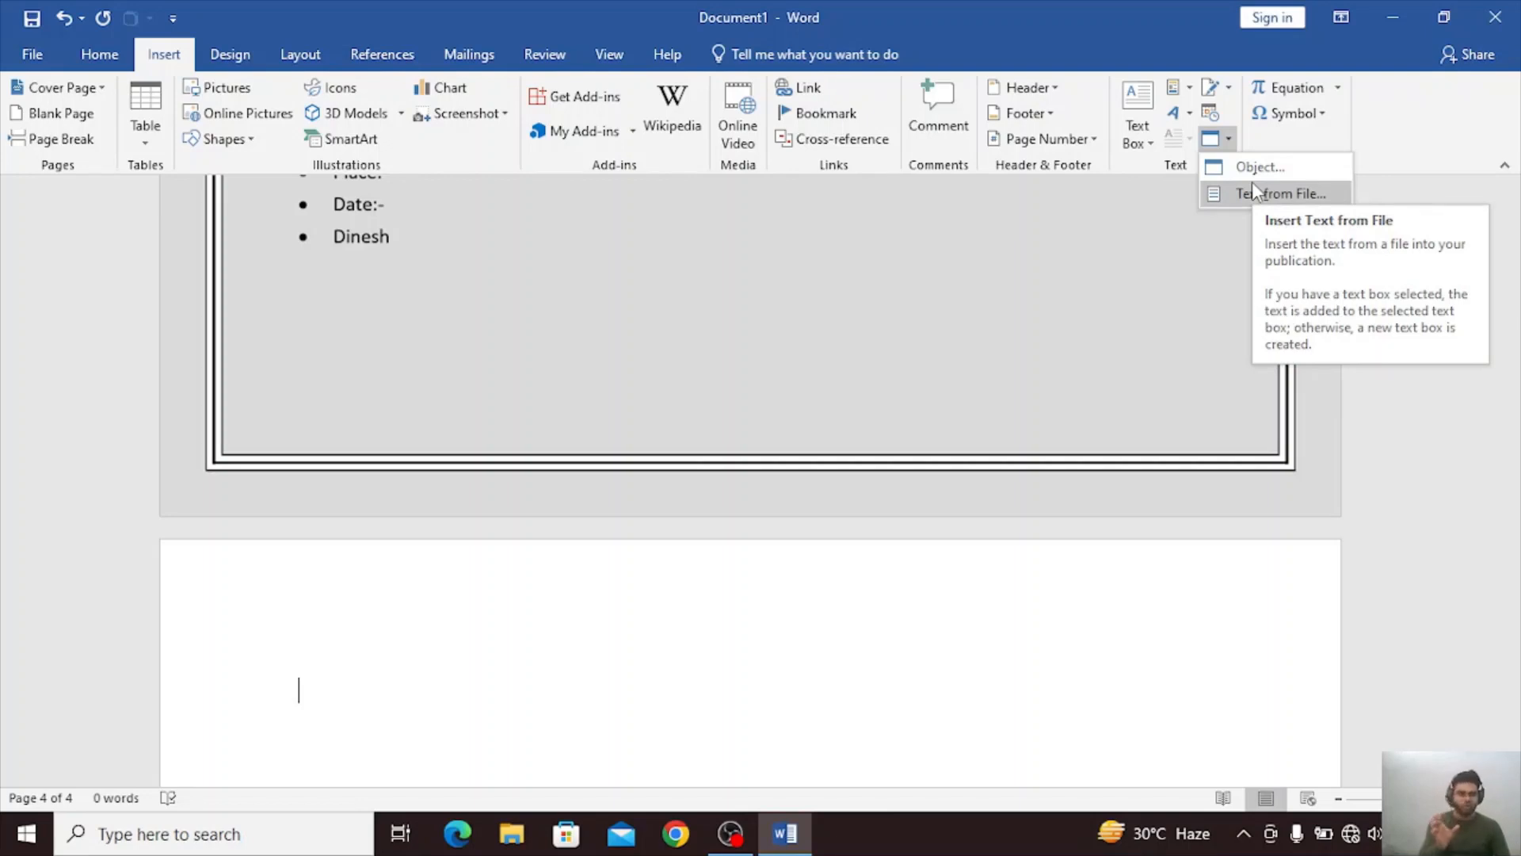
left_click(747, 660)
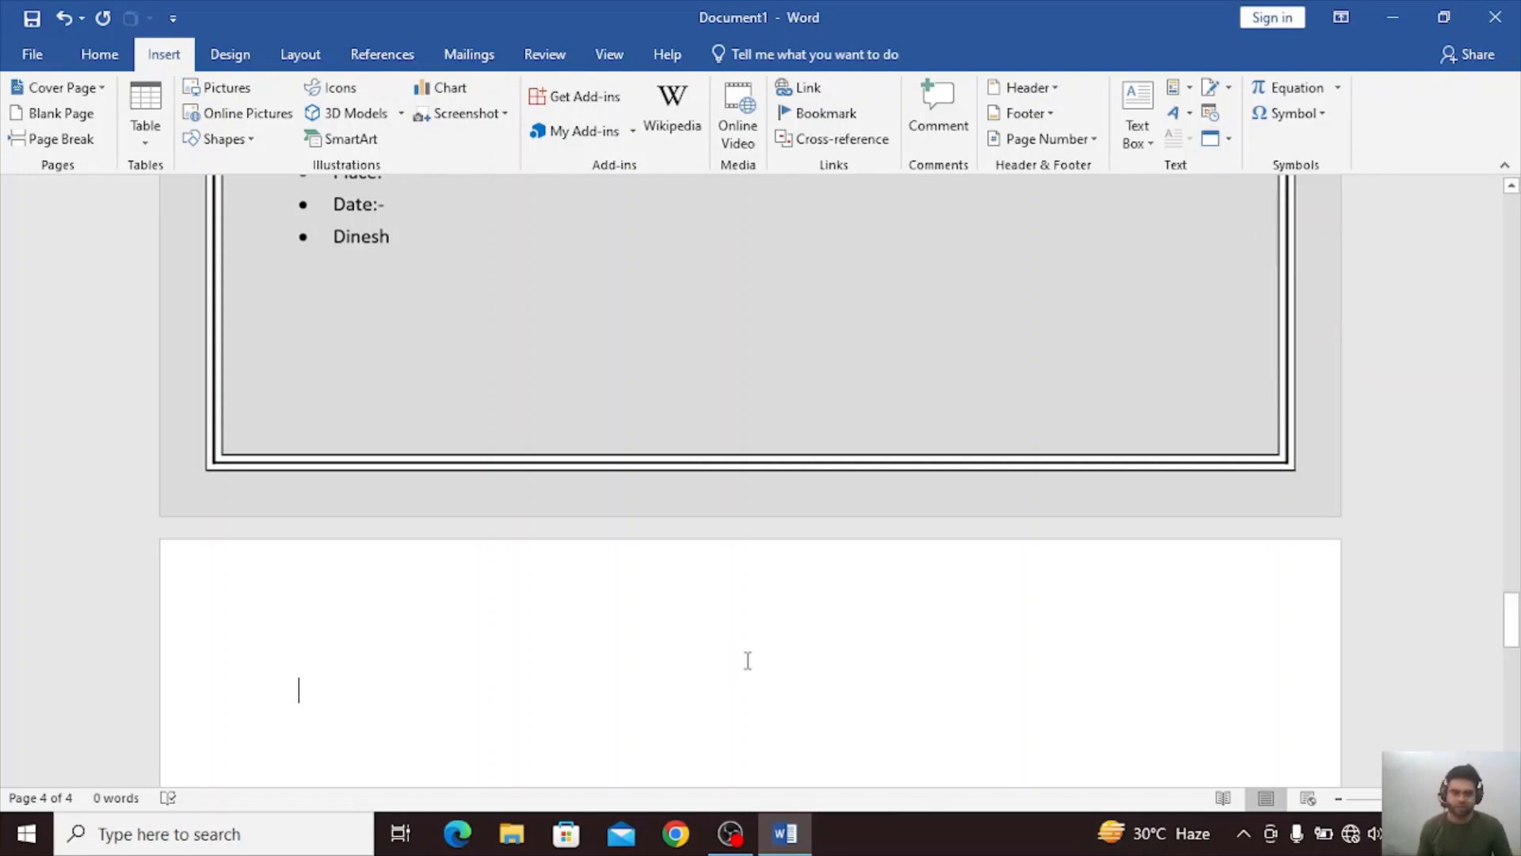
left_click(1340, 86)
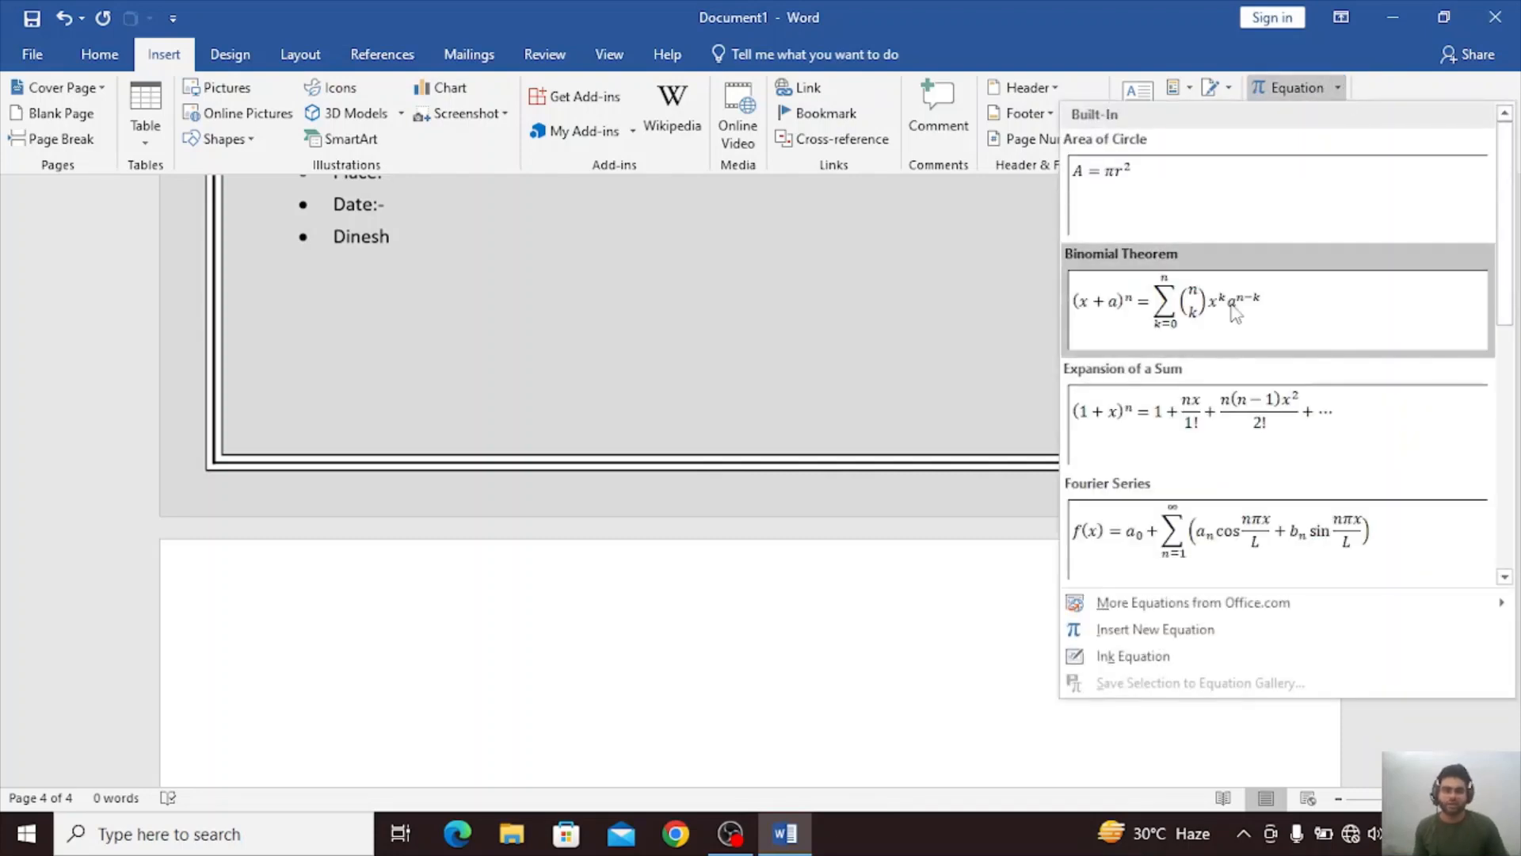
scroll(1231, 436, "down", 5)
scroll(1233, 436, "up", 3)
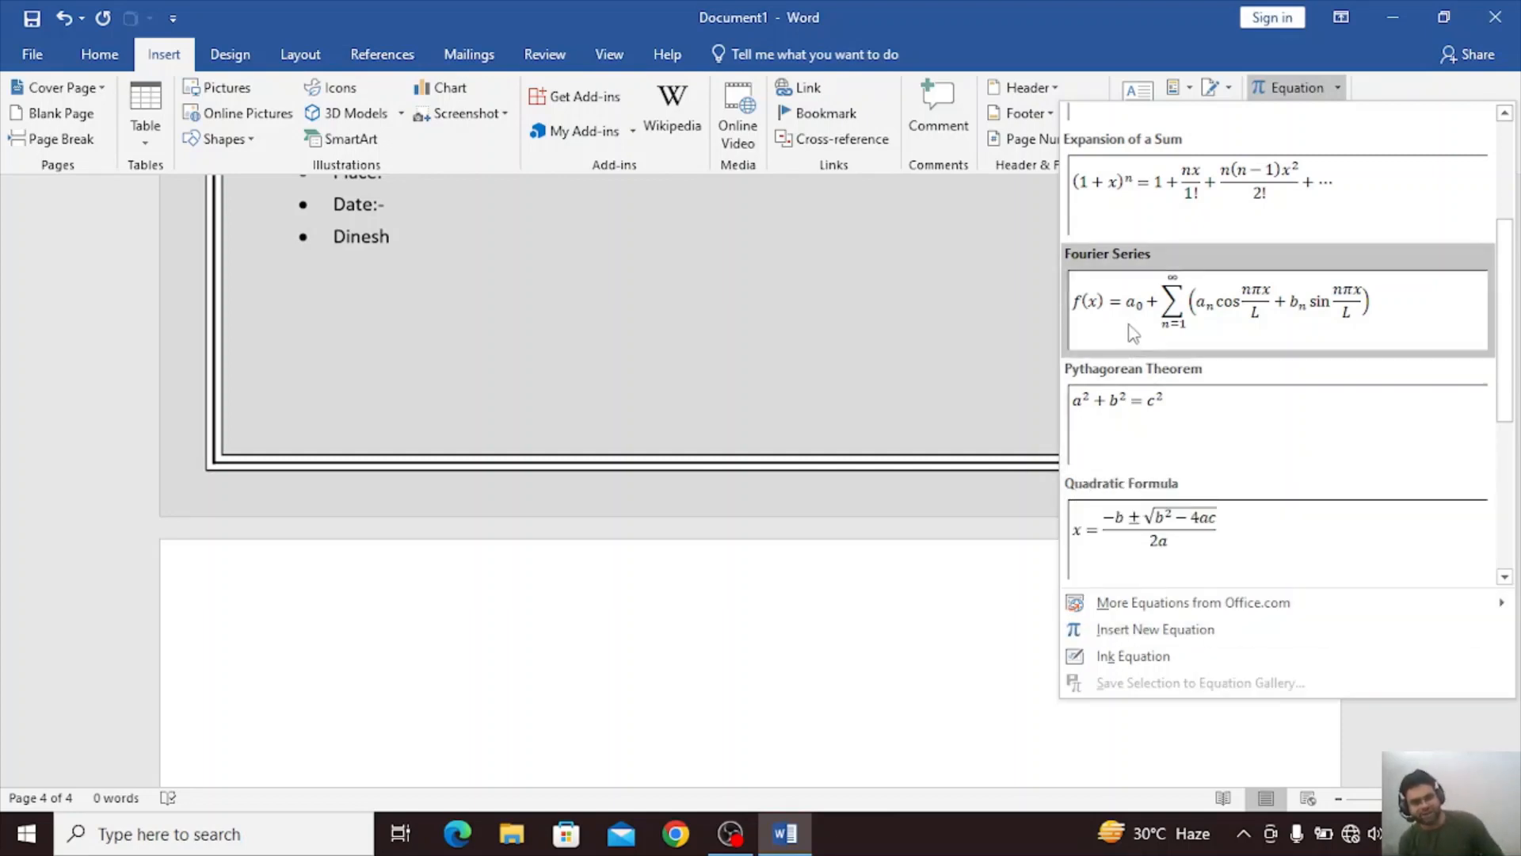
scroll(1188, 523, "down", 3)
scroll(1196, 441, "up", 3)
left_click(1195, 433)
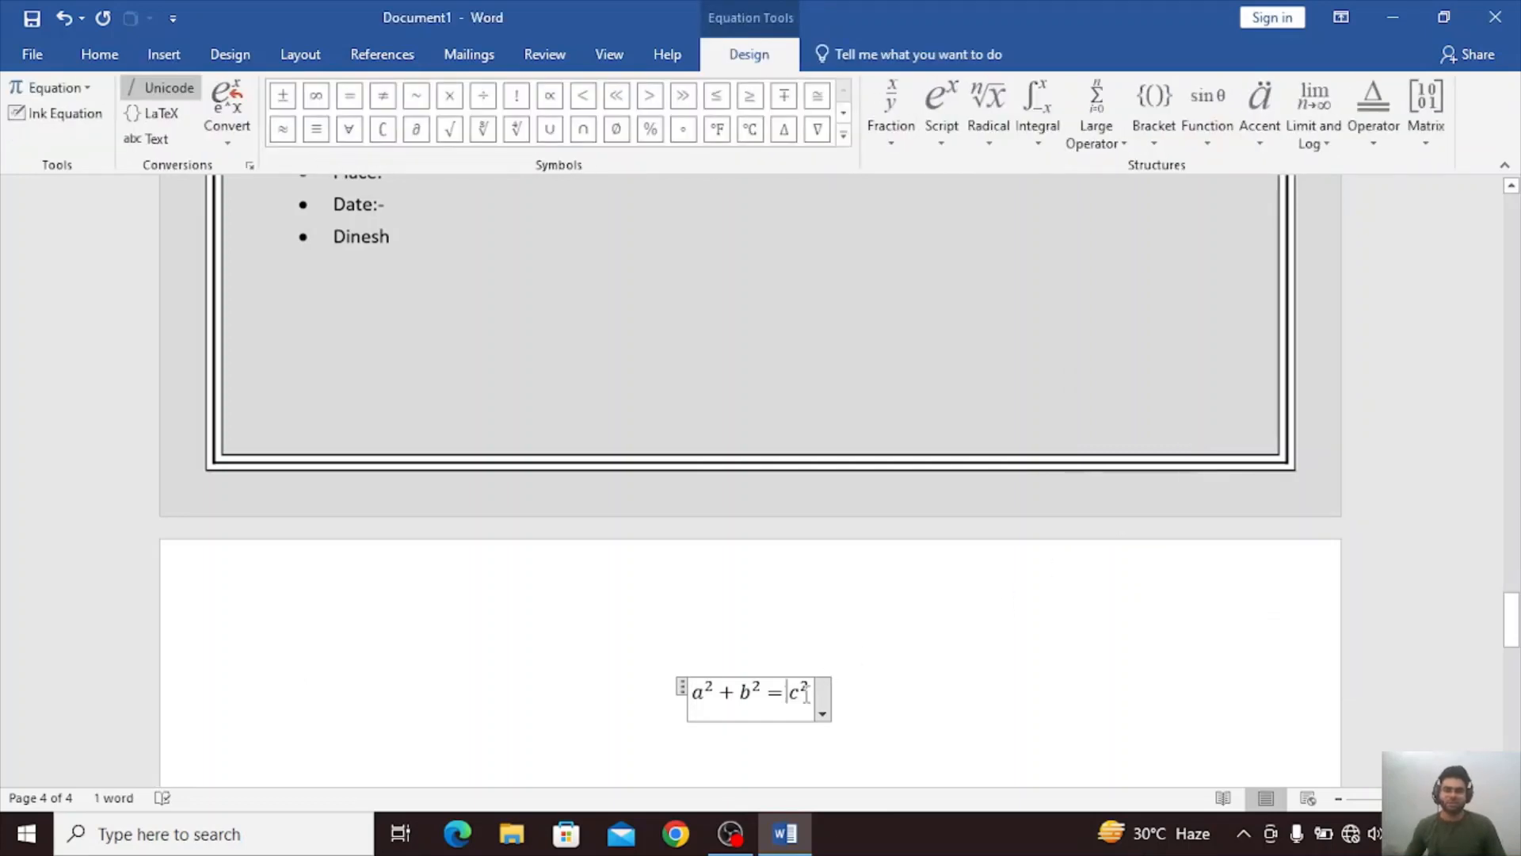
Add the letters TRTT after the c in the Pythagorean equation and leave the equation.
type("TRTTR")
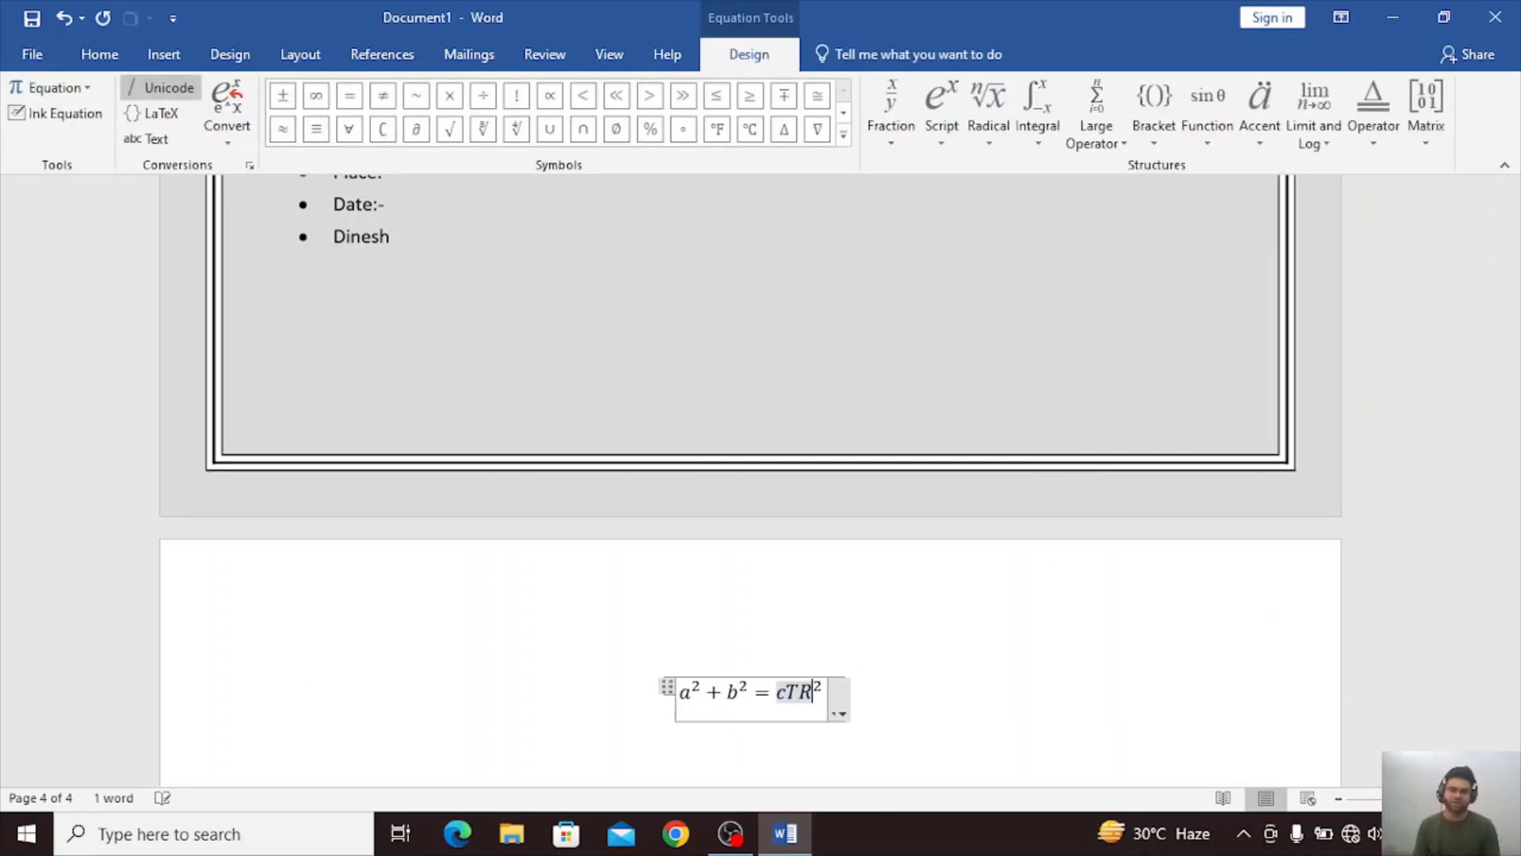
key("BackSpace")
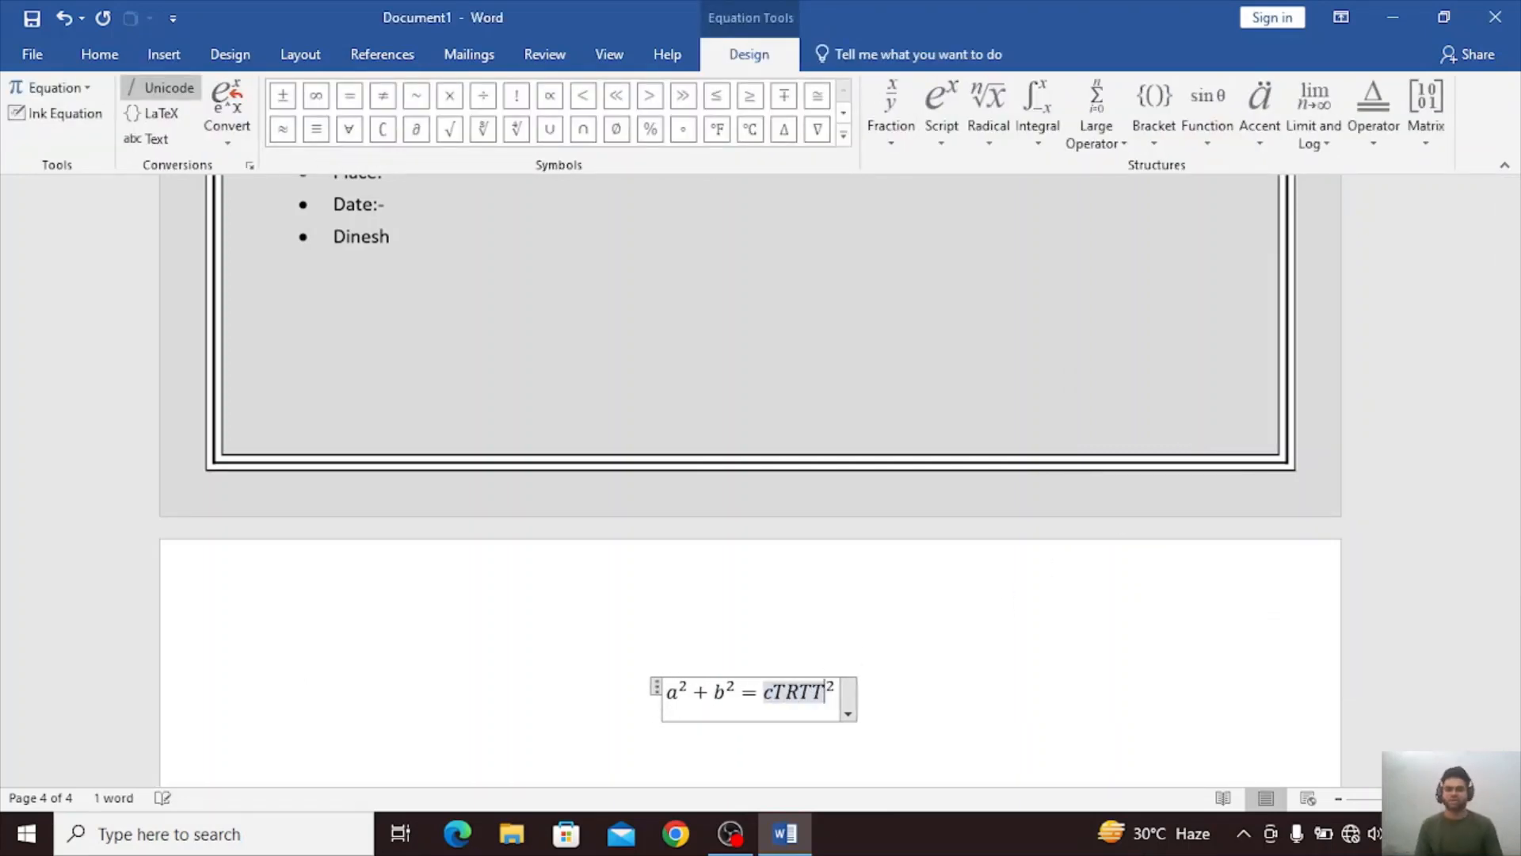
left_click(889, 690)
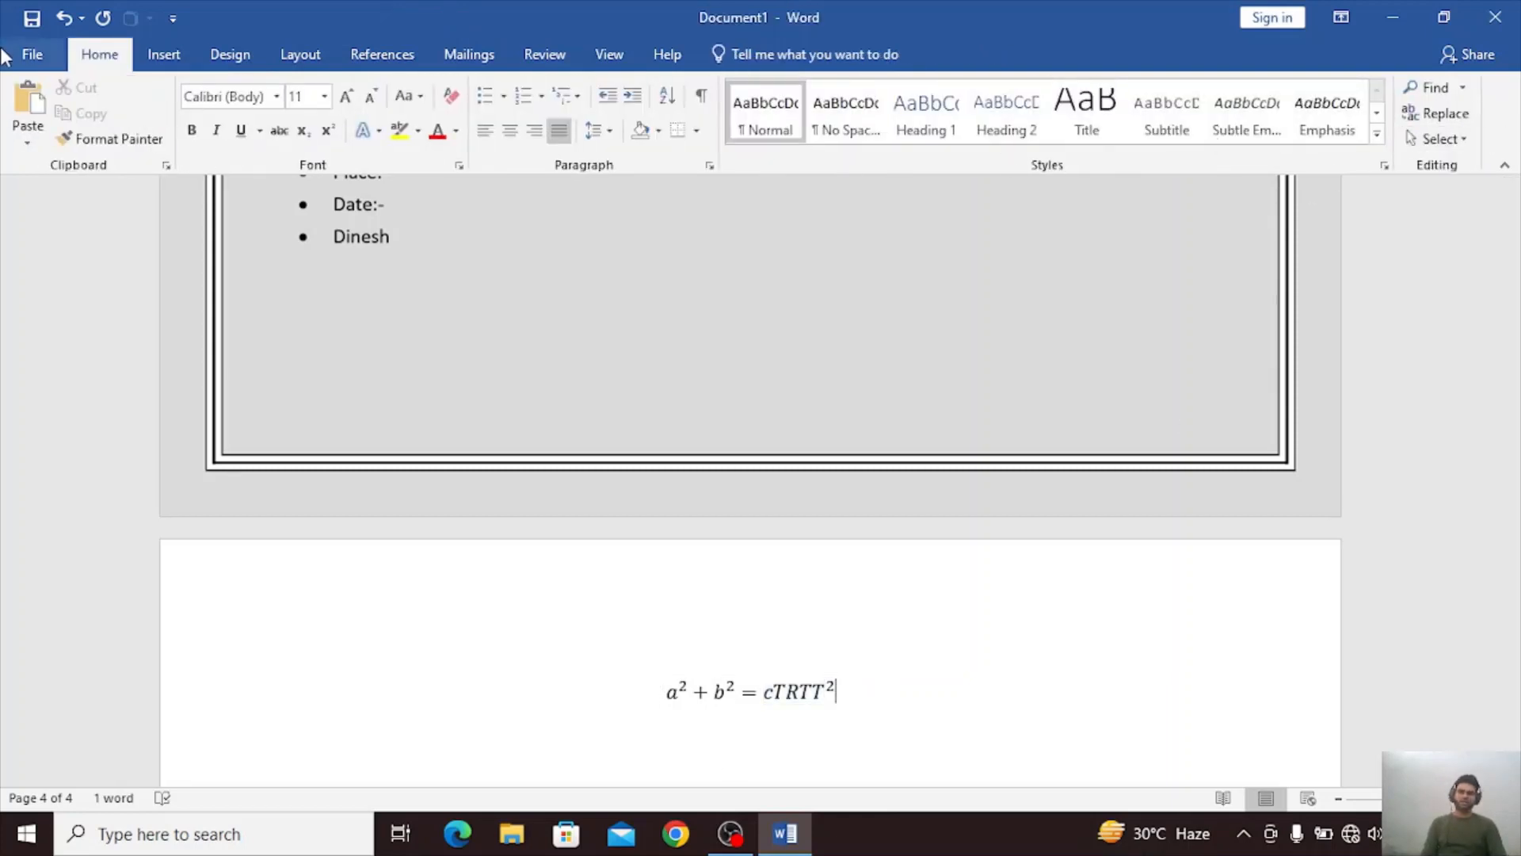
Try handwriting freehand strokes as an Ink Equation, and close the writing window without inserting them.
left_click(164, 54)
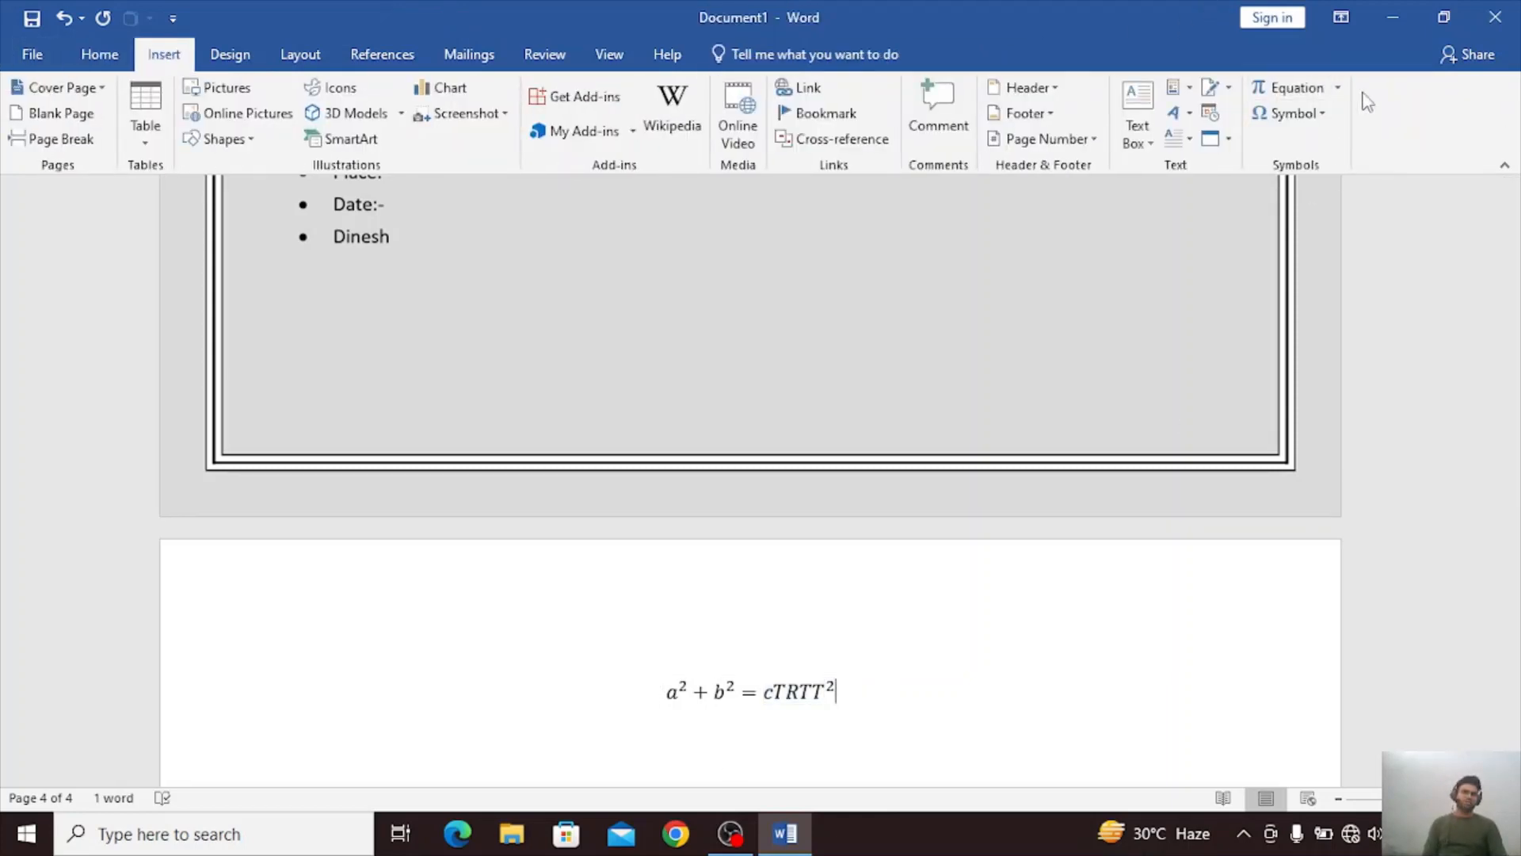
left_click(1337, 87)
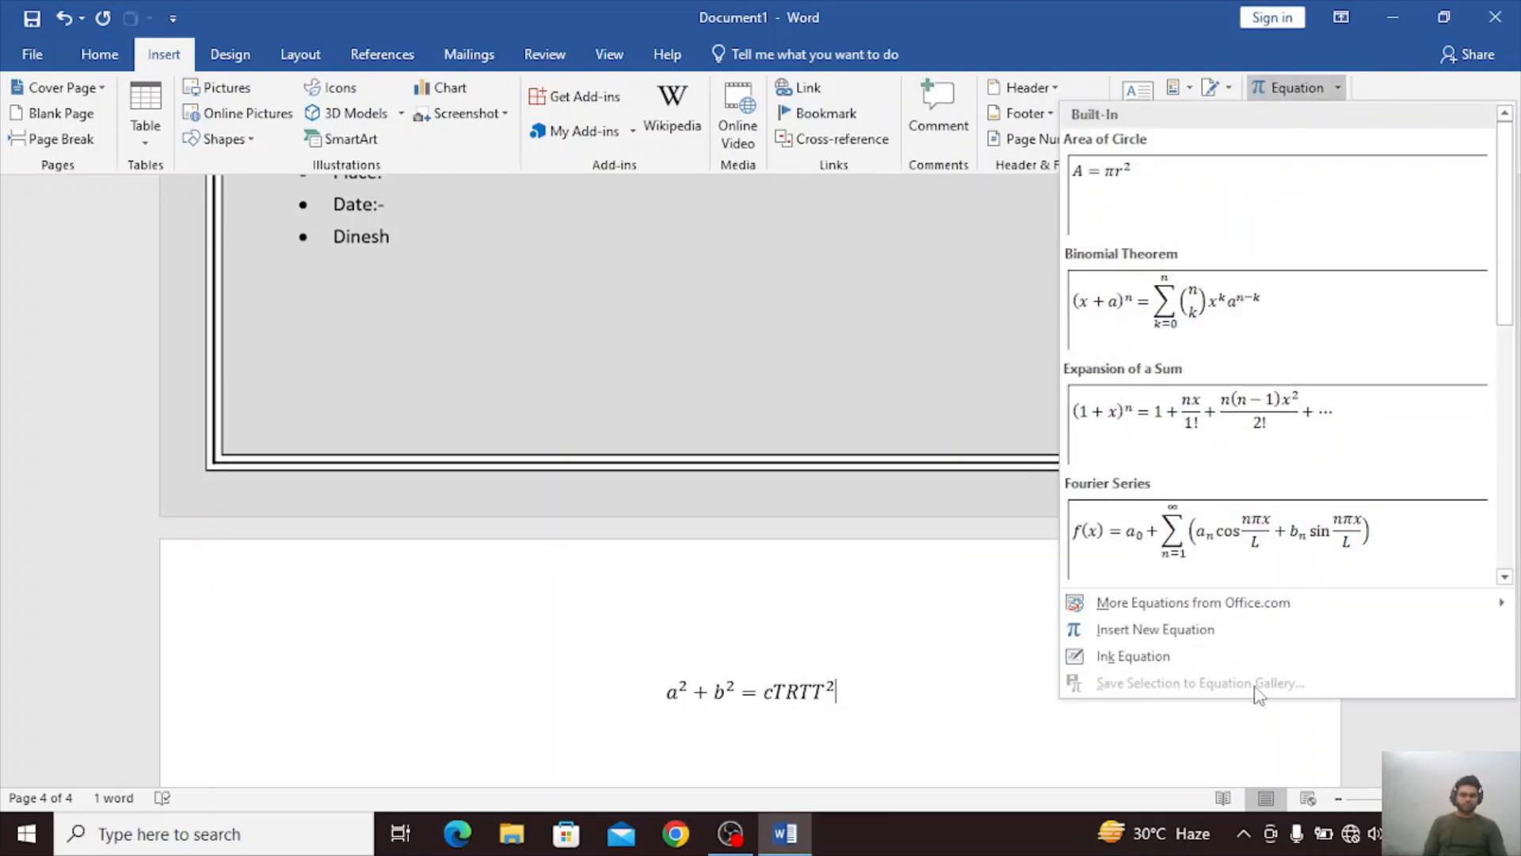
left_click(783, 702)
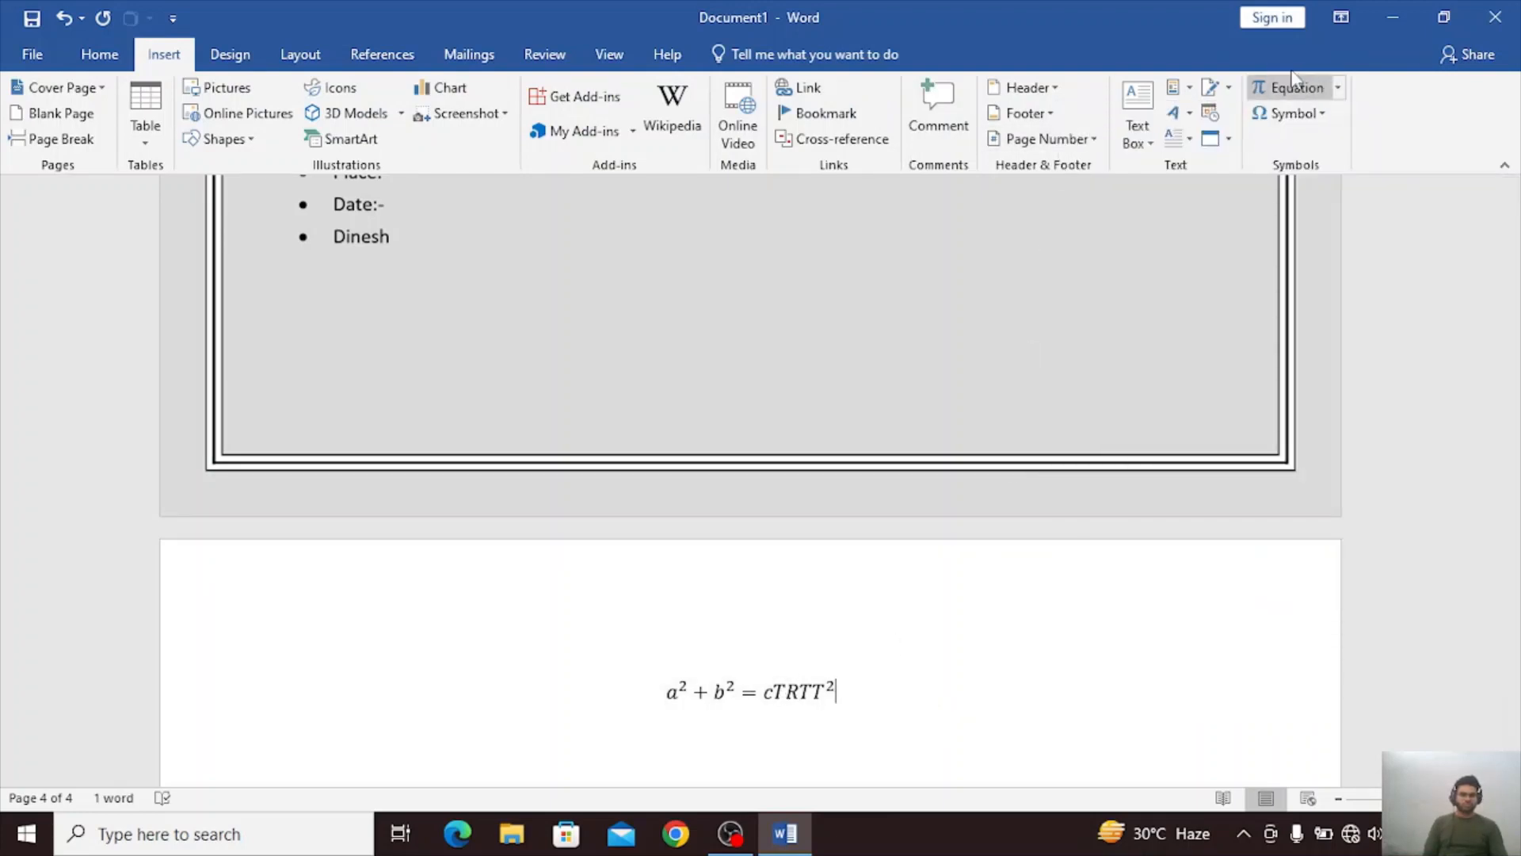
left_click(1337, 87)
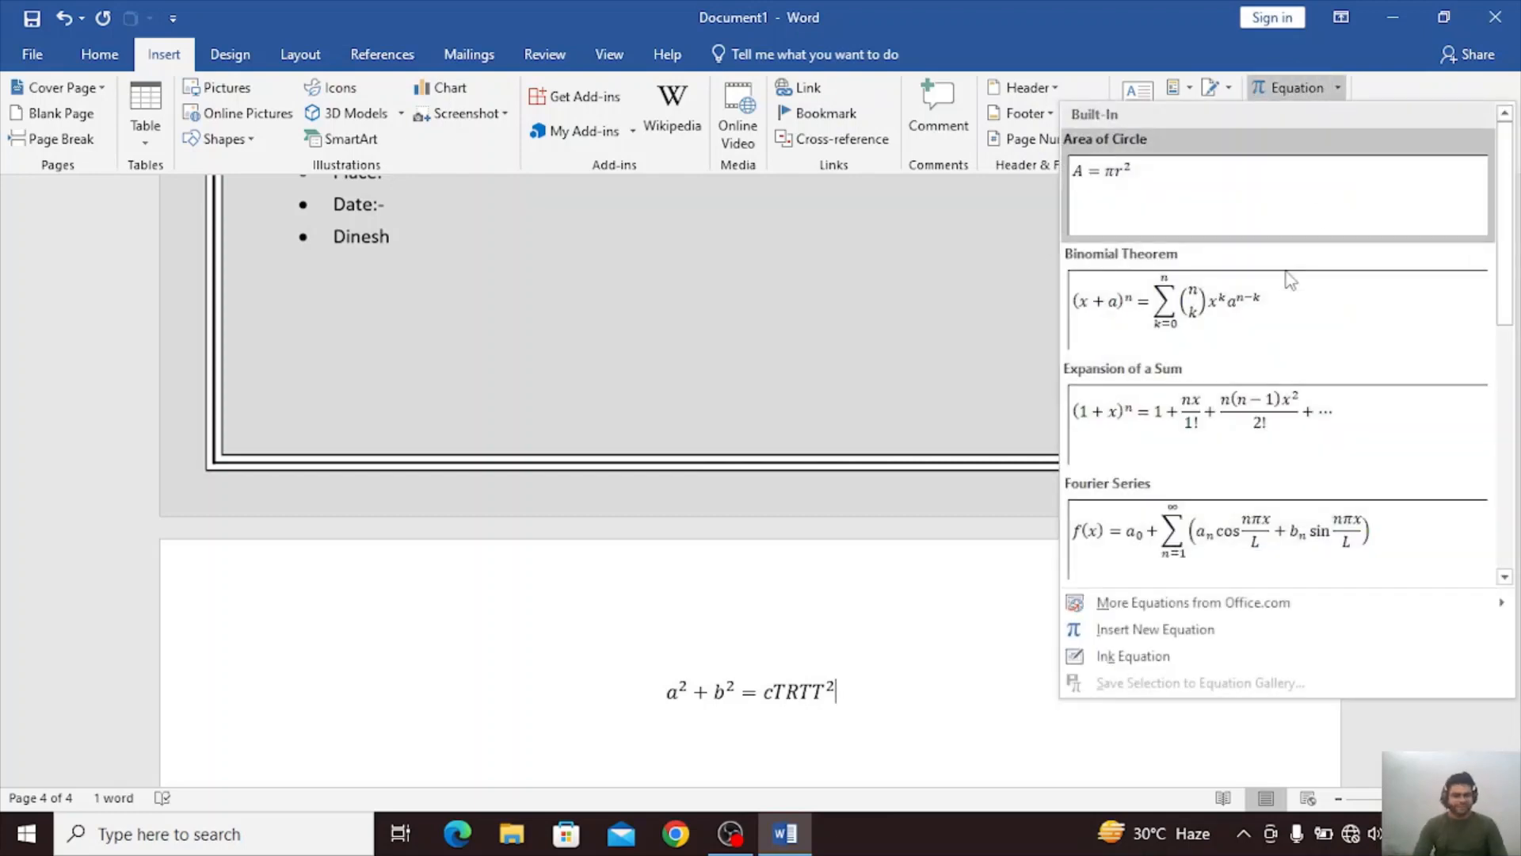
mouse_move(1115, 610)
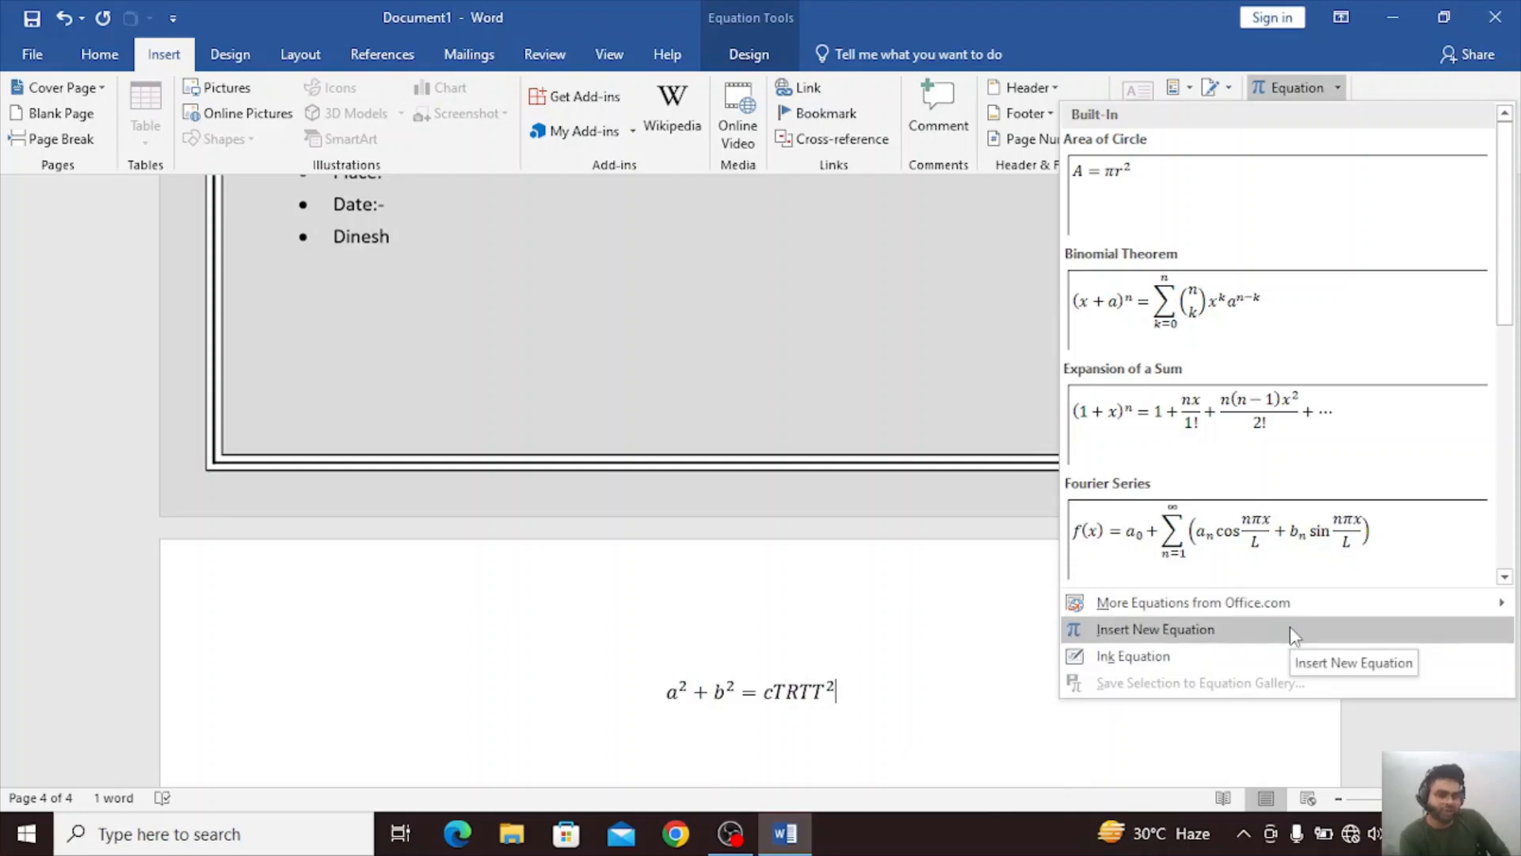
left_click(1272, 658)
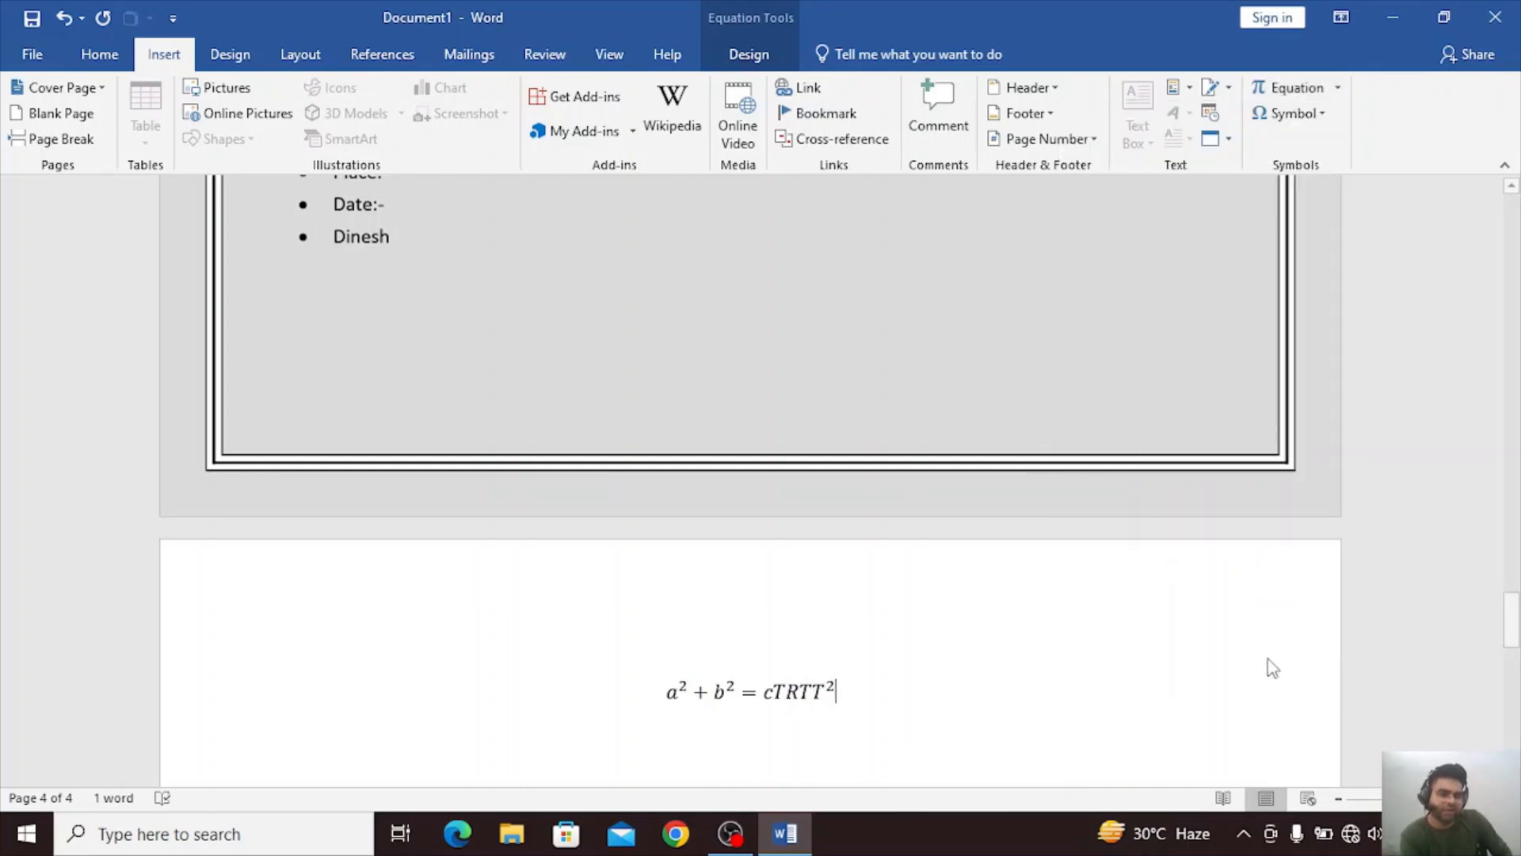
mouse_move(555, 328)
left_mouse_down()
mouse_move(717, 424)
mouse_move(816, 416)
mouse_move(380, 443)
mouse_move(630, 493)
mouse_move(406, 432)
mouse_move(805, 474)
left_mouse_up()
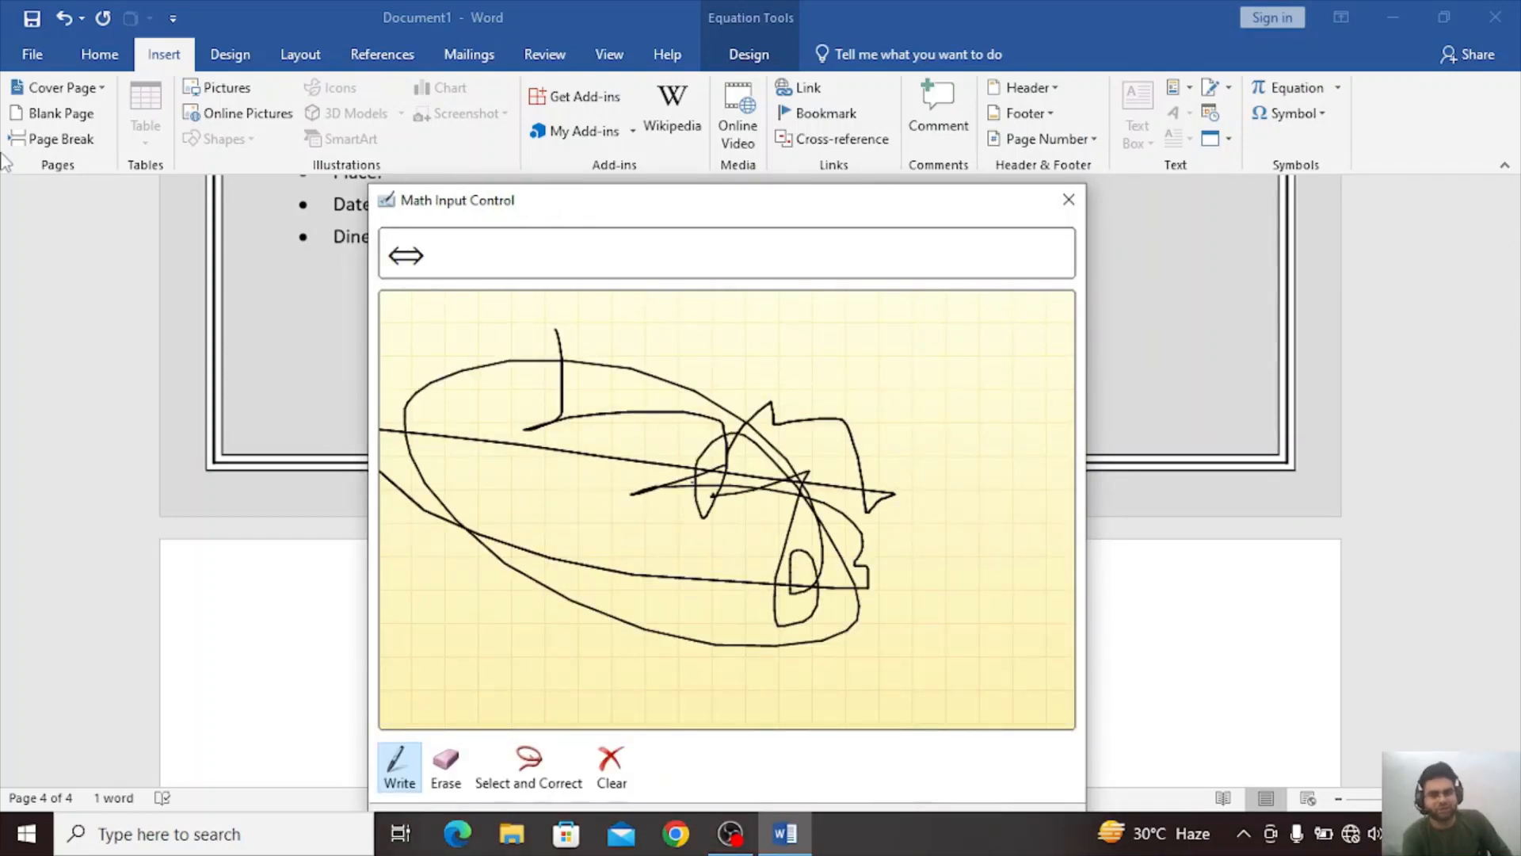
left_click(1077, 206)
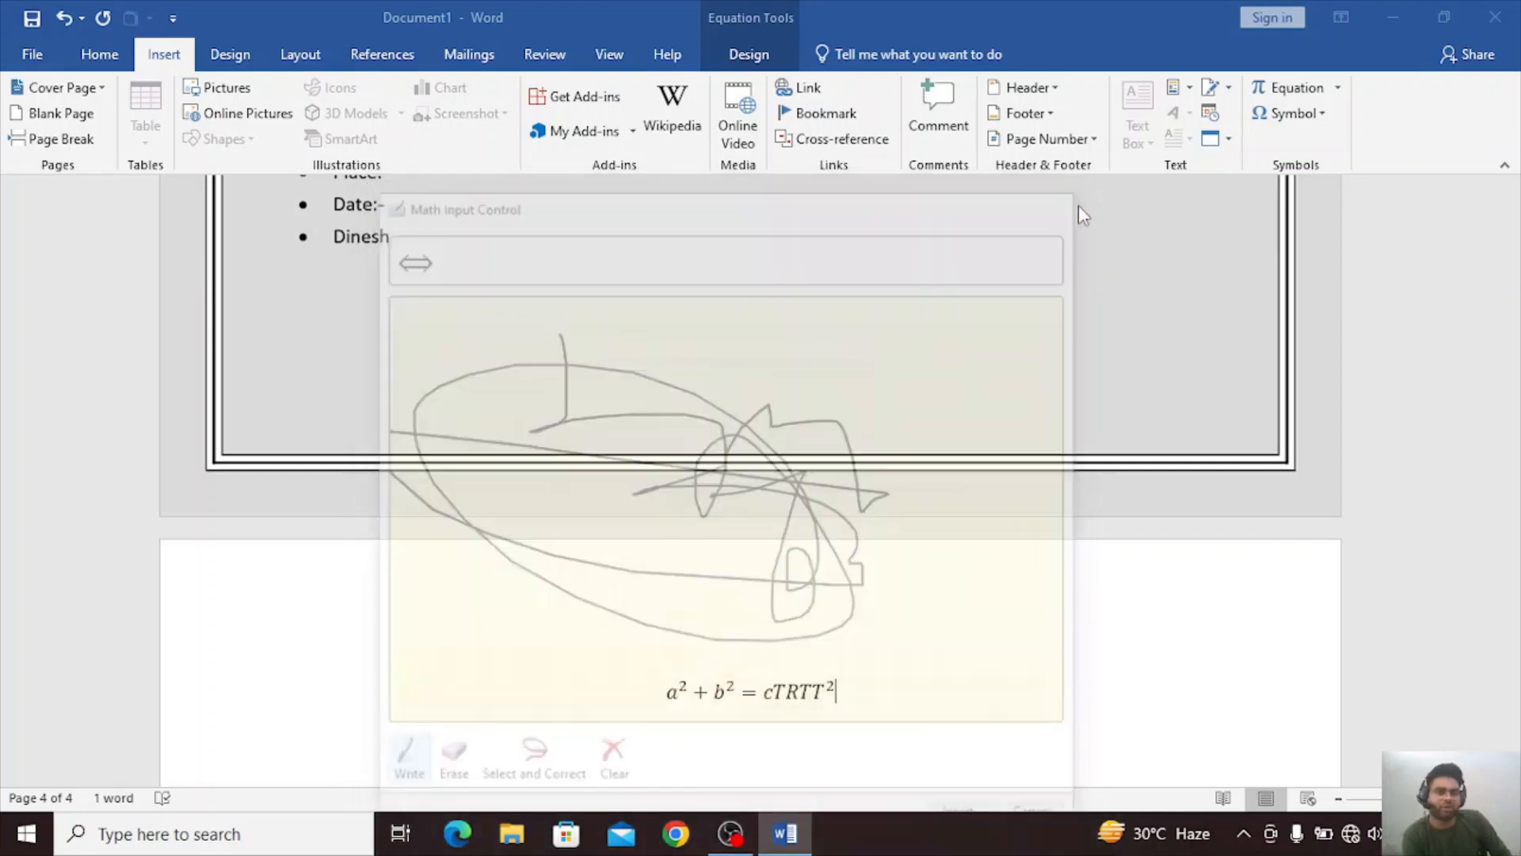
left_click(1339, 88)
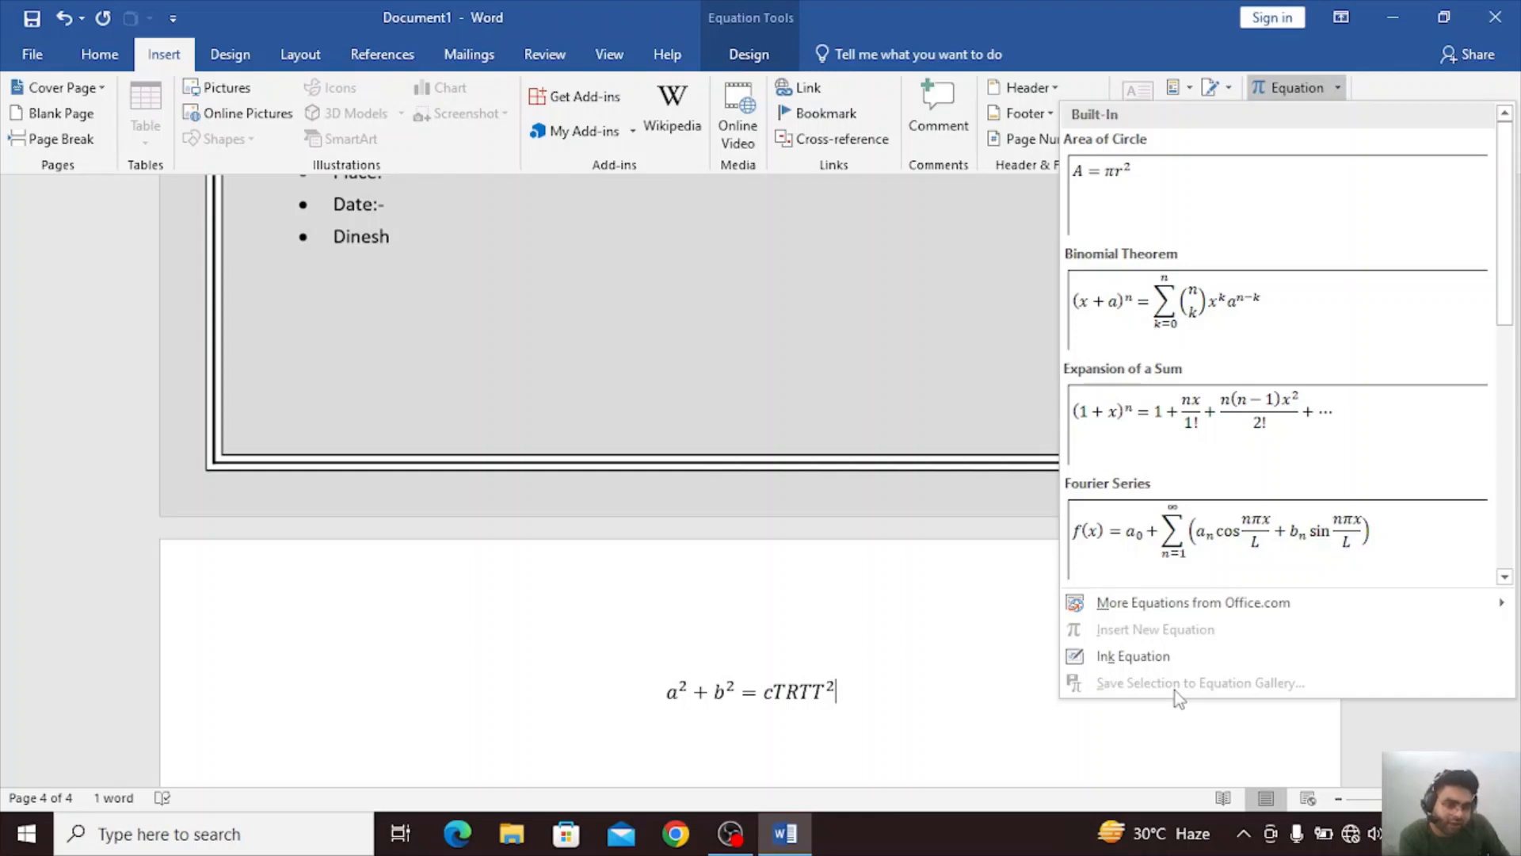
left_click(873, 692)
left_click(672, 693)
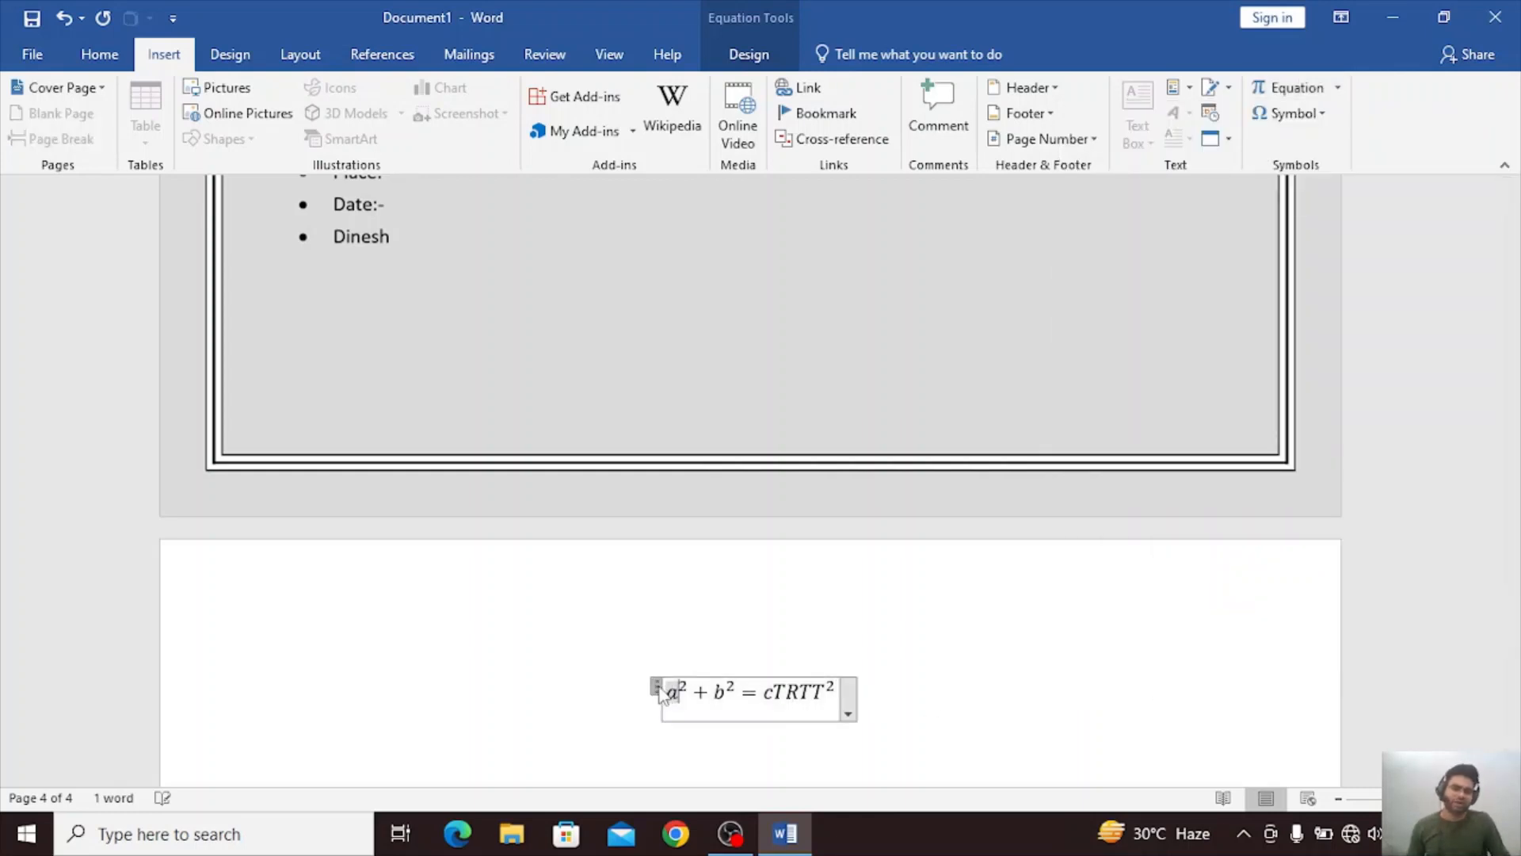
left_click(827, 693)
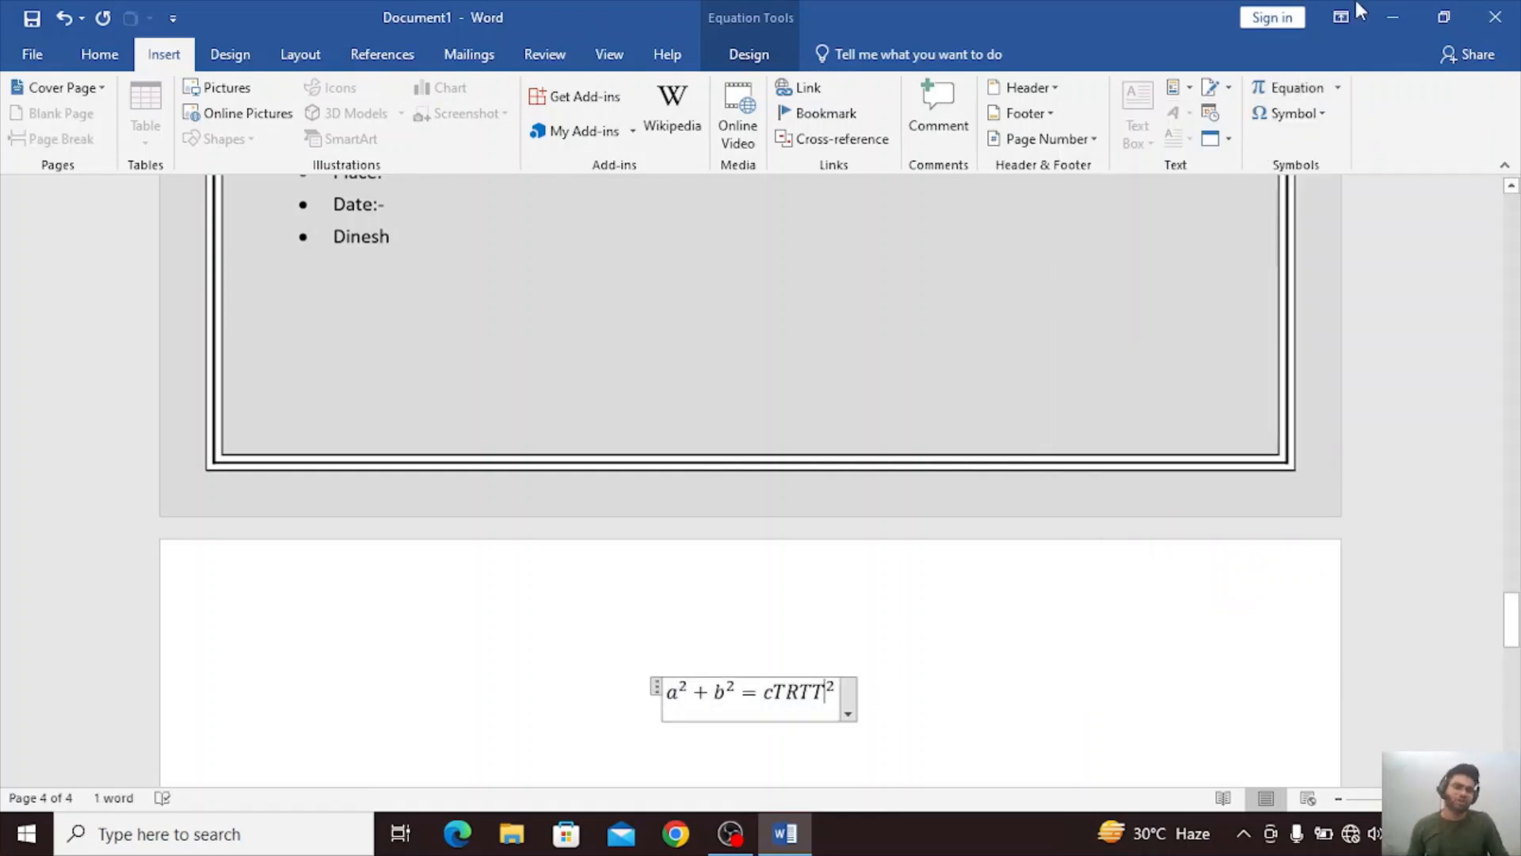
left_click(1337, 88)
left_click(1257, 668)
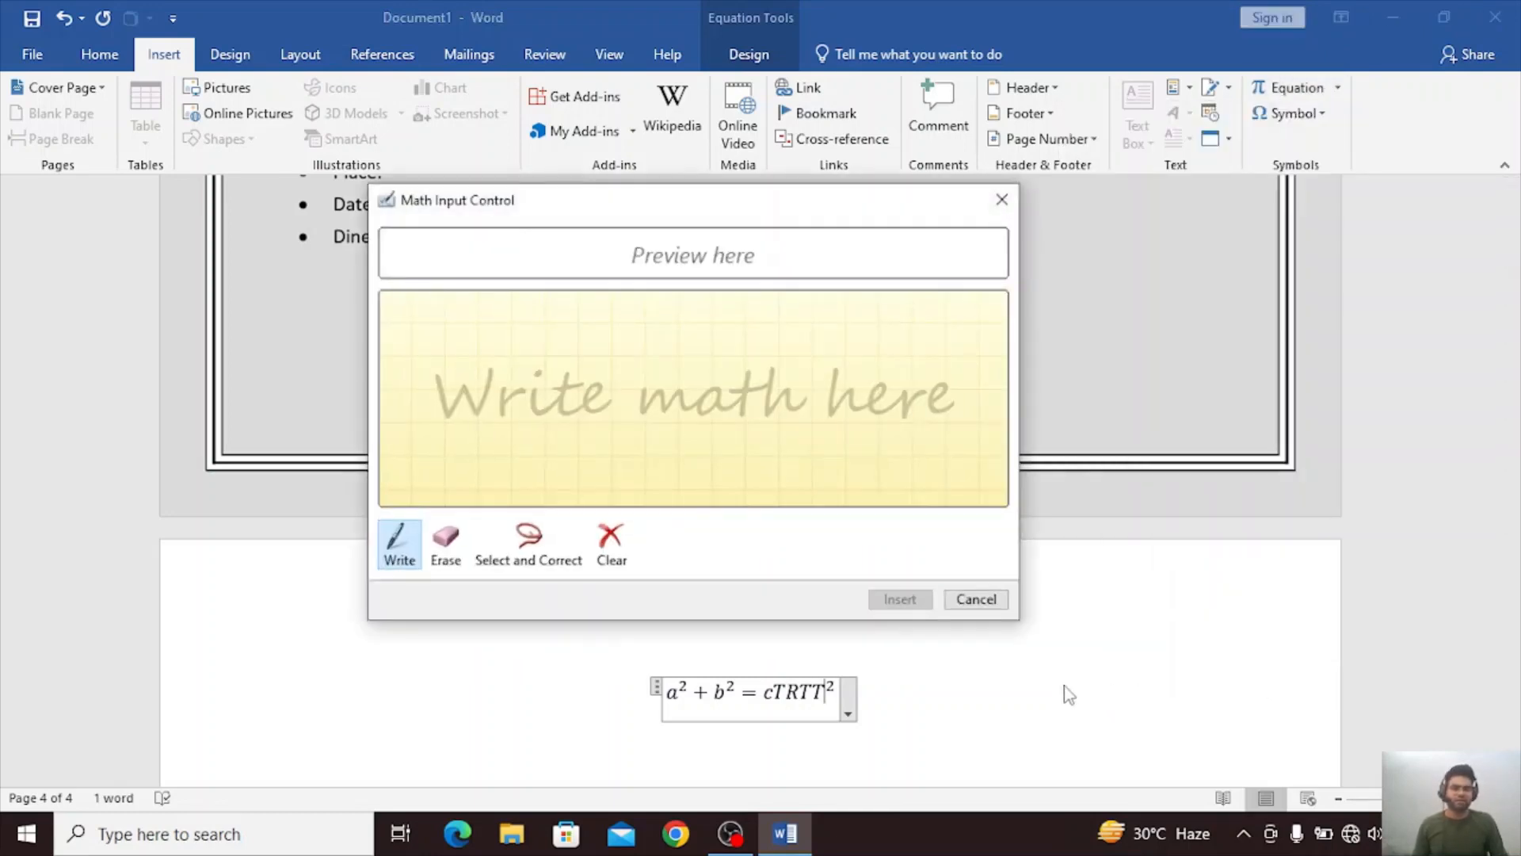
left_click(981, 600)
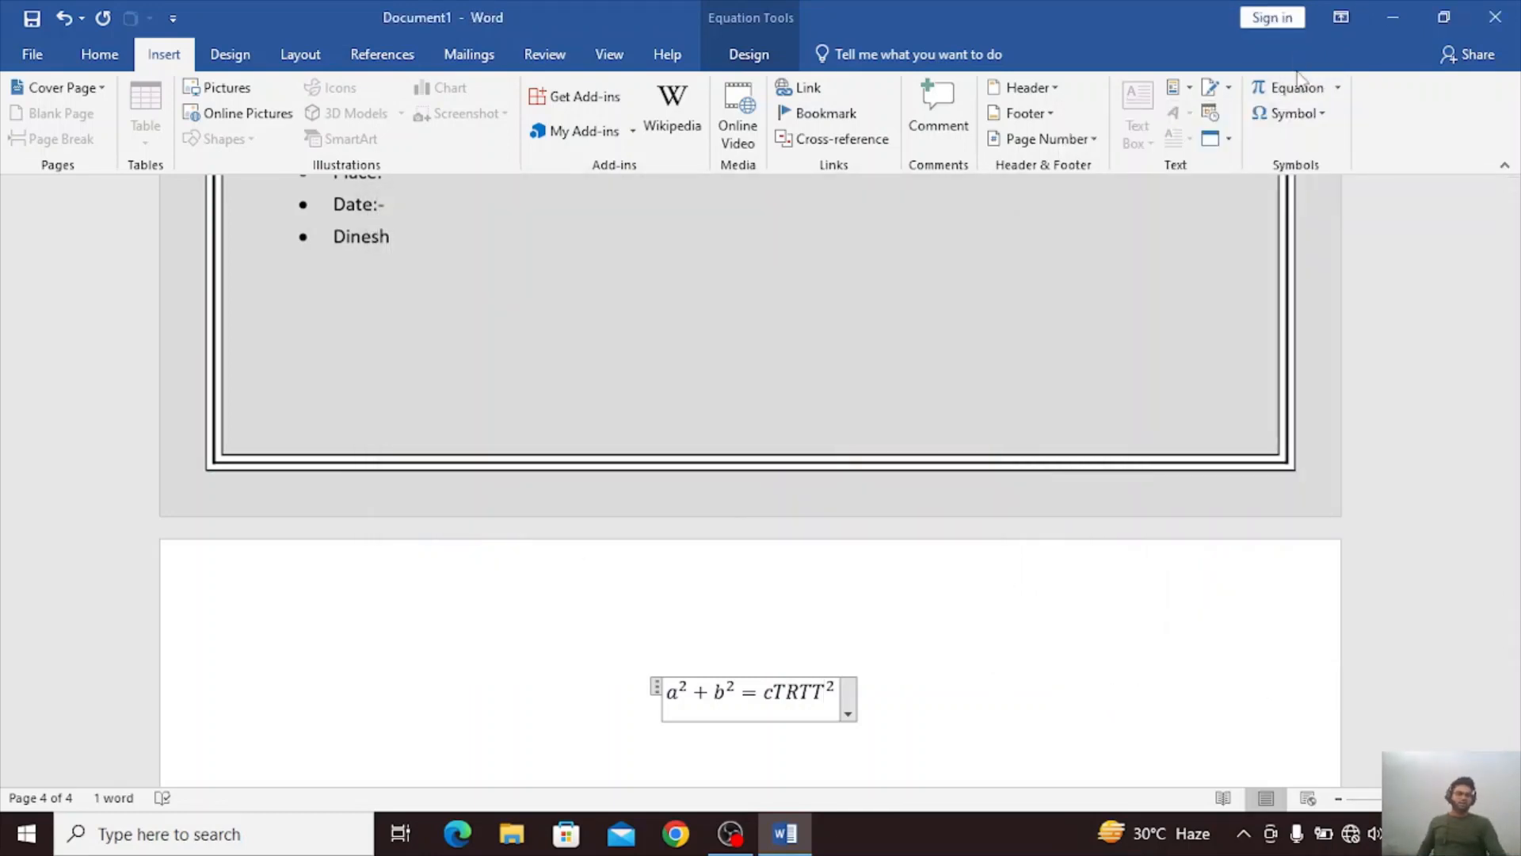
Insert the built-in Expansion of a Sum equation after cTRTT inside the existing equation.
left_click(1338, 89)
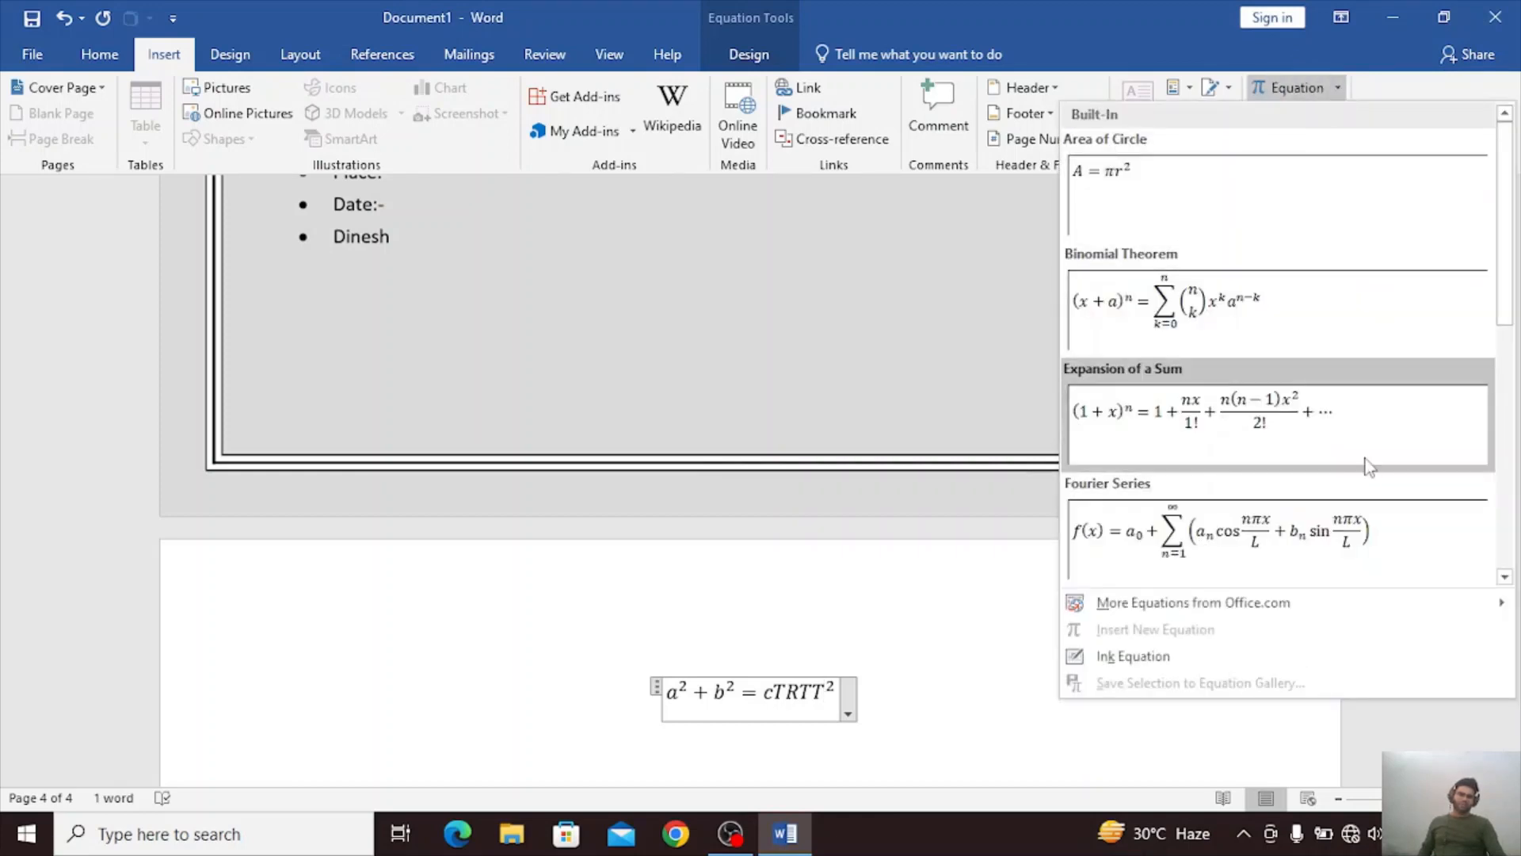
left_click(1367, 464)
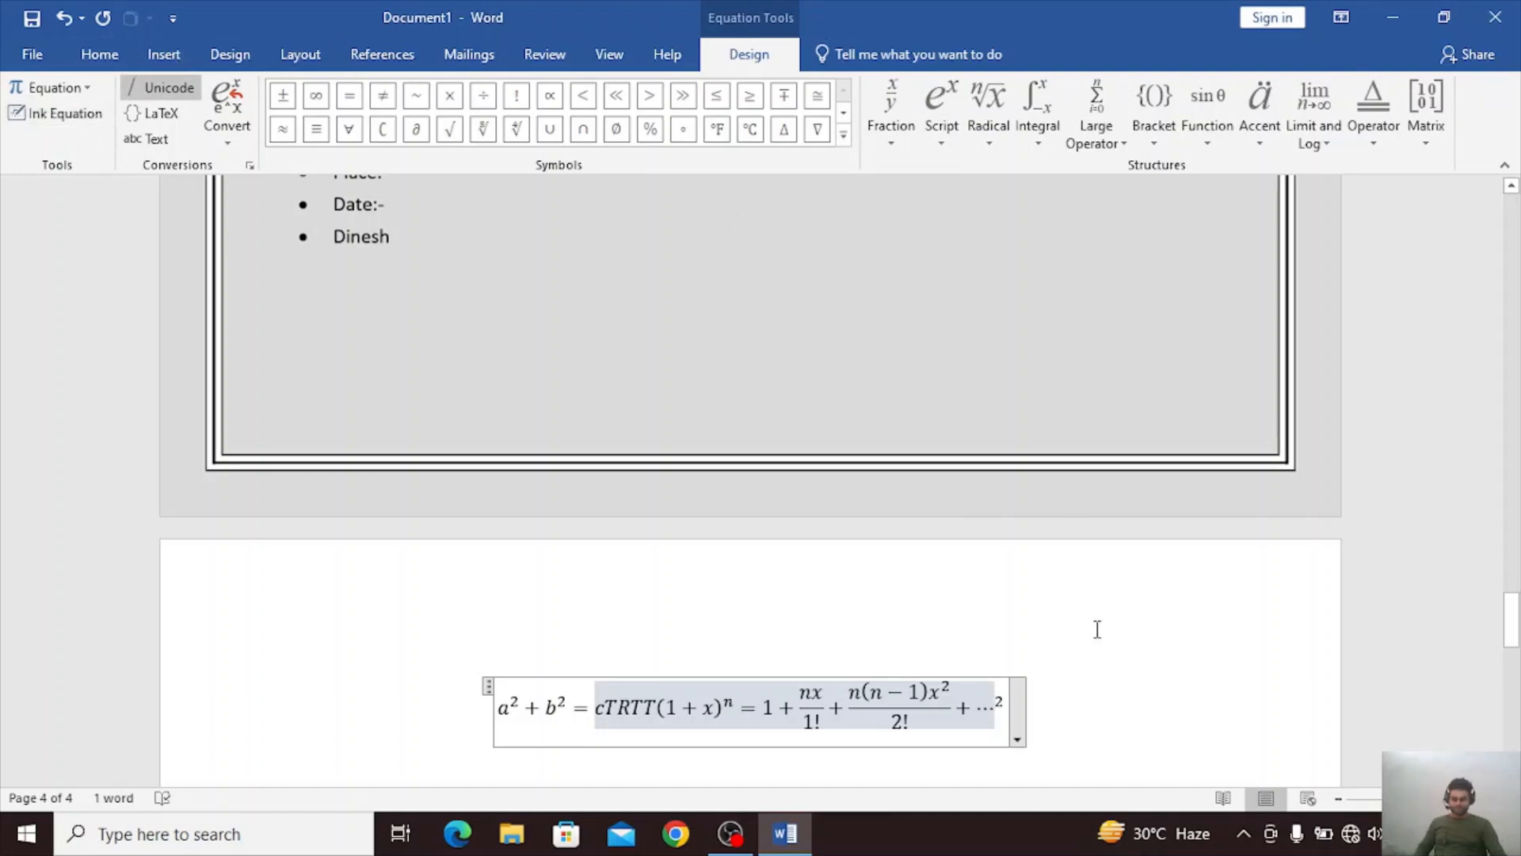
key("F12")
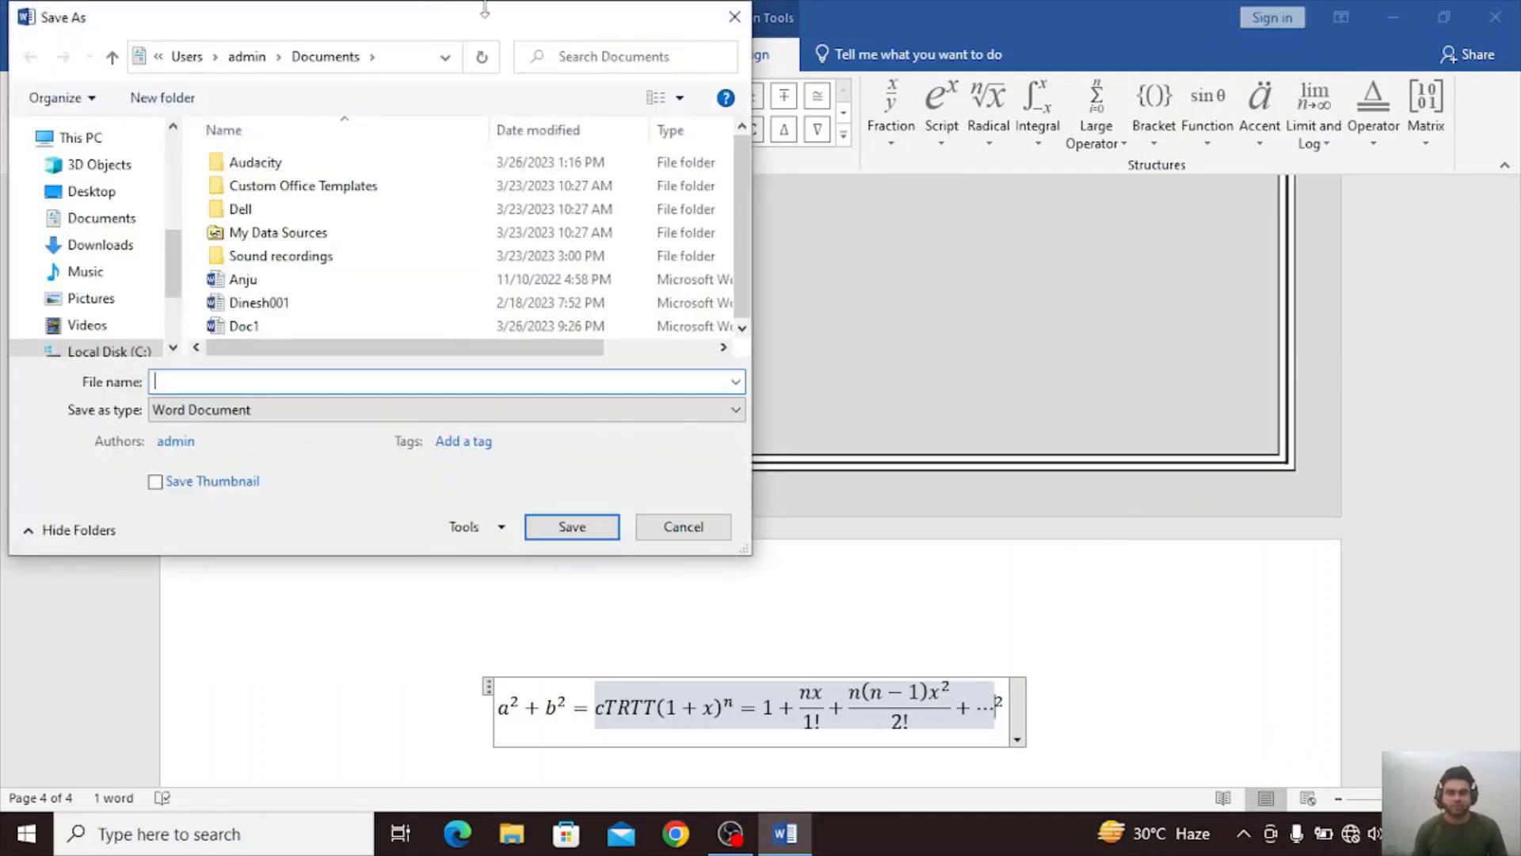
left_click(734, 17)
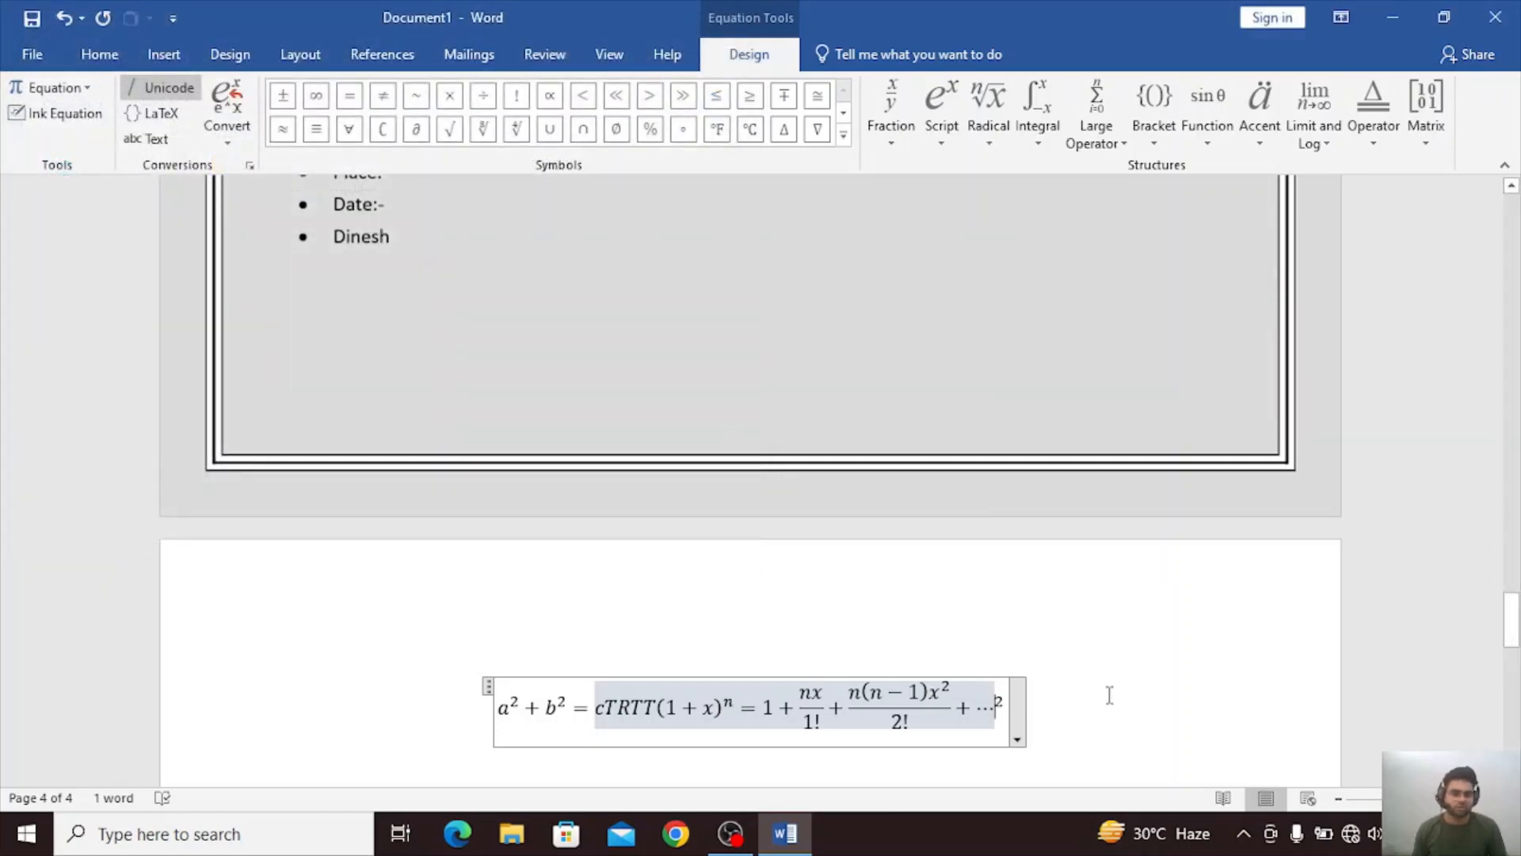
Start a new left-aligned line below the equation.
left_click(1110, 696)
key("Return")
key("ctrl+l")
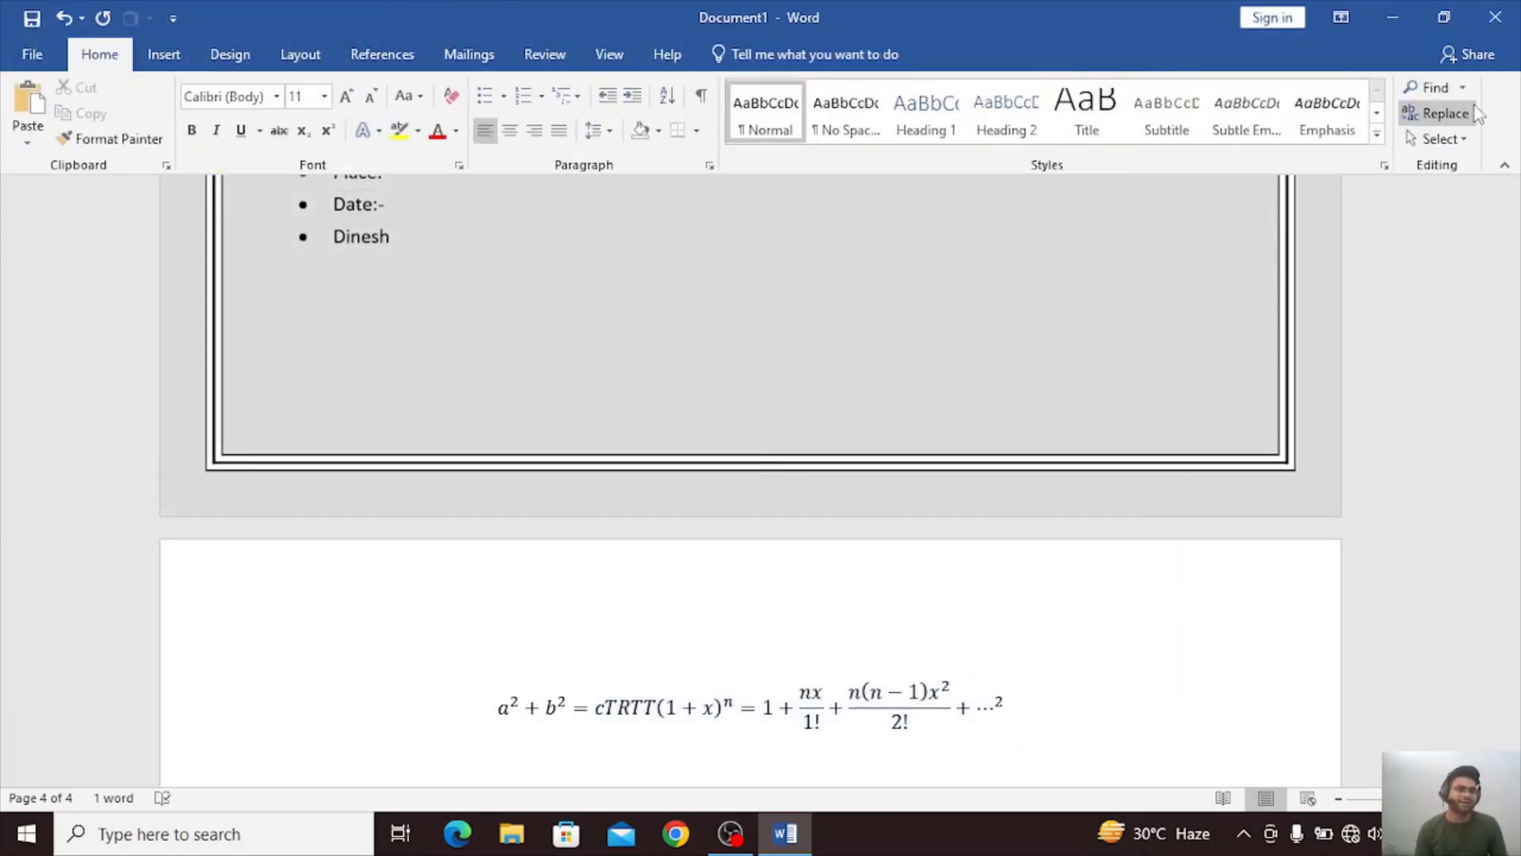
Insert a Trade Mark Sign (™) from the full symbol set on the line below the equation.
left_click(161, 56)
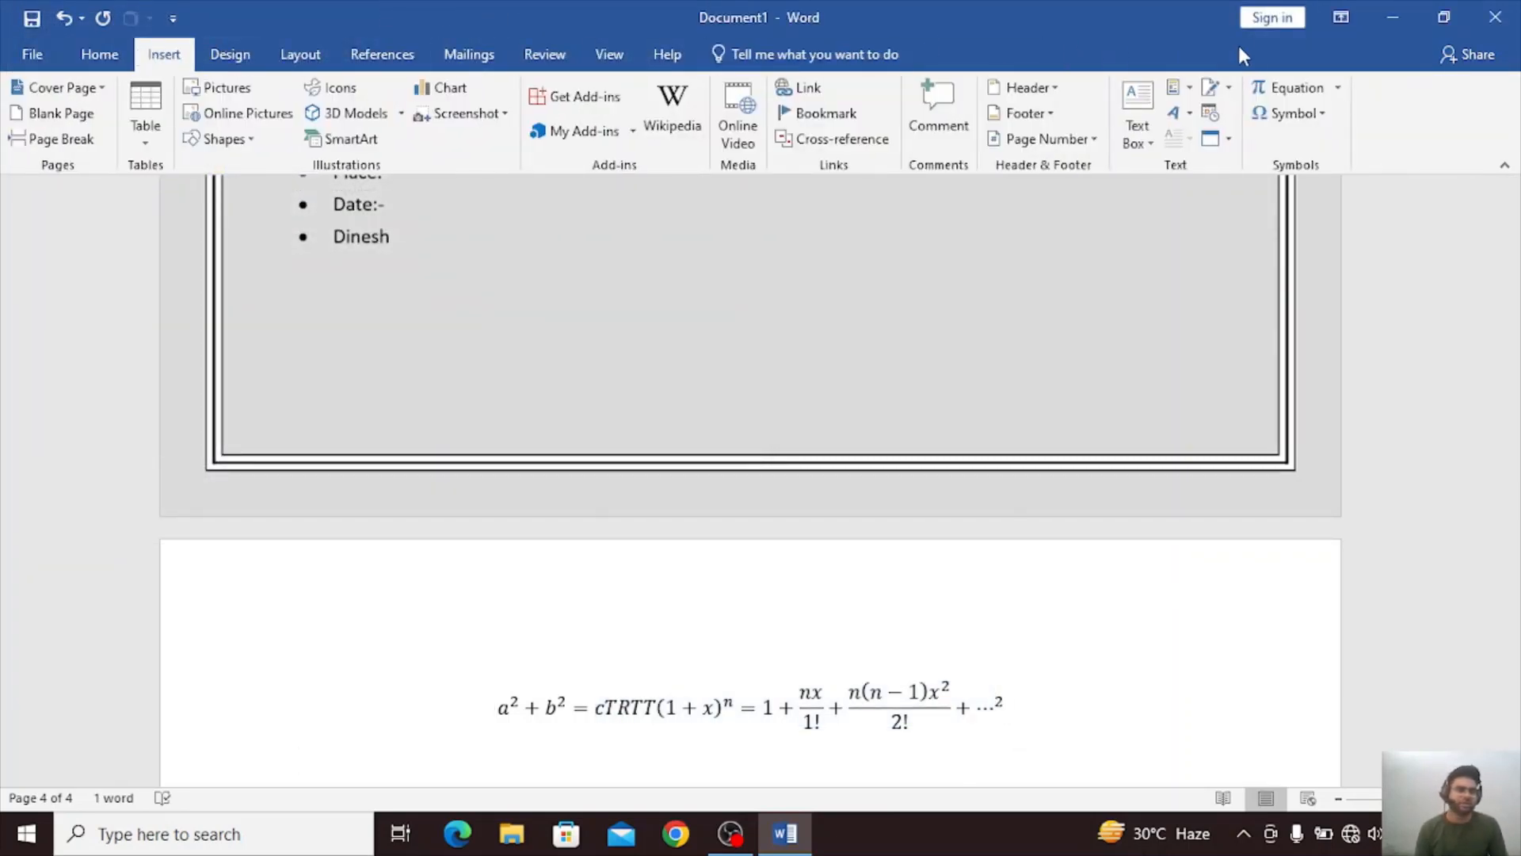
left_click(1328, 119)
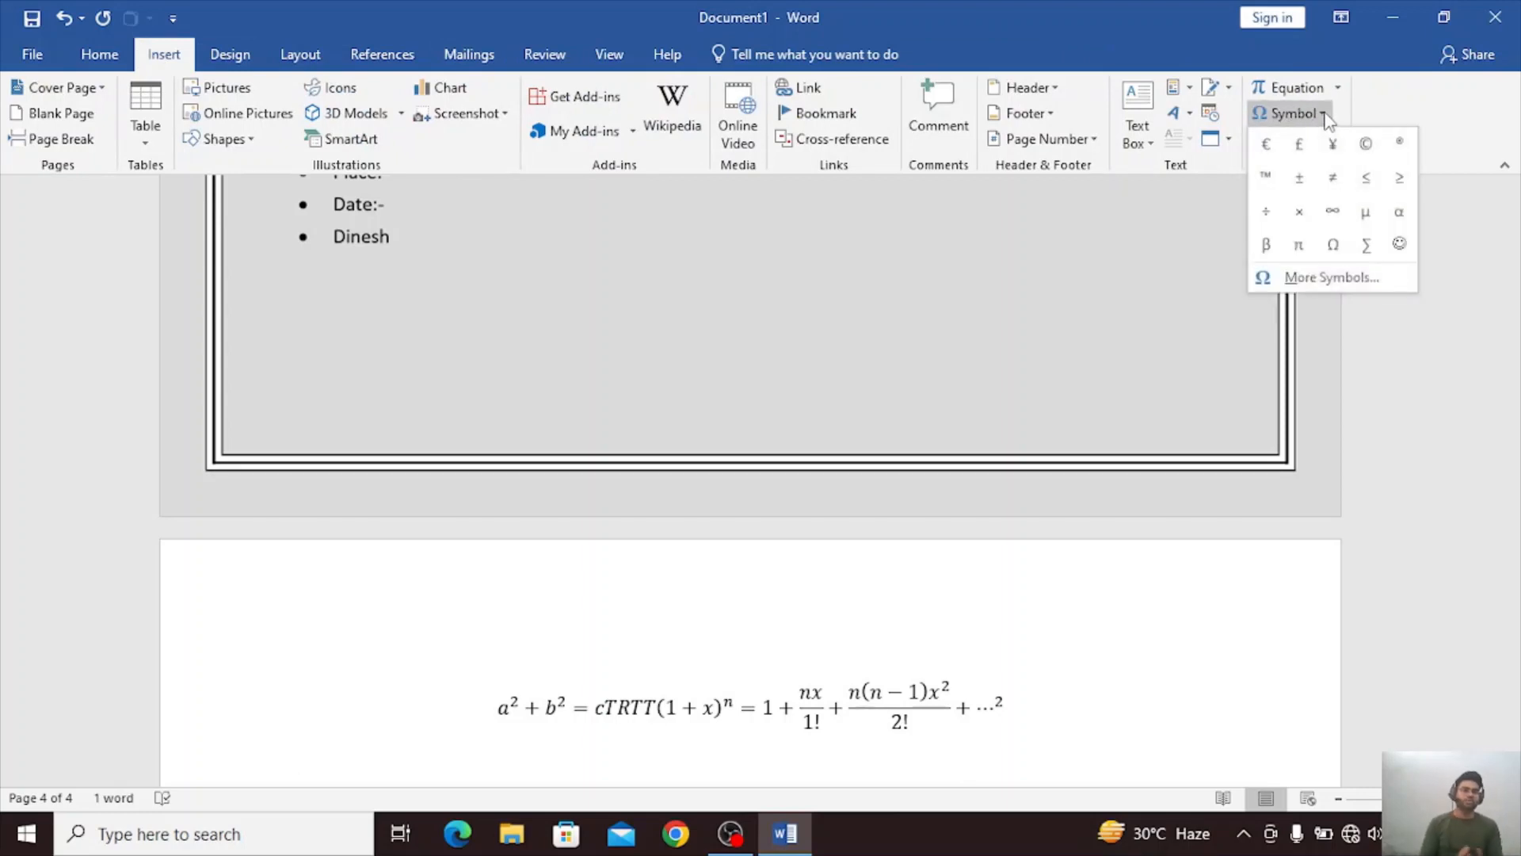
left_click(1300, 273)
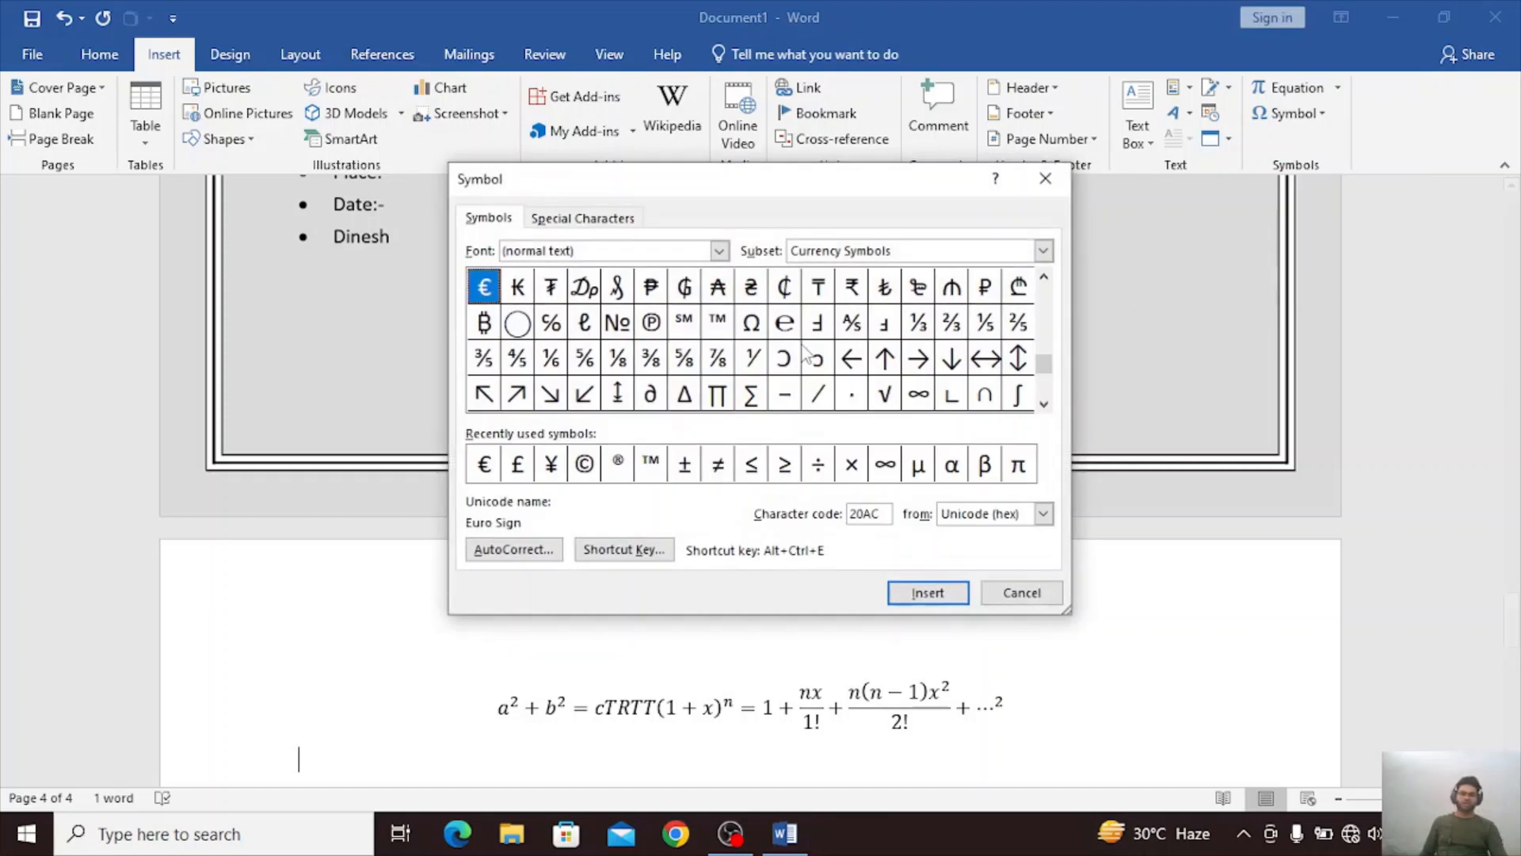
left_click(586, 466)
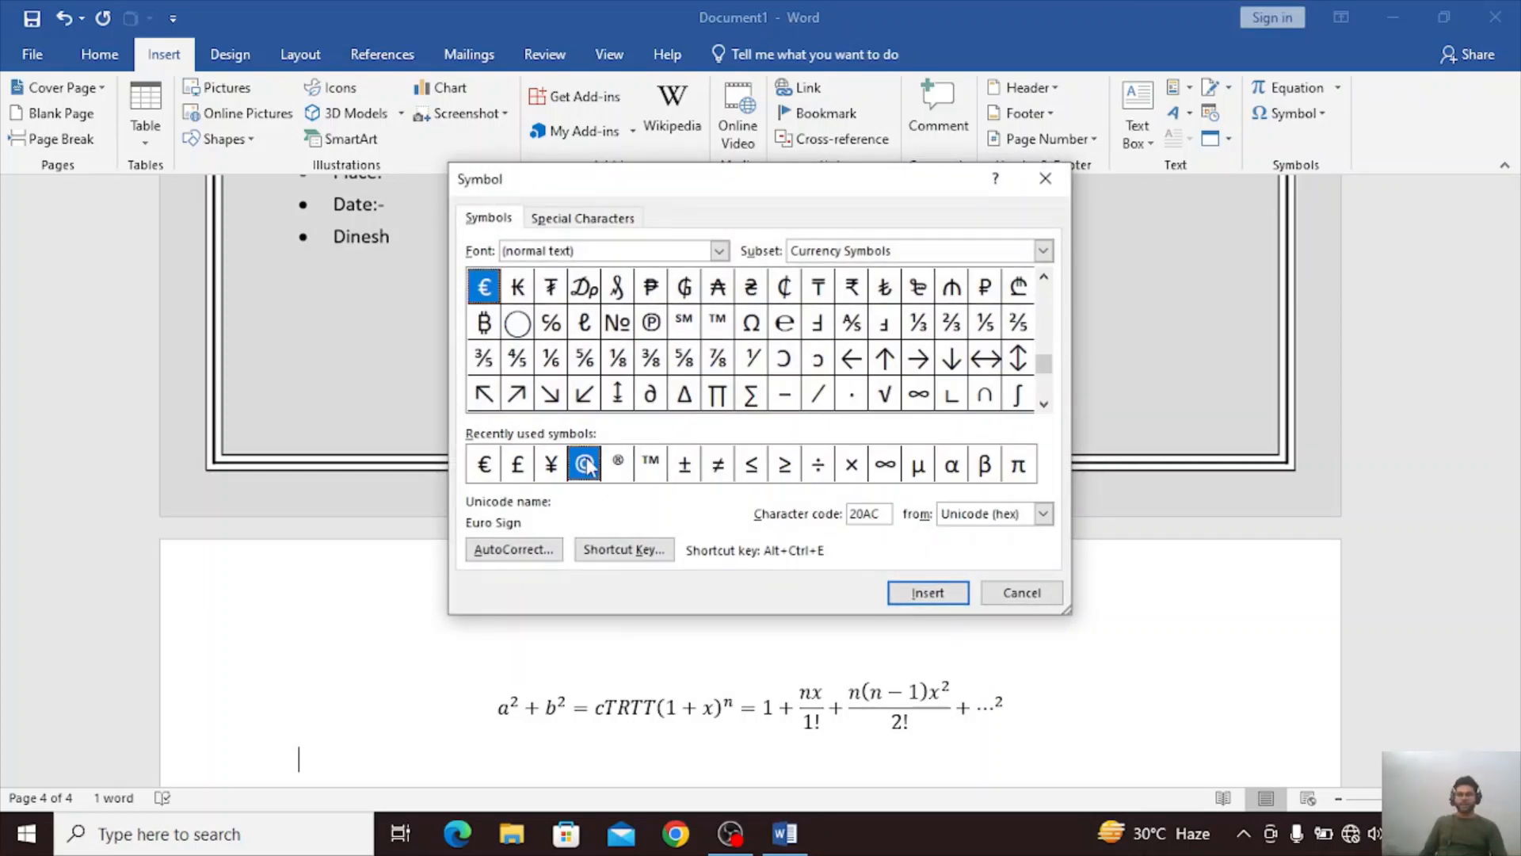
left_click(542, 469)
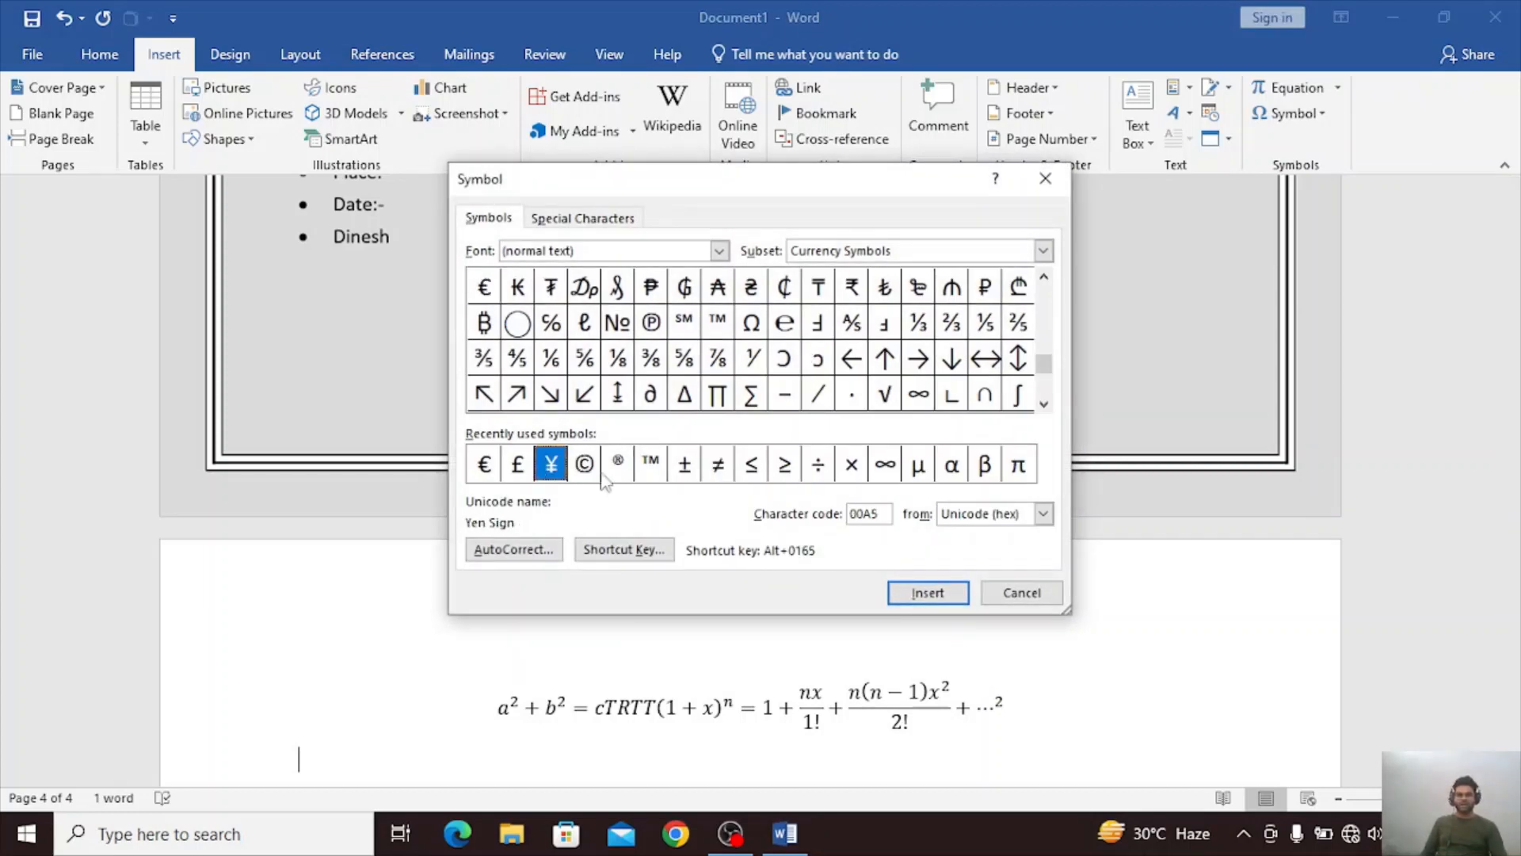
left_click(646, 469)
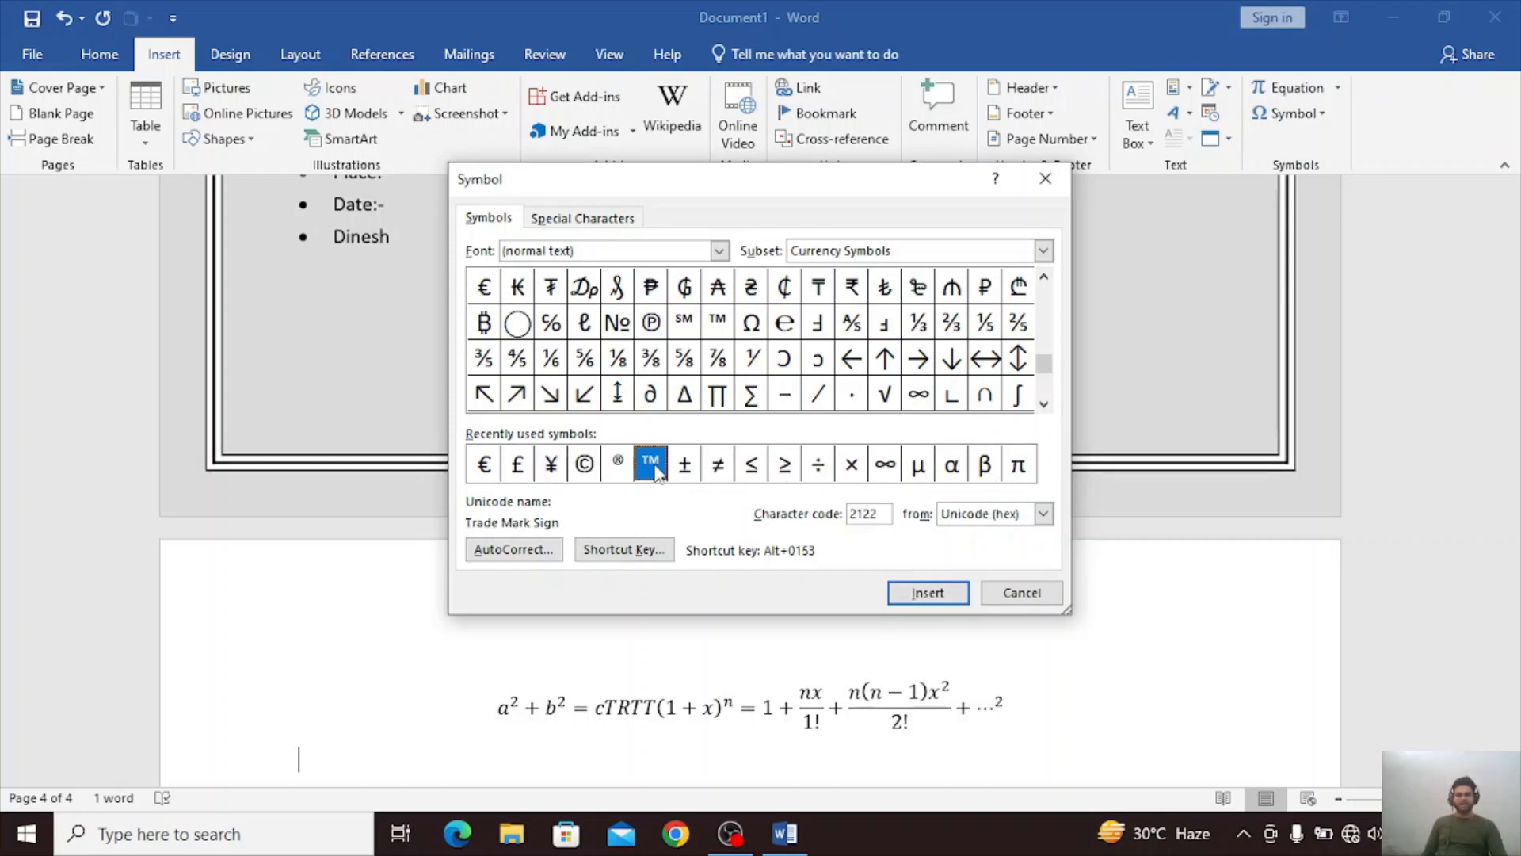
left_click(916, 592)
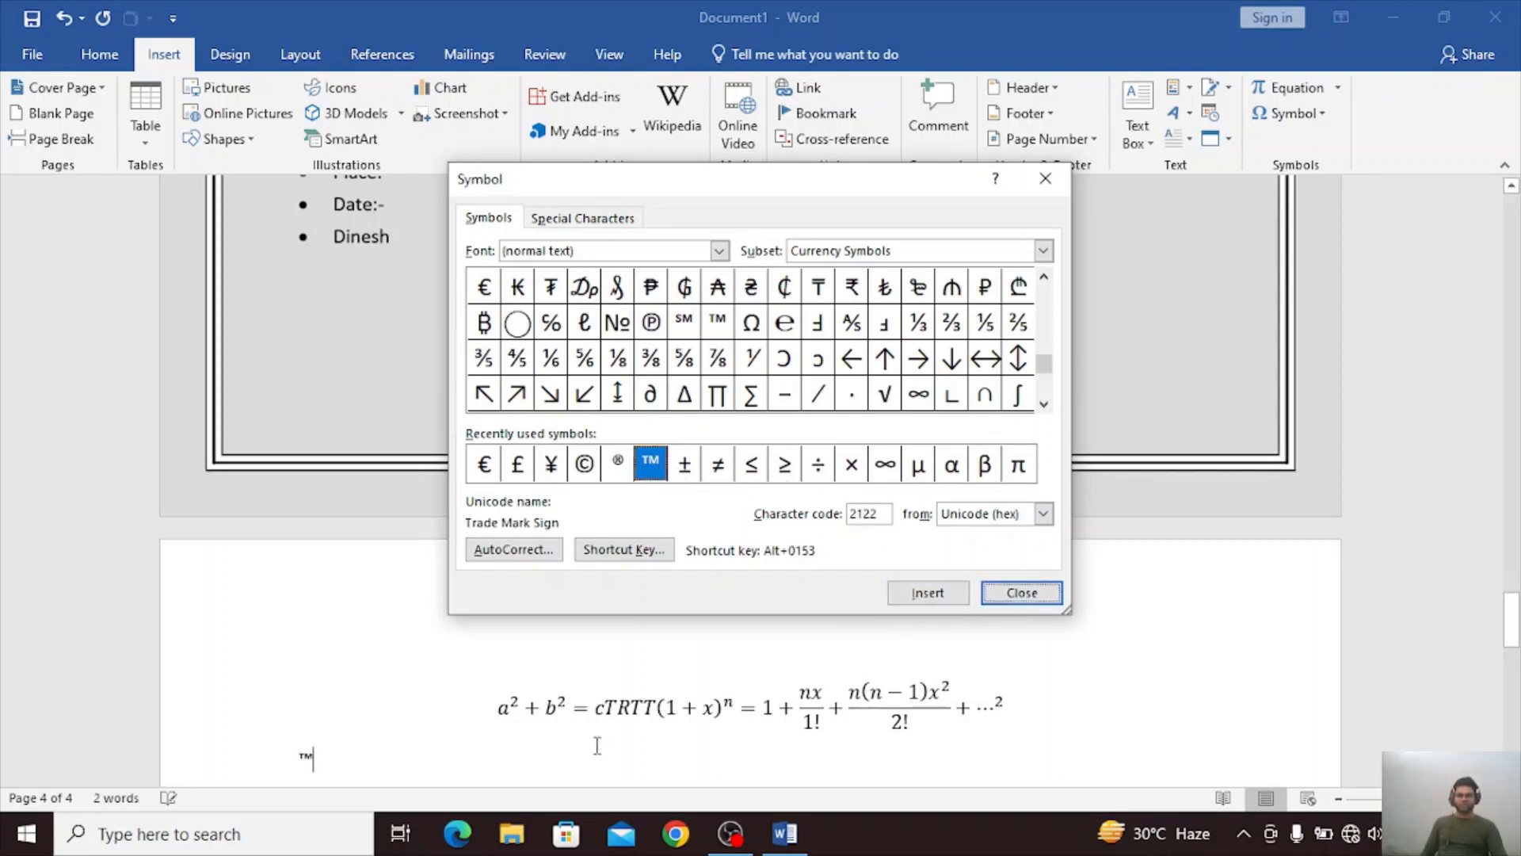
Insert the Infinity (∞) and Greek Small Letter Pi (π) symbols after the trade mark sign, and close the symbol set.
scroll(526, 774, "down", 3)
left_click(817, 466)
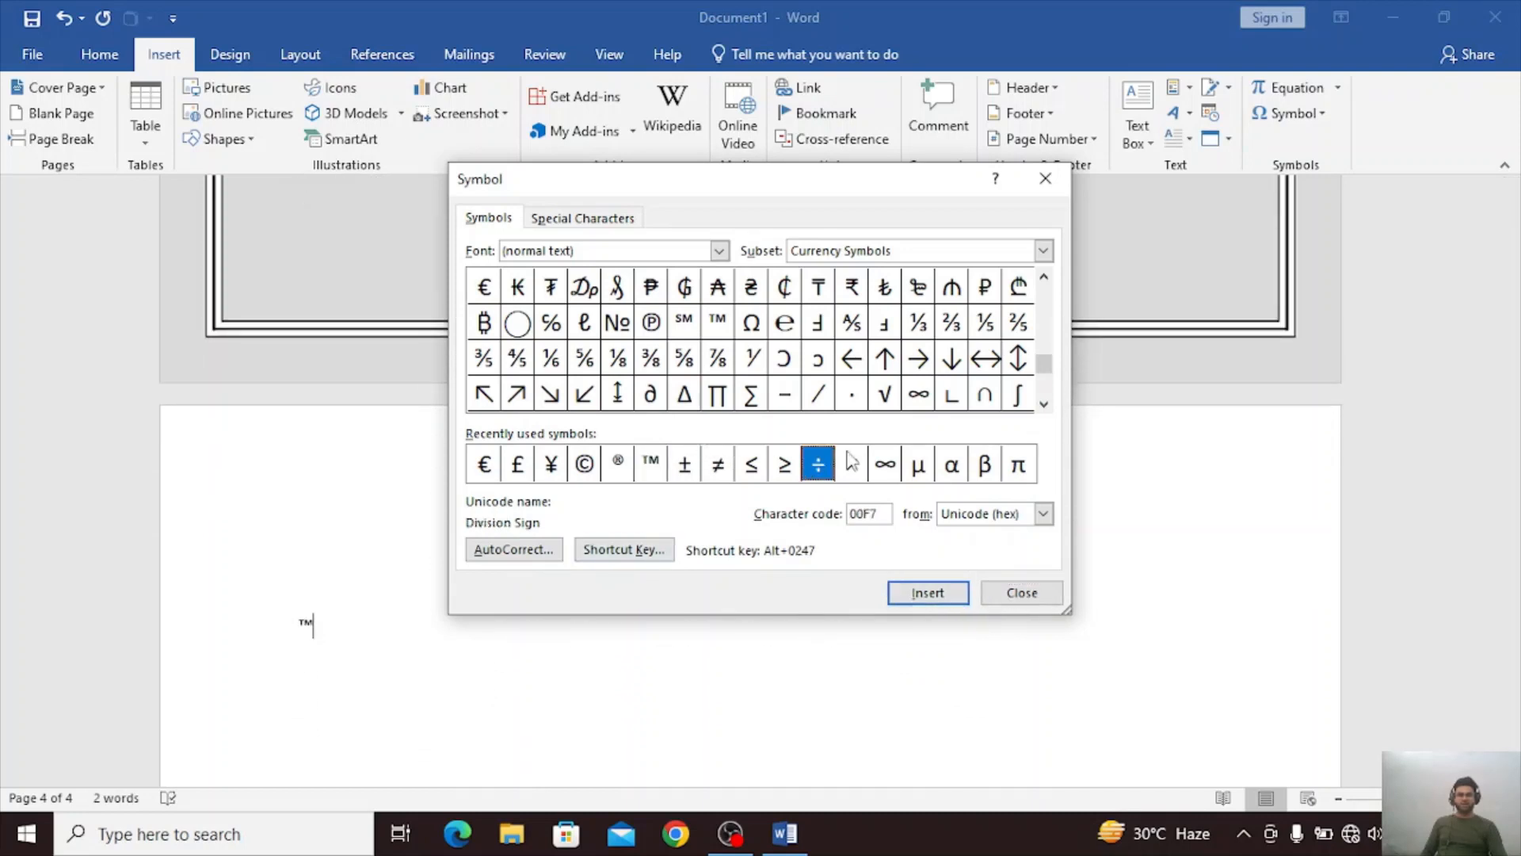
left_click(894, 467)
left_click(928, 594)
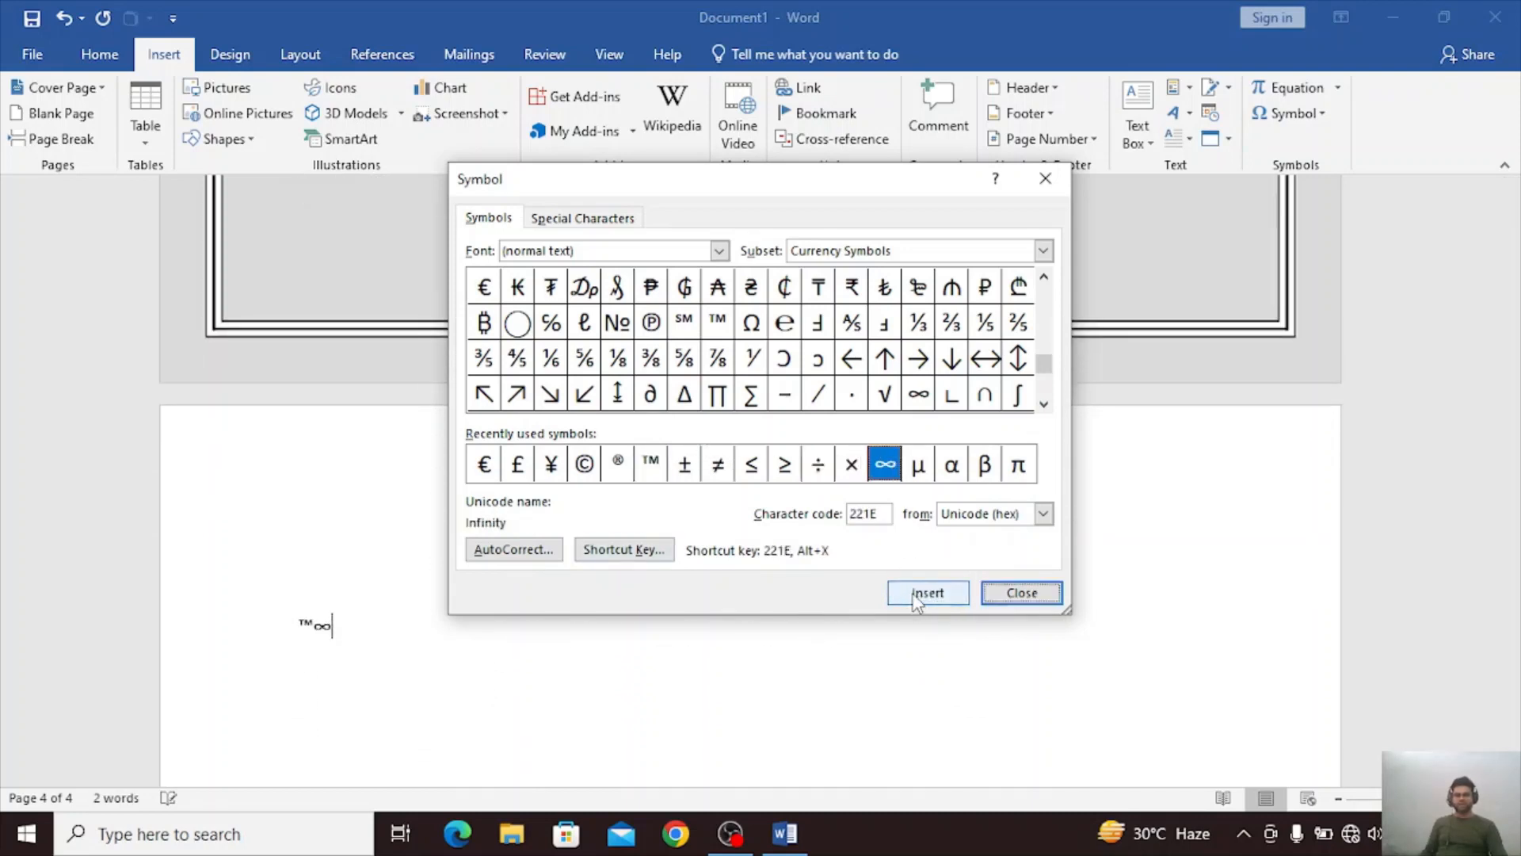
left_click(952, 466)
left_click(1015, 467)
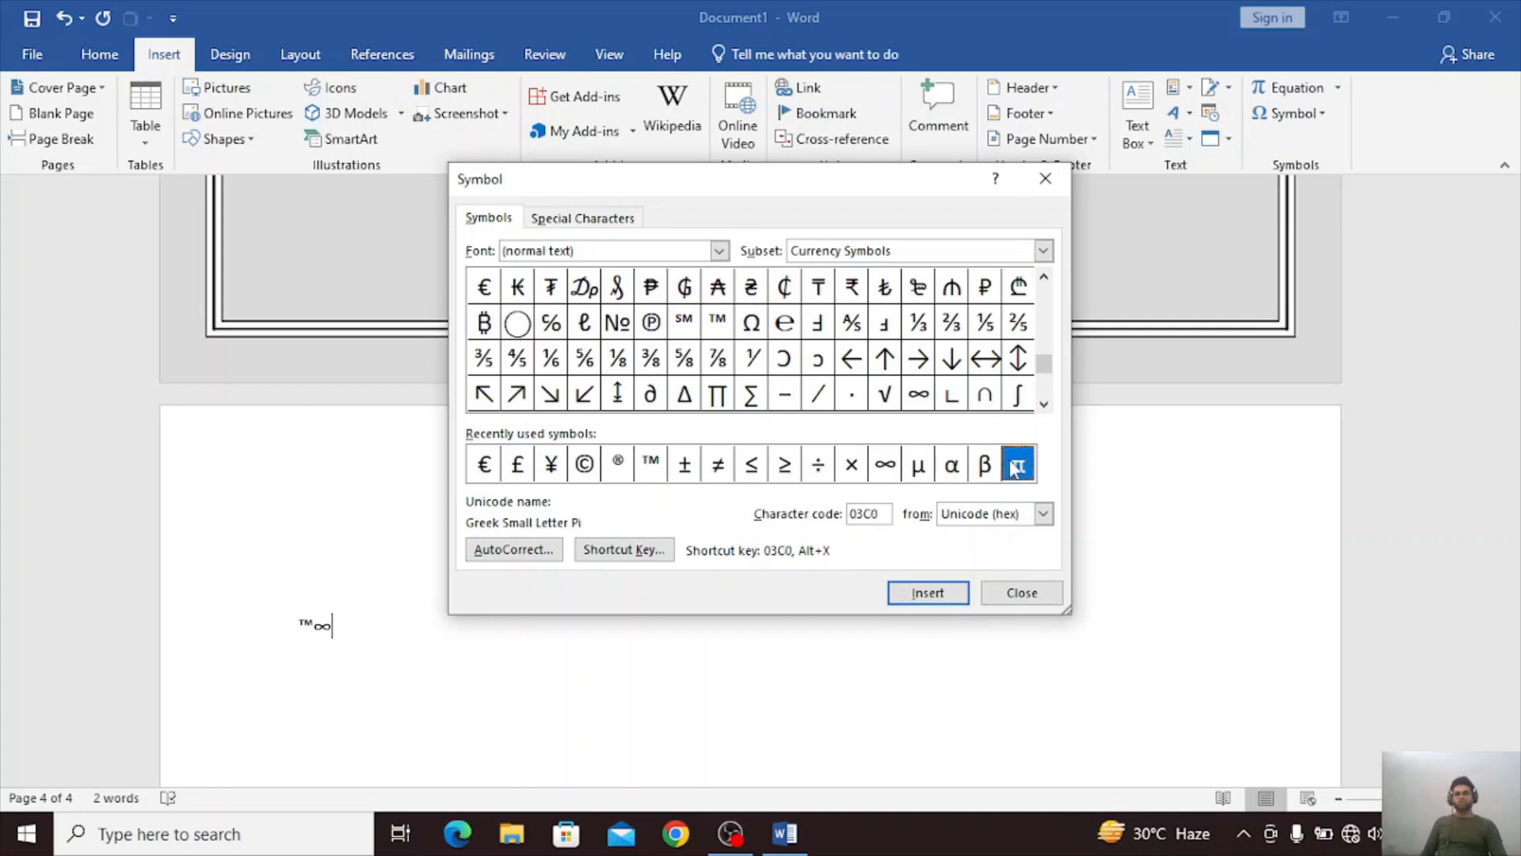
left_click(915, 600)
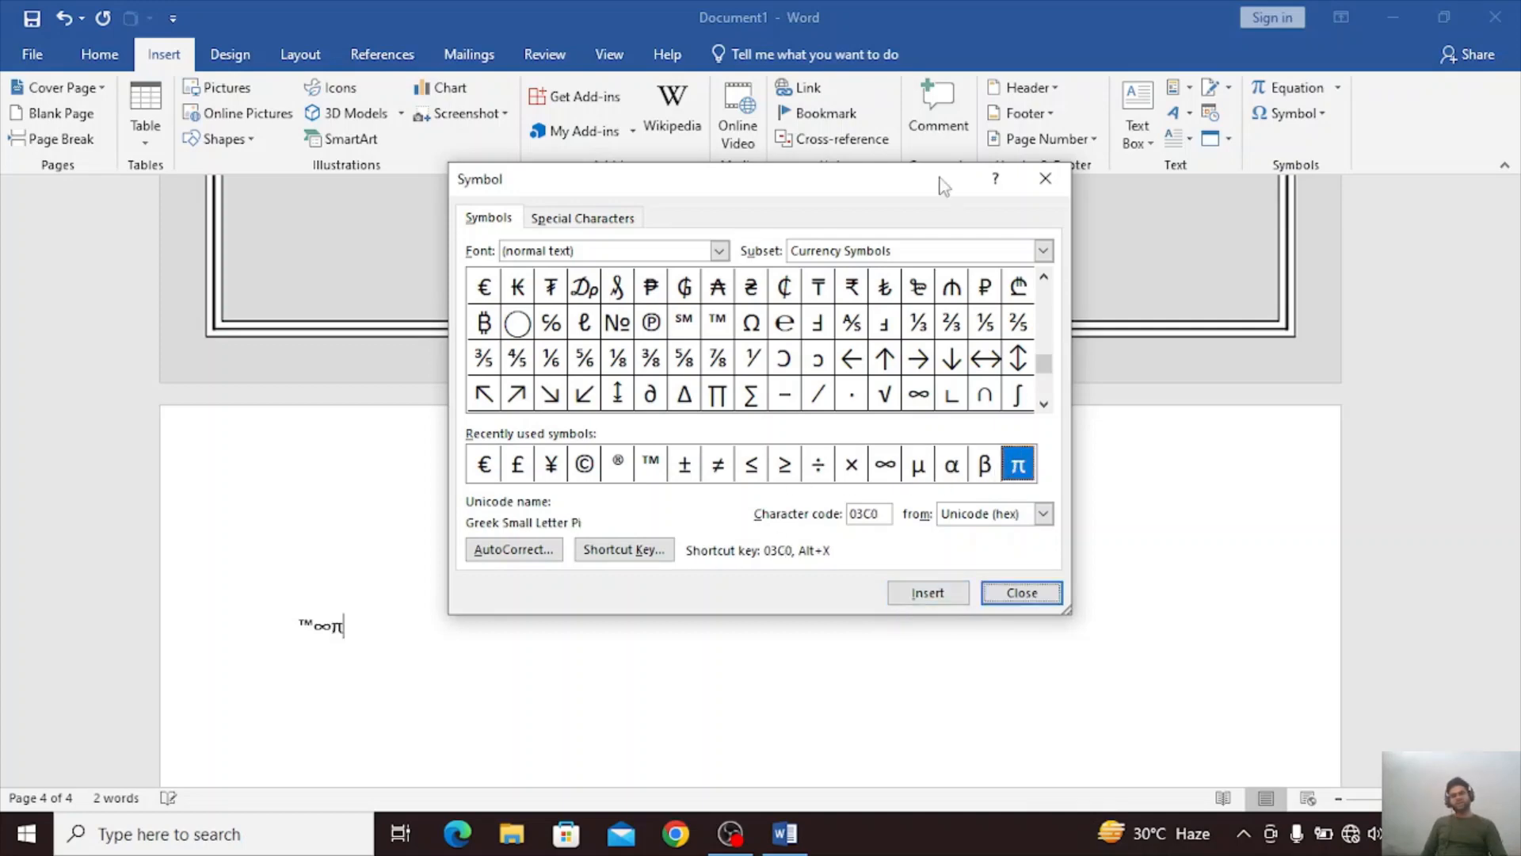
left_click(1046, 179)
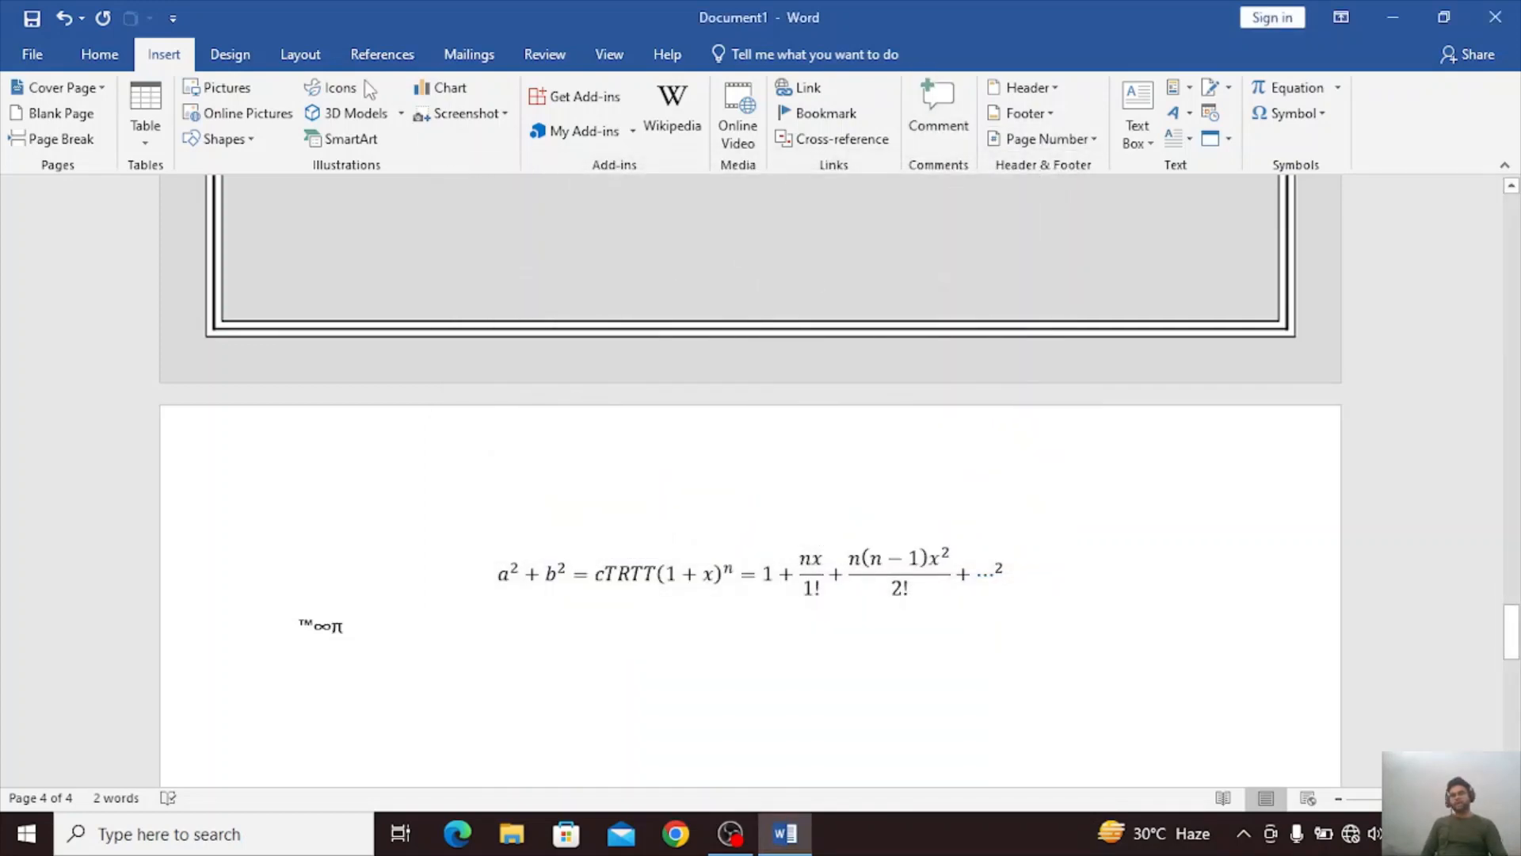
Open the icon insertion window and the recent symbols list, dismissing each without inserting anything.
left_click(337, 89)
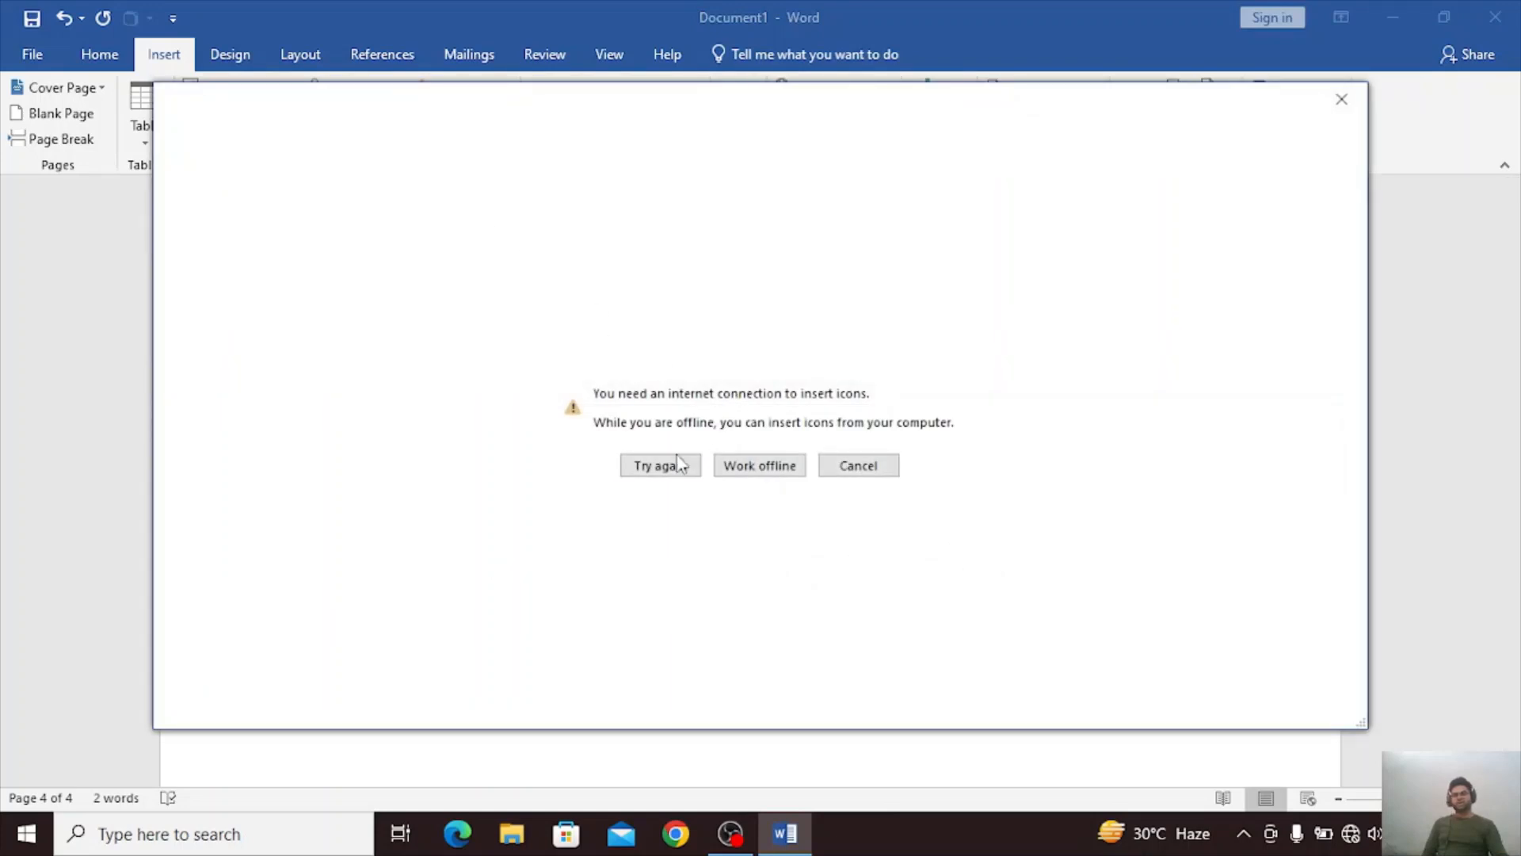
left_click(1342, 99)
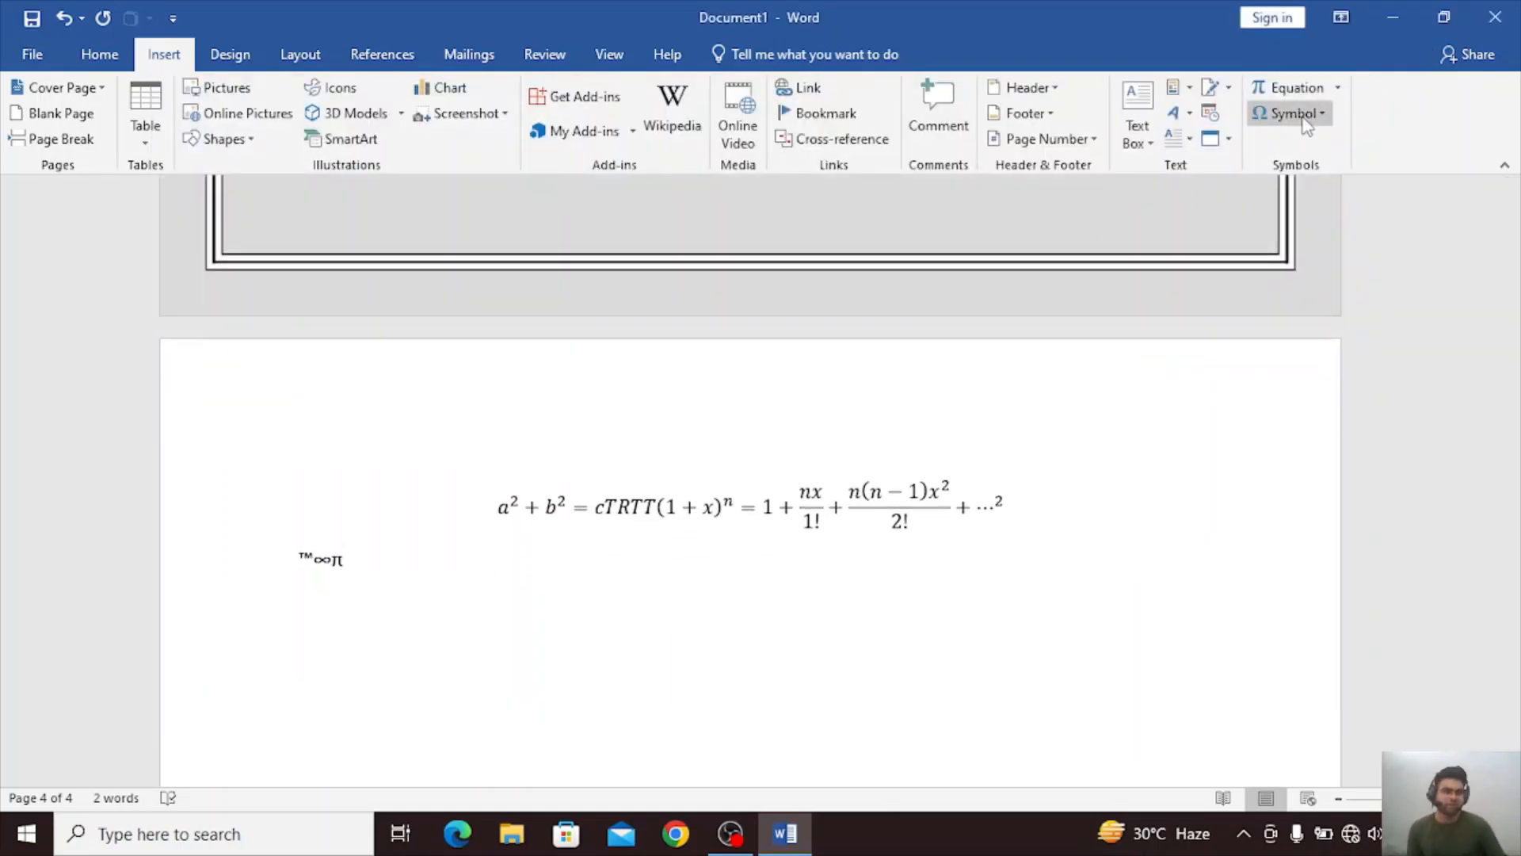
left_click(1325, 114)
left_click(1192, 678)
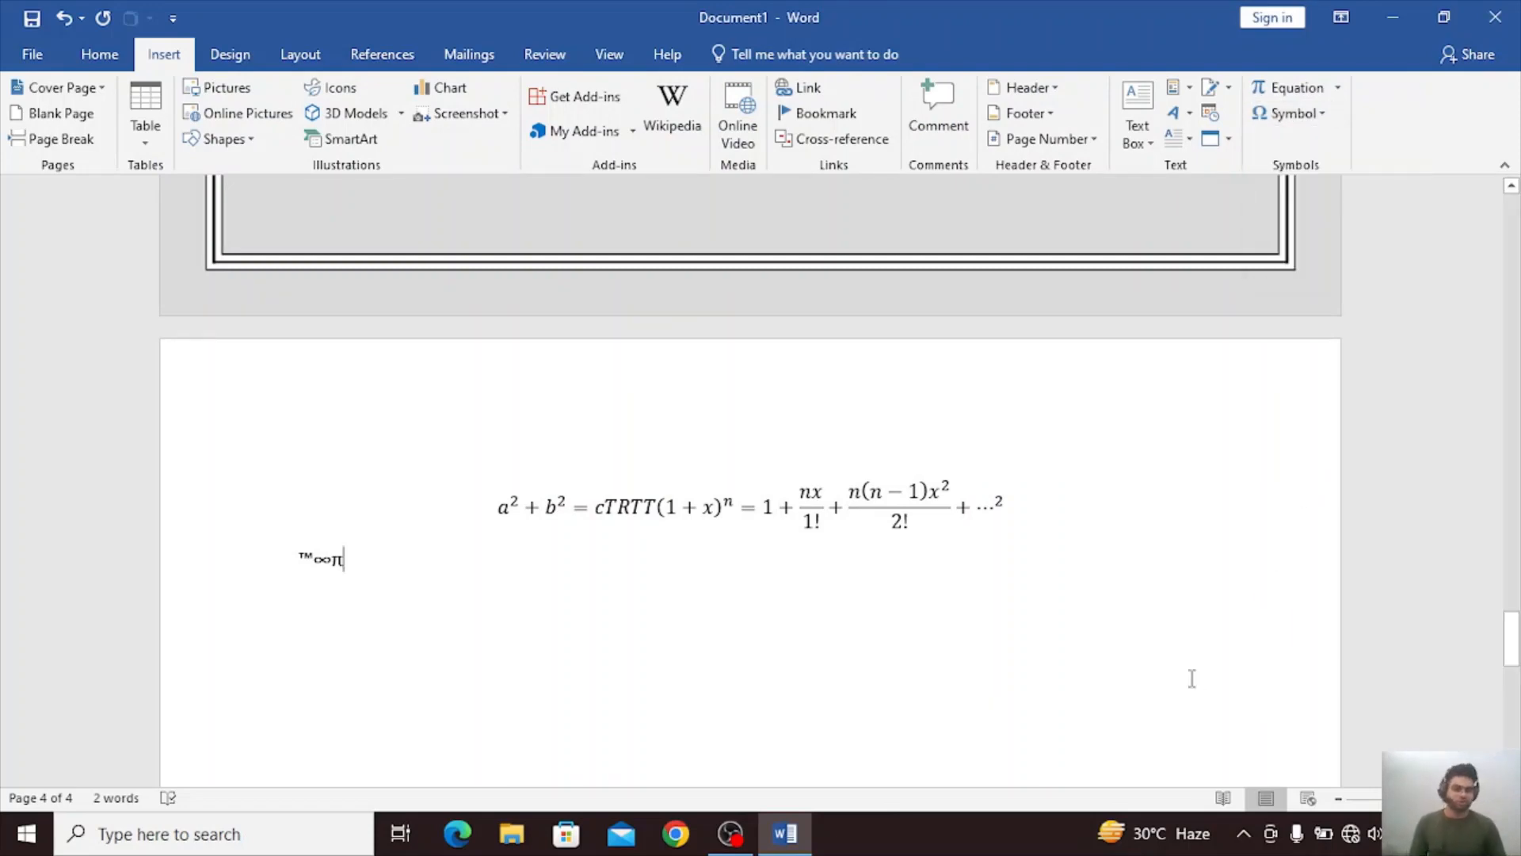
key("Return")
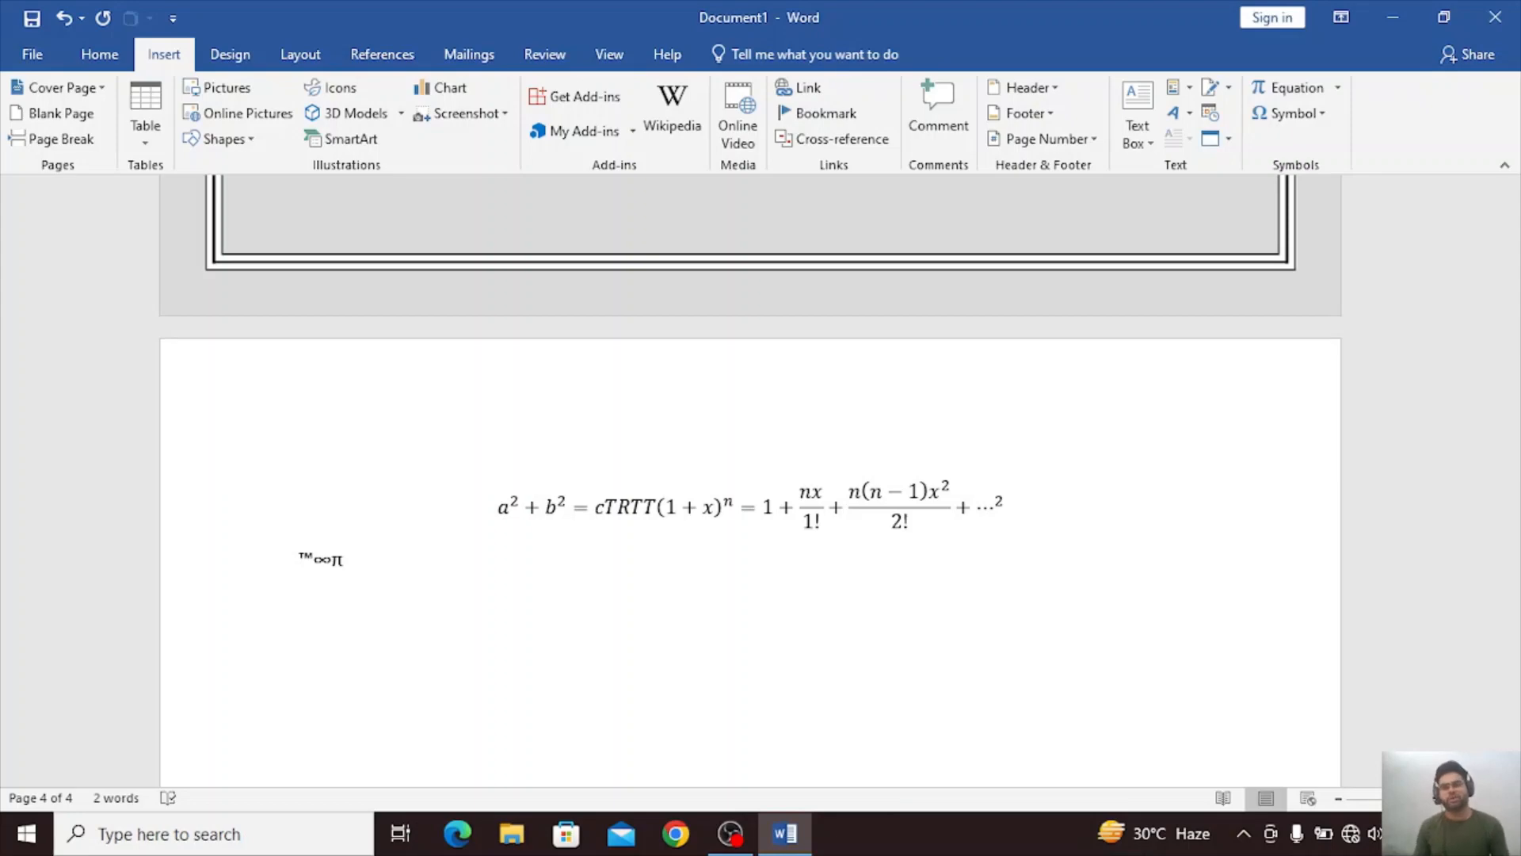
scroll(751, 481, "up", 20)
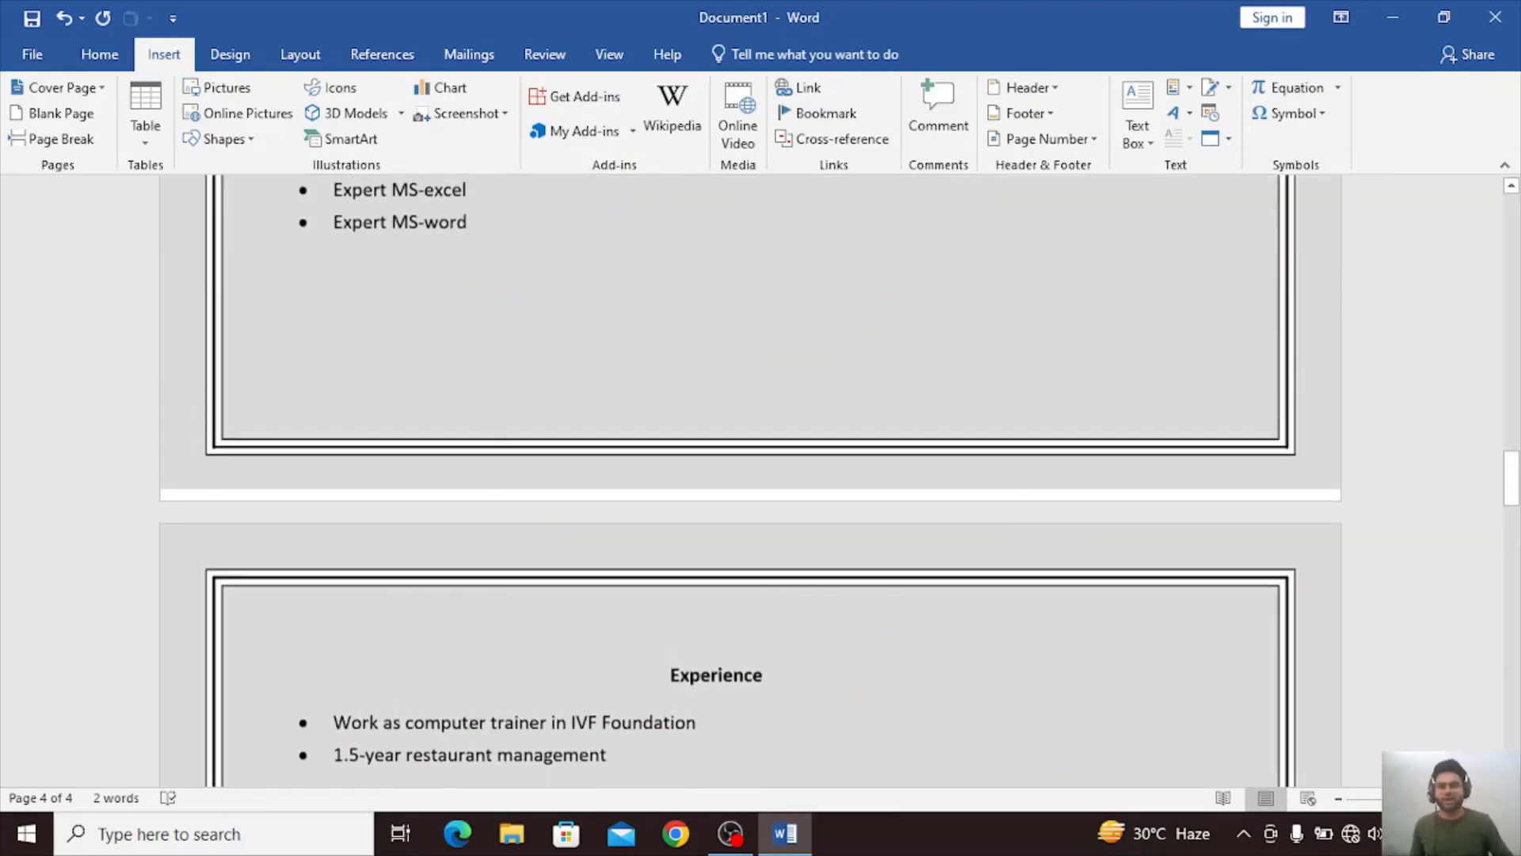
scroll(750, 480, "up", 5)
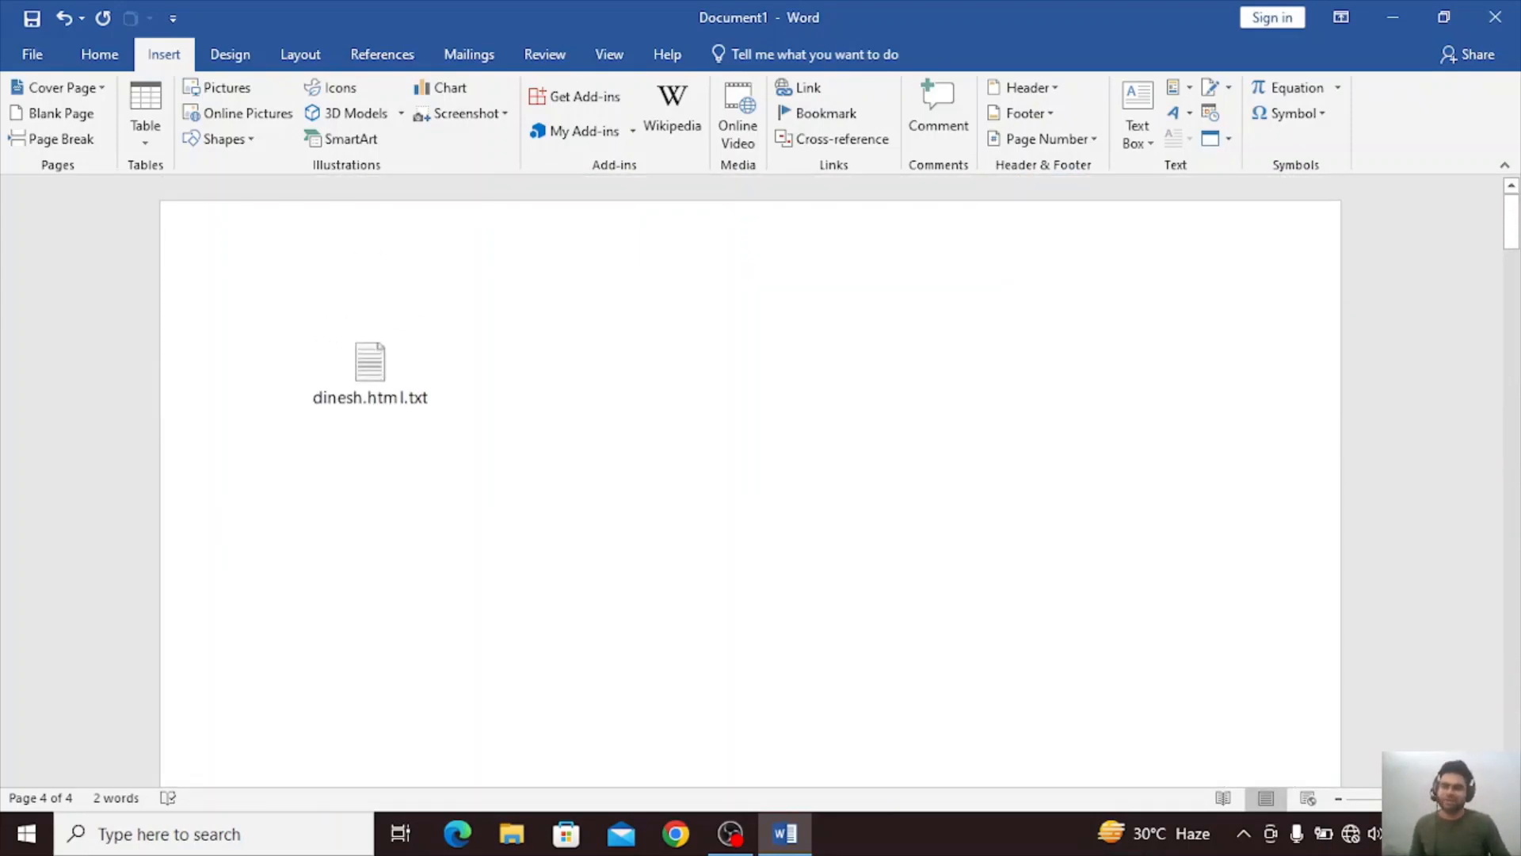
left_click(384, 389)
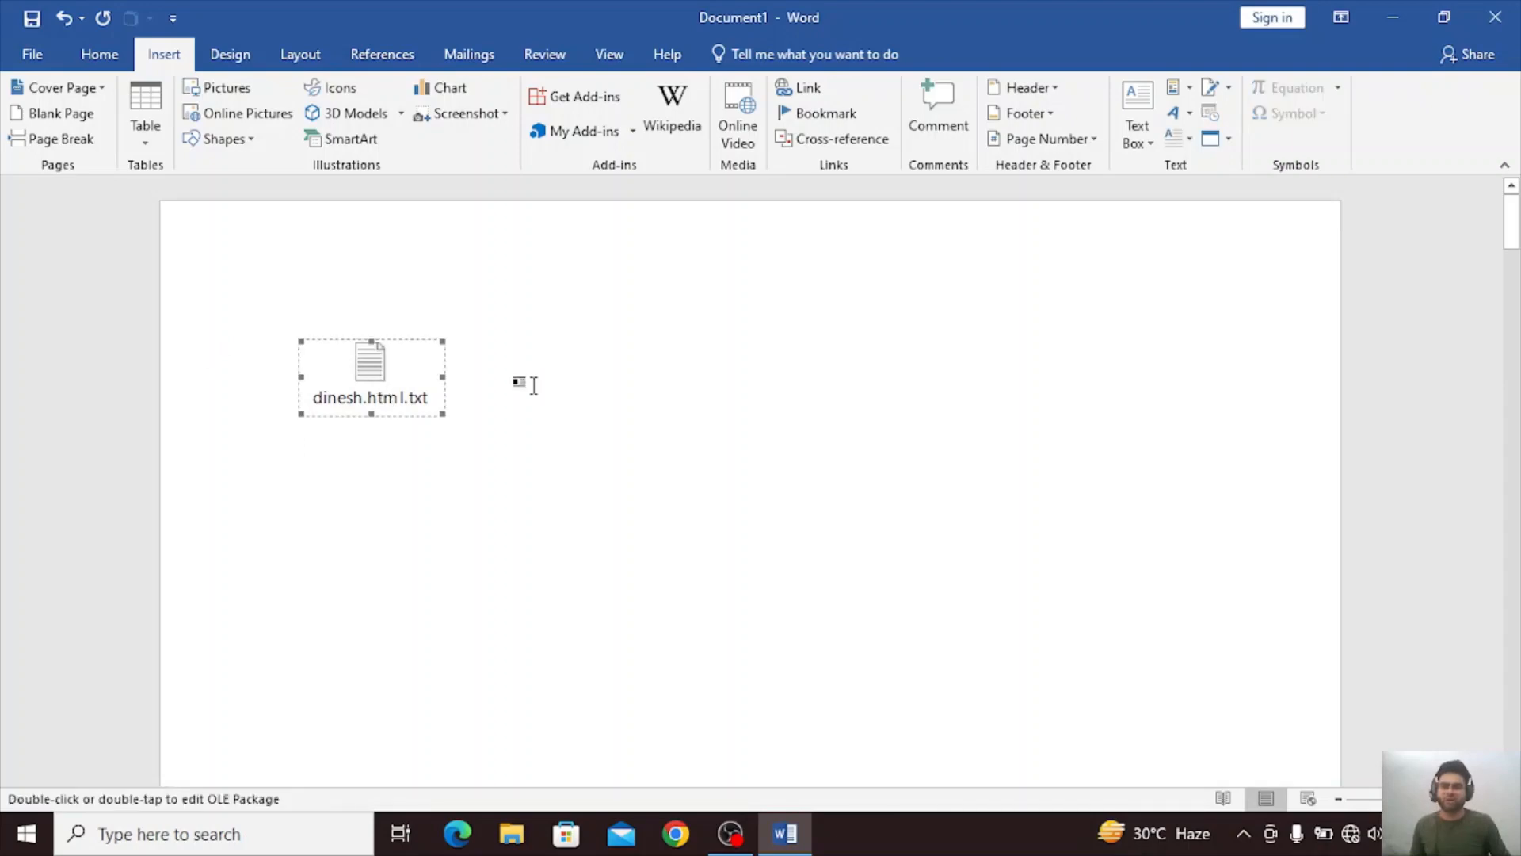
scroll(533, 385, "down", 3)
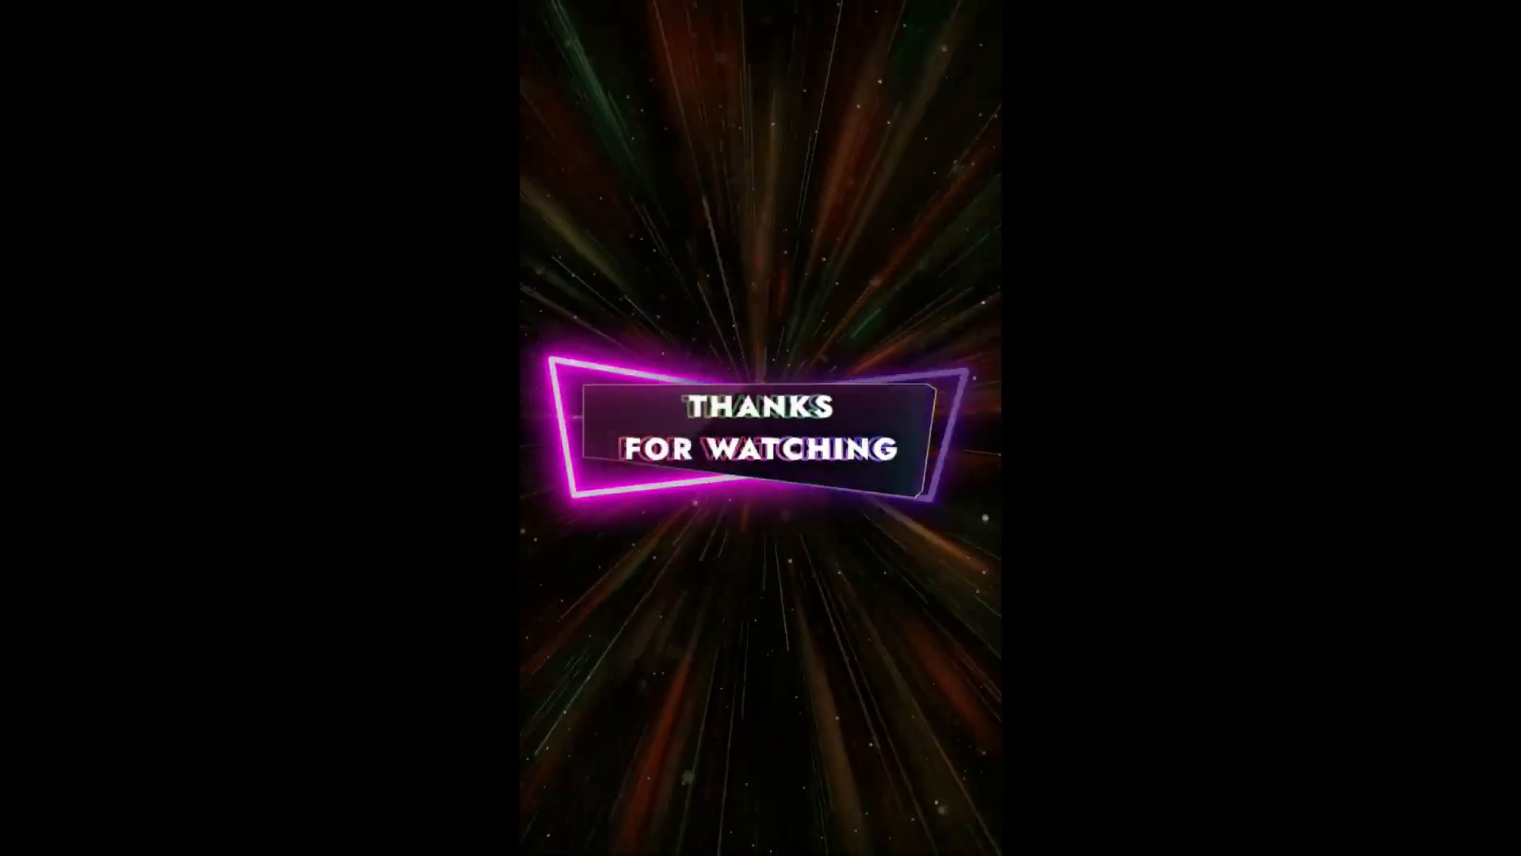